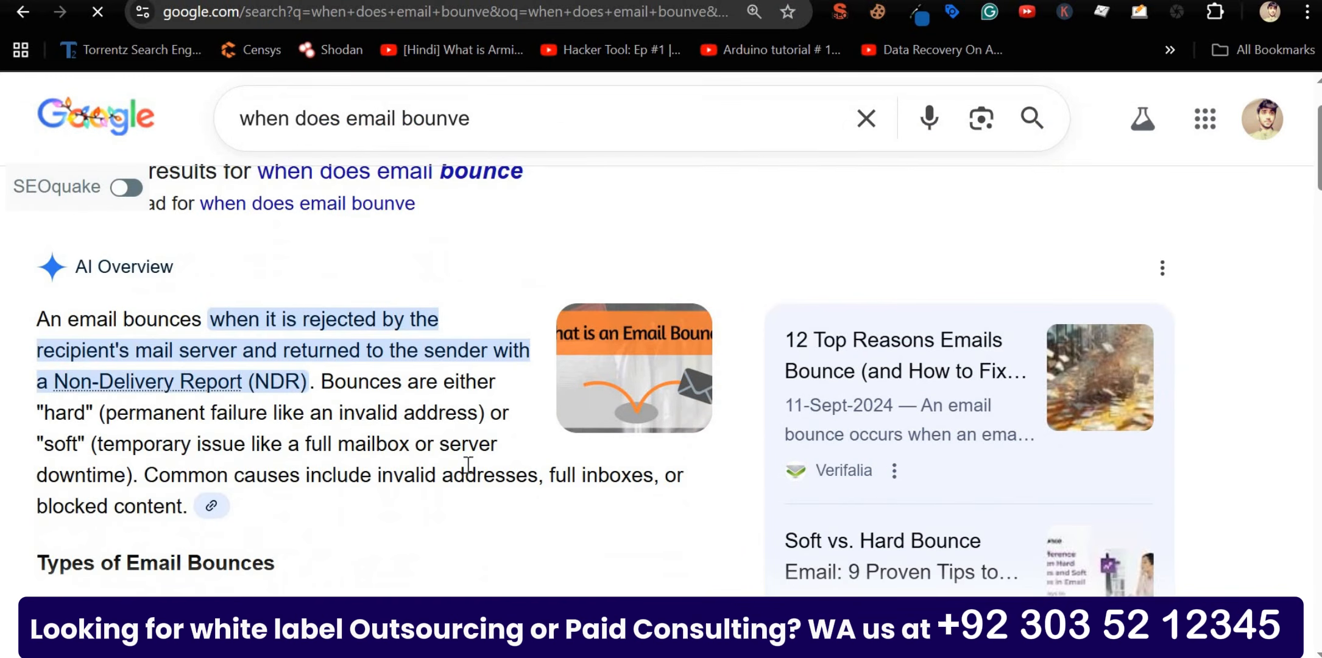
Step: Scroll down the Google results for 'when does email bounve'
scroll(361, 383, "down", 2)
Step: Highlight the AI Overview's hard bounce explanation and the causes of a soft bounce
scroll(360, 382, "down", 2)
scroll(289, 463, "down", 2)
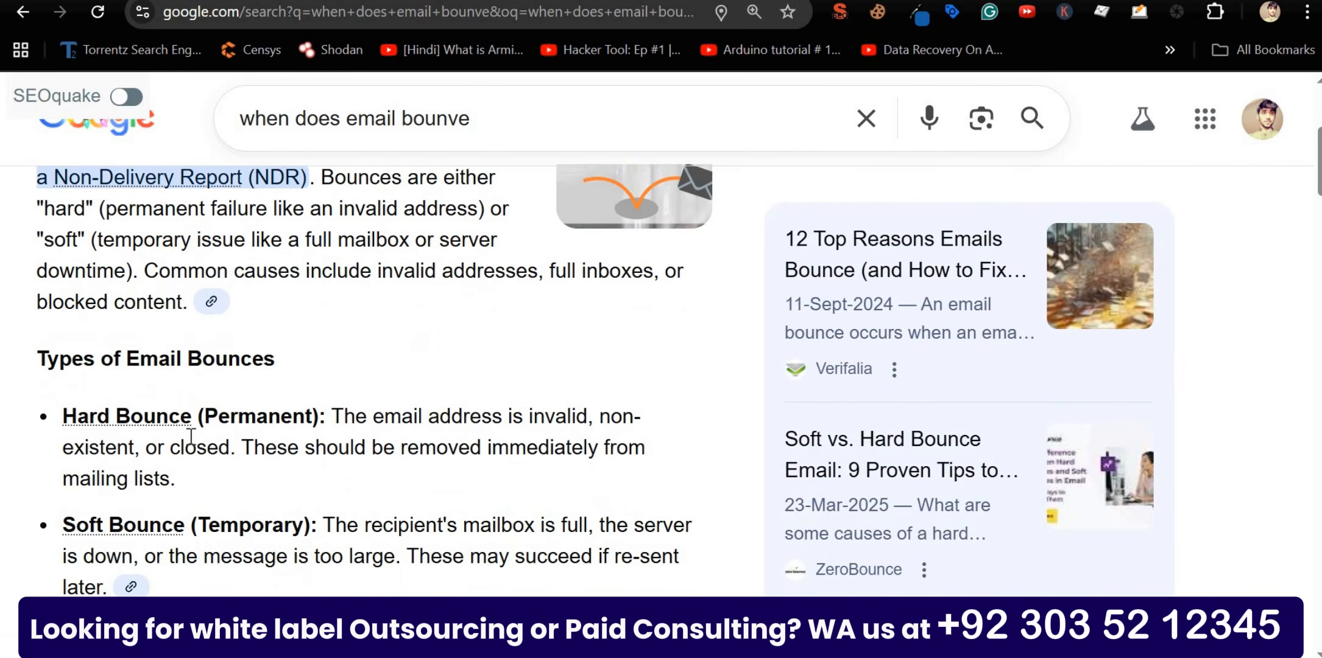
double_click(240, 415)
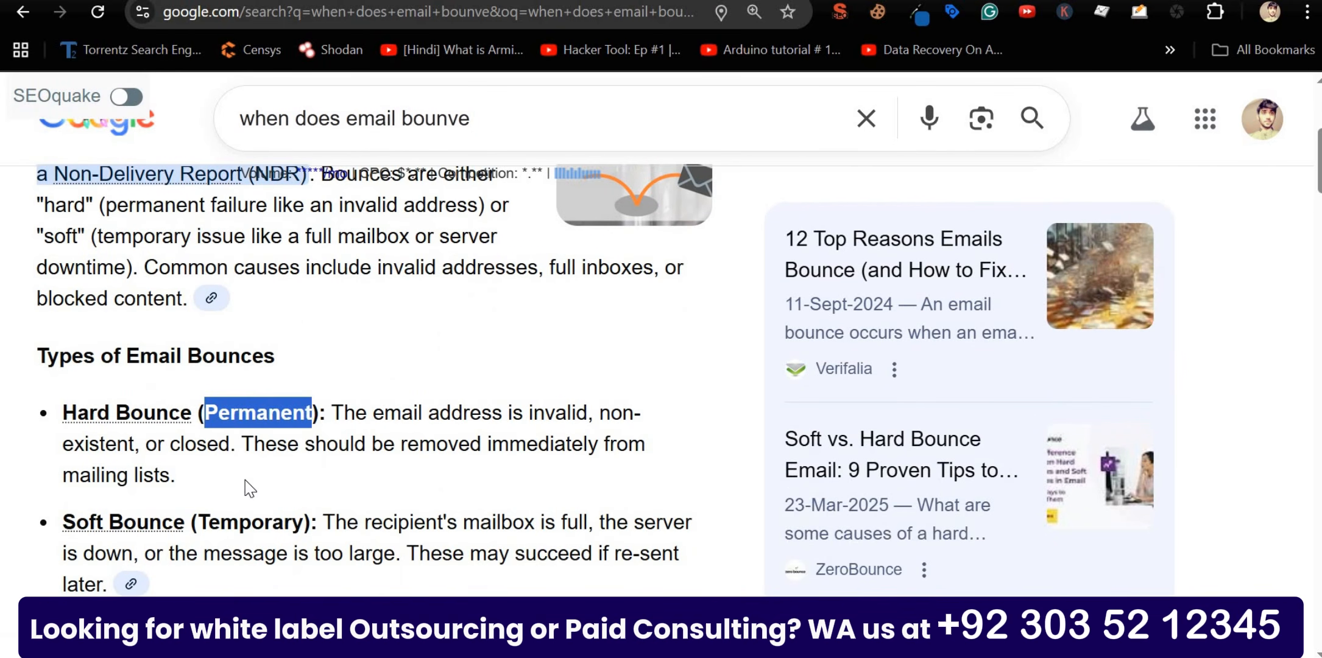
left_click(268, 518)
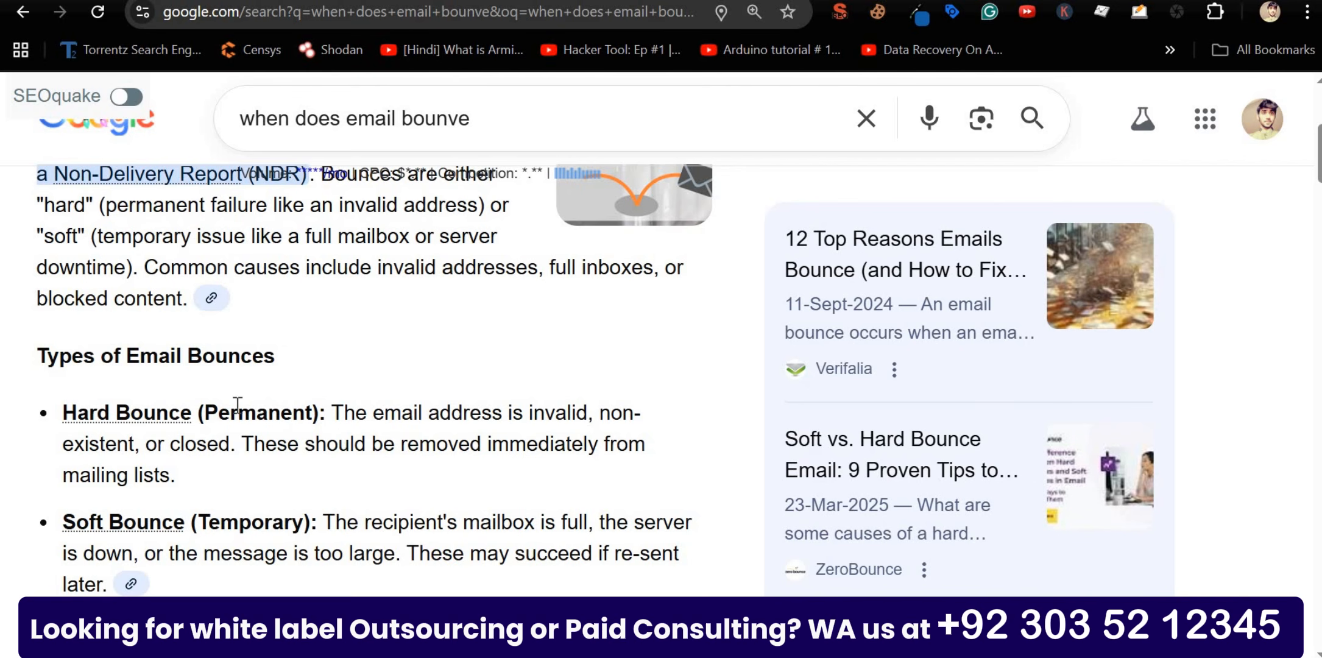
left_click_drag(372, 414, 232, 450)
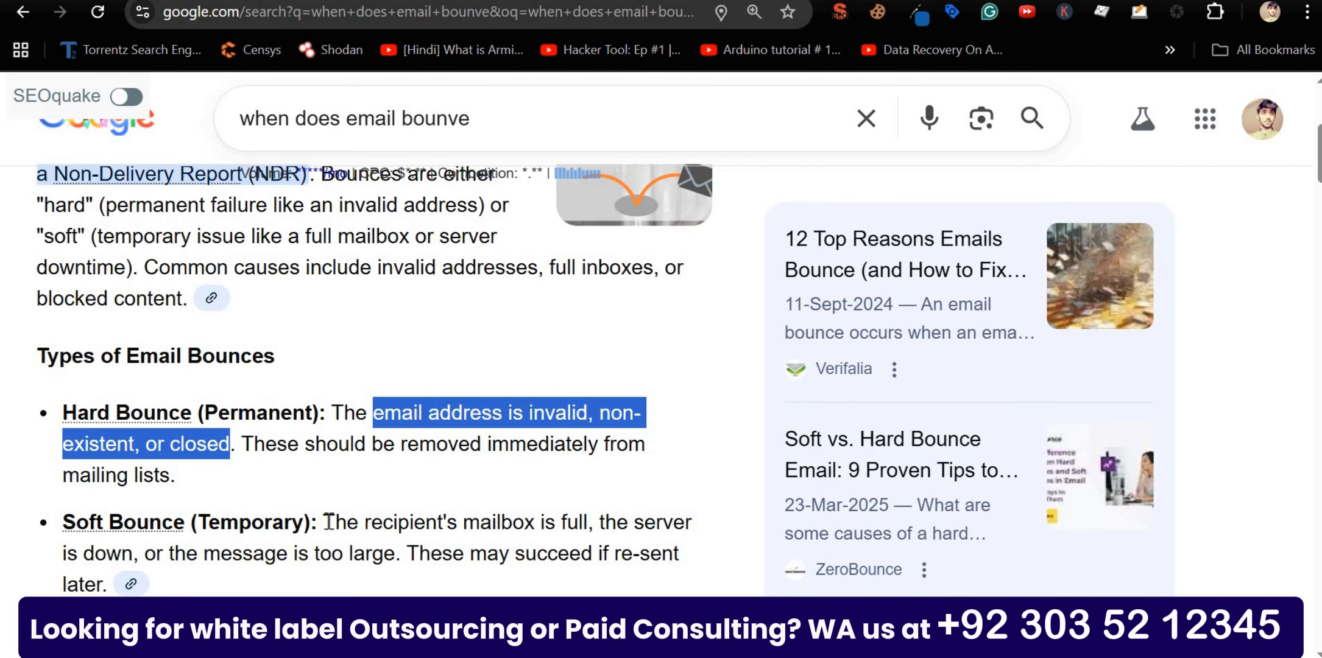
left_click_drag(323, 523, 394, 548)
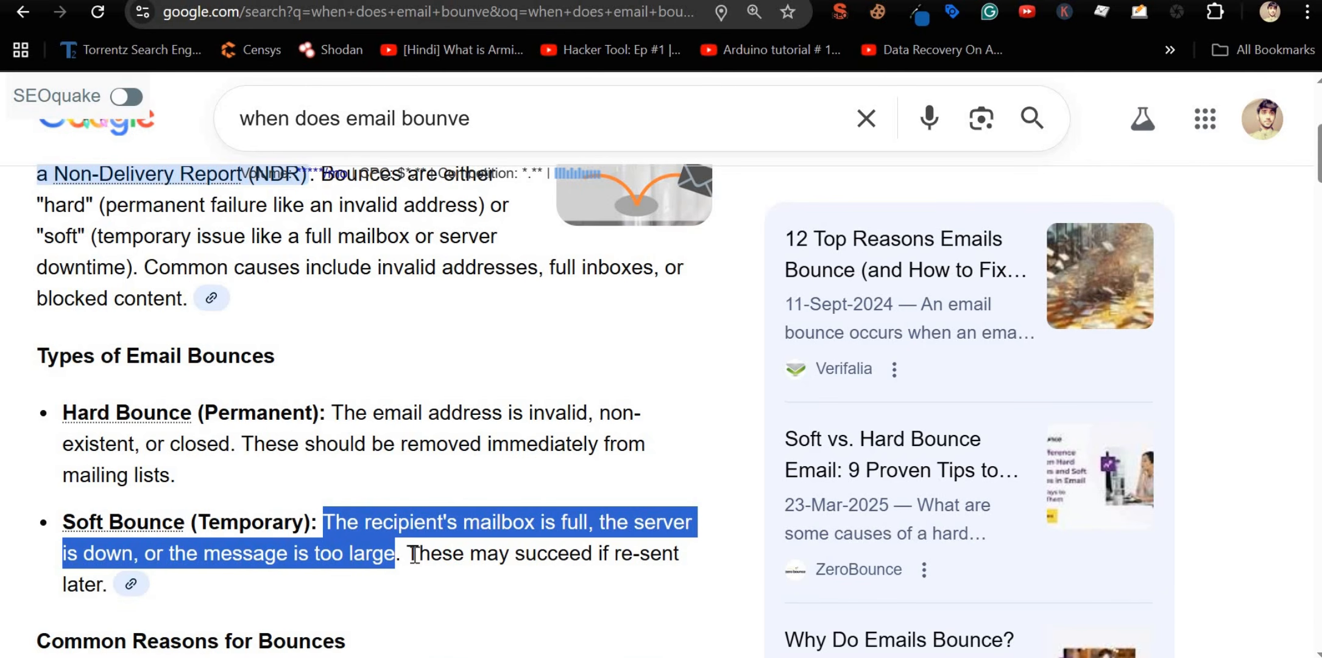
left_click_drag(413, 552, 433, 577)
Step: Highlight the NDR abbreviation and the advice to check the NDR for error codes
scroll(402, 542, "down", 3)
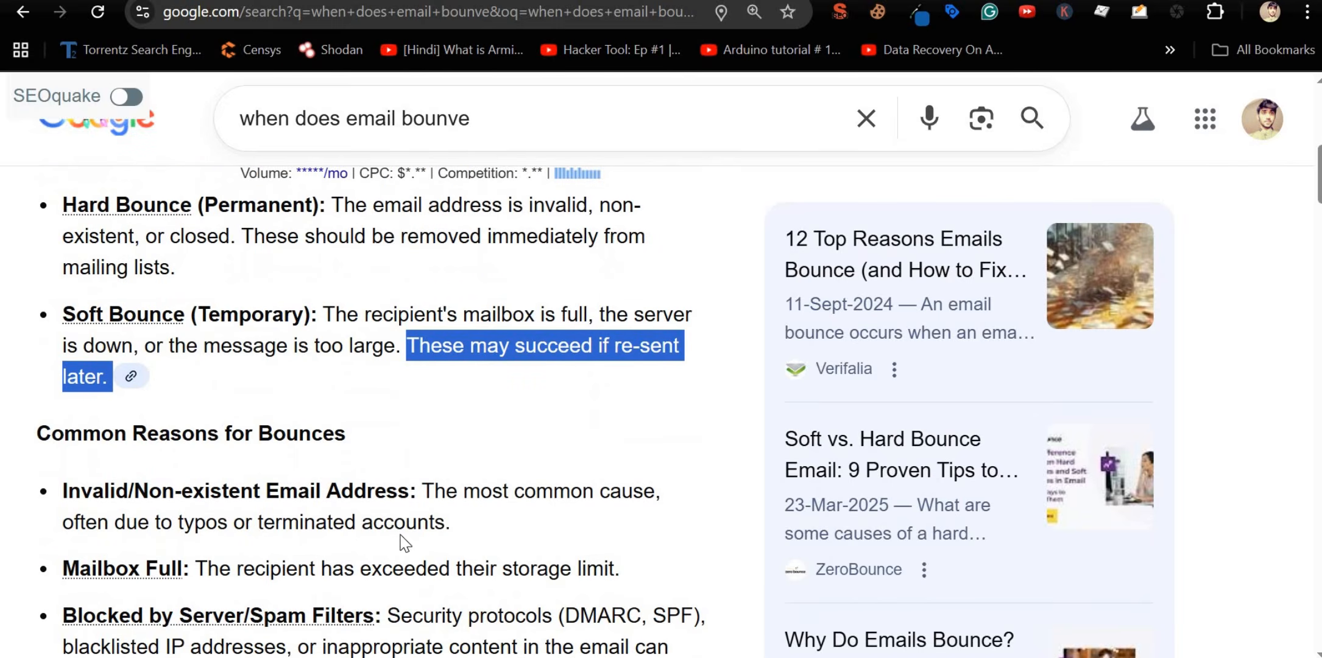
scroll(397, 527, "down", 3)
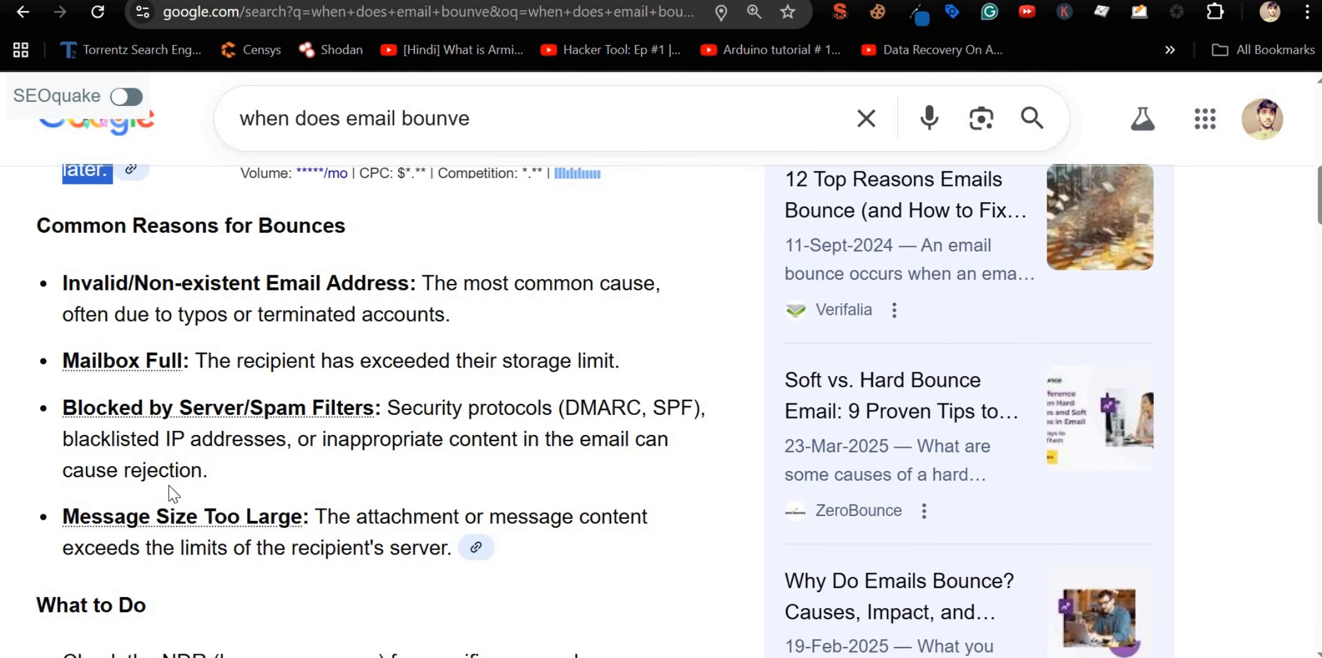
scroll(395, 426, "down", 3)
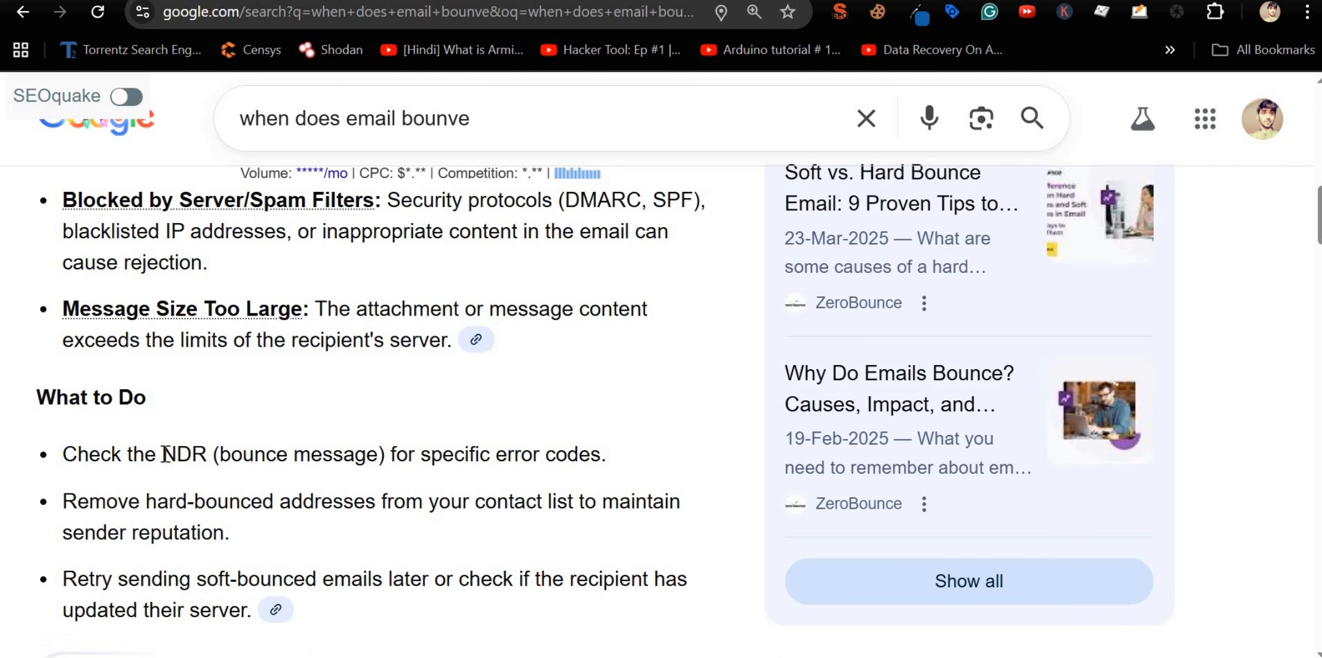
left_click_drag(162, 455, 209, 452)
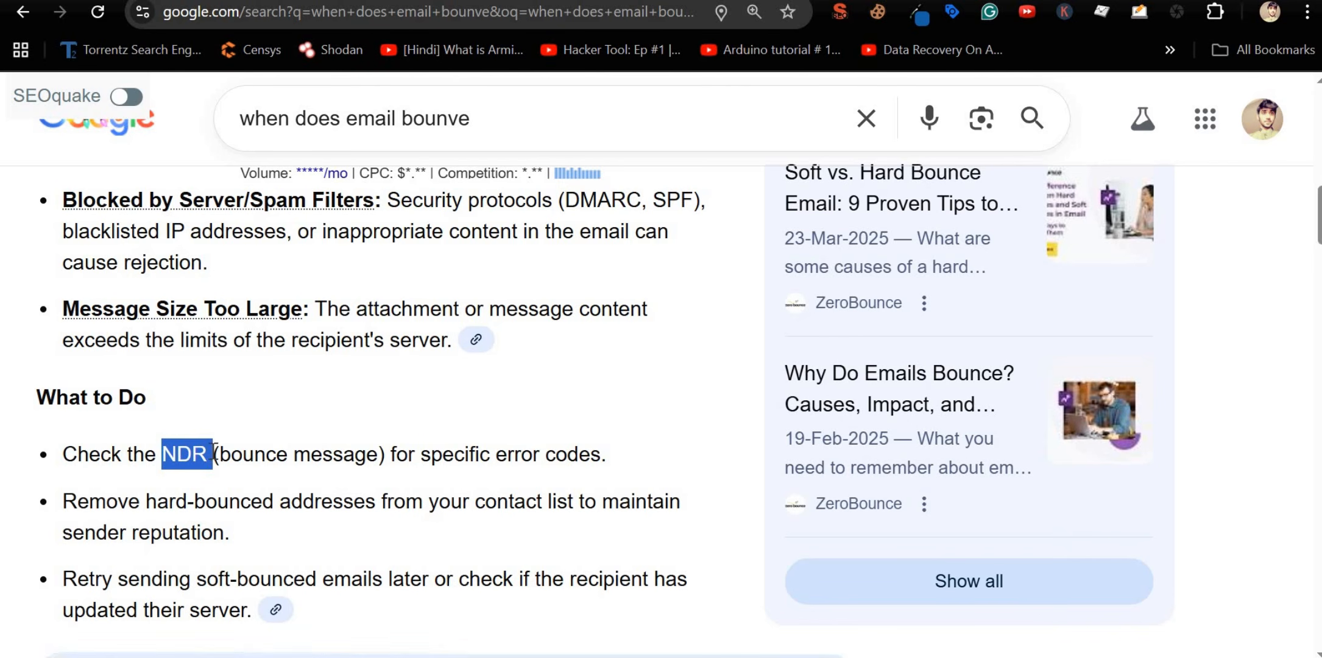
left_click(204, 490)
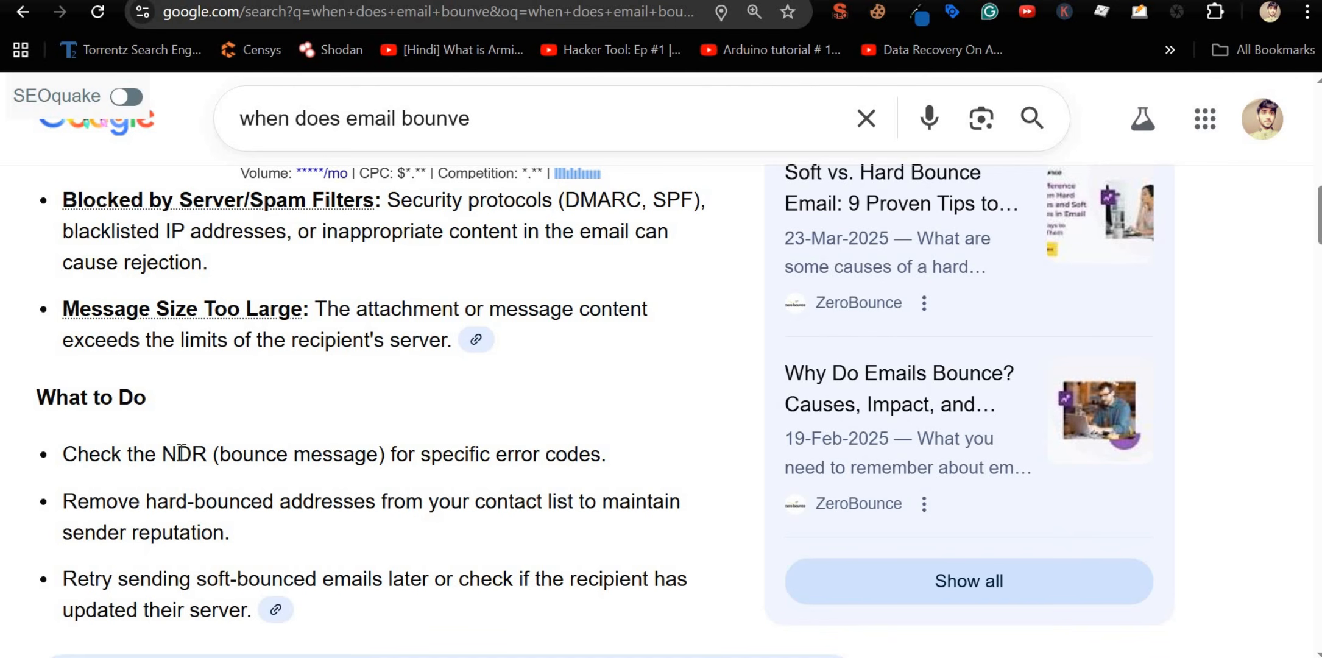
mouse_move(191, 453)
left_mouse_down()
mouse_move(207, 453)
mouse_move(162, 454)
mouse_move(205, 452)
left_mouse_up()
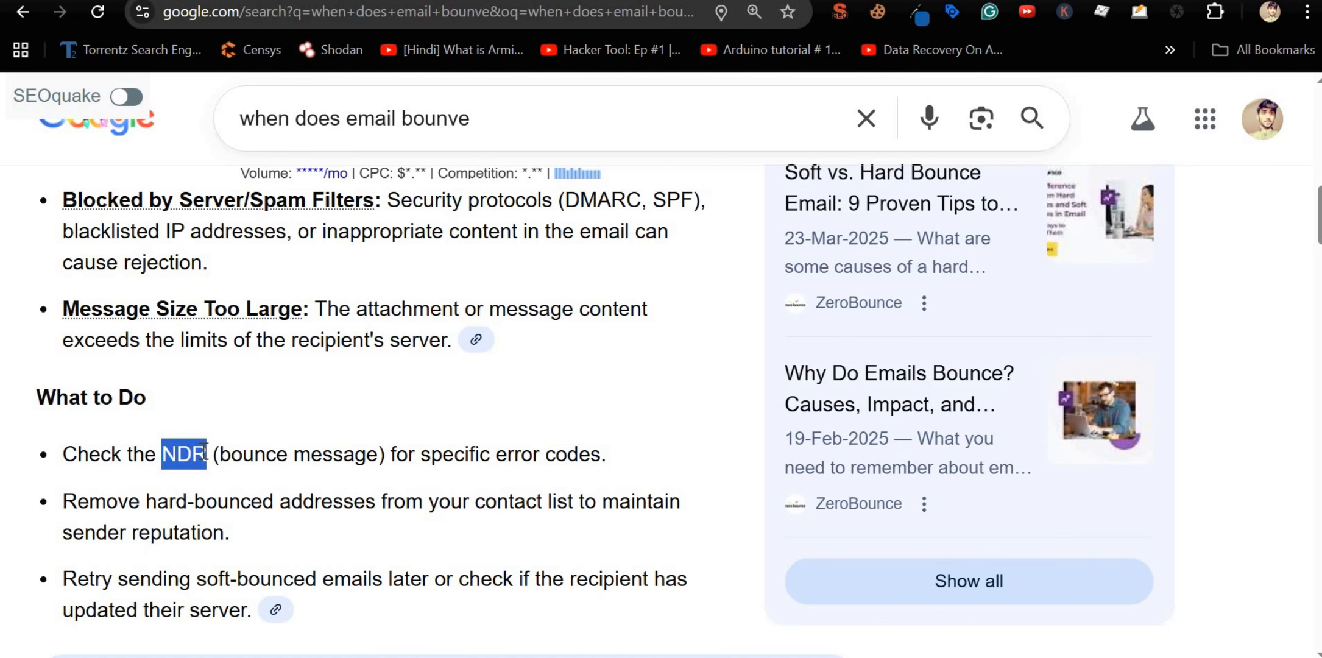
left_click_drag(608, 454, 63, 452)
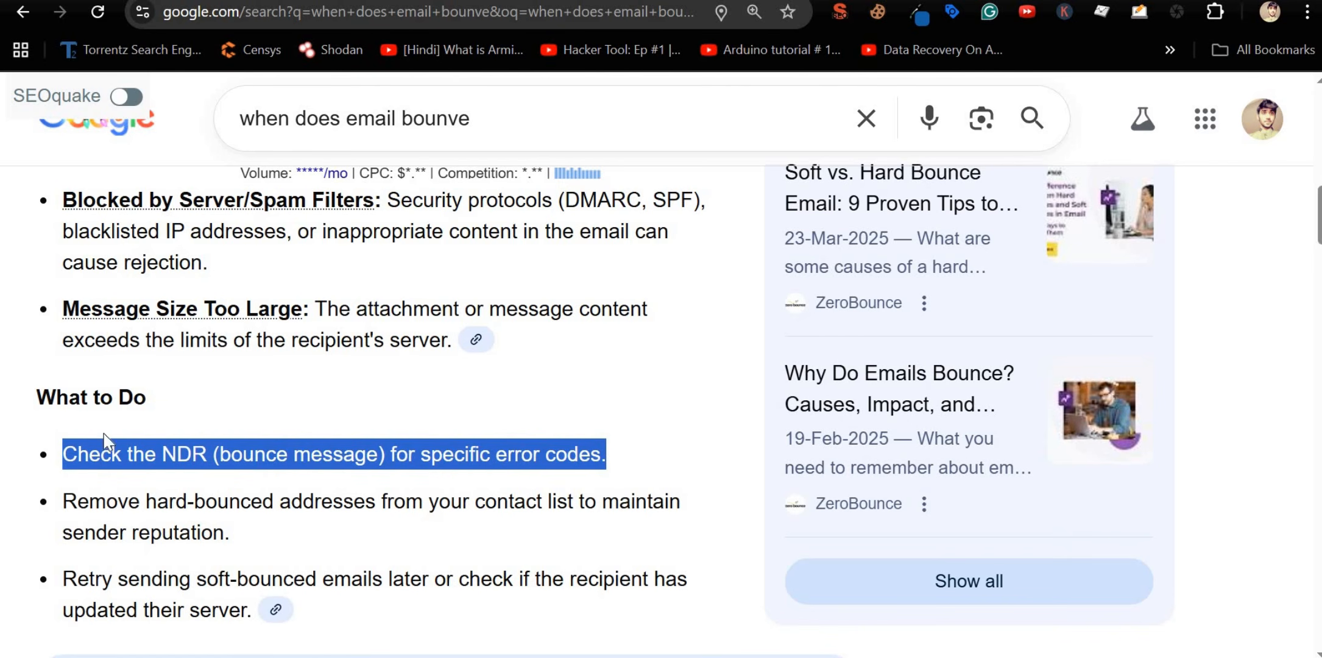
scroll(211, 490, "up", 5)
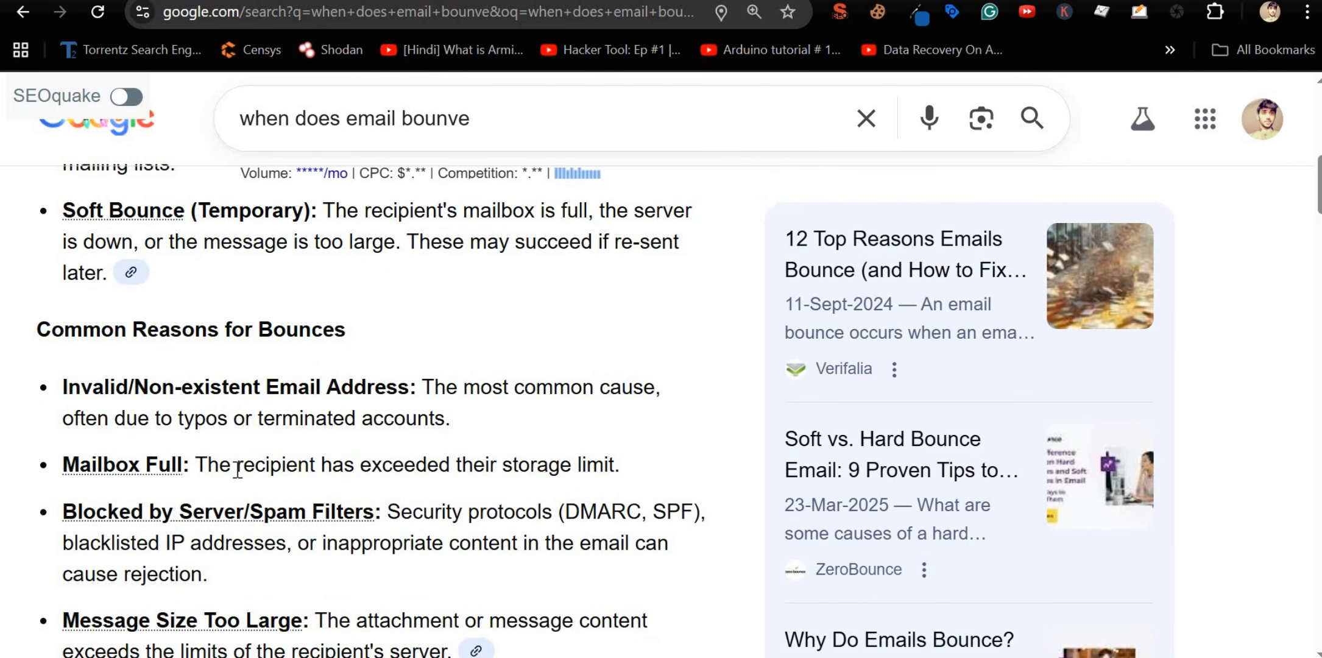
scroll(237, 470, "up", 5)
scroll(236, 469, "up", 2)
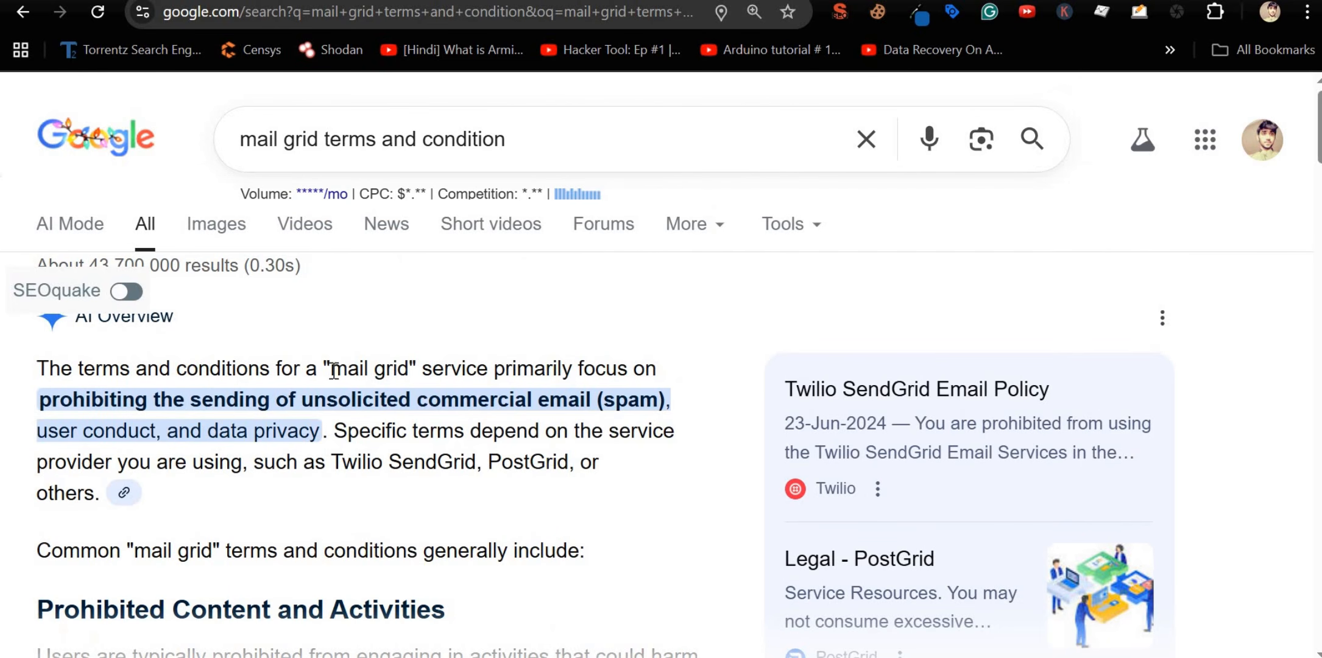
Step: Highlight 'mail grid' and its ban on unsolicited commercial email, then switch to the Gmail tab
left_click_drag(335, 370, 415, 373)
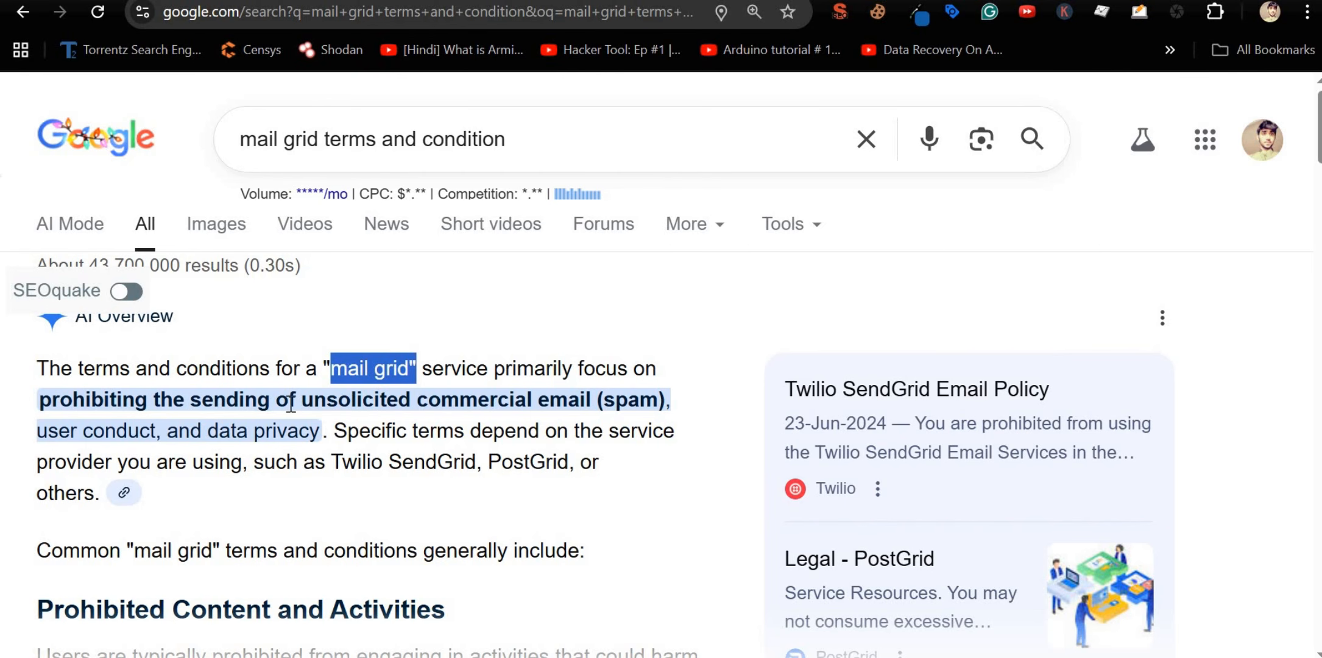
left_click_drag(303, 405, 385, 406)
left_click_drag(480, 411, 597, 403)
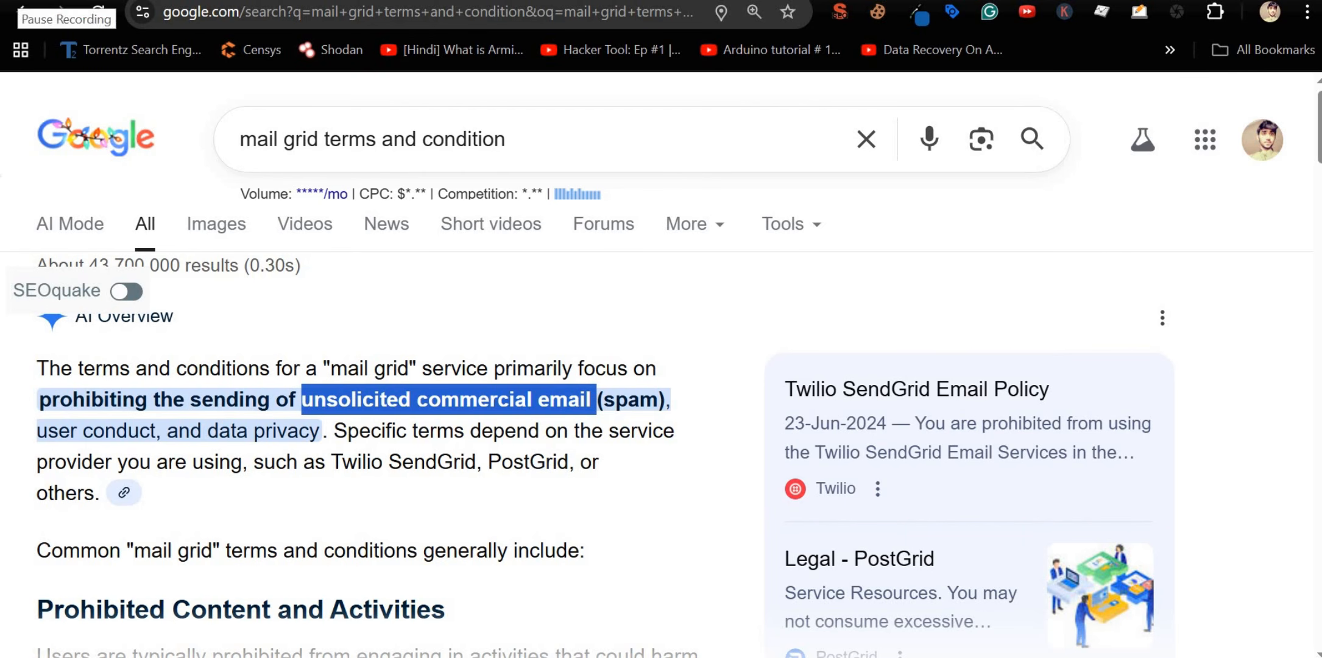
left_click(352, 403)
double_click(352, 403)
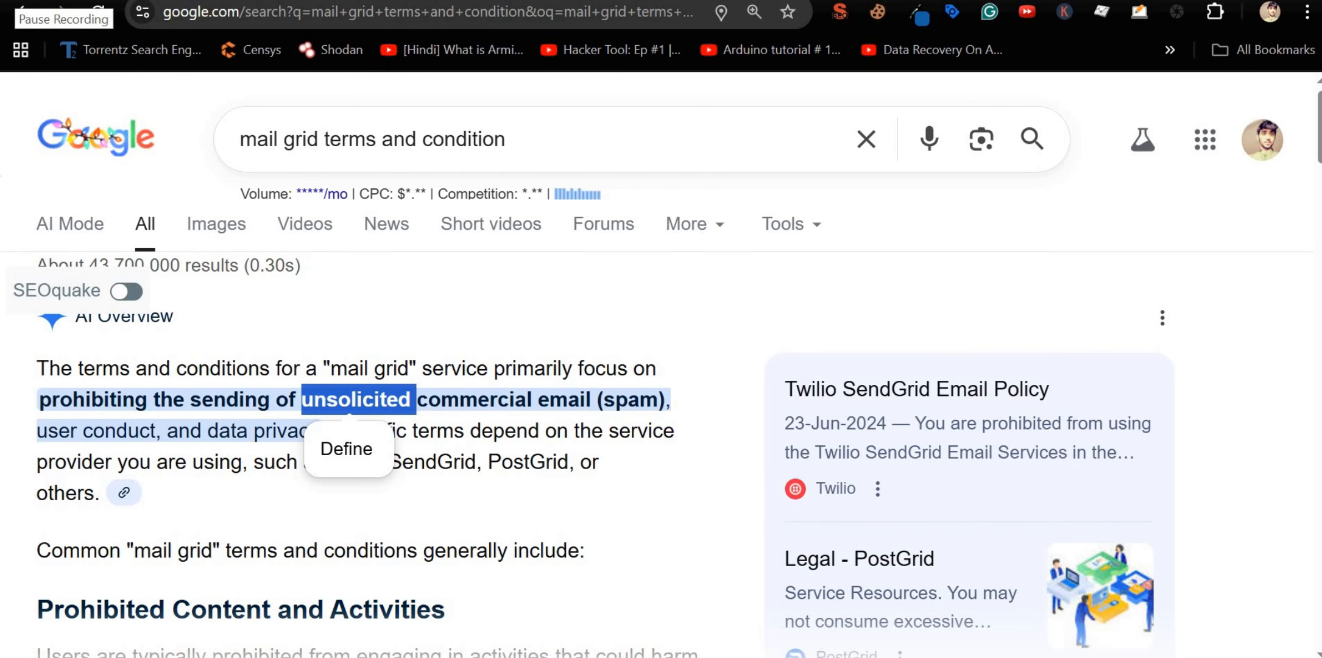
left_click(15, 2)
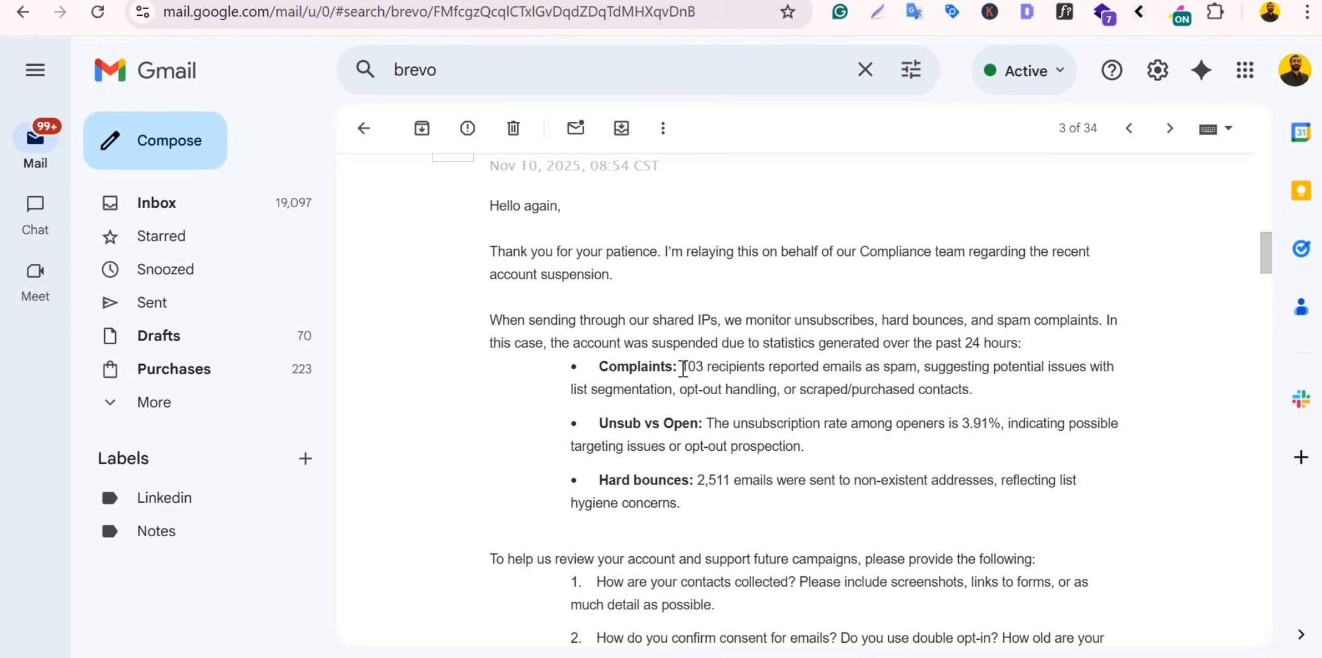
left_click_drag(681, 368, 918, 364)
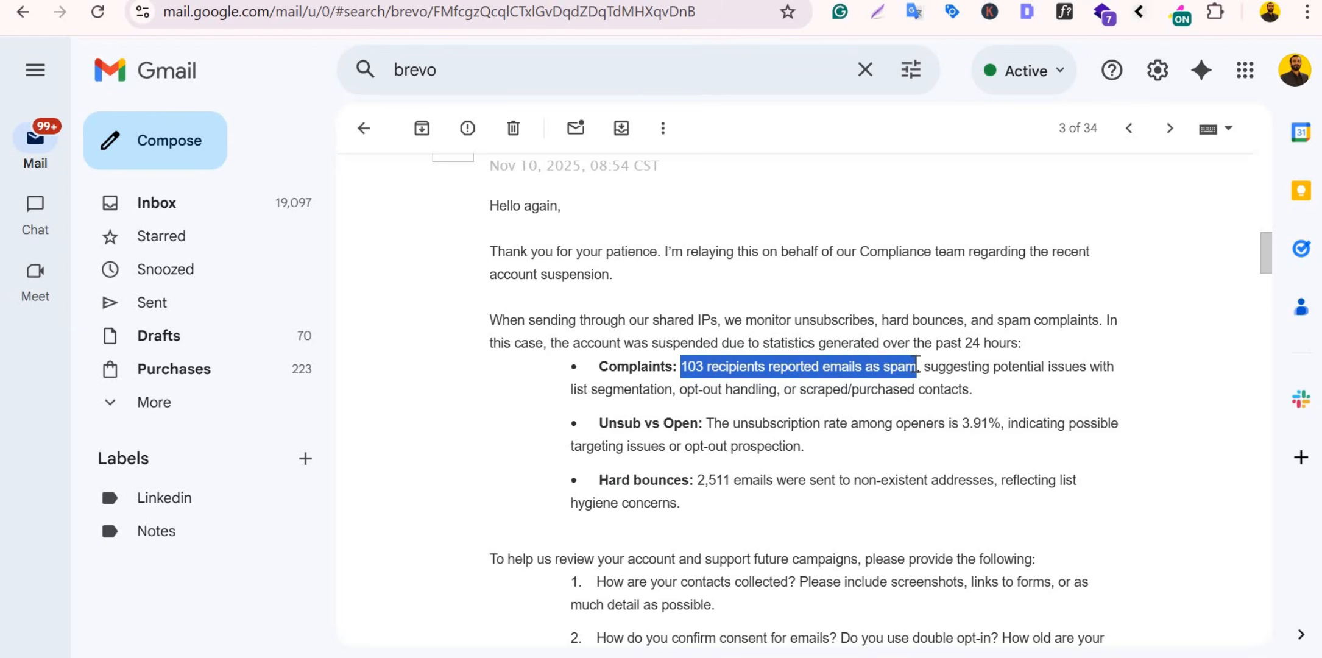
left_click(961, 389, "shift")
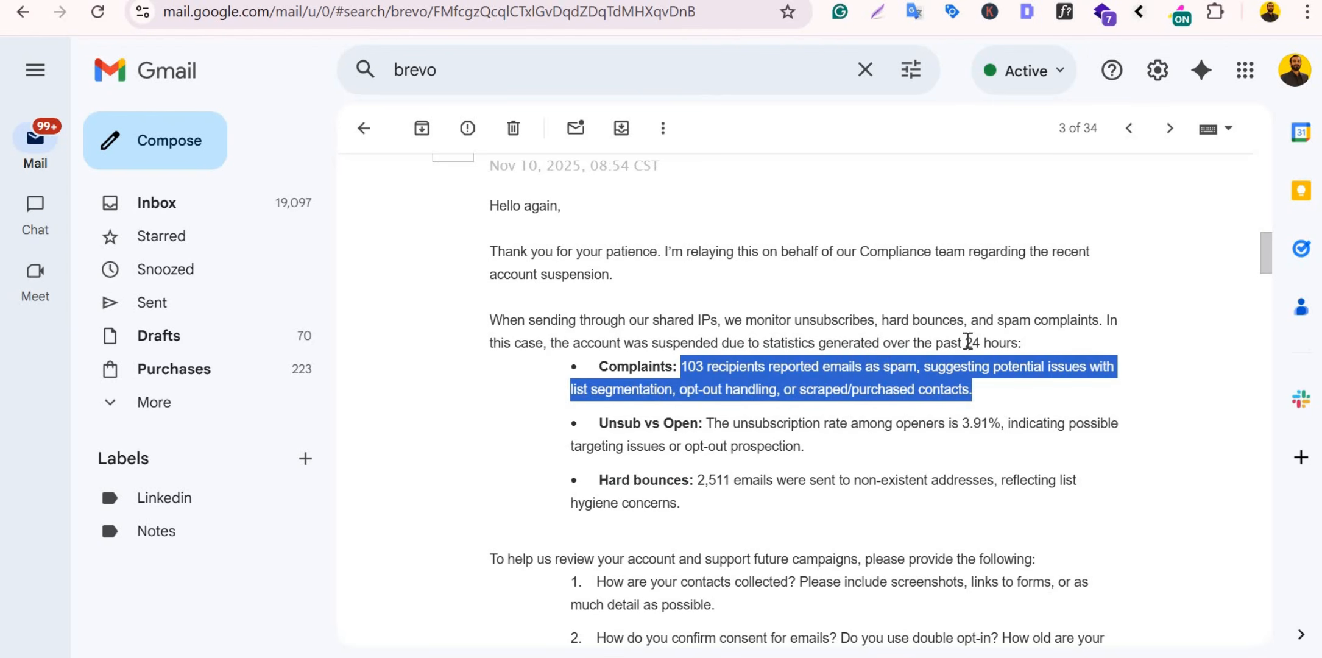
left_click_drag(966, 342, 1022, 342)
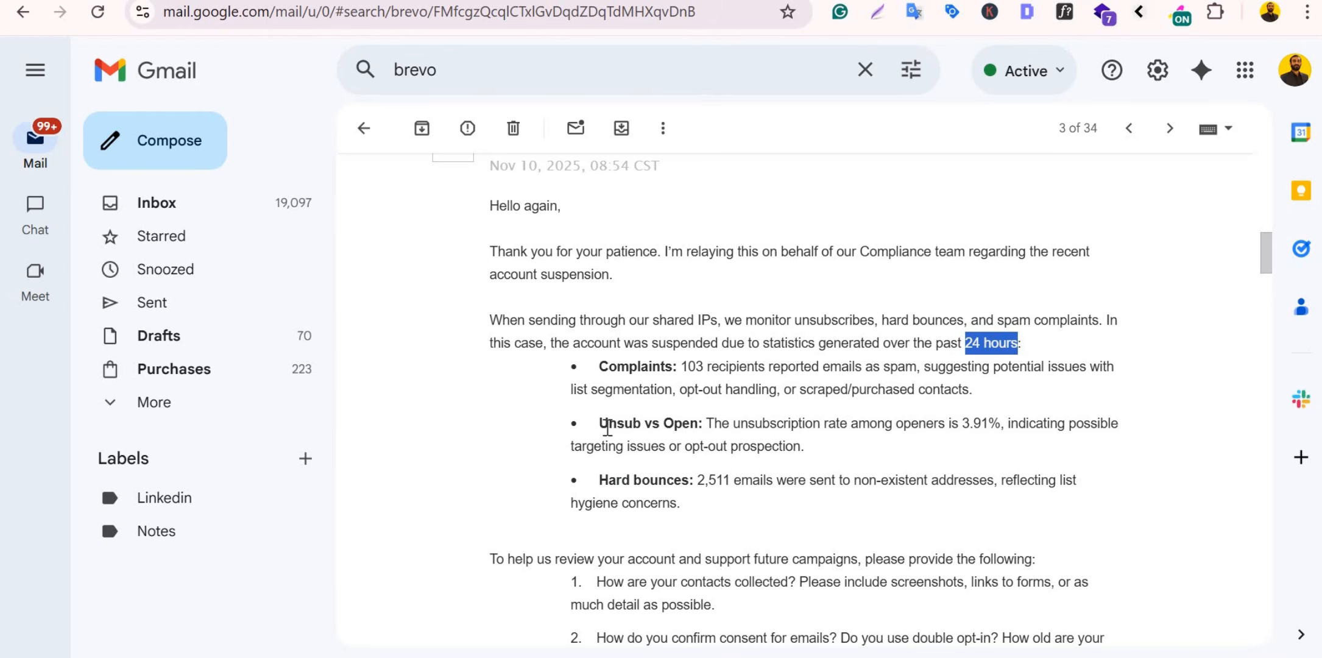
left_click_drag(599, 423, 699, 428)
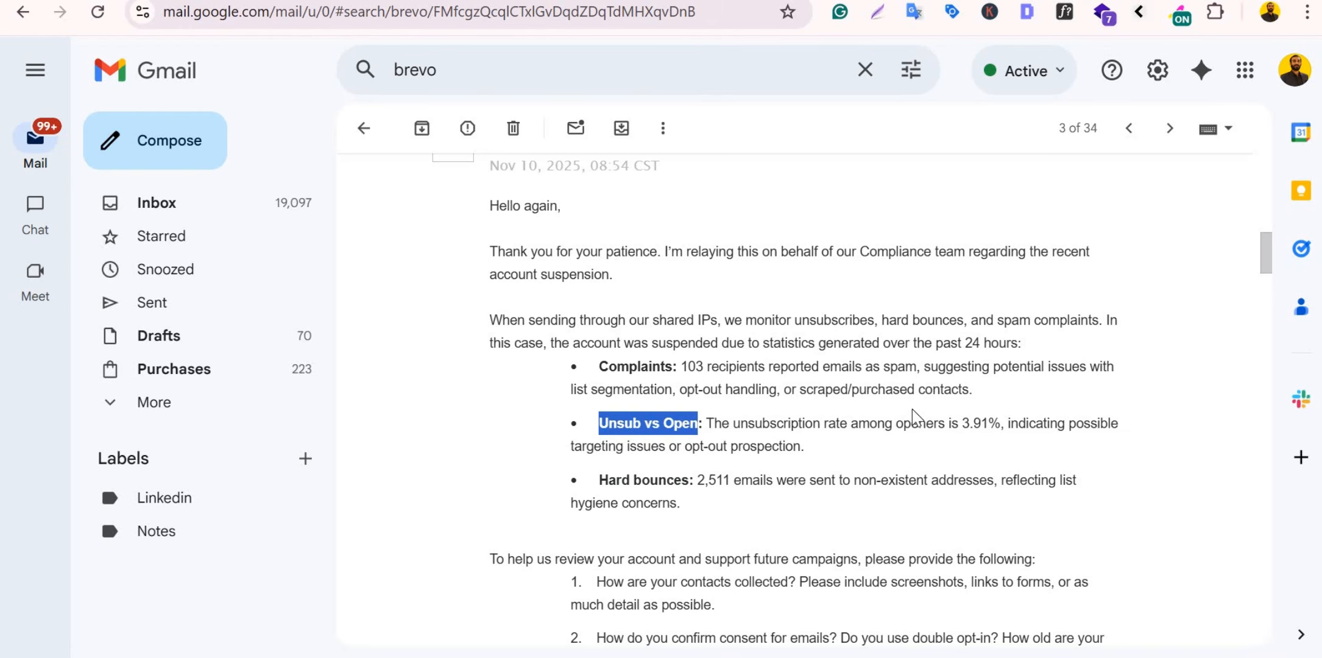
left_click_drag(961, 423, 1003, 425)
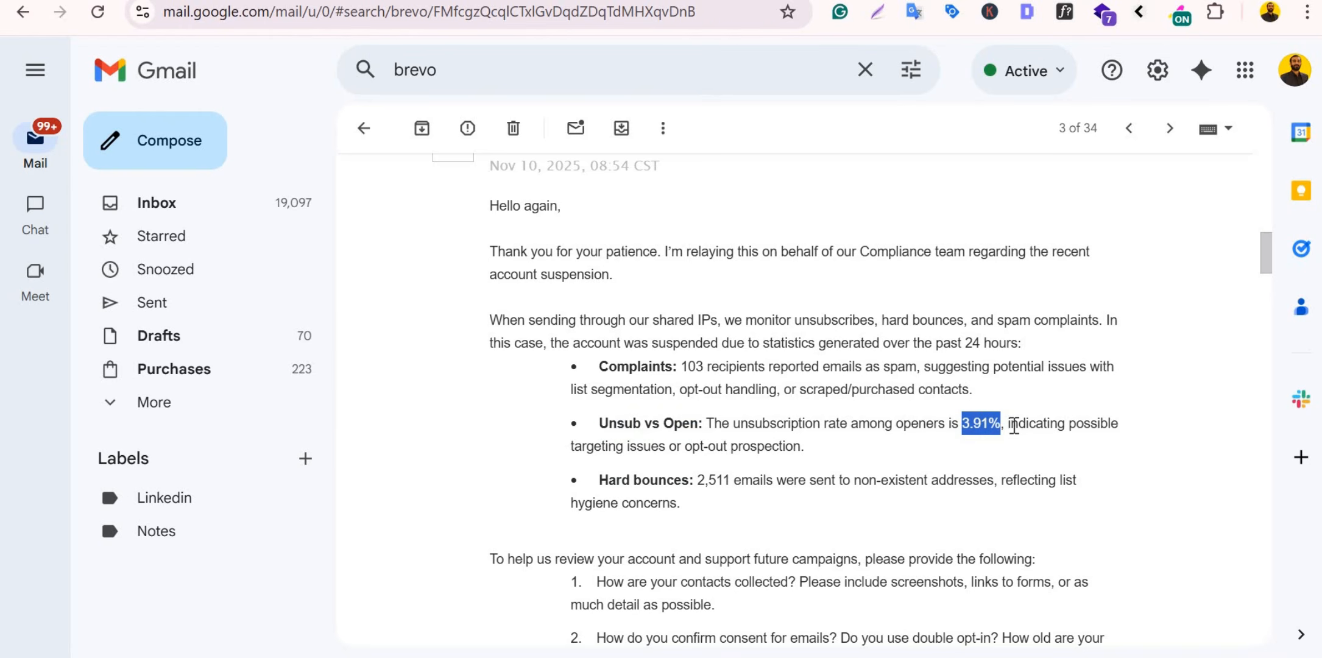
left_click_drag(1011, 425, 803, 450)
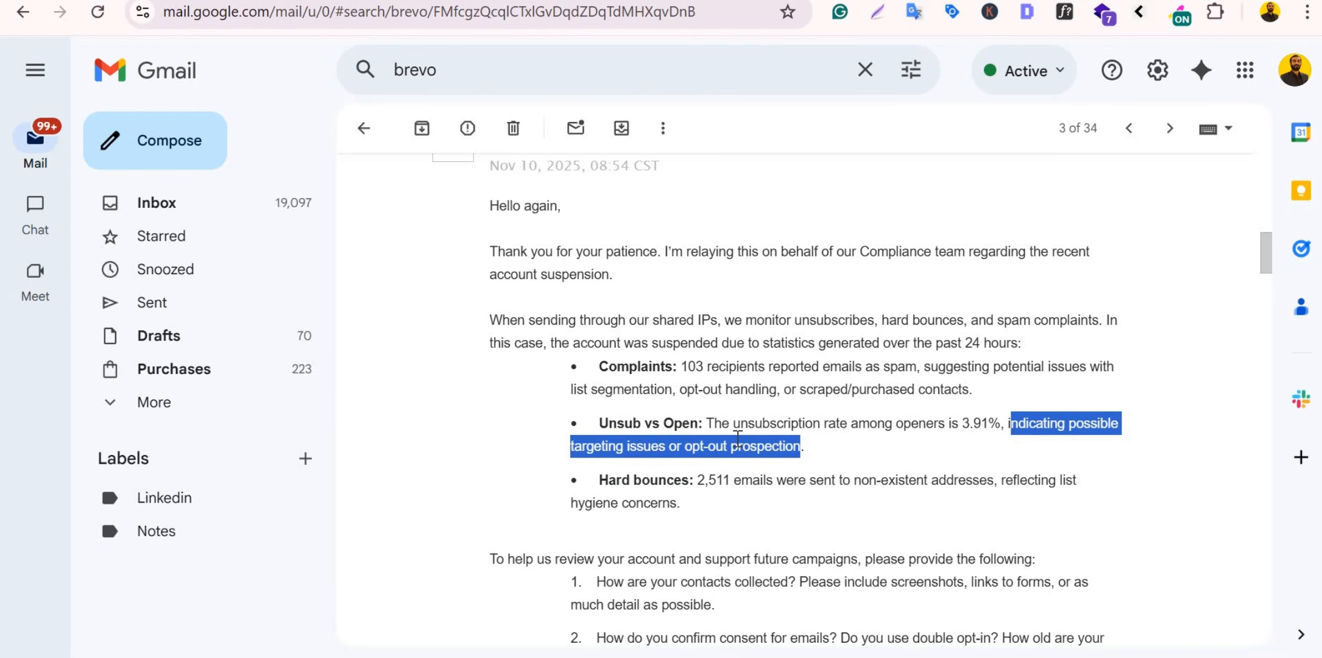
left_click_drag(701, 482, 1001, 487)
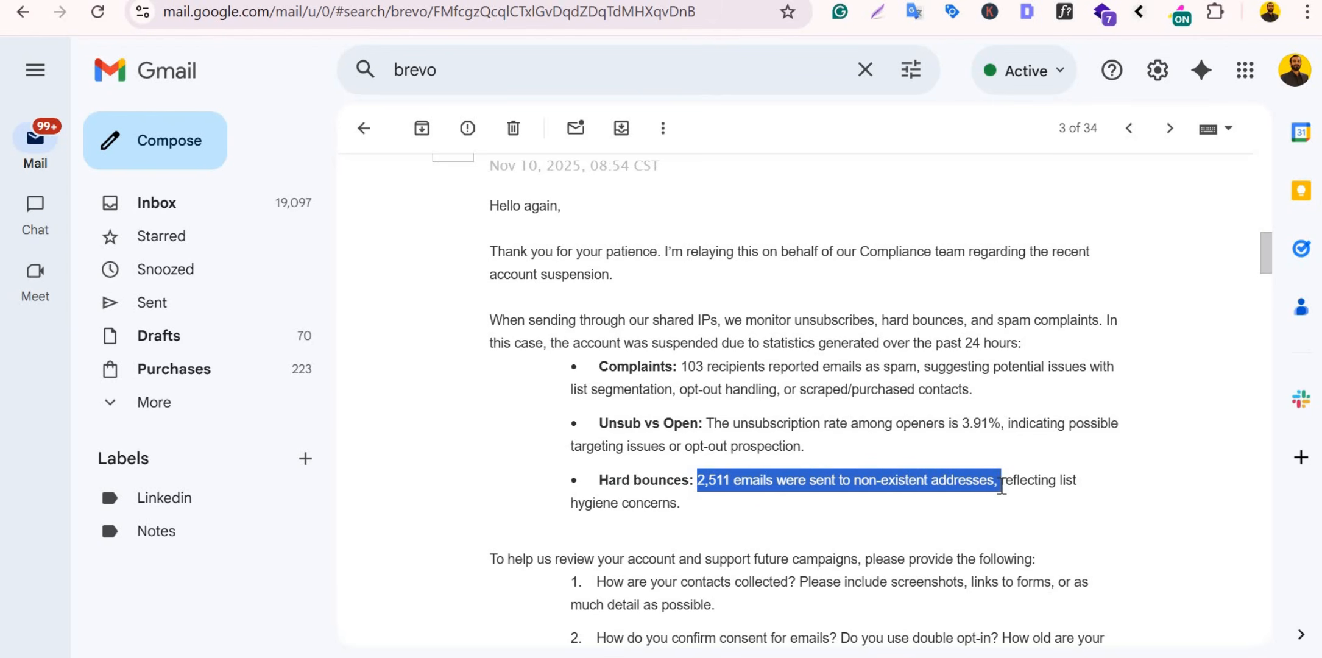
left_click_drag(929, 510, 1000, 482)
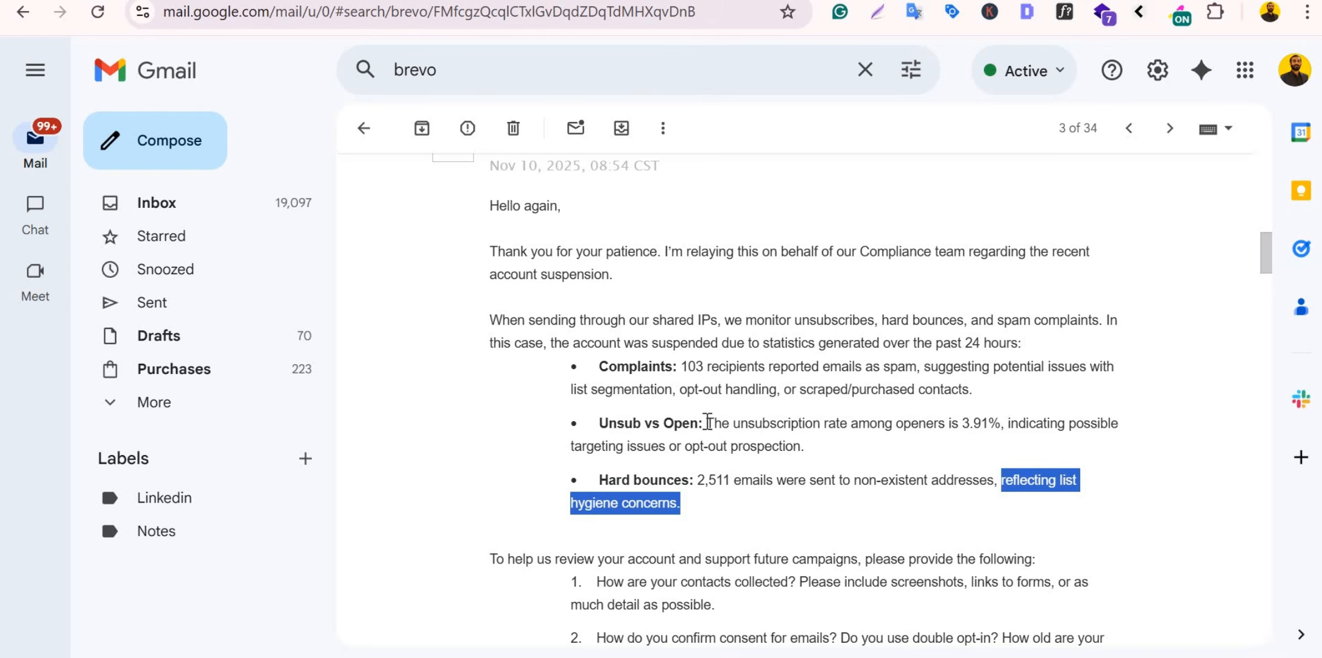
left_click(803, 428)
left_click_drag(707, 425, 915, 469)
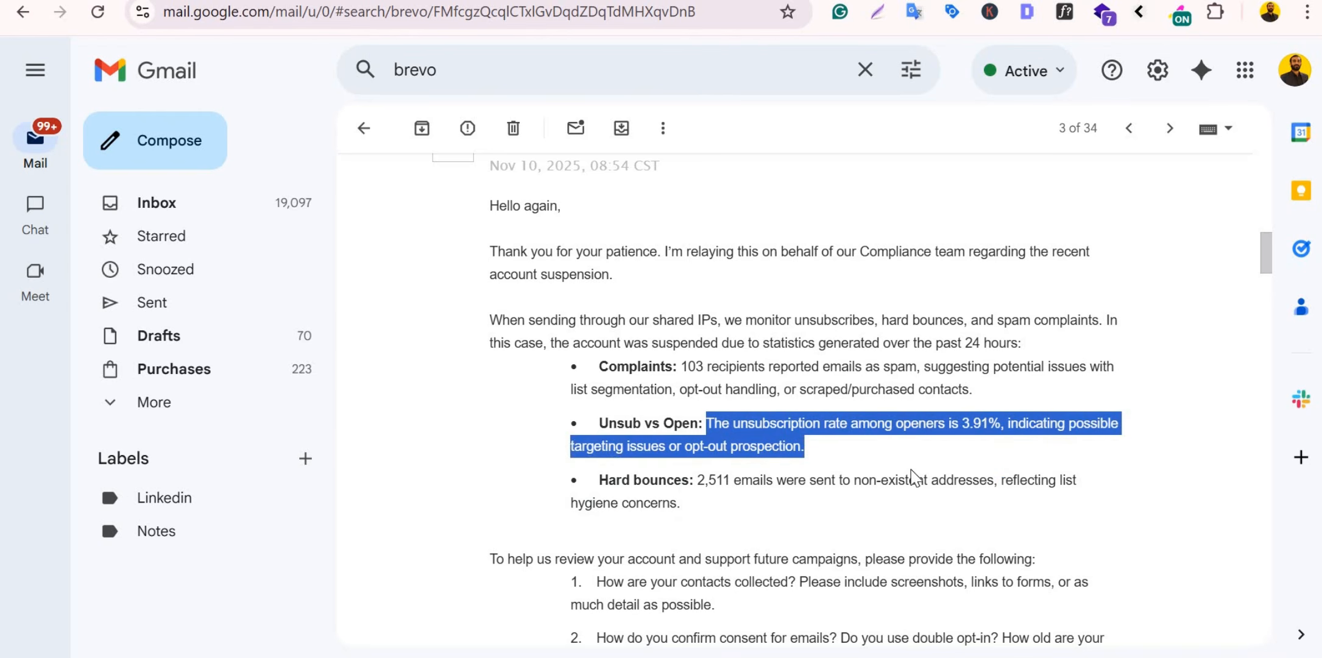
left_click(702, 487)
left_click_drag(703, 489, 721, 500)
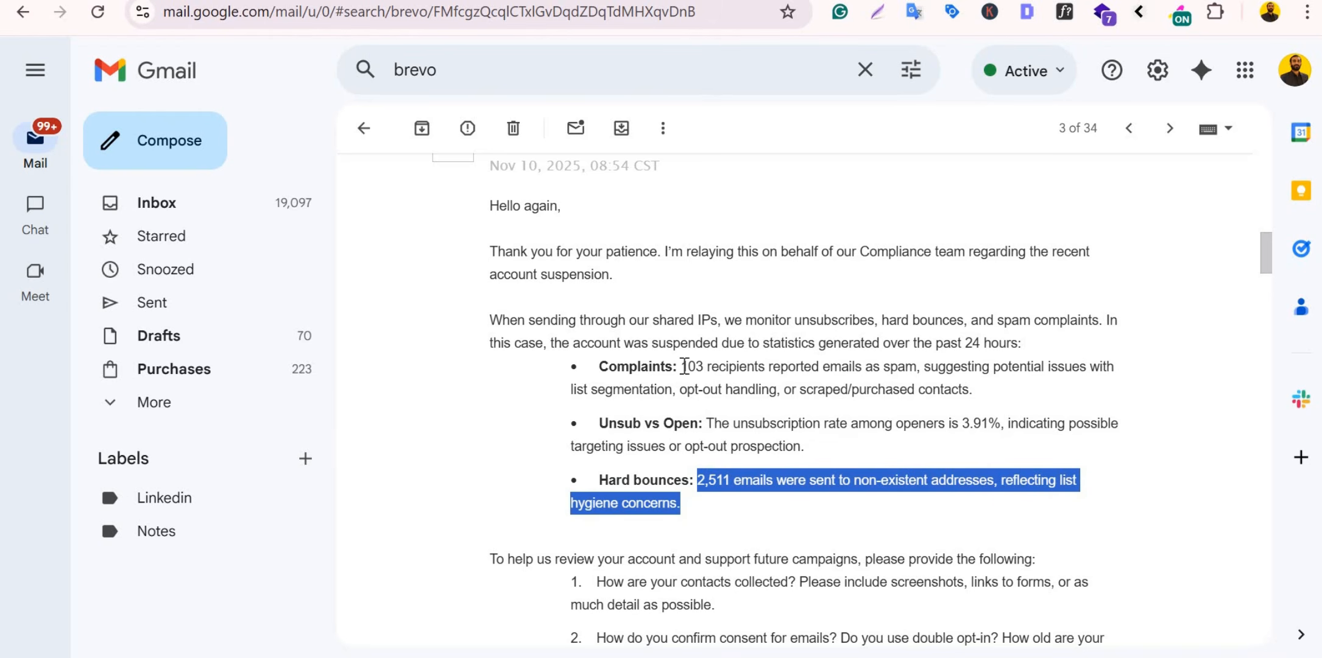
left_click_drag(682, 366, 918, 384)
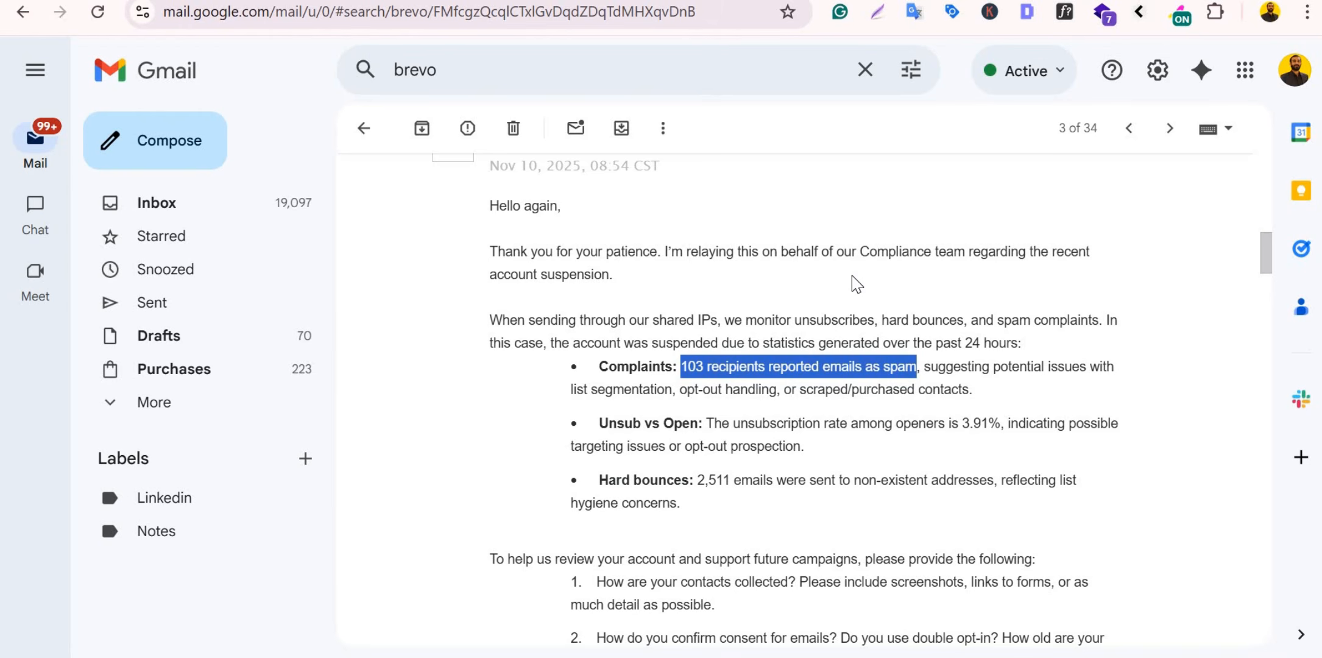
double_click(690, 368)
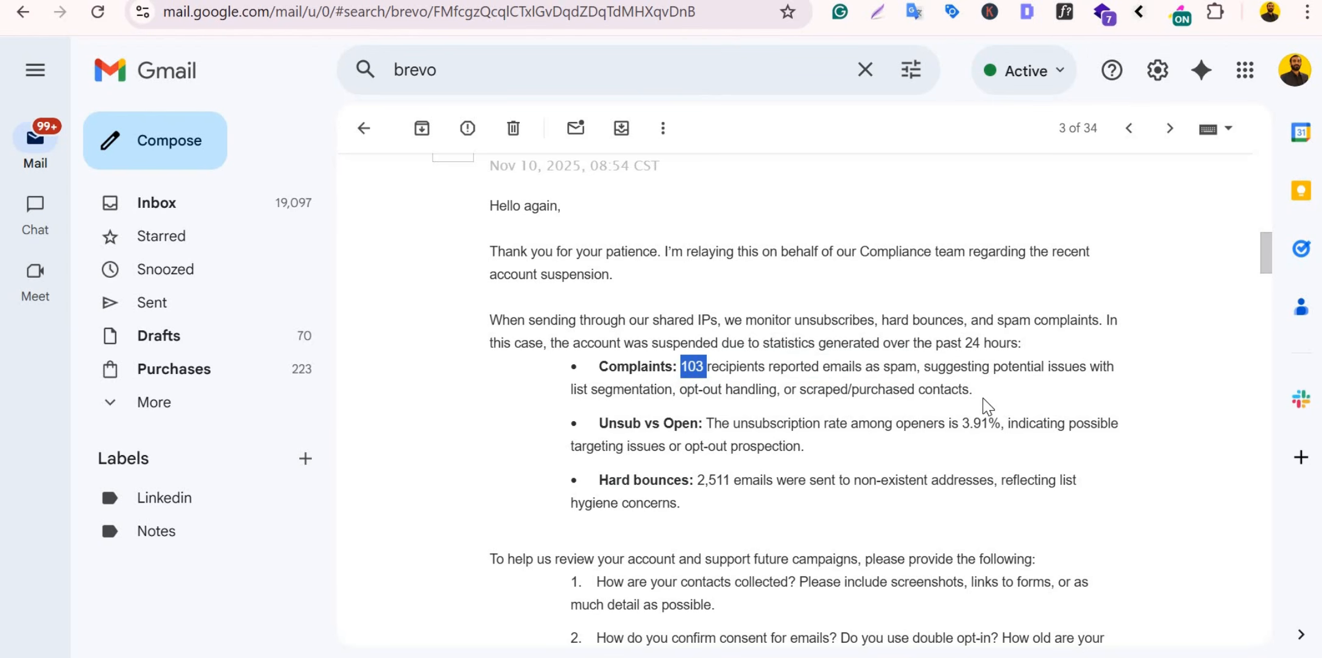
left_click_drag(974, 393, 930, 372)
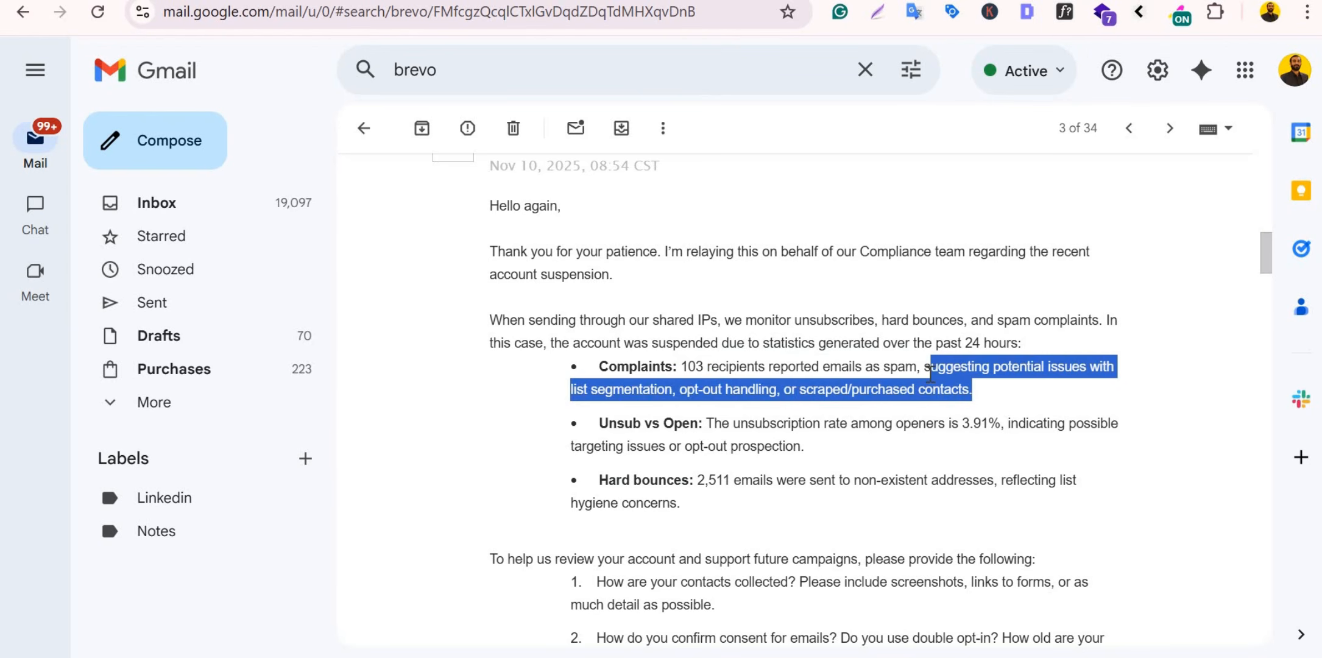
scroll(930, 372, "down", 2)
scroll(930, 372, "down", 2)
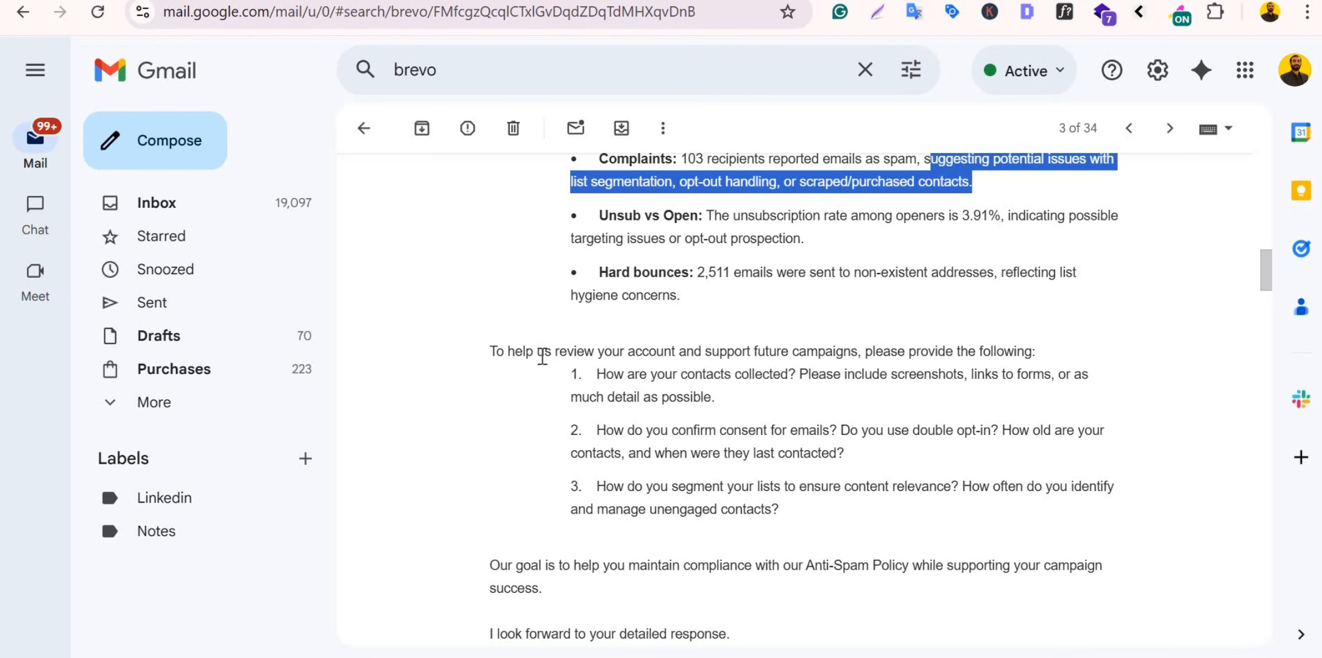
Step: Highlight Brevo's questions on contact collection, screenshots and form links, consent, double opt-in and list segmentation
left_click_drag(508, 350, 967, 346)
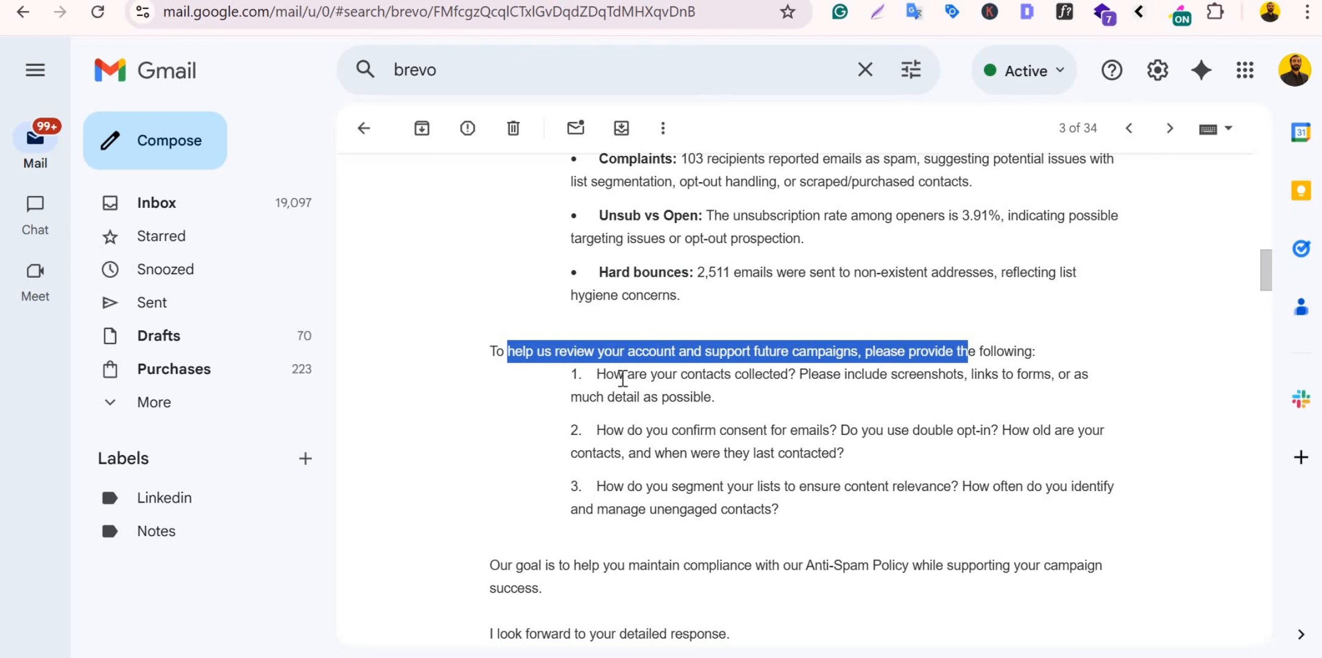
left_click_drag(598, 374, 787, 379)
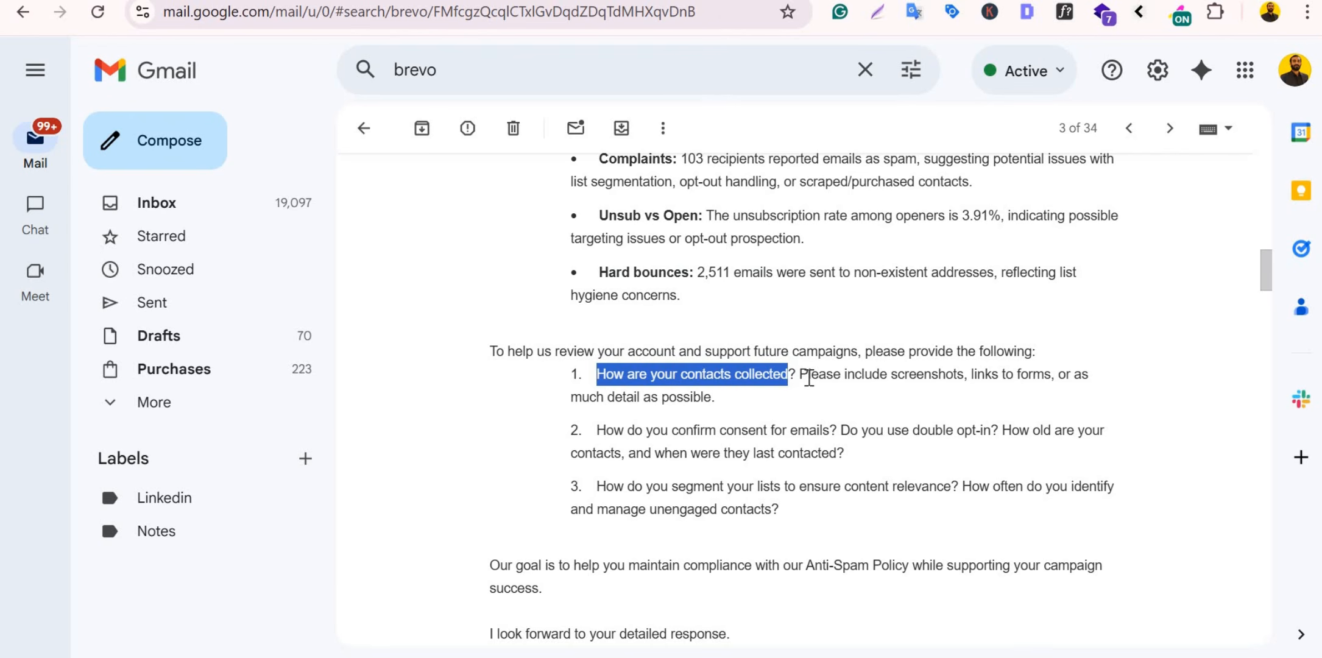
left_click_drag(801, 376, 722, 410)
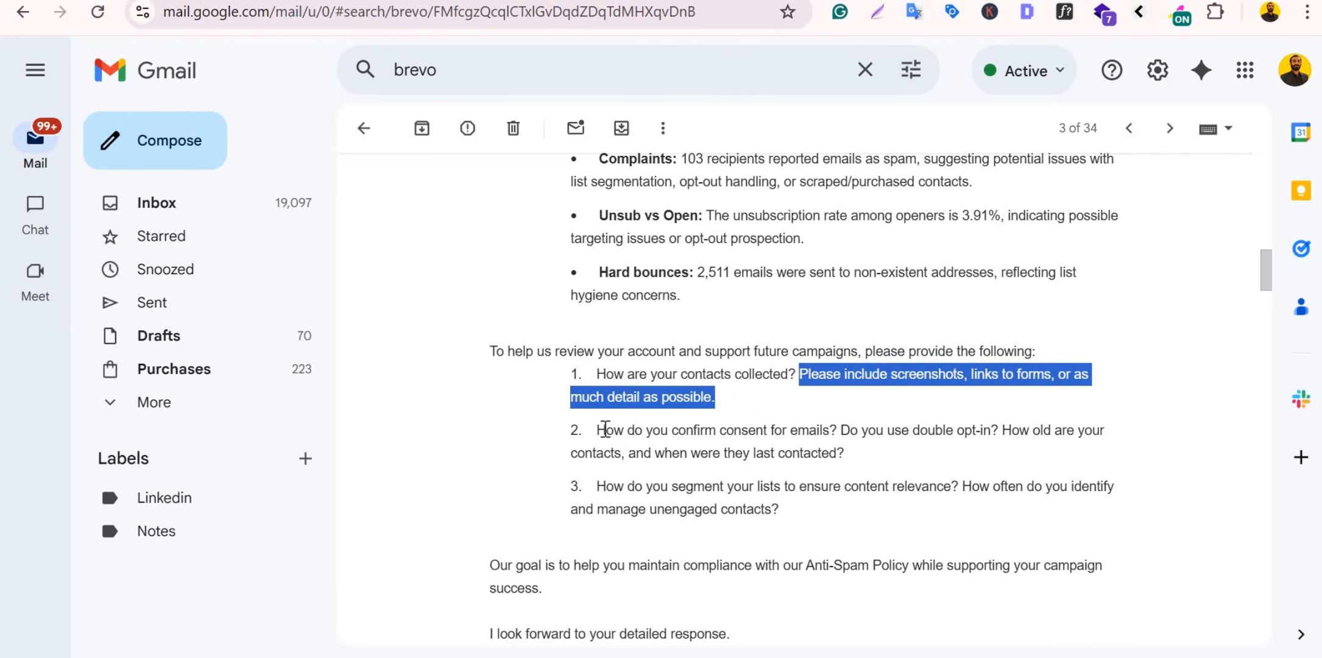
left_click_drag(602, 429, 997, 426)
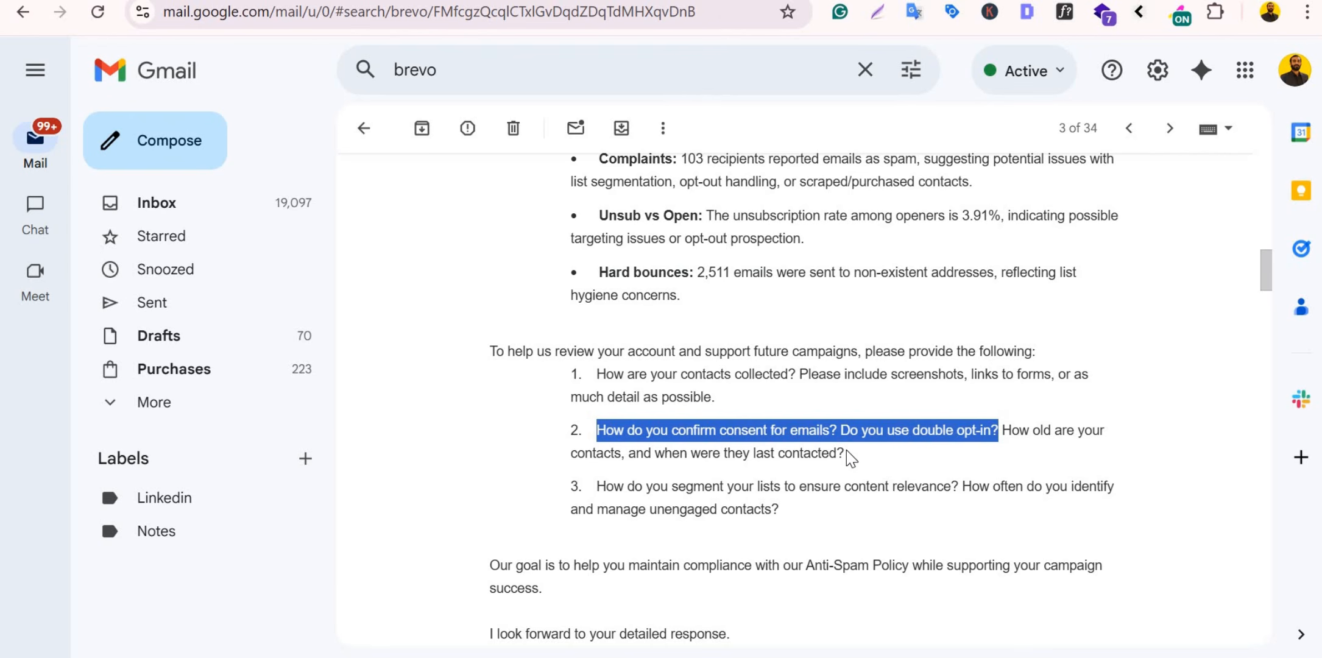
left_click_drag(773, 452, 598, 434)
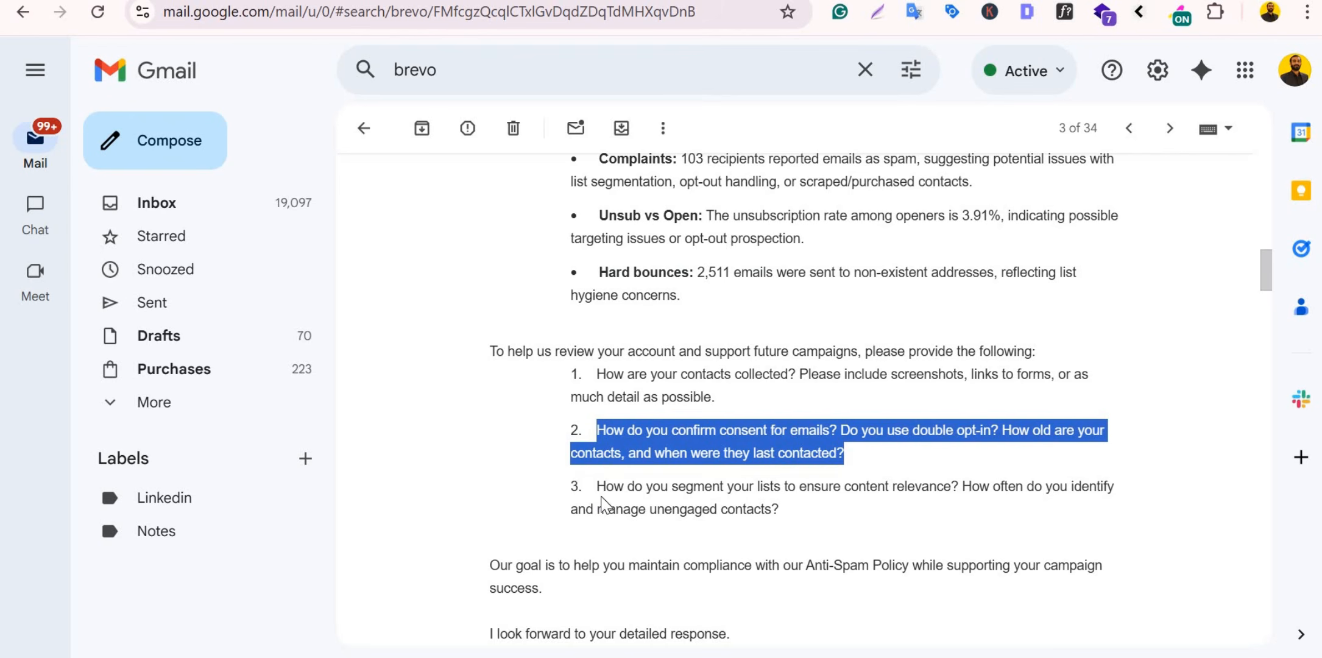
left_click_drag(598, 490, 956, 499)
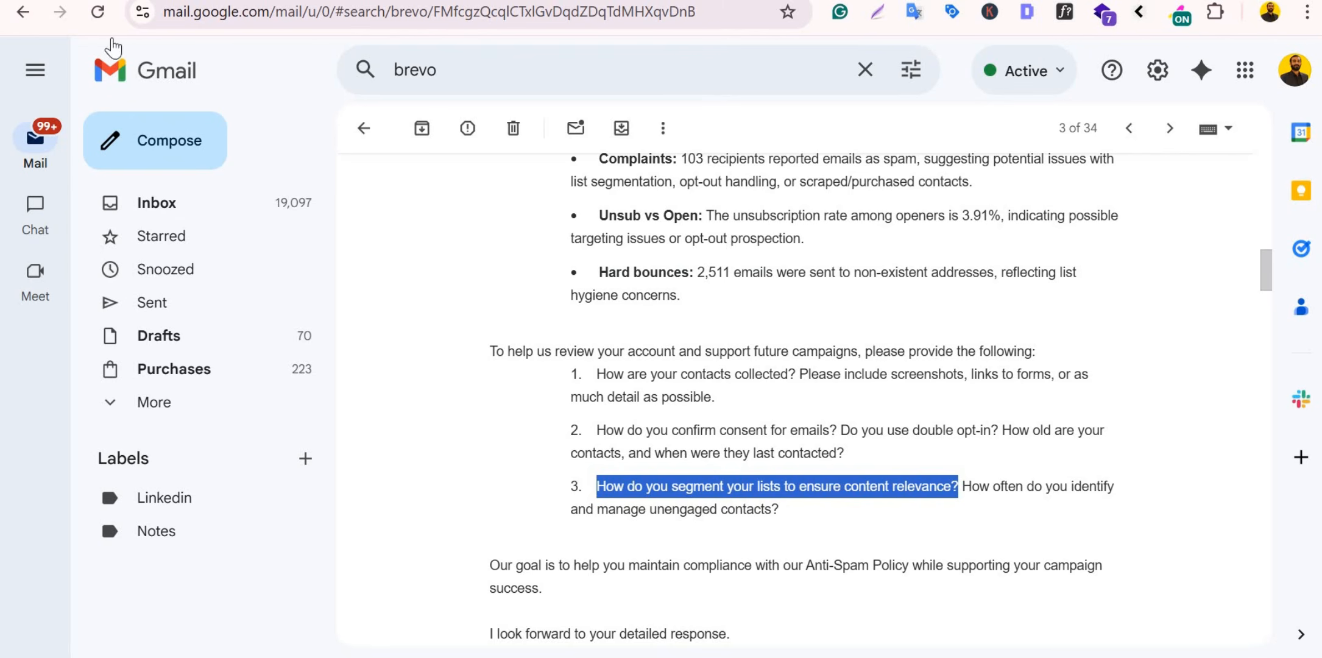
scroll(654, 337, "down", 6)
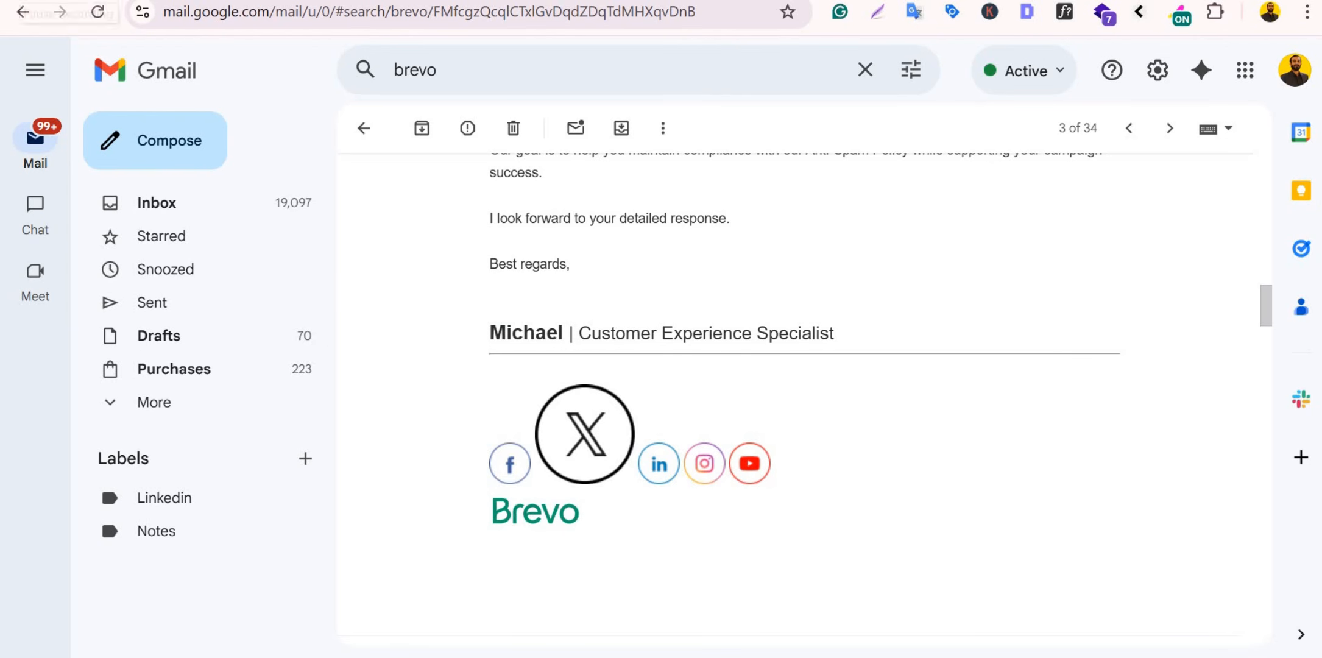
scroll(728, 414, "up", 4)
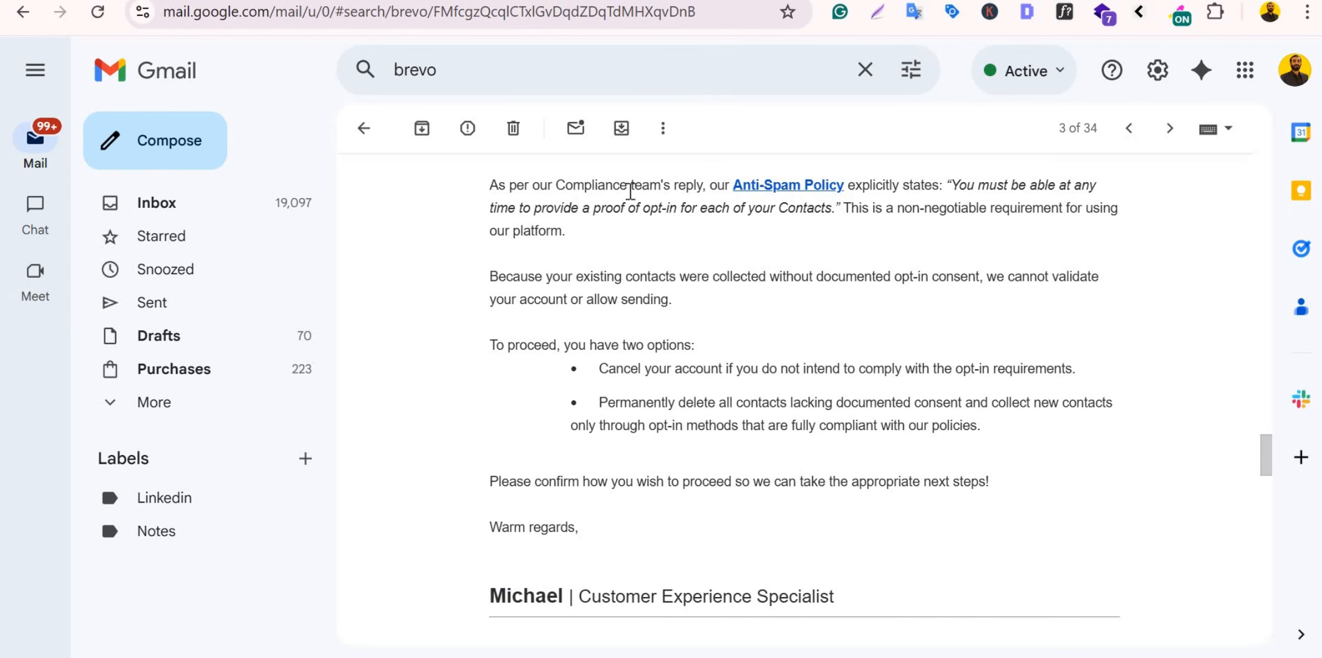
Step: Highlight the quoted non-negotiable opt-in proof requirement and why the account can't be validated
double_click(908, 189)
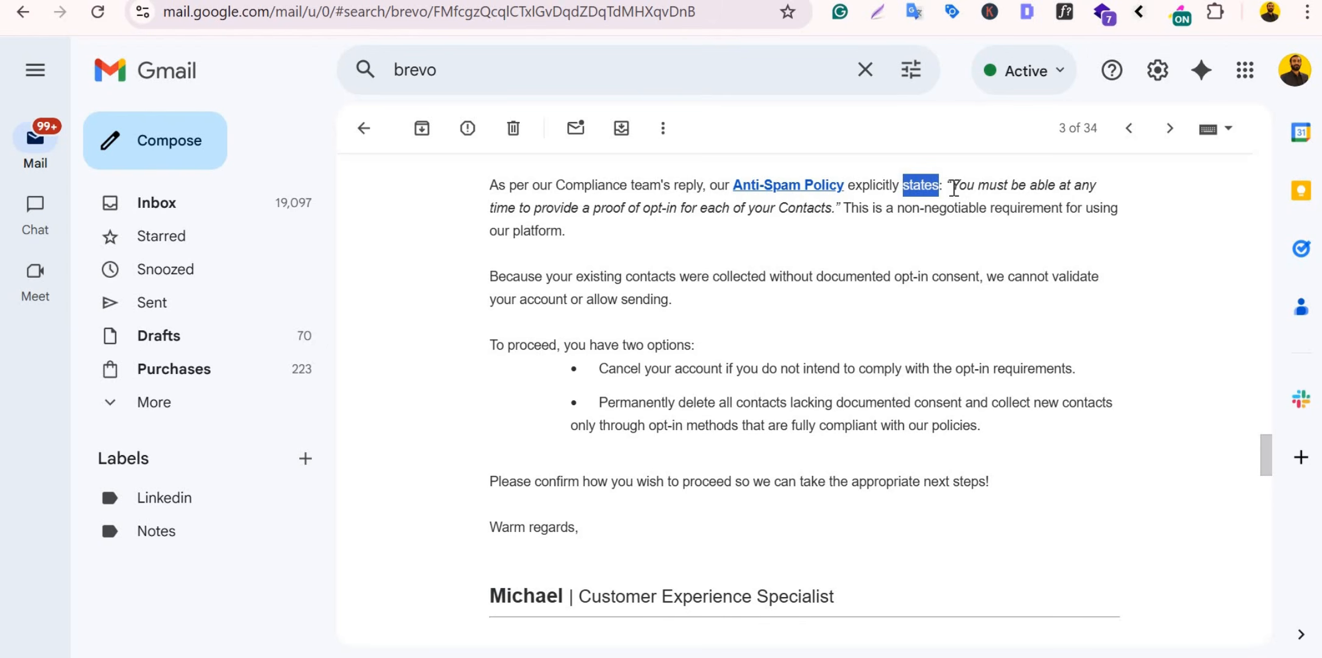
left_click_drag(951, 186, 833, 214)
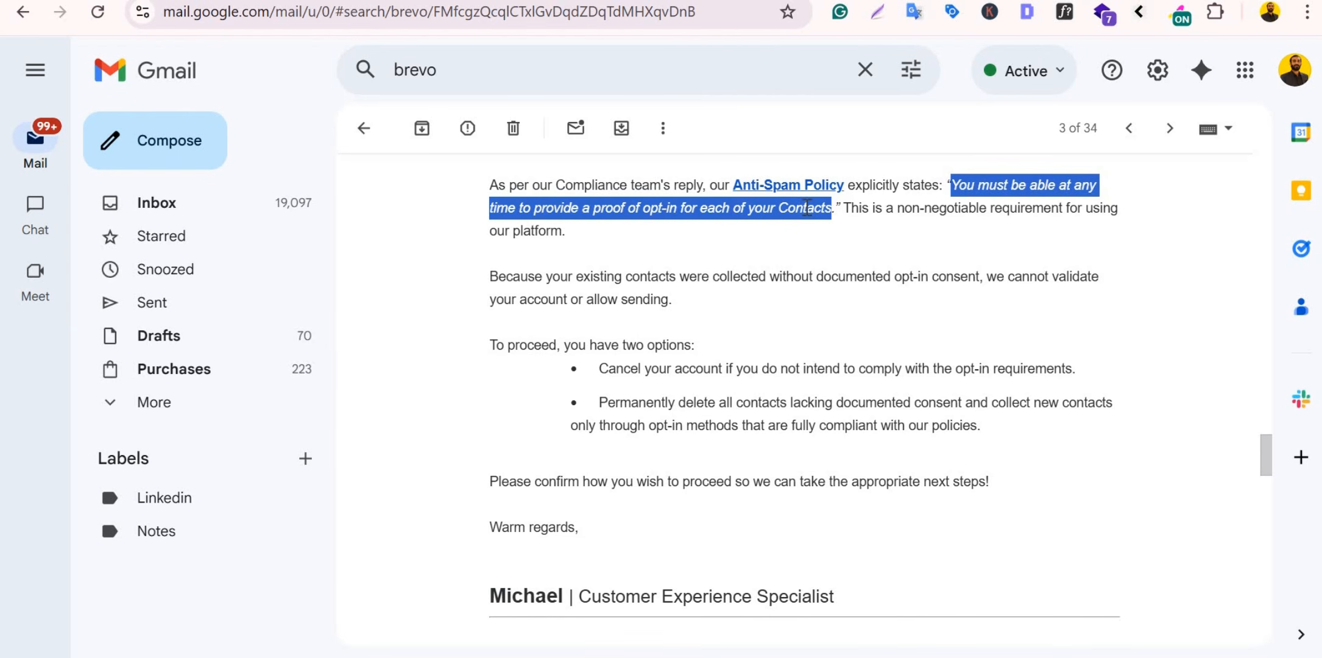
left_click_drag(886, 210, 1067, 210)
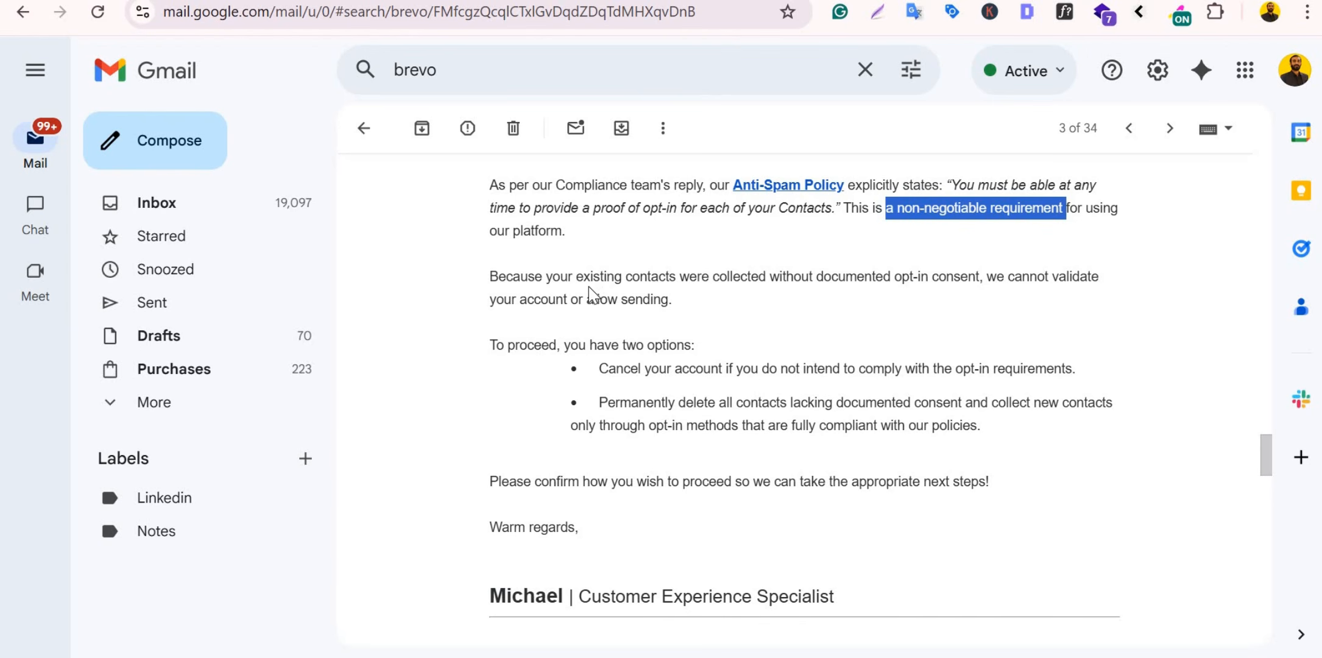
left_click_drag(576, 279, 926, 305)
left_click_drag(764, 282, 668, 301)
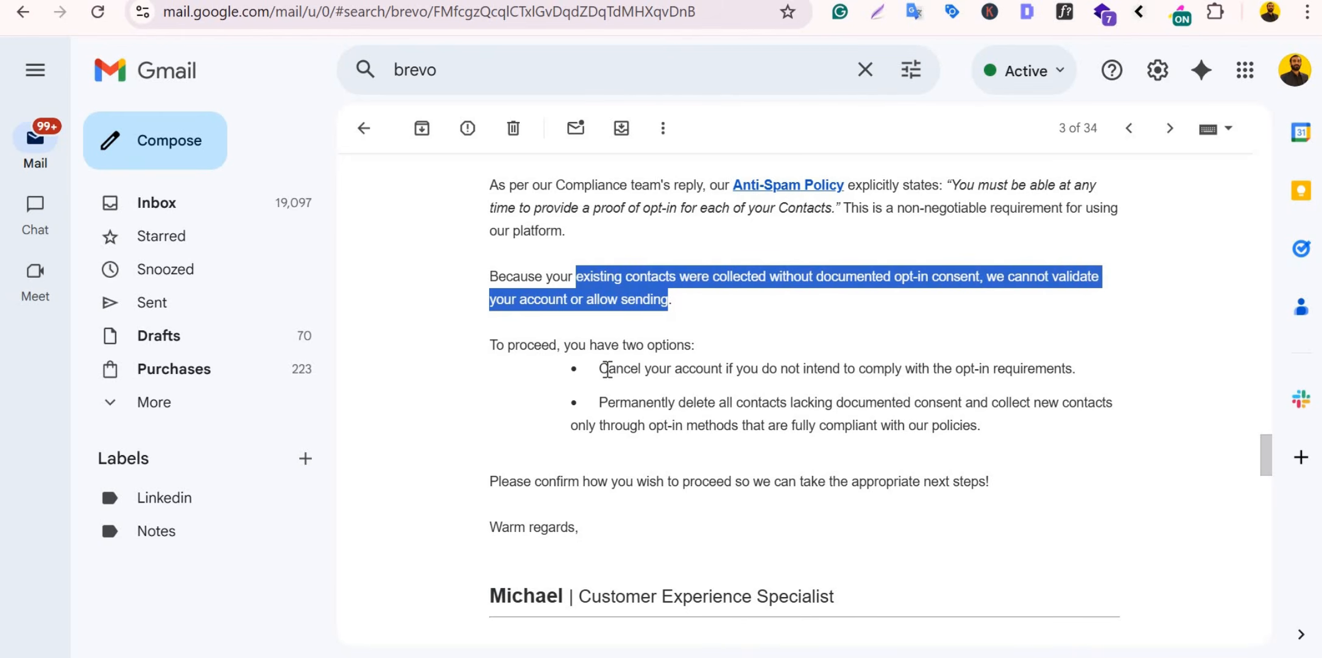
Step: Highlight both options, cancelling the account or deleting unconsented contacts, then switch to Google search
left_click_drag(600, 369, 1073, 367)
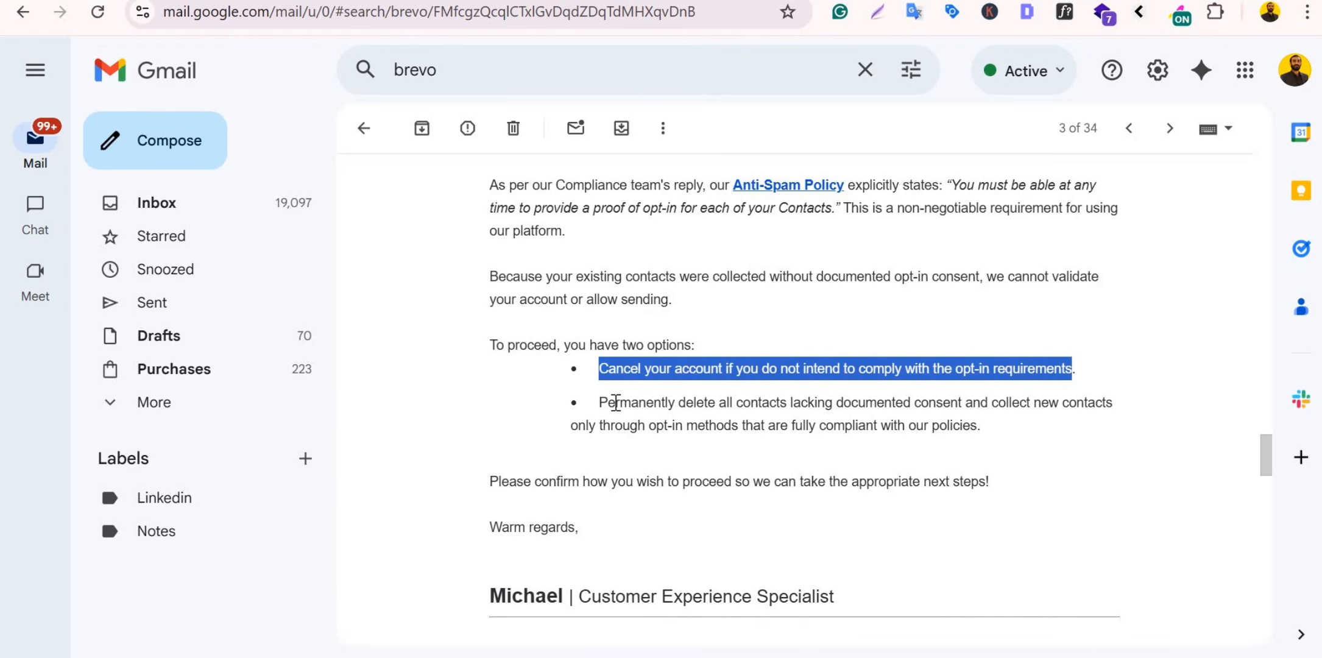
left_click_drag(603, 403, 999, 426)
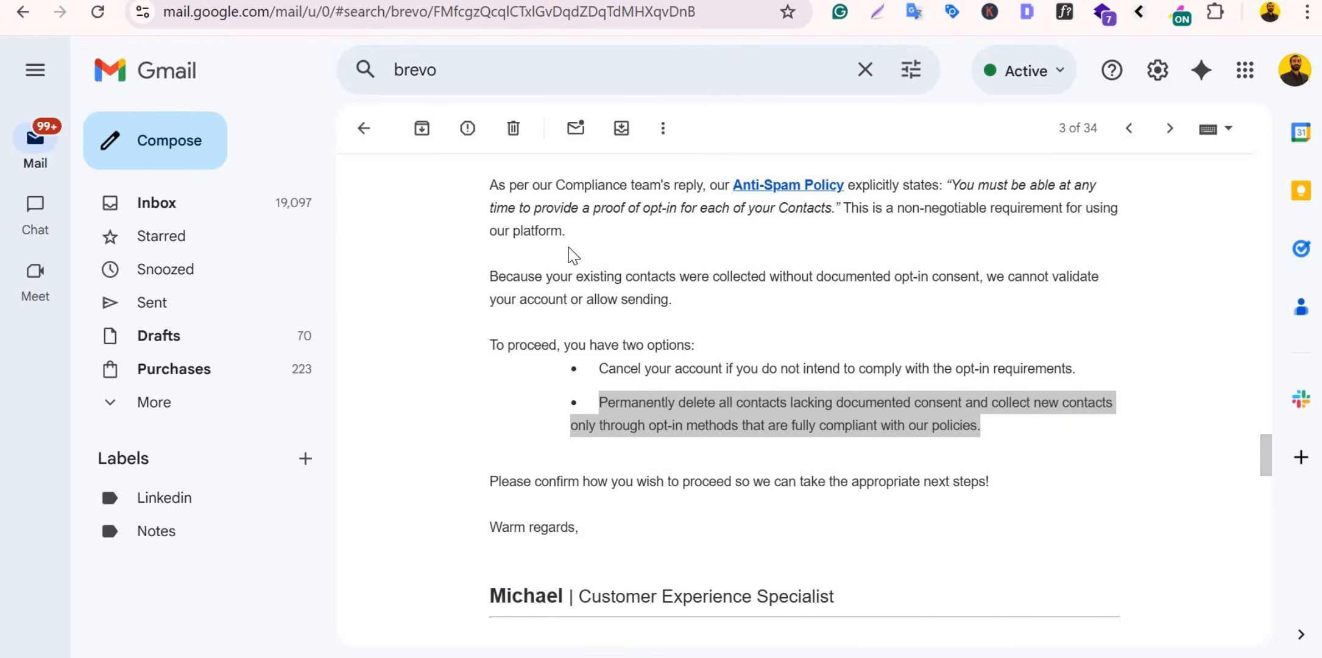
left_click(598, 405)
left_click_drag(598, 402, 989, 433)
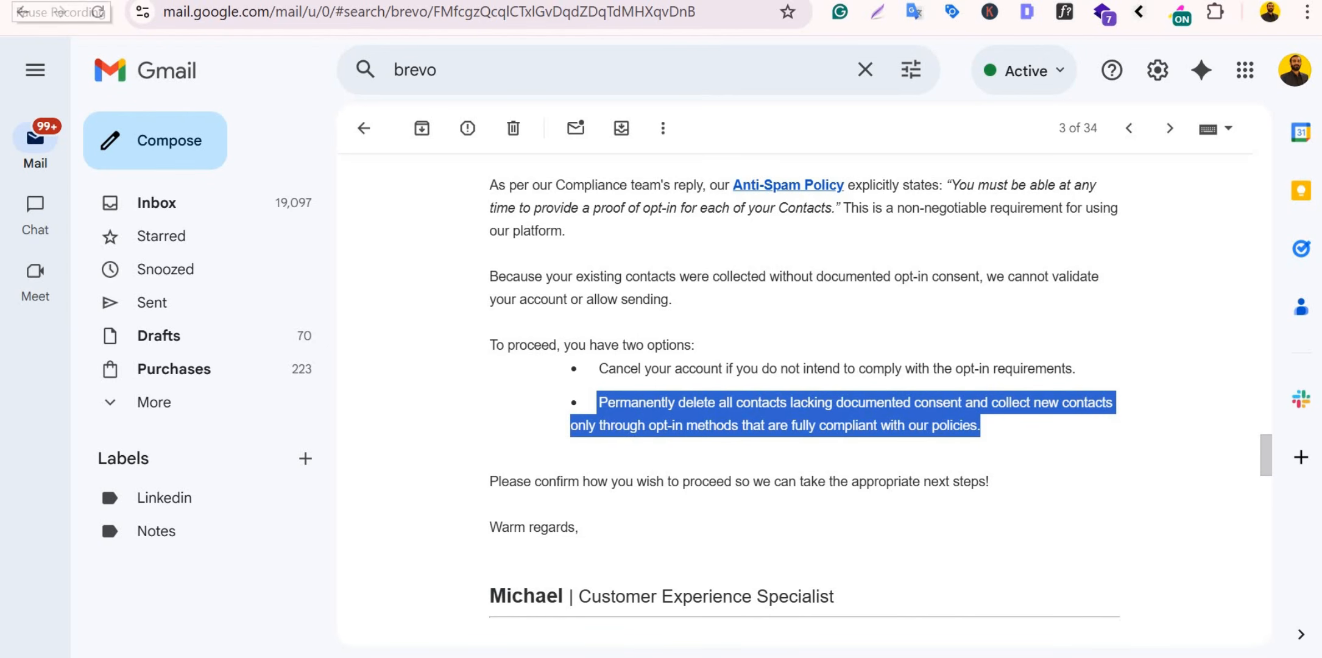
key("alt+Tab")
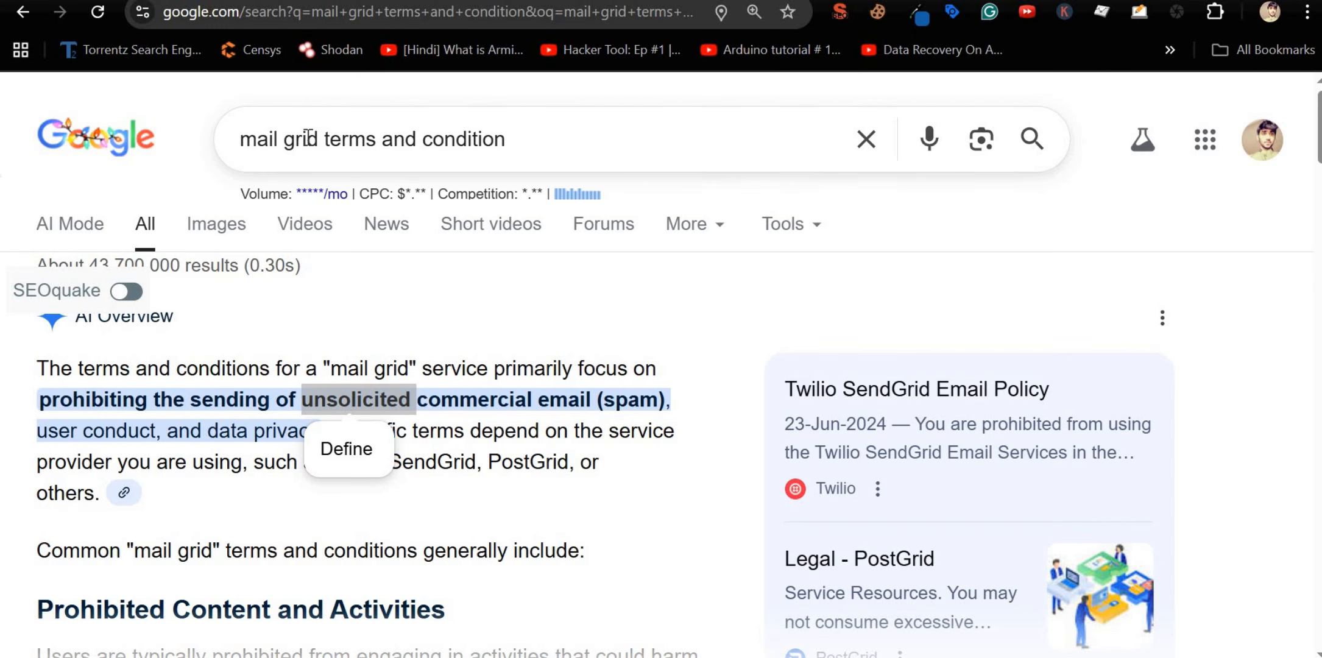
Step: Search 'active campaign terms and condition', accept the activecampaign spelling, and open its Terms of Service
left_click_drag(324, 139, 195, 146)
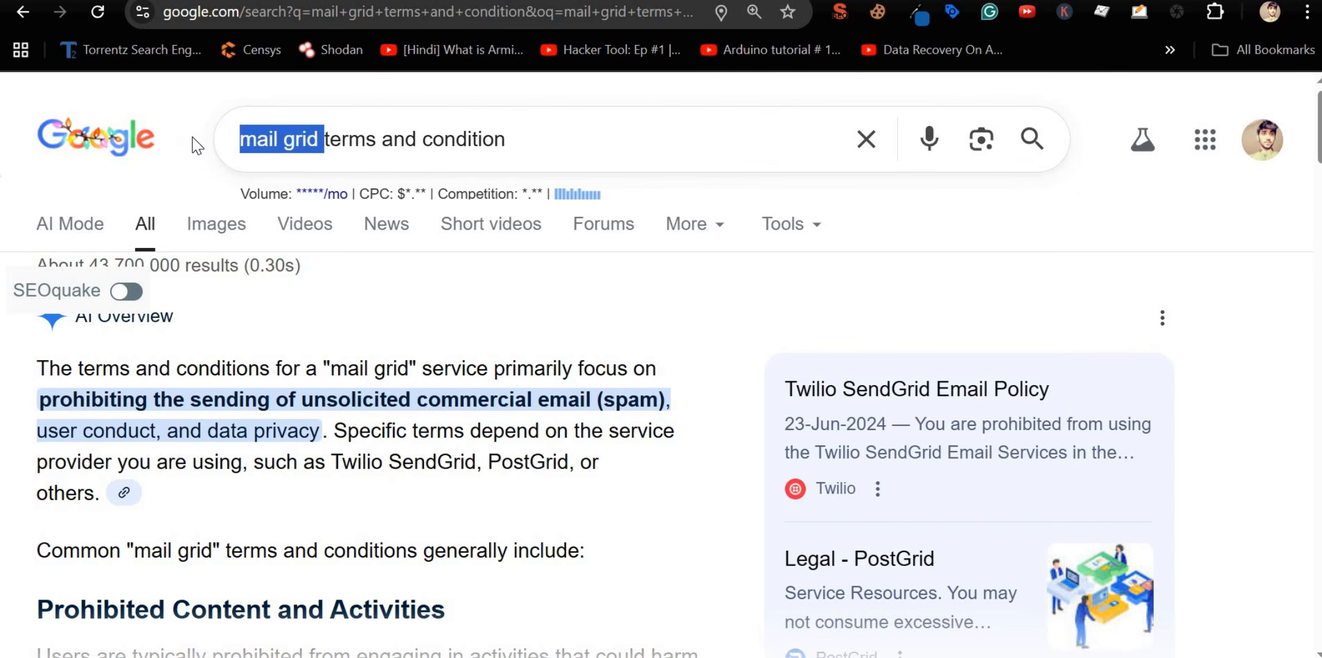
type("active cam")
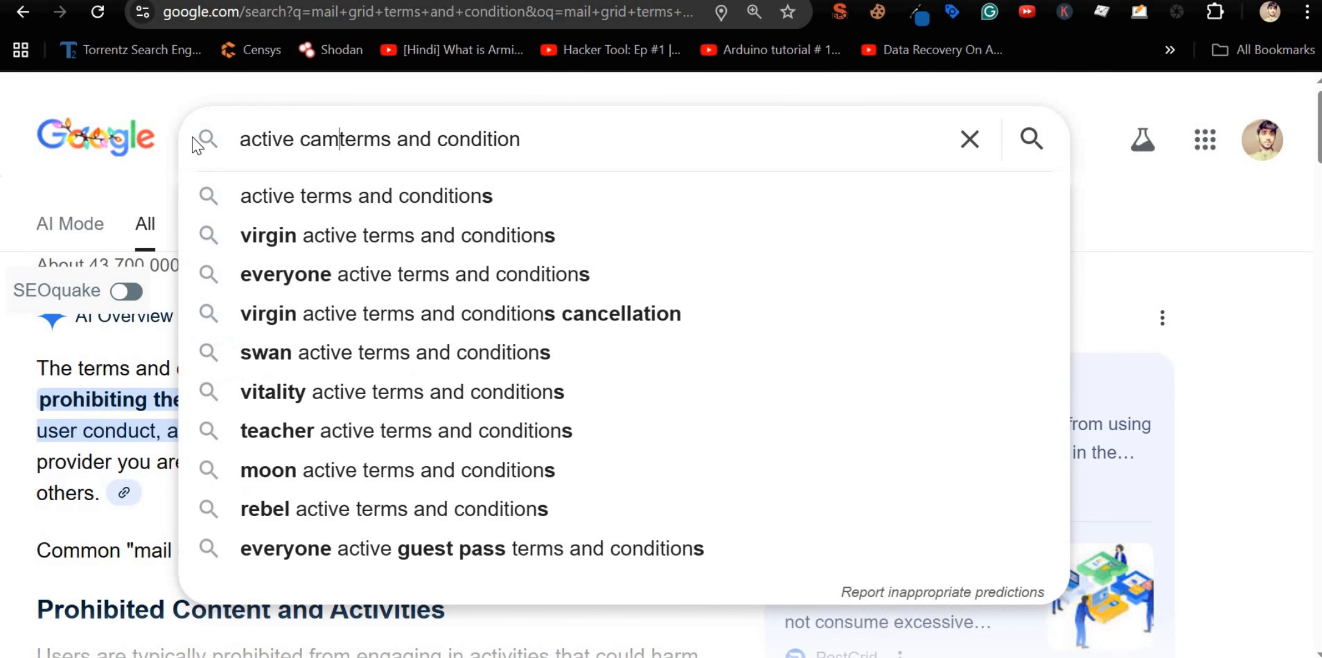
type("paign")
key("Return")
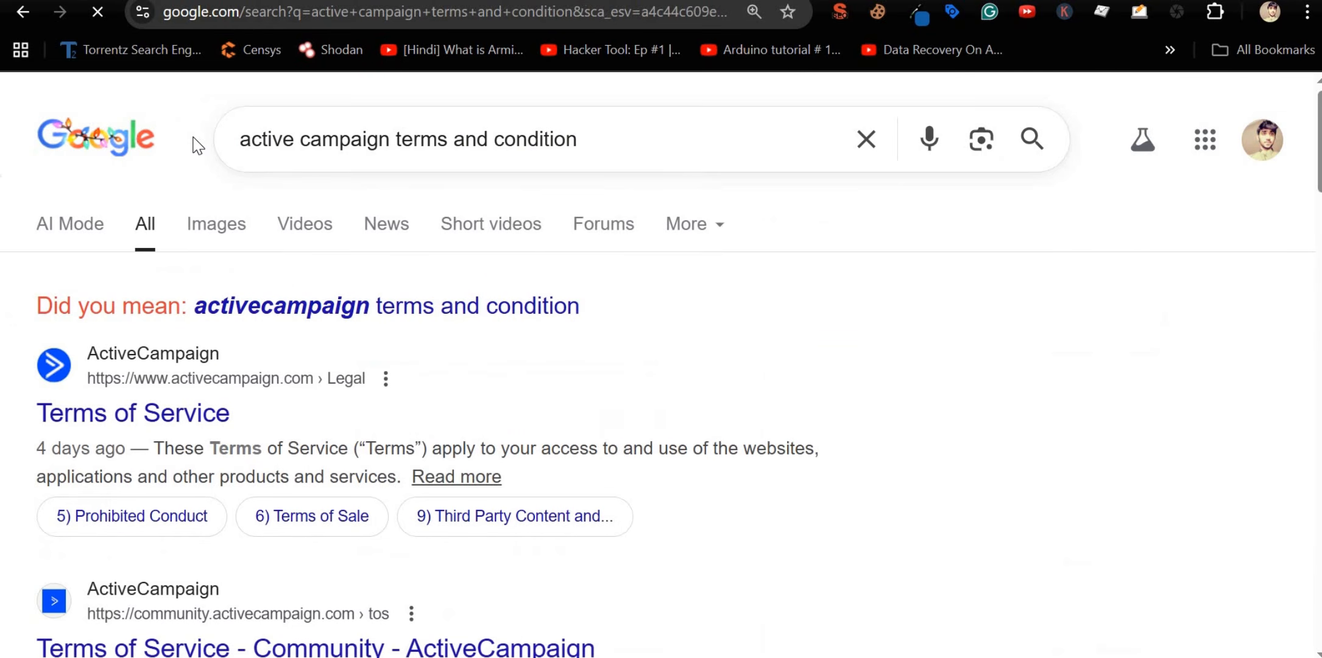
left_click(423, 308)
left_click(149, 364)
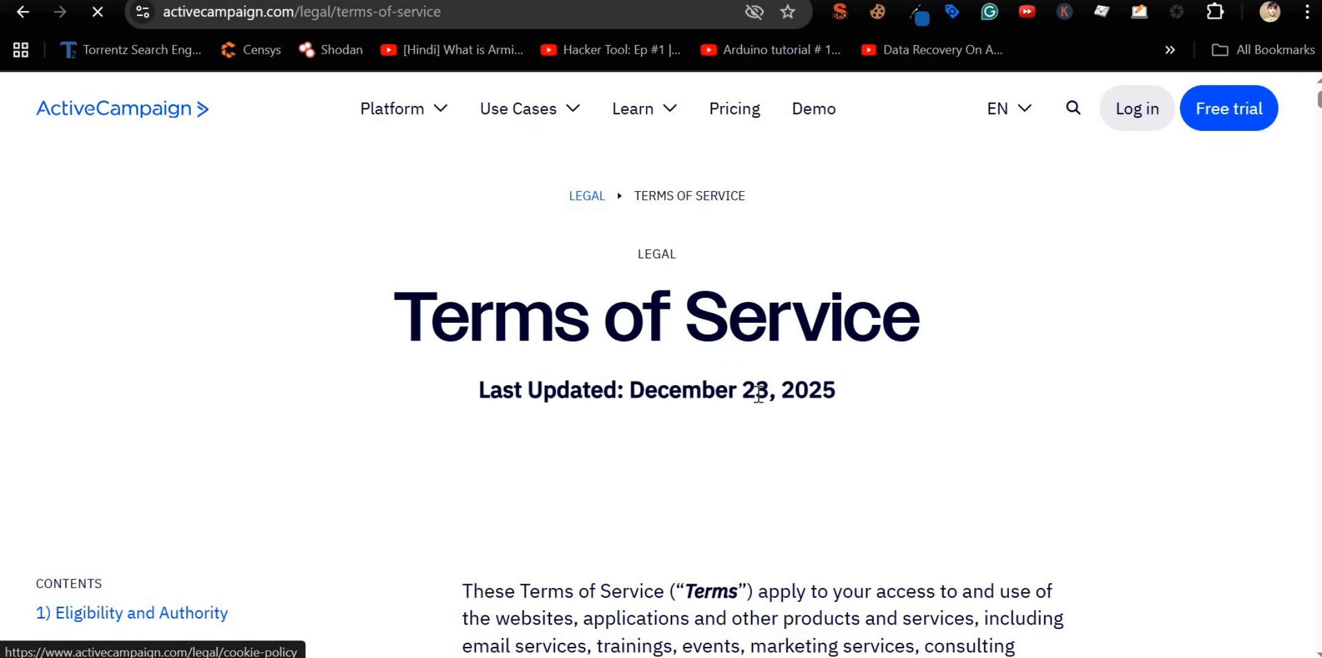
Step: Scroll through ActiveCampaign's Terms of Service and accept the cookie notice
scroll(758, 395, "down", 15)
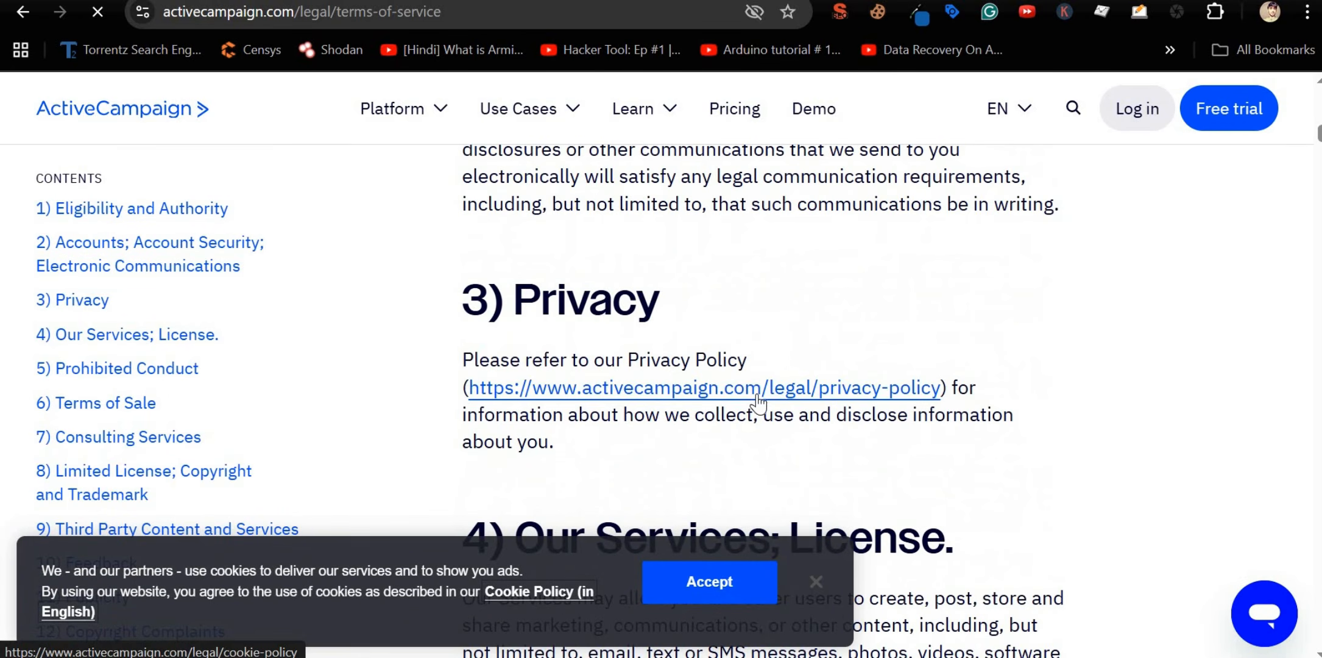
scroll(758, 394, "down", 15)
scroll(759, 394, "up", 8)
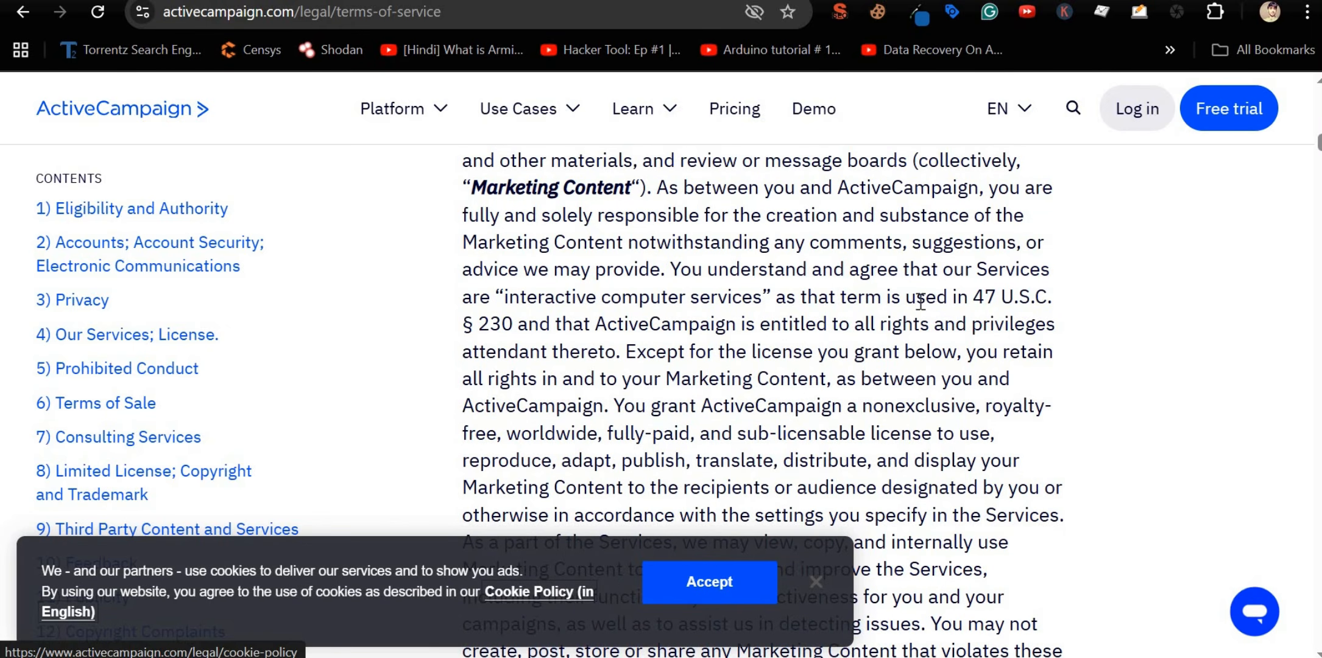
scroll(328, 245, "up", 1)
scroll(589, 280, "up", 4)
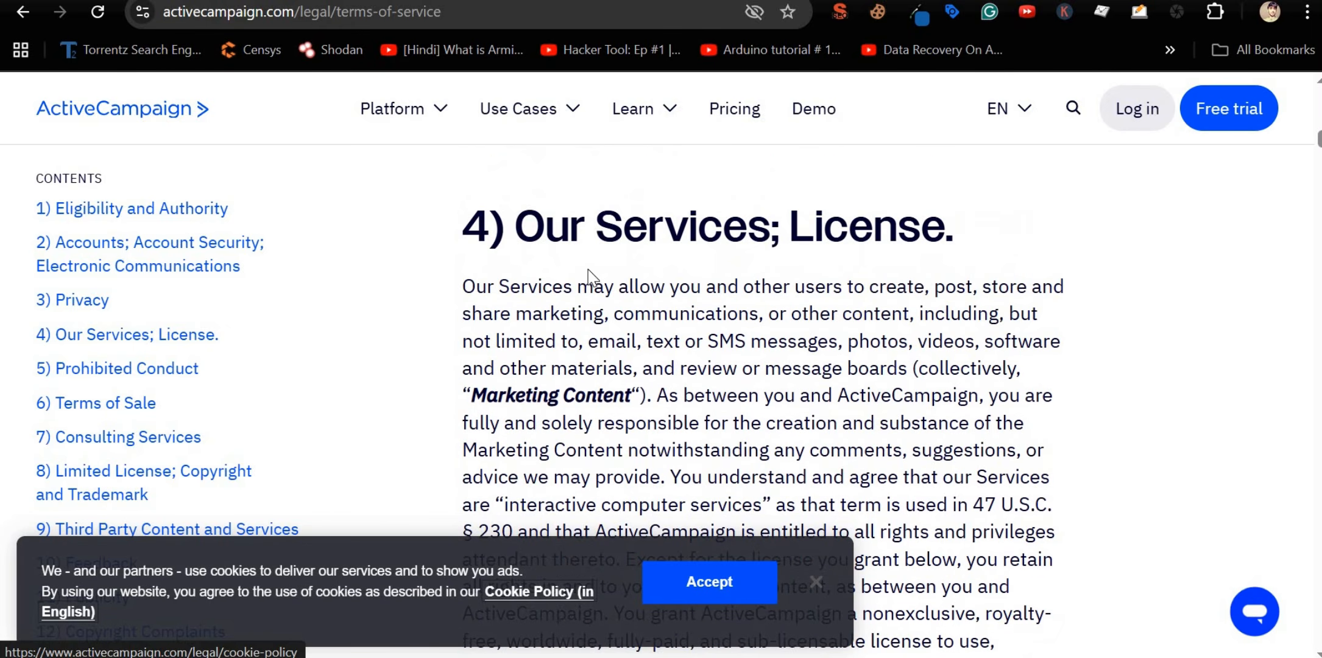
scroll(609, 308, "down", 3)
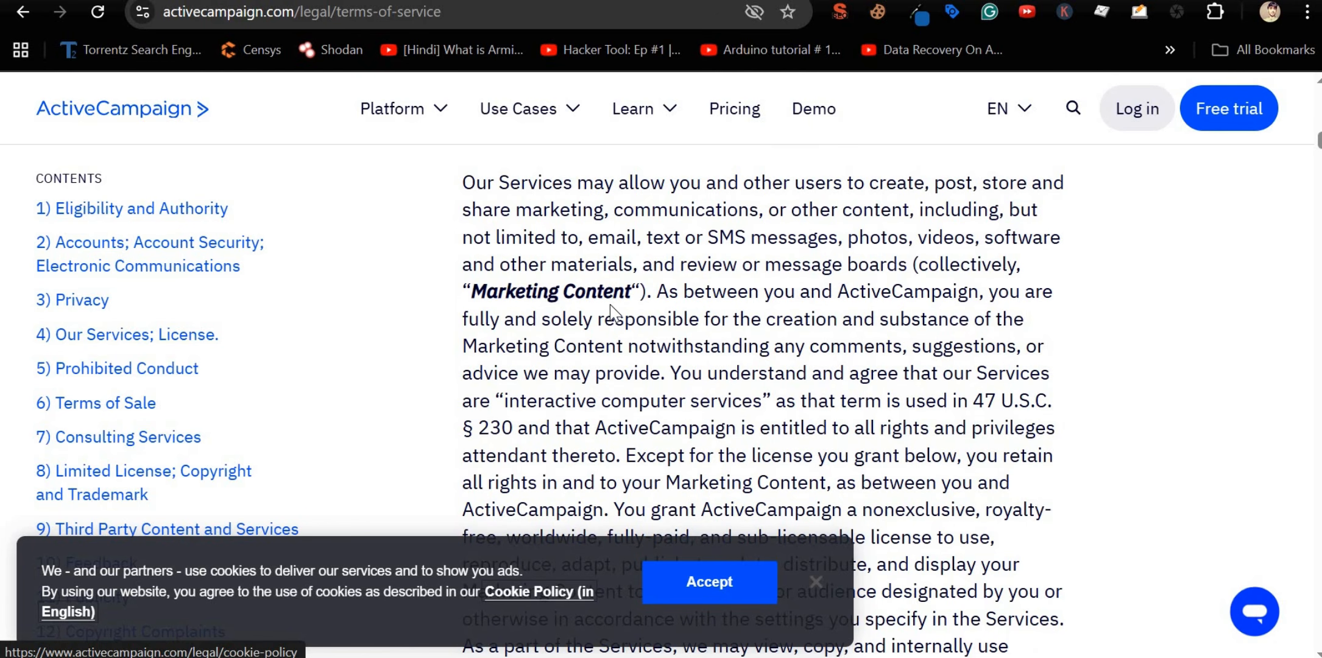
scroll(611, 311, "down", 3)
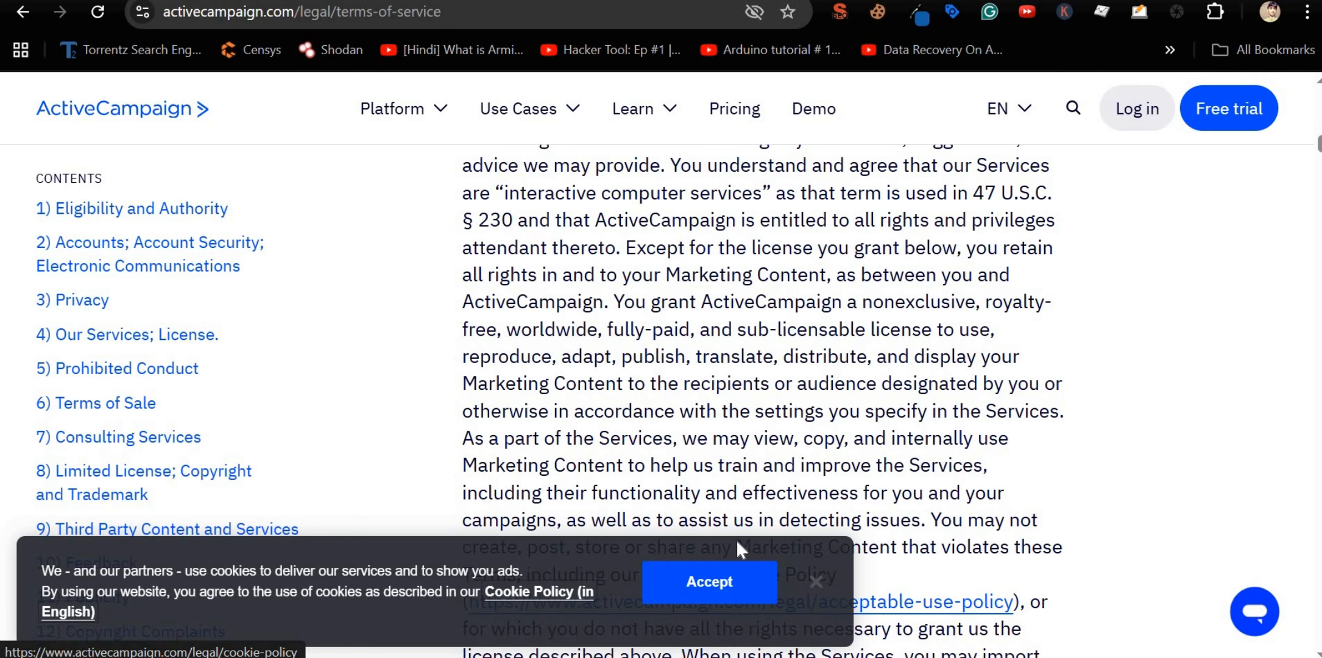
left_click(724, 595)
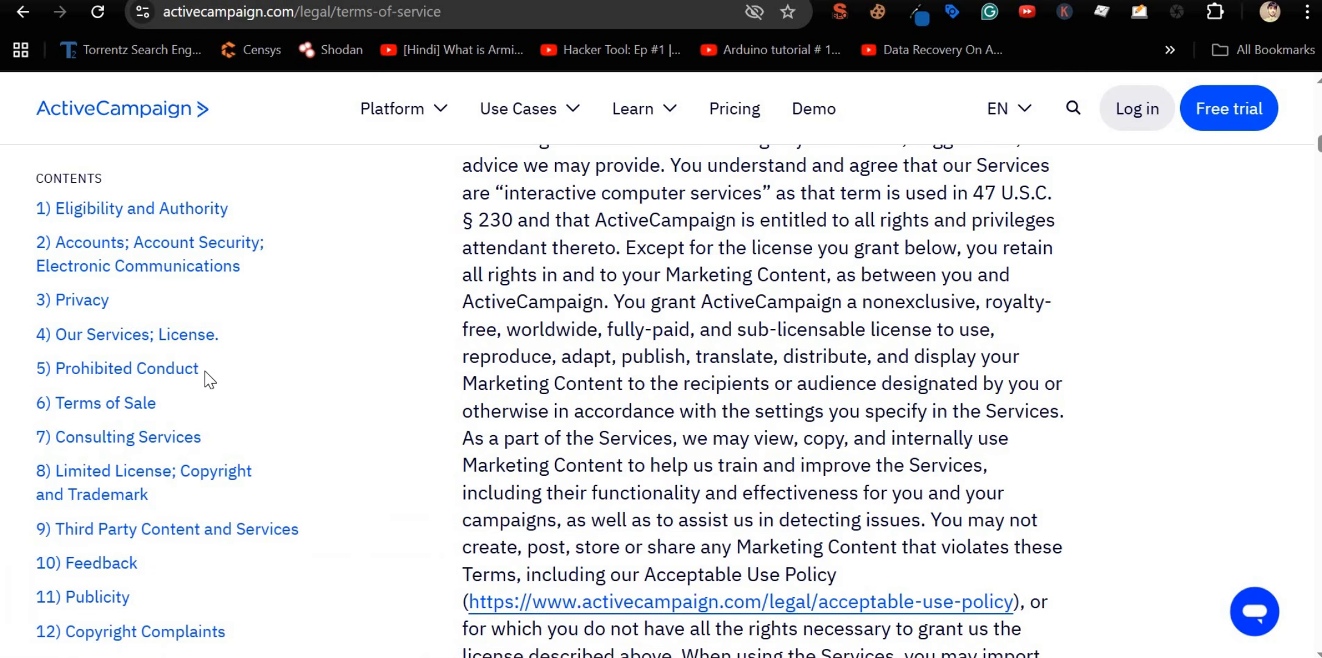
scroll(114, 376, "down", 3)
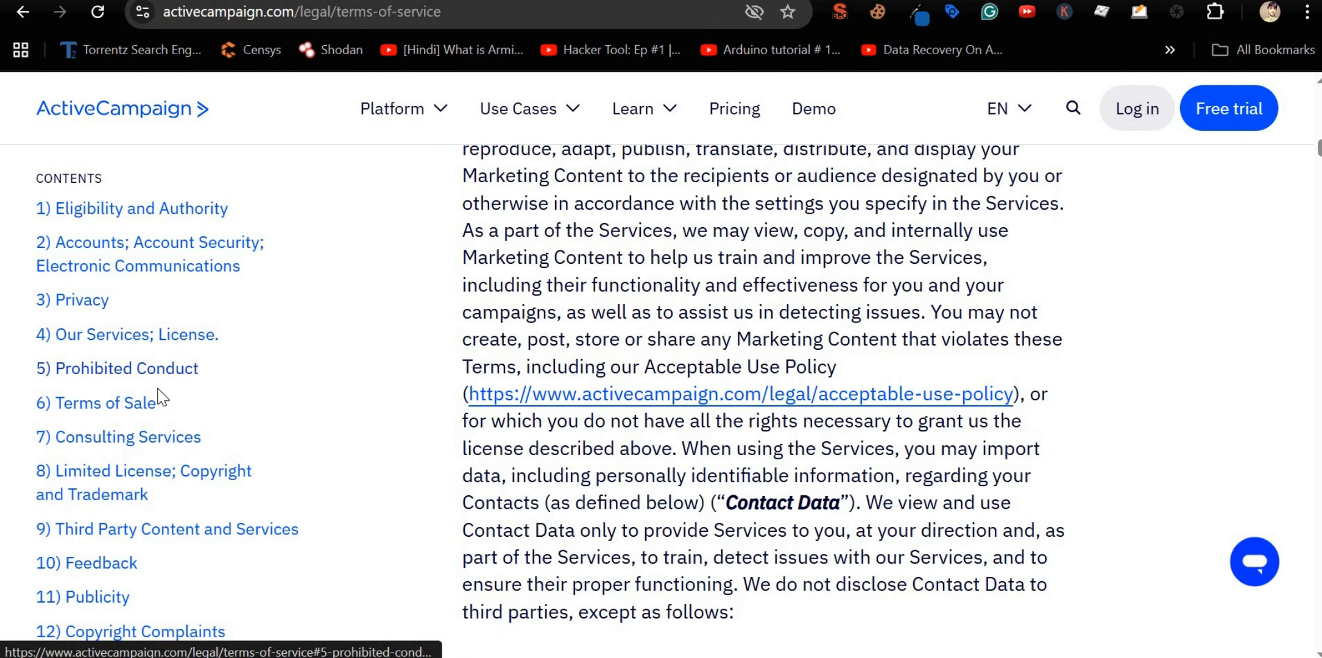
Step: Jump to '7) Consulting Services', highlight its opening sentence, then go back to section 2
left_click(169, 441)
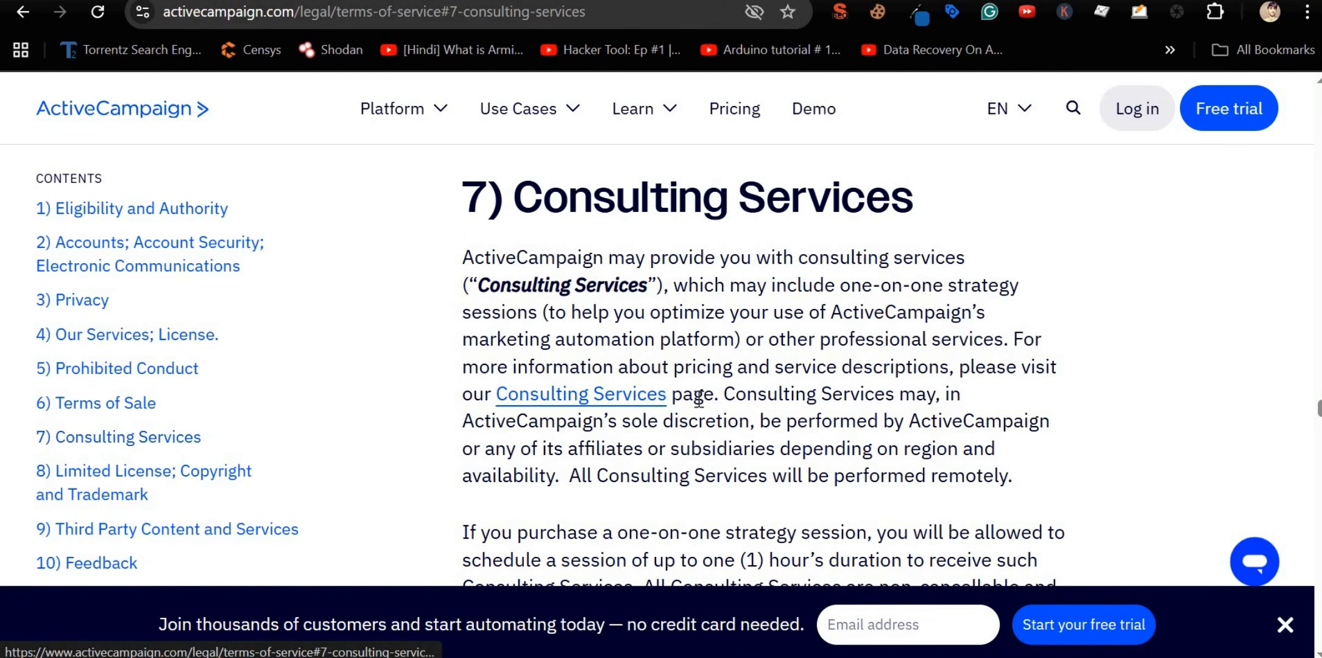
scroll(714, 329, "up", 3)
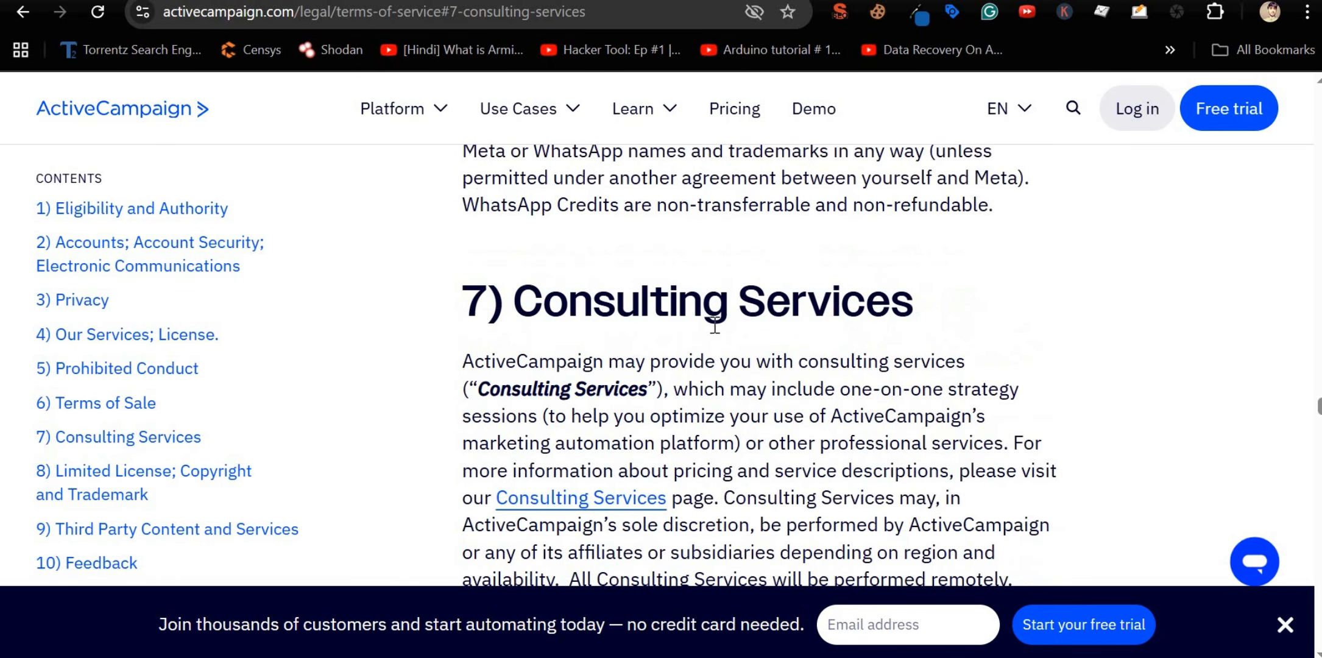
scroll(715, 329, "down", 5)
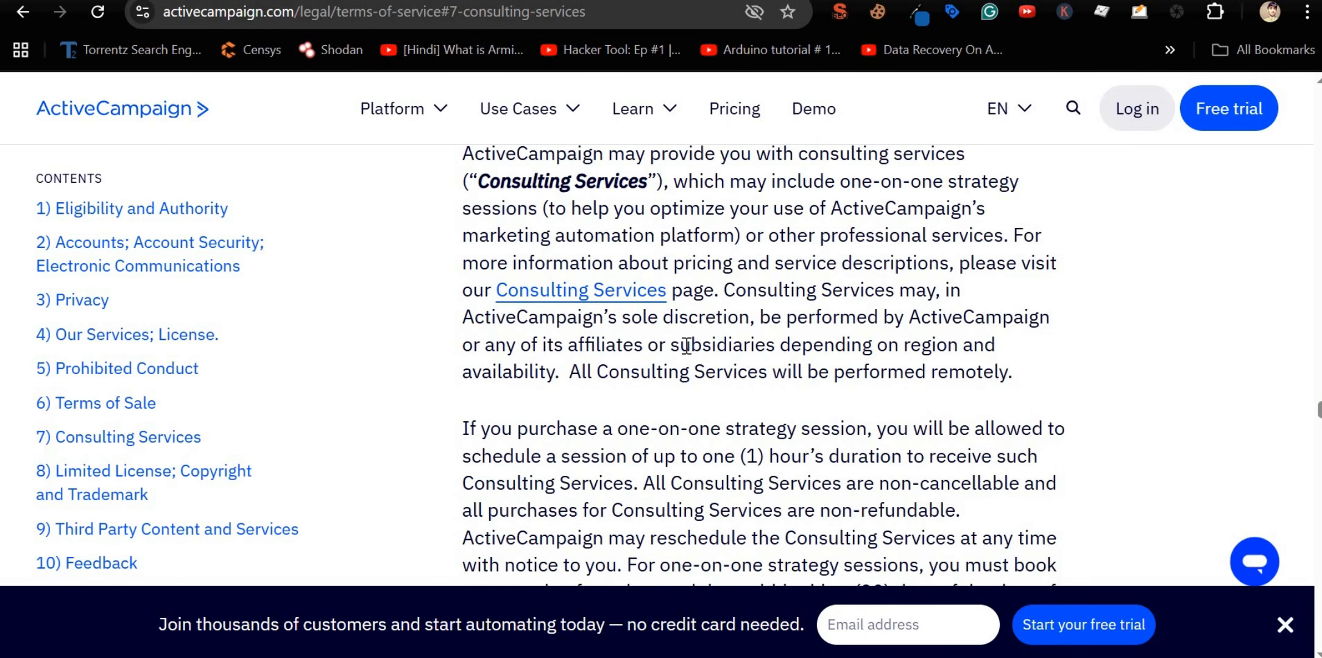
scroll(687, 407, "up", 2)
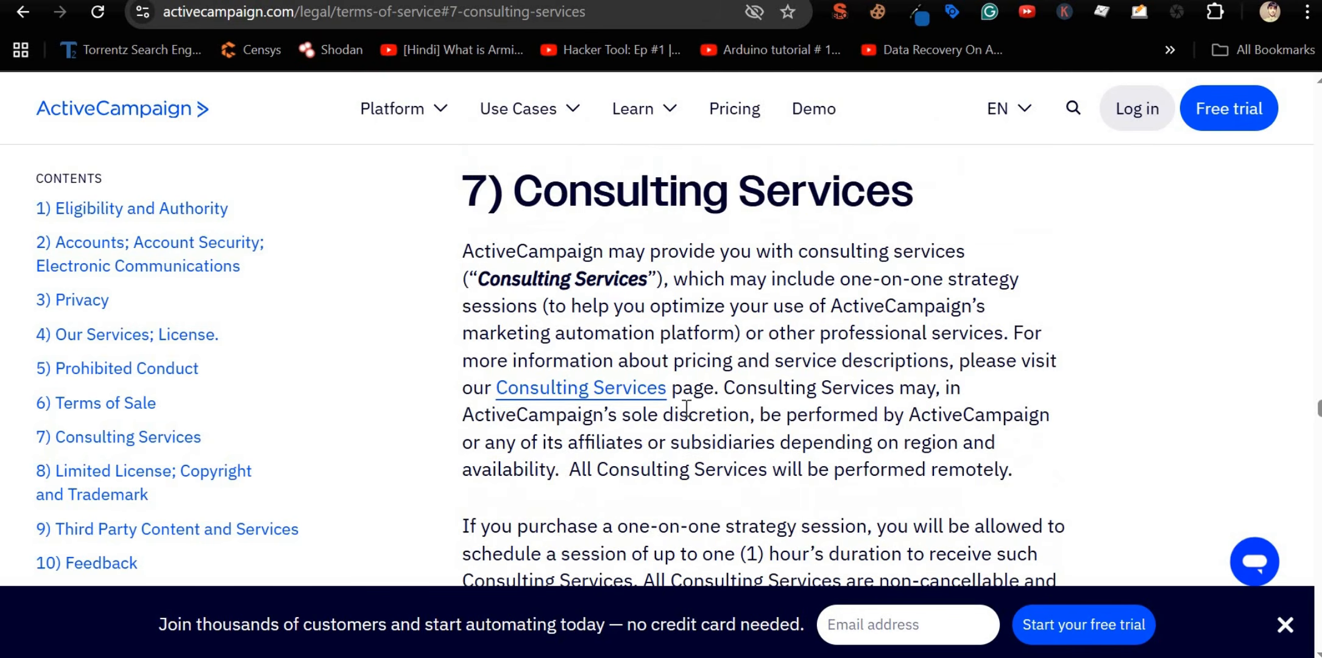
scroll(686, 407, "up", 4)
scroll(609, 365, "down", 3)
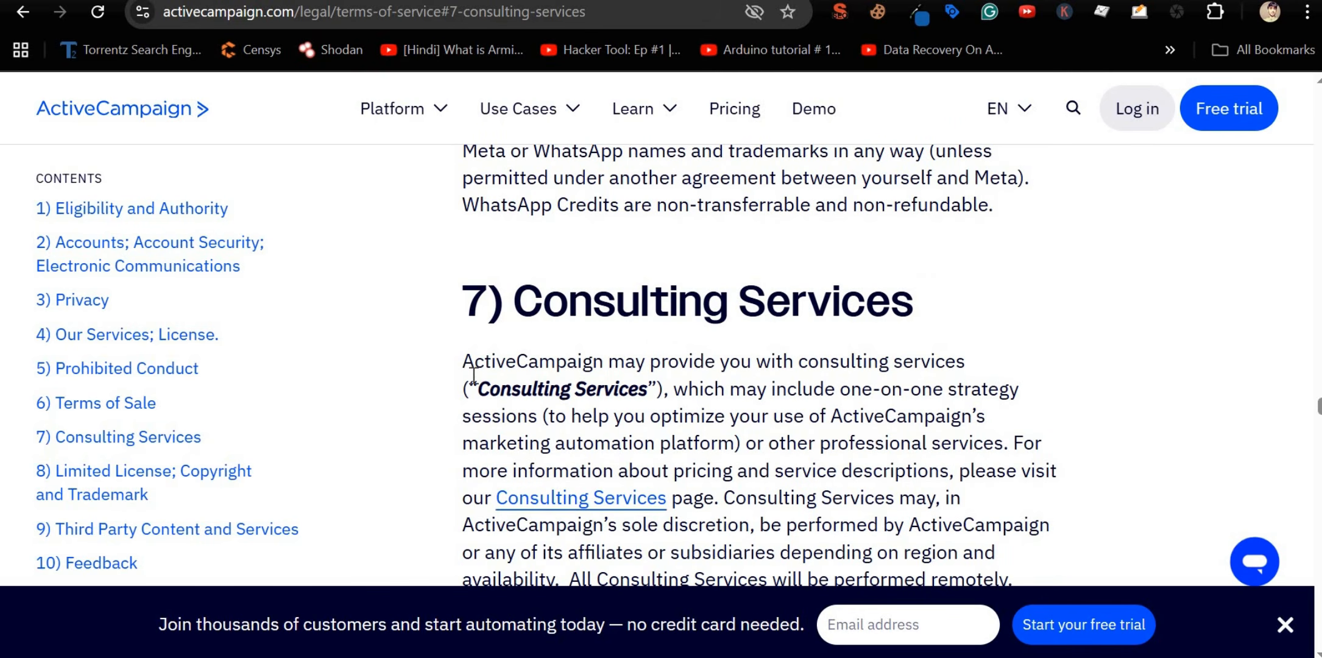
left_click_drag(463, 362, 658, 390)
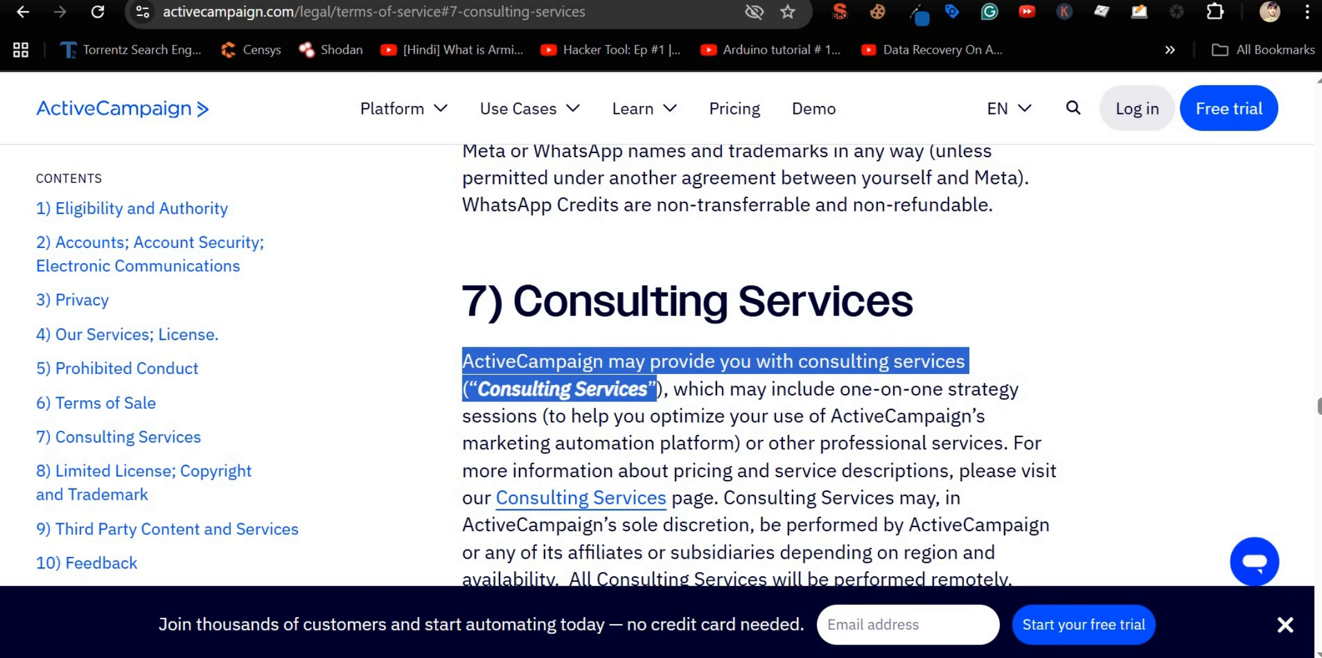
key("alt+Left")
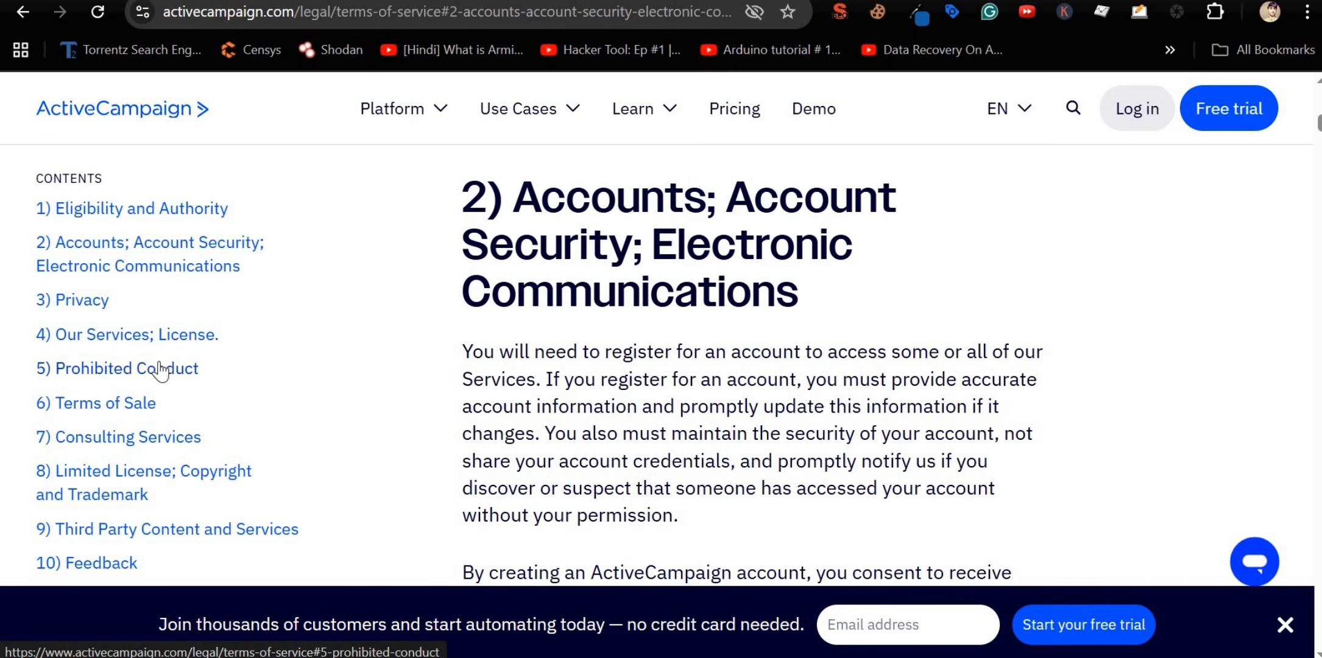
Step: Highlight section 1's clause about accepting the terms on behalf of another person or entity
scroll(577, 365, "down", 4)
scroll(578, 365, "down", 3)
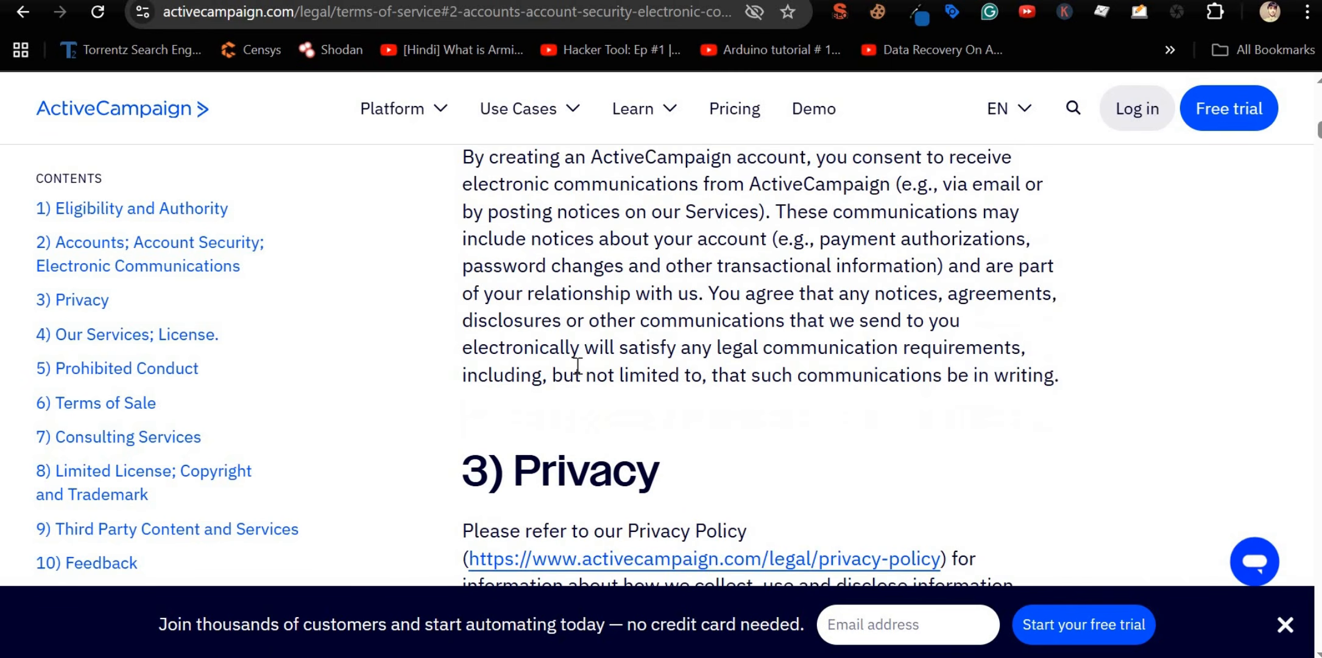
scroll(578, 366, "up", 10)
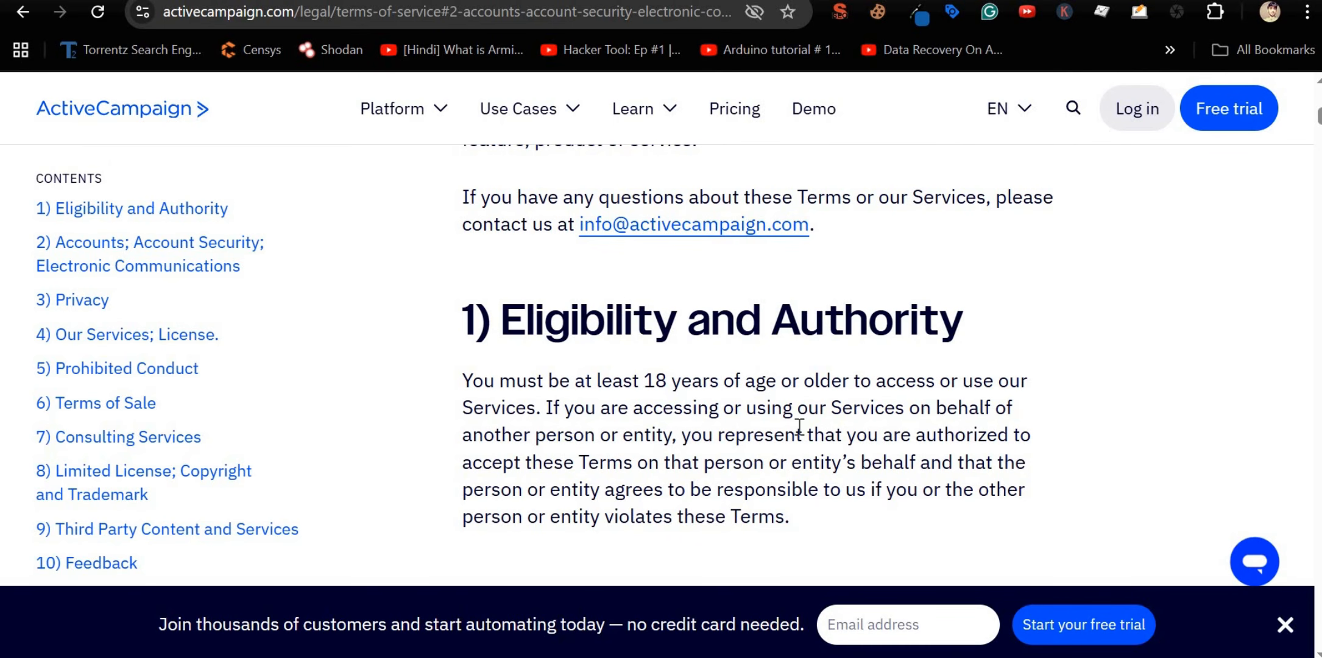
left_click_drag(618, 407, 857, 468)
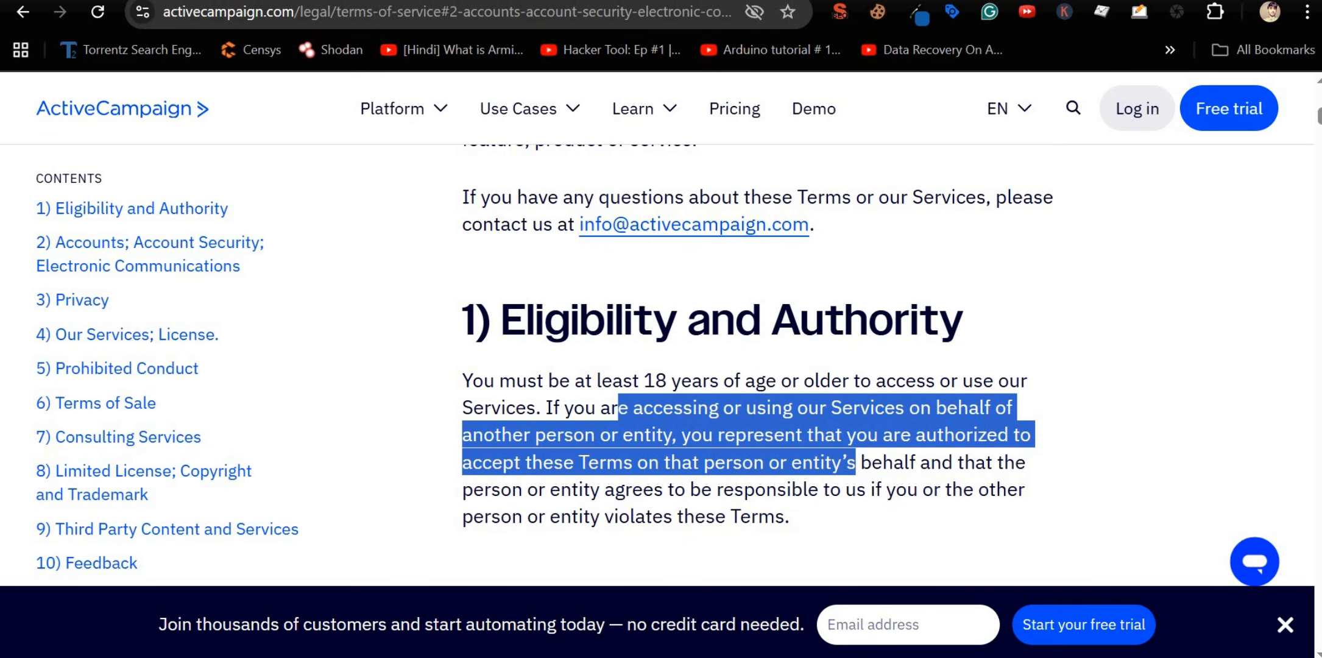
mouse_move(877, 0)
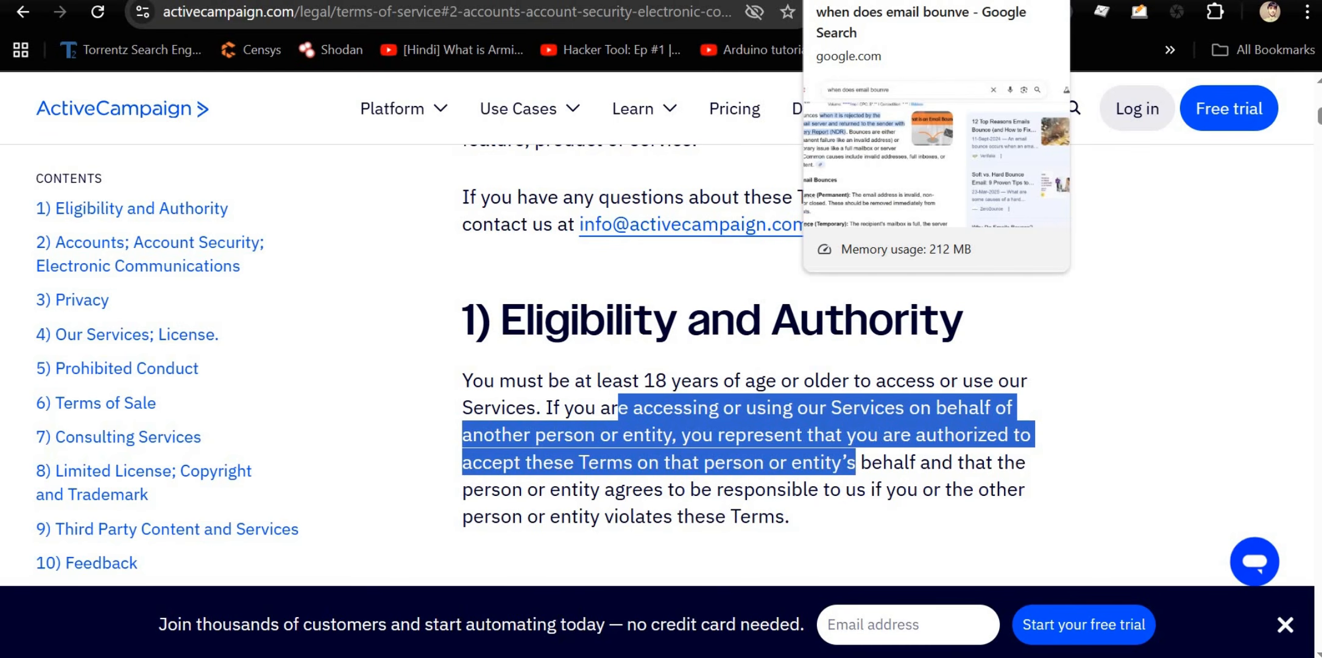
Step: In the email-bounce search tab, search 'active campaing pricing' and scroll through the results
left_click(877, 0)
scroll(269, 536, "up", 3)
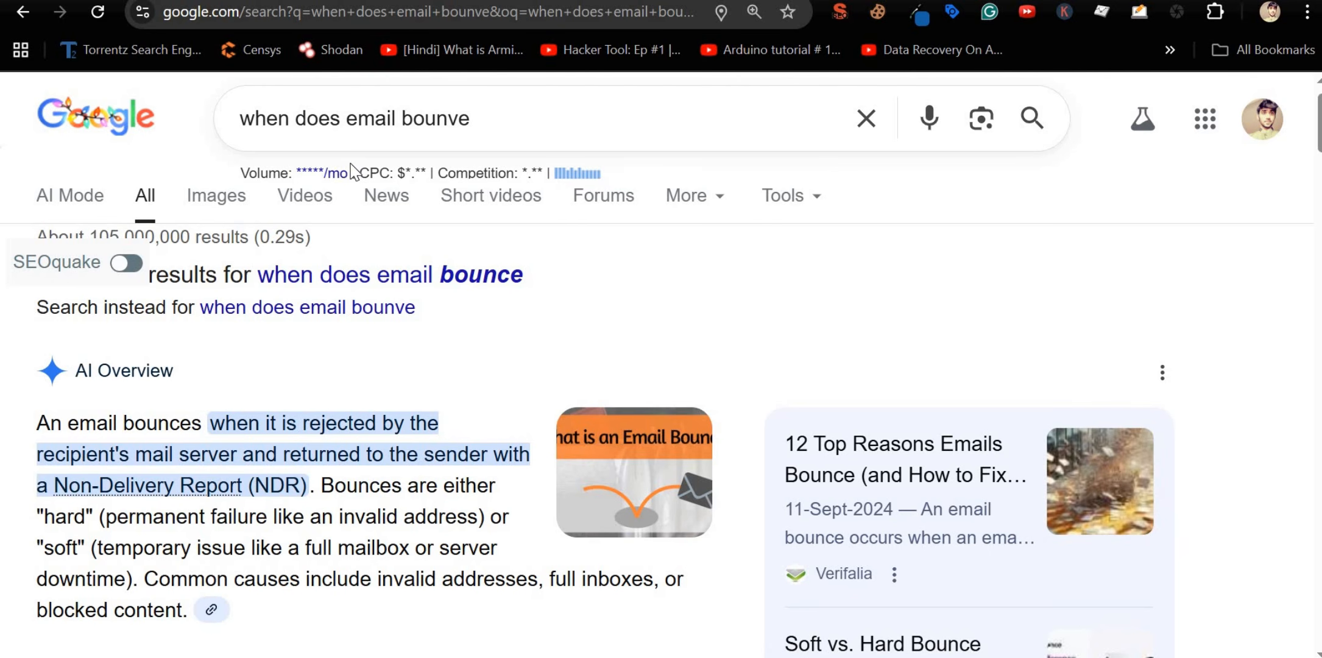
triple_click(492, 115)
type("active g")
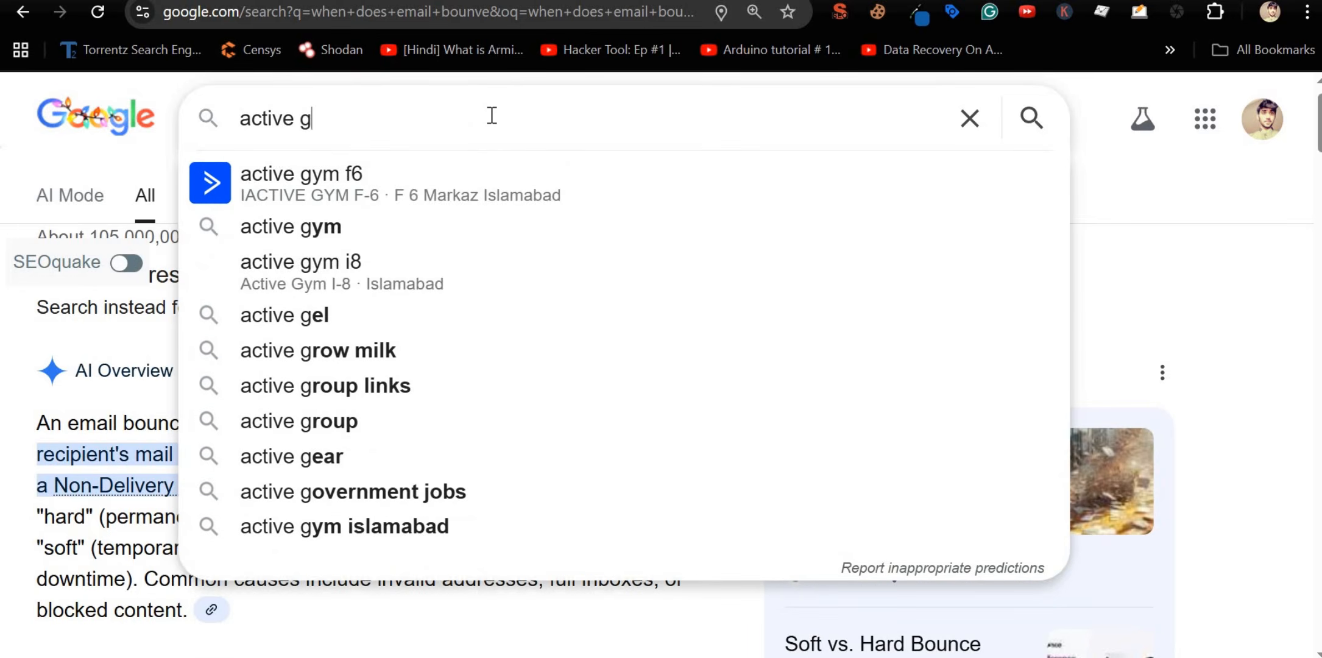
key("BackSpace")
type("cam")
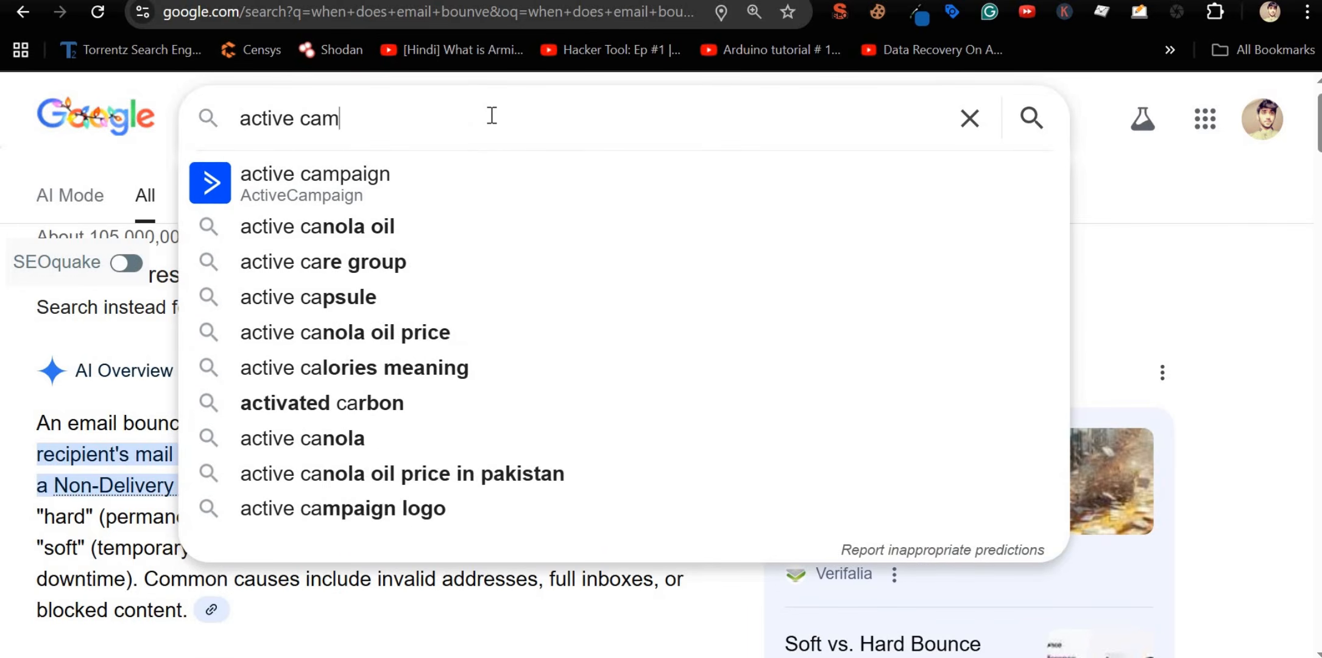
type("paing pricing")
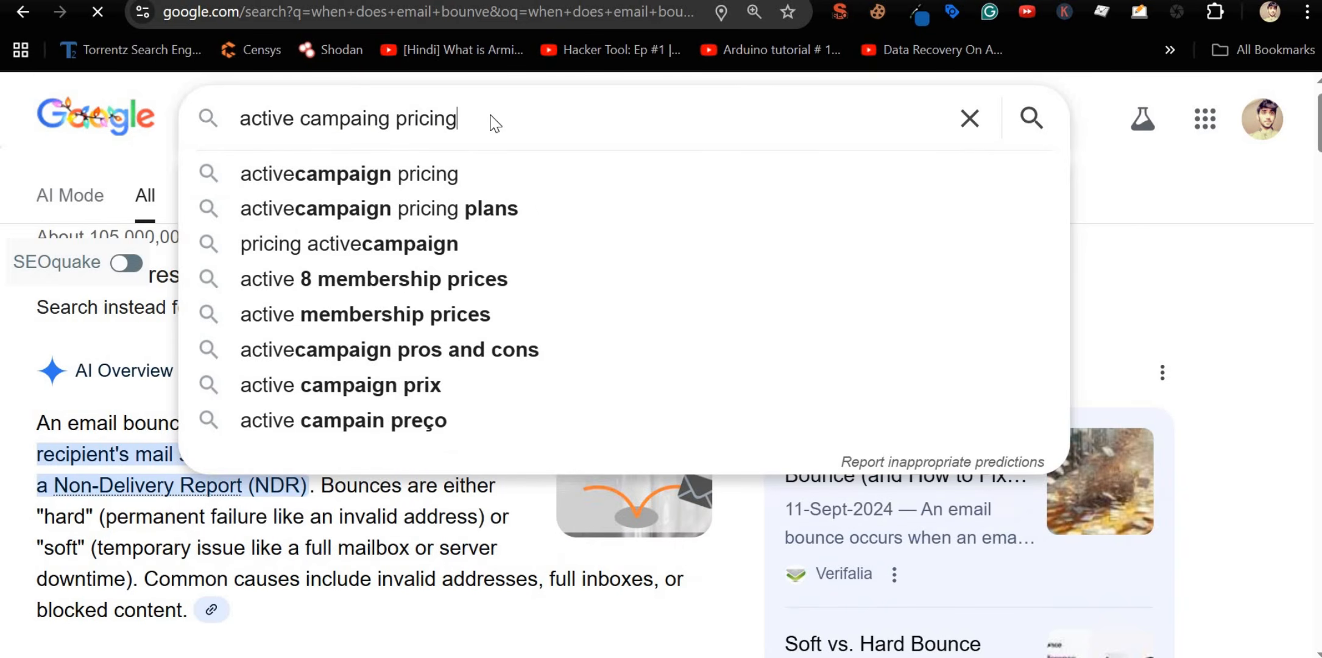
key("Return")
scroll(383, 240, "down", 2)
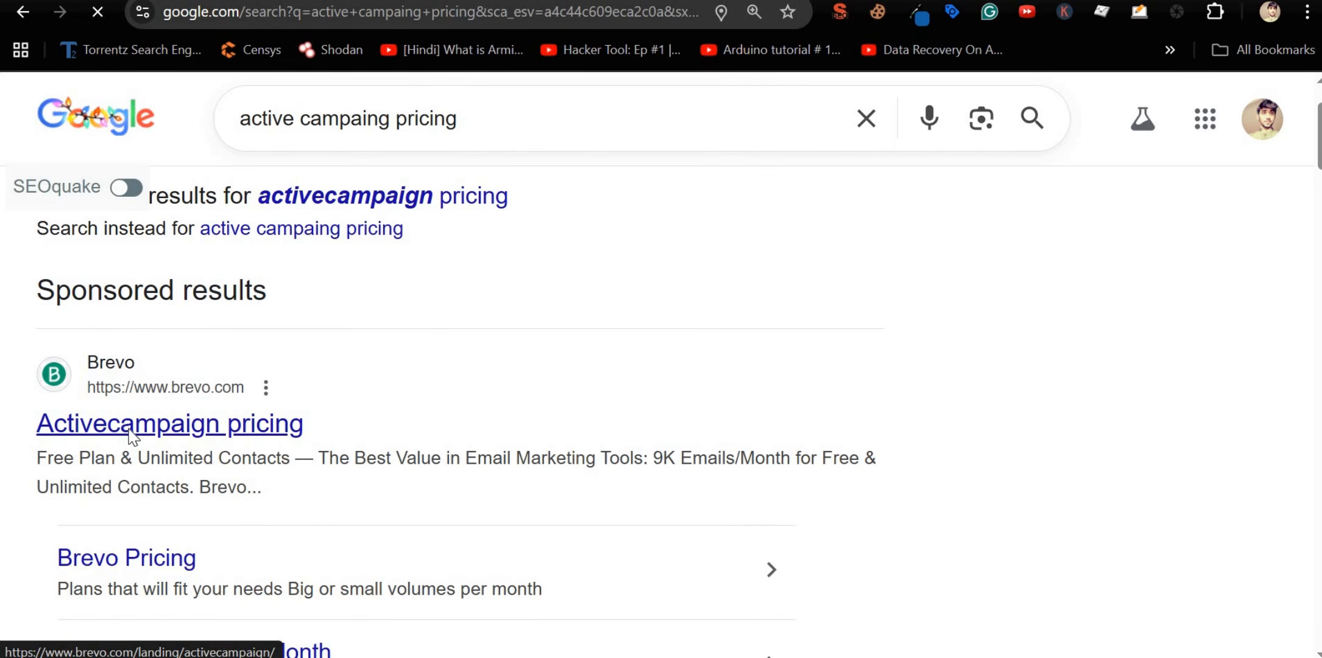
scroll(129, 435, "down", 8)
scroll(192, 417, "down", 1)
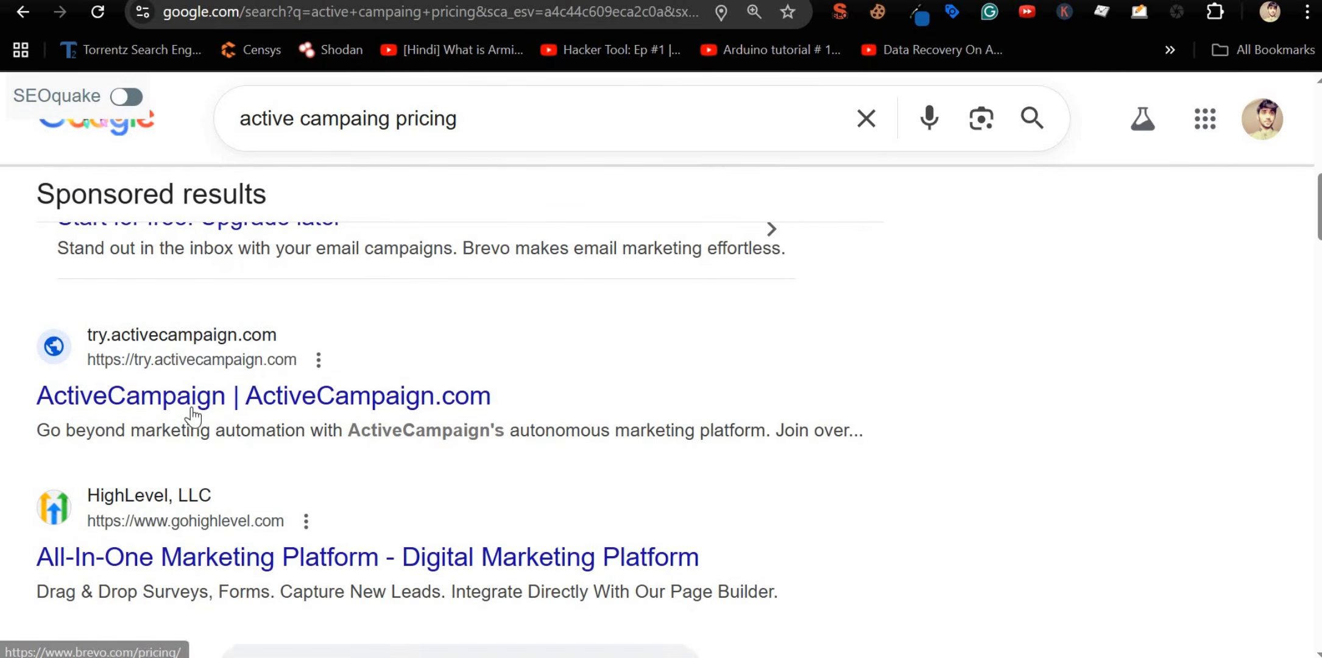
scroll(193, 417, "down", 2)
Step: Open Brevo's ActiveCampaign pricing comparison page and find its pricing table
scroll(193, 417, "down", 6)
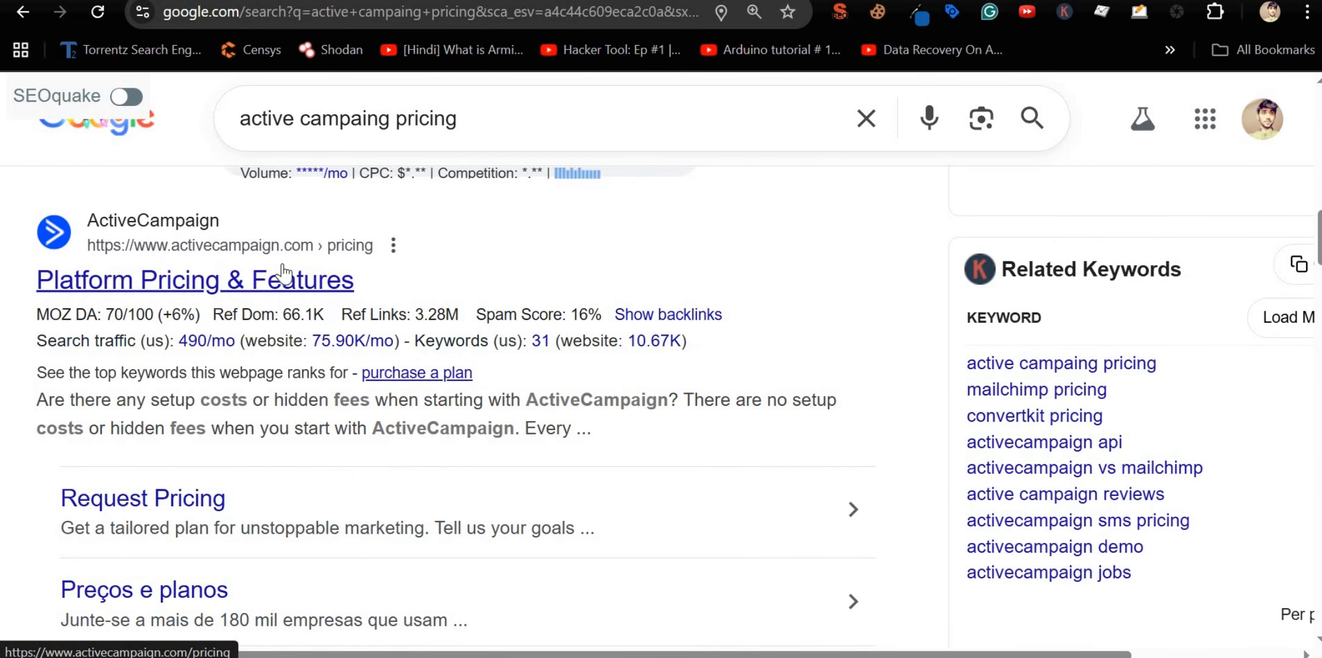
left_click(200, 286)
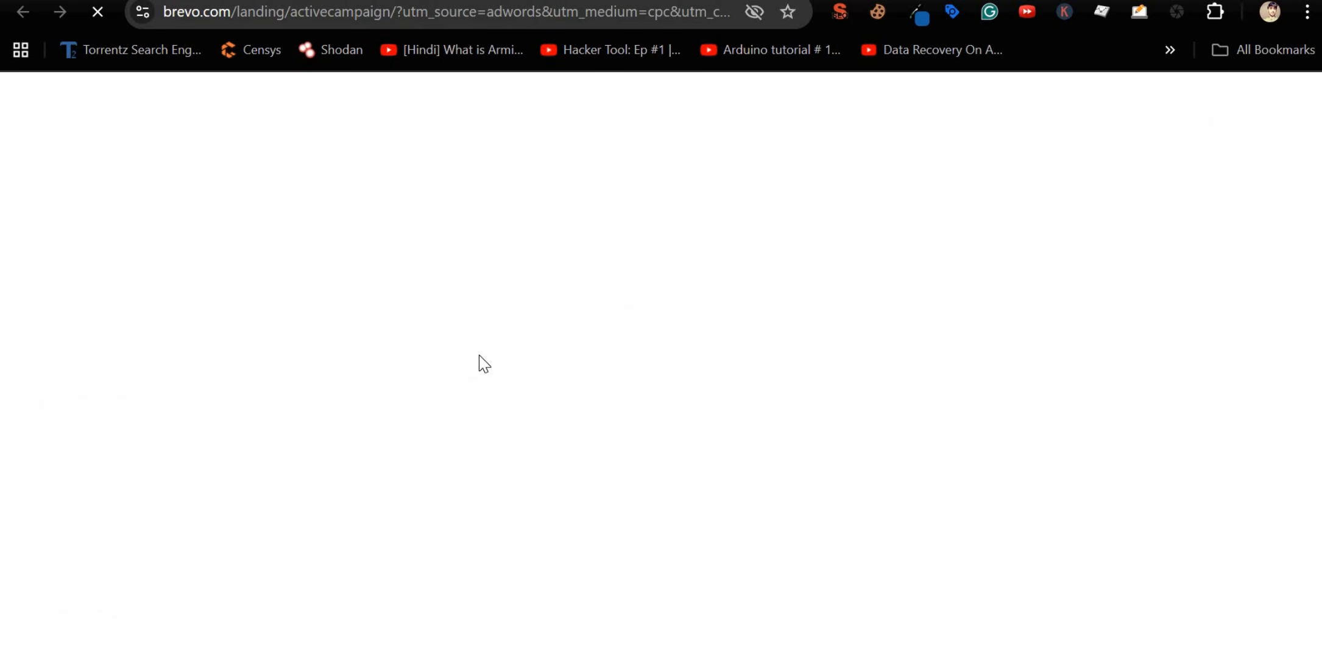
scroll(393, 402, "down", 10)
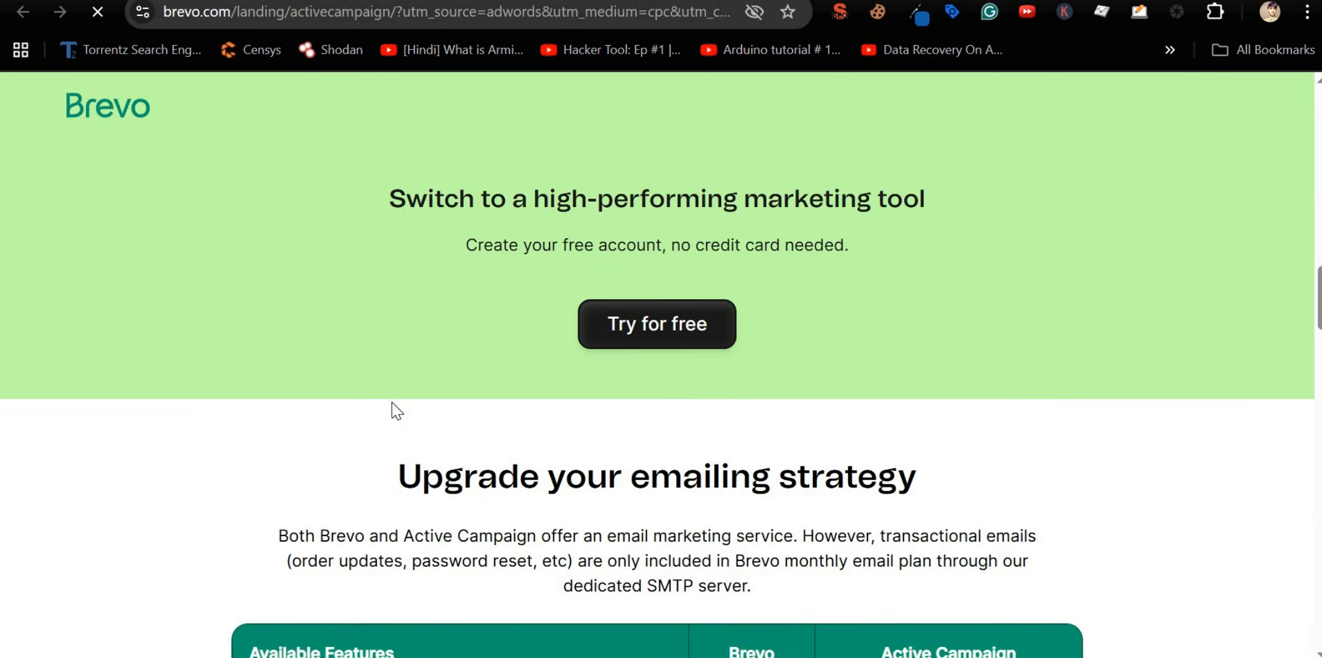
scroll(392, 402, "up", 15)
scroll(392, 401, "down", 15)
scroll(391, 402, "up", 4)
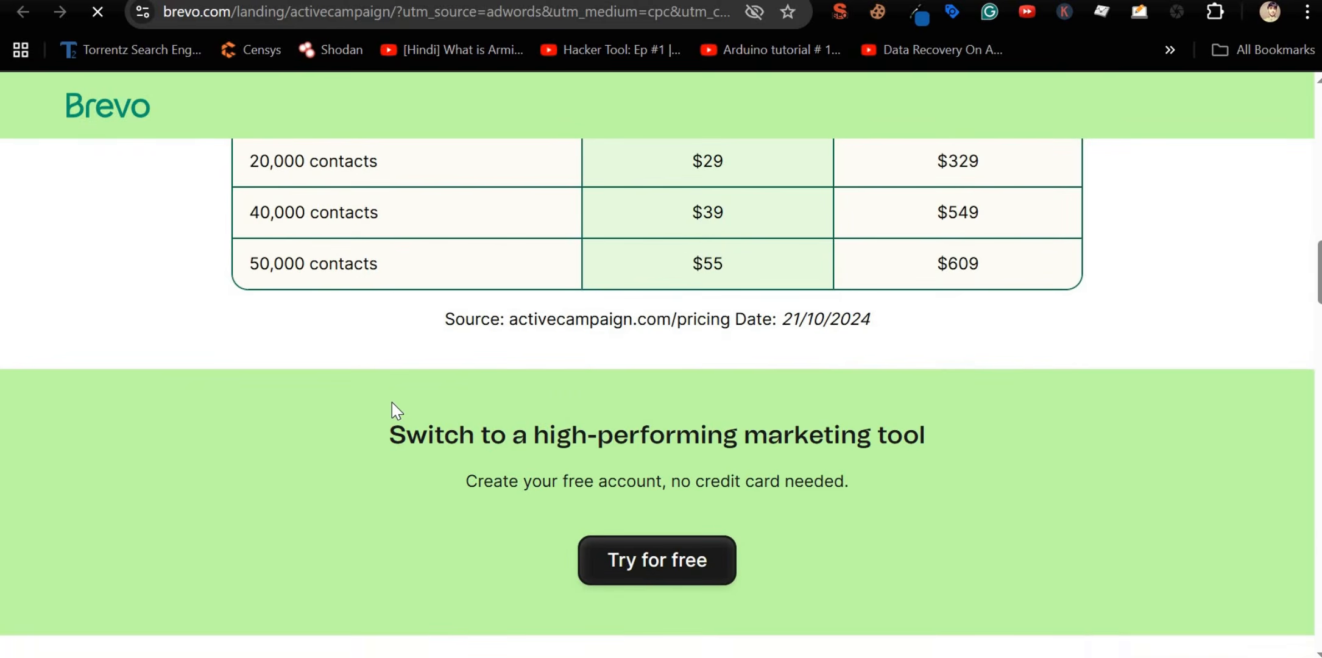
scroll(392, 401, "up", 7)
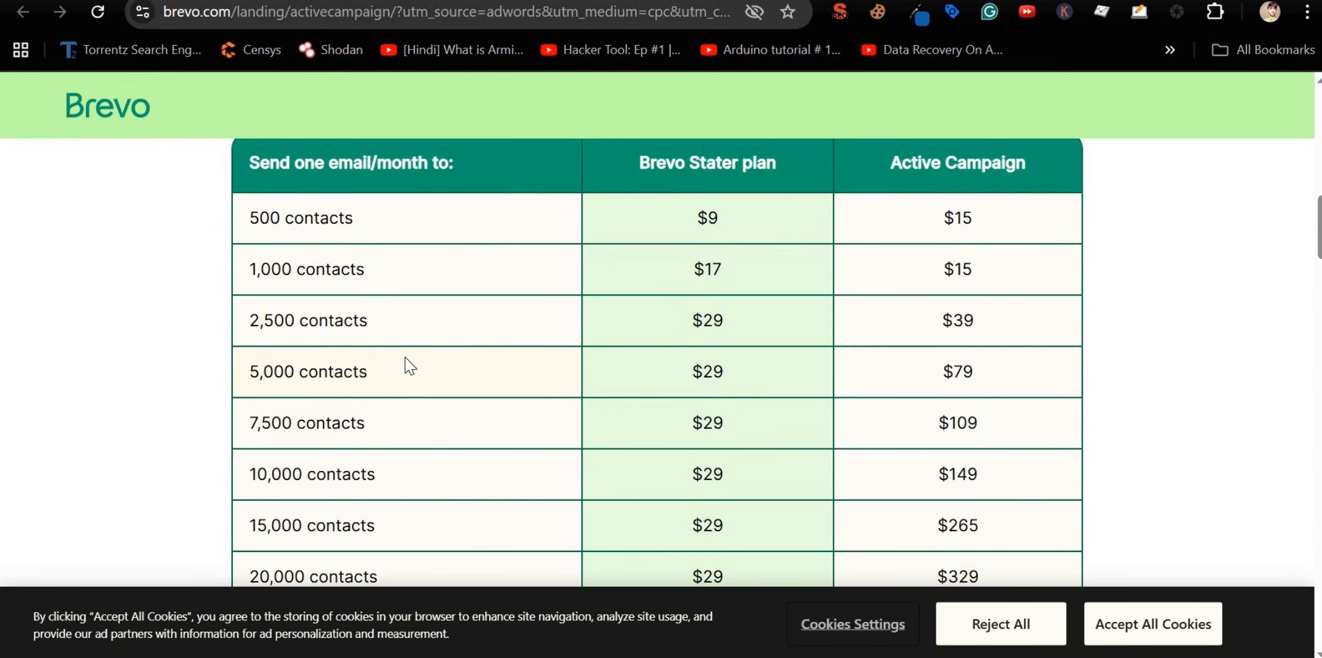
scroll(407, 365, "down", 3)
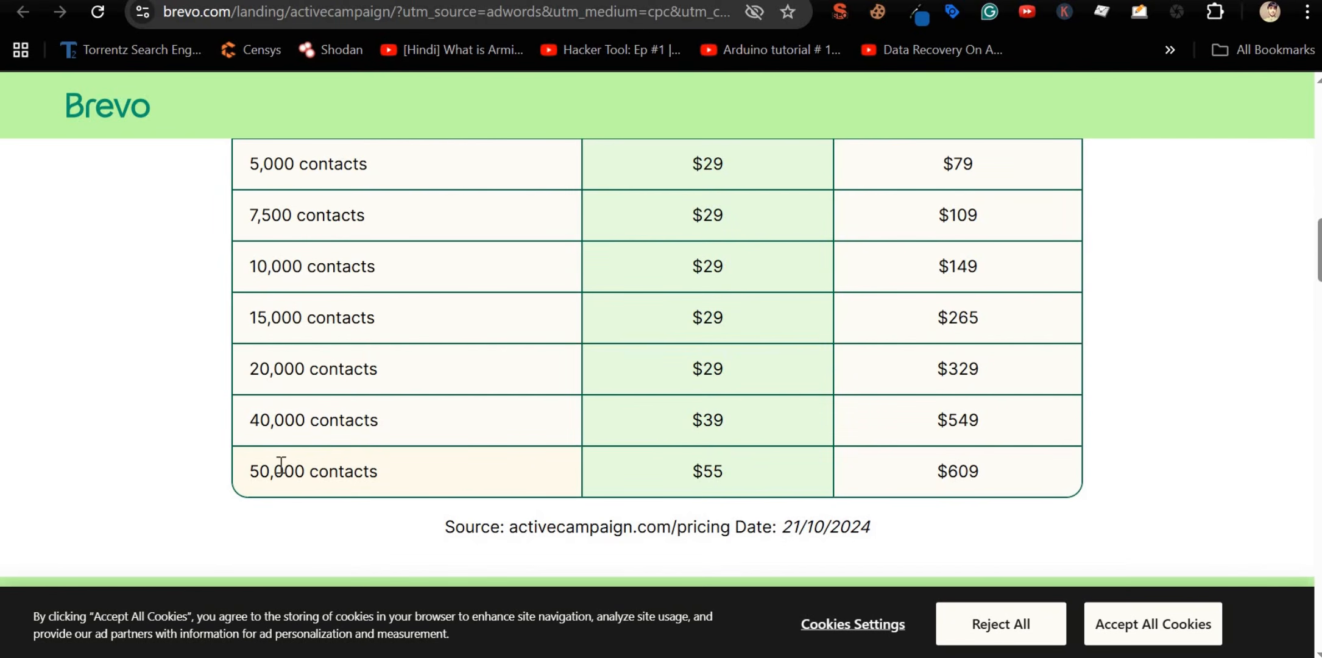
Step: Highlight Brevo's $55, the 'Brevo Stater plan' heading, and ActiveCampaign's $609 for 50,000 contacts
triple_click(711, 472)
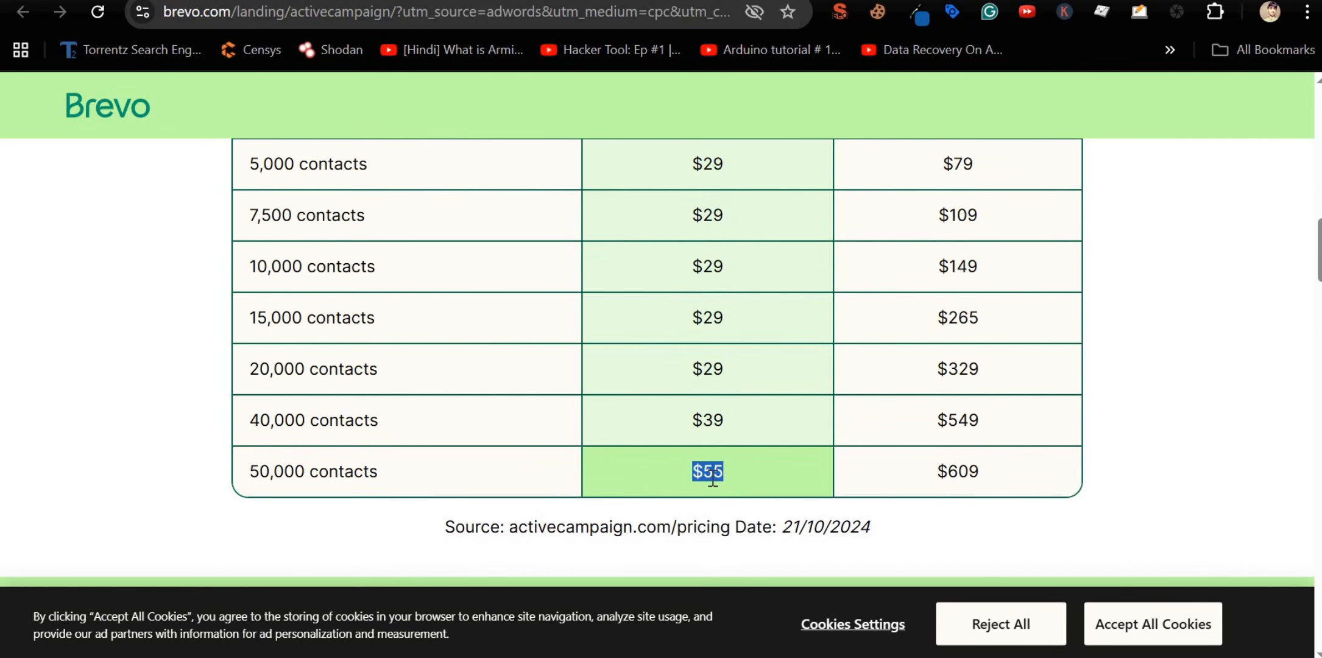
scroll(712, 475, "up", 7)
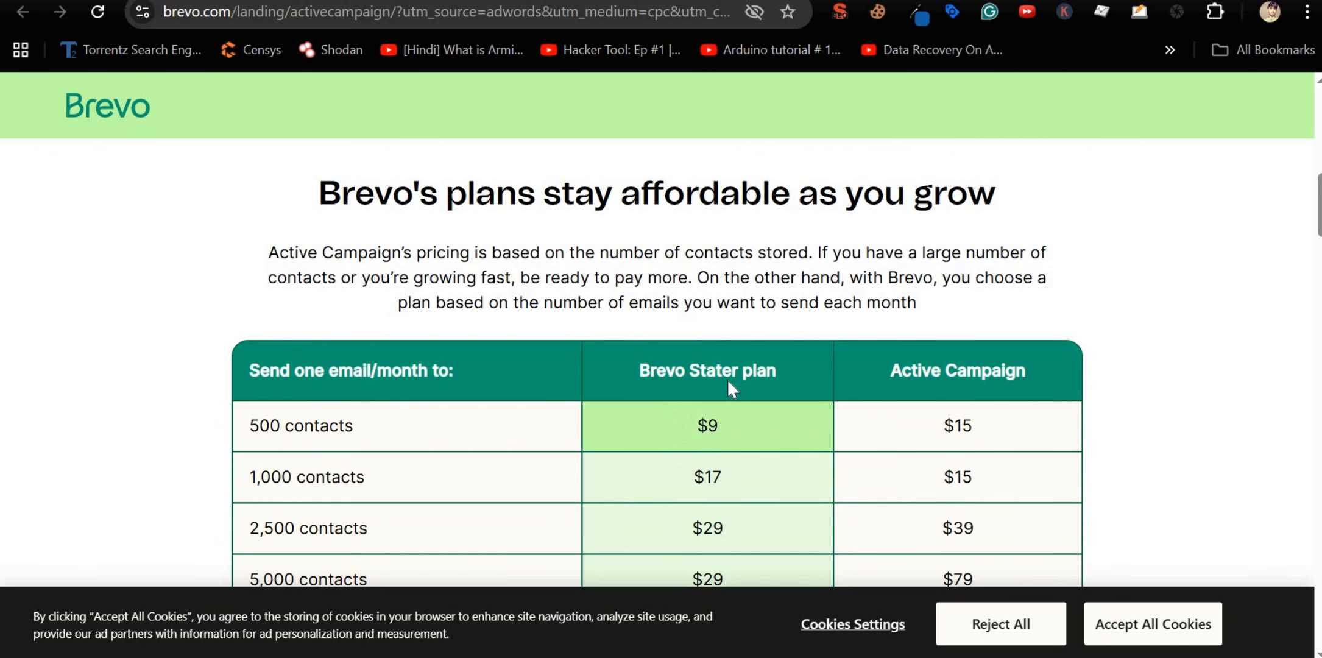
triple_click(737, 373)
scroll(956, 384, "down", 7)
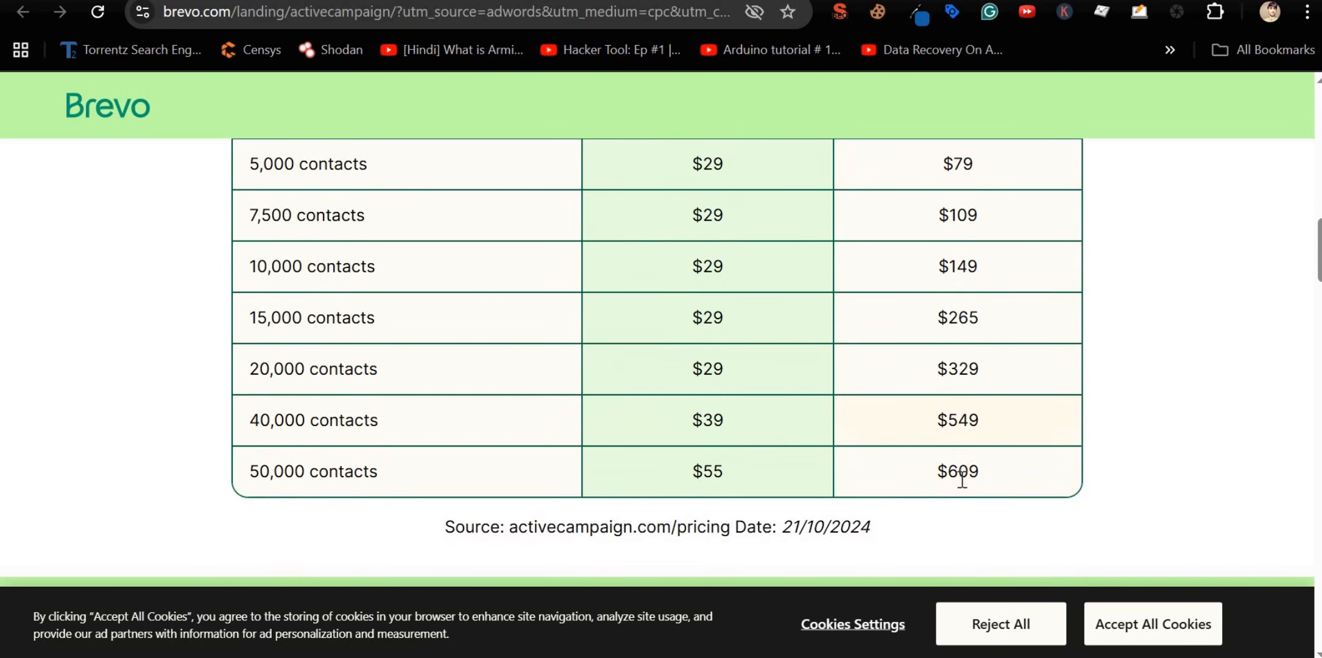
triple_click(961, 474)
mouse_move(981, 3)
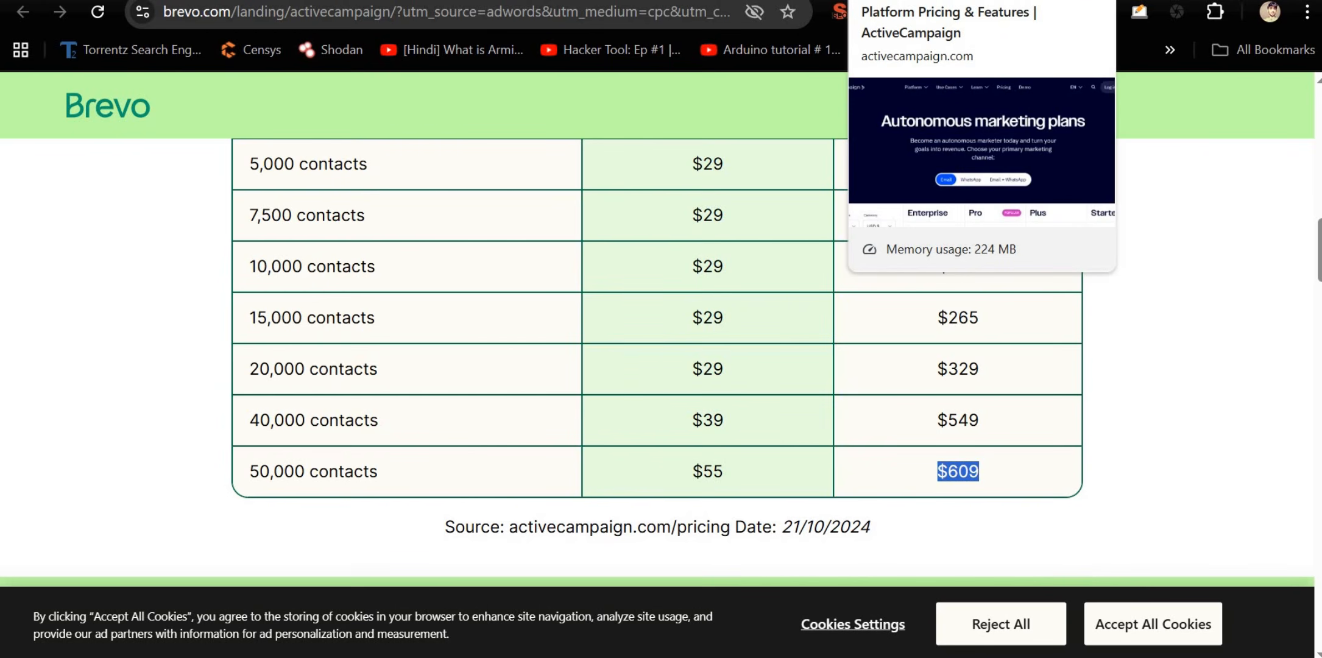
Step: Look over ActiveCampaign's plan prices, then return to the Brevo comparison table
left_click(981, 3)
scroll(629, 377, "down", 5)
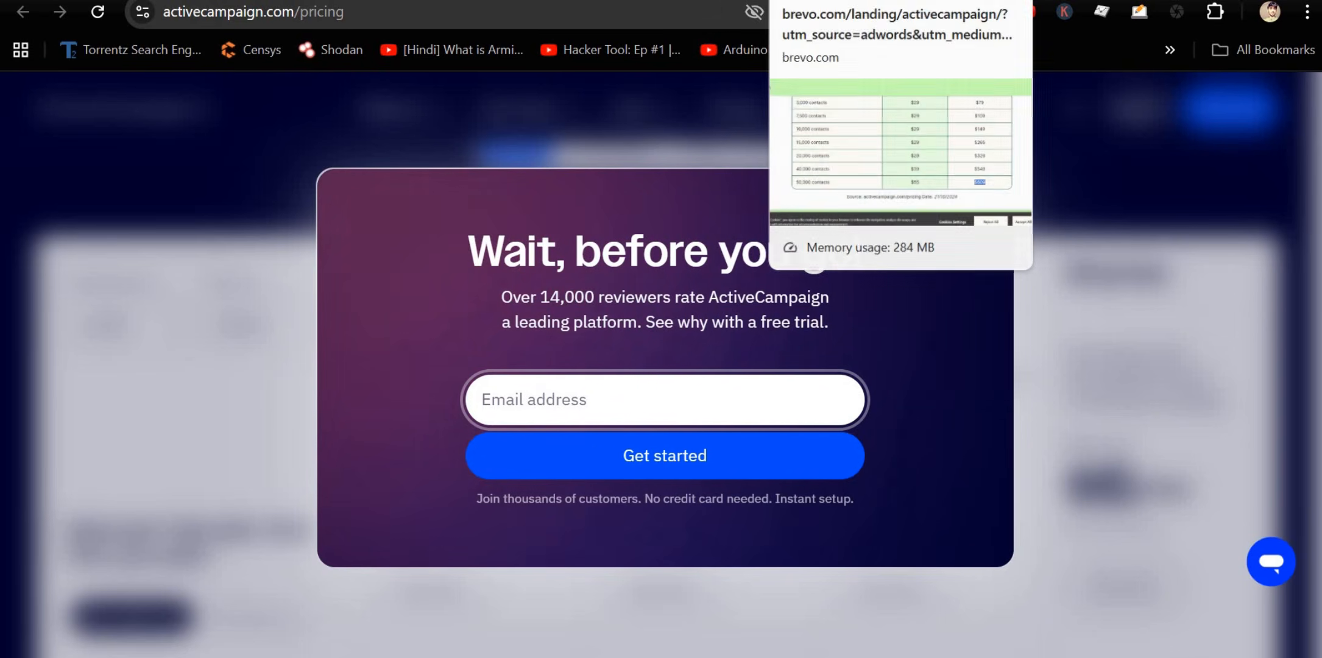
left_click(840, 3)
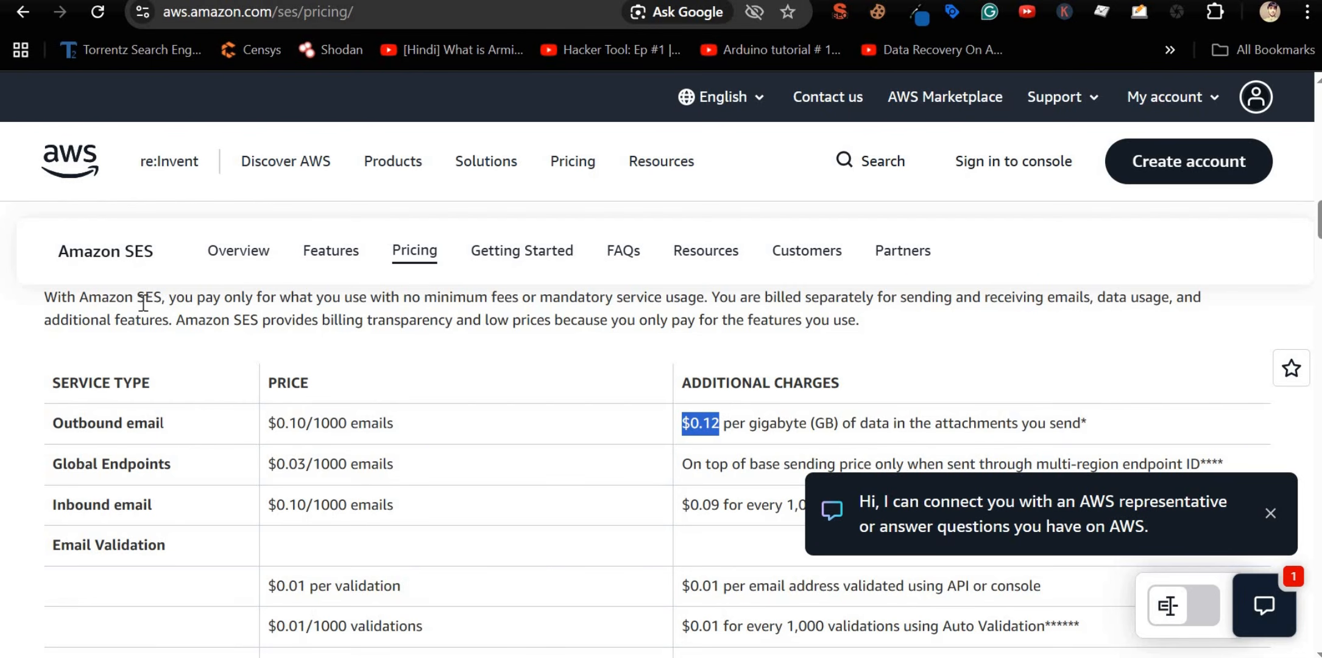
Step: Highlight Amazon SES's outbound email price of $0.10 per 1,000 emails
left_click_drag(138, 301, 185, 321)
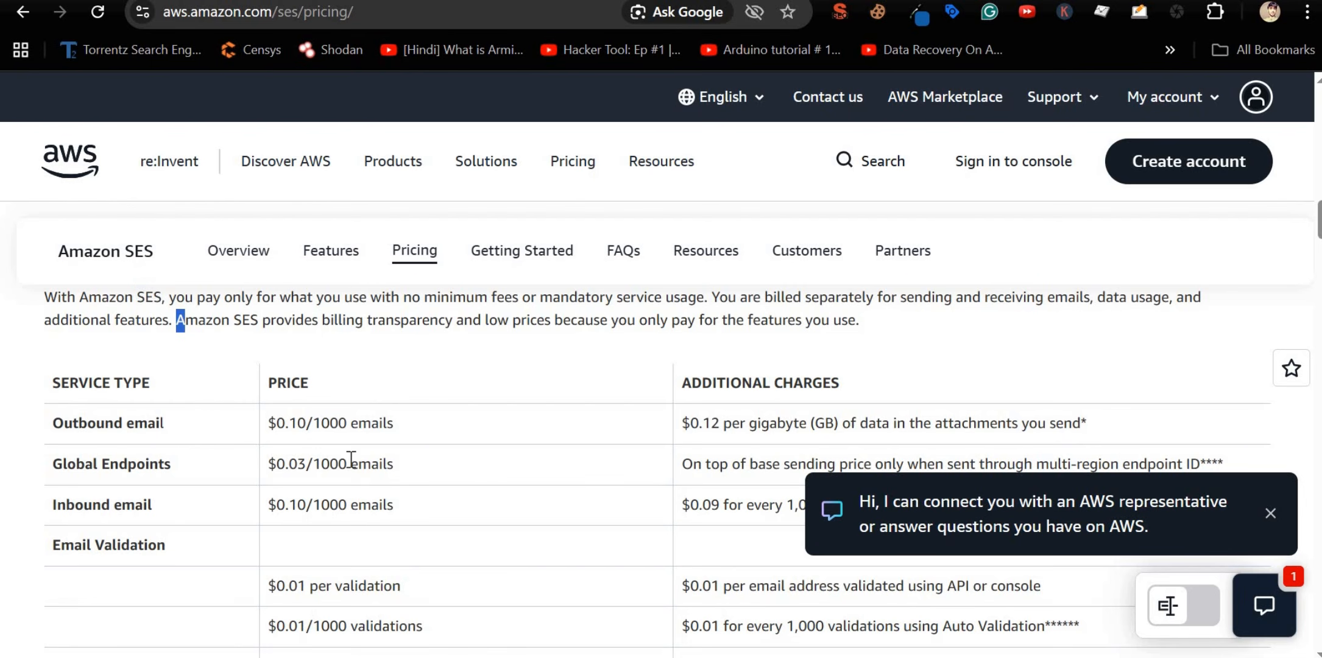
left_click_drag(394, 423, 314, 422)
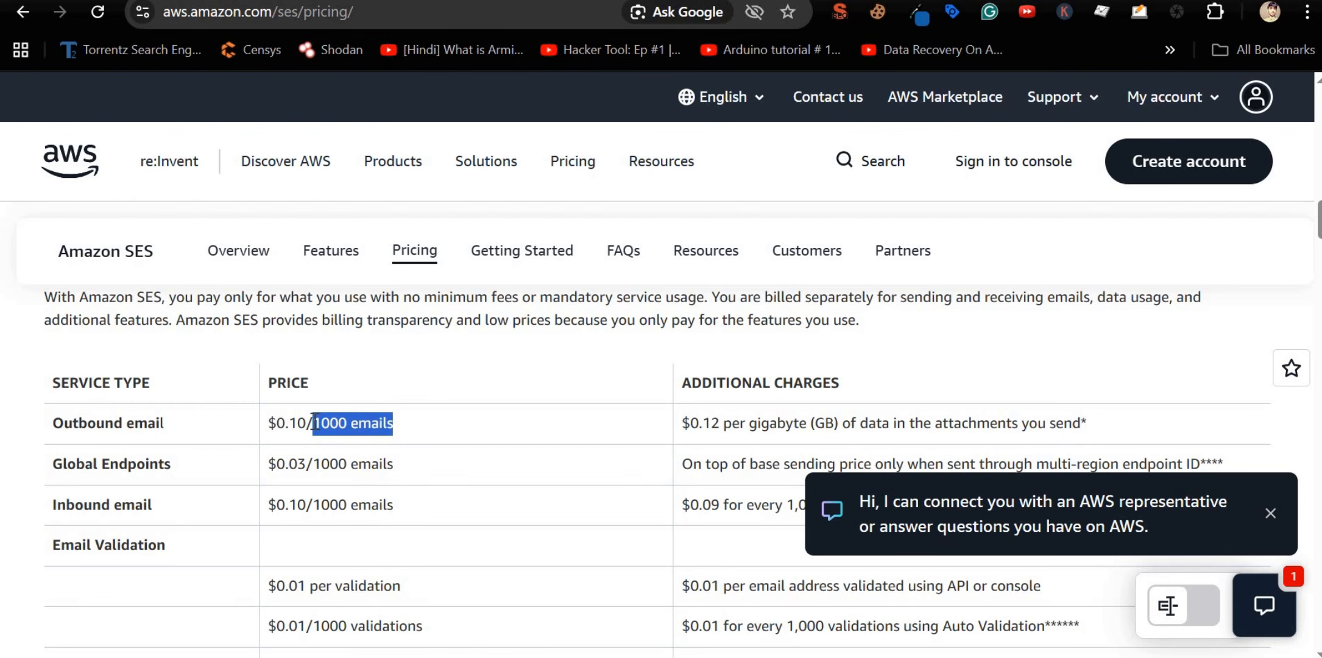
left_click_drag(306, 423, 279, 433)
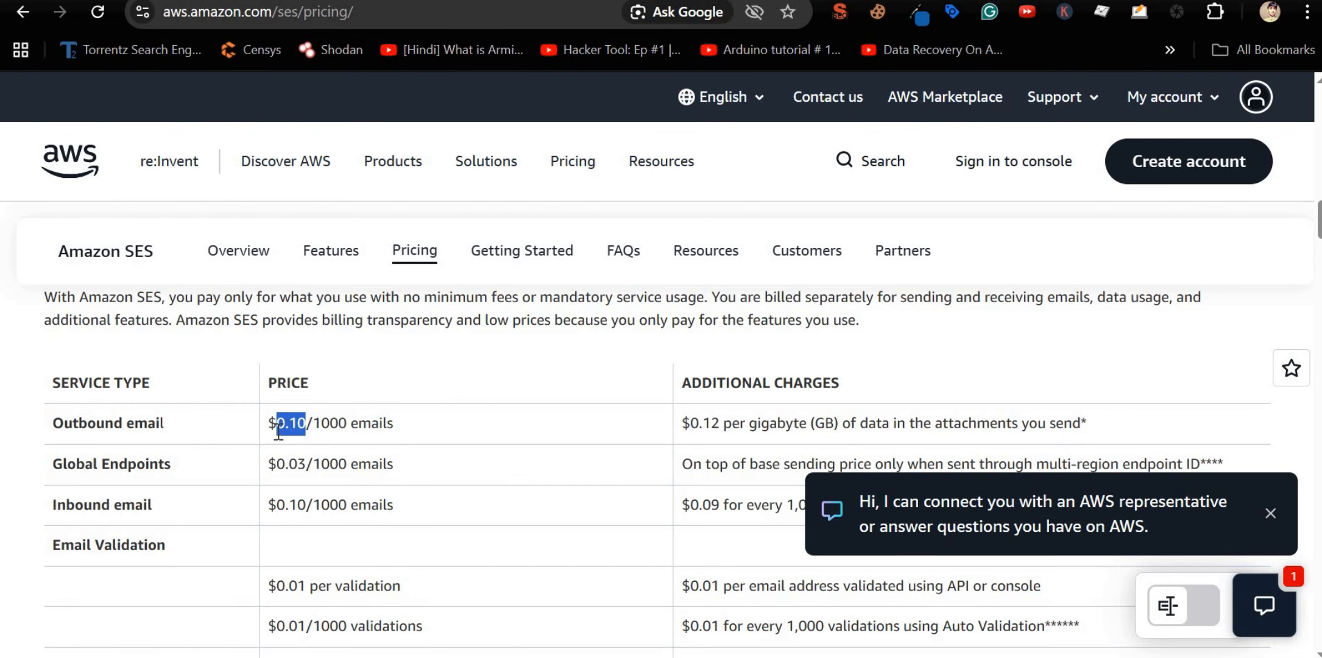
left_click(349, 428)
triple_click(349, 429)
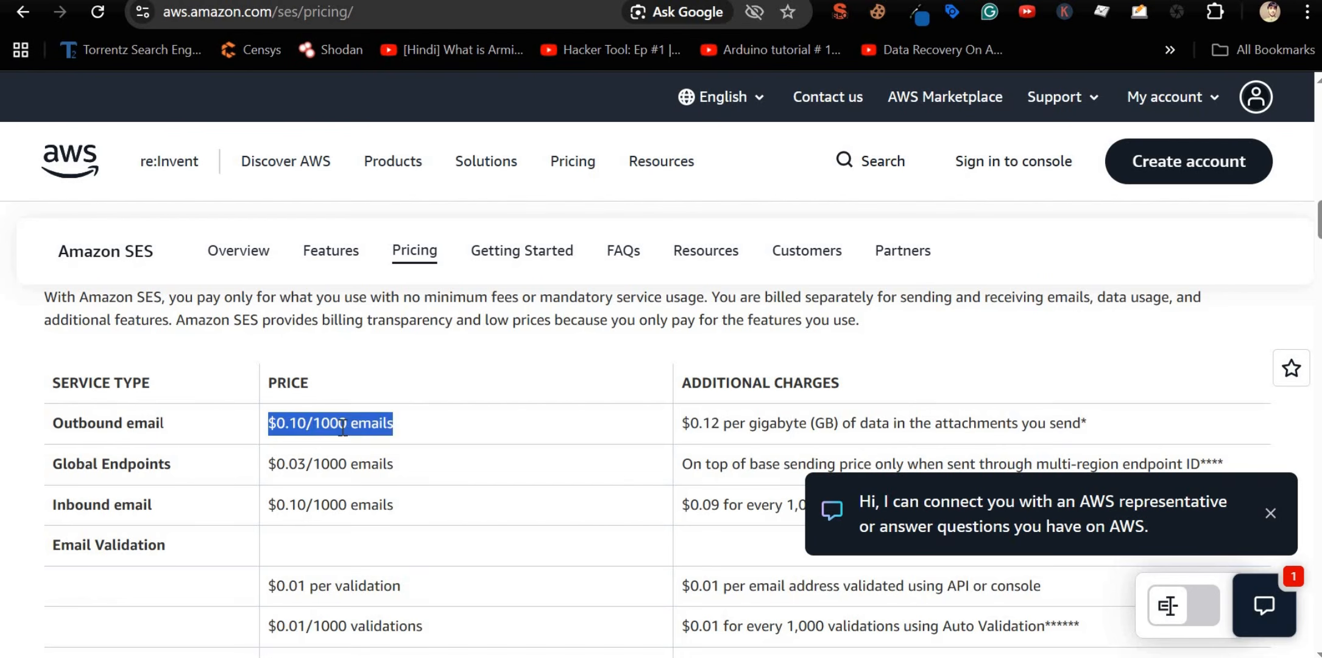
left_click(295, 426)
double_click(280, 427)
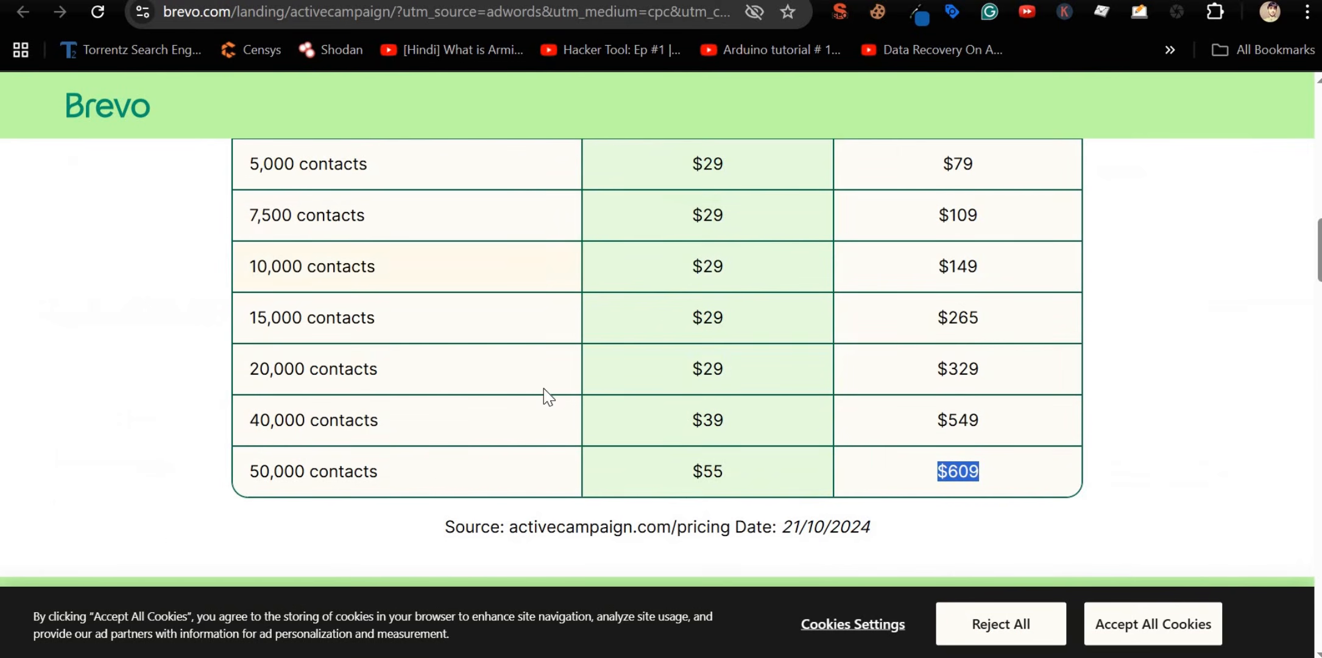
Step: Go from the Brevo home page to Brevo's pricing page
scroll(741, 490, "up", 3)
scroll(741, 490, "down", 15)
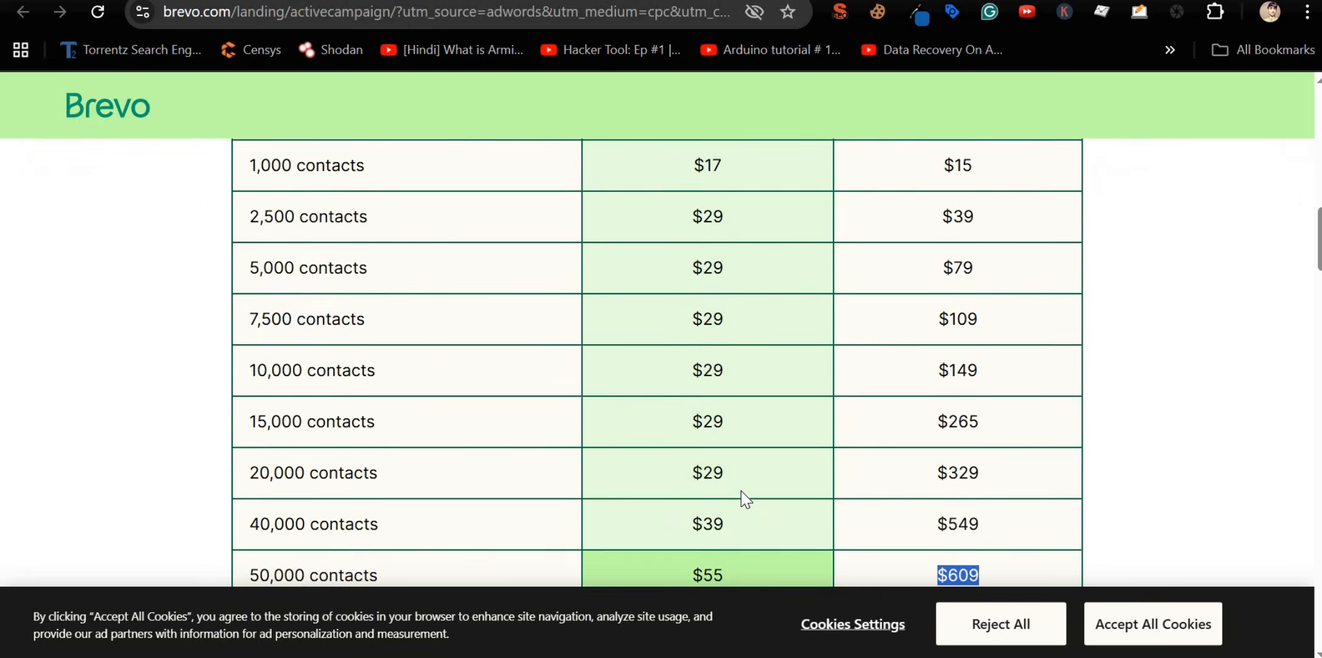
scroll(741, 491, "up", 3)
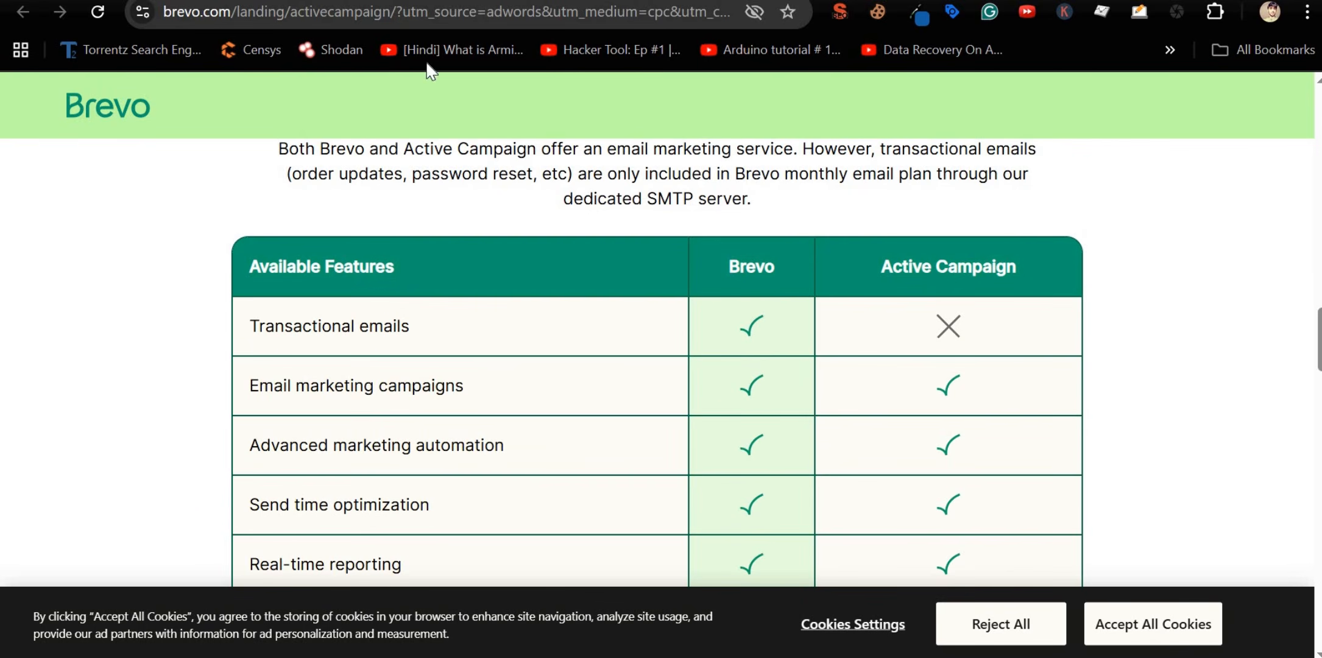
scroll(372, 147, "up", 20)
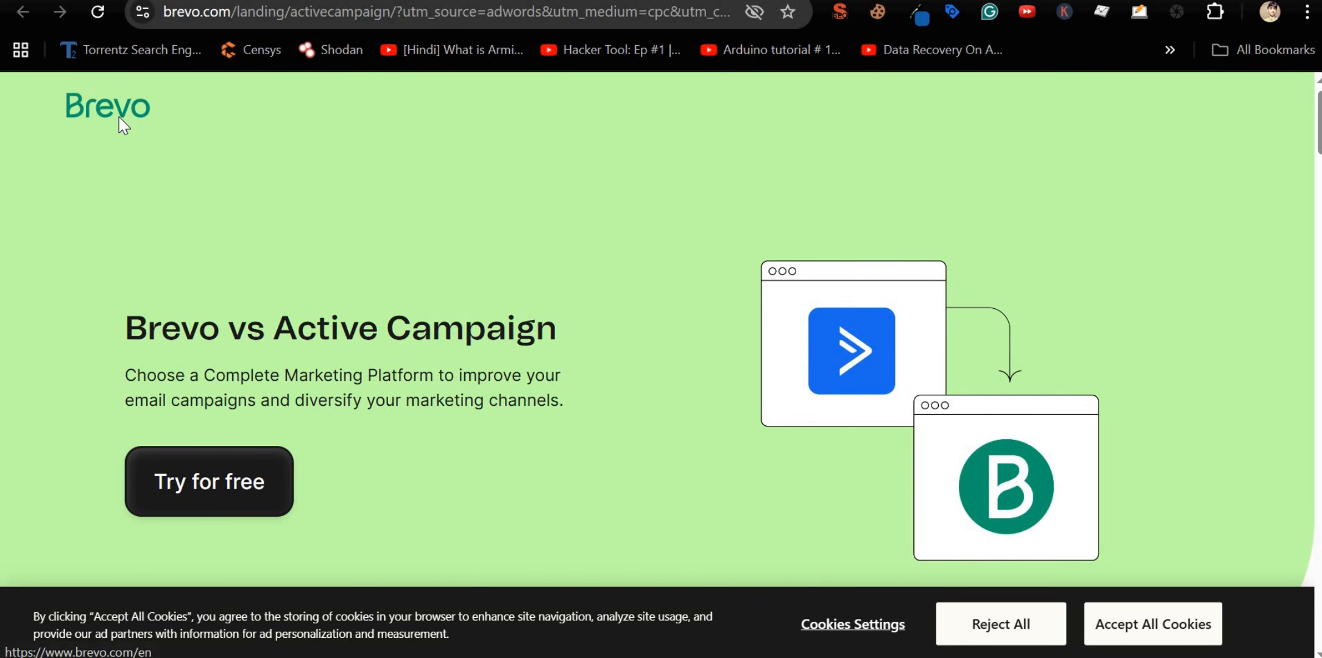
left_click(120, 127)
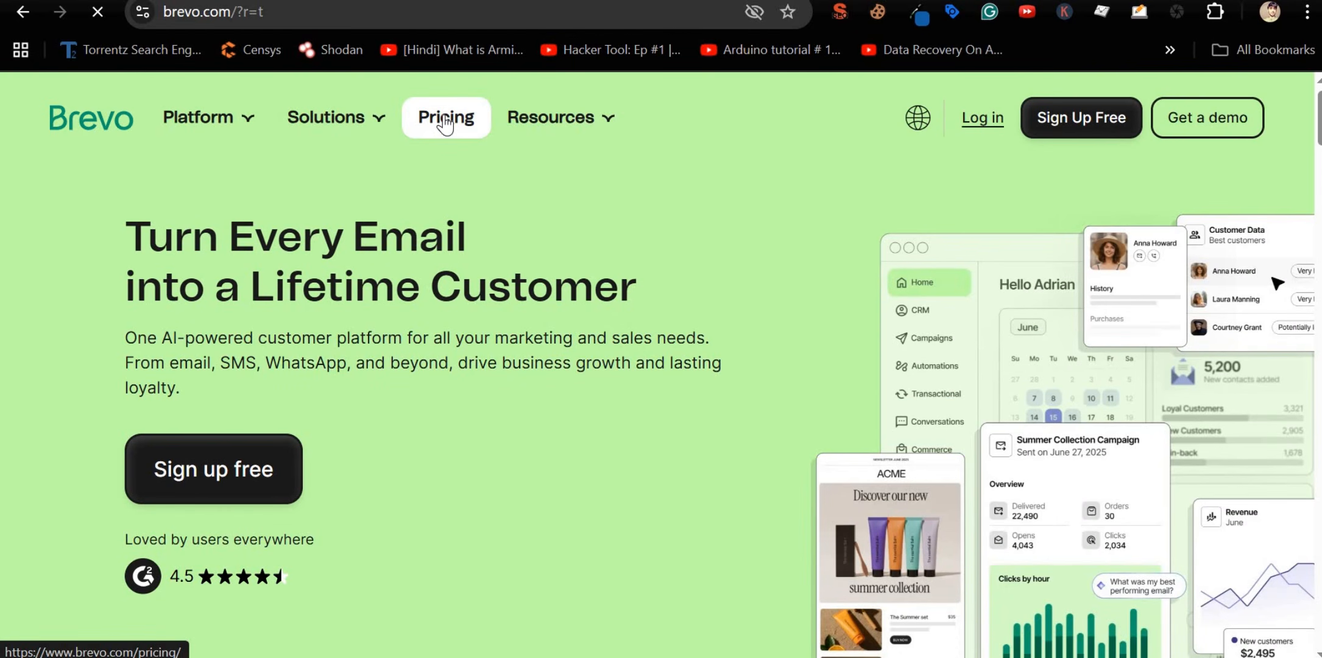
left_click(445, 122)
scroll(637, 359, "down", 10)
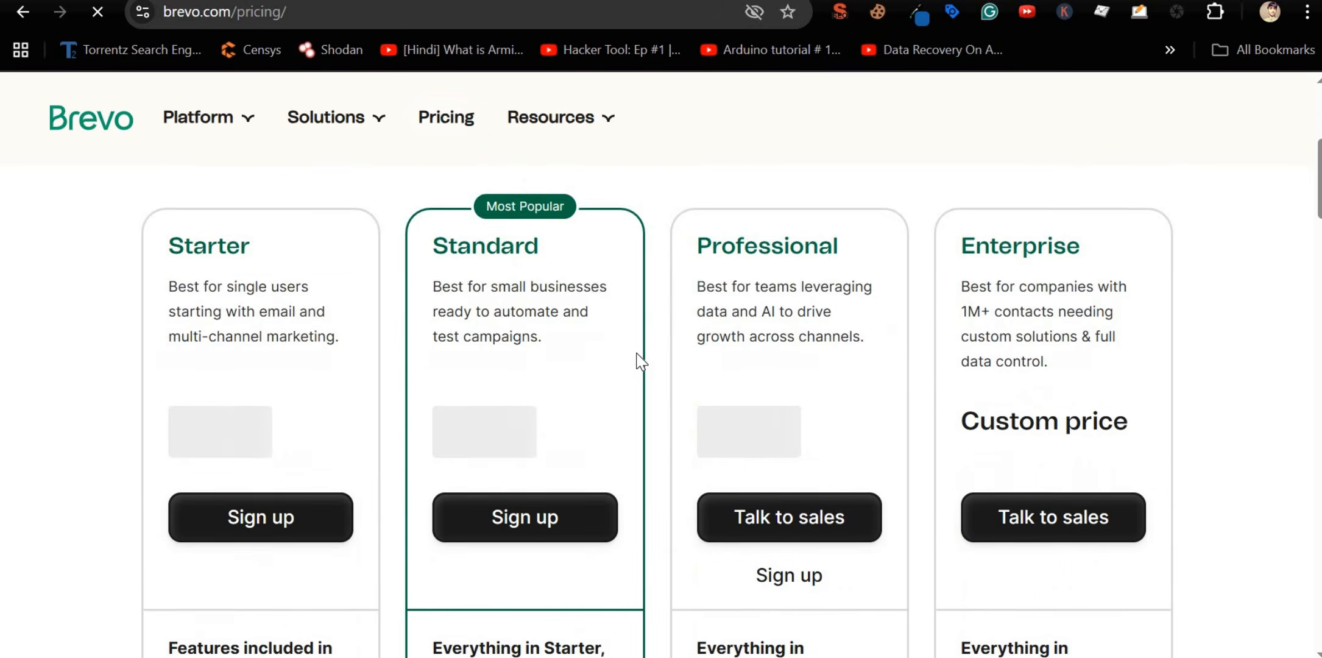
scroll(637, 359, "down", 8)
scroll(637, 360, "up", 2)
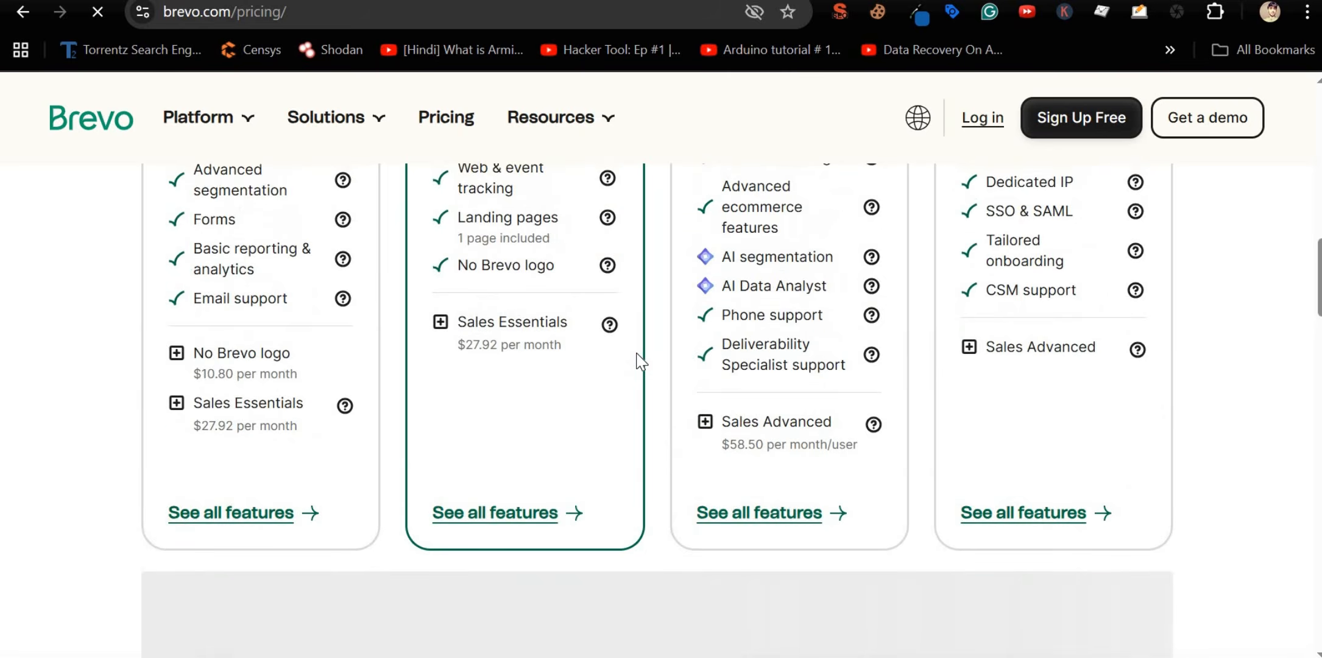
scroll(594, 401, "up", 10)
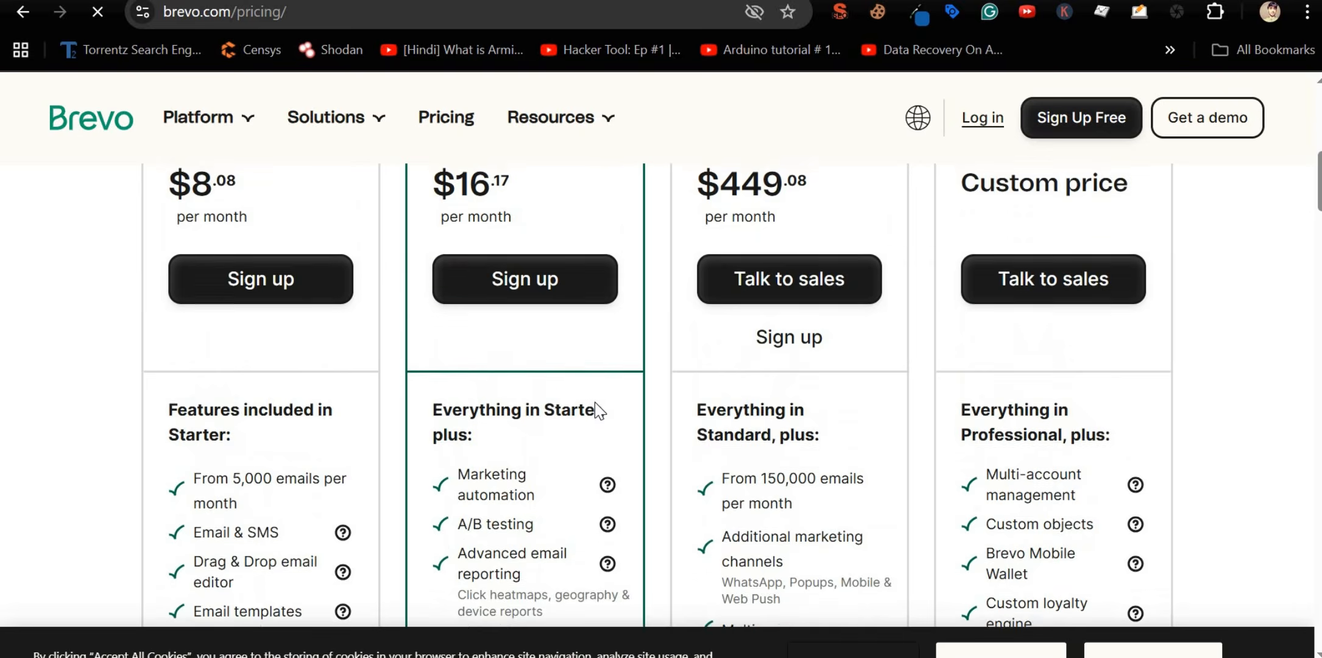
scroll(600, 411, "up", 3)
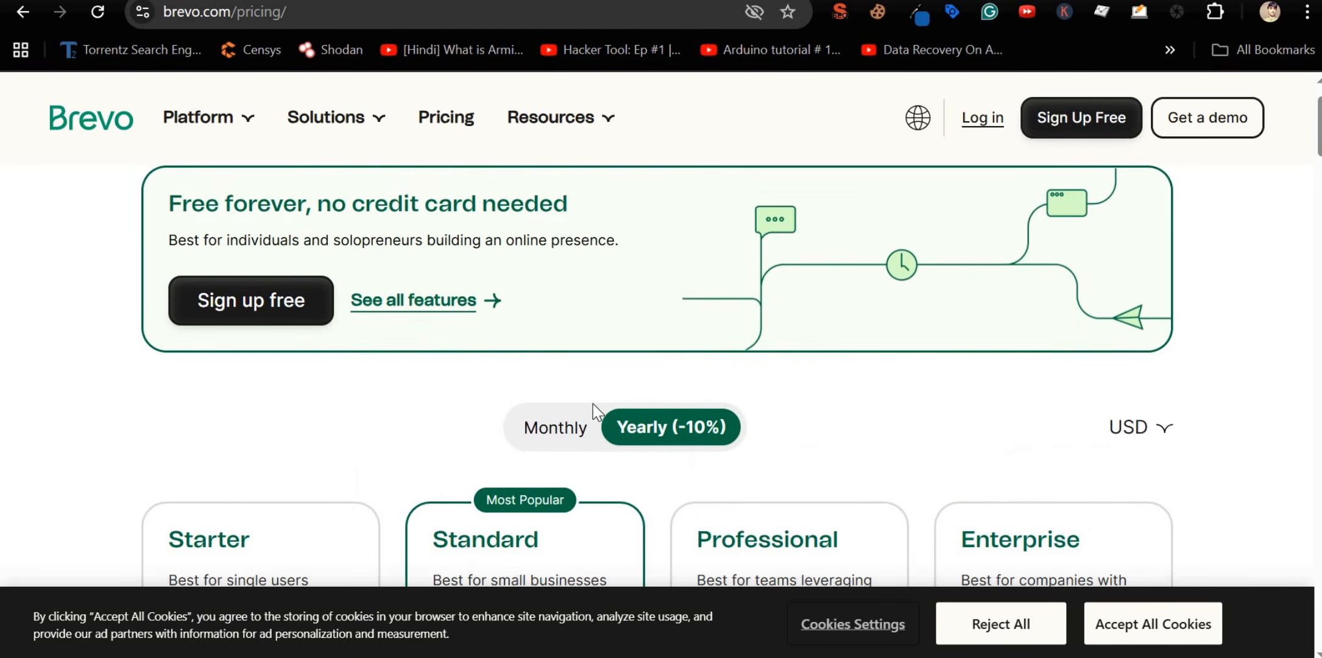
Step: Switch to monthly billing and set 10,000 emails, showing the Starter plan at $17.00/month
left_click(557, 389)
scroll(559, 396, "down", 15)
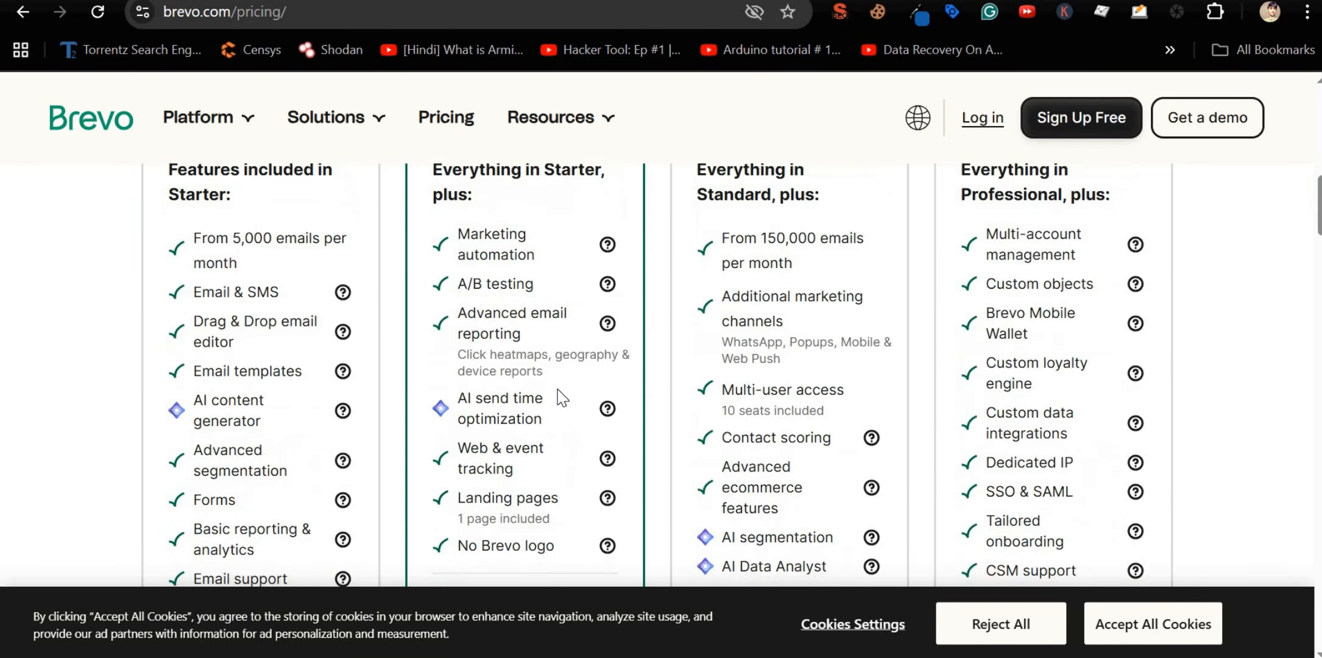
scroll(562, 397, "up", 5)
scroll(559, 395, "down", 3)
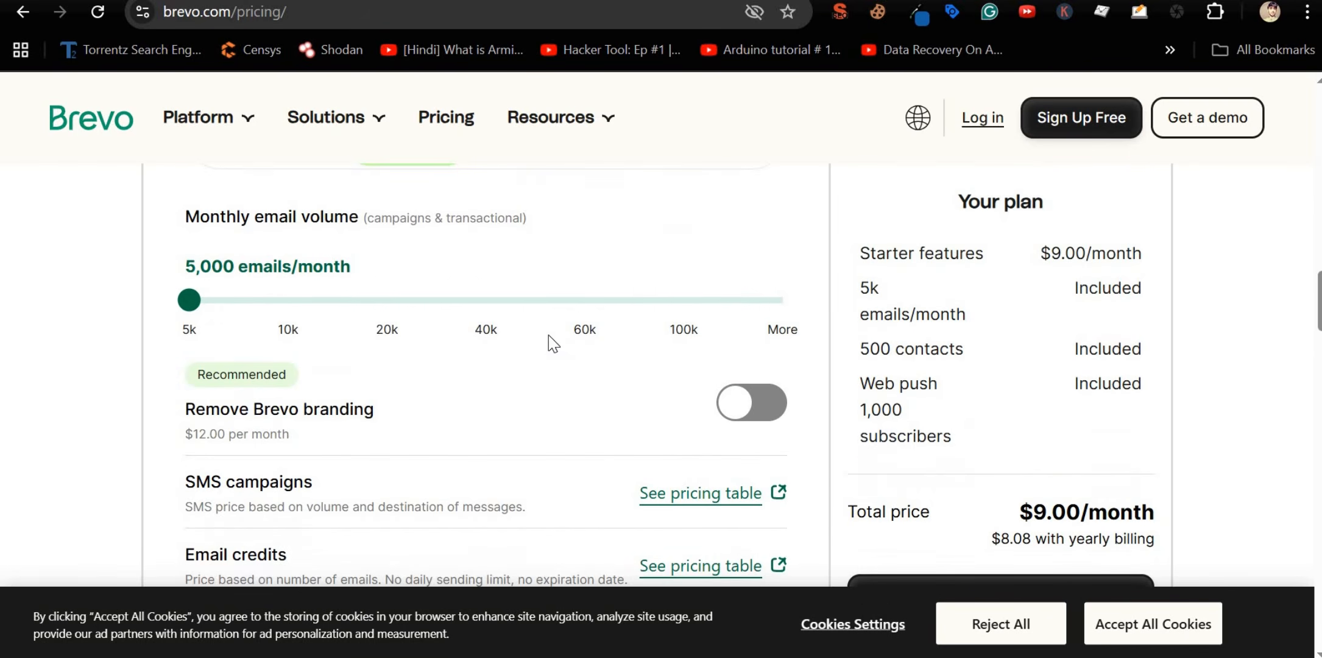
left_click(288, 302)
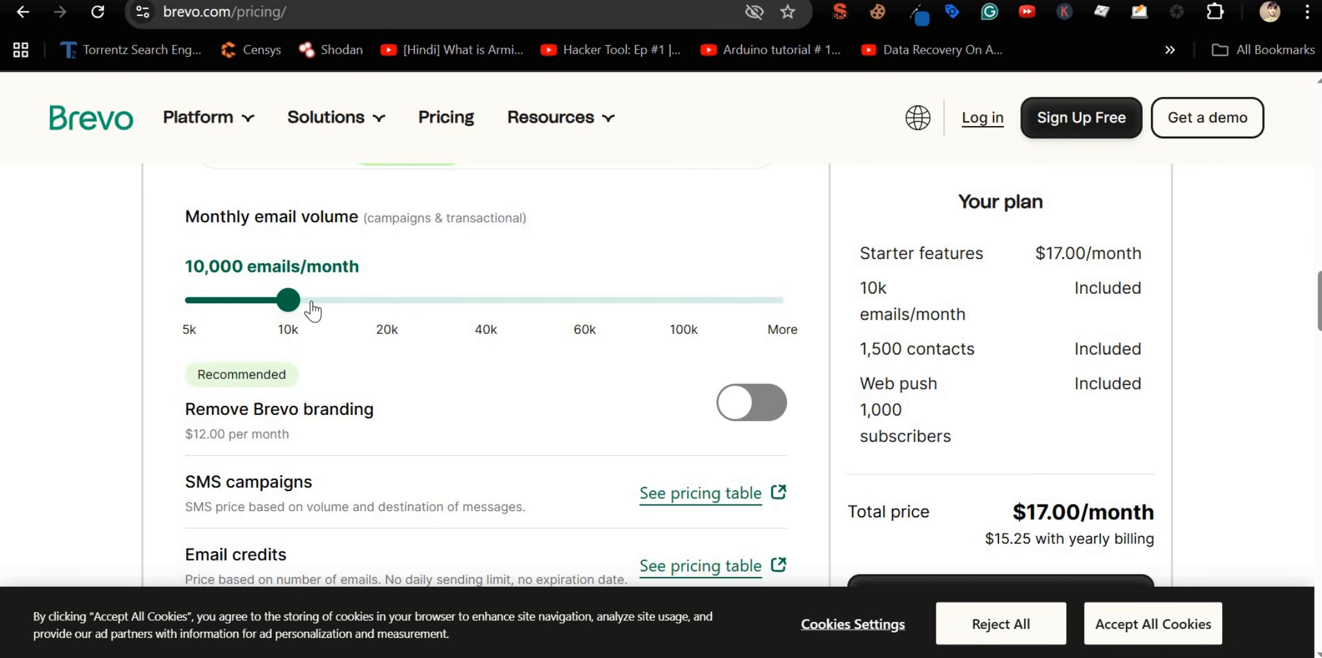
scroll(311, 329, "up", 3)
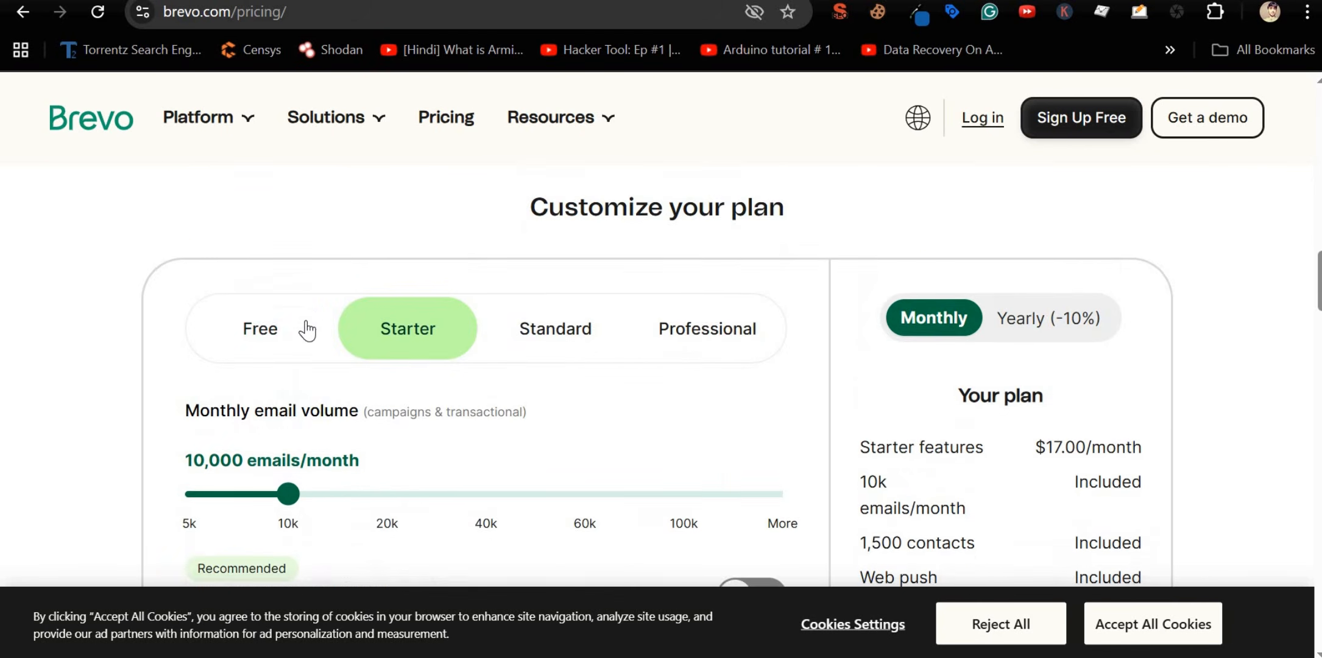
scroll(308, 332, "down", 2)
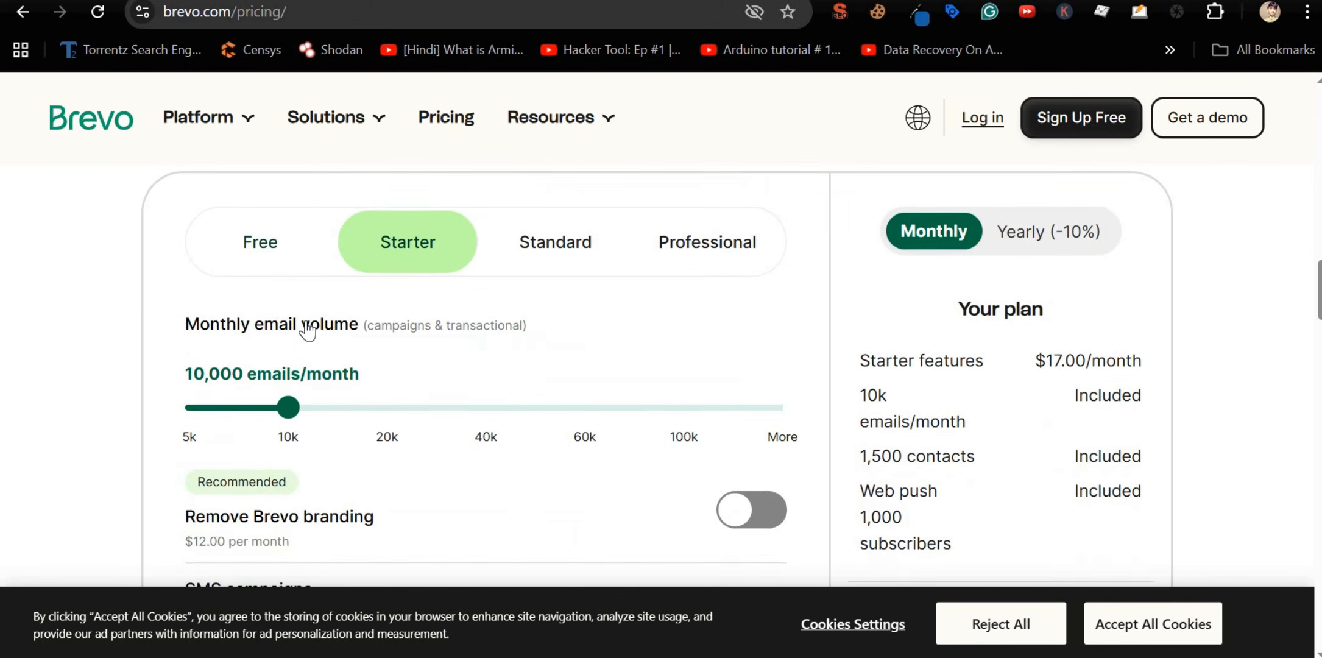
double_click(872, 391)
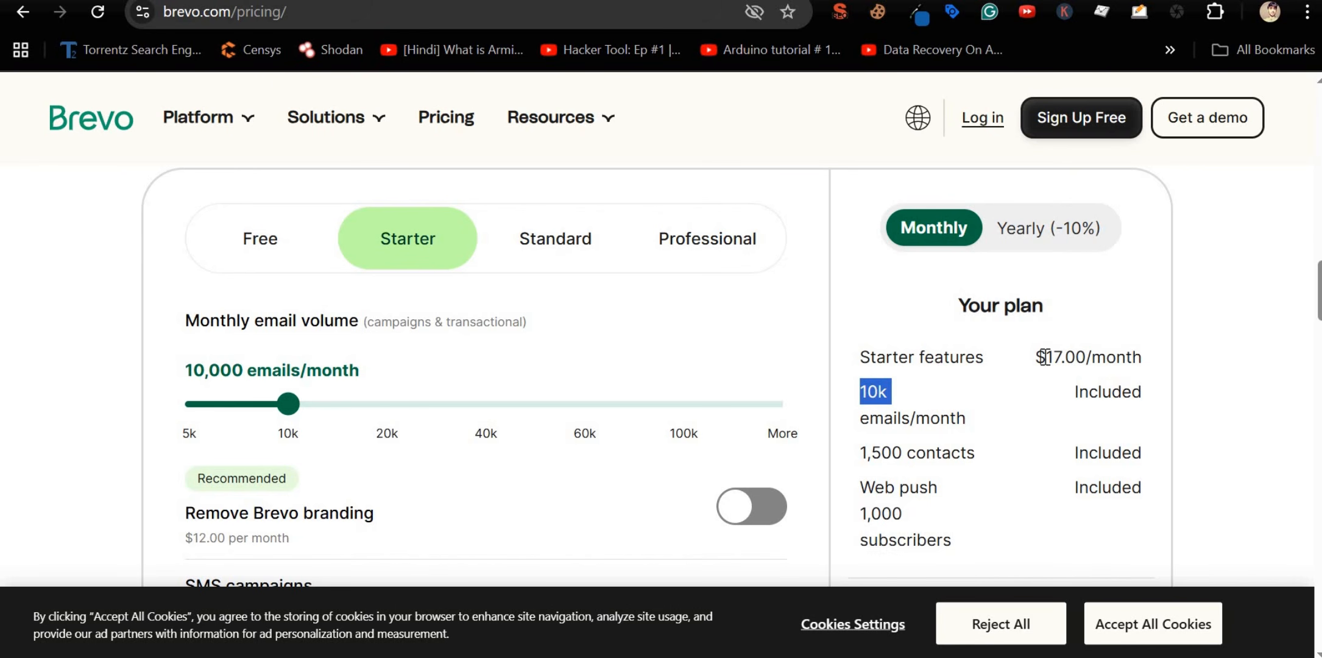
left_click_drag(1037, 358, 1104, 360)
Step: Raise the email volume to 100,000 per month and beyond, reaching $69.00/month
left_click_drag(288, 419, 731, 420)
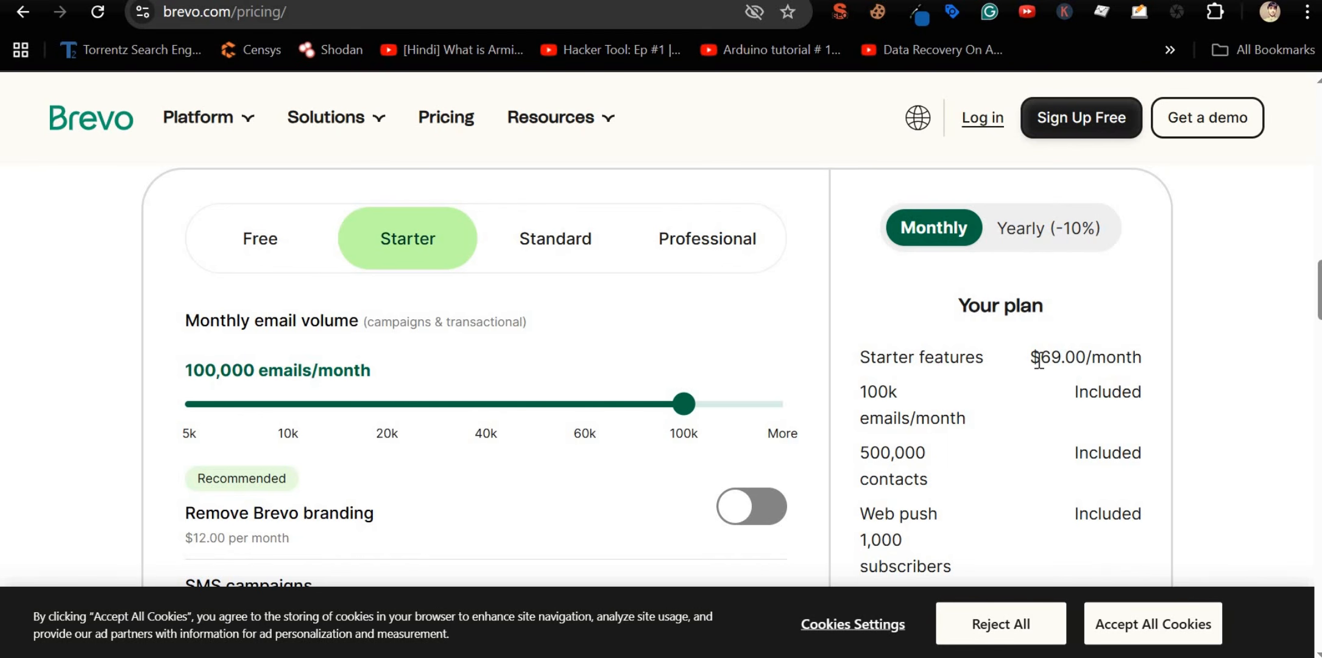
mouse_move(1041, 358)
left_mouse_down()
mouse_move(1095, 358)
mouse_move(1051, 360)
left_mouse_up()
left_click(782, 403)
scroll(728, 443, "down", 3)
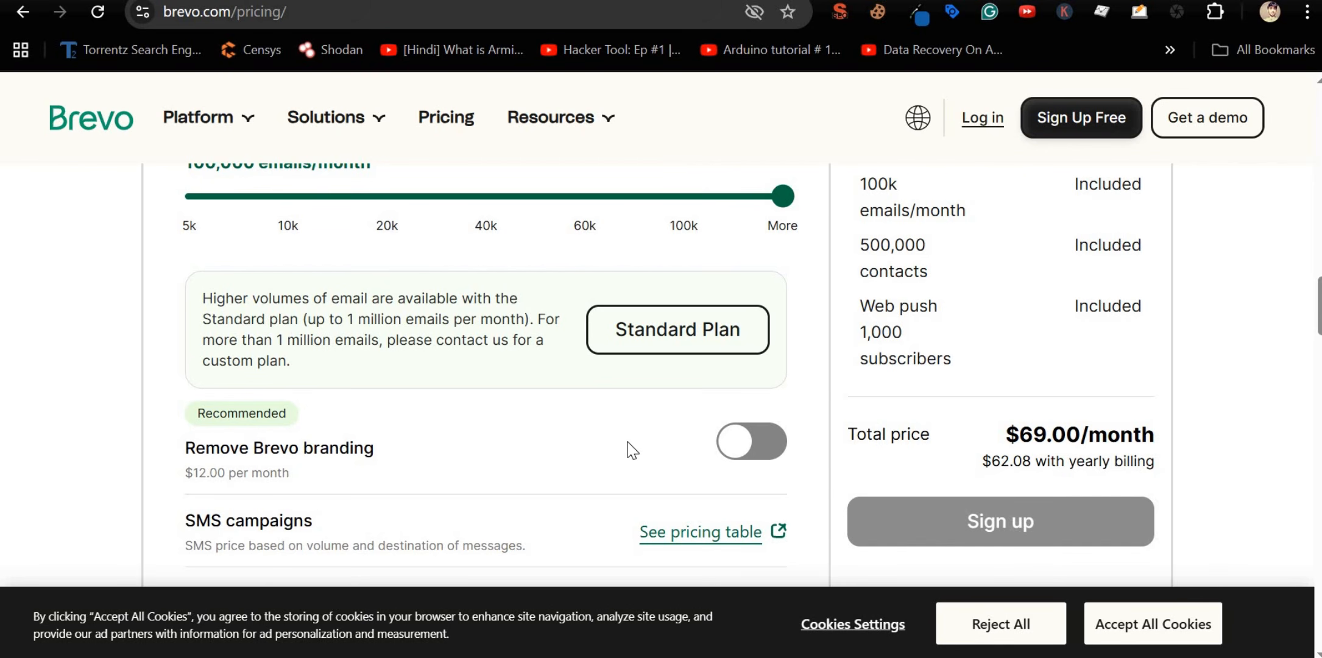
scroll(466, 419, "up", 3)
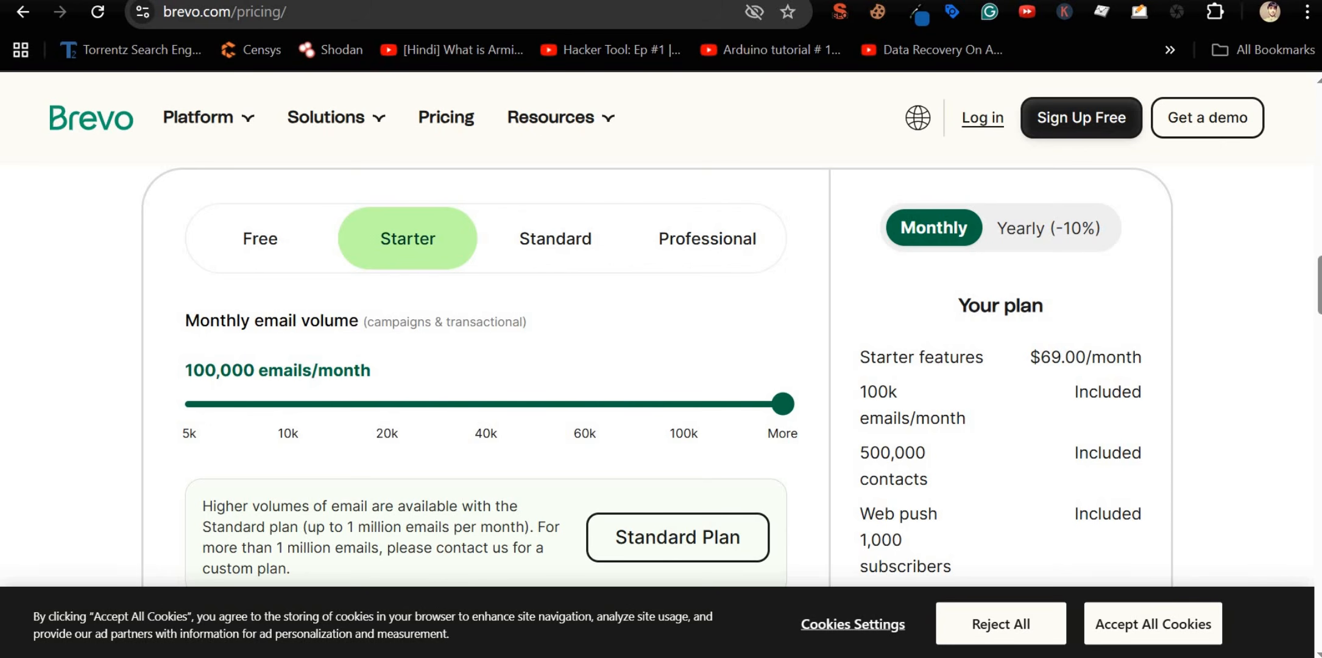
Step: Return to Amazon SES pricing and highlight the $0.12 per gigabyte attachment charge
key("ctrl+shift+Tab")
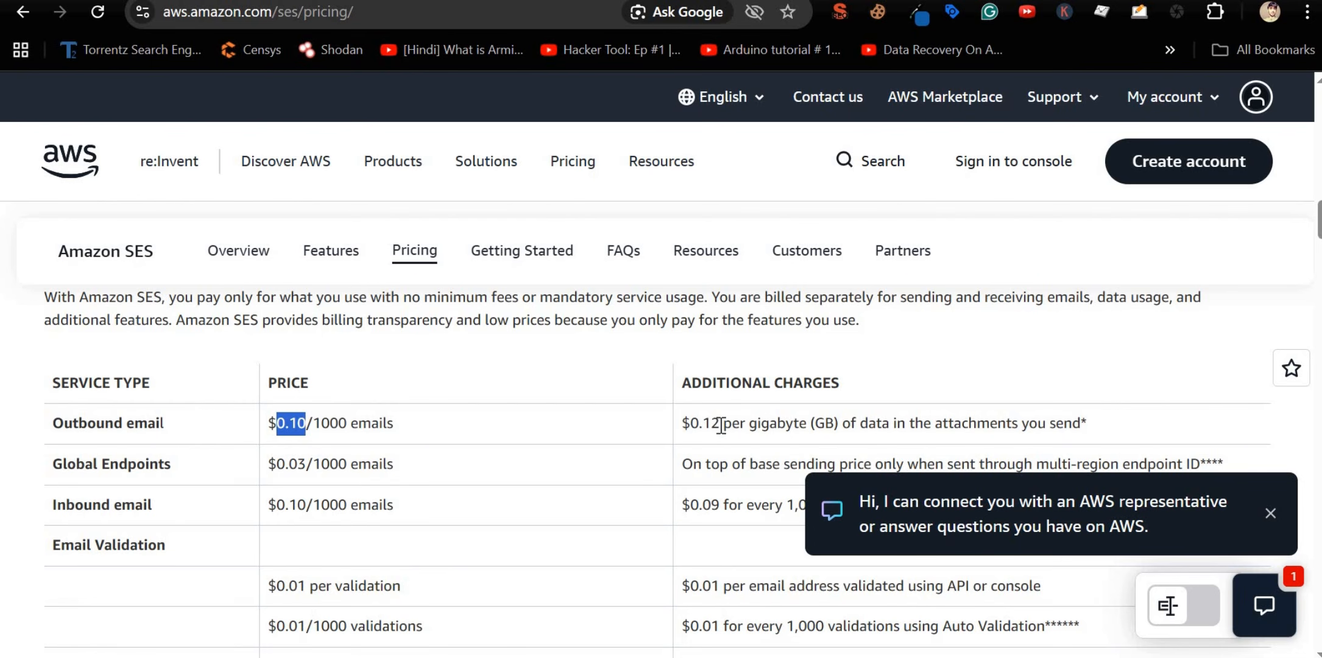
left_click_drag(720, 425, 686, 428)
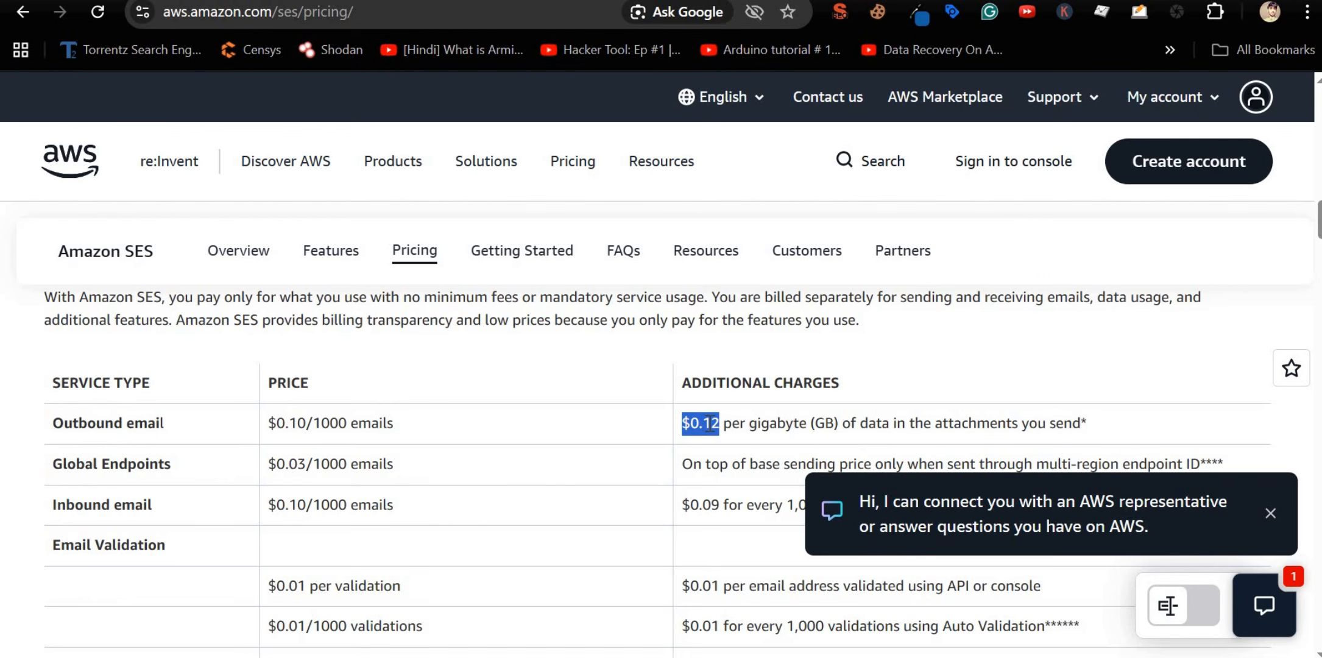
left_click_drag(838, 423, 739, 439)
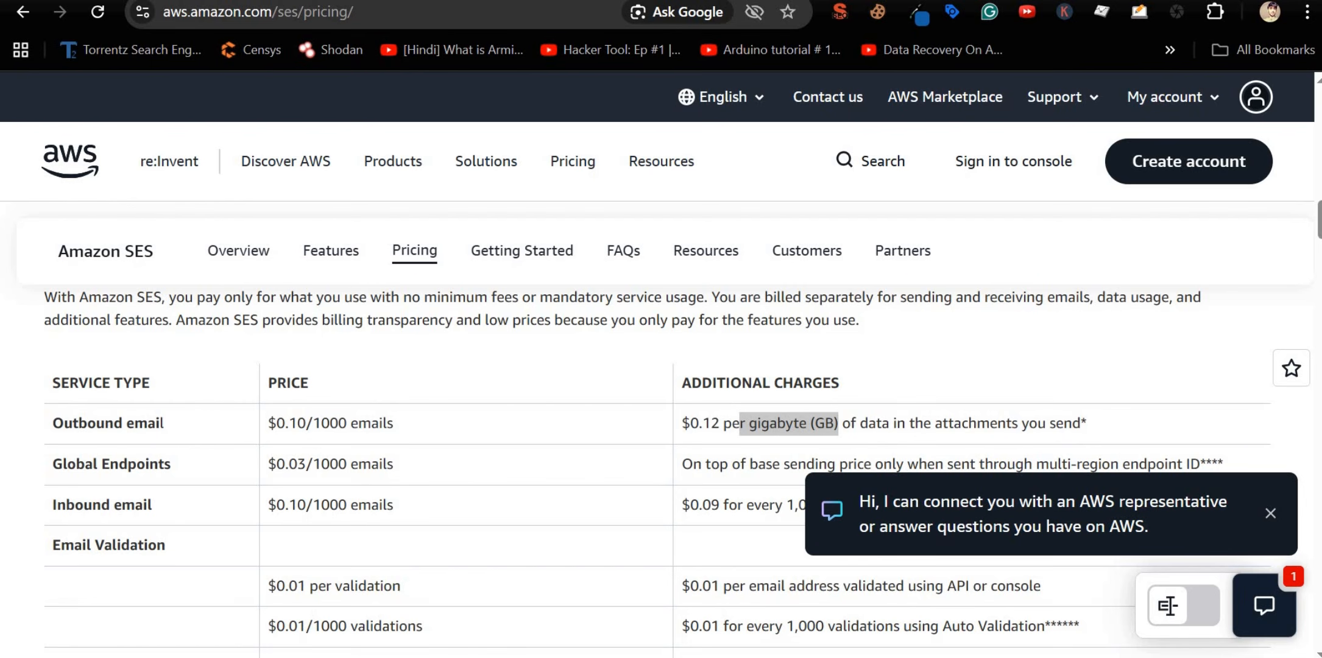
key("ctrl+Tab")
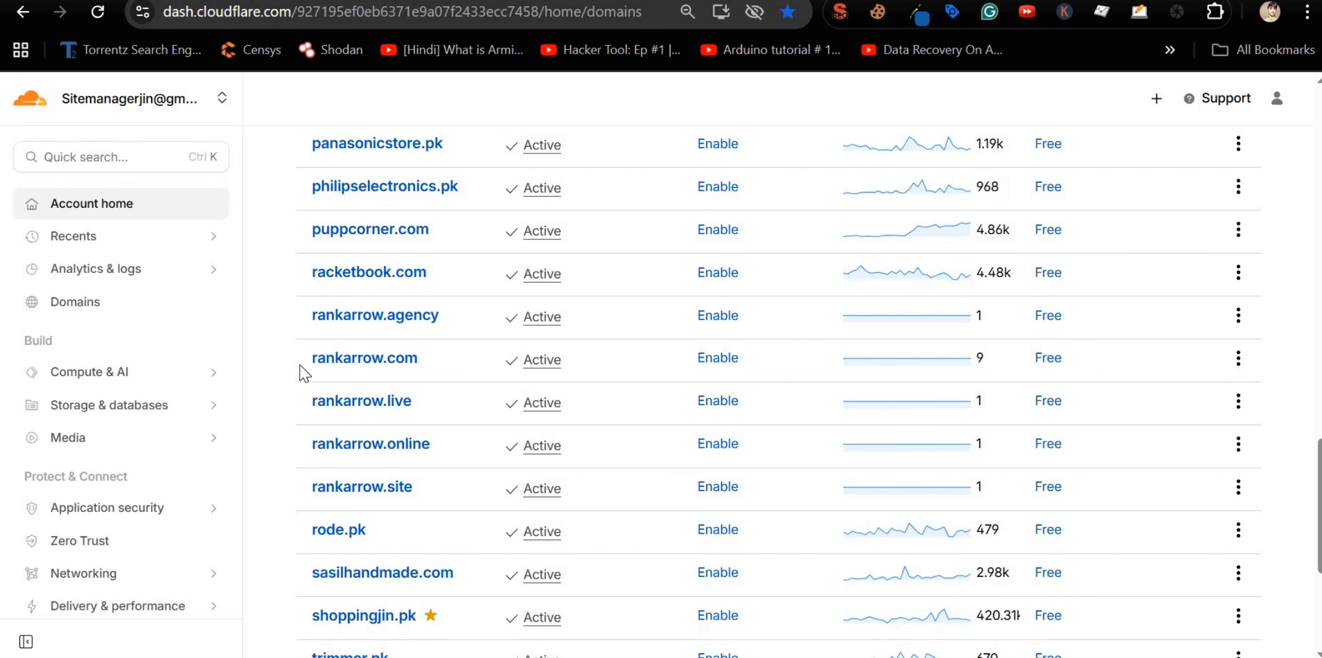
Step: Select rankarrow.com in the Cloudflare domain list and open a new tab
double_click(419, 358)
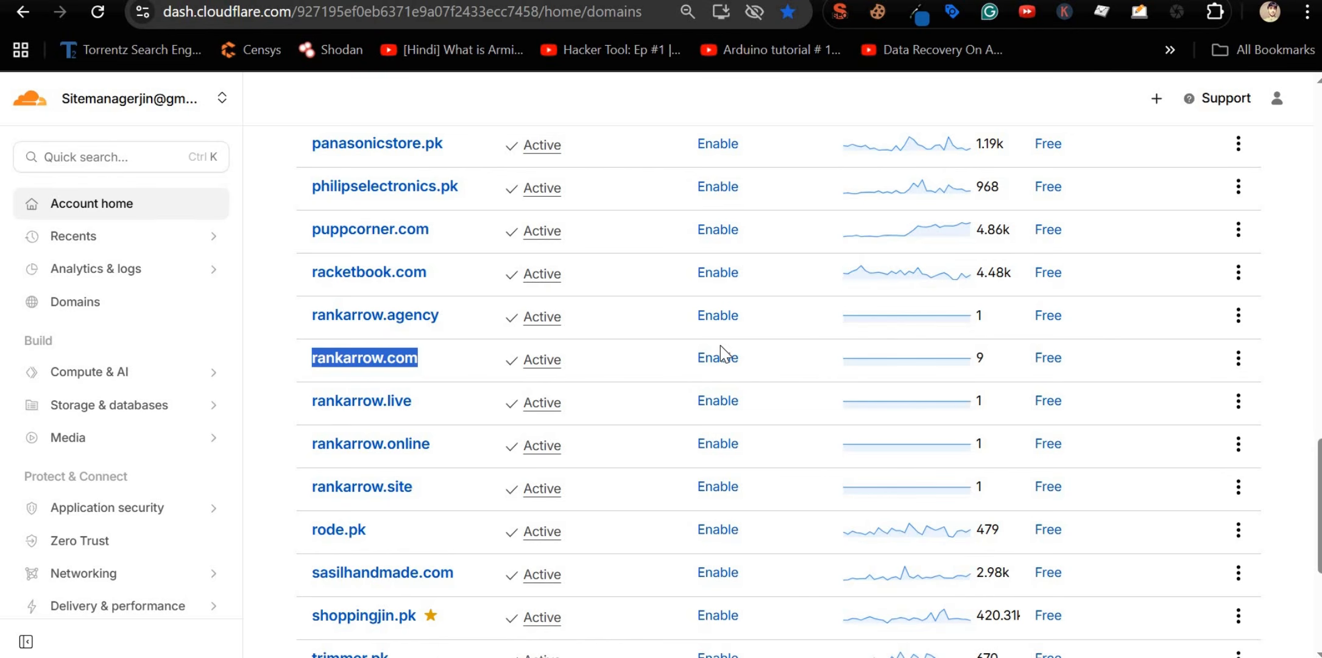
key("ctrl+t")
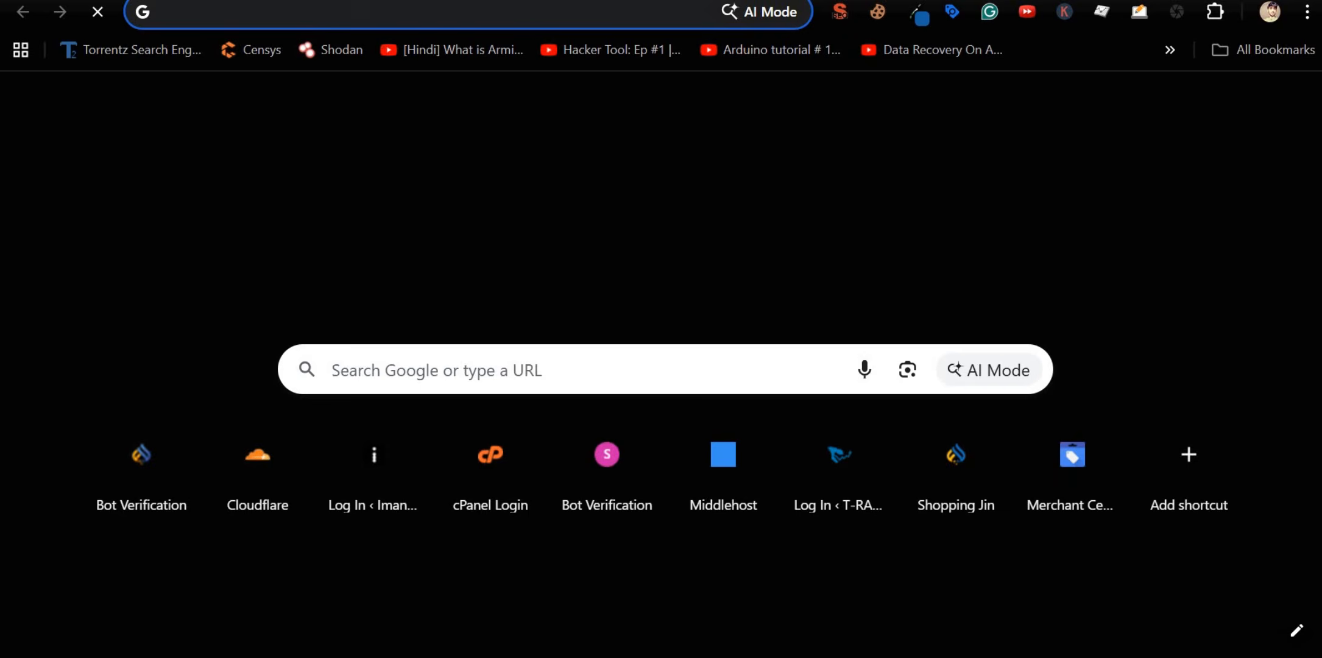
Step: Search Google for 'google workspace pricing'
type("google works")
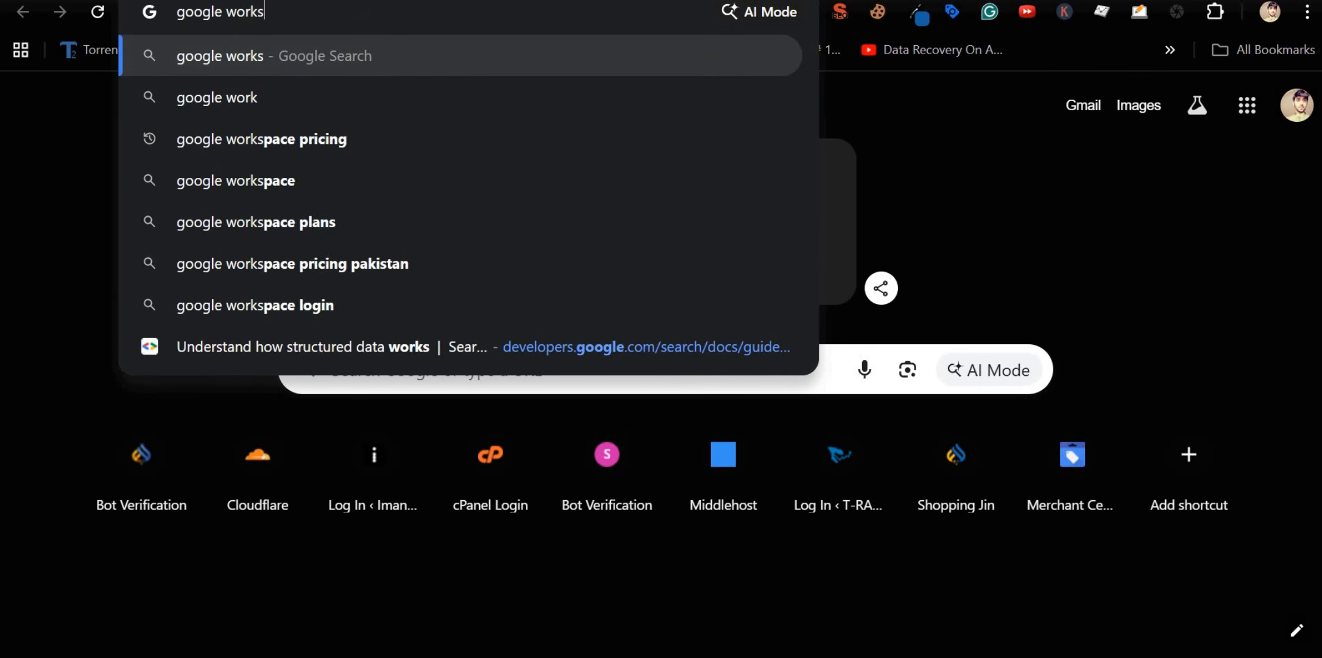
type("pace pricing")
key("Return")
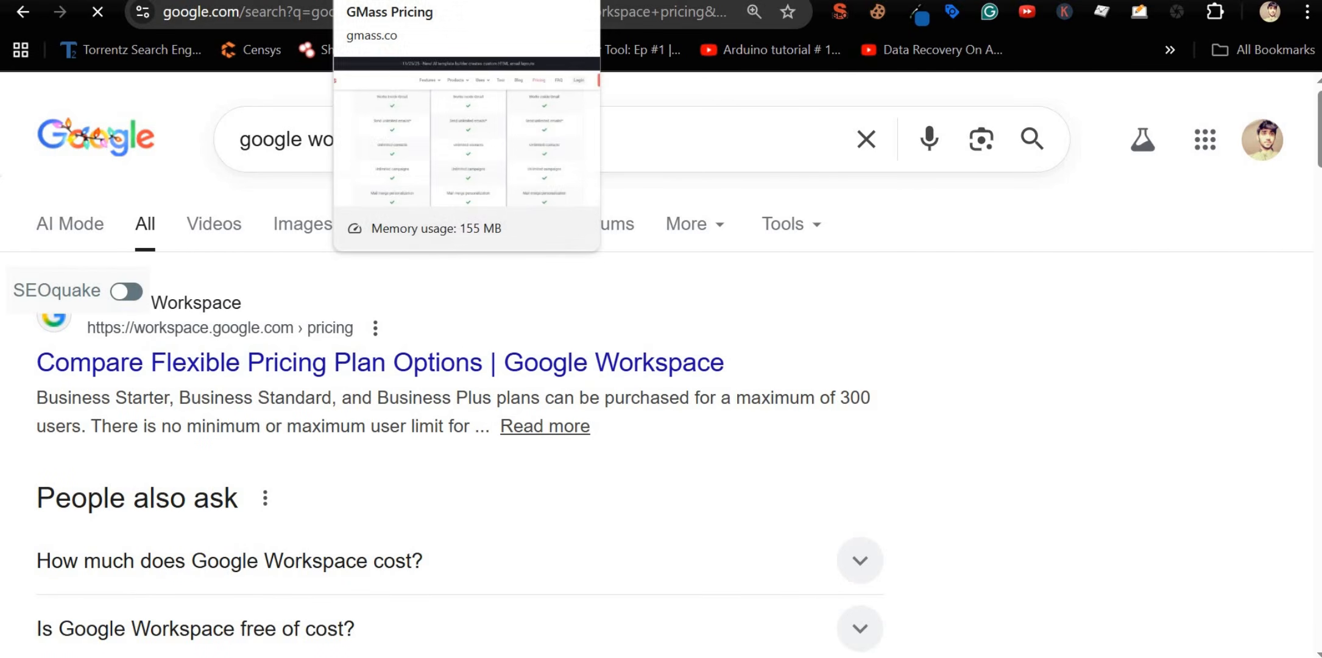
key("ctrl+t")
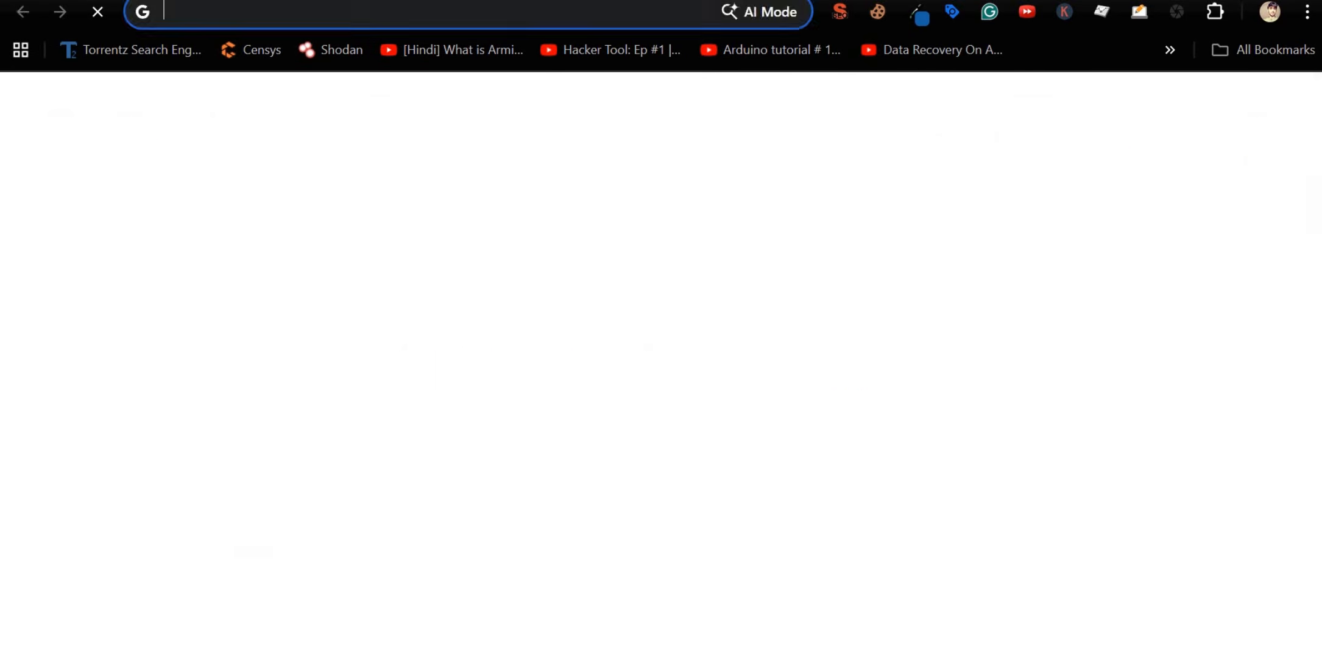
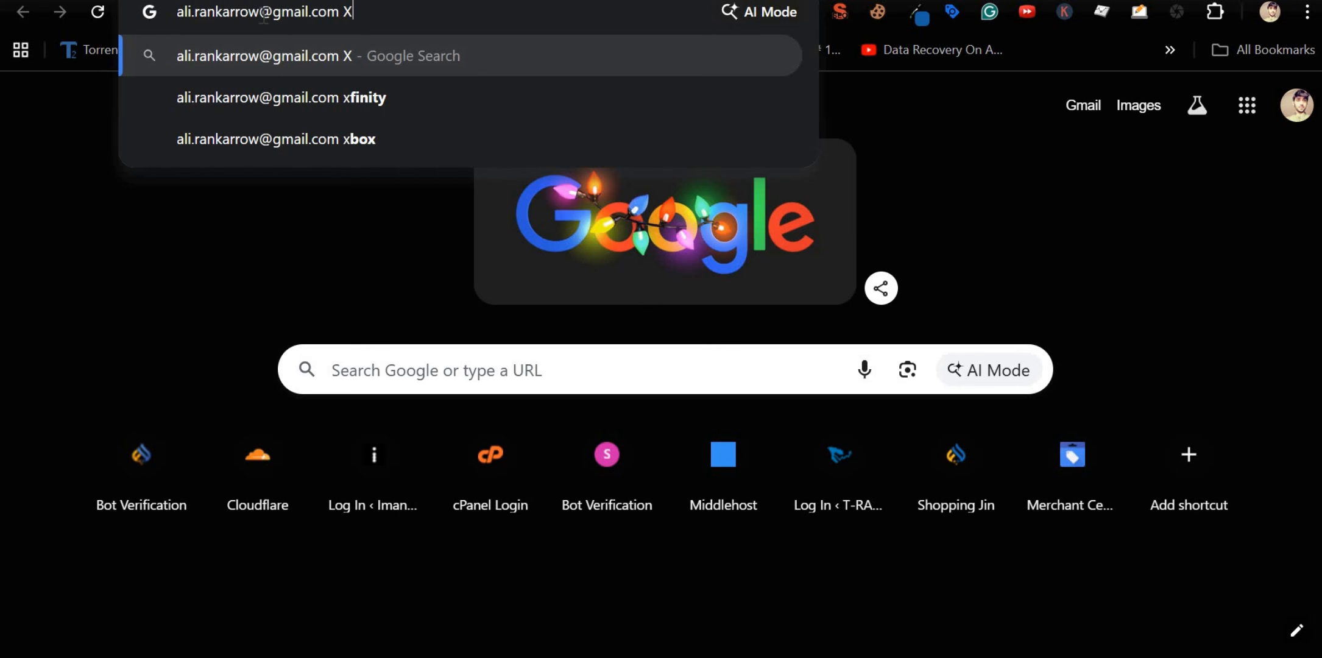
Step: Type a Gmail address in the address bar and delete its middle word
left_click_drag(259, 12, 339, 11)
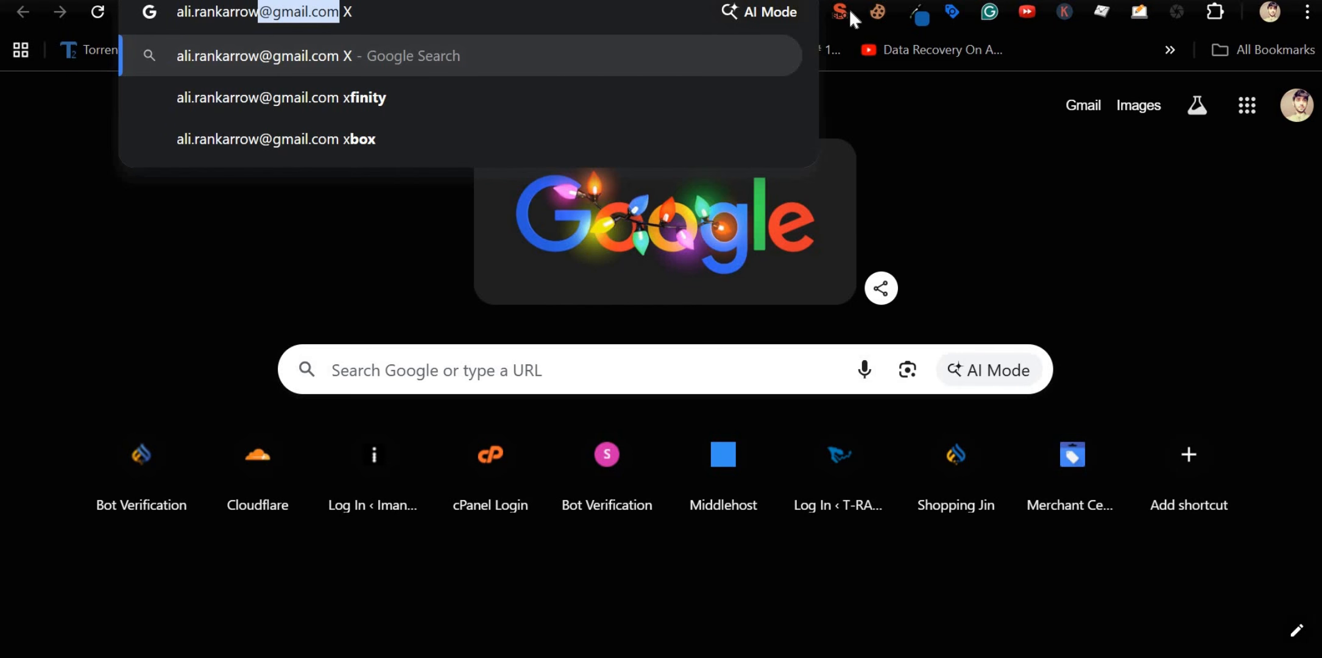
double_click(196, 13)
key("ctrl+c")
key("BackSpace")
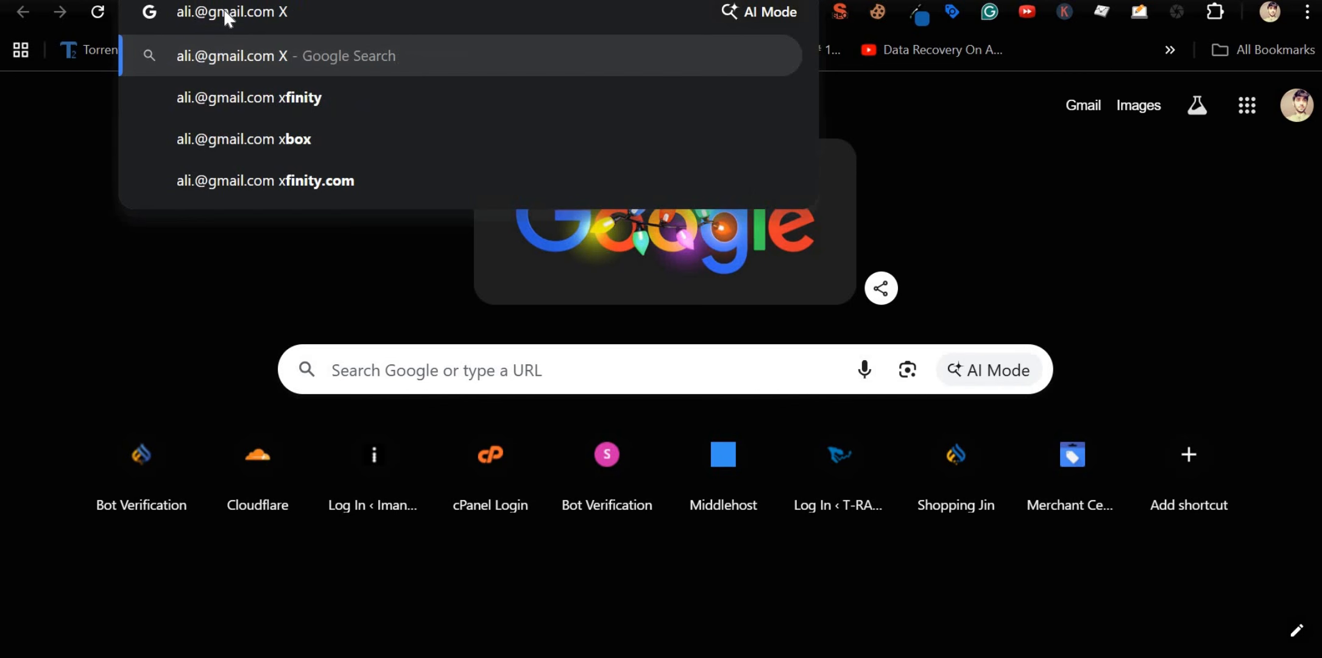
key("BackSpace")
Step: Replace the gmail domain with the pasted custom domain and remove the stray trailing letter
double_click(225, 12)
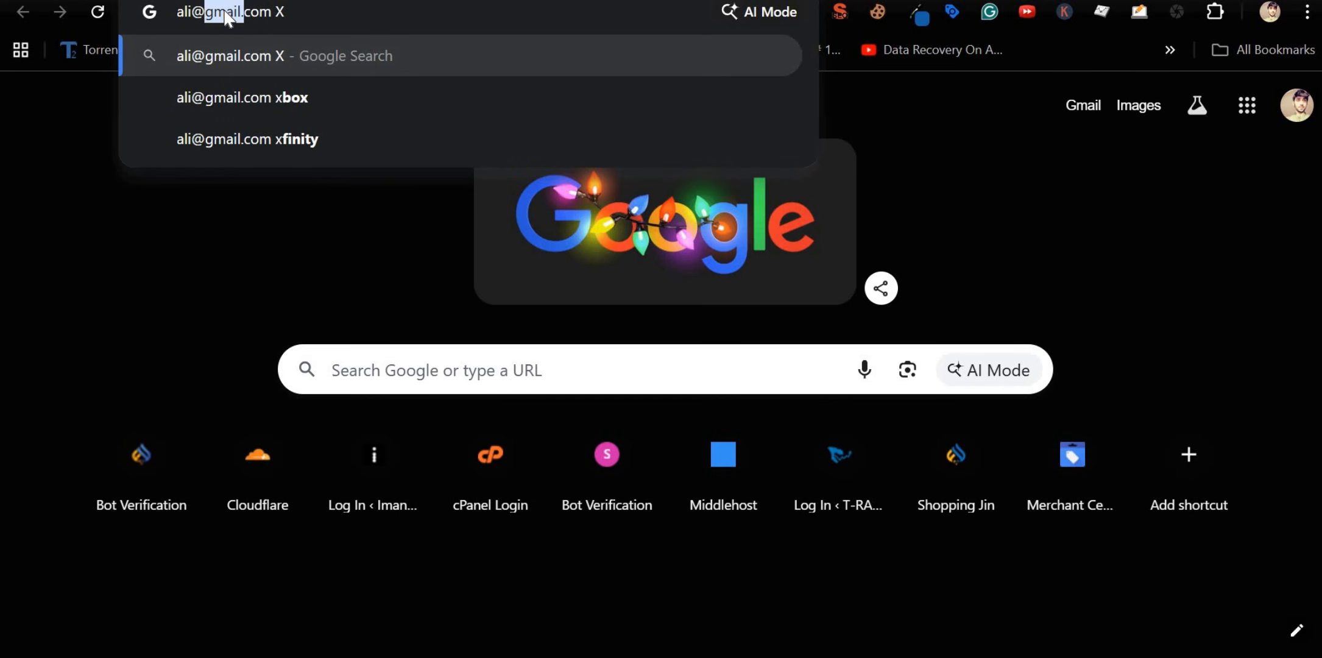
key("shift+Left")
key("ctrl+v")
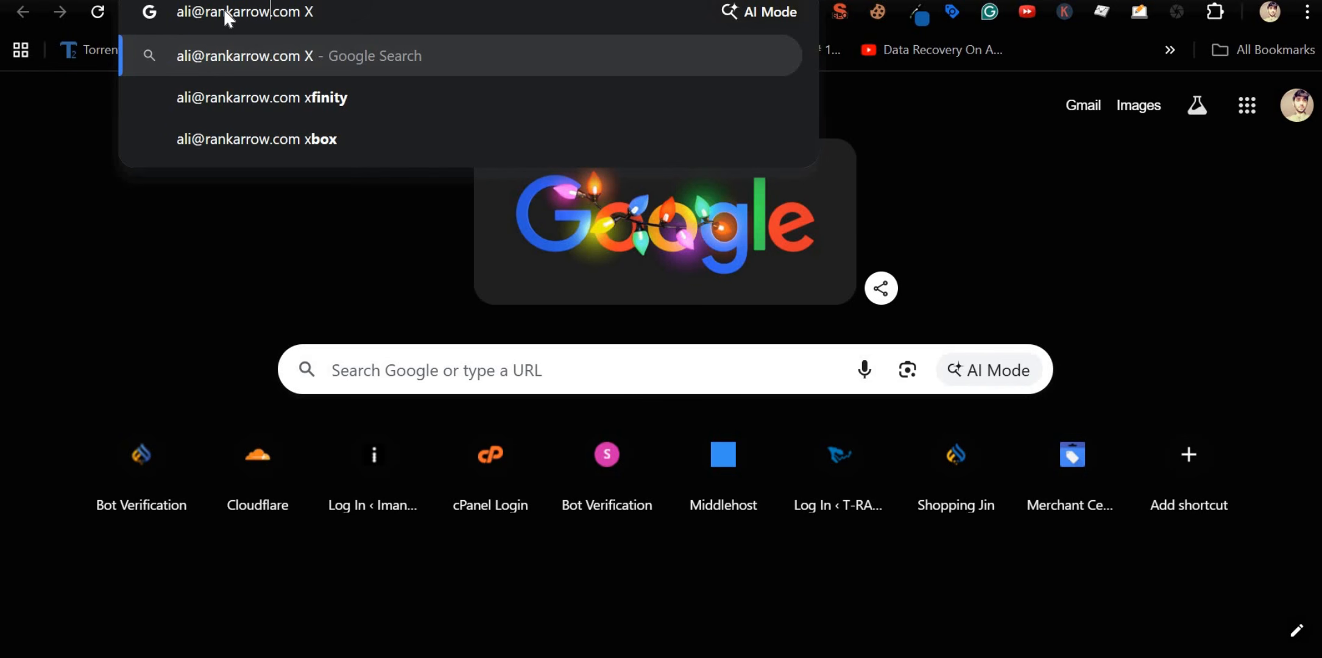
key("Right")
key("Right")
key("Right")
key("Right")
key("ctrl+shift+Left")
key("ctrl+shift+Left")
key("ctrl+shift+Left")
key("ctrl+shift+Left")
key("ctrl+shift+Left")
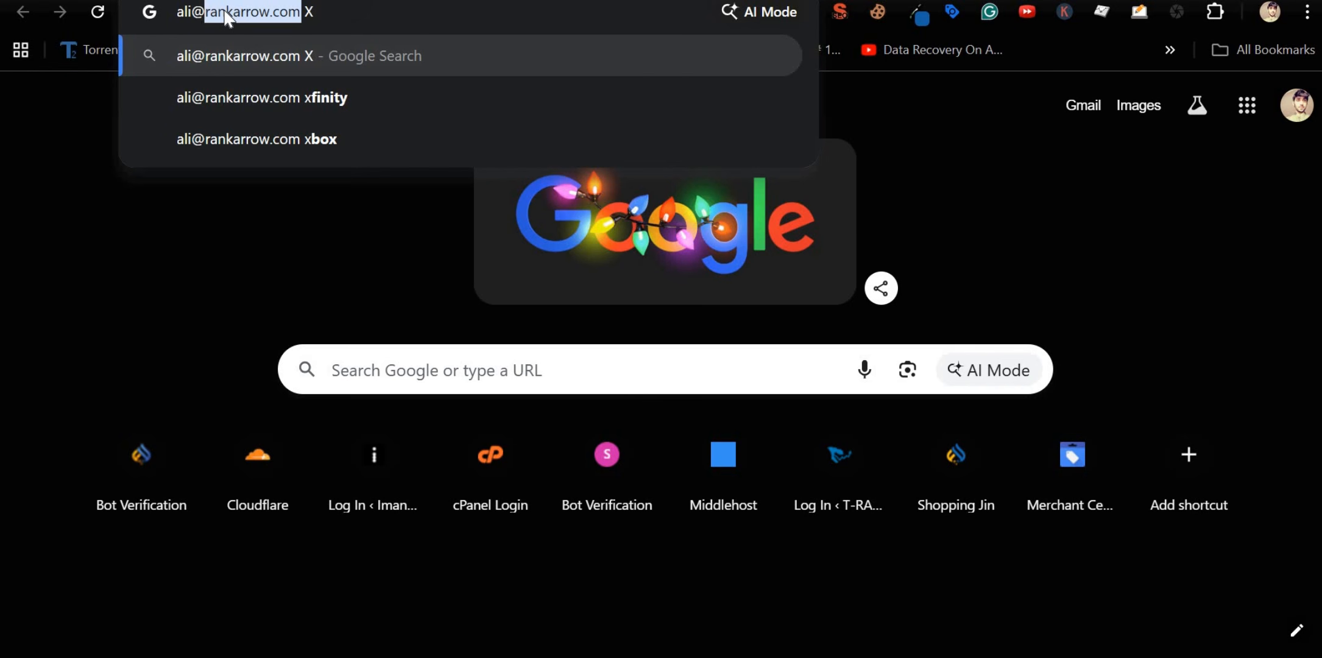
key("Right")
key("End")
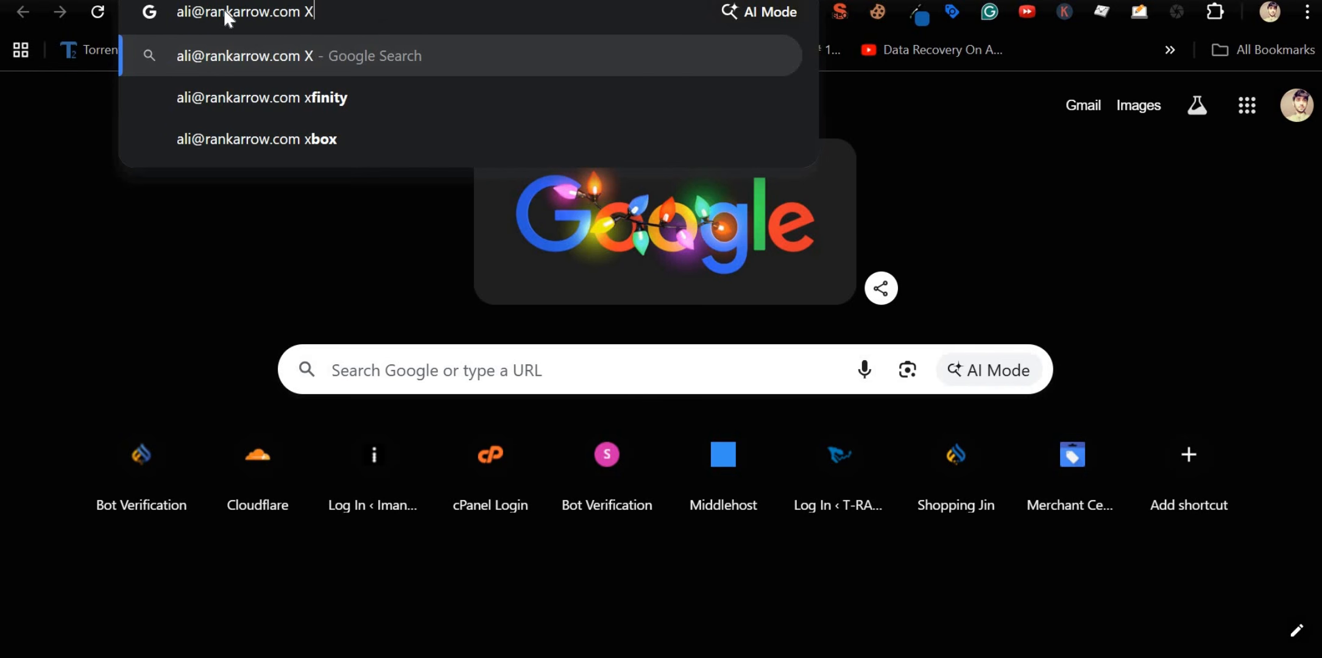
key("BackSpace")
key("BackSpace")
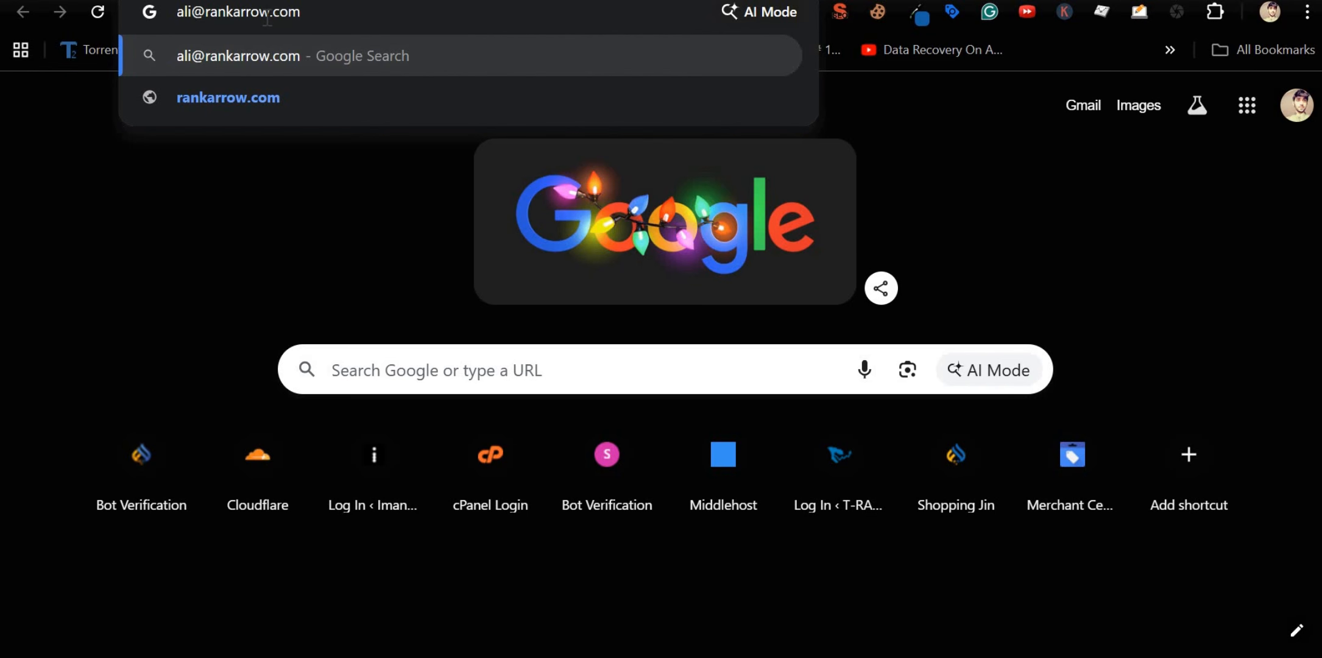
key("ctrl+a")
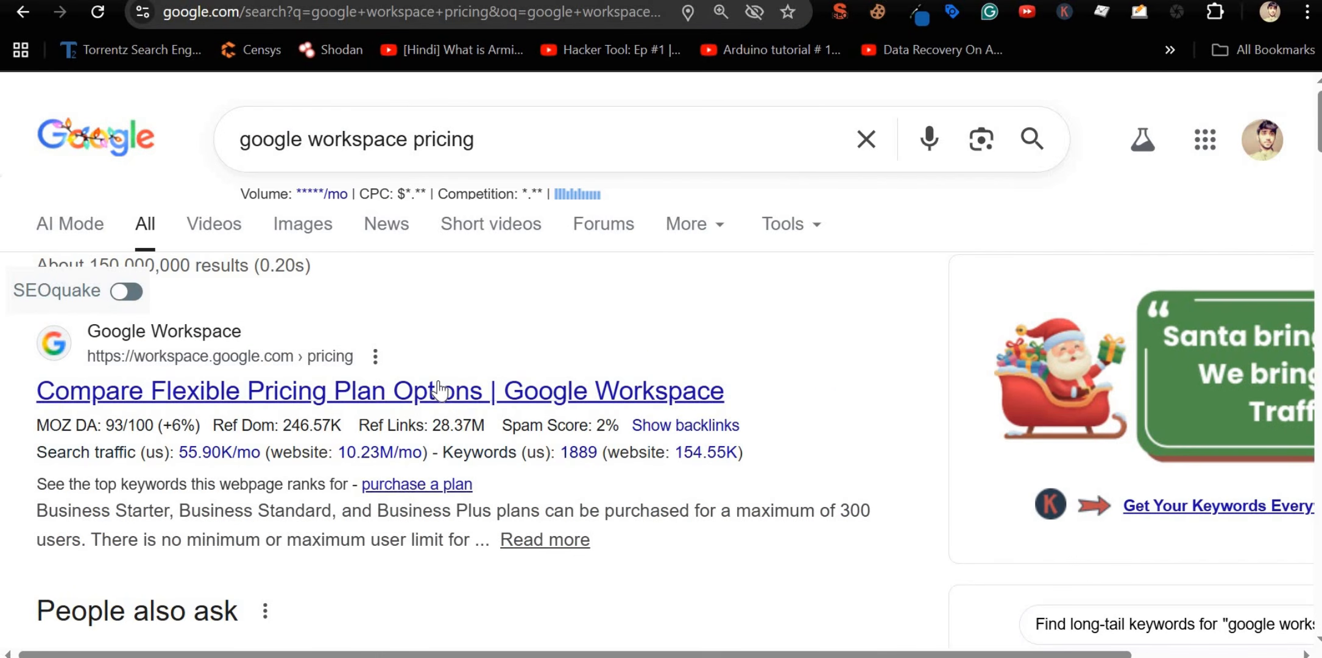
Step: Open the 'Compare Flexible Pricing Plan Options | Google Workspace' result
left_click(438, 390)
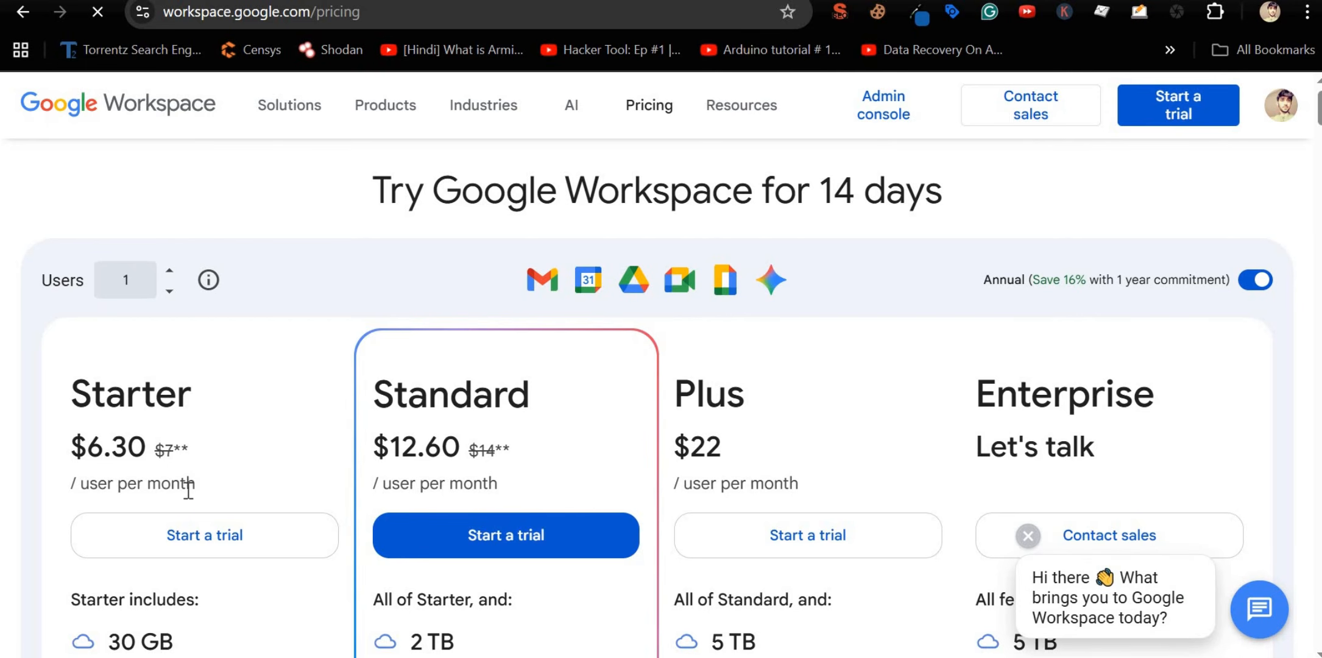
left_click_drag(87, 449, 152, 457)
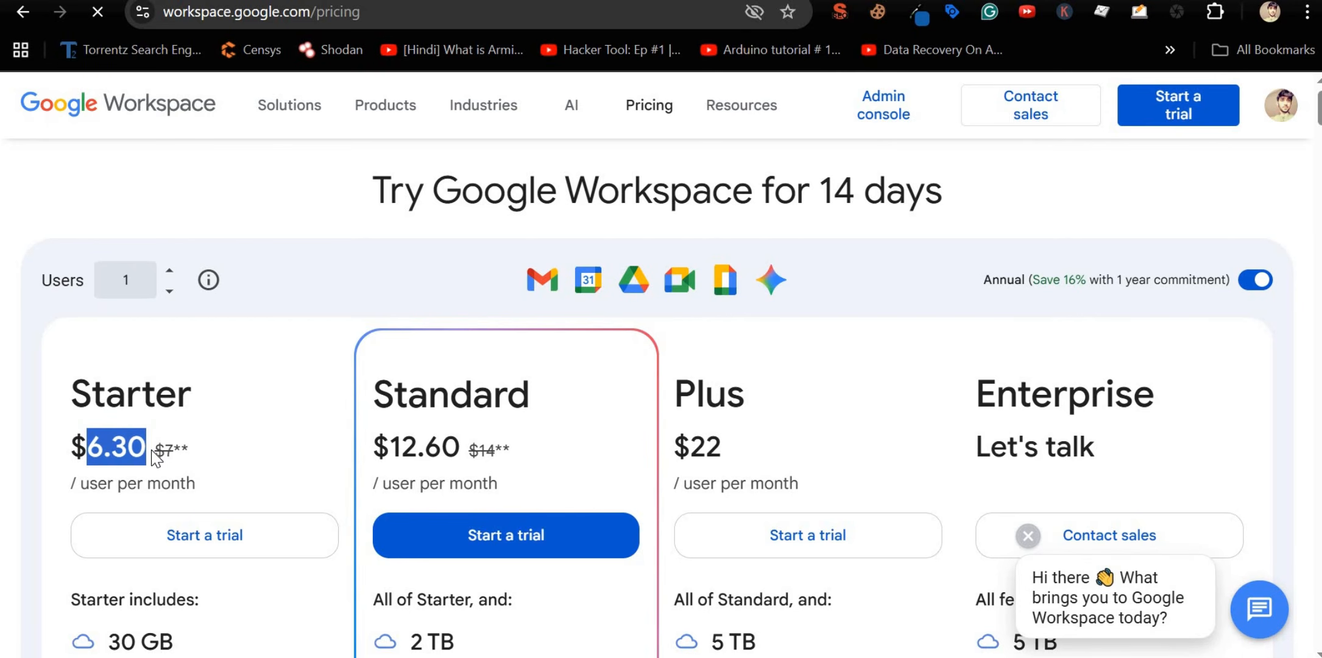
scroll(152, 454, "down", 6)
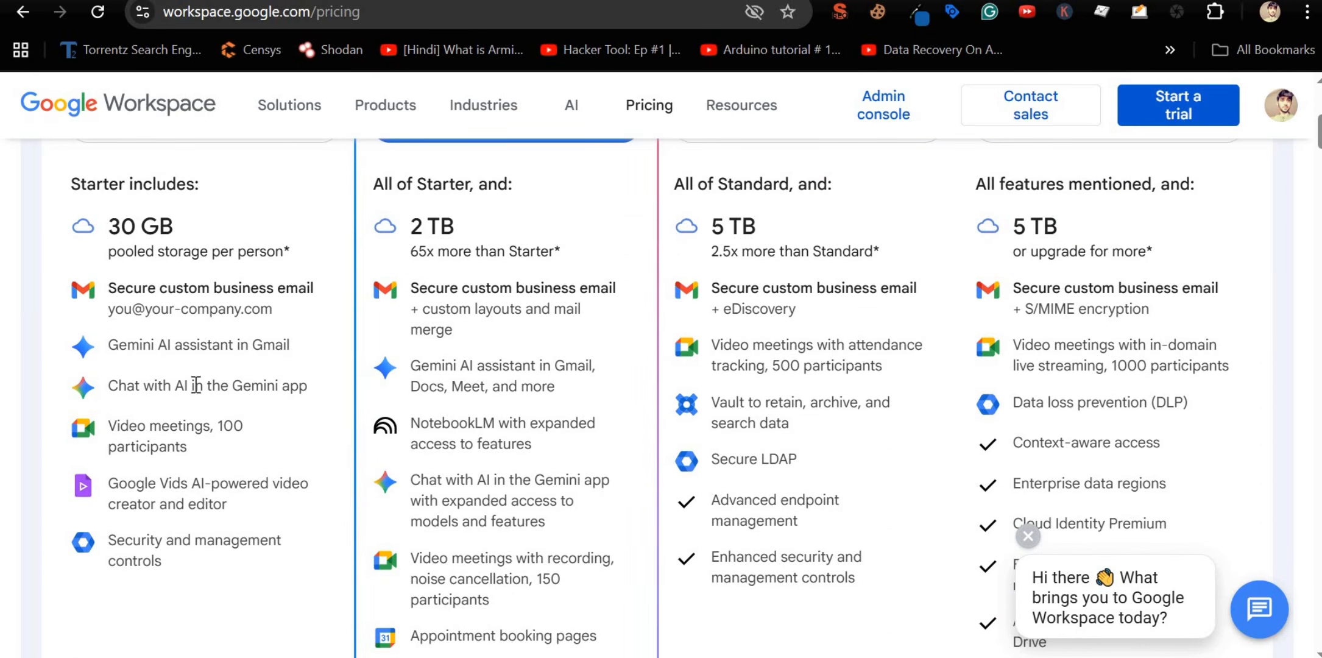
scroll(195, 383, "up", 3)
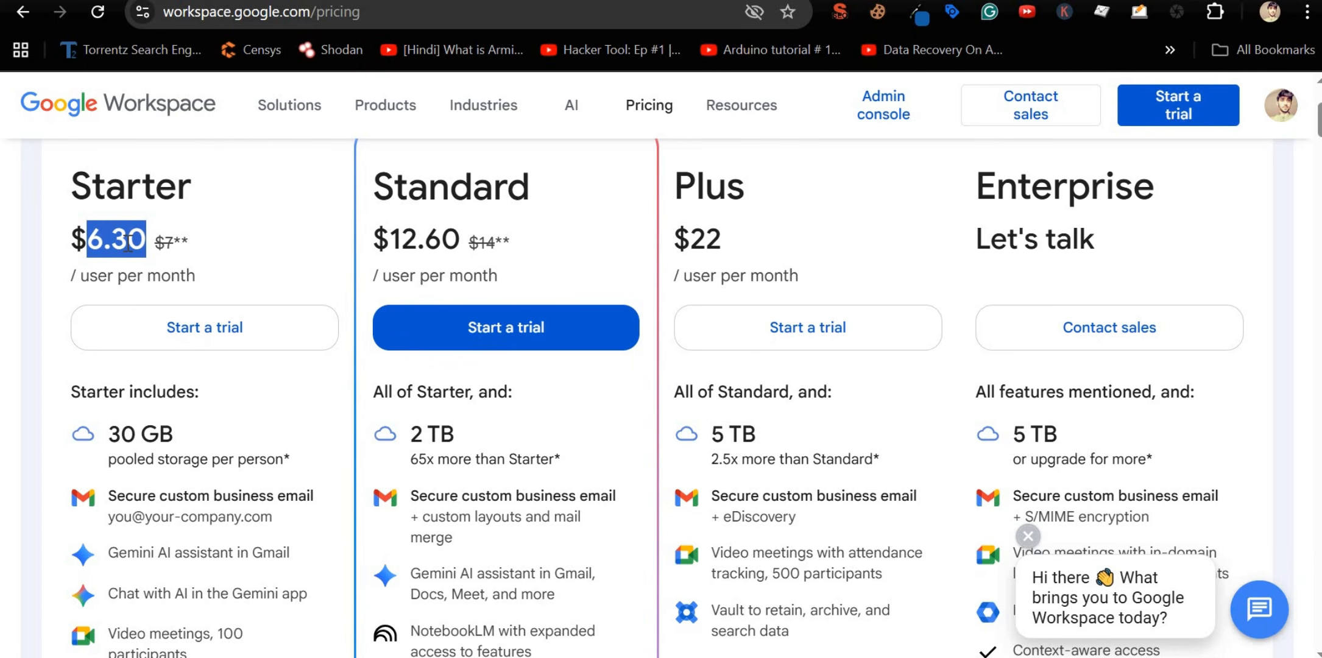
triple_click(128, 244)
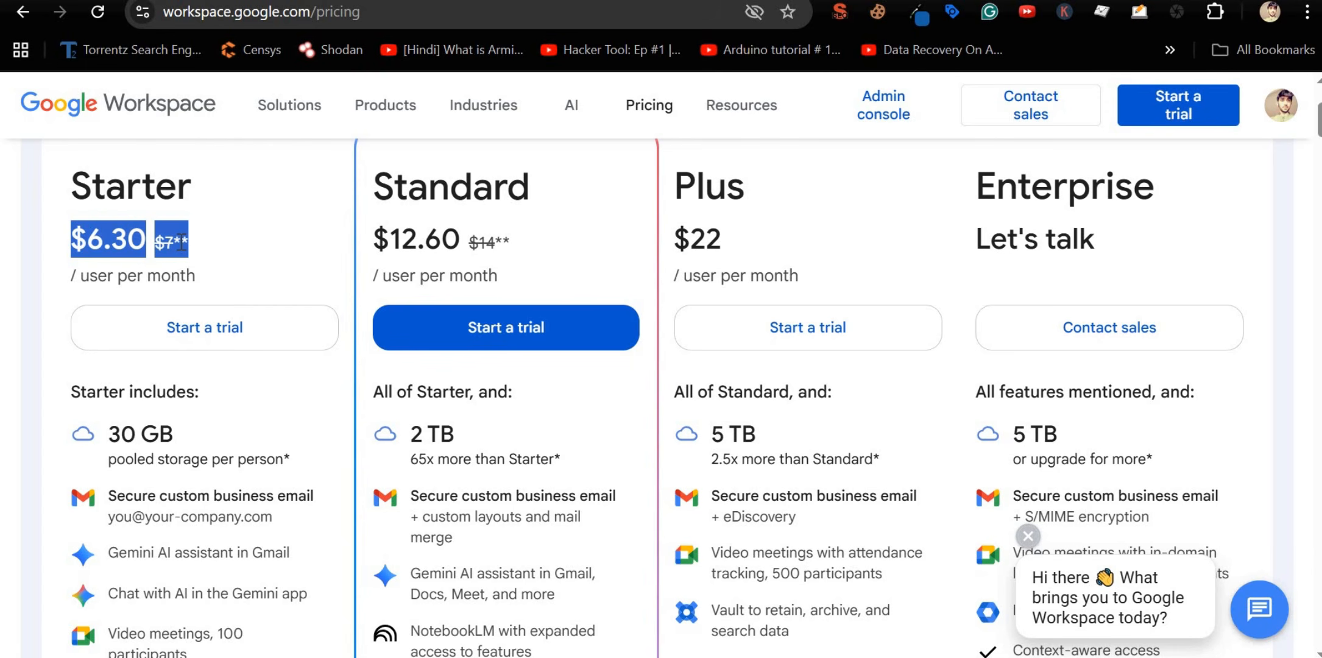
triple_click(119, 238)
left_click_drag(1000, 185, 1105, 235)
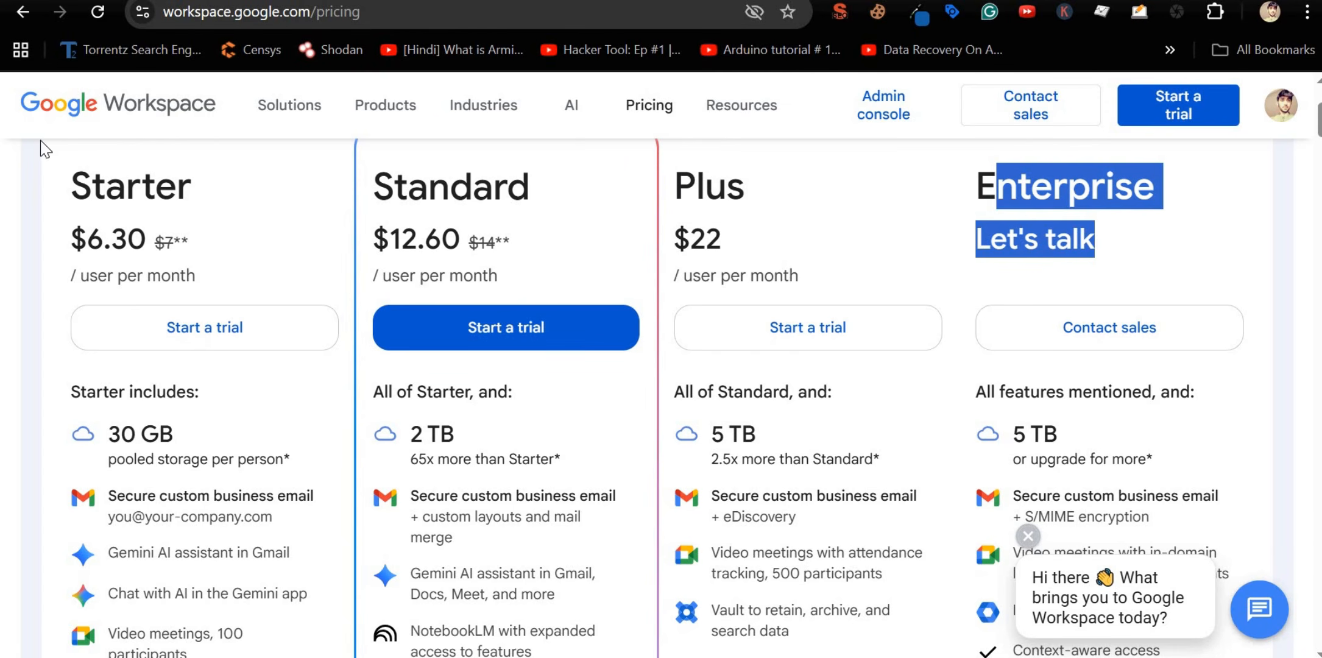
left_click_drag(14, 103, 199, 105)
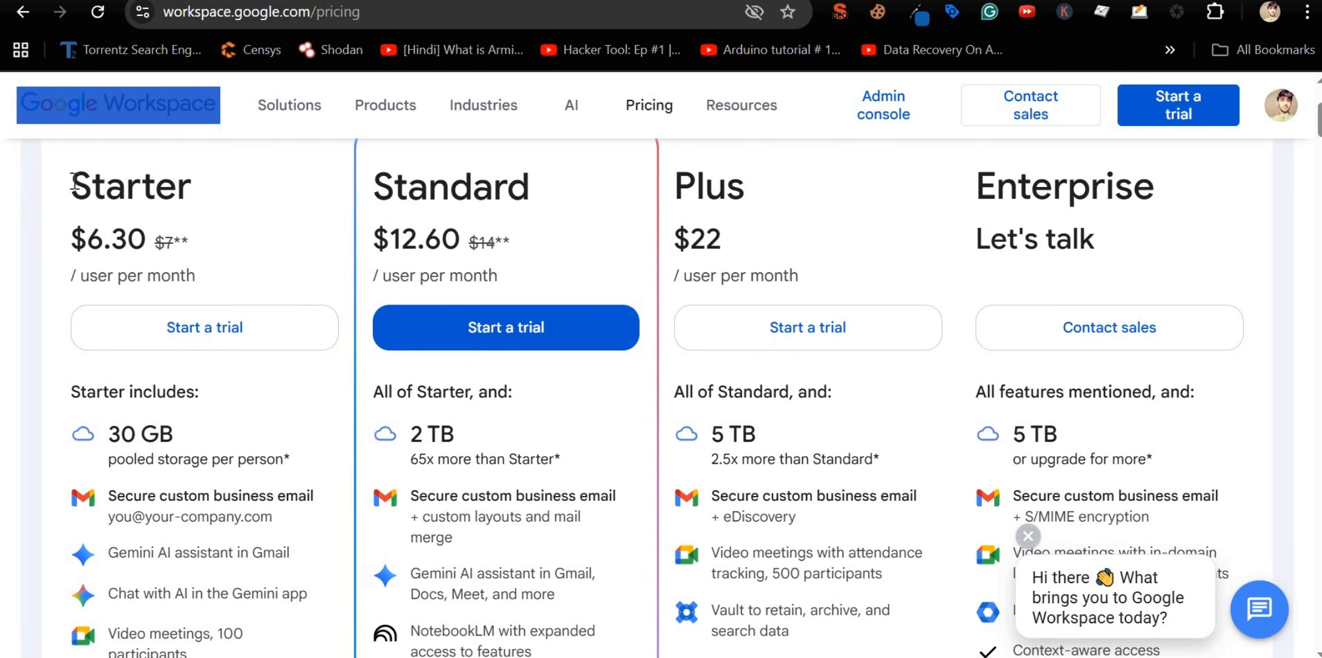
left_click_drag(68, 185, 207, 251)
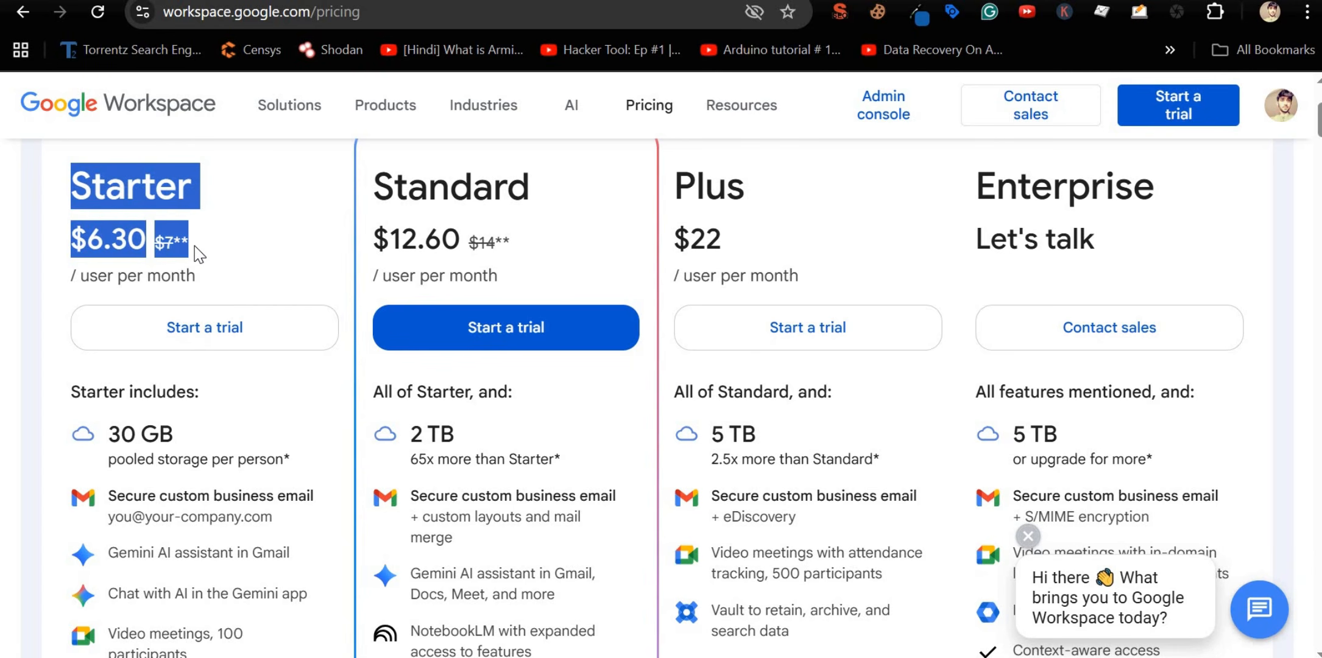
left_click(194, 246)
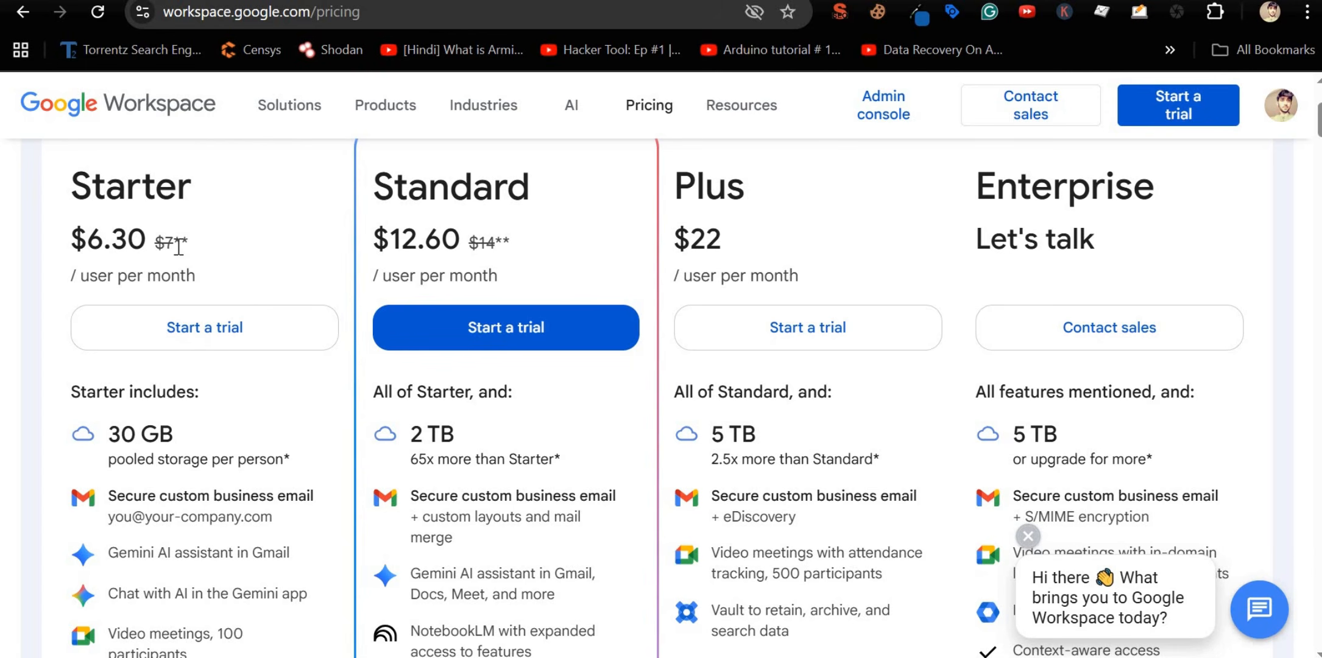
left_click_drag(194, 246, 75, 197)
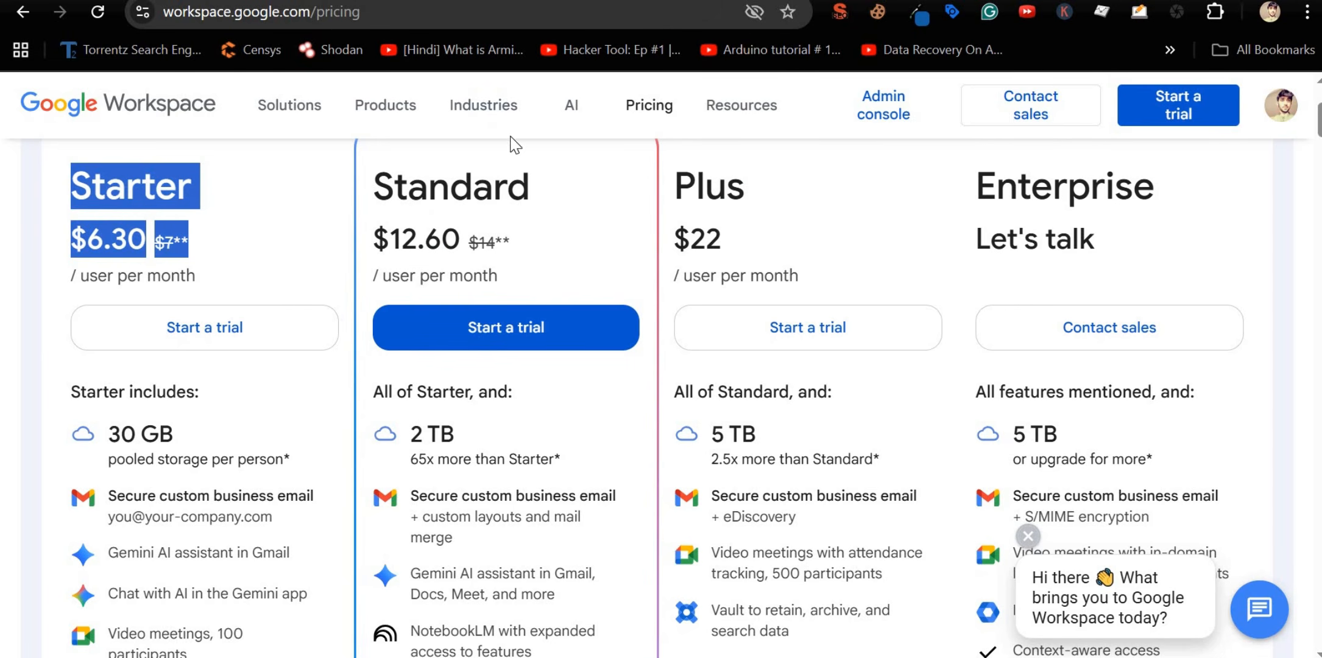
double_click(161, 184)
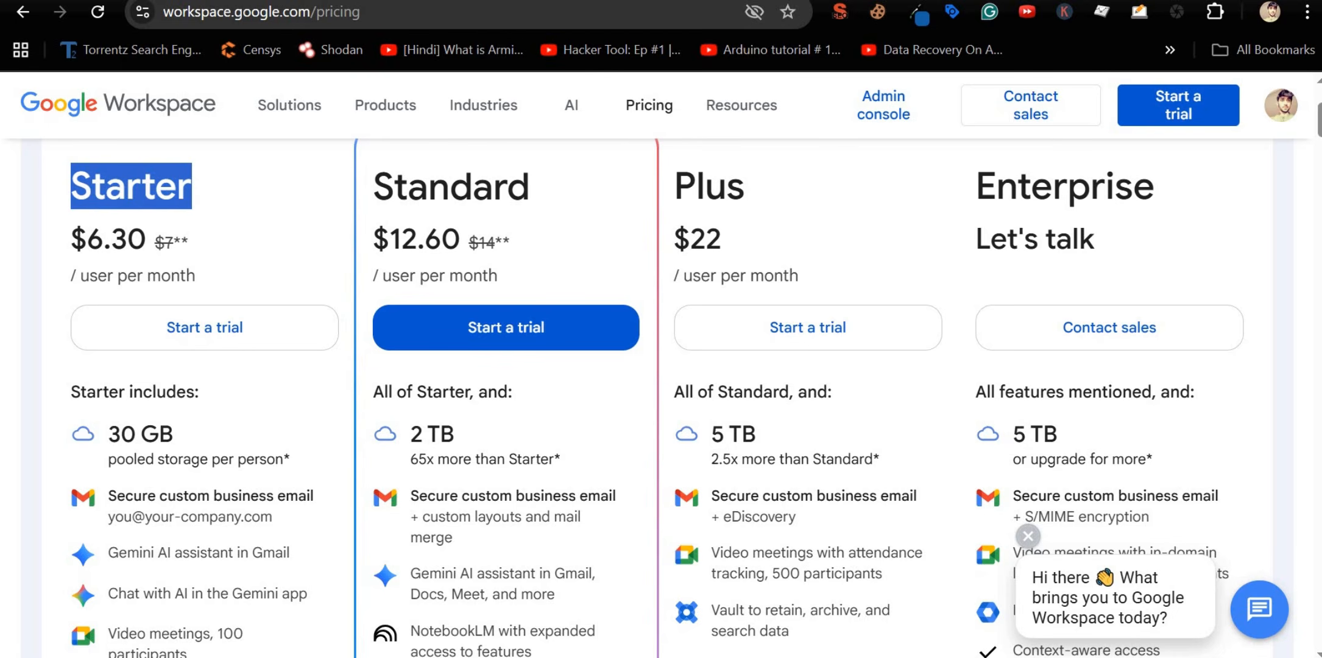
left_click(516, 2)
Step: Replace the previous Google query with 'gmass' and run the search
double_click(363, 133)
key("ctrl+a")
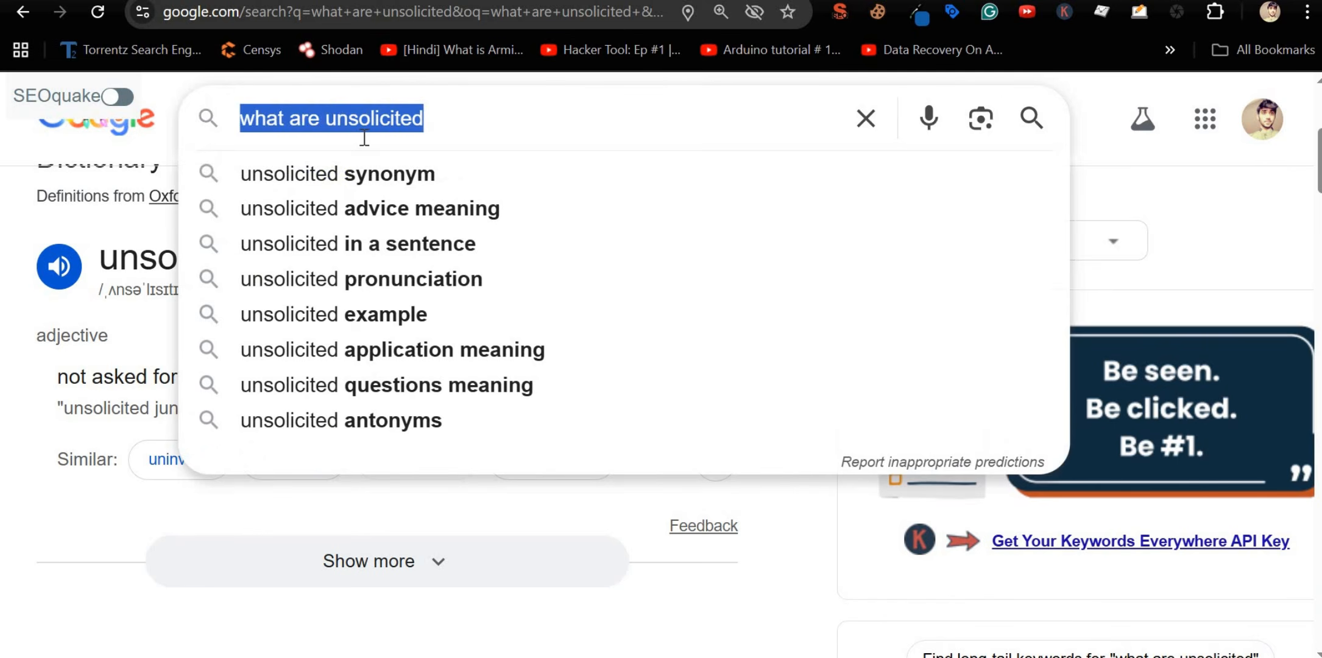
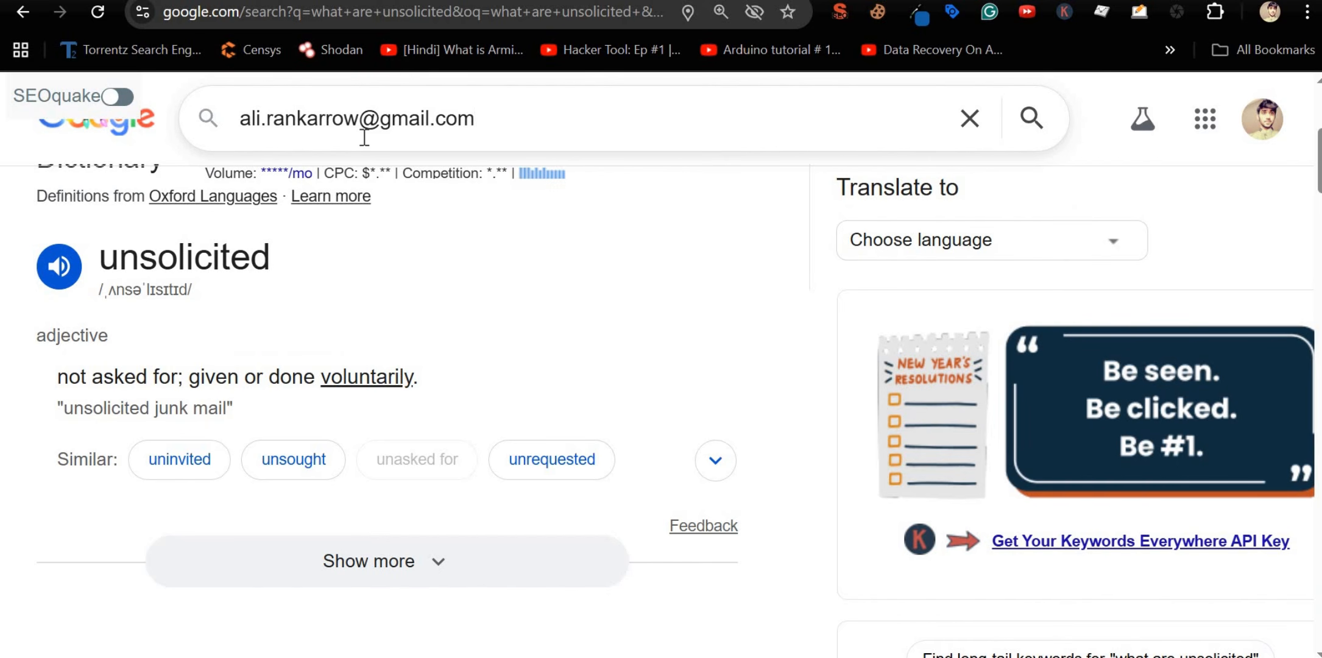
key("ctrl+a")
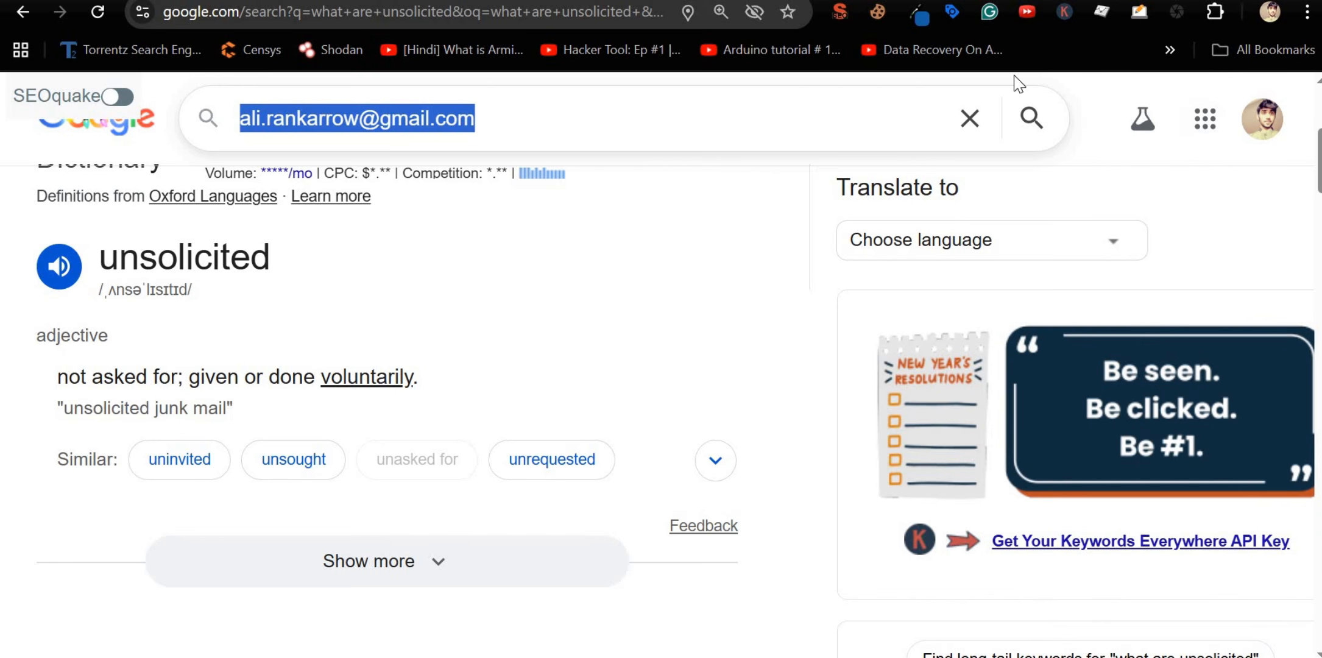
type("gmass")
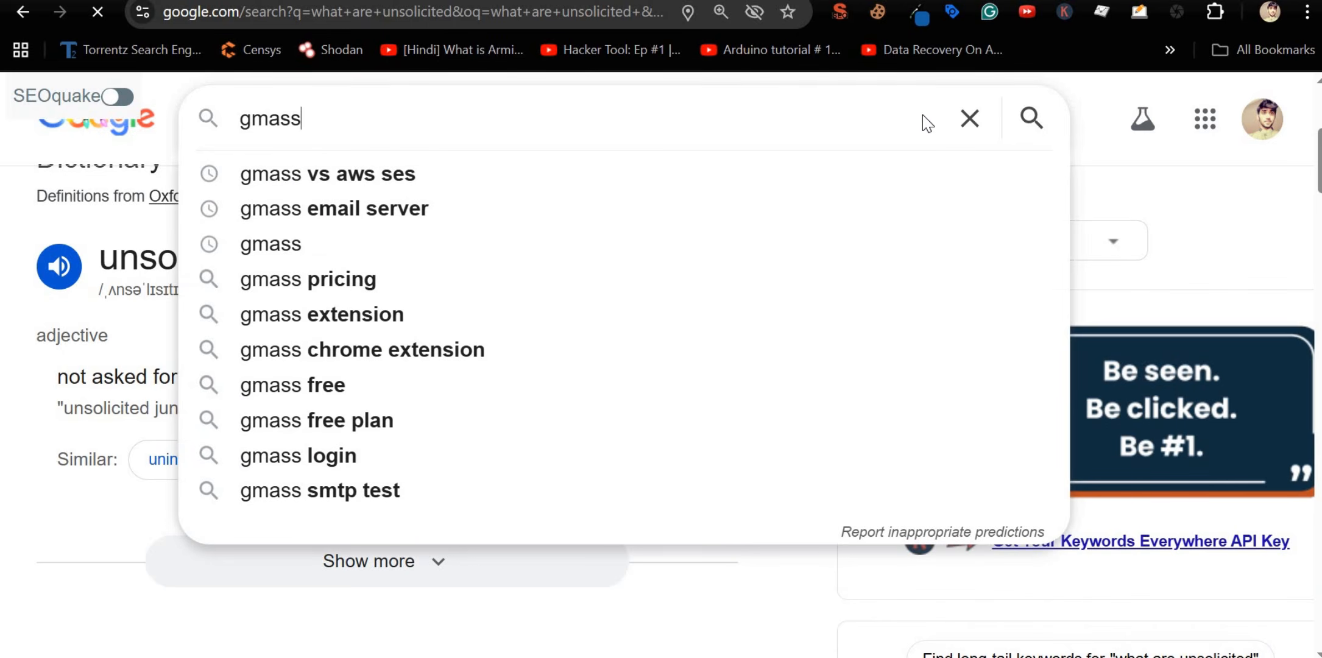
key("Return")
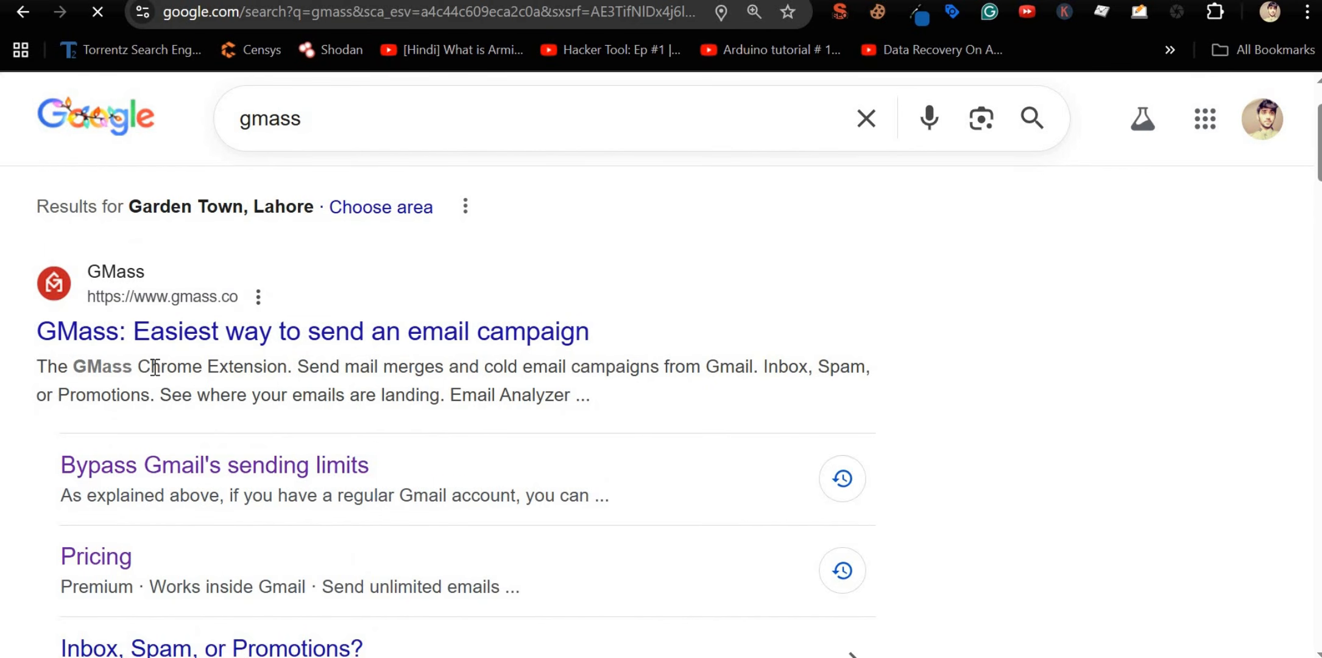
Step: Highlight 'Chrome Extension' and 'cold email campaigns from Gmail' in the GMass result snippet
left_click_drag(138, 367, 341, 438)
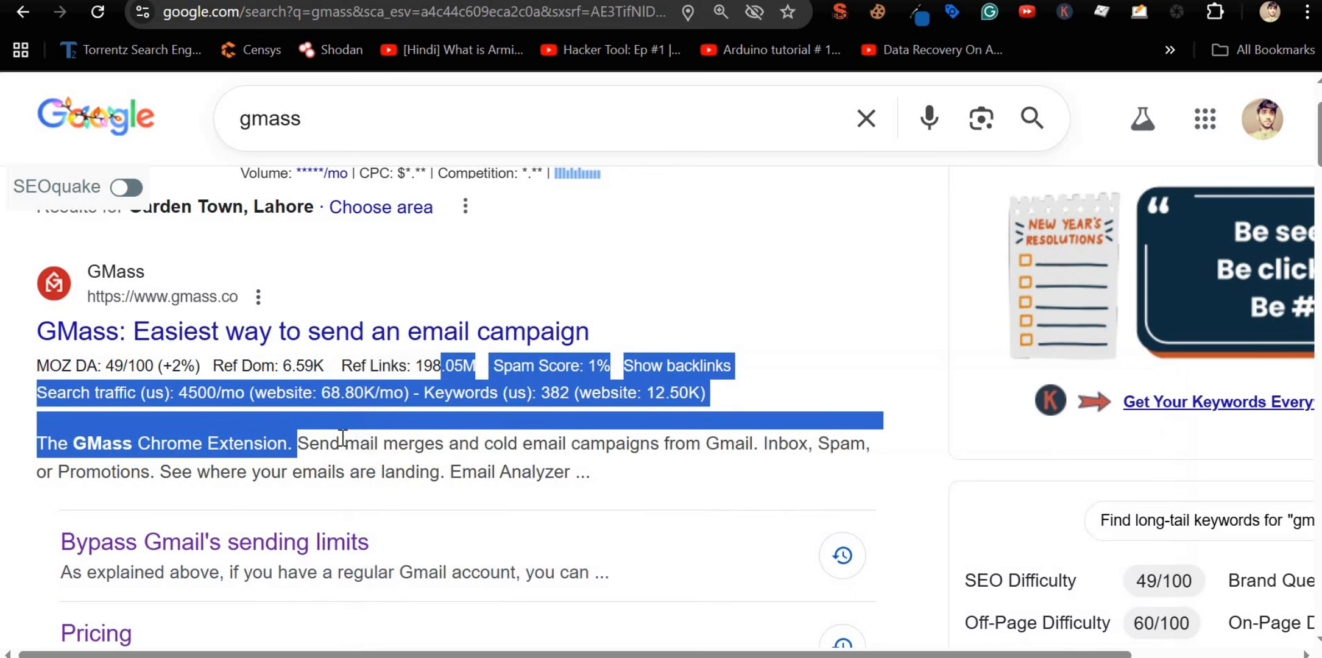
left_click(342, 439)
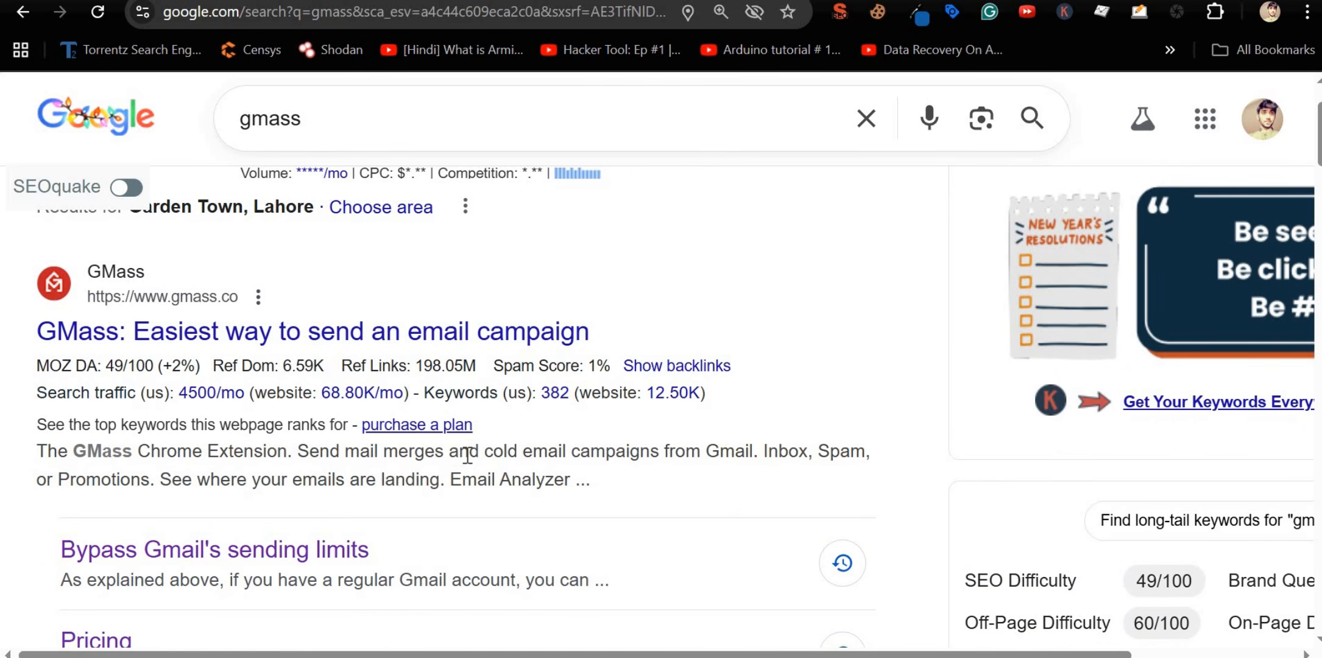
left_click_drag(467, 456, 661, 440)
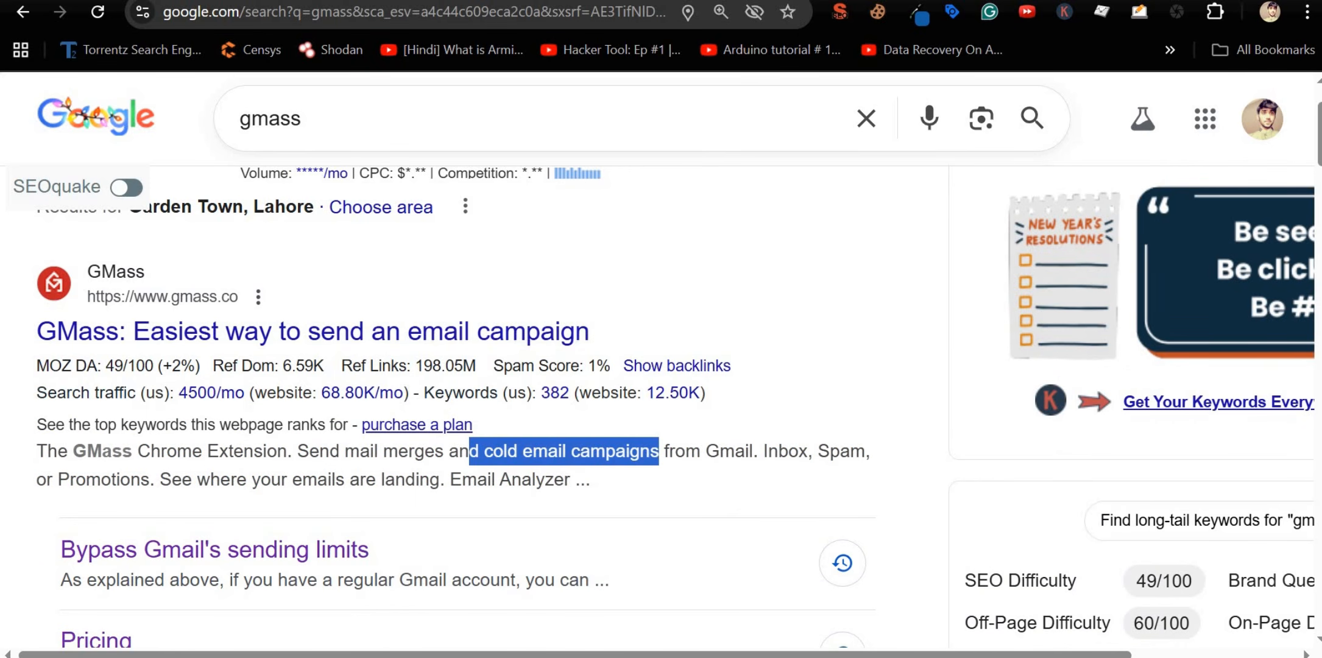
left_click(488, 456)
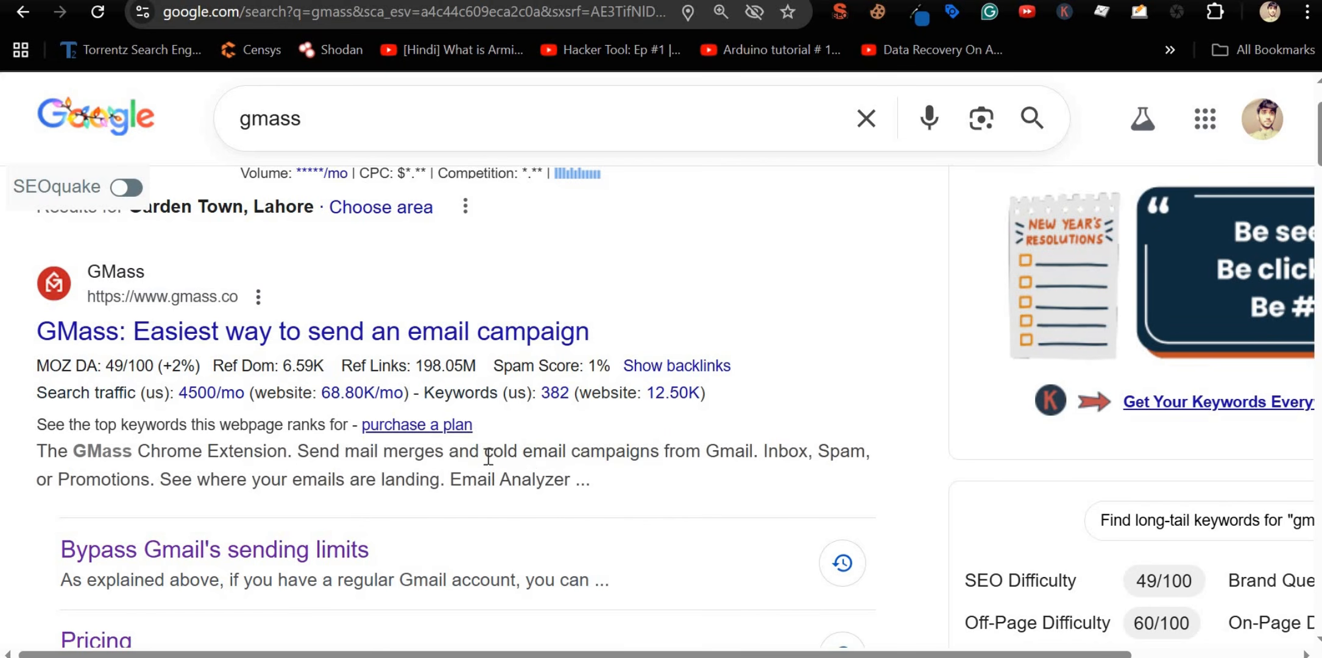
left_click_drag(485, 451, 755, 451)
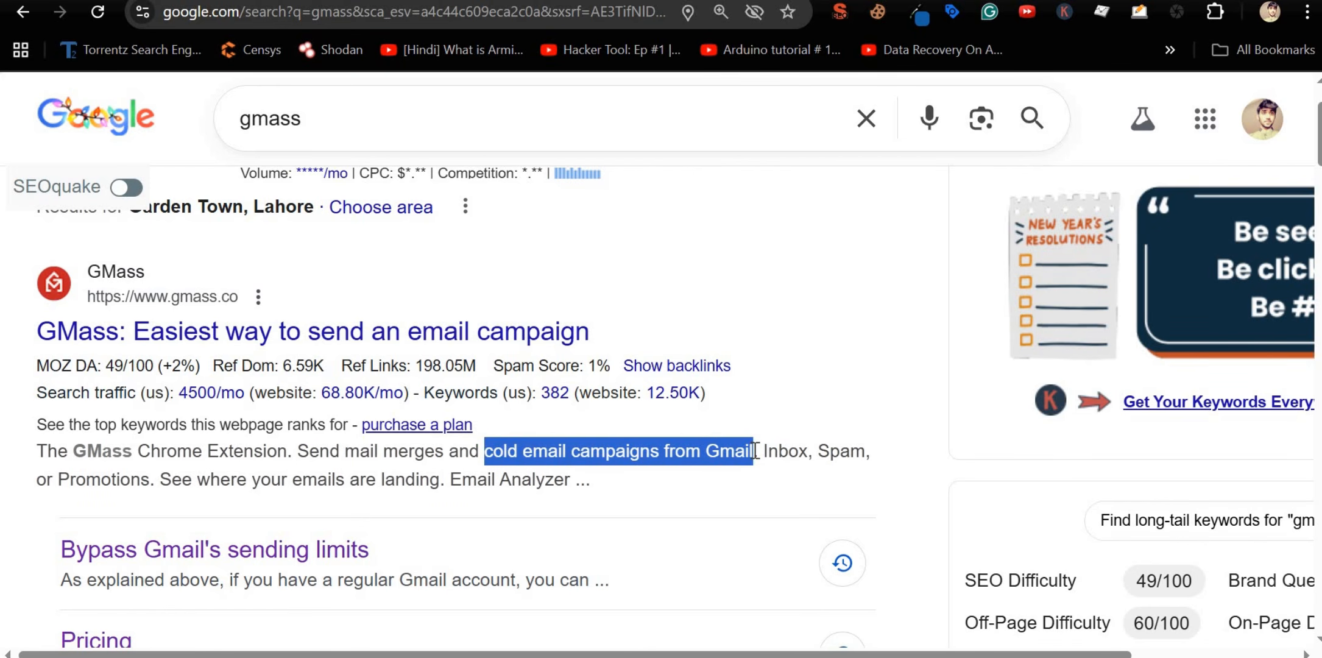
Step: Highlight the 'See where your emails are landing' sentence, then show image results for gmass
left_click(23, 11)
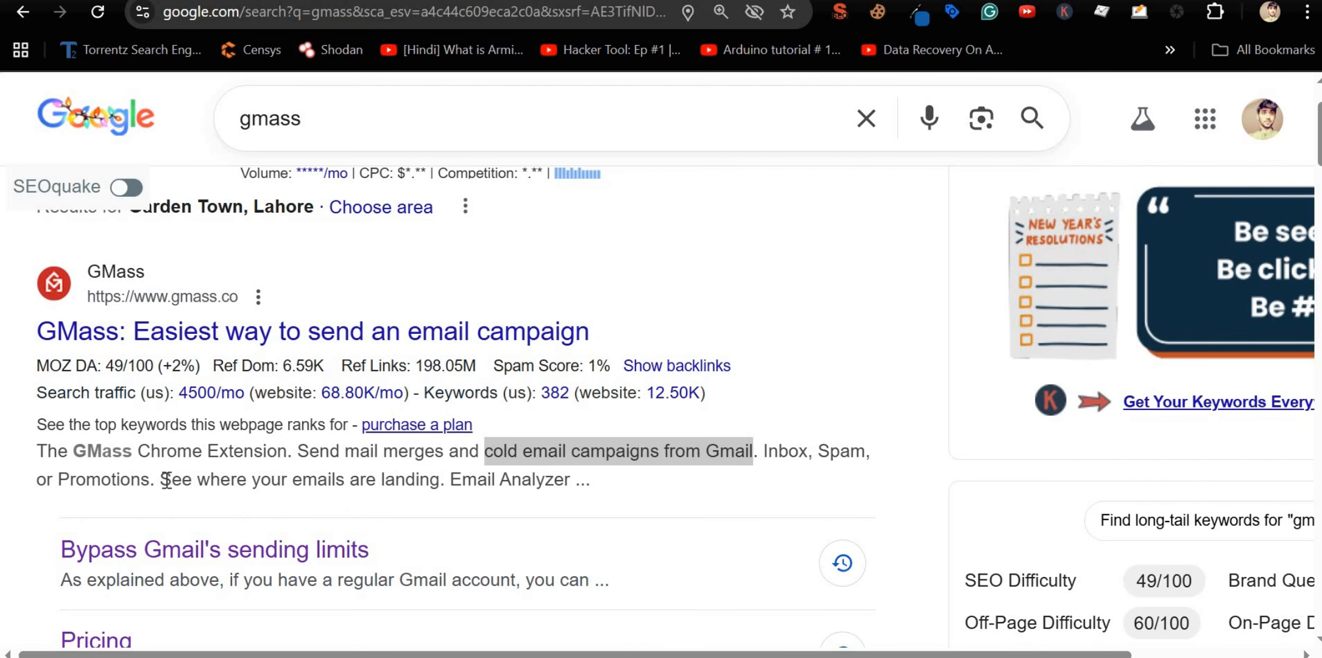
left_click_drag(160, 479, 446, 477)
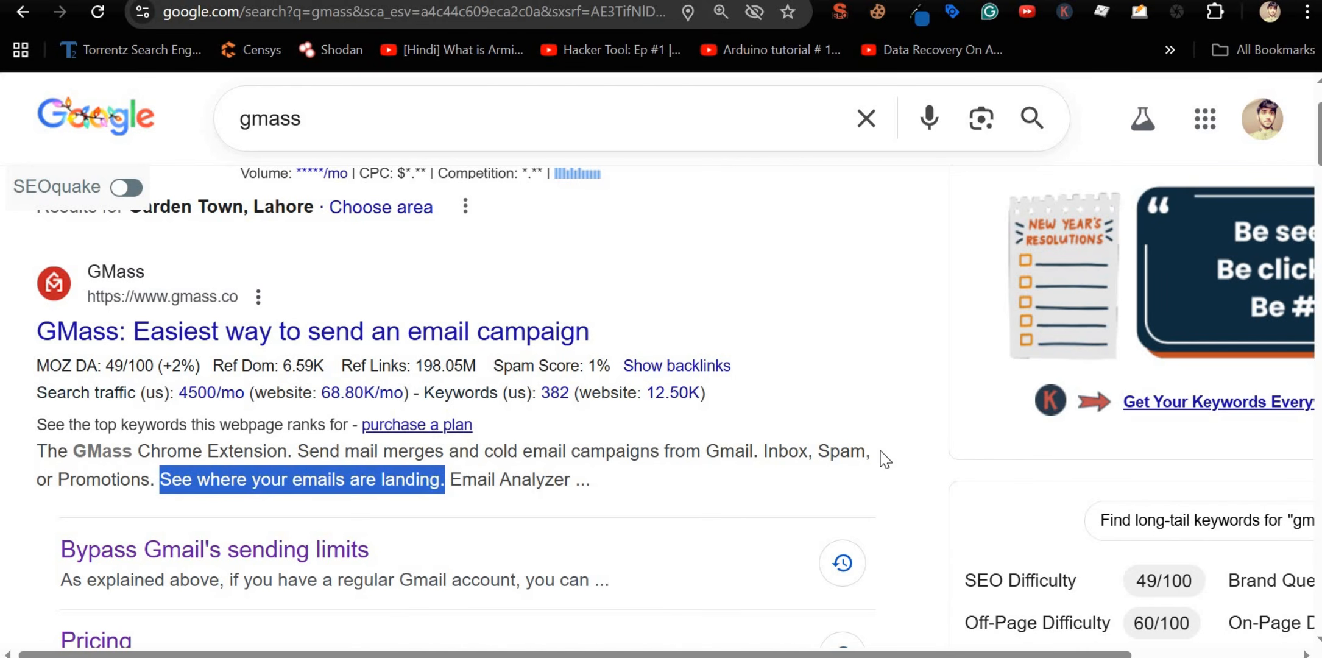
double_click(133, 479)
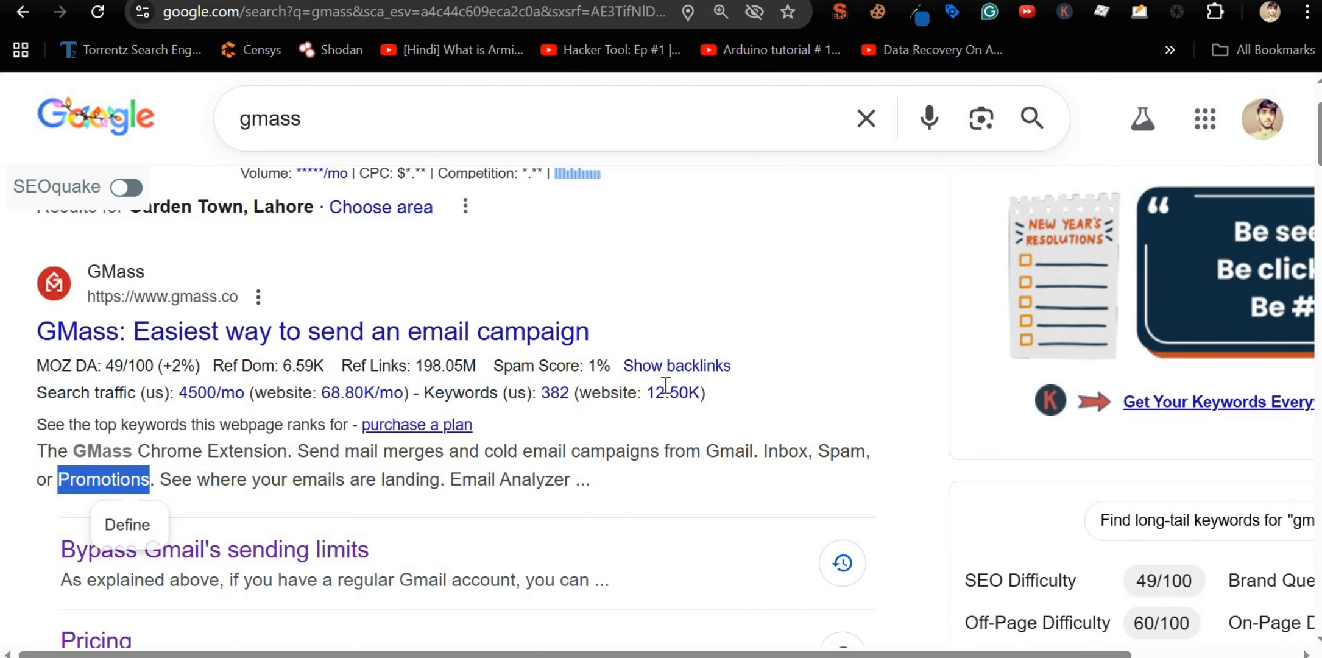
scroll(249, 253, "up", 3)
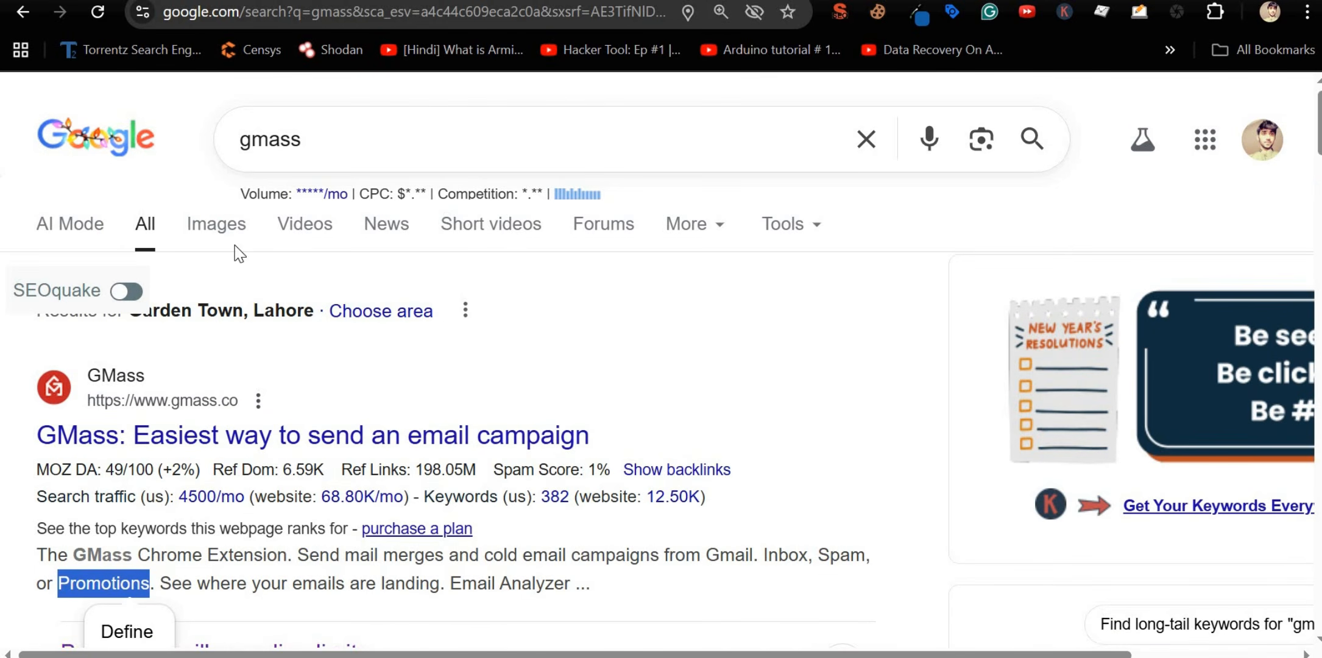
left_click(218, 220)
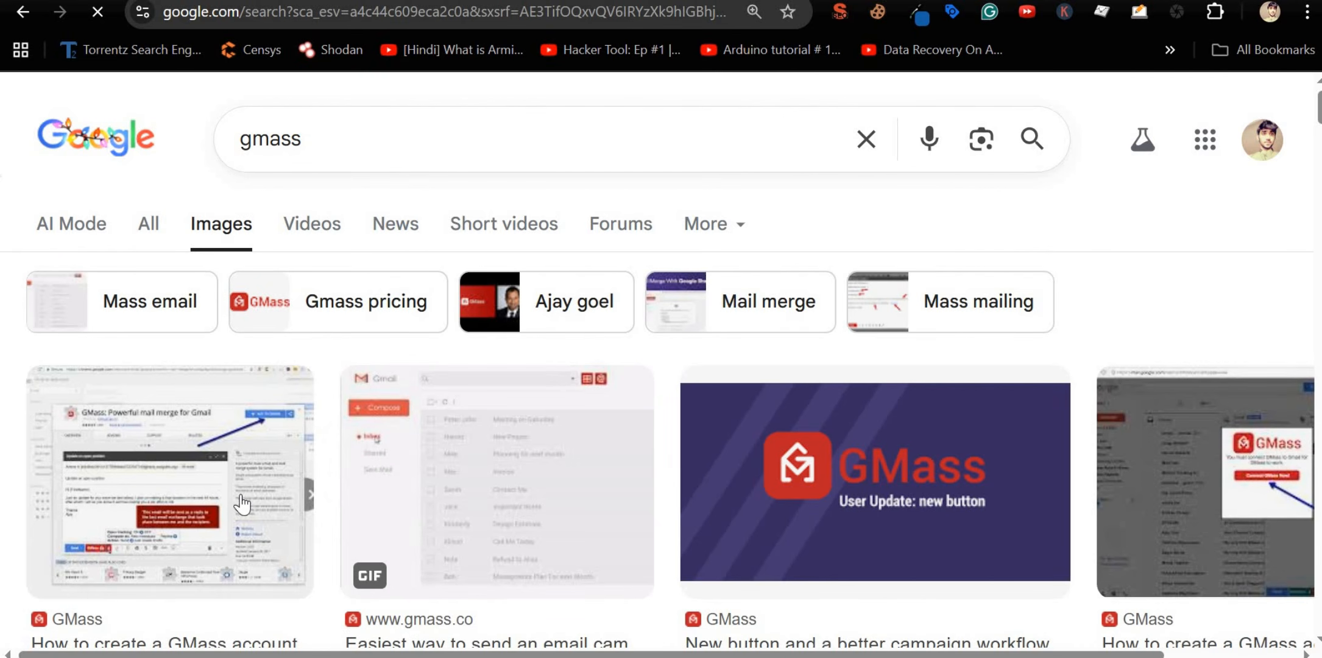
Step: Open gmass.co from the first image result and go to its Break Gmail's Limits feature page
left_click(239, 505)
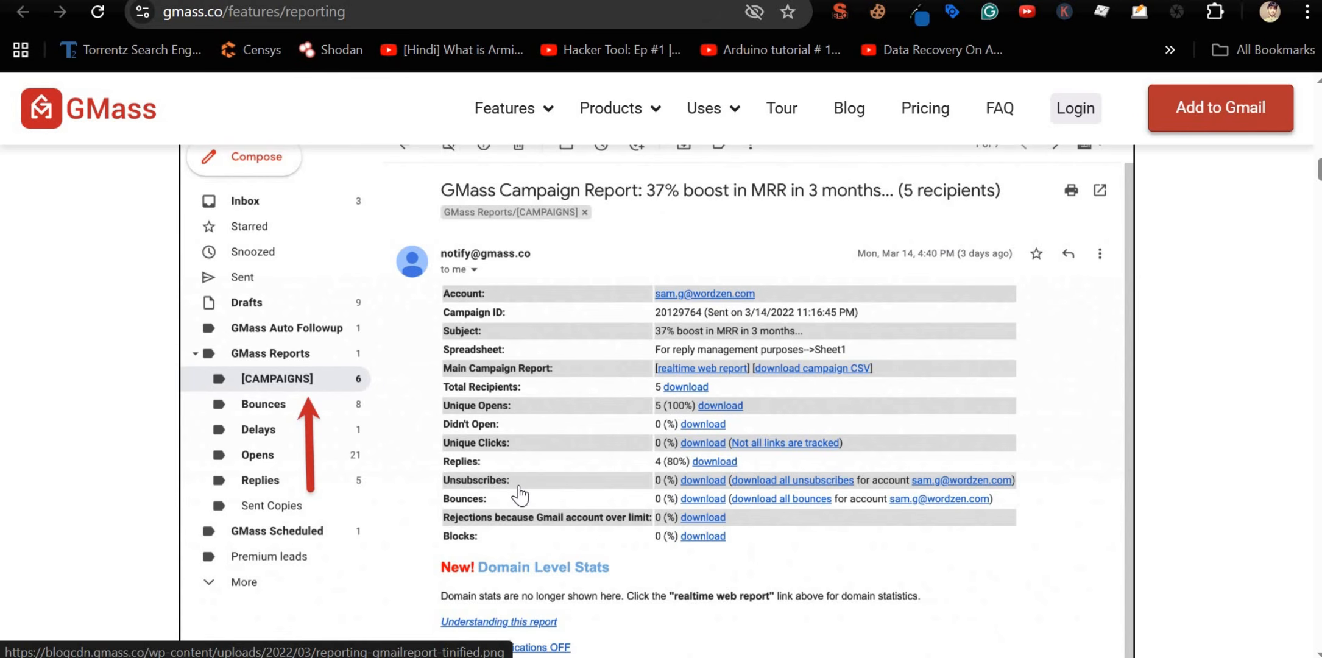
scroll(536, 426, "down", 3)
scroll(570, 426, "up", 3)
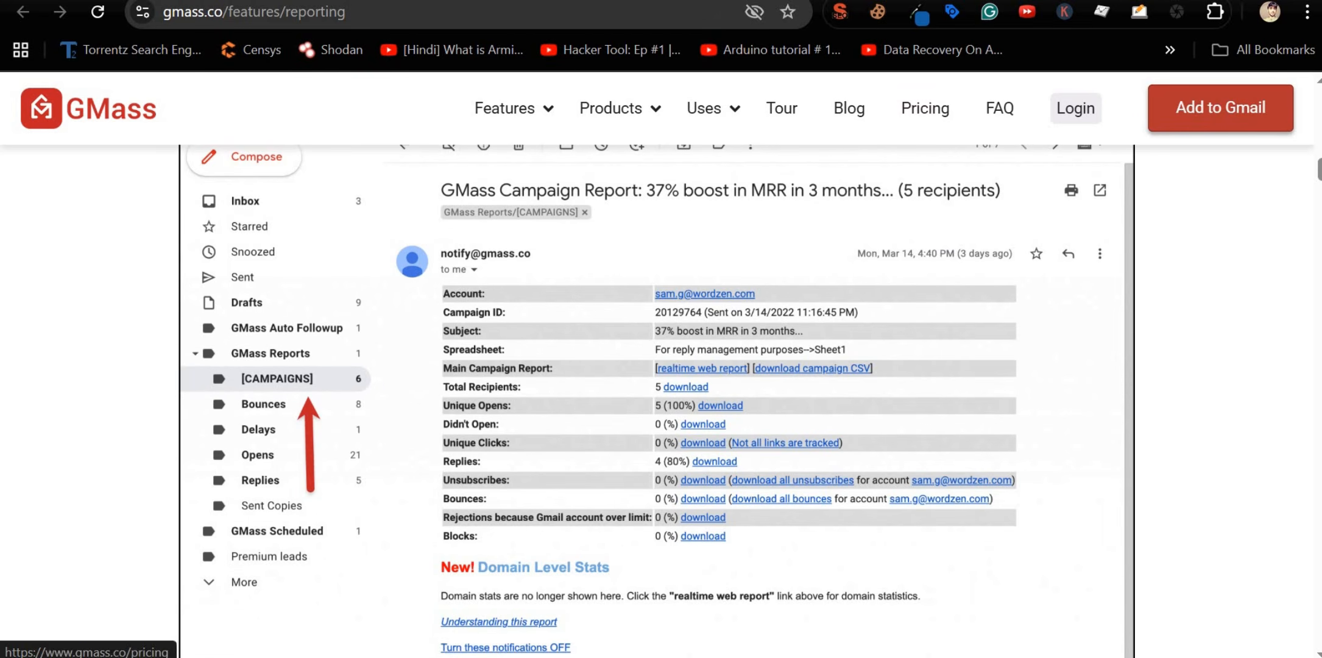
mouse_move(547, 129)
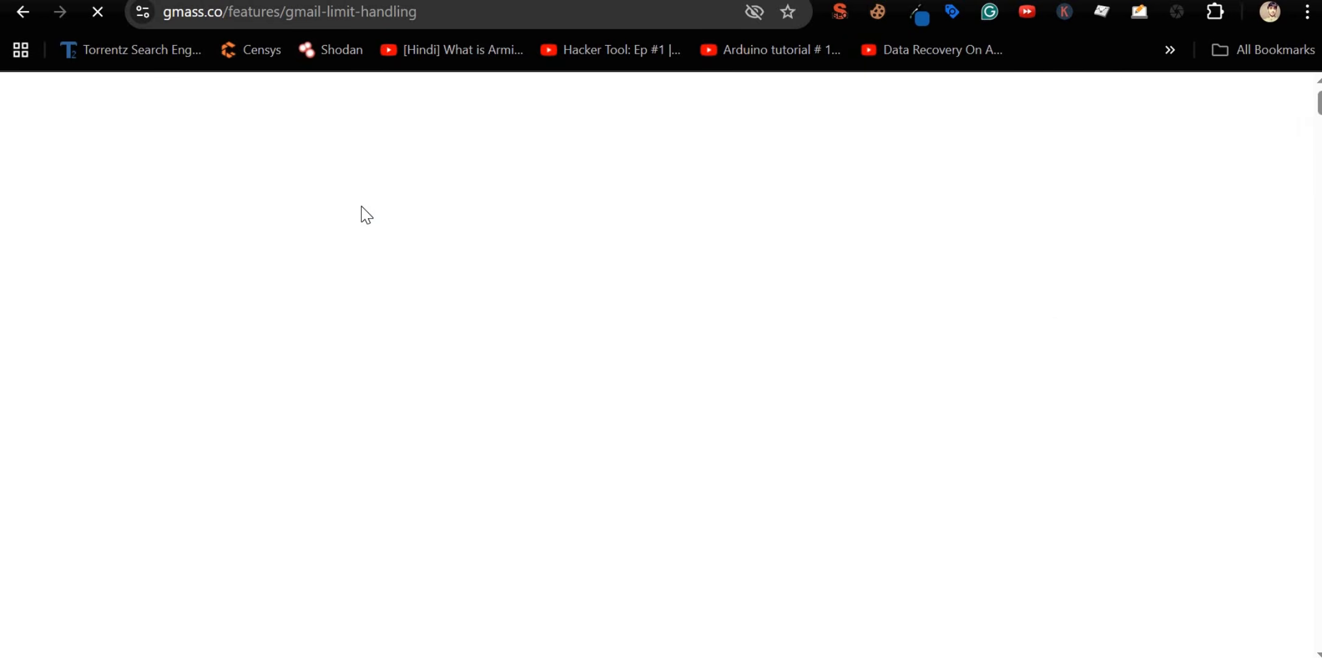
Step: Read the limit-handling page, highlighting the '10,000 or more emails' heading, through the SMTP rerouting sections
scroll(553, 382, "down", 5)
scroll(554, 382, "down", 10)
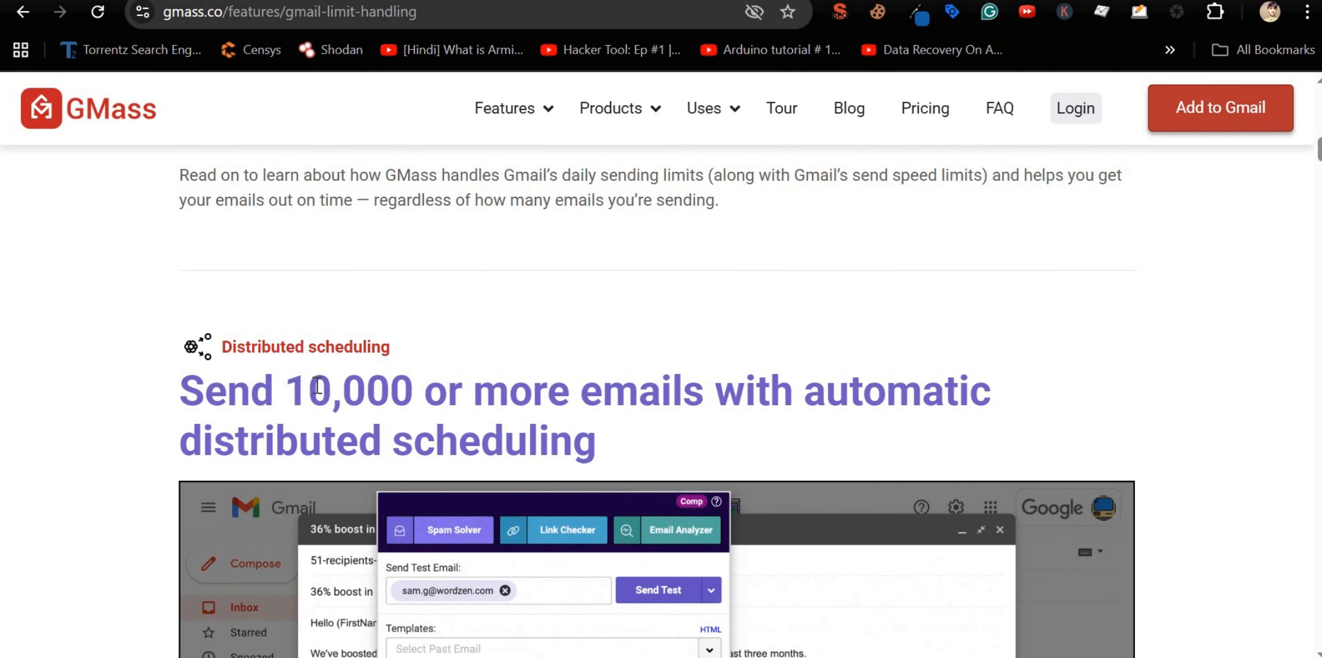
left_click_drag(310, 402, 720, 394)
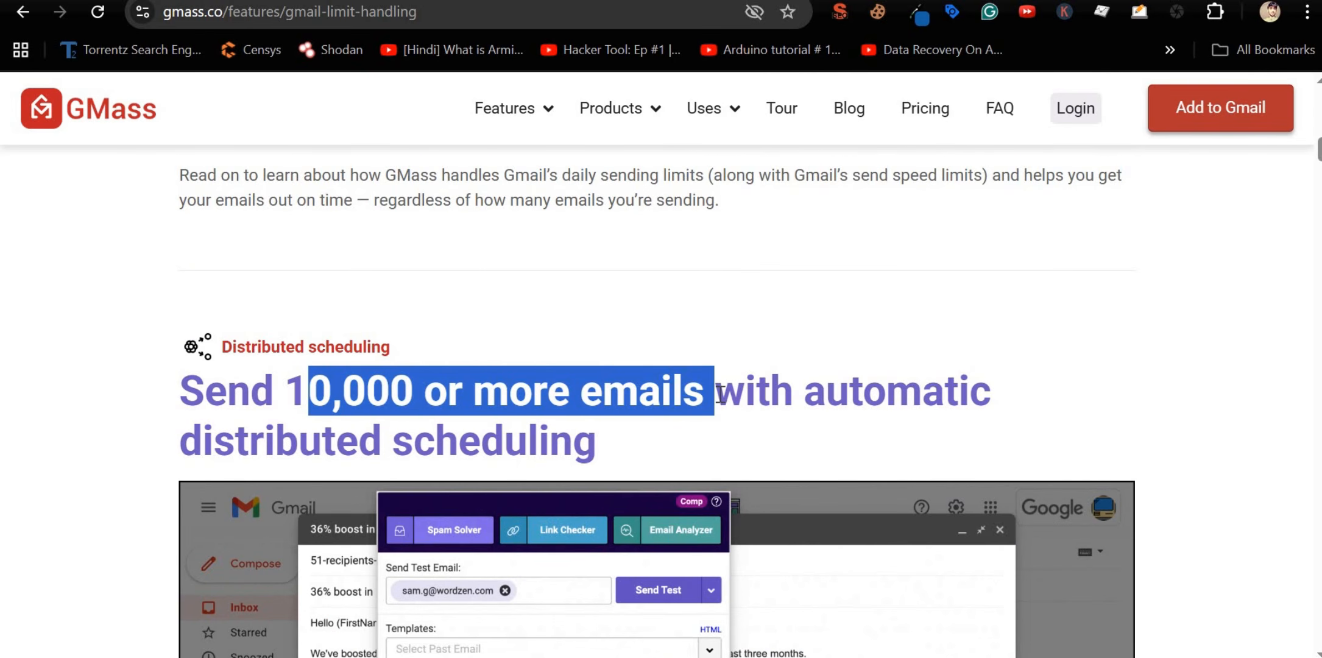
scroll(720, 394, "down", 3)
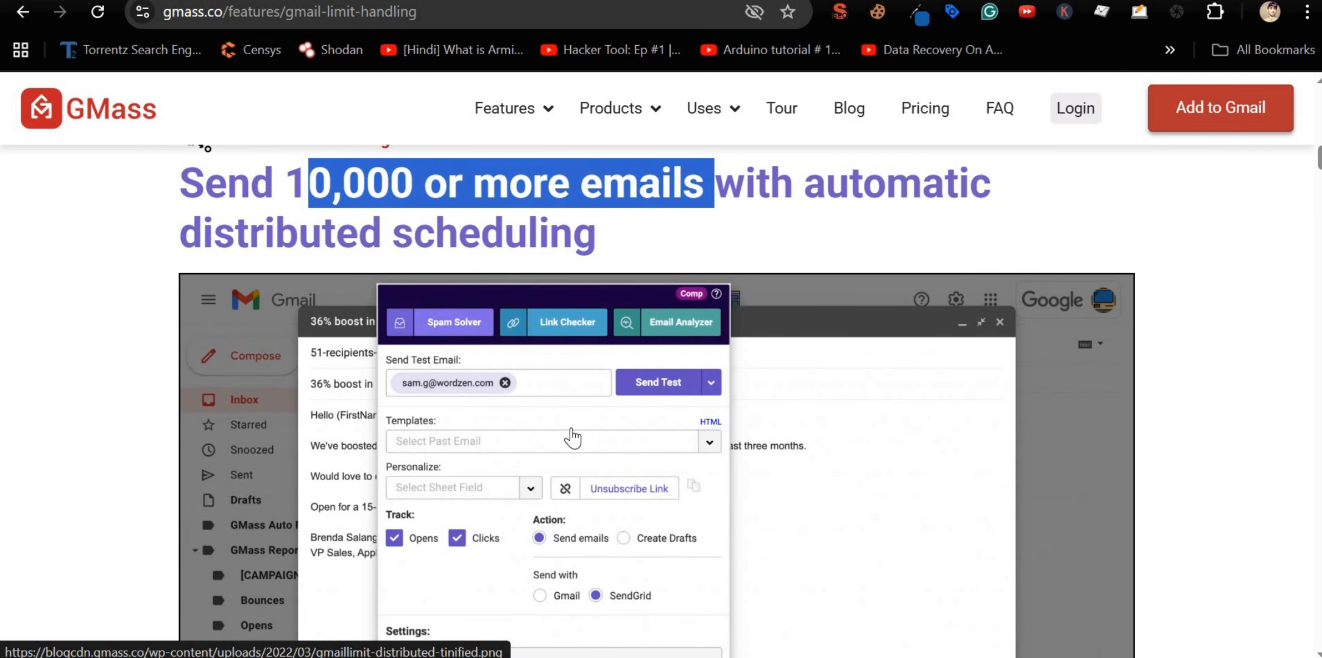
scroll(572, 437, "down", 5)
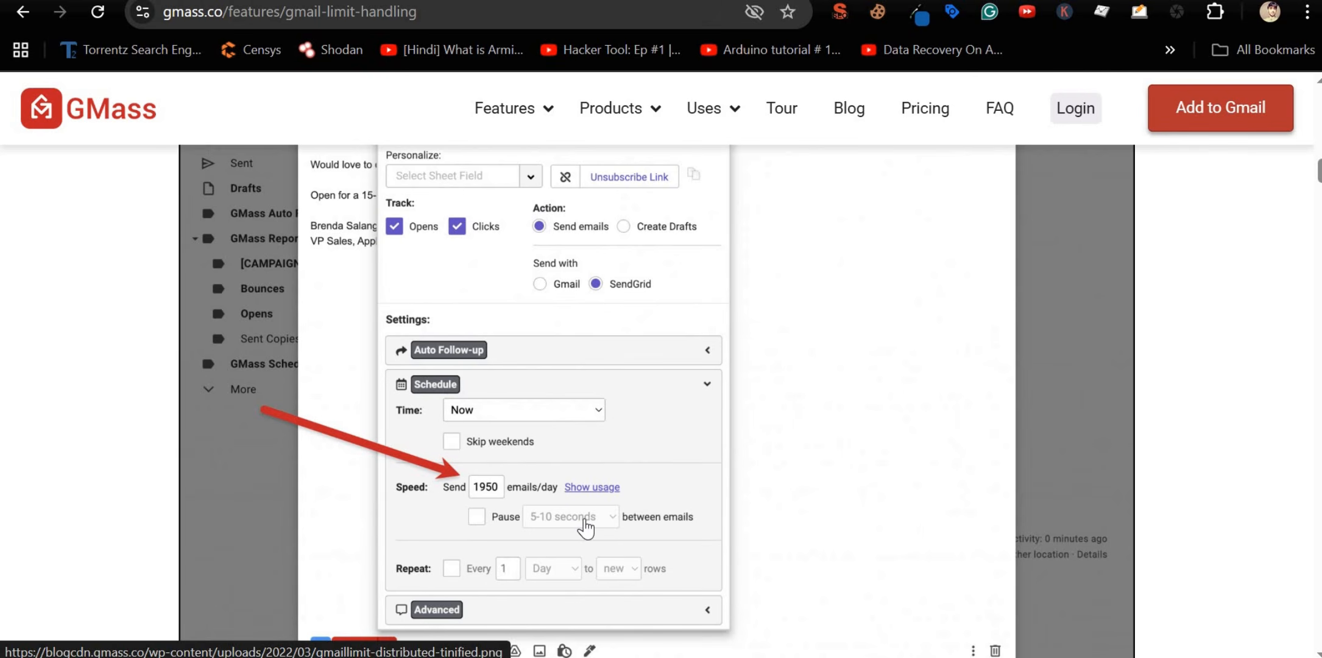
scroll(573, 521, "down", 10)
scroll(581, 517, "down", 10)
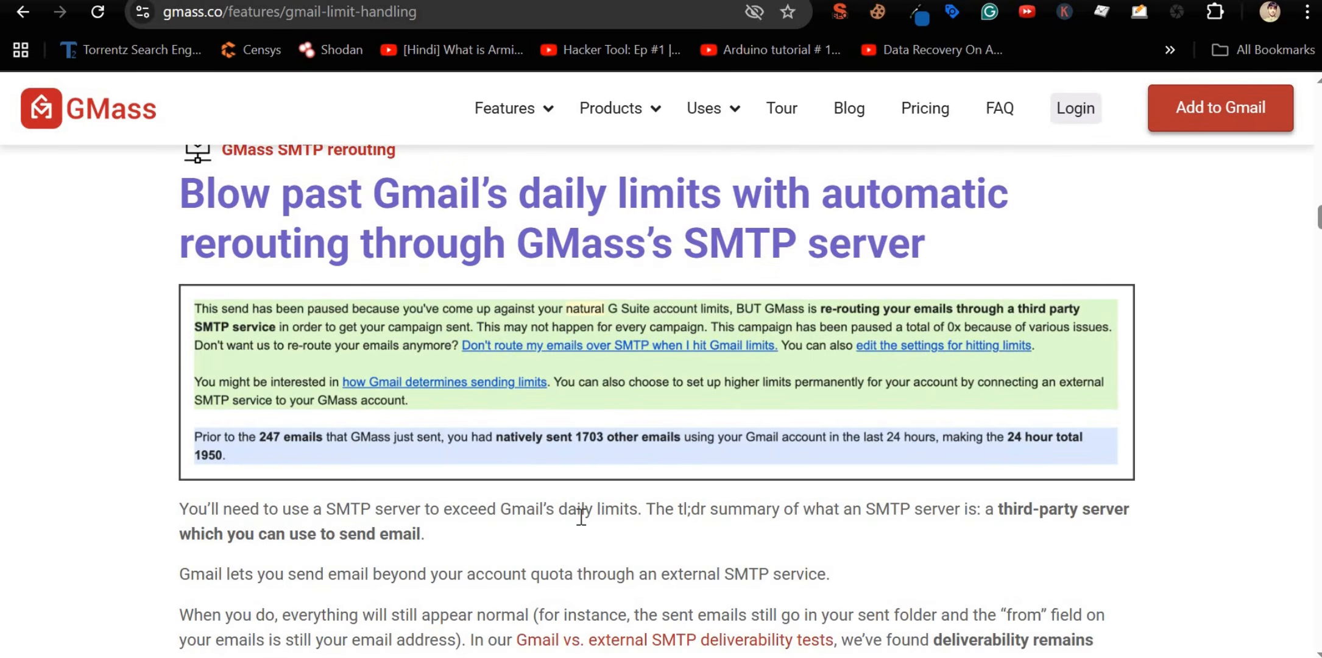
scroll(580, 517, "up", 8)
scroll(581, 517, "down", 2)
scroll(580, 516, "down", 10)
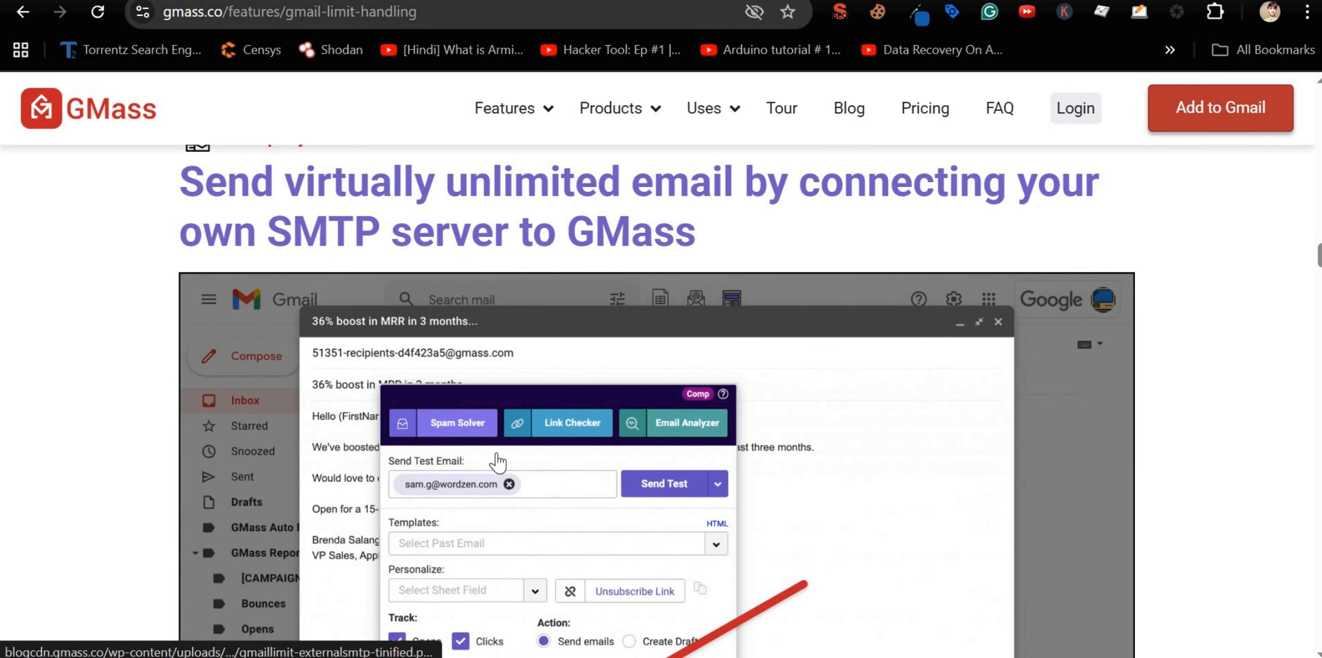
scroll(481, 376, "up", 8)
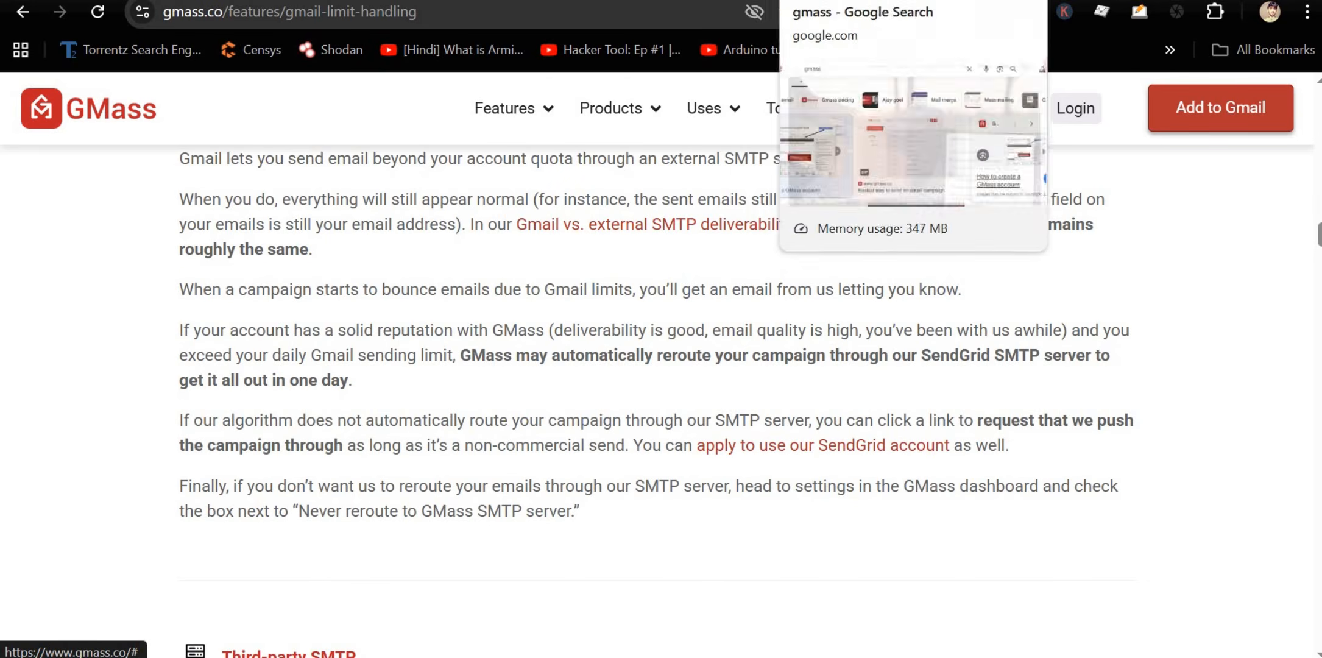
Step: Back on the gmass search tab, replace the query with an e-mail address and select it
left_click(853, 2)
key("ctrl+a")
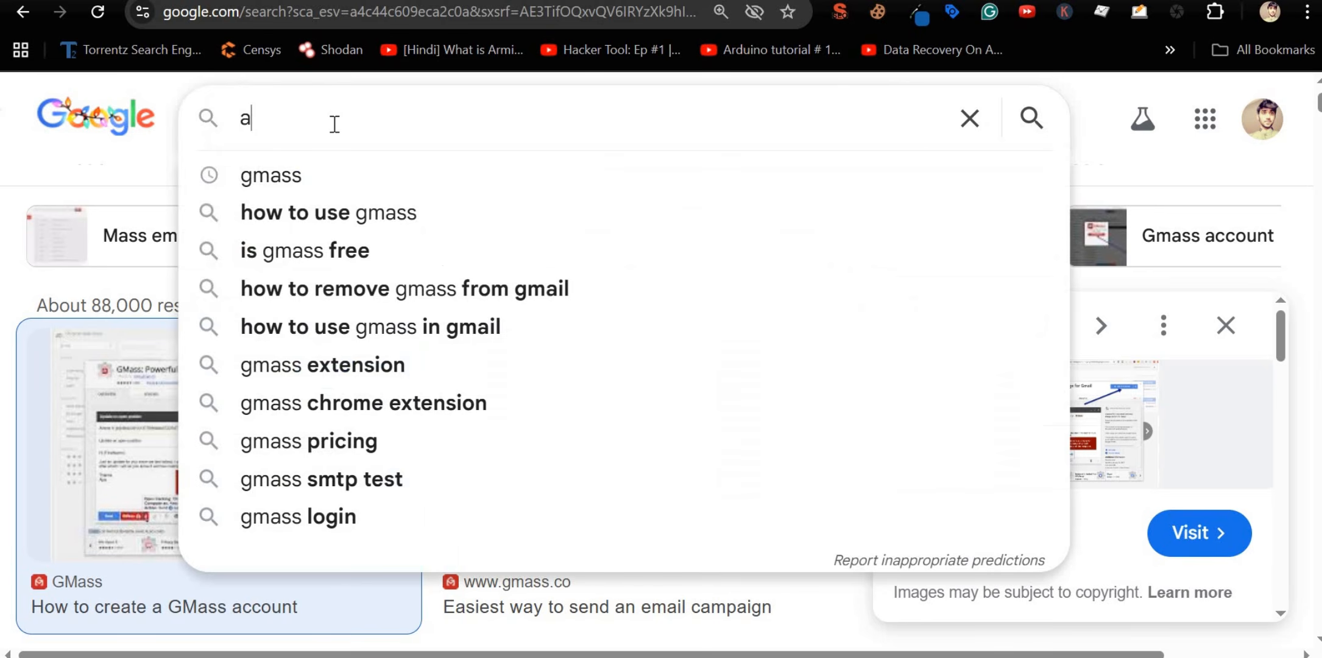
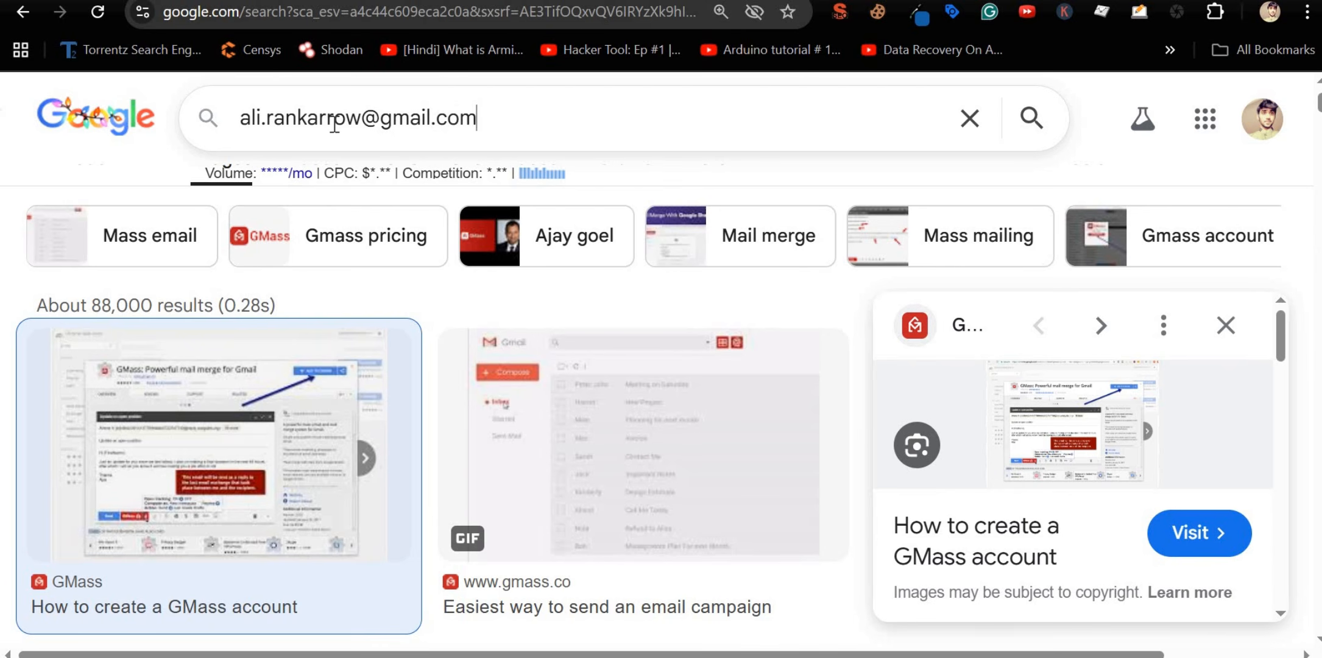
key("shift+Left")
key("shift+Left")
key("shift+Left")
key("shift+Left")
key("shift+Left")
key("shift+Left")
key("shift+Left")
key("shift+Left")
key("shift+Left")
key("shift+Left")
key("shift+Left")
key("shift+Left")
key("shift+Left")
key("shift+Left")
key("shift+Left")
key("shift+Left")
key("shift+Left")
key("shift+Left")
key("shift+Left")
key("shift+Left")
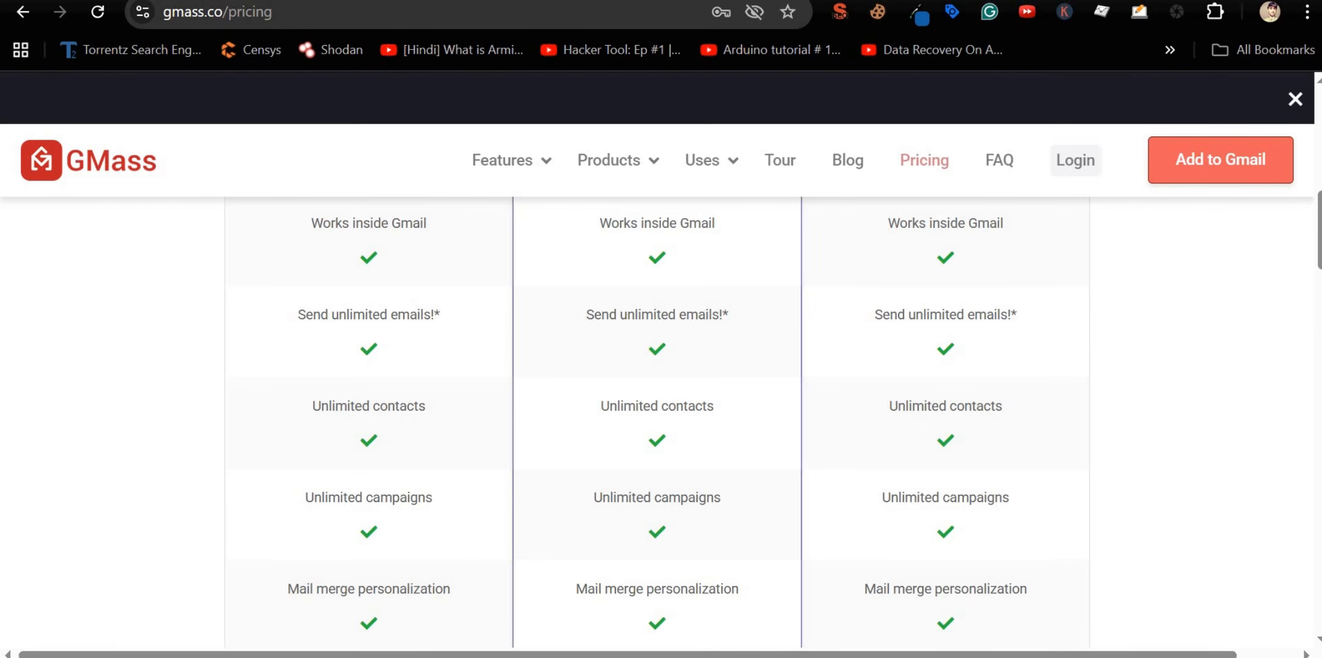
Step: Scroll the GMass pricing comparison down to the shared plan feature rows
scroll(432, 478, "up", 10)
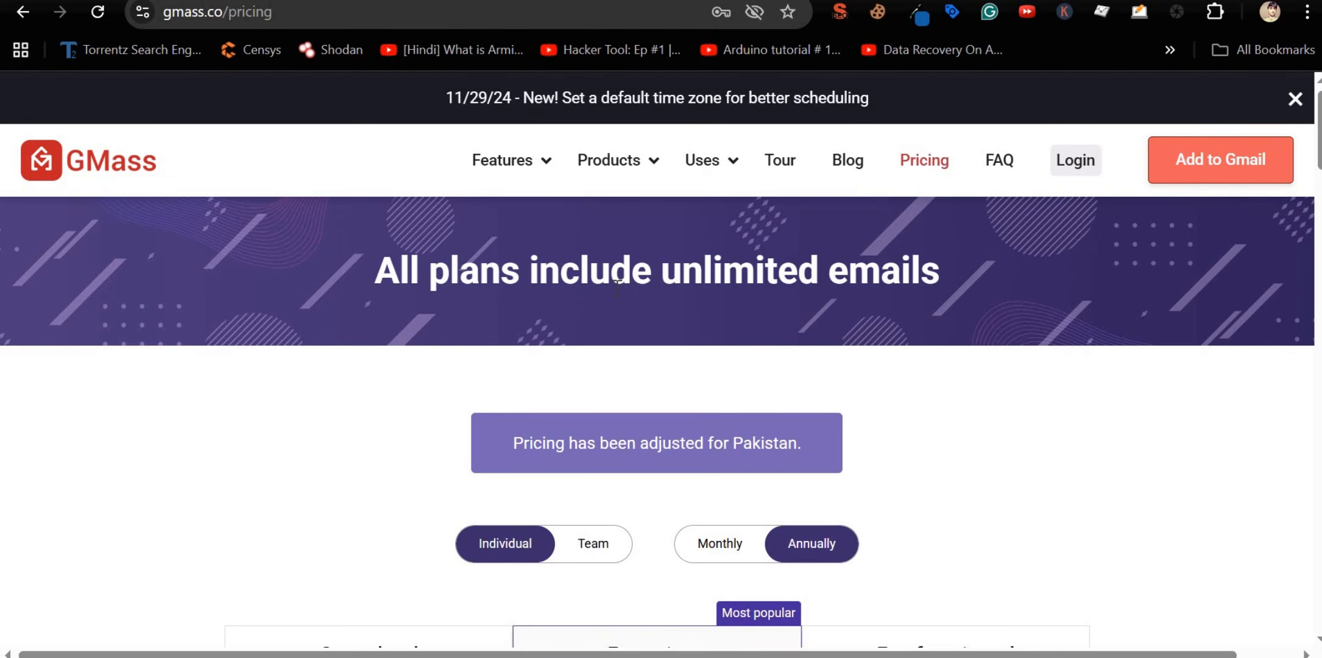
scroll(612, 243, "down", 7)
scroll(553, 275, "up", 5)
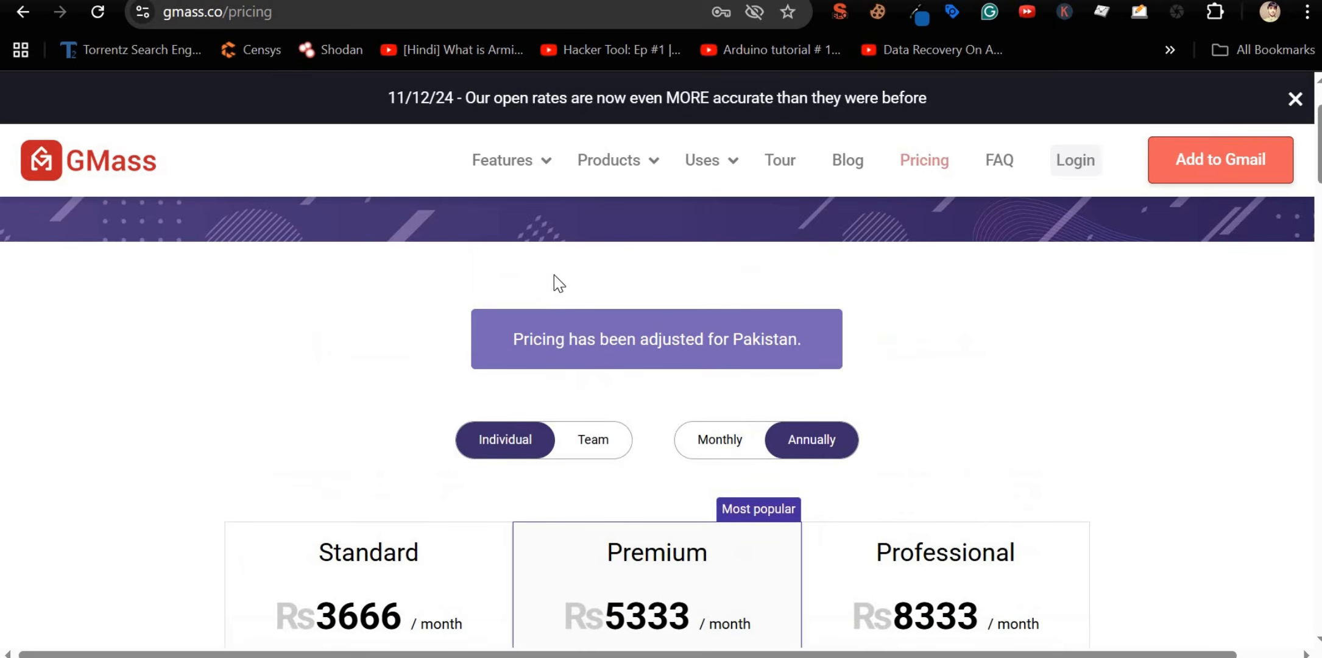
scroll(554, 277, "up", 2)
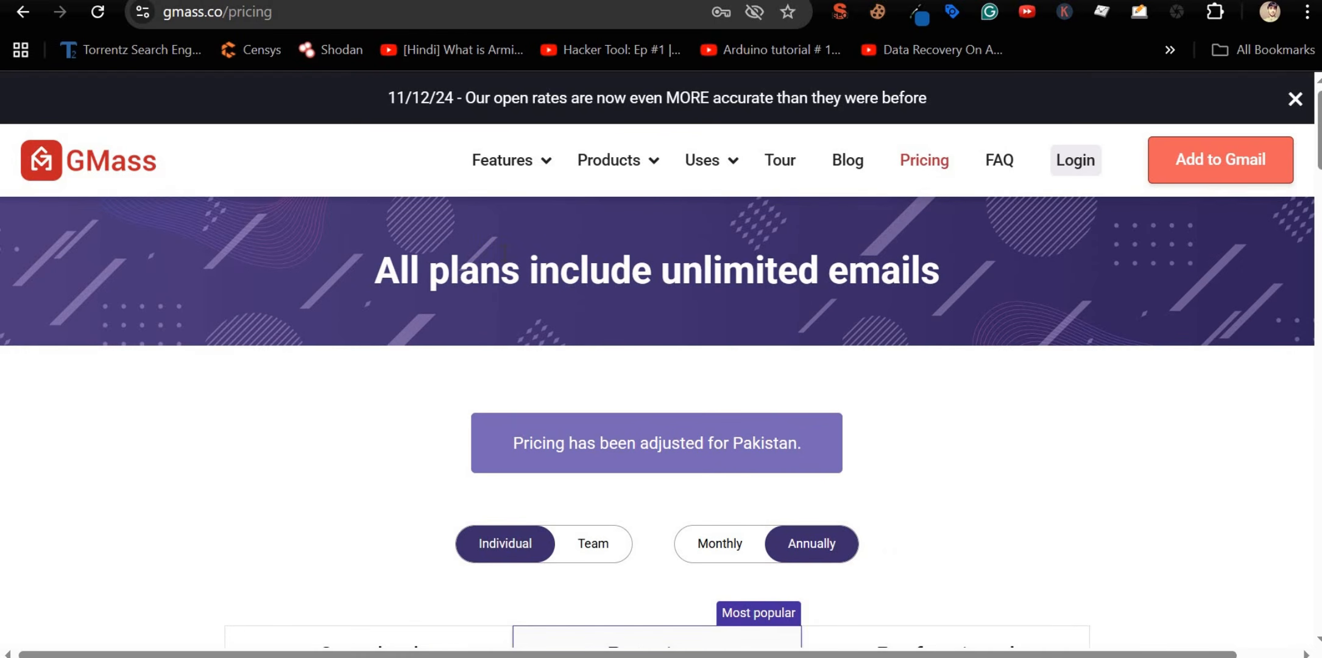
scroll(503, 252, "down", 7)
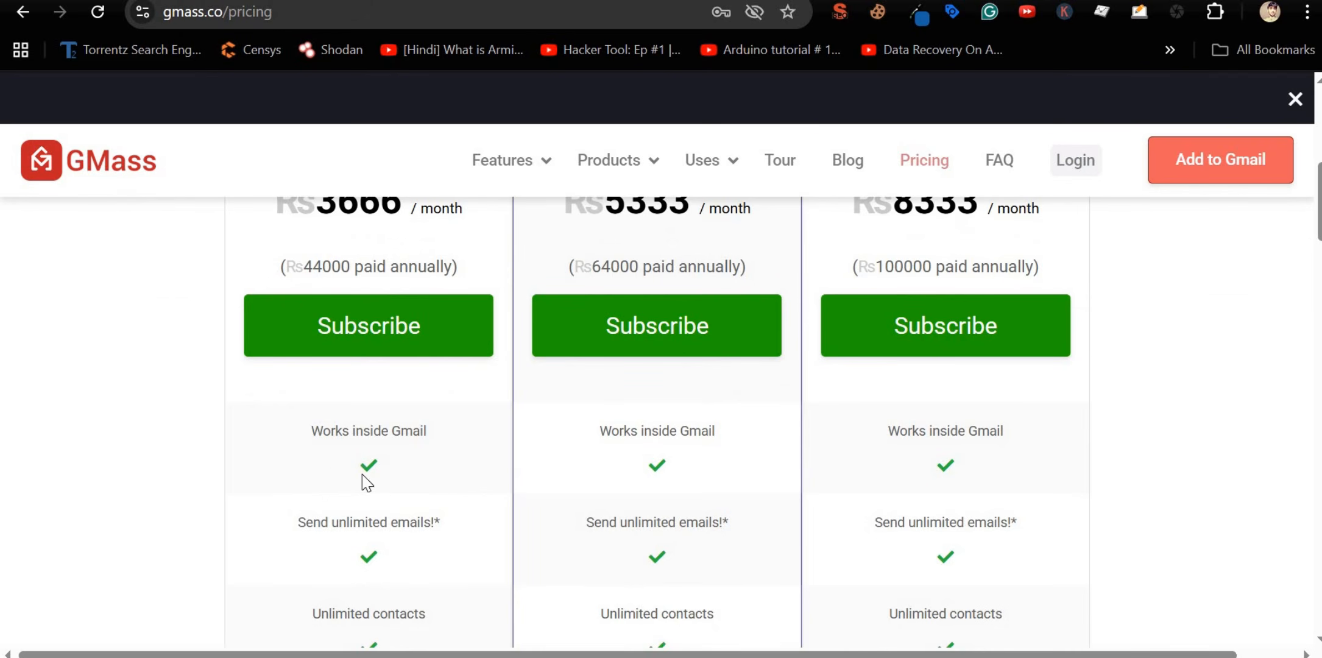
scroll(375, 319, "down", 2)
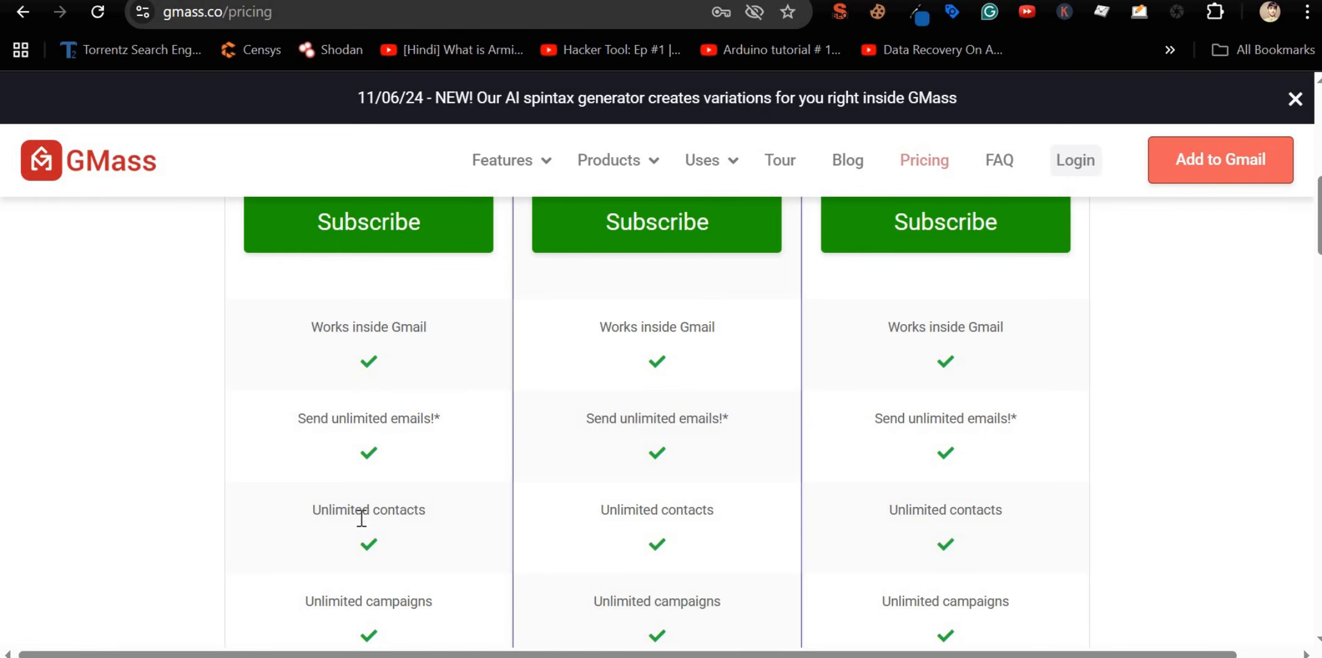
scroll(361, 518, "down", 2)
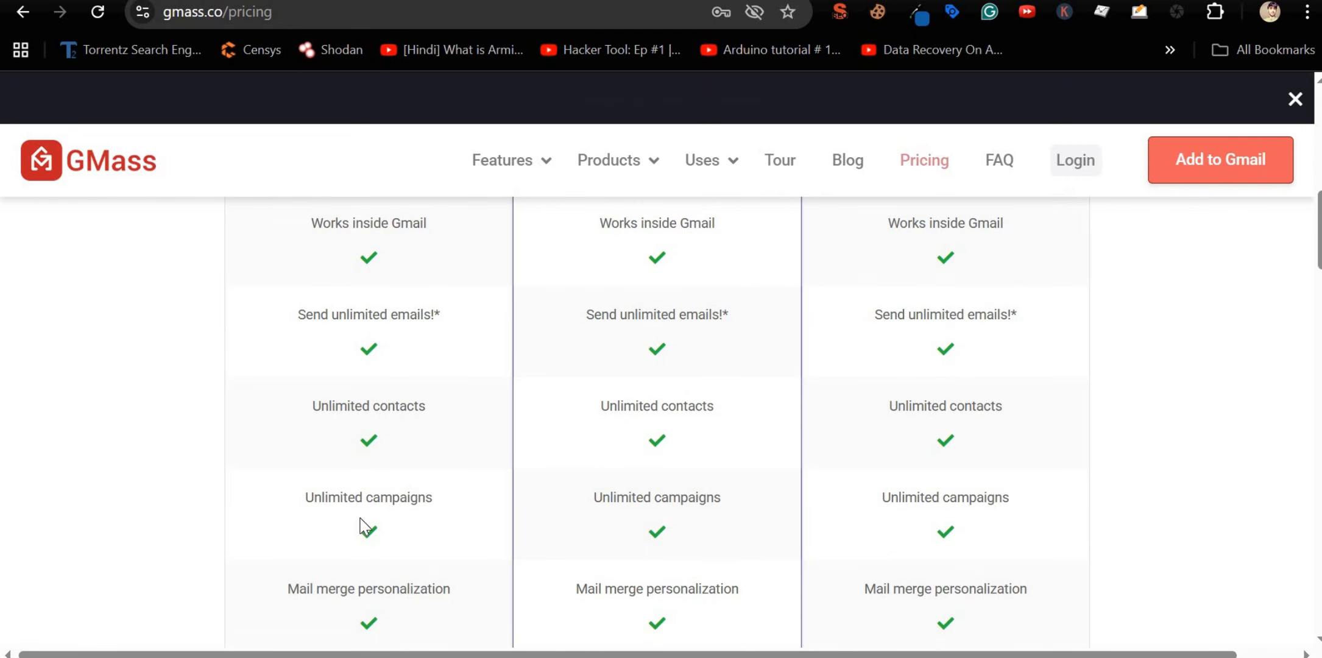
scroll(373, 444, "down", 2)
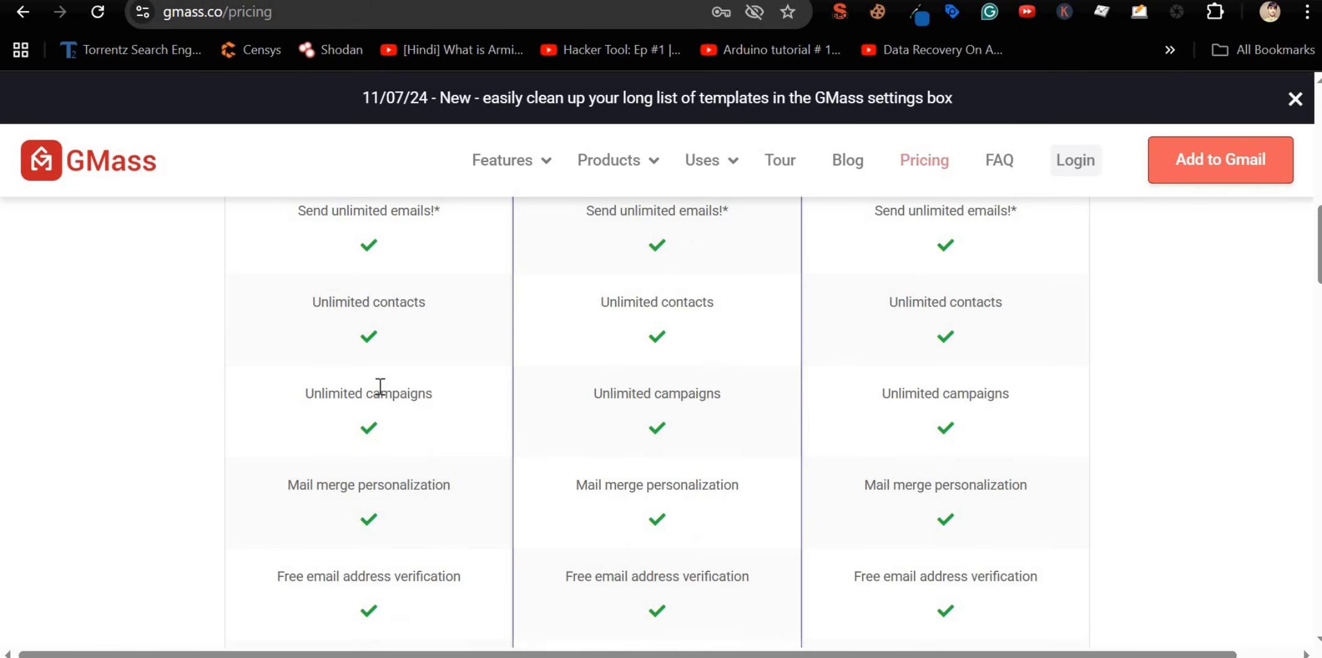
Step: Select the Unlimited campaigns and Mail merge personalization lines and look up 'personalization'
triple_click(380, 393)
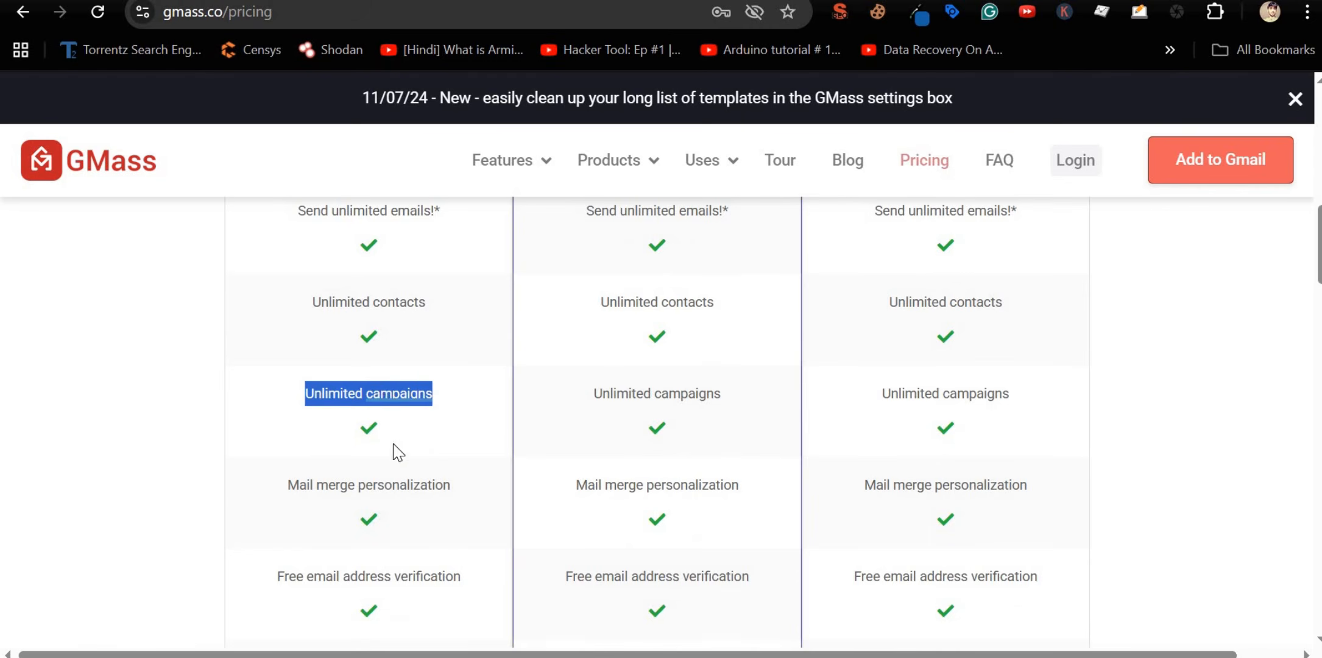
triple_click(386, 486)
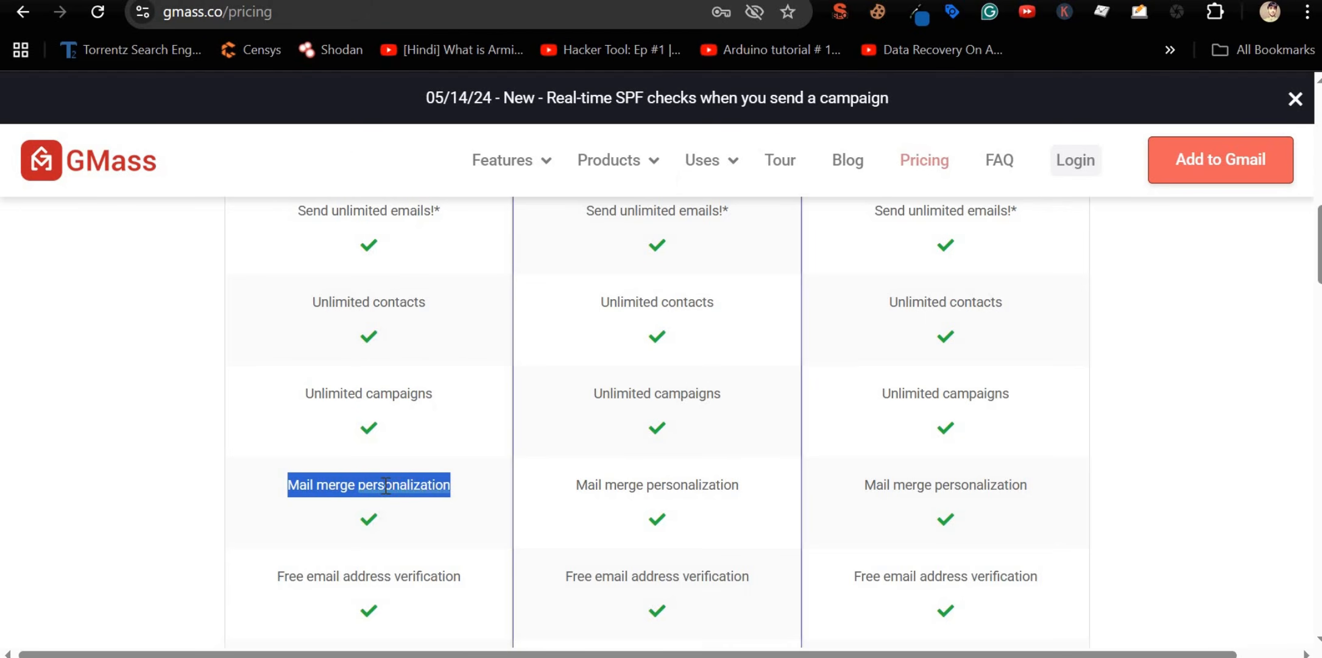
mouse_move(367, 473)
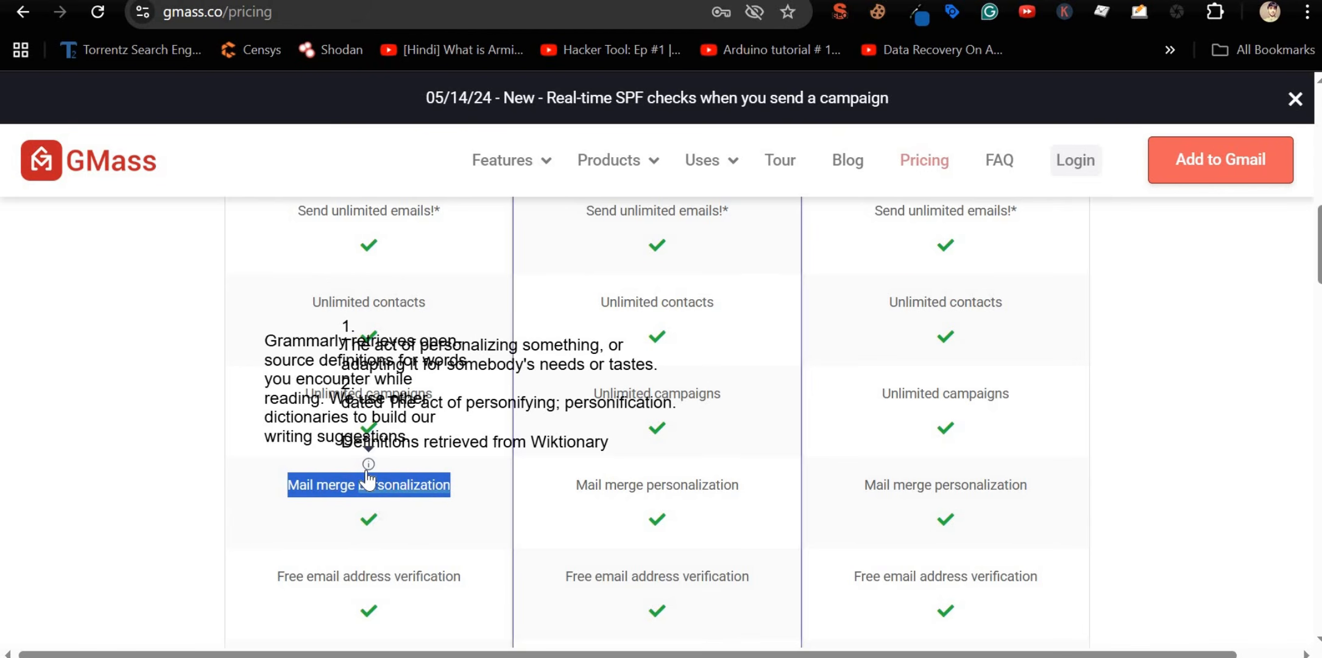
left_click(215, 493)
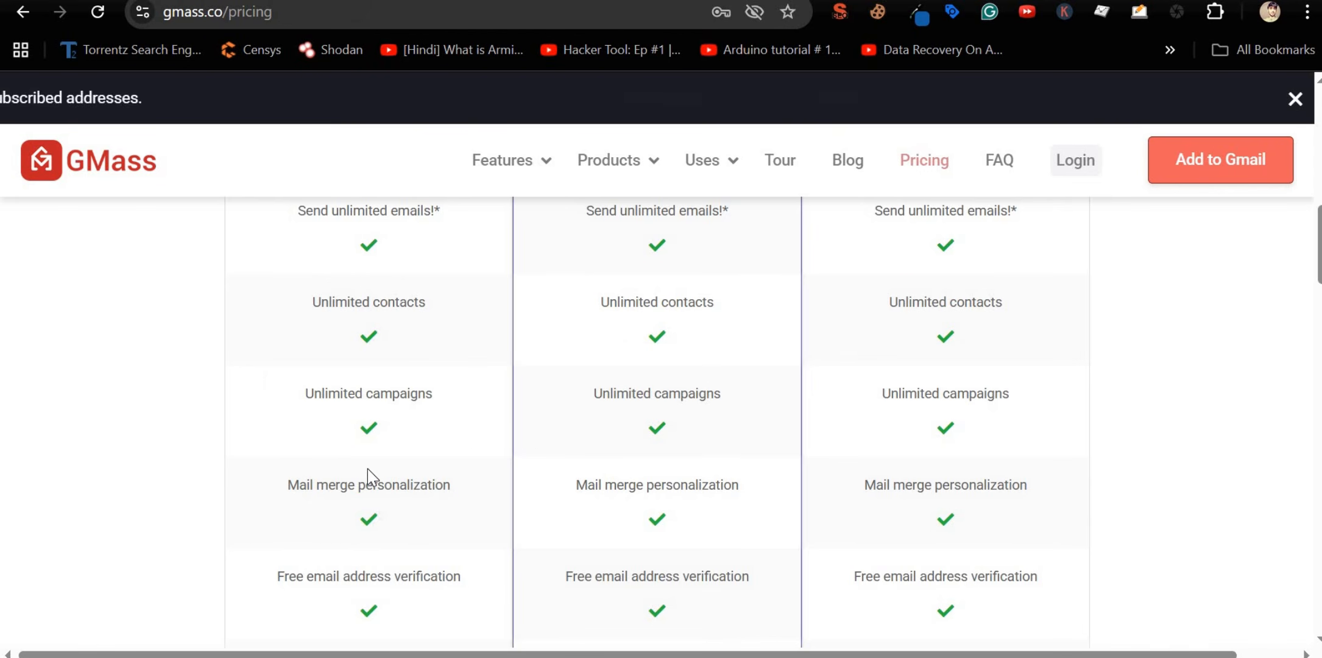
double_click(368, 486)
mouse_move(370, 468)
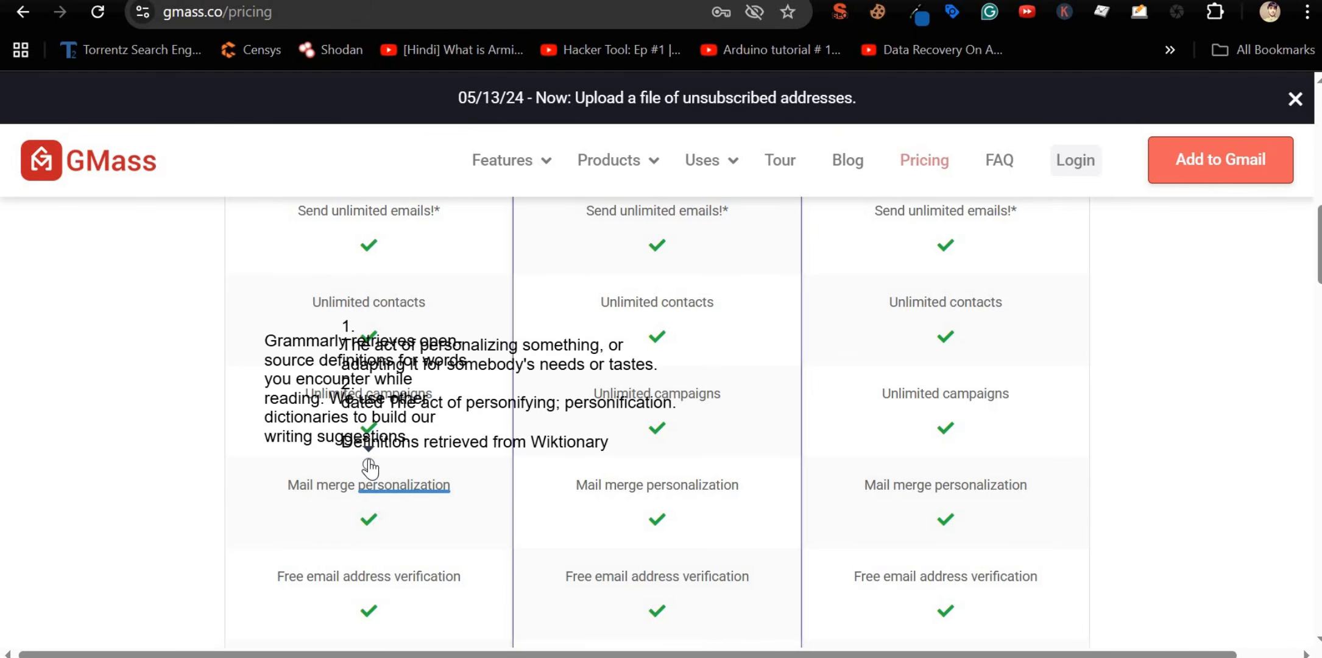
left_click(246, 493)
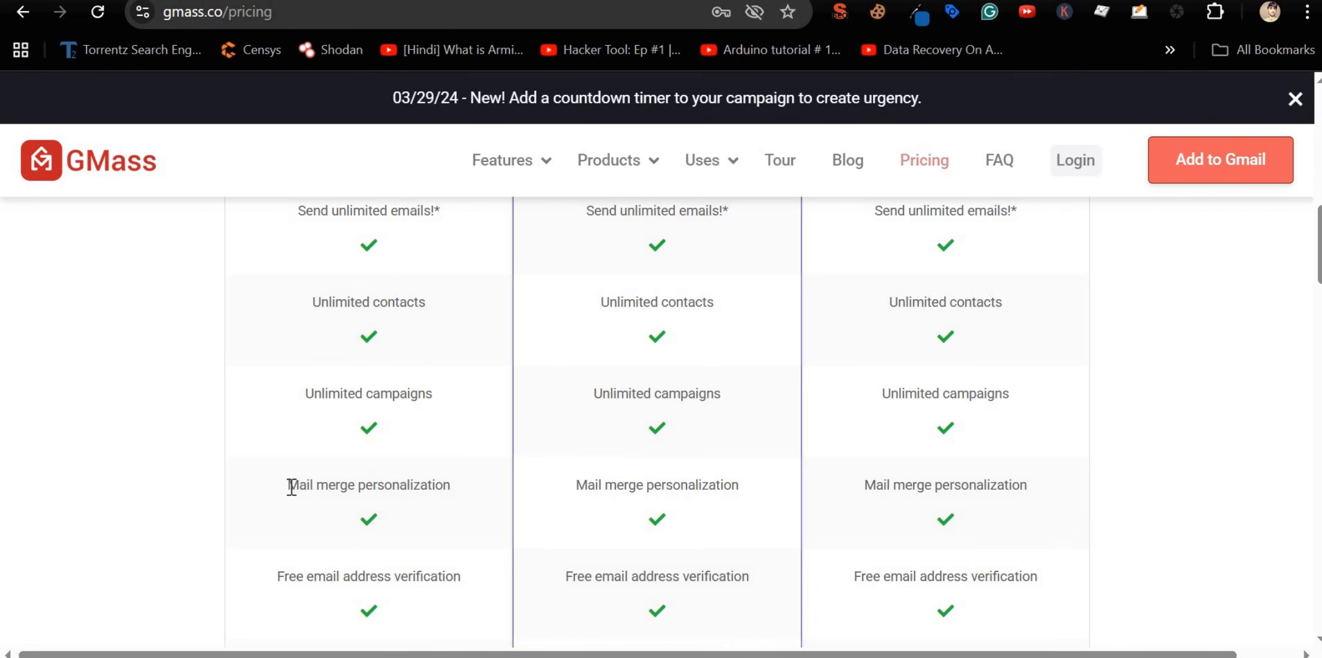
Step: Look up the definitions of 'subscribing' and 'Trouble' near the FAQ links
scroll(291, 487, "down", 20)
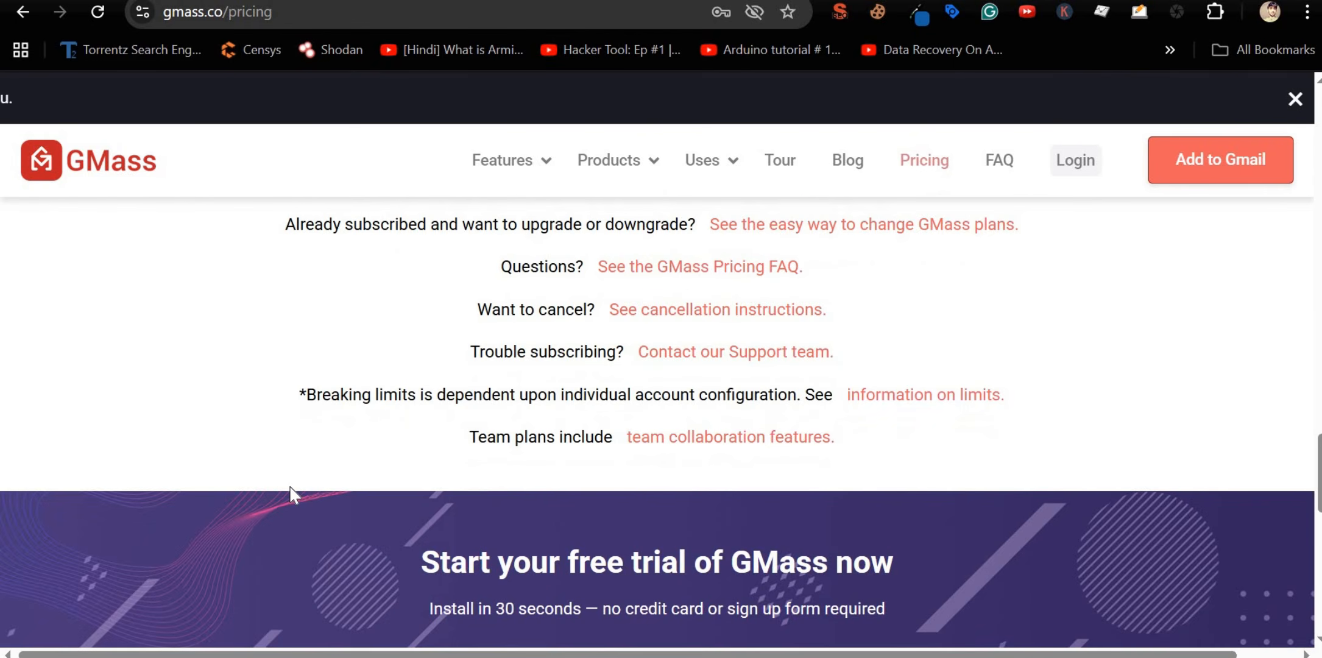
double_click(543, 352)
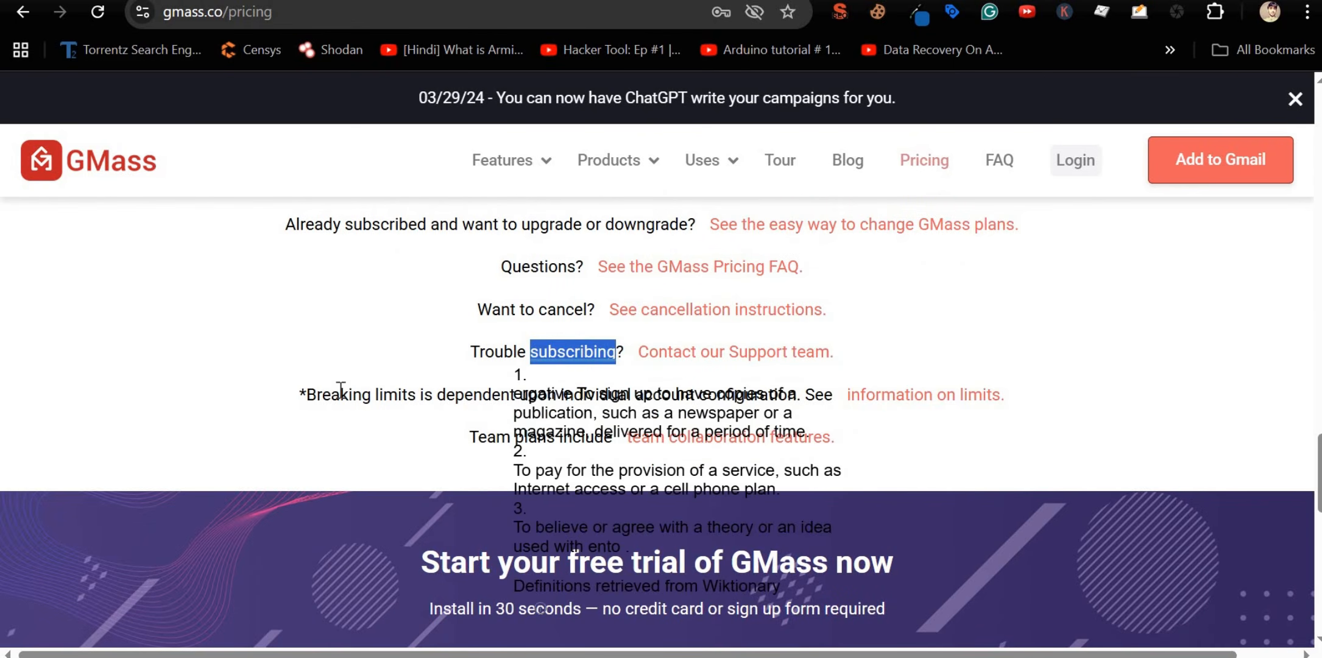
left_click(508, 348)
double_click(508, 348)
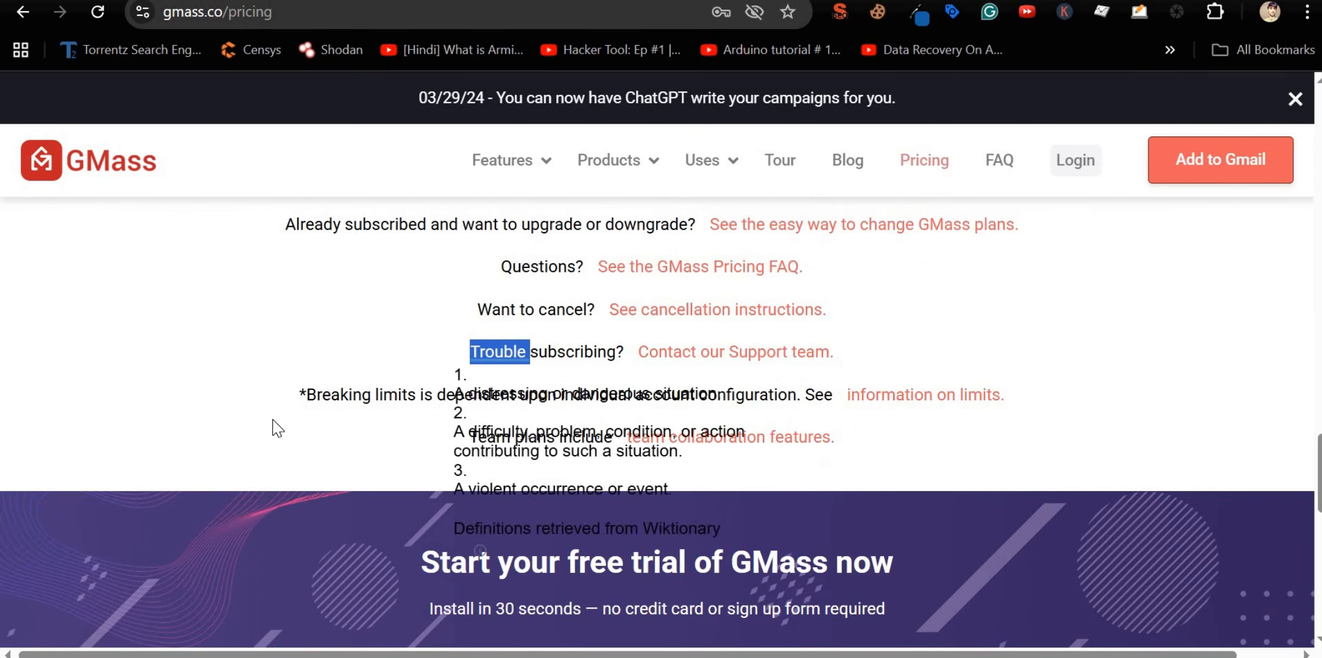
left_click(271, 428)
Step: Scroll back through the feature rows to the Individual and Annually plan options
scroll(564, 469, "up", 10)
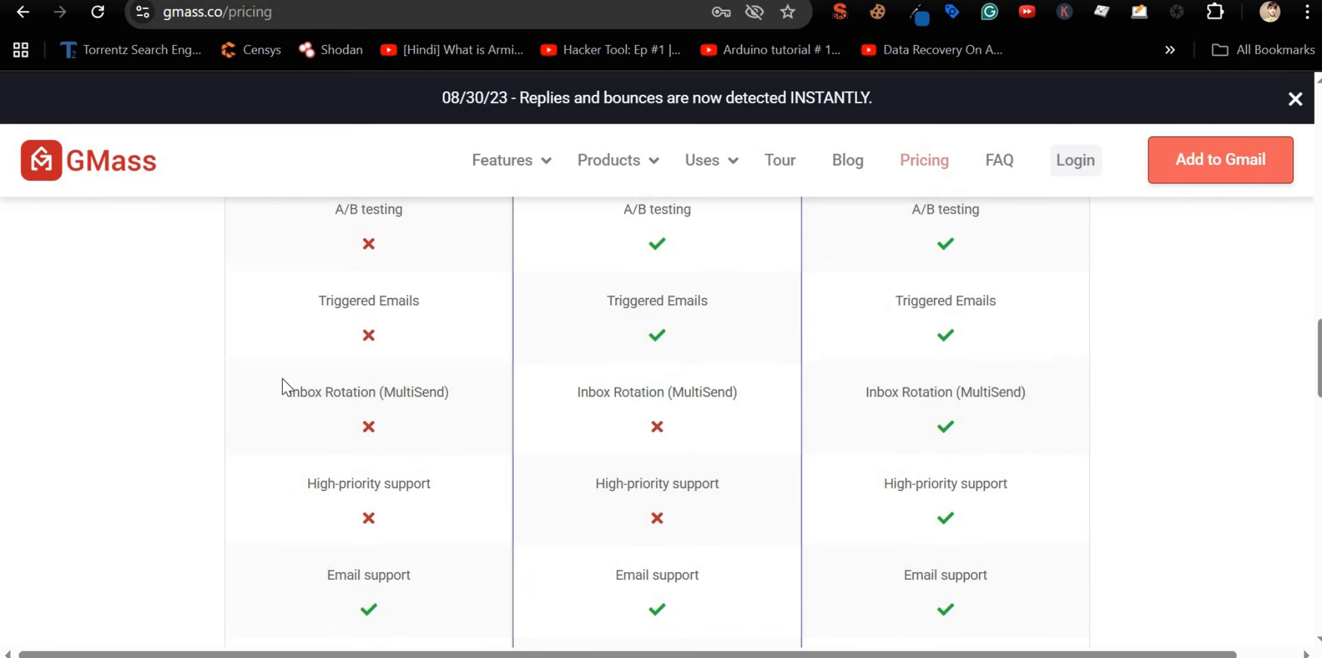
scroll(282, 377, "up", 3)
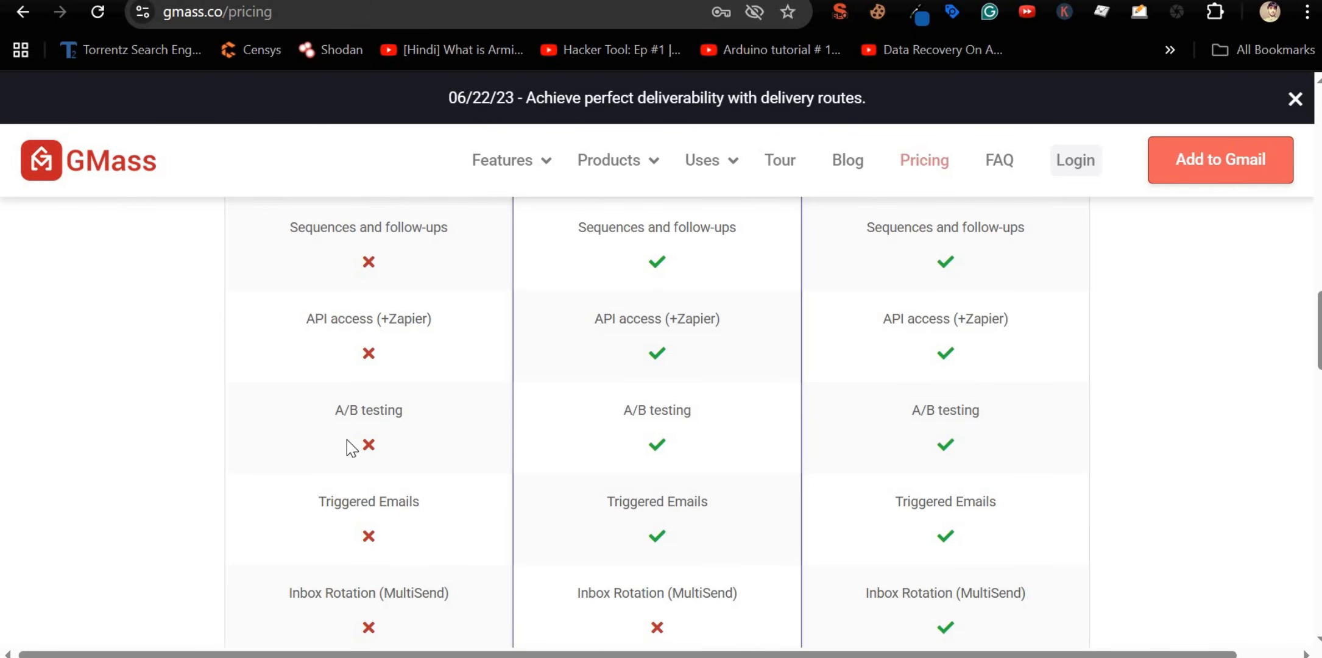
scroll(518, 487, "down", 2)
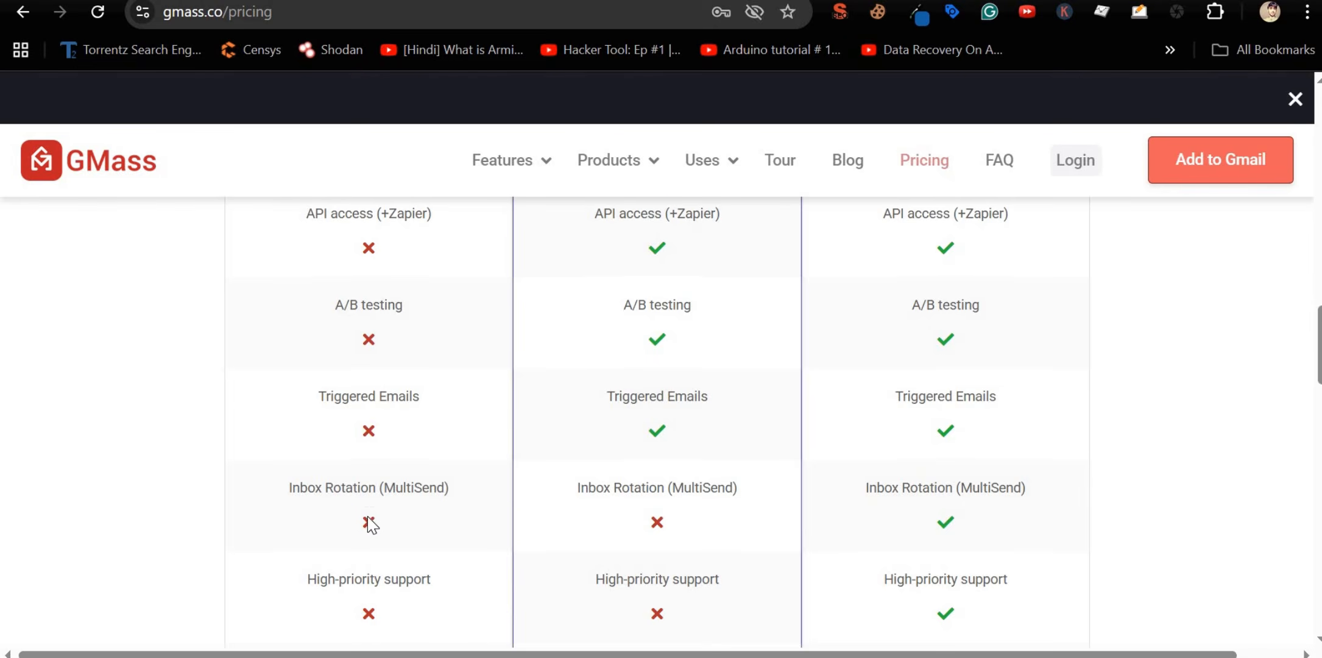
scroll(369, 519, "down", 5)
scroll(368, 519, "up", 10)
scroll(368, 516, "up", 10)
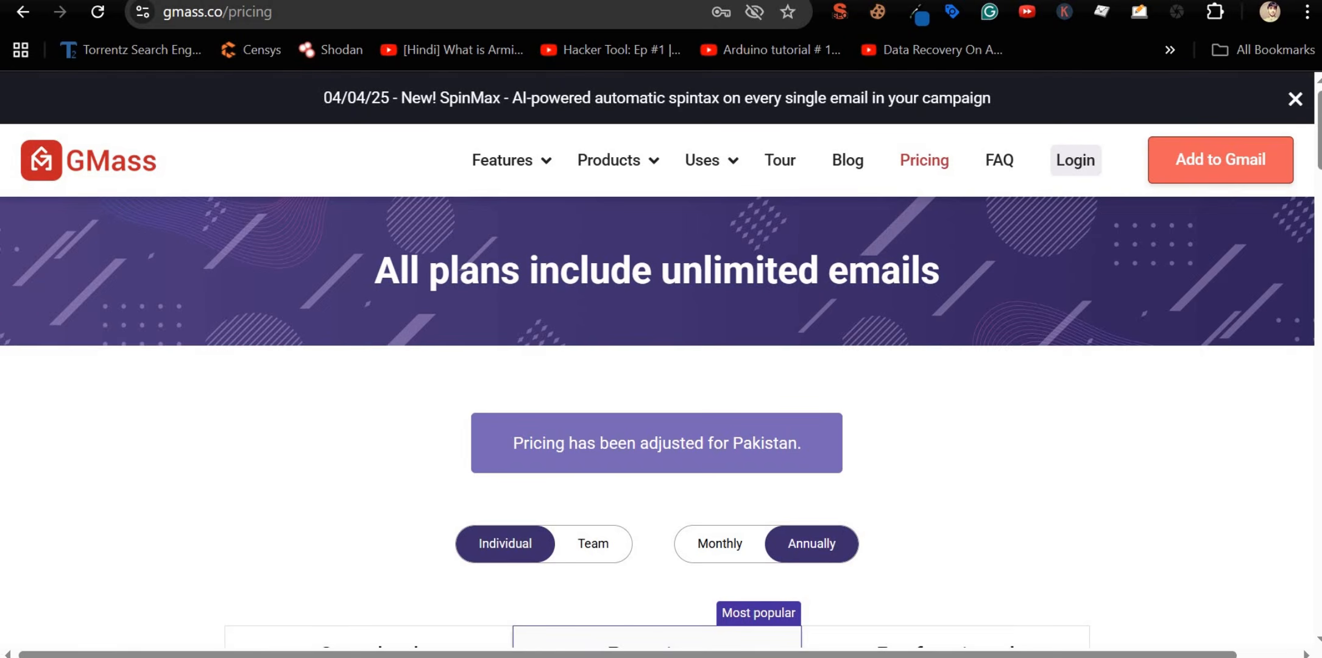
Step: Search Google for mergo in a new tab and open the Mergo Mail Merge Marketplace listing
key("ctrl+t")
type("merg")
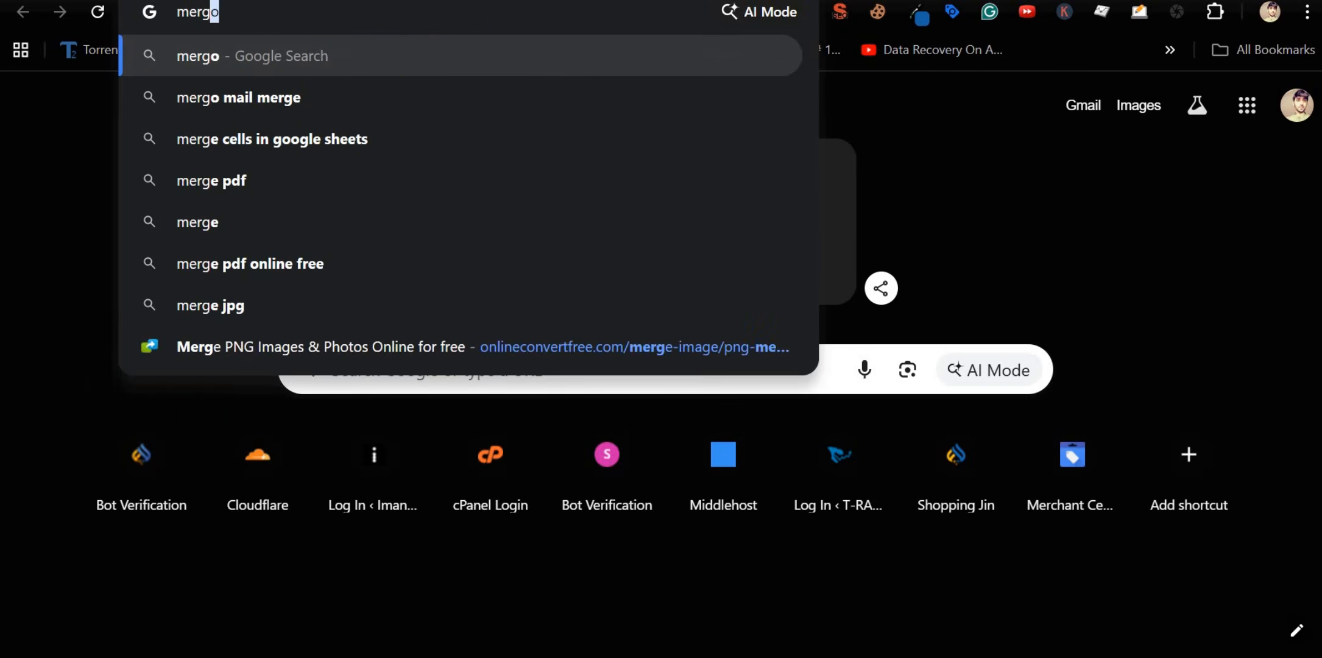
type("o")
key("Return")
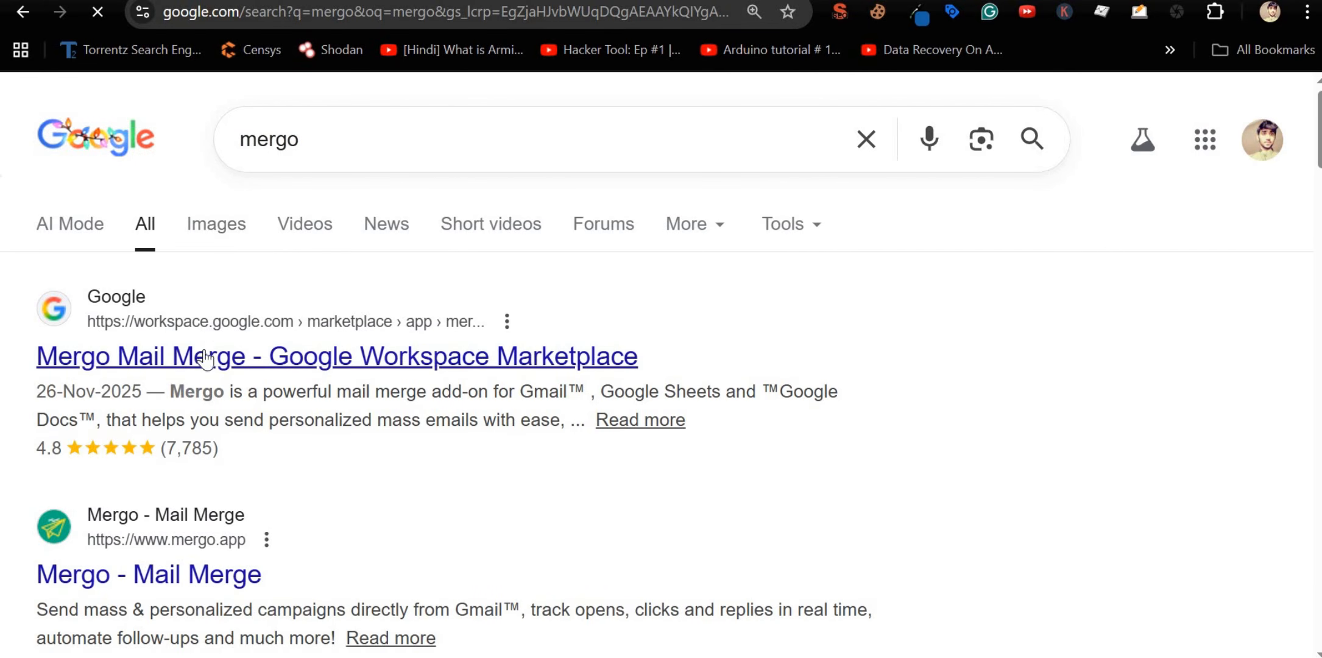
left_click(174, 360)
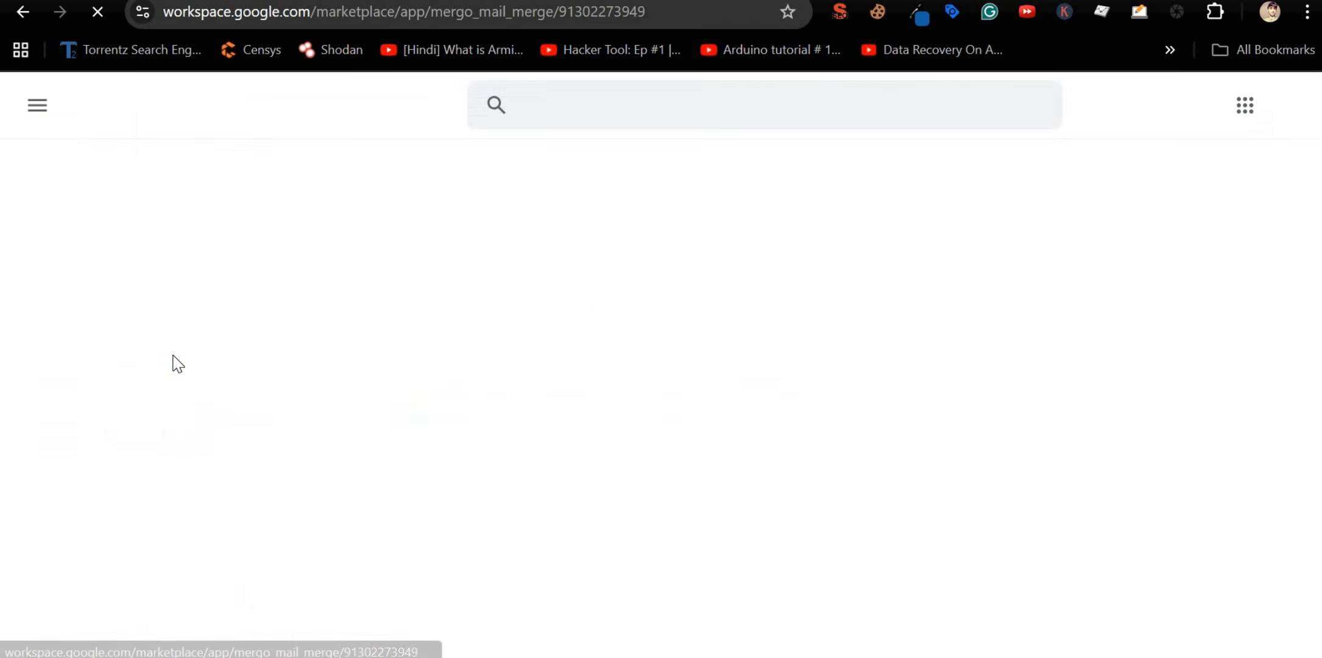
scroll(496, 333, "down", 5)
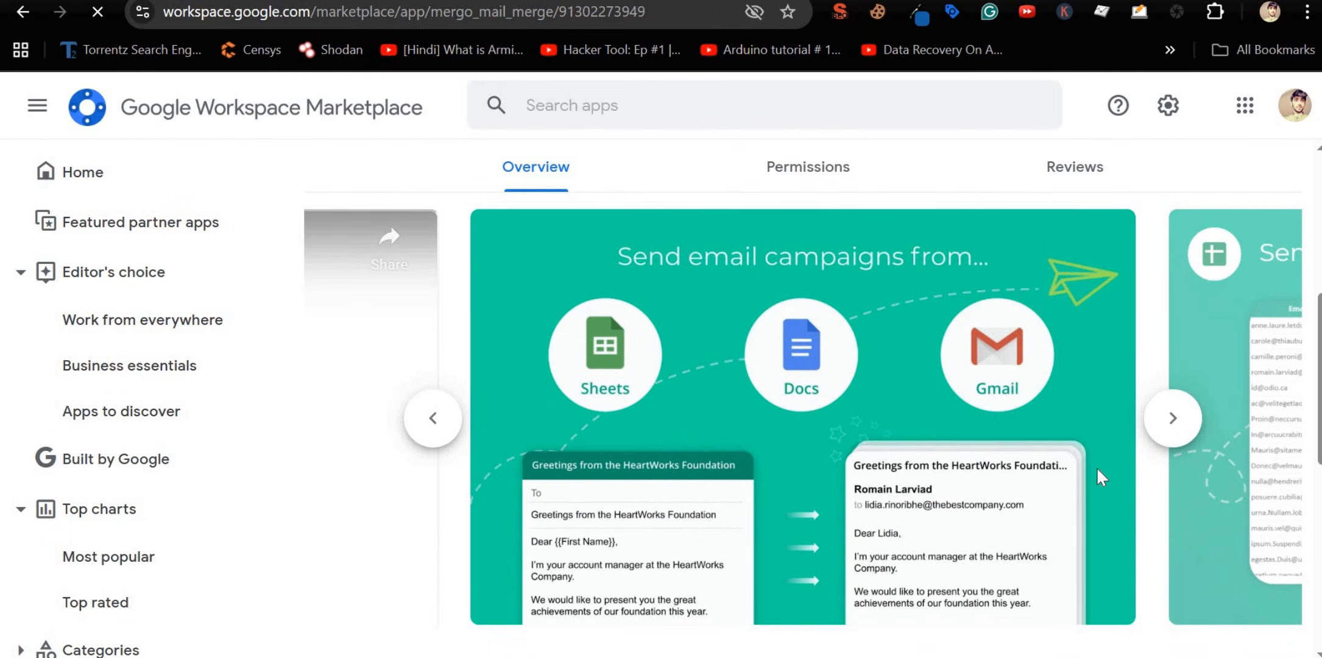
Step: Browse the Sheets, Gmail, Docs, follow-up and features overview slides, then return to the top
left_click(1171, 419)
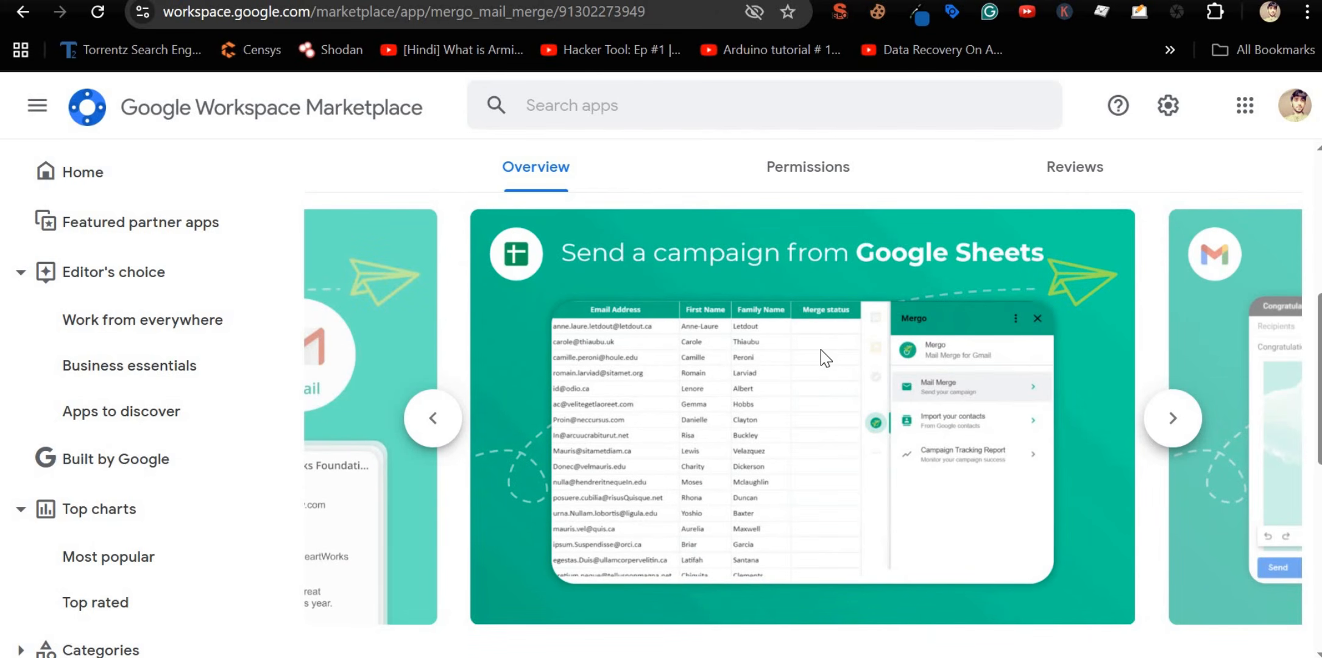
left_click(1164, 420)
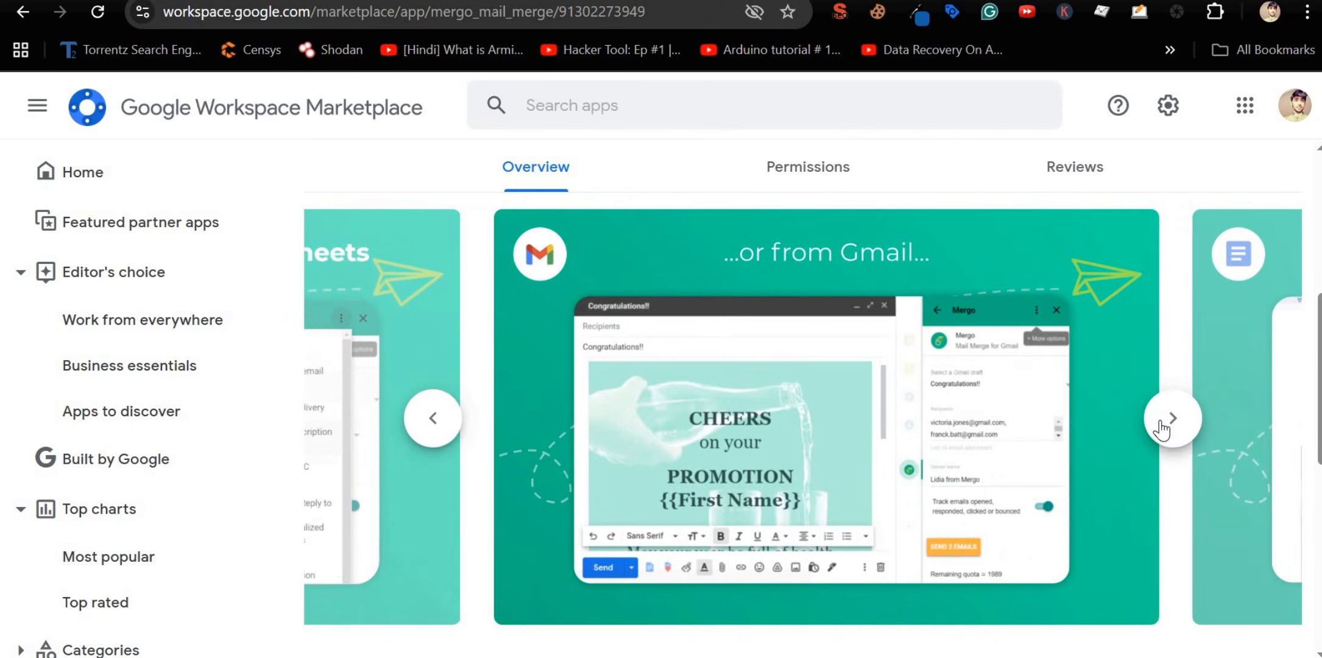
left_click(433, 418)
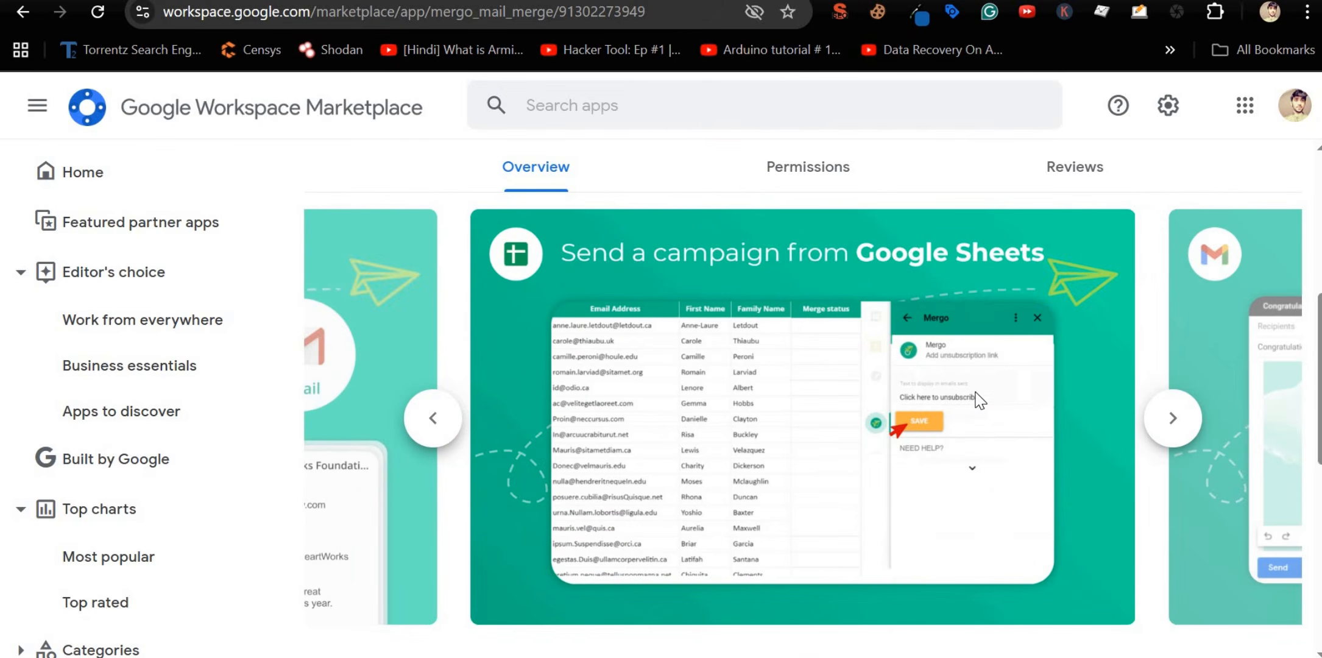
left_click(1163, 421)
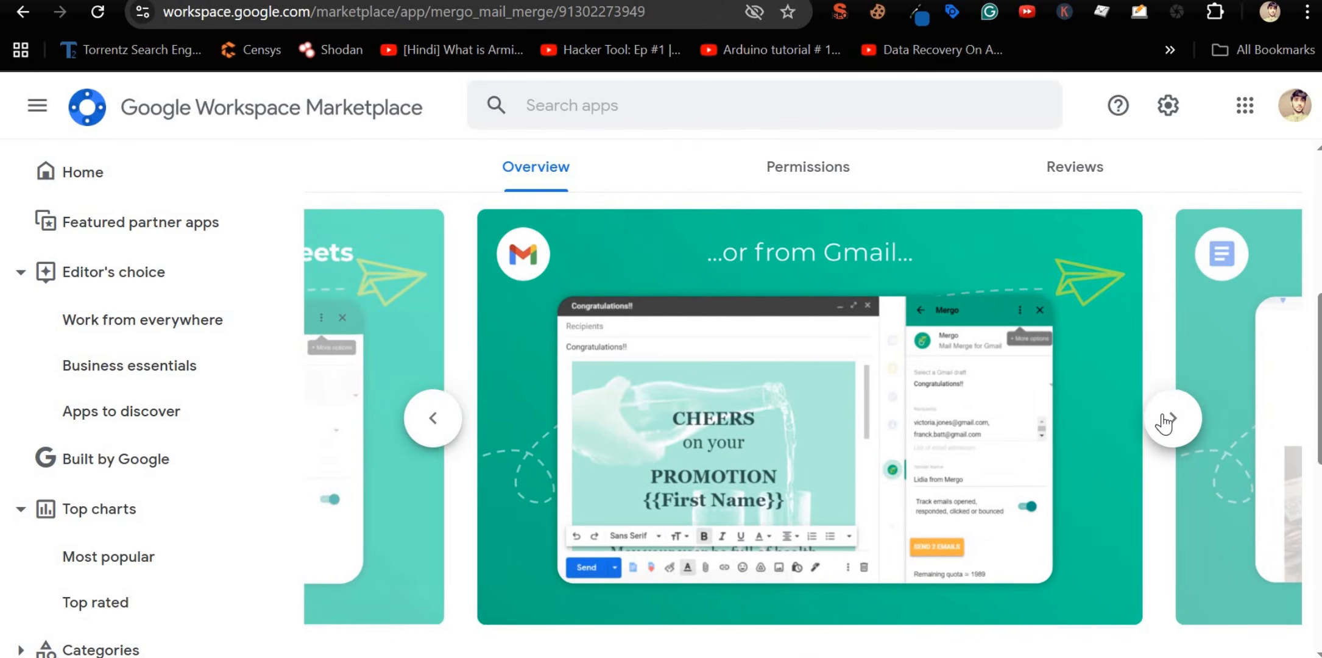
left_click(1165, 419)
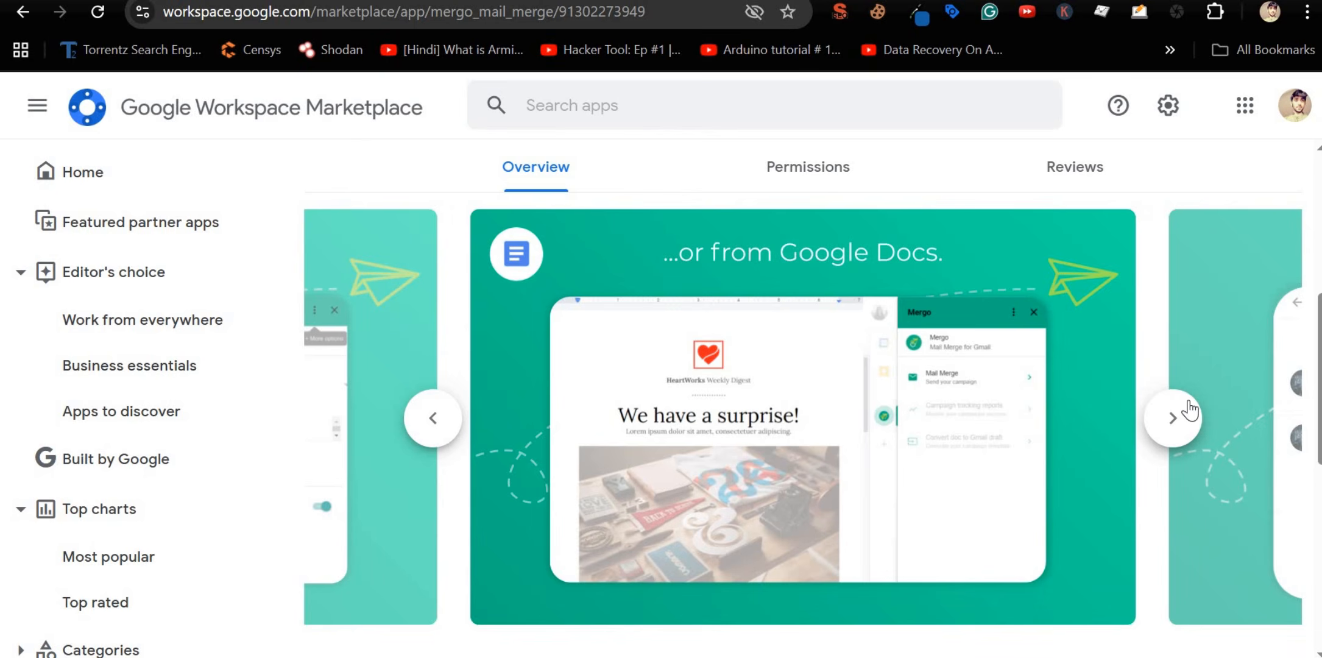
left_click(1169, 419)
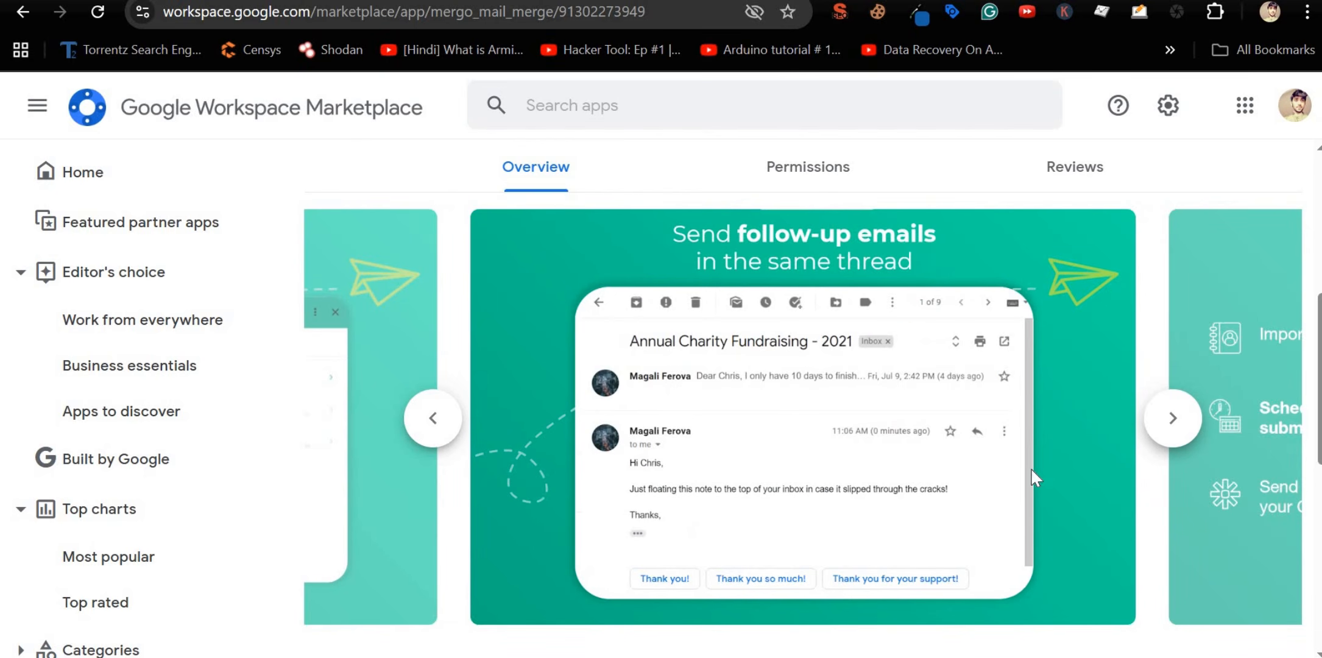
left_click(1173, 418)
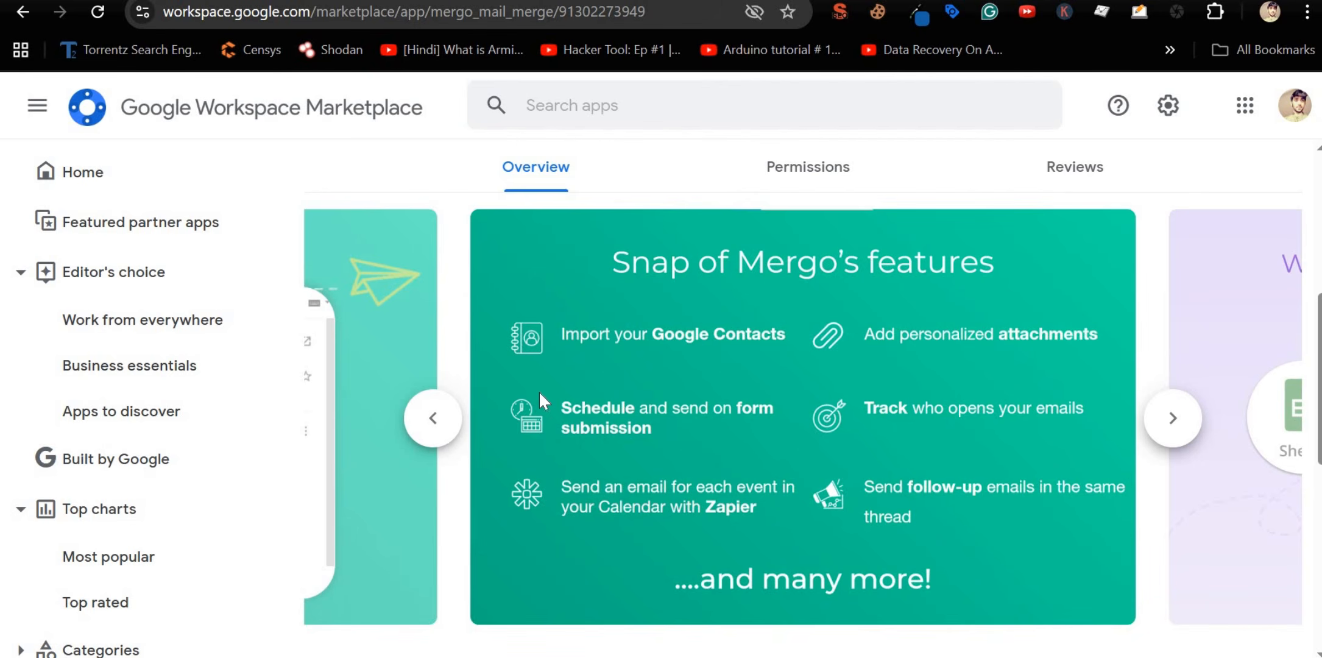
scroll(534, 392, "up", 7)
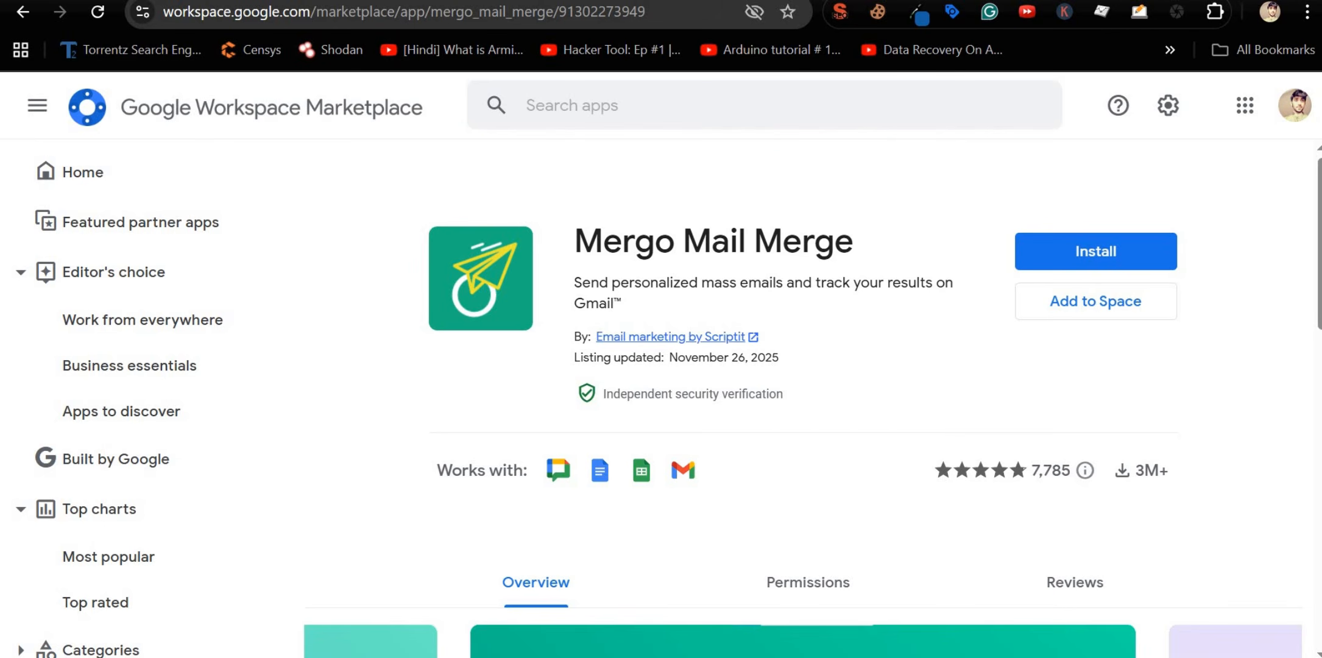
Step: Search 'mergo life time free plan', open mergo.app/pricing, and go to pricing.mergo.app via CHECK OUR PLANS
key("ctrl+t")
type("m")
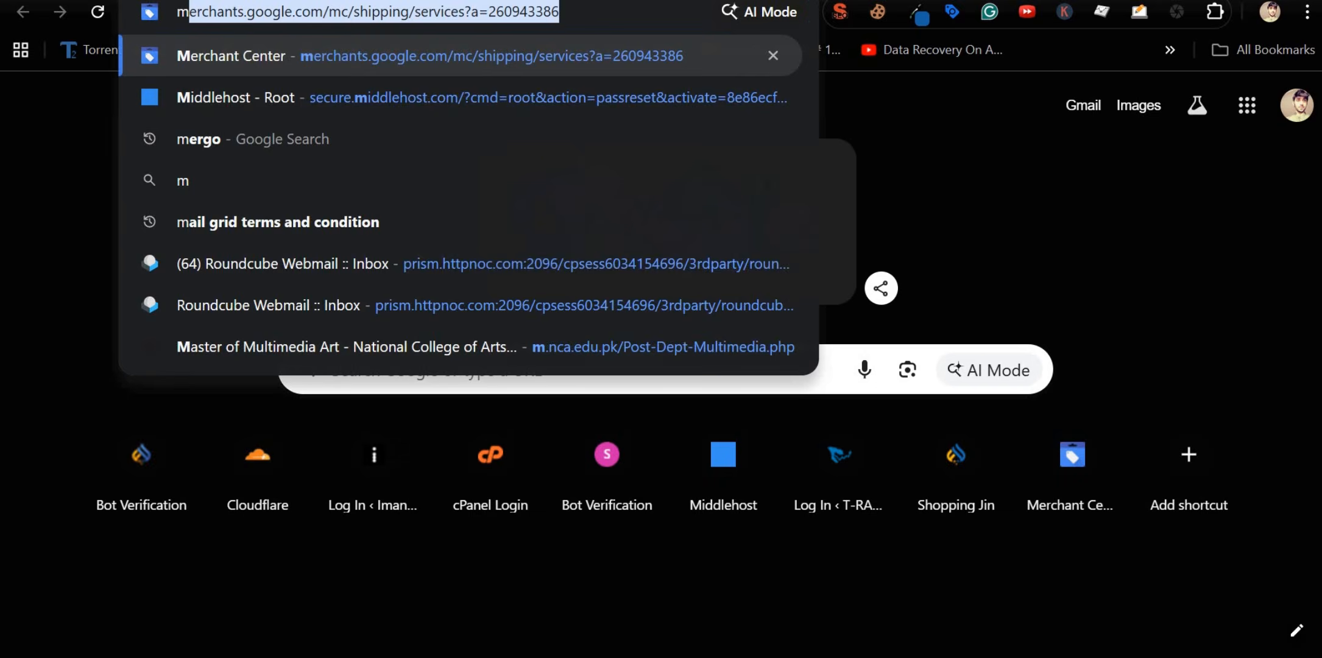
type("ergo life time free pl")
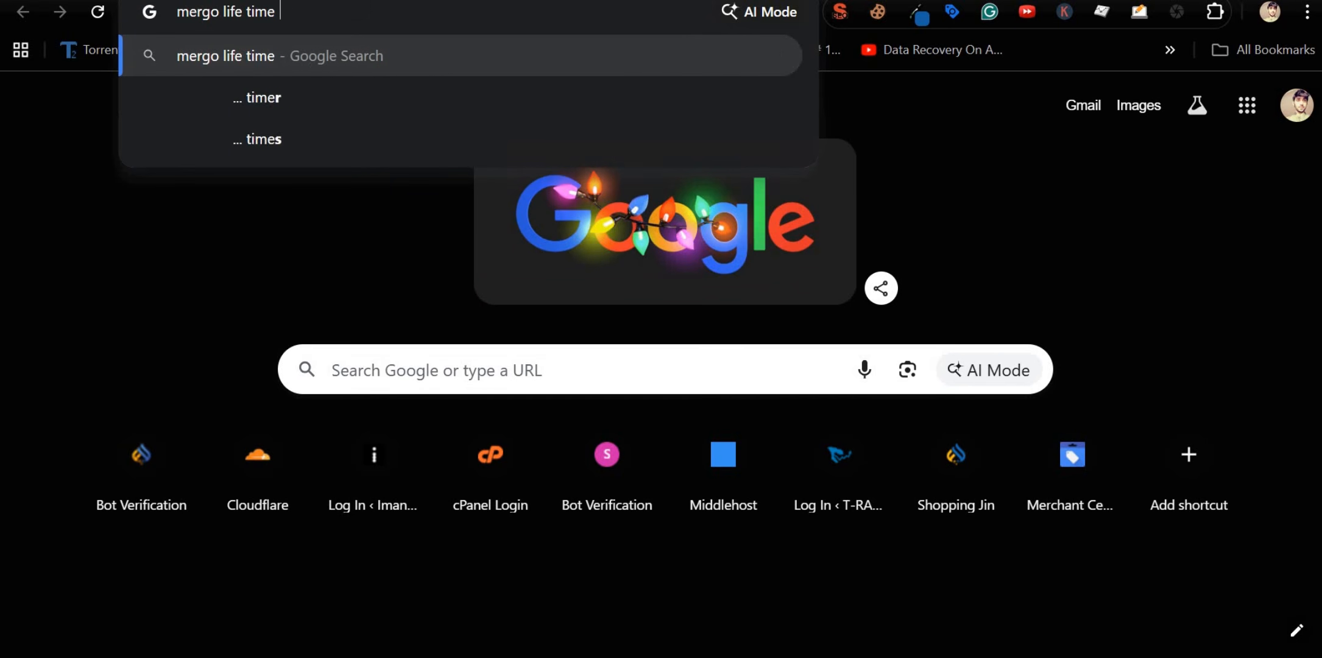
type("an")
key("Return")
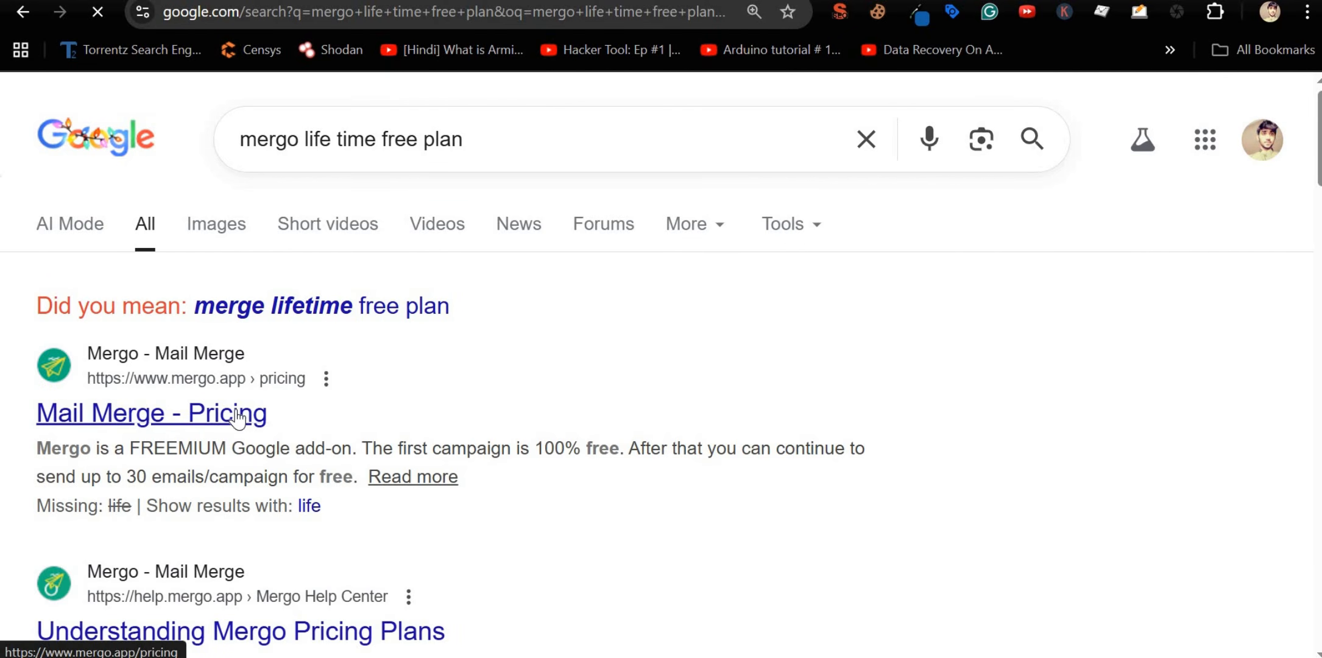
left_click(236, 418)
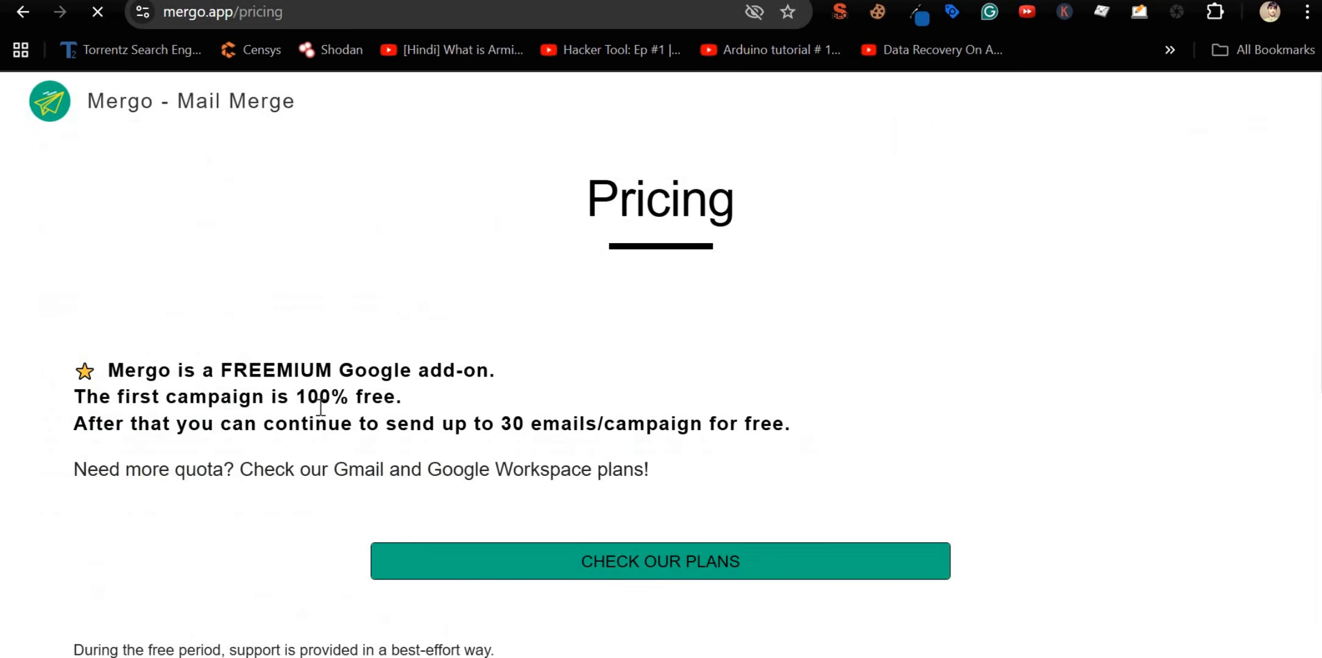
scroll(499, 414, "down", 5)
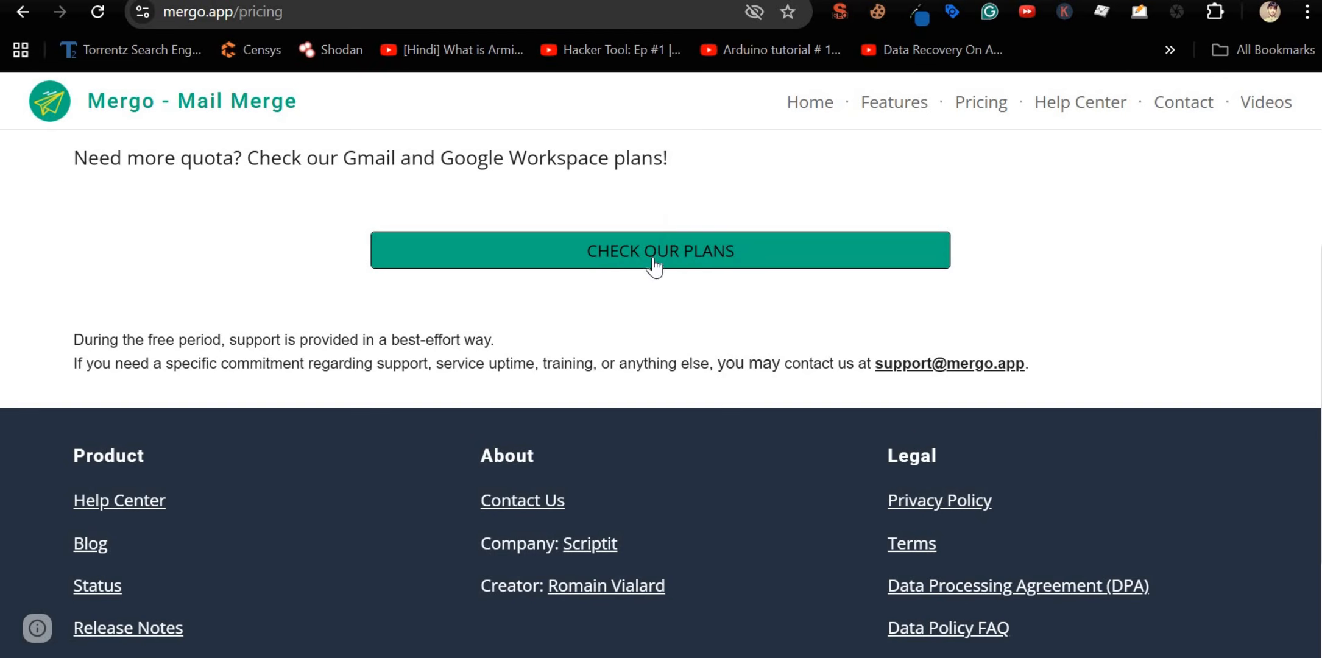
left_click(656, 262)
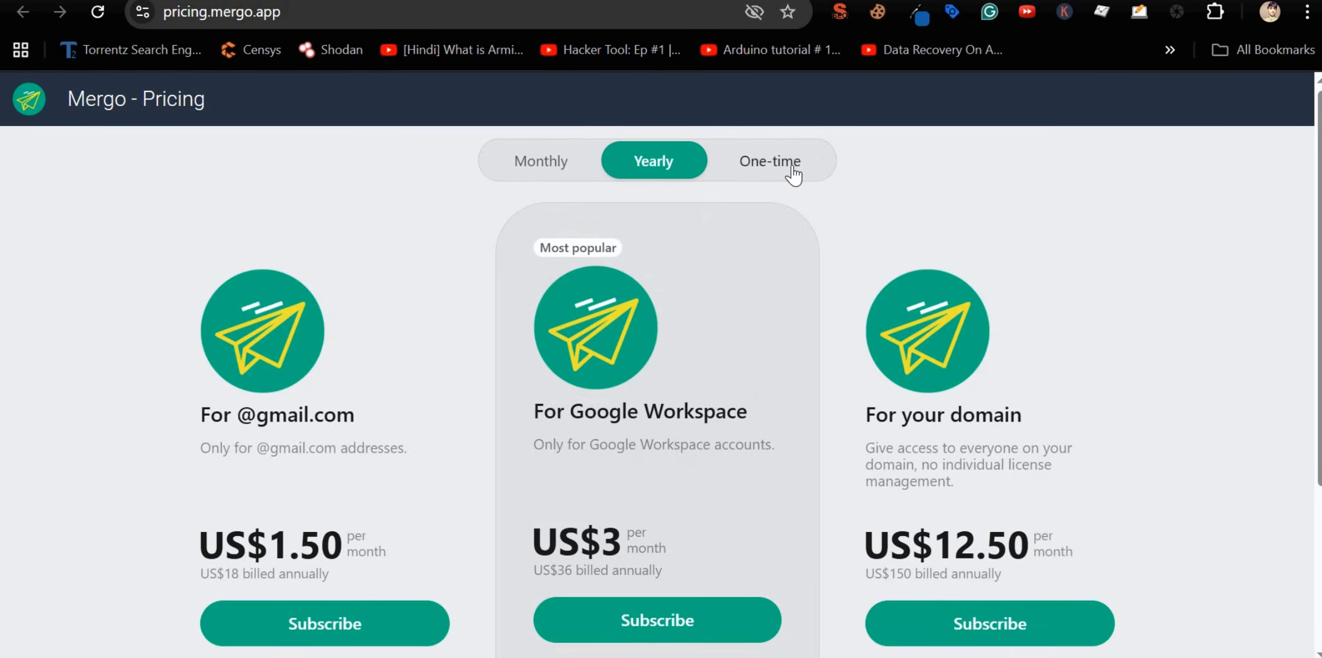
left_click(785, 173)
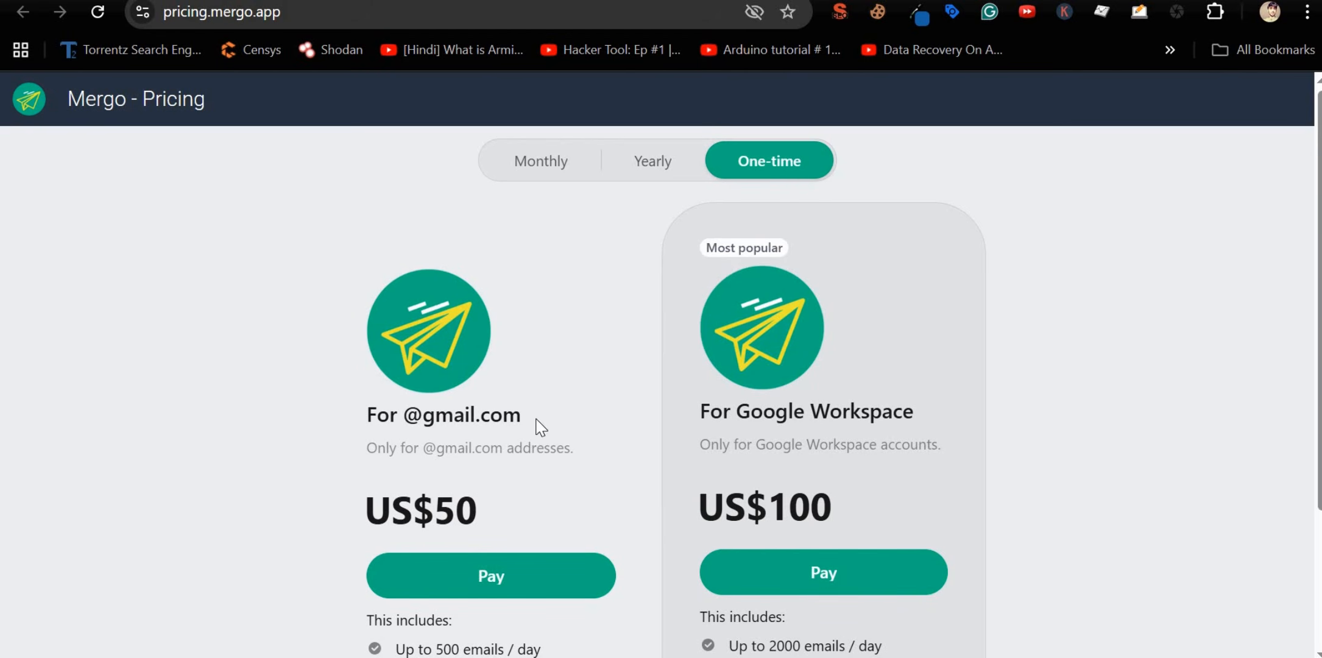
left_click_drag(514, 414, 433, 414)
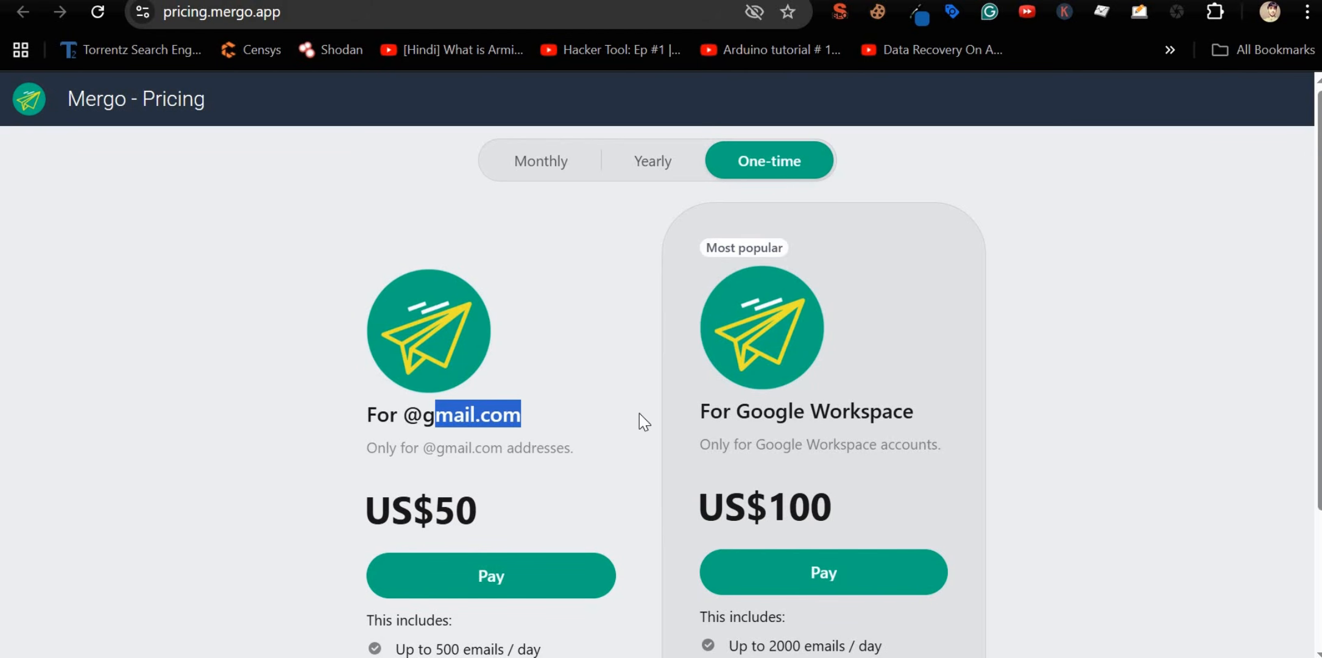
left_click_drag(776, 411, 921, 411)
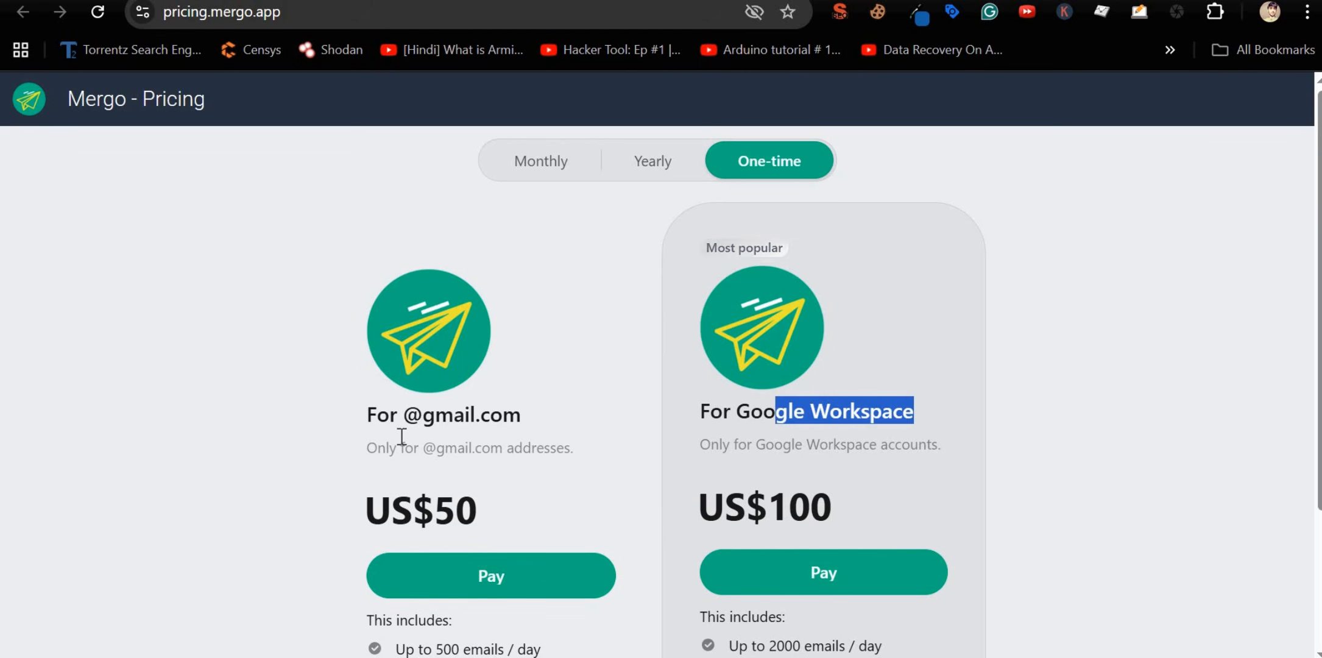
left_click_drag(423, 416, 515, 423)
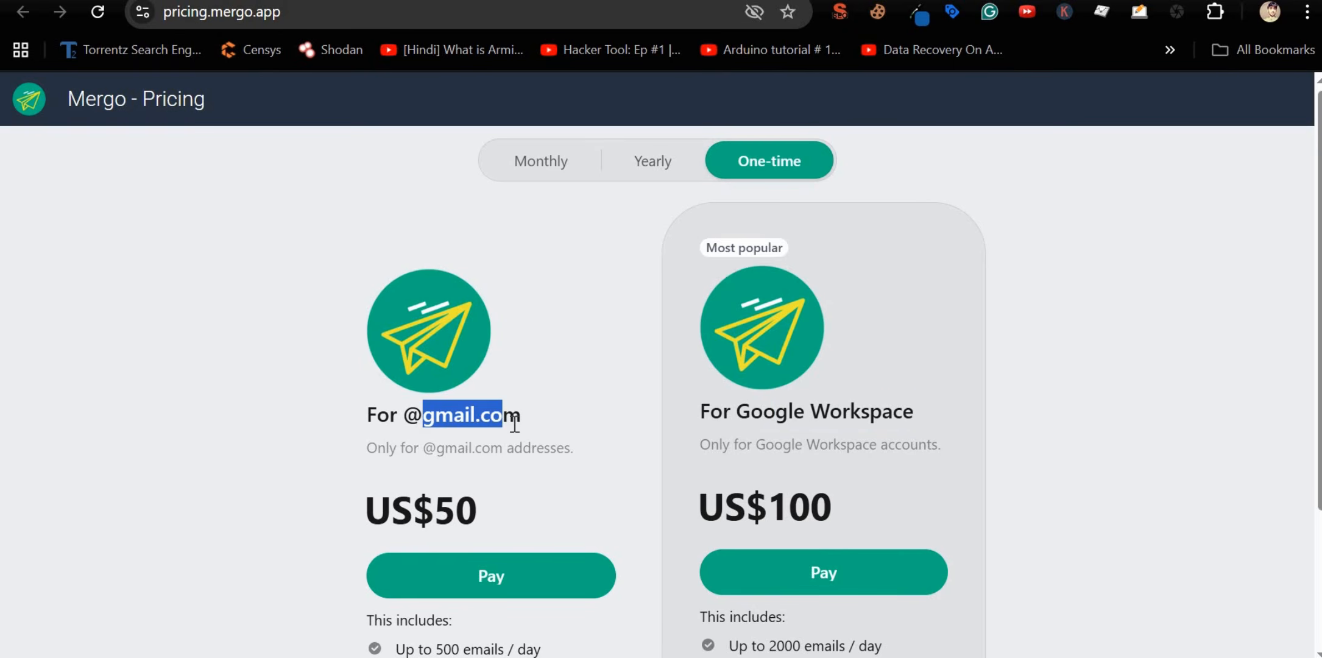
Step: Highlight both one-time plans' tracking, unsubscribe & bounce, AI and follow-up feature lines
scroll(501, 451, "down", 3)
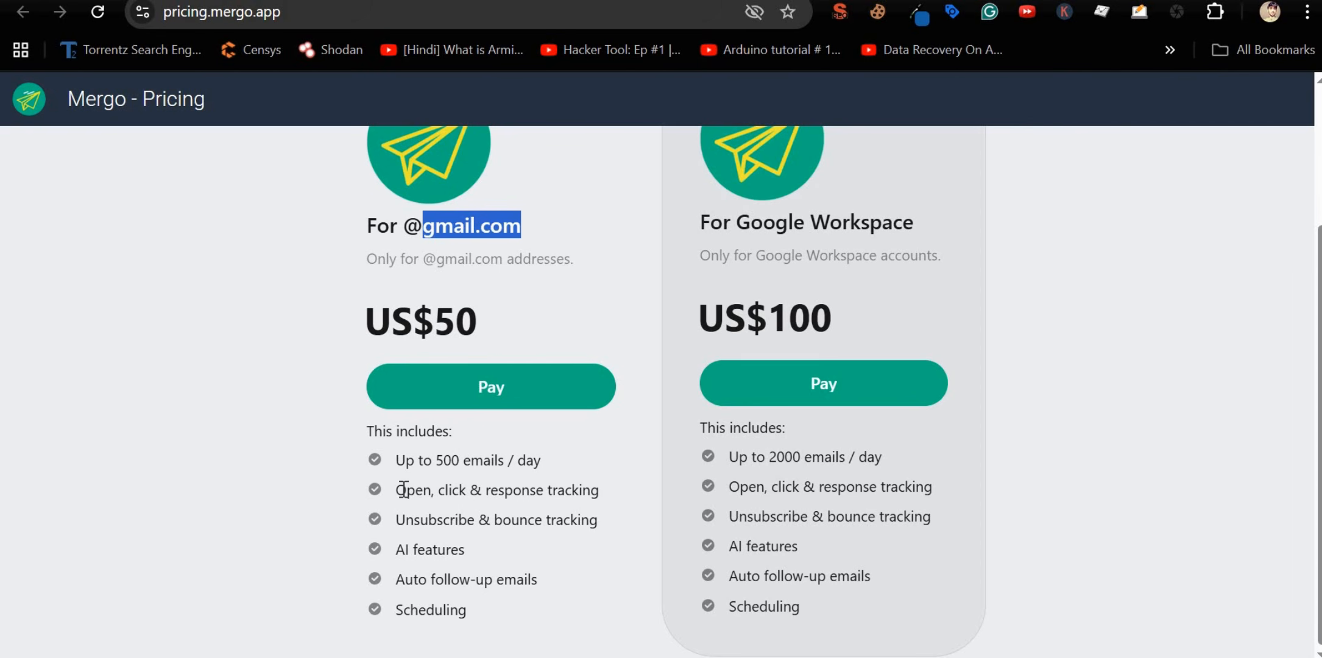
left_click_drag(403, 489, 603, 490)
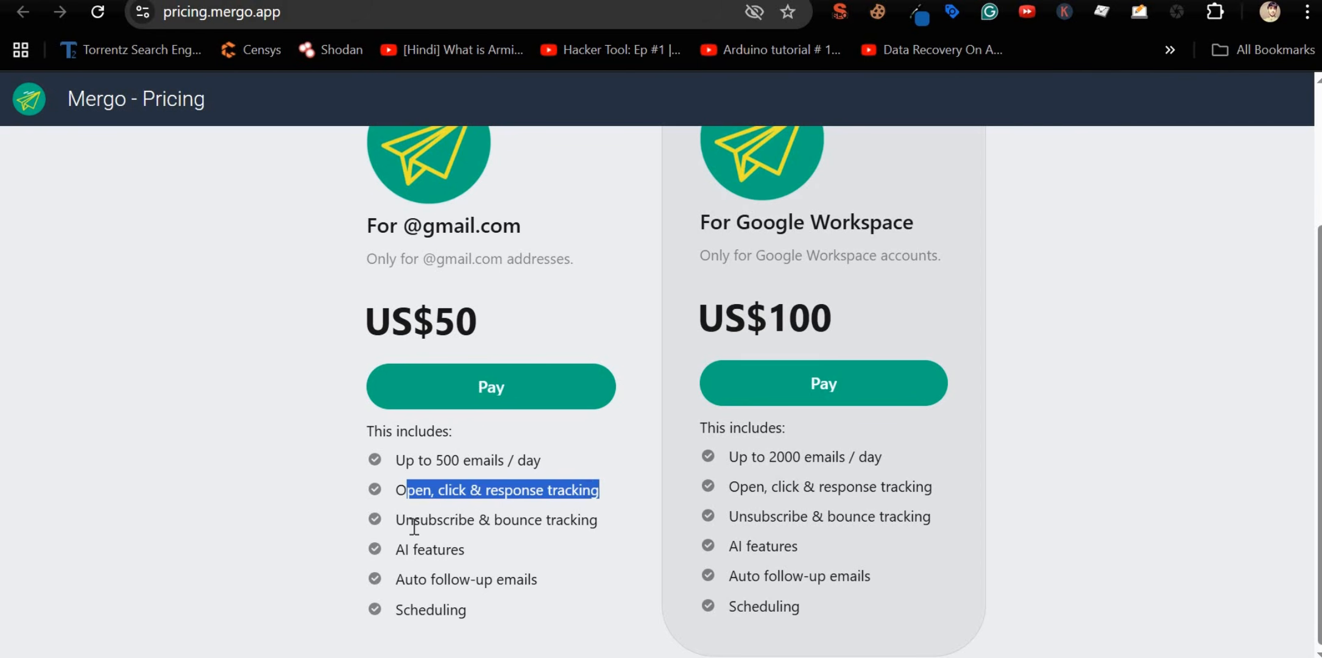
left_click_drag(413, 526, 511, 524)
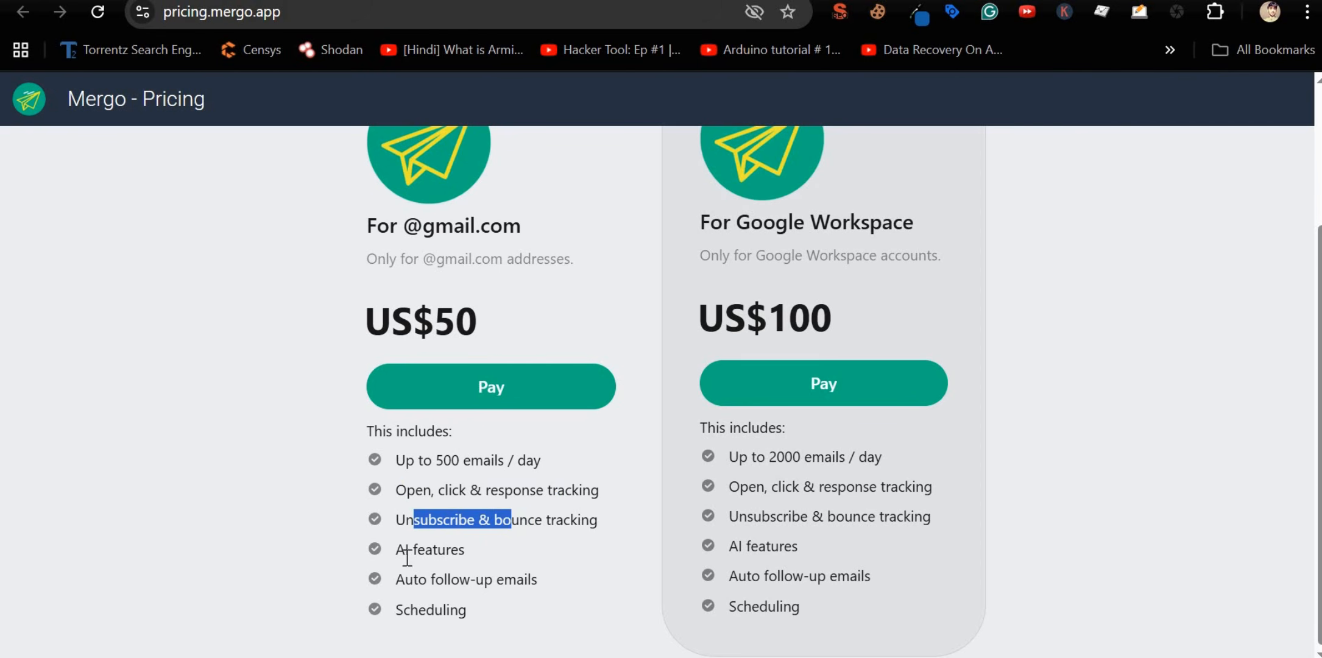
left_click_drag(395, 550, 509, 577)
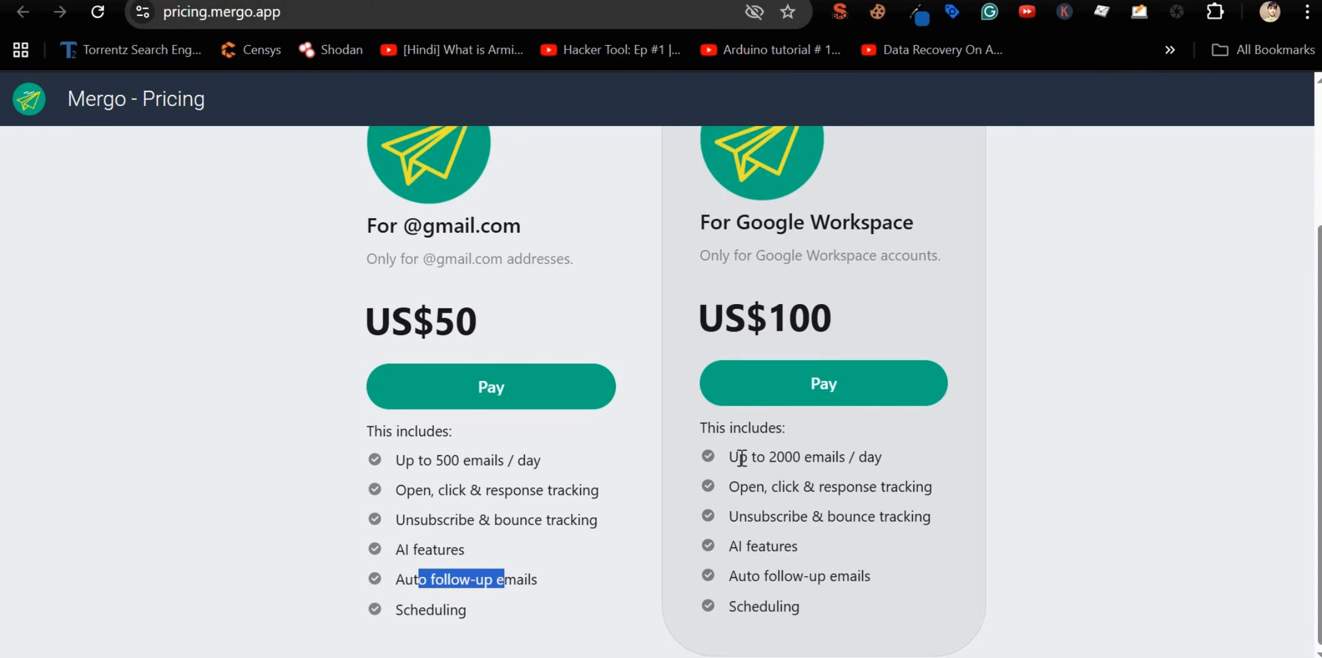
left_click_drag(740, 458, 868, 478)
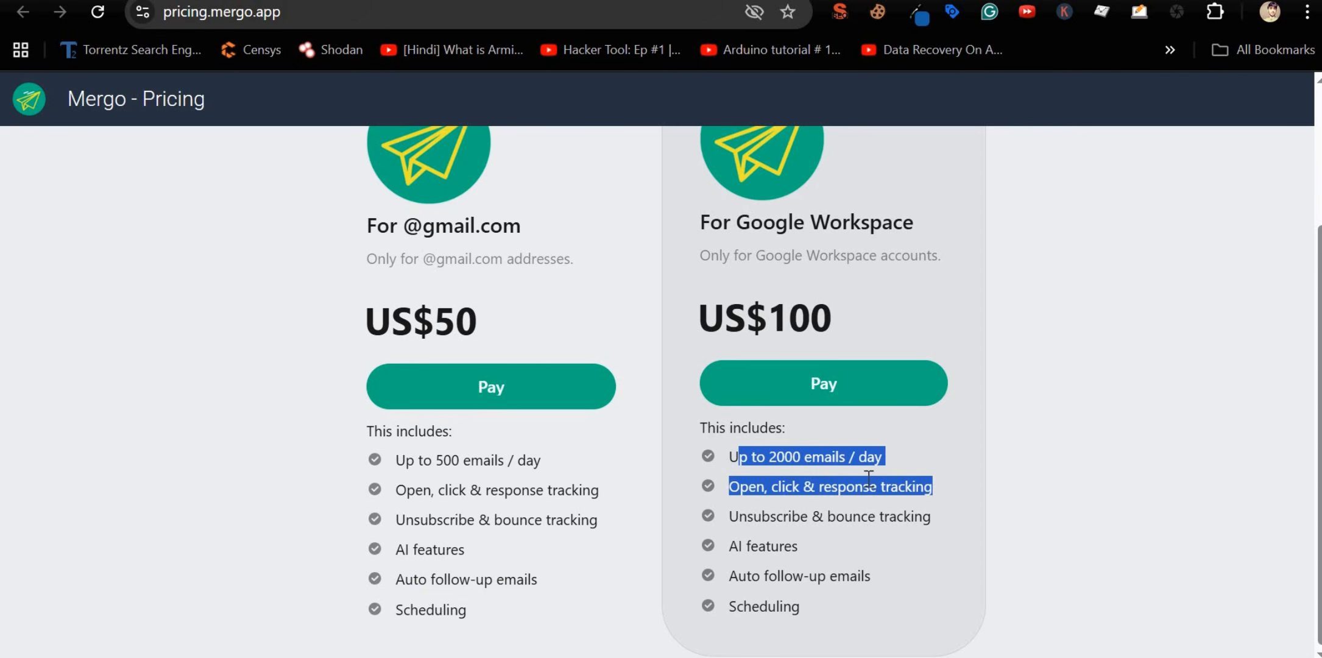
left_click_drag(753, 516, 890, 518)
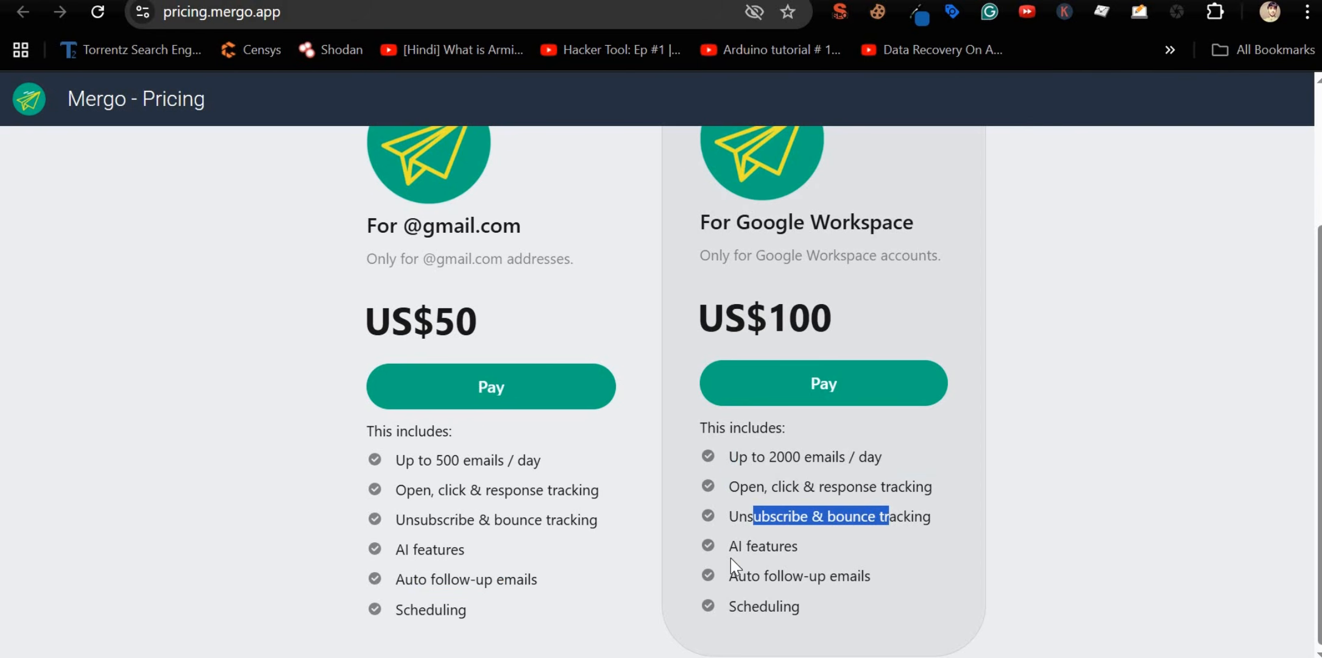
left_click_drag(730, 546, 798, 547)
scroll(224, 236, "up", 3)
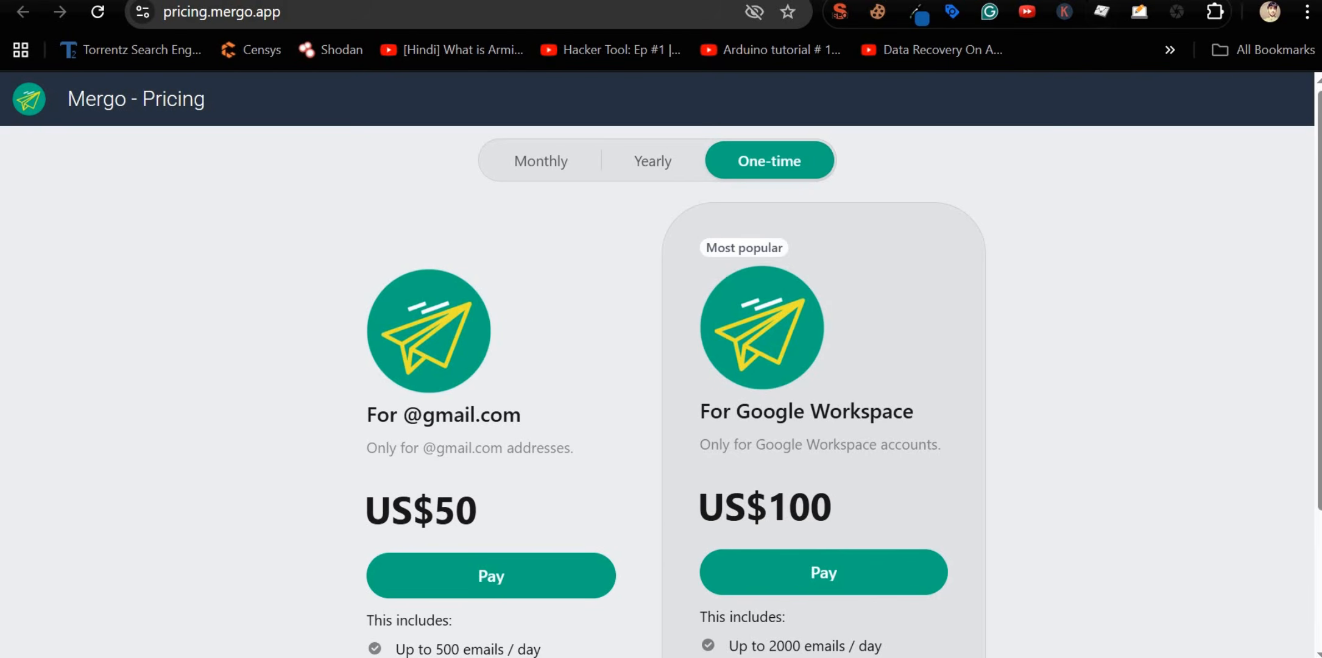
key("ctrl+t")
Step: Search Google for 'app script for email tracking' and scroll through the results
type("app scr")
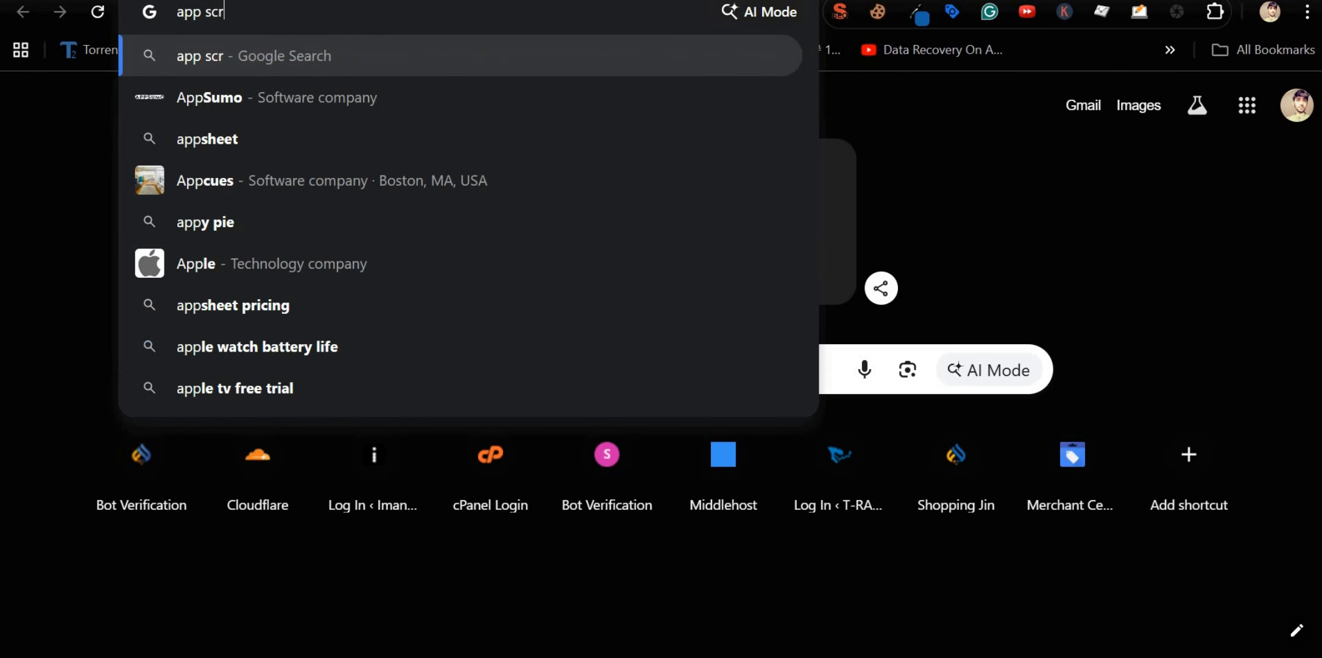
type("ipt for email tracking")
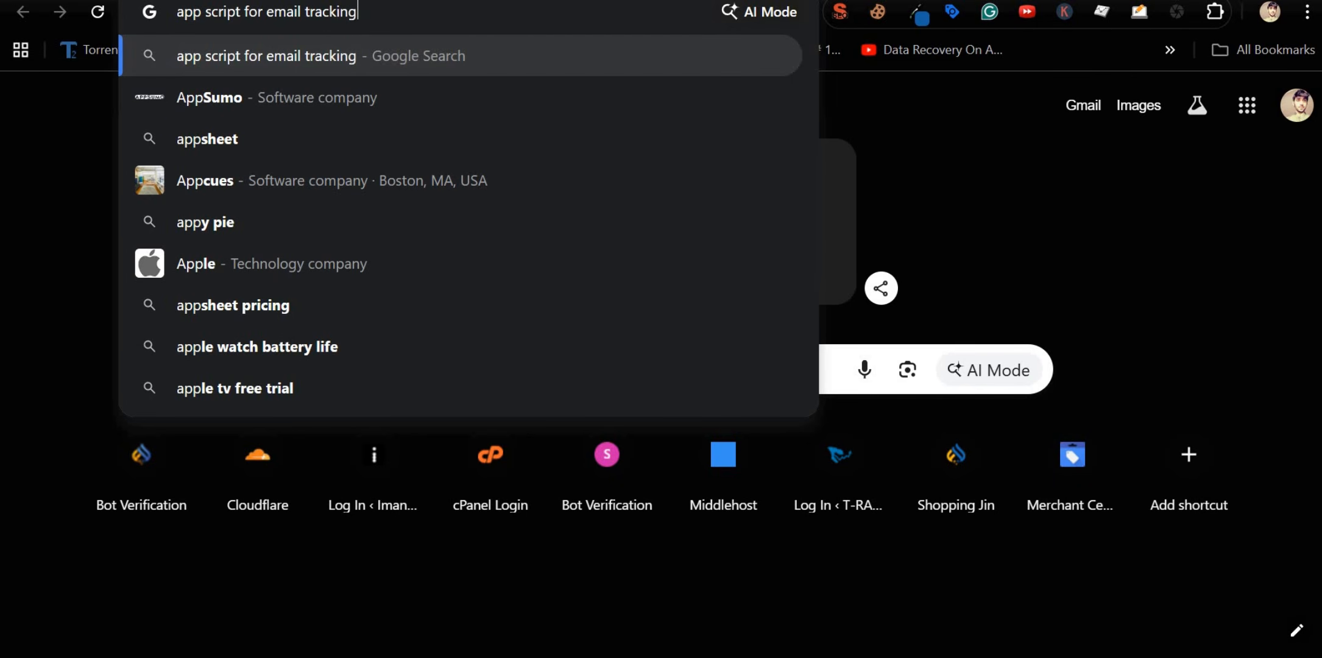
key("Return")
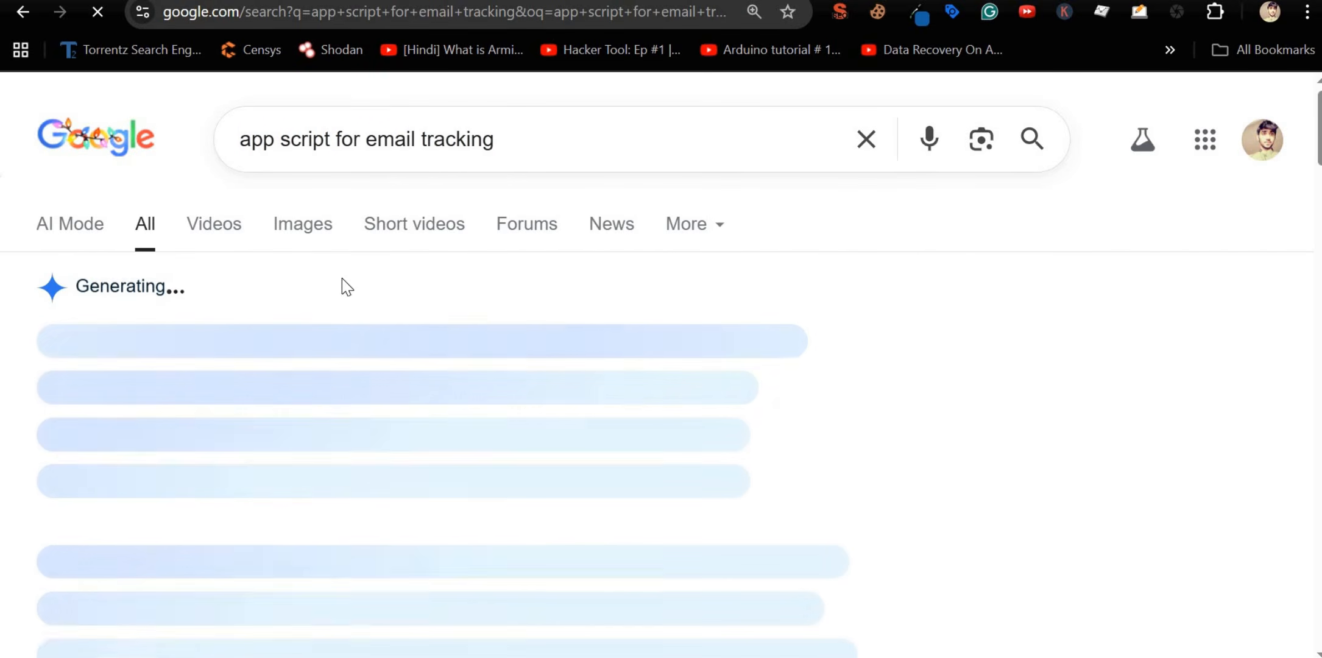
right_click(175, 303)
left_click(67, 457)
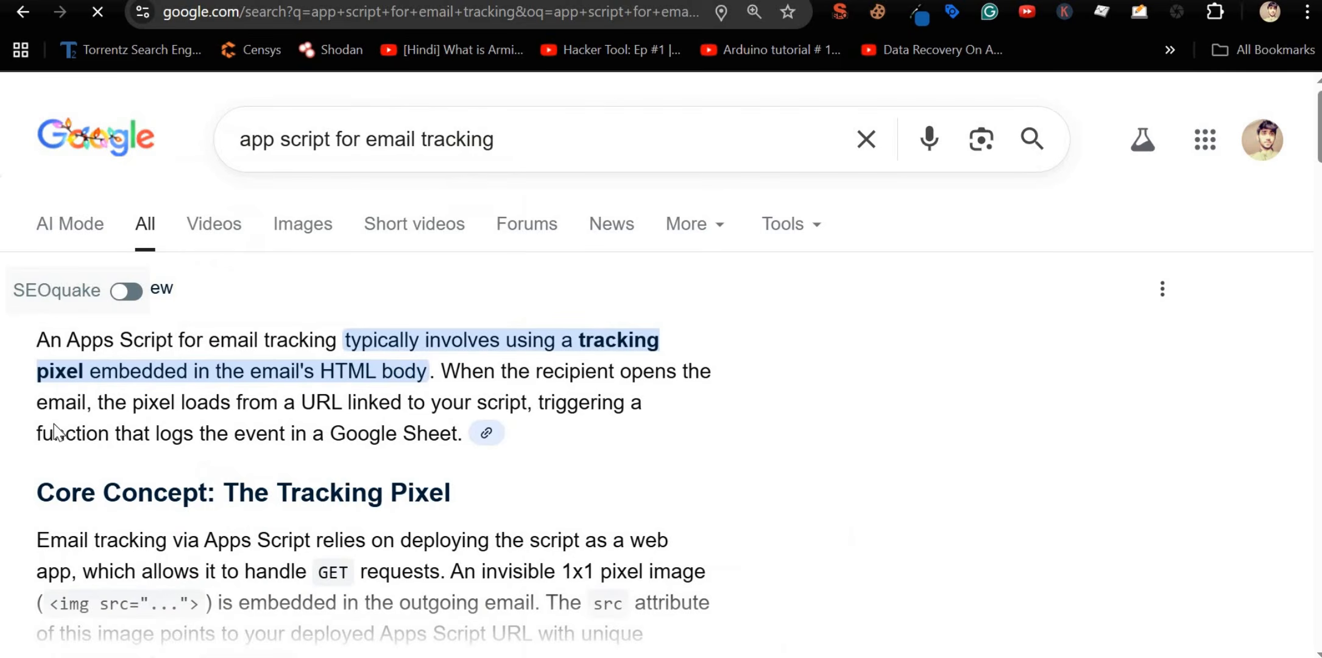
scroll(55, 439, "down", 8)
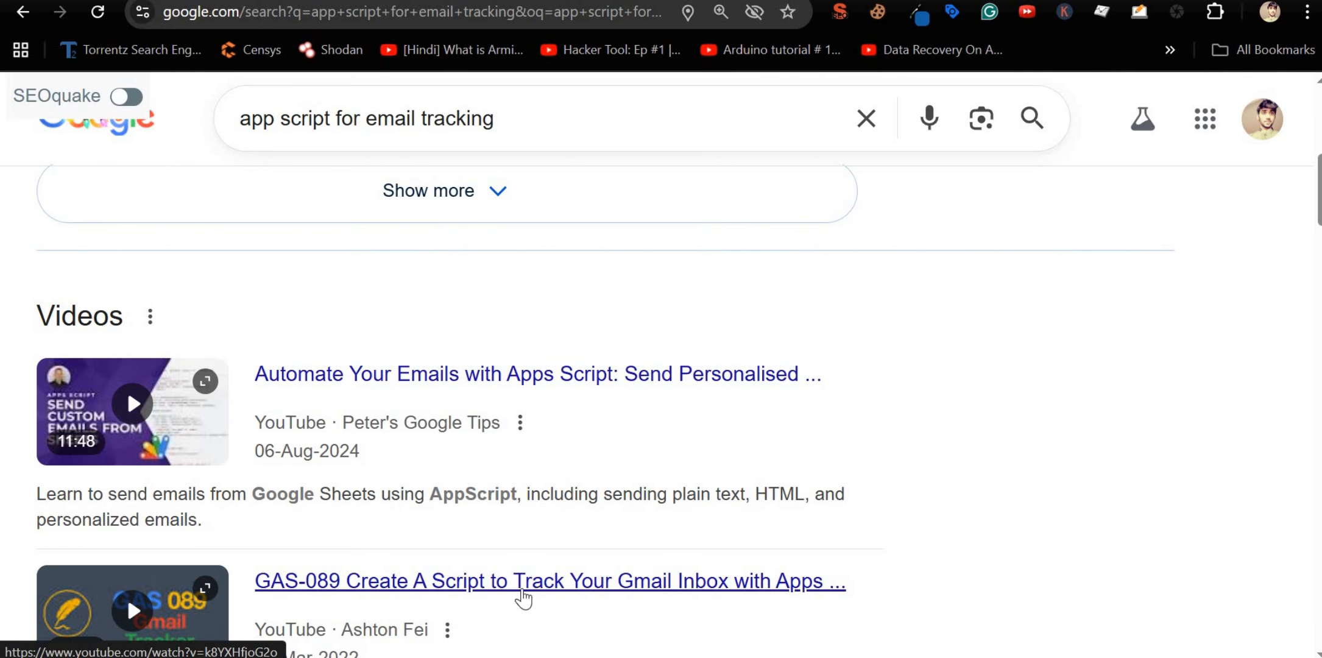
scroll(627, 472, "down", 2)
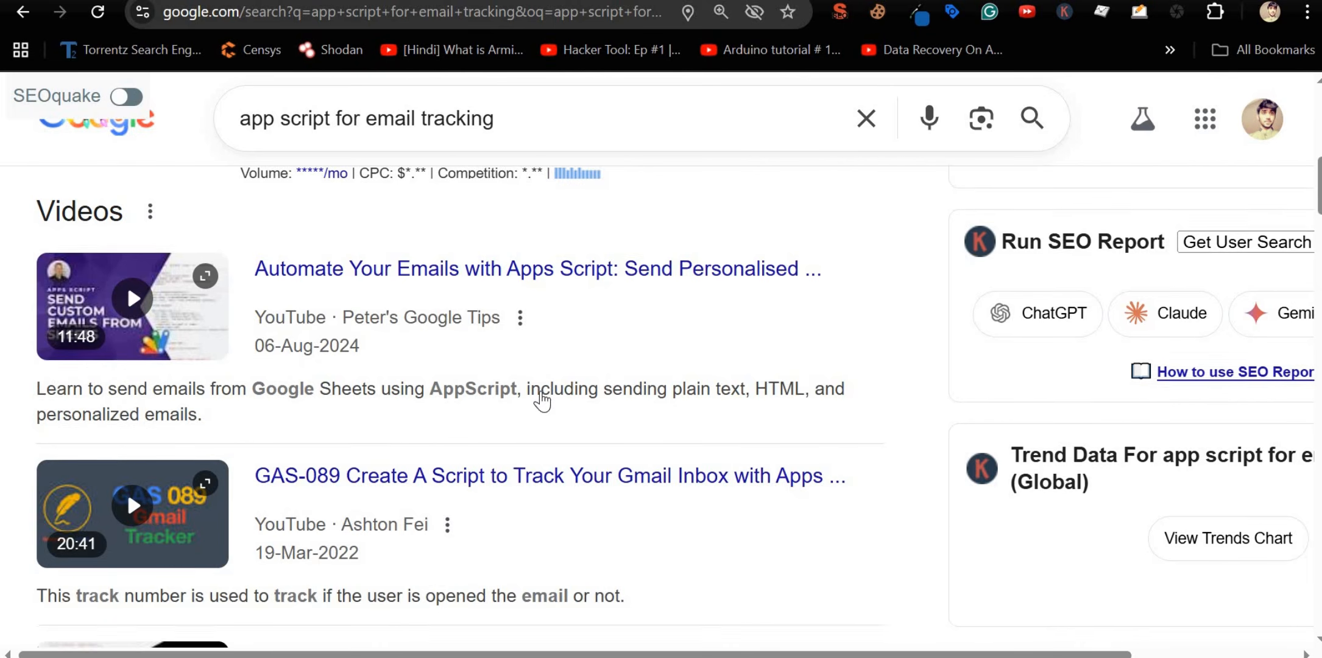
scroll(540, 397, "down", 8)
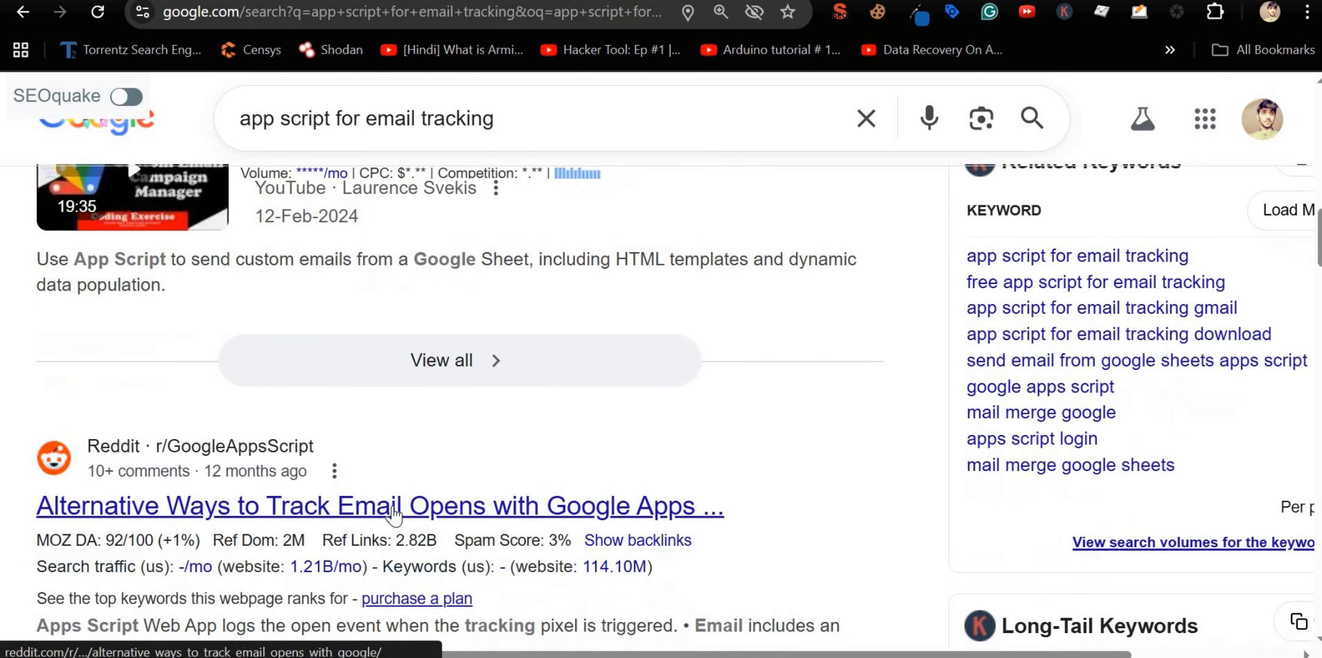
Step: Read the Reddit thread on tracking email opens, then start a fresh tab's search
left_click(394, 515)
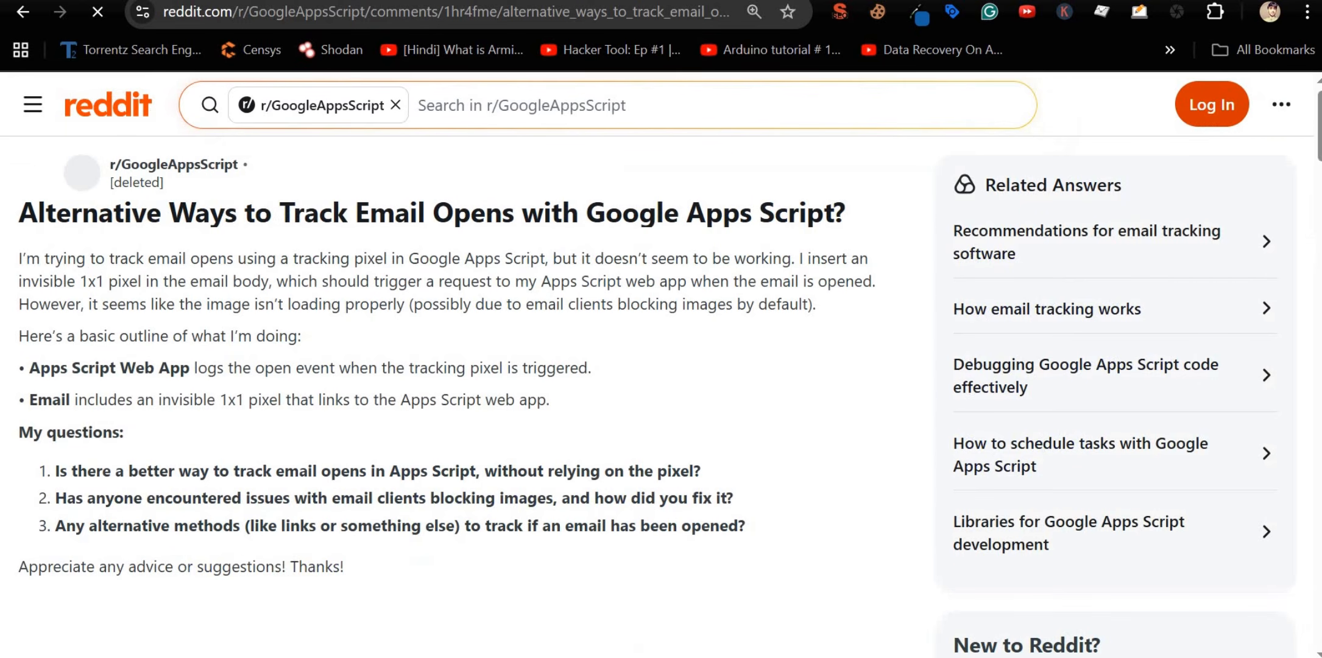
scroll(266, 378, "down", 5)
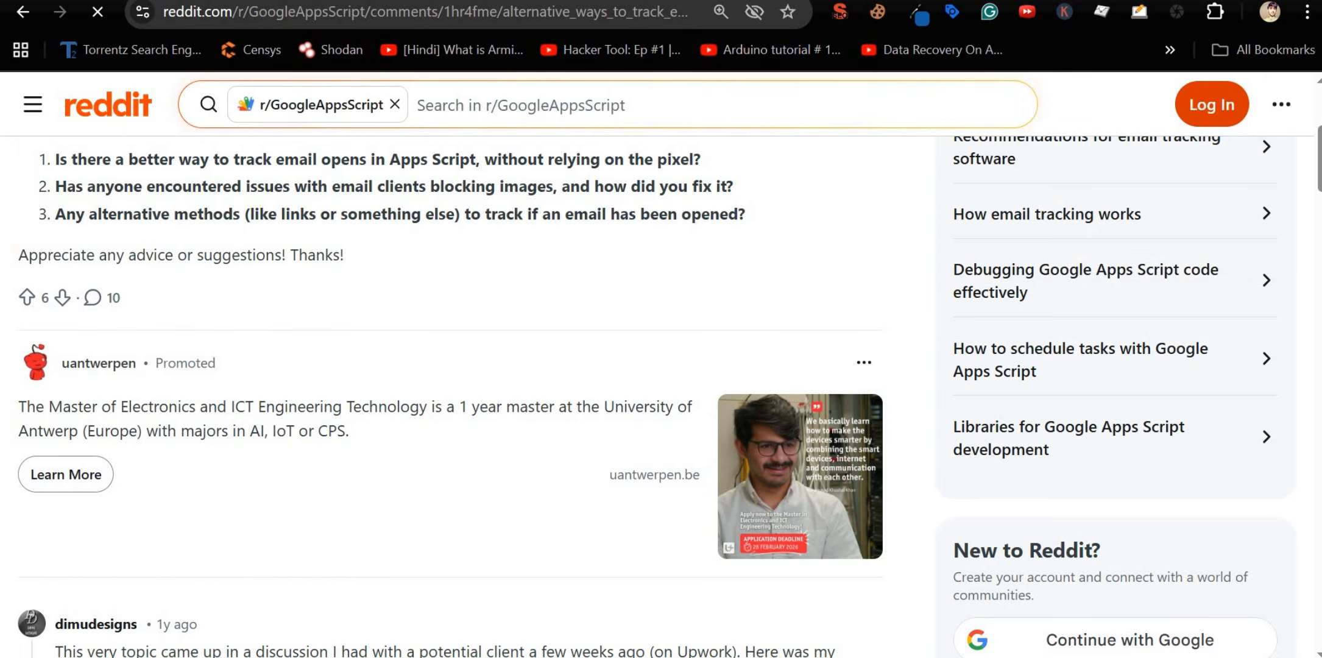
key("ctrl+t")
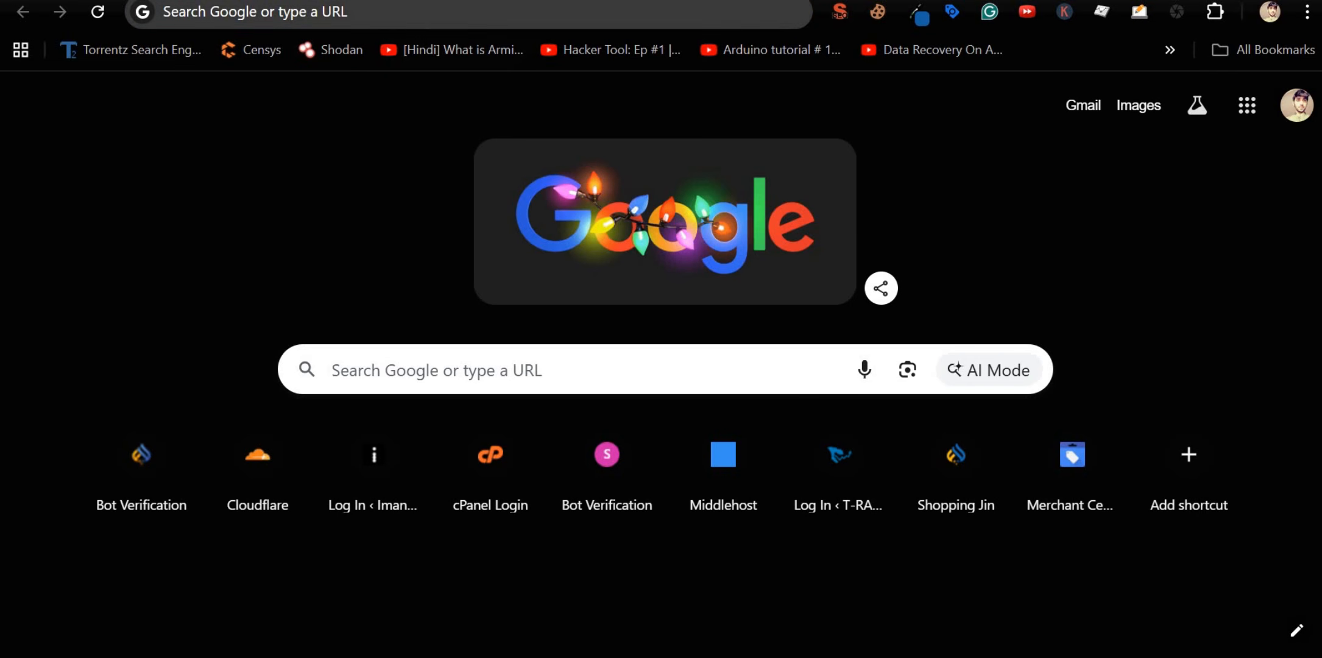
left_click(416, 18)
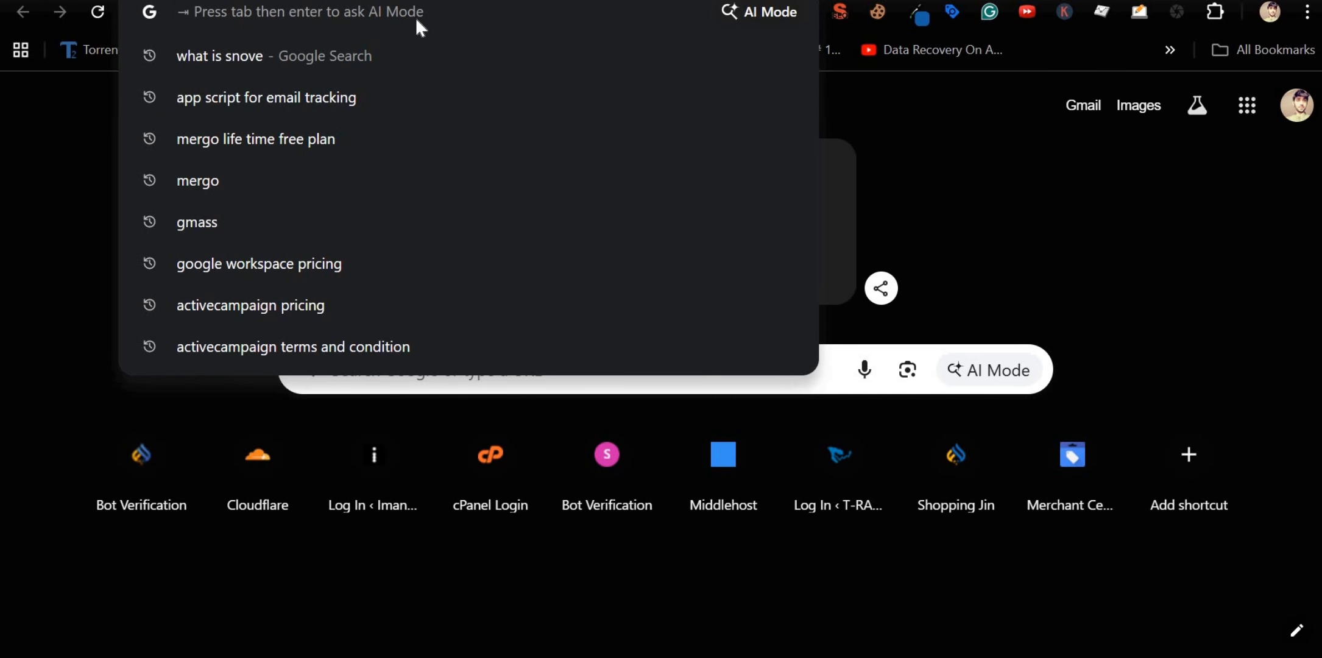
Step: Search Google for 'instantly. ai' and open the official Instantly.ai website
type("inst")
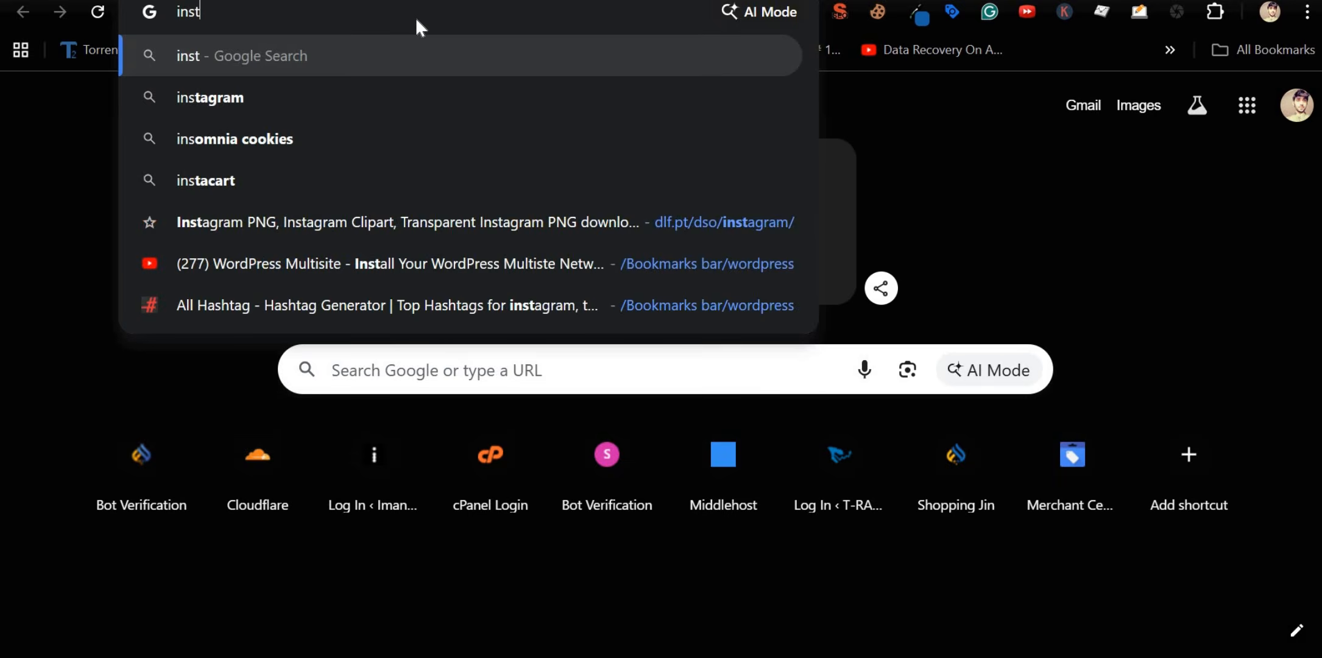
type("antly. ai")
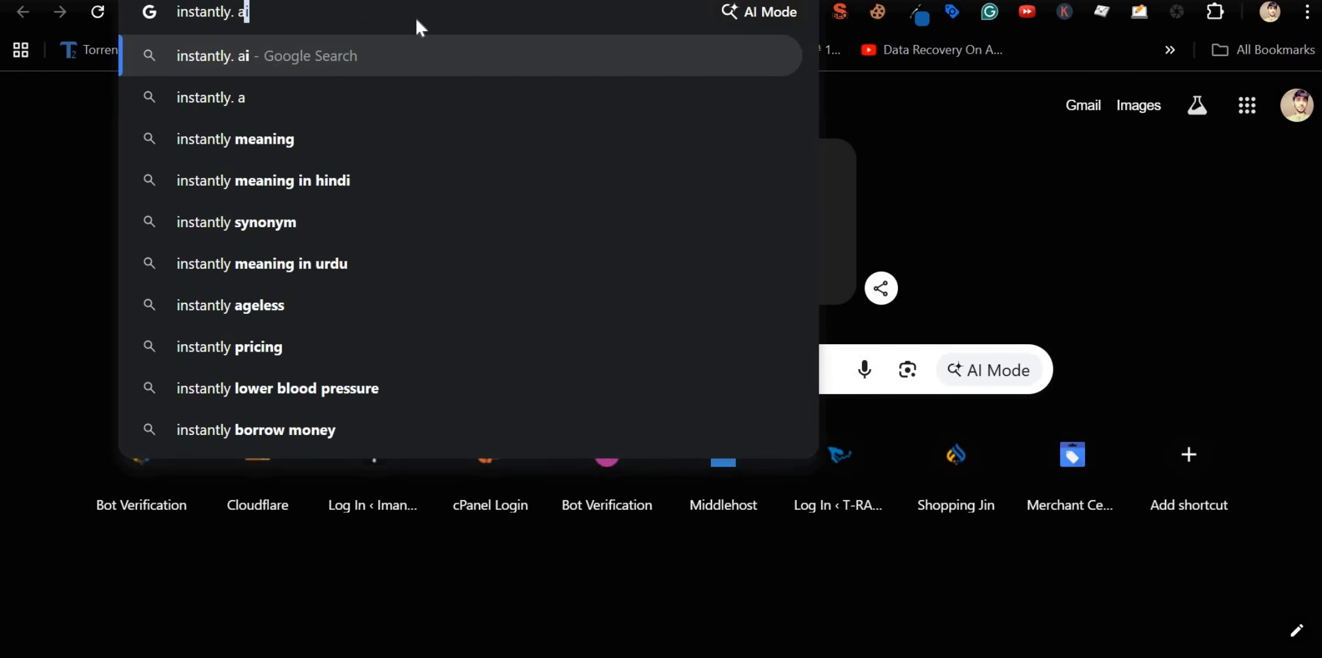
key("Return")
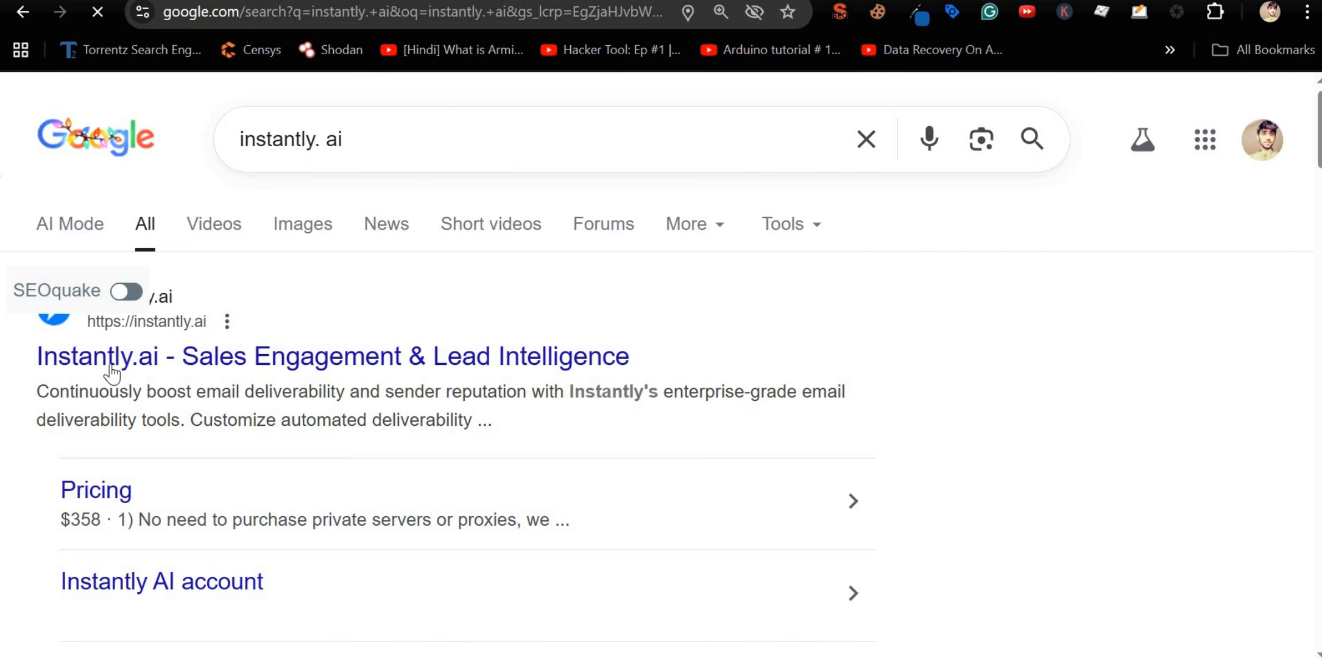
left_click(112, 366)
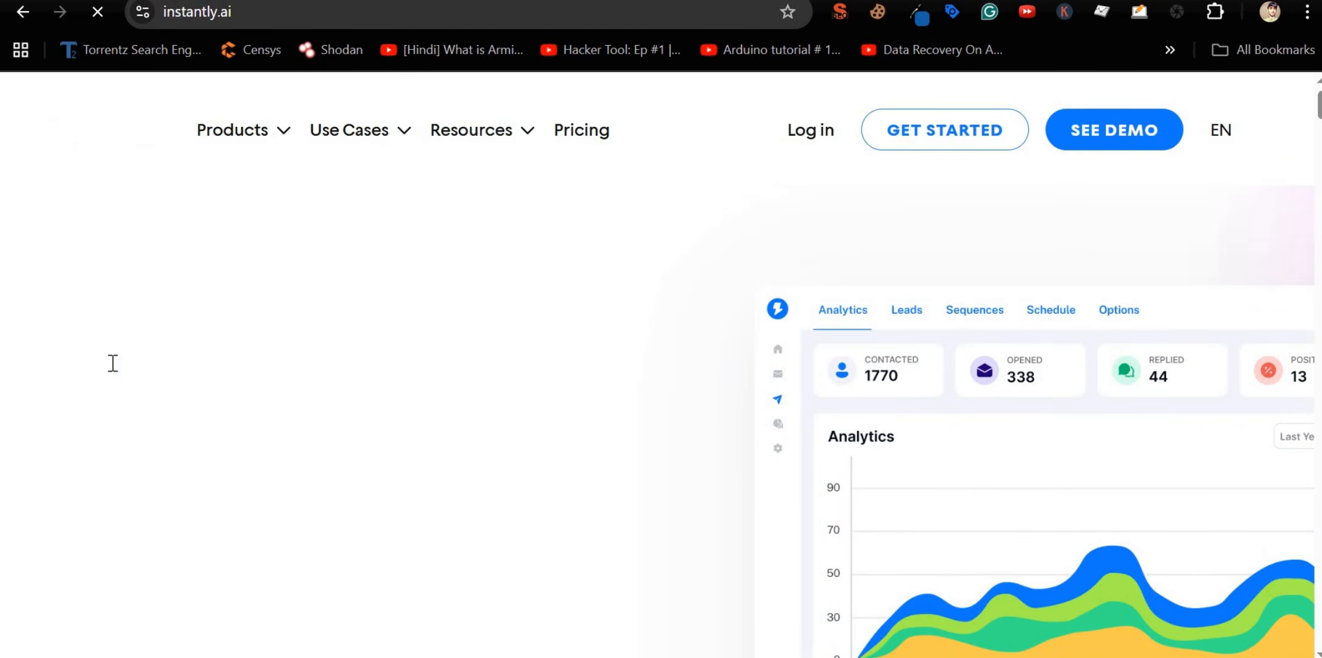
Step: Highlight Instantly's G2 Ease of Use rating and Email Marketing average
scroll(113, 363, "down", 5)
scroll(113, 363, "down", 15)
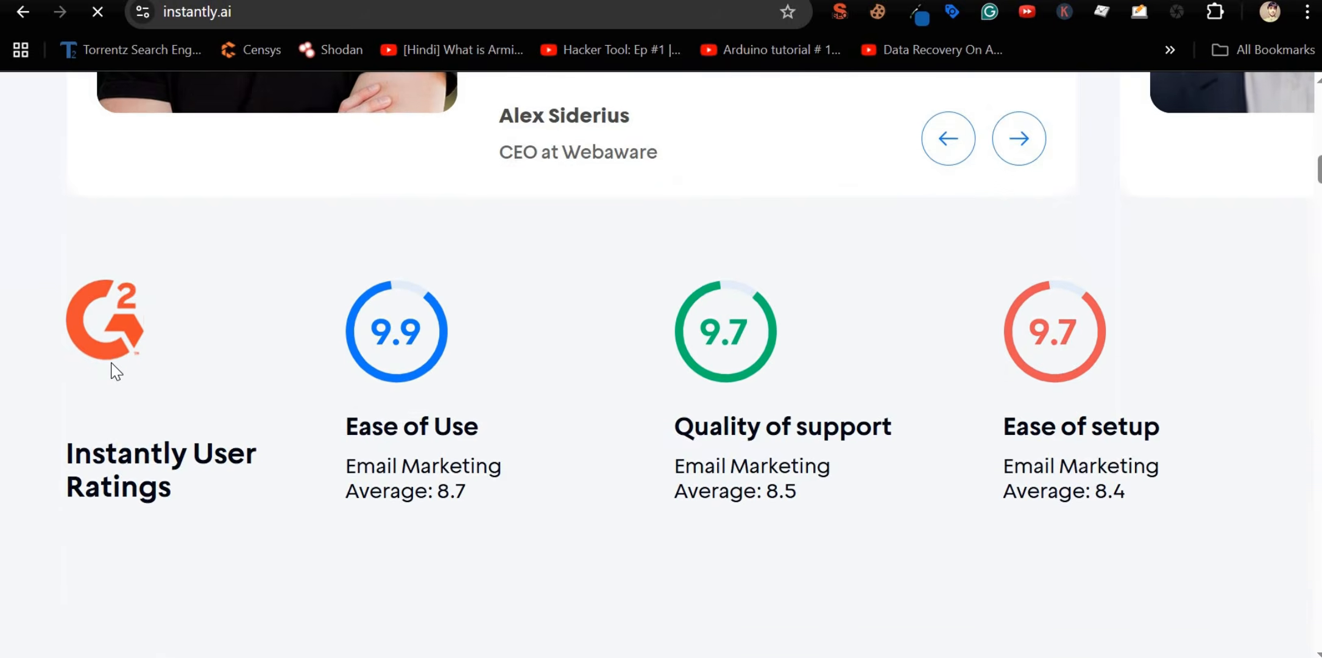
scroll(115, 367, "up", 5)
triple_click(475, 426)
double_click(392, 468)
left_click(525, 495, "shift")
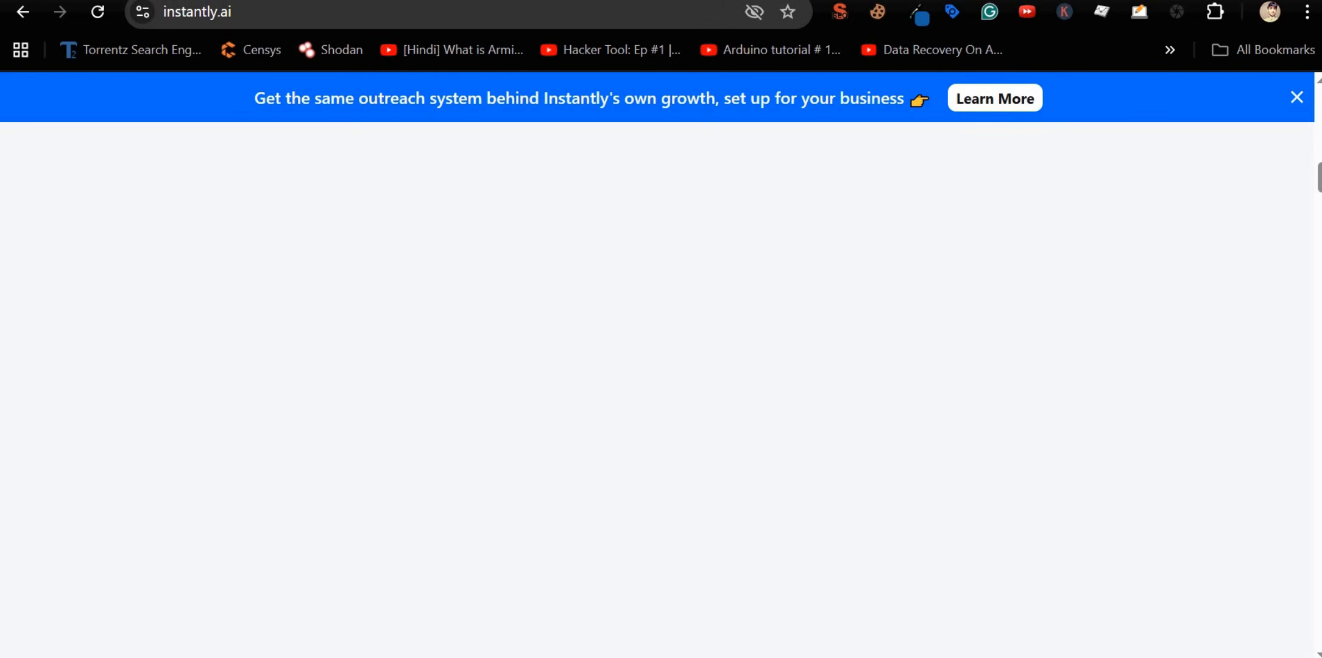
key("ctrl+t")
Step: Search Google for 'ghl pricing' and open HighLevel's pricing page with Starter and Unlimited plans
type("GH")
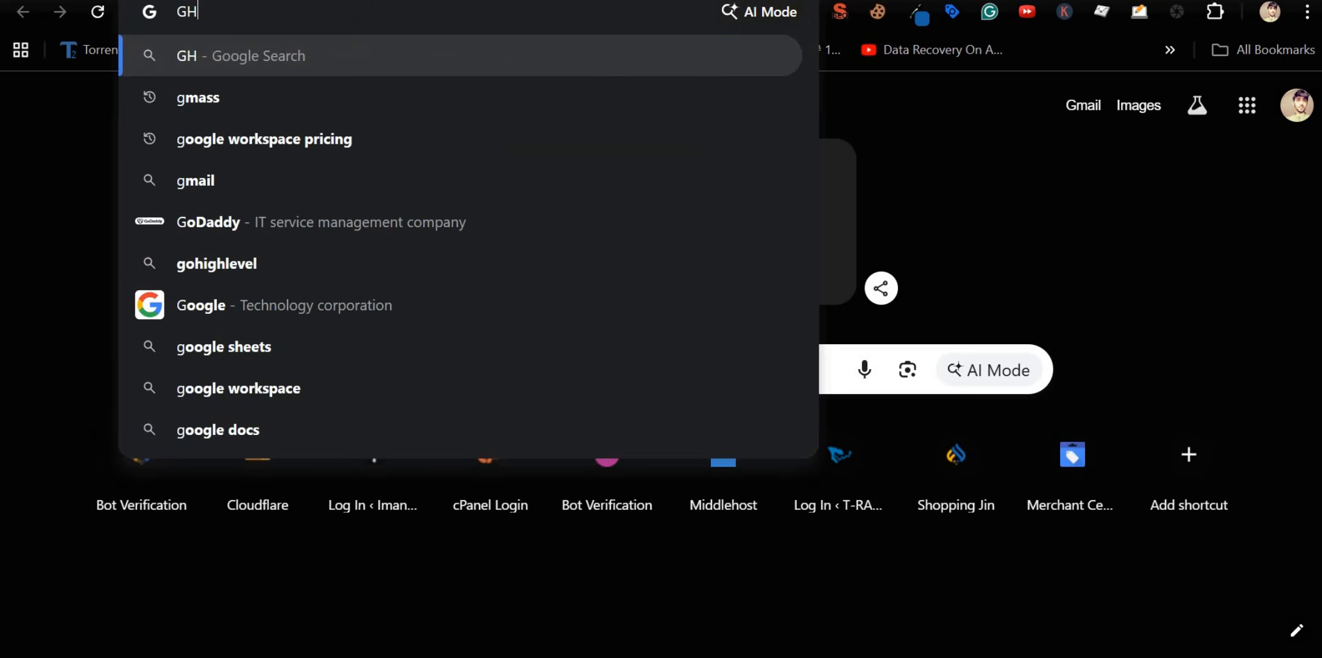
type("L")
key("Down")
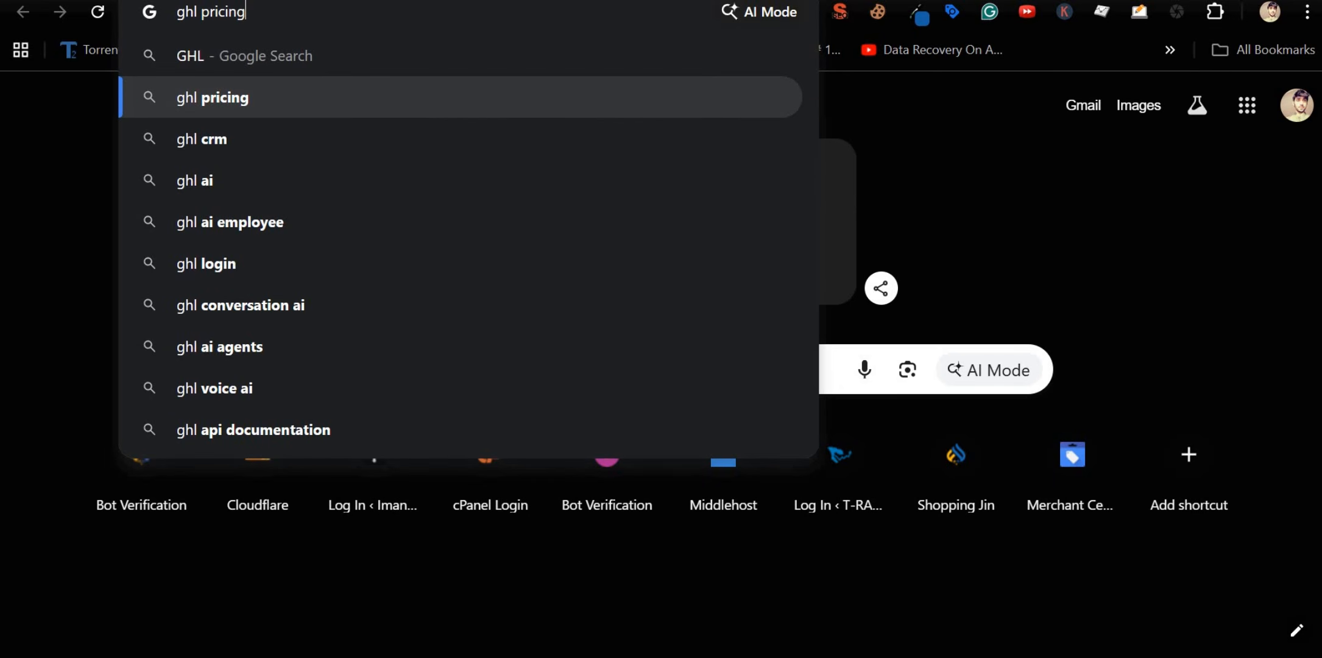
key("Return")
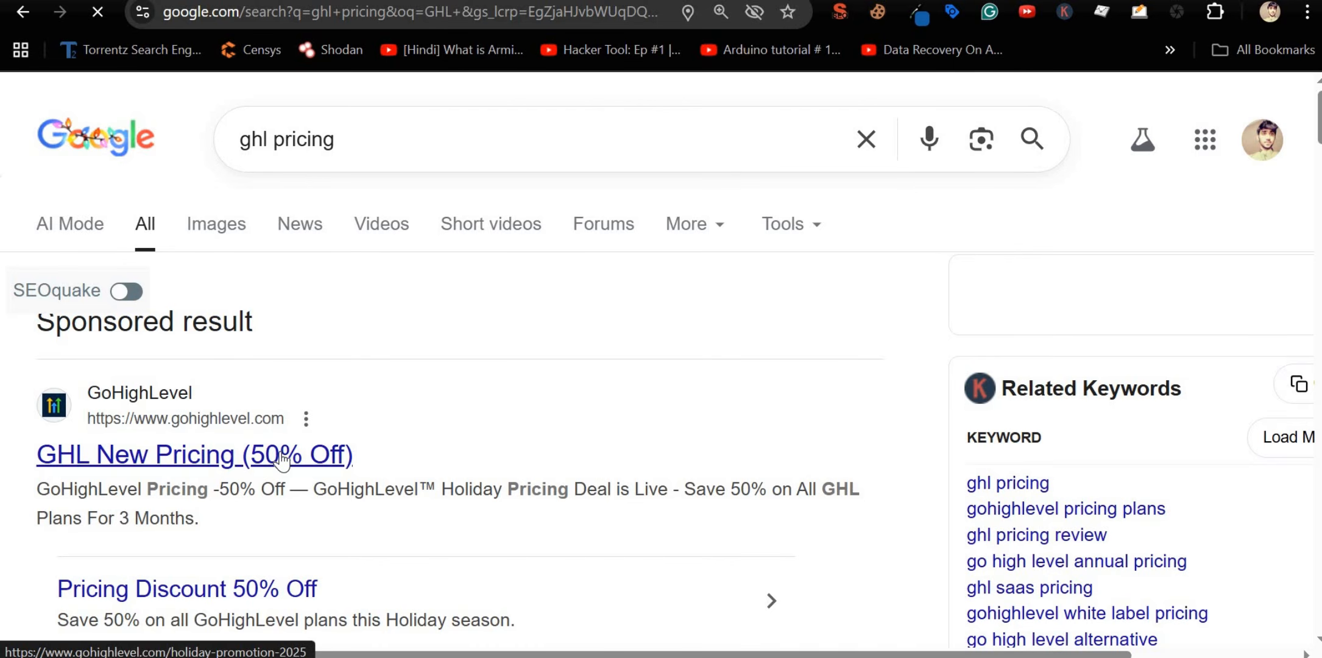
scroll(283, 462, "down", 5)
scroll(285, 464, "down", 5)
scroll(282, 451, "down", 2)
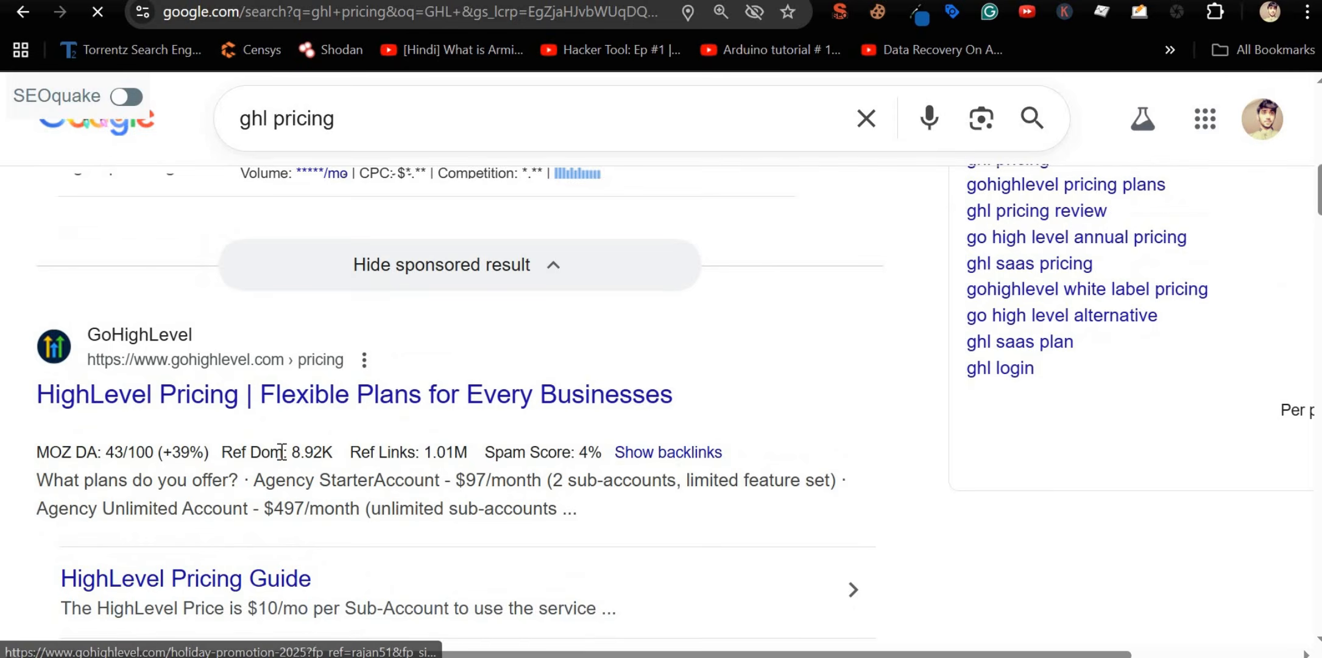
scroll(70, 405, "down", 3)
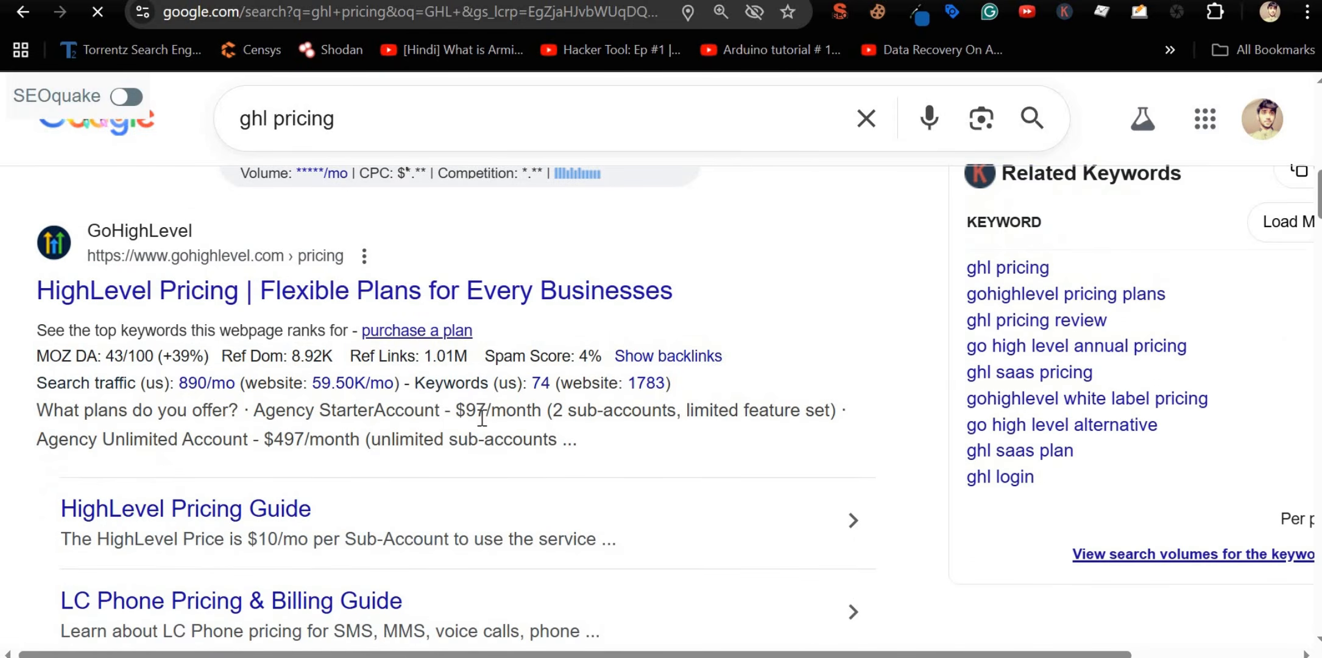
left_click(366, 301)
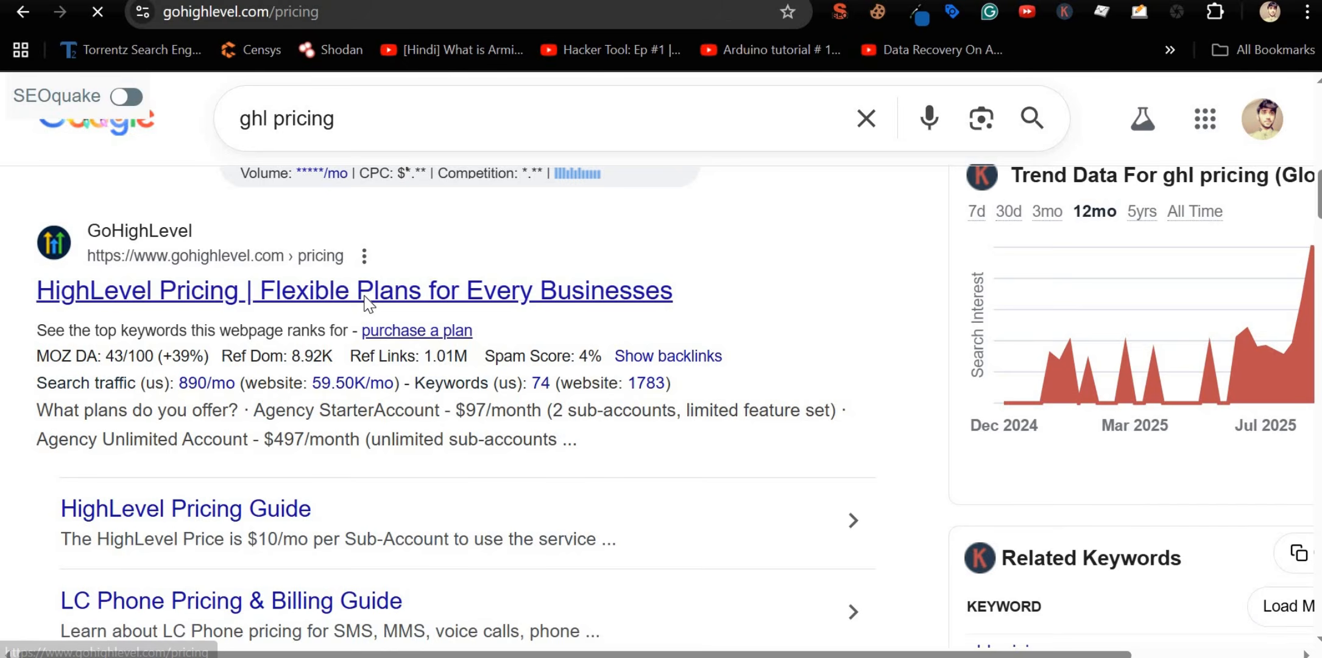
scroll(365, 298, "down", 5)
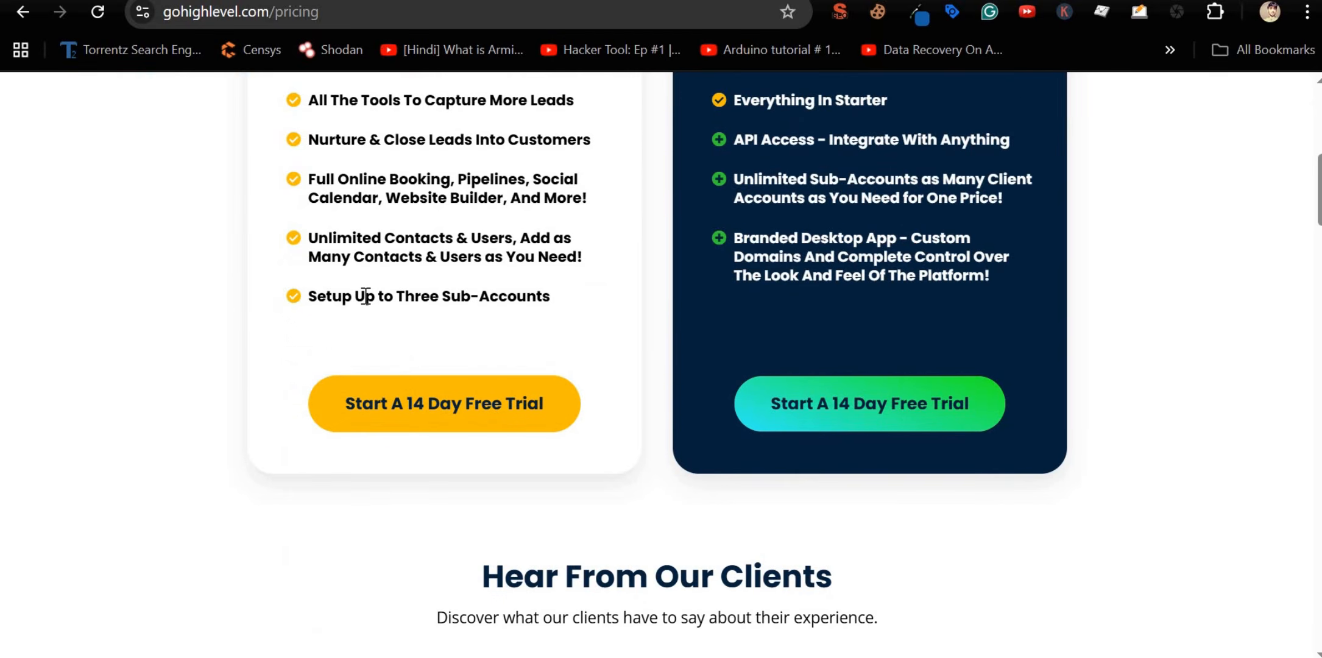
scroll(366, 296, "up", 3)
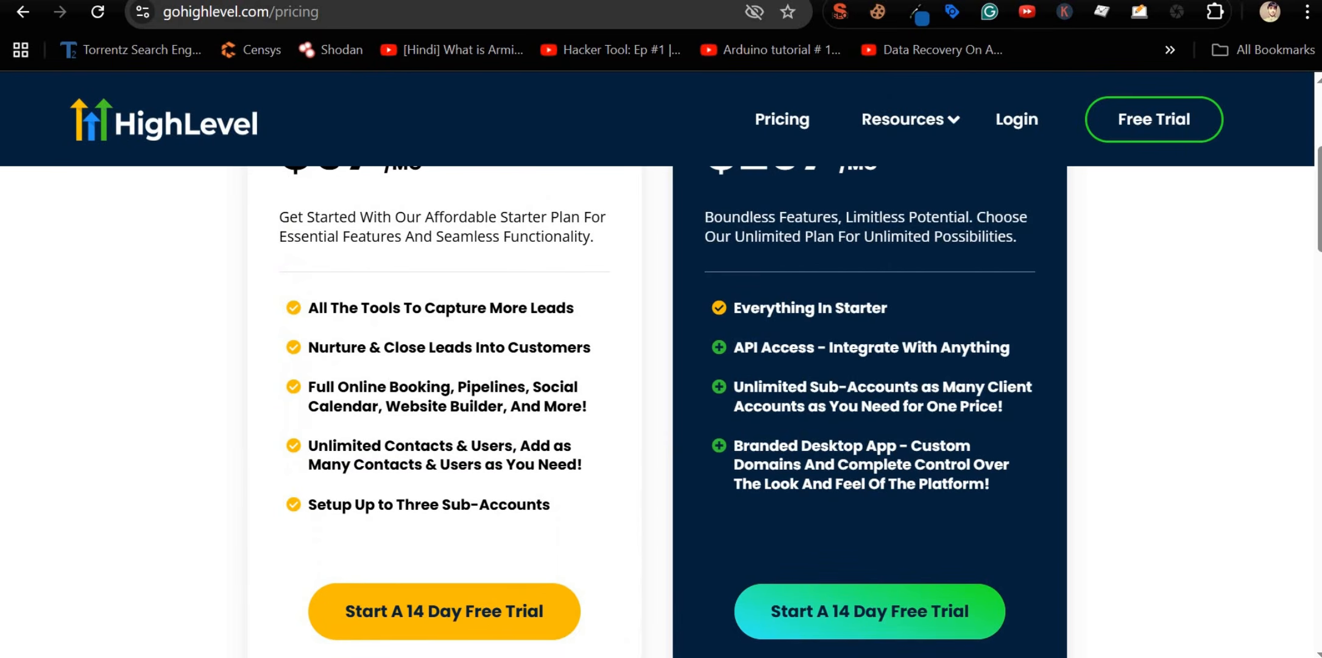
Step: Search 'snove' and highlight the AI Overview defining Snov.io as a sales engagement platform
key("ctrl+t")
type("sno")
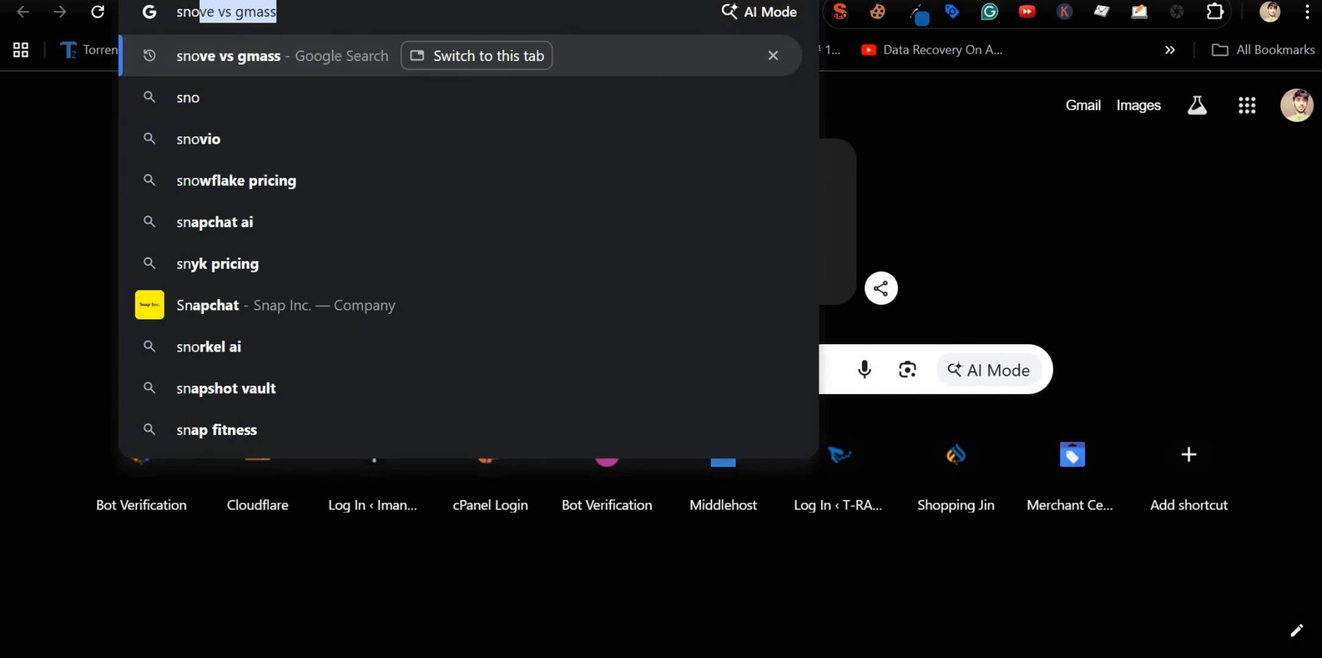
type("ve")
key("Return")
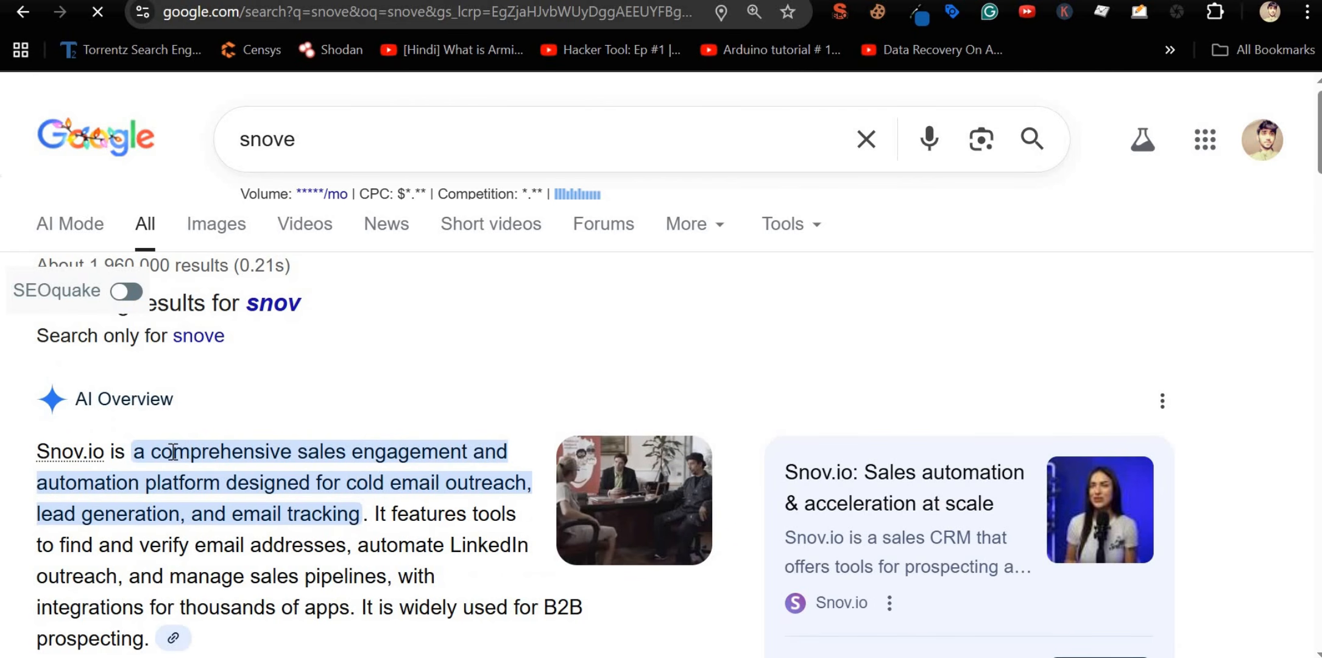
left_click_drag(173, 452, 192, 477)
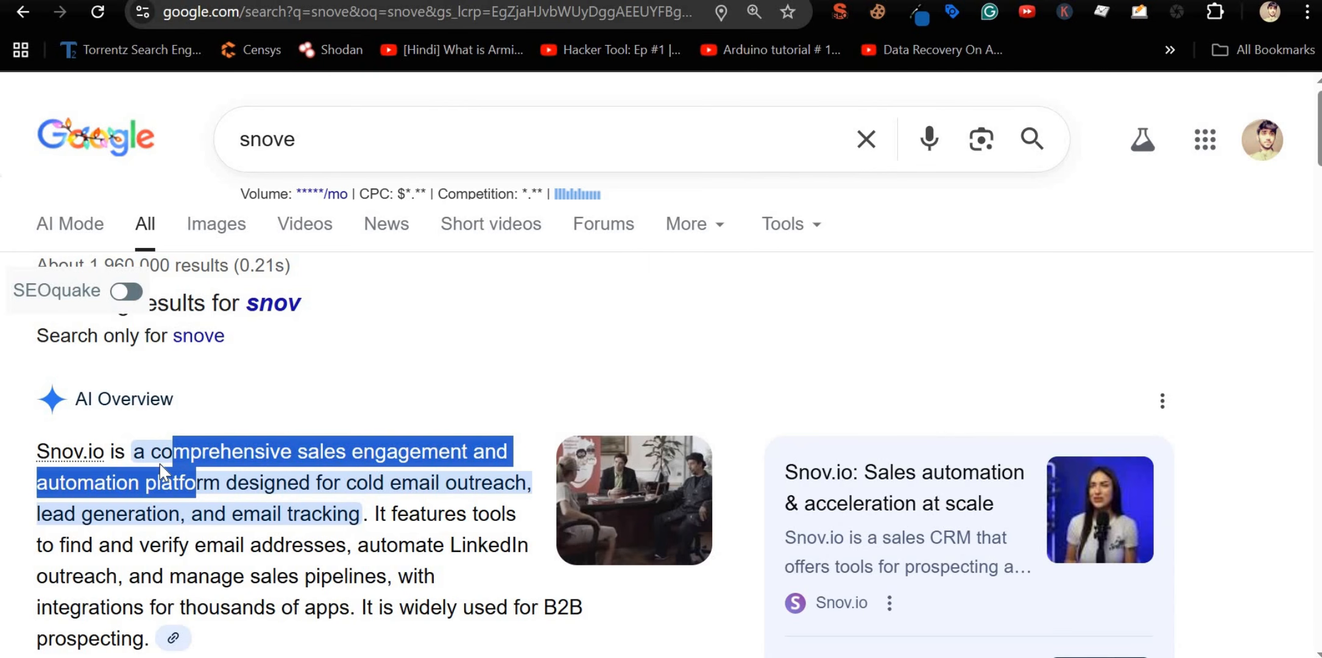
left_click_drag(152, 452, 214, 482)
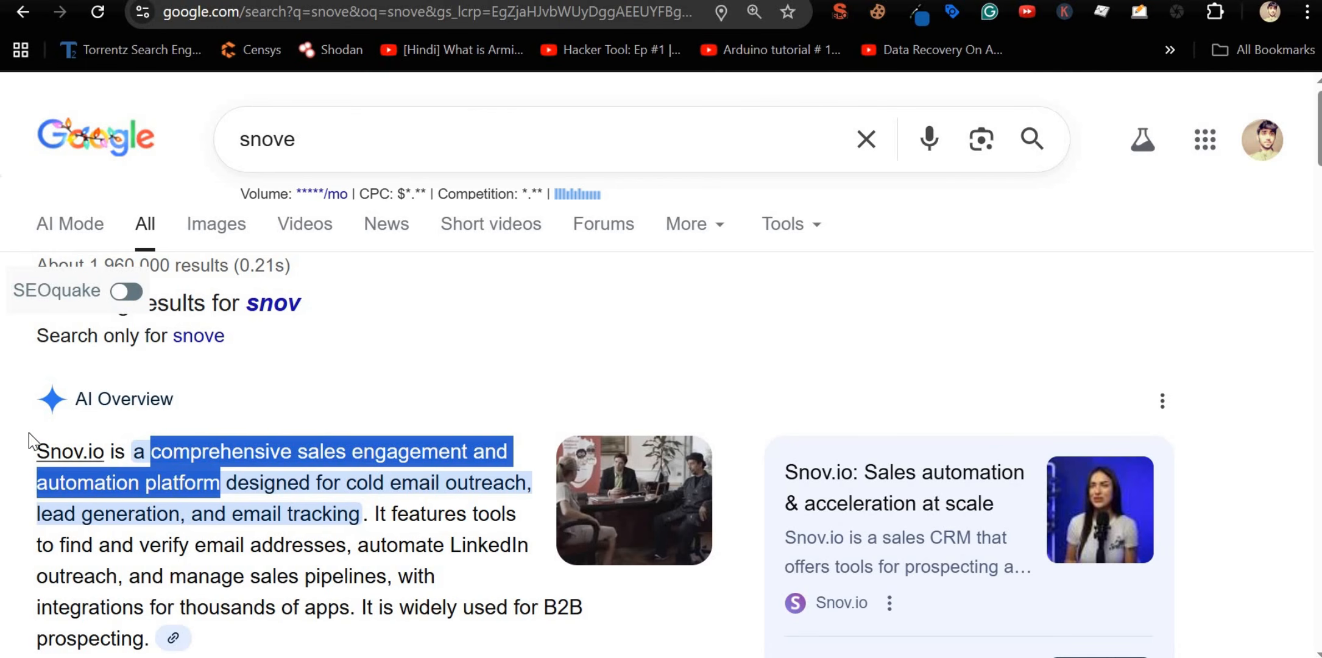
left_click_drag(35, 450, 360, 519)
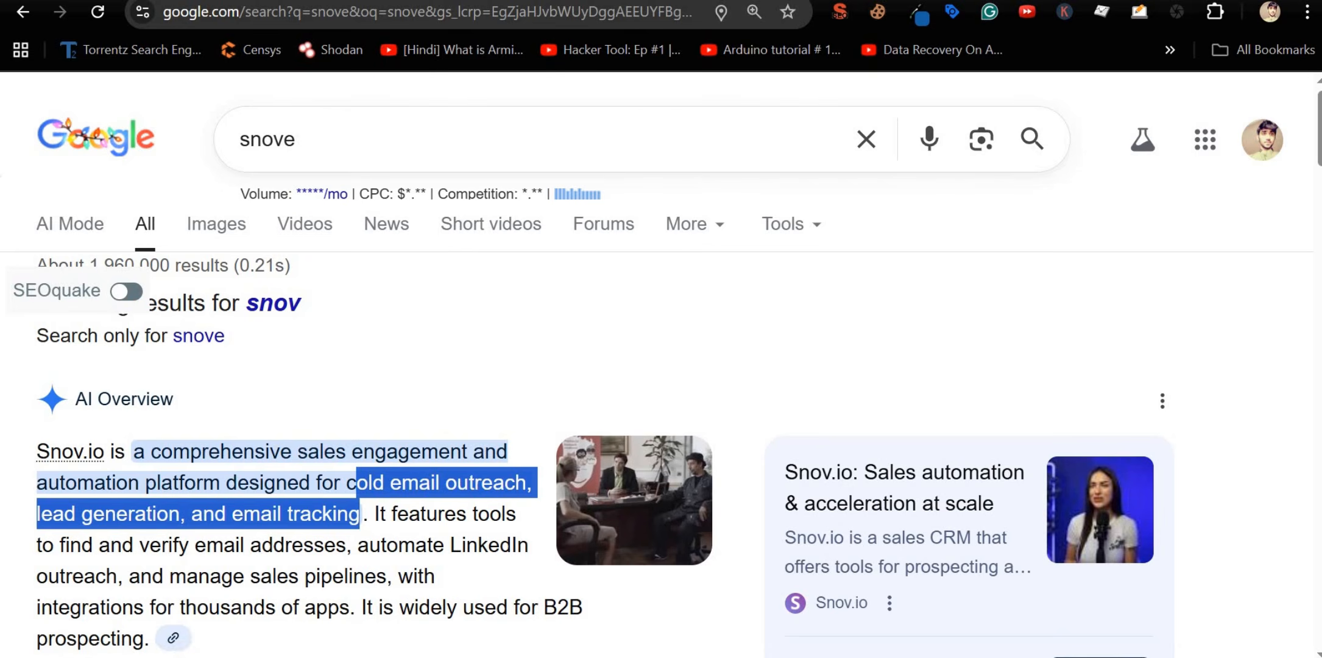
key("ctrl+t")
Step: Search 'lead gorialla 2.0' and highlight the Leads Gorilla headline and feature list
type("lead gori")
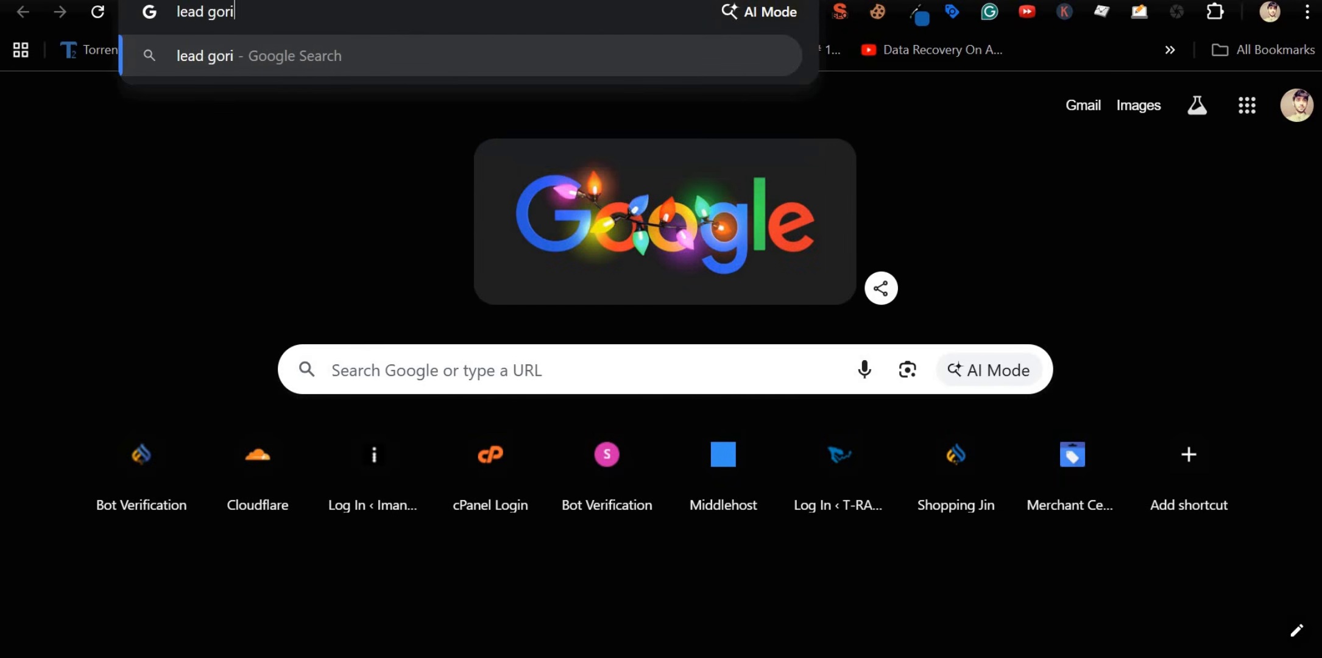
type("alla 2.0")
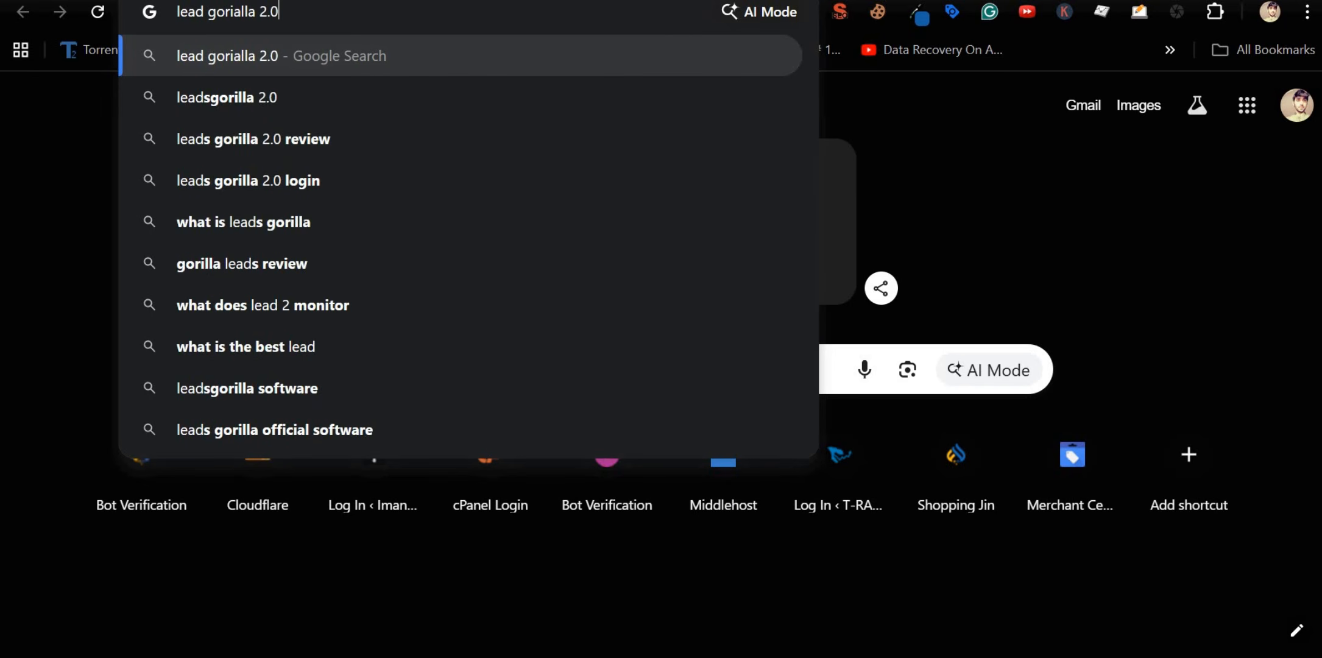
key("Return")
scroll(263, 259, "down", 3)
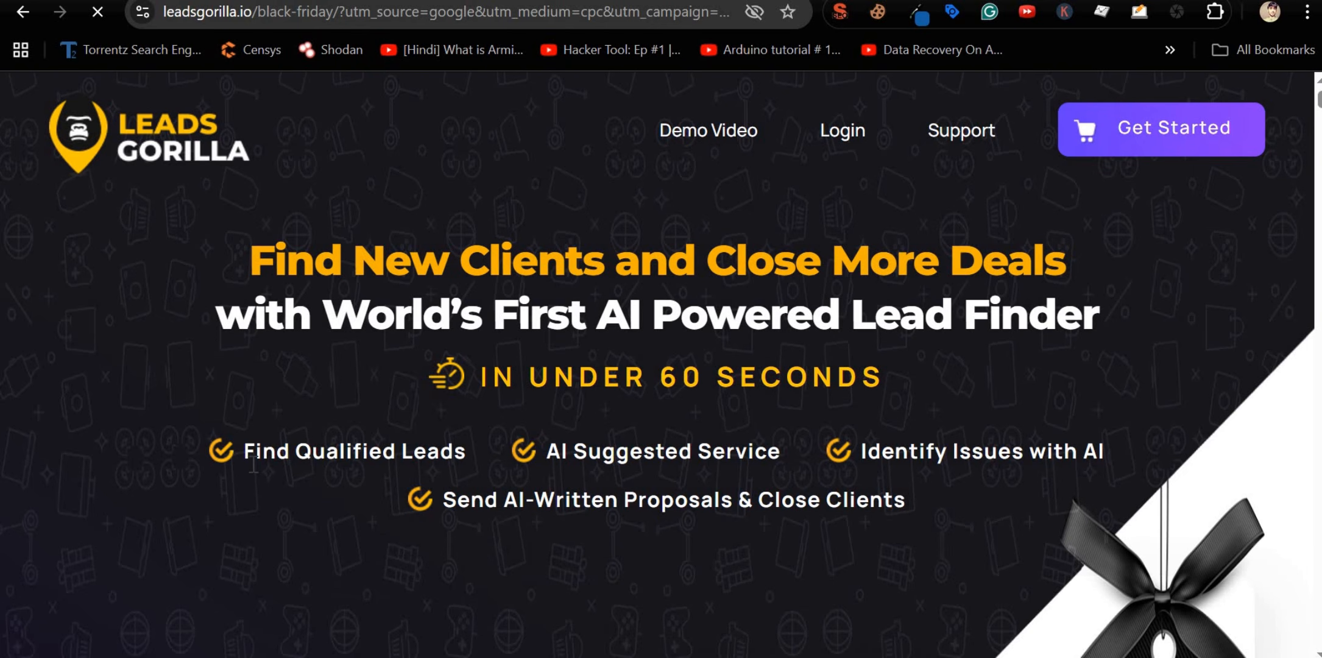
left_click_drag(332, 452, 247, 247)
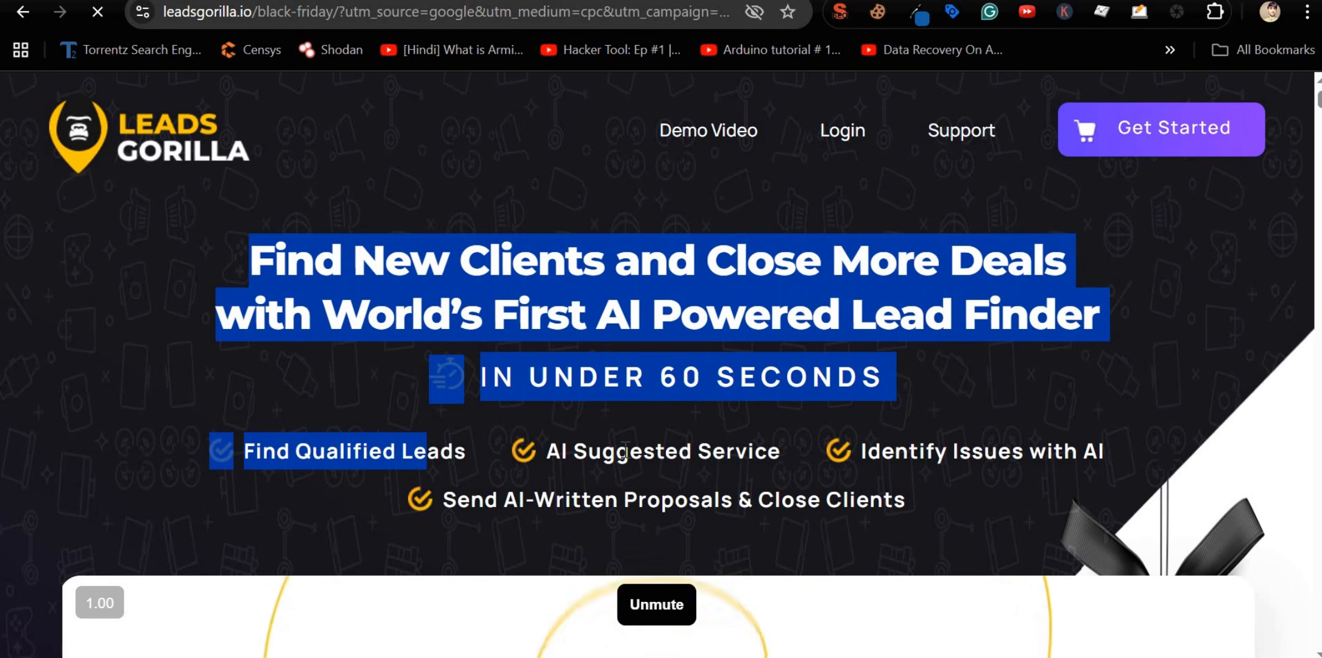
double_click(624, 452)
left_click(624, 452)
double_click(469, 500)
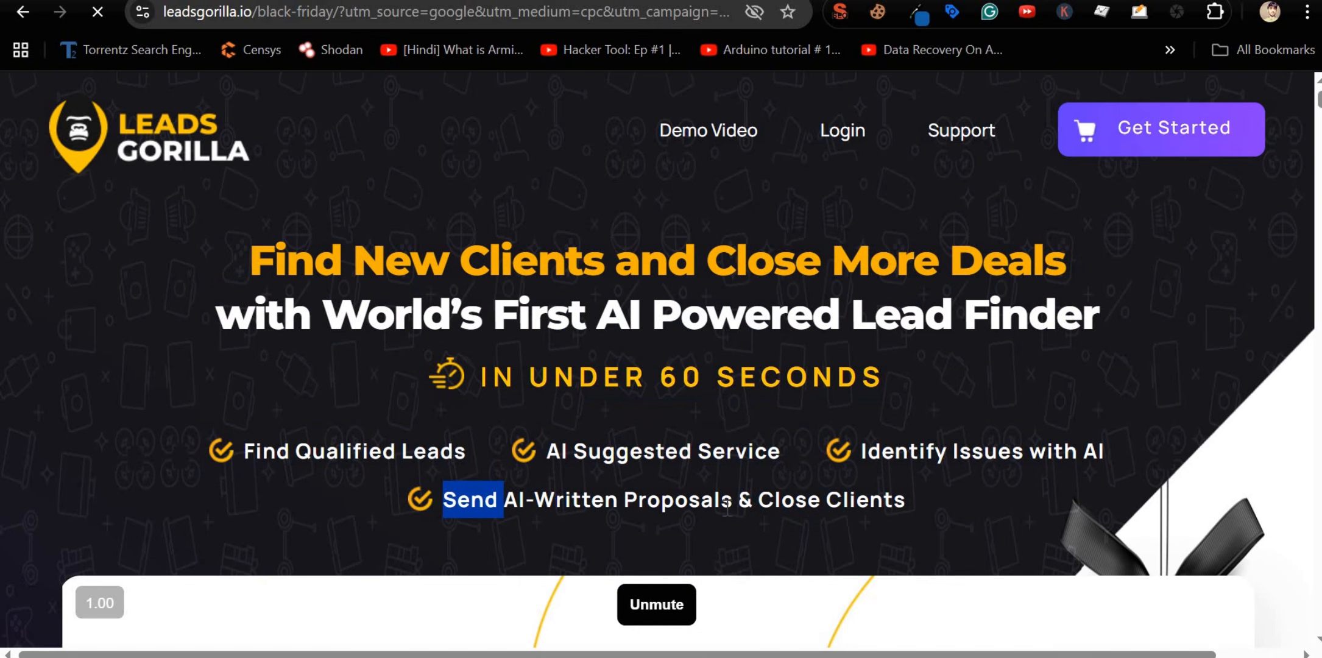
double_click(762, 501)
triple_click(954, 452)
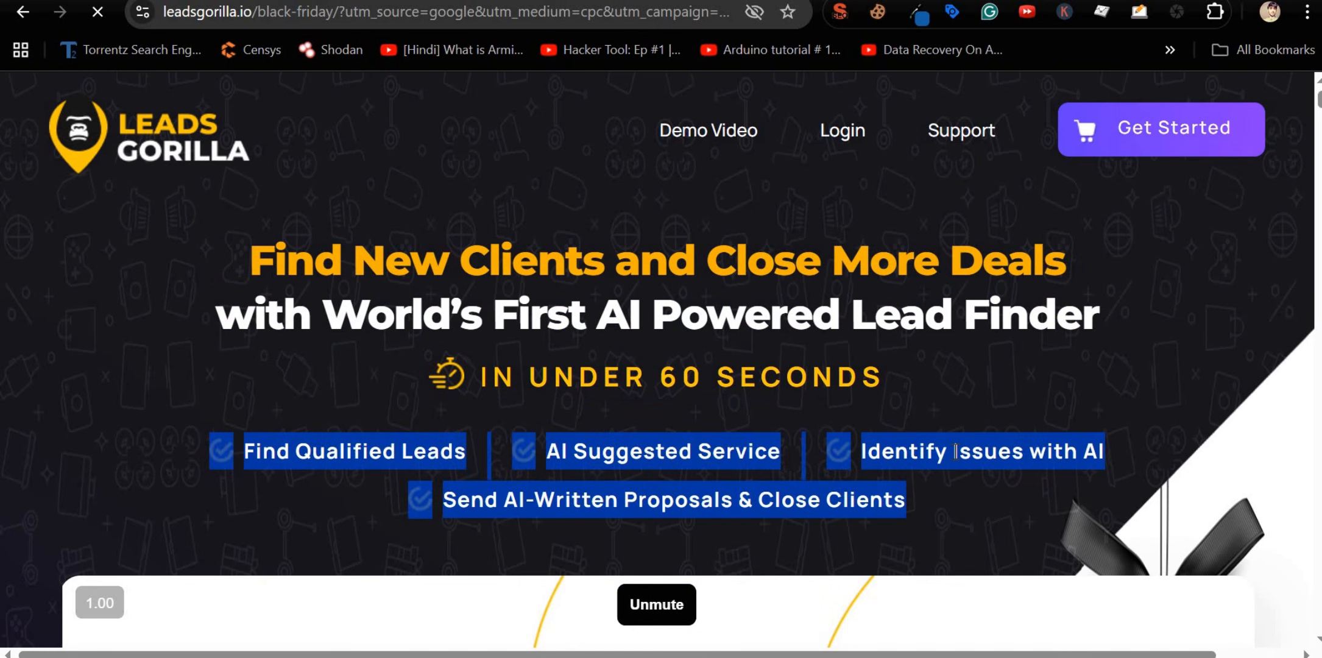
Step: Highlight the Step 1, Step 2 and Step 3 contact-and-close cards
scroll(954, 452, "down", 1)
scroll(955, 452, "down", 5)
scroll(528, 481, "down", 4)
scroll(360, 492, "up", 4)
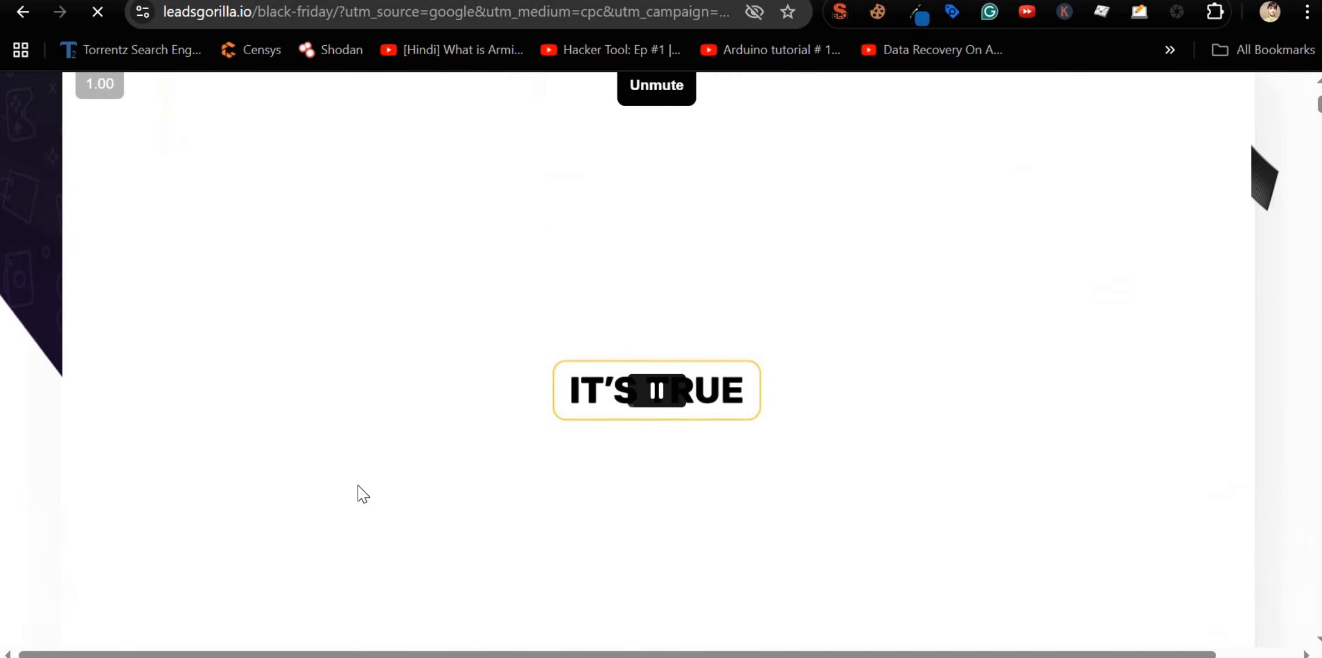
scroll(280, 329, "down", 8)
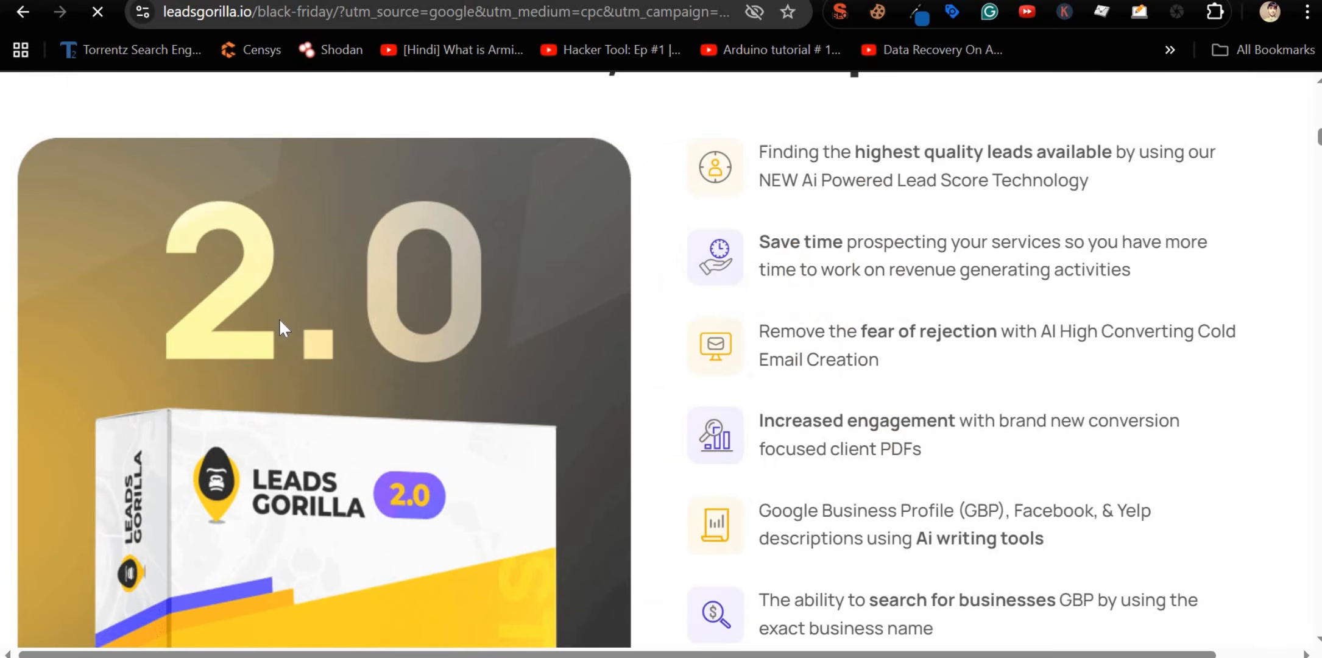
scroll(281, 326, "up", 5)
scroll(280, 328, "up", 14)
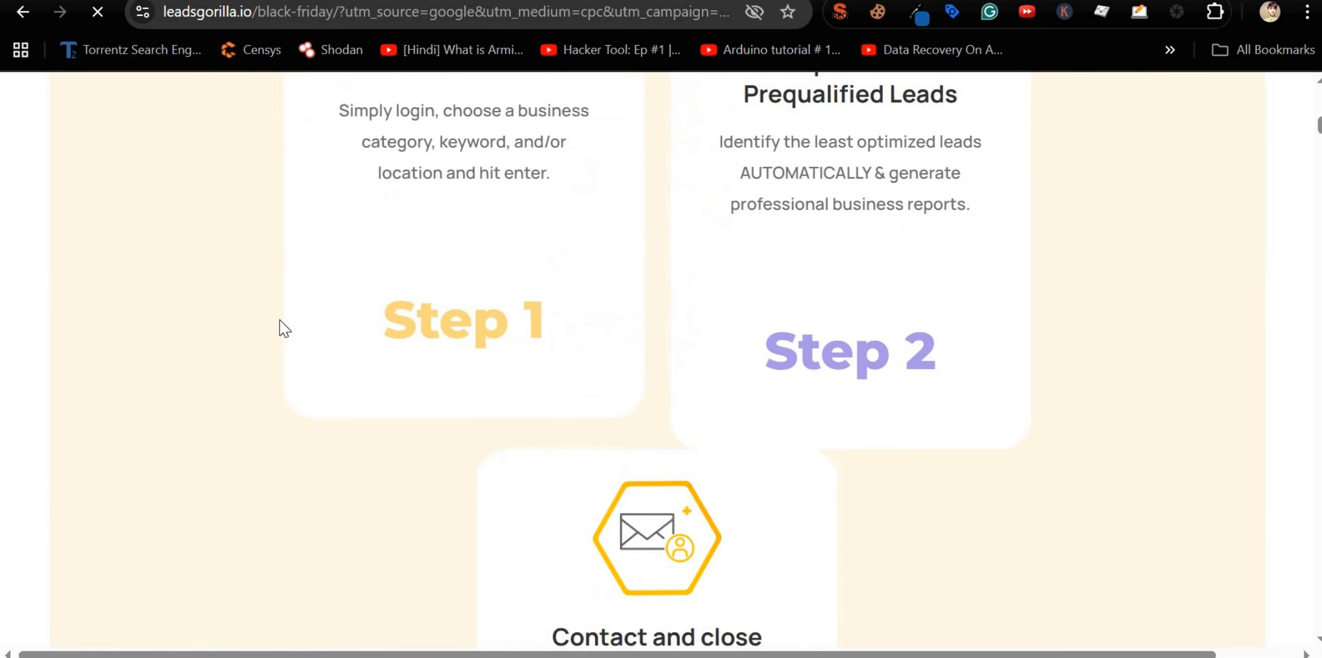
left_click_drag(337, 202, 589, 354)
left_click_drag(755, 210, 980, 366)
scroll(975, 363, "down", 4)
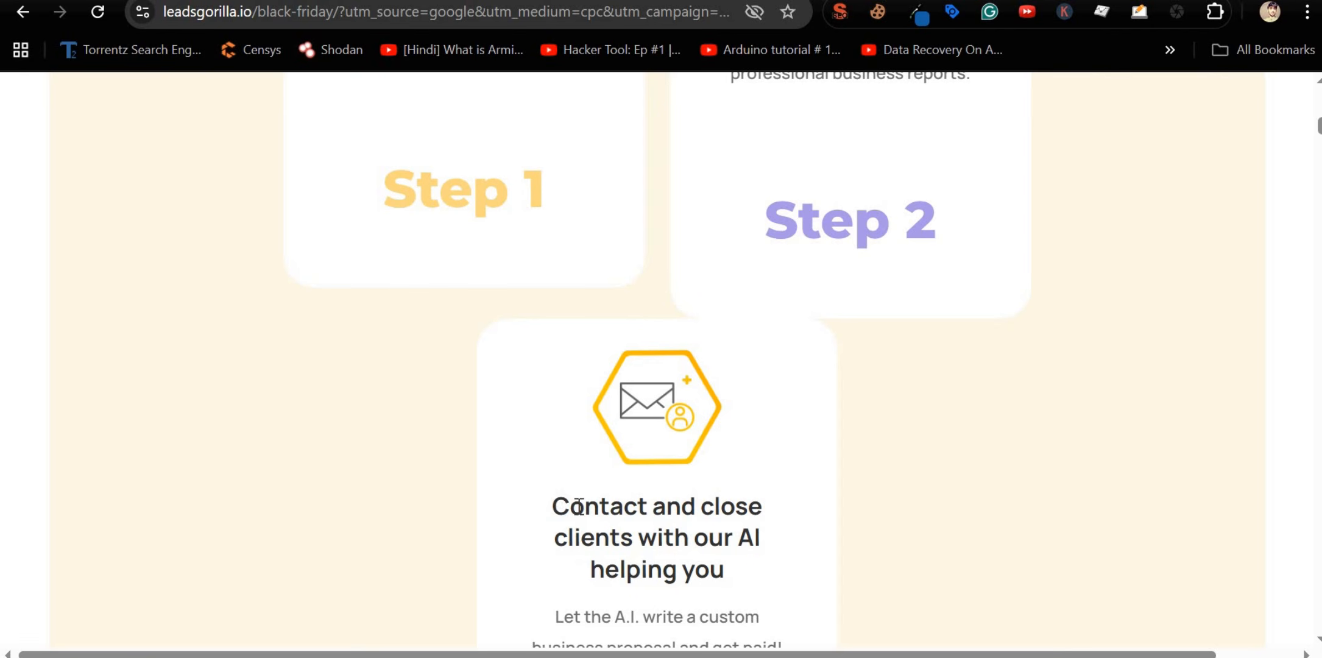
left_click_drag(578, 506, 725, 610)
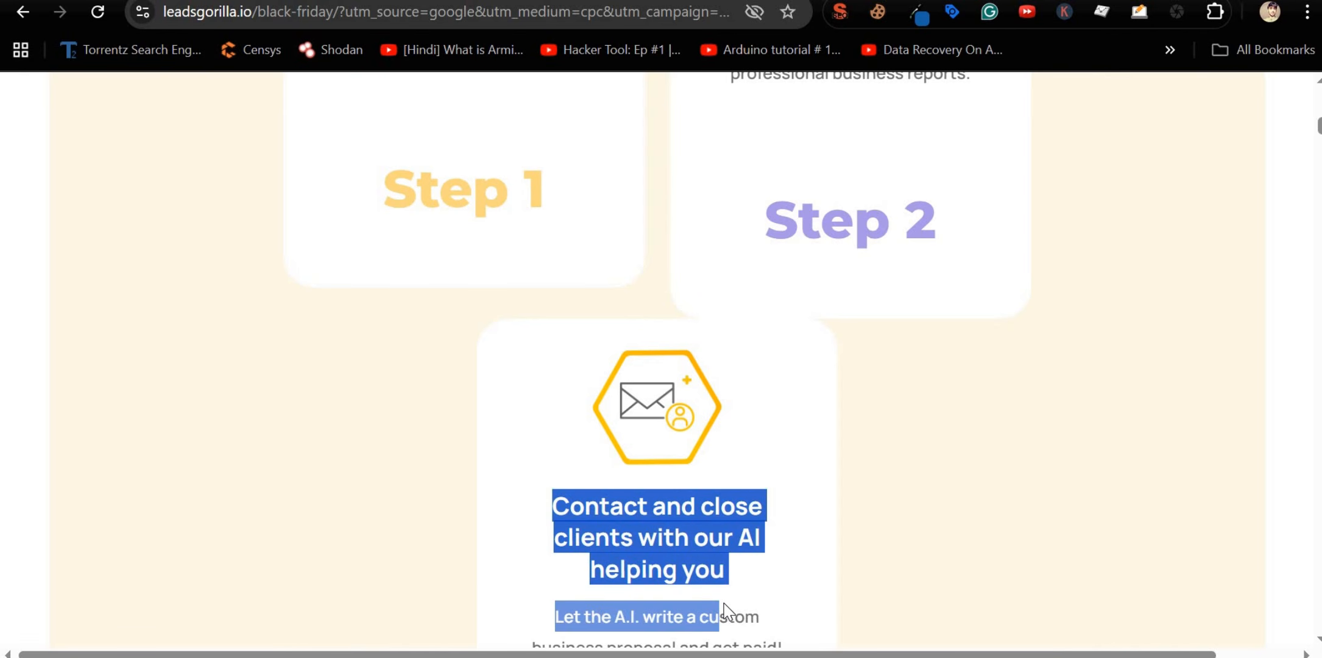
Step: Highlight 'Google Business Profile' and scroll down to the #1 Problem section
scroll(724, 609, "down", 15)
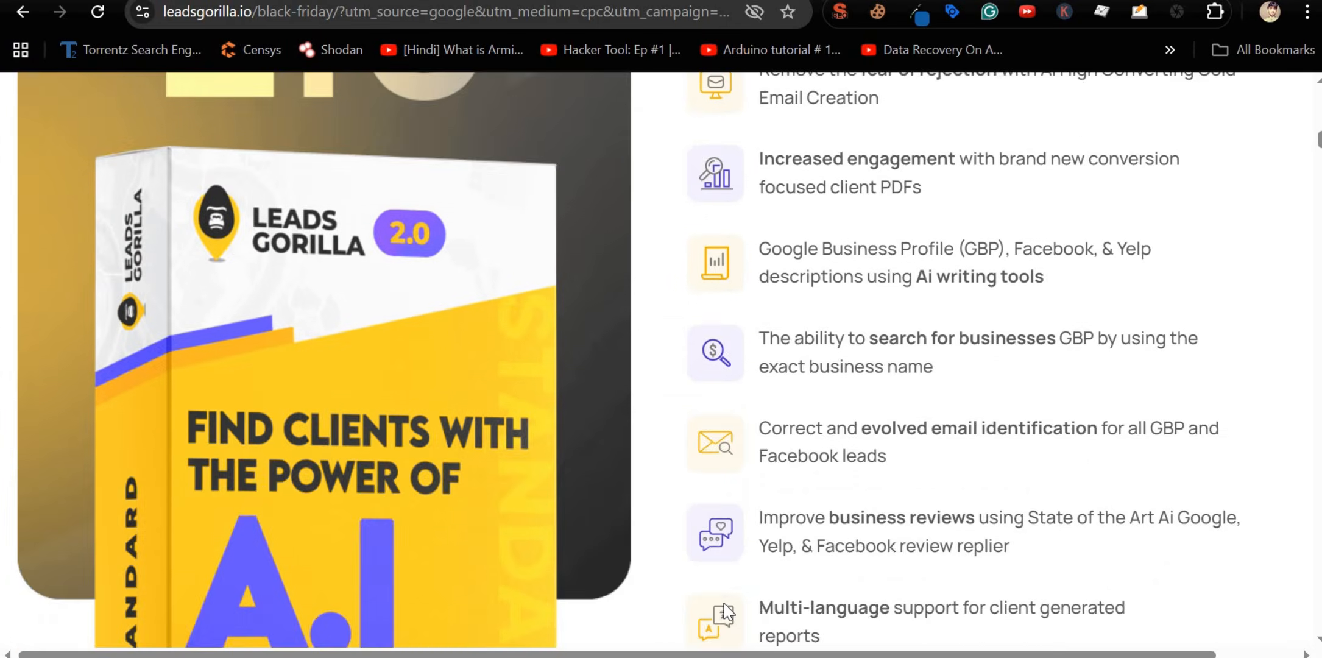
scroll(727, 611, "down", 5)
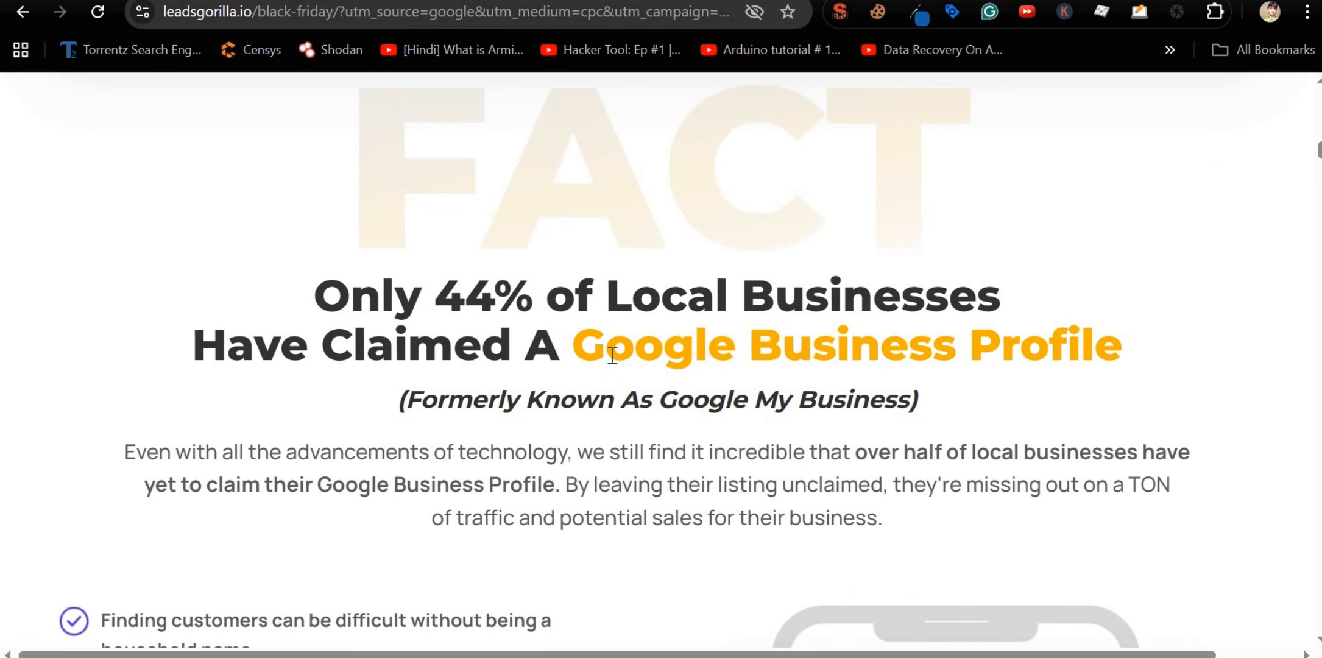
left_click_drag(576, 356, 1118, 357)
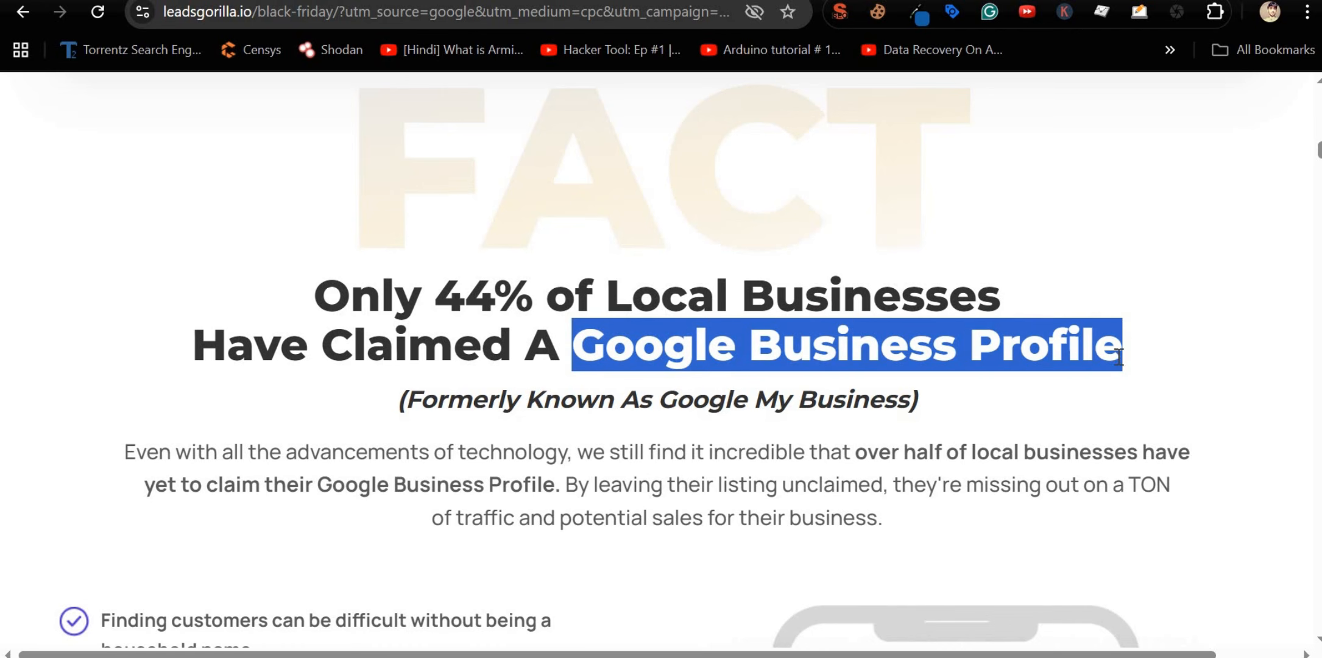
scroll(925, 399, "down", 20)
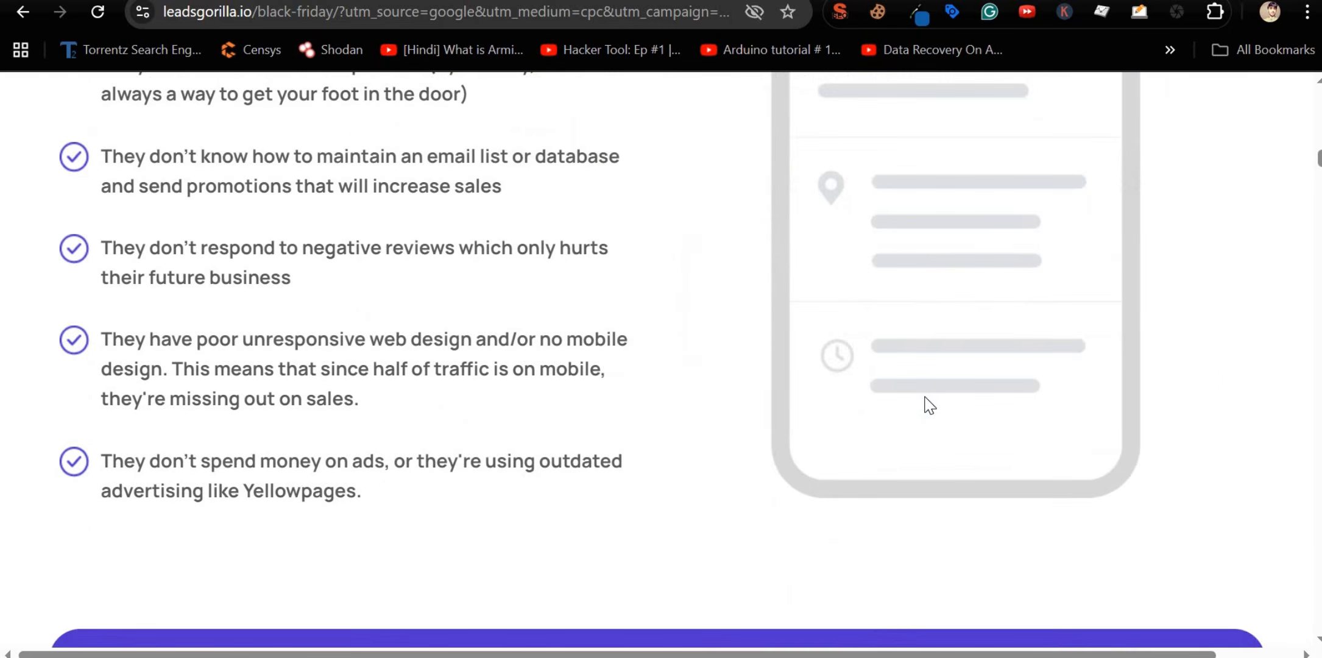
scroll(924, 394, "down", 20)
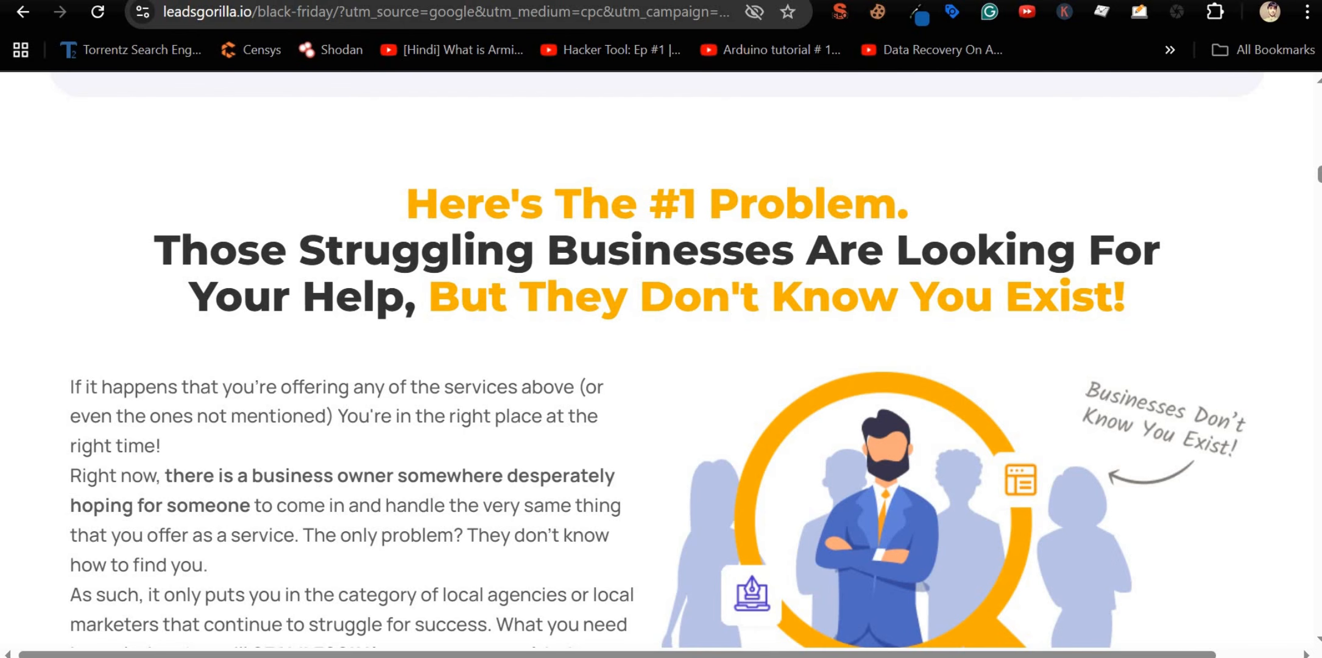
Step: Search Google for 'pipedrive' in a new tab and scroll through the results
key("ctrl+t")
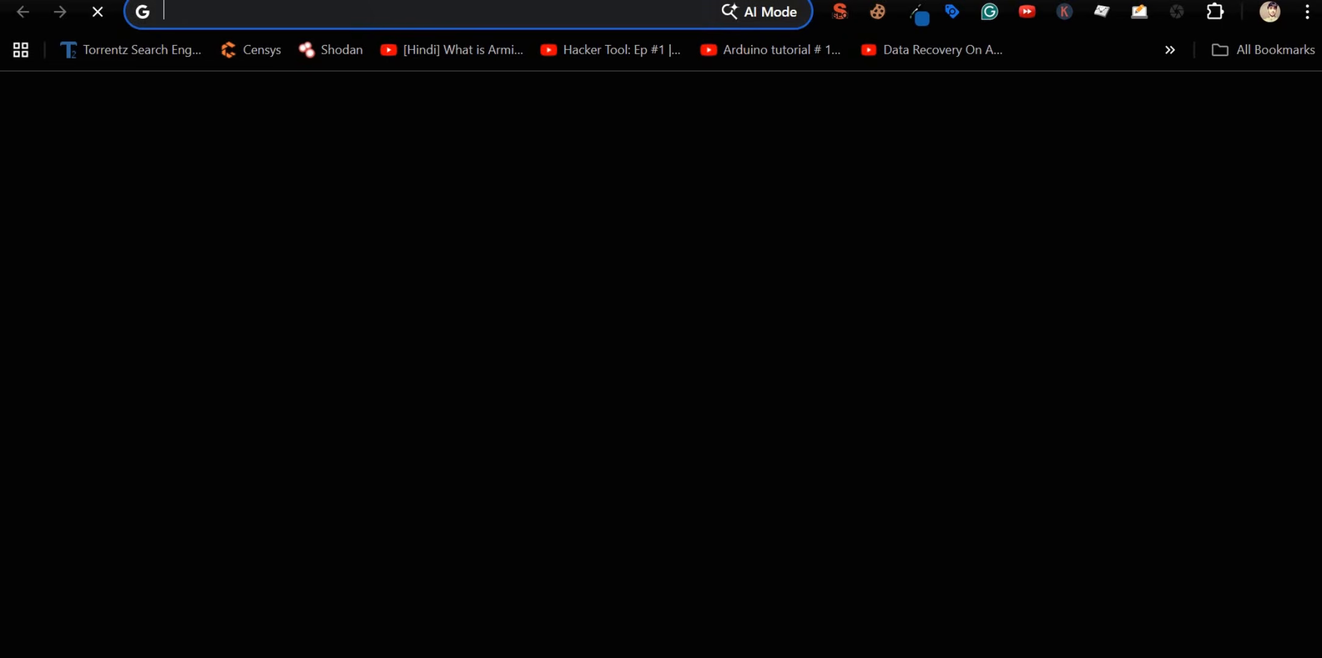
type("pipedrive")
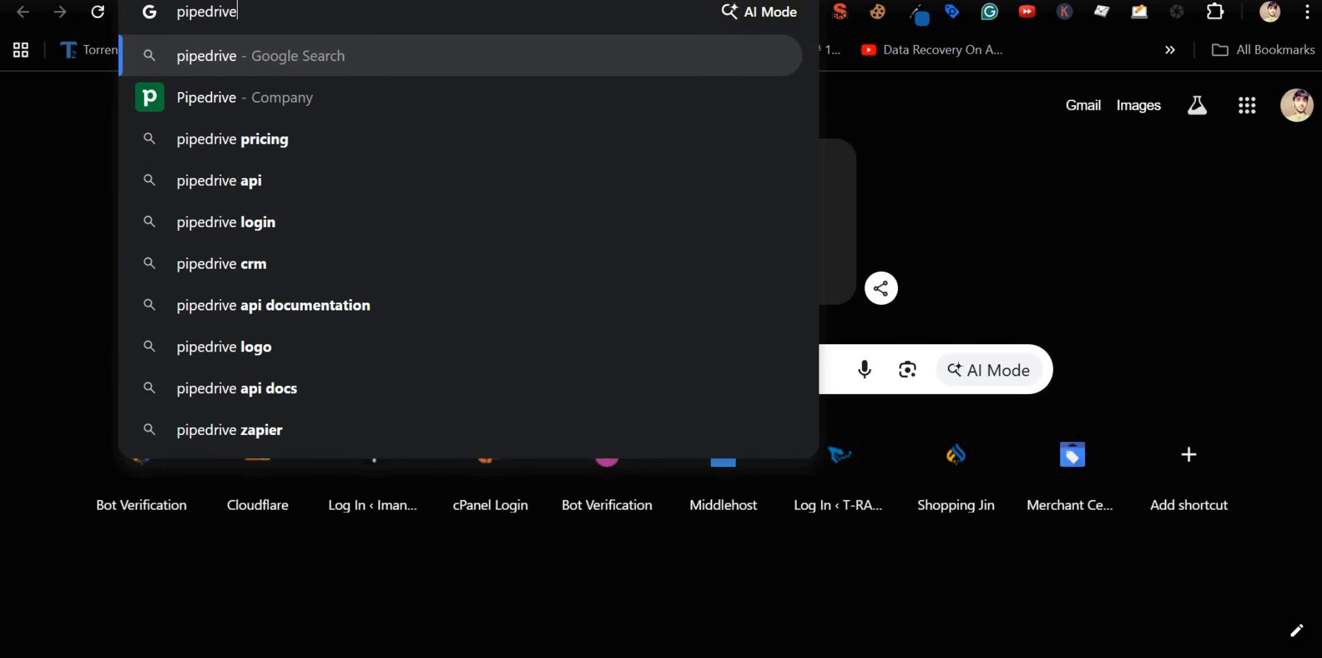
key("Return")
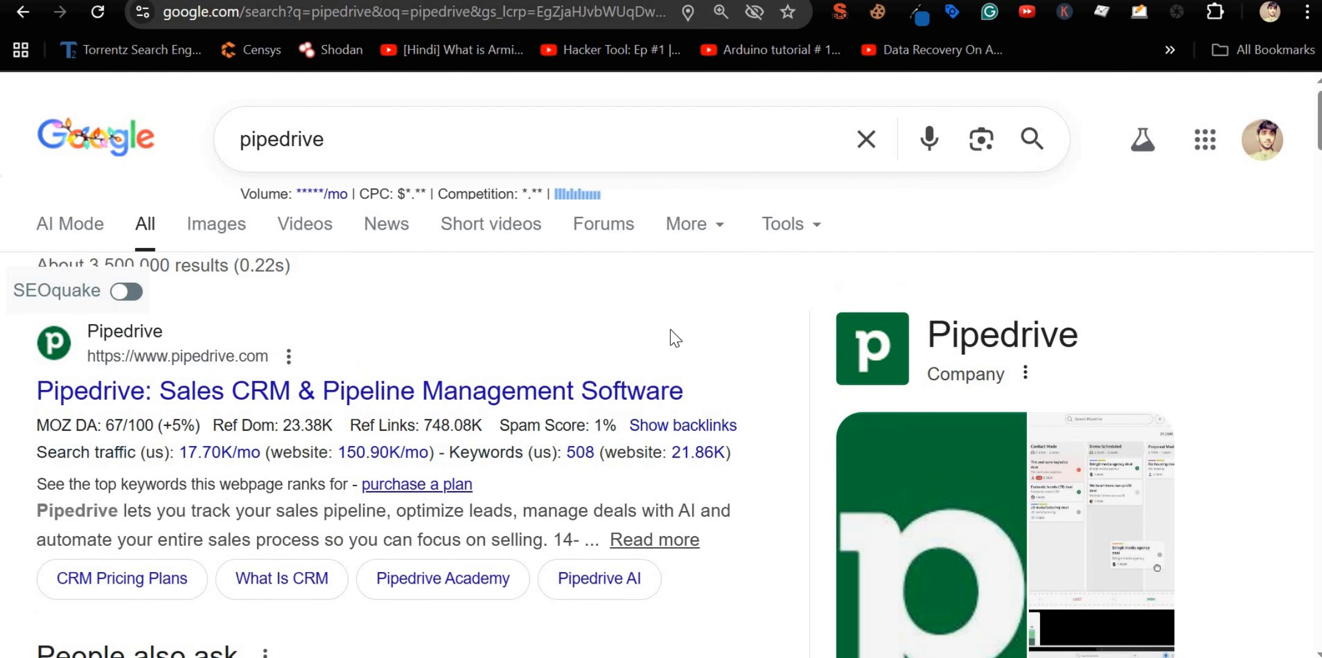
scroll(674, 271, "down", 10)
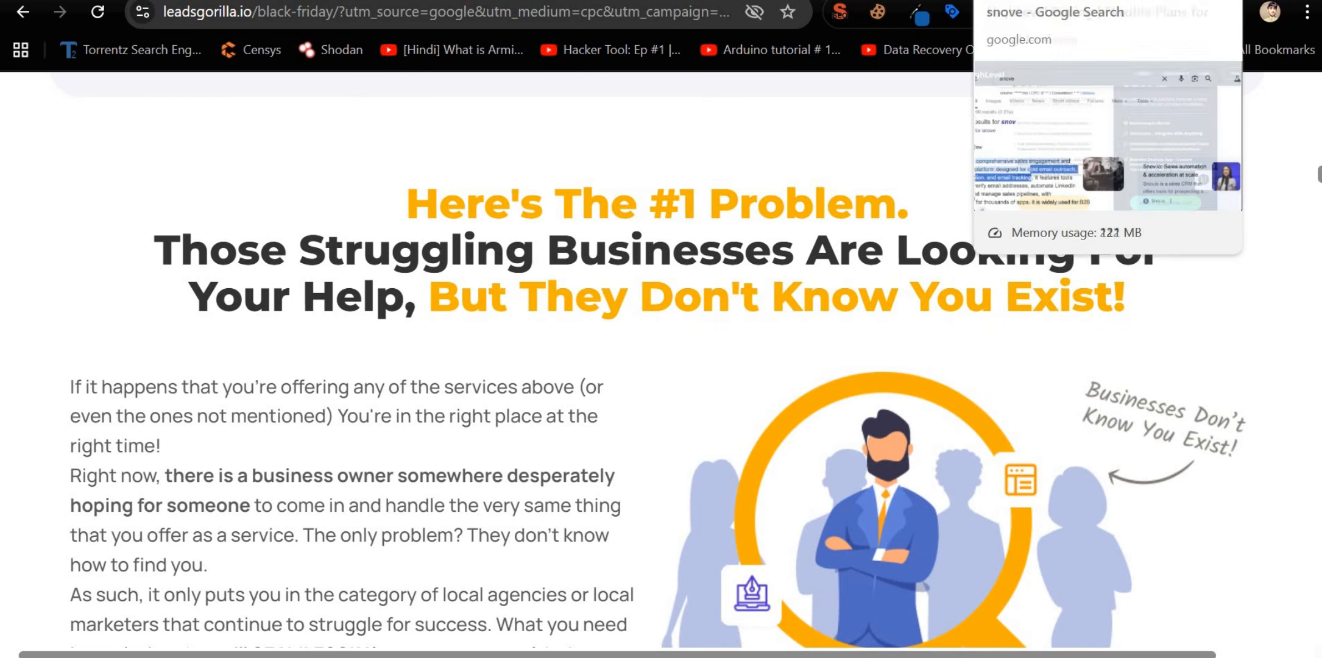
Step: Return to the Instantly tab and highlight words in its homepage headline
left_click(913, 1)
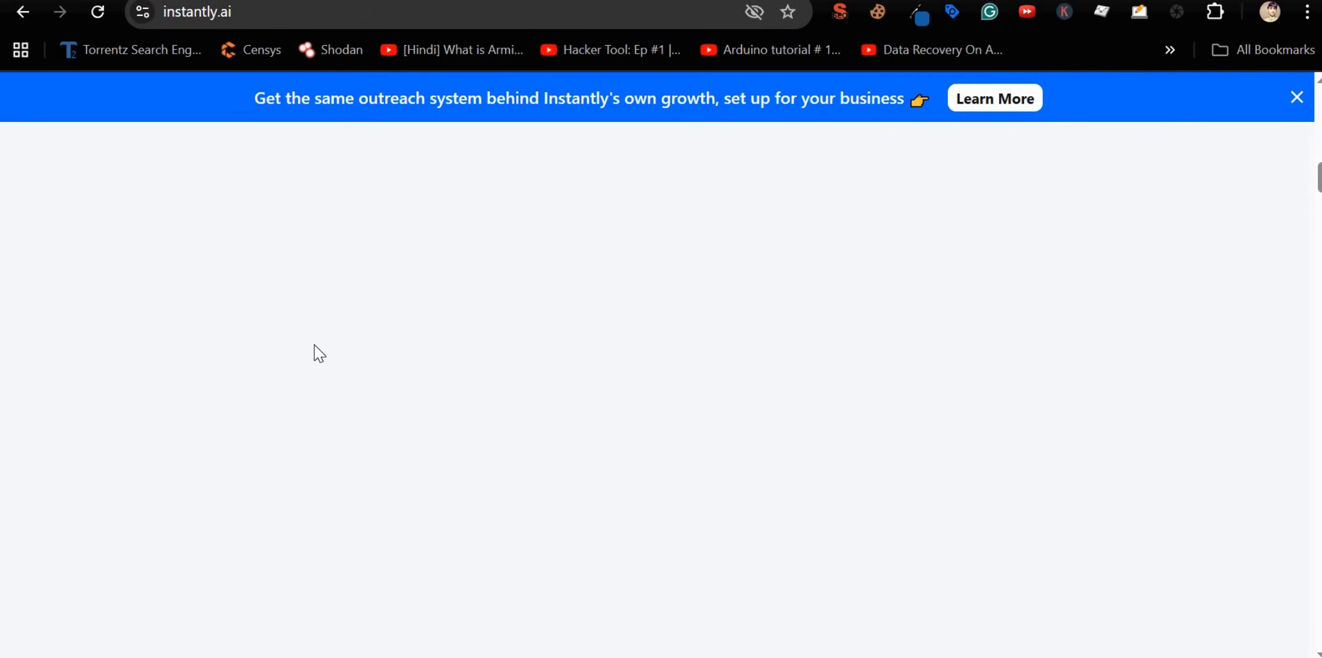
scroll(315, 349, "up", 8)
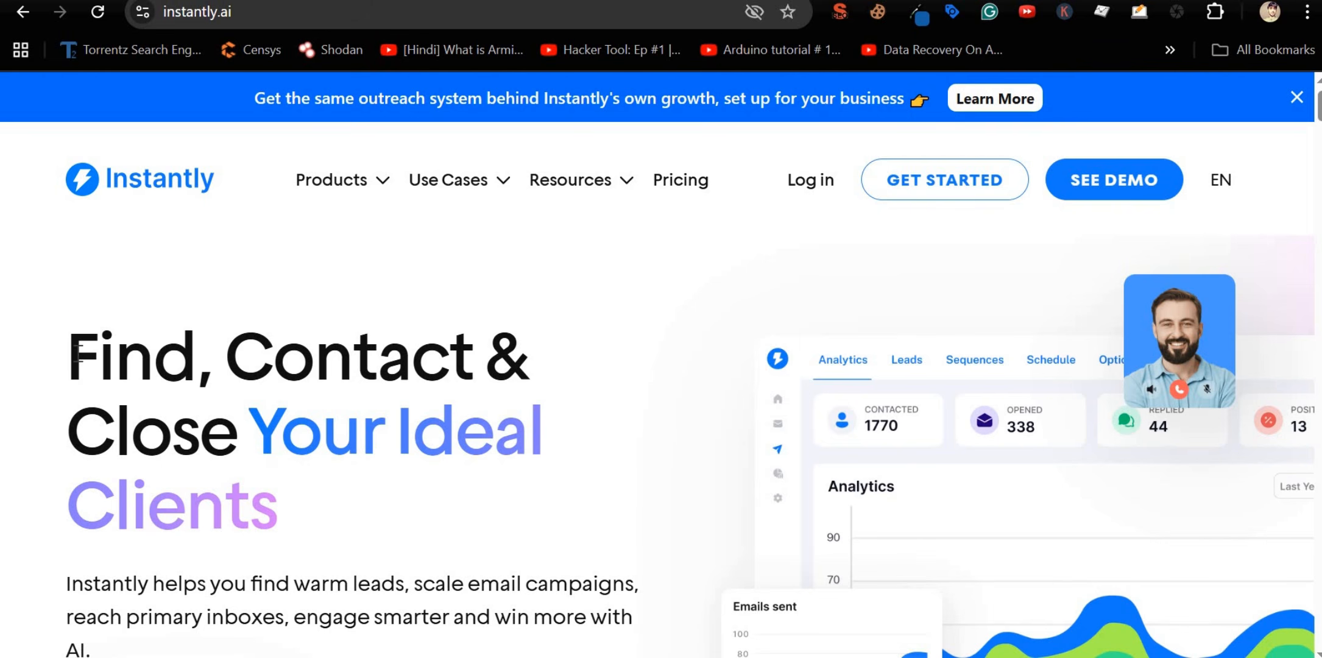
left_click_drag(78, 353, 482, 360)
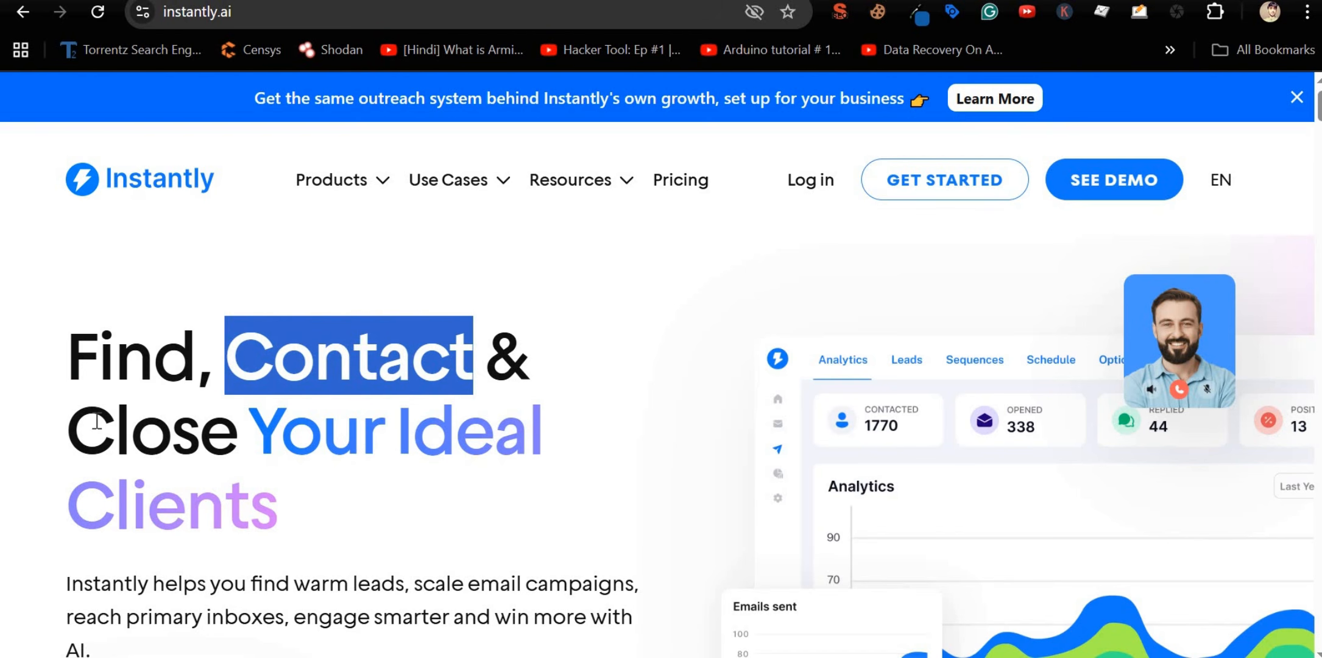
left_click_drag(111, 426, 267, 431)
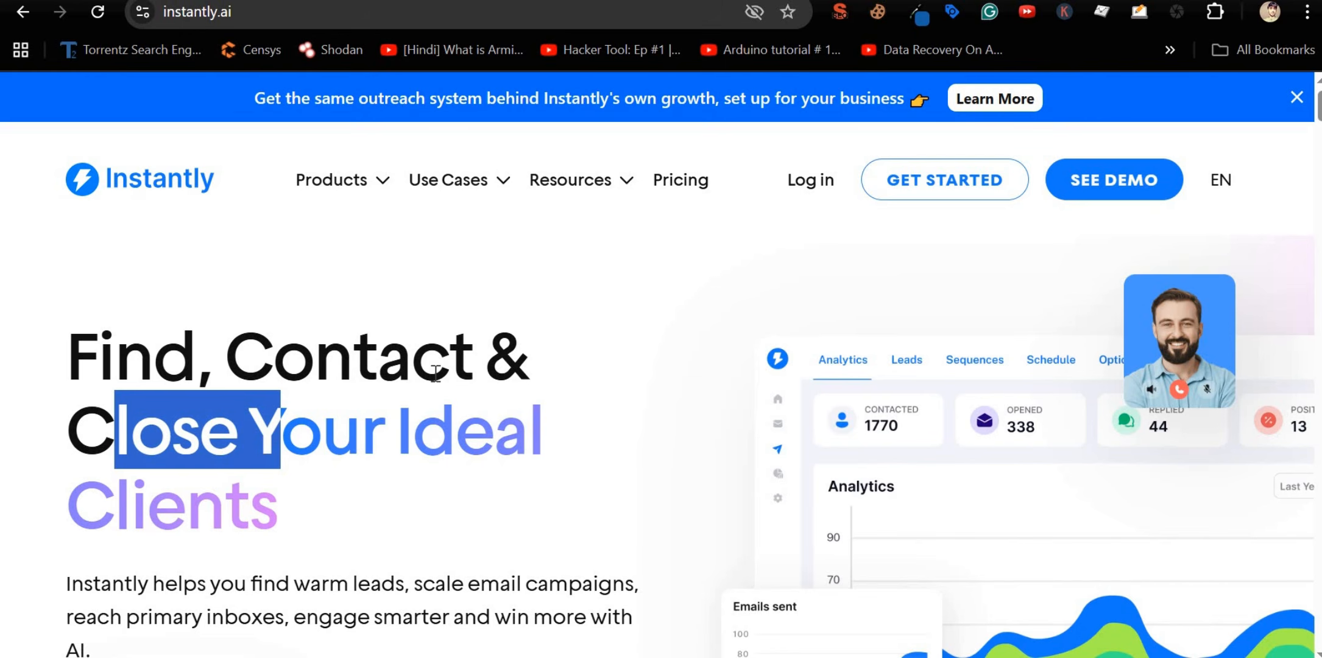
double_click(413, 368)
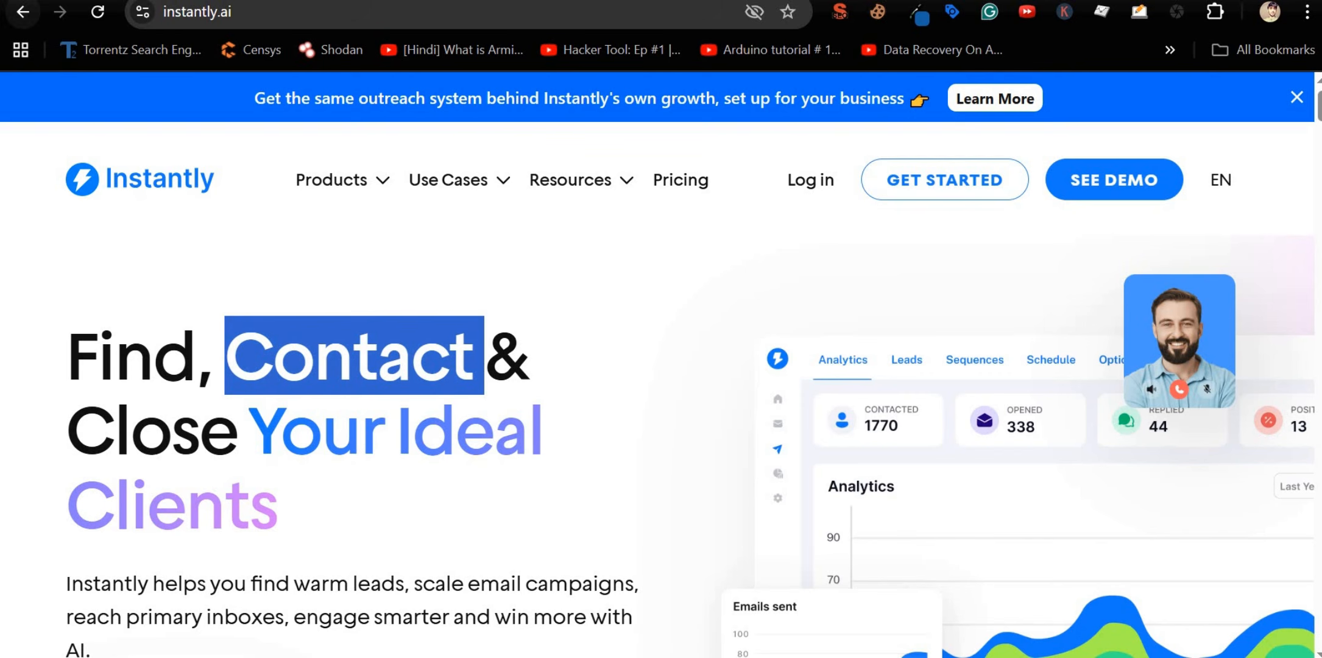
Step: Reload the Instantly homepage and expand its Products menu
left_click(19, 2)
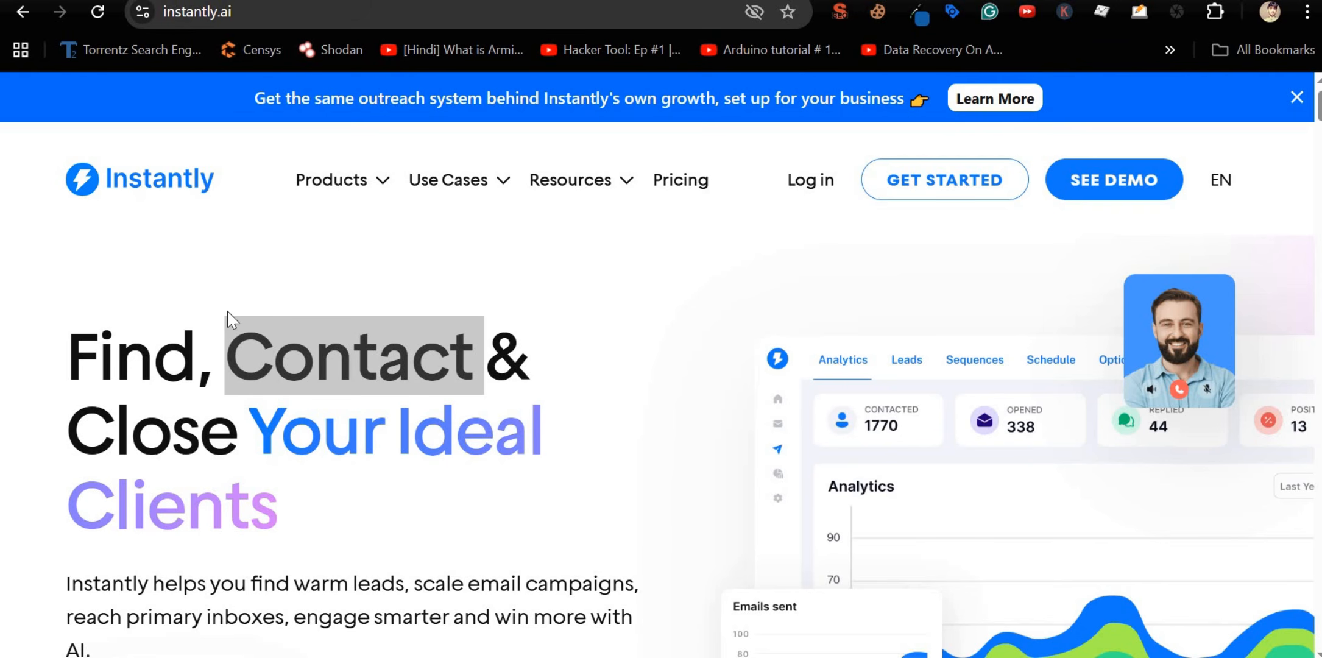
scroll(24, 118, "down", 5)
scroll(537, 213, "up", 5)
left_click(383, 184)
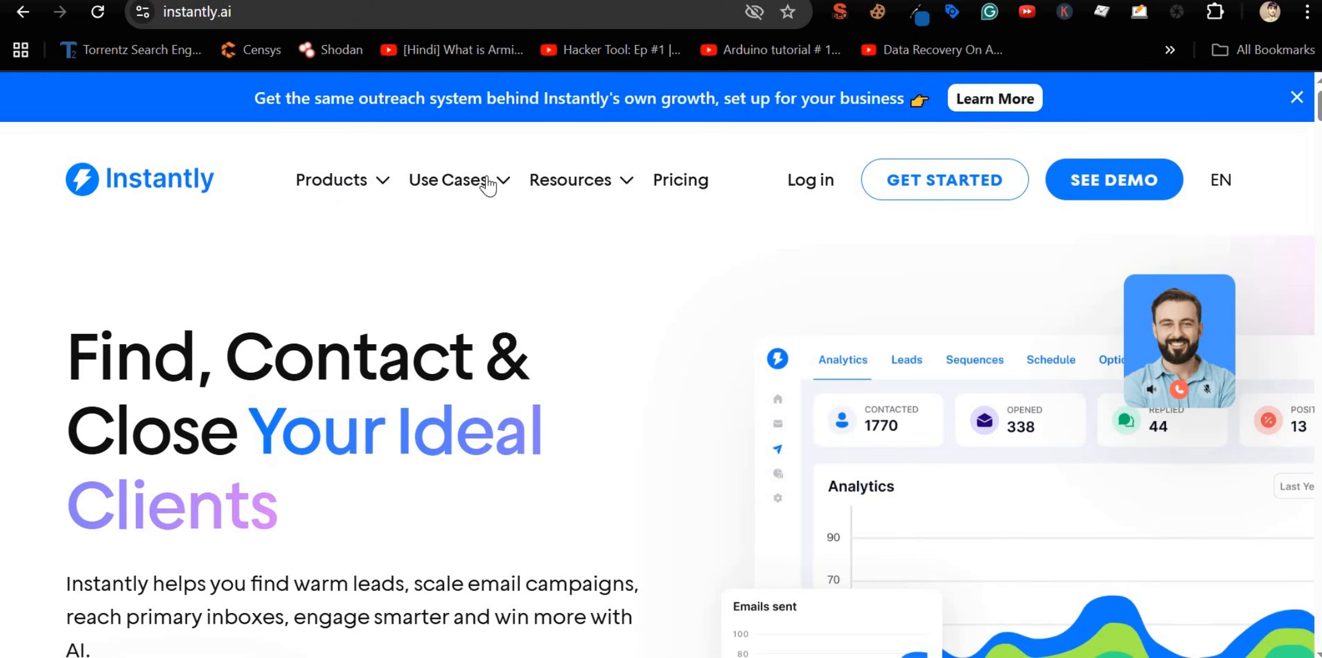
left_click(99, 13)
left_click(387, 139)
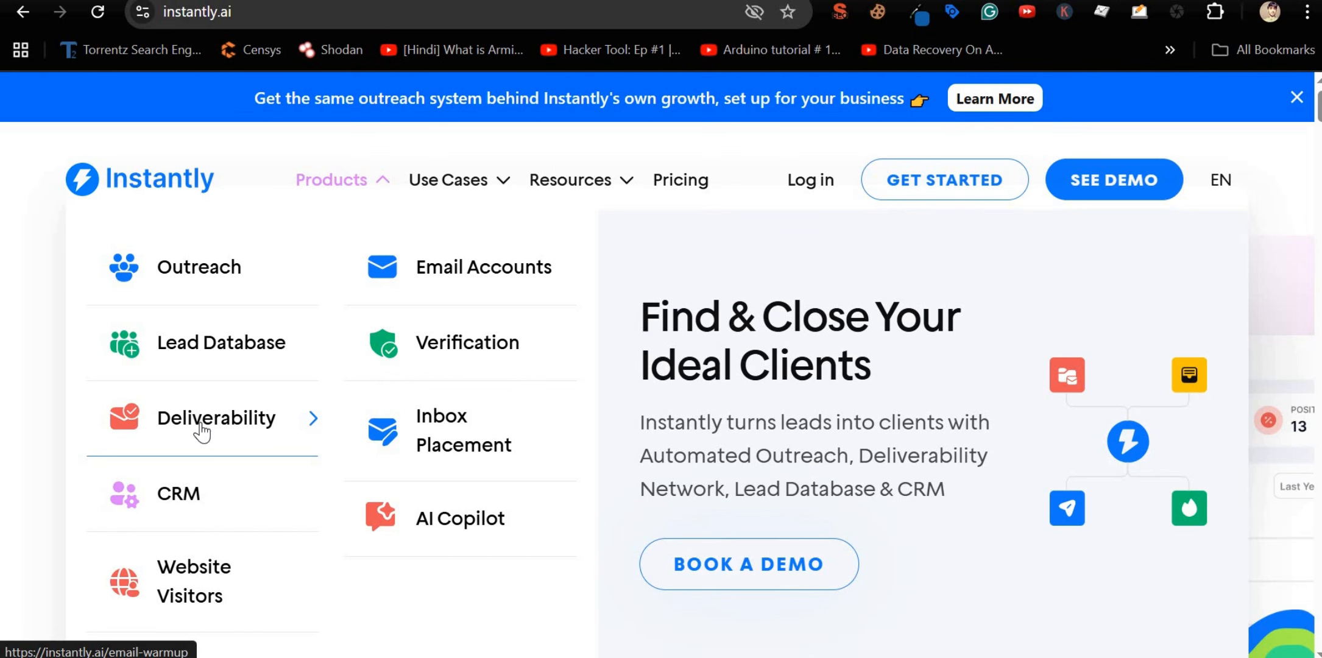
Step: Open Instantly's Email Accounts page and read its DNS-setup and Google-accounts sections
left_click(442, 267)
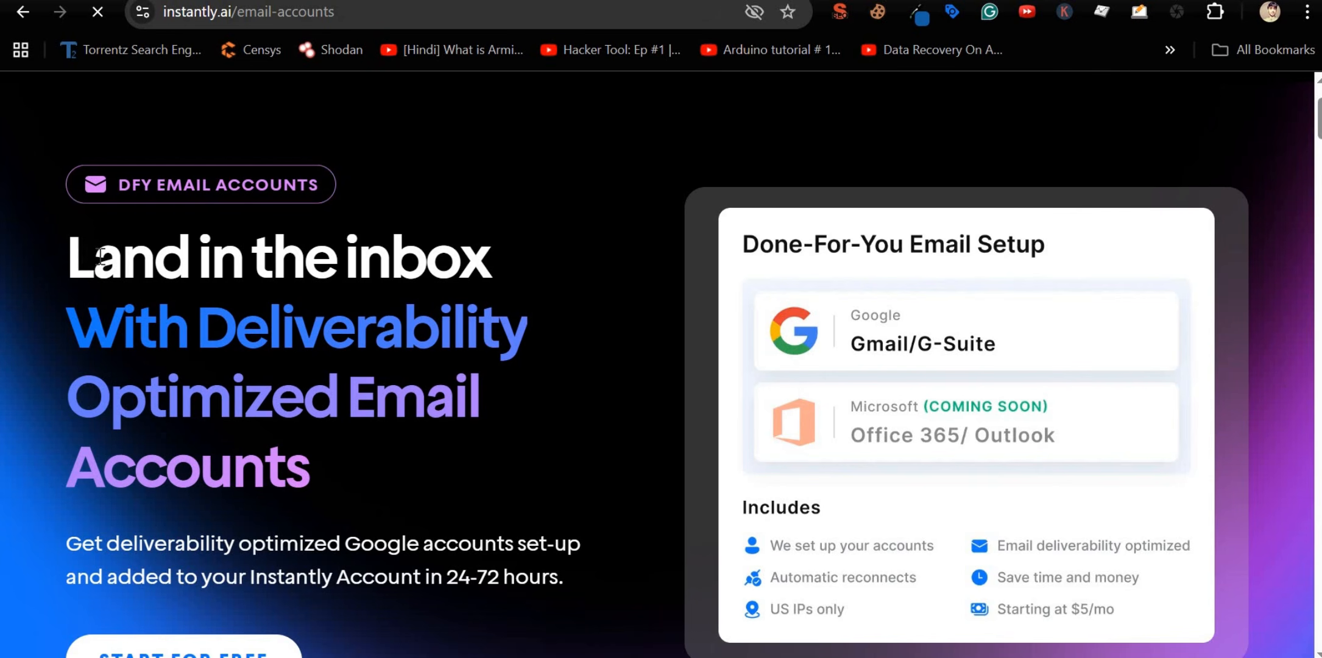
left_click_drag(68, 258, 466, 507)
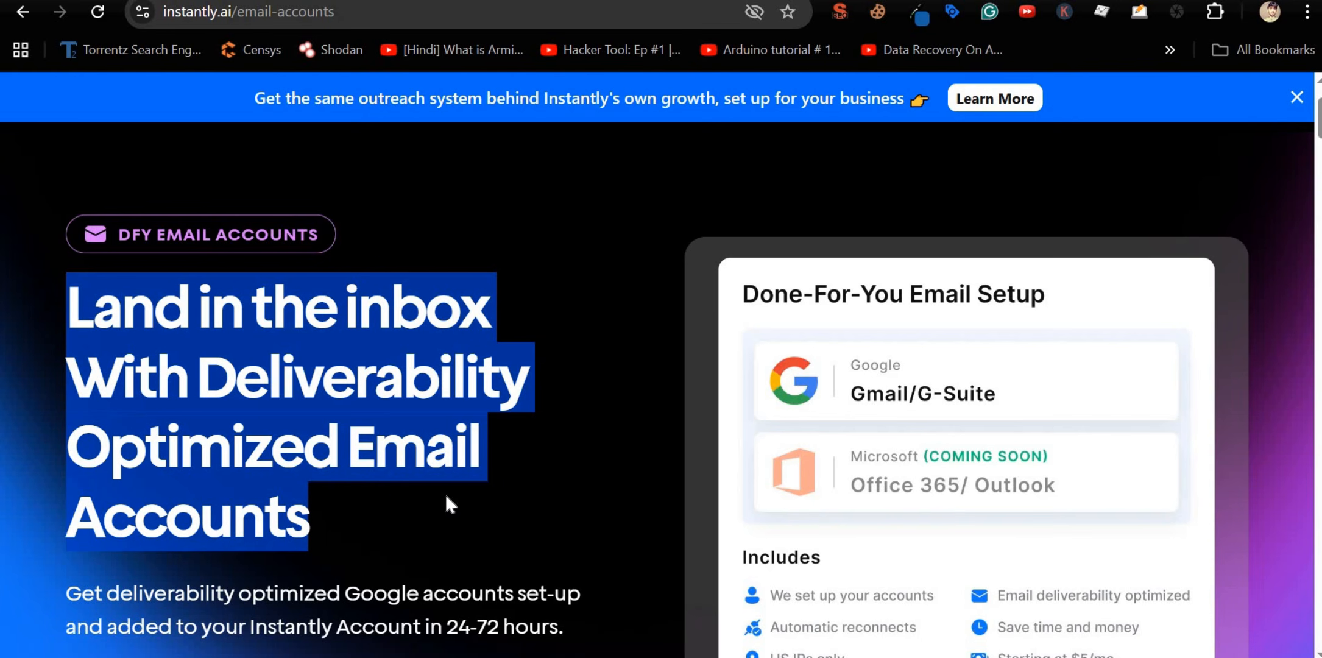
scroll(365, 454, "down", 3)
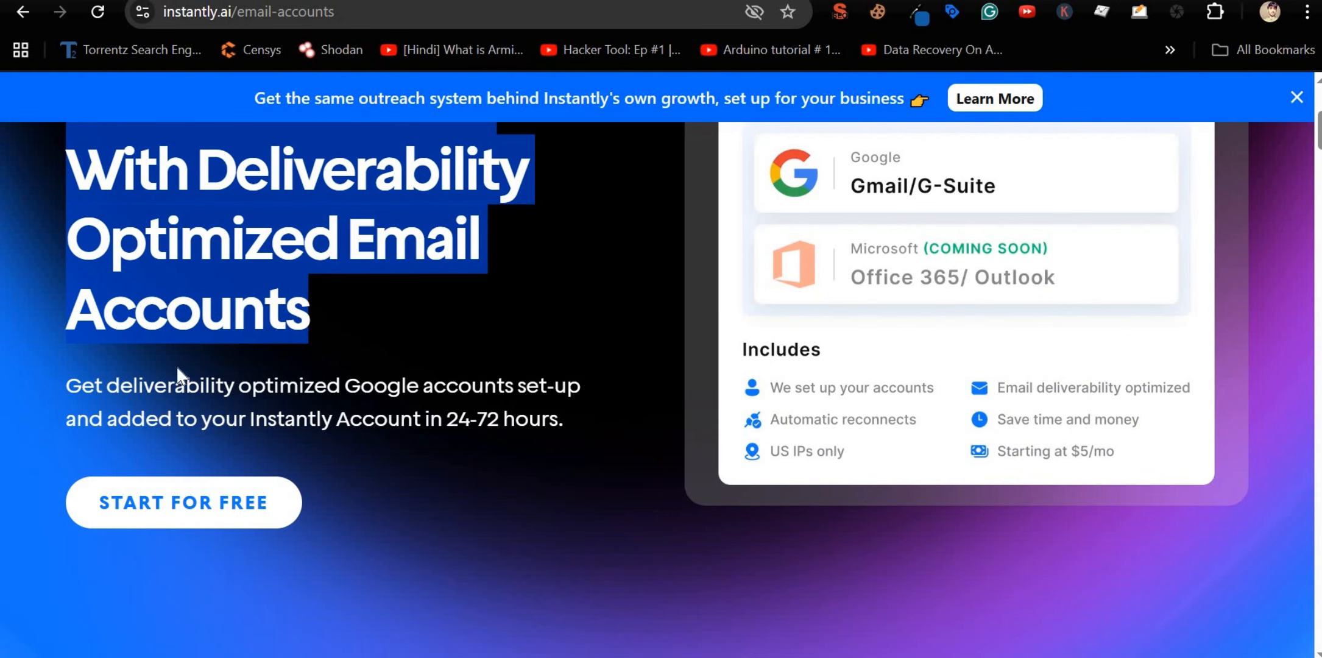
scroll(1052, 612, "up", 5)
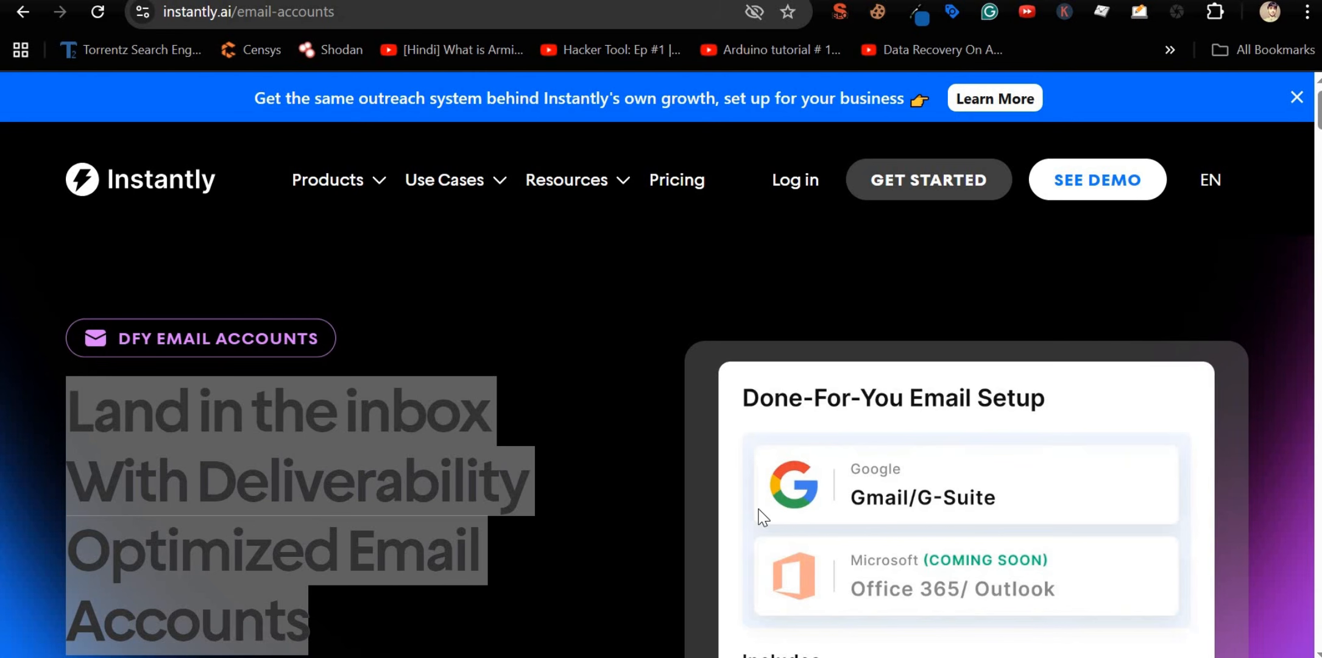
scroll(593, 516, "down", 6)
scroll(596, 516, "down", 5)
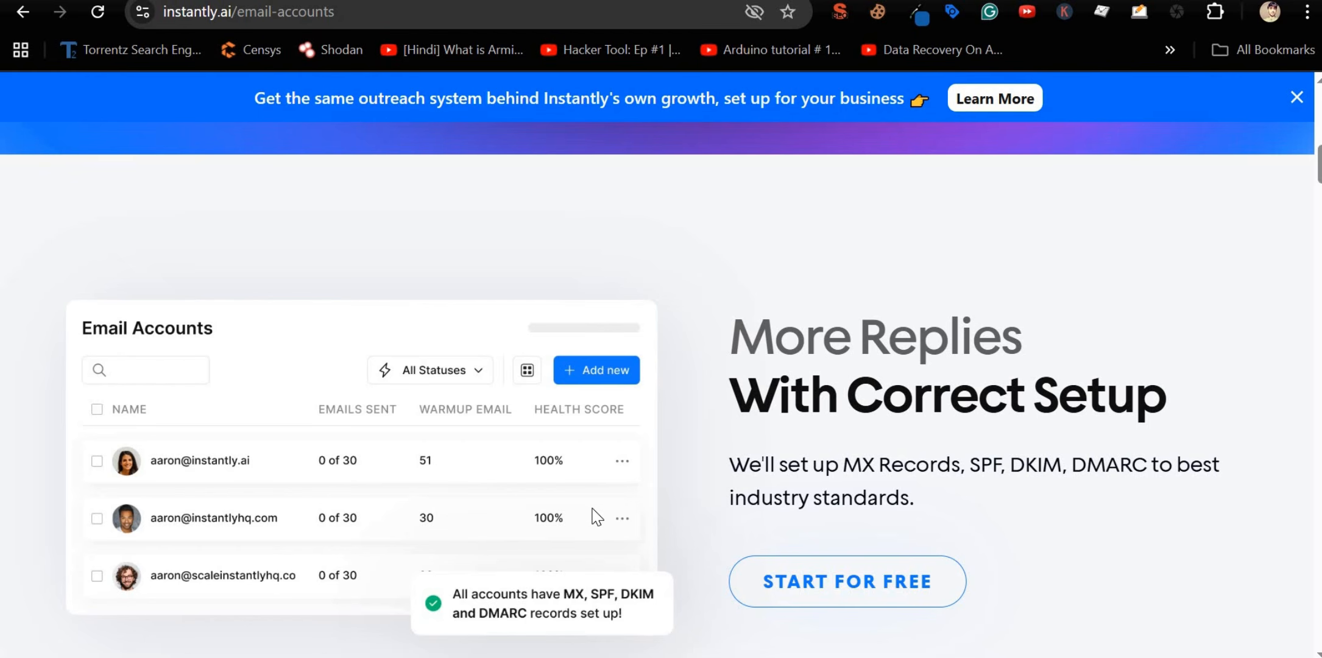
scroll(594, 516, "down", 5)
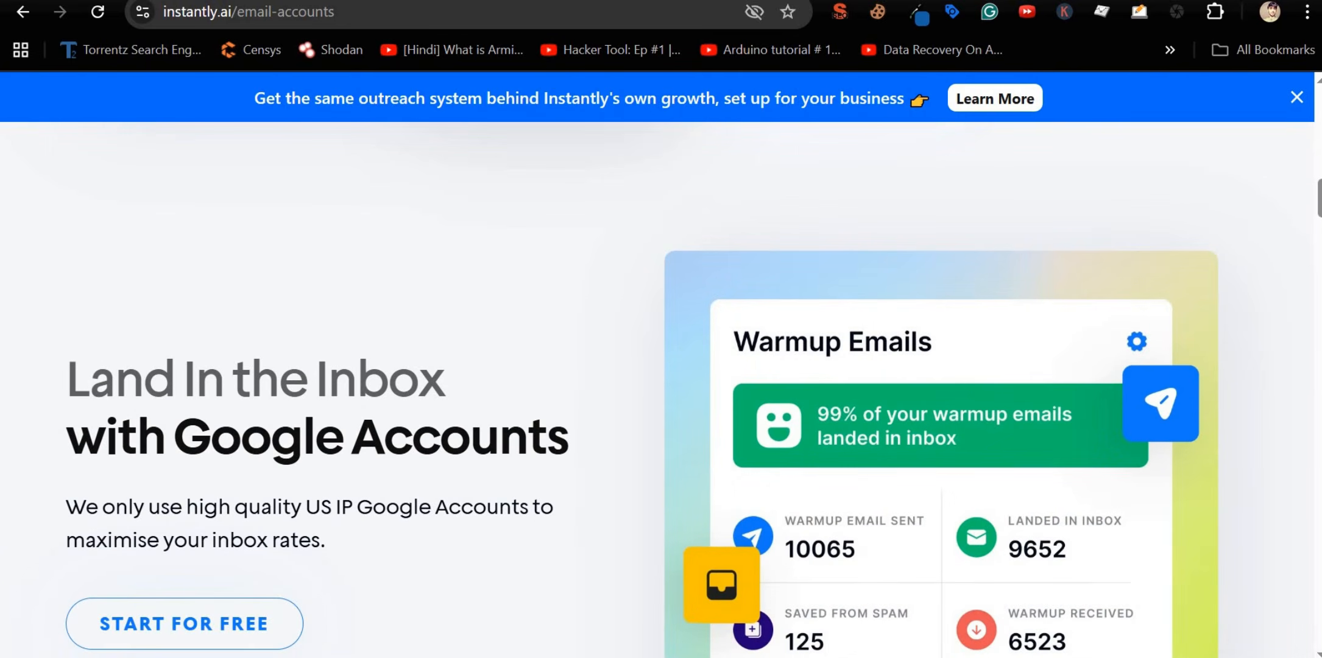
Step: Switch to HighLevel pricing showing Starter $97/mo and Unlimited $297/mo
key("ctrl+Tab")
scroll(584, 256, "up", 3)
mouse_move(962, 119)
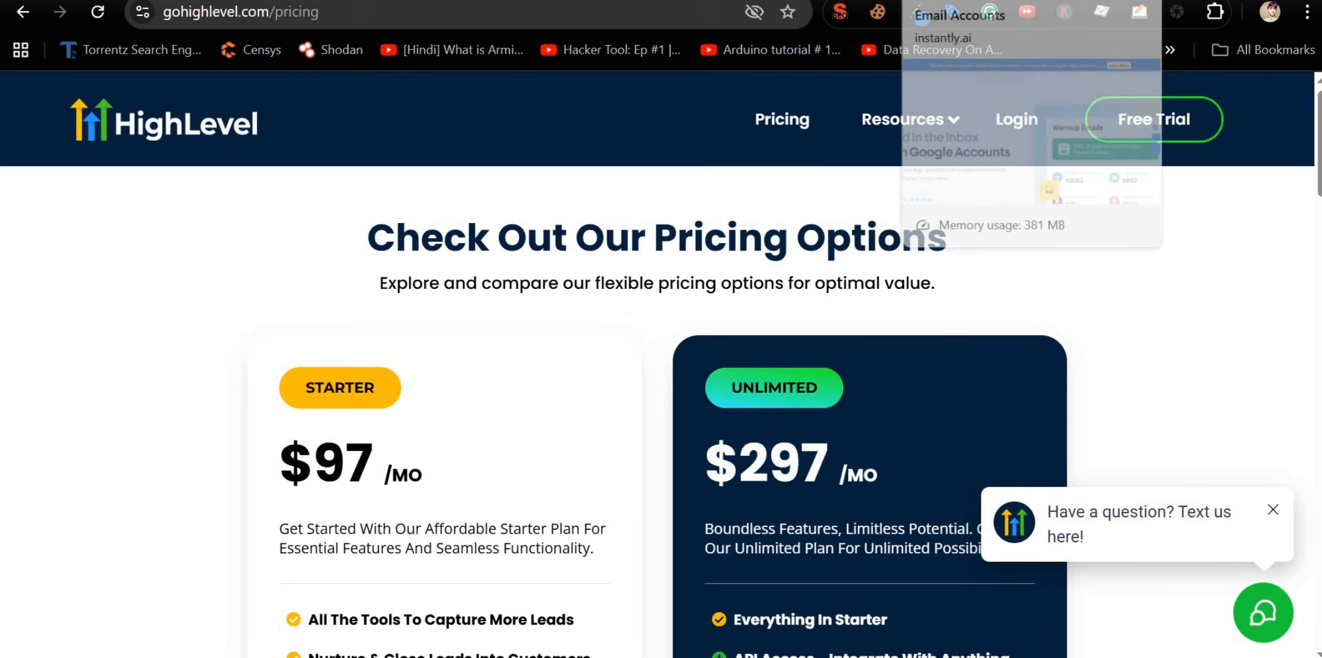
Step: Cycle through the Instantly, HighLevel and Leads Gorilla tabs, ending on Cloudflare's shoppingjin.pk DNS records
key("ctrl+shift+Tab")
key("ctrl+Tab")
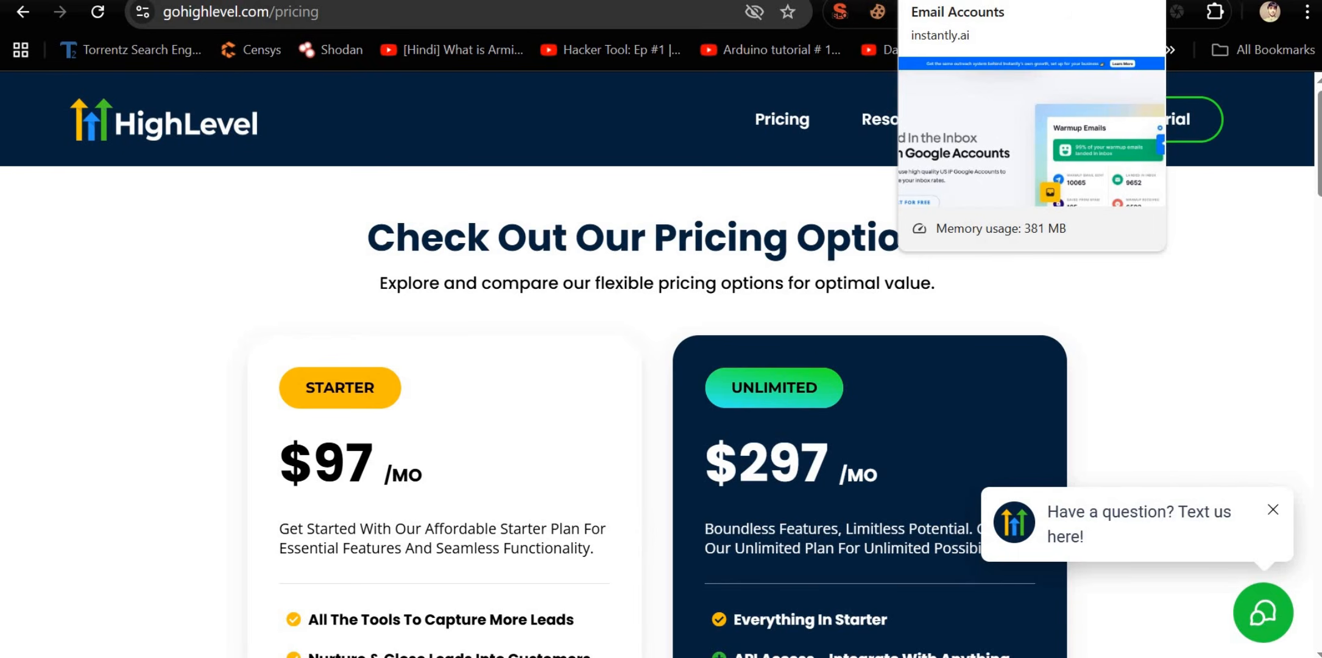
key("ctrl+Tab")
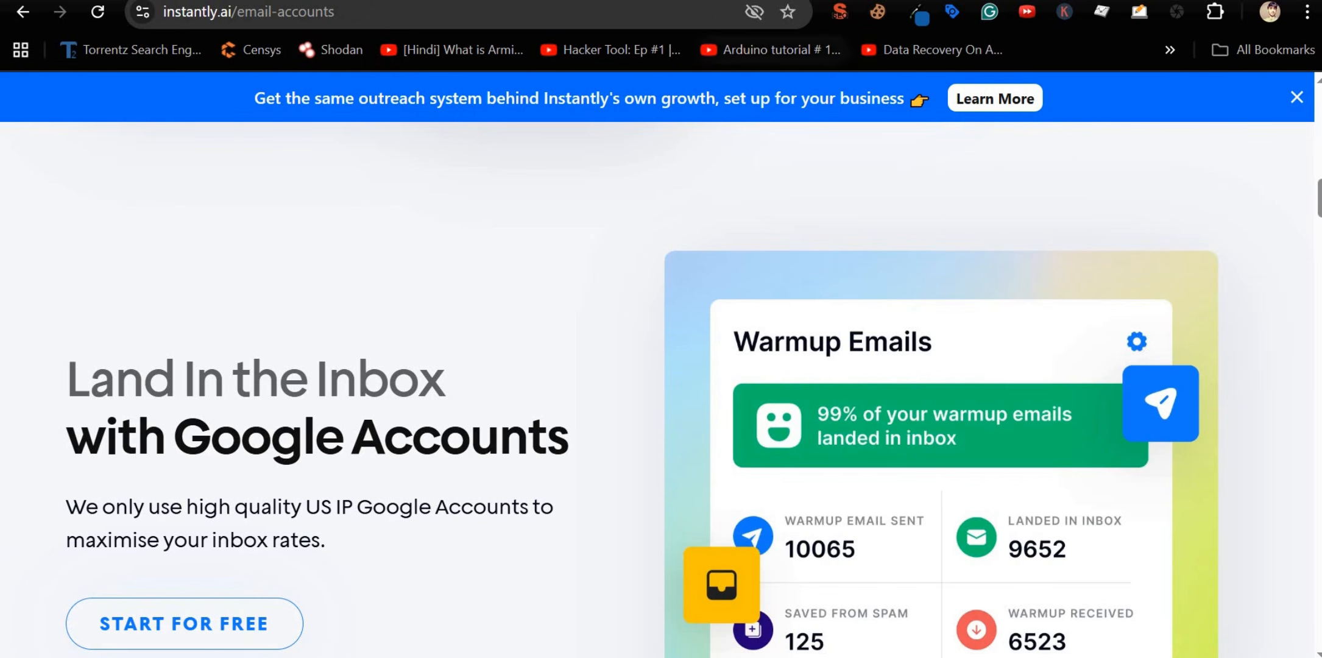
key("ctrl+Tab")
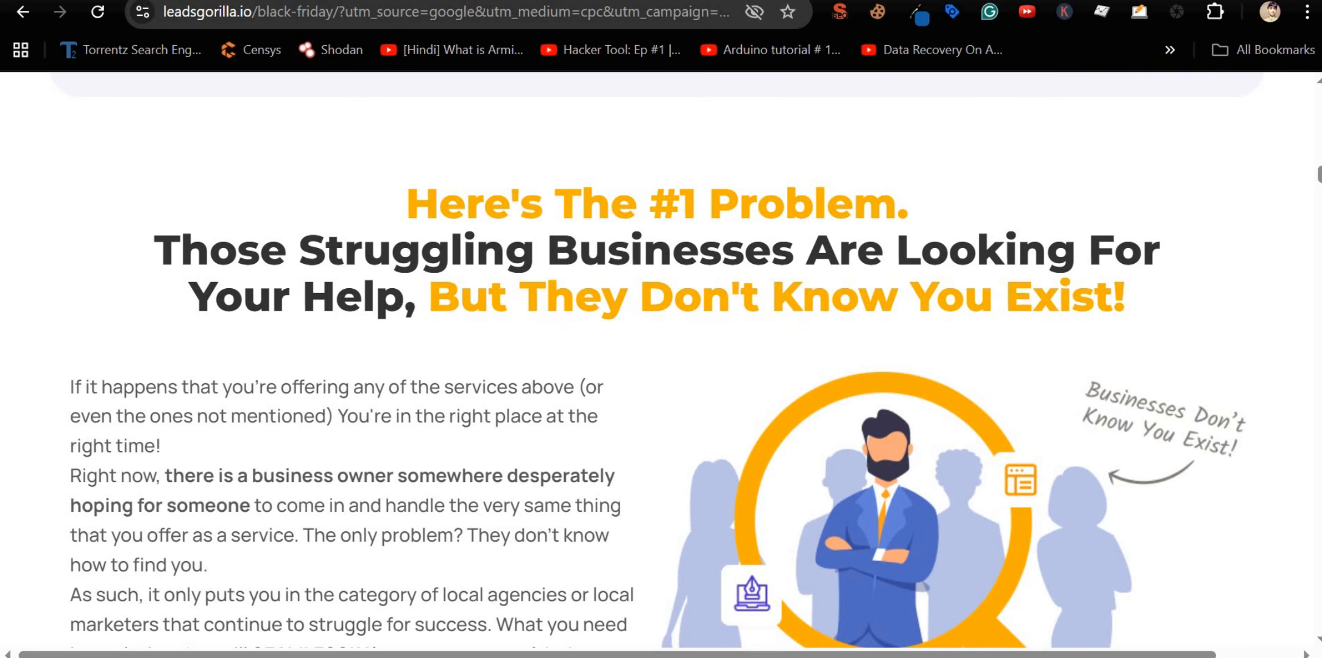
key("ctrl+Tab")
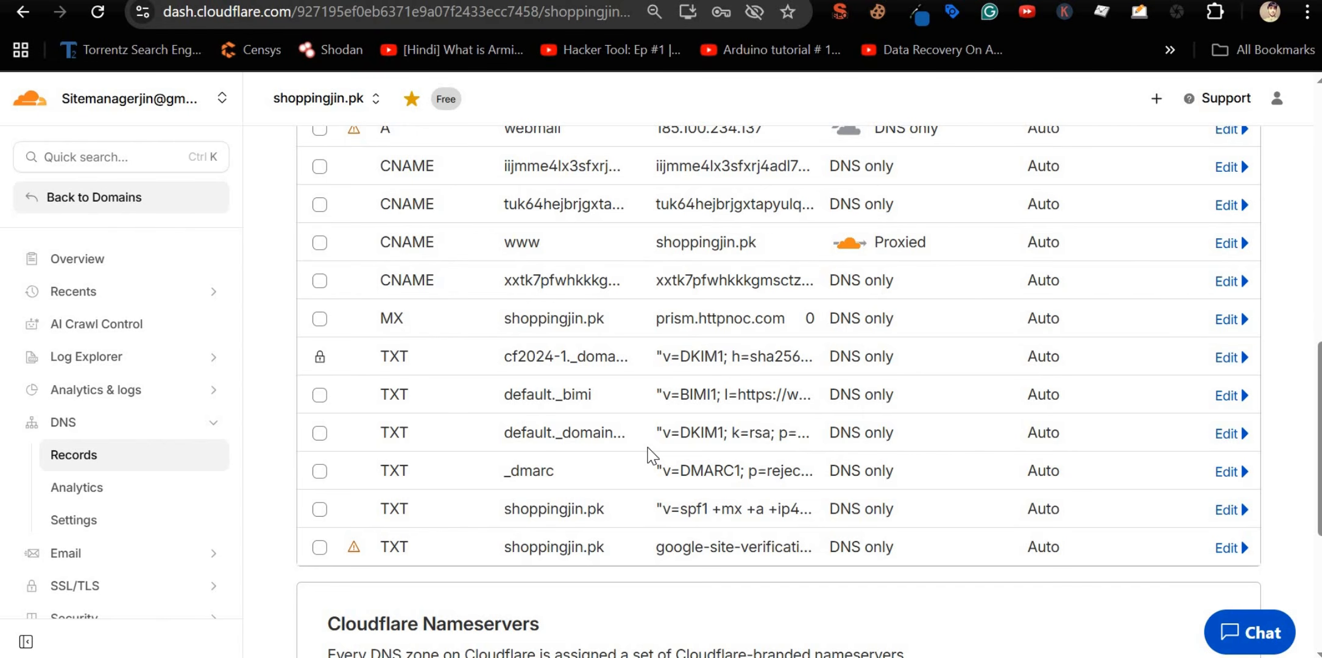
Step: Highlight shoppingjin.pk's MX record and its mail server prism.httpnoc.com
scroll(651, 453, "up", 3)
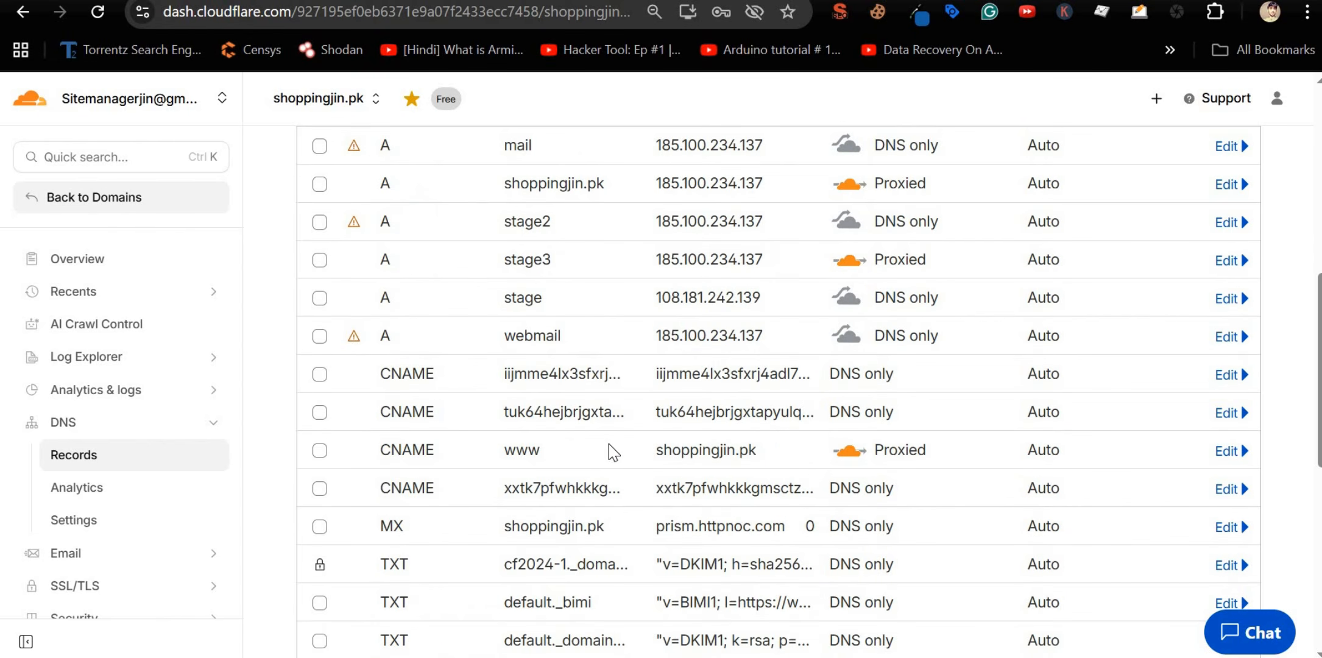
scroll(587, 456, "down", 2)
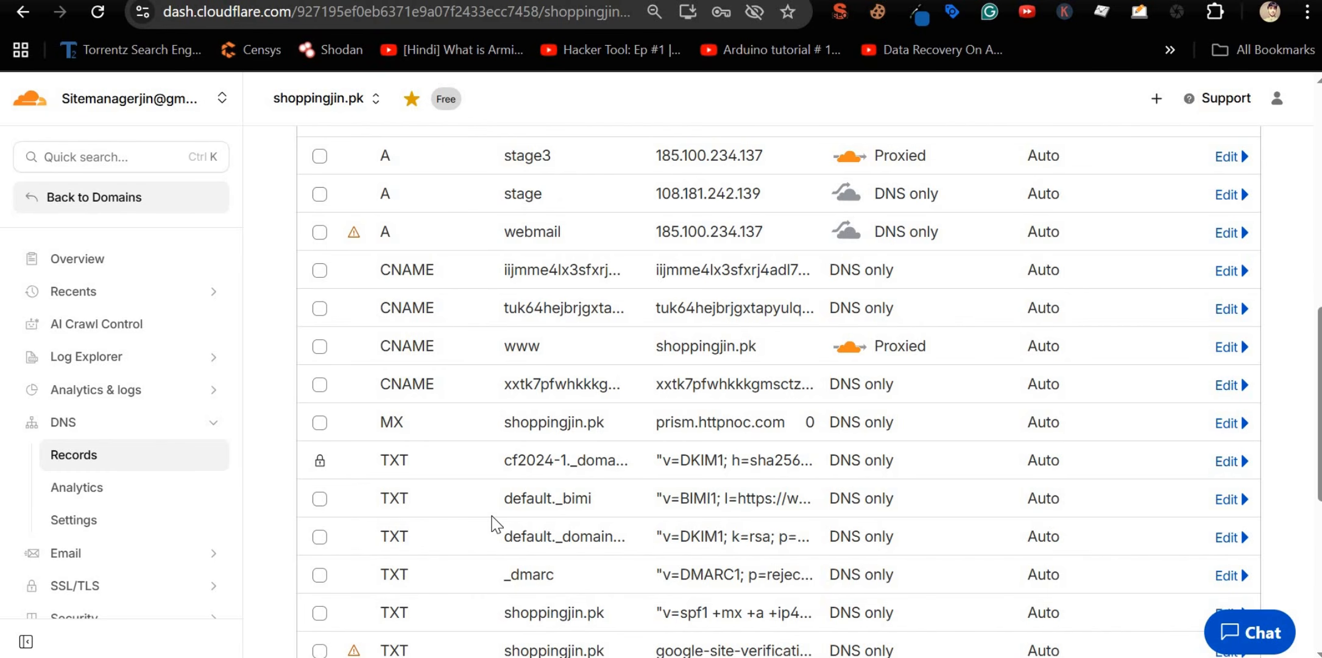
scroll(495, 523, "up", 3)
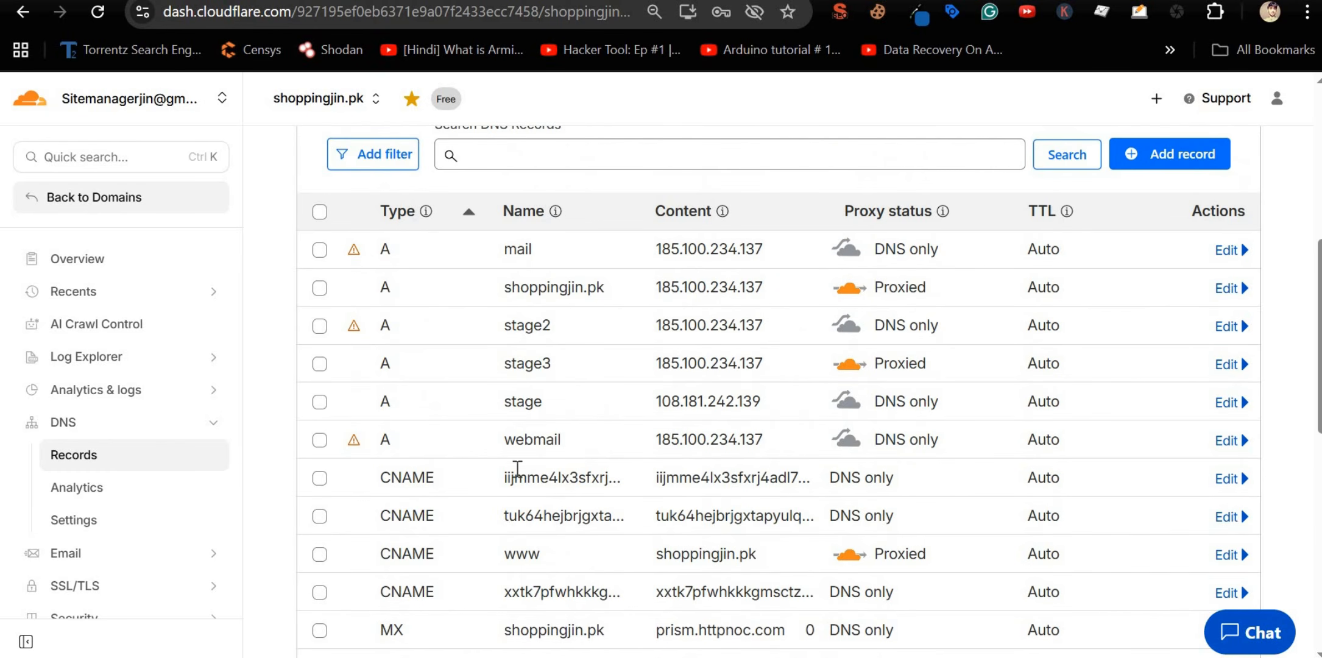
scroll(517, 466, "down", 1)
scroll(517, 469, "down", 2)
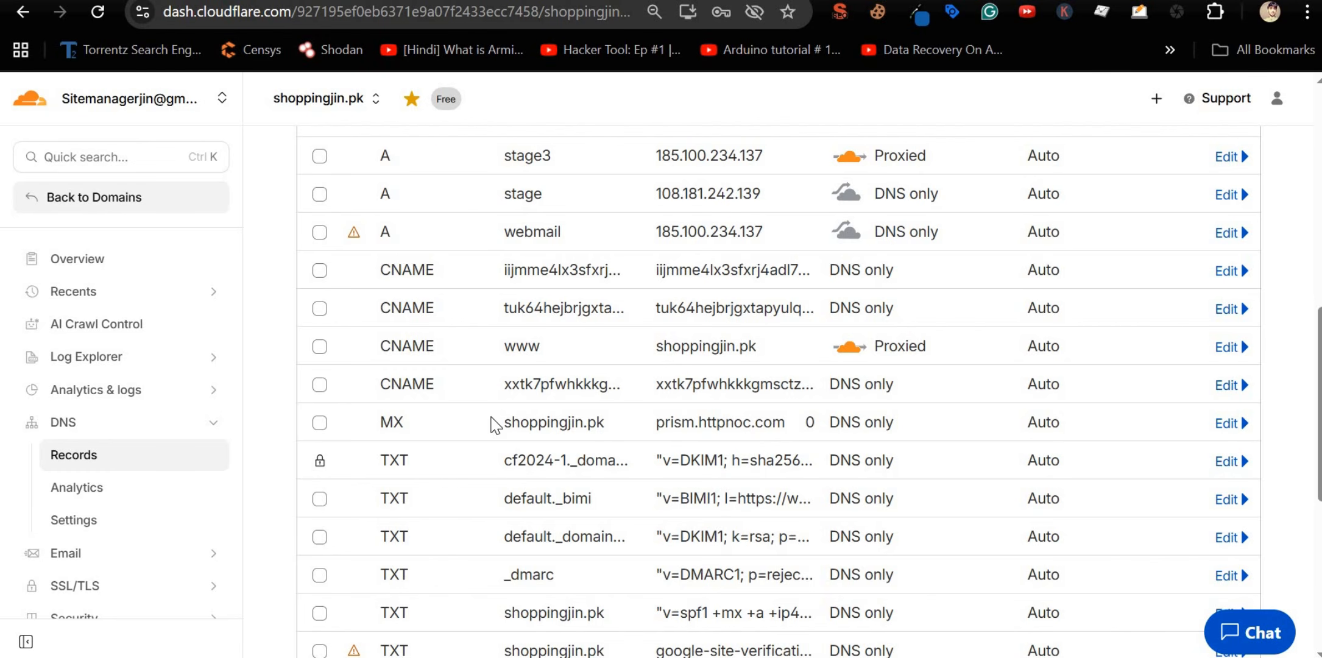
double_click(387, 420)
double_click(393, 421)
left_click_drag(659, 425, 784, 425)
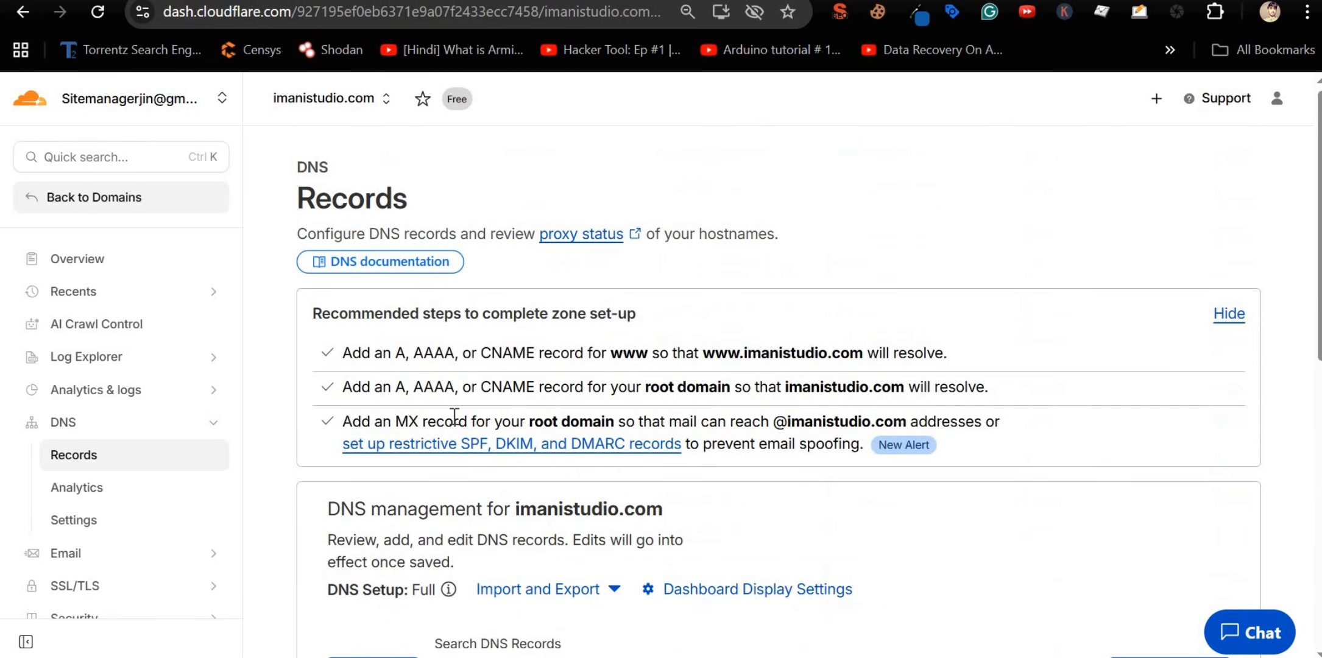
scroll(453, 416, "down", 5)
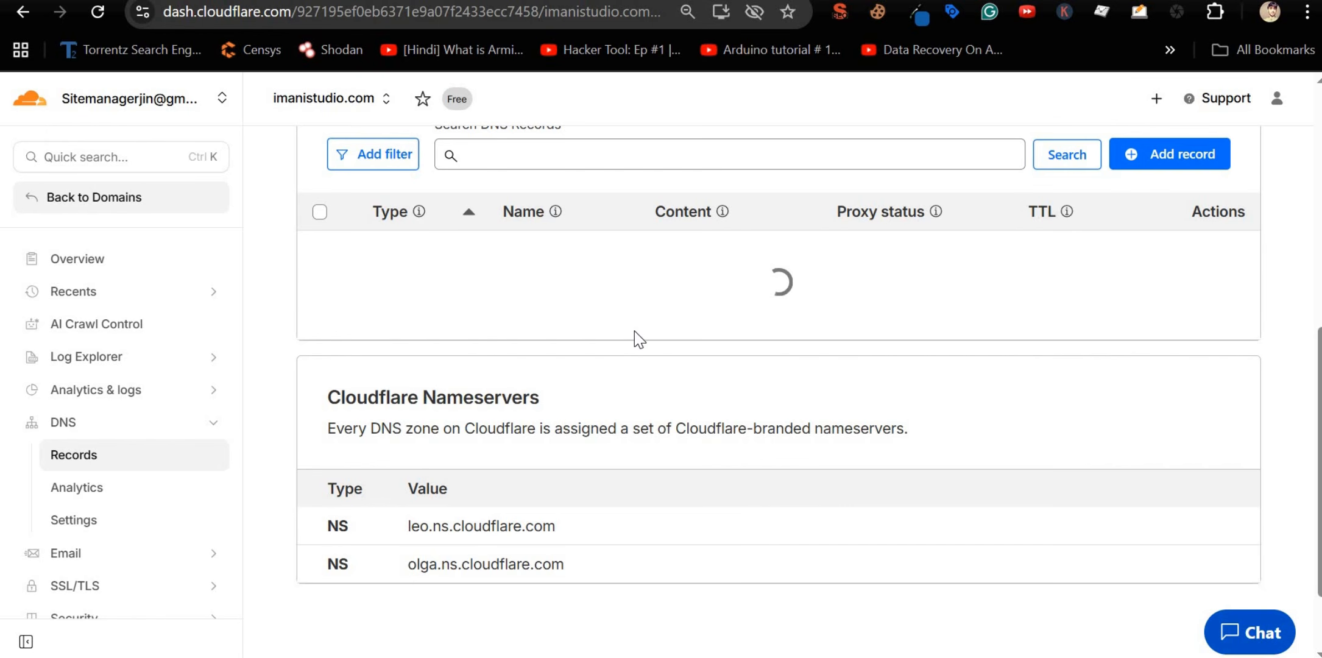
Step: Highlight imanistudio.com's MX record name and its mail server target
scroll(635, 330, "down", 2)
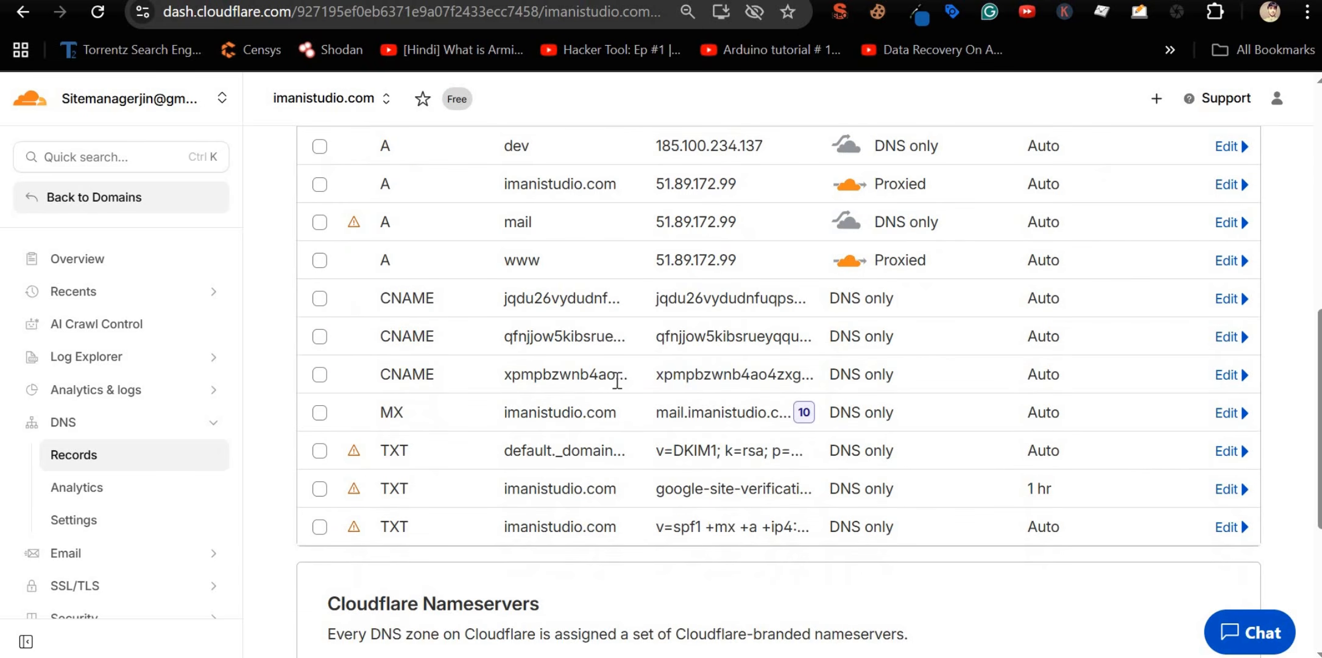
double_click(553, 411)
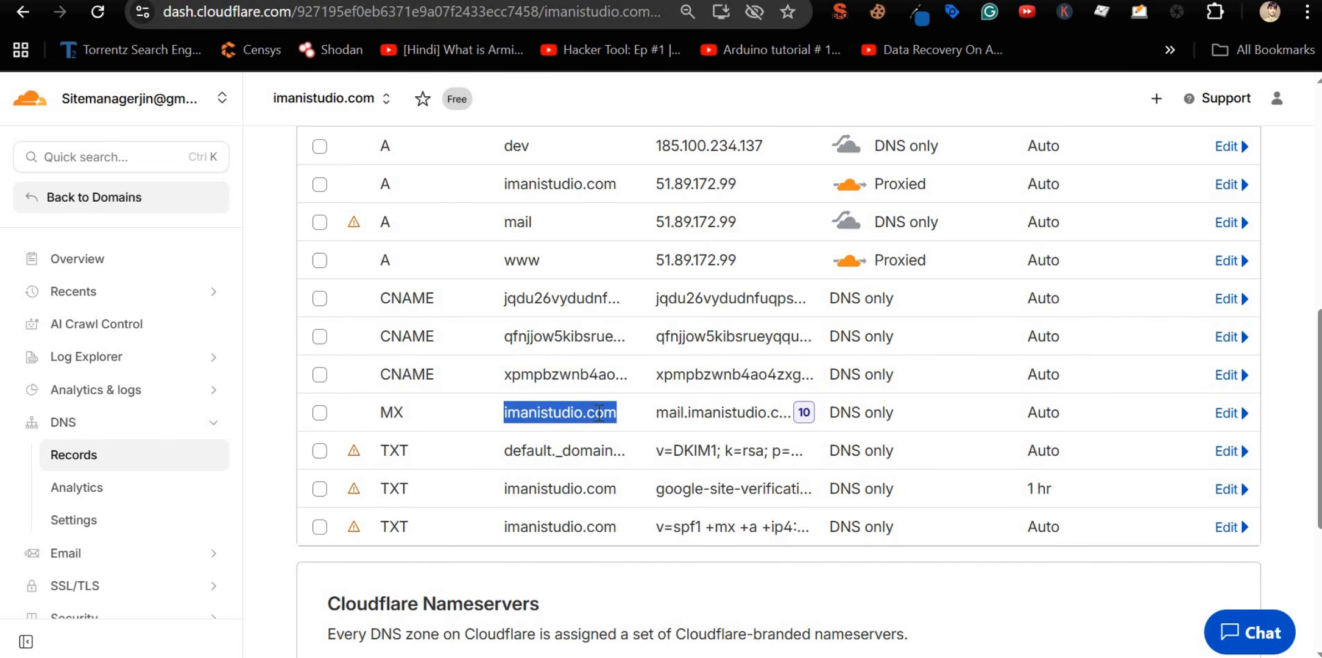
double_click(734, 413)
double_click(666, 414)
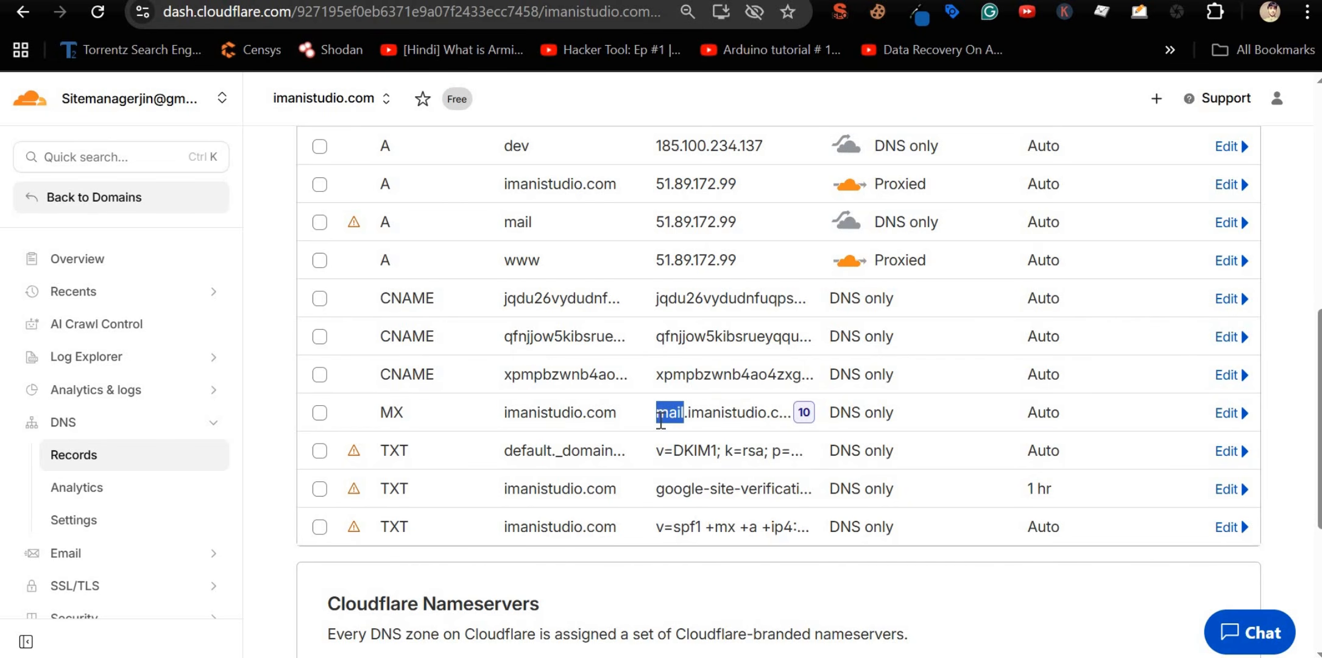
Step: Compare the mail and root domain A records, both pointing to 51.89.172.99
scroll(661, 420, "up", 2)
double_click(522, 326)
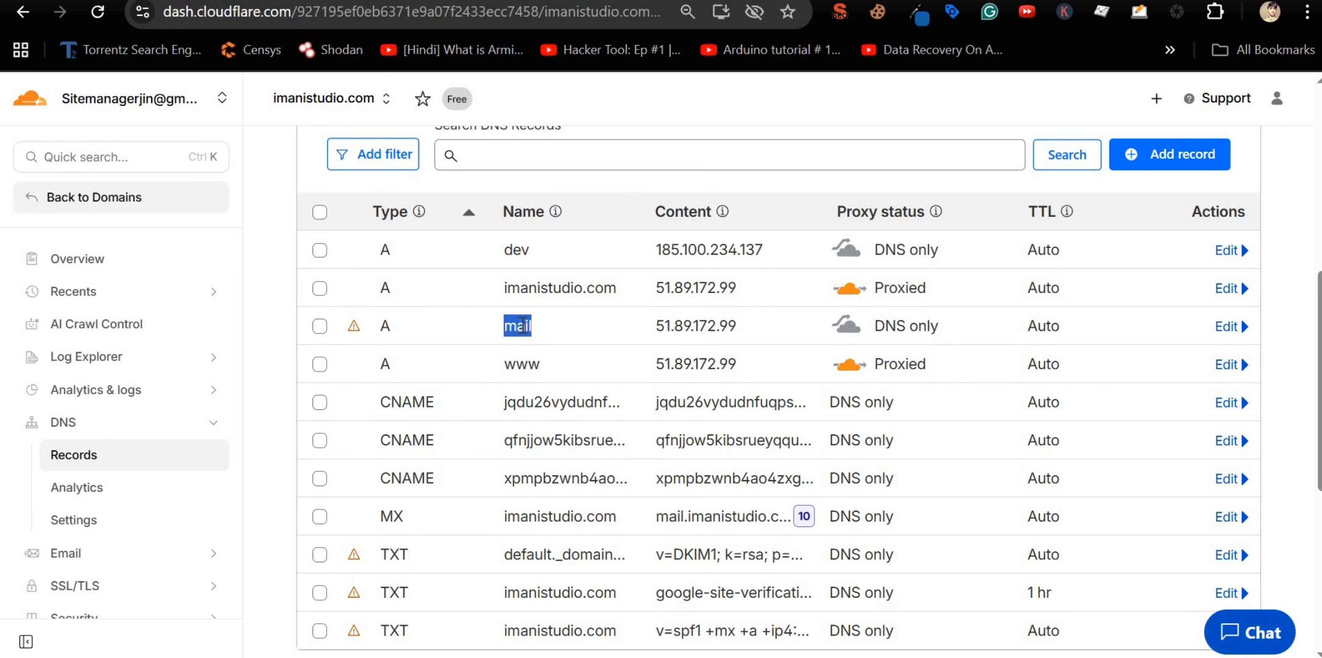
double_click(685, 326)
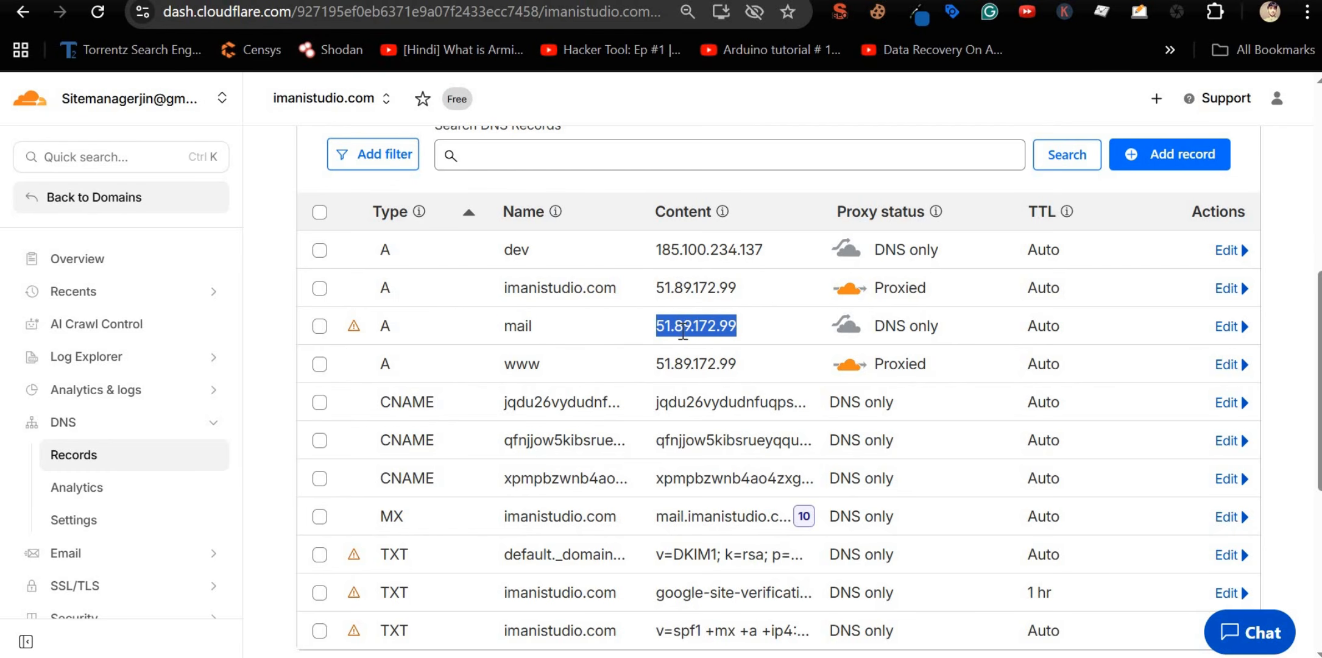
double_click(698, 288)
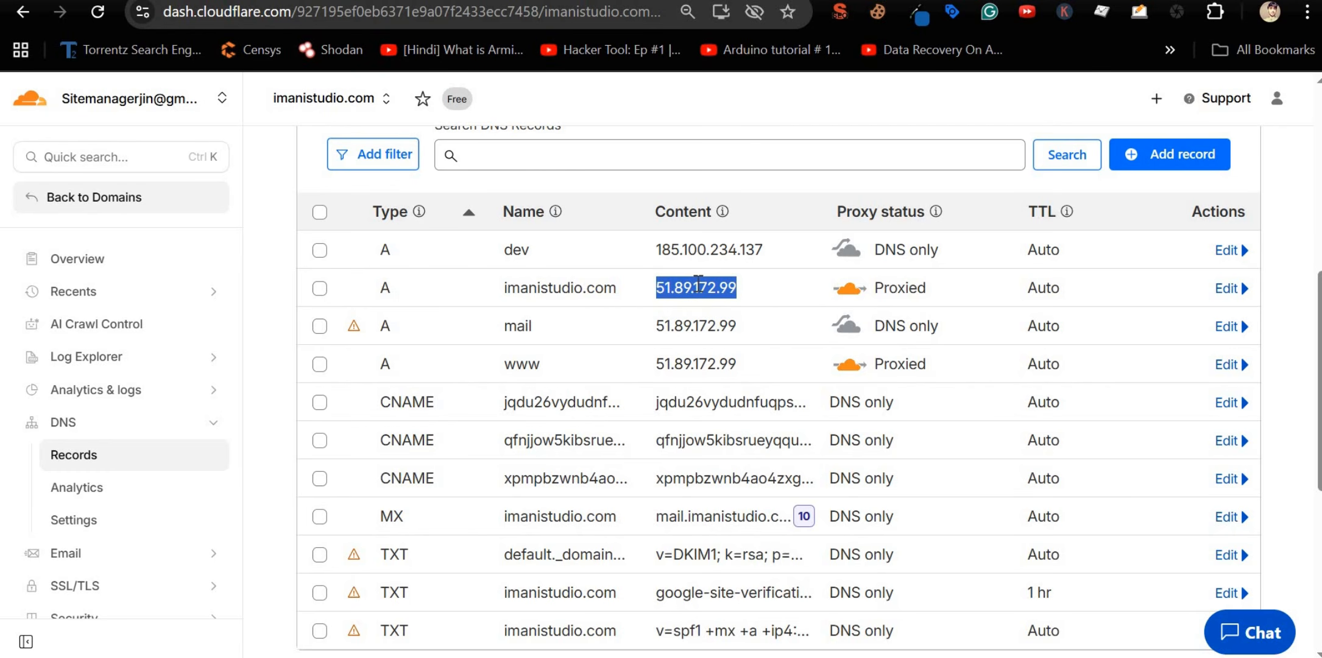
double_click(692, 332)
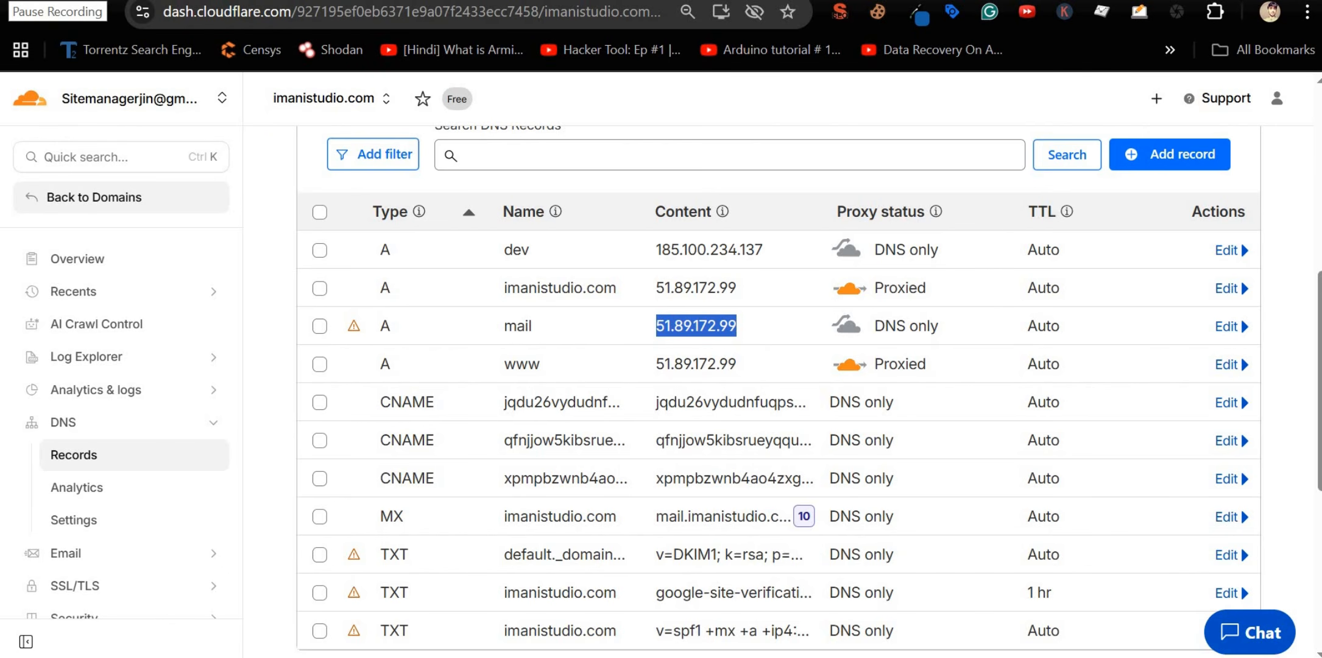
left_click(9, 3)
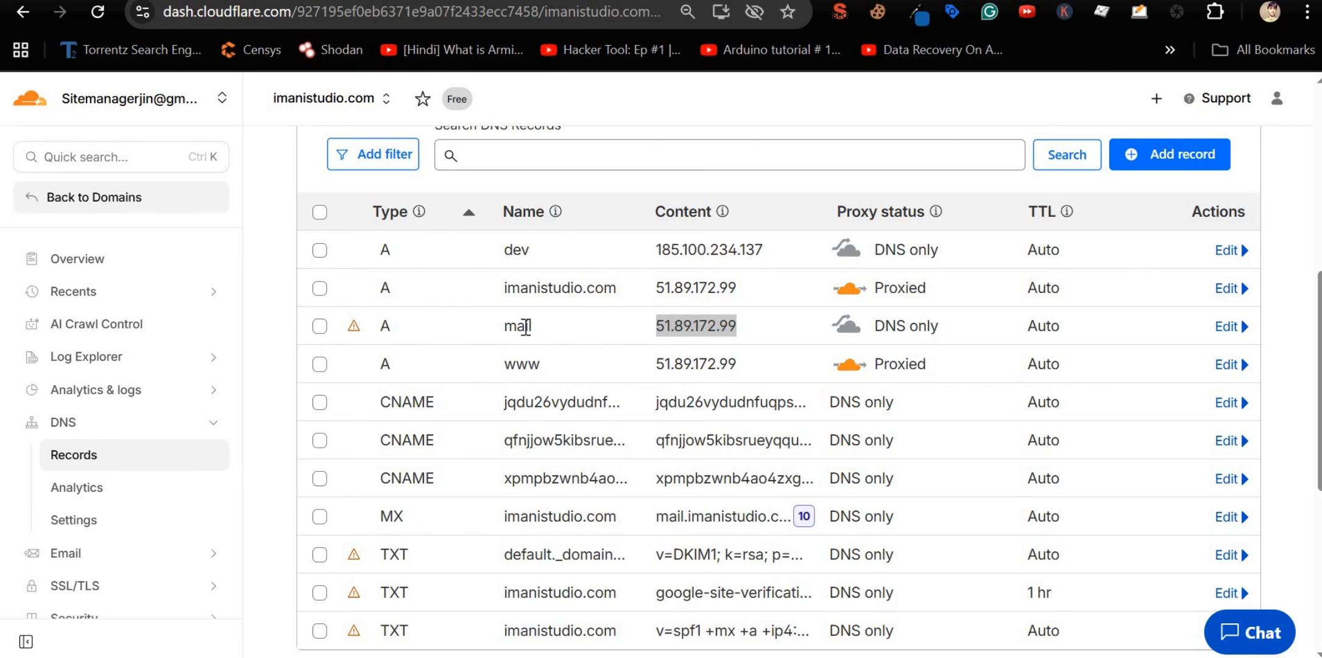
double_click(525, 330)
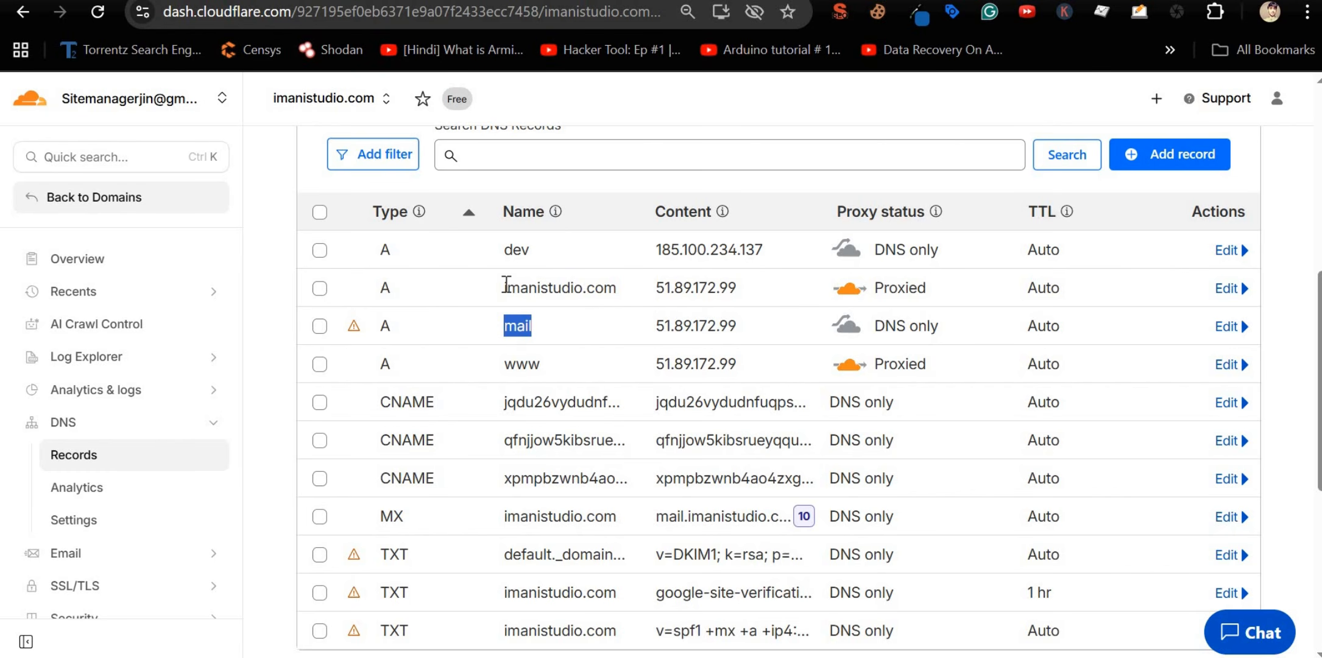
left_click_drag(503, 287, 751, 332)
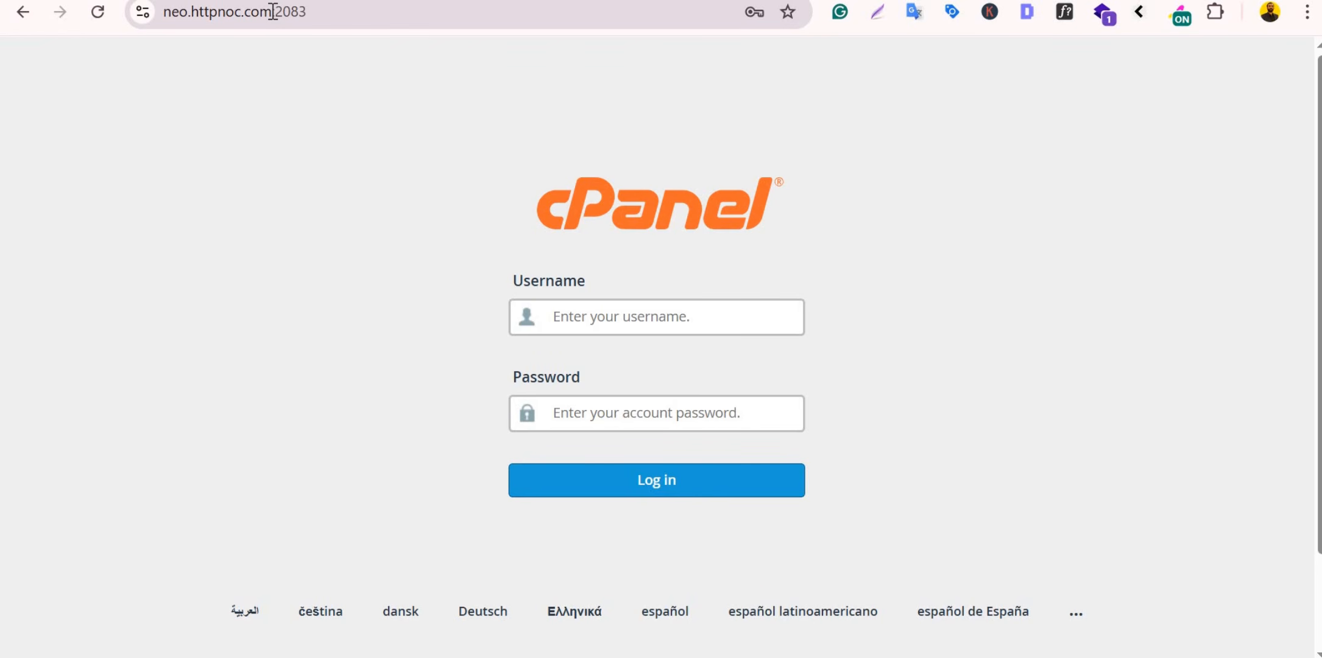
Step: Select the server host name neo.httpnoc.com in the cPanel login page's address
left_click_drag(269, 11, 155, 23)
key("shift+Right")
key("shift+Right")
key("shift+Right")
key("shift+Right")
key("shift+Right")
key("shift+Right")
key("shift+Right")
key("shift+Right")
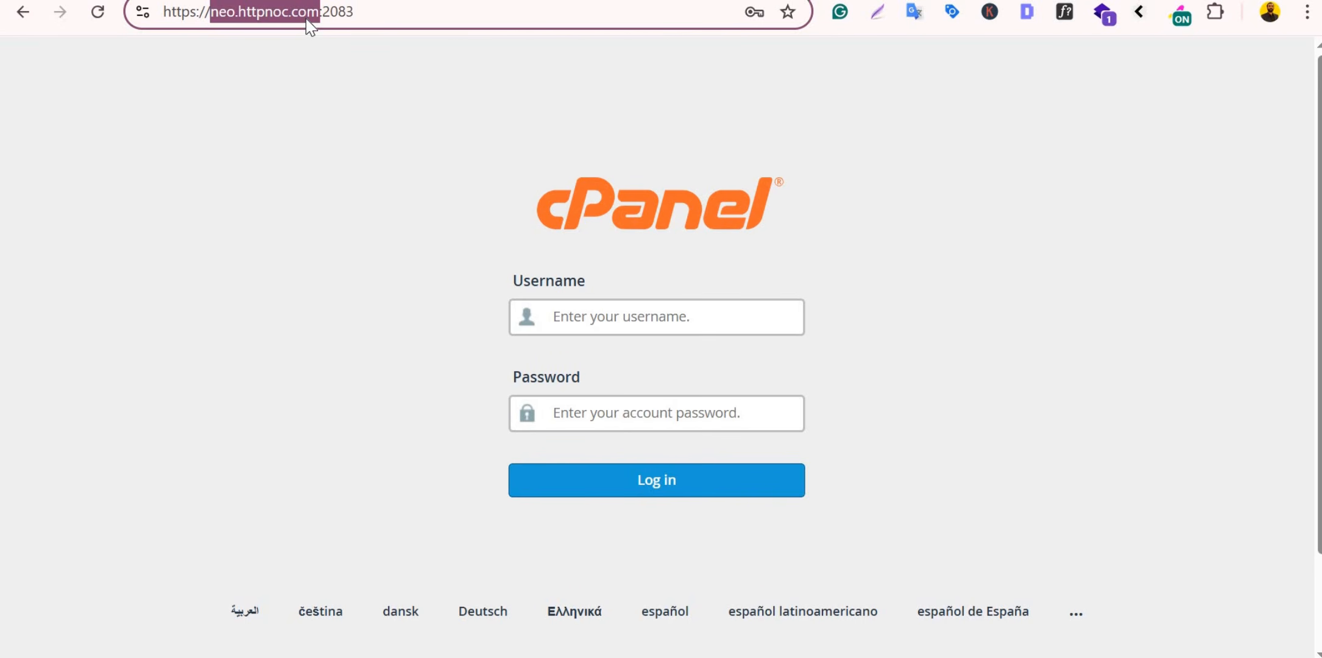
left_click_drag(211, 15, 320, 16)
key("ctrl+c")
Step: Back in Cloudflare, check the mail A record's IP 51.89.172.99
key("alt+Tab")
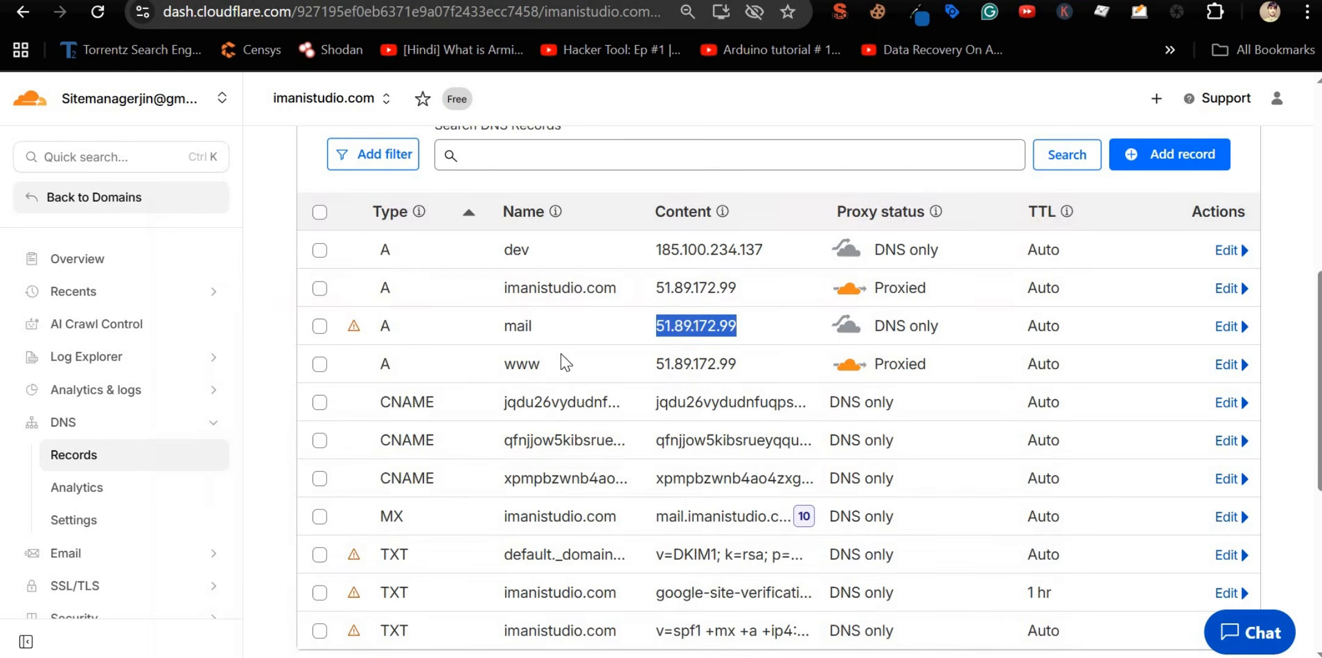
left_click_drag(508, 285, 744, 326)
scroll(508, 464, "down", 2)
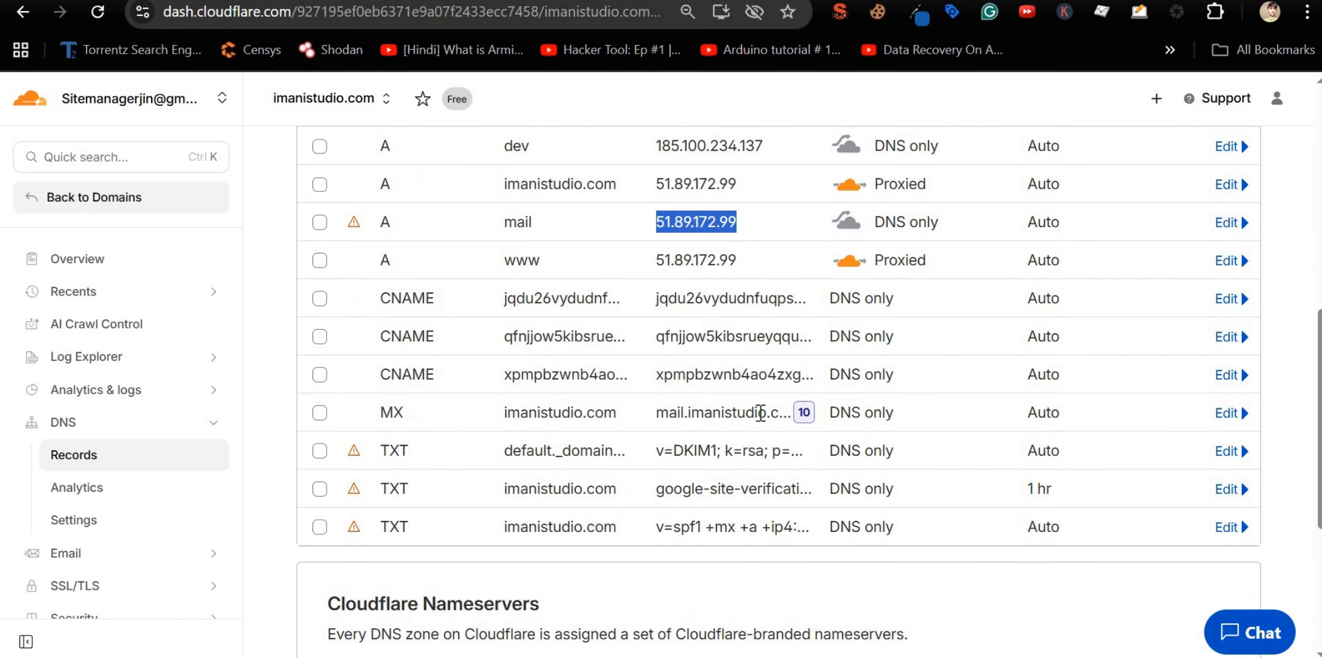
Step: Set the MX record's mail server to neo.httpnoc.com with priority 0 and save it
left_click(1226, 413)
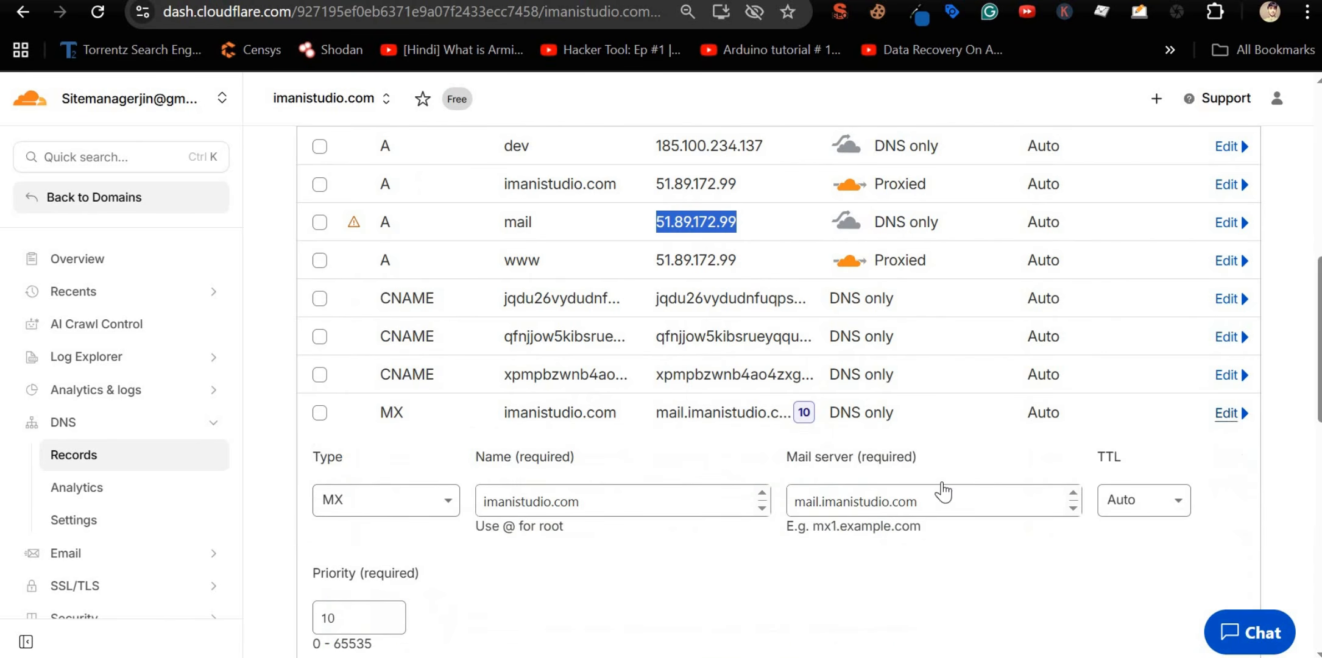
left_click(848, 508)
triple_click(848, 508)
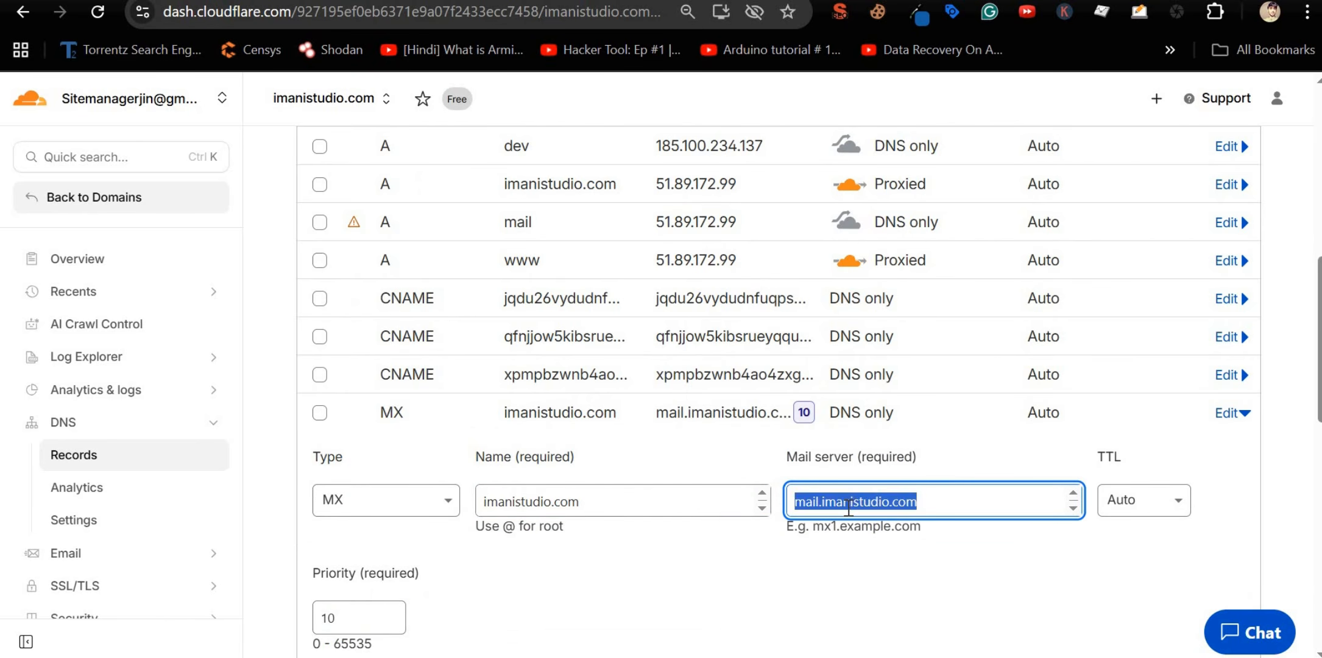
key("ctrl+v")
scroll(713, 555, "down", 8)
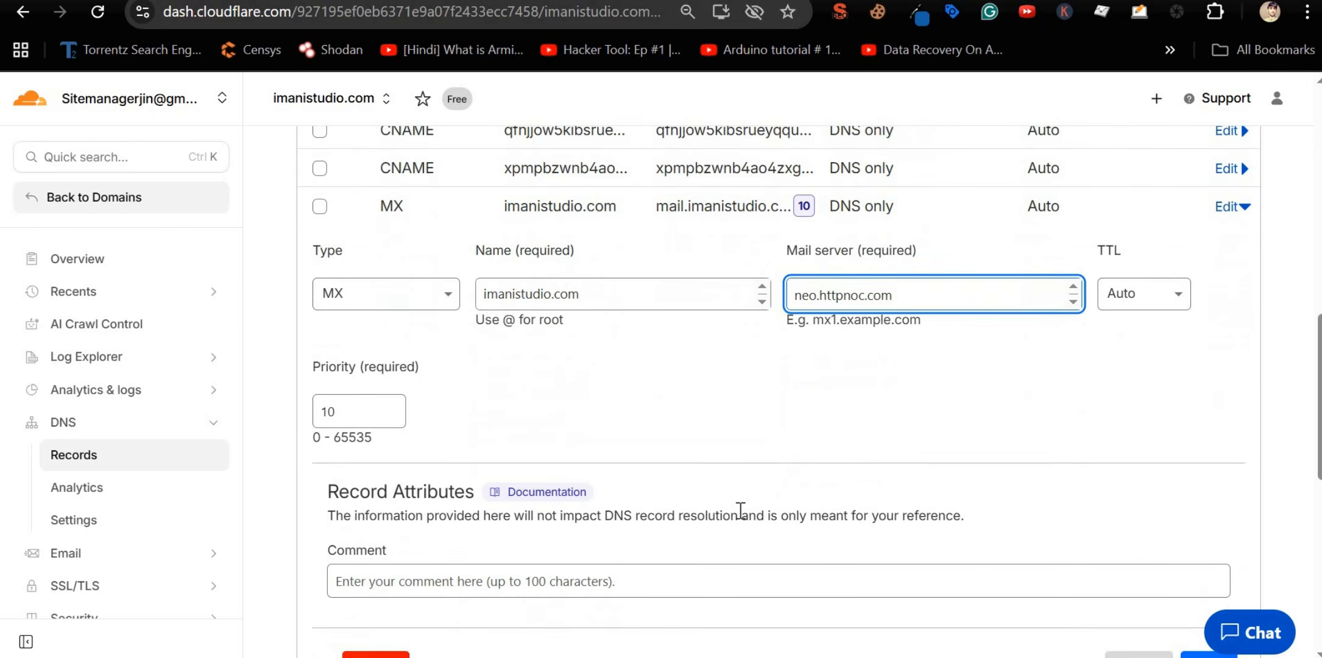
scroll(581, 393, "up", 3)
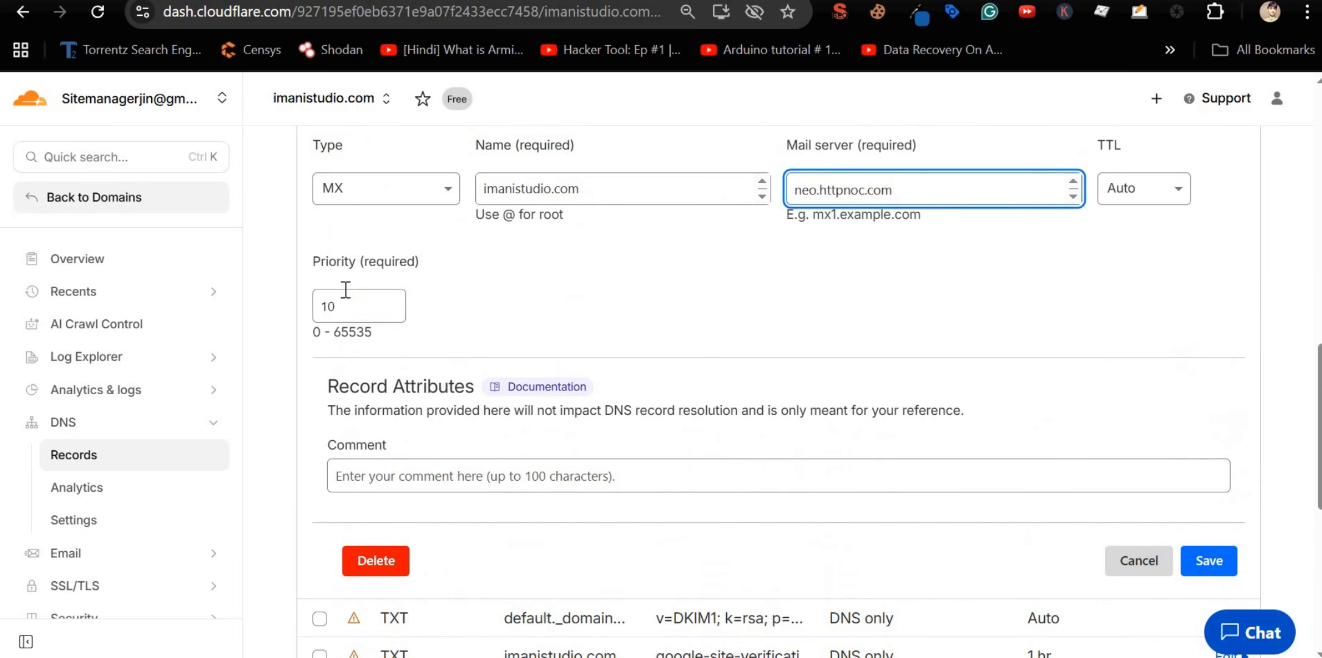
double_click(344, 301)
type("0")
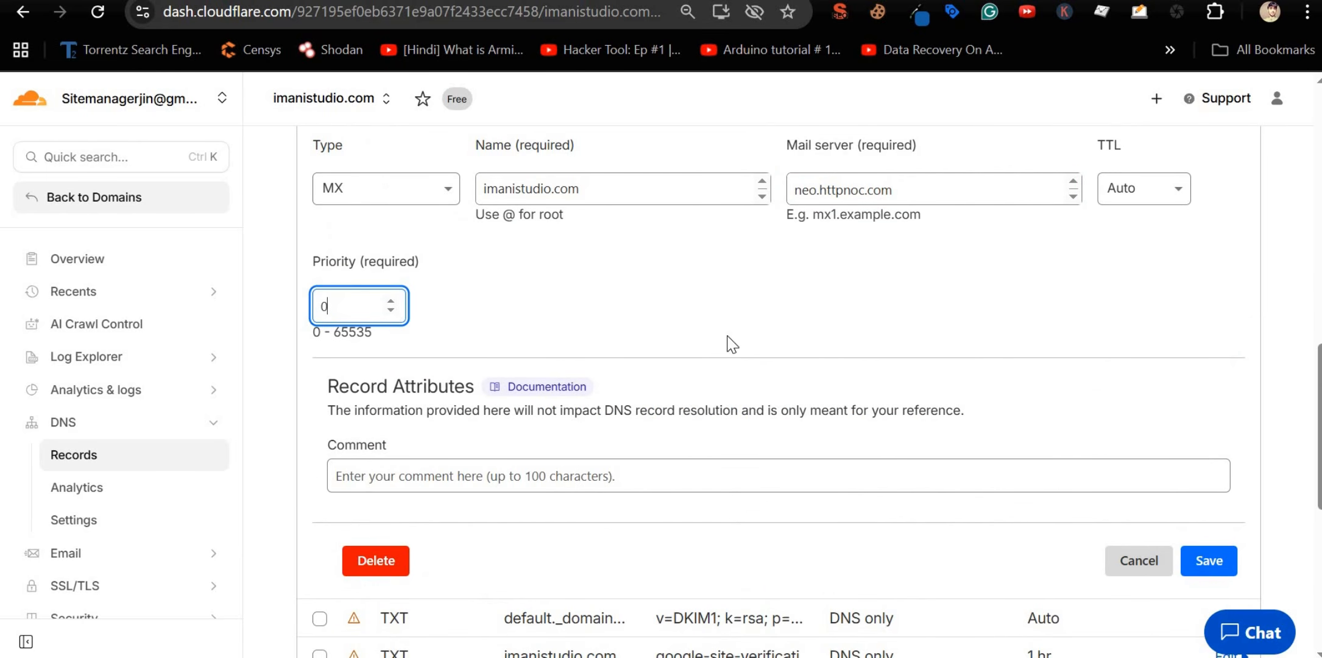
left_click(1220, 559)
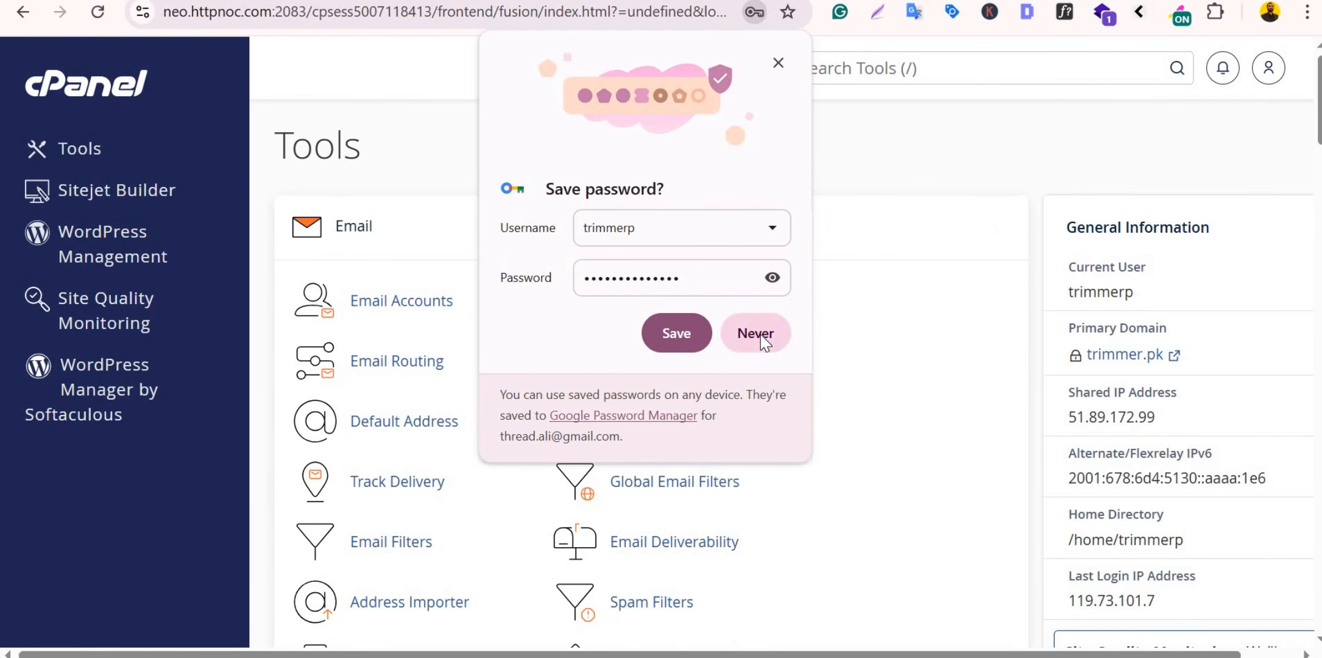
Step: Copy imanistudio.com's suggested DKIM value from cPanel Email Deliverability, then return to Cloudflare
left_click(675, 331)
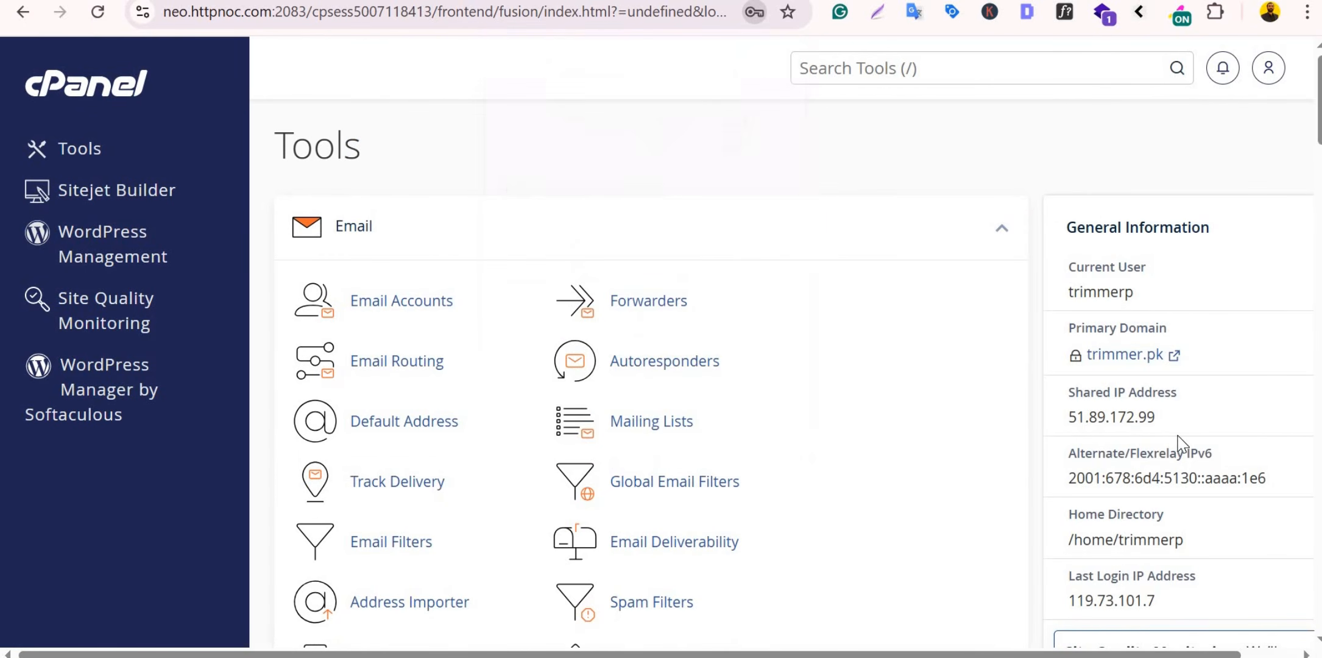
double_click(1115, 420)
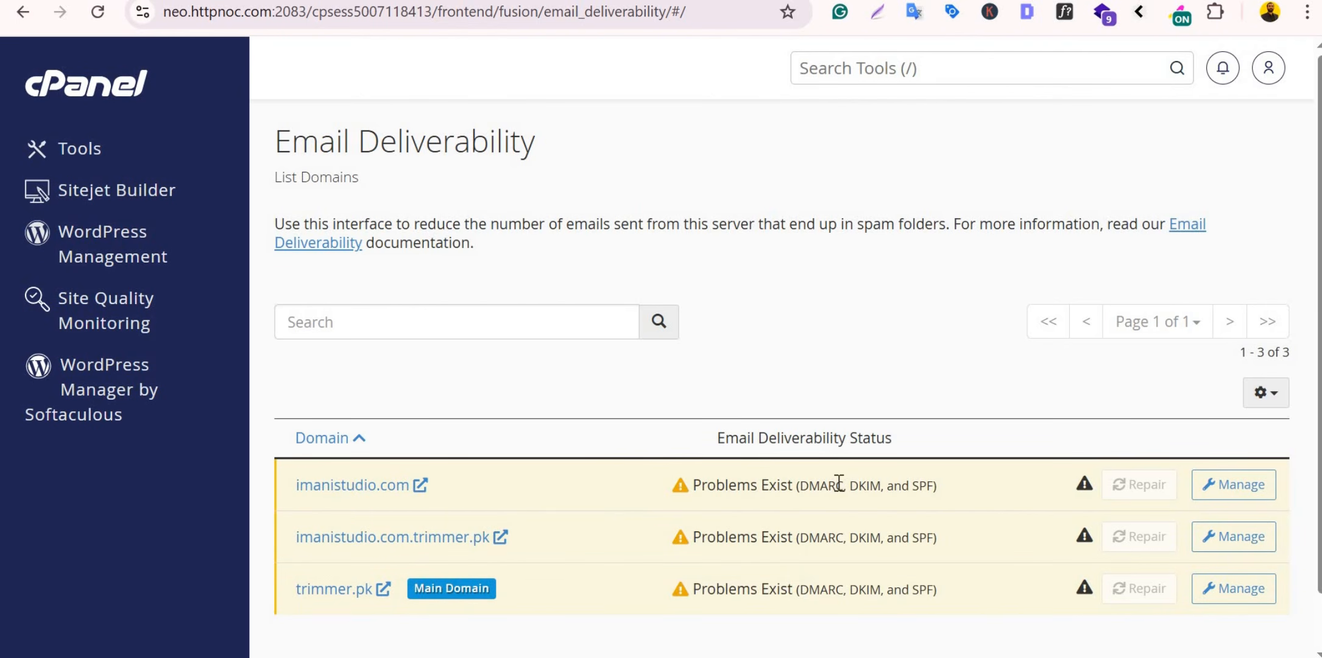
left_click(1218, 481)
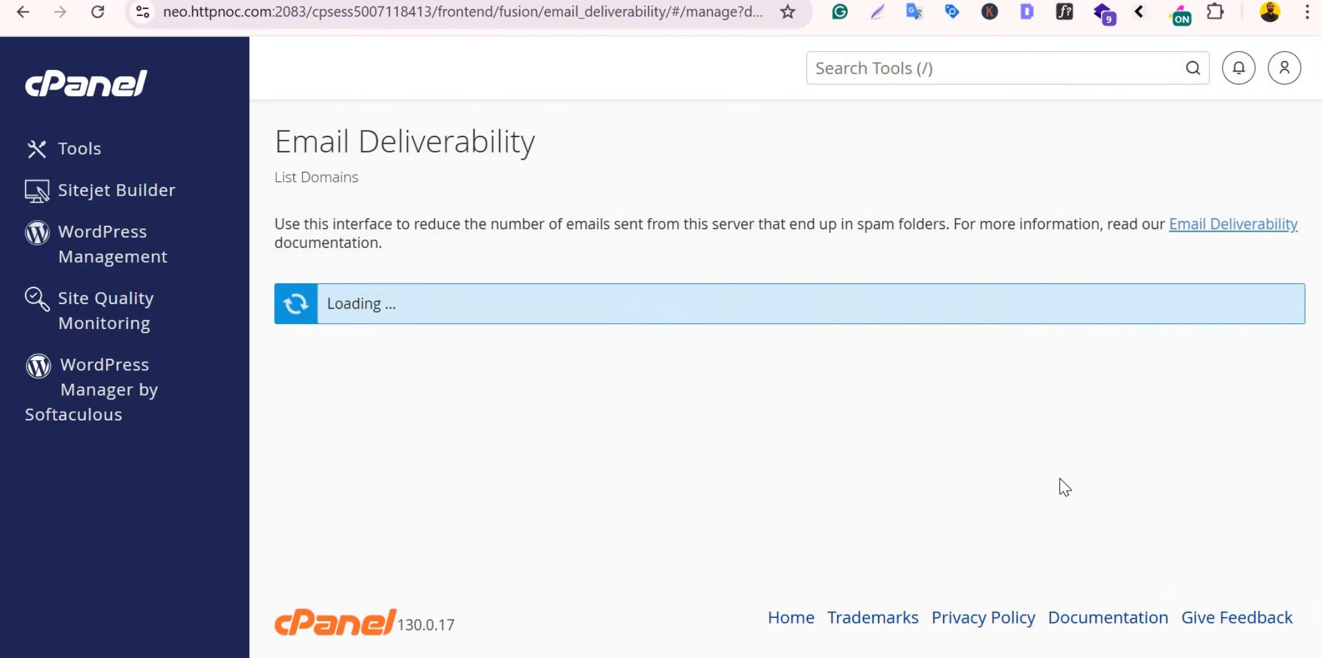
scroll(468, 277, "down", 5)
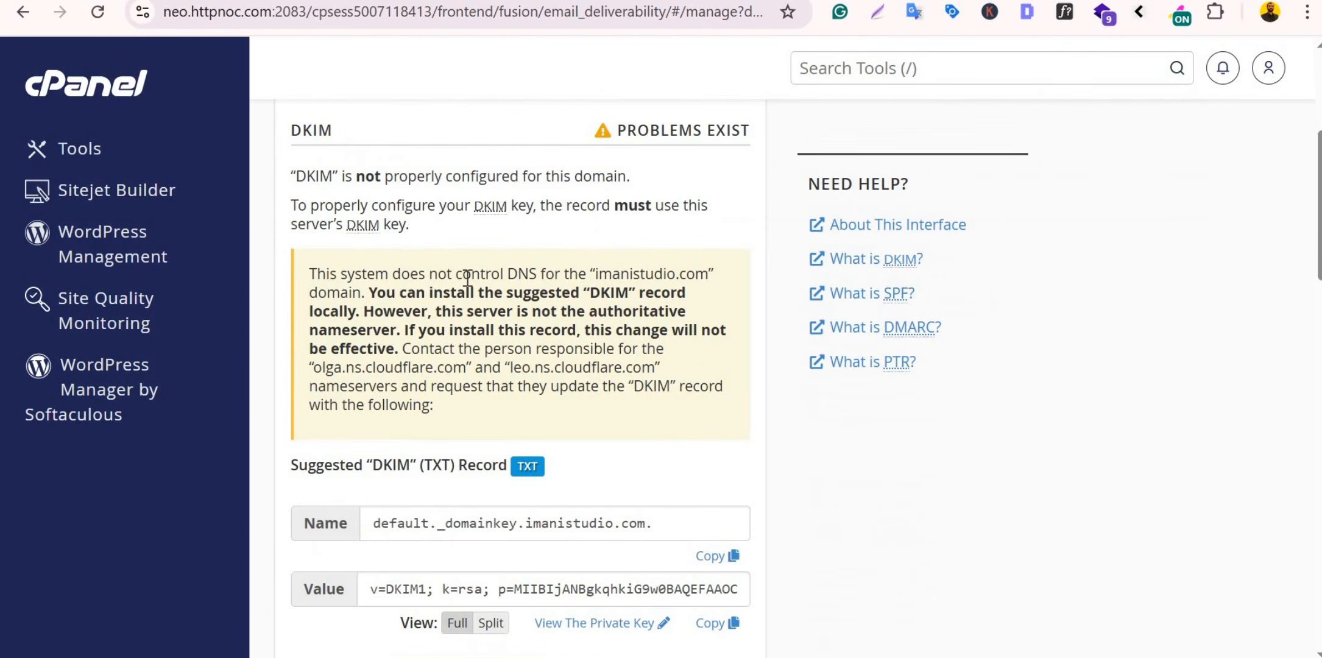
scroll(468, 277, "up", 2)
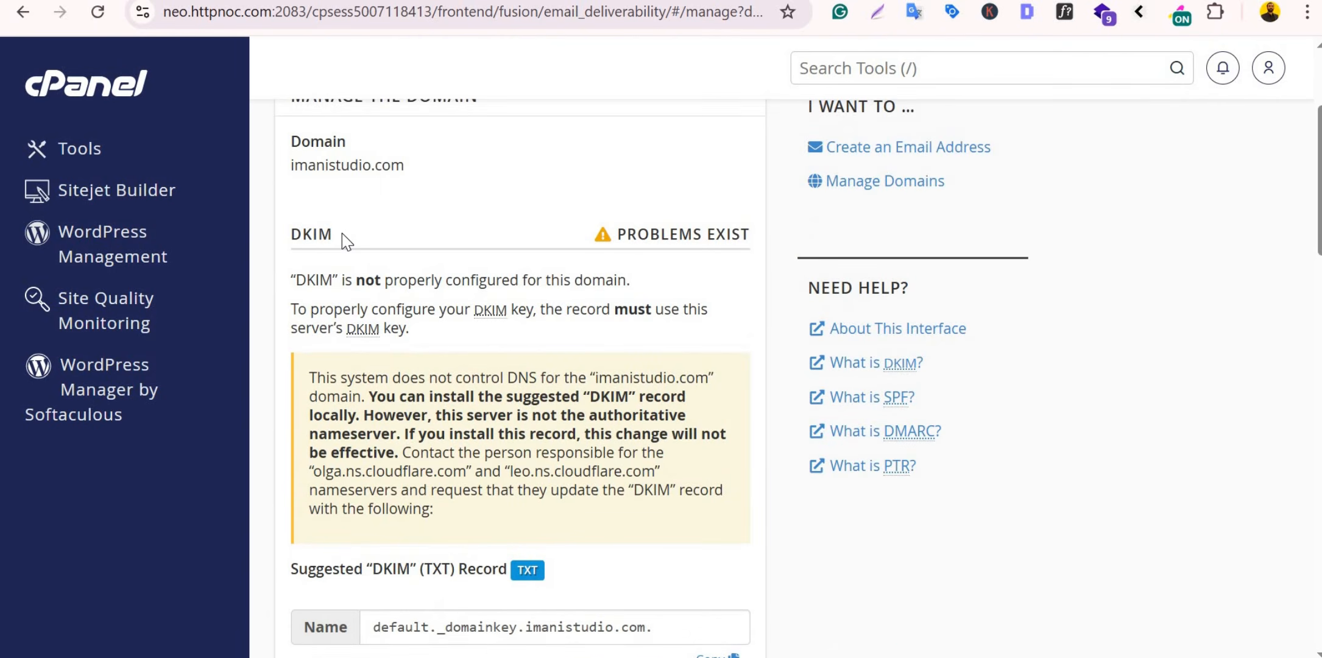
scroll(342, 234, "down", 3)
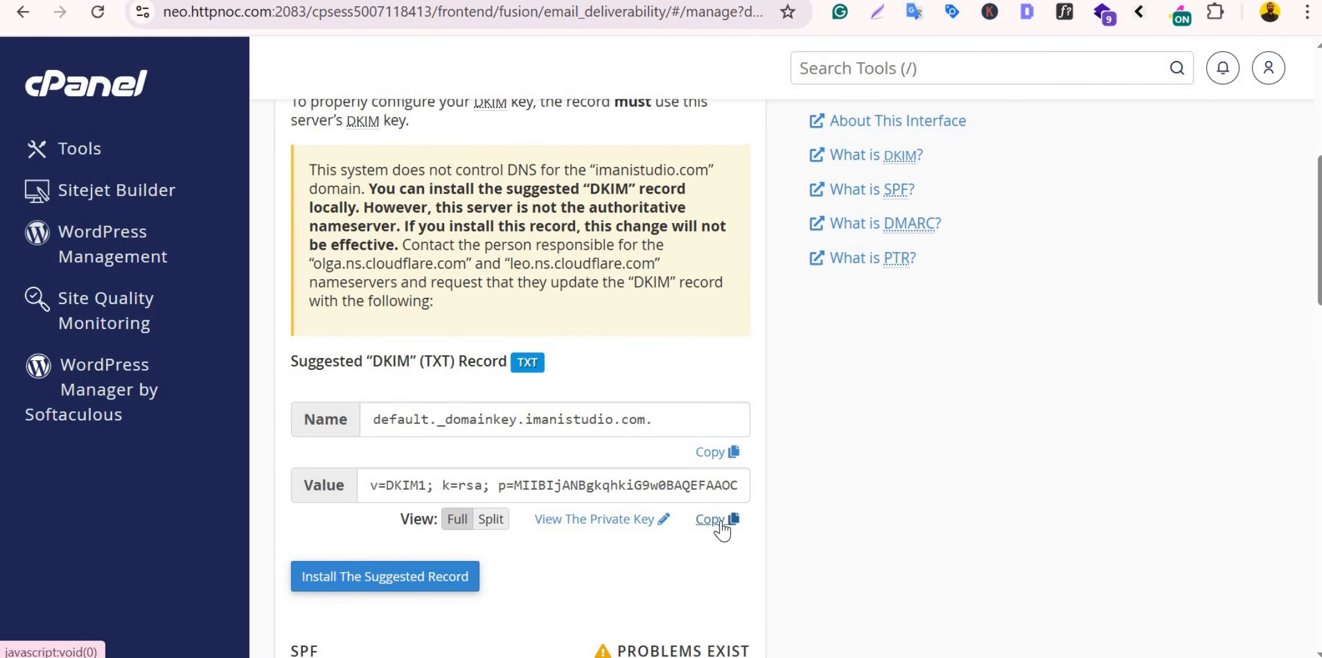
left_click(710, 520)
key("alt+Tab")
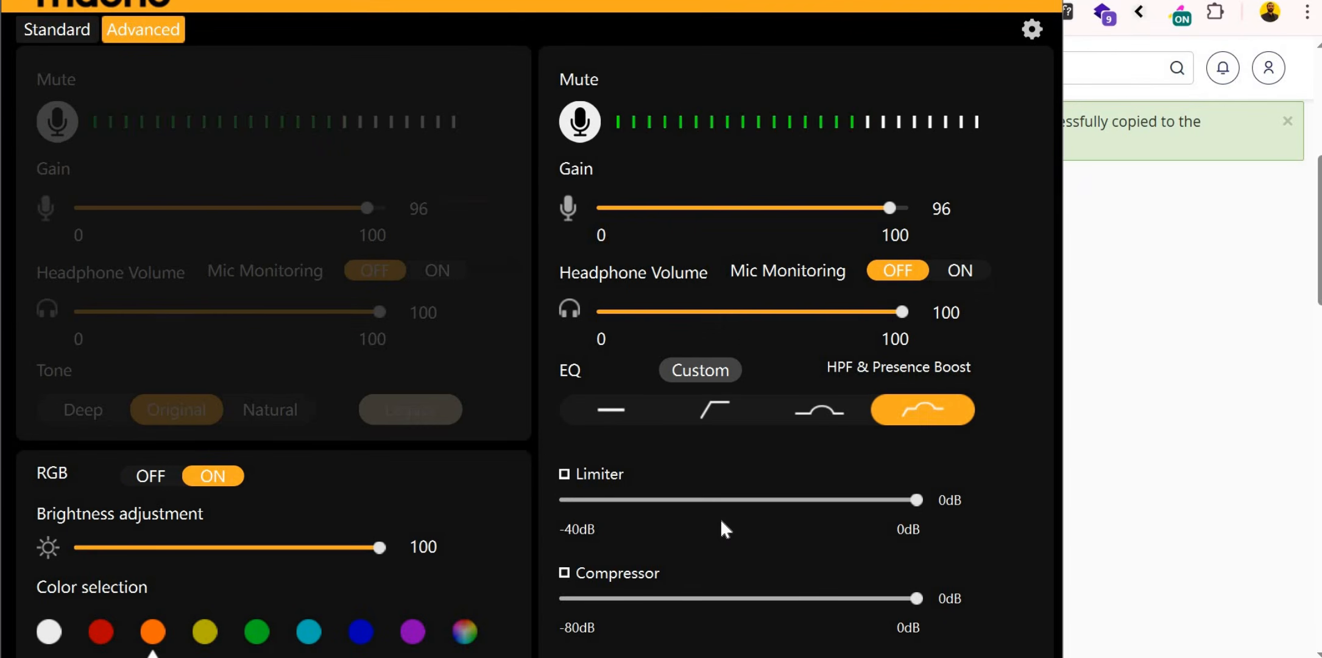
key("alt+Tab")
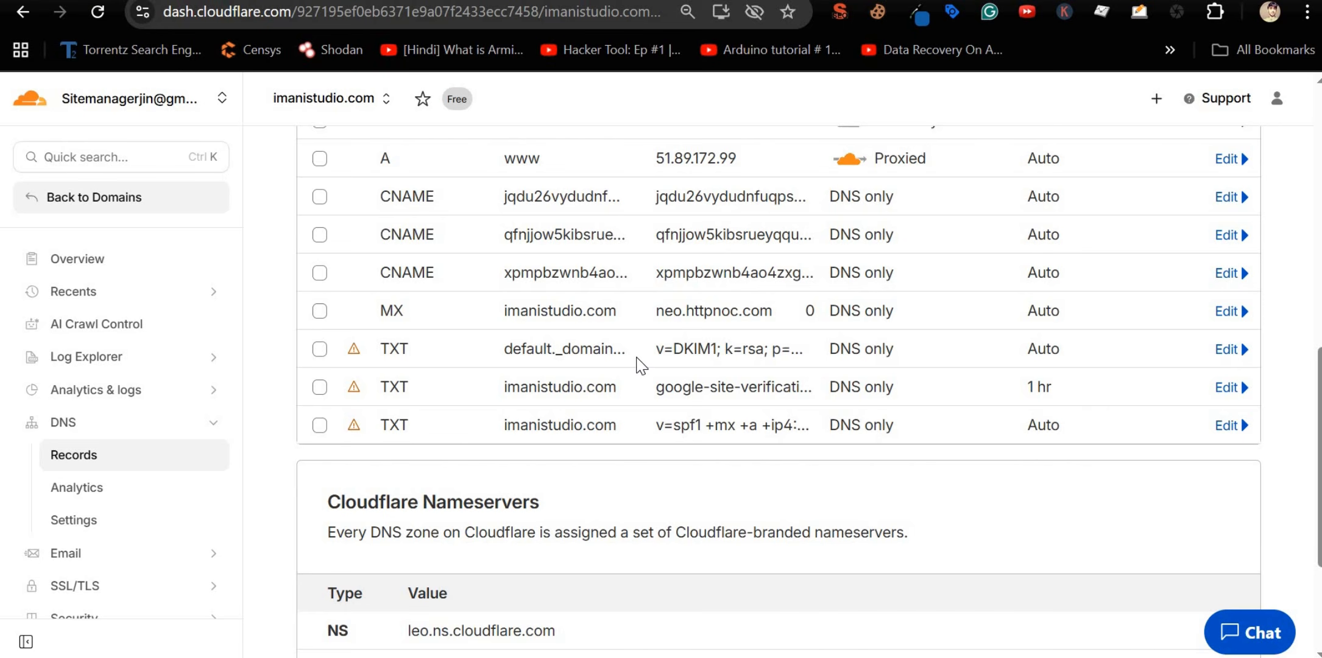
Step: Locate the default._domainkey DKIM record among the TXT entries
double_click(389, 352)
double_click(393, 388)
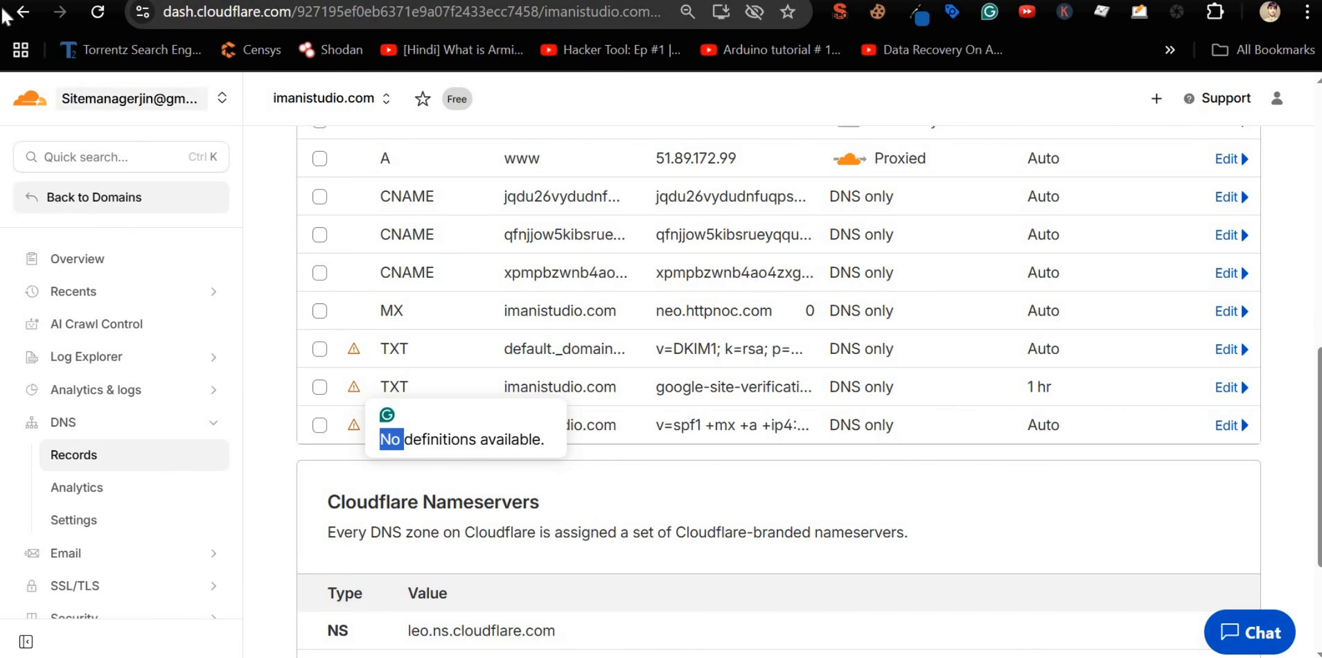
left_click(594, 349)
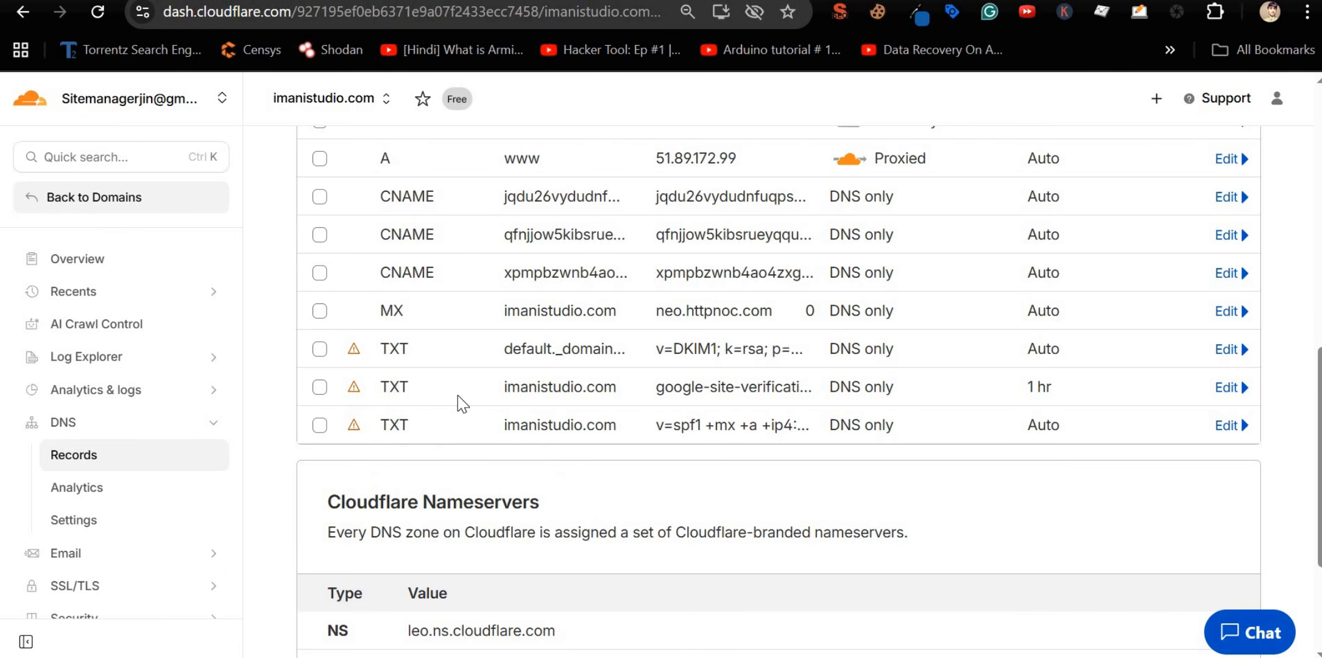
double_click(395, 361)
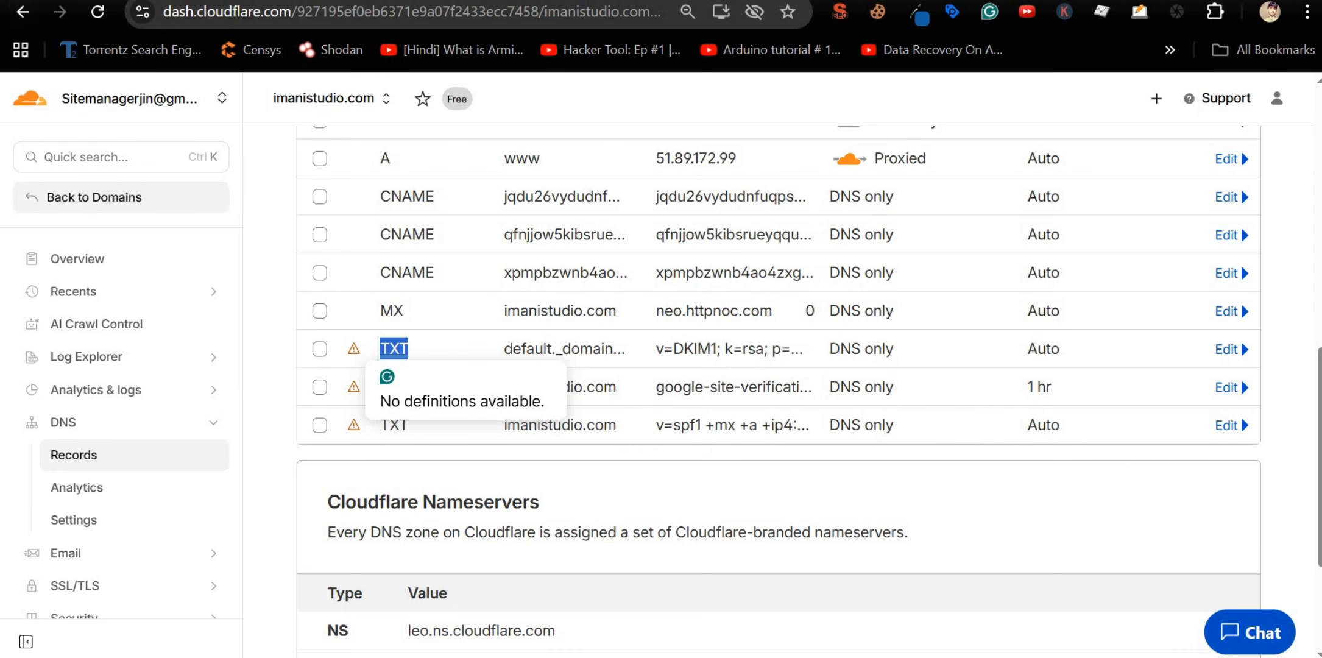
left_click(13, 1)
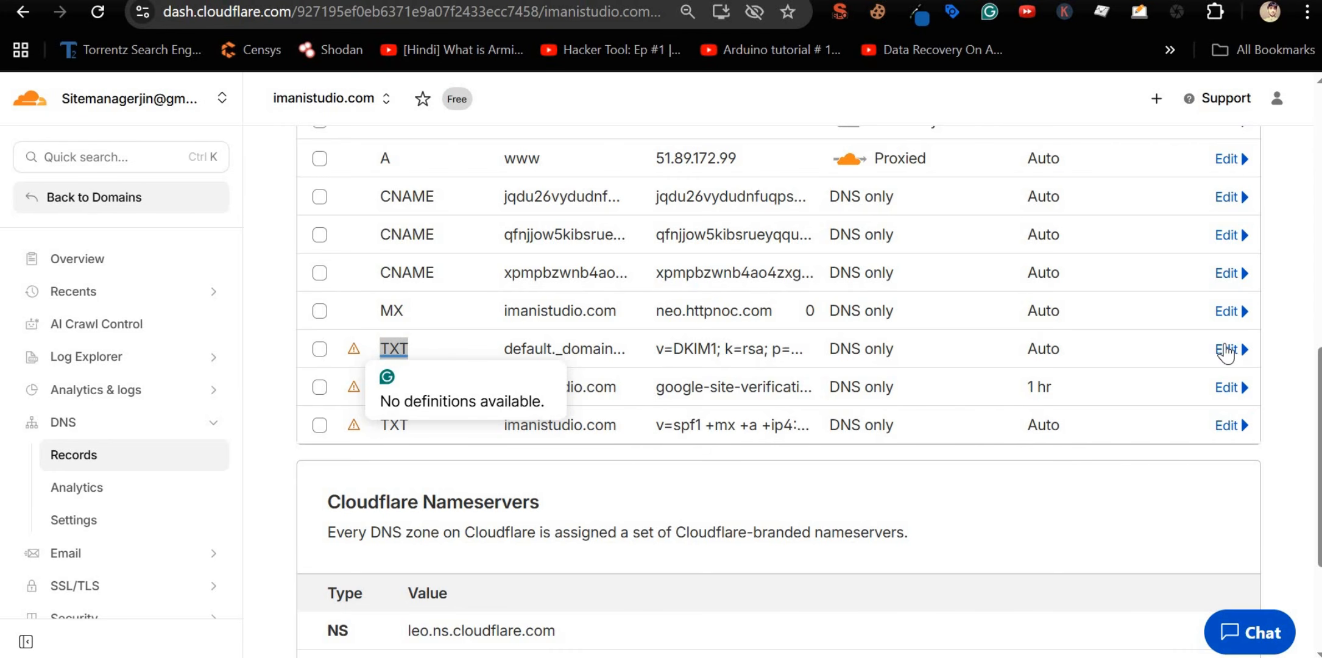
Step: Replace the default._domainkey TXT content with the new v=DKIM1; k=rsa key
left_click(1226, 352)
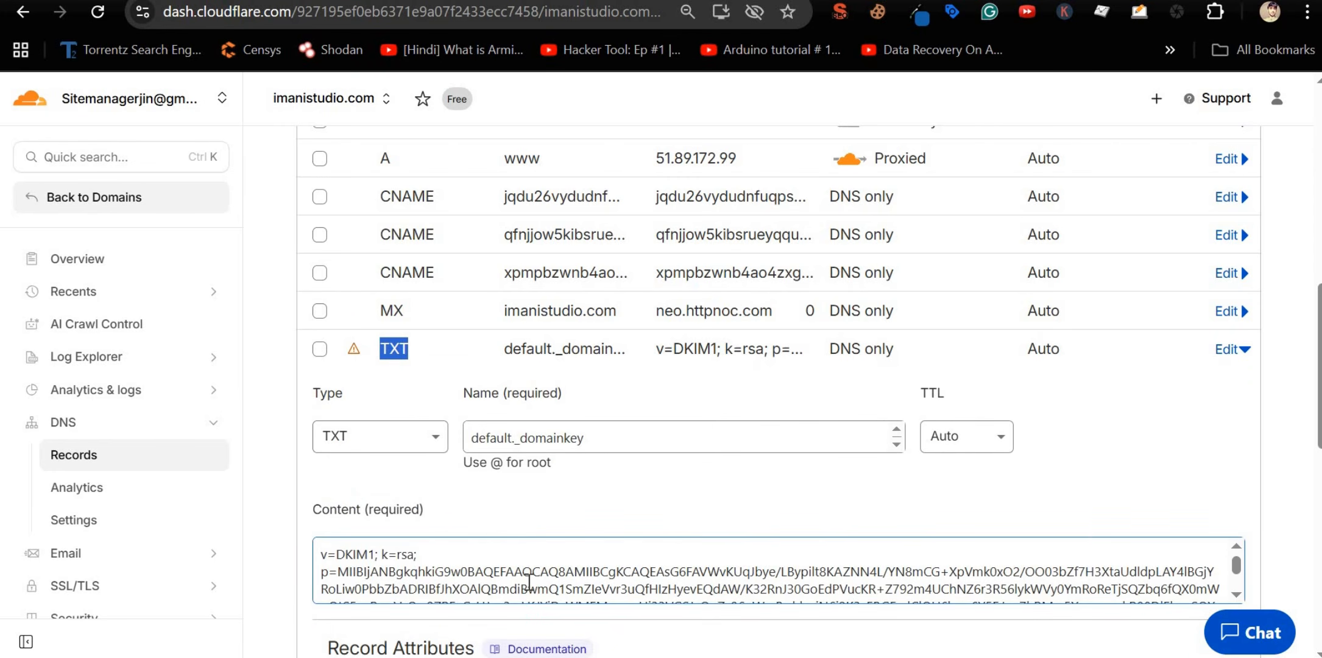
double_click(529, 583)
key("ctrl+a")
key("ctrl+v")
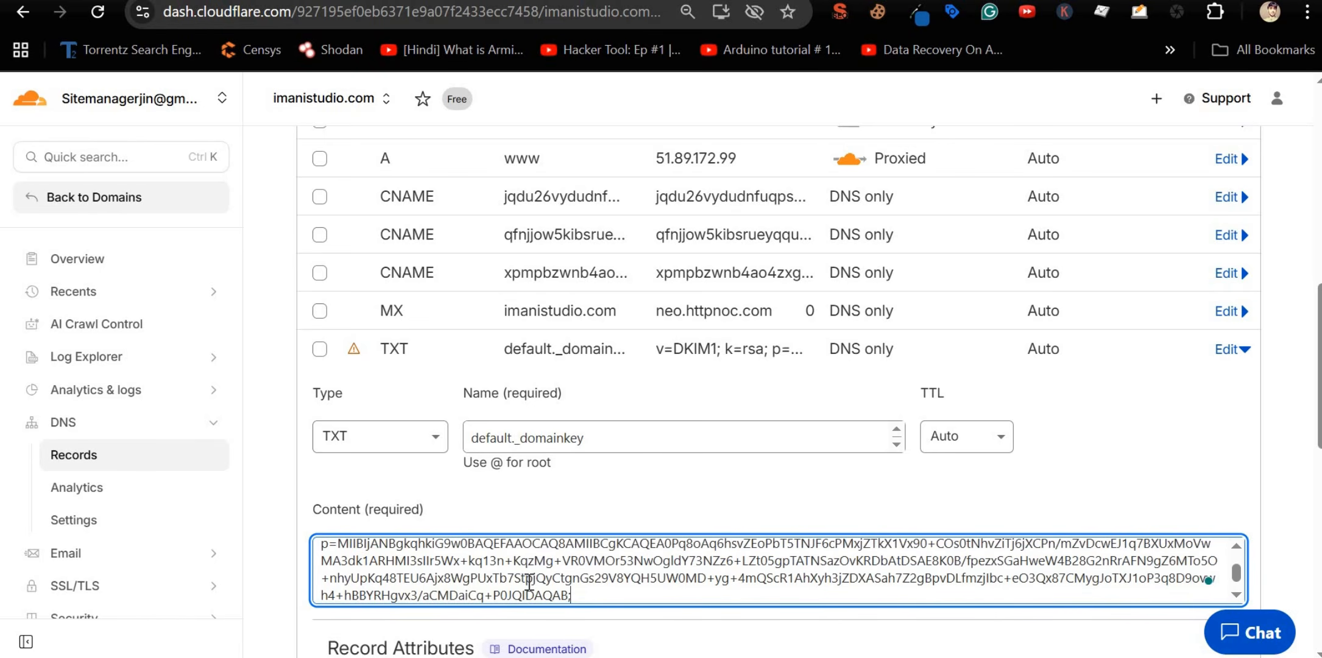
left_click_drag(570, 597, 343, 571)
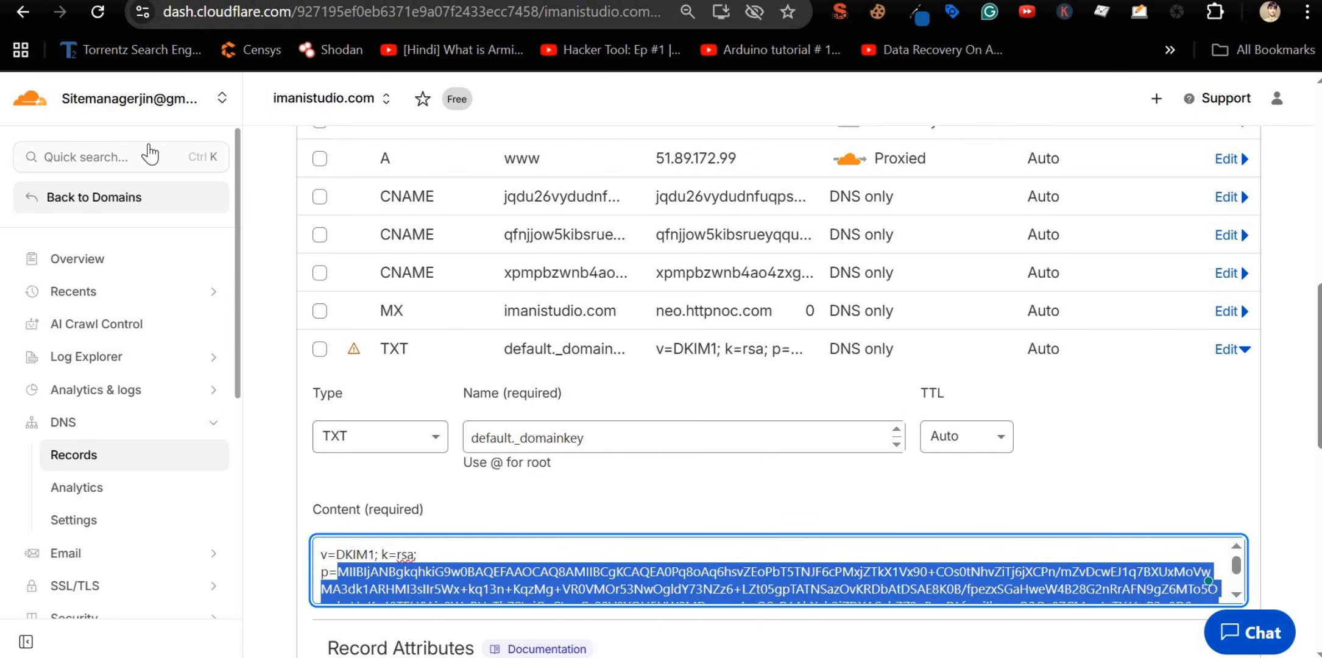
Step: Search 'email spoofing' and open Fortinet's Email Spoofing Definition page
key("ctrl+t")
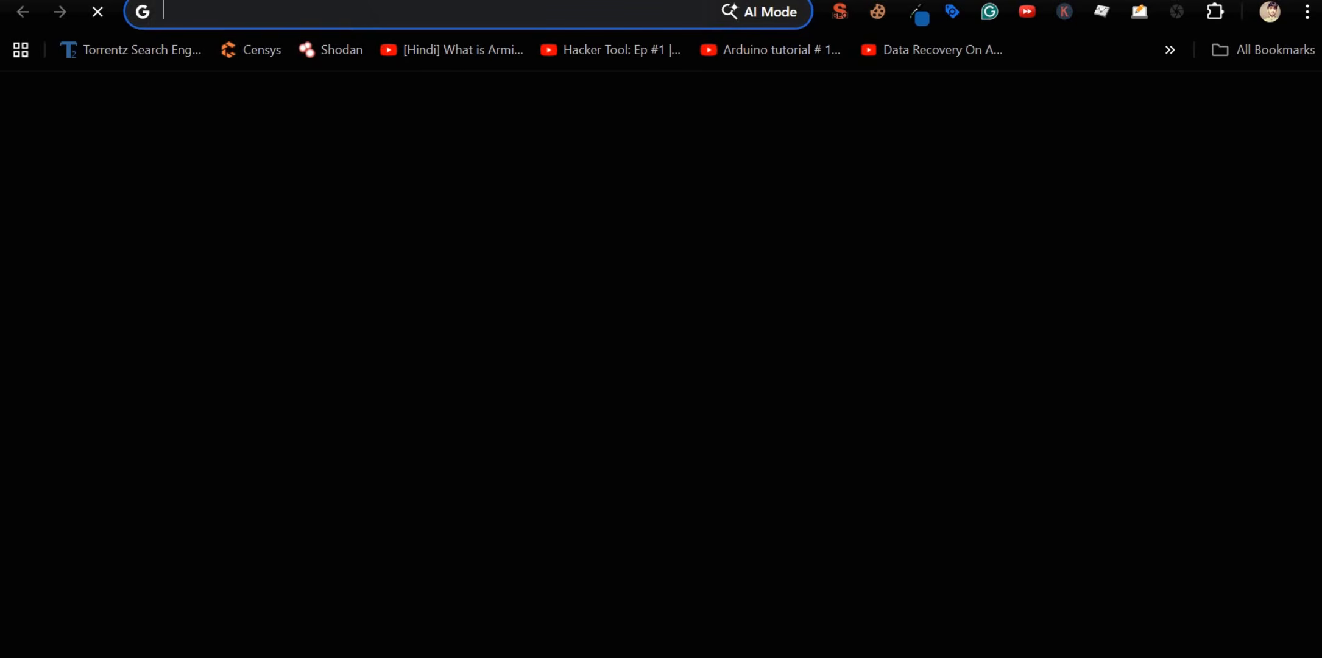
type("email spoofing")
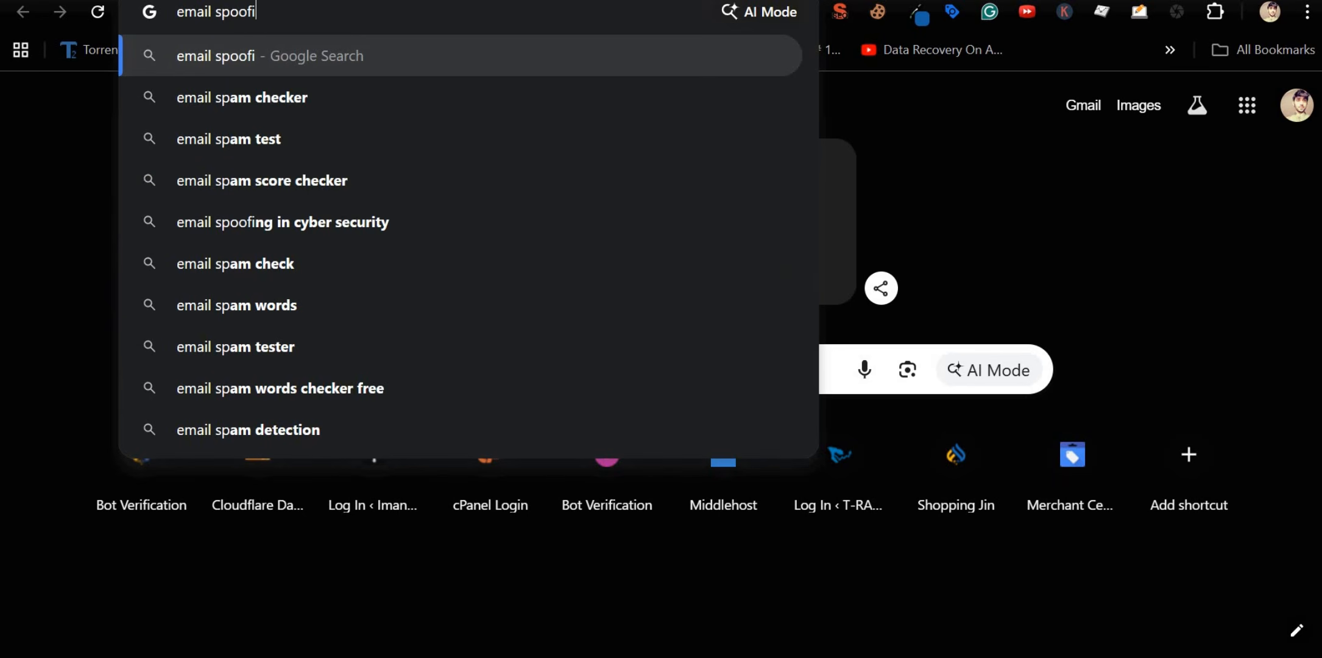
key("Return")
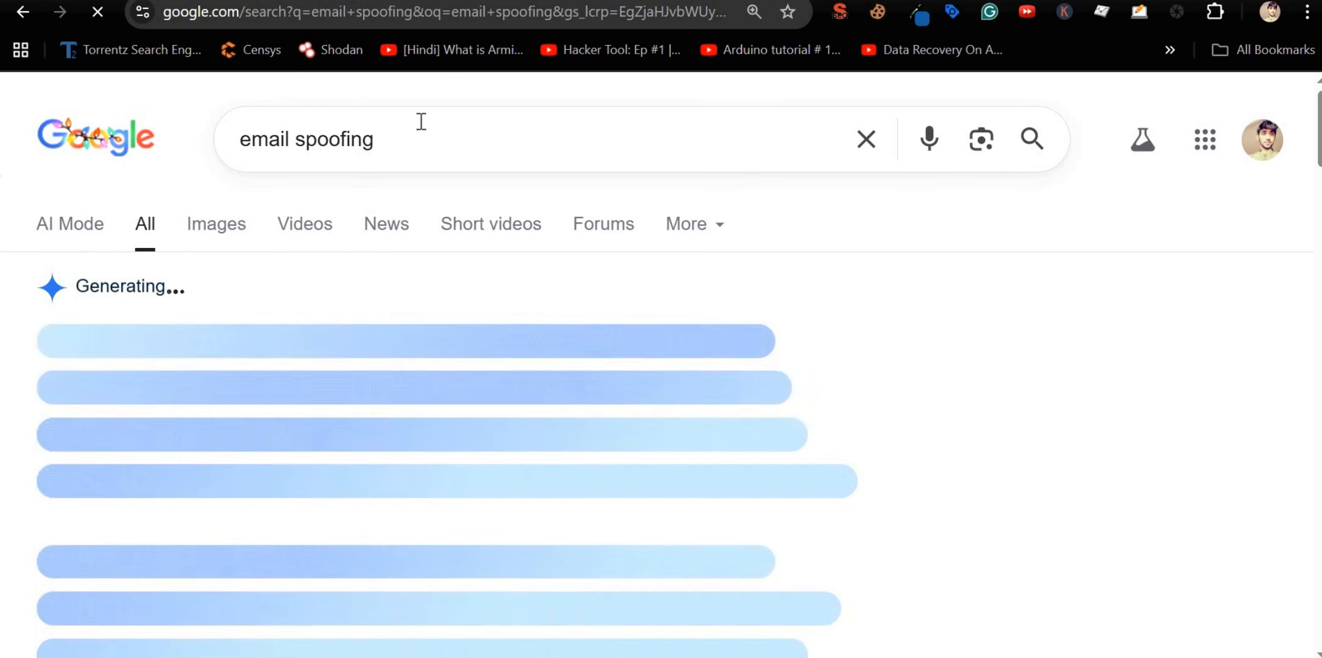
scroll(316, 364, "down", 3)
scroll(316, 363, "down", 10)
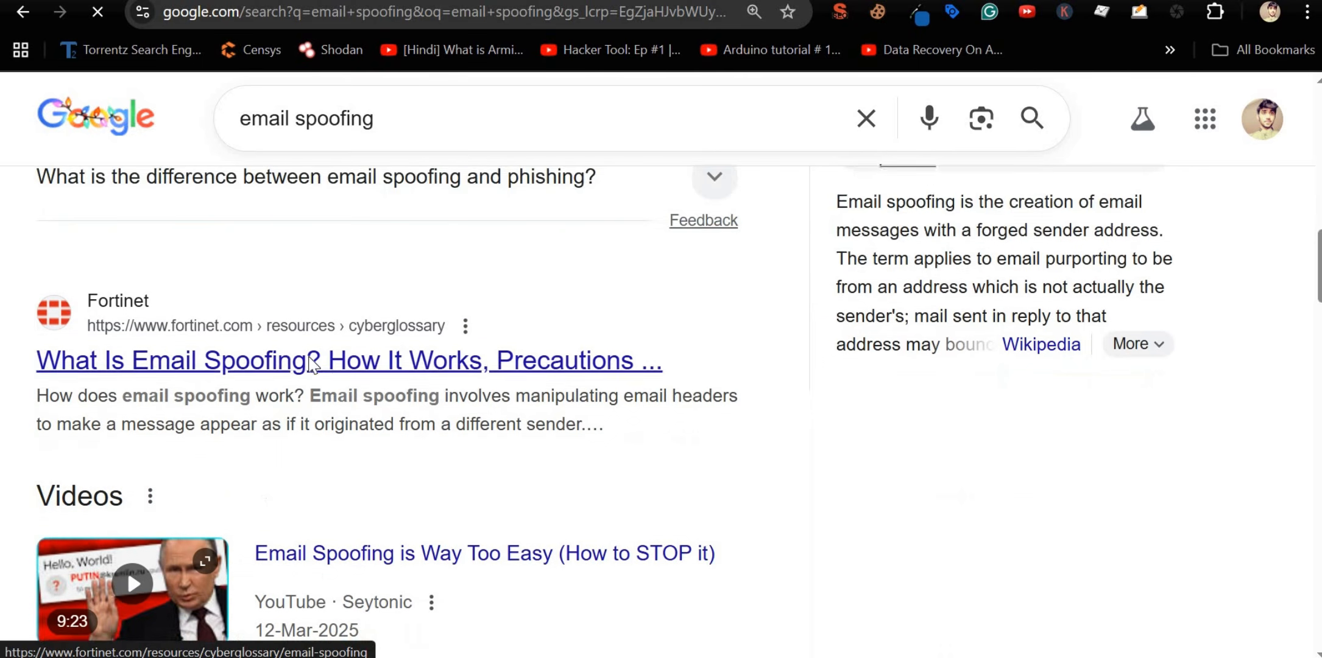
left_click(292, 253)
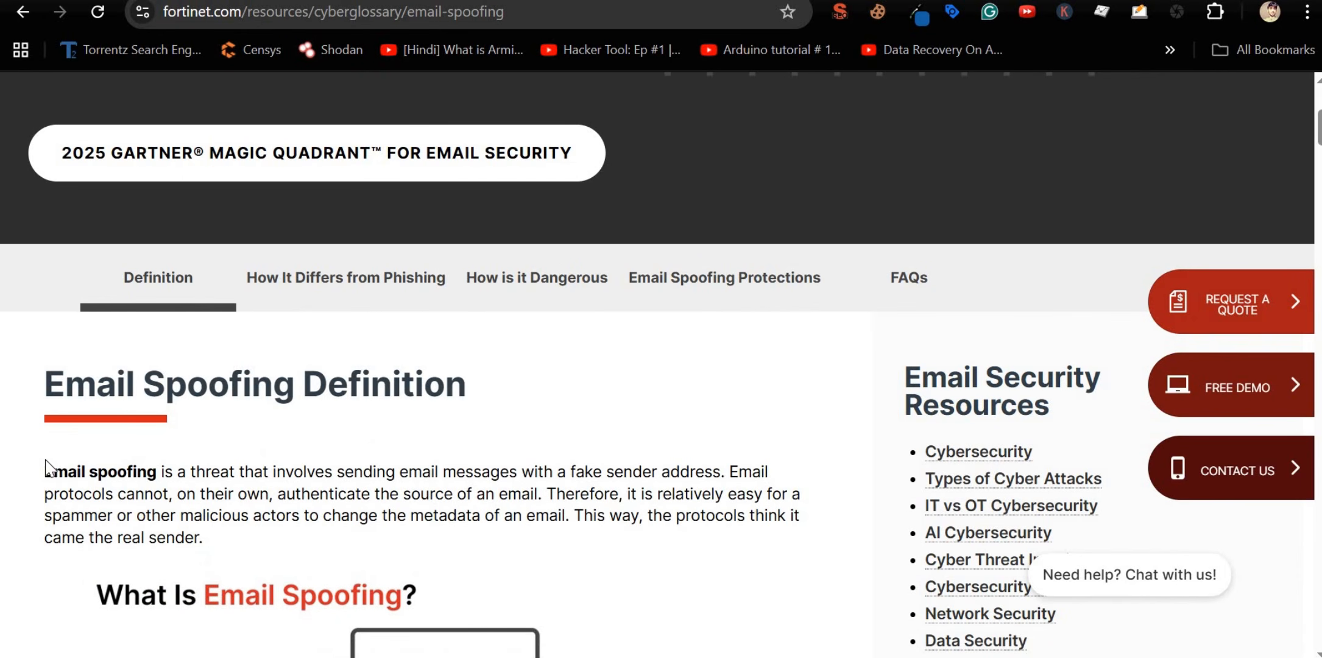
Step: Read Fortinet's definition, noting the line about protocols not authenticating senders
left_click_drag(46, 470, 722, 472)
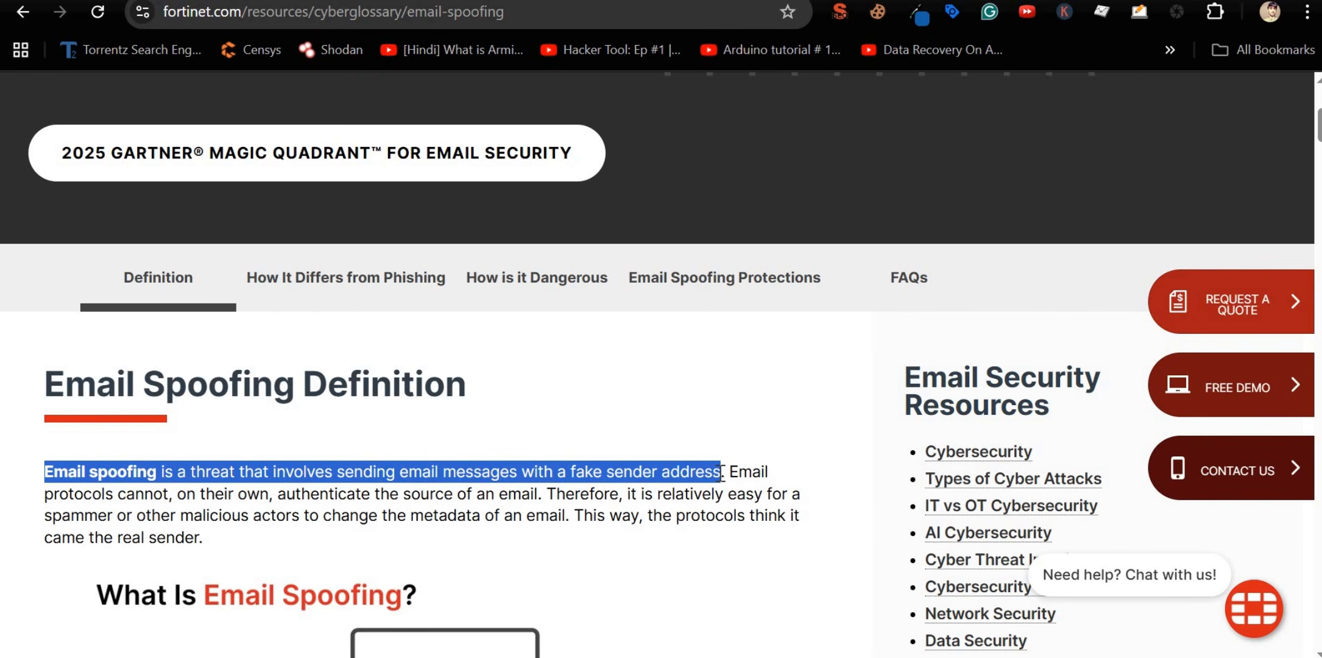
scroll(722, 475, "down", 4)
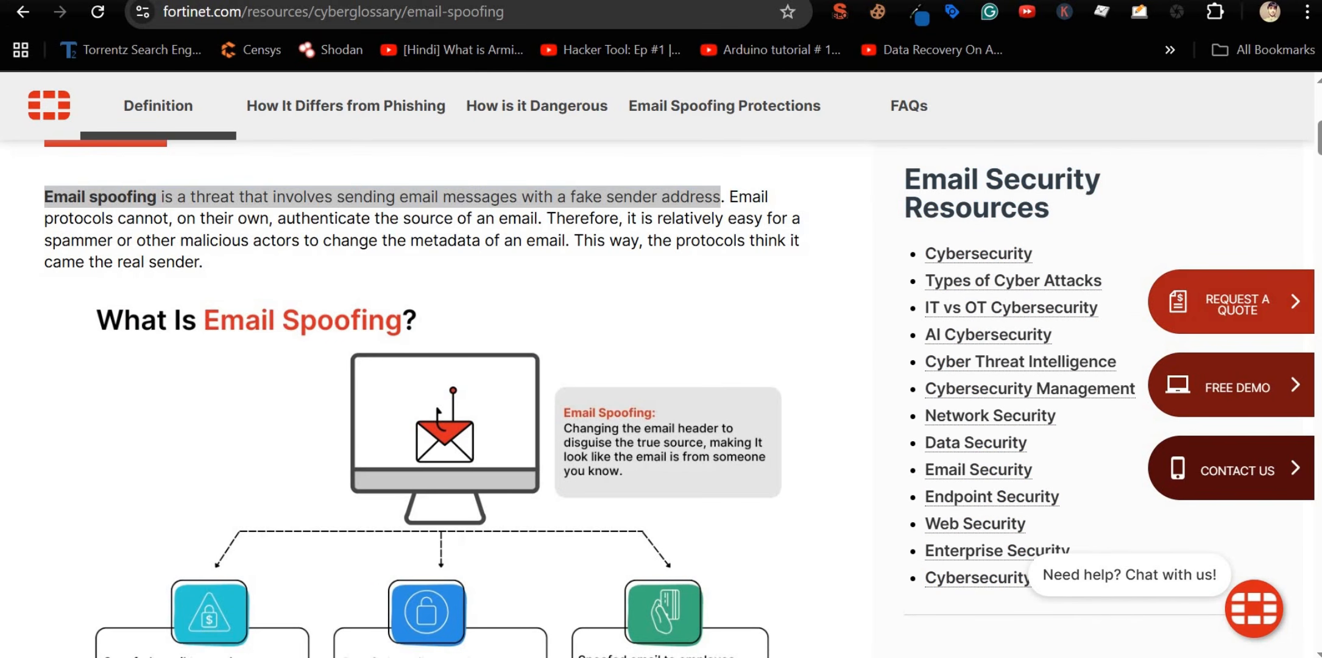
left_click(271, 225)
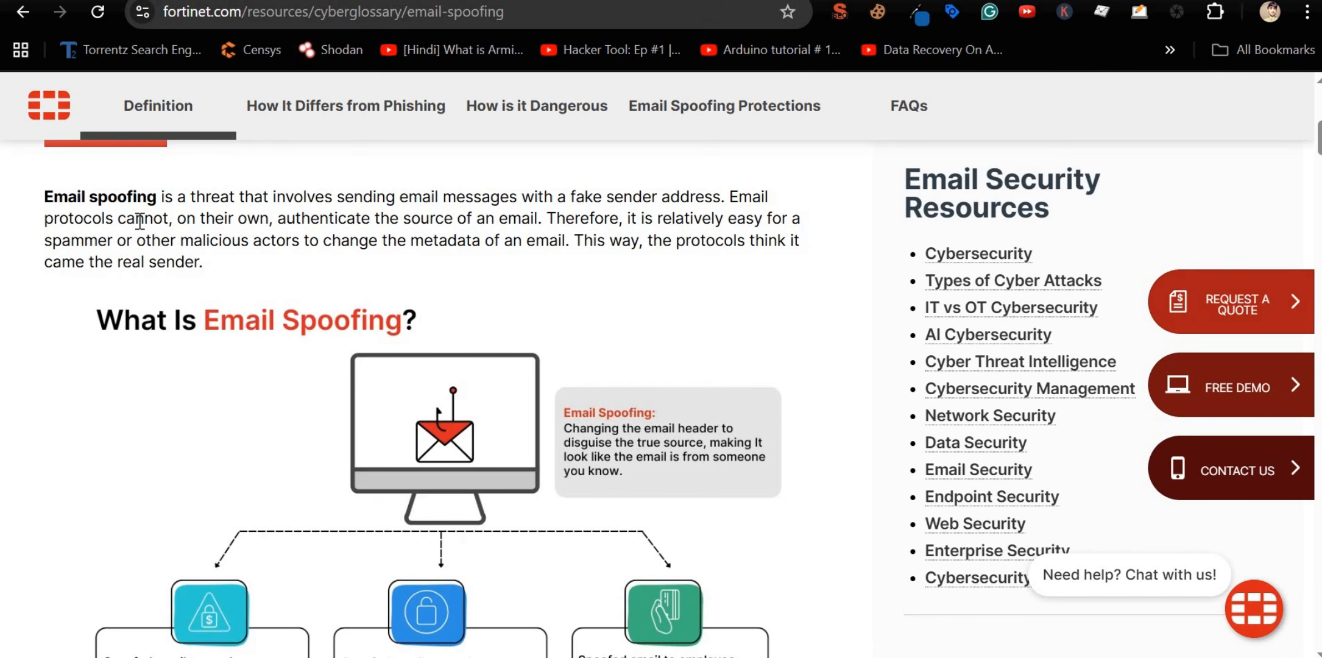
left_click_drag(53, 218, 519, 218)
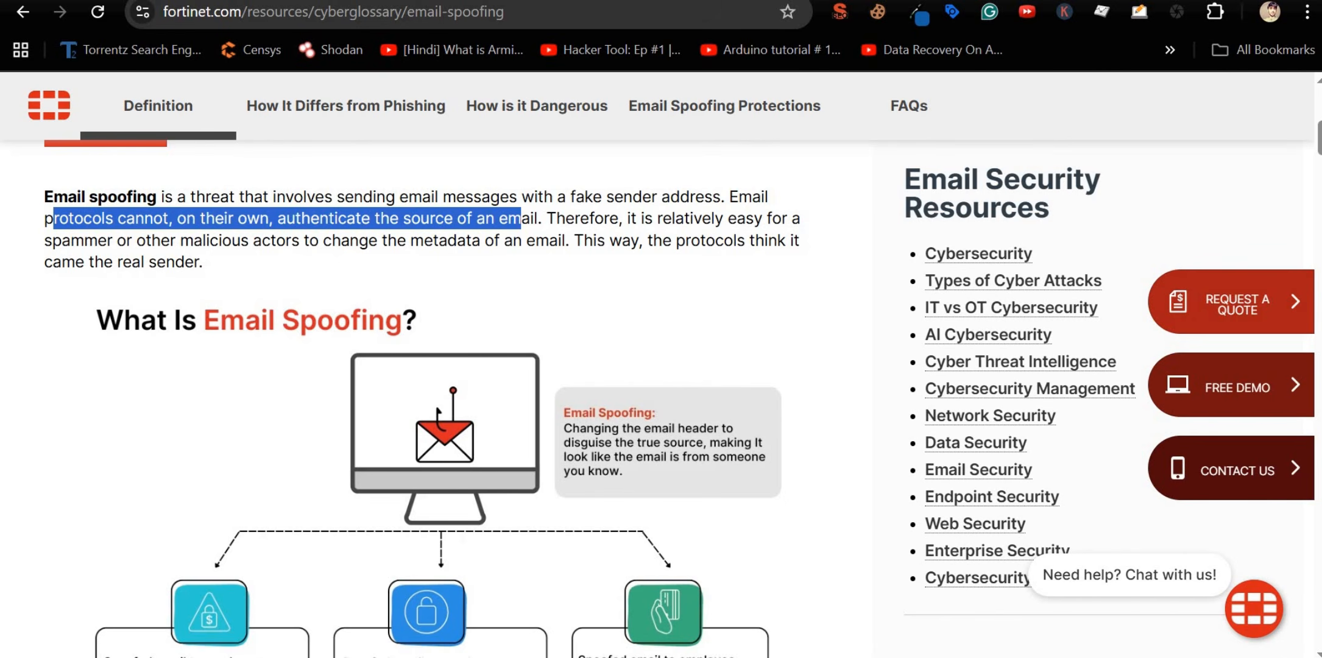
left_click(122, 0)
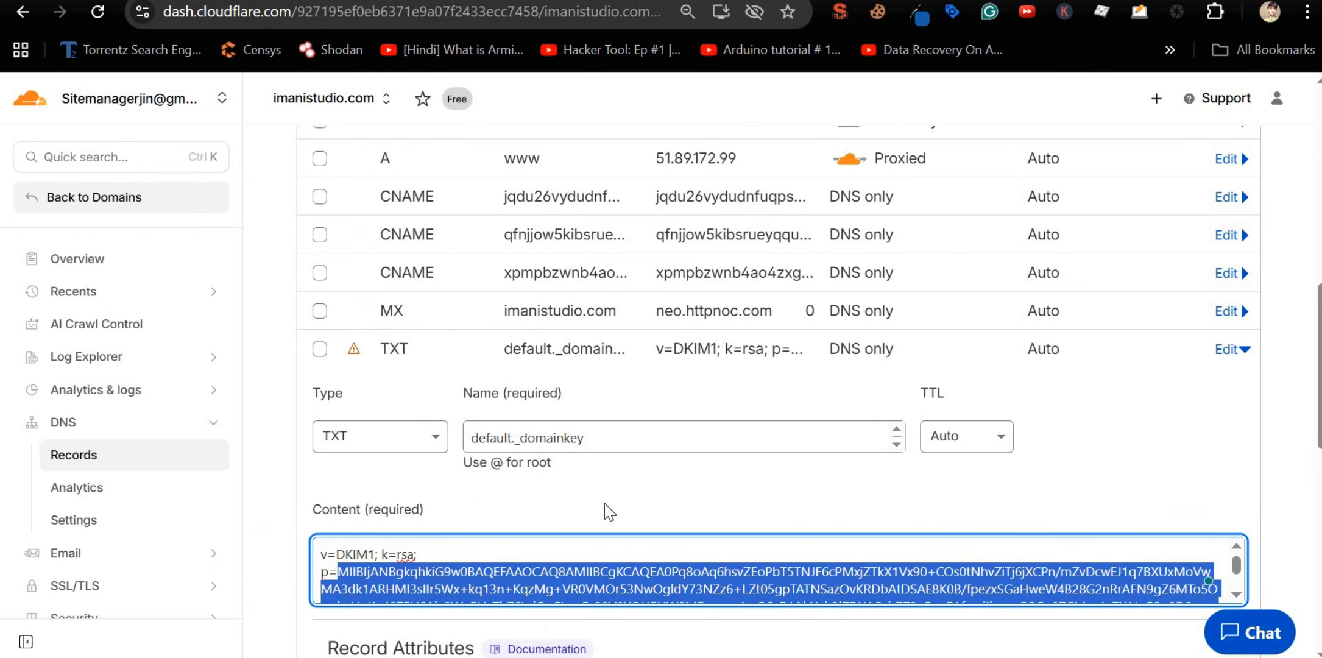
triple_click(599, 584)
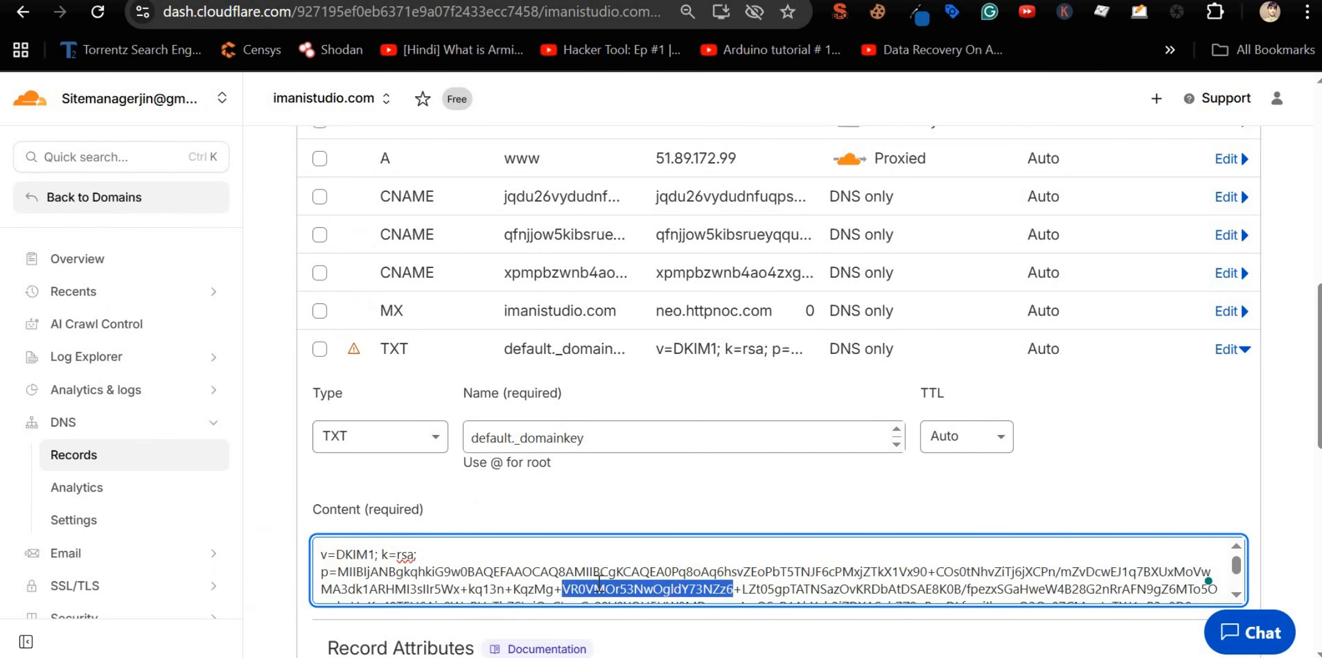
key("BackSpace")
key("ctrl+z")
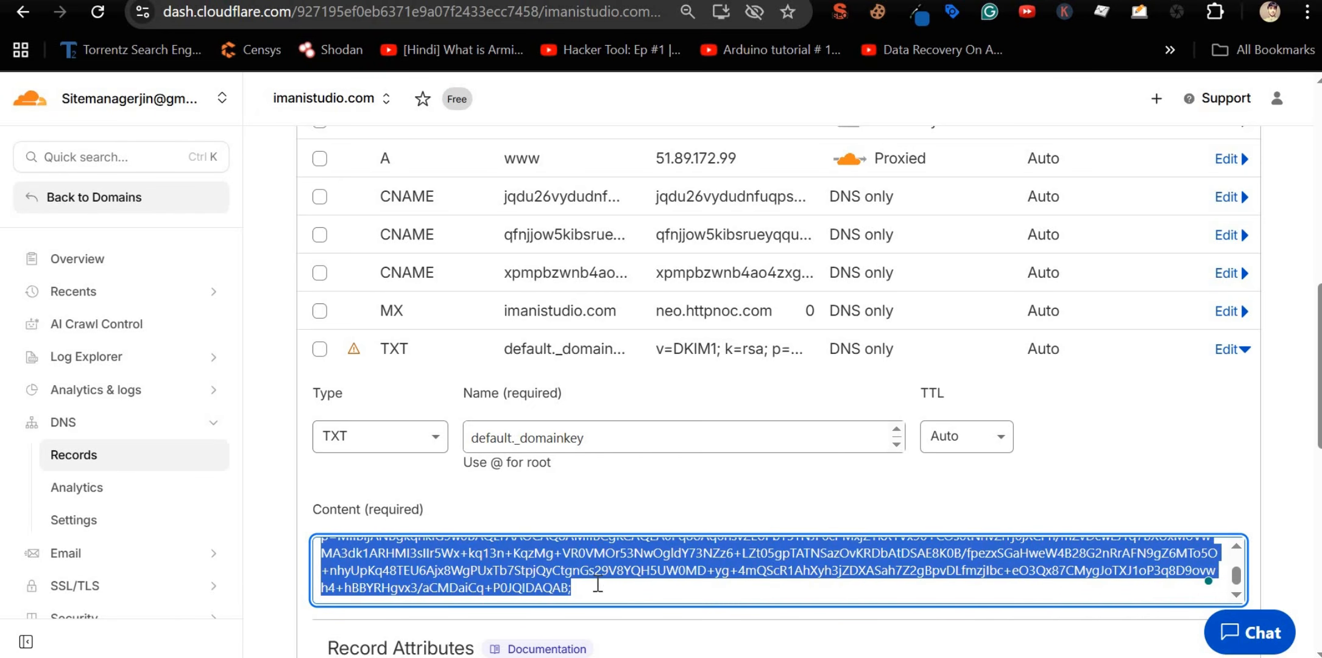
left_click_drag(580, 589, 316, 552)
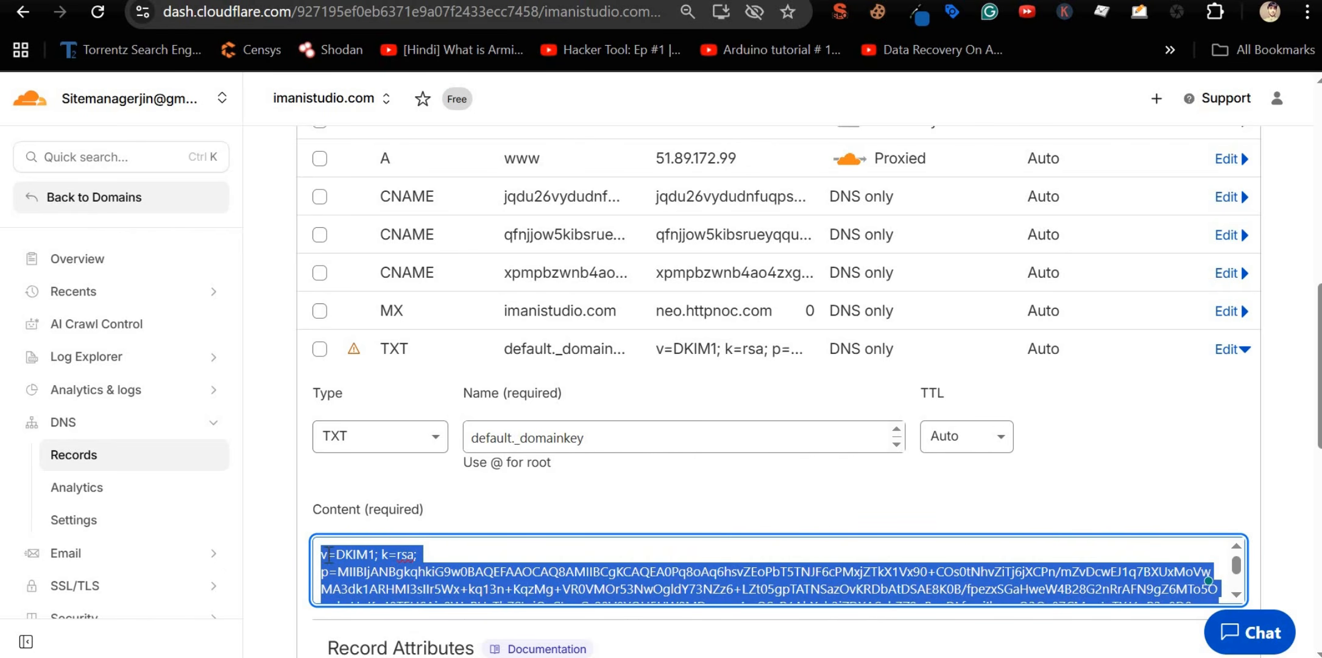
key("Right")
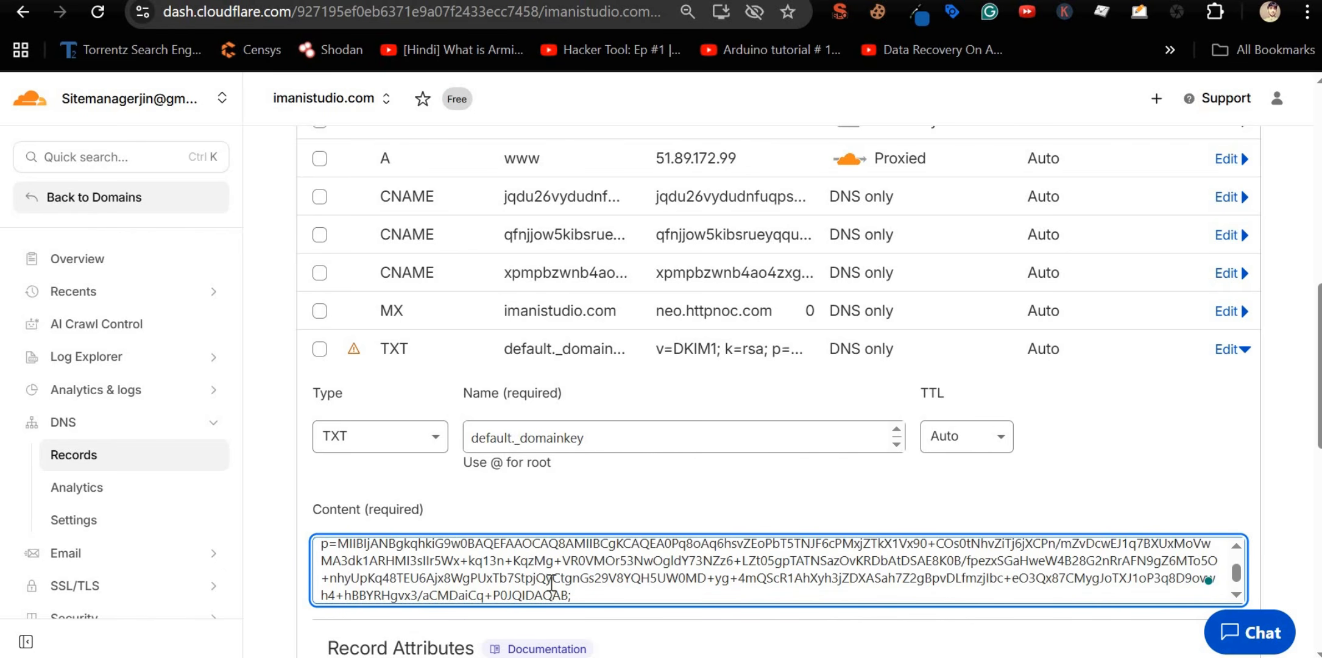
key("alt+Tab")
key("alt+Tab")
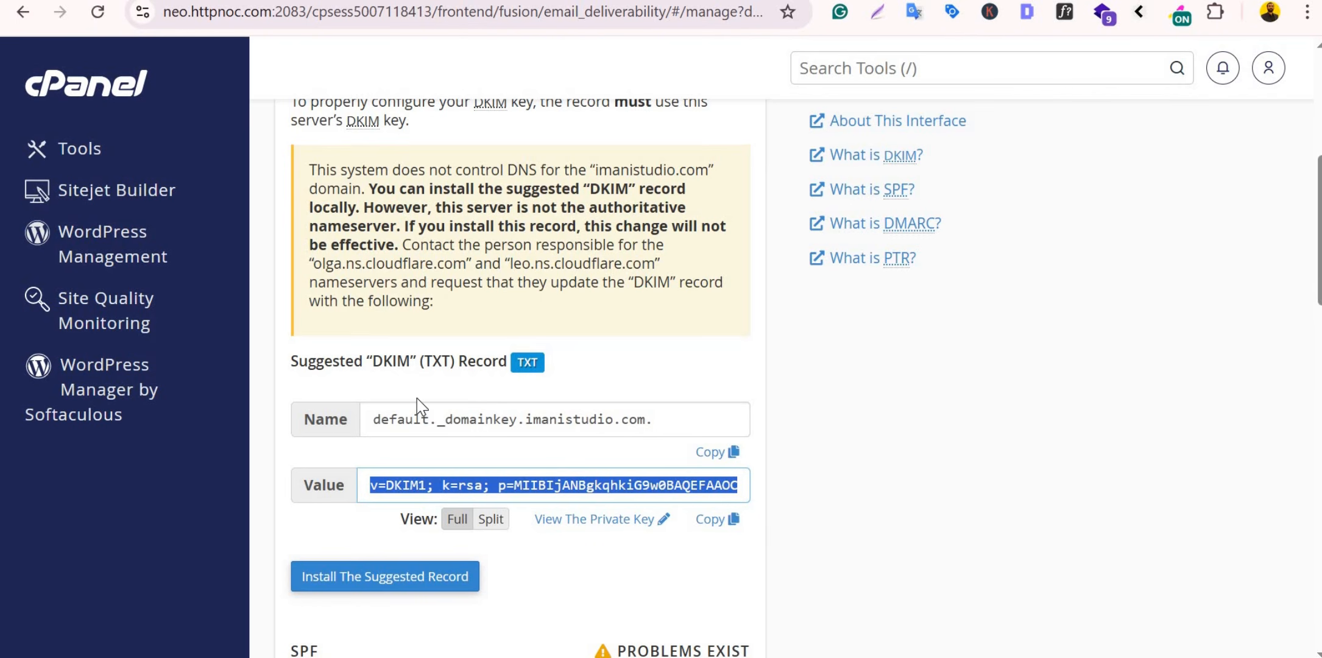
scroll(406, 384, "down", 6)
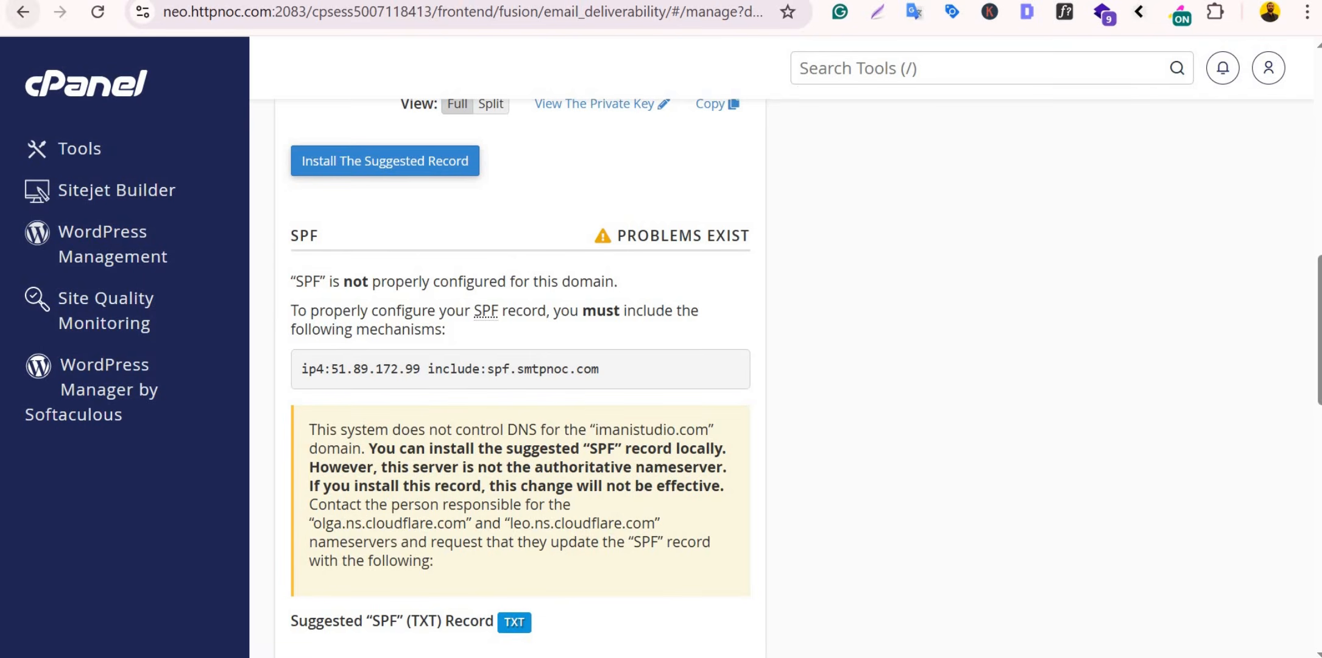
key("alt+Tab")
left_click(525, 444)
Step: Save the updated default._domainkey DKIM record
scroll(603, 484, "down", 3)
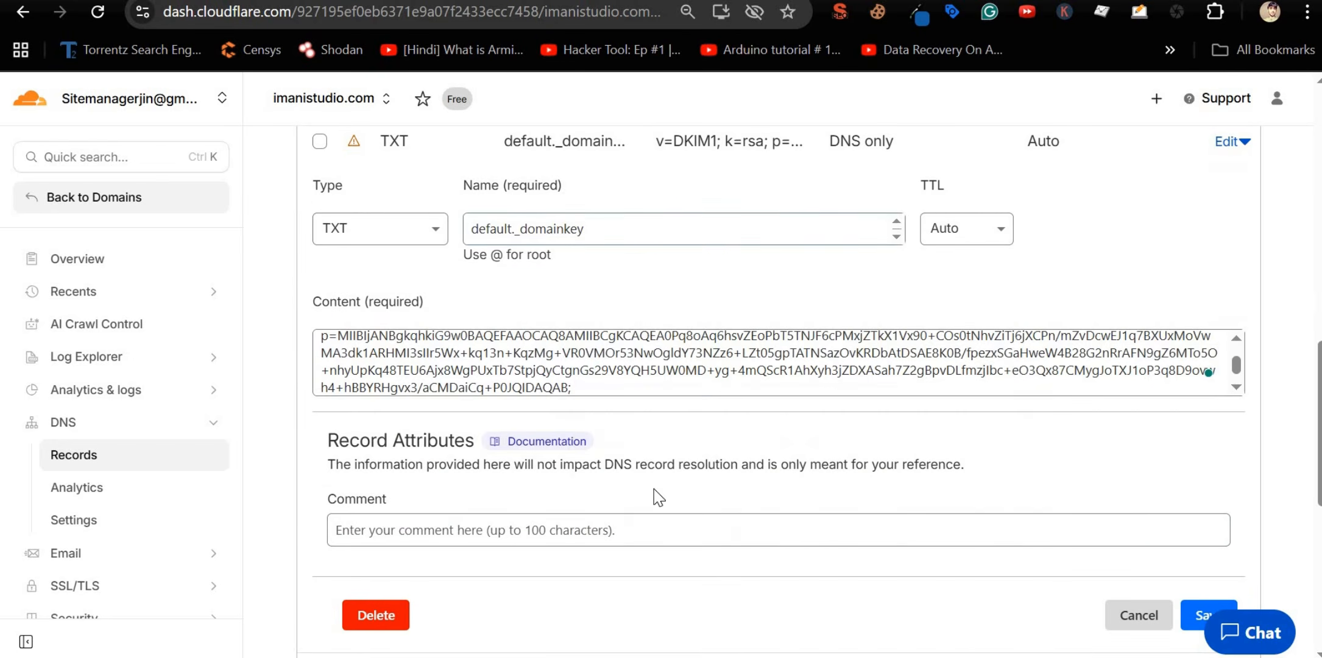
scroll(889, 424, "down", 3)
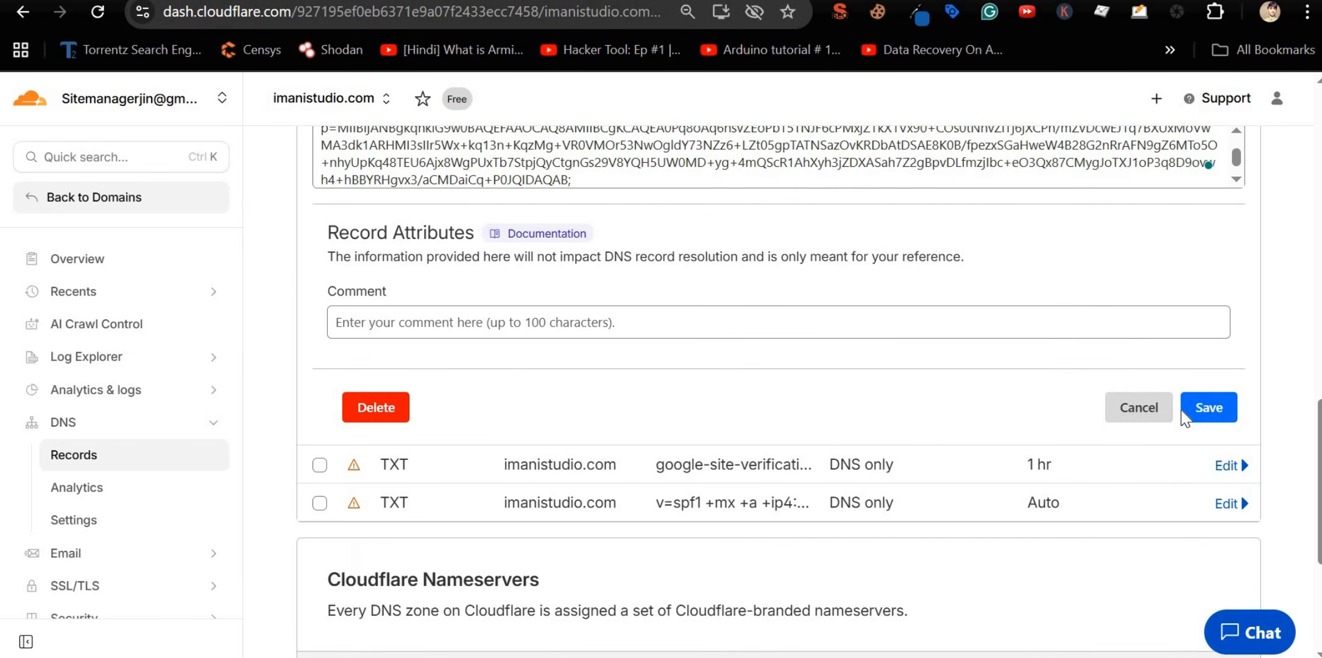
left_click(1206, 407)
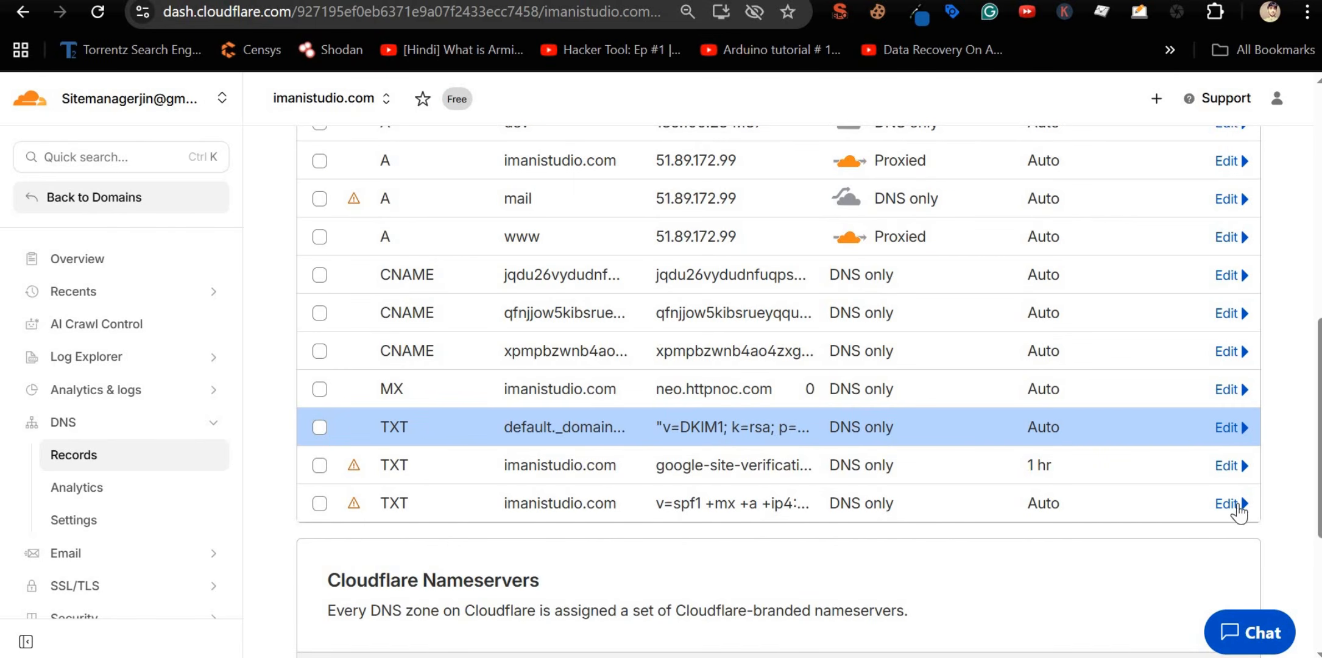
Step: Open the SPF TXT record and review its 167.114.150.78 and amazonses.com entries
left_click(1237, 503)
scroll(718, 488, "down", 3)
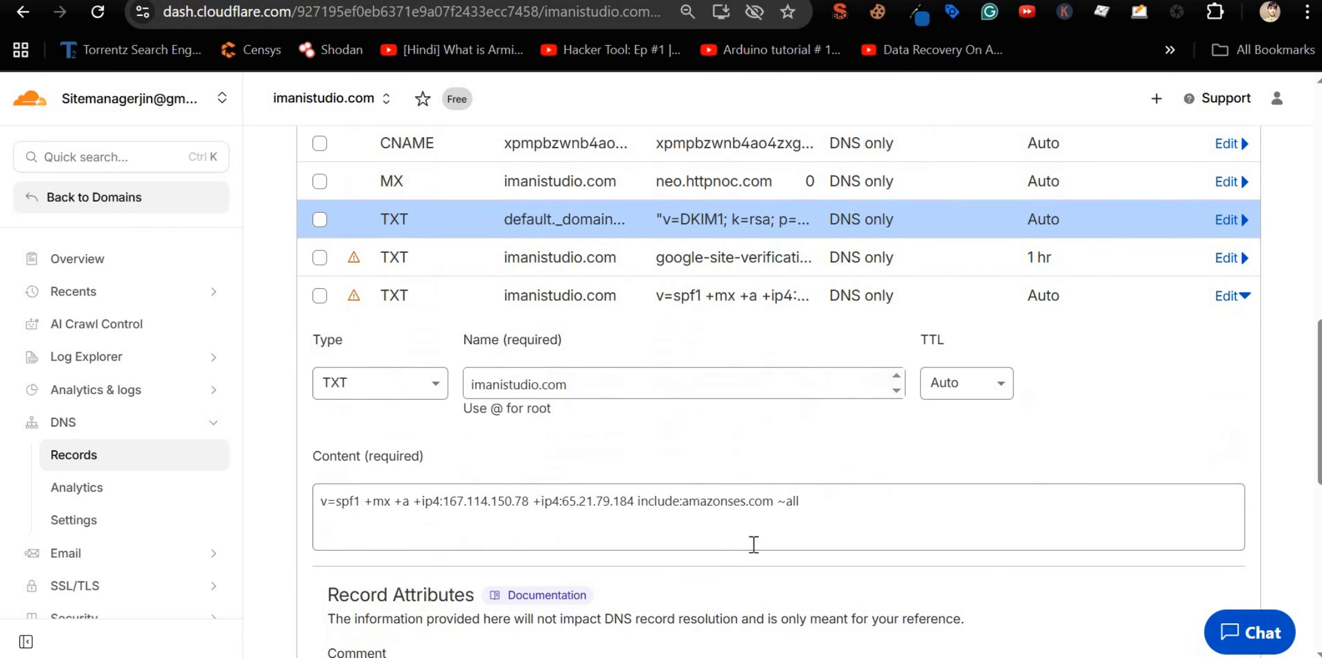
left_click(778, 515)
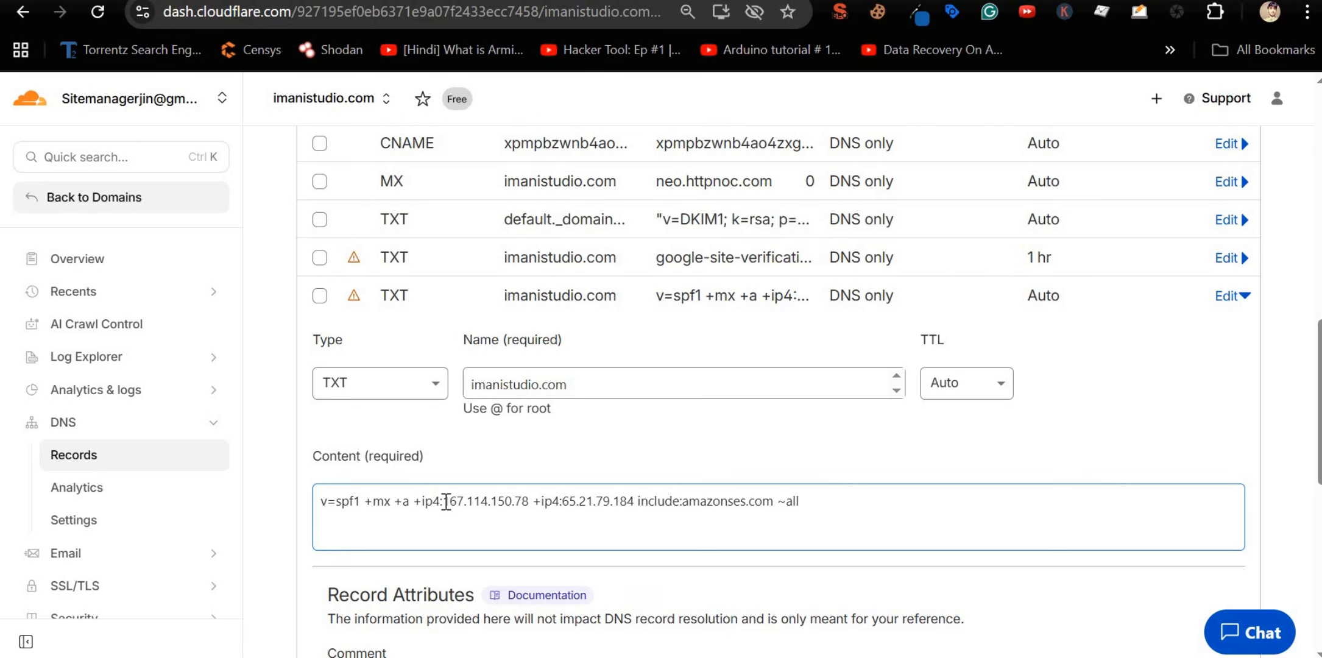
left_click_drag(443, 503, 534, 517)
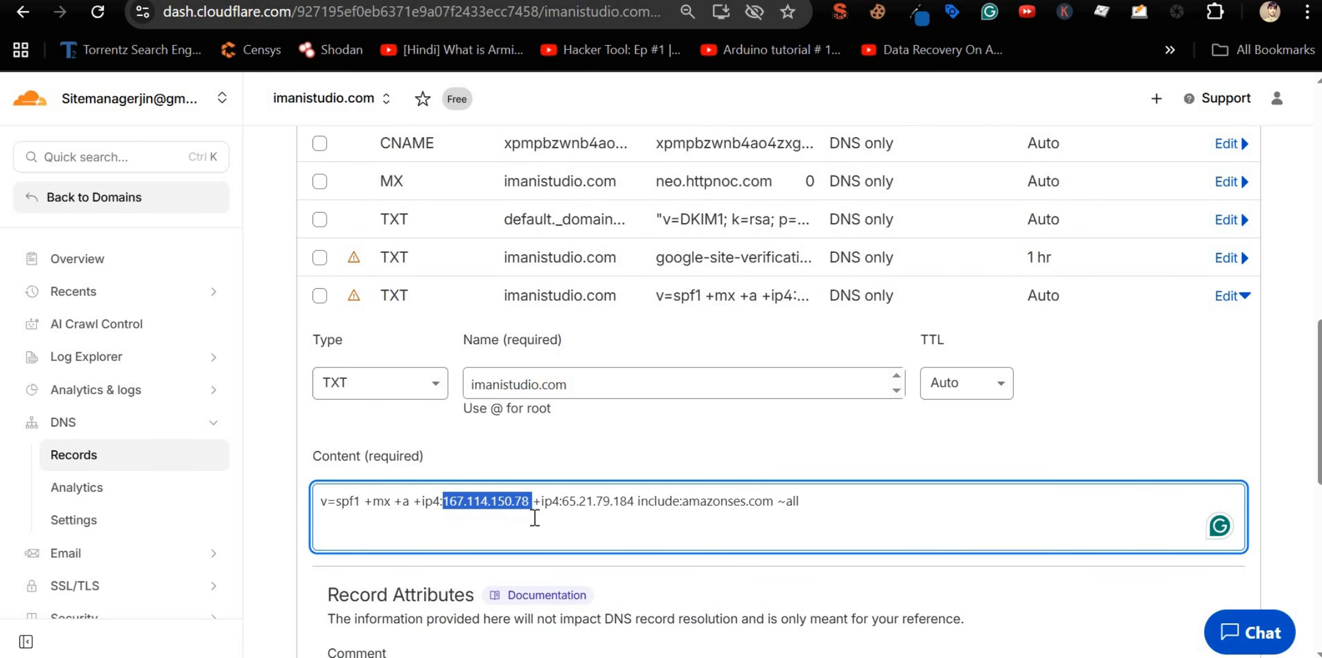
left_click_drag(681, 500, 761, 503)
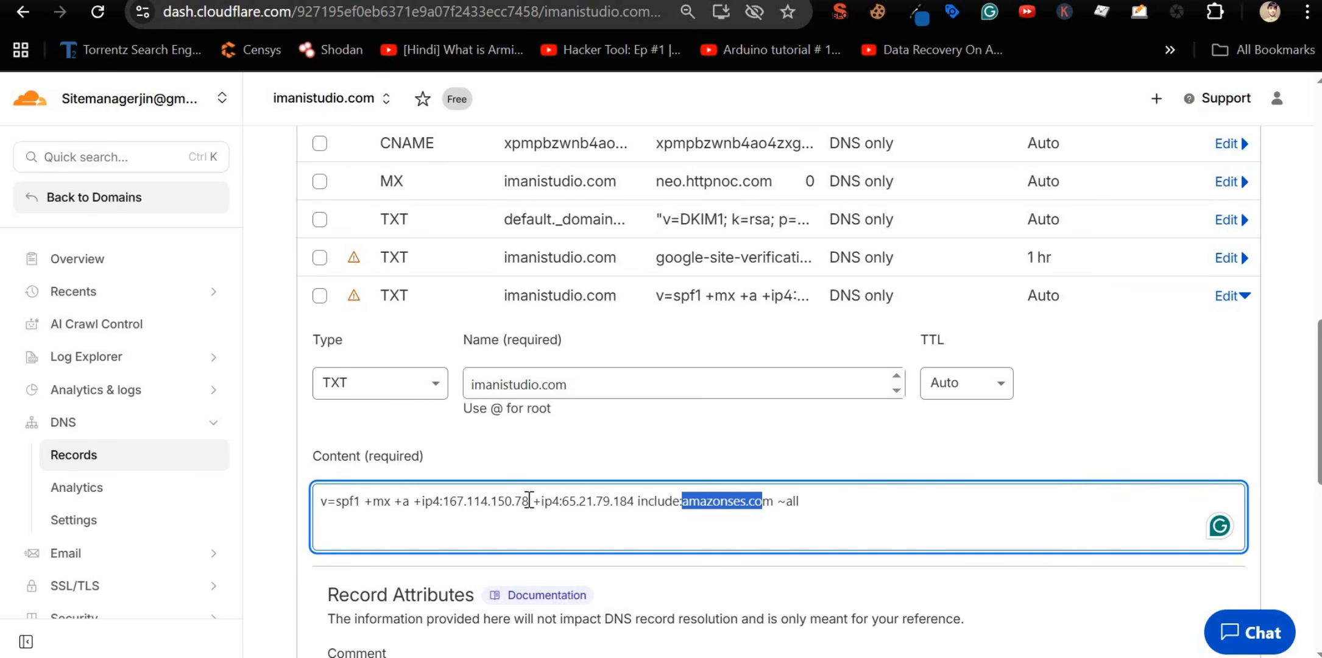
left_click_drag(528, 500, 447, 505)
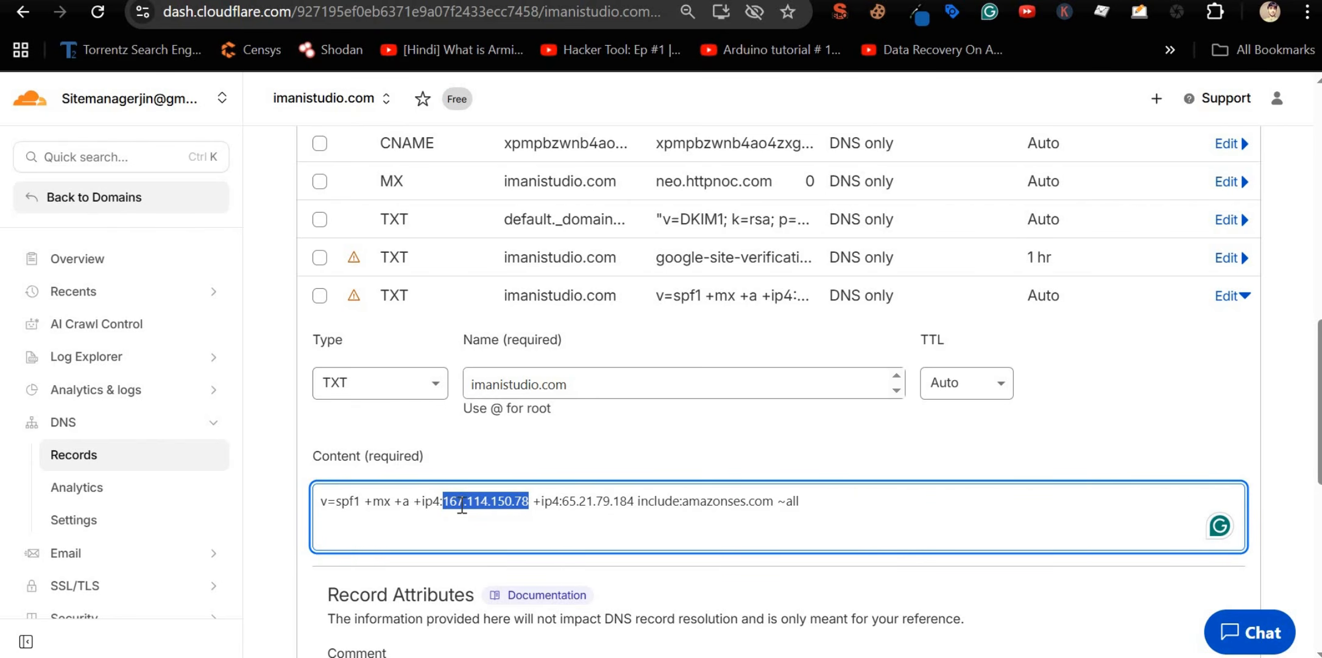
Step: Replace the SPF record content with cPanel's suggested SPF value
key("alt+Tab")
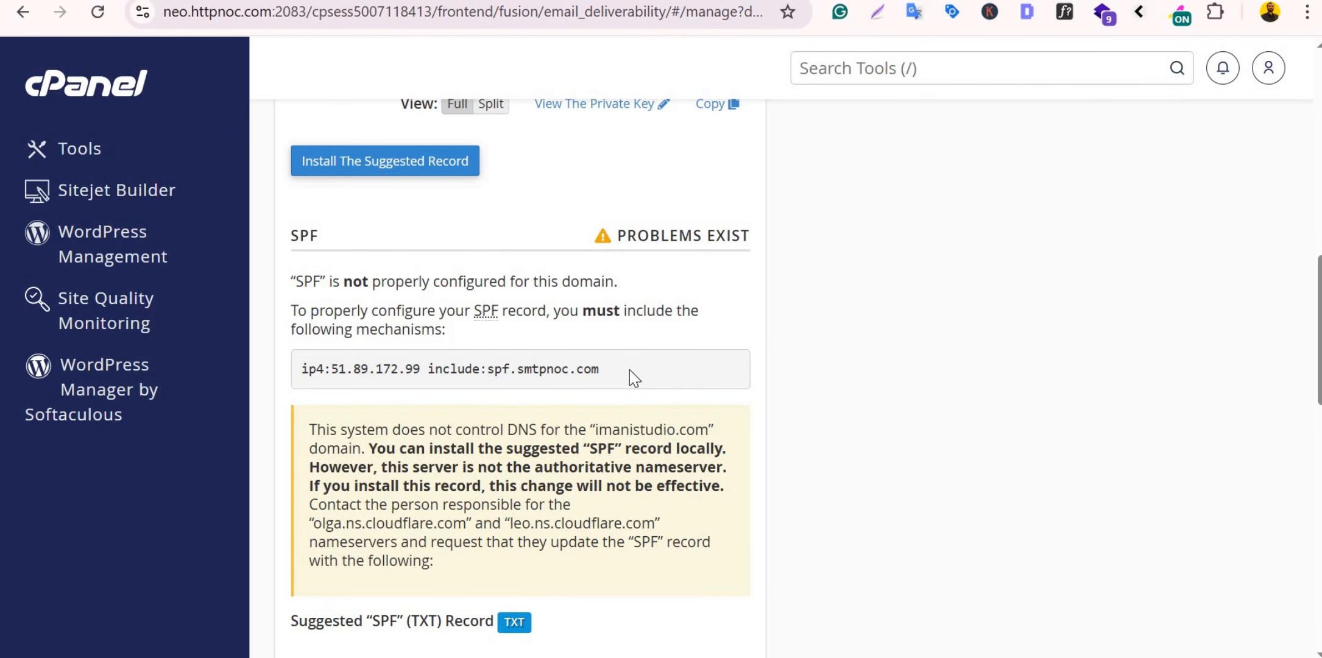
scroll(431, 377, "down", 5)
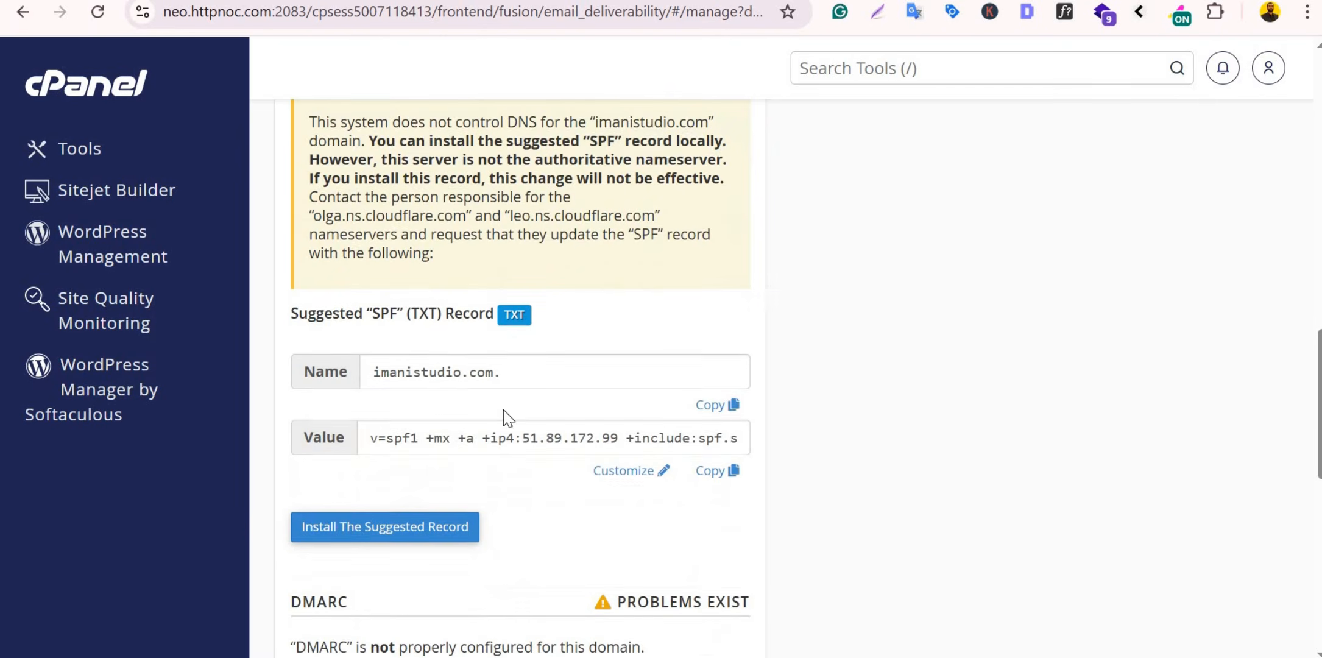
left_click(718, 470)
key("alt+Tab")
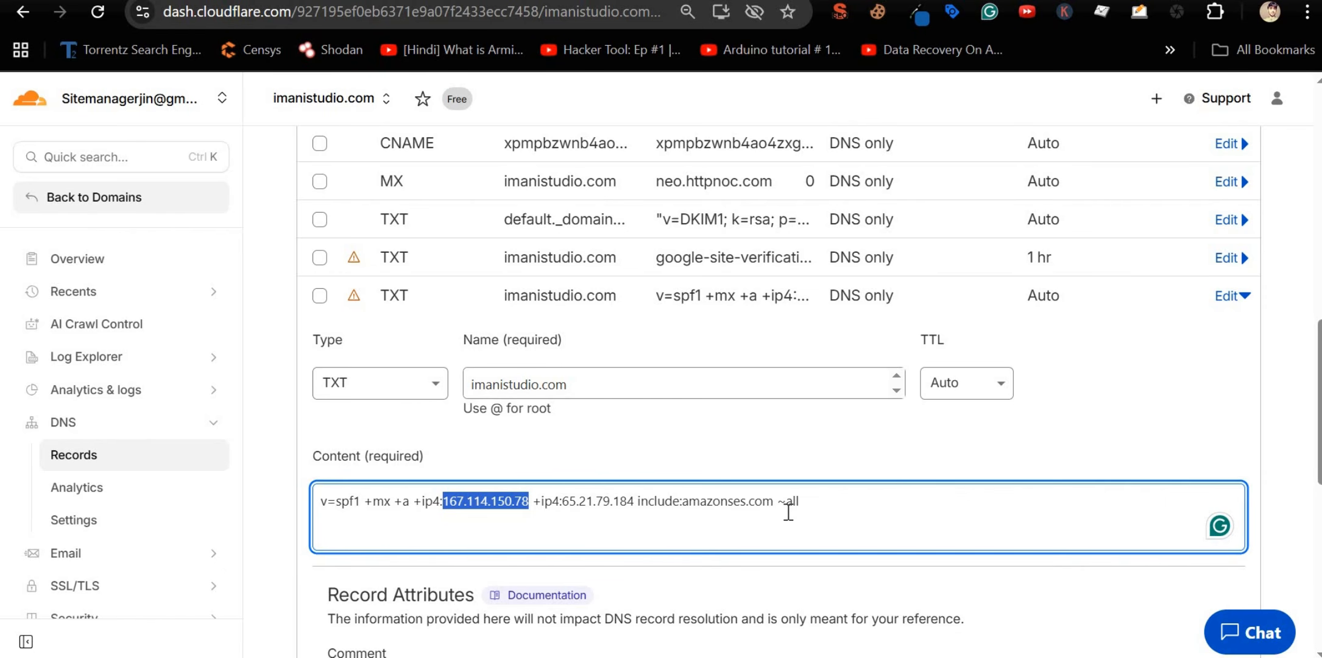
left_click_drag(800, 502, 285, 518)
key("ctrl+v")
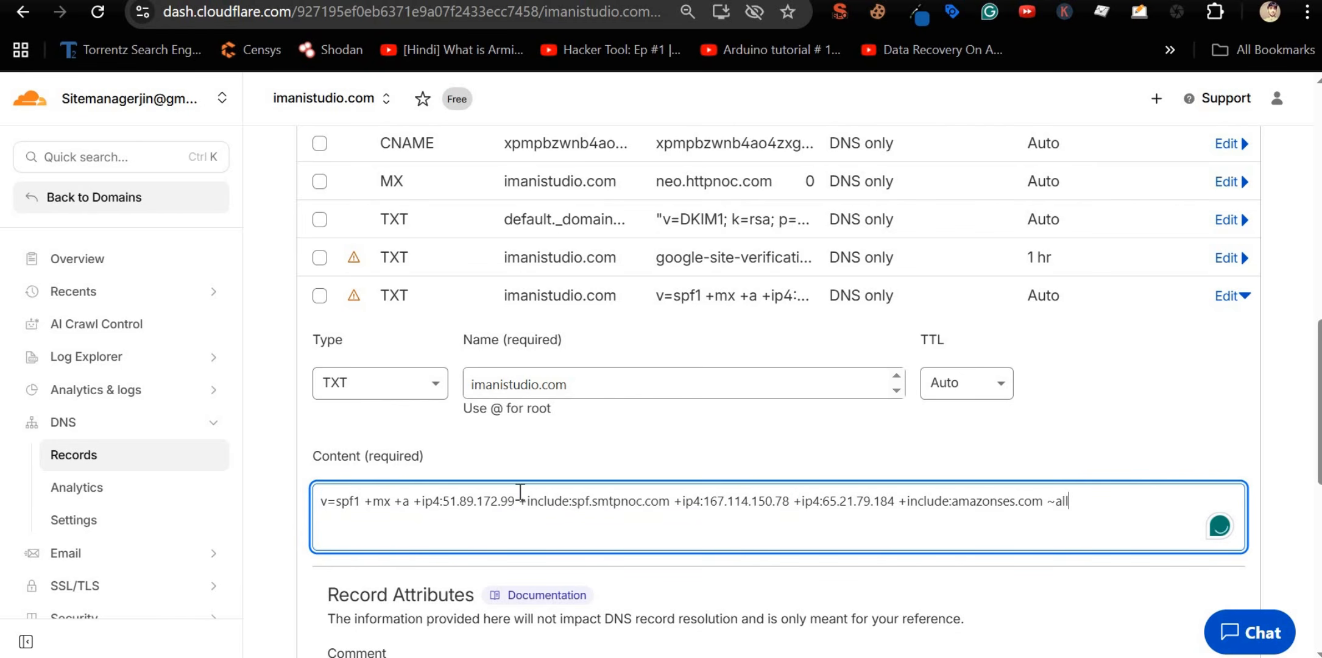
Step: Review the merged SPF entries: spf.smtpnoc.com, amazonses.com, 167.114.150.78 and 51.89.172.99
left_click_drag(578, 502, 792, 500)
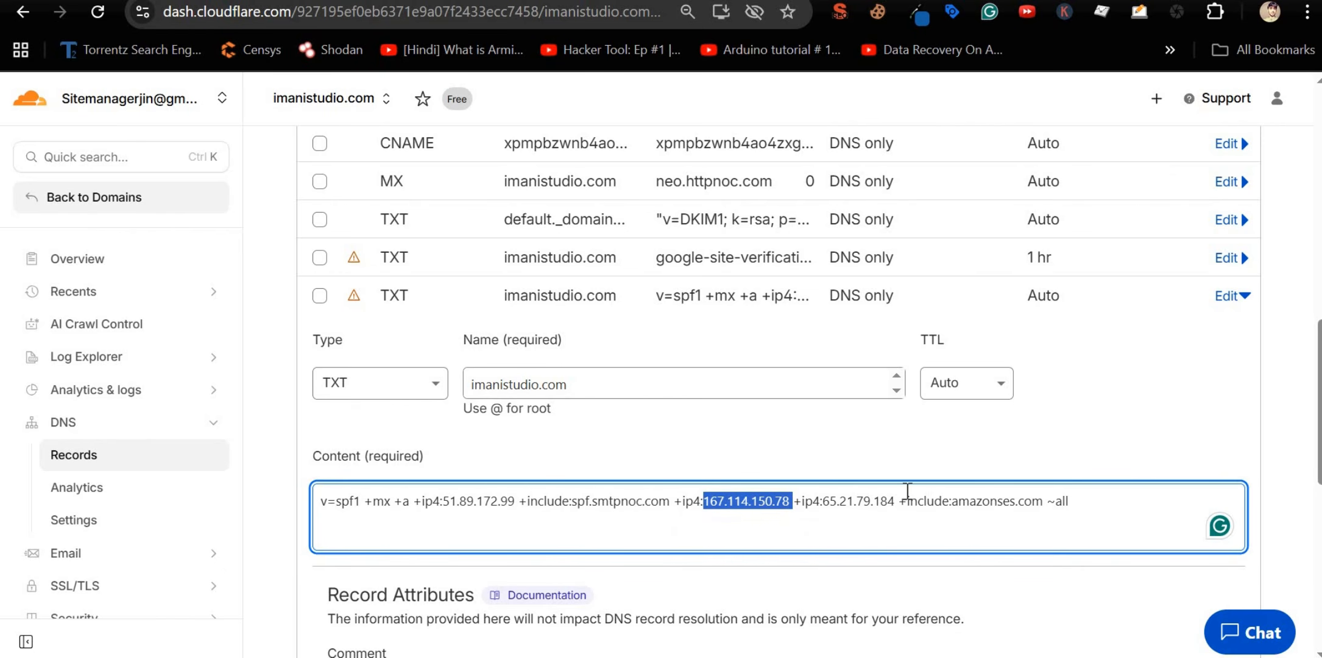
double_click(970, 500)
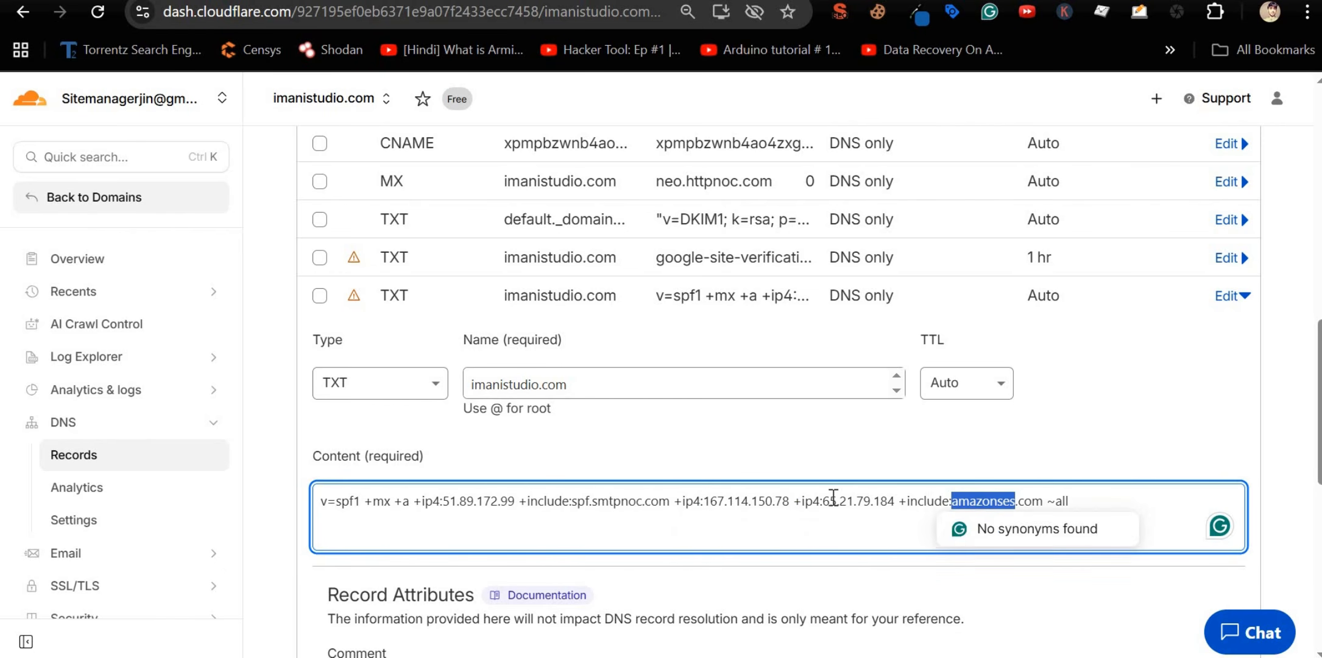
double_click(807, 501)
double_click(732, 501)
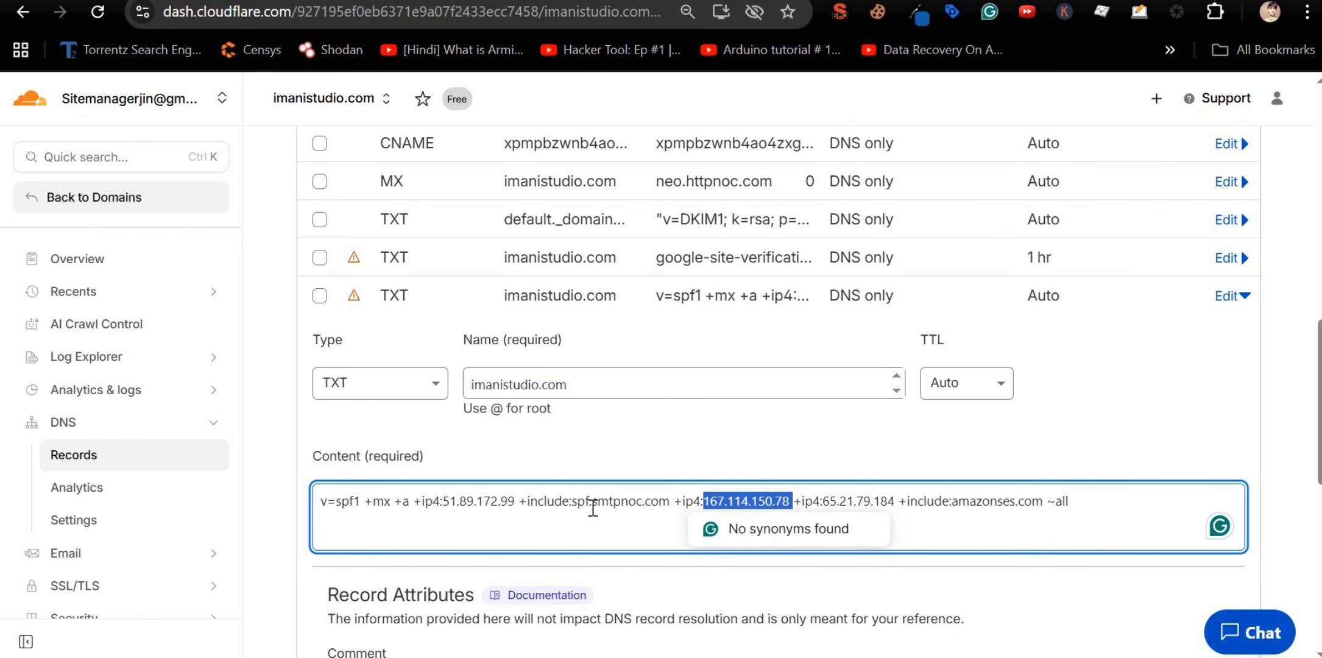
double_click(453, 501)
scroll(872, 392, "down", 3)
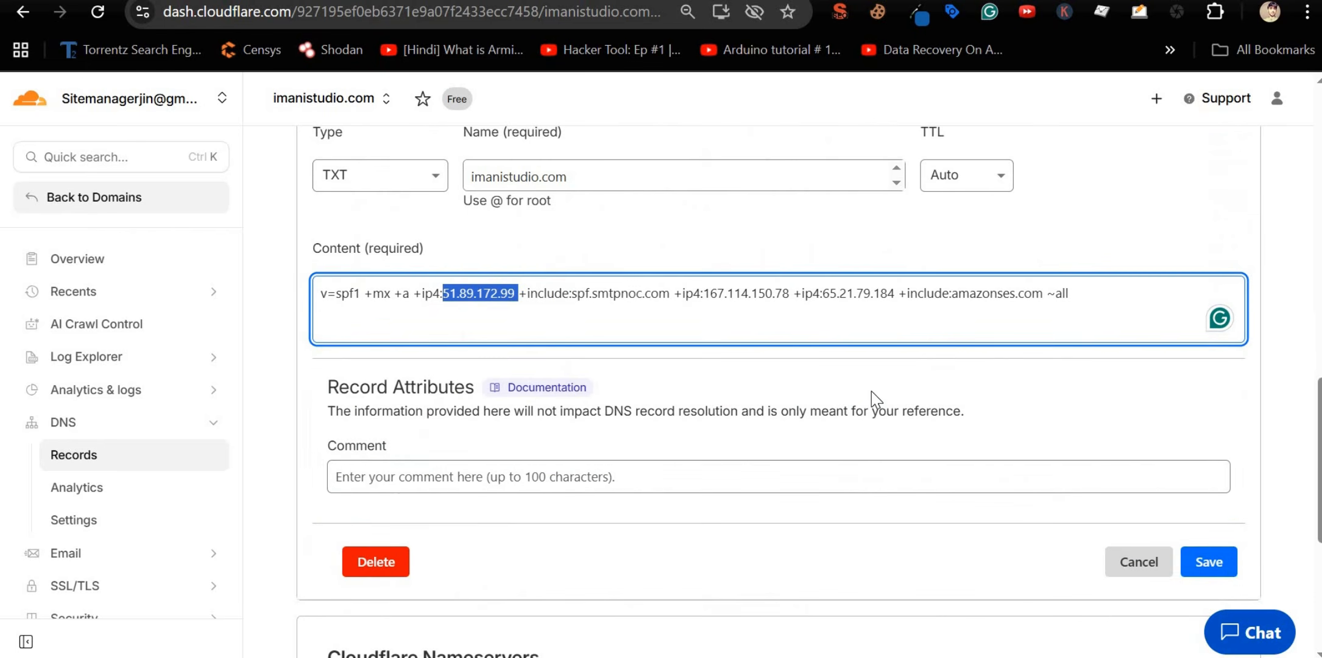
Step: Save the merged SPF record and reopen it to confirm the stored content
left_click(1235, 562)
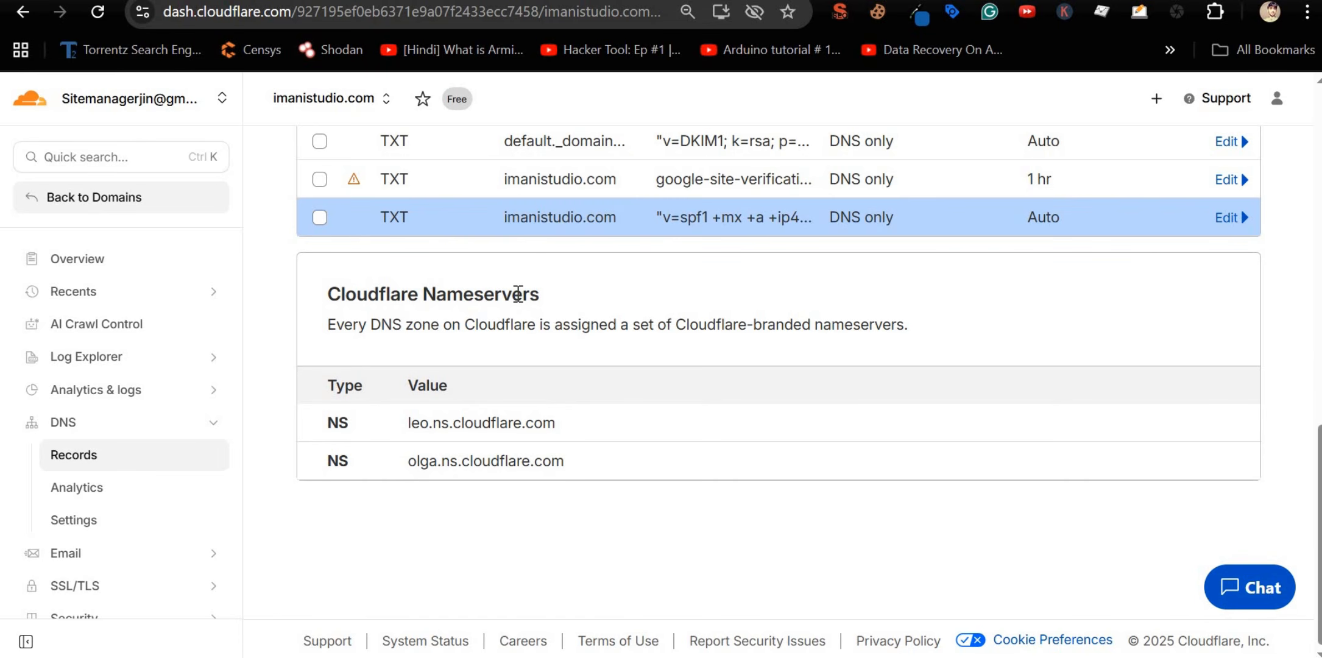
scroll(554, 262, "up", 2)
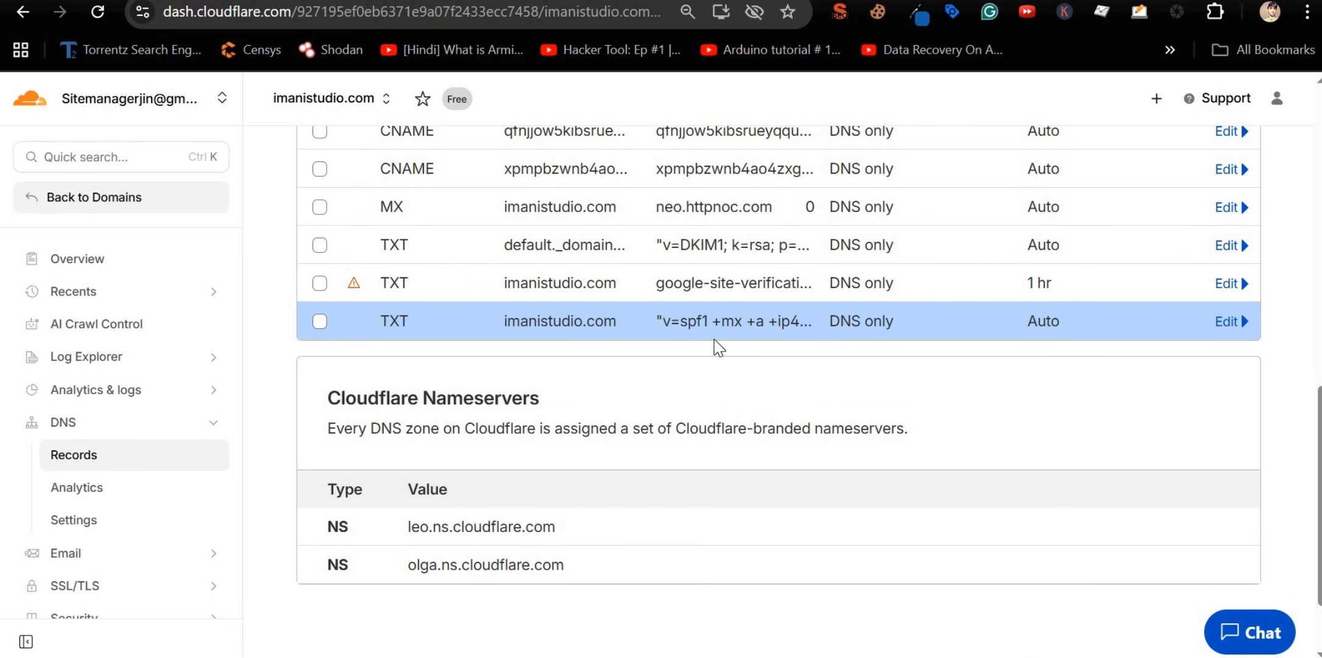
left_click(1230, 321)
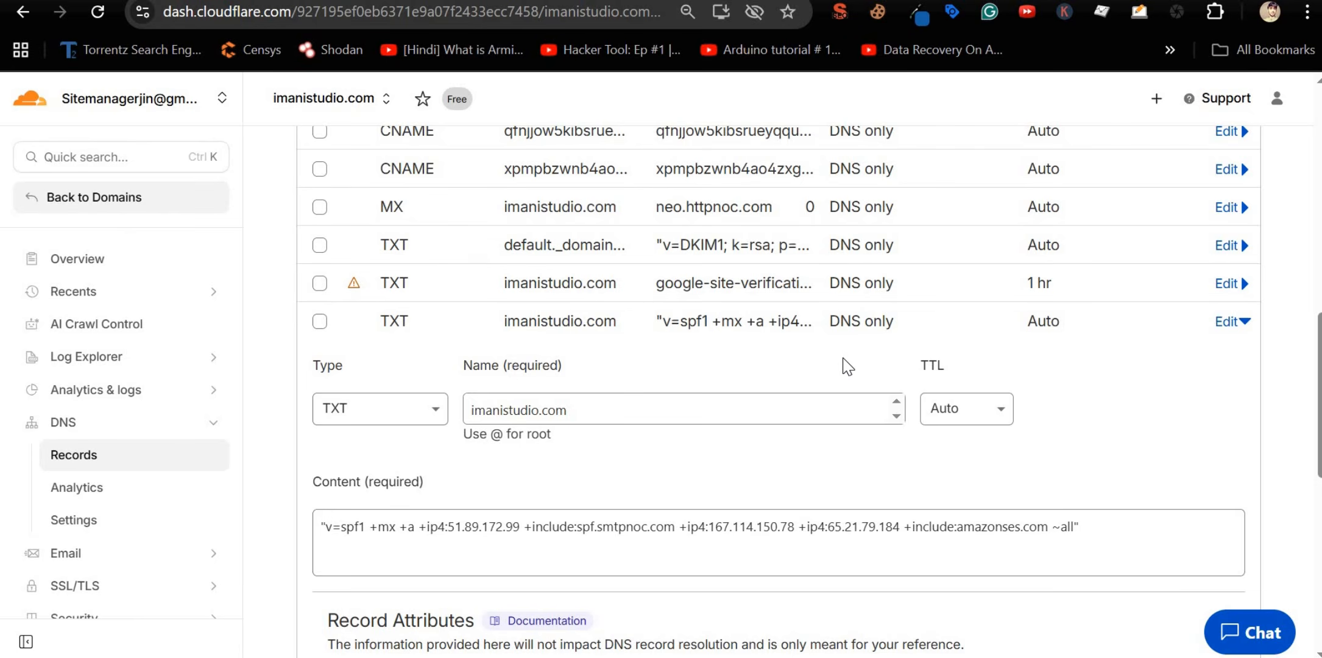
scroll(1173, 579, "down", 3)
Step: Bring up cPanel's suggested DMARC record v=DMARC1; p=none; for imanistudio.com
key("alt+Tab")
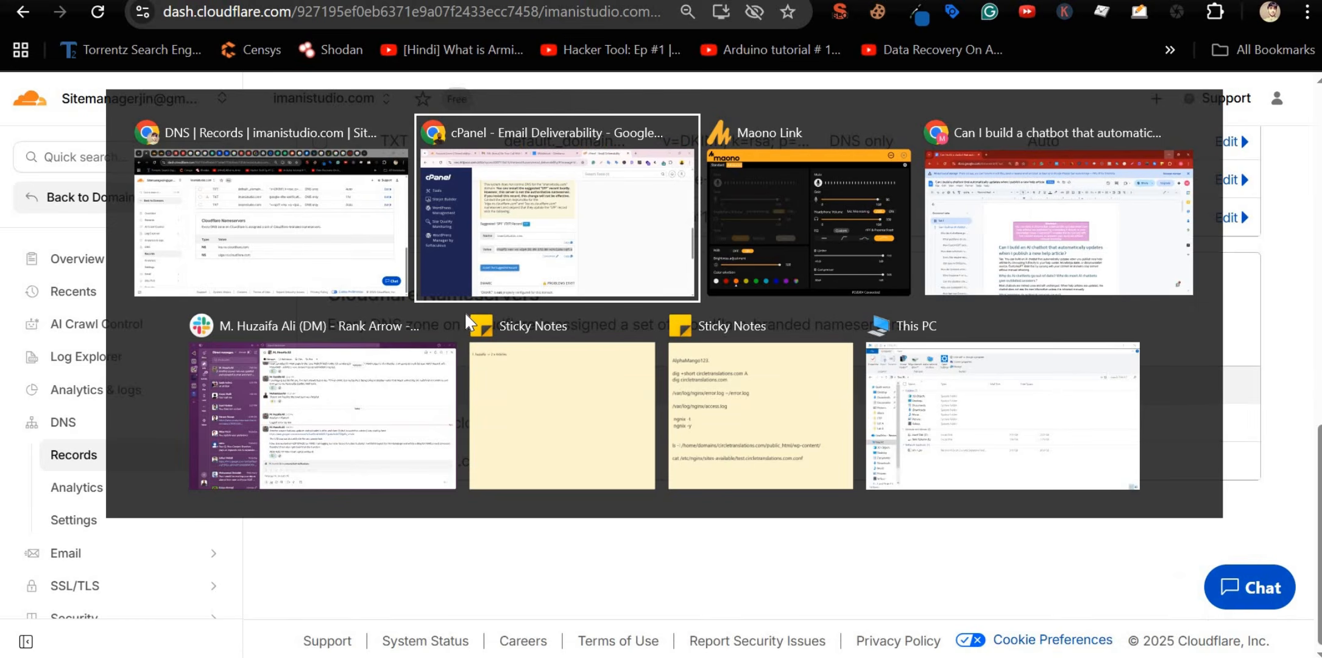
scroll(464, 319, "down", 4)
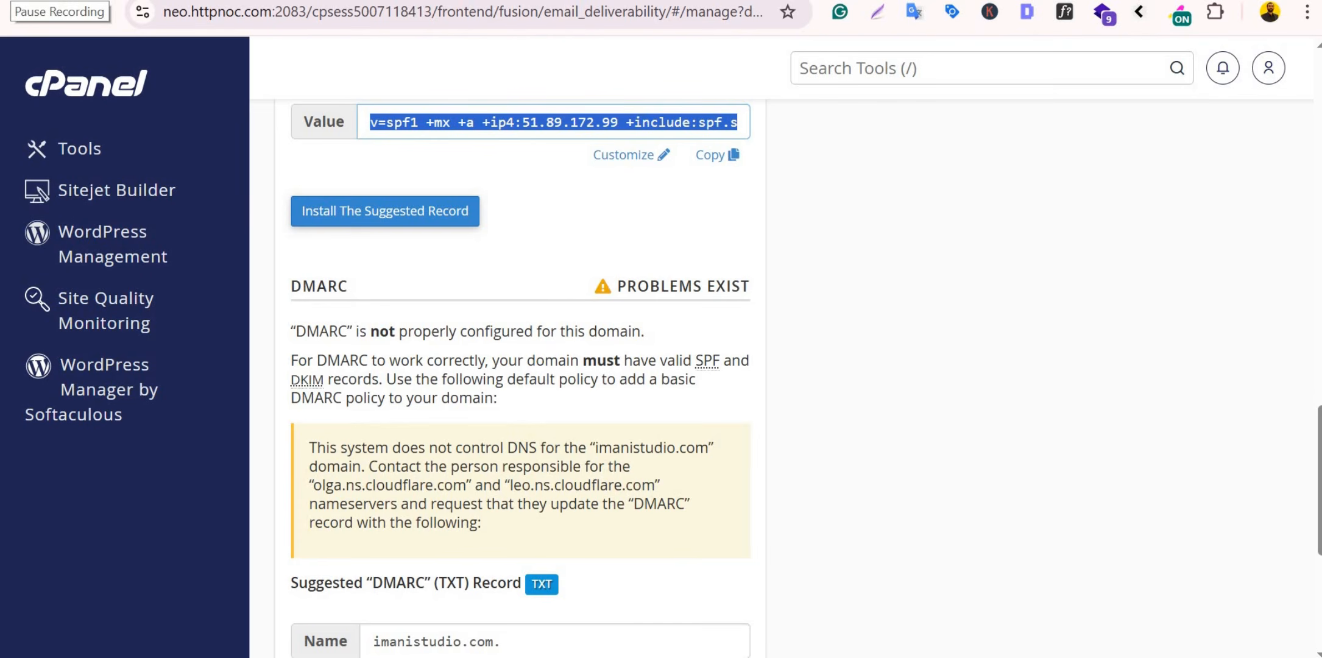
key("alt+Tab")
scroll(625, 434, "up", 3)
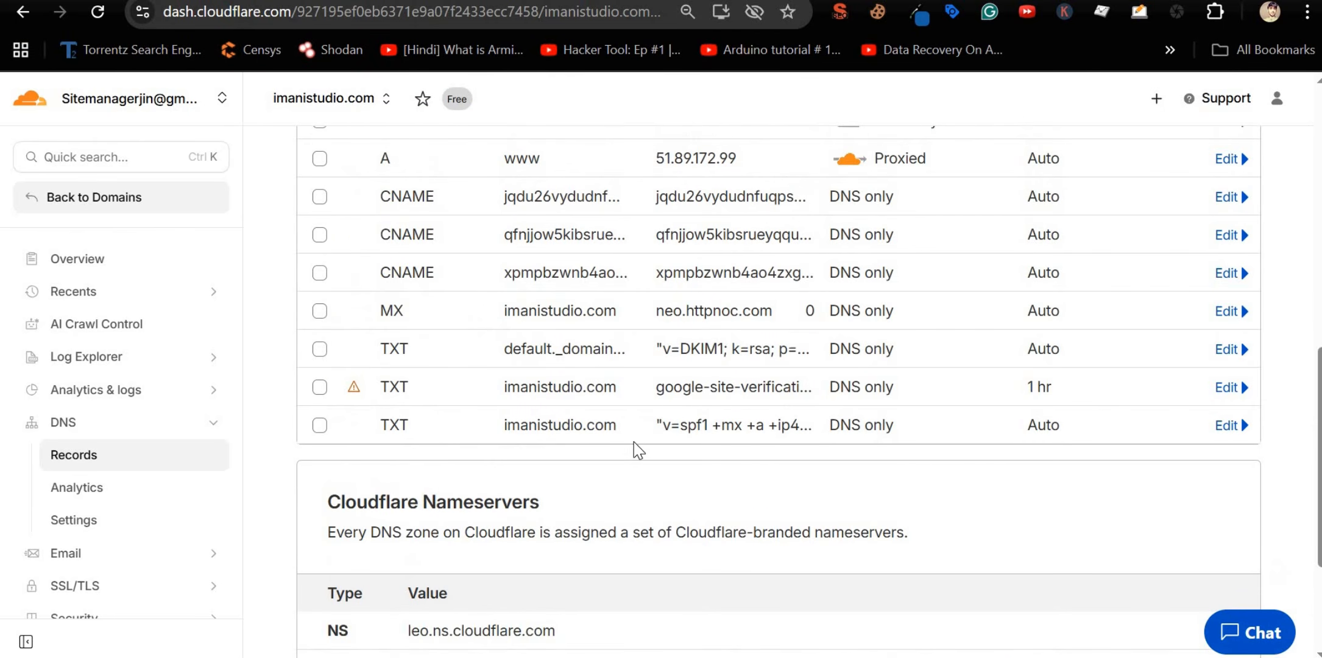
key("alt+Tab")
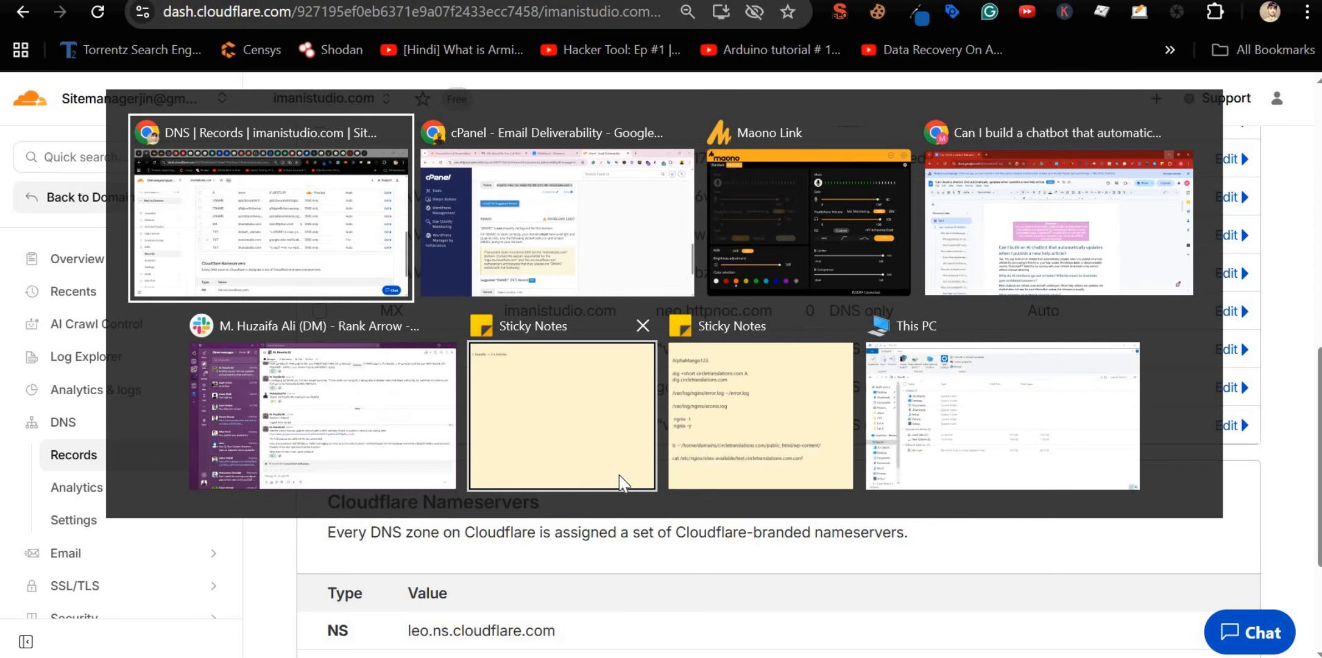
key("alt+Tab")
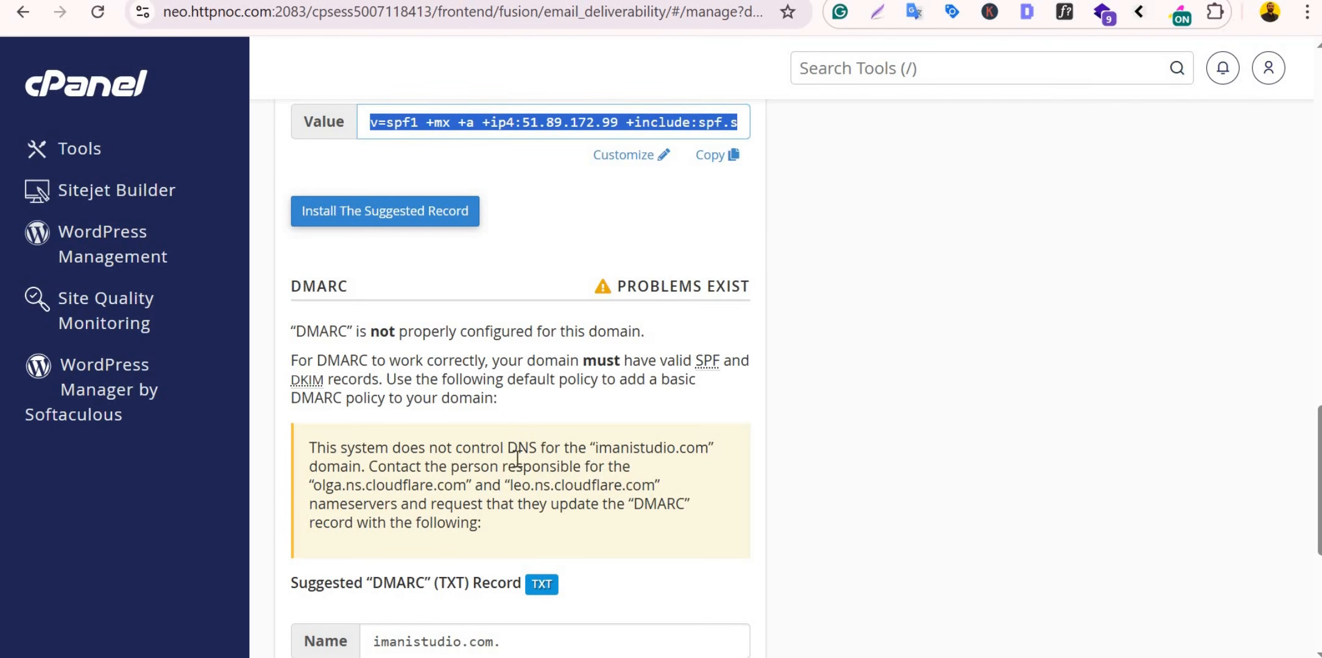
scroll(500, 453, "down", 3)
scroll(501, 453, "down", 1)
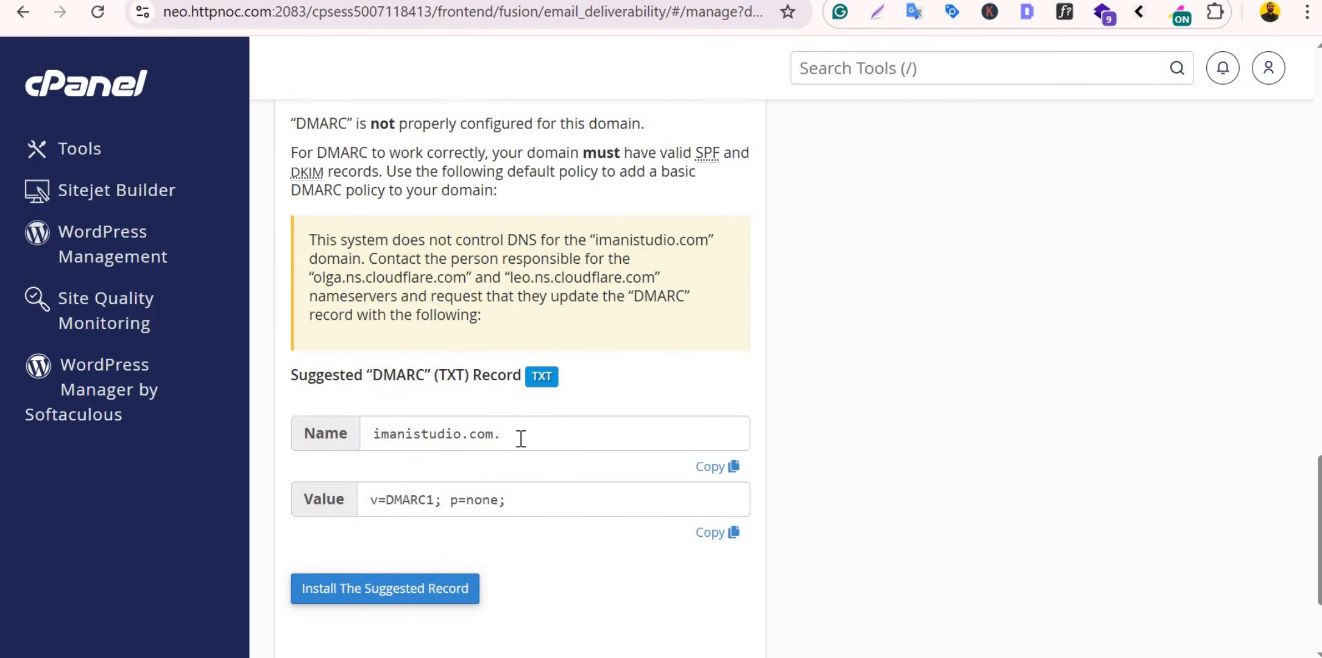
Step: Select cPanel's DMARC record name, then review Cloudflare's DKIM, site-verification and SPF TXT records
left_click(521, 439)
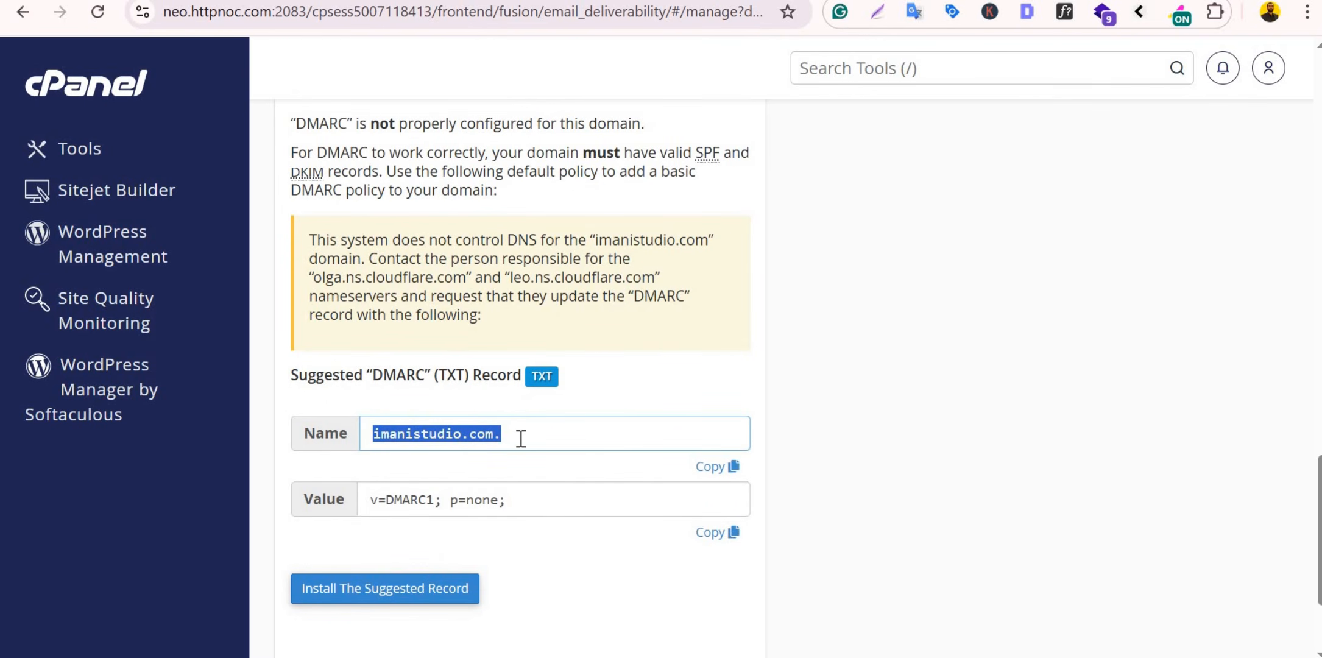
key("alt+Tab")
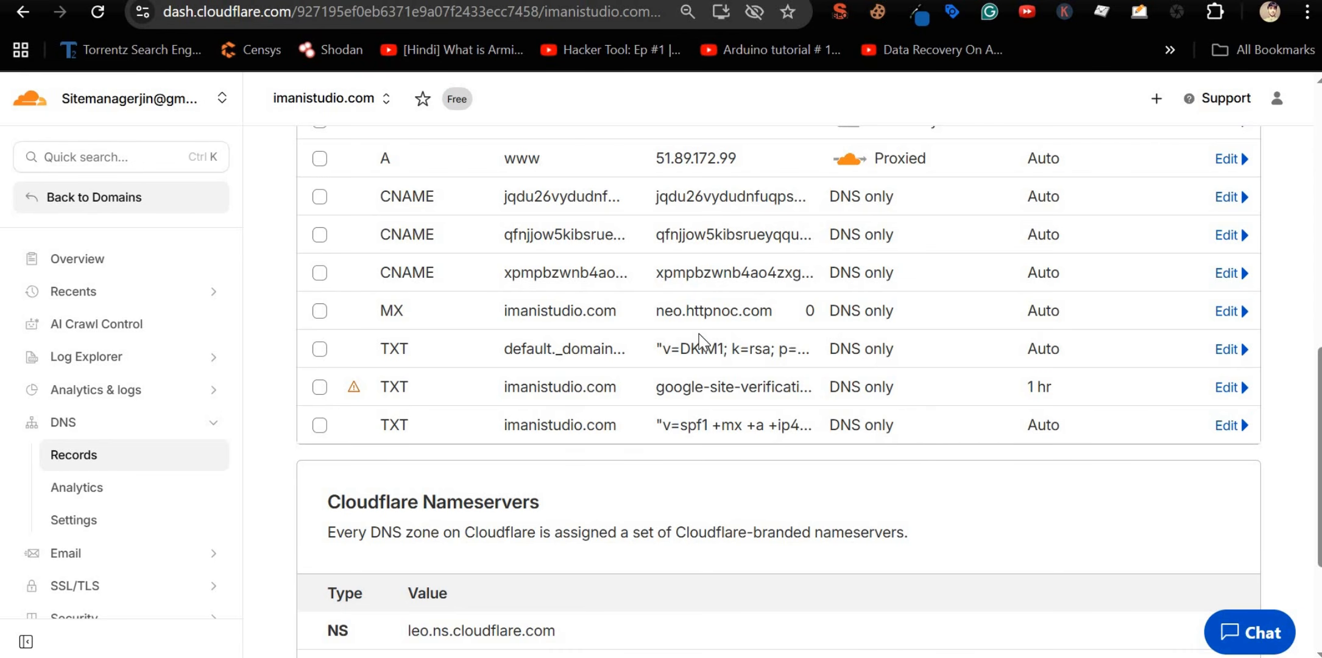
double_click(707, 350)
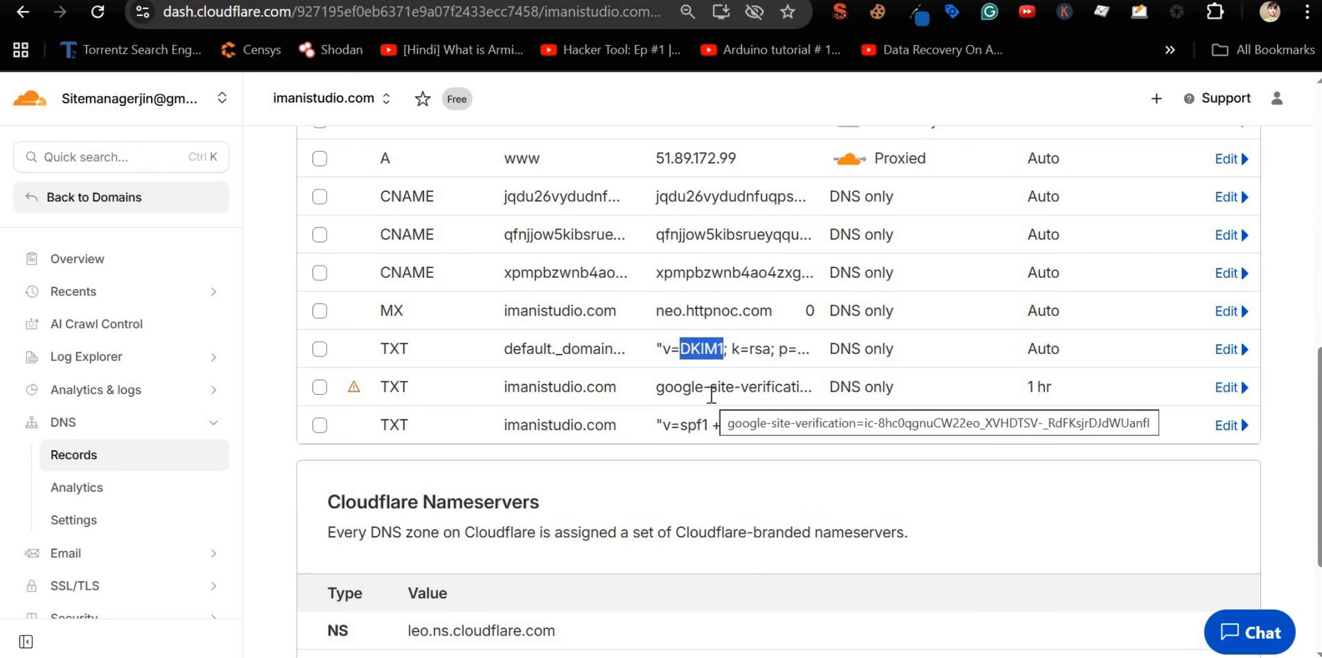
scroll(711, 395, "up", 5)
scroll(711, 395, "down", 2)
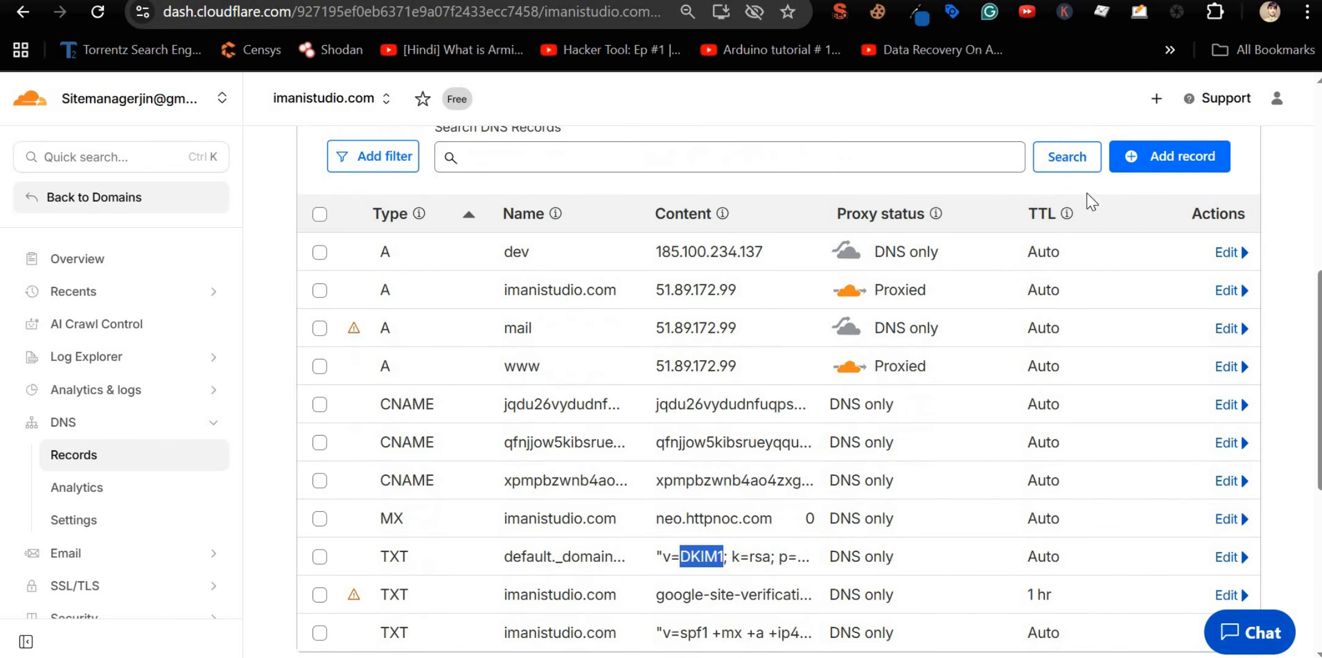
Step: Start a new Cloudflare record named imanistudio.com. using cPanel's suggested DMARC name and value
left_click(1150, 174)
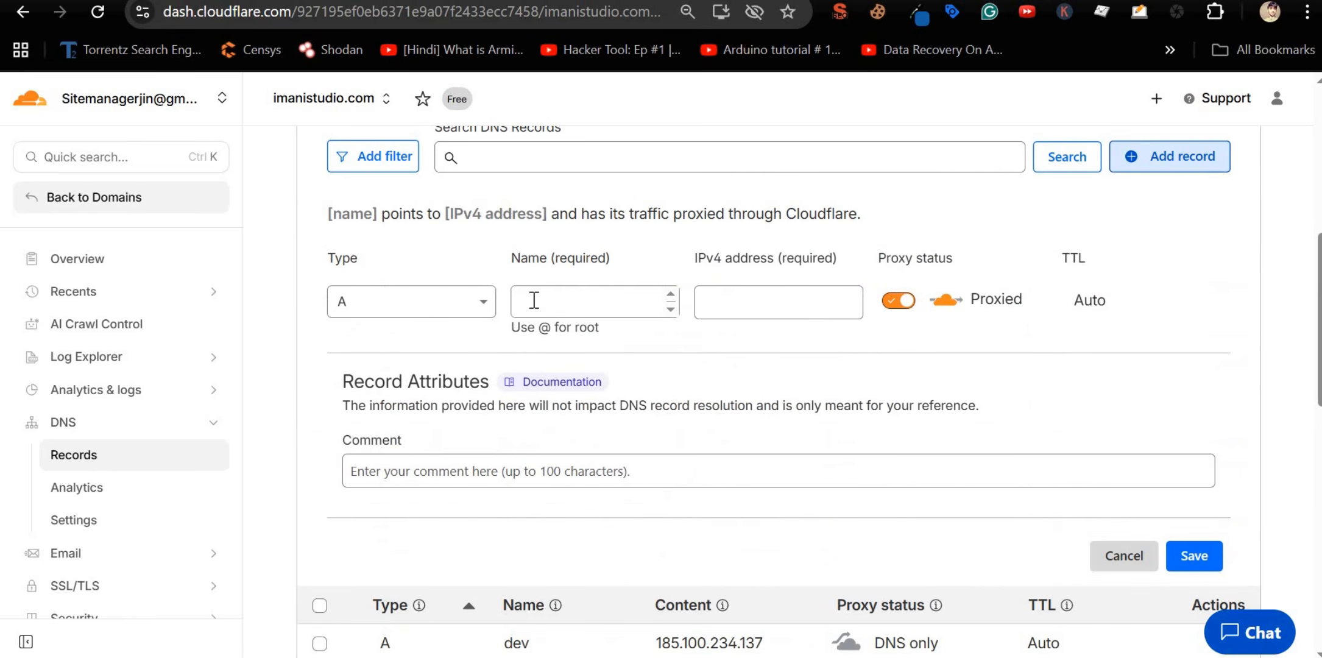
left_click(562, 294)
key("alt+Tab")
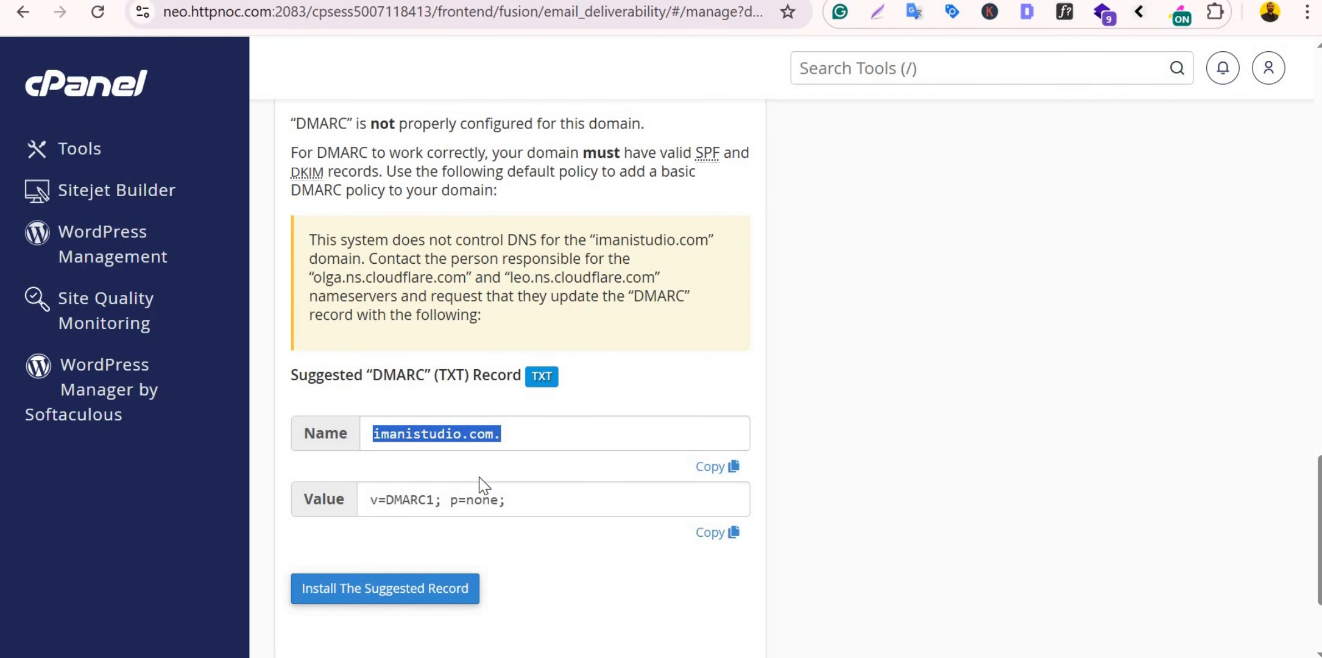
left_click(710, 467)
key("alt+Tab")
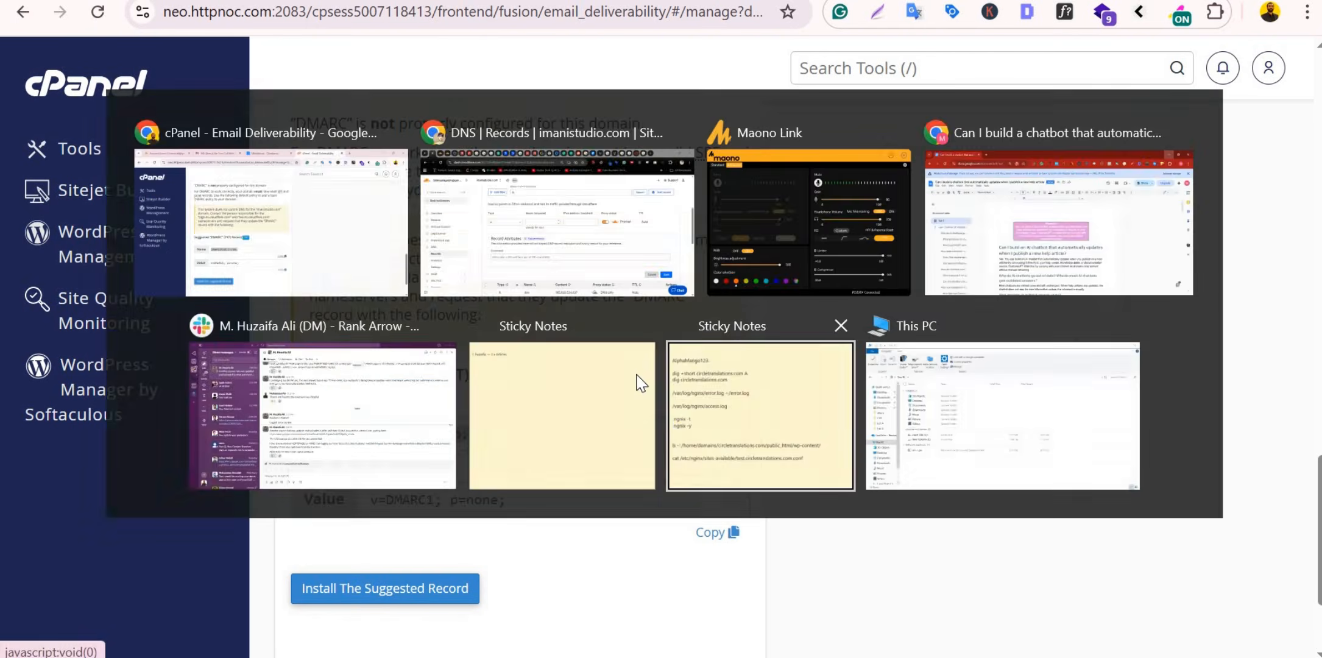
key("ctrl+v")
key("alt+Tab")
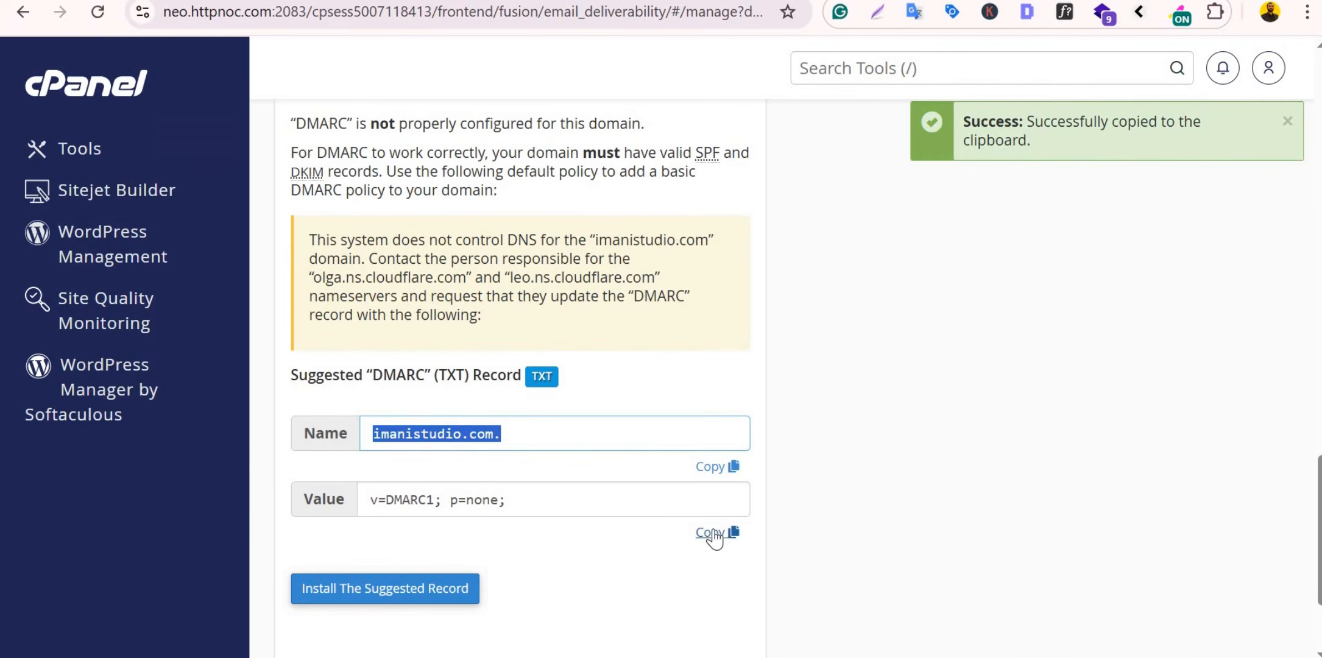
left_click(710, 532)
key("alt+Tab")
left_click(786, 305)
key("ctrl+v")
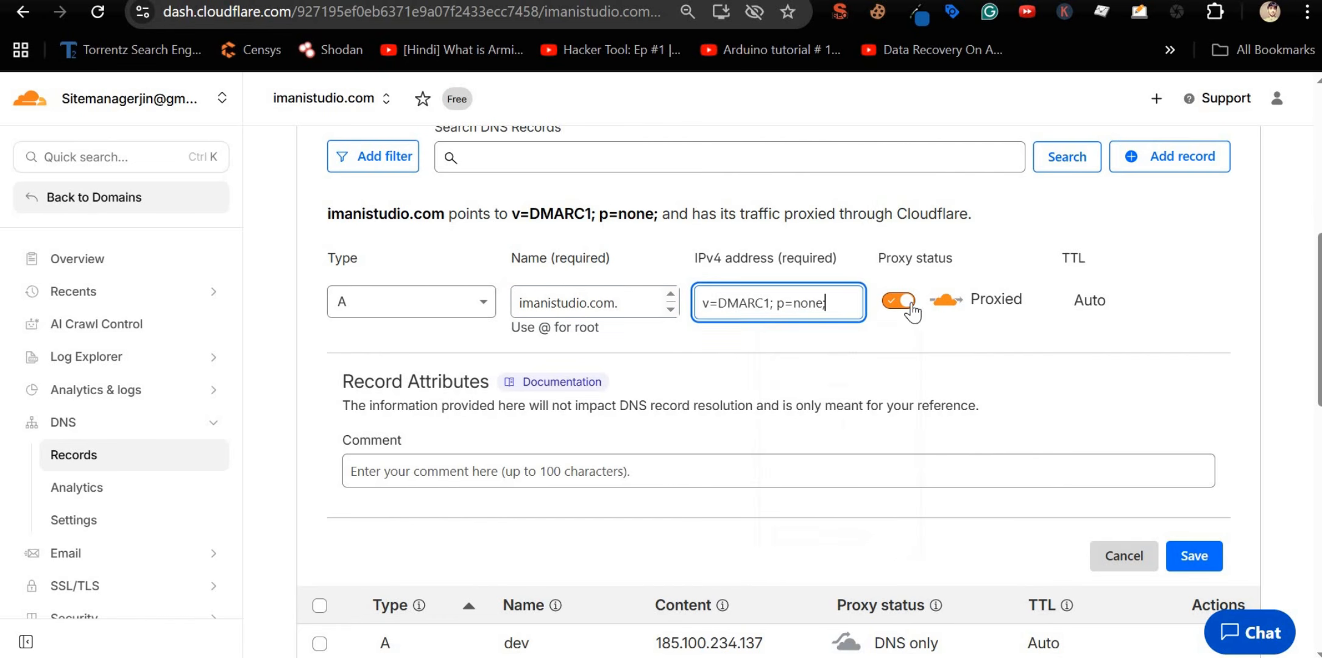
Step: Make it a DNS-only TXT record with content v=DMARC1; p=none; and save
left_click(898, 301)
left_click(458, 314)
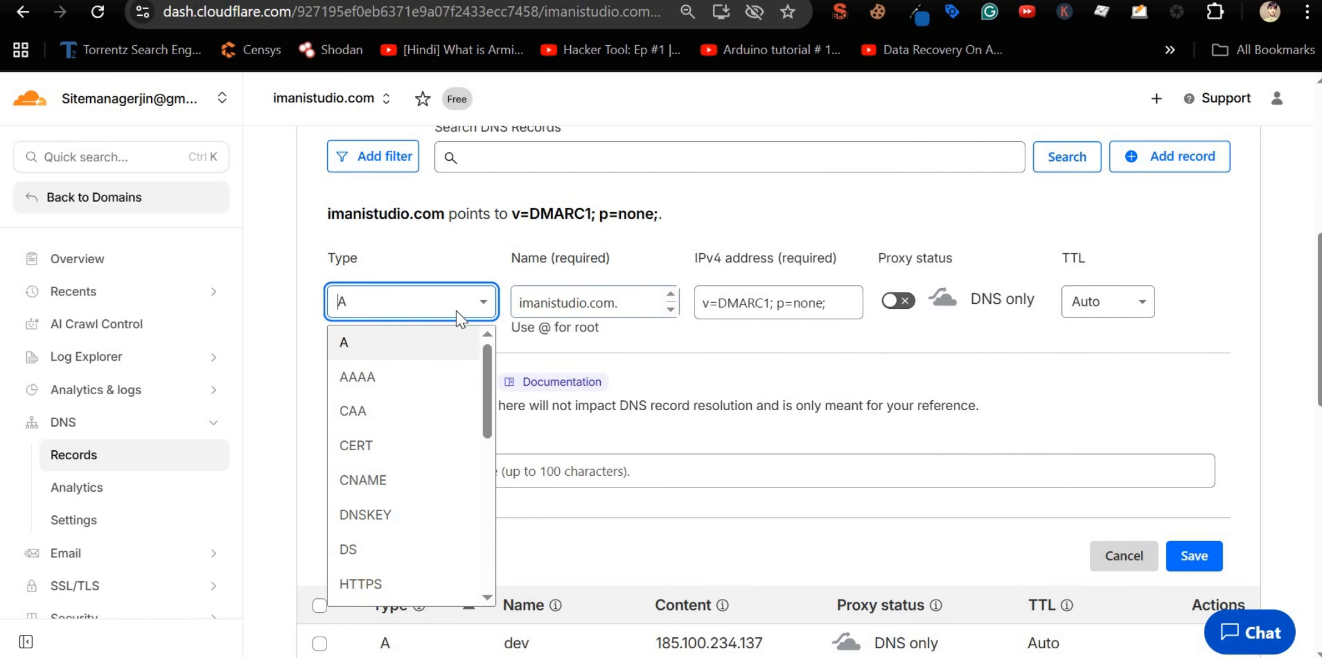
type("txt")
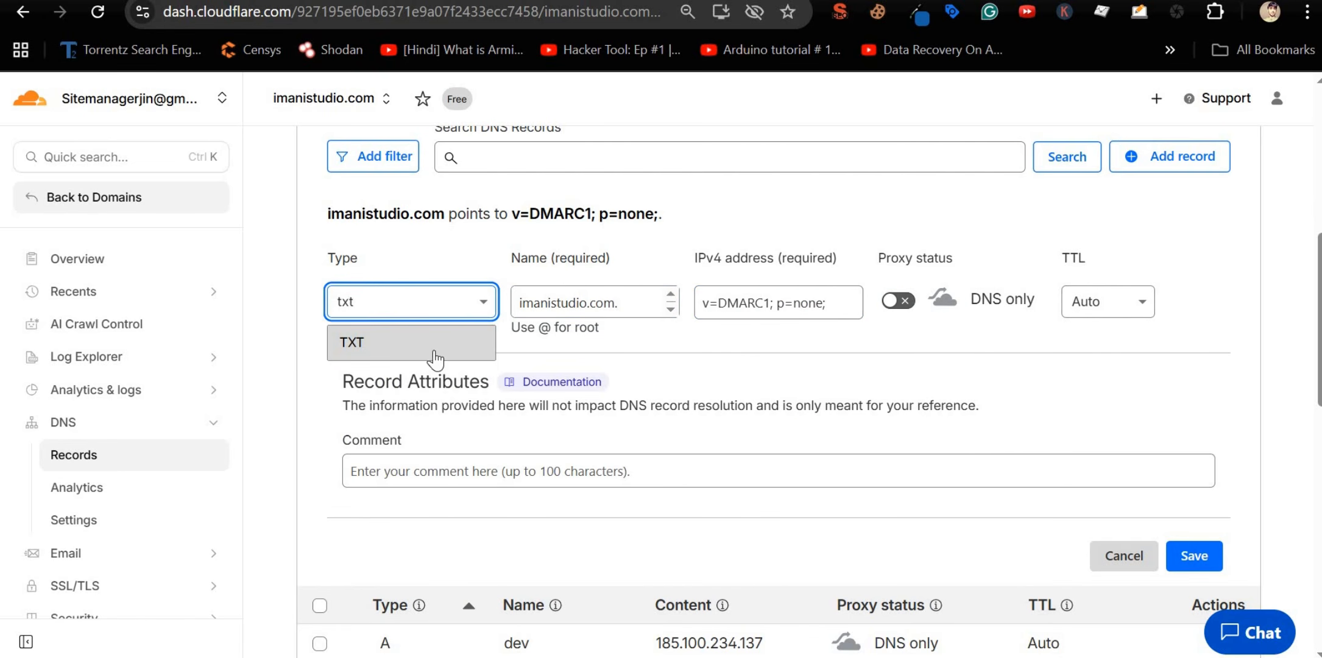
left_click(435, 351)
left_click(534, 445)
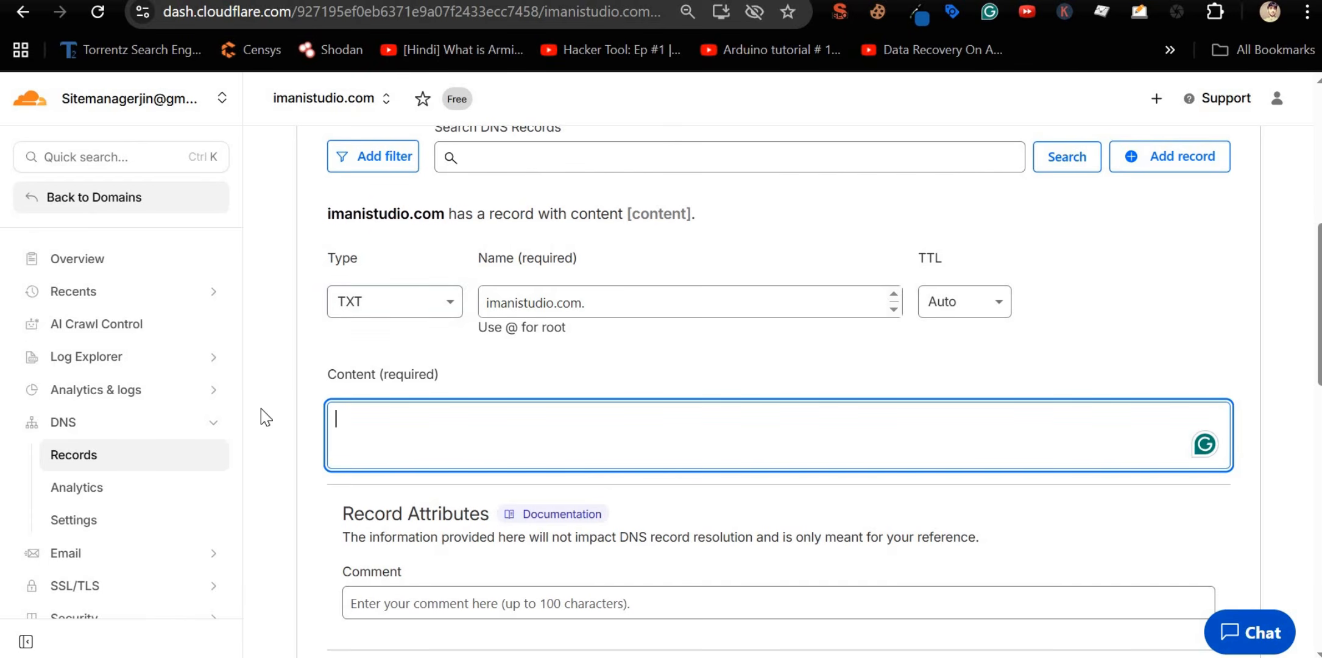
key("alt+Tab")
left_click(710, 532)
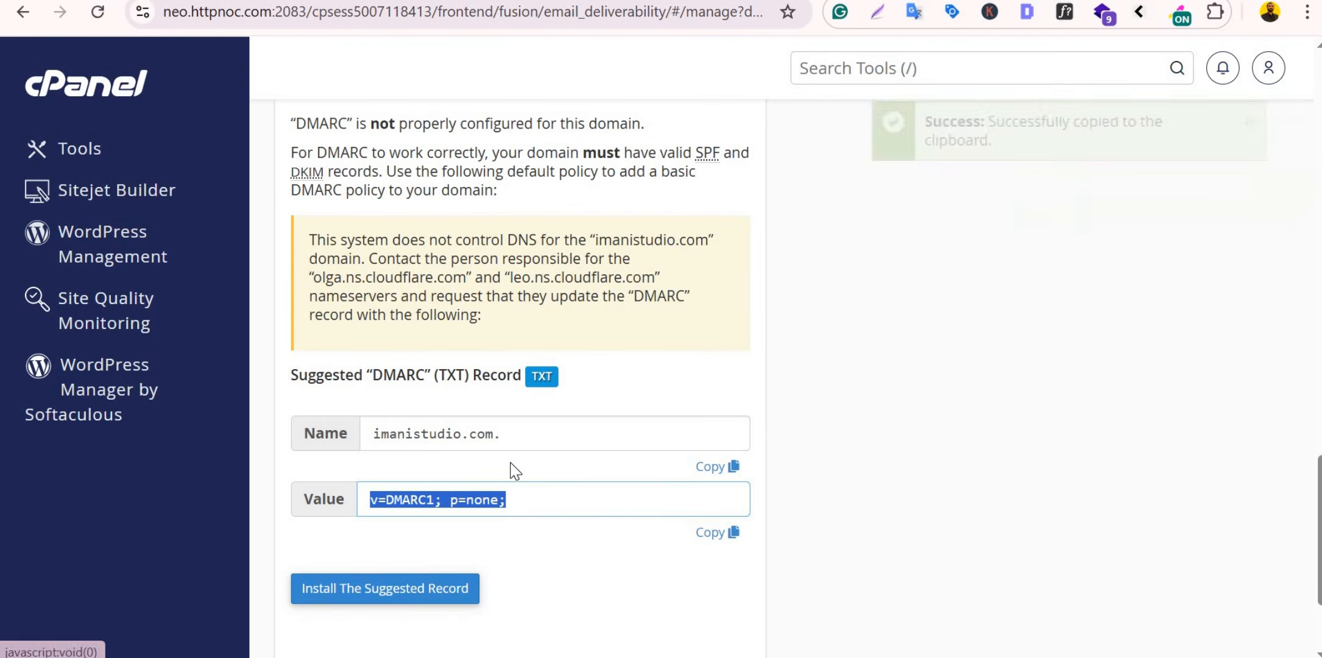
key("alt+Tab")
key("ctrl+v")
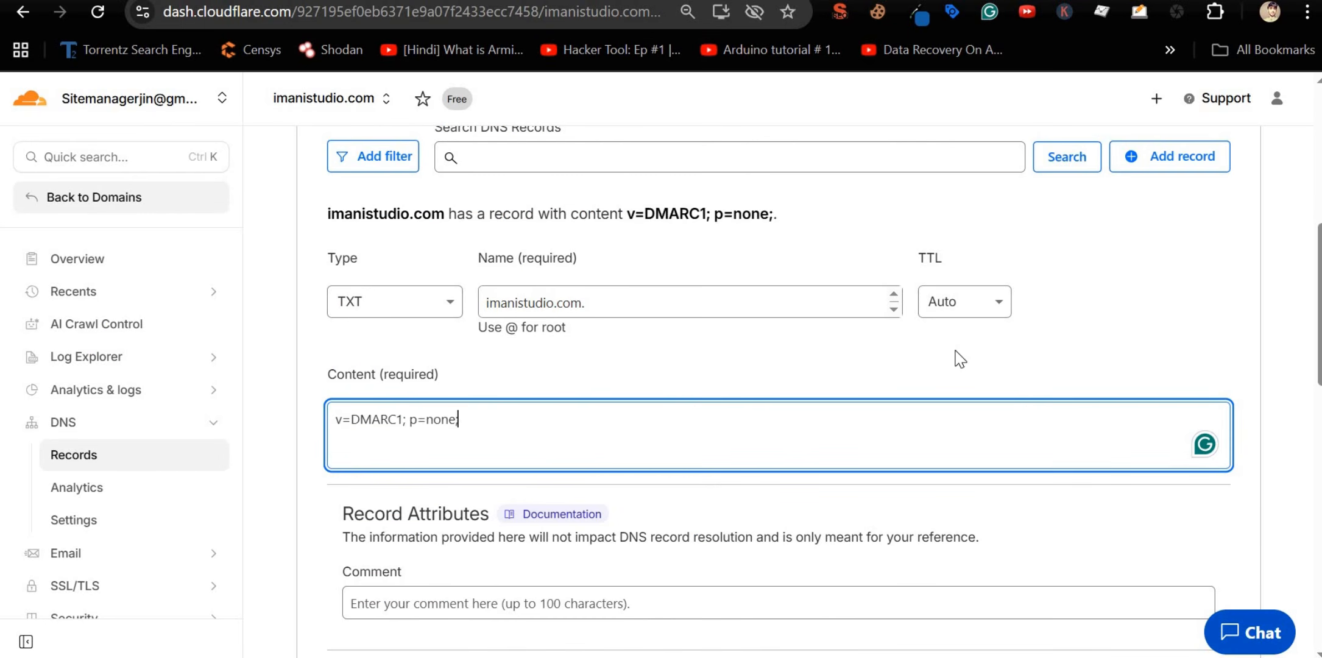
scroll(958, 357, "down", 3)
left_click(1169, 480)
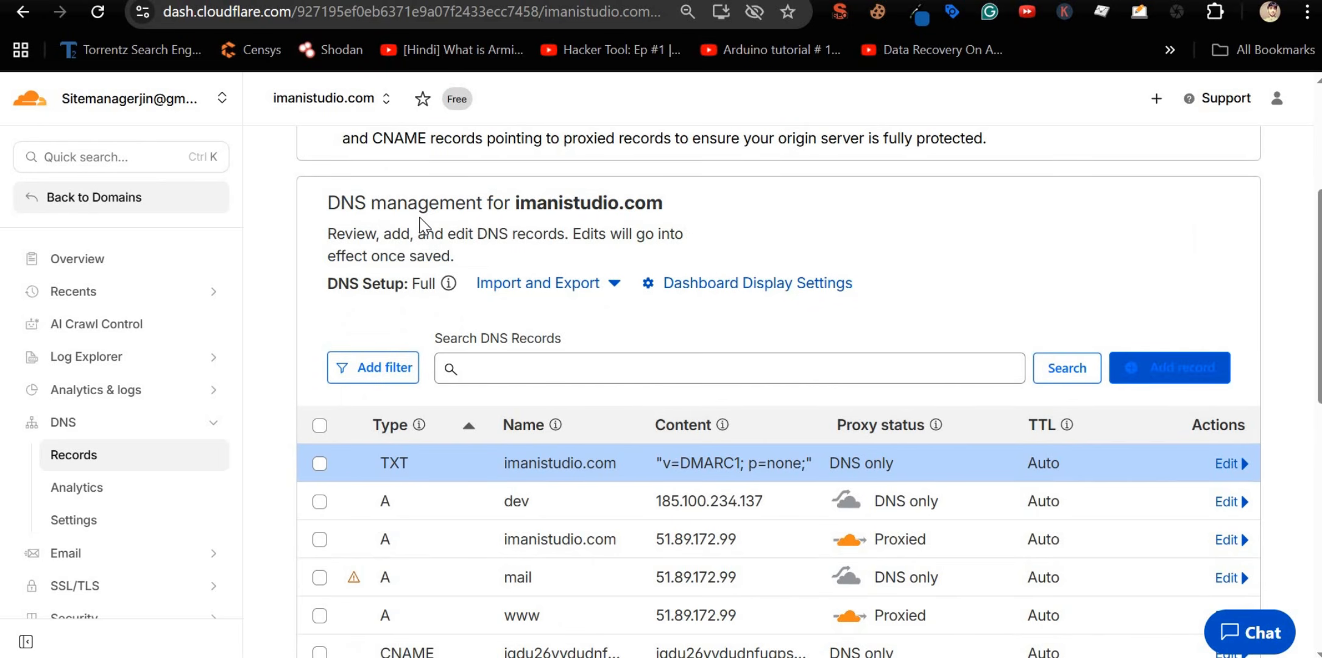
Step: Scroll the DNS Records table to find the new DMARC TXT row
scroll(468, 280, "down", 3)
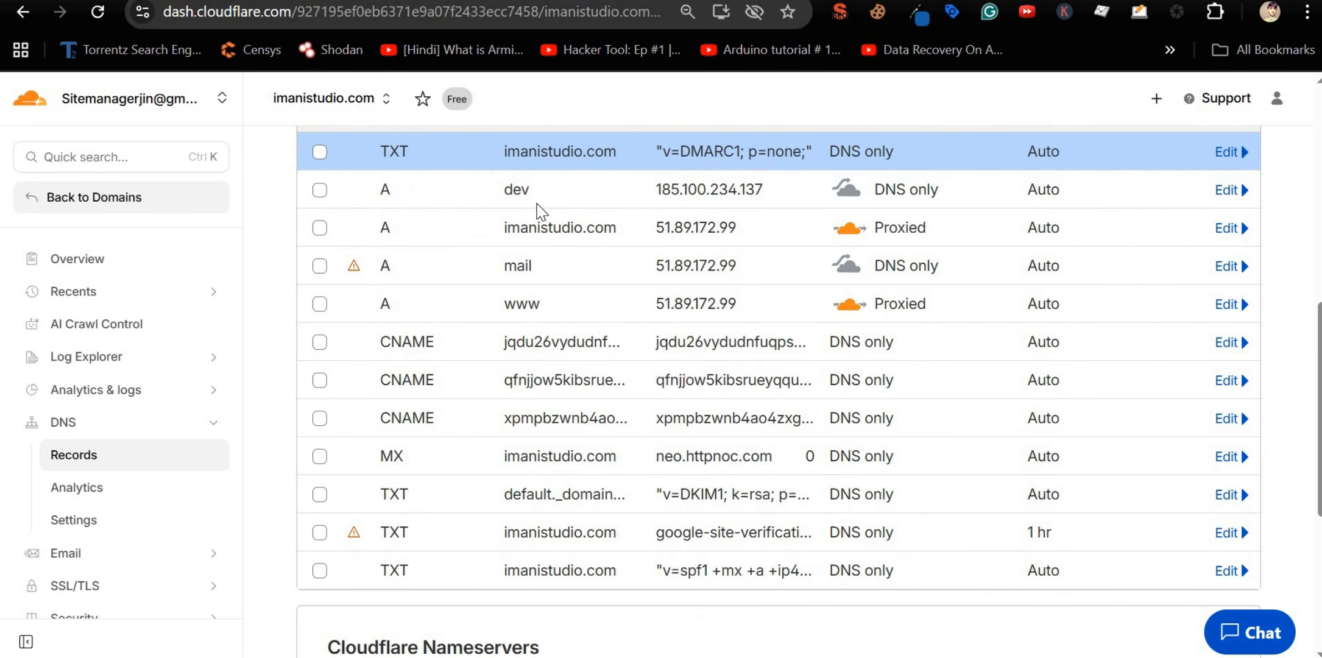
scroll(538, 207, "up", 2)
Step: Highlight the _dmarc record's p=reject policy, pct=100, rua report addresses and sp setting
scroll(732, 160, "up", 2)
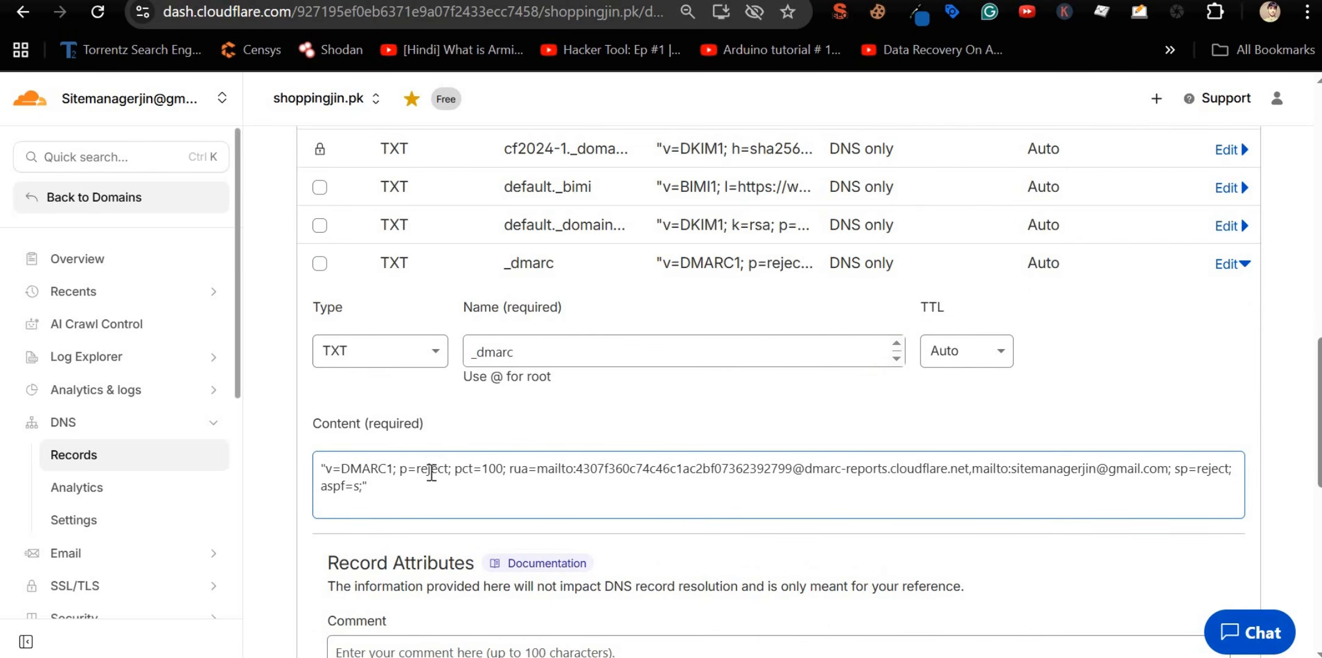
left_click_drag(418, 469, 448, 480)
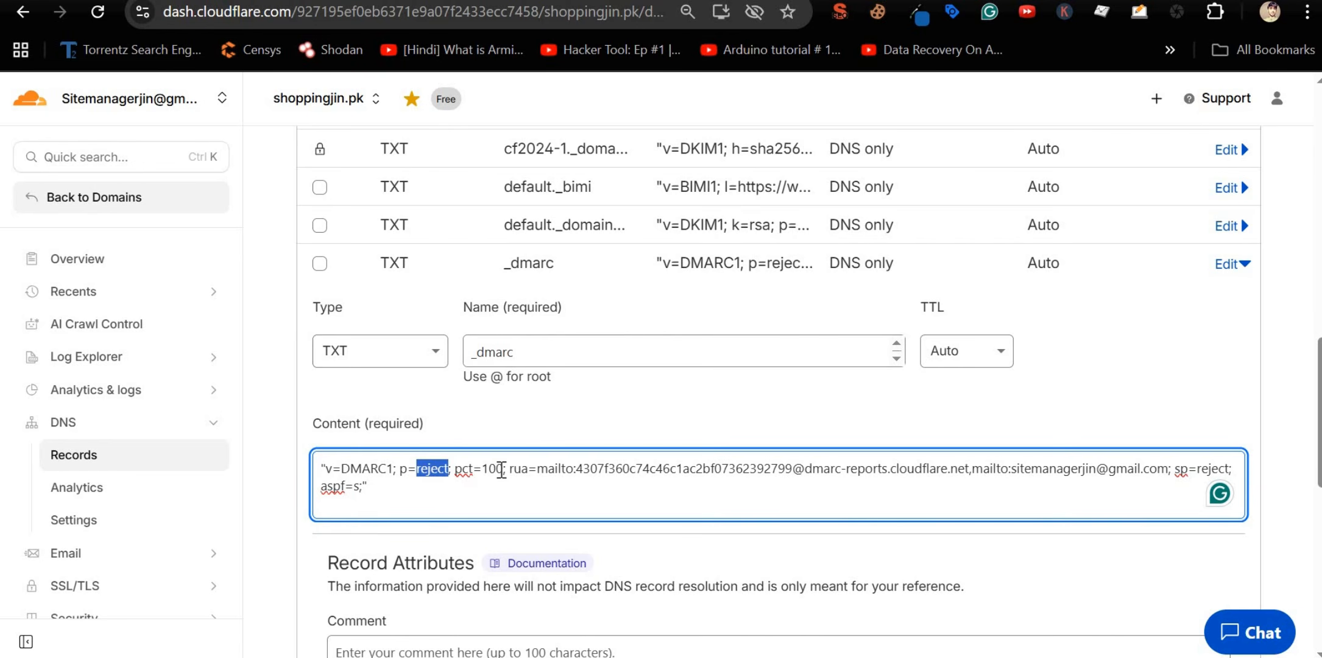
double_click(494, 469)
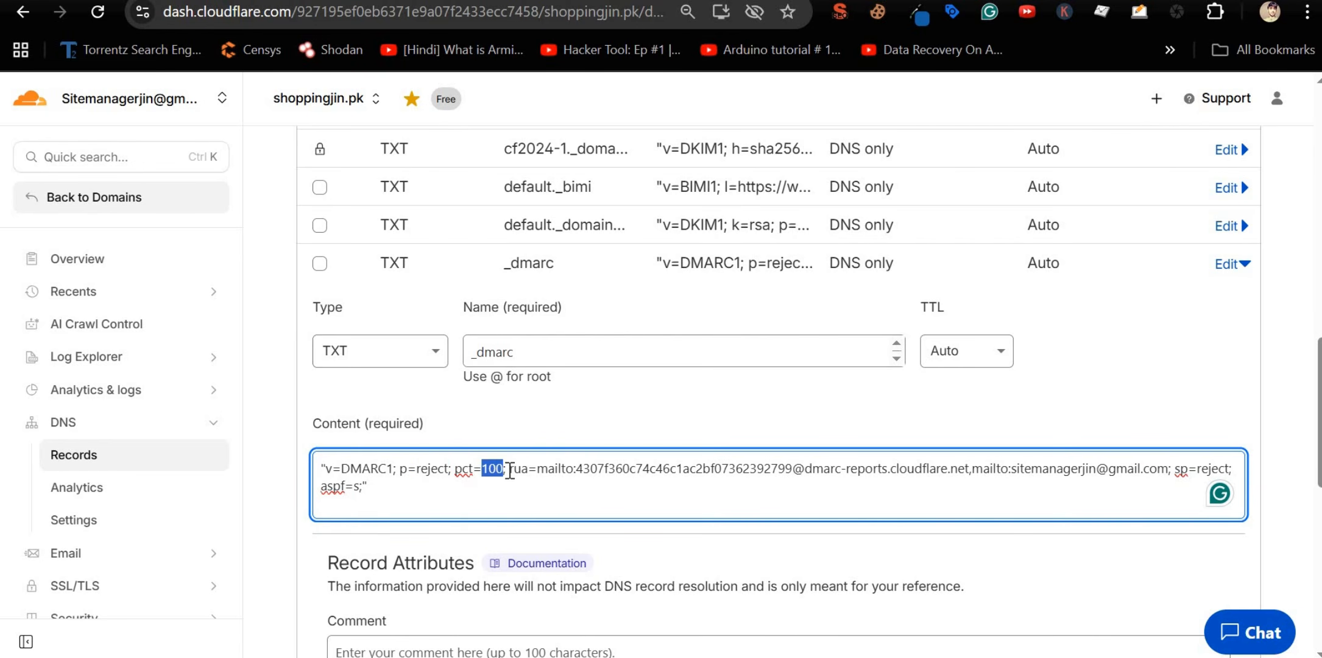
left_click_drag(540, 472, 1128, 469)
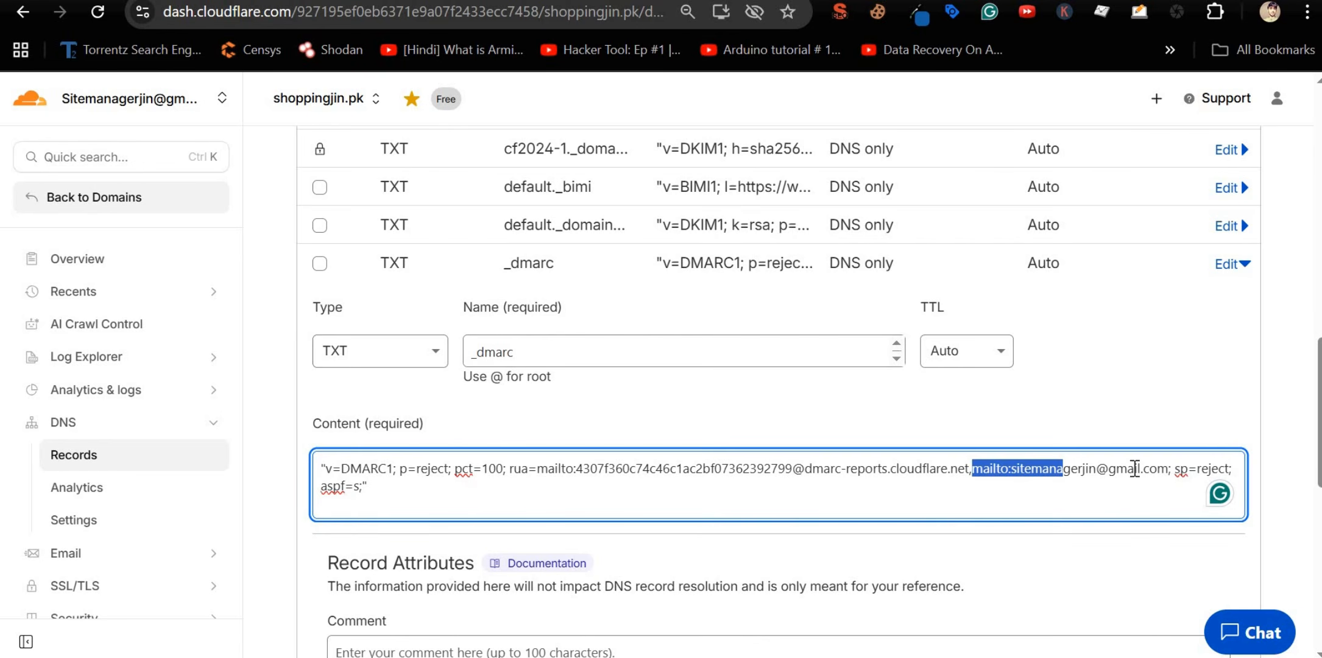
left_click(1134, 469)
double_click(1191, 469)
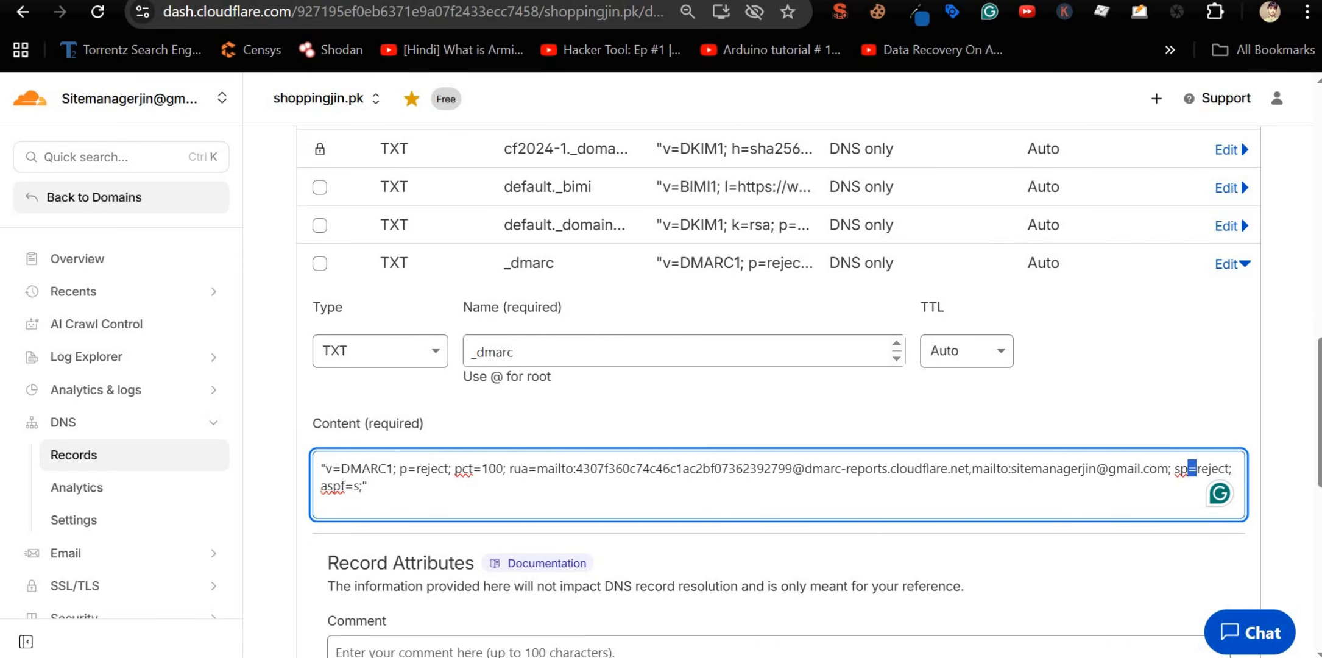
Step: Search Google in a new tab for 'dmark record values'
key("ctrl+t")
type("d")
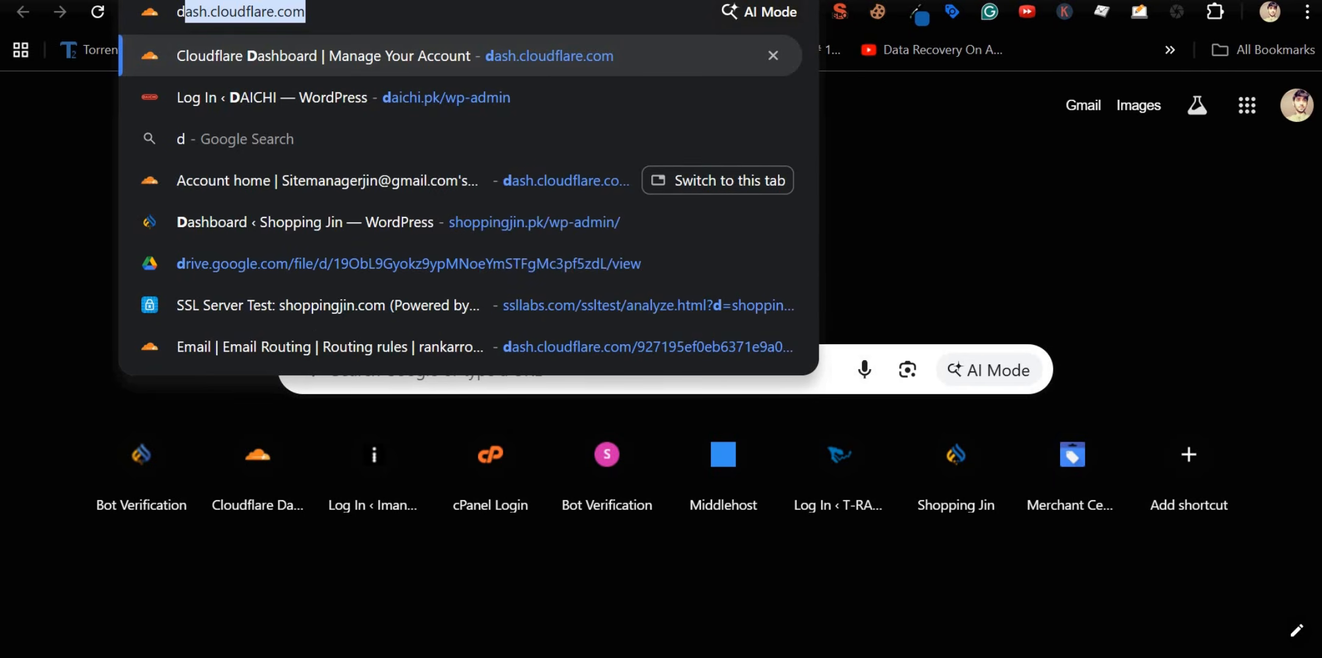
type("mark record values")
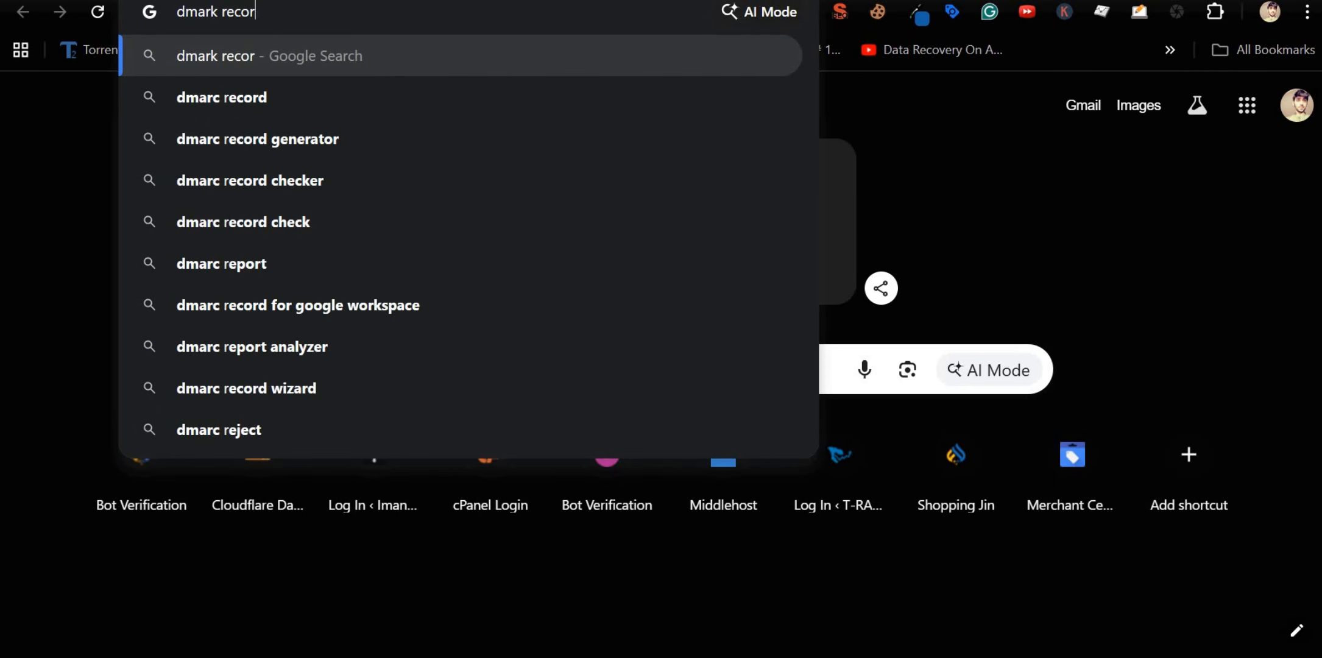
key("Return")
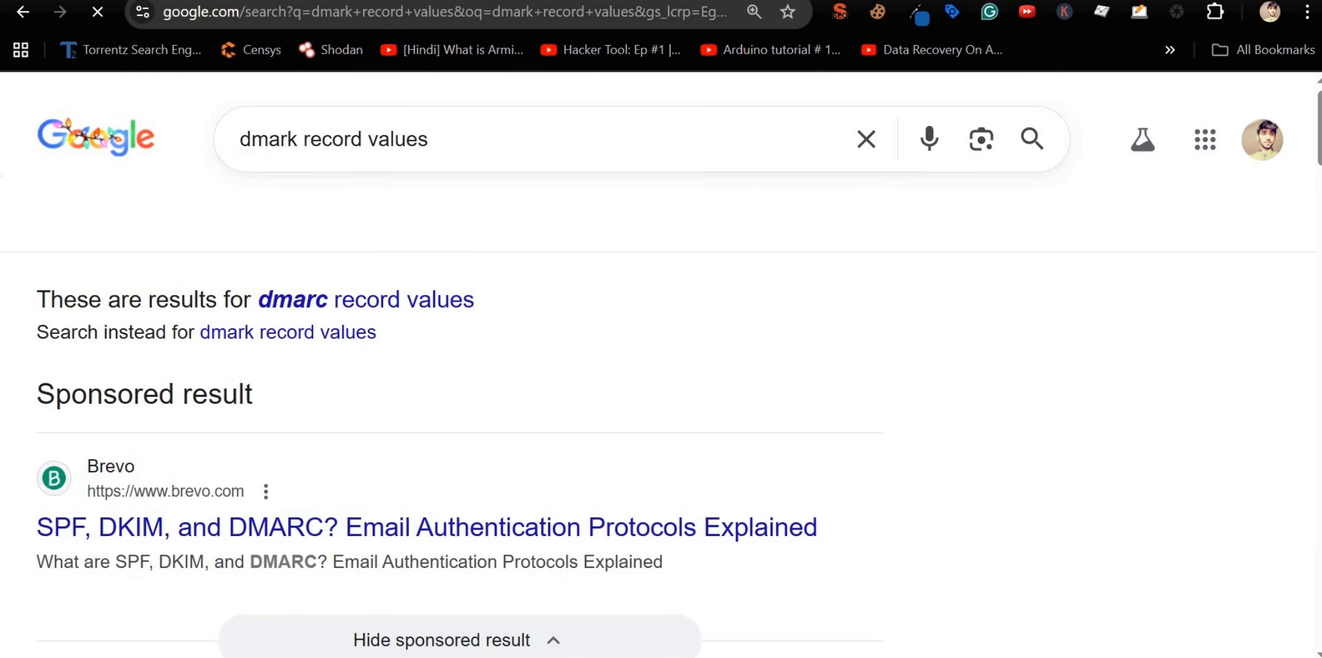
scroll(334, 269, "down", 8)
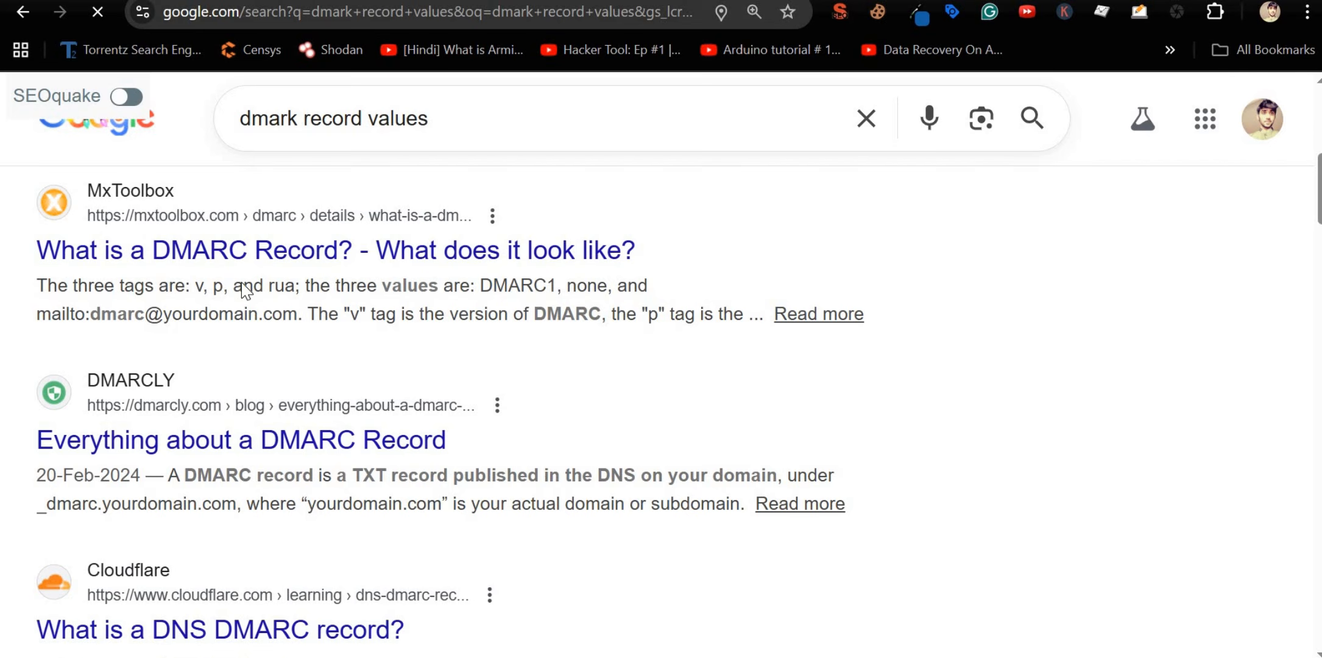
Step: Read MxToolbox's 'What is a DMARC Record?' article, highlighting the quarantine policy option
left_click(268, 247)
scroll(513, 373, "down", 5)
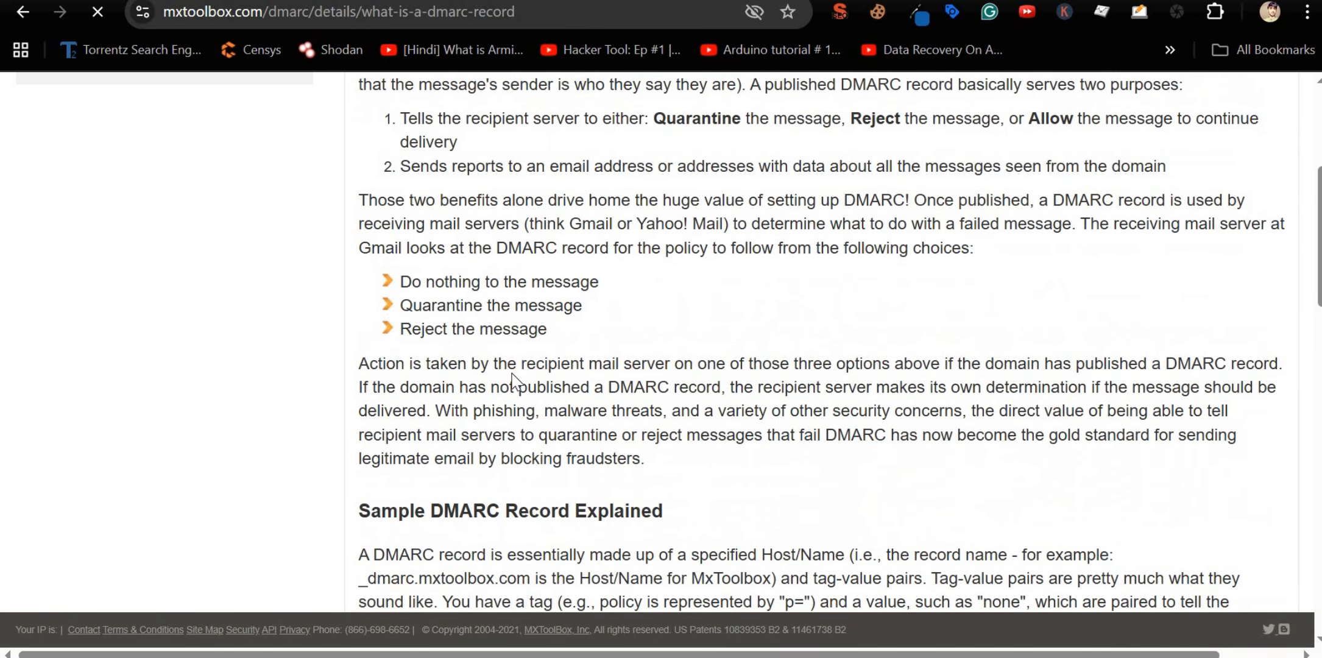
scroll(513, 381, "down", 4)
scroll(513, 377, "up", 2)
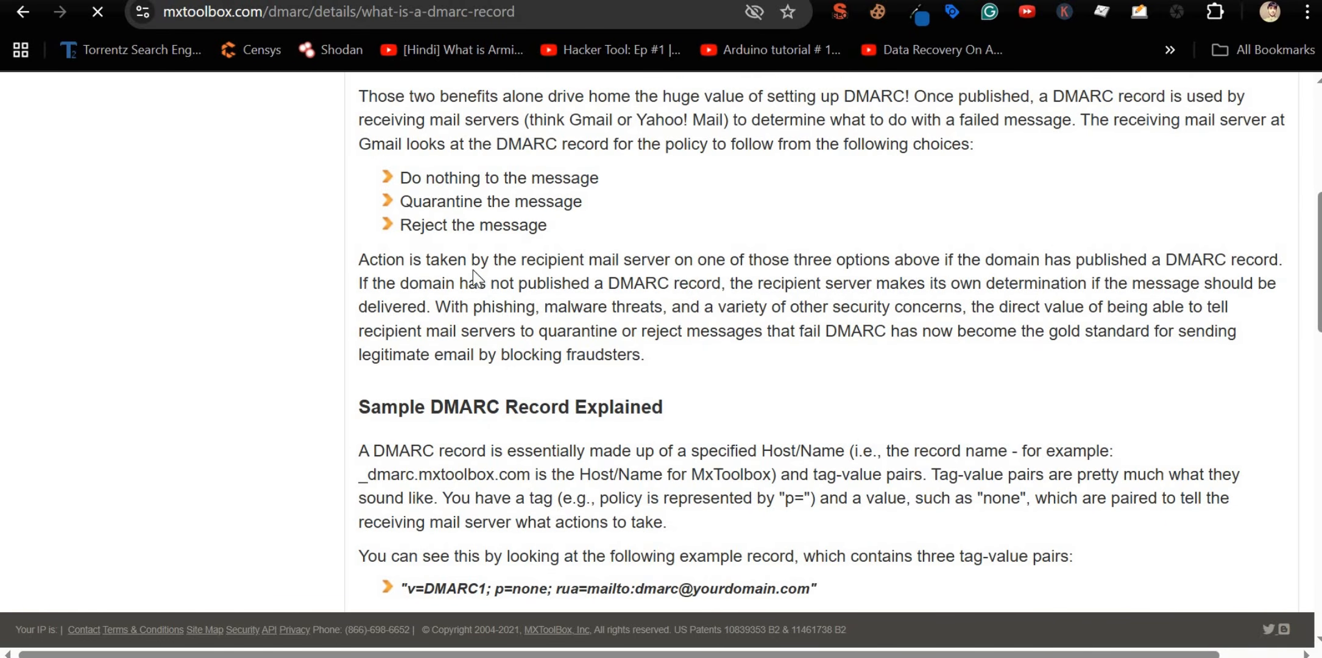
left_click_drag(400, 201, 613, 210)
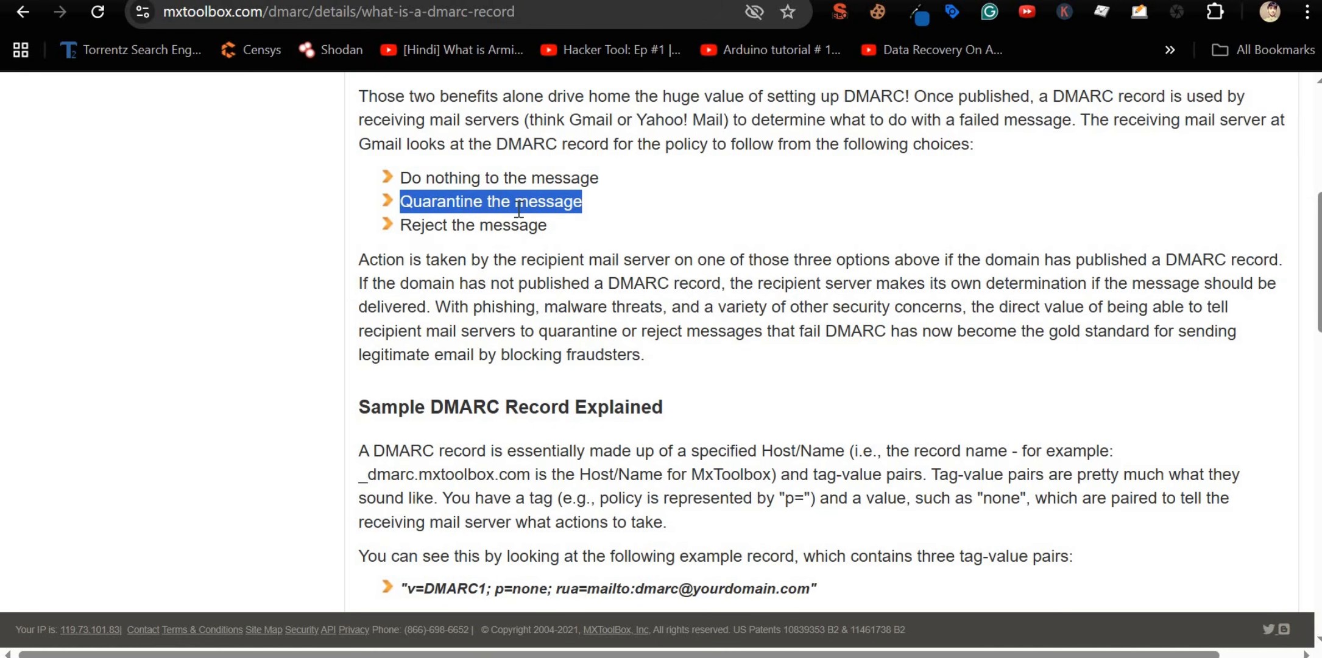
scroll(457, 232, "down", 8)
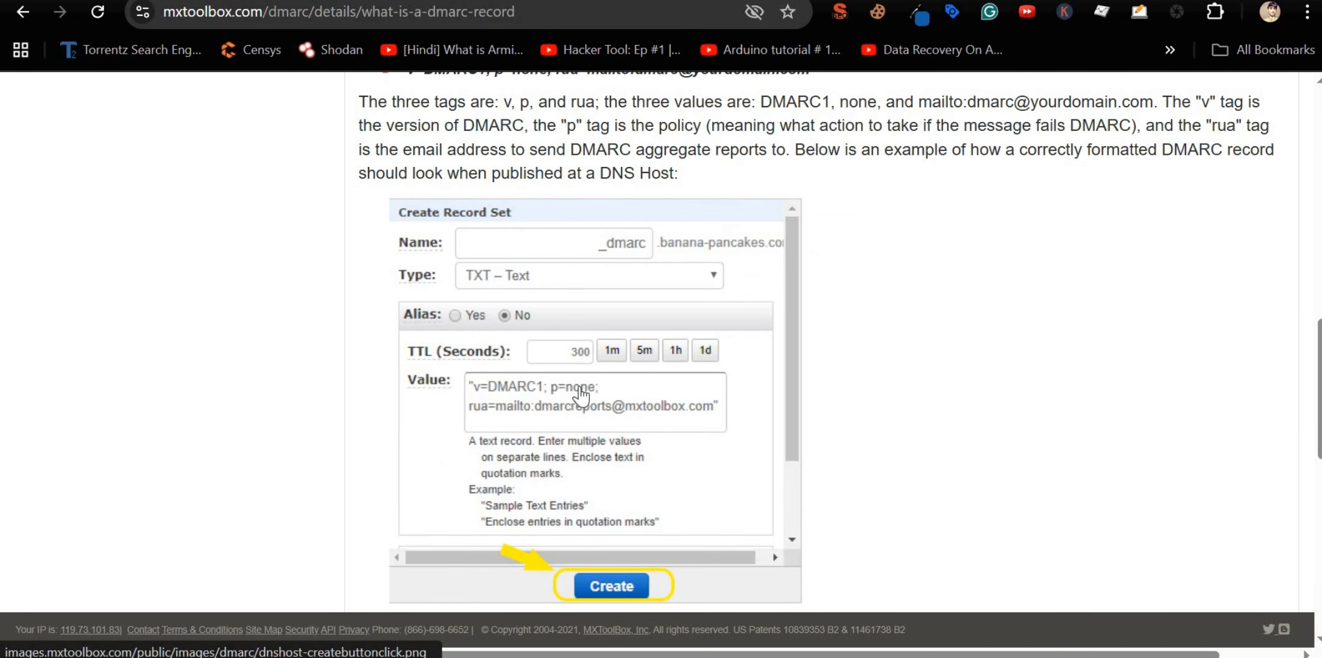
scroll(580, 395, "up", 2)
scroll(581, 395, "down", 10)
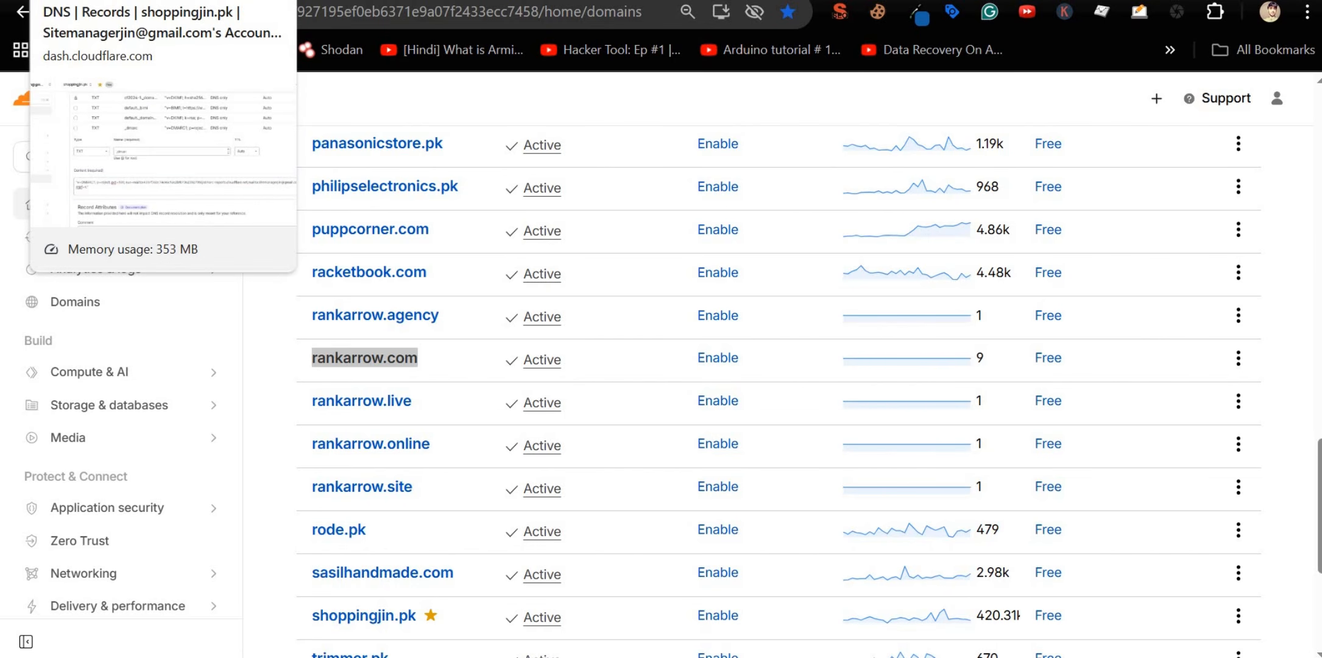
Step: Back in Cloudflare, close the _dmarc edit form without saving
left_click(98, 0)
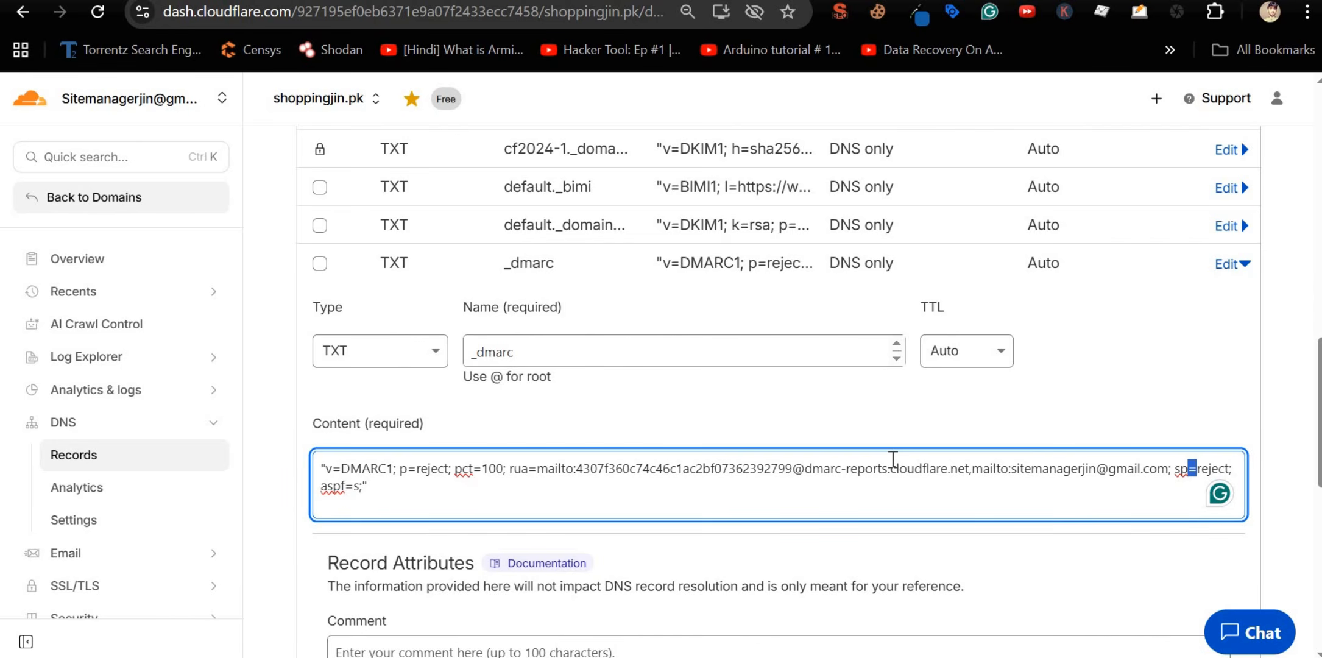
scroll(893, 459, "down", 3)
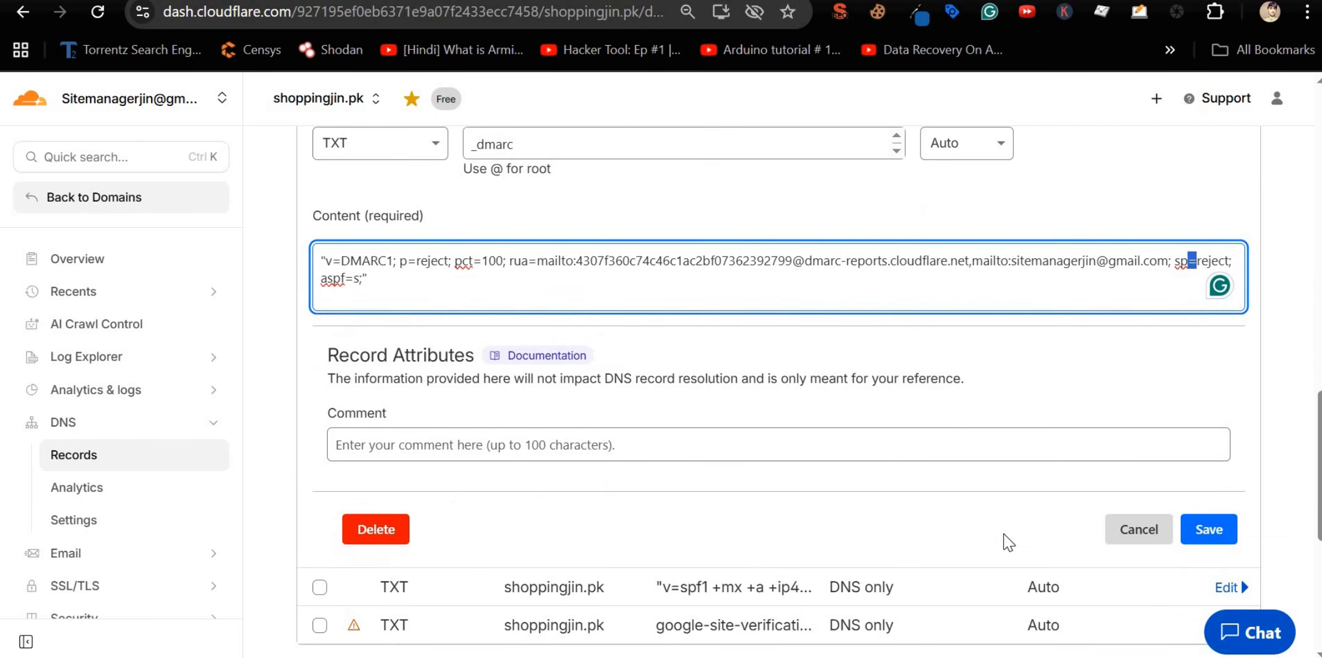
left_click(1118, 539)
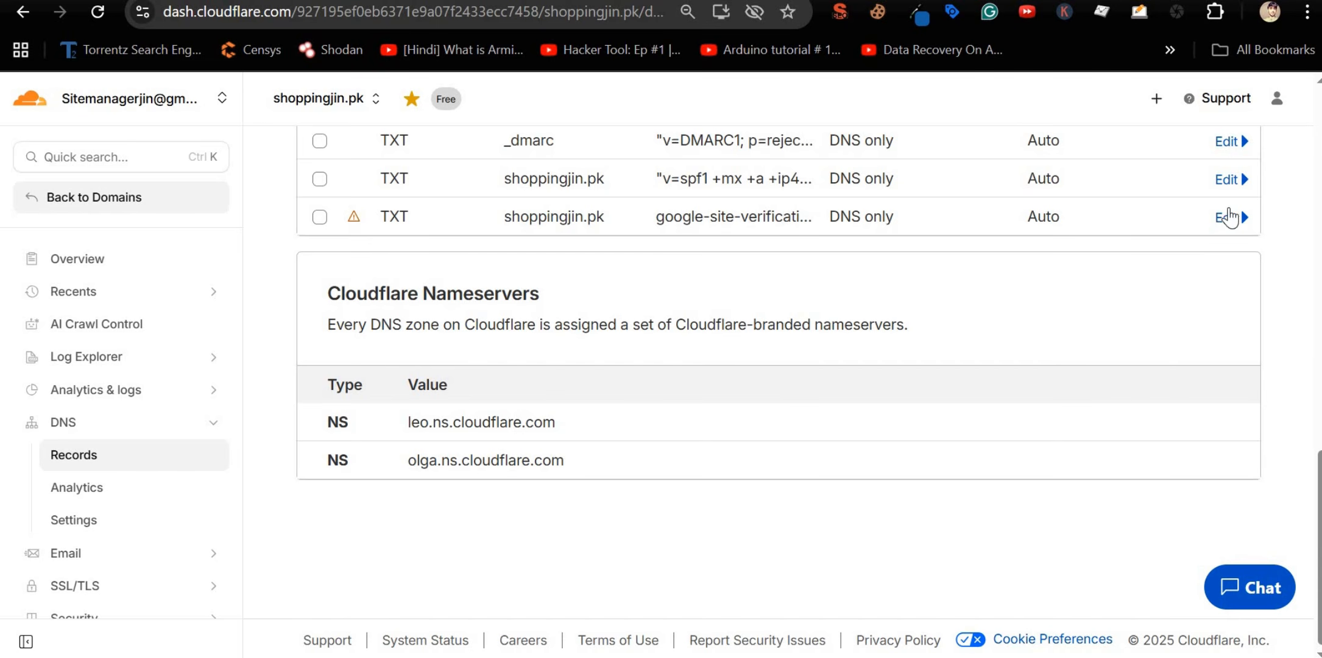
Step: Review the SPF record unchanged, then highlight default._bimi's Shoppingjin-face-svg-img.svg logo URL
left_click(1227, 179)
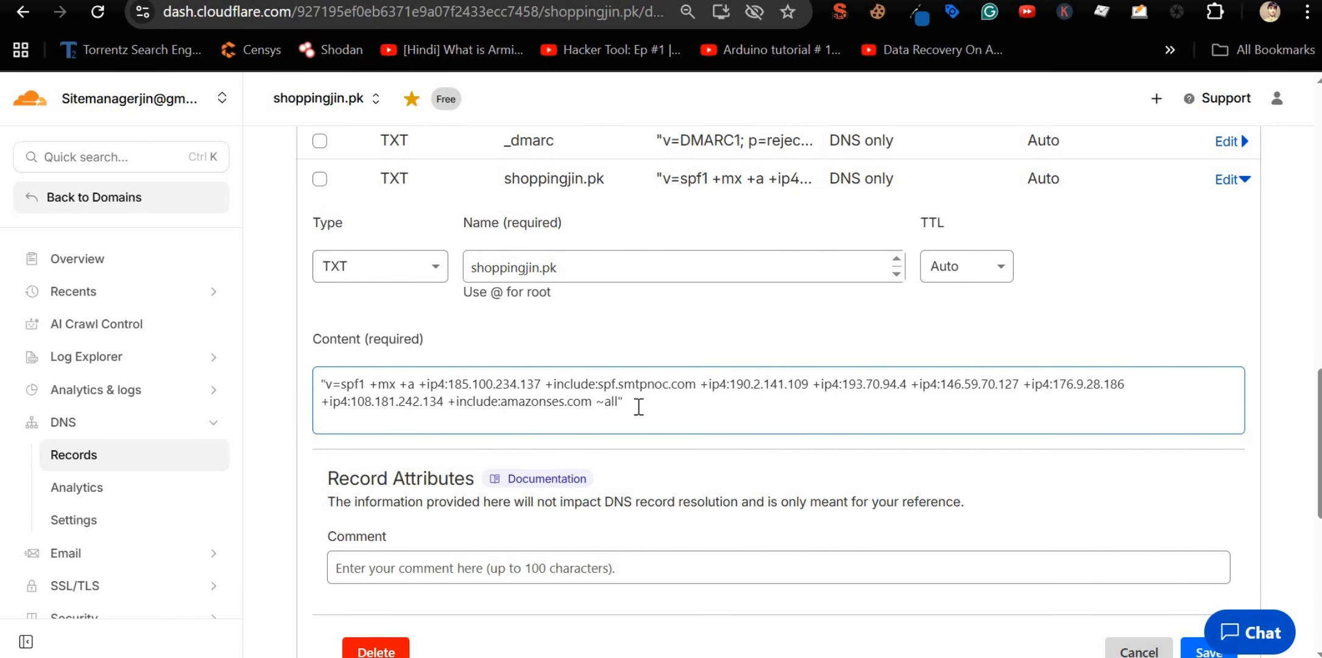
triple_click(313, 385)
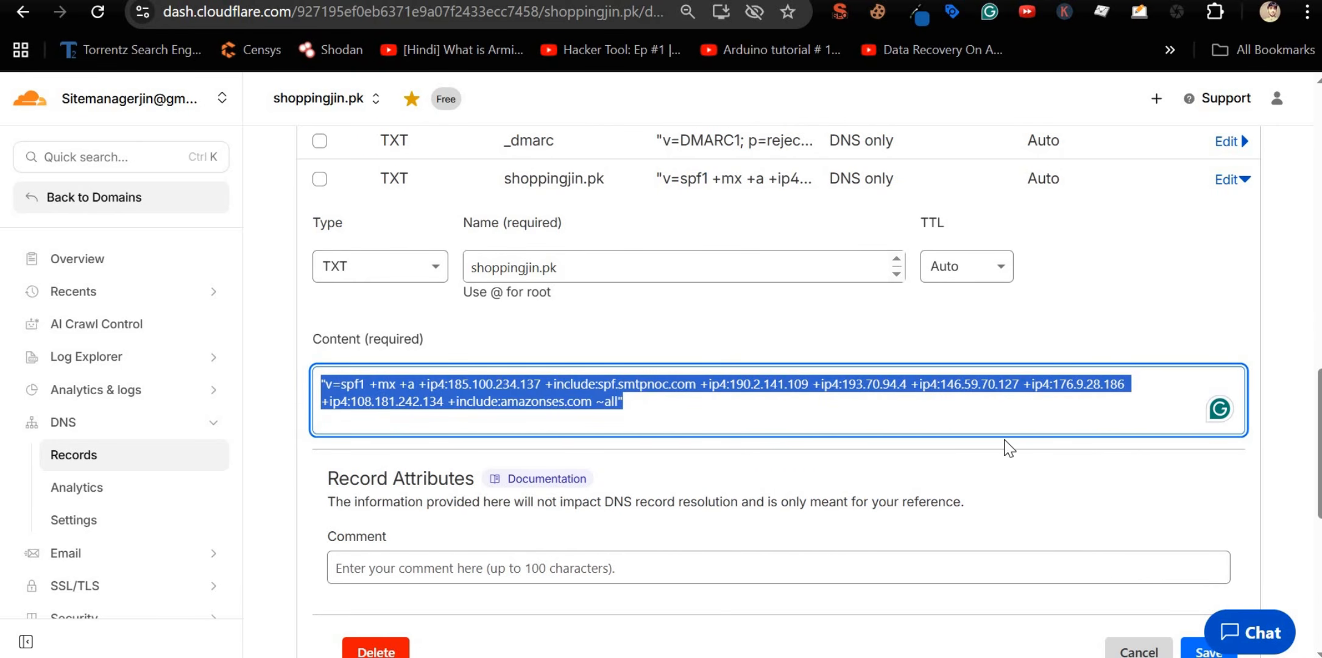
scroll(1006, 448, "down", 3)
left_click(1141, 457)
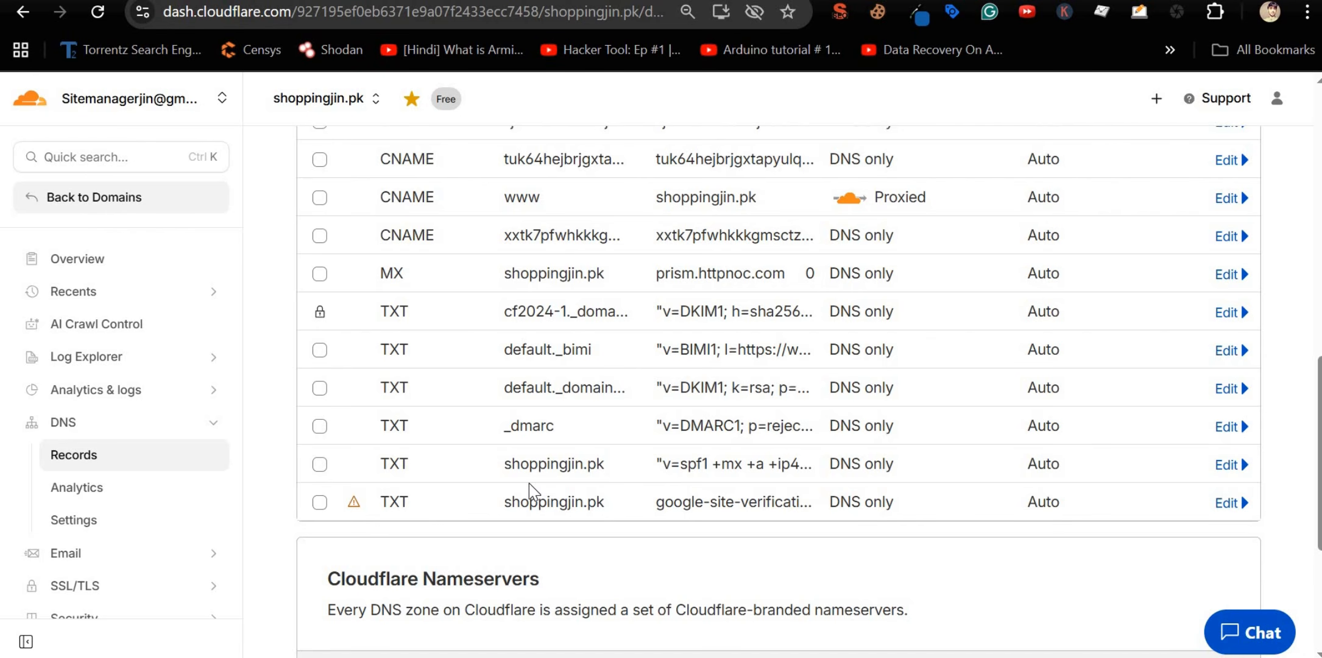
left_click(1237, 353)
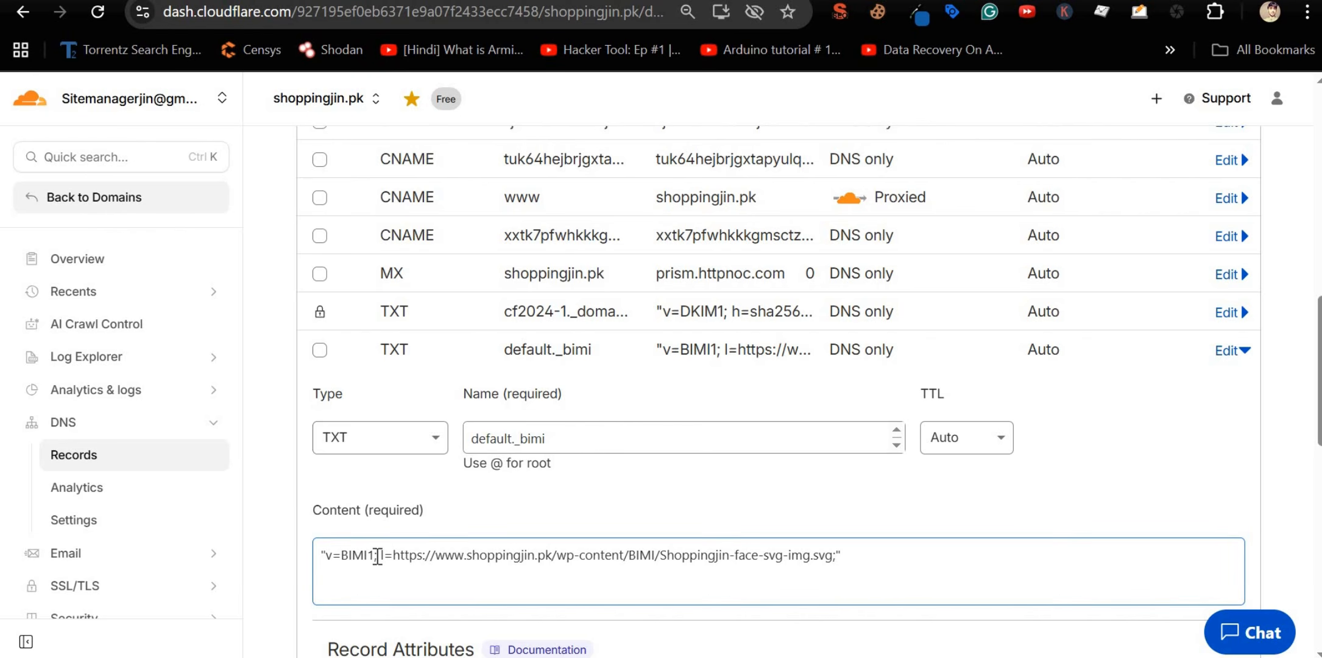
left_click_drag(382, 555, 833, 557)
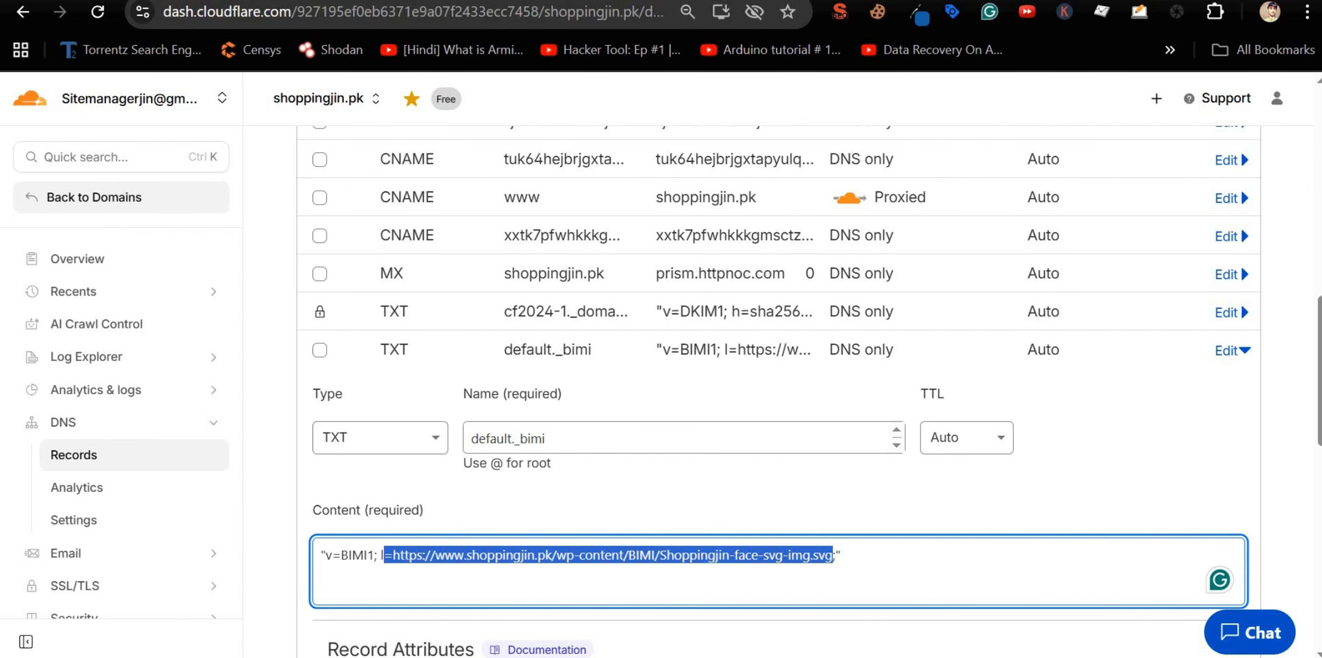
Step: Search 'bimi record' and read the AI overview on what BIMI stands for and tells providers
key("ctrl+t")
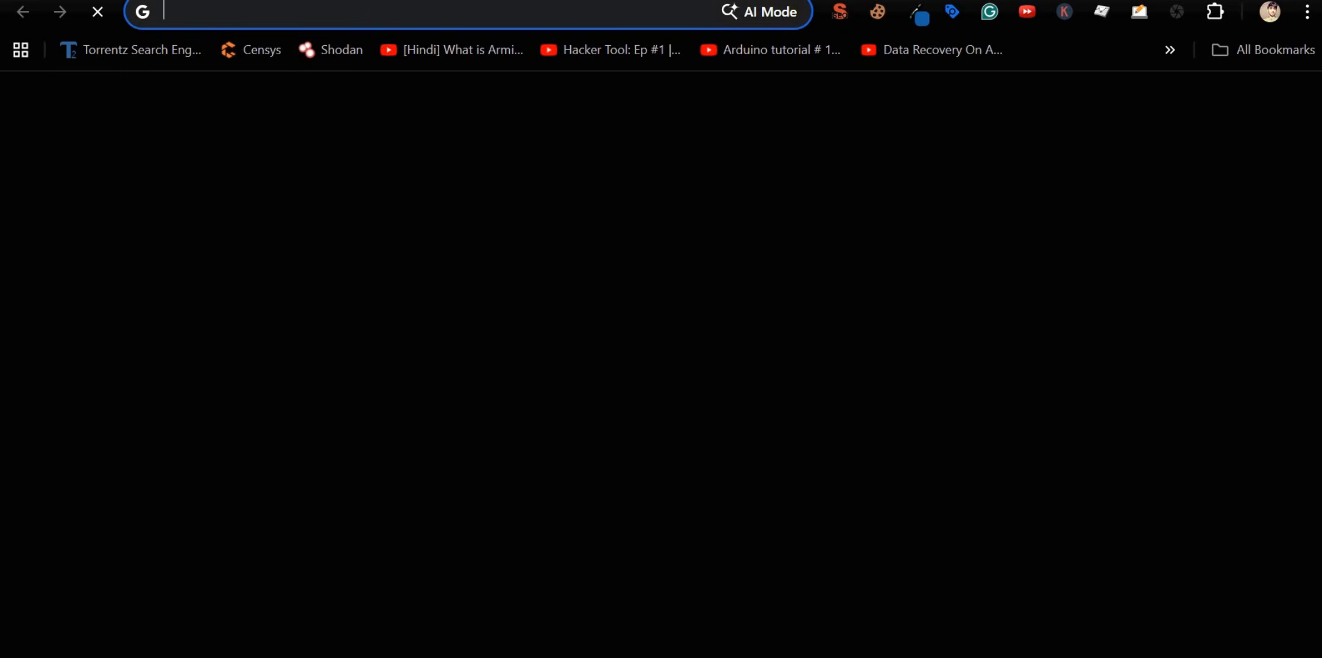
type("bimi record")
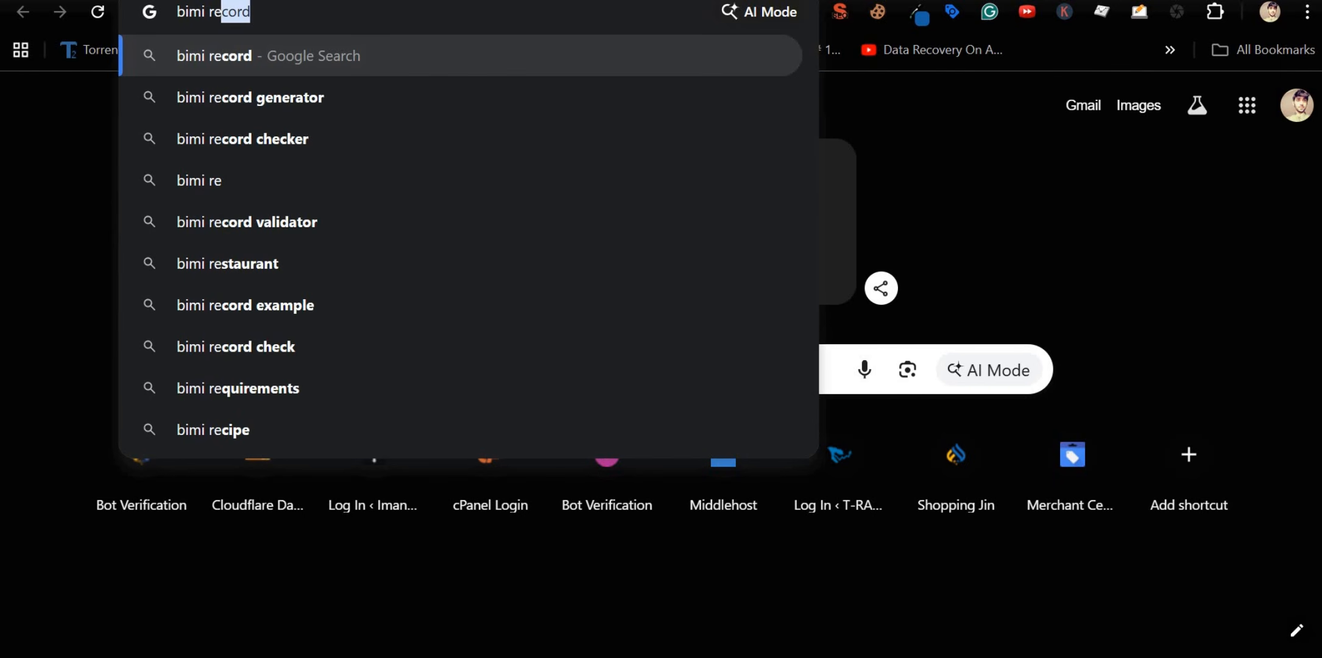
key("Return")
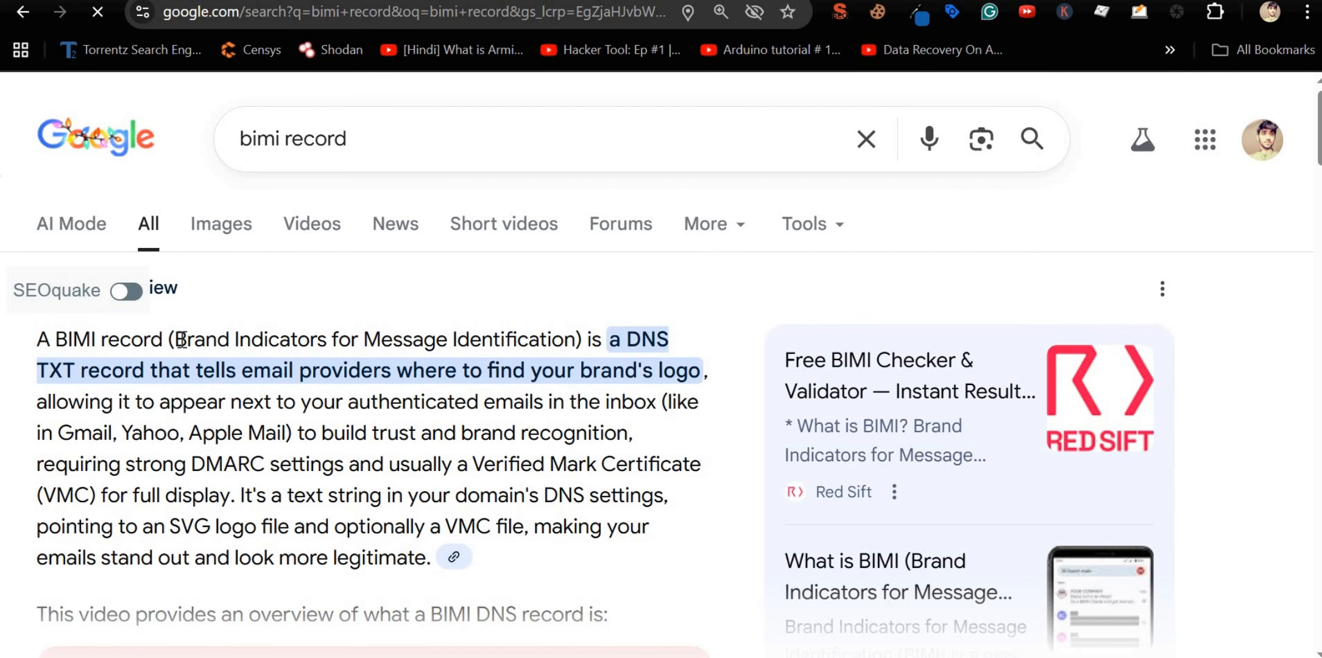
left_click_drag(175, 338, 582, 336)
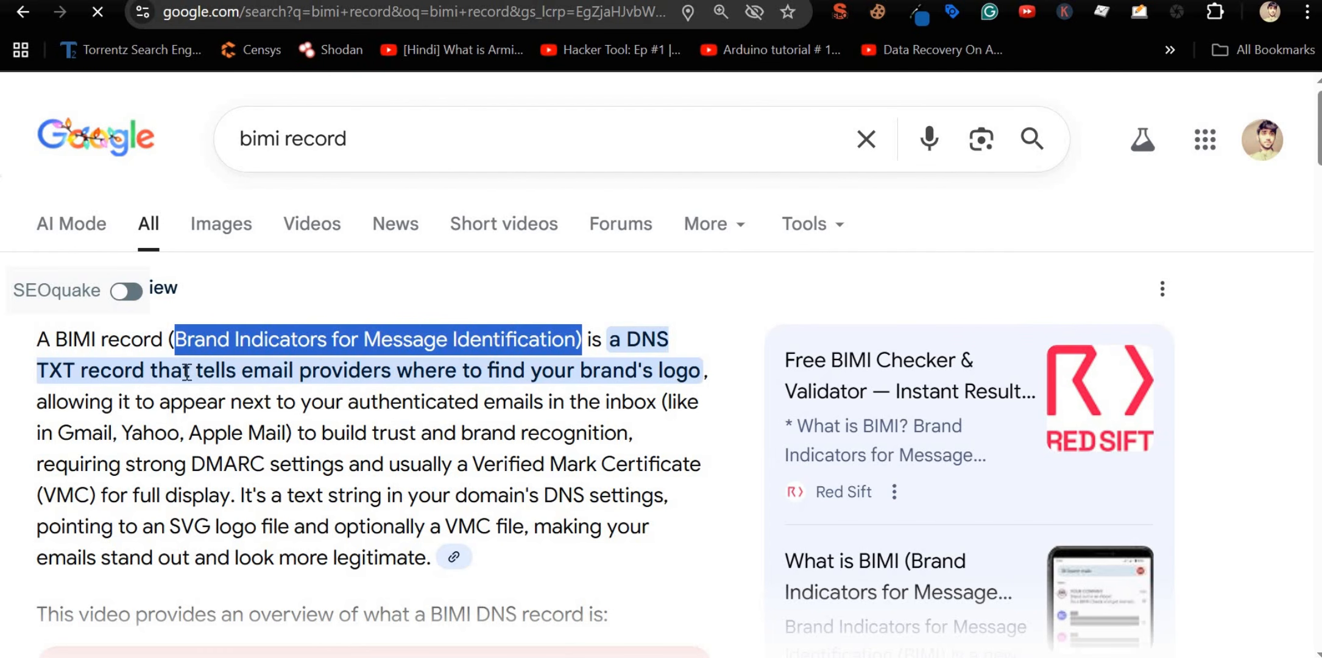
left_click_drag(284, 370, 707, 372)
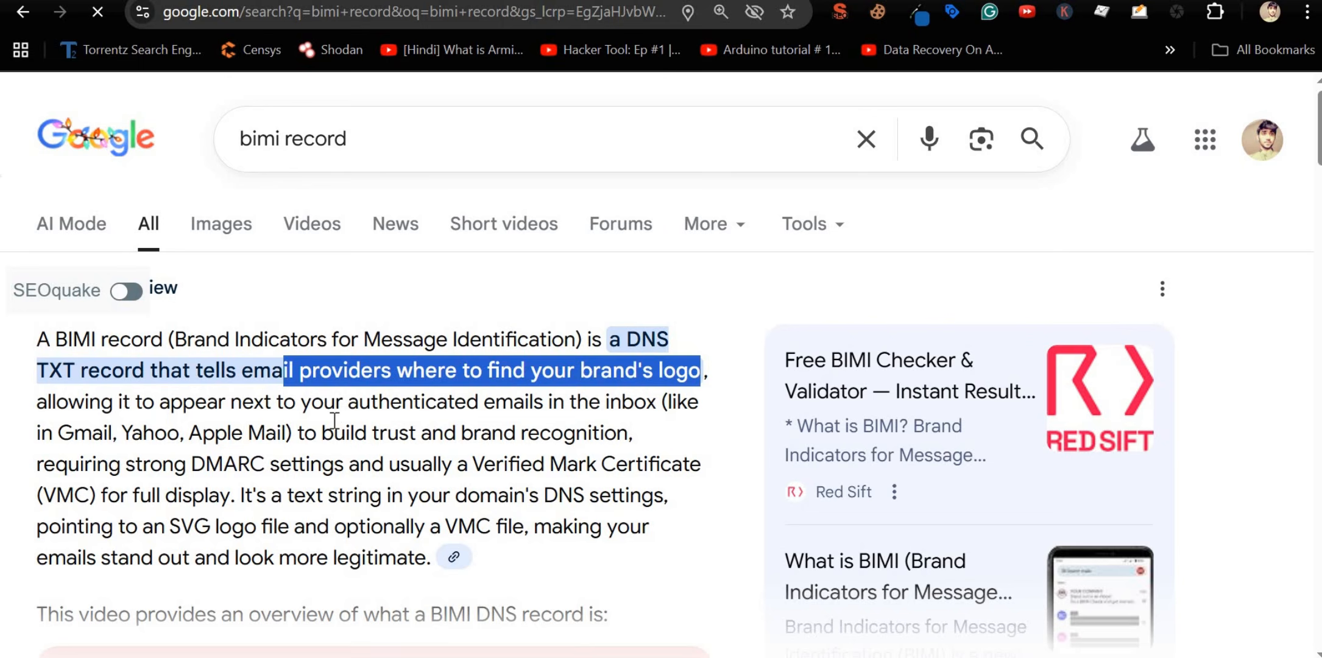
scroll(334, 421, "down", 8)
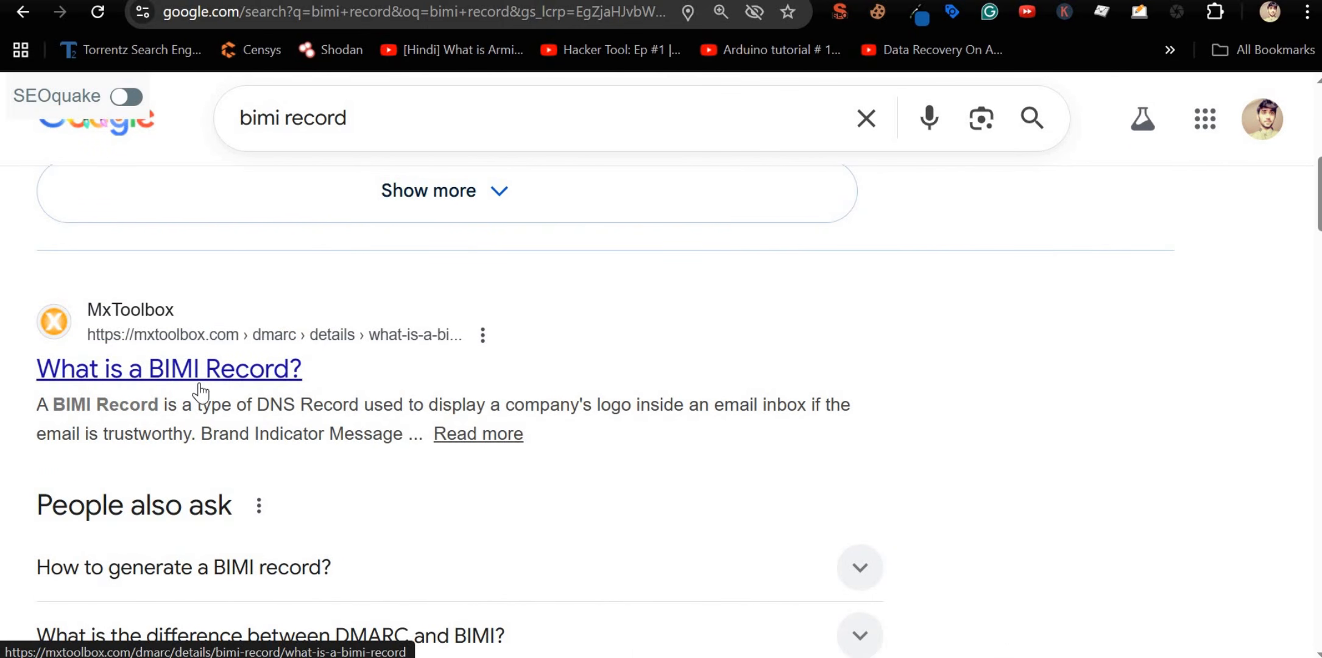
scroll(201, 393, "down", 10)
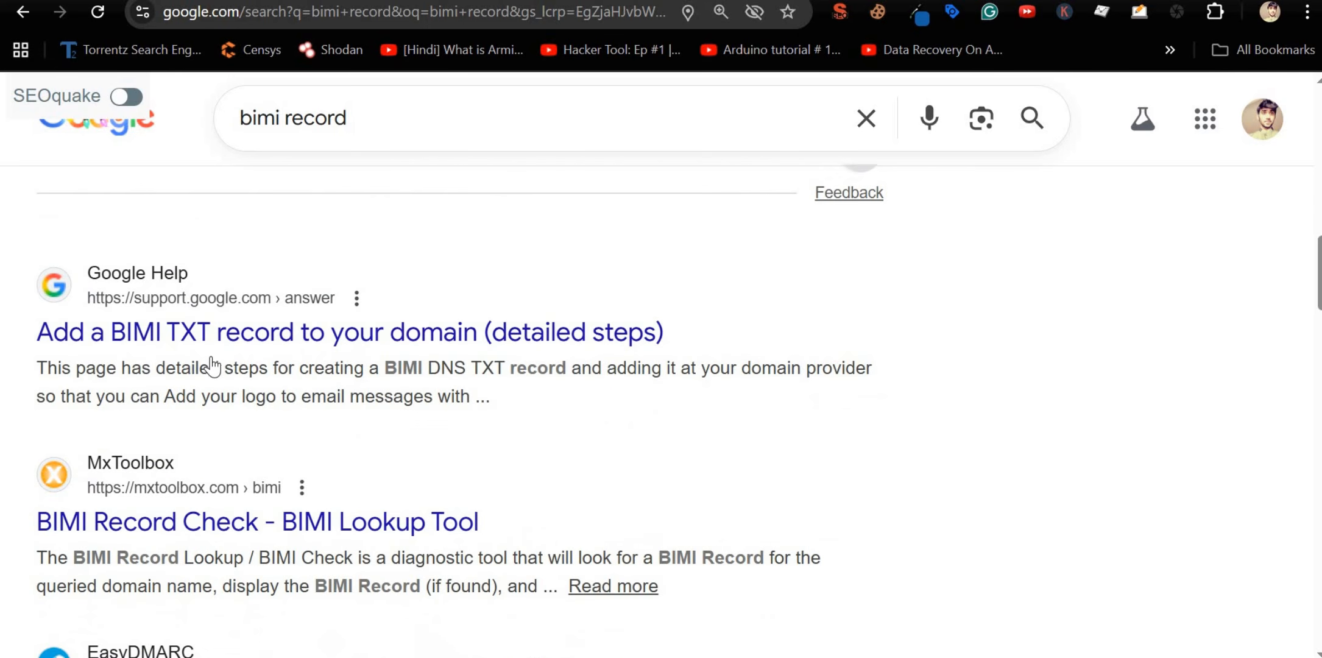
scroll(210, 356, "down", 3)
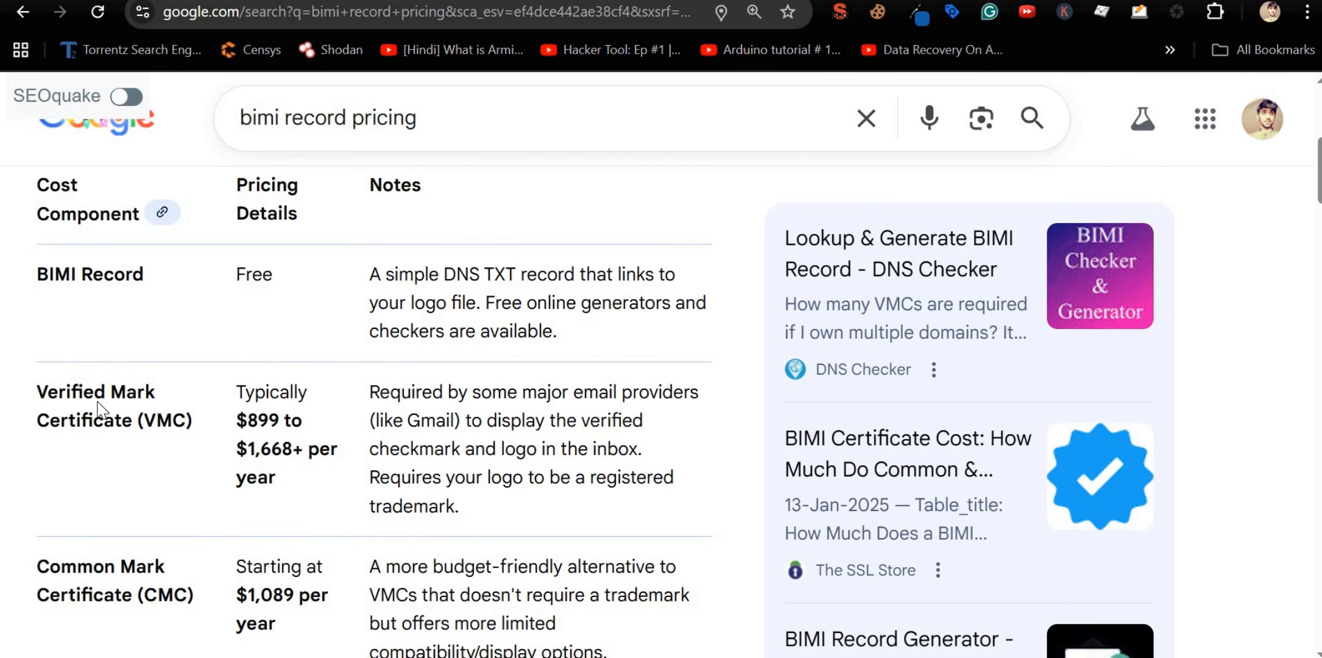
left_click_drag(47, 390, 145, 422)
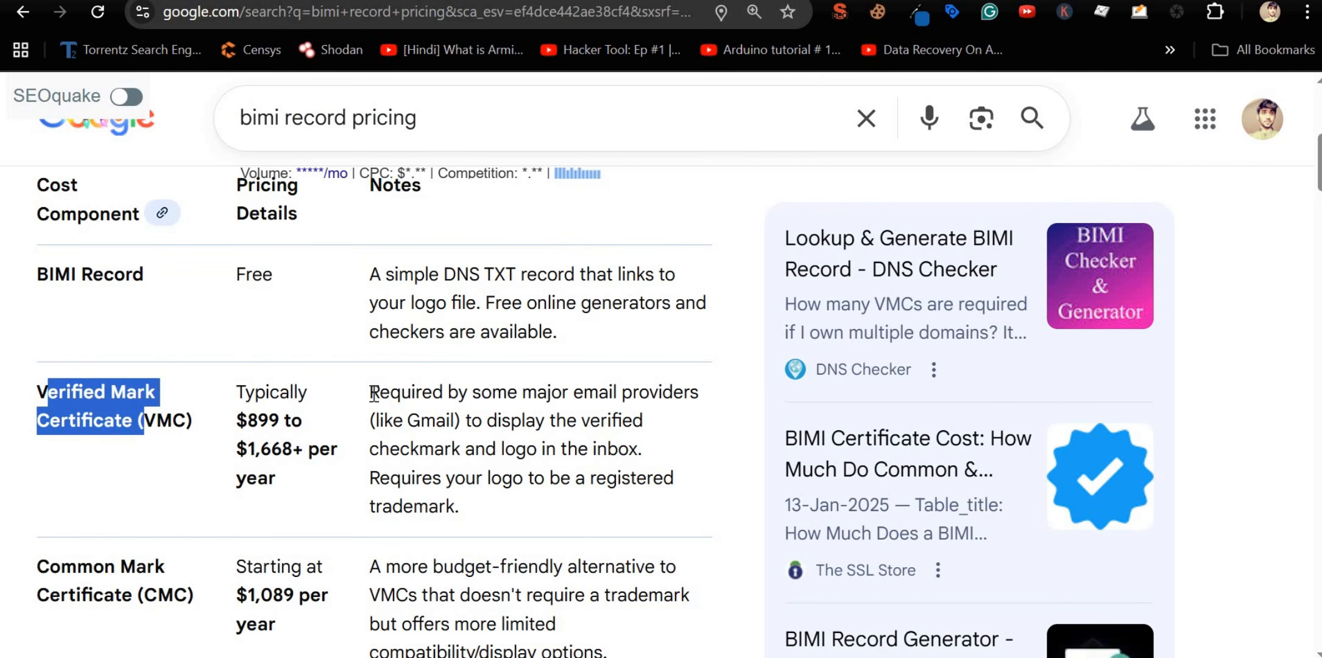
left_click_drag(369, 393, 461, 422)
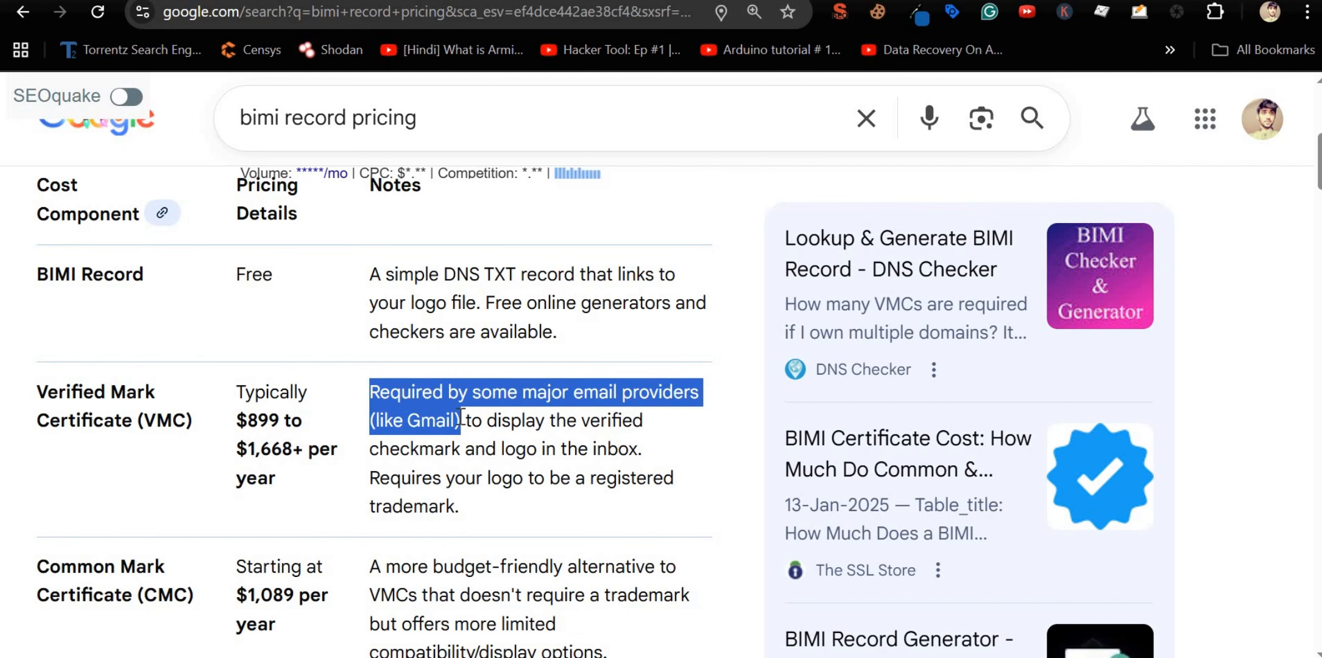
left_click(501, 403)
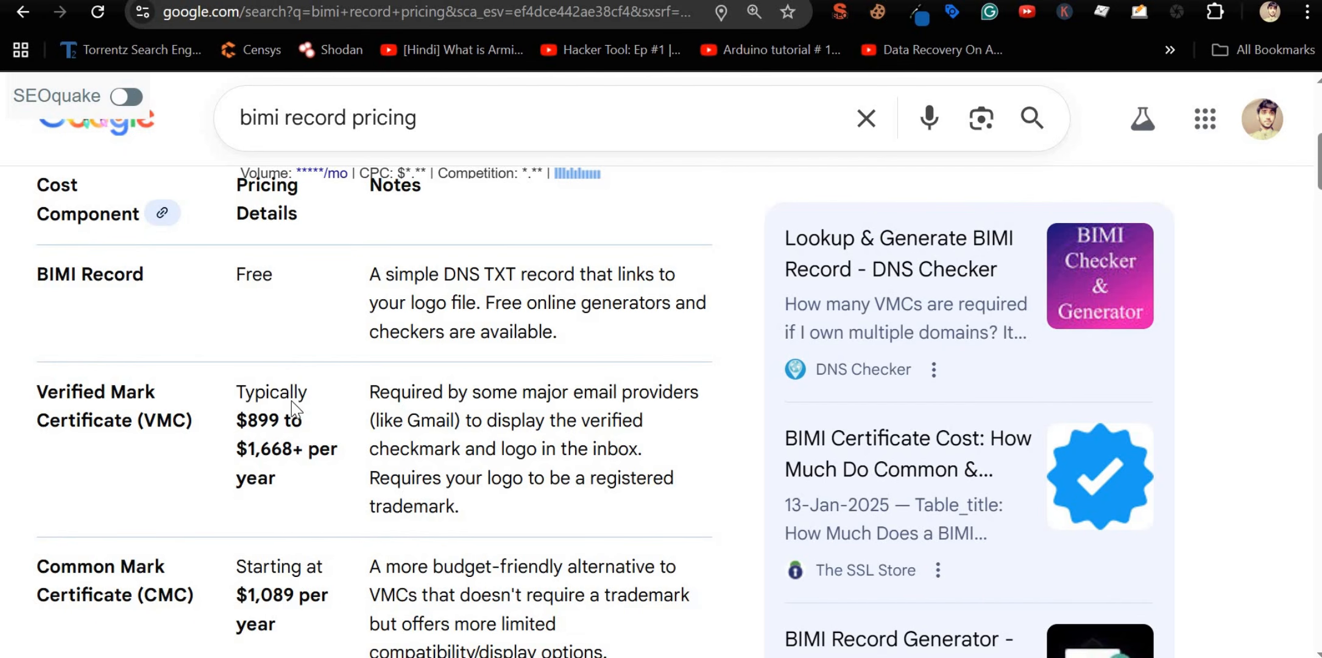
left_click_drag(36, 390, 139, 438)
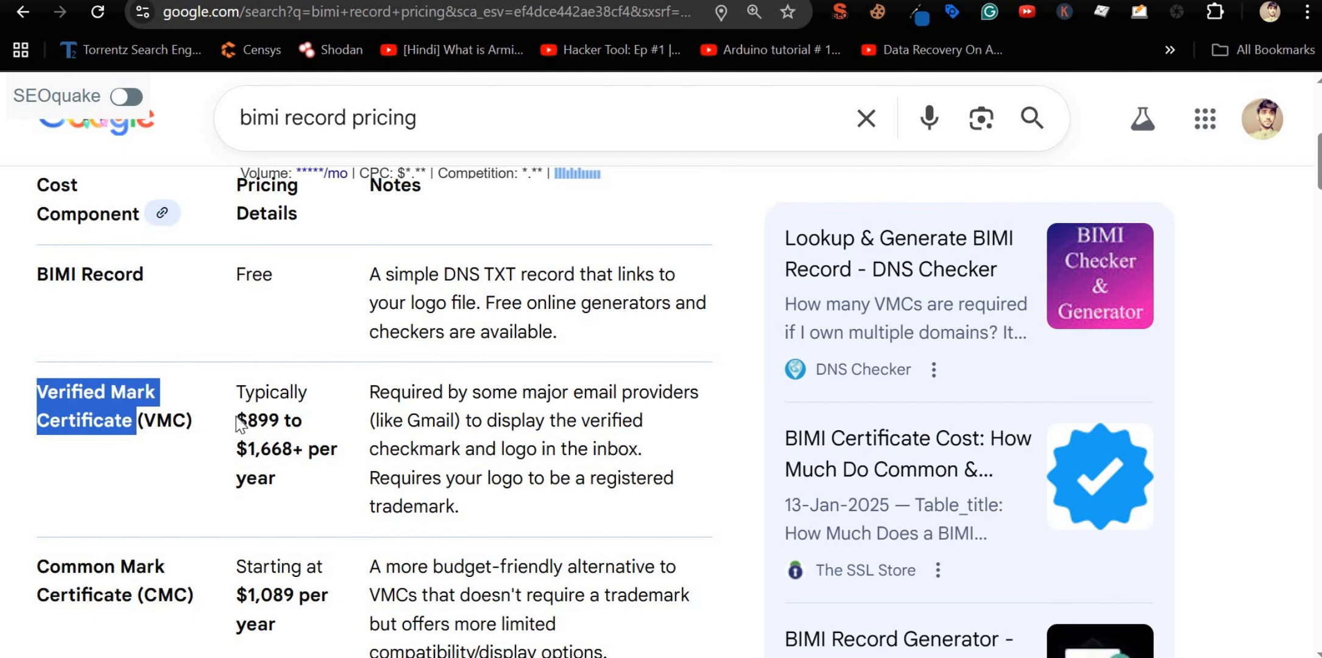
left_click_drag(238, 420, 297, 449)
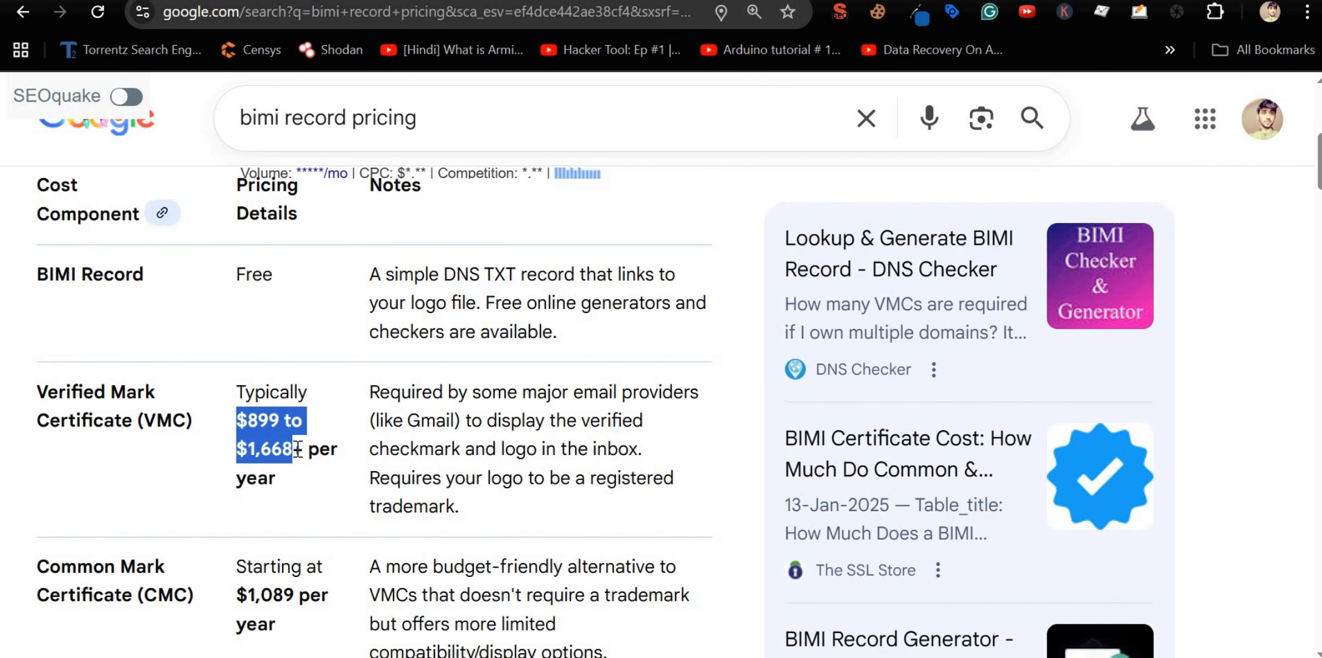
scroll(298, 450, "down", 2)
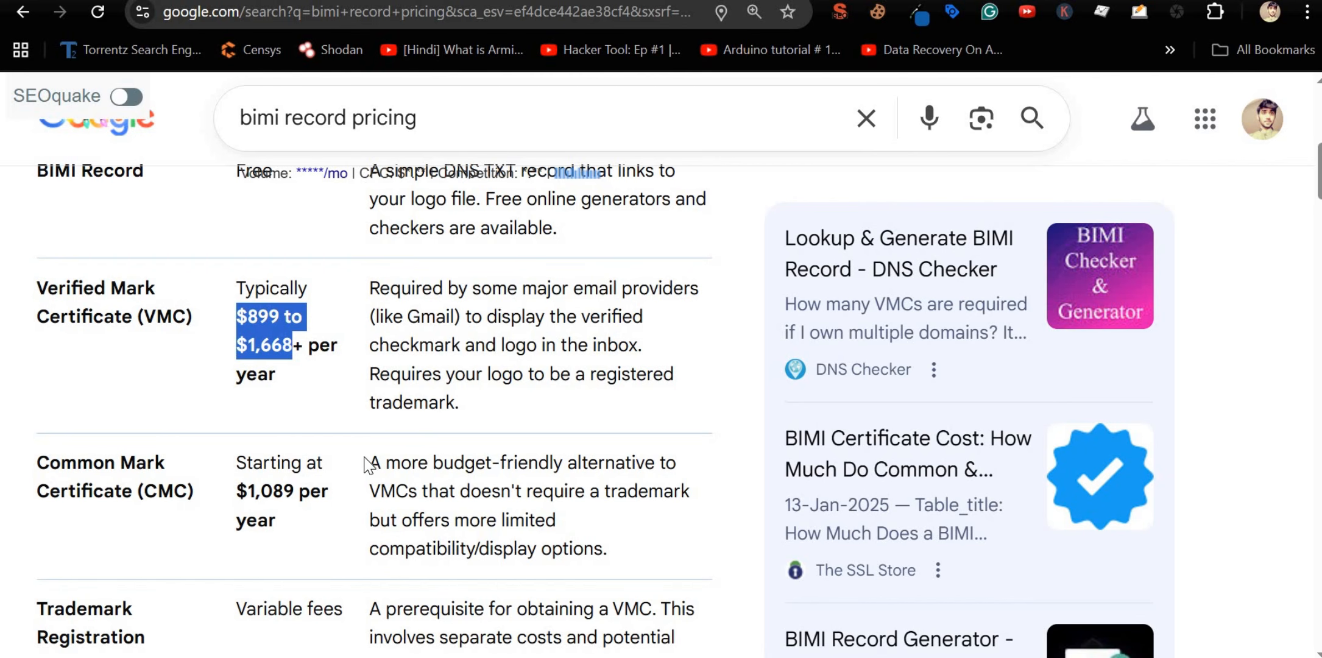
left_click_drag(379, 458, 562, 537)
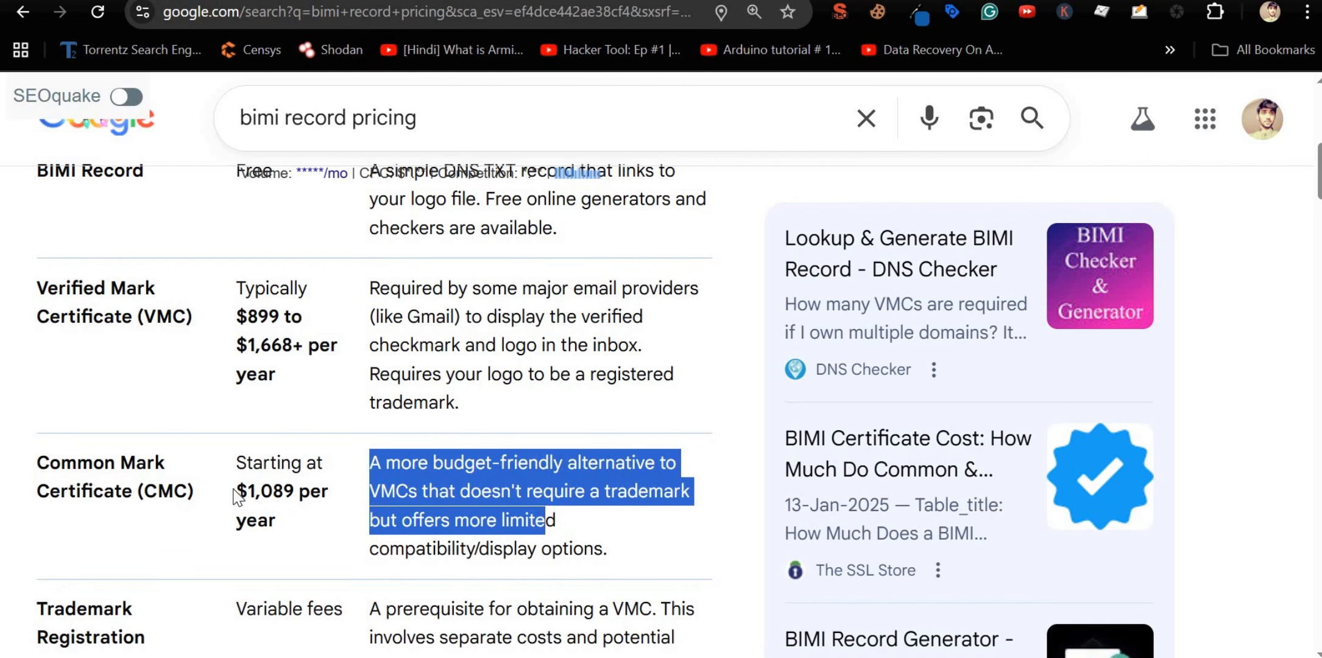
left_click_drag(237, 491, 353, 493)
scroll(352, 494, "down", 2)
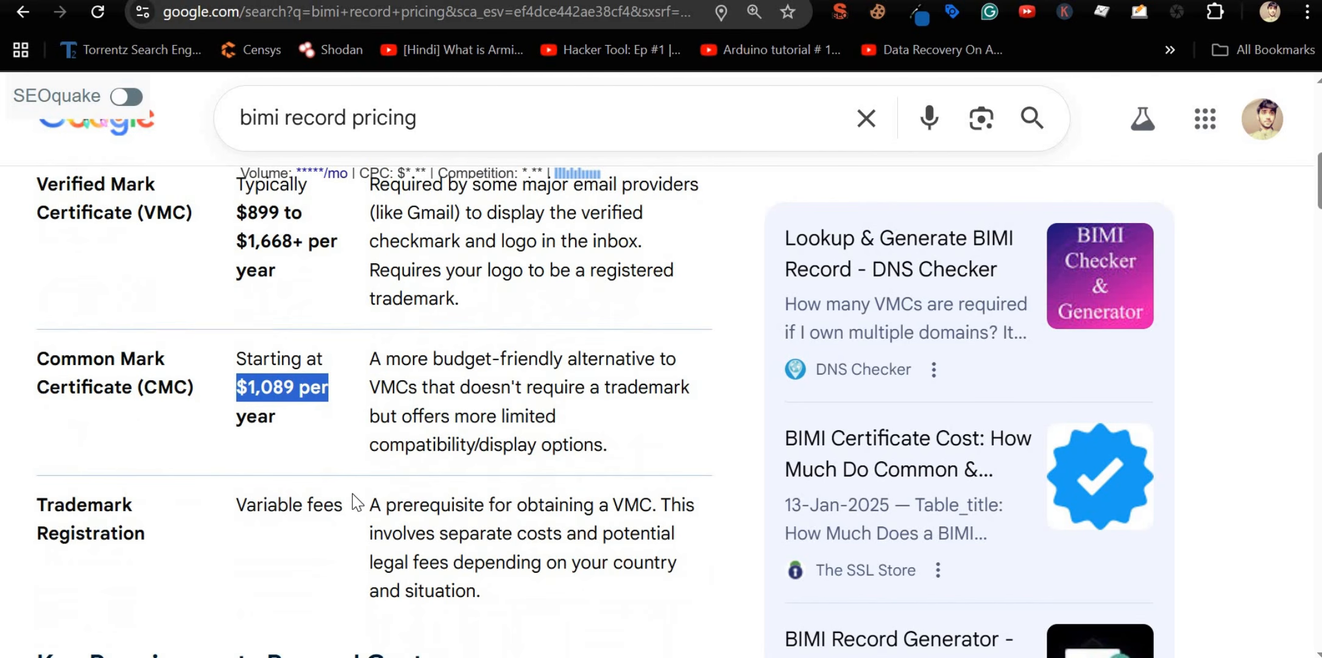
scroll(352, 493, "down", 3)
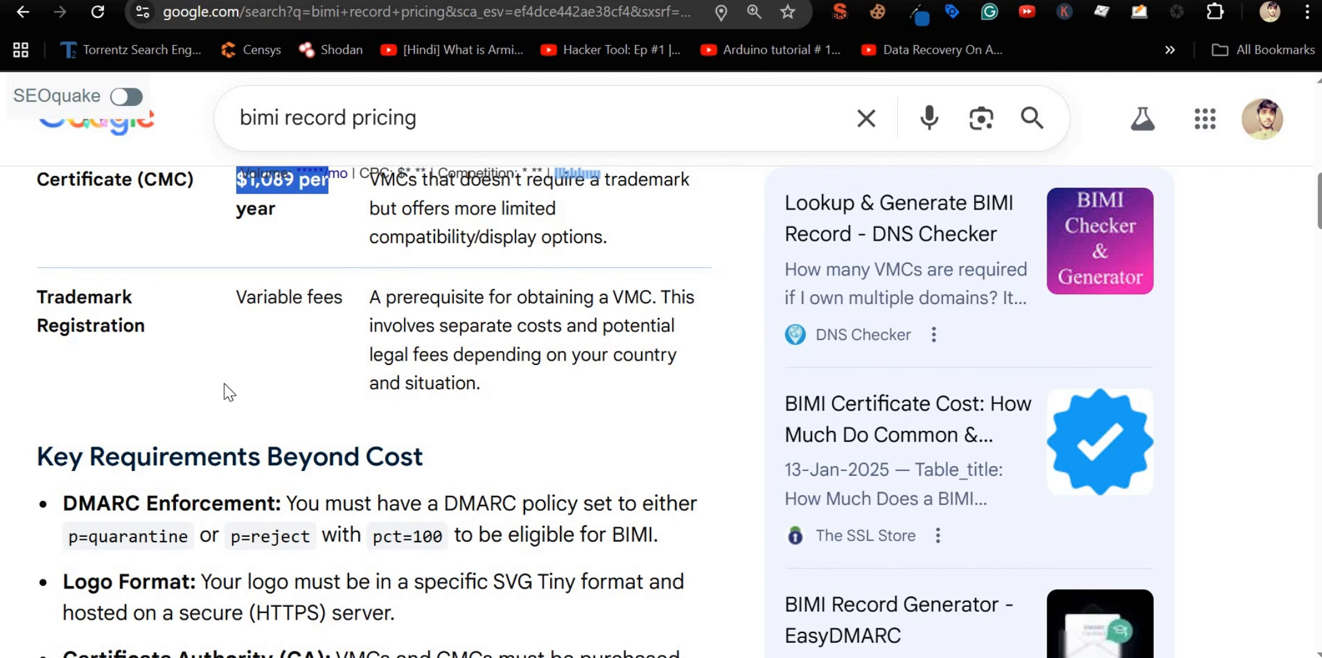
double_click(117, 537)
double_click(284, 538)
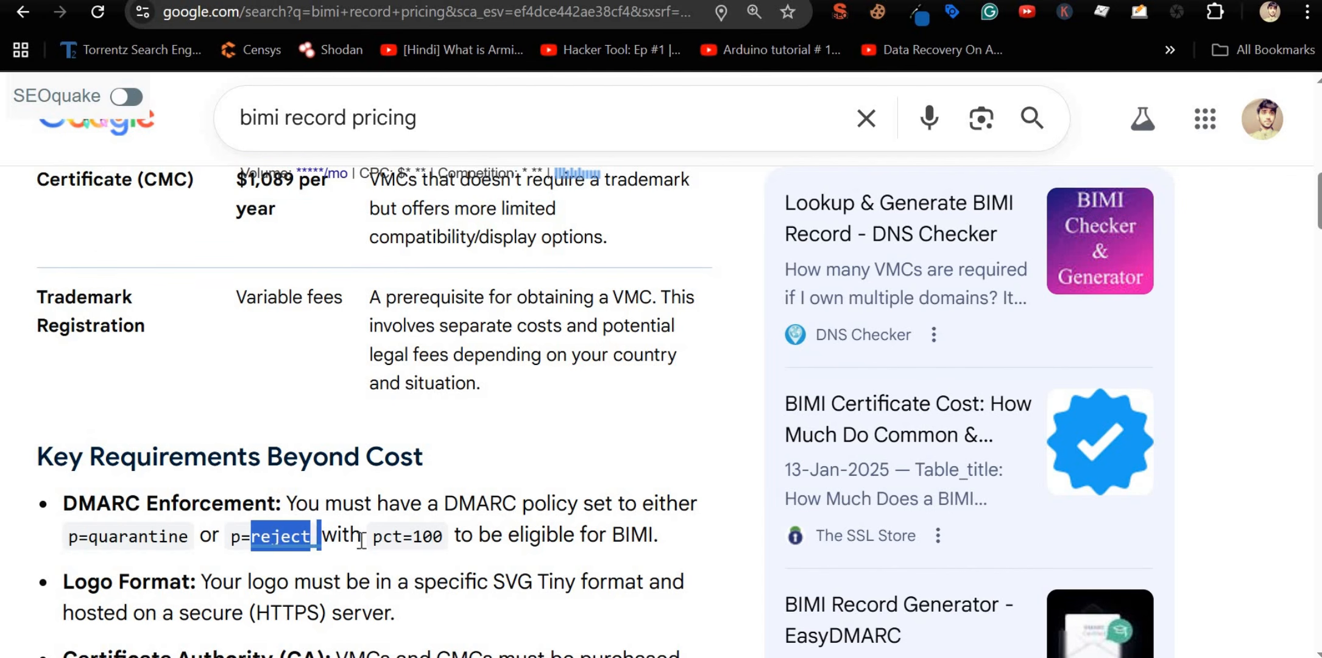
double_click(388, 537)
left_click(426, 537)
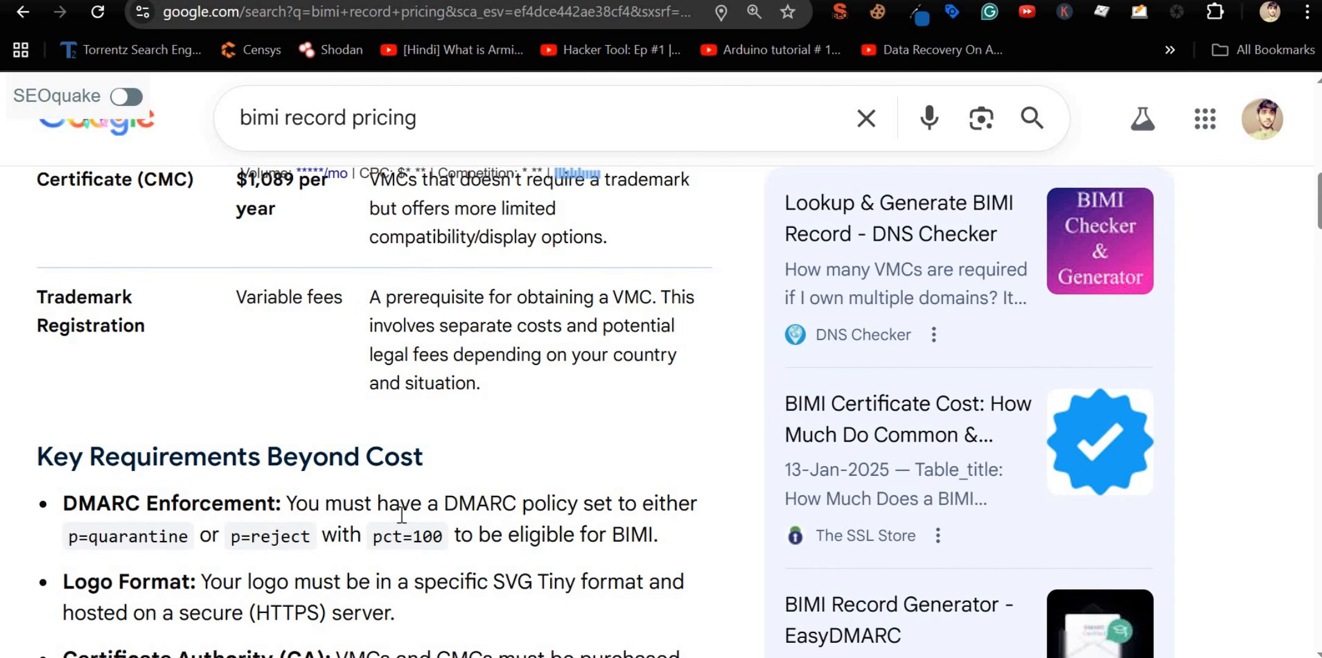
scroll(402, 515, "down", 2)
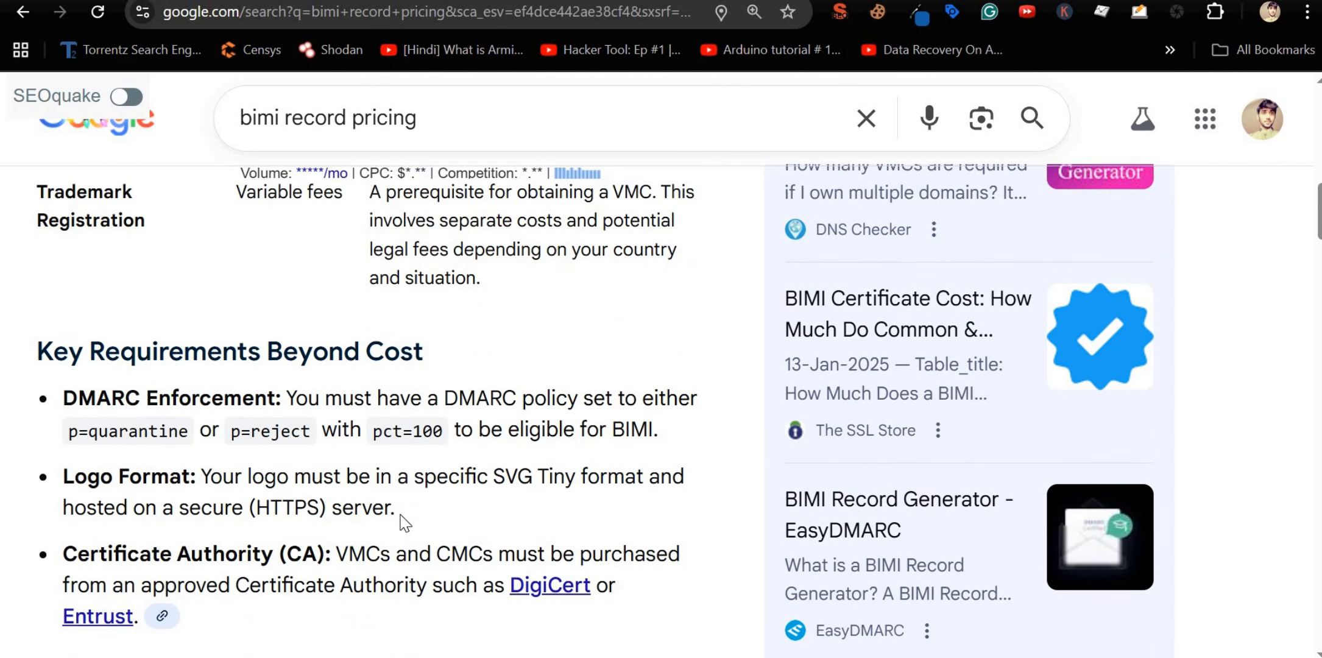
scroll(354, 422, "down", 2)
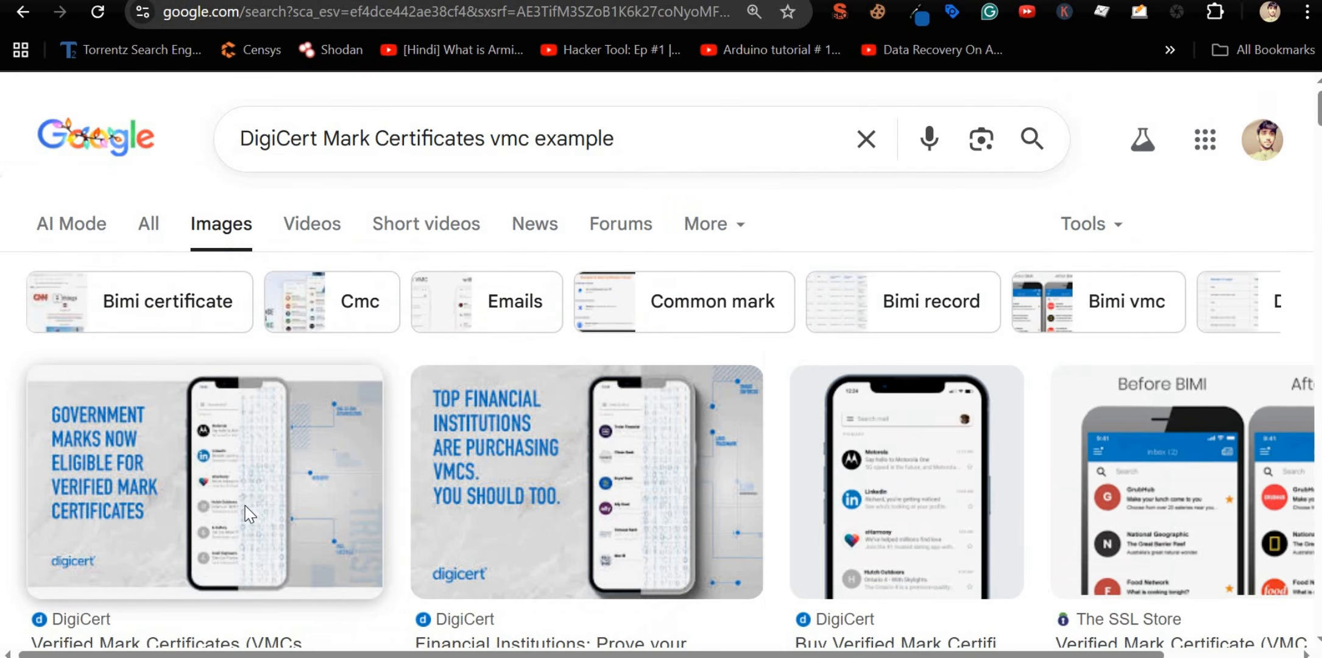
Step: From the DigiCert VMC image results, preview the SSL2BUY Verified Mark Certificate result and open its guide
left_click(250, 512)
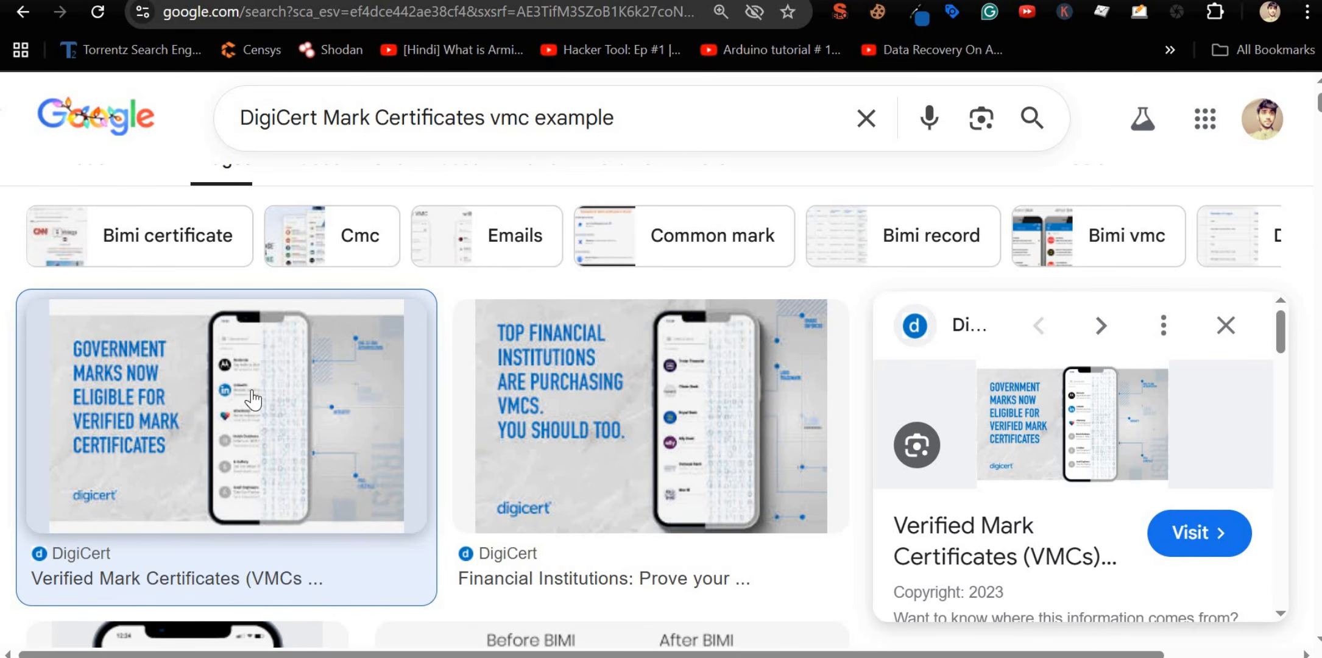
scroll(251, 399, "down", 3)
scroll(252, 399, "down", 3)
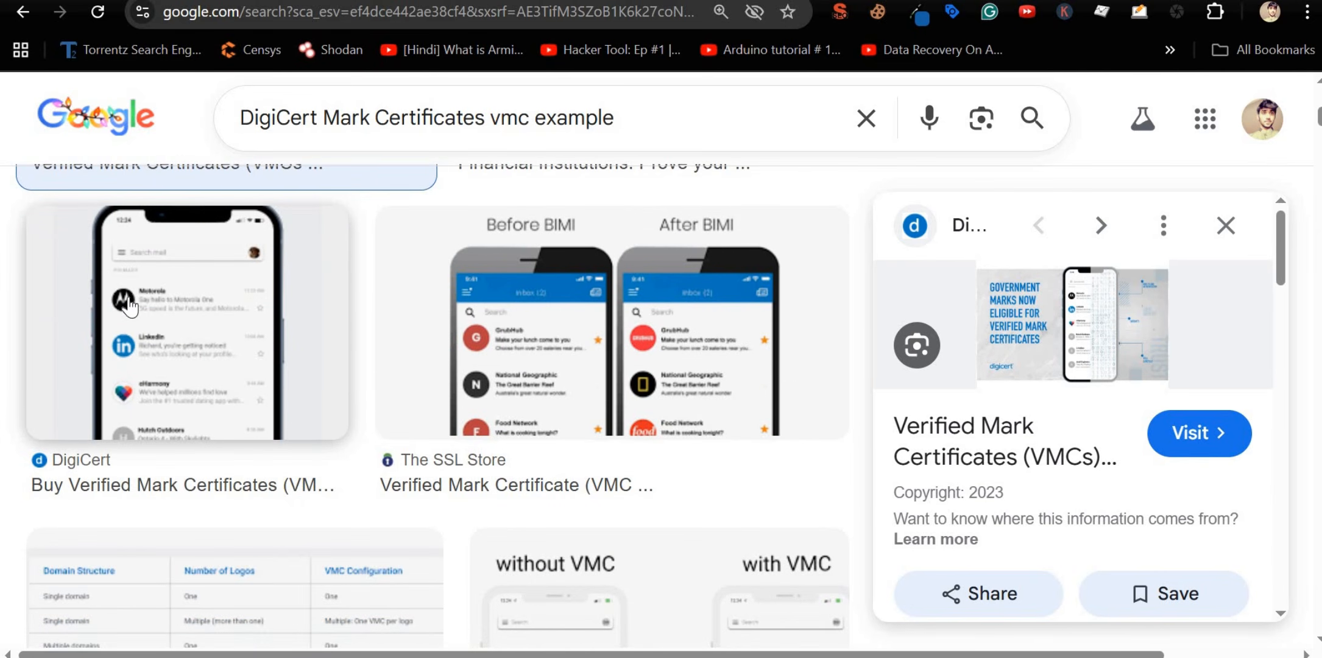
scroll(129, 399, "down", 5)
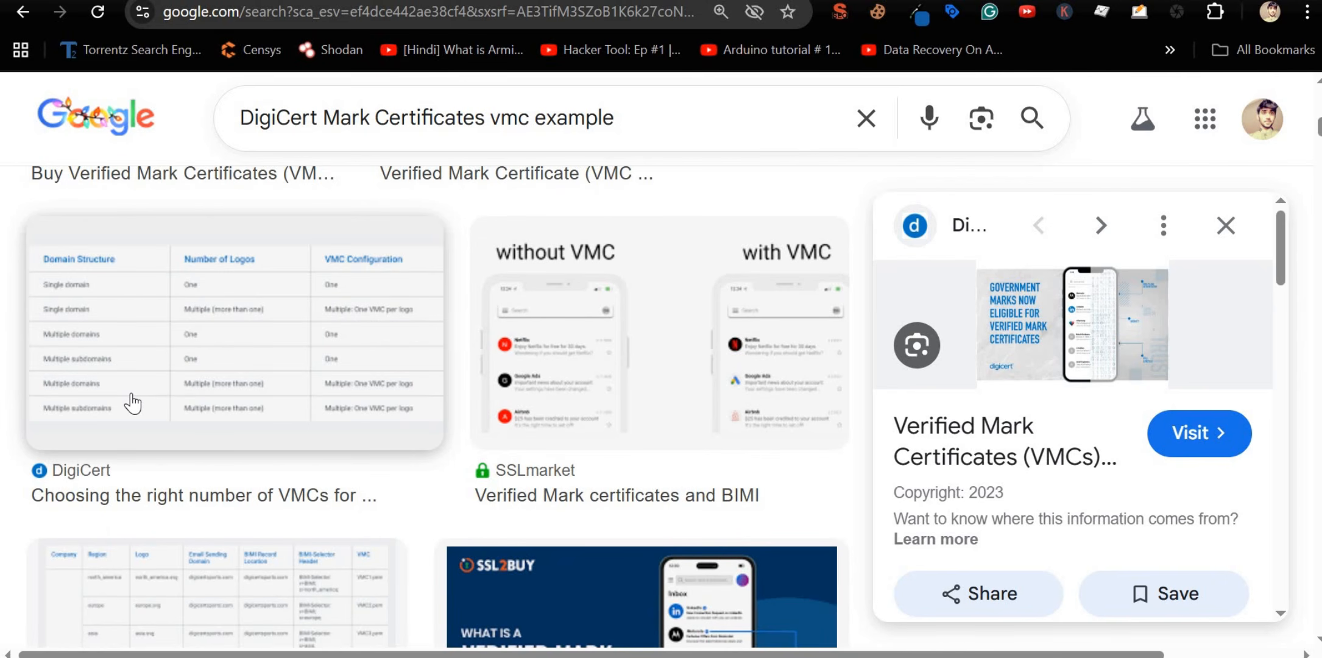
scroll(132, 402, "down", 5)
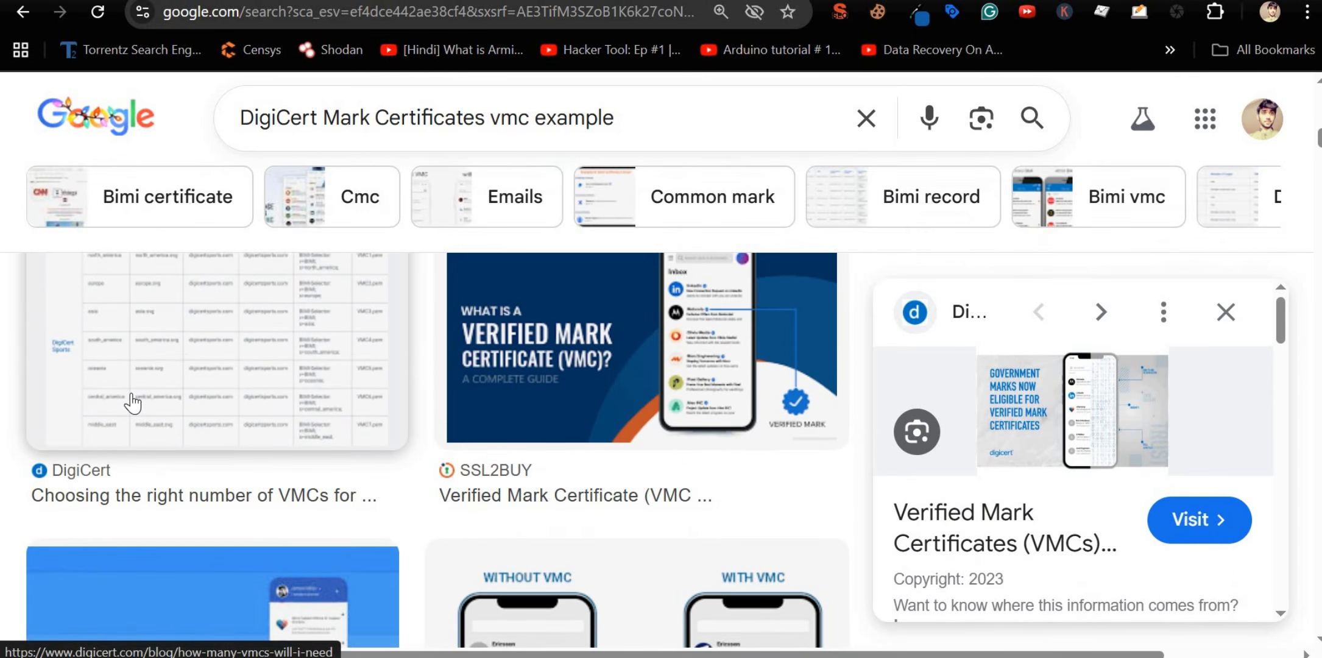
scroll(694, 466, "up", 2)
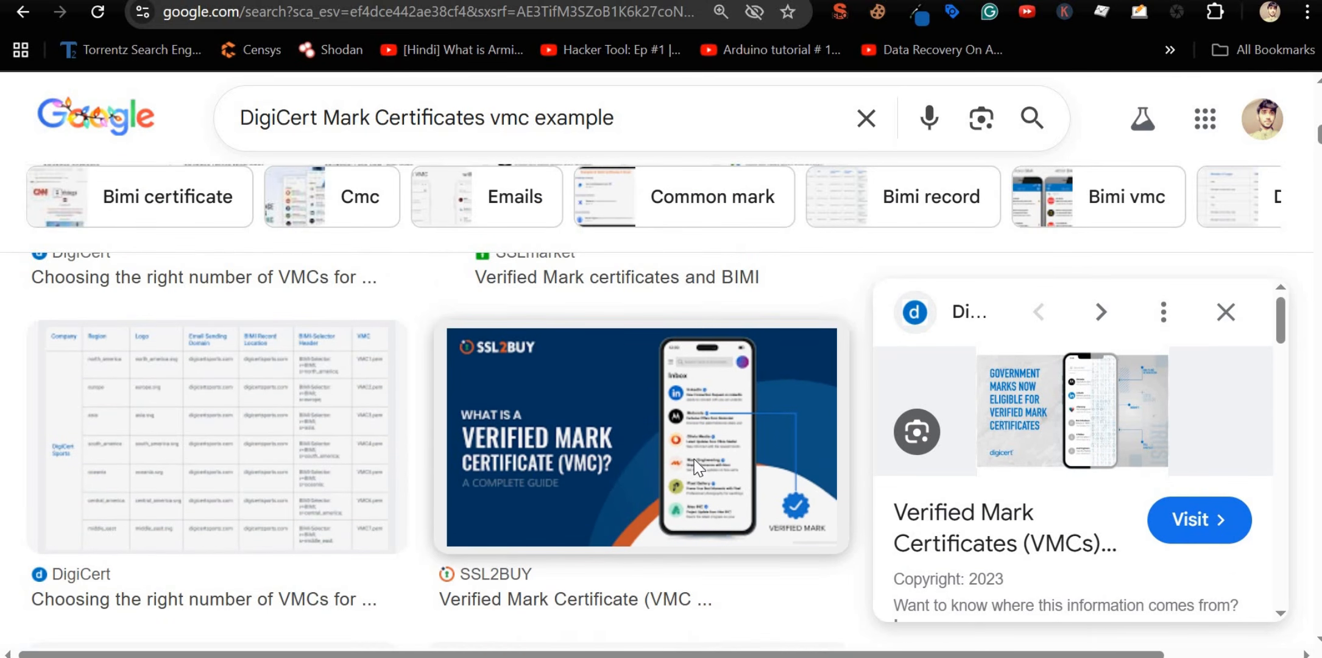
left_click(694, 466)
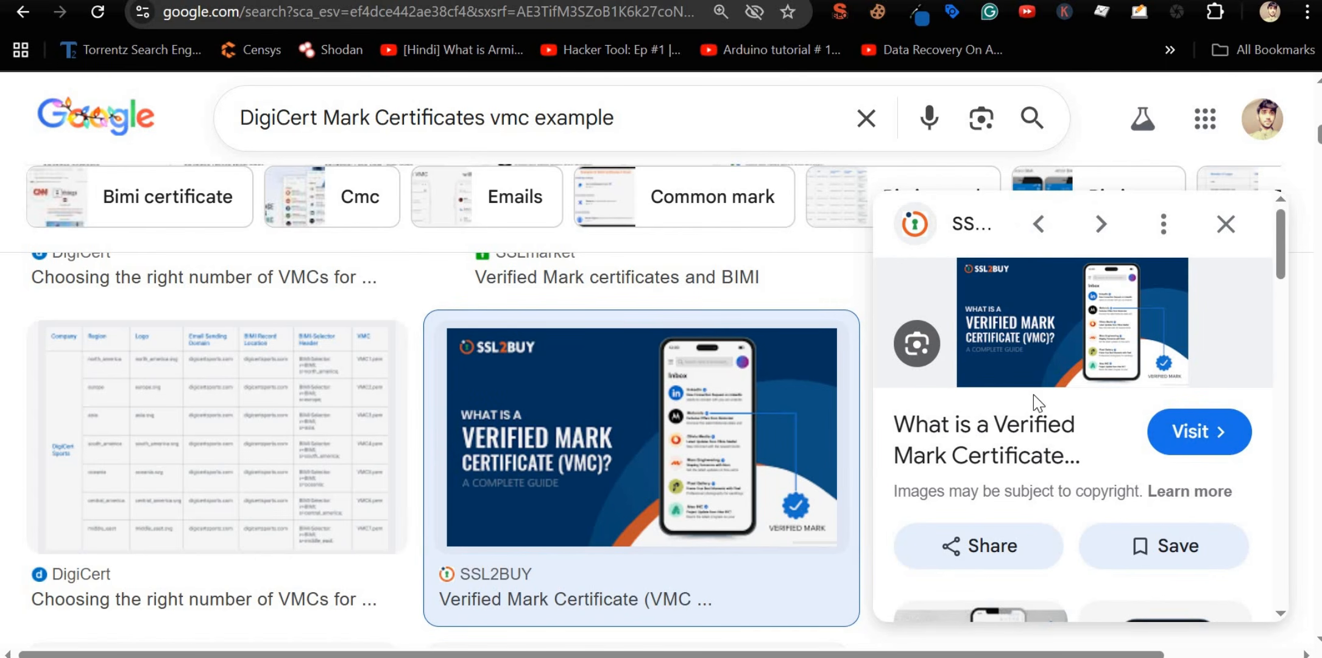
left_click(1142, 350)
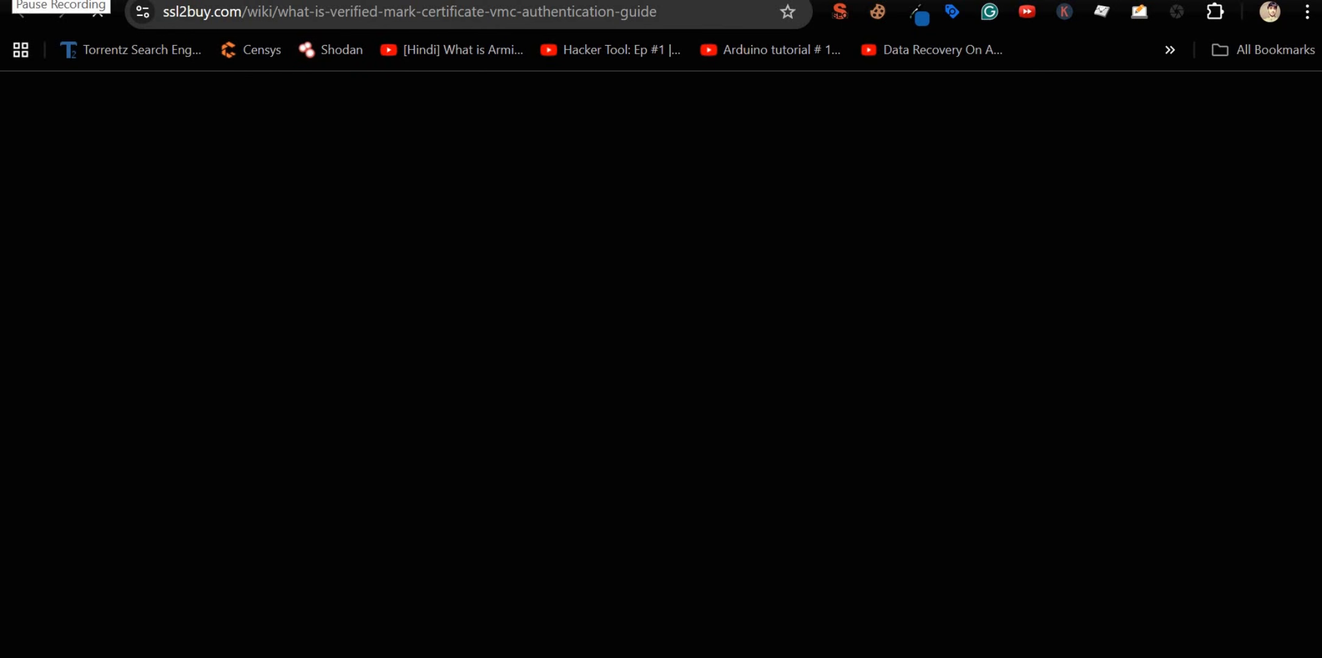
Step: Read the guide's VMC providers, highlighting DigiCert, Entrust and SSL2BUY's 30% lower cost with DMARC setup support
scroll(354, 337, "up", 10)
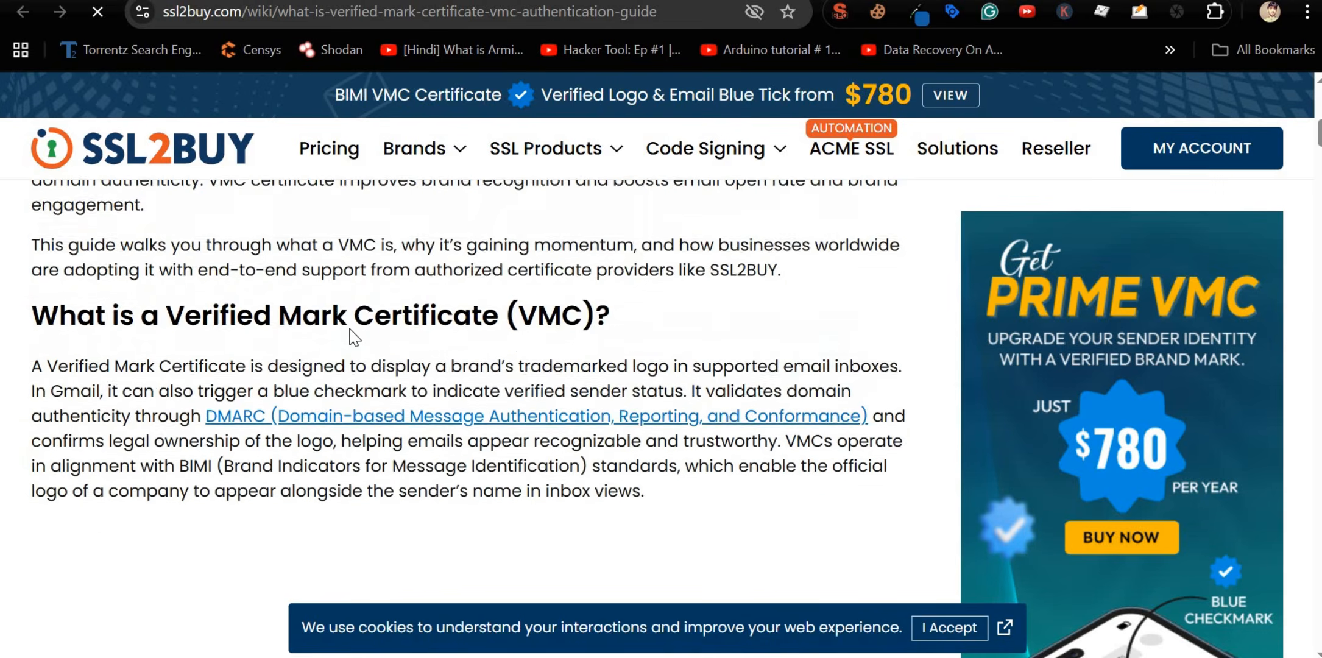
scroll(355, 337, "down", 10)
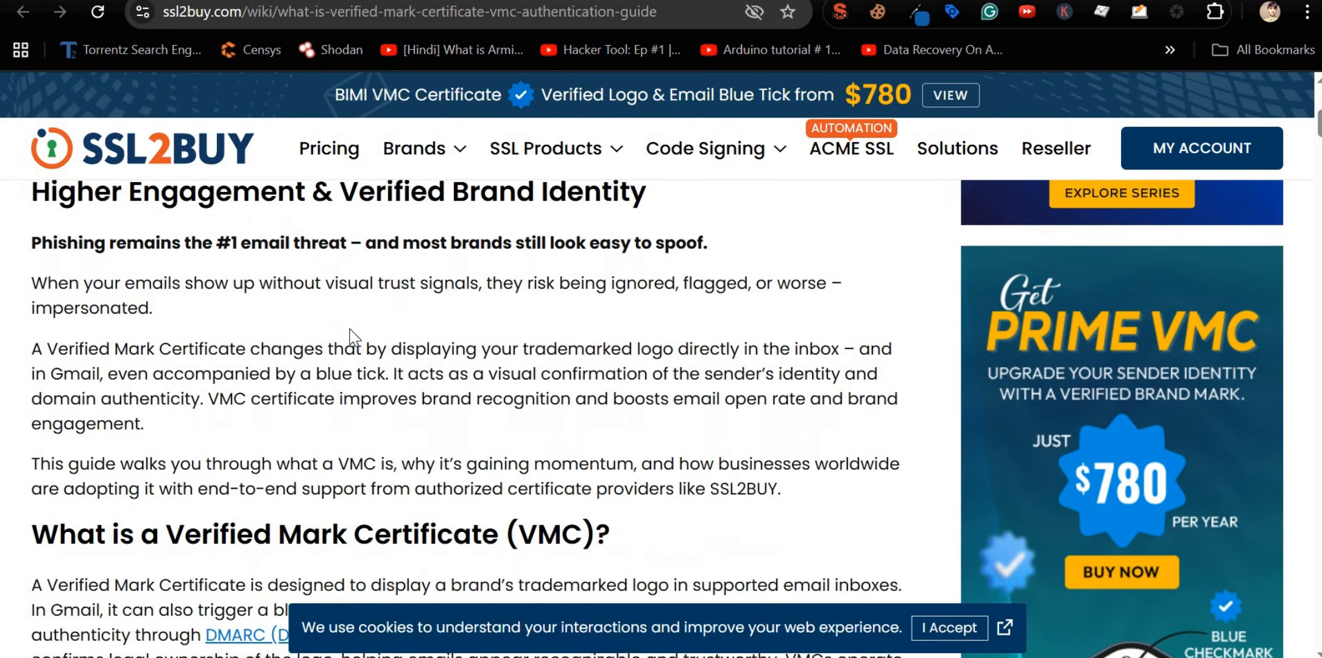
scroll(352, 337, "down", 2)
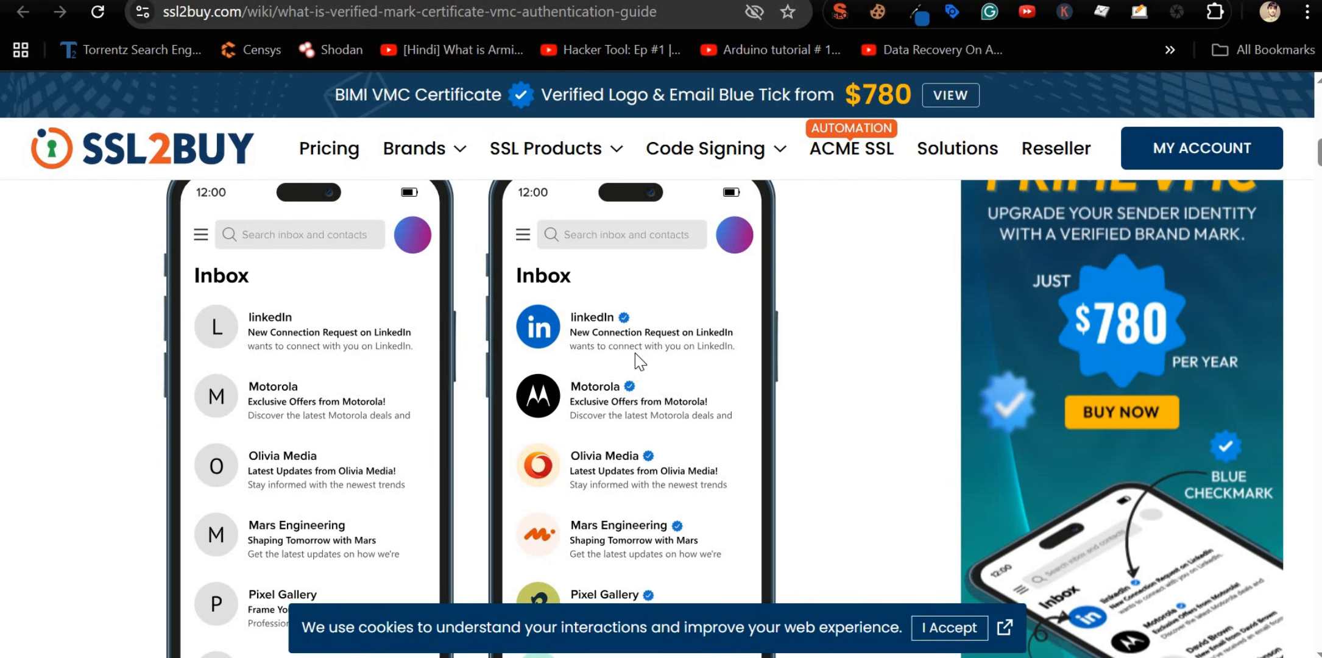
scroll(635, 354, "down", 10)
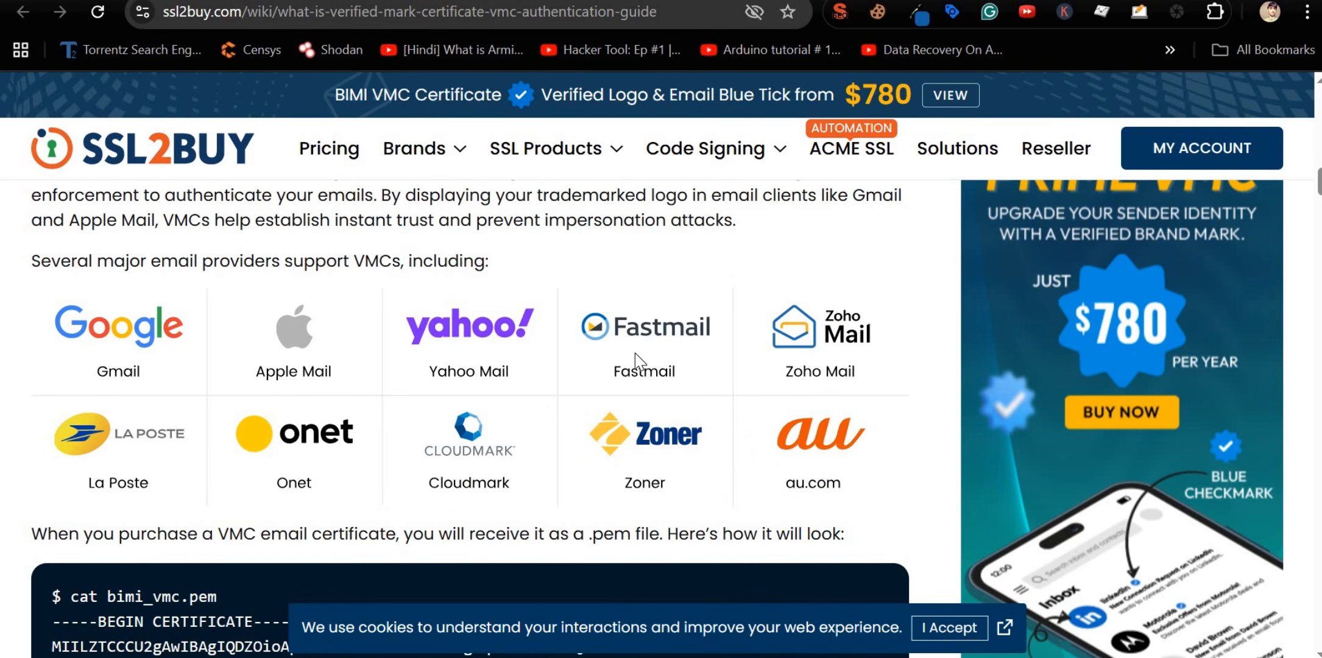
scroll(635, 353, "down", 3)
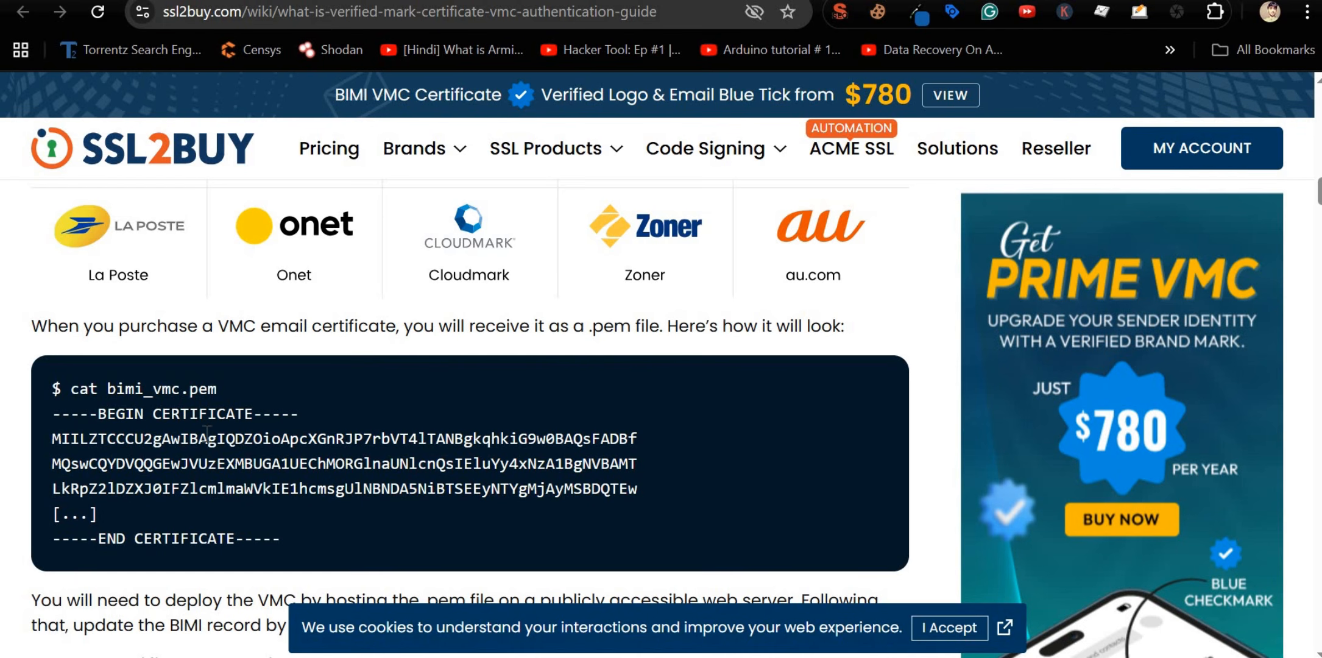
scroll(182, 433, "down", 5)
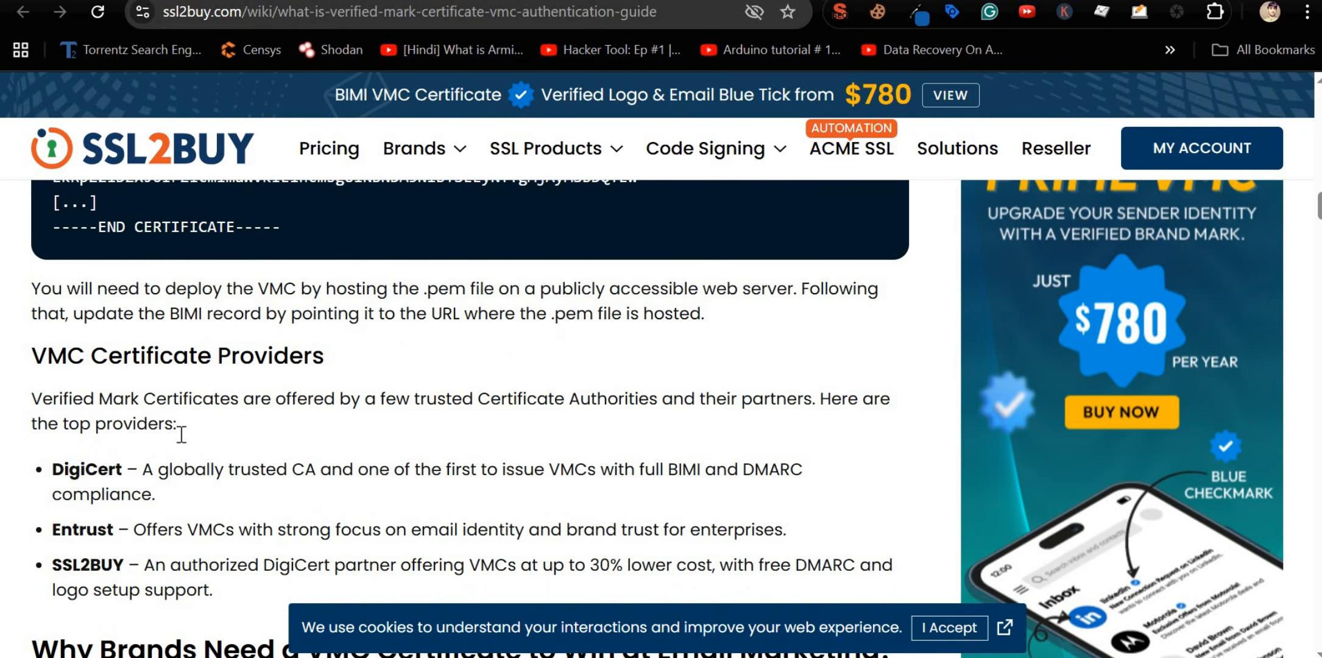
double_click(82, 463)
triple_click(102, 527)
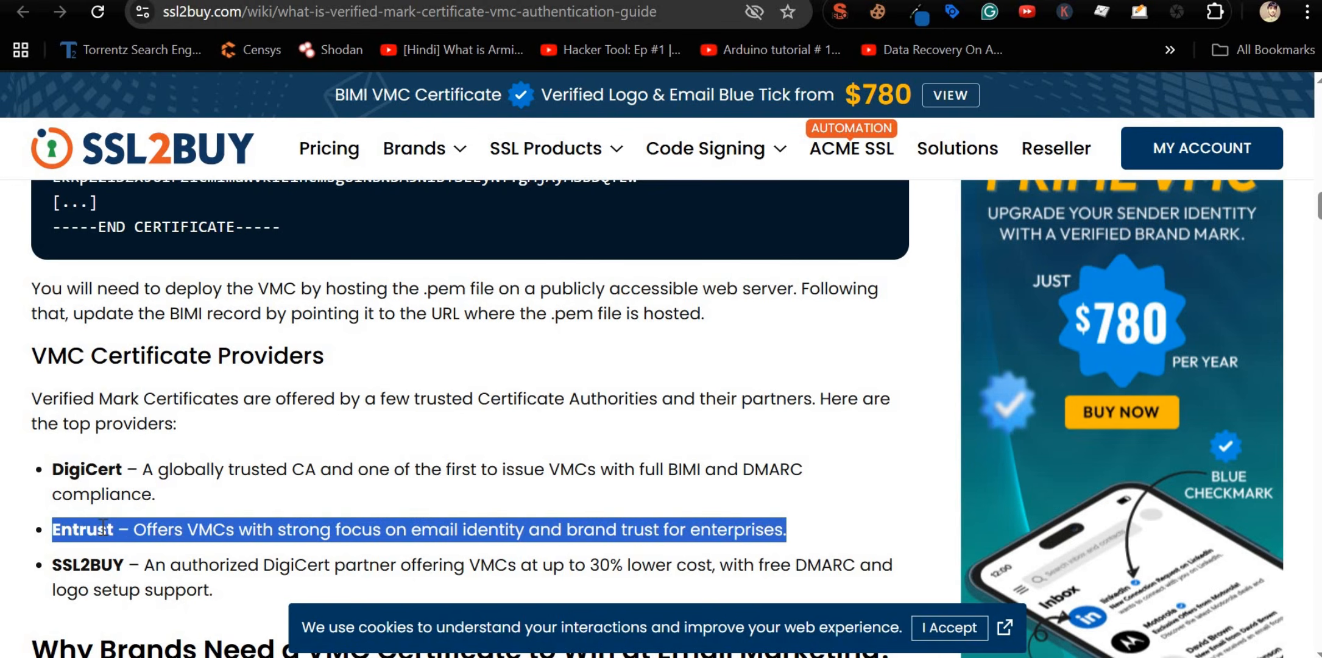
scroll(102, 527, "down", 3)
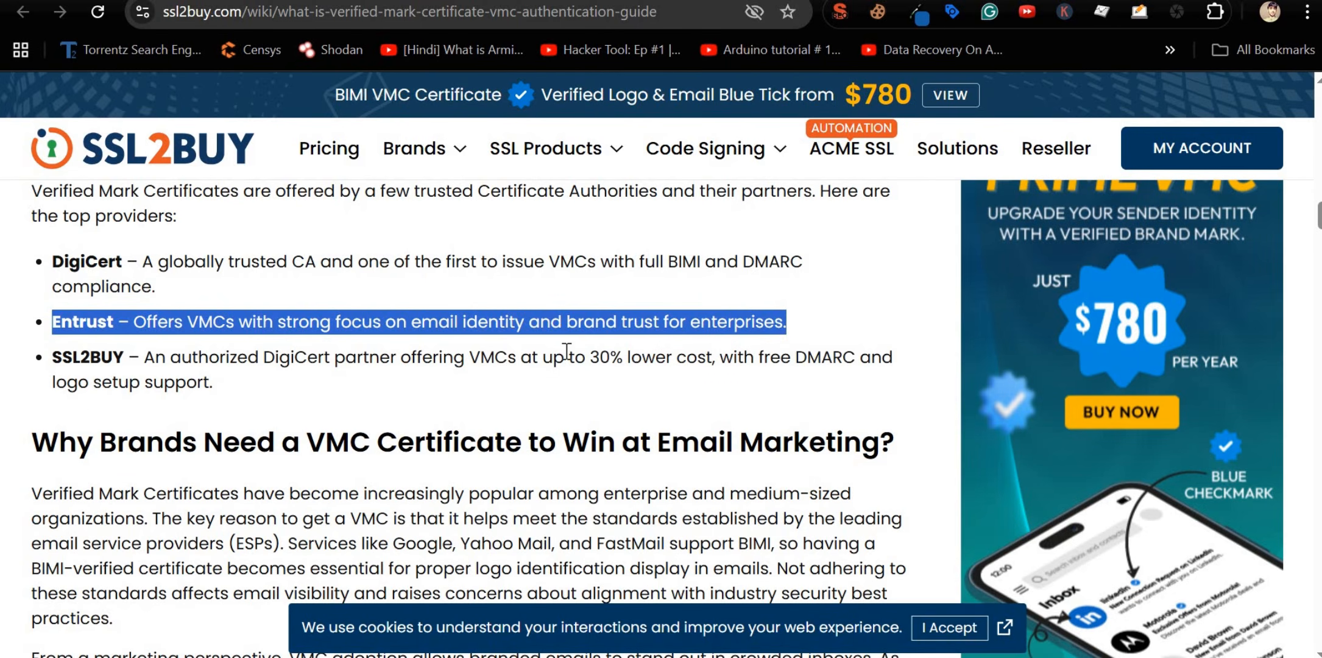
left_click_drag(587, 359, 686, 358)
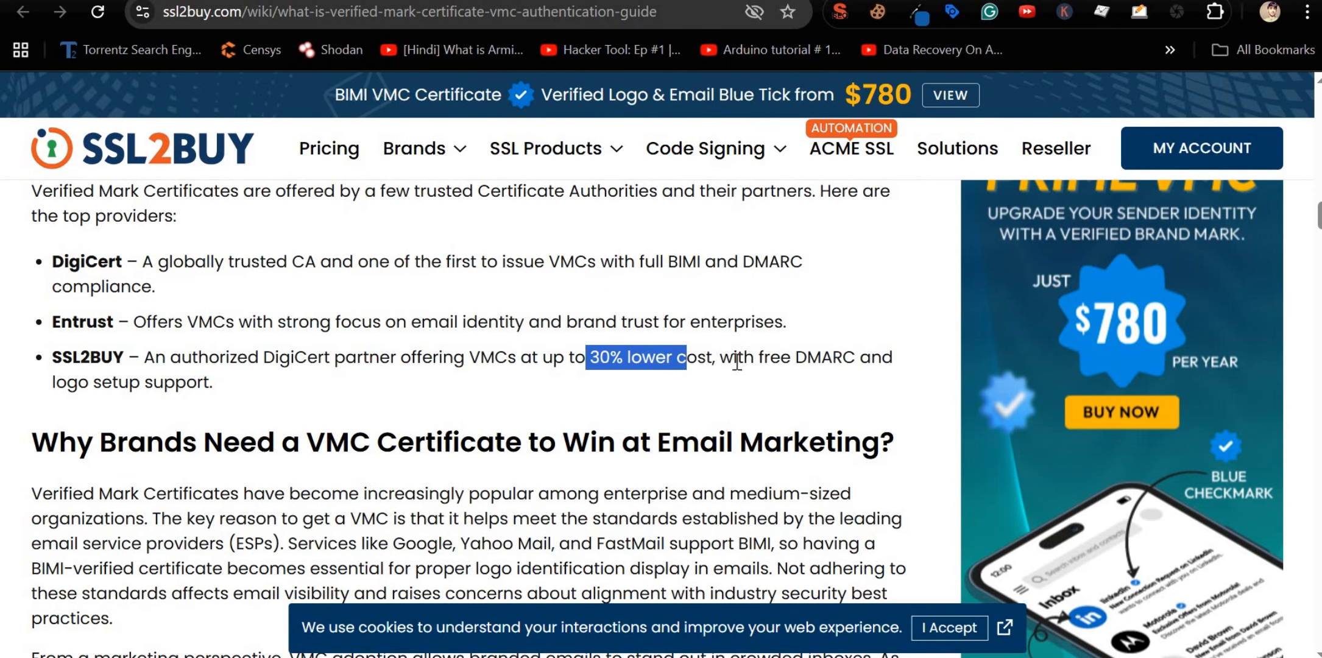
double_click(837, 359)
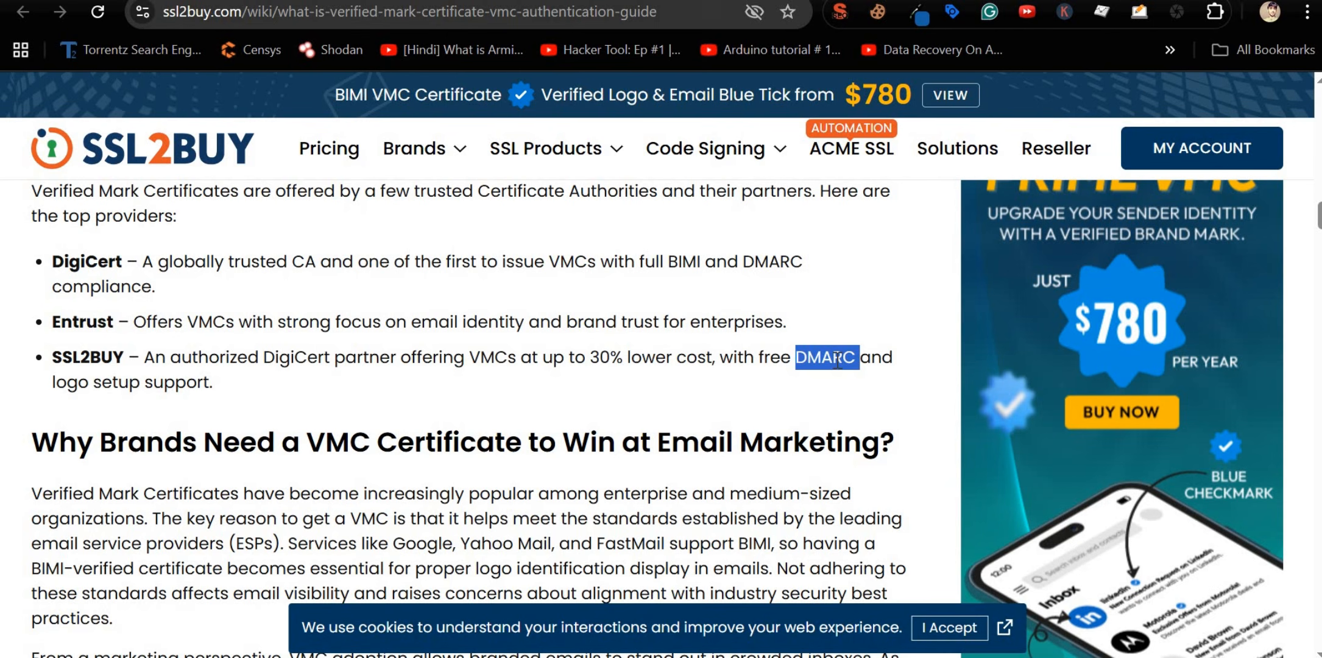
double_click(131, 385)
double_click(175, 385)
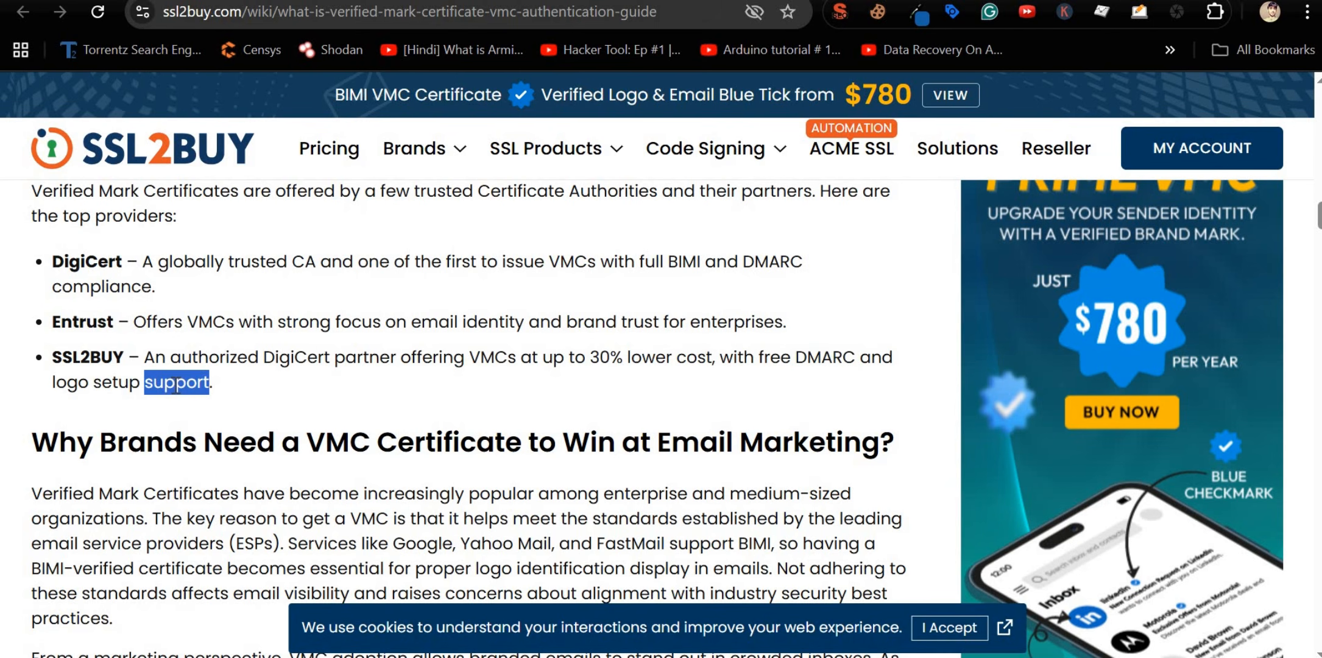
Step: Highlight Government & Public Sector Entities and the CISOs and CMOs roles, scrolling toward Technical Requirements
scroll(177, 383, "down", 15)
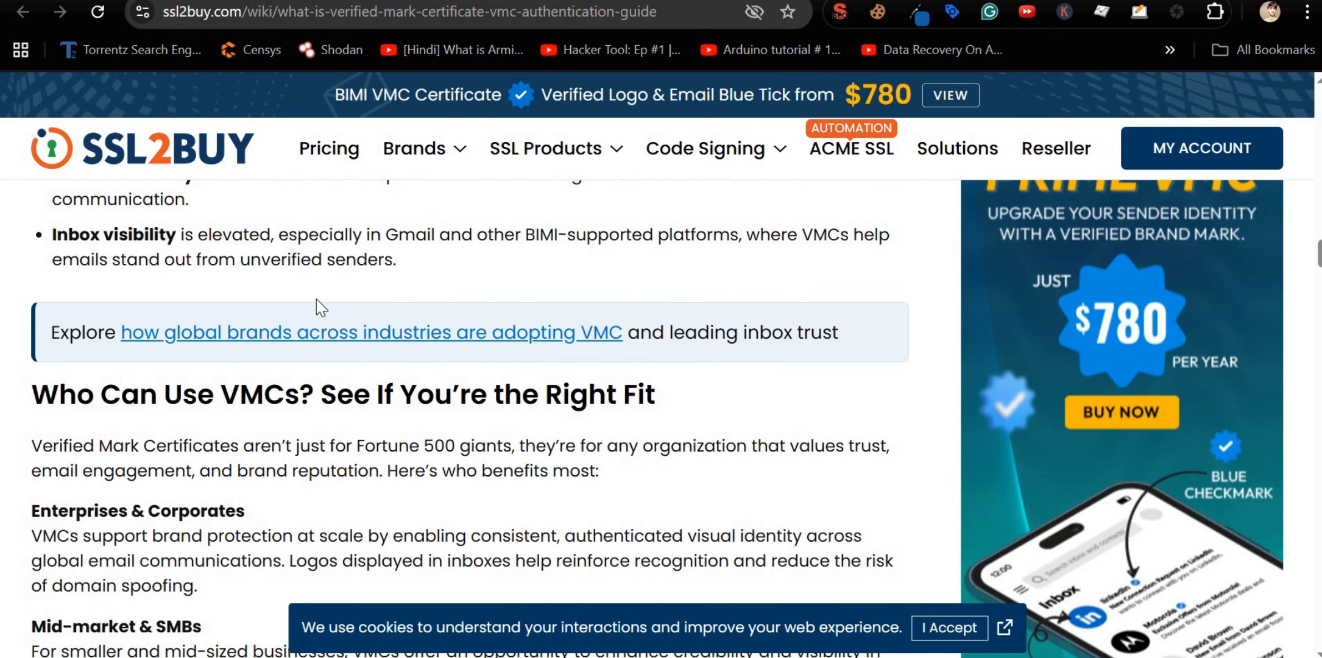
scroll(324, 312, "down", 6)
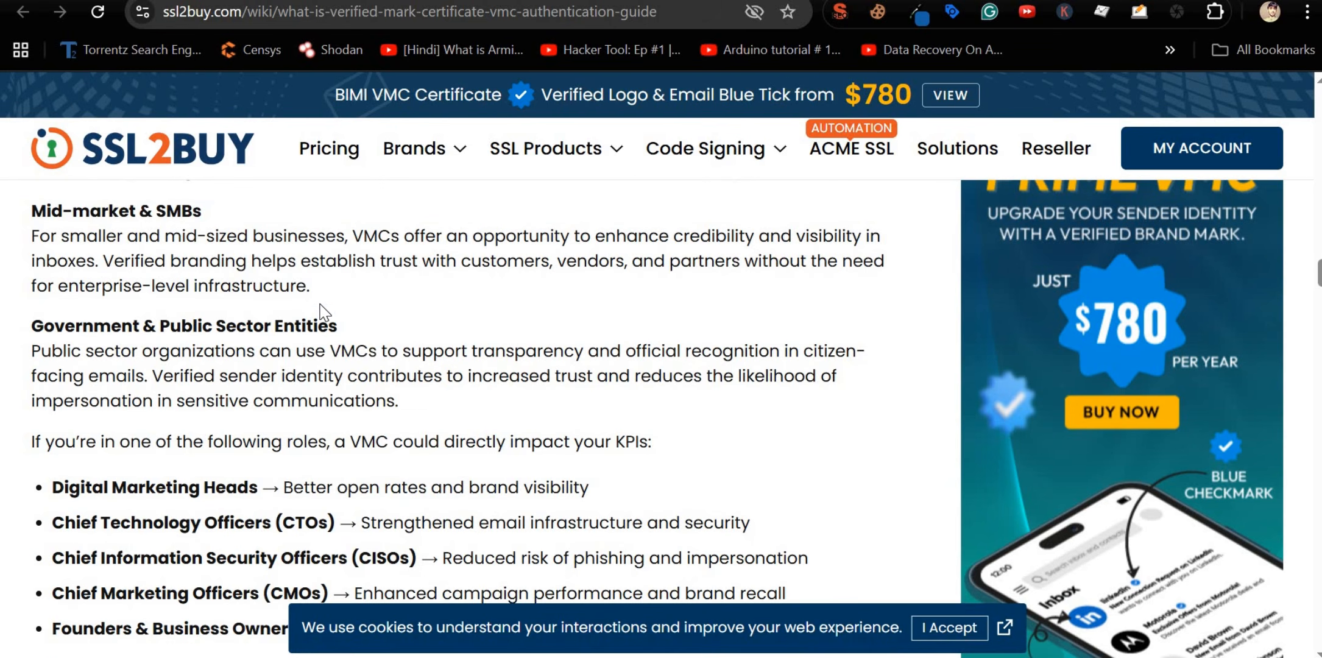
scroll(325, 312, "up", 3)
scroll(299, 327, "down", 3)
triple_click(203, 326)
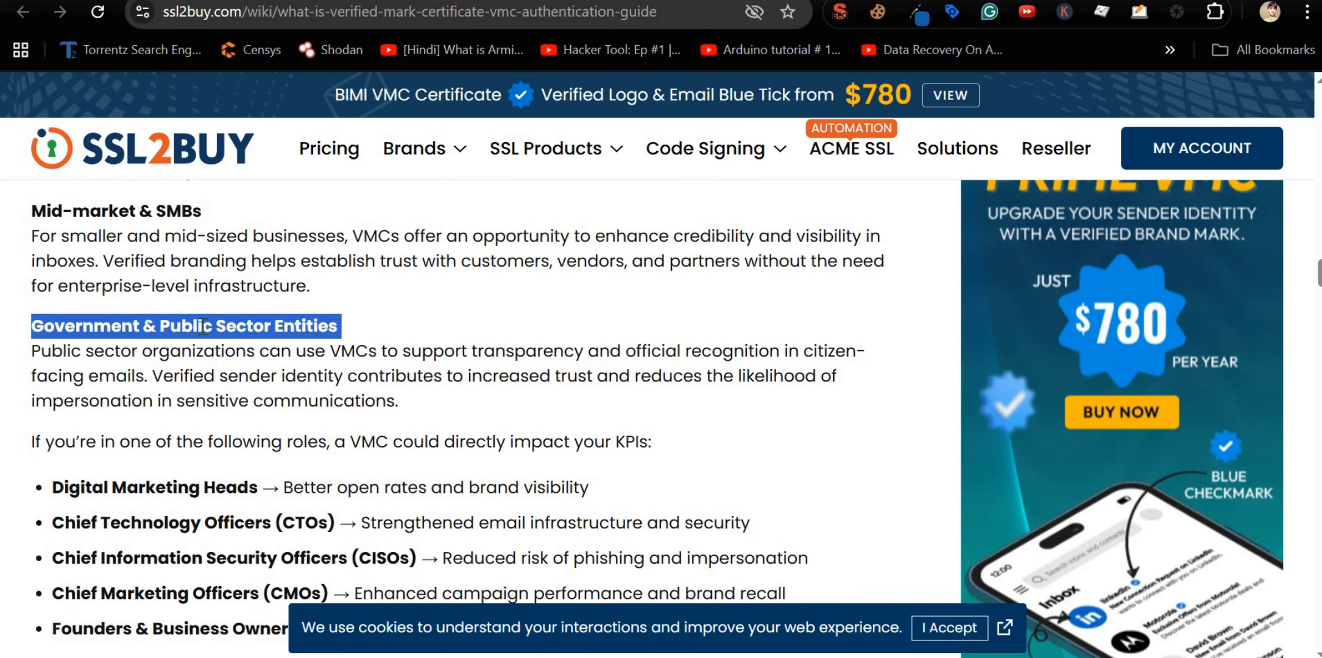
scroll(203, 326, "down", 2)
double_click(383, 453)
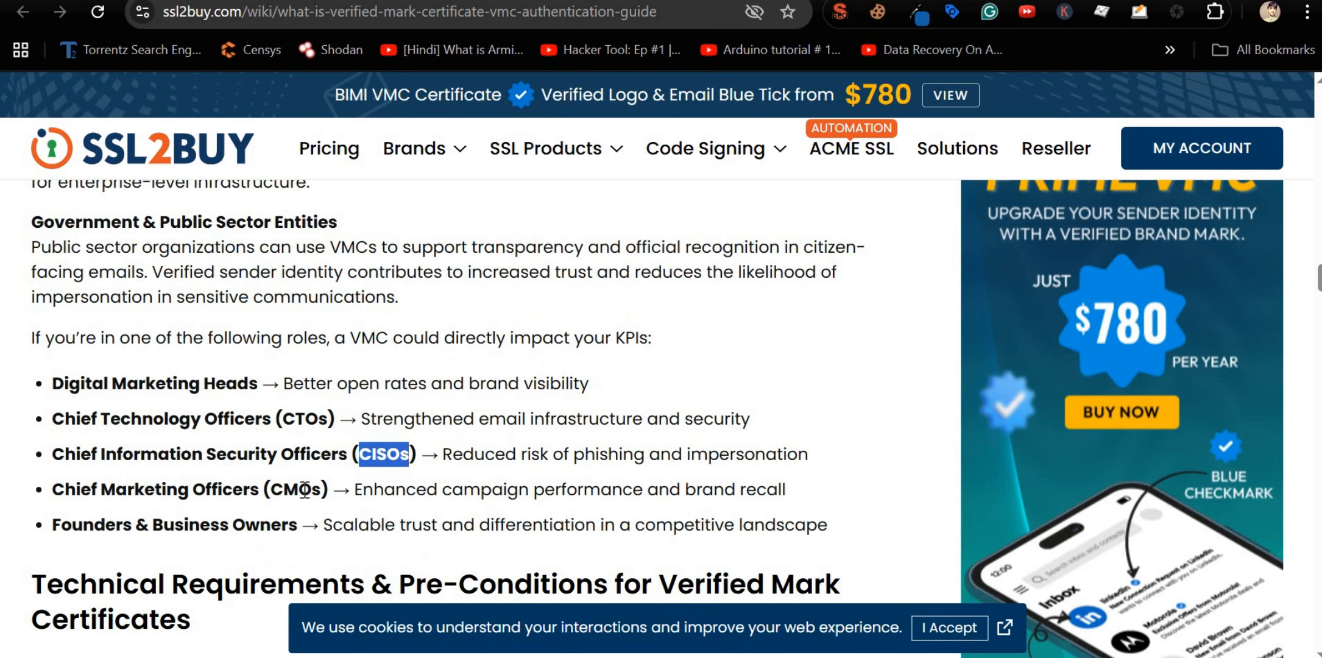
double_click(286, 491)
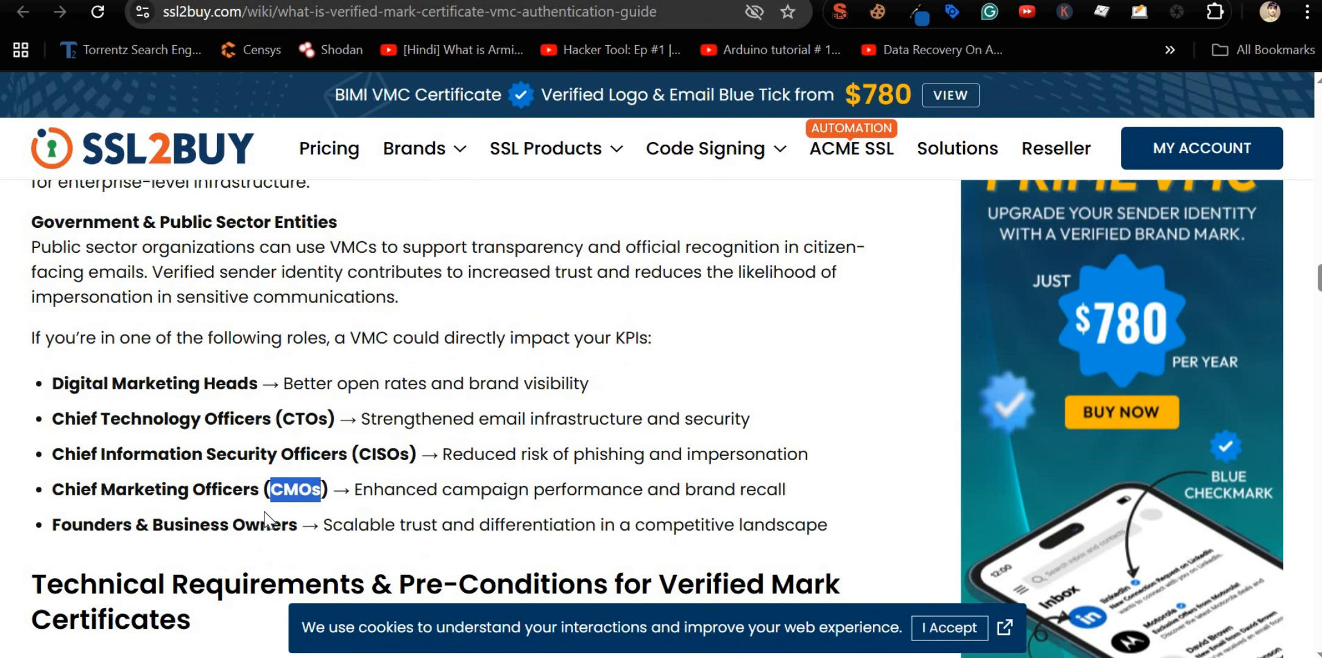
scroll(257, 520, "down", 10)
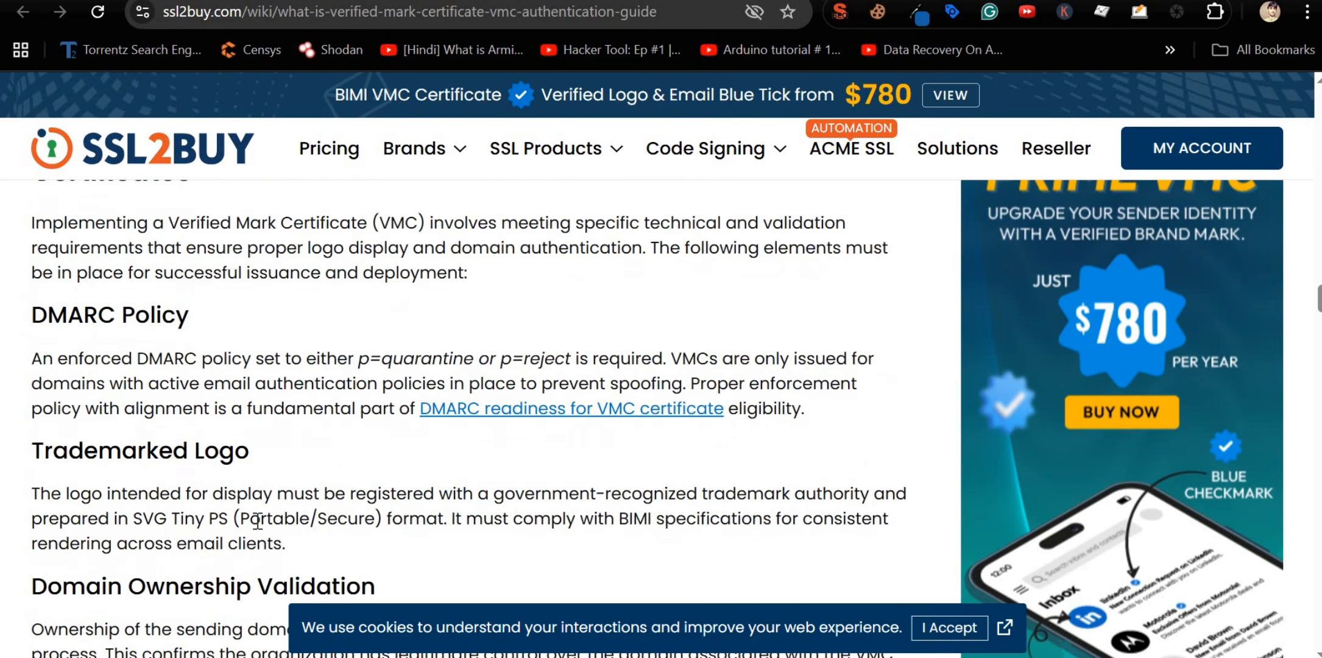
Step: Glance at the default._bimi record in Cloudflare, then go back to Snov.io's pricing page
key("ctrl+Tab")
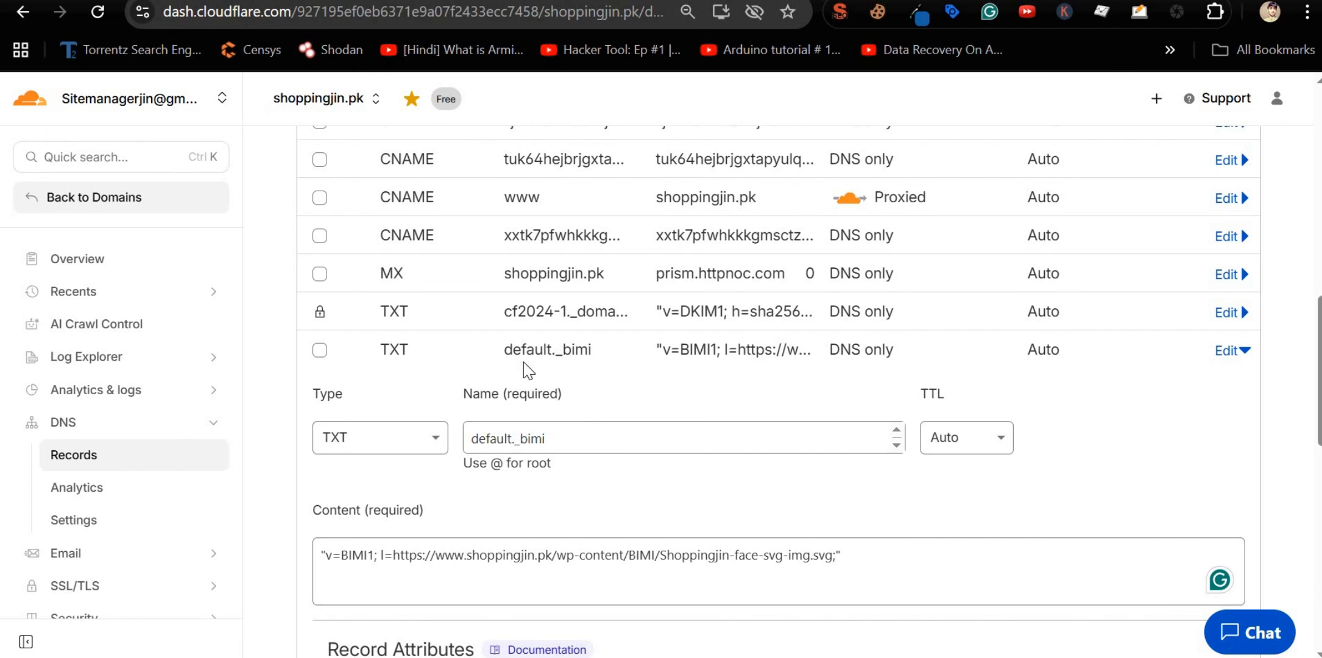
left_click(23, 12)
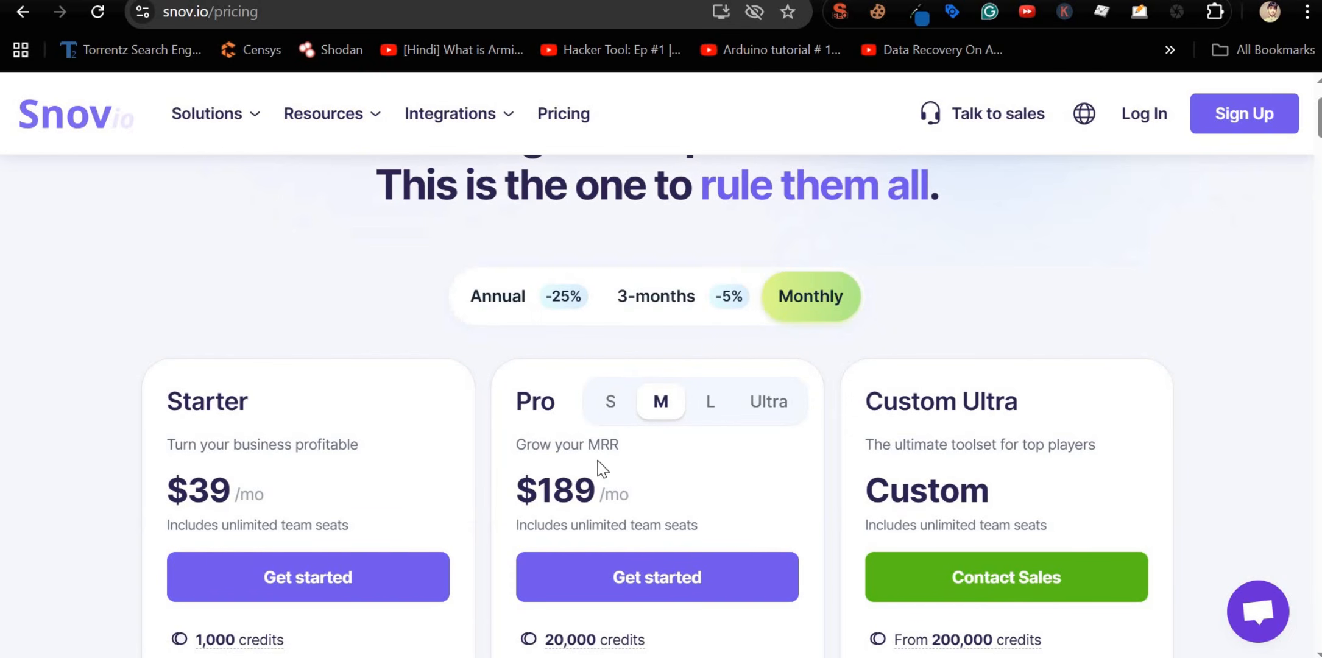
scroll(567, 454, "down", 2)
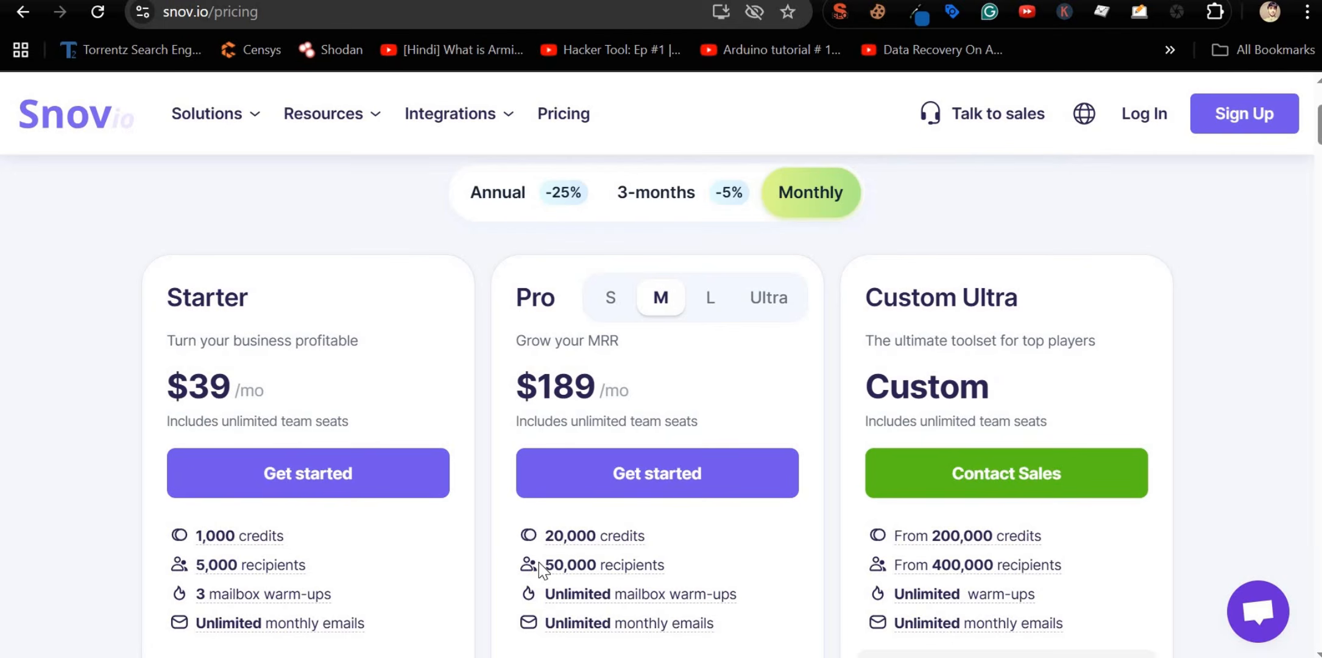
mouse_move(560, 569)
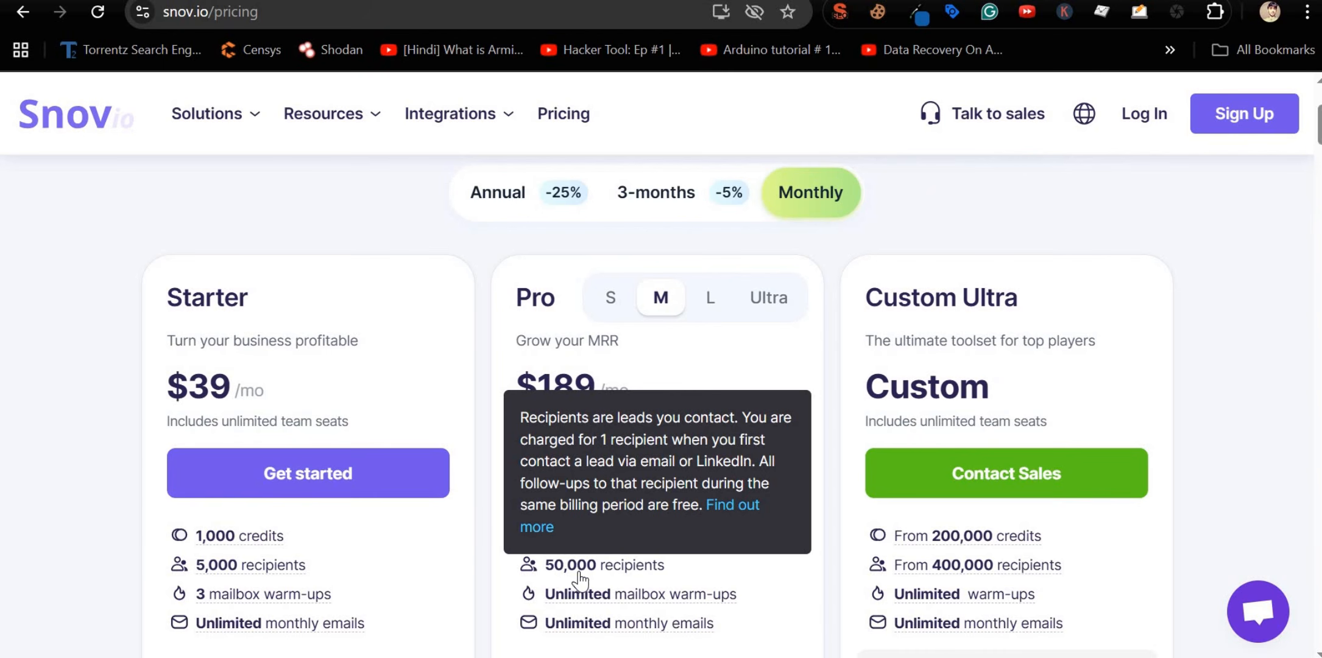
scroll(580, 579, "down", 2)
mouse_move(735, 534)
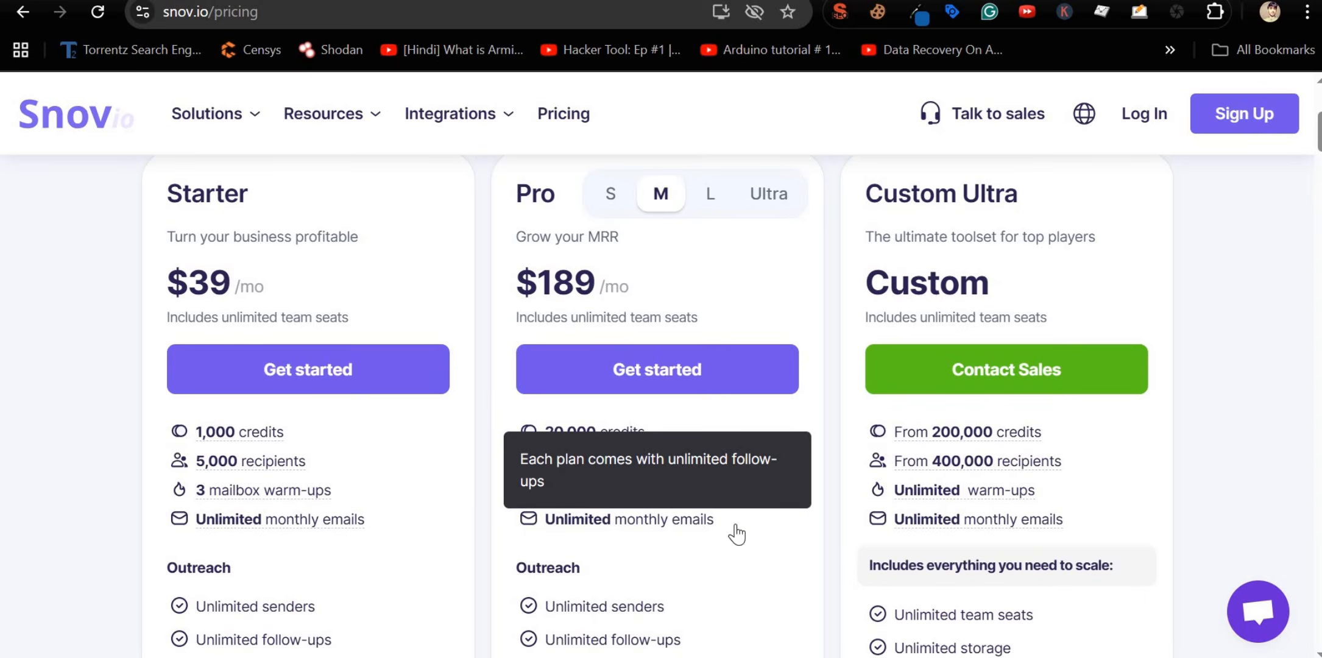
mouse_move(723, 495)
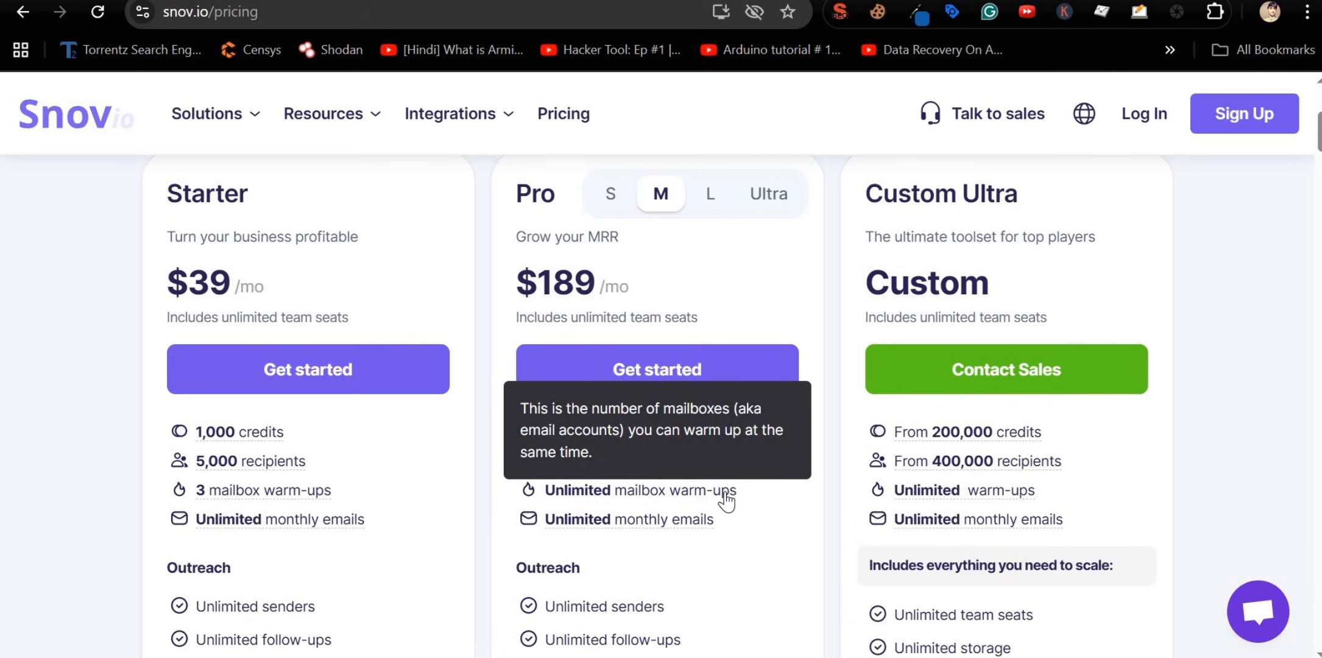
left_click_drag(734, 493, 551, 500)
left_click_drag(715, 522, 544, 521)
scroll(709, 554, "down", 2)
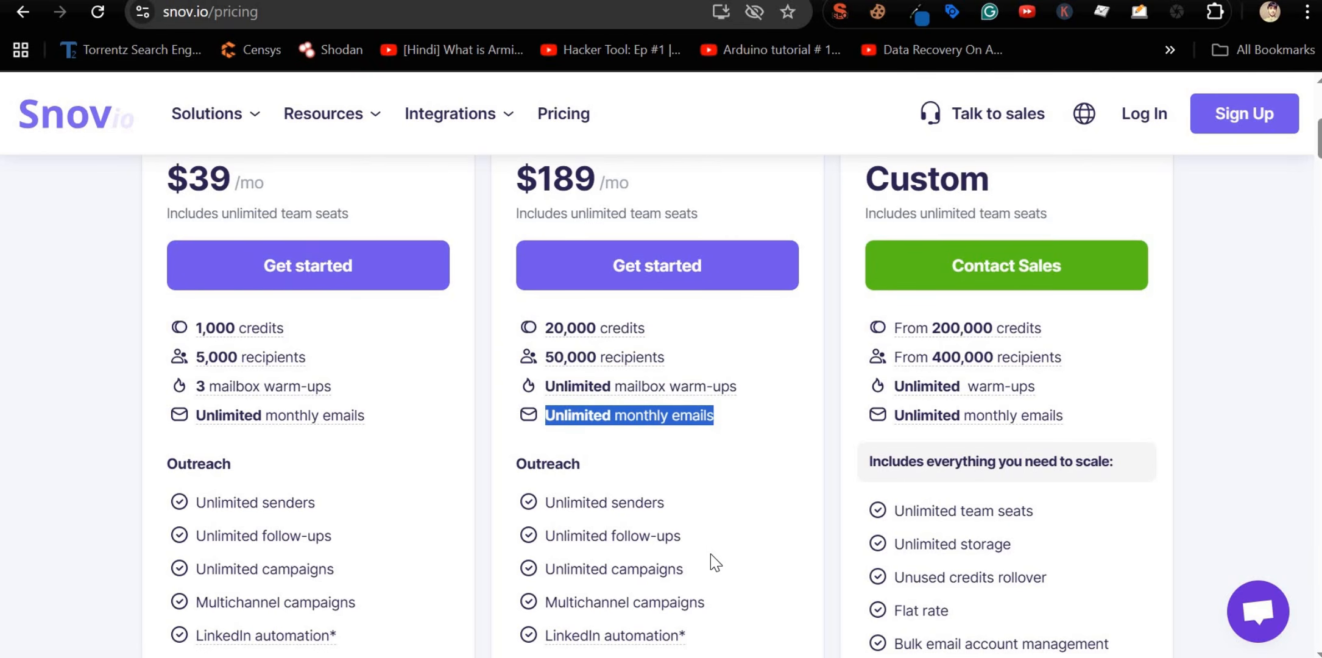
scroll(710, 554, "down", 4)
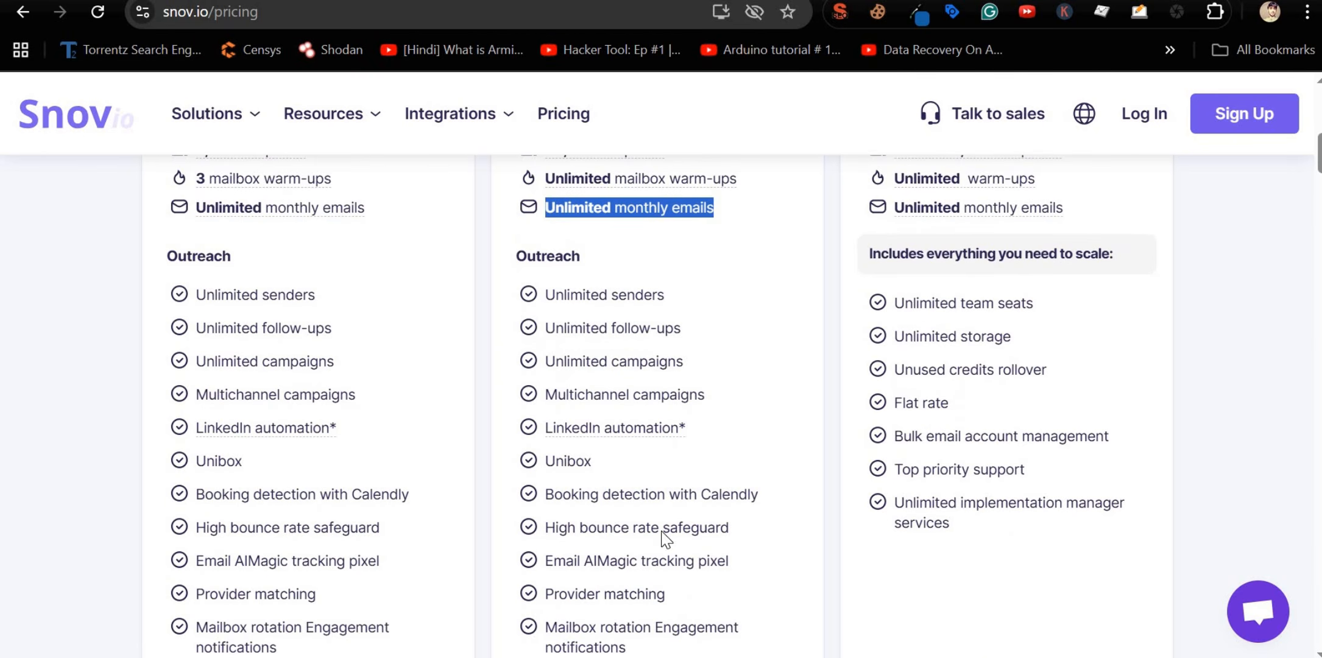
left_click_drag(545, 294, 682, 481)
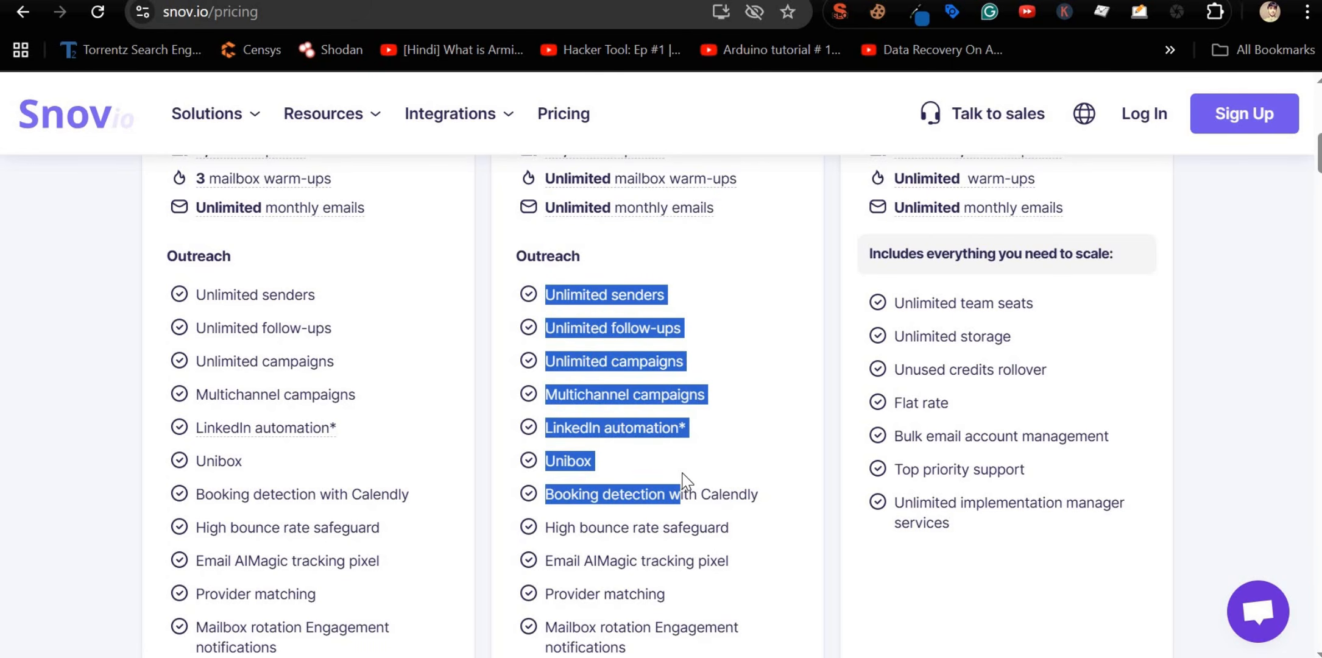
triple_click(687, 530)
triple_click(638, 559)
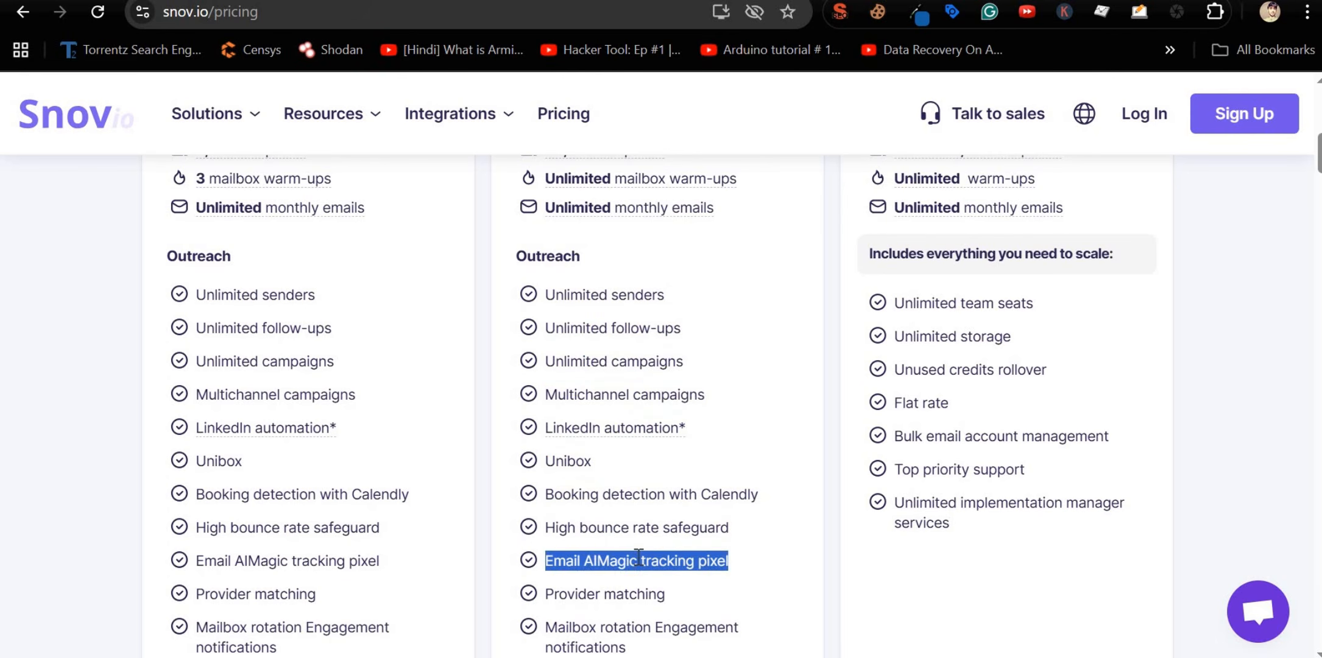
scroll(638, 557, "down", 10)
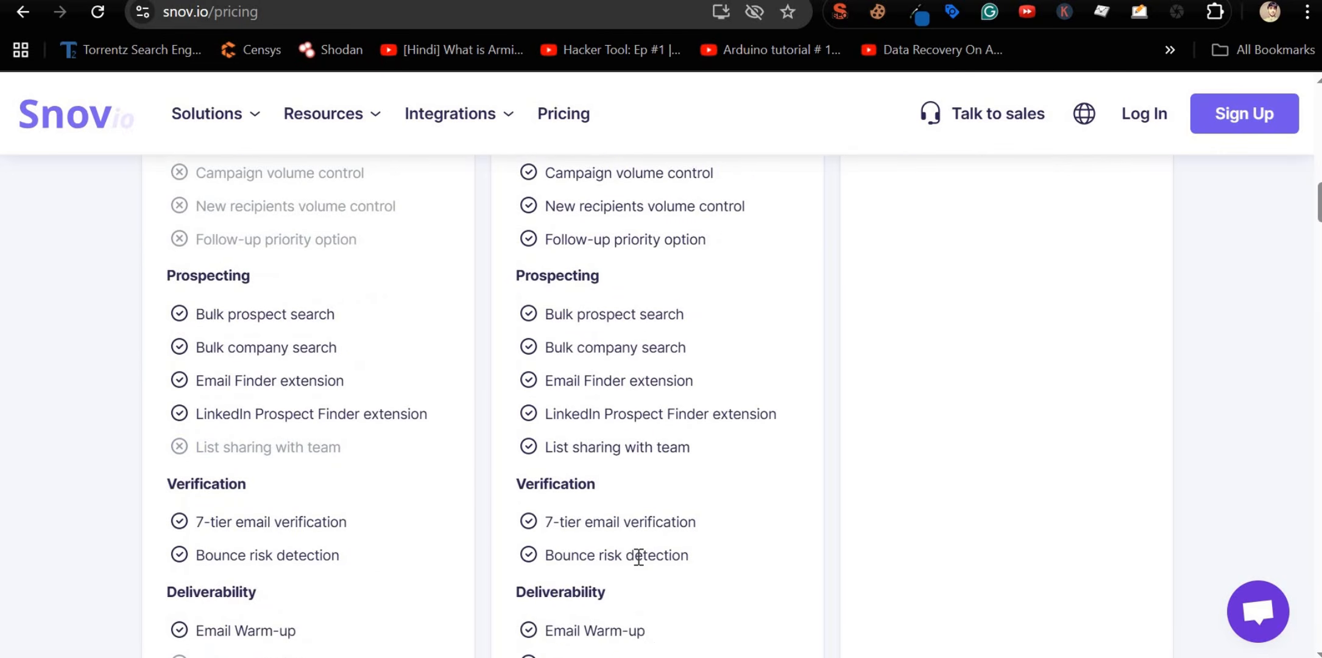
scroll(636, 554, "down", 3)
scroll(637, 554, "up", 3)
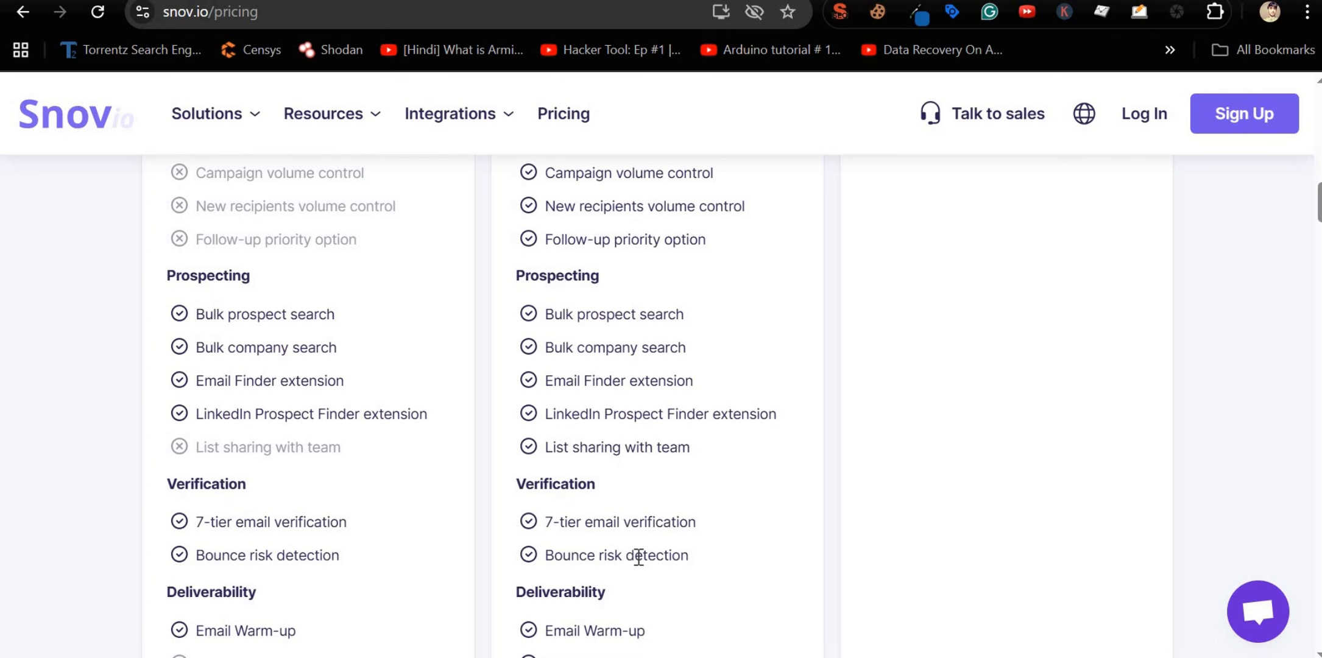
triple_click(582, 522)
scroll(582, 522, "down", 3)
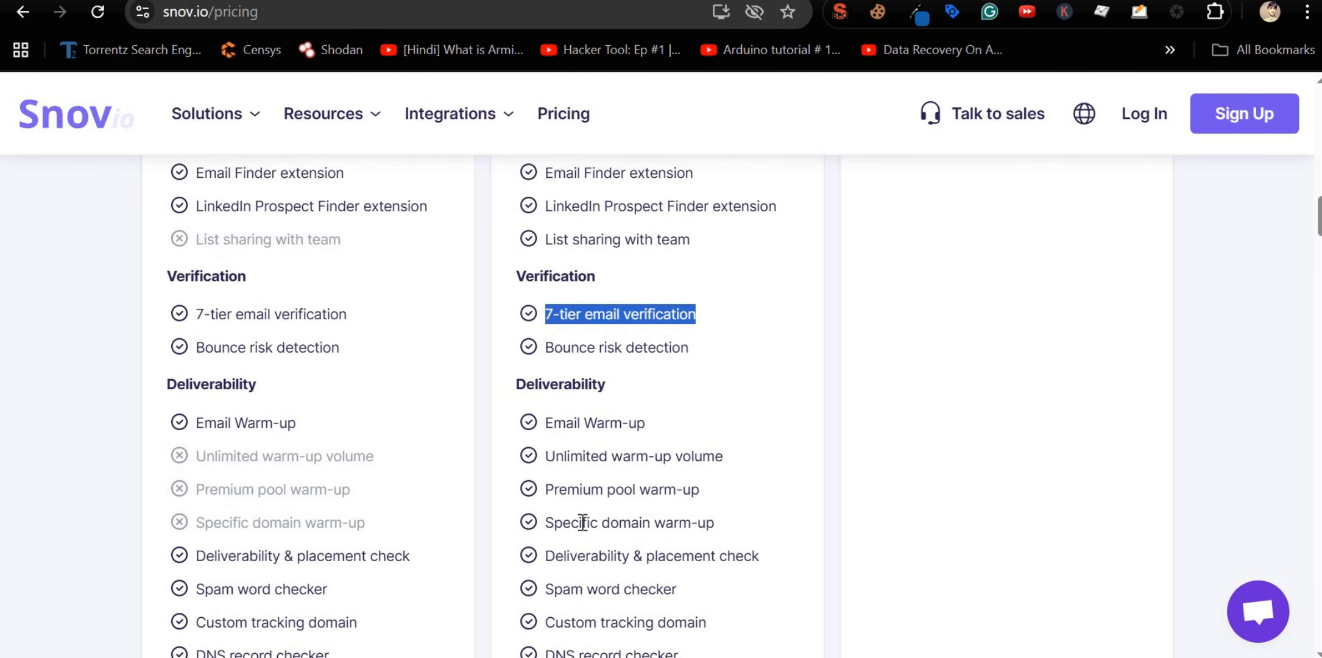
scroll(582, 522, "down", 12)
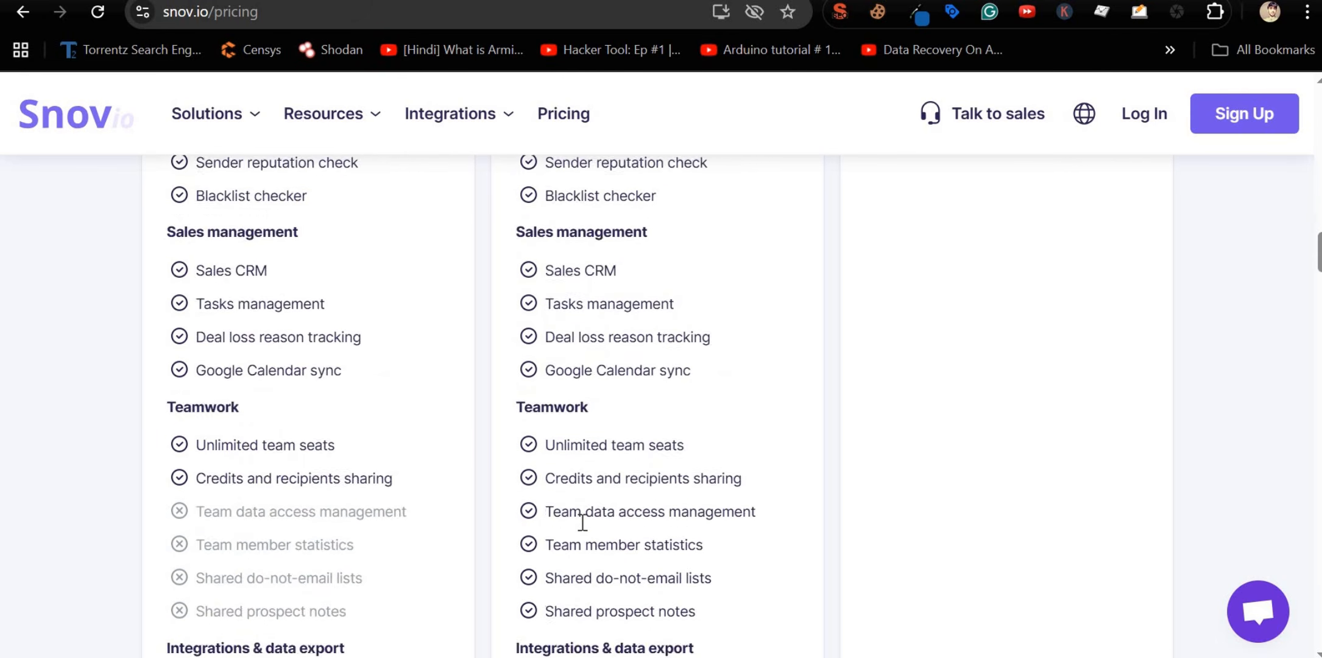
scroll(582, 522, "down", 5)
scroll(583, 522, "up", 15)
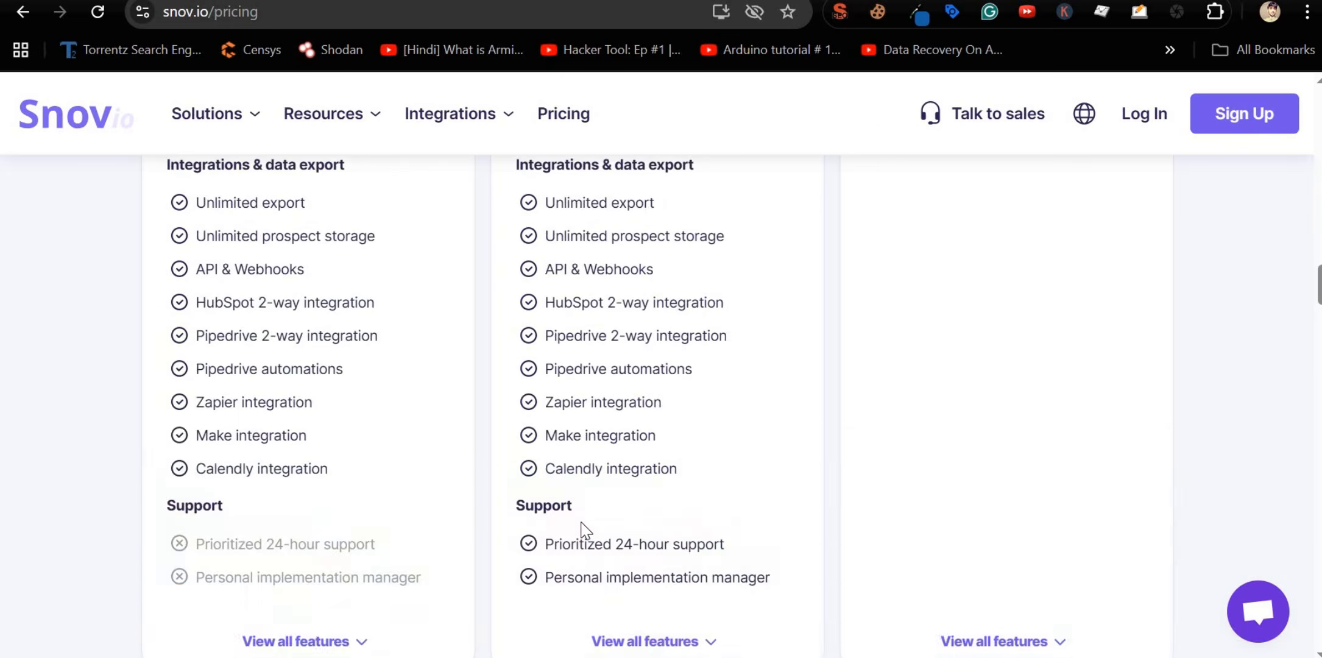
scroll(582, 524, "up", 15)
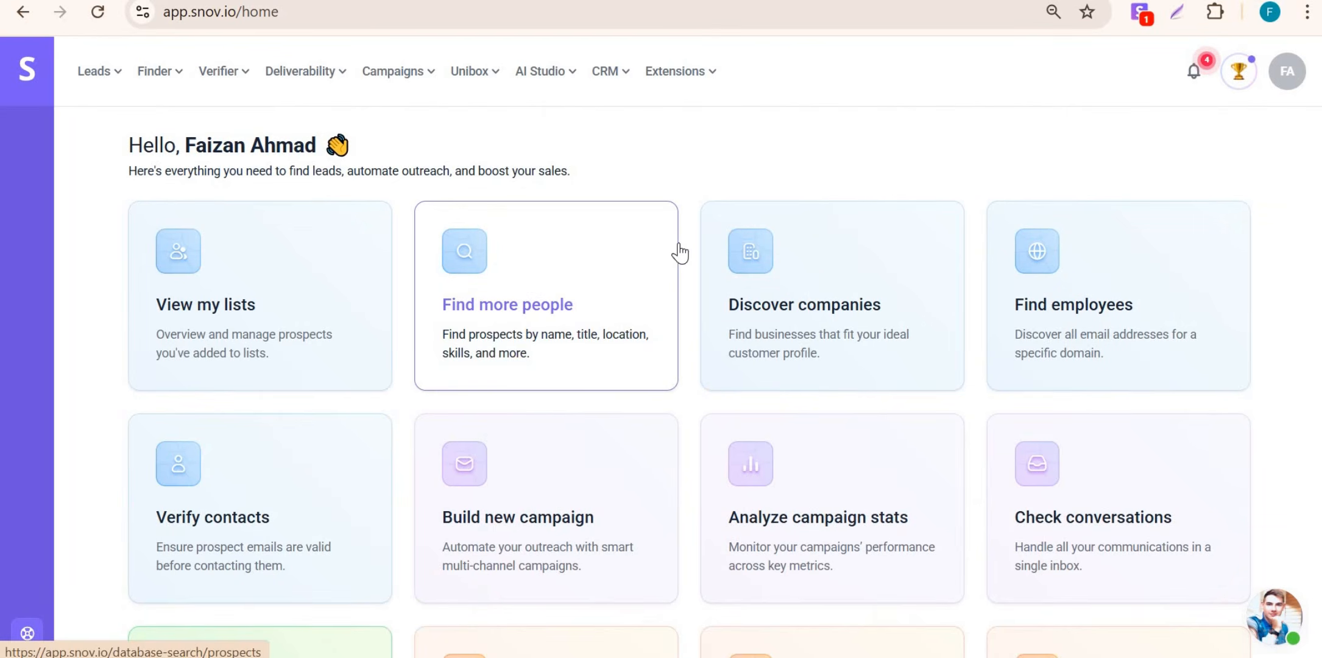
Step: Zoom the Snov.io home dashboard to 80% and scroll through its task cards
key("ctrl+minus")
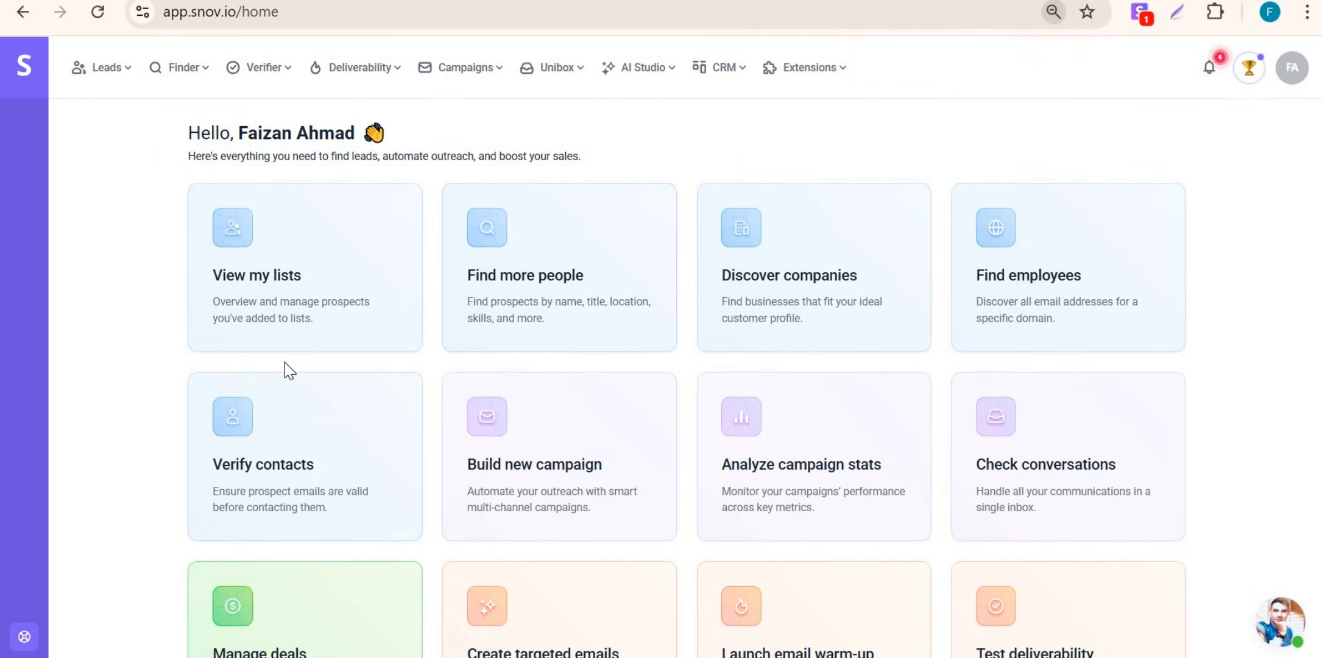
scroll(286, 372, "down", 2)
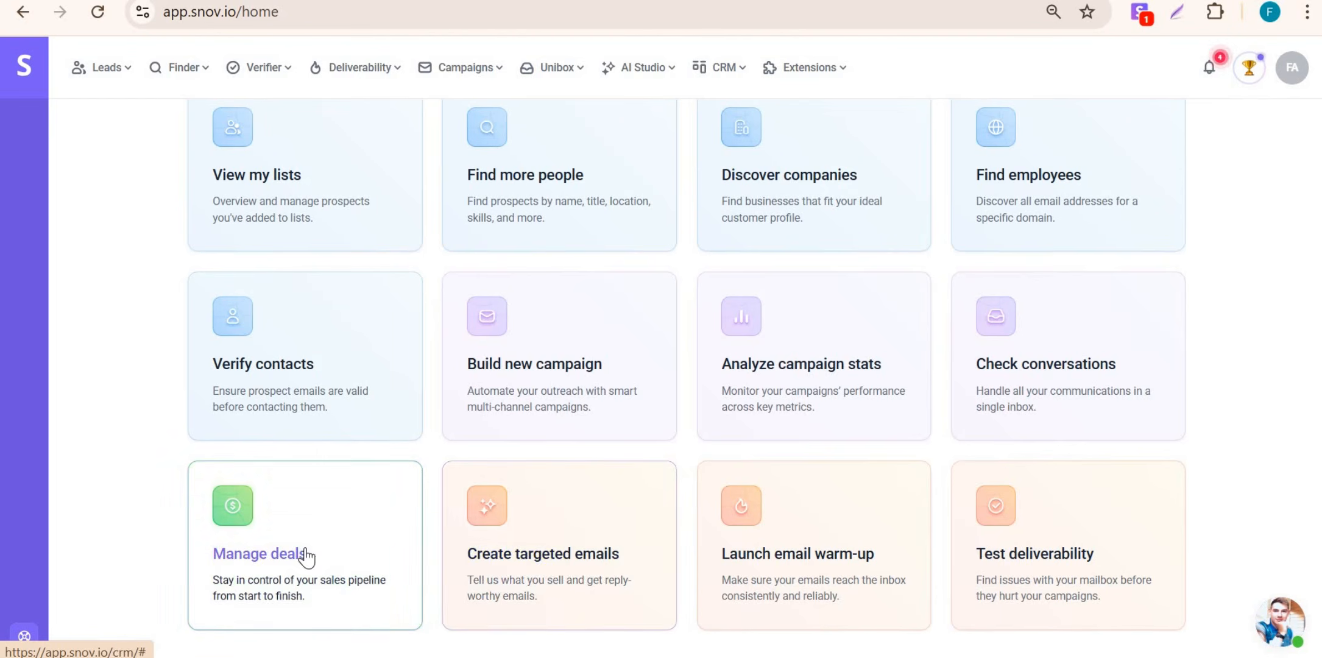
scroll(1037, 508, "up", 2)
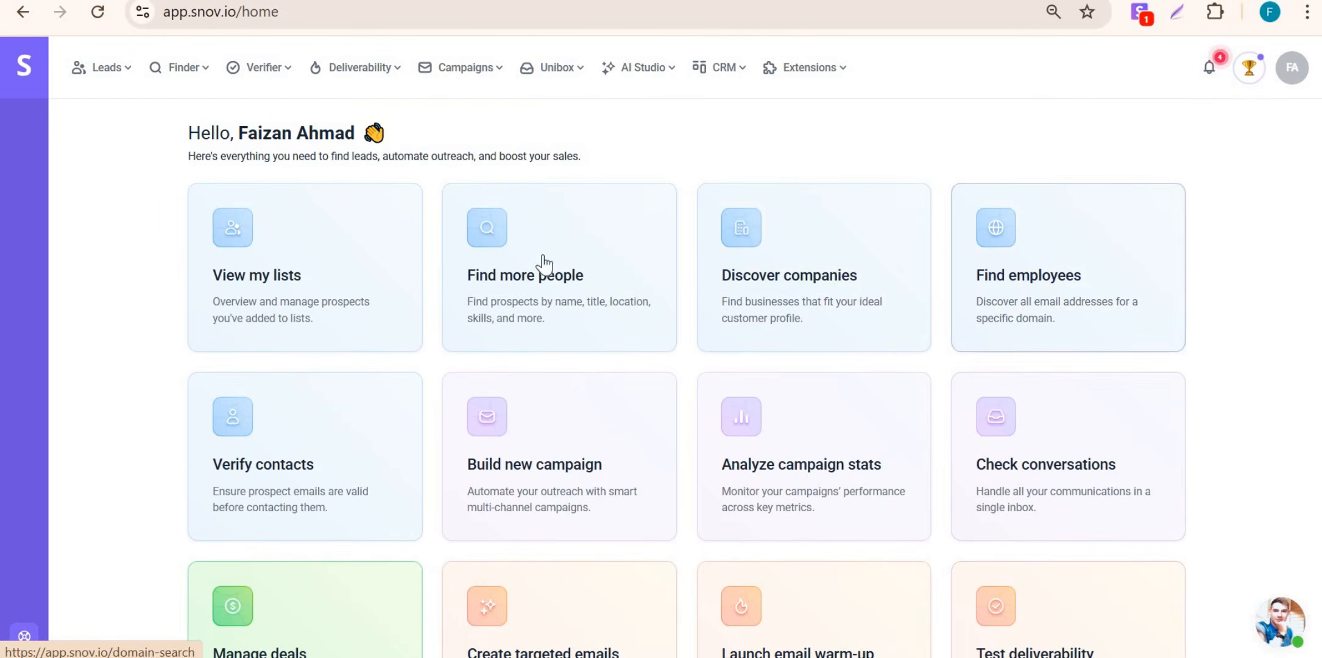
scroll(503, 420, "down", 2)
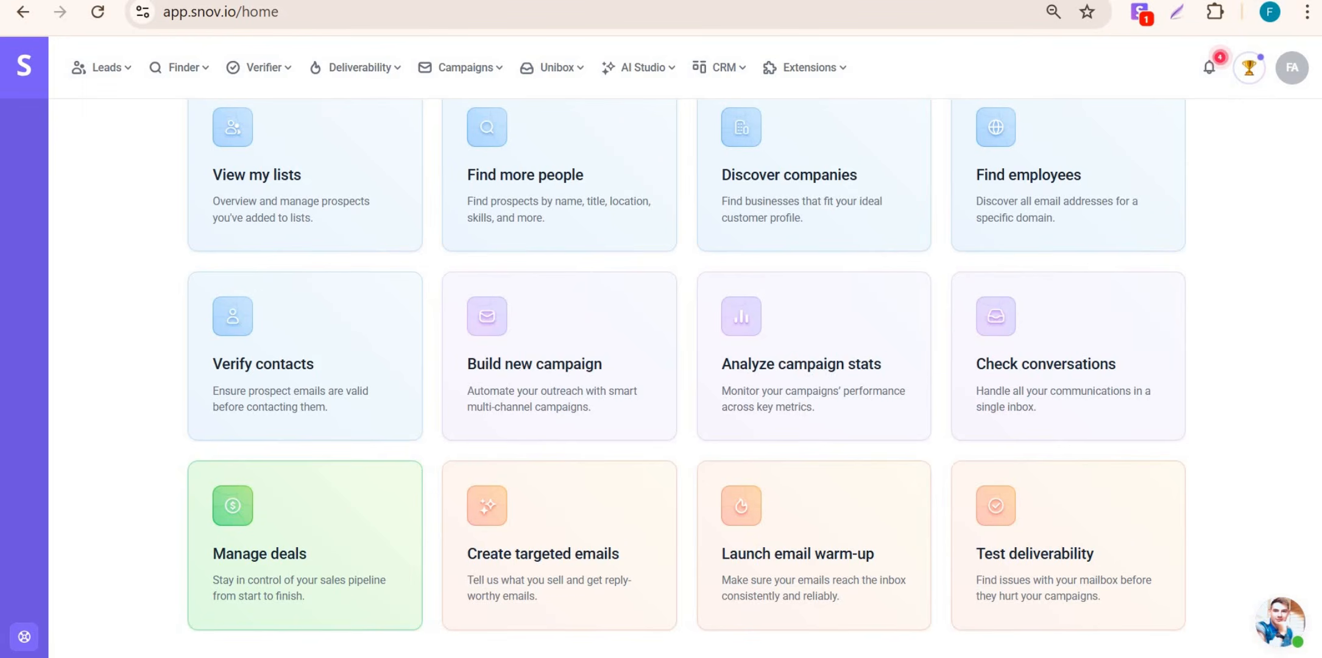
scroll(360, 185, "up", 2)
scroll(293, 228, "down", 2)
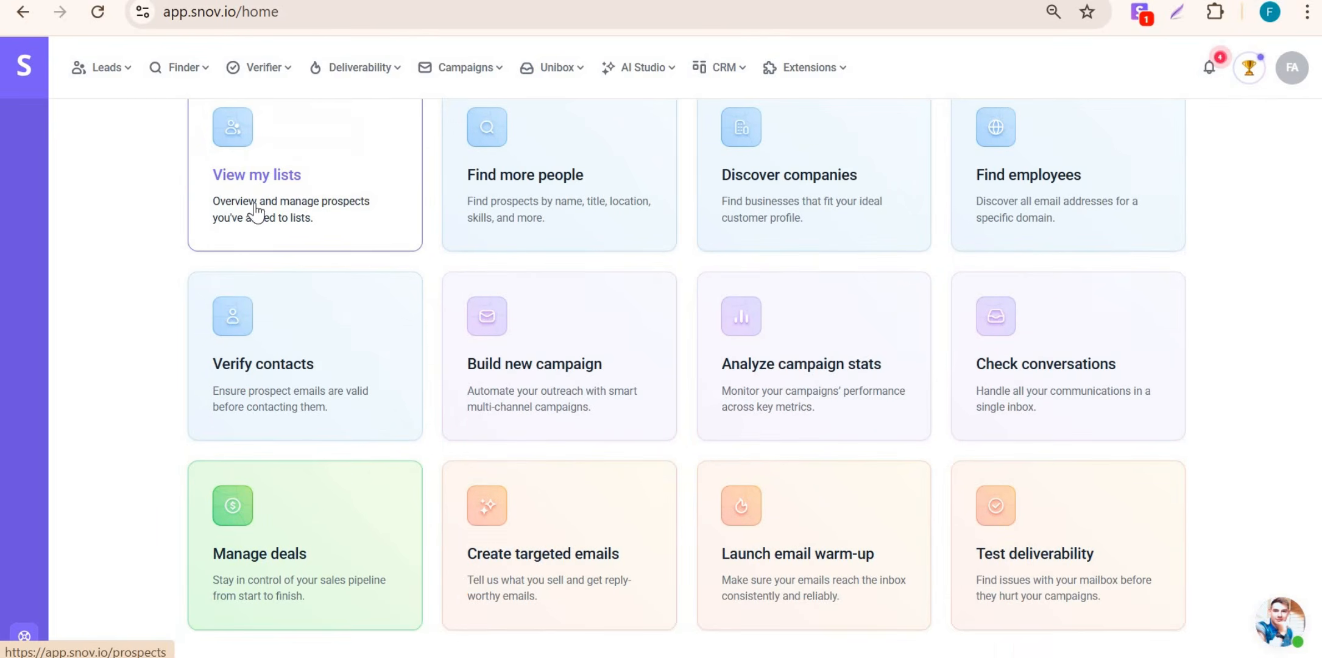
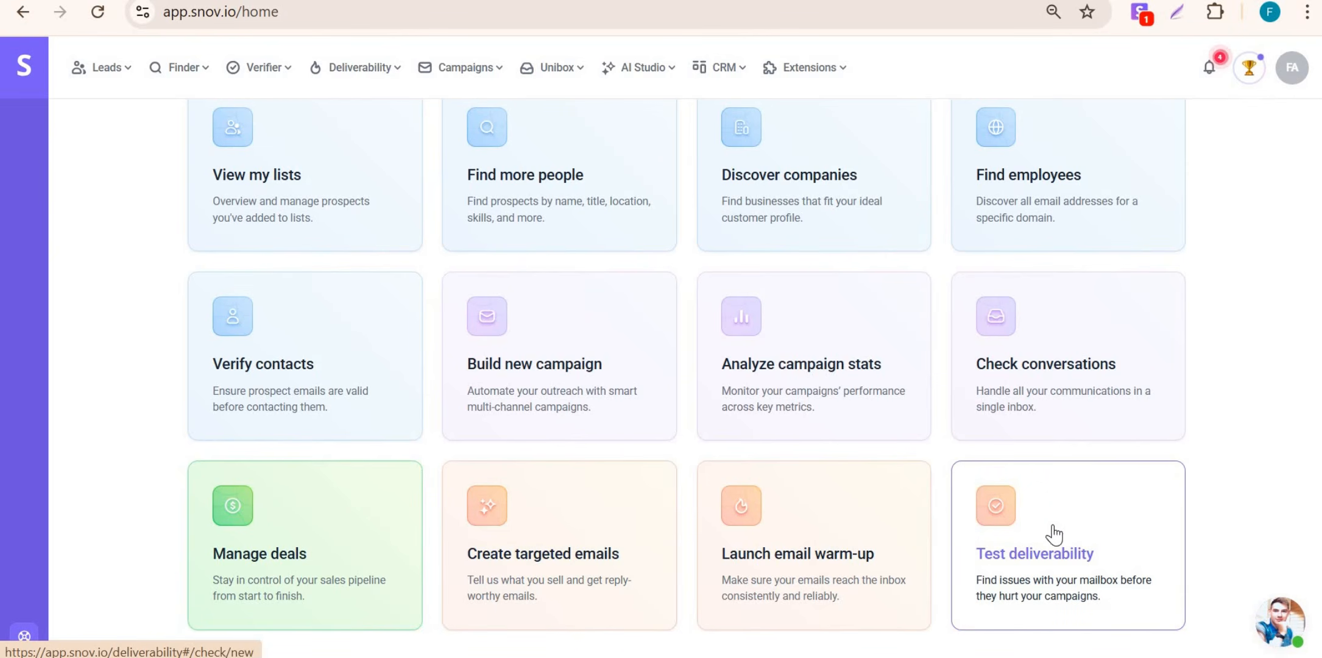
Step: Check plan usage in the Snov.io account menu, then close it
scroll(295, 365, "up", 2)
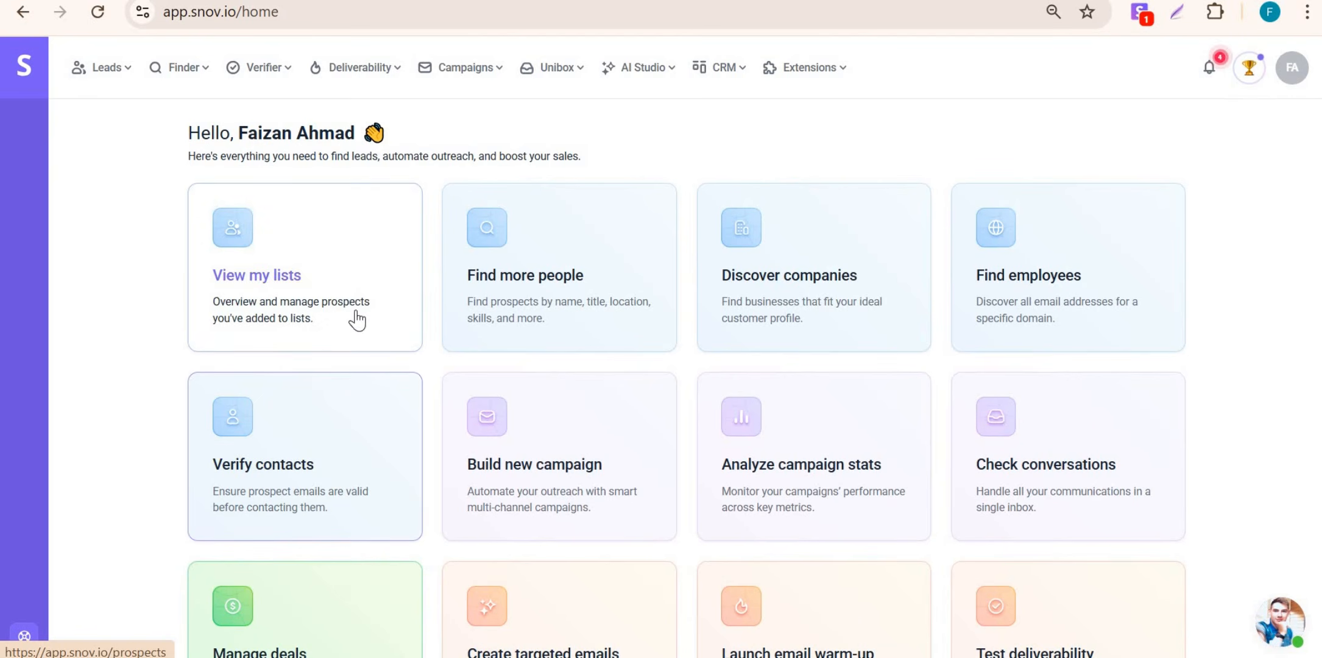
scroll(345, 366, "down", 2)
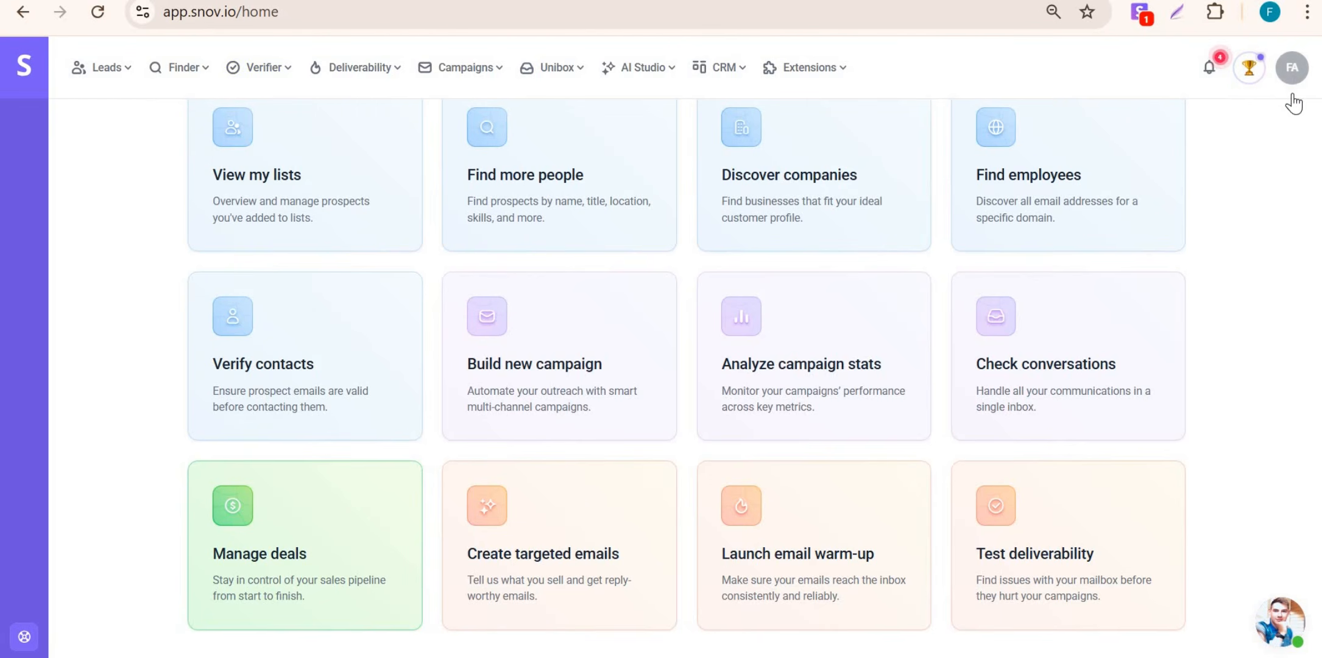
left_click(1291, 72)
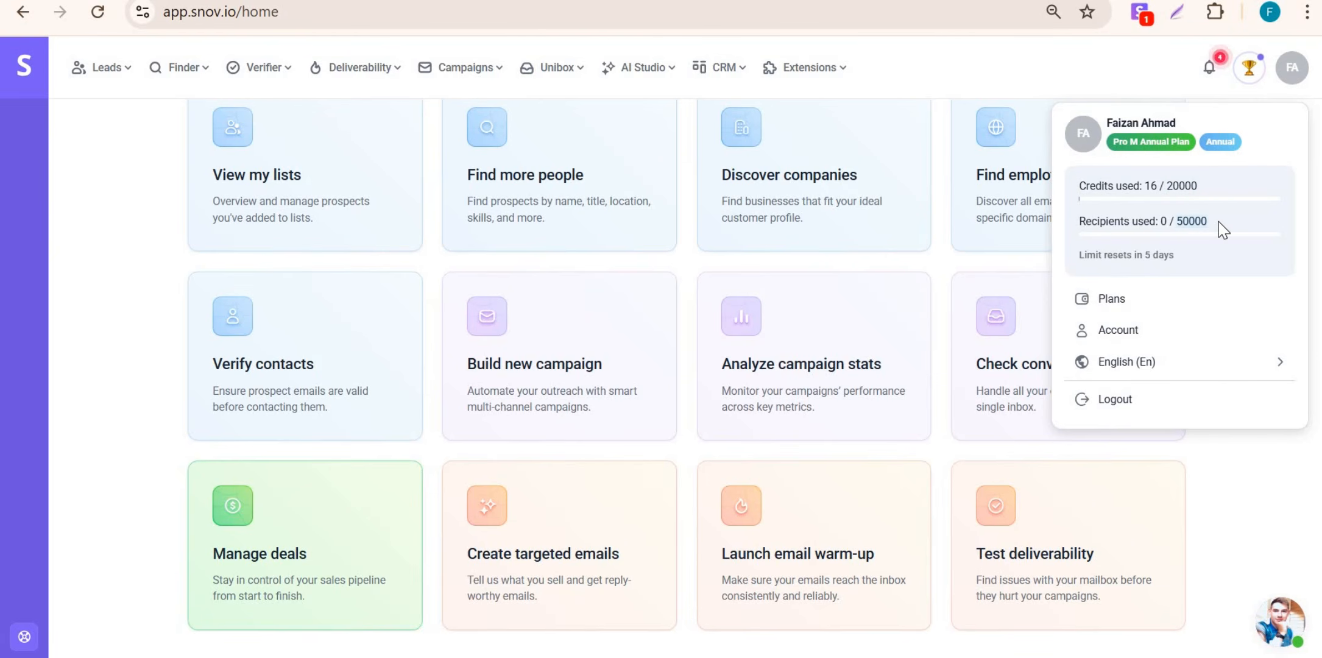
left_click(118, 115)
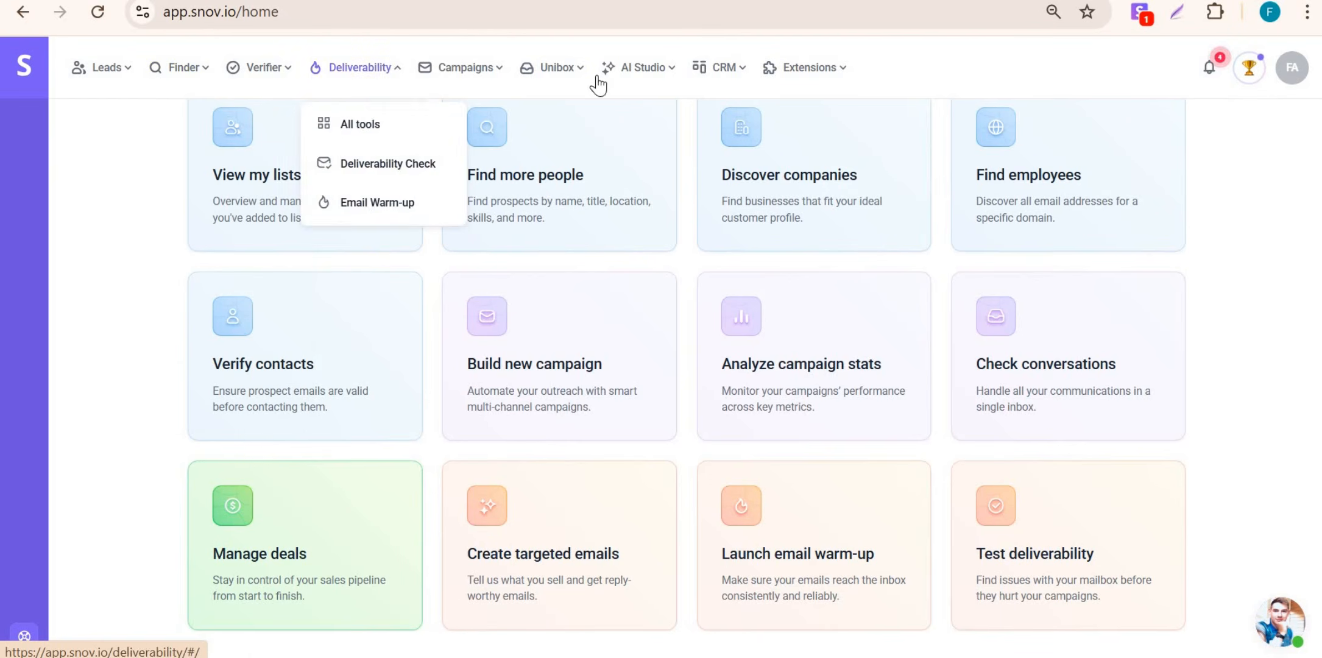
Step: Browse the top navigation menus, then go back to the Email Warm-up page
mouse_move(728, 80)
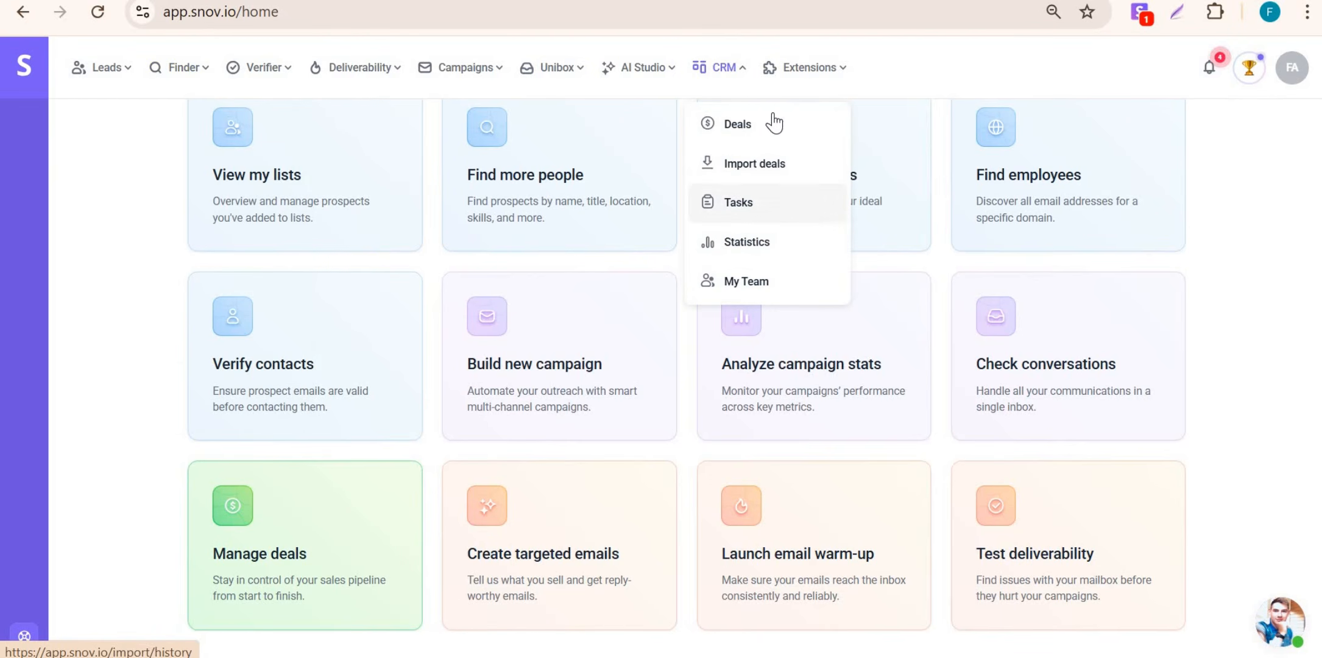
mouse_move(829, 76)
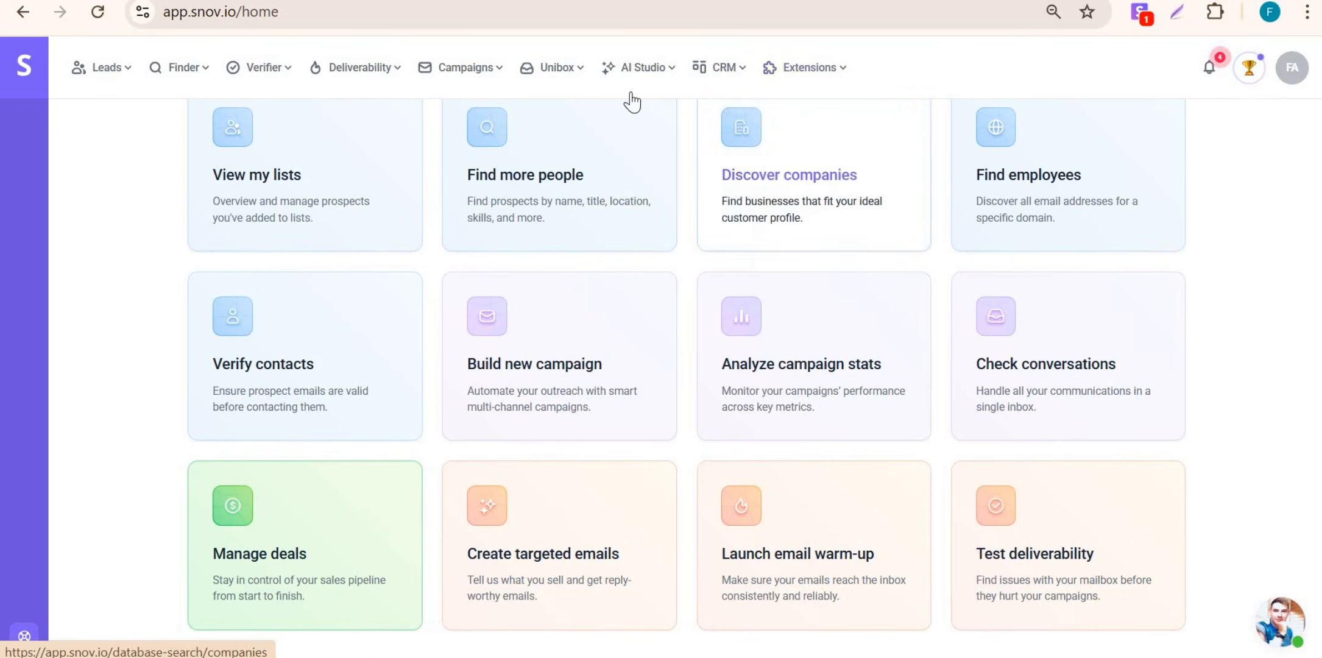
mouse_move(547, 70)
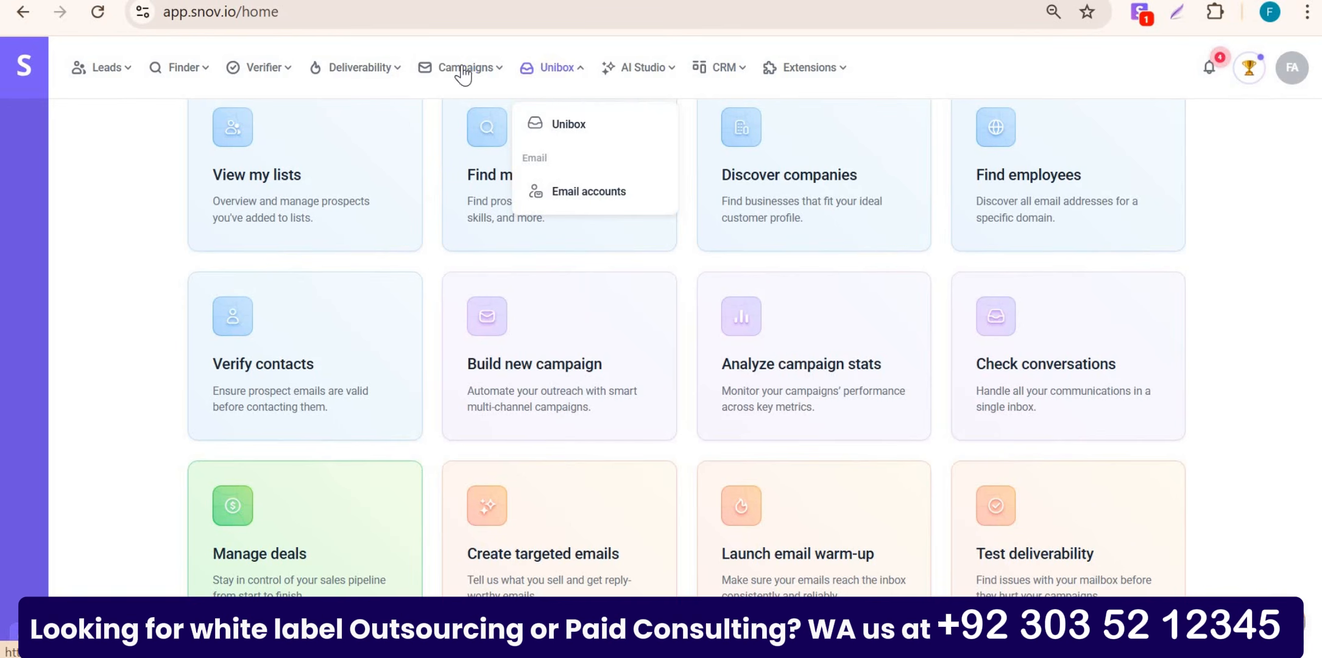
mouse_move(464, 72)
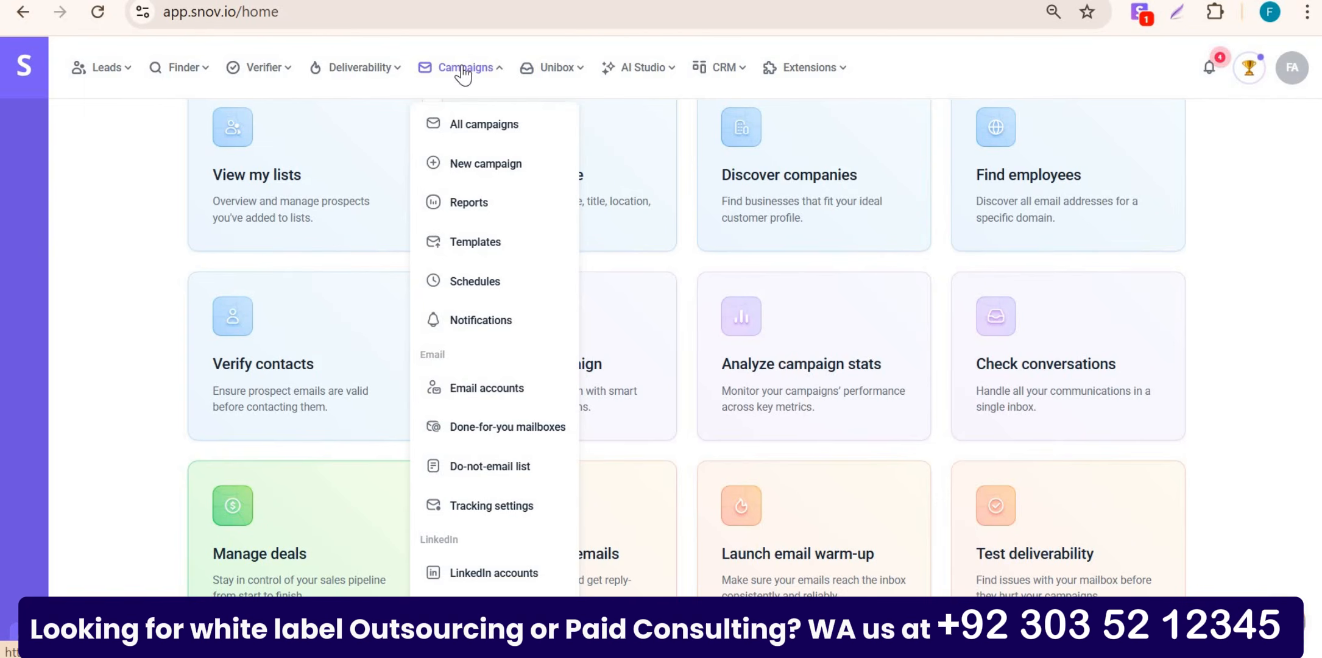
mouse_move(325, 76)
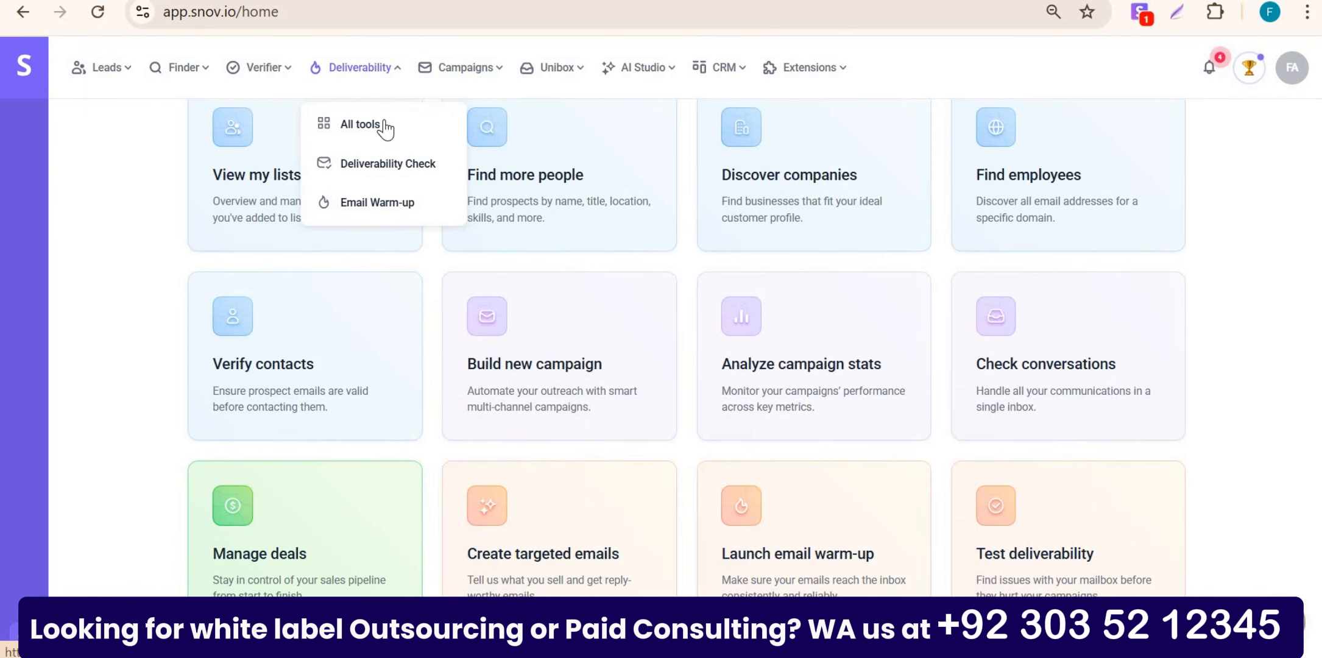
mouse_move(103, 67)
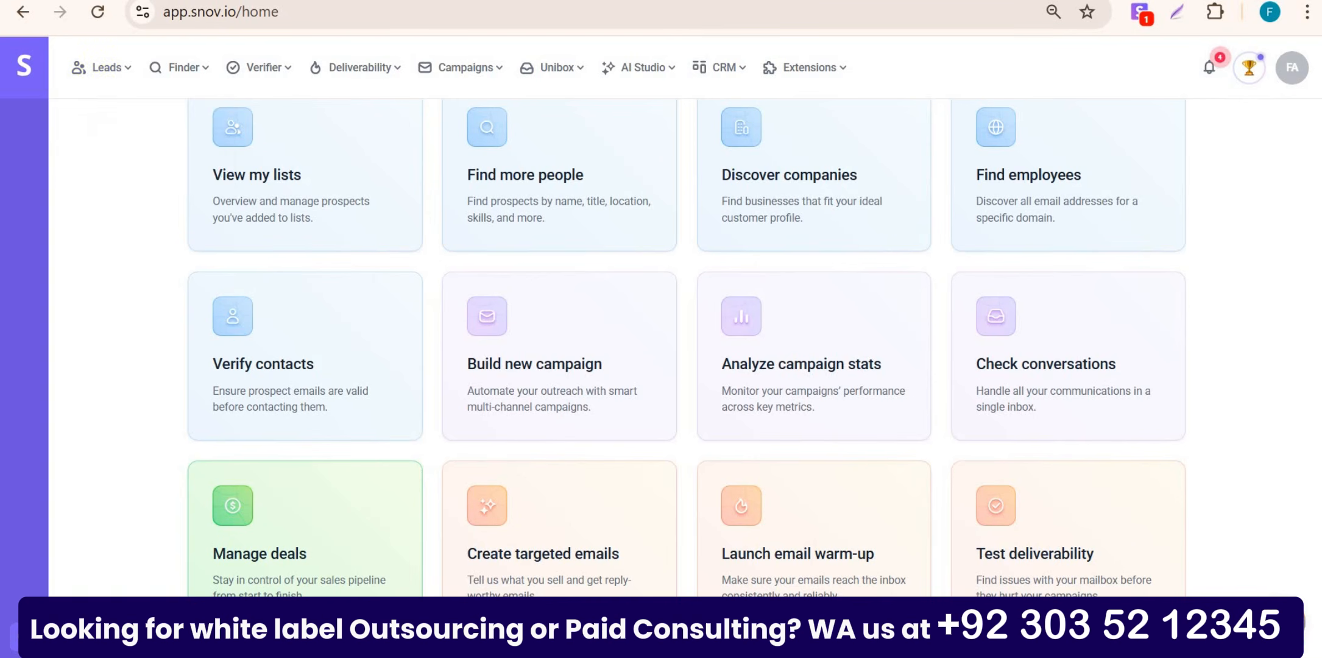
mouse_move(266, 76)
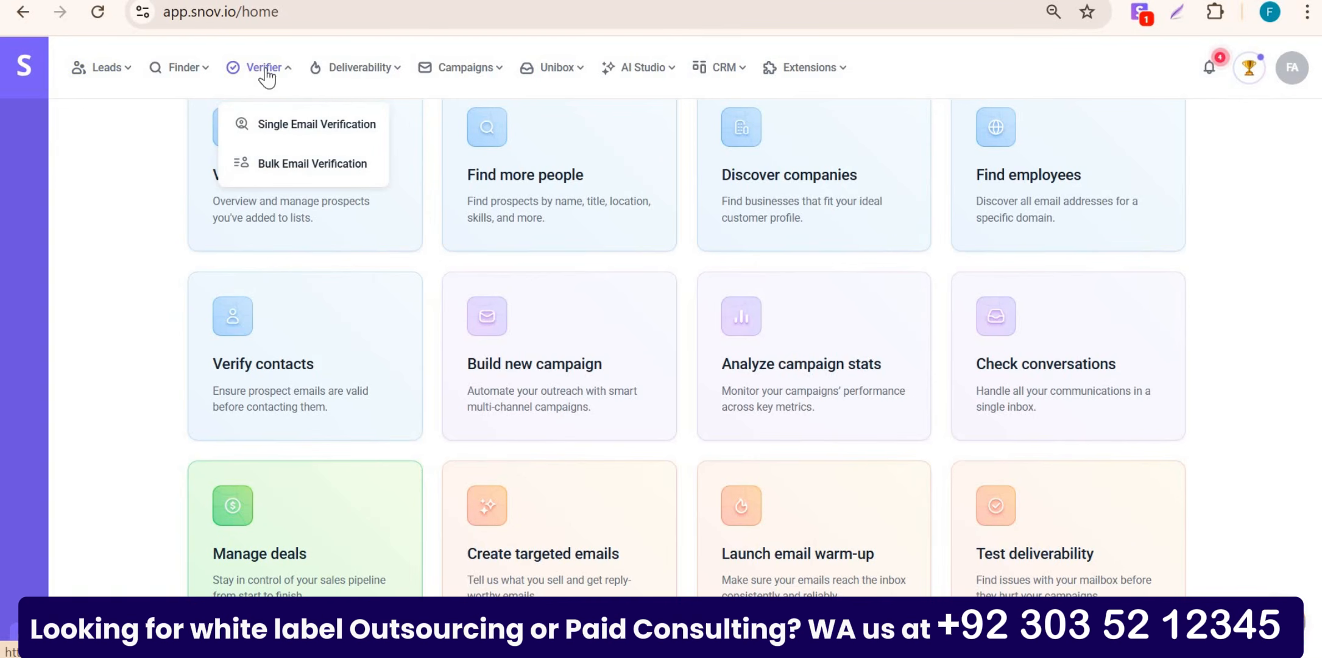
left_click(24, 14)
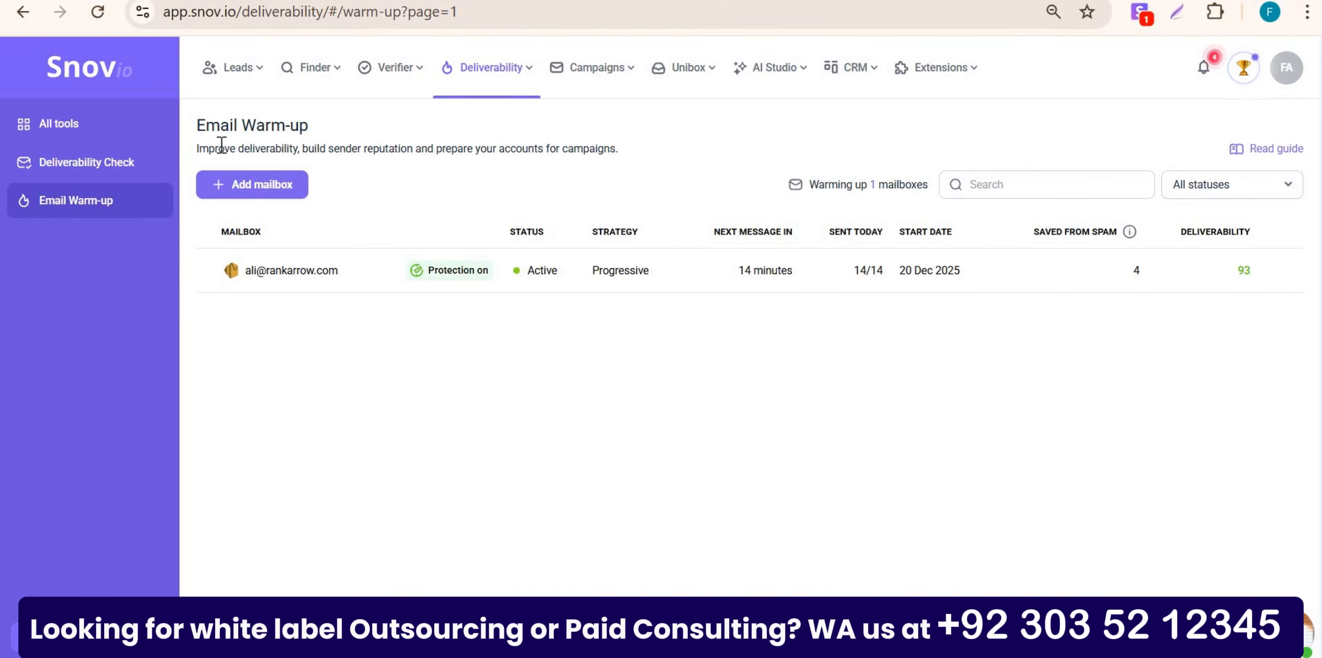
Step: Start adding a new mailbox to warm-up, opening the Warm-up settings wizard
mouse_move(505, 79)
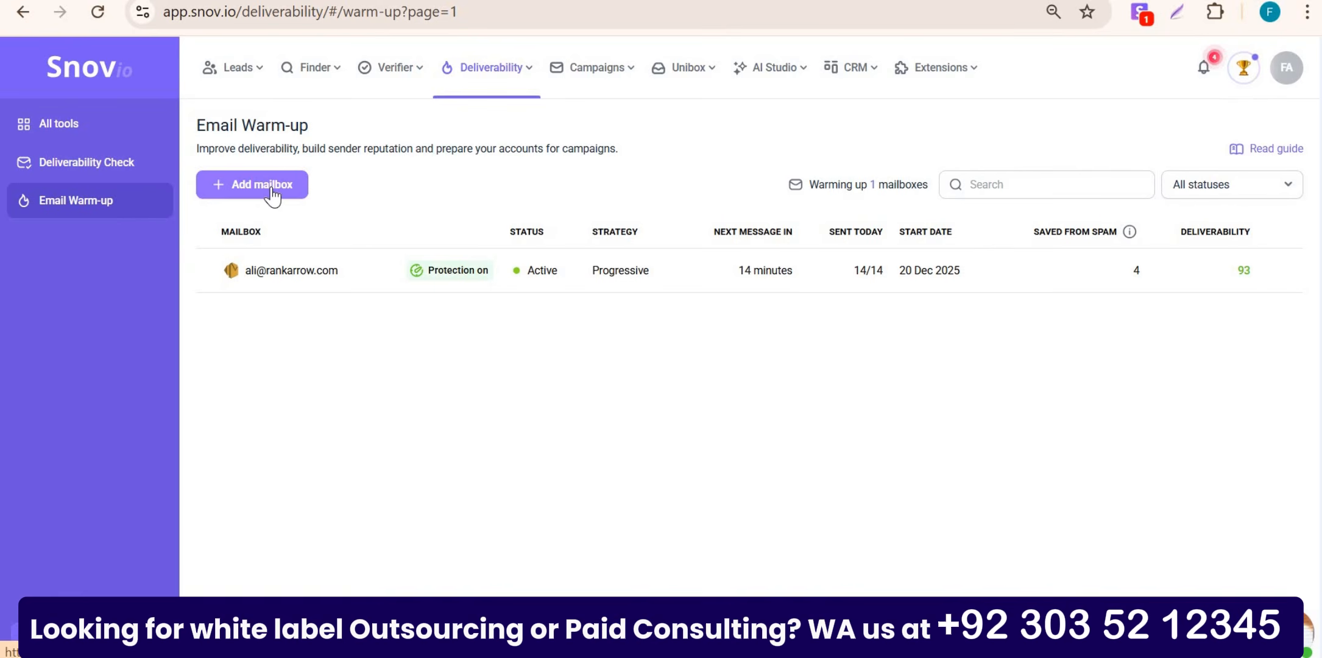
left_click(271, 188)
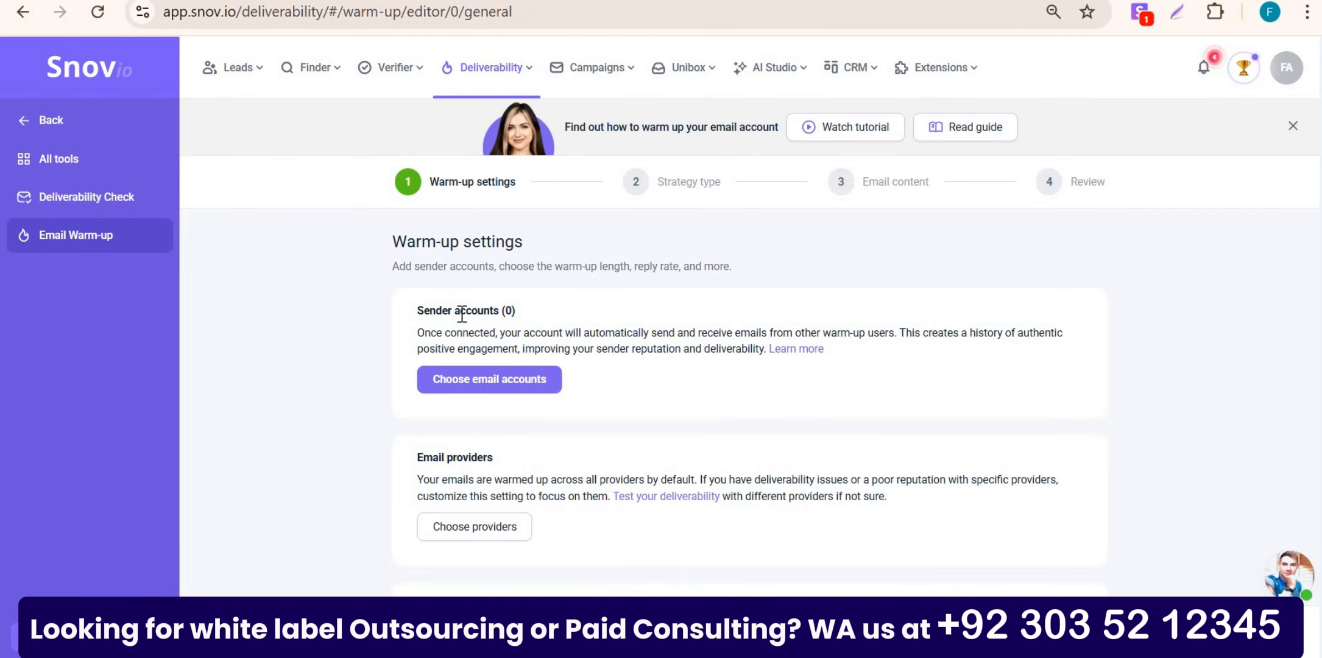
Step: In Warm-up settings, choose email accounts and pick Add email for a new sender
scroll(462, 314, "down", 3)
scroll(487, 333, "down", 4)
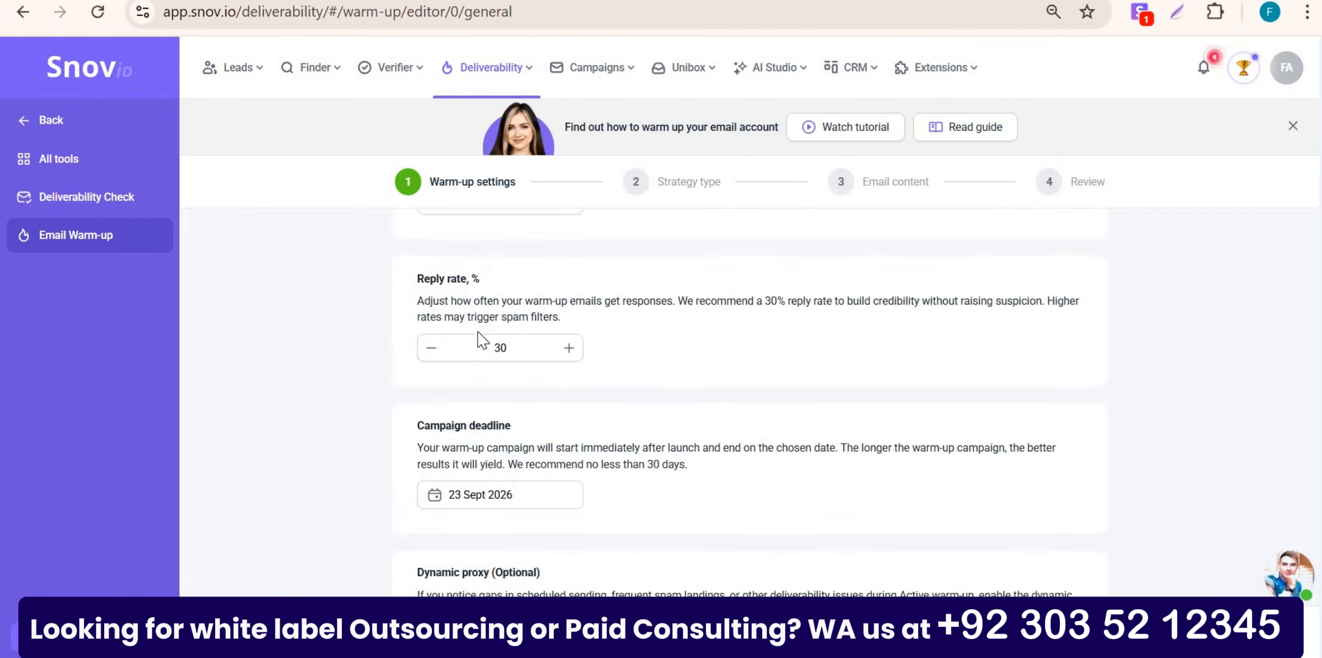
scroll(477, 332, "up", 7)
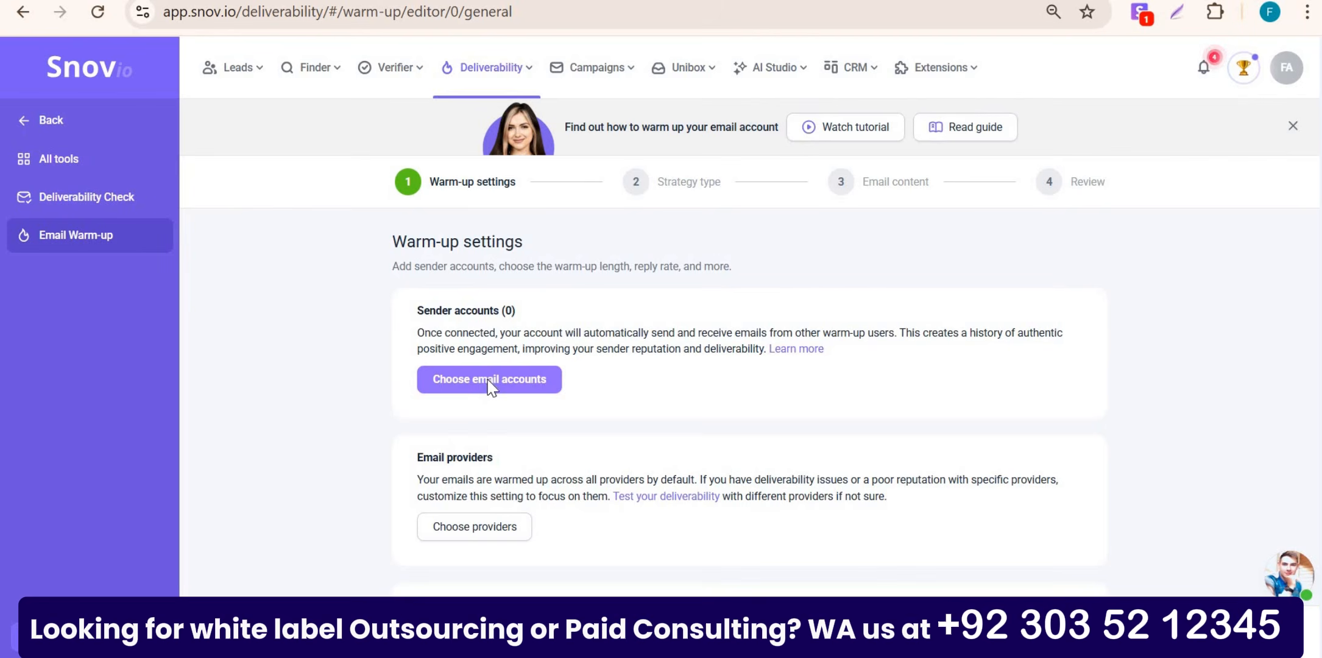
left_click(490, 382)
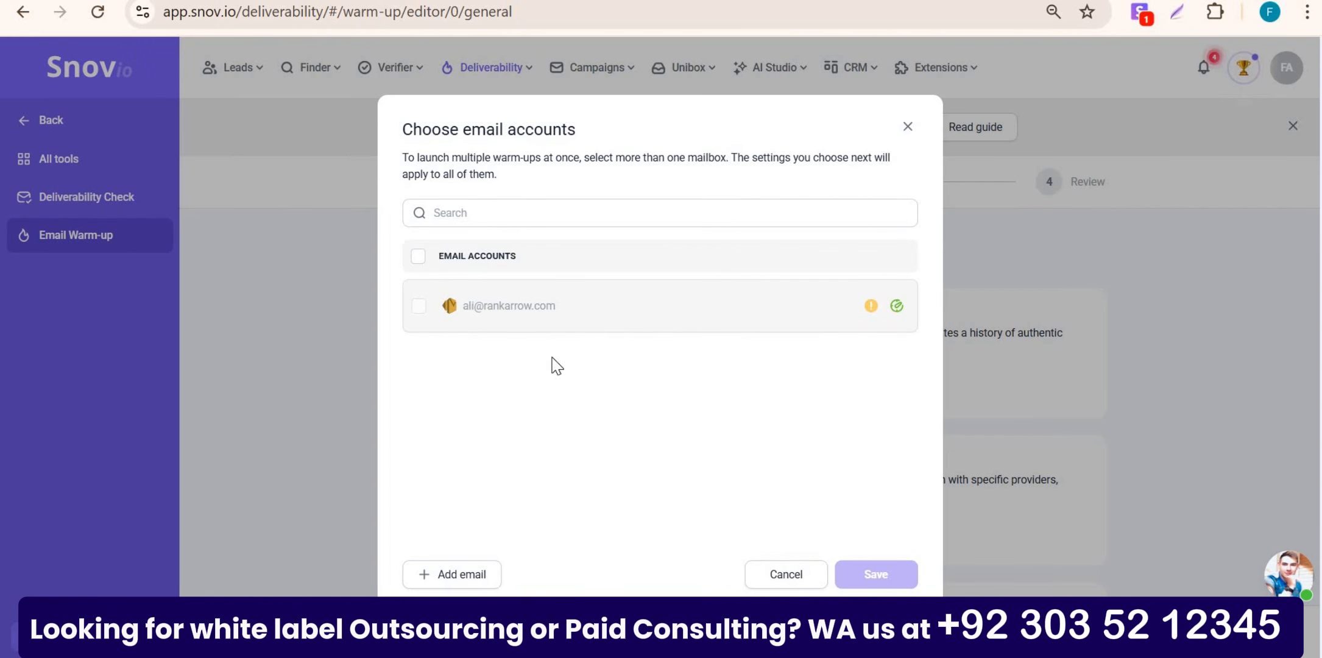
left_click(474, 576)
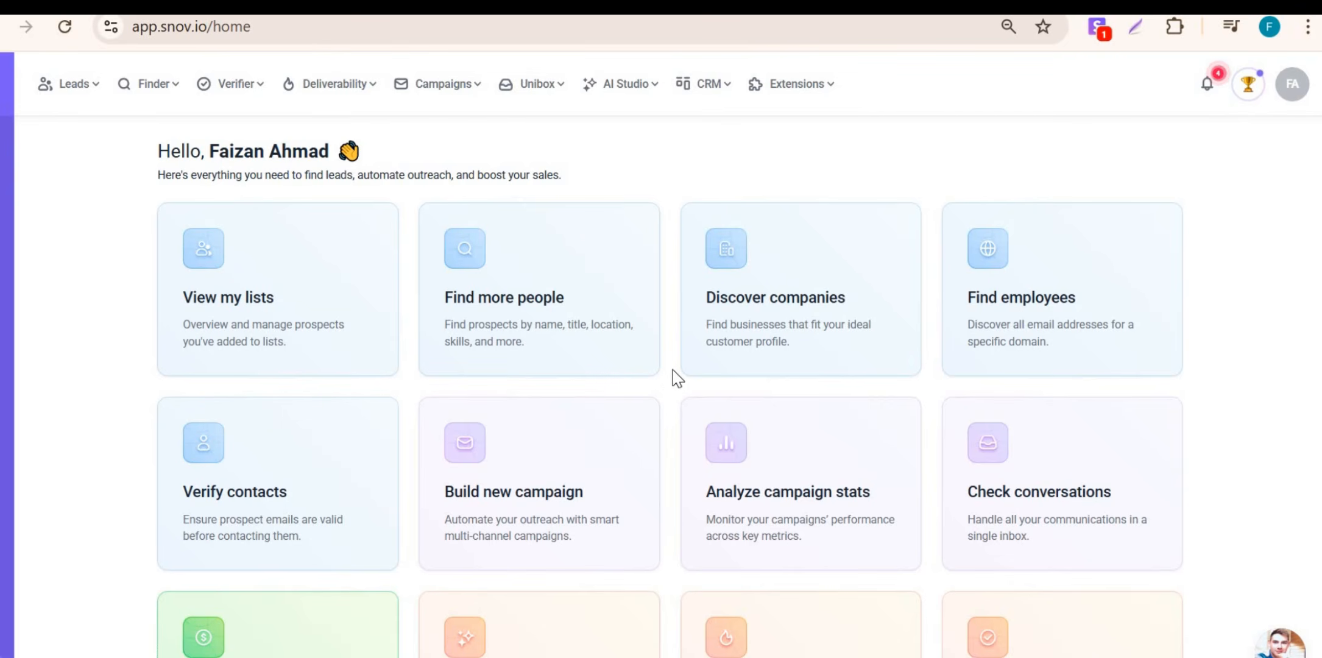
Step: Go through the account profile settings to the Email Warm-up page
left_click(1290, 92)
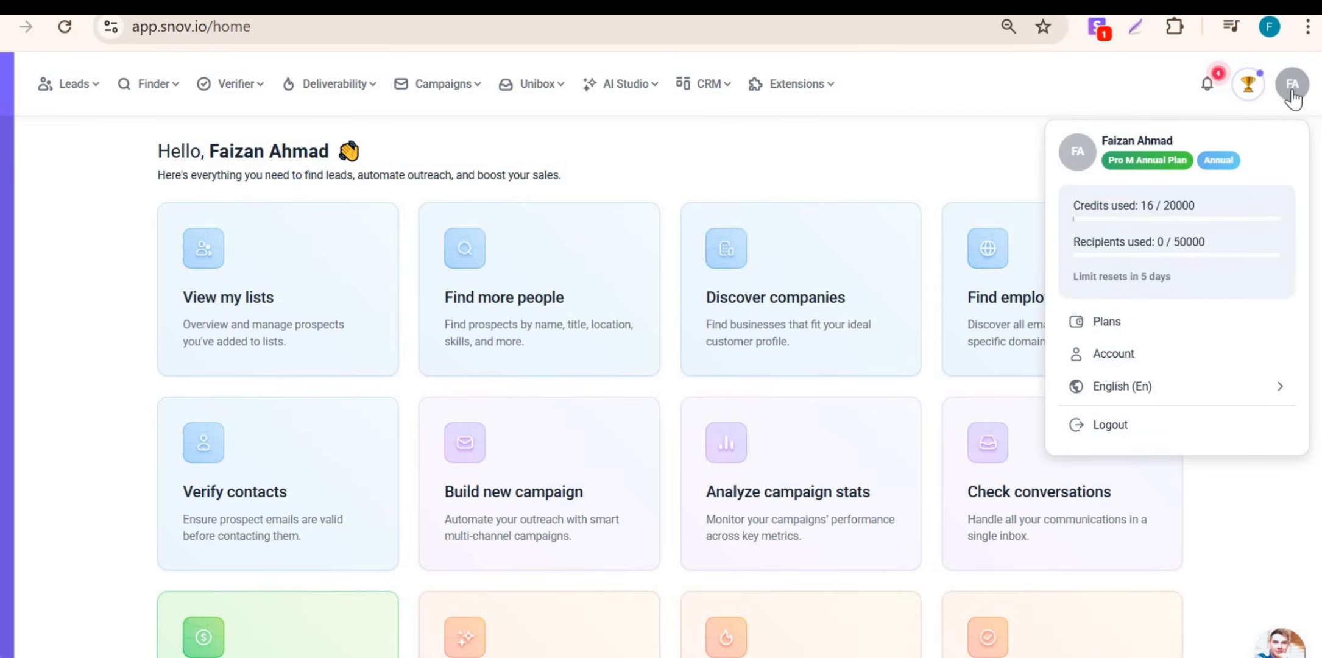
left_click(1170, 354)
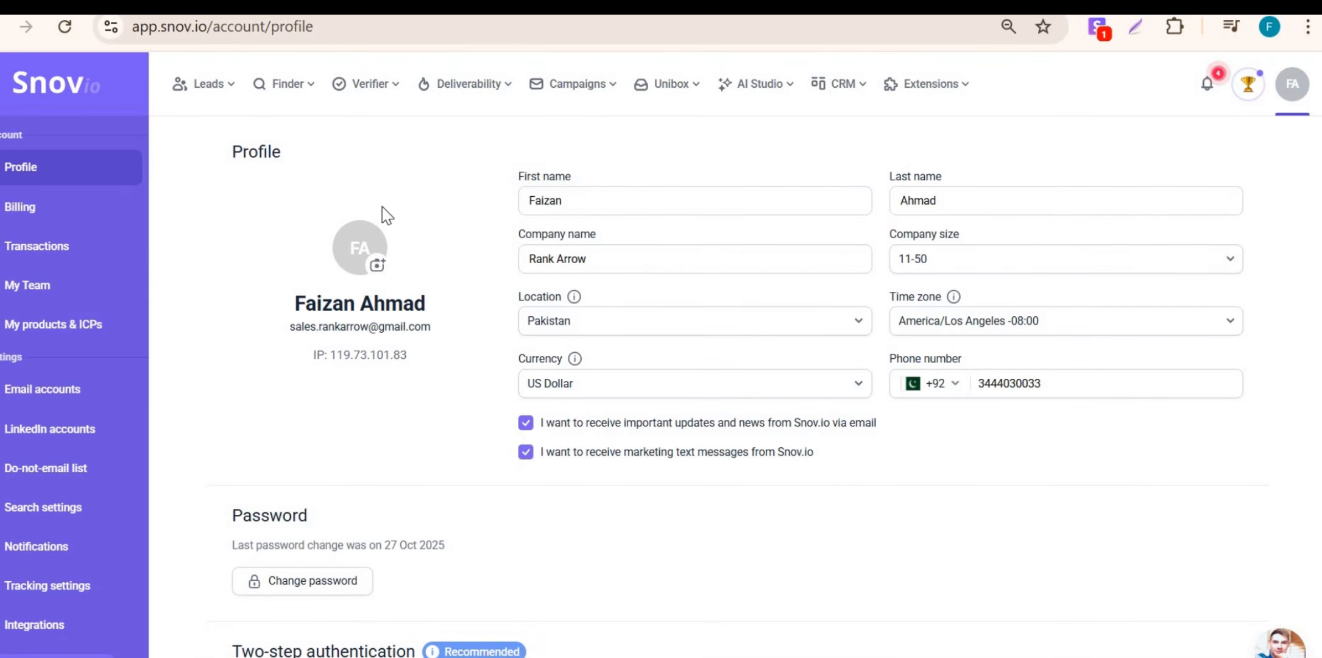
mouse_move(462, 105)
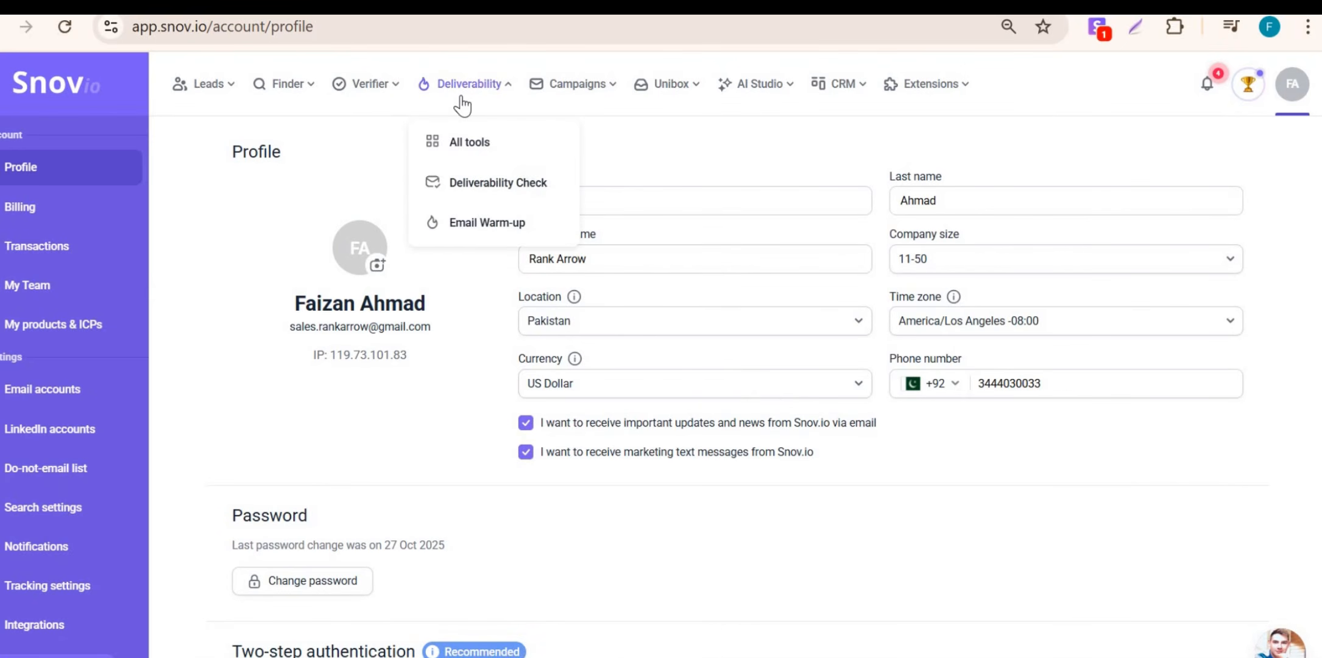
left_click(505, 222)
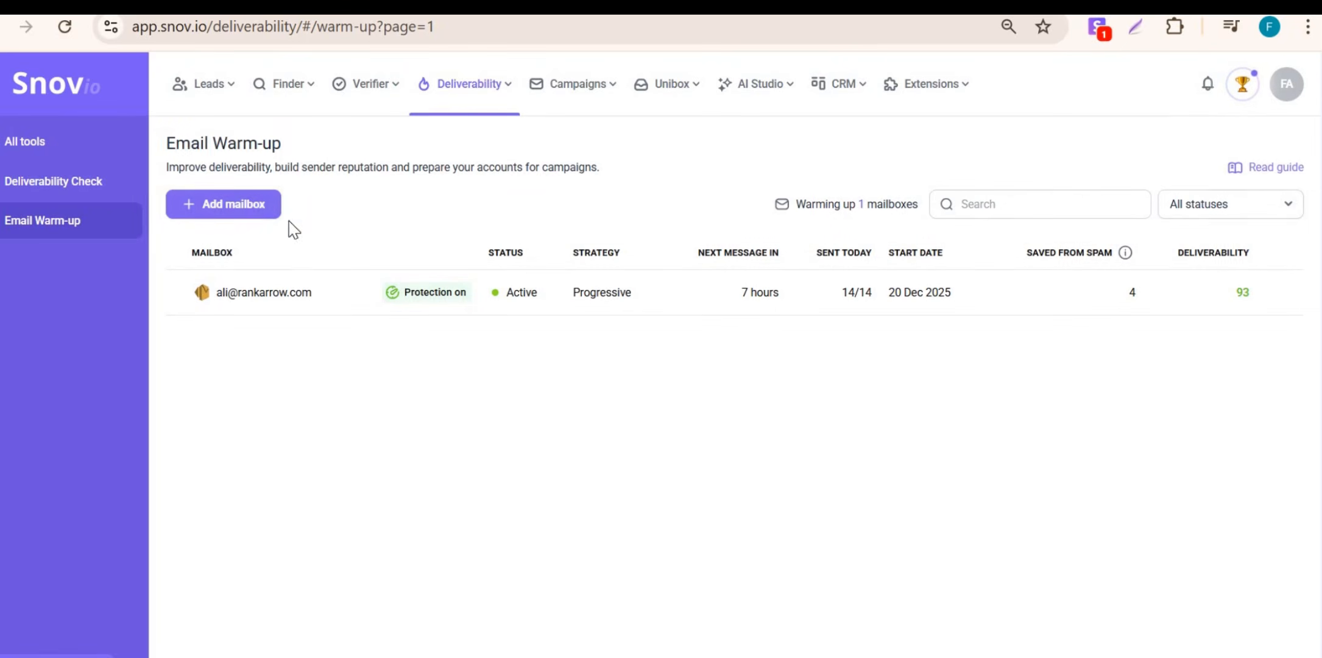
Step: Start a new warm-up mailbox and bring up the Choose email accounts list
left_click(248, 207)
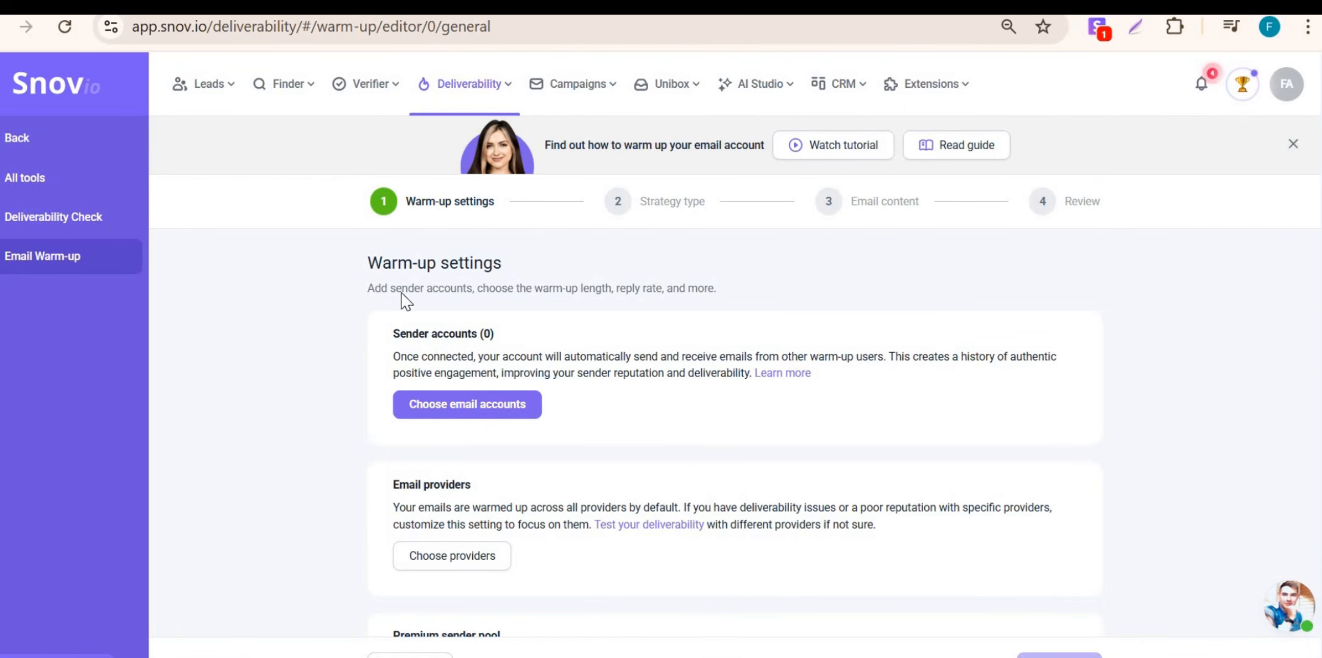
scroll(481, 347, "down", 2)
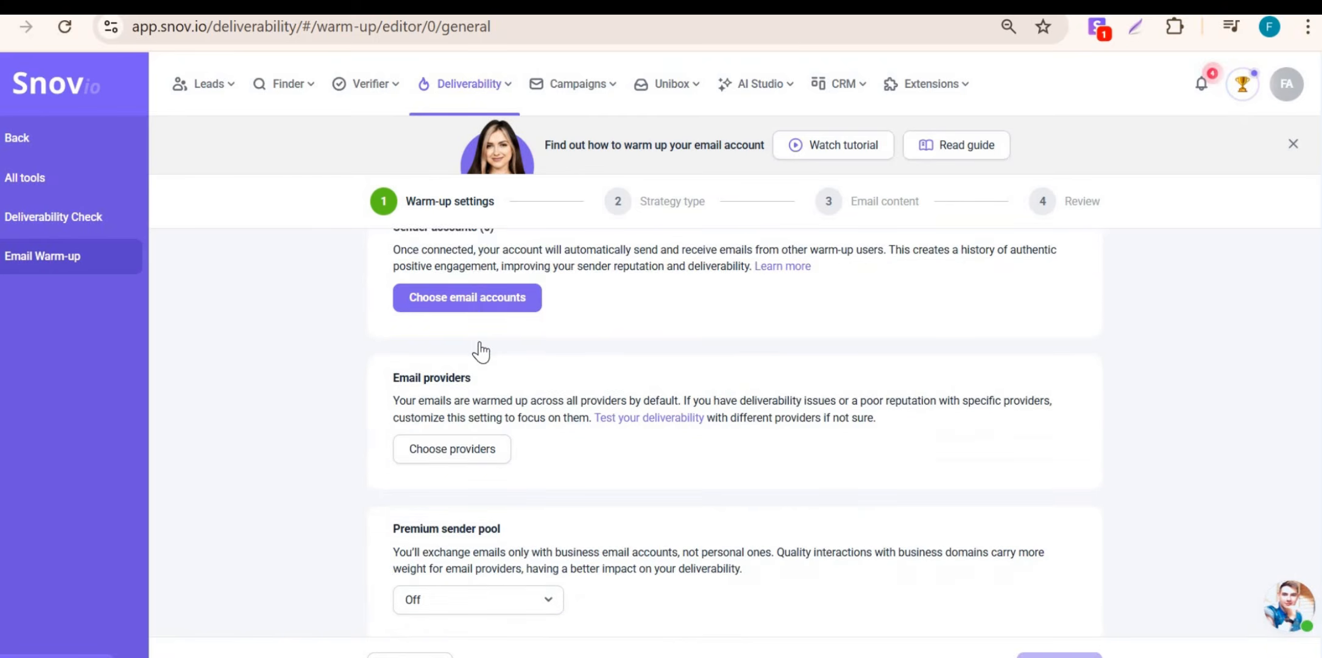
scroll(481, 352, "down", 2)
scroll(564, 345, "up", 4)
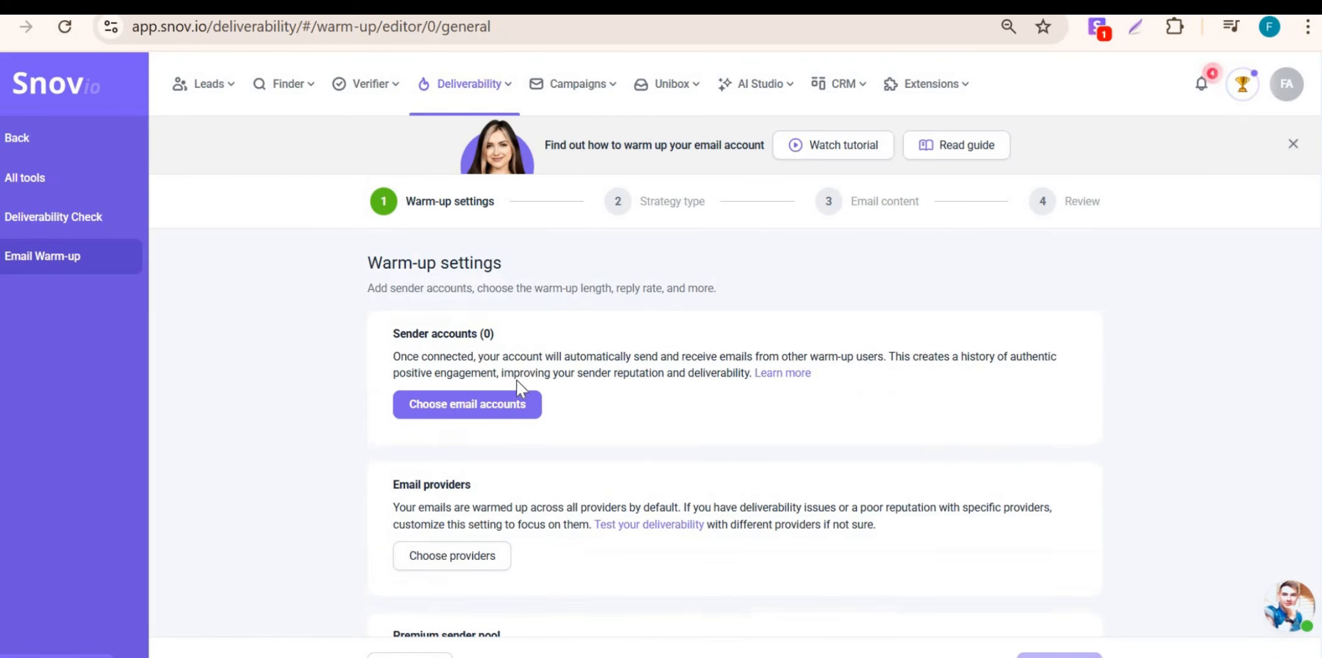
left_click(490, 407)
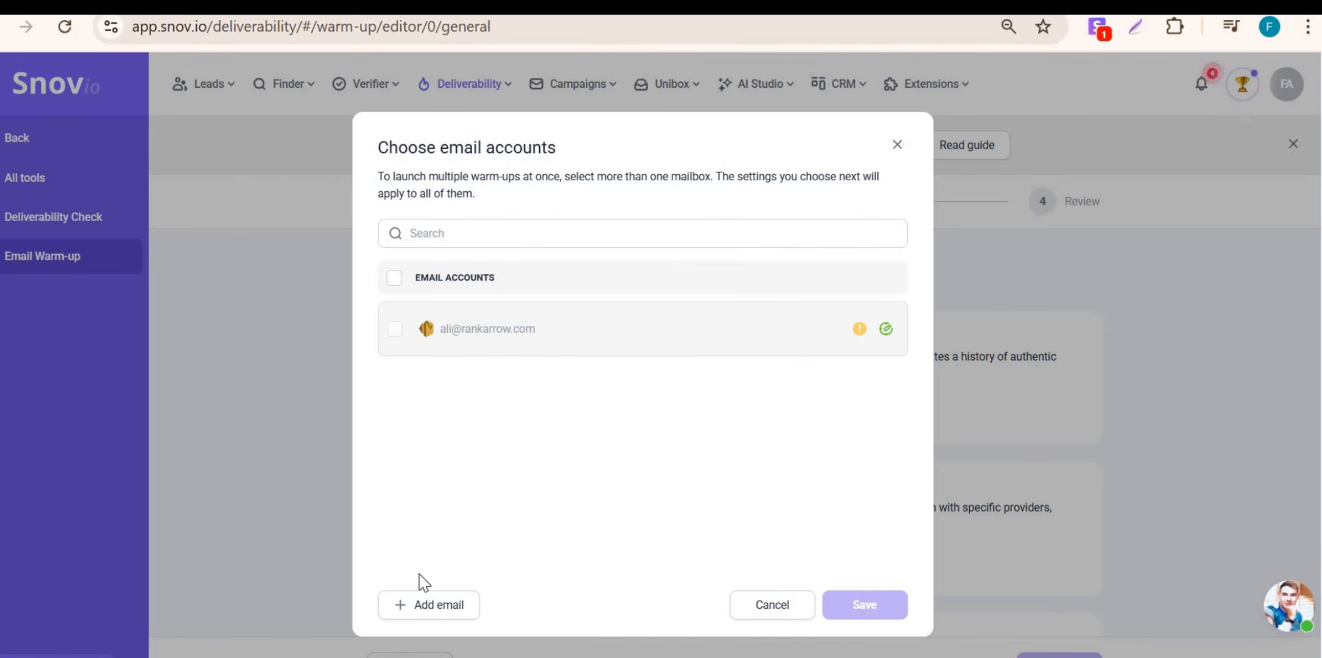
Step: Read the done-for-you pre-configured mailbox details and start creating a new mailbox
left_click(405, 606)
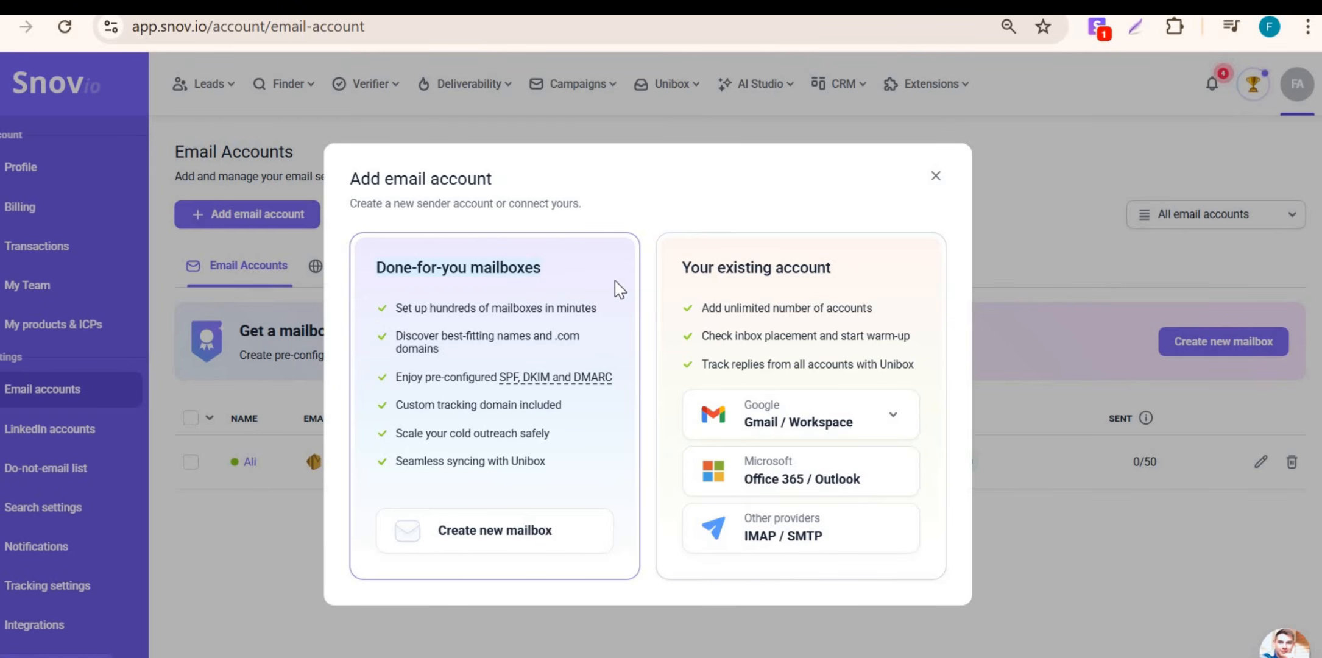
left_click(738, 269)
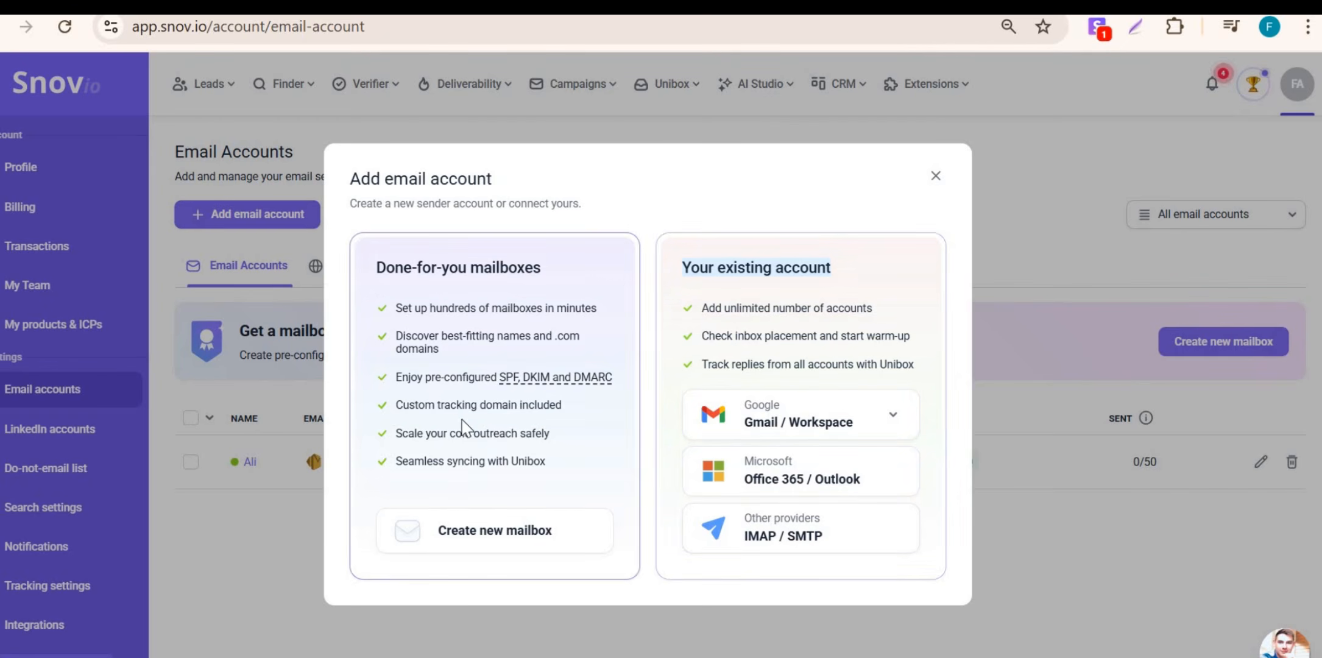
left_click(377, 267)
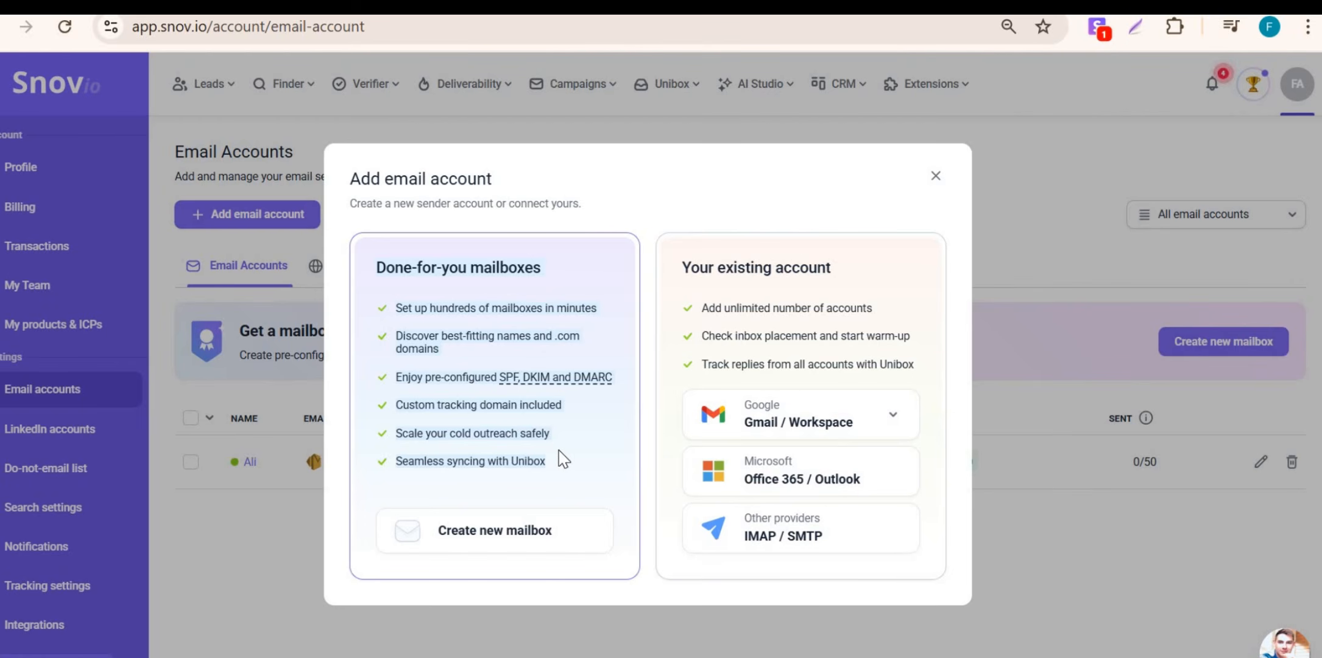
double_click(462, 382)
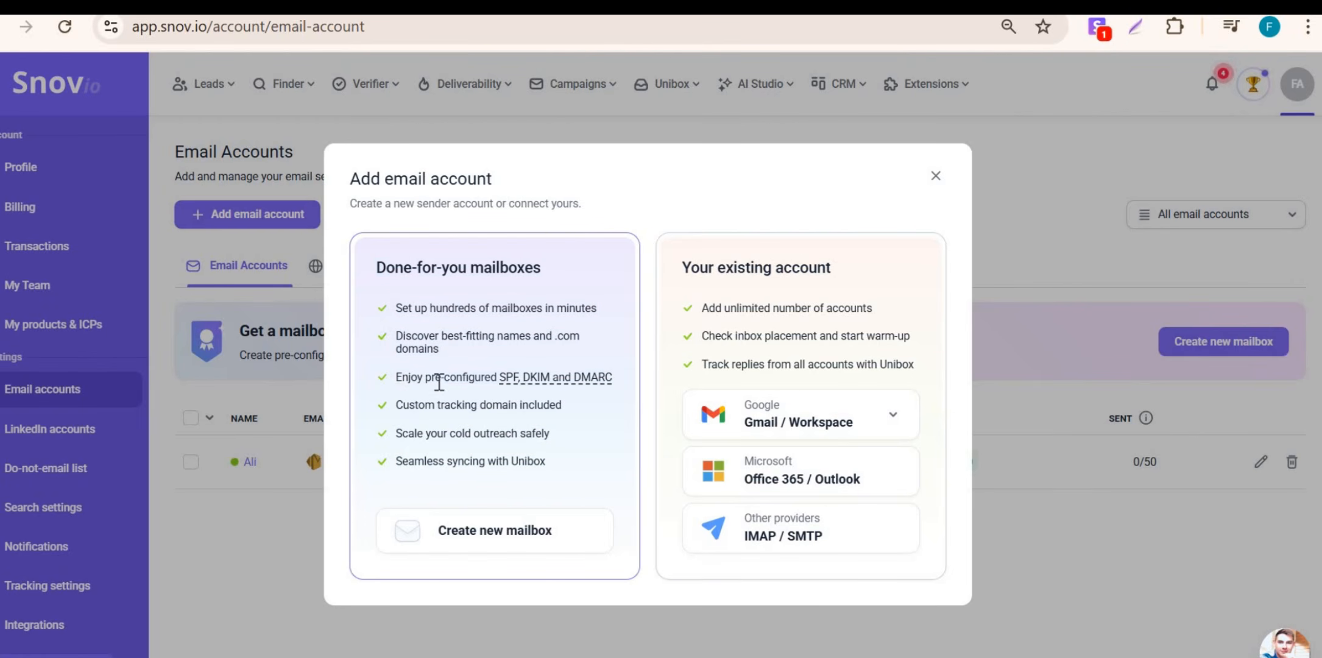
mouse_move(613, 382)
left_click_drag(403, 434, 553, 438)
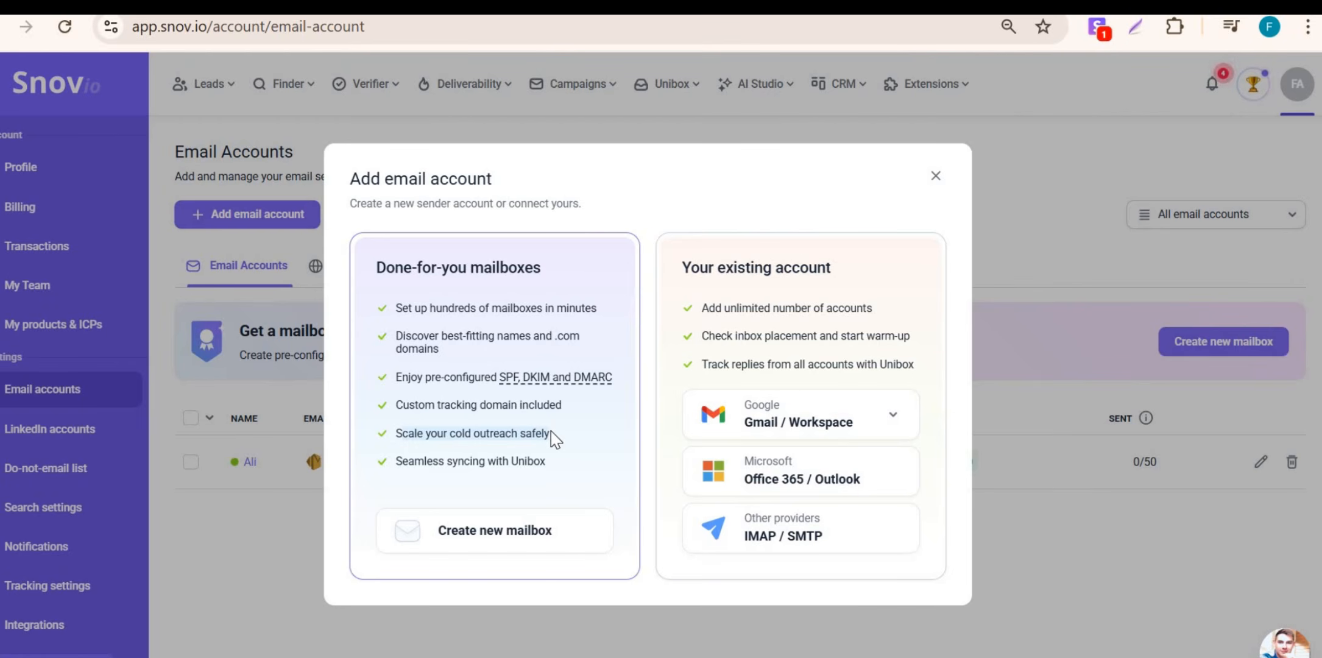
left_click(480, 538)
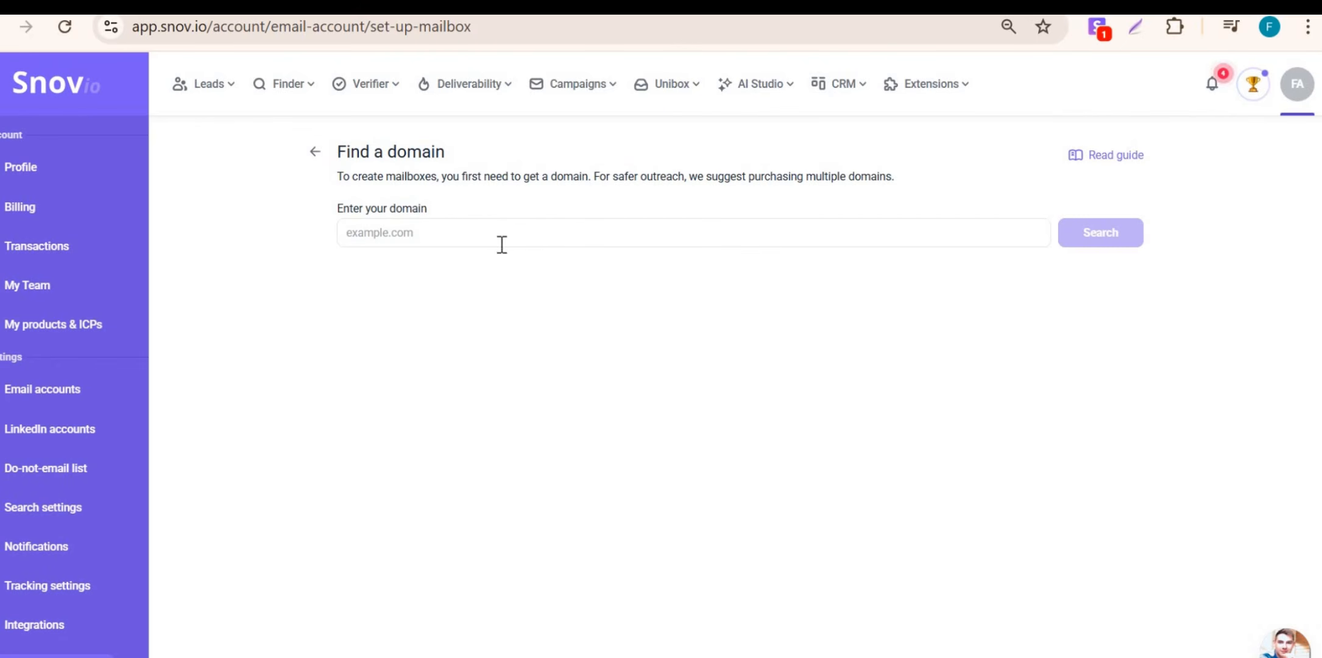
Step: Search domains like rankarrow.com, pick heyrankarrow.com, teamrankarrow.com and justrankarrow.com ($42/yr), and continue
left_click(505, 243)
left_click(505, 242)
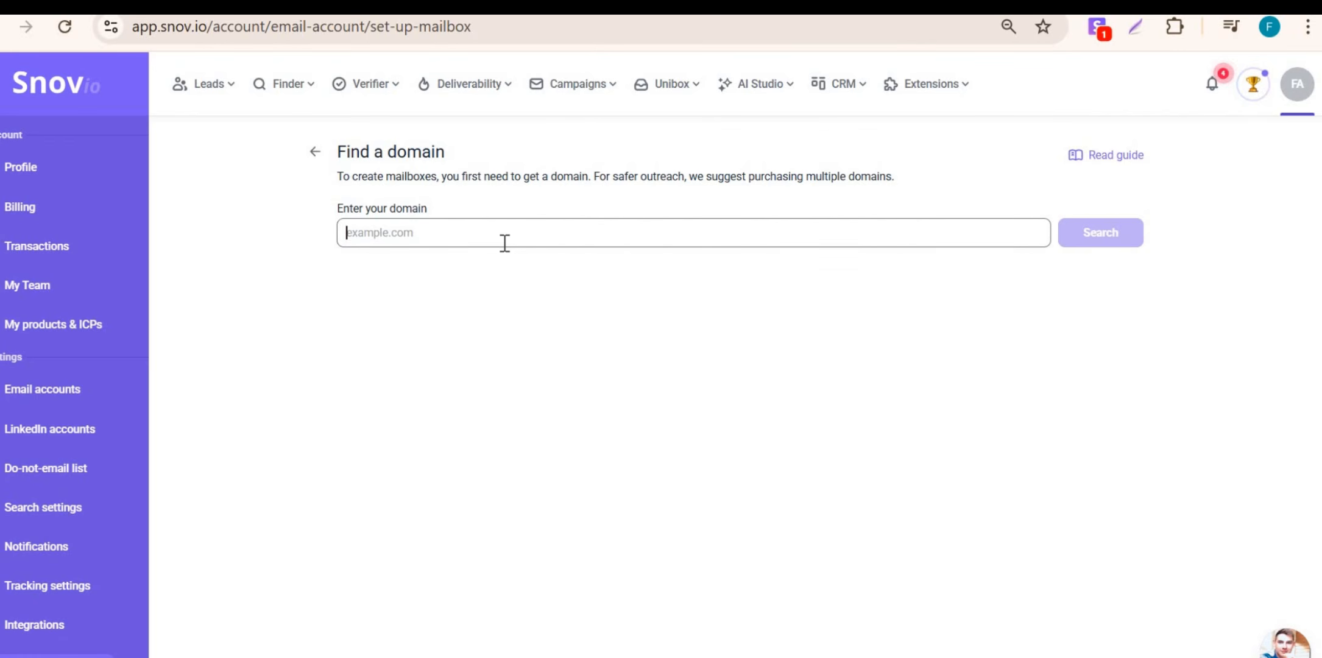
type("rankarrow.com")
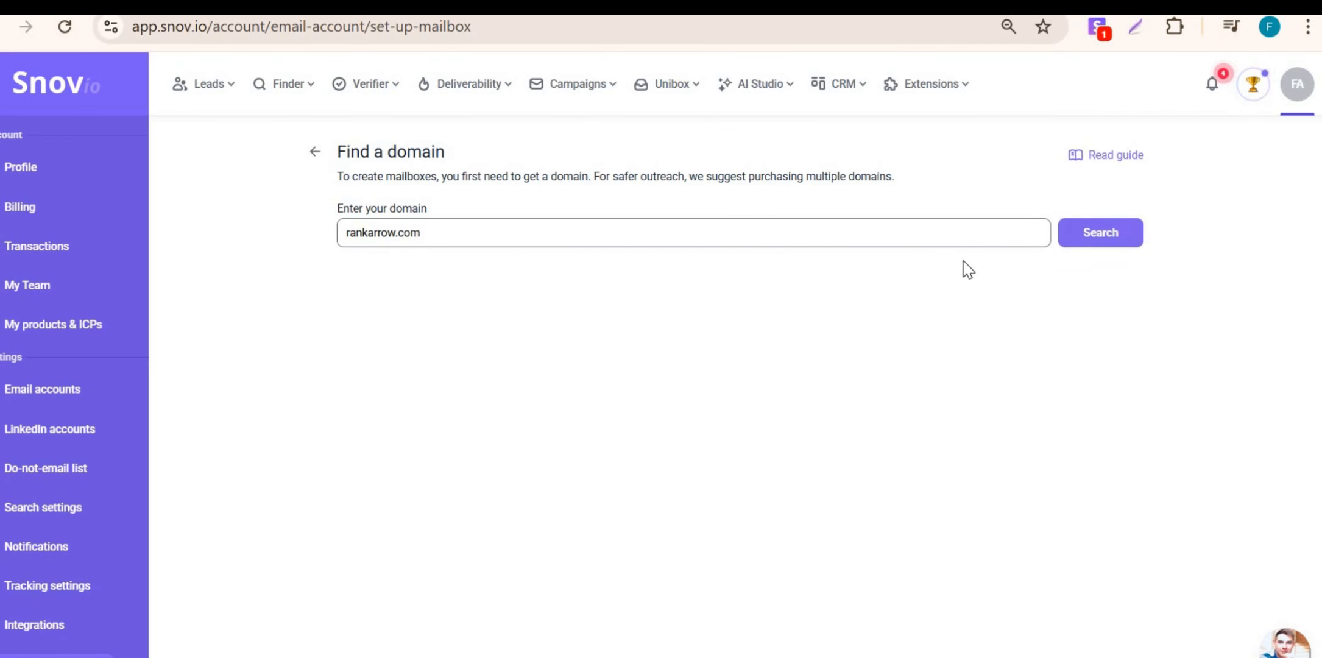
left_click(1075, 231)
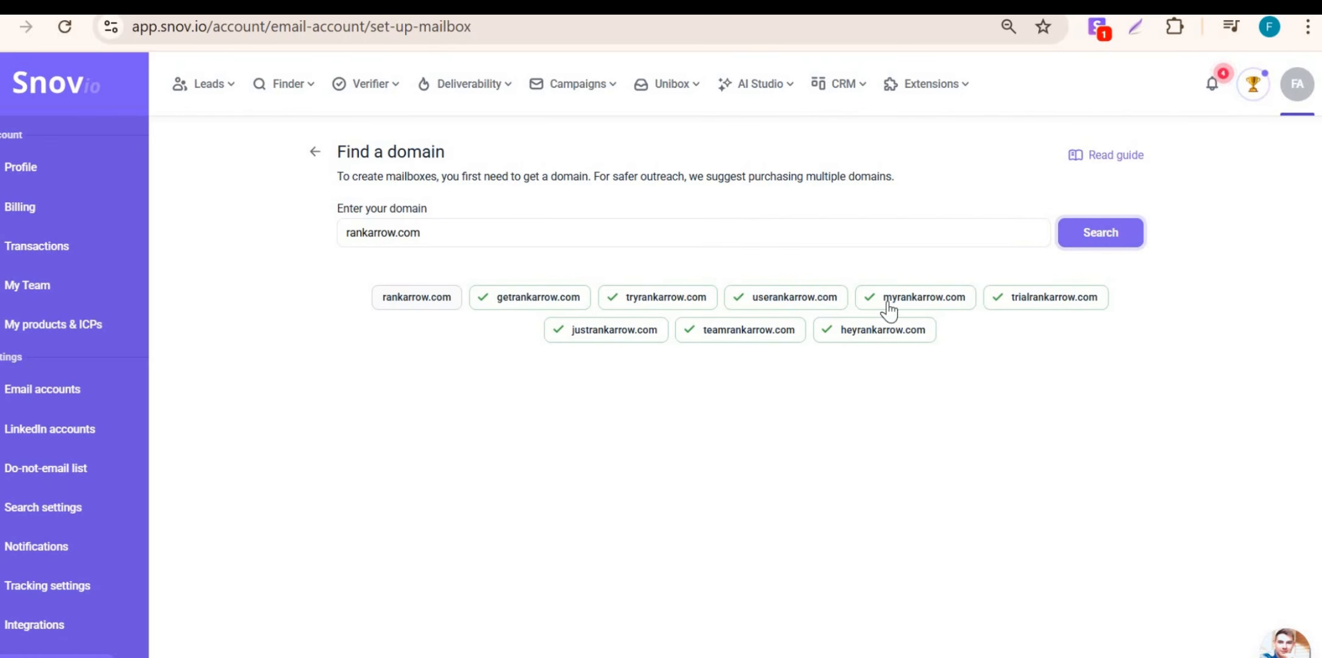
left_click(734, 340)
left_click(605, 339)
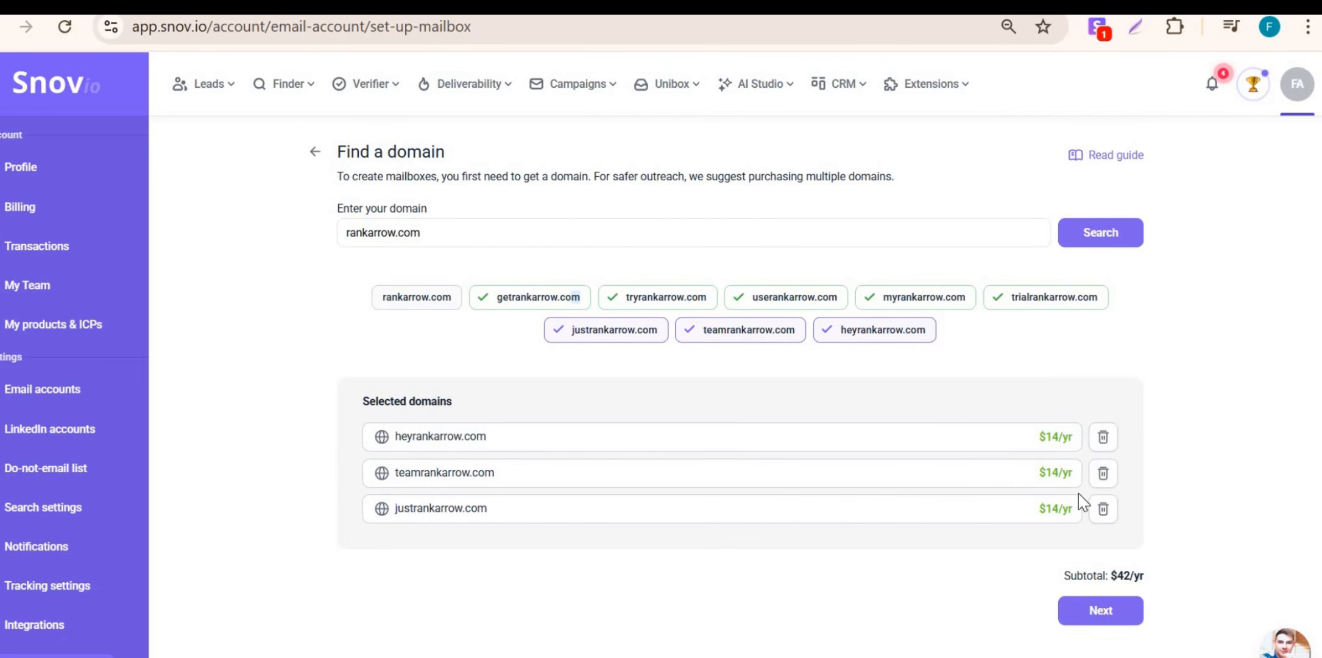
left_click(1094, 616)
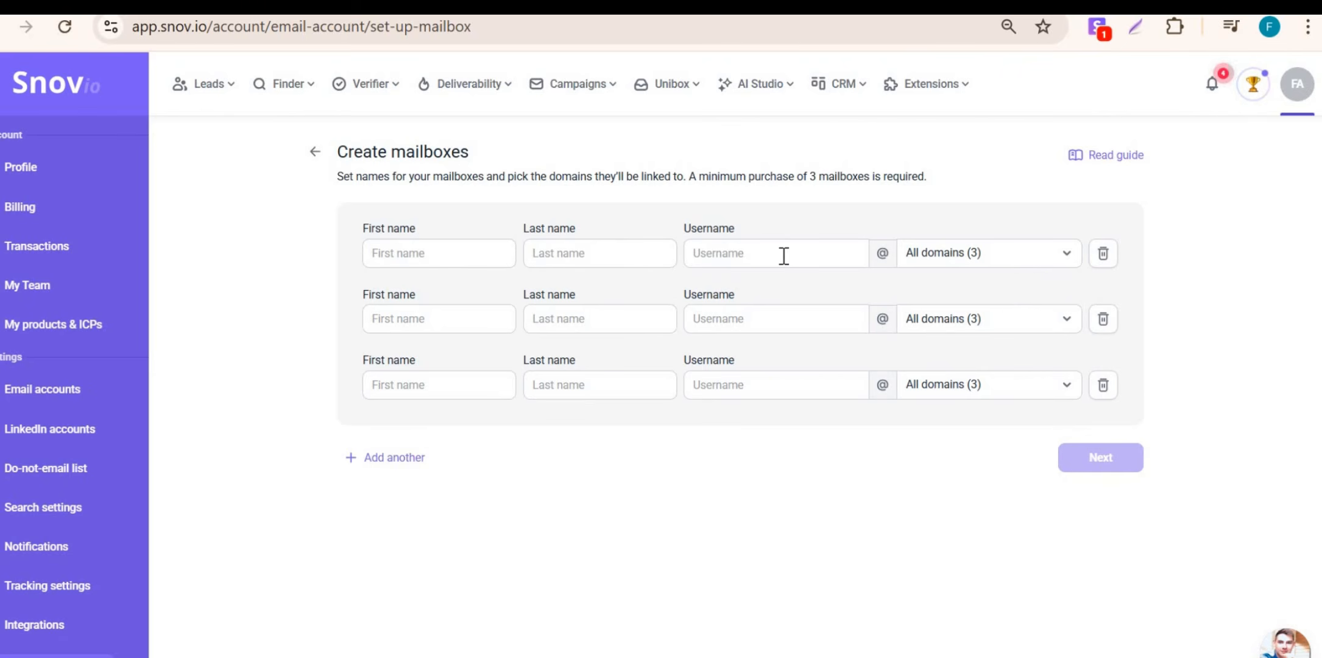
Step: Enter trial usernames and names in the Create mailboxes form, noting the 3-mailbox minimum
left_click(754, 259)
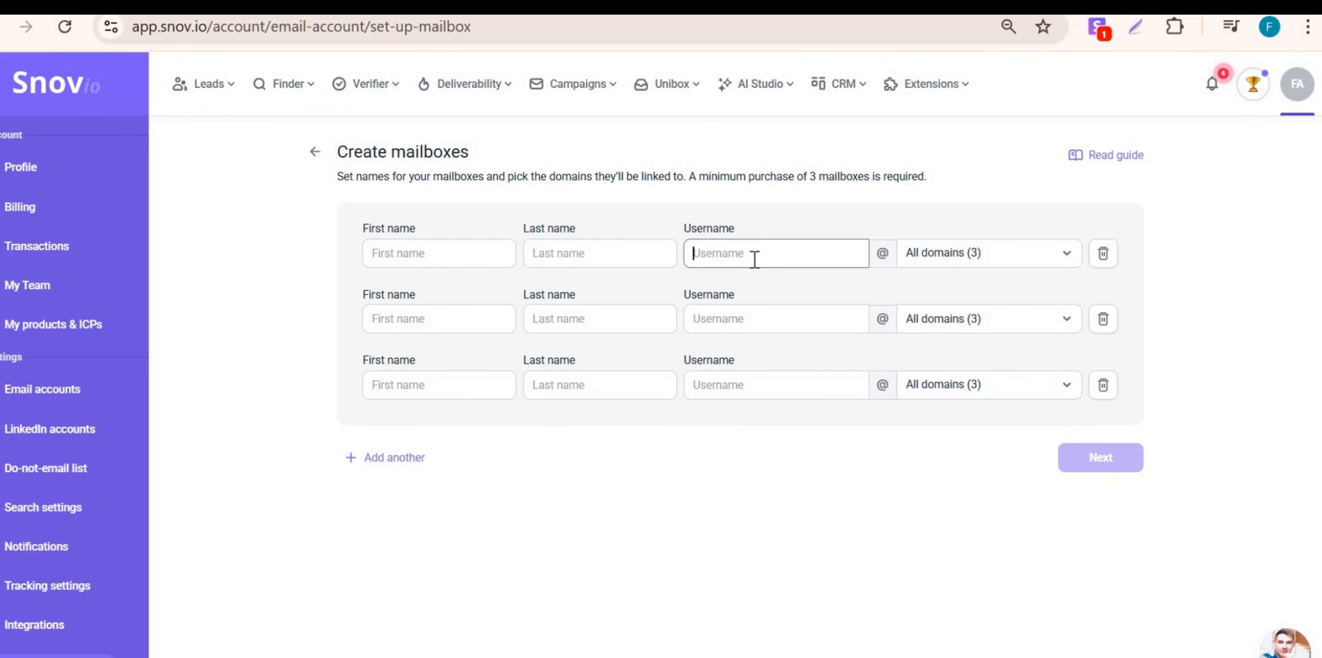
type("ali")
left_click(390, 252)
type("a")
left_click(596, 260)
type("m")
left_click(456, 312)
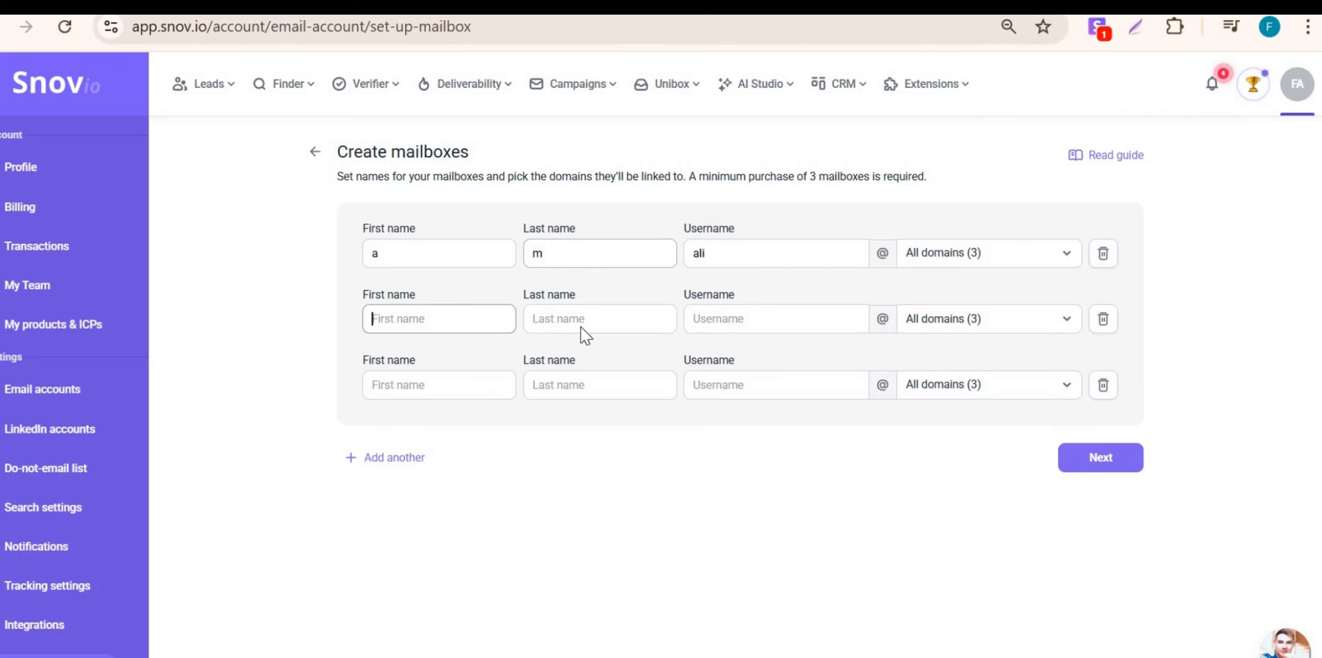
type("sds")
left_click(745, 315)
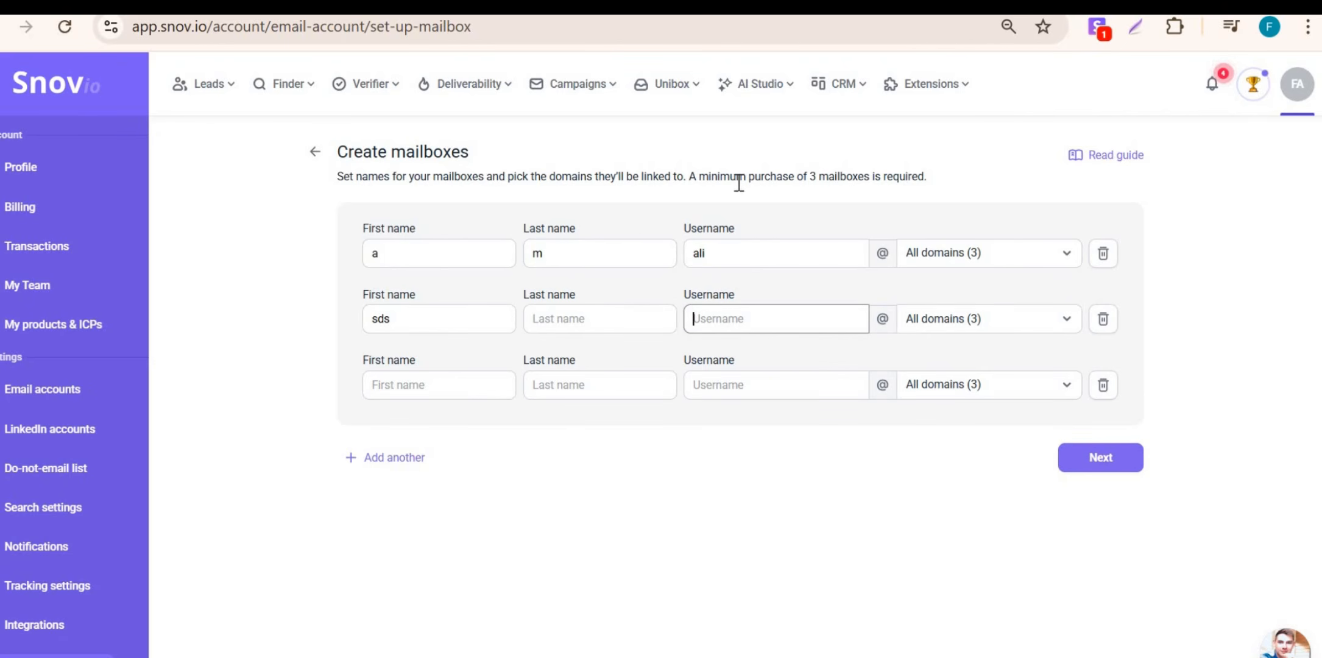
left_click_drag(689, 176, 720, 176)
left_click_drag(806, 179, 923, 181)
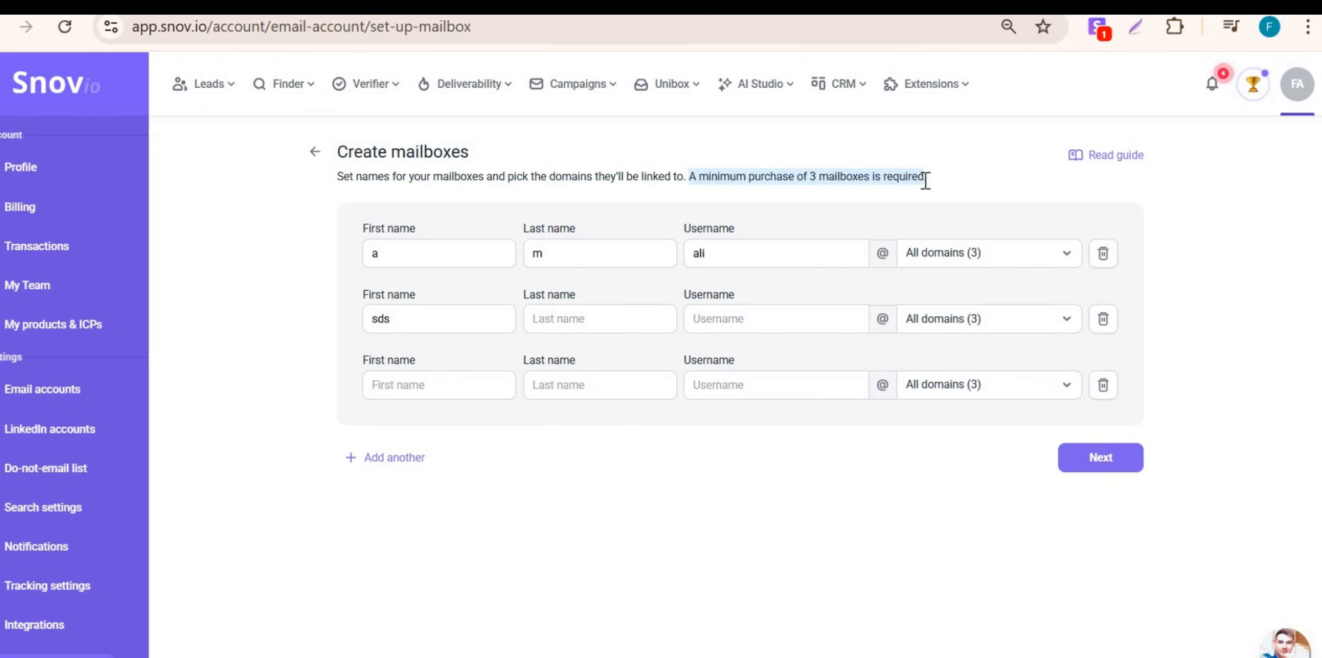
Step: Back out to the Email Accounts list and open Add email account
left_click(315, 153)
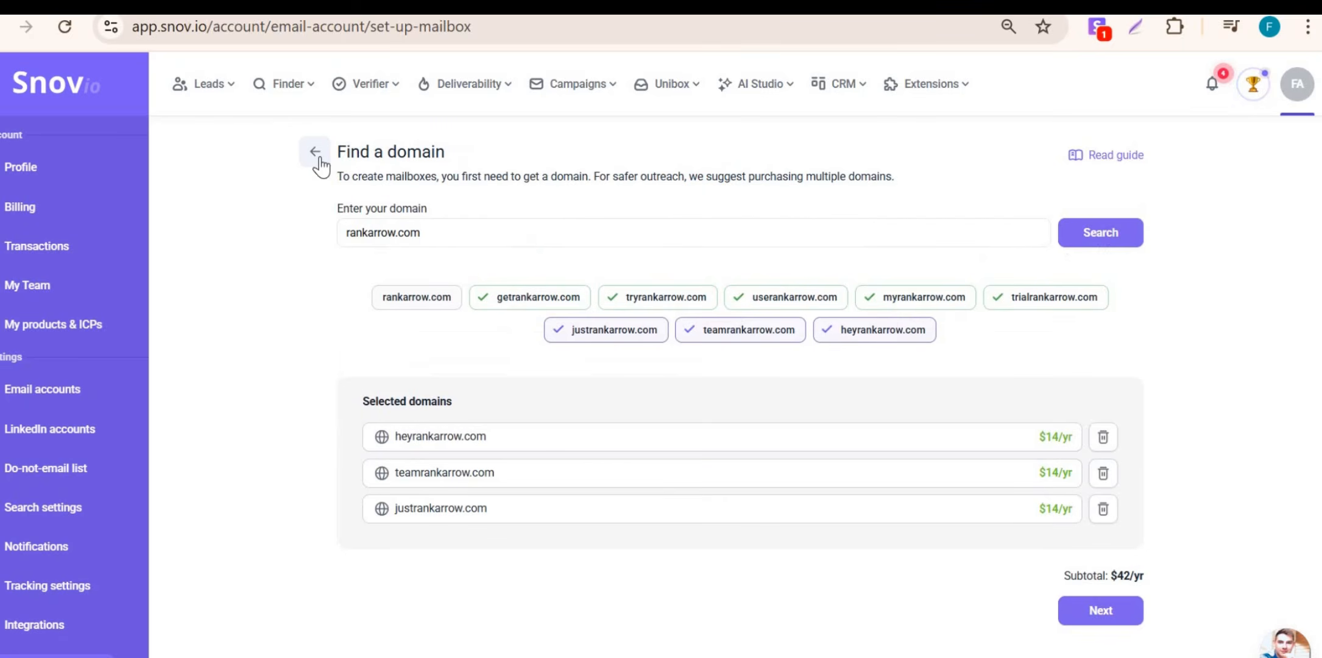
left_click(317, 155)
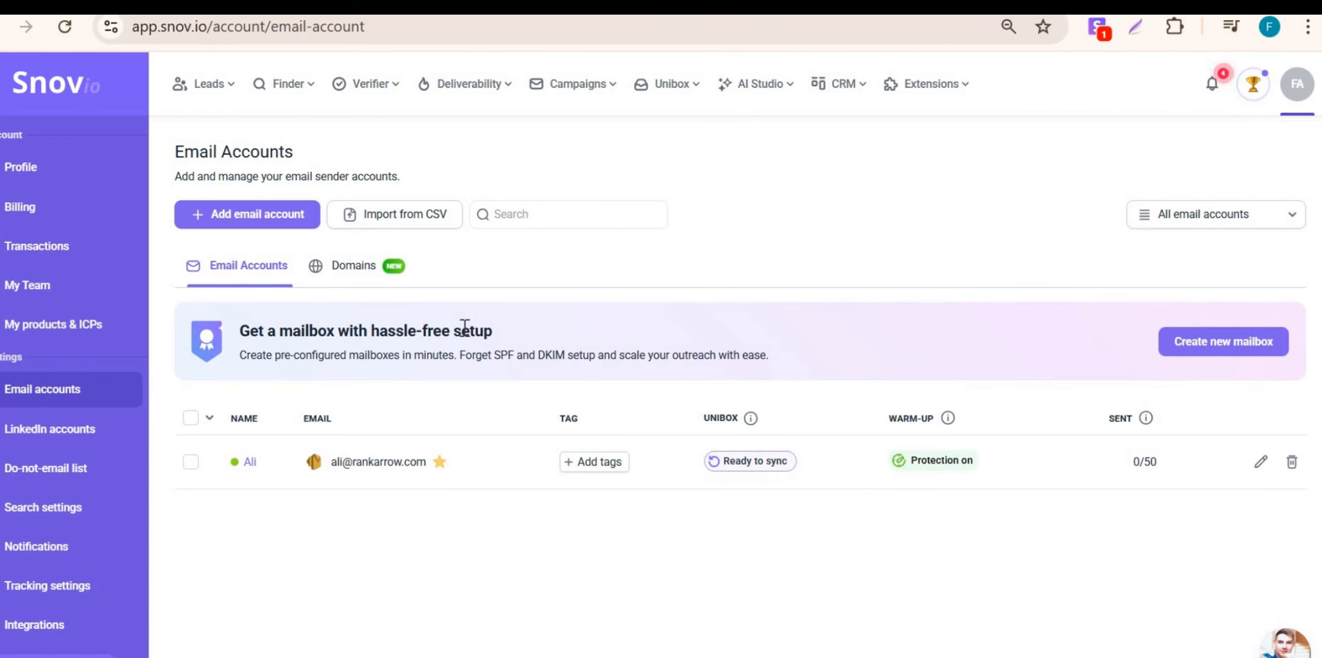
left_click(1182, 349)
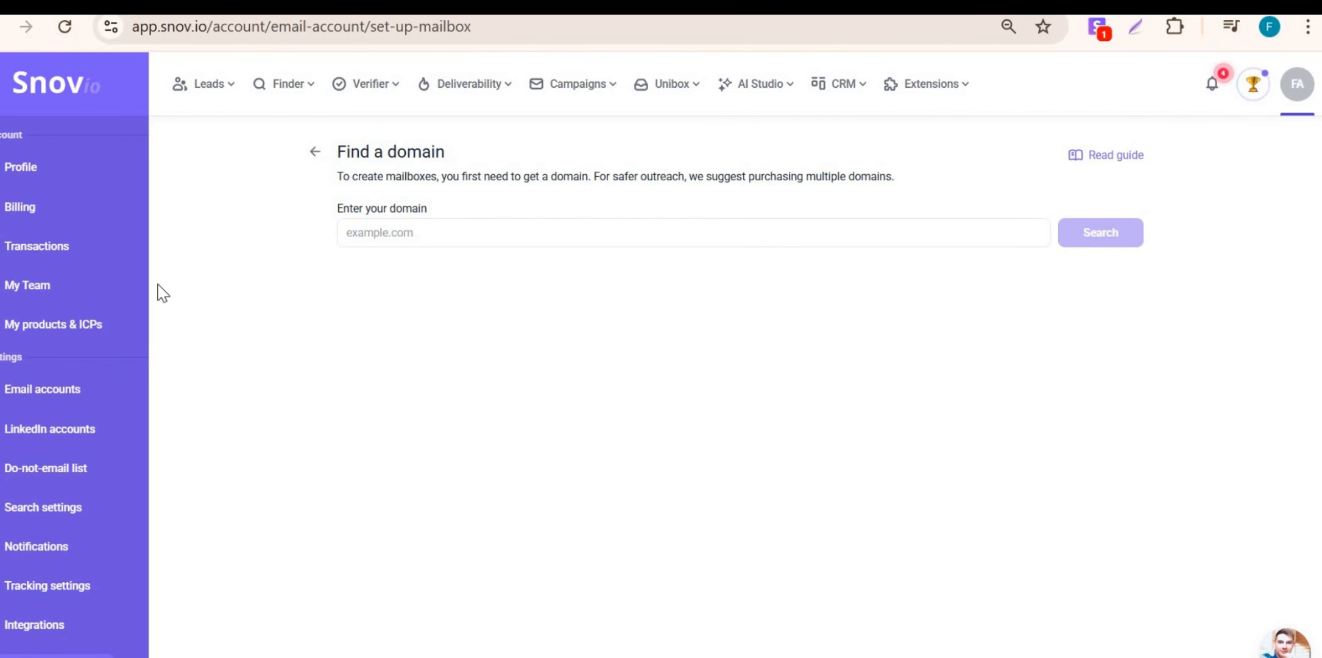
left_click(314, 151)
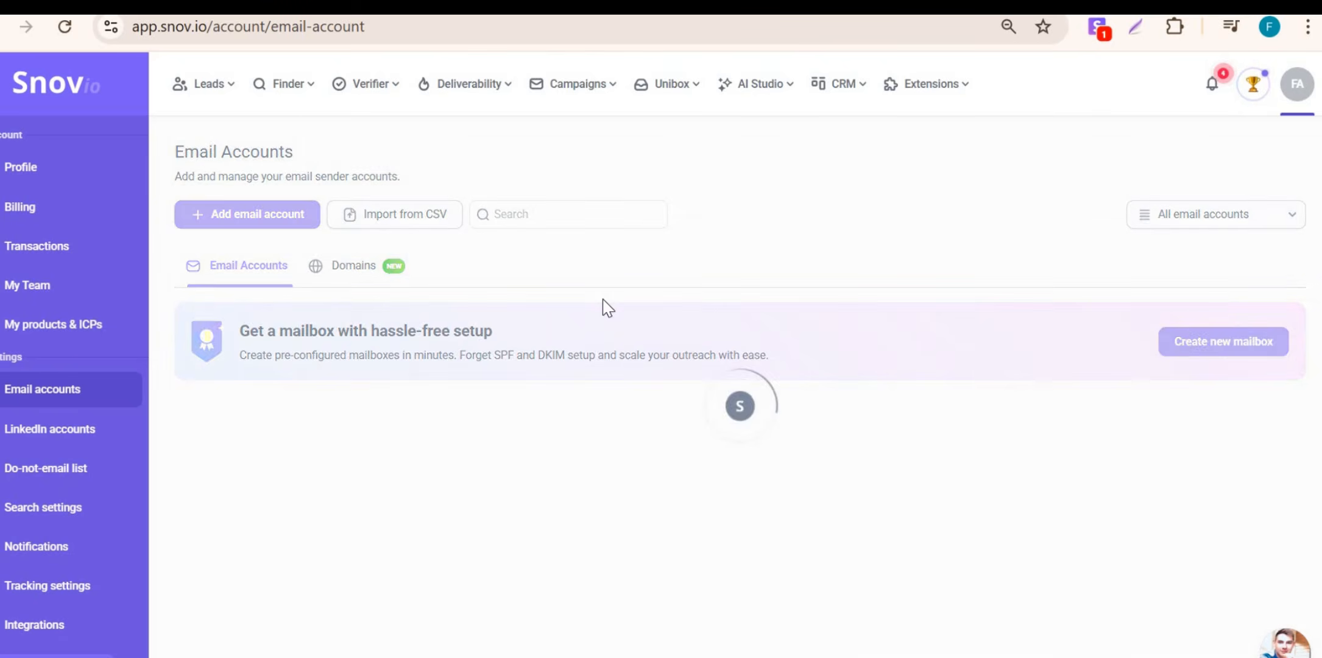
left_click(255, 215)
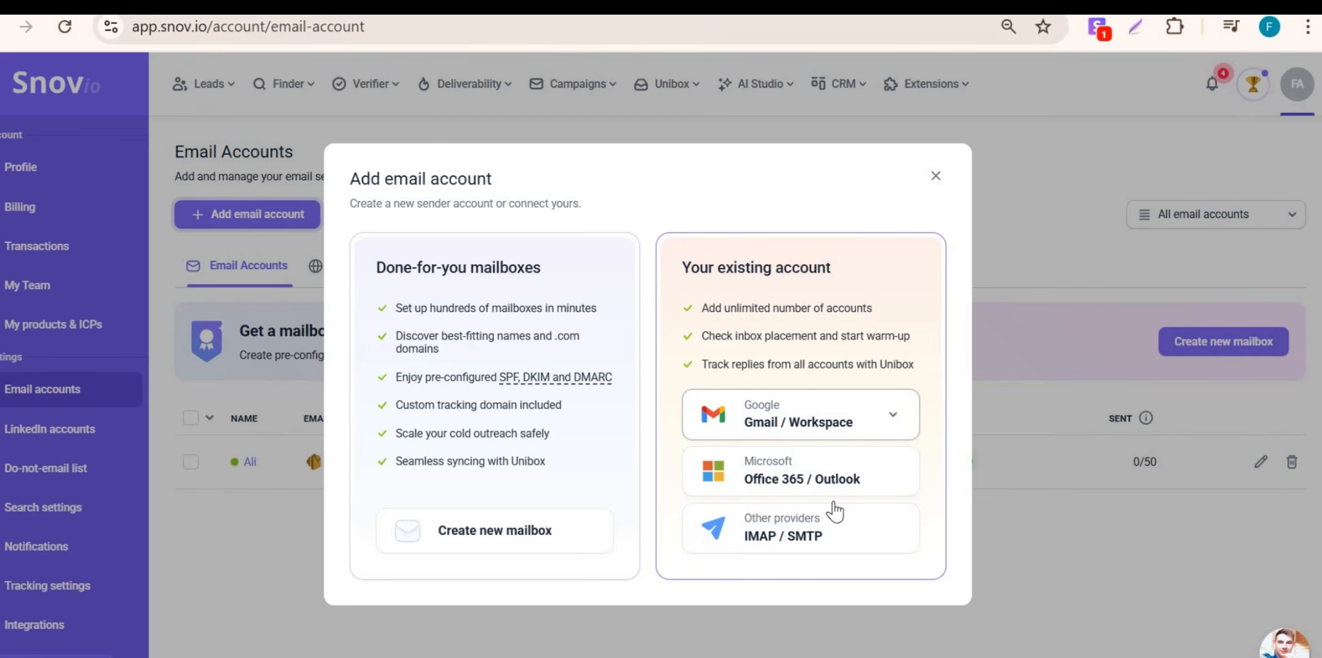
Step: Choose IMAP / SMTP and select the Amazon SES provider tile
left_click(785, 533)
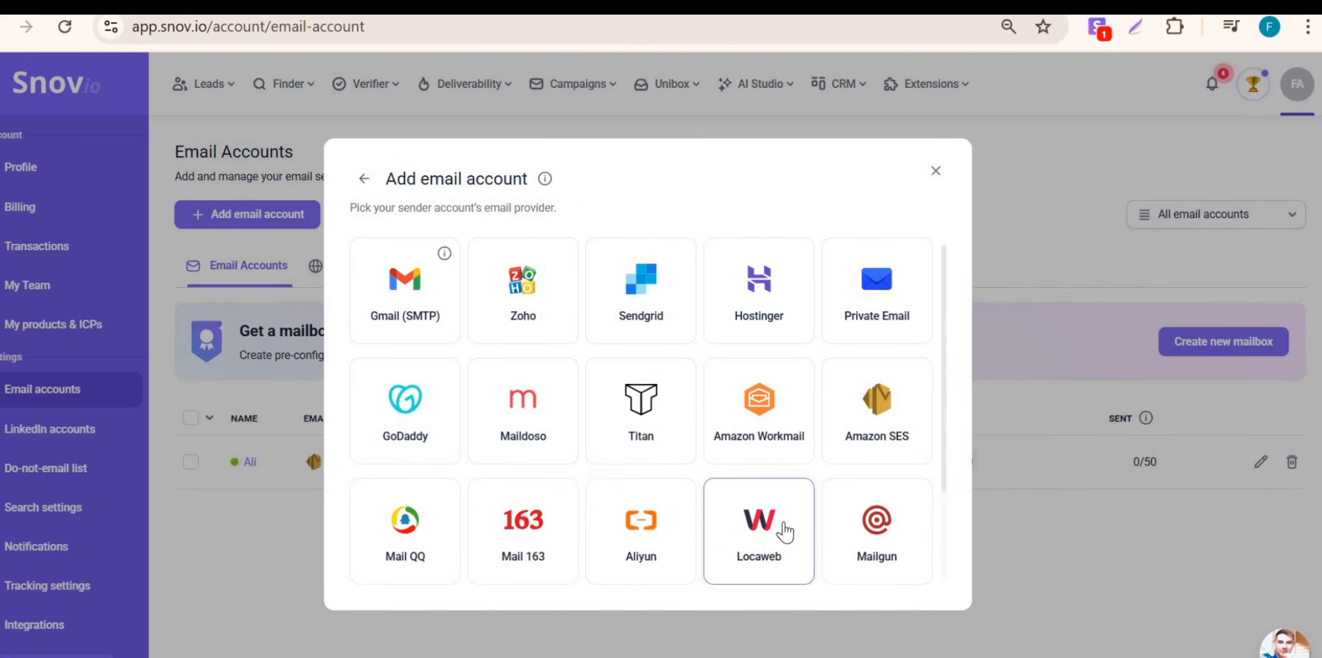
scroll(565, 375, "down", 2)
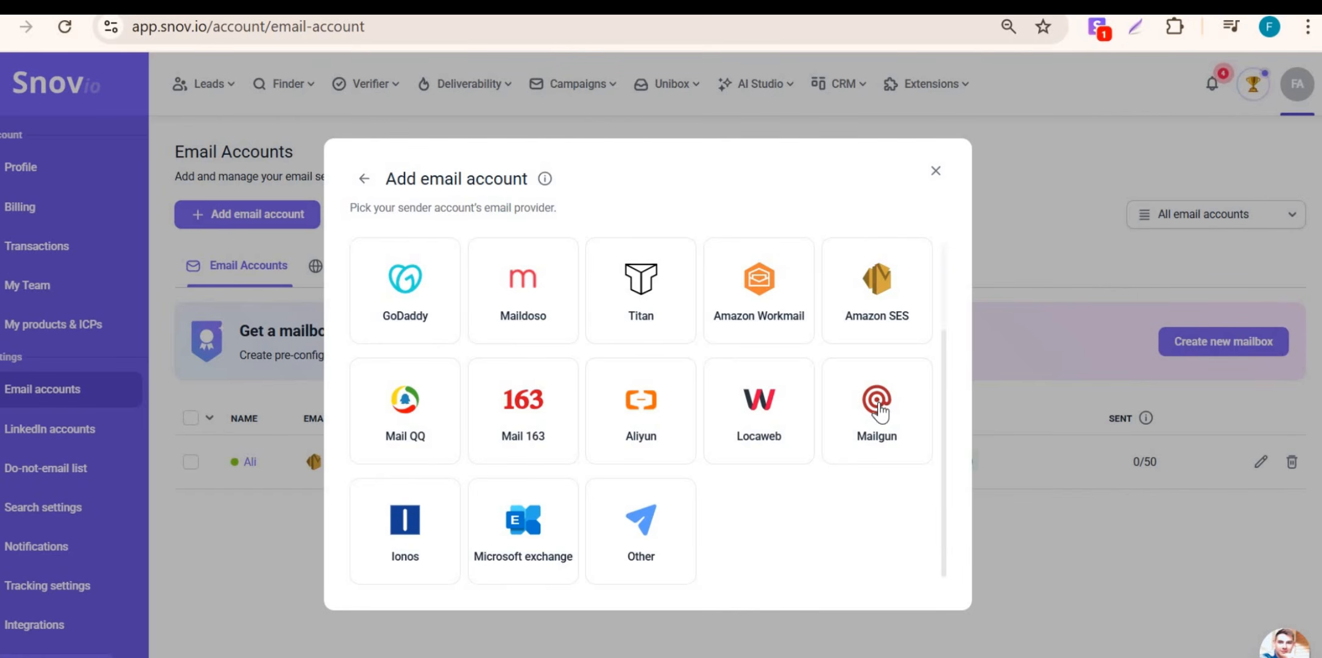
scroll(797, 437, "up", 2)
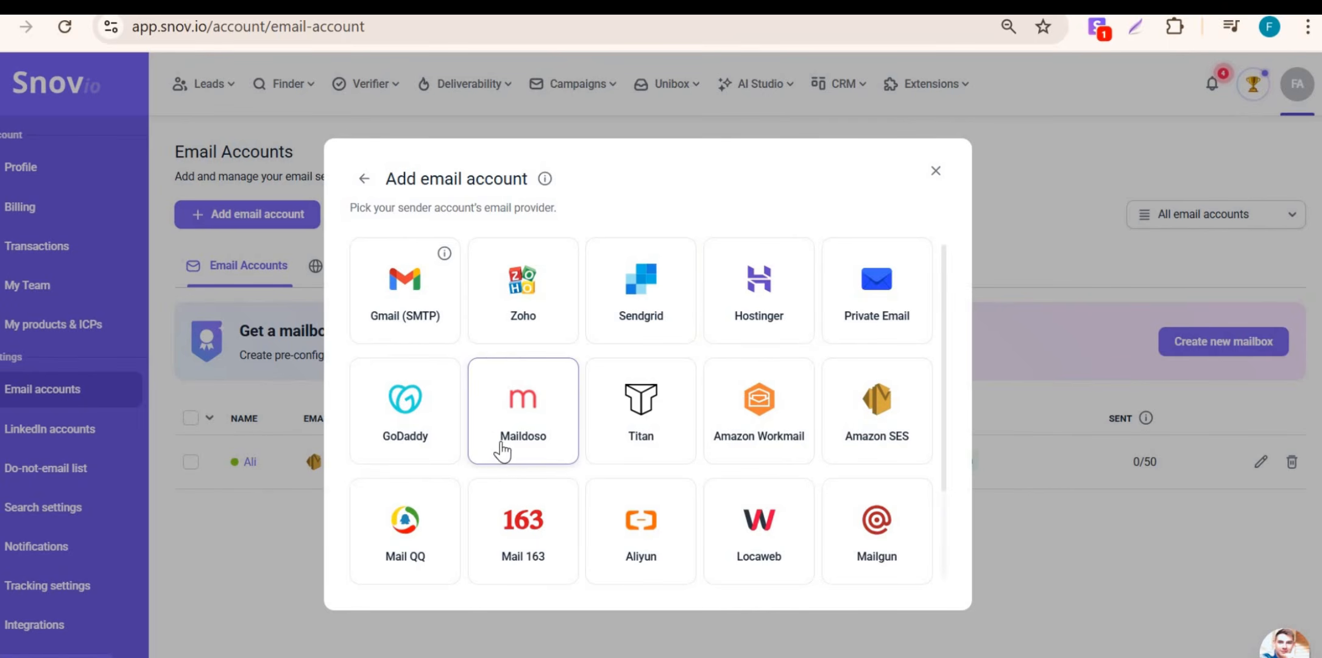
scroll(501, 452, "down", 2)
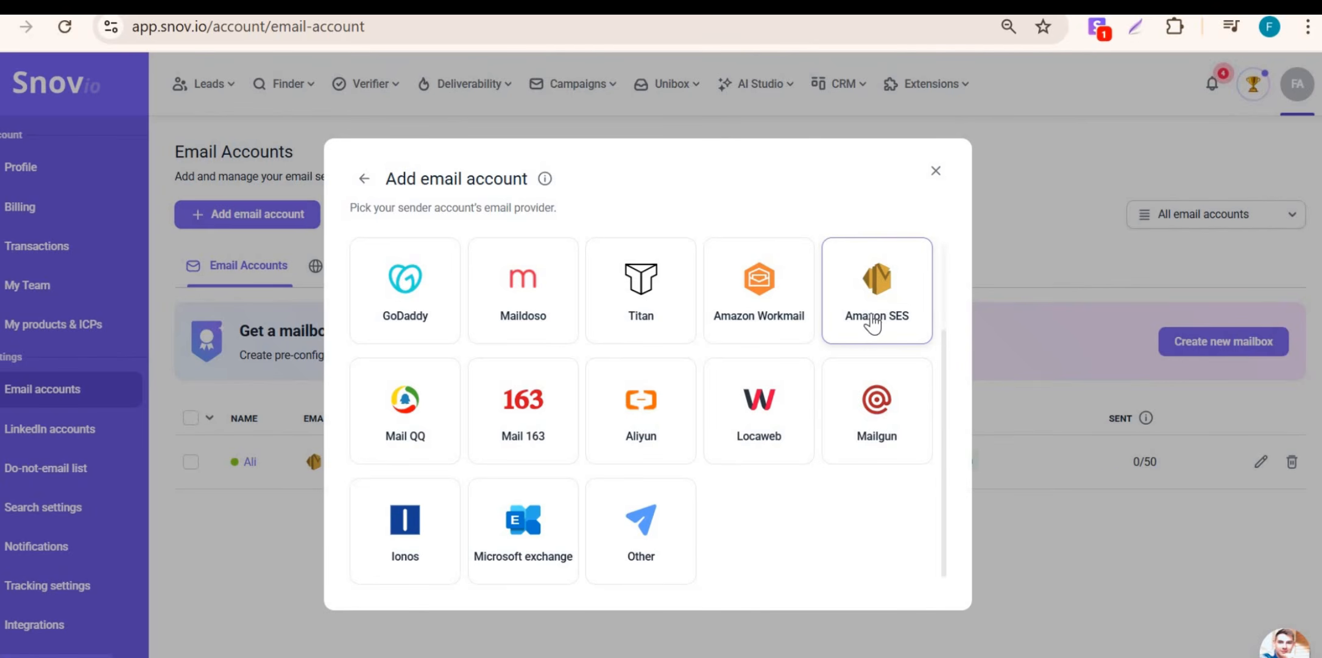
left_click(874, 323)
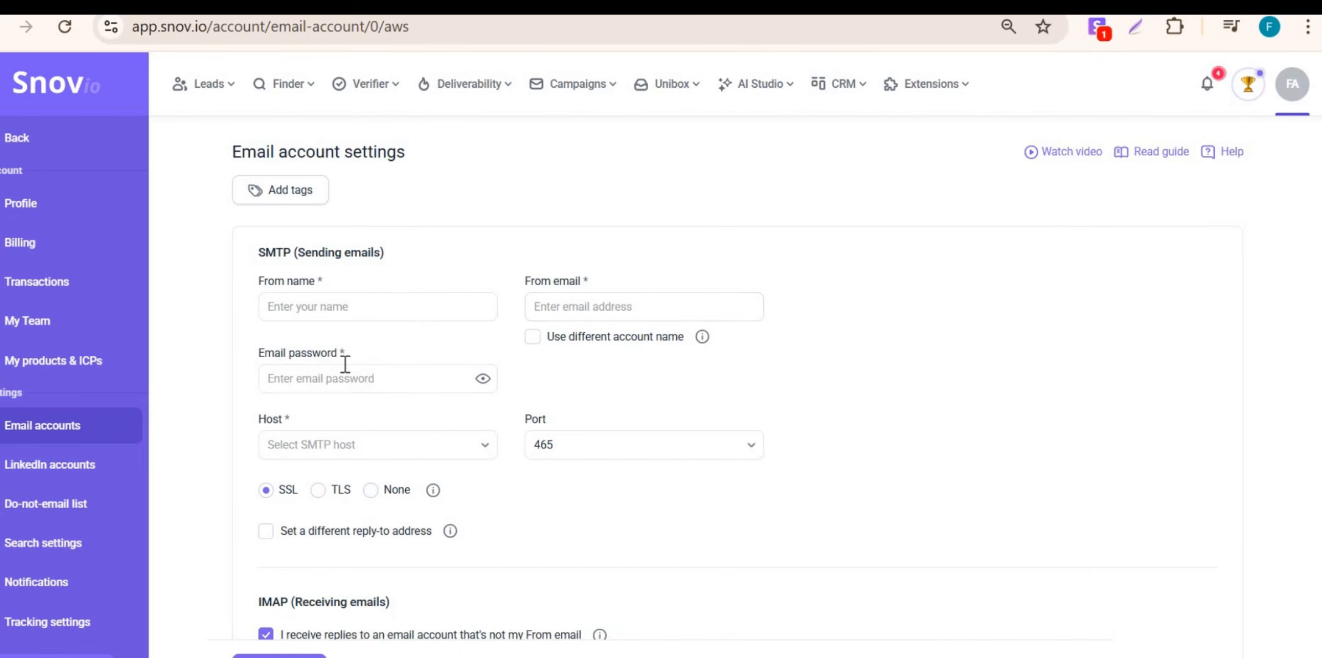
Step: Look over the Amazon SES sender fields and available SMTP hosts without filling anything
left_click(351, 311)
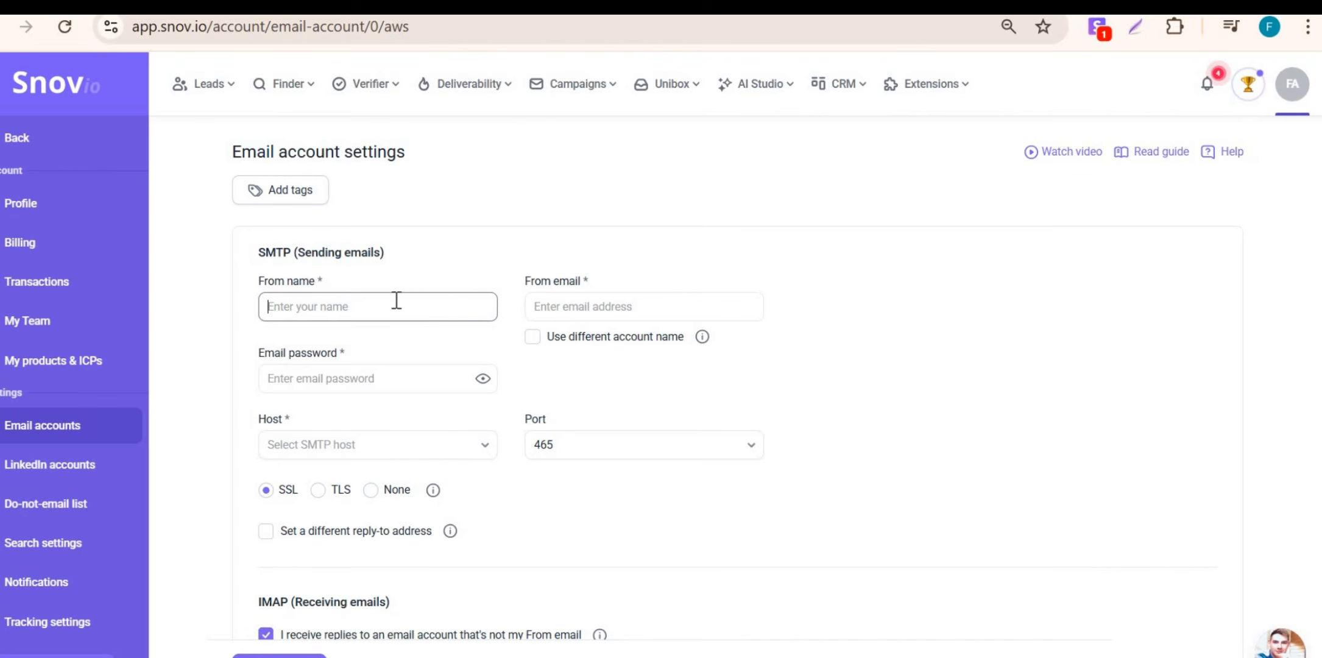
left_click(590, 306)
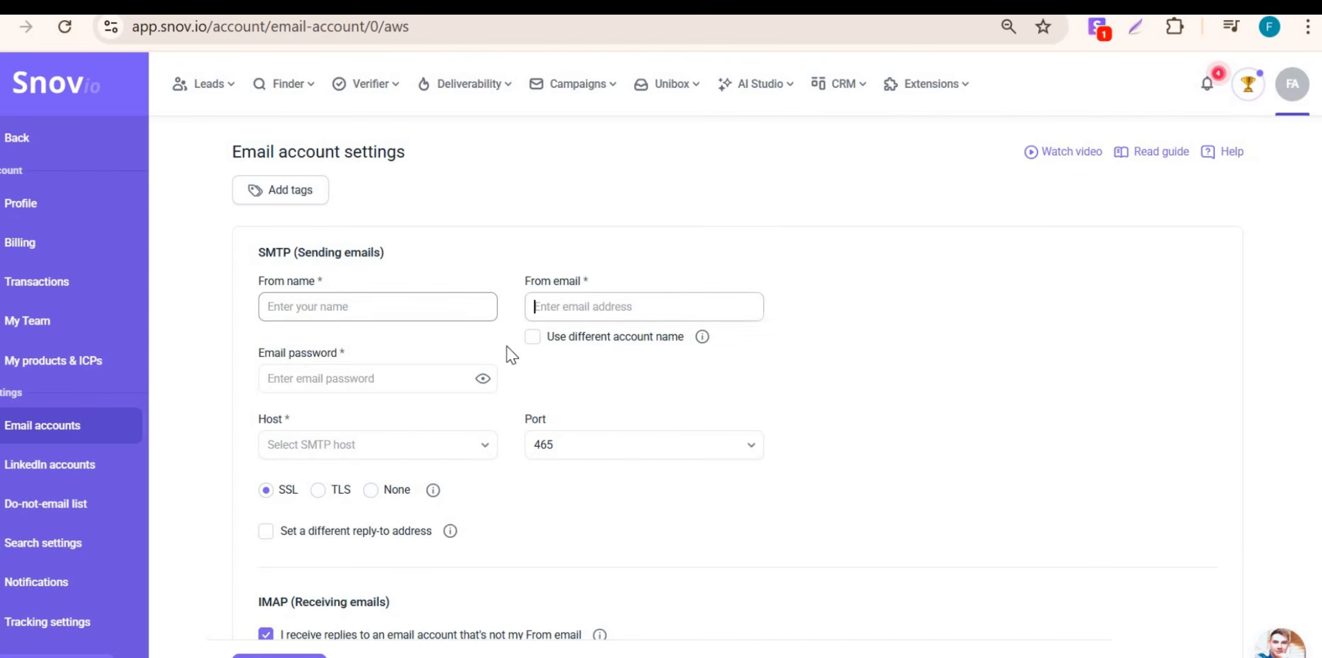
left_click(274, 378)
left_click(369, 443)
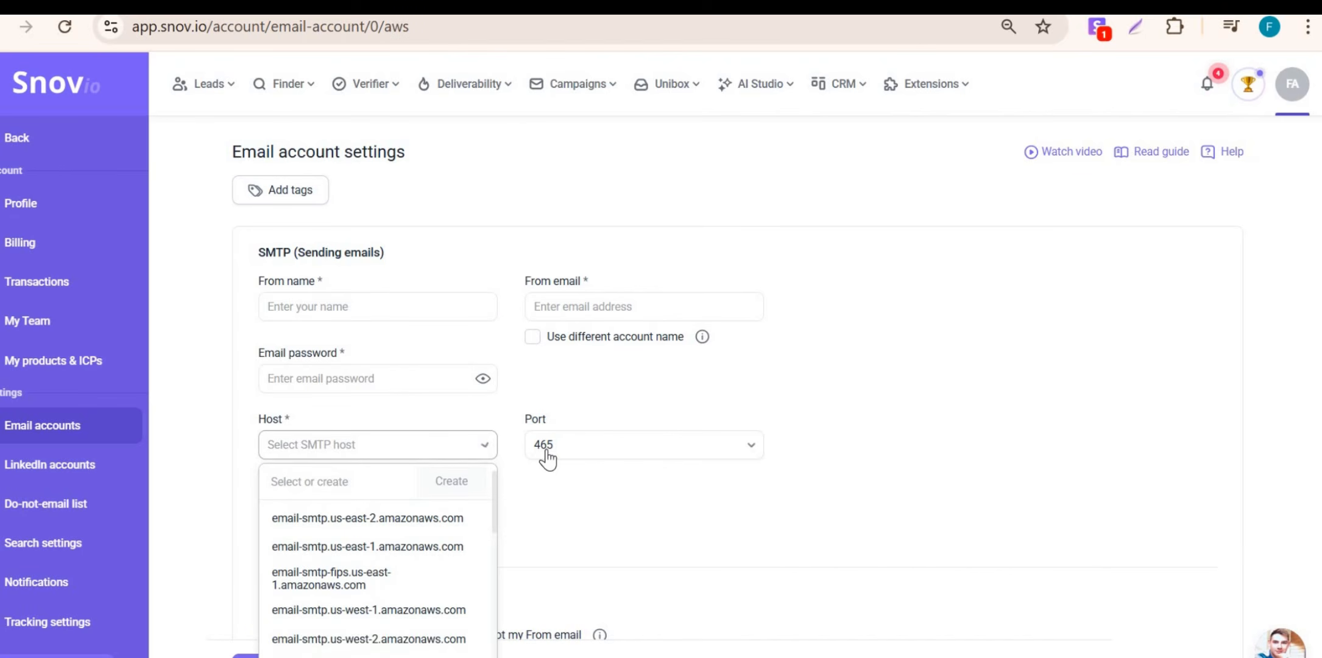
left_click(579, 491)
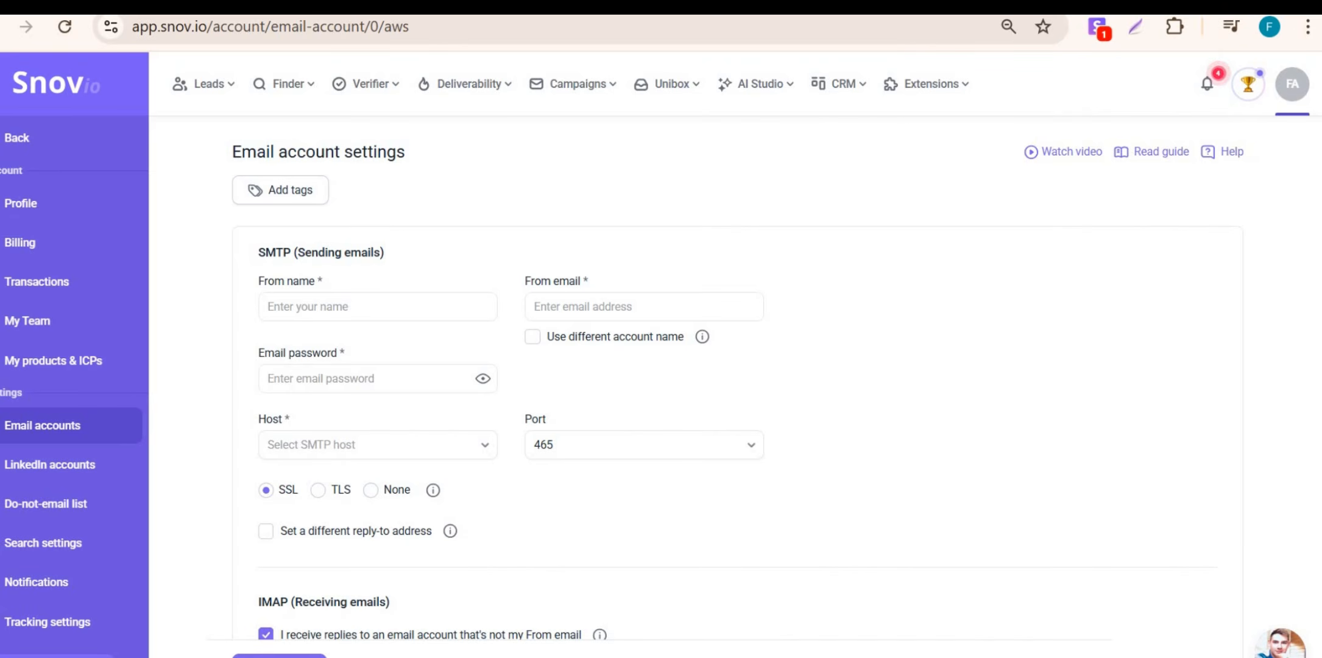
Step: Inspect the daily sending limit settings, then switch to the AWS console window
scroll(333, 422, "down", 3)
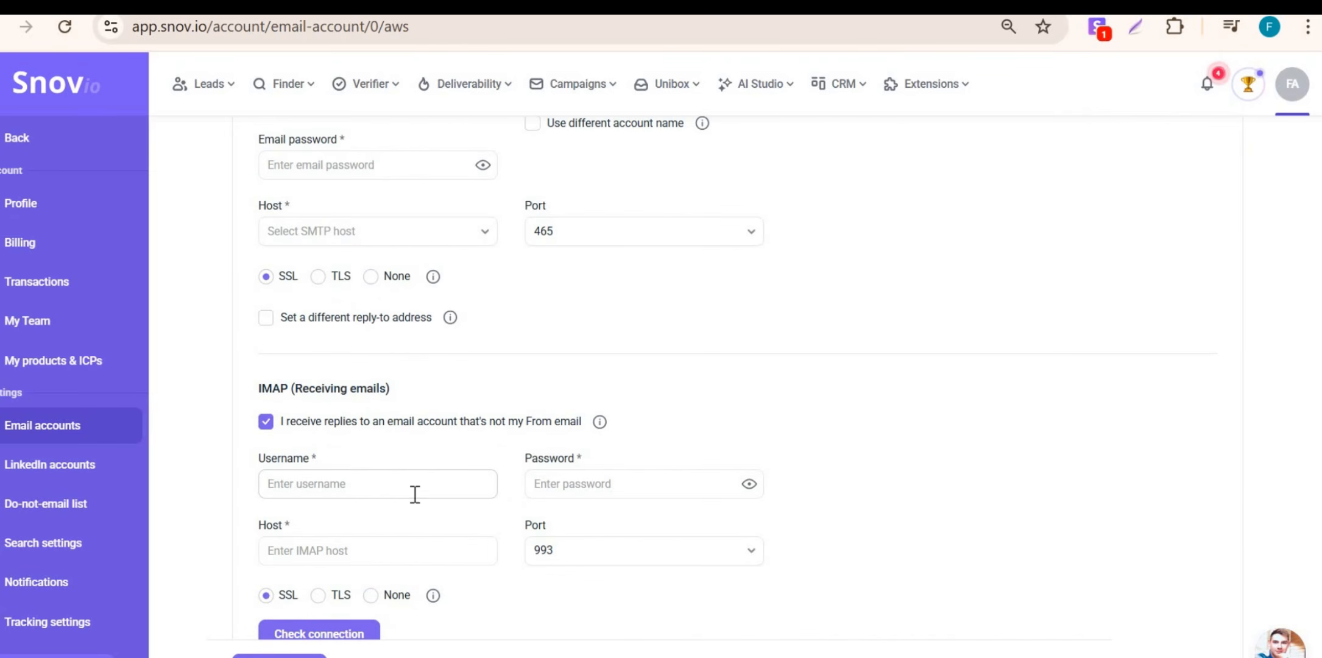
scroll(415, 493, "down", 3)
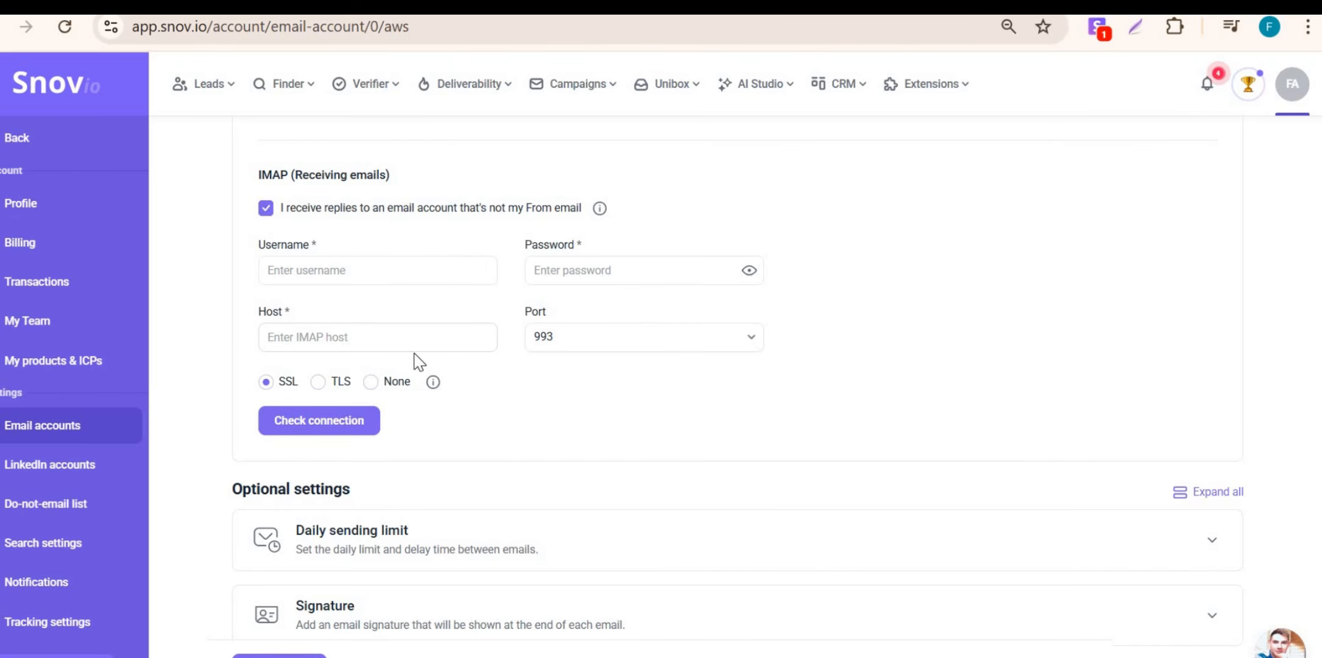
scroll(700, 341, "down", 3)
scroll(582, 280, "down", 1)
left_click(582, 262)
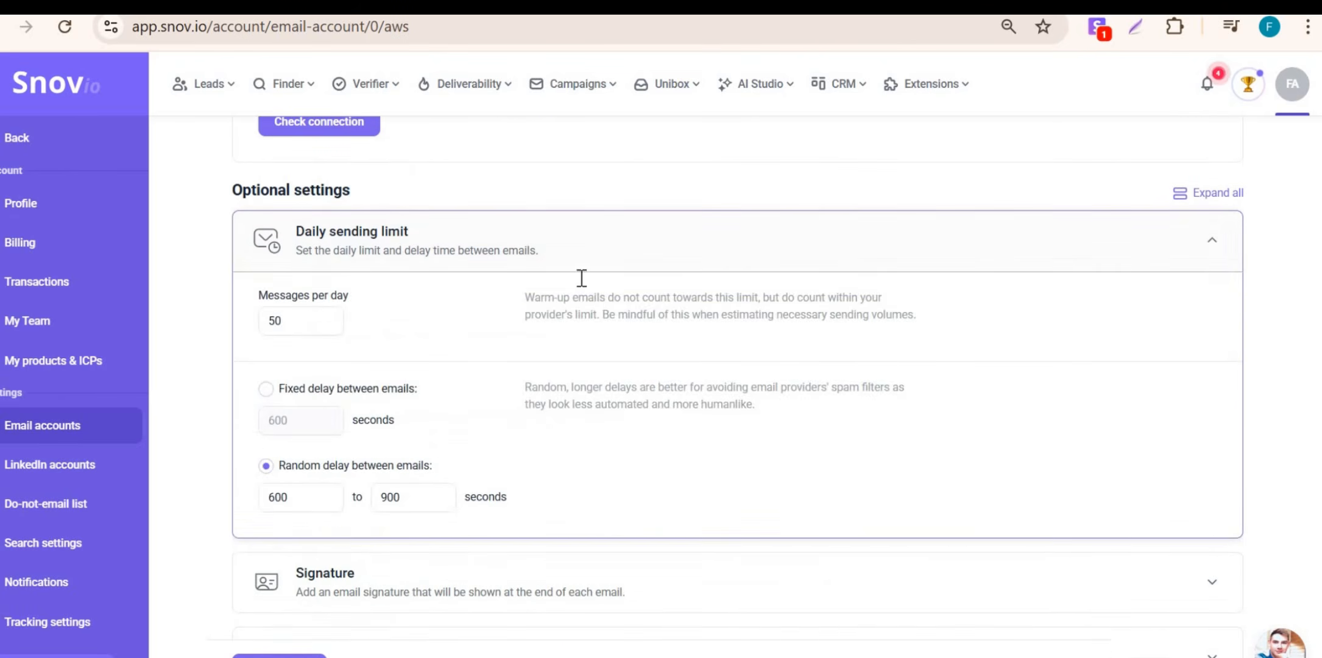
left_click(707, 251)
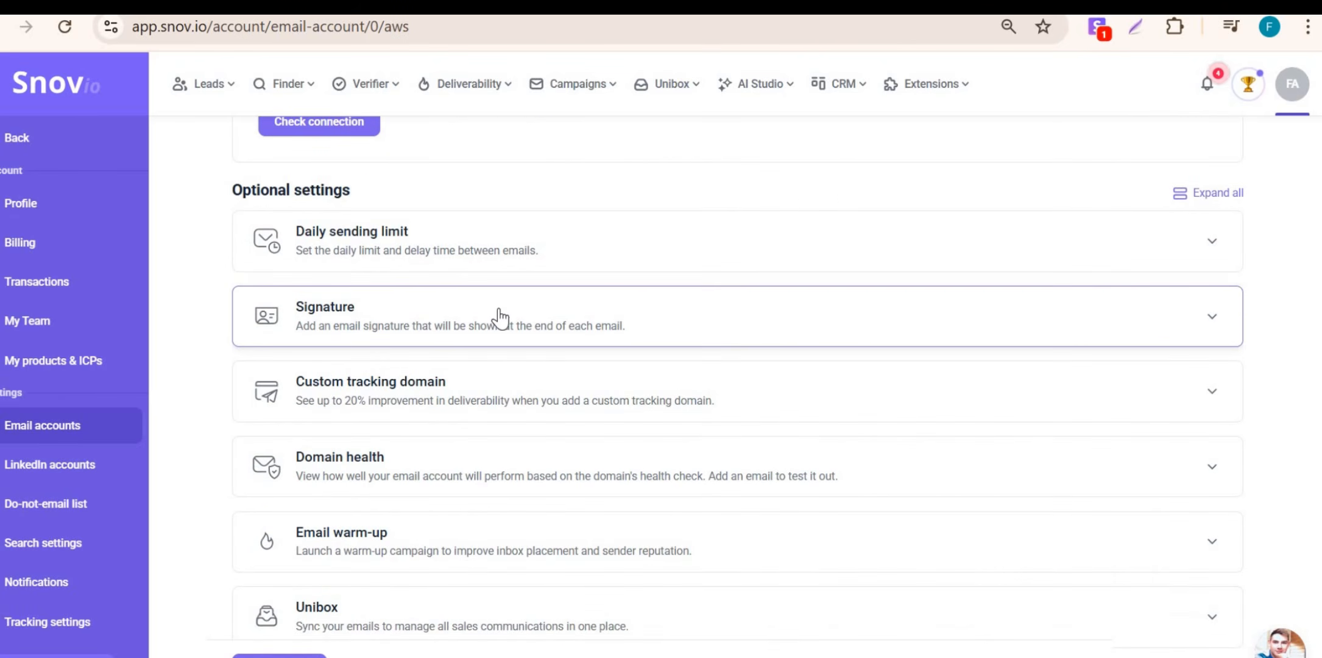
scroll(499, 317, "down", 1)
scroll(843, 341, "up", 15)
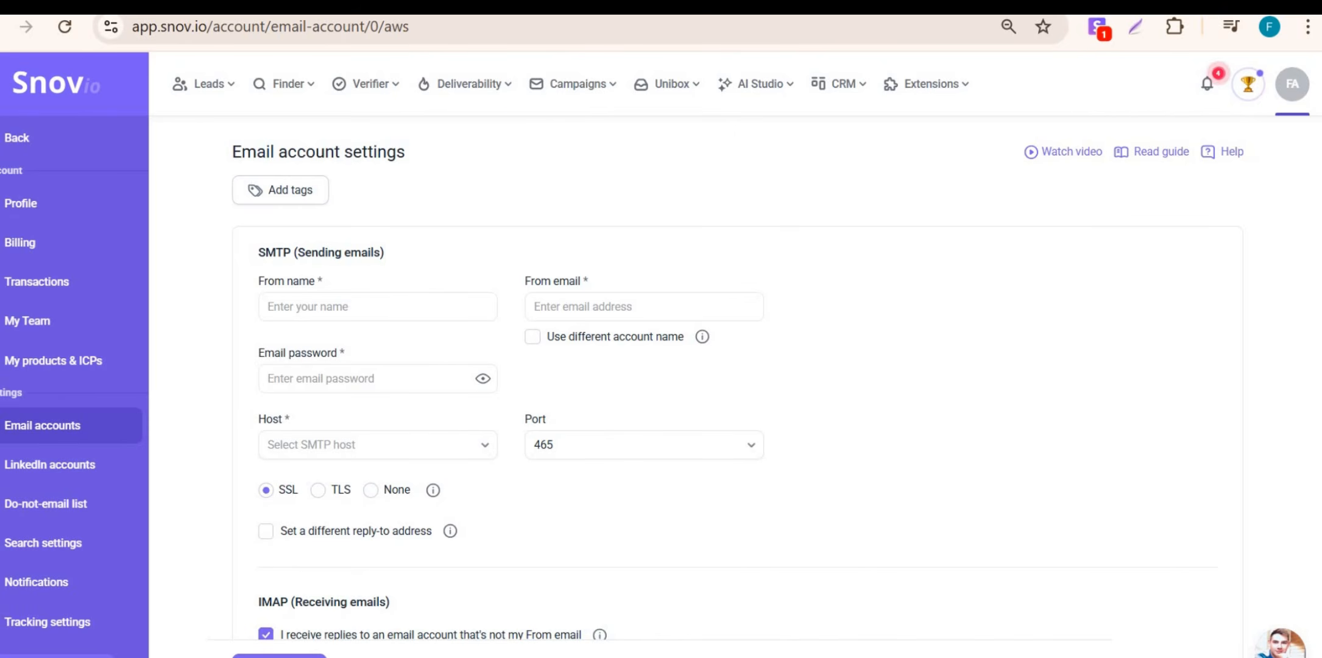
key("alt+Tab")
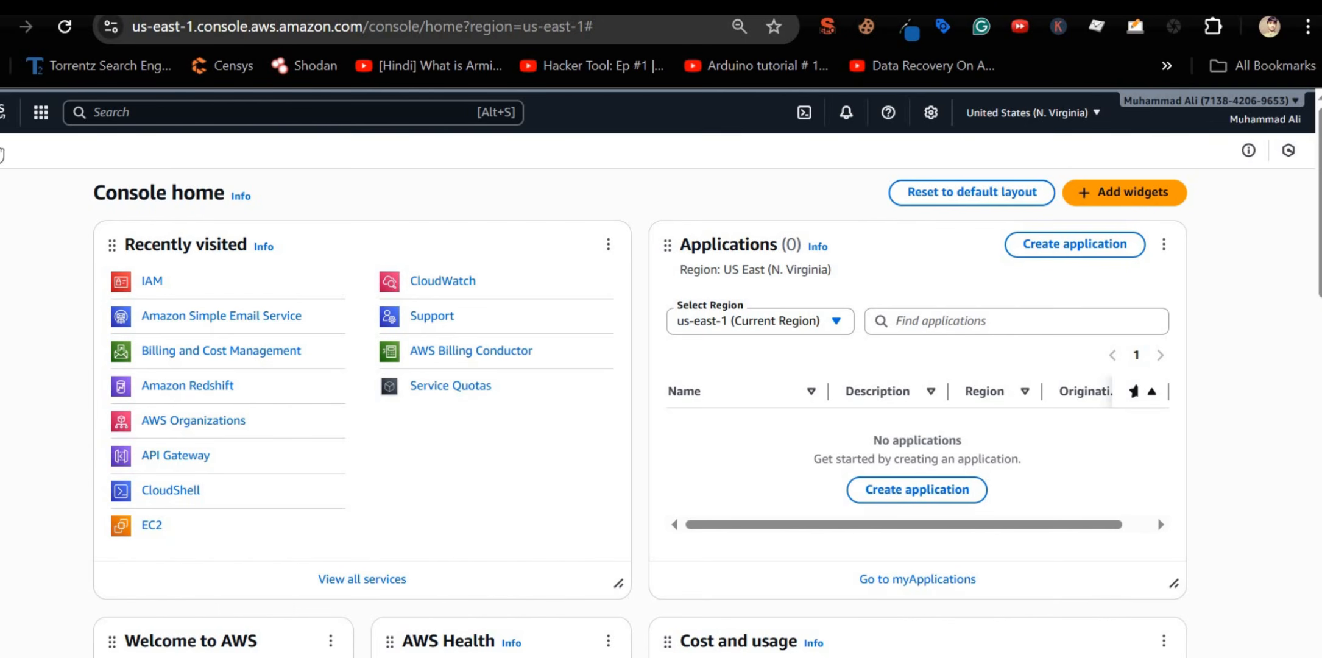
Step: Search 'ses' and open Amazon Simple Email Service
left_click(295, 122)
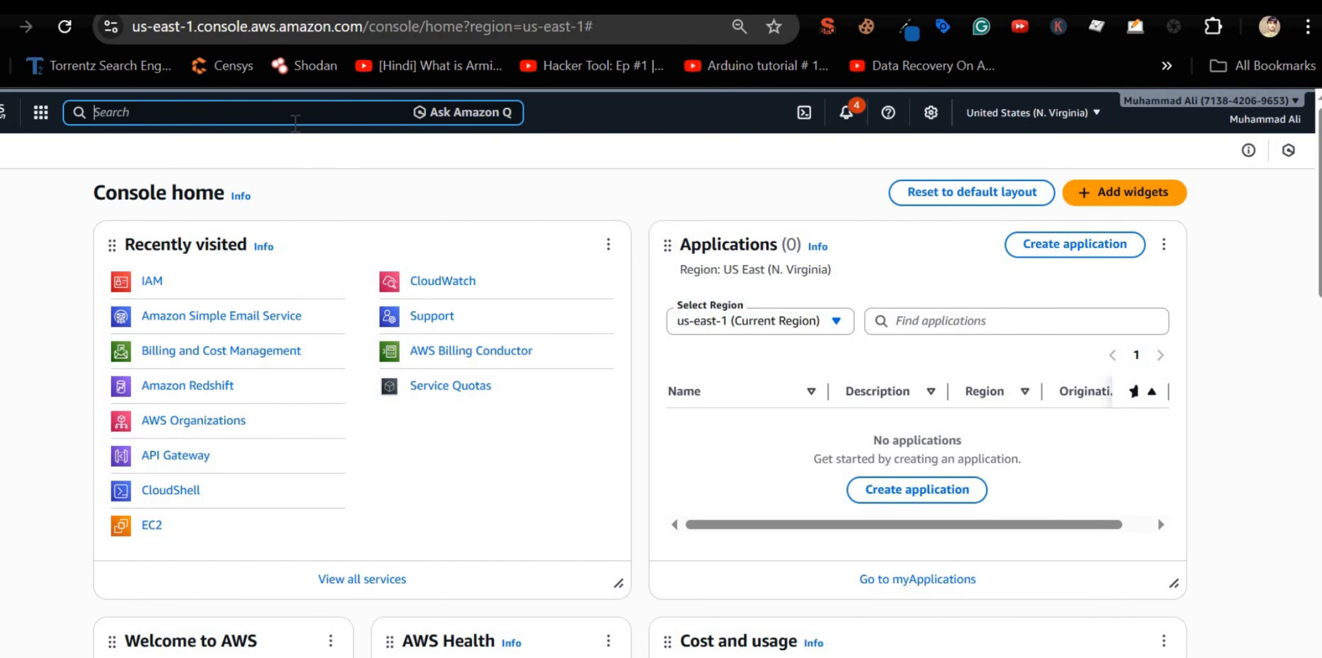
type("ses")
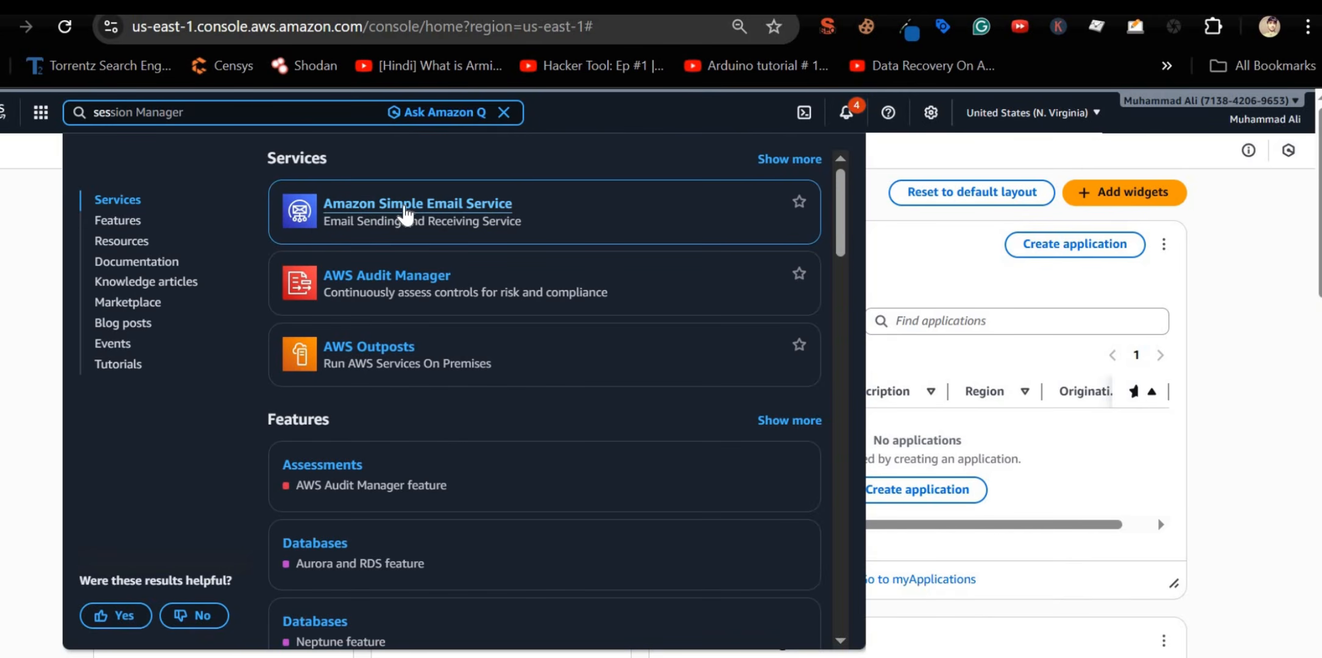
left_click(404, 209)
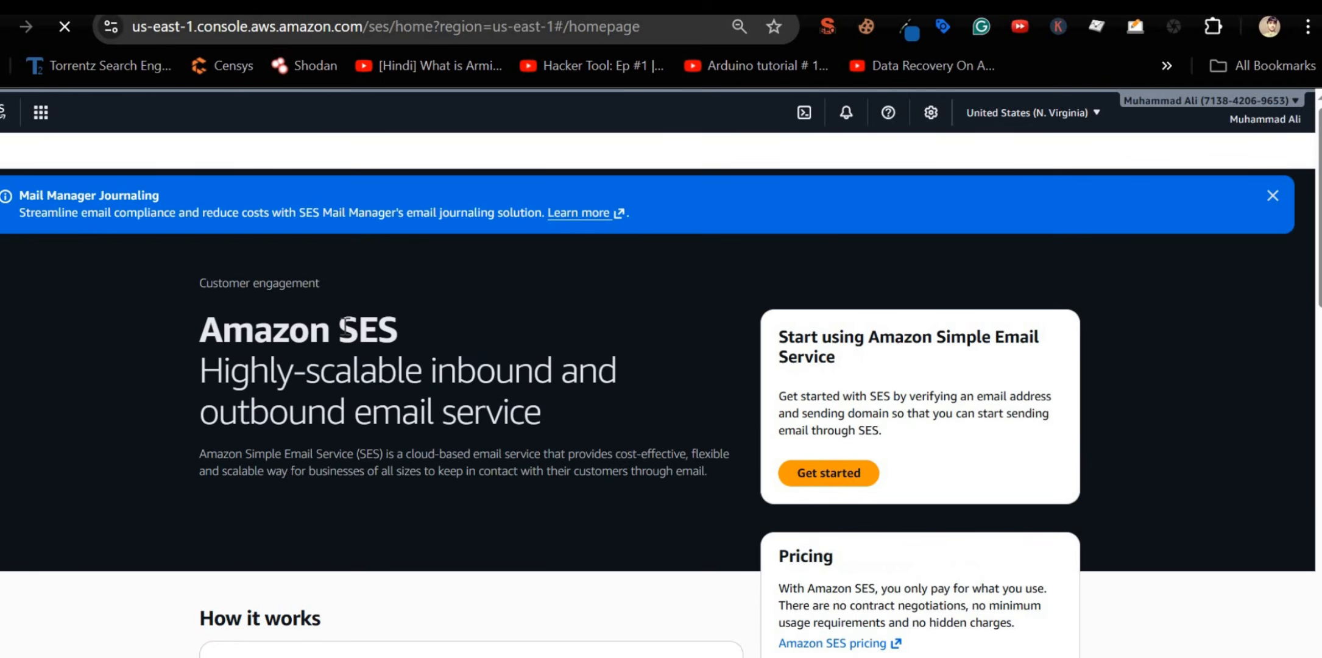
Step: Switch the AWS region to Europe (London) eu-west-2
left_click(1044, 119)
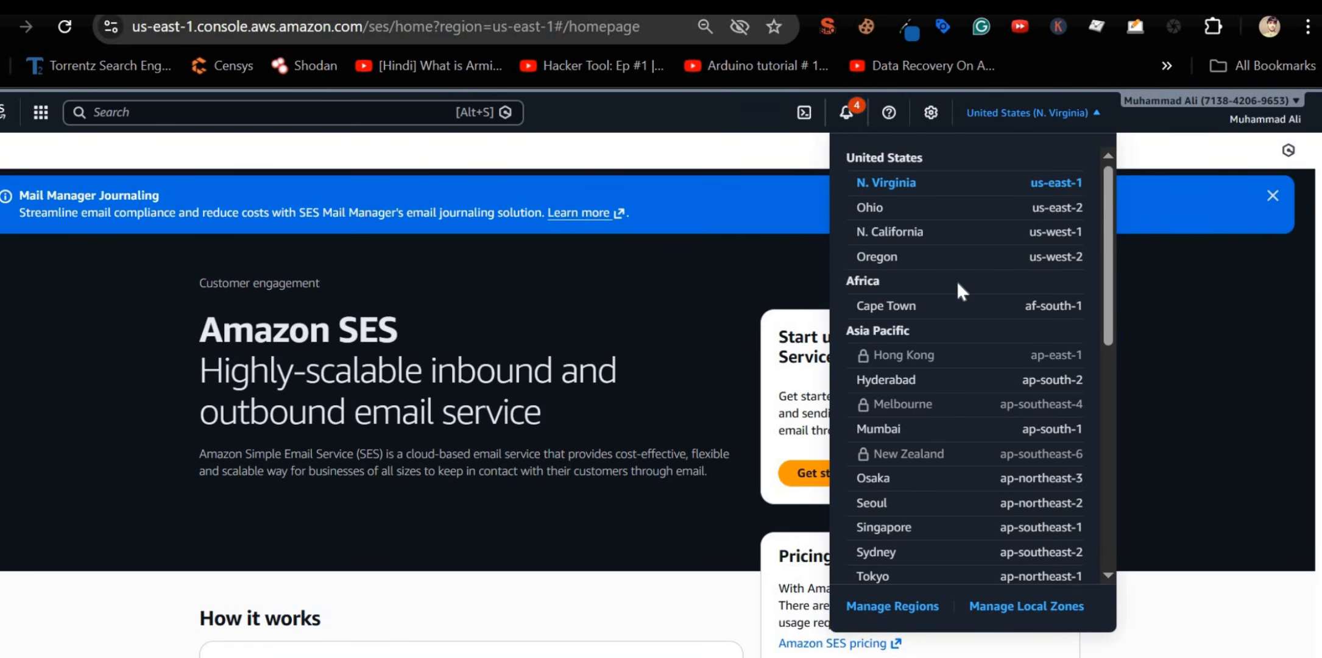
scroll(967, 281, "down", 5)
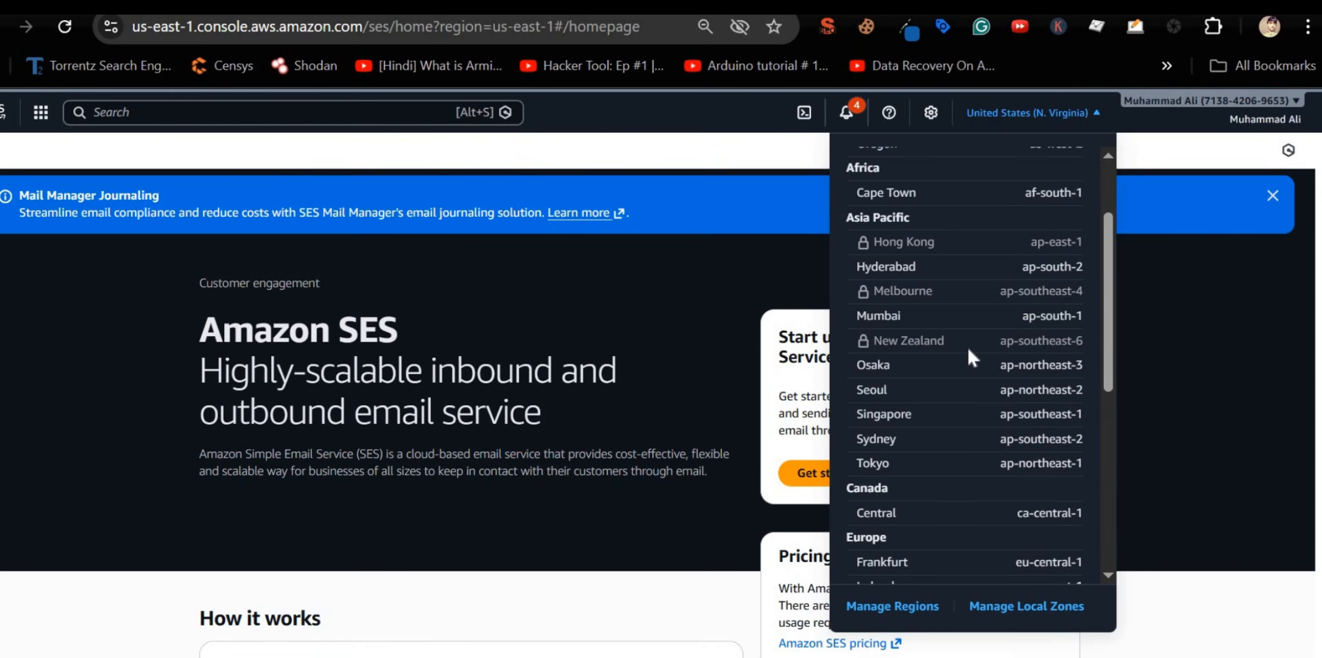
scroll(968, 349, "down", 4)
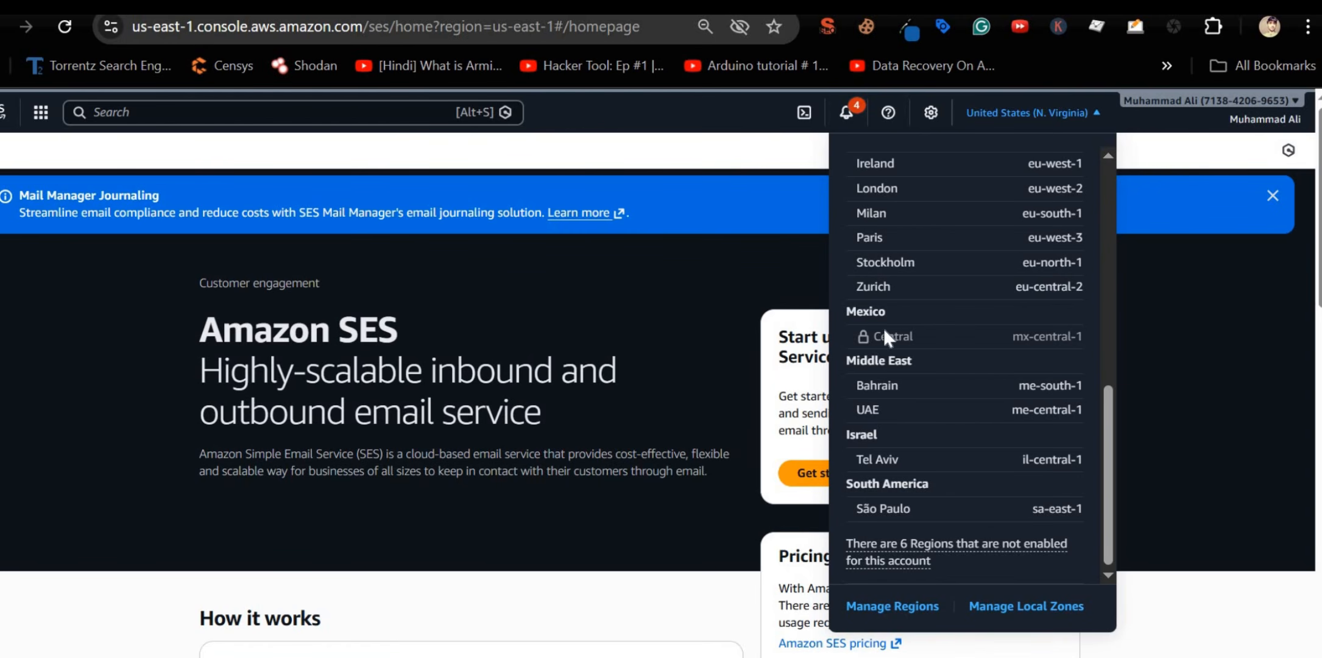
scroll(914, 359, "up", 8)
scroll(913, 365, "down", 2)
scroll(911, 354, "down", 1)
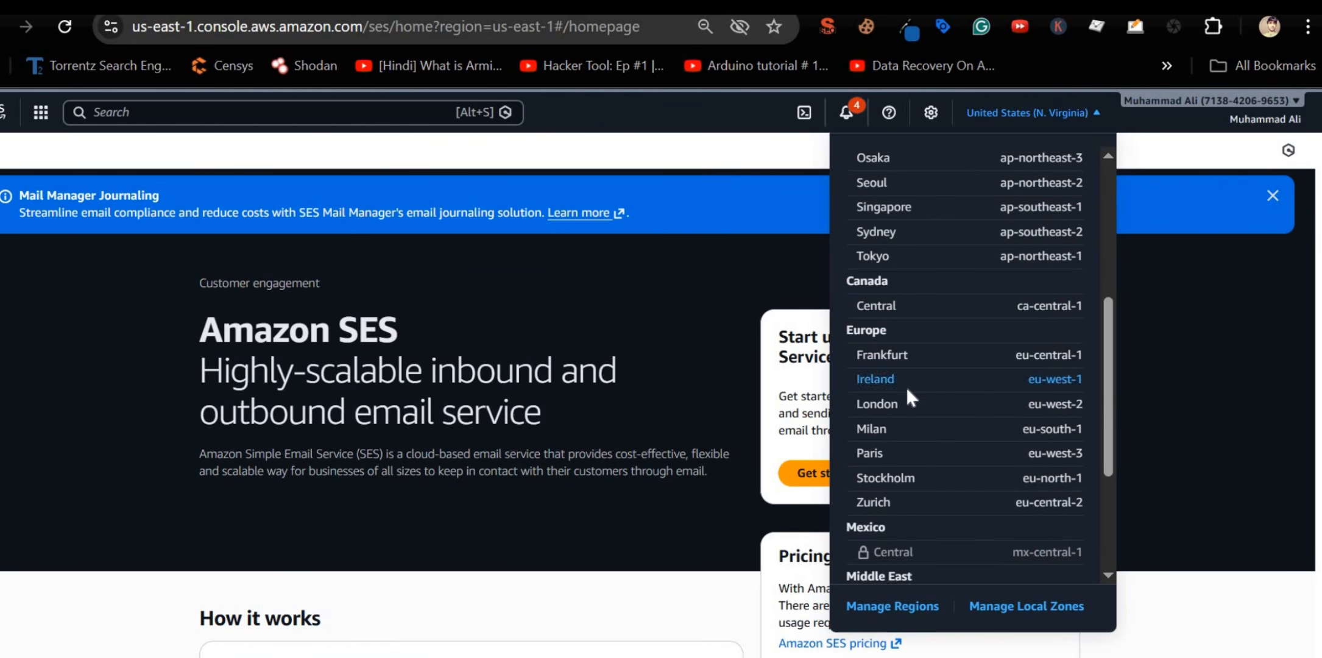
left_click(879, 404)
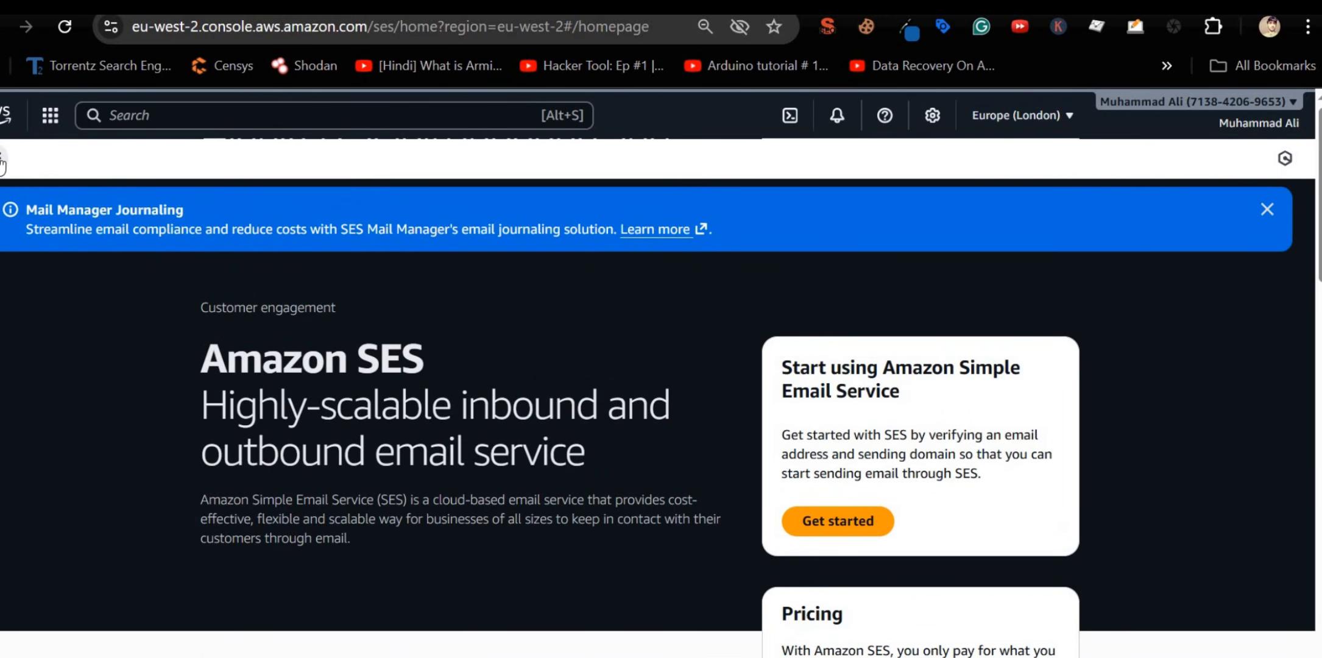
Step: Open the rankarrow.com identity from the SES Identities list
left_click(2, 160)
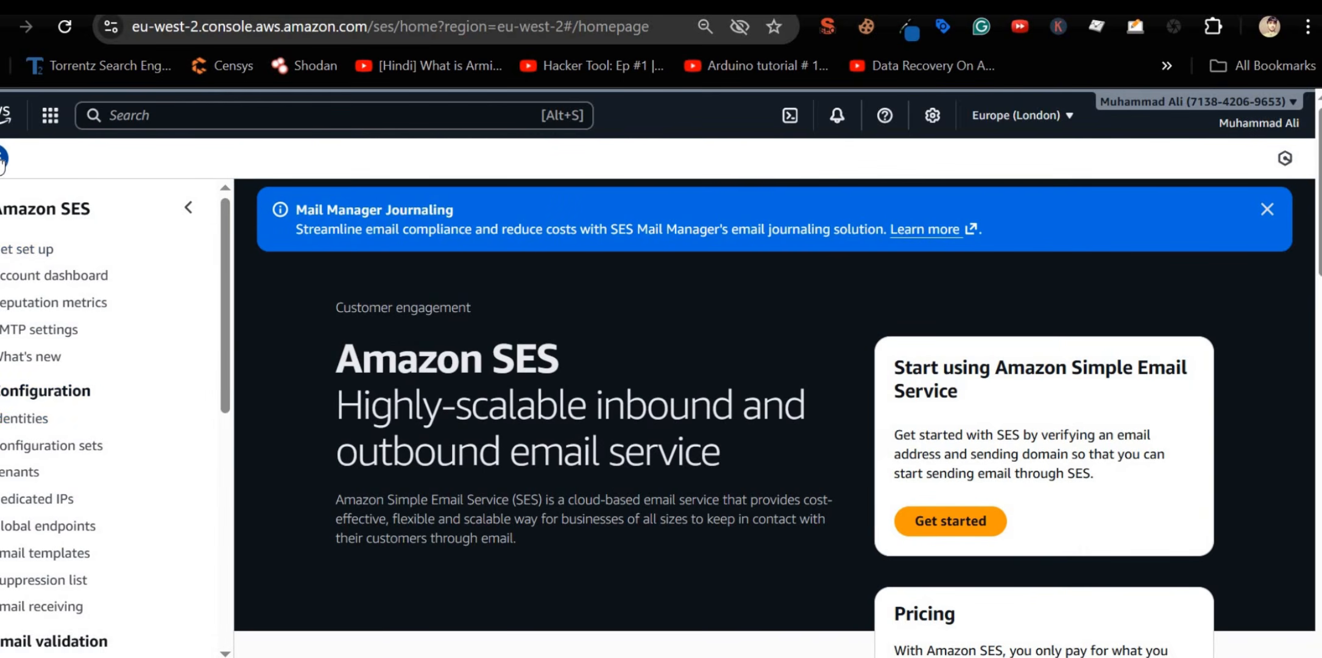
left_click(19, 420)
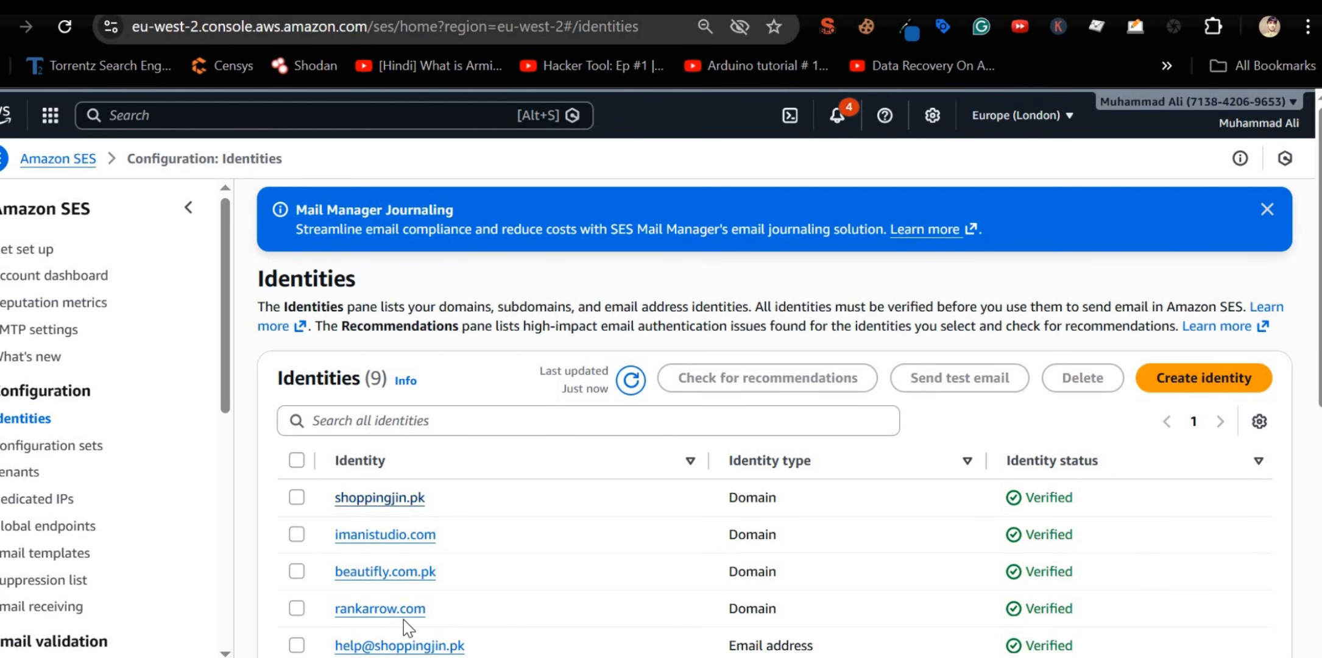
left_click(380, 609)
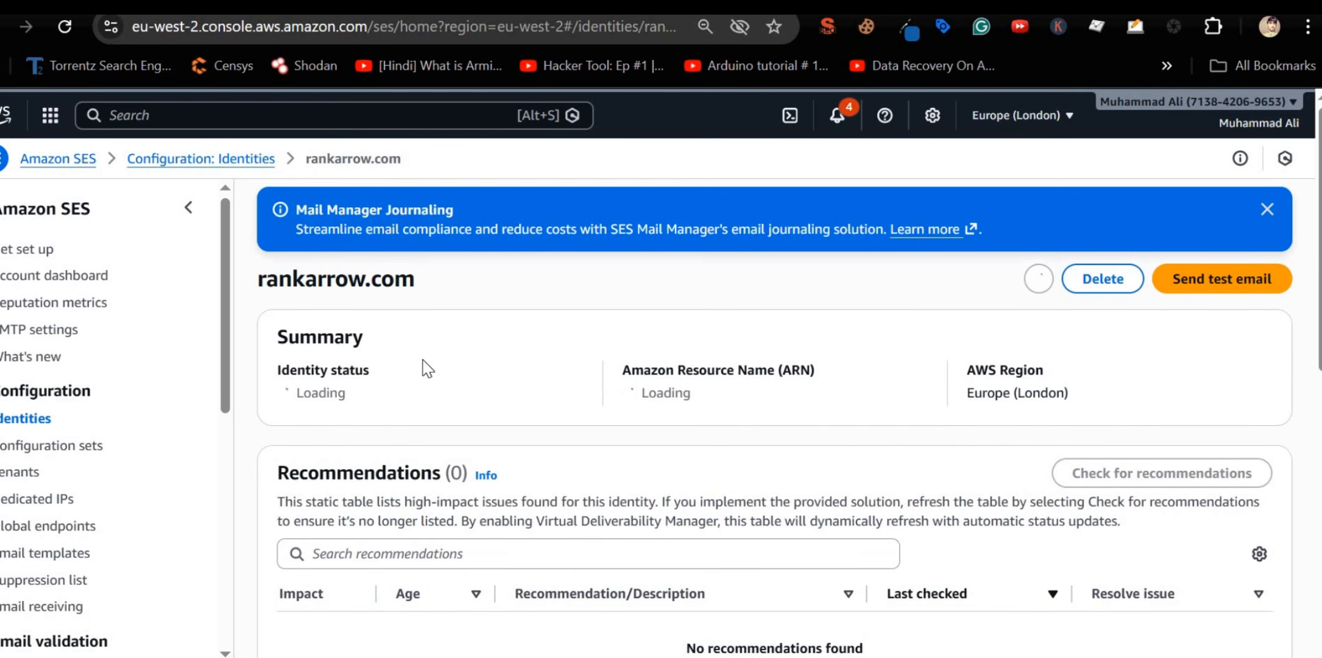
scroll(425, 365, "down", 3)
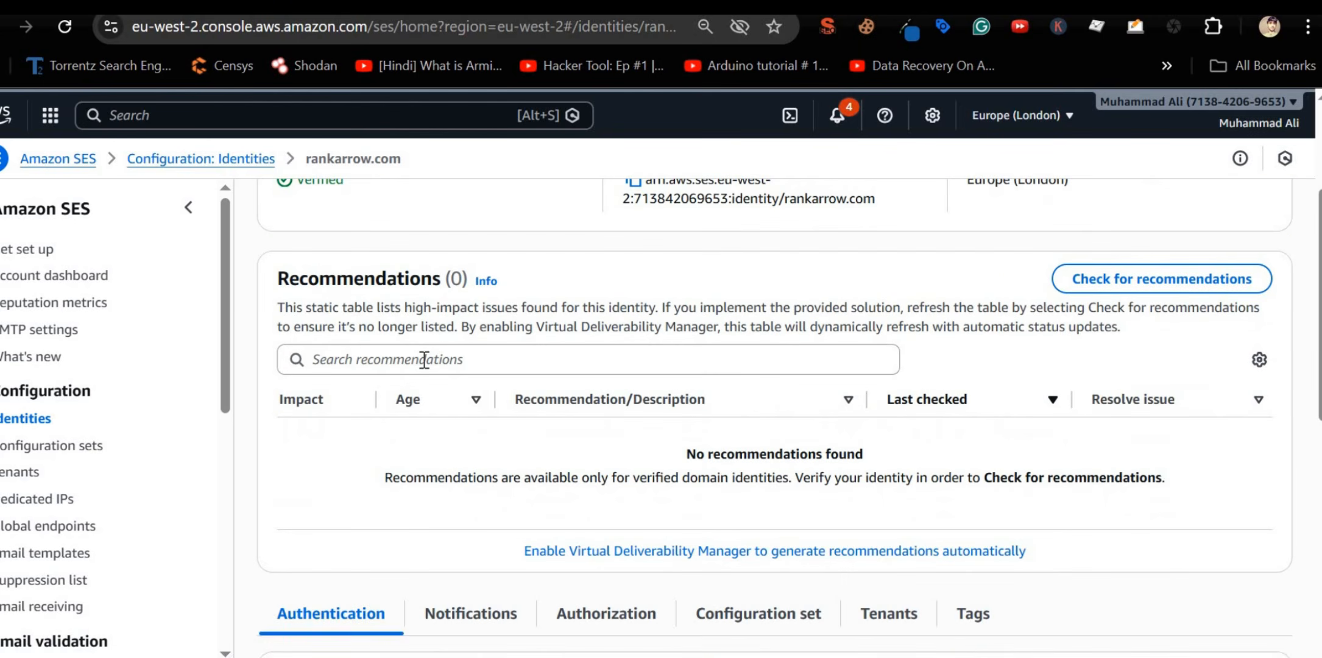
scroll(425, 360, "down", 5)
scroll(424, 360, "down", 2)
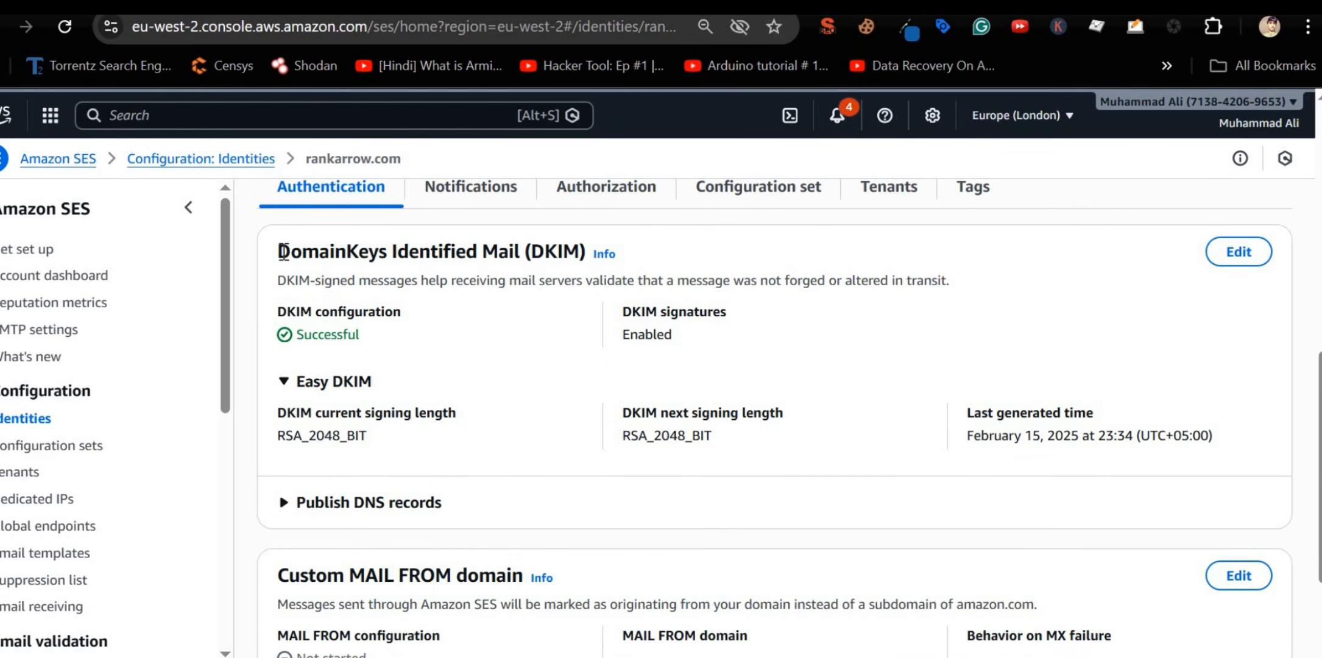
Step: Review rankarrow.com's DKIM CNAME records under Publish DNS records, then start a new identity
left_click_drag(283, 252, 584, 252)
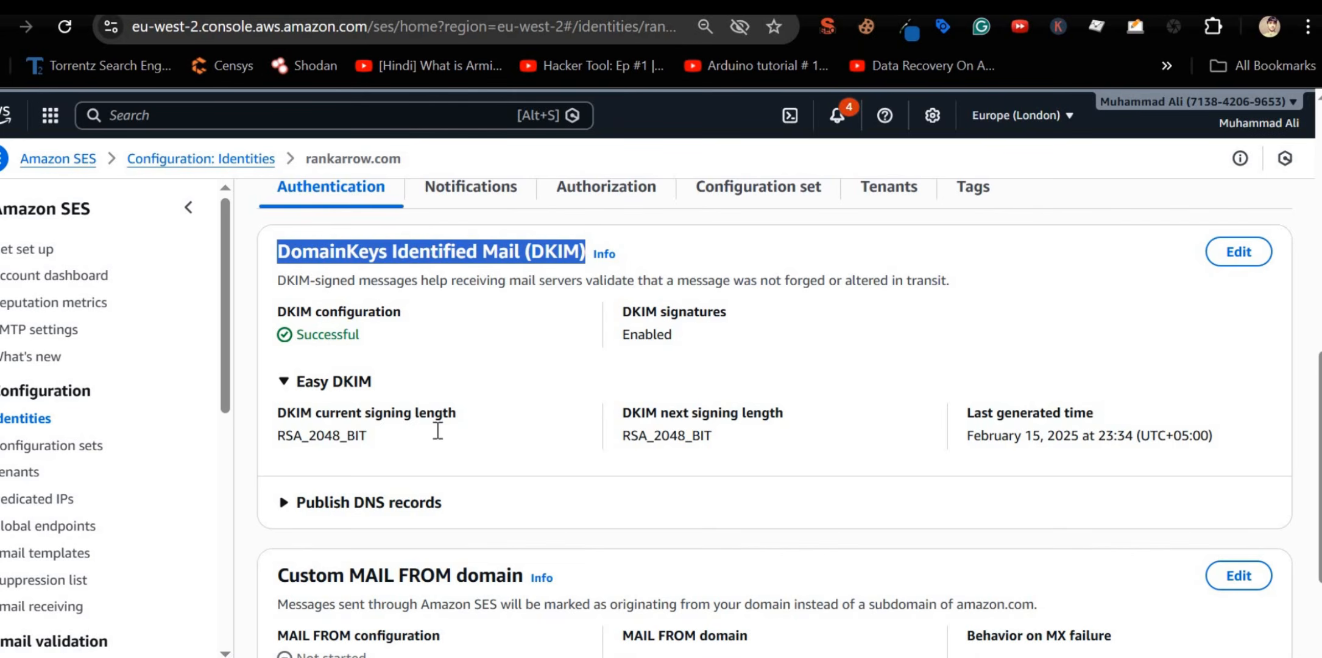
scroll(437, 430, "down", 2)
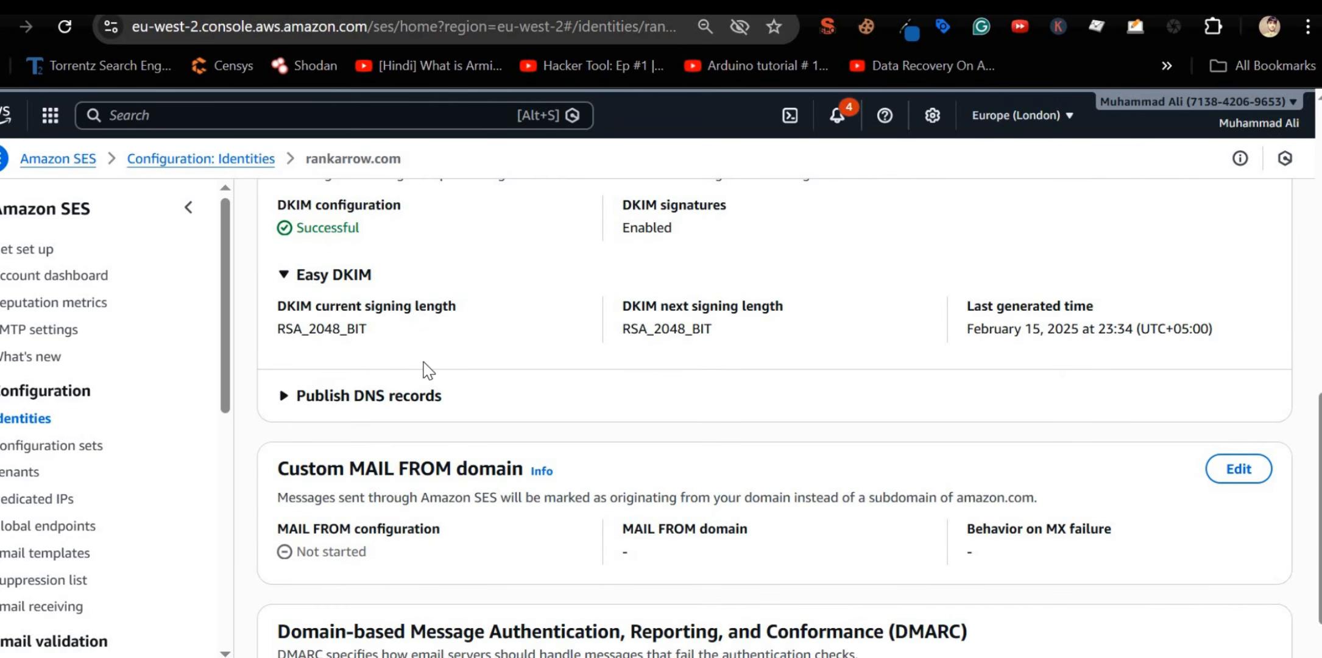
scroll(424, 368, "up", 2)
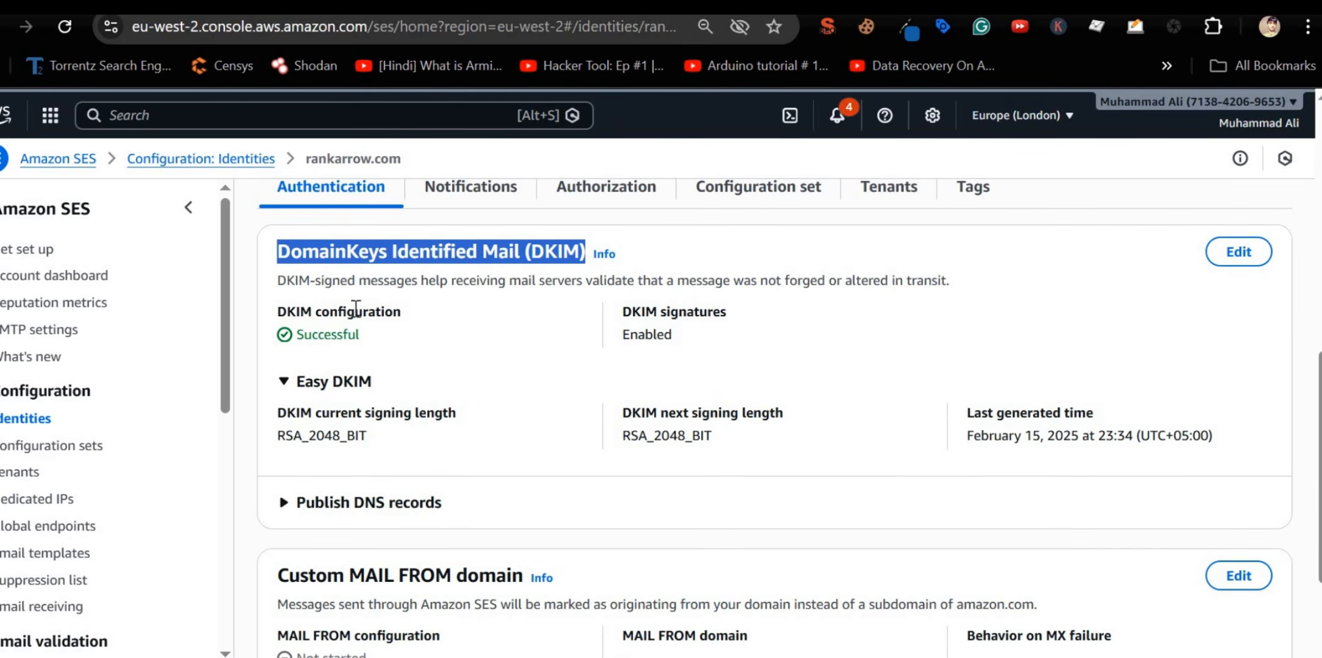
scroll(450, 358, "down", 4)
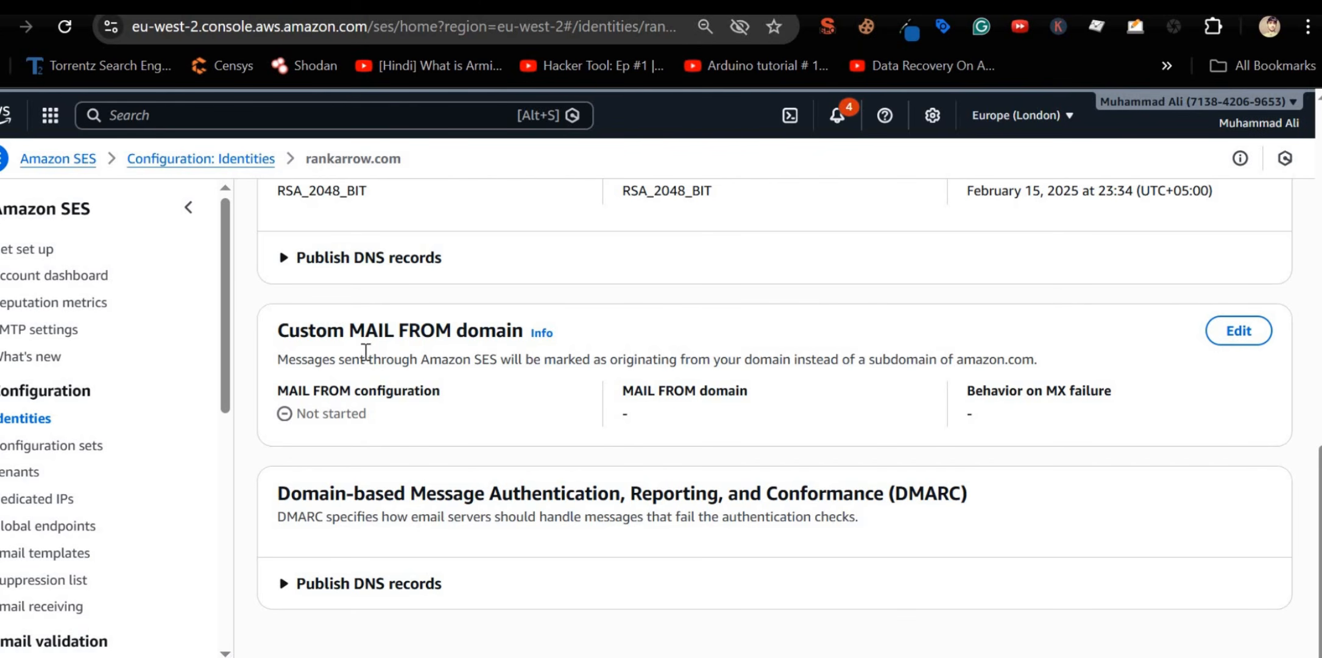
left_click(285, 258)
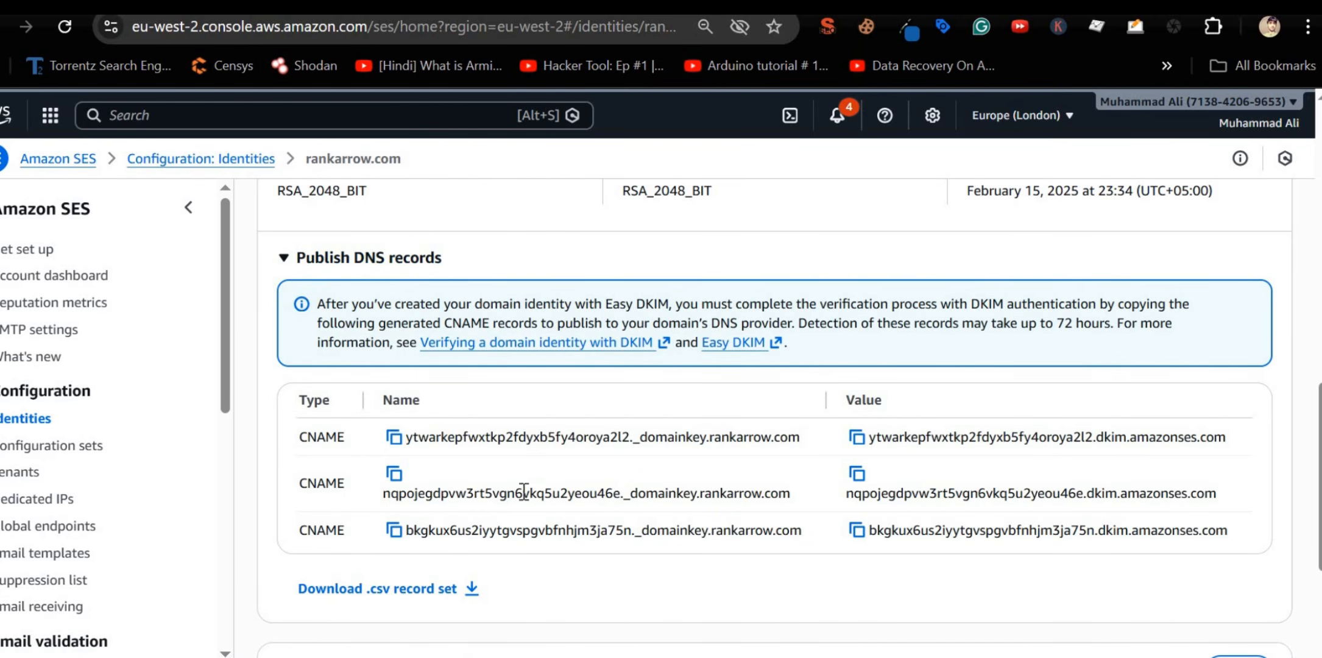
scroll(524, 490, "up", 5)
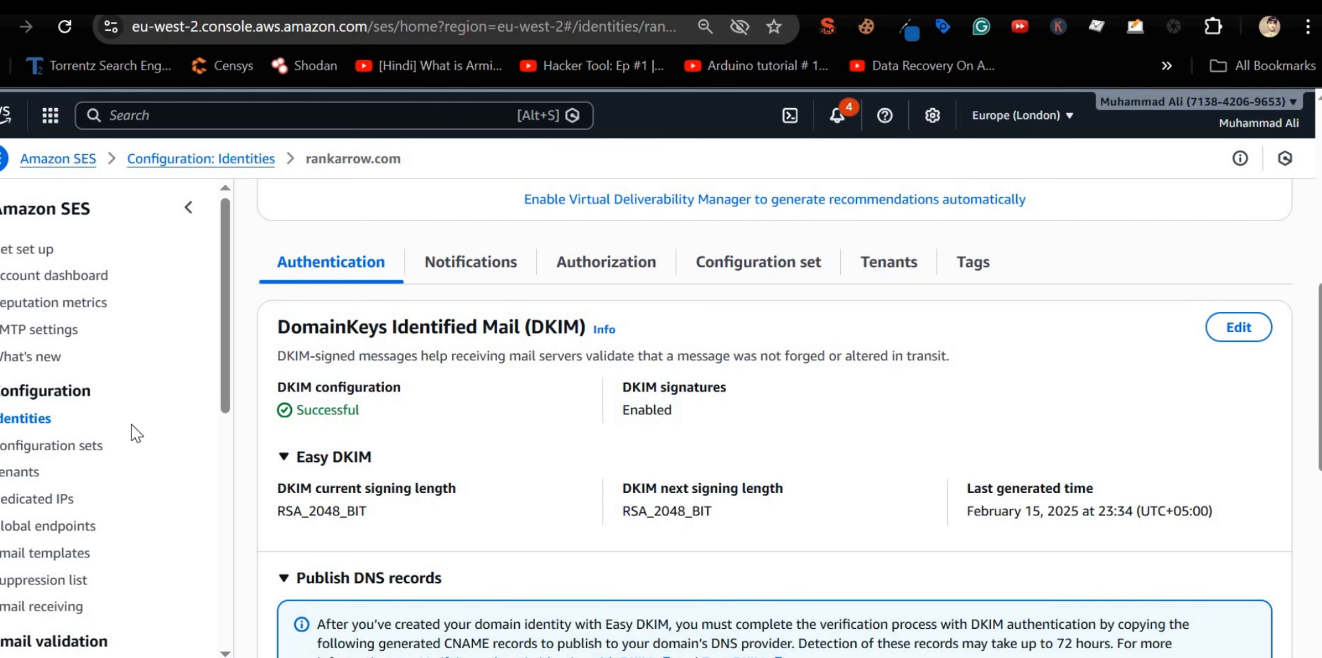
left_click(24, 422)
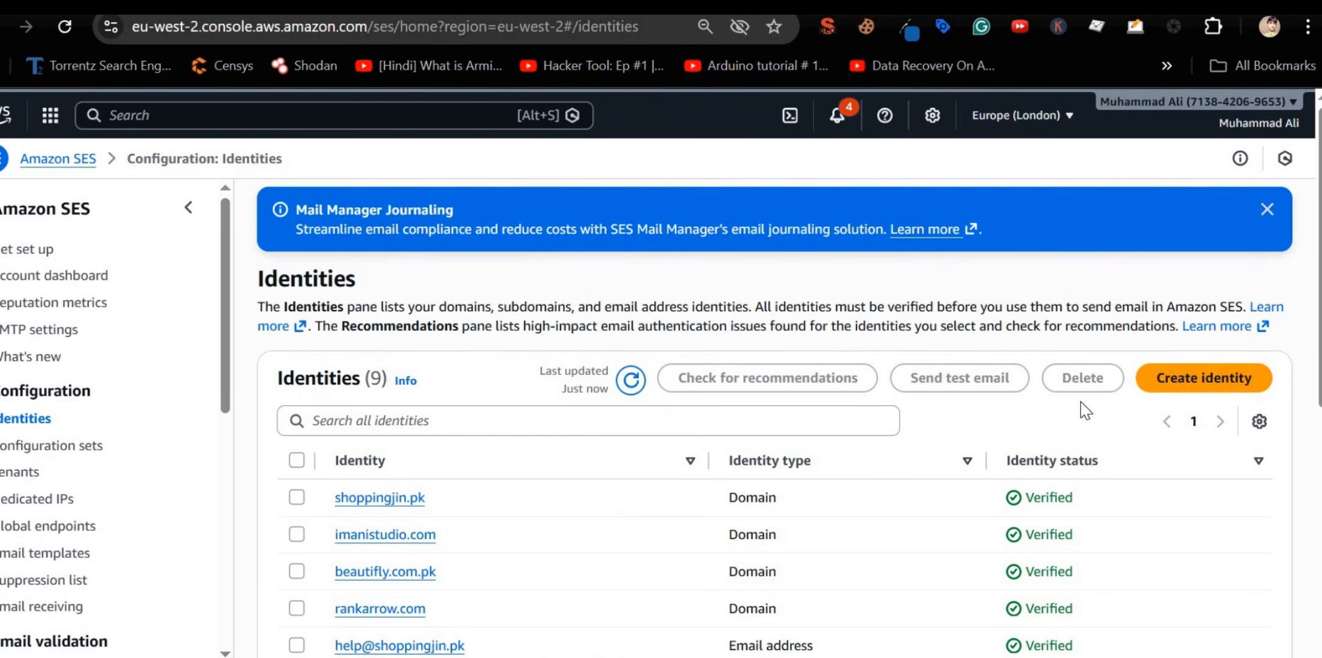
left_click(1203, 379)
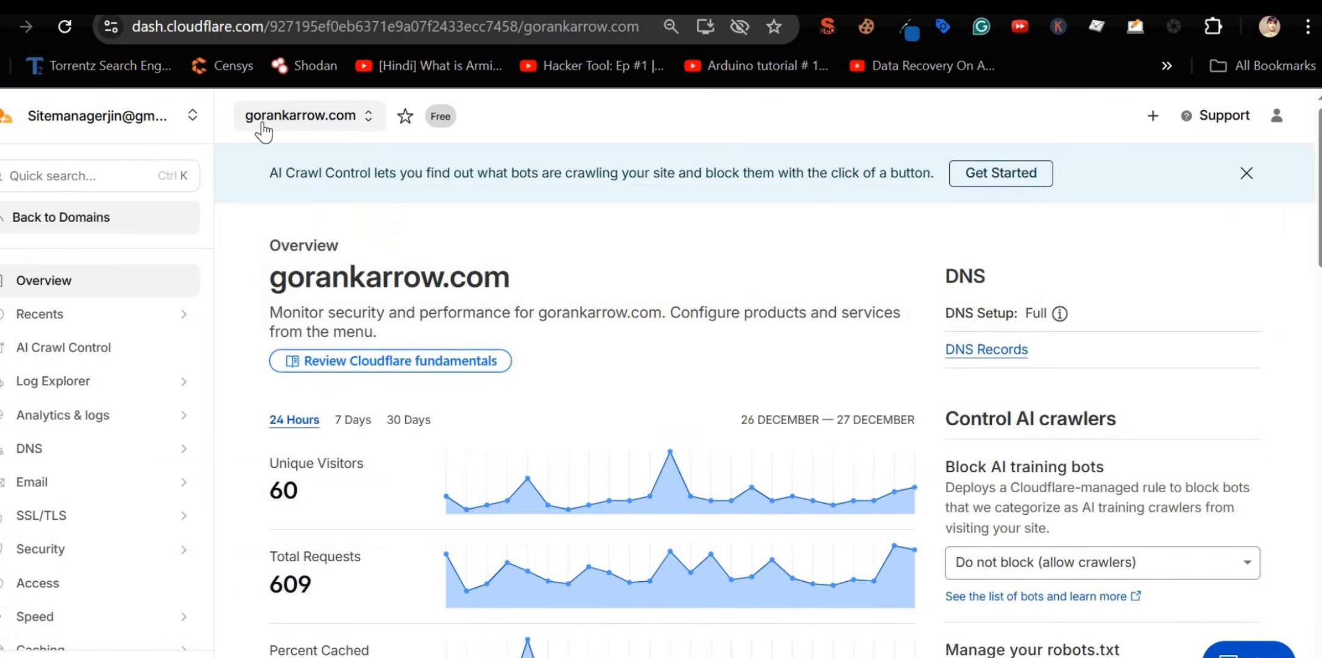
Step: Open the DNS records of gorankarrow.com in Cloudflare and review them
left_click(290, 125)
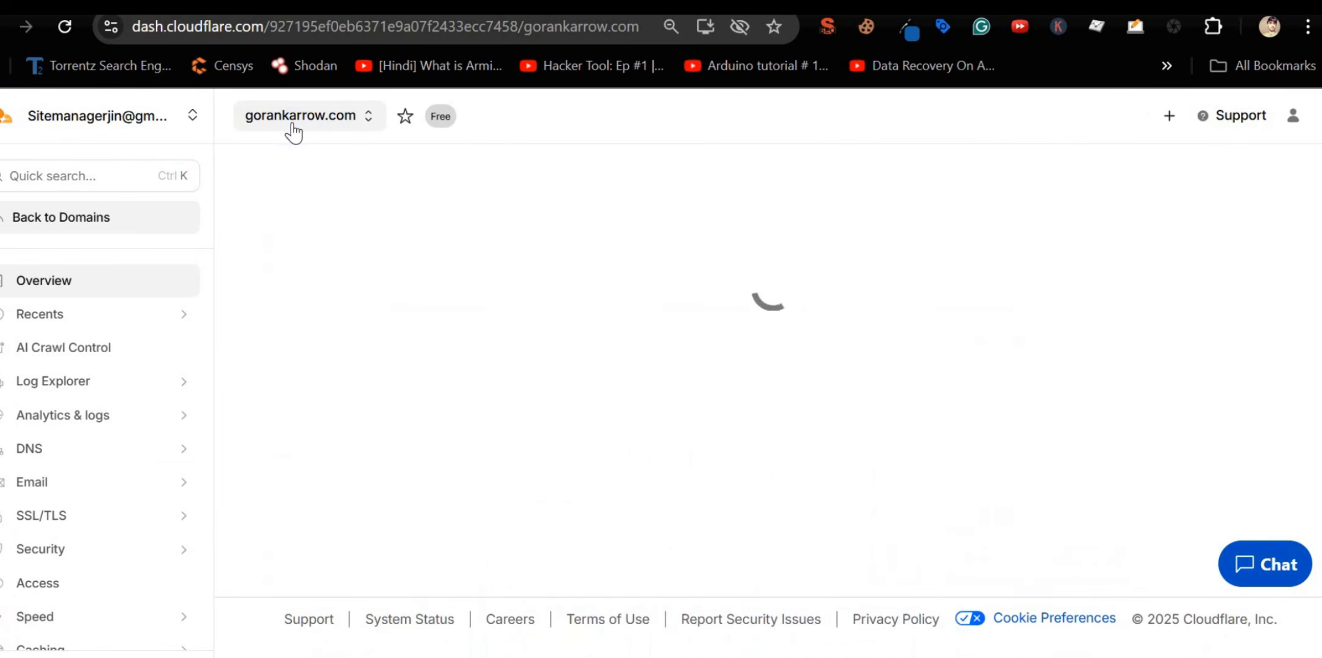
left_click(49, 451)
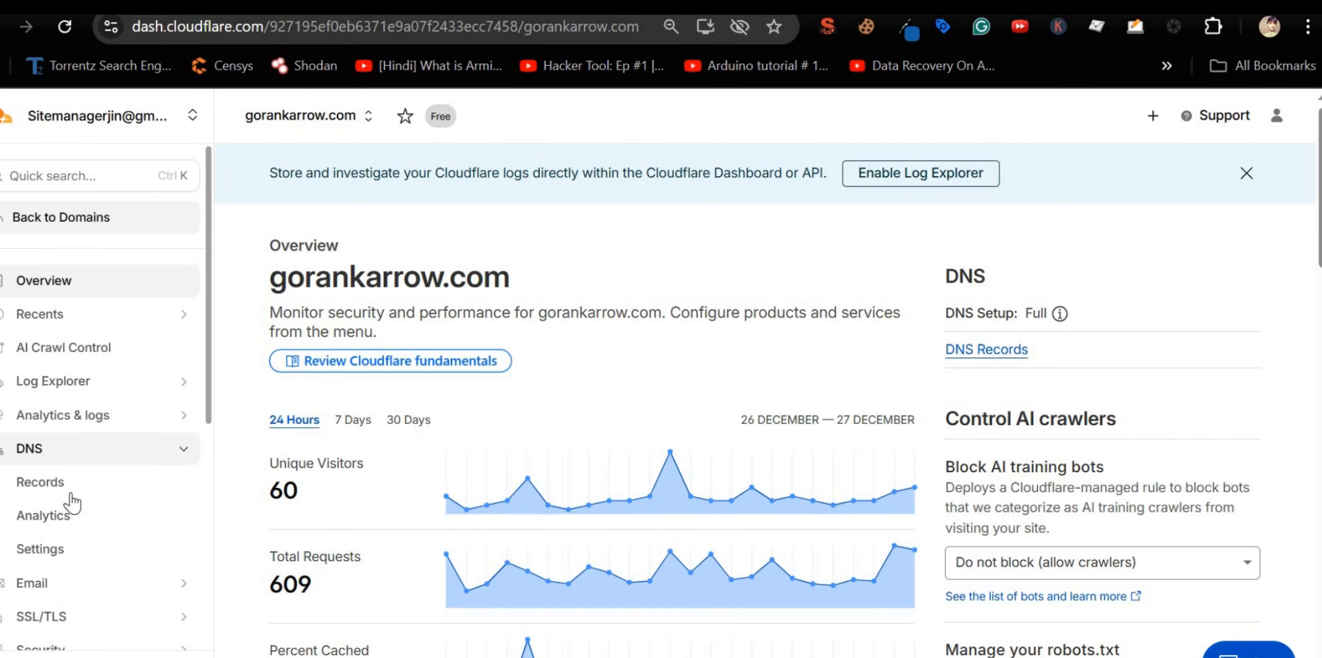
left_click(72, 495)
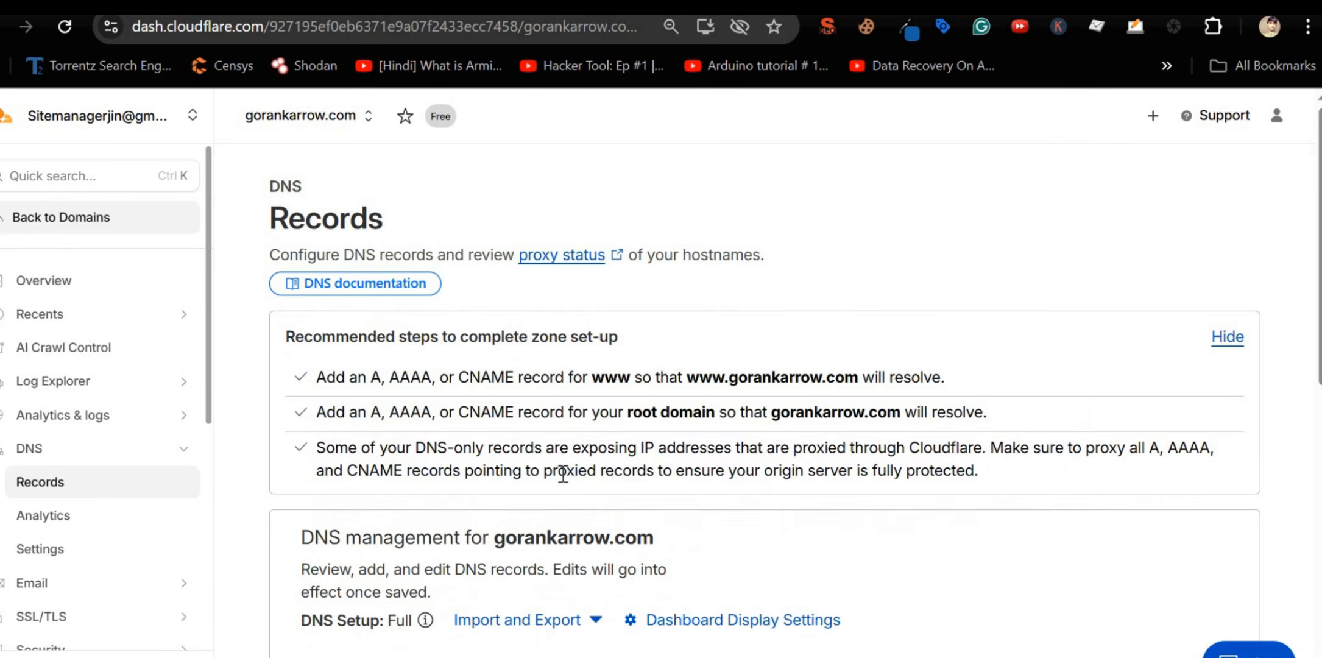
scroll(569, 472, "down", 5)
scroll(570, 469, "down", 5)
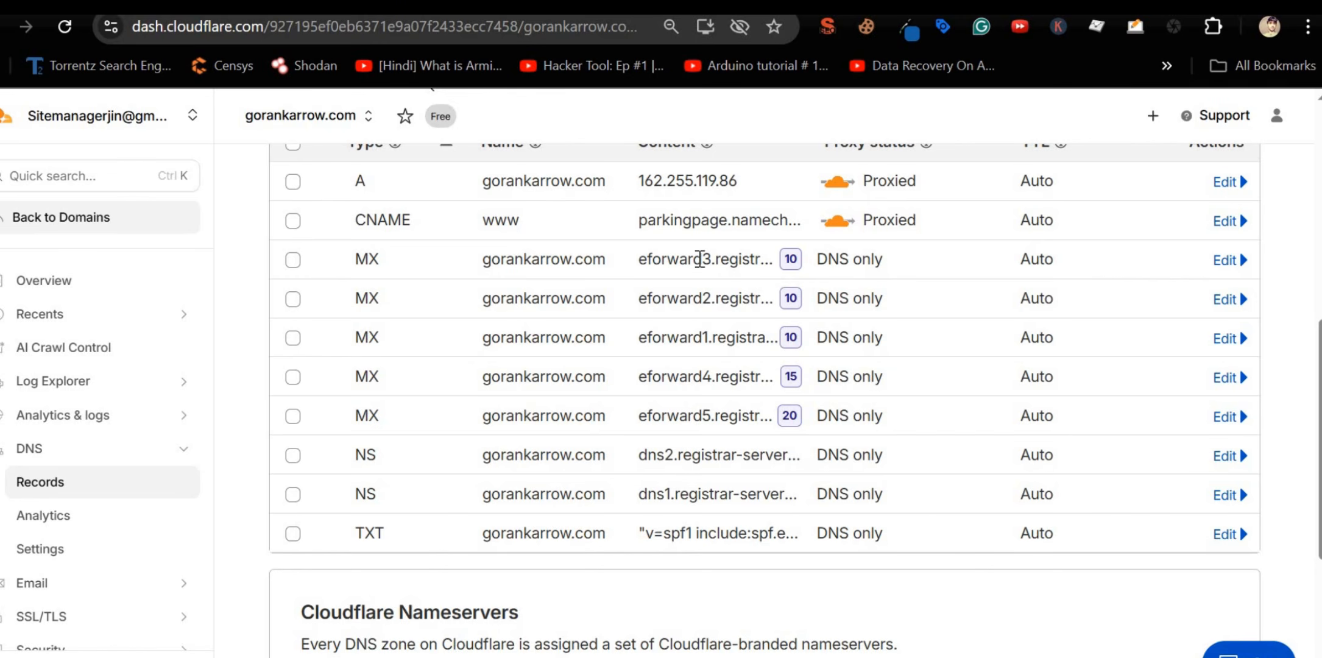
double_click(694, 224)
scroll(1132, 301, "up", 2)
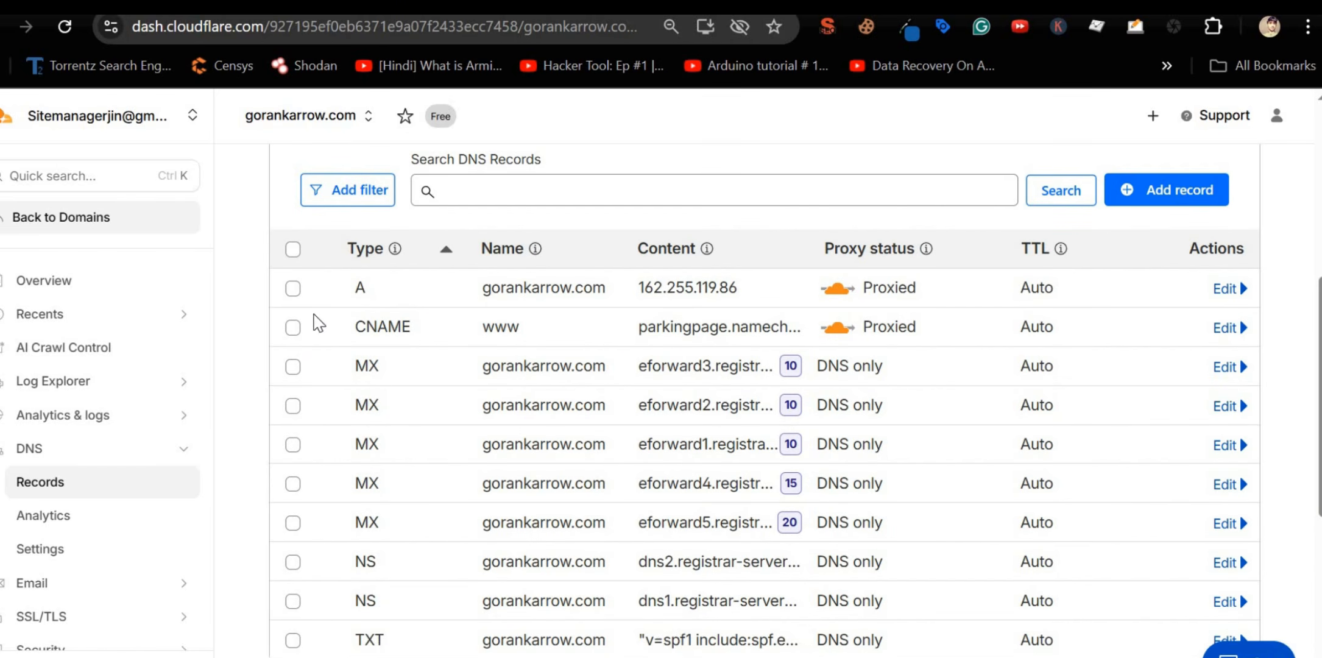
Step: Select the five eforward MX and two dns NS records, leaving the SPF TXT record unselected
left_click(293, 368)
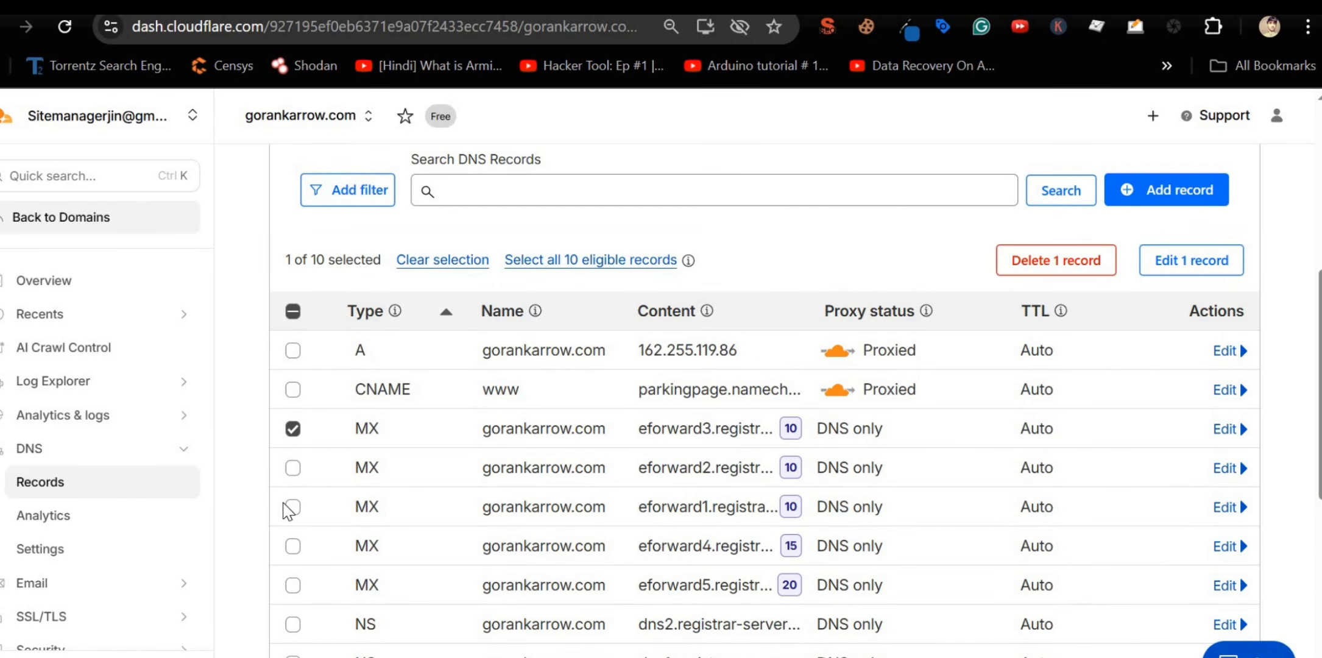
left_click(293, 467)
scroll(295, 518, "down", 3)
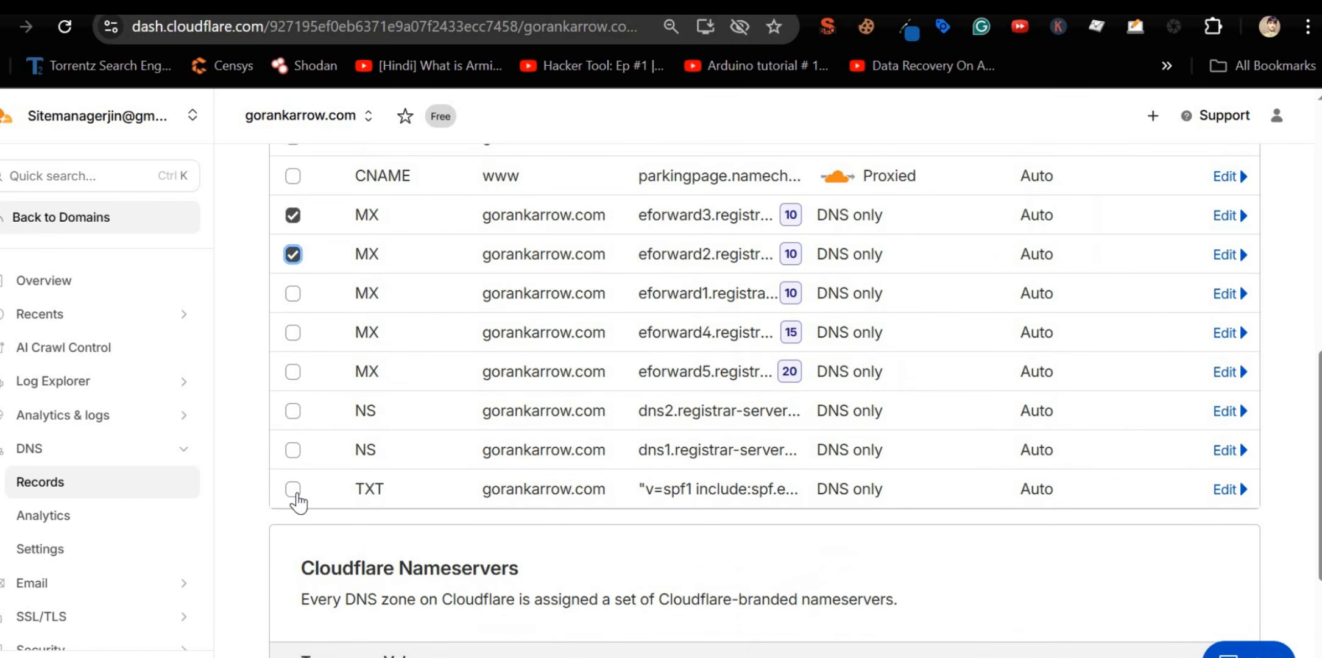
left_click(293, 489)
left_click(293, 450)
left_click(293, 410)
left_click(293, 371)
left_click(293, 332)
left_click(293, 293)
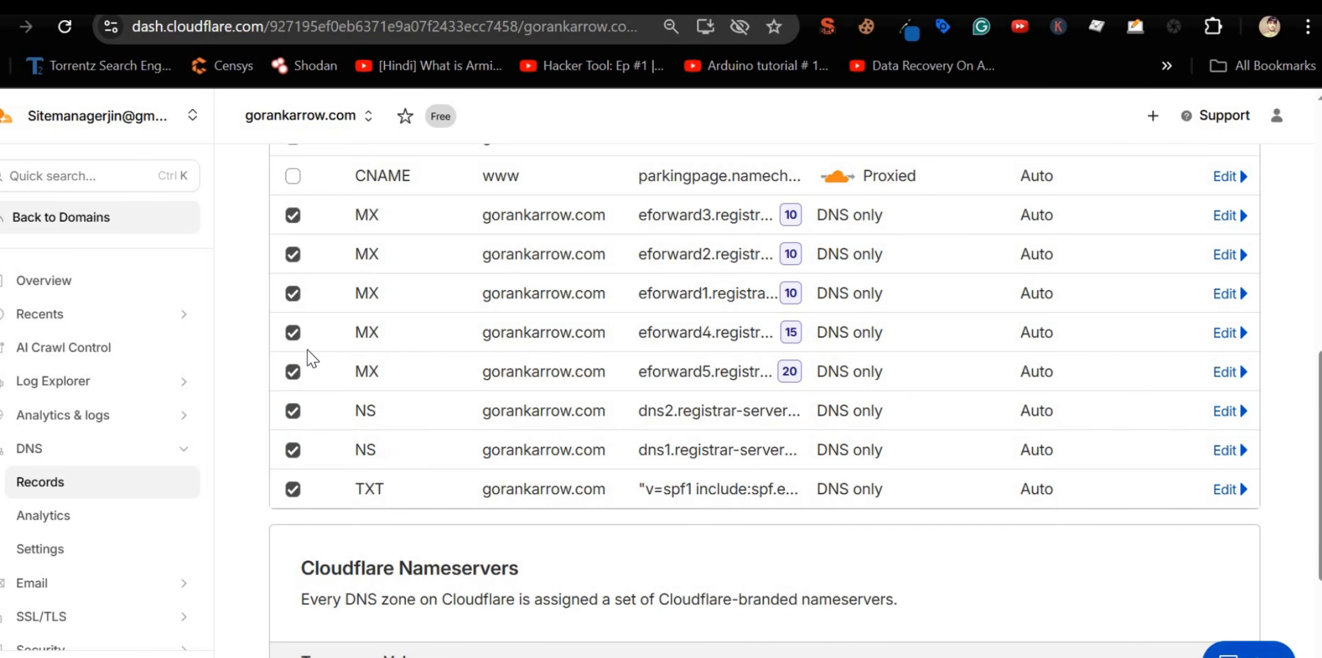
scroll(310, 359, "up", 2)
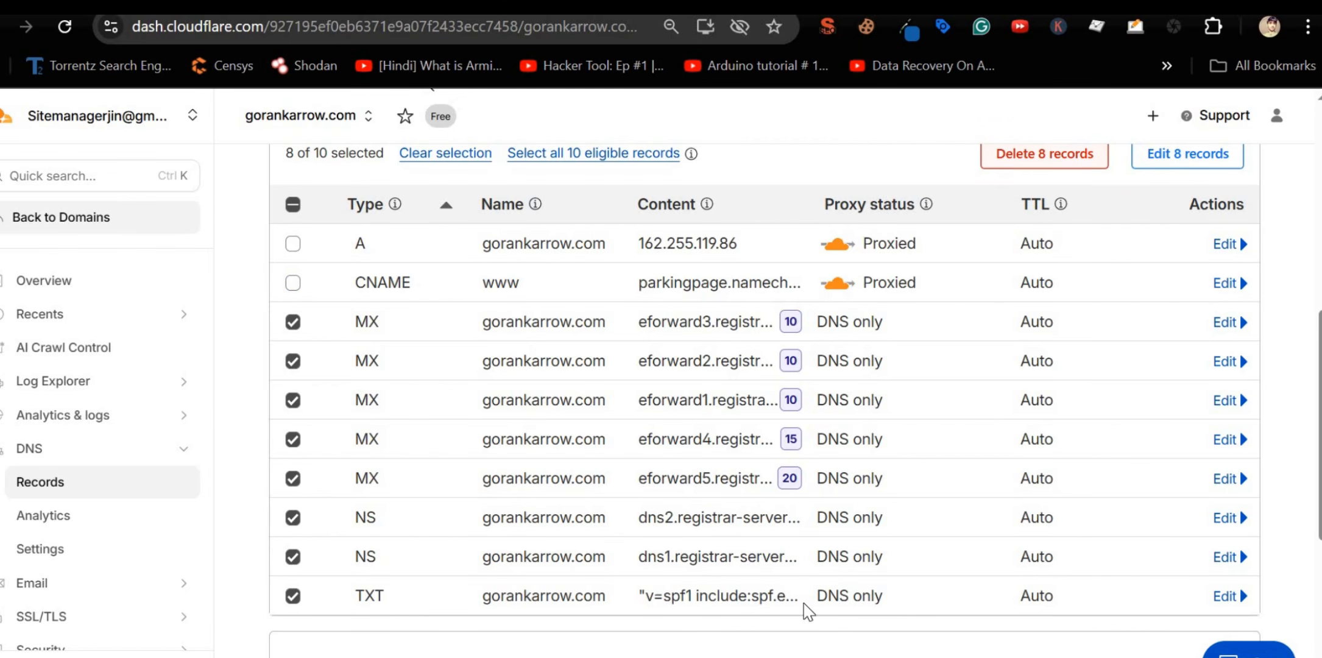
left_click(293, 595)
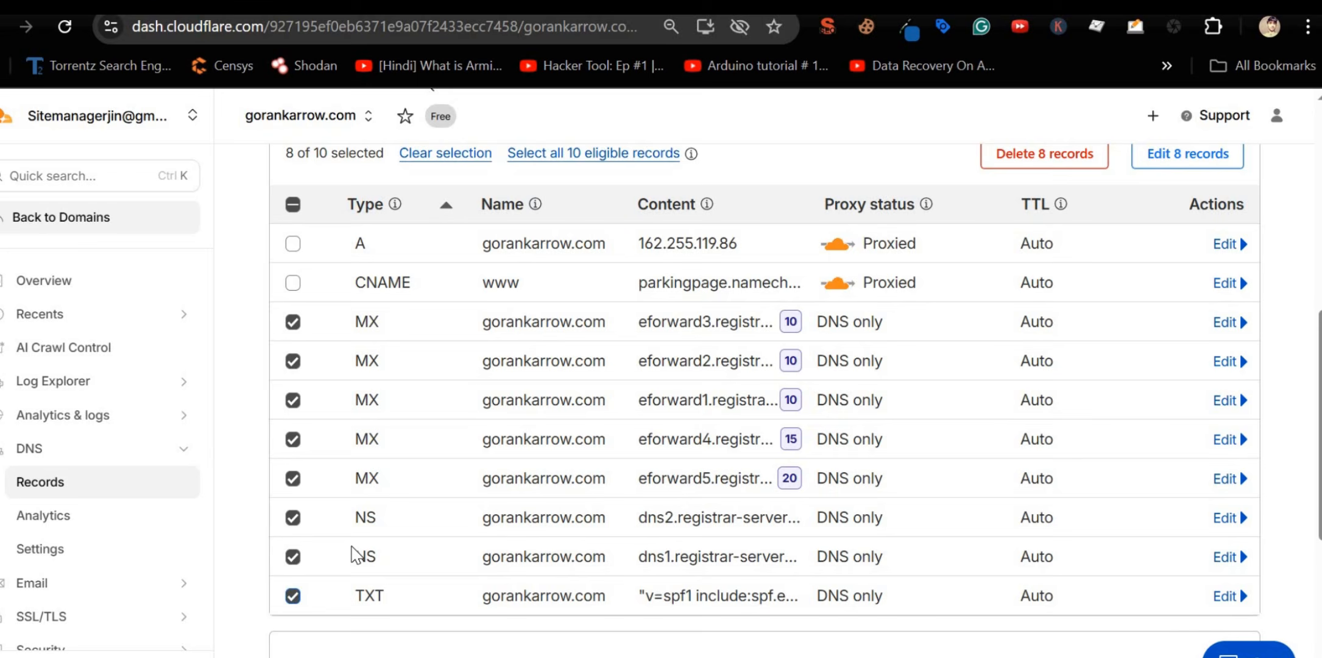
Step: Delete the seven selected records, confirming with DELETE
left_click(1055, 153)
left_click(545, 411)
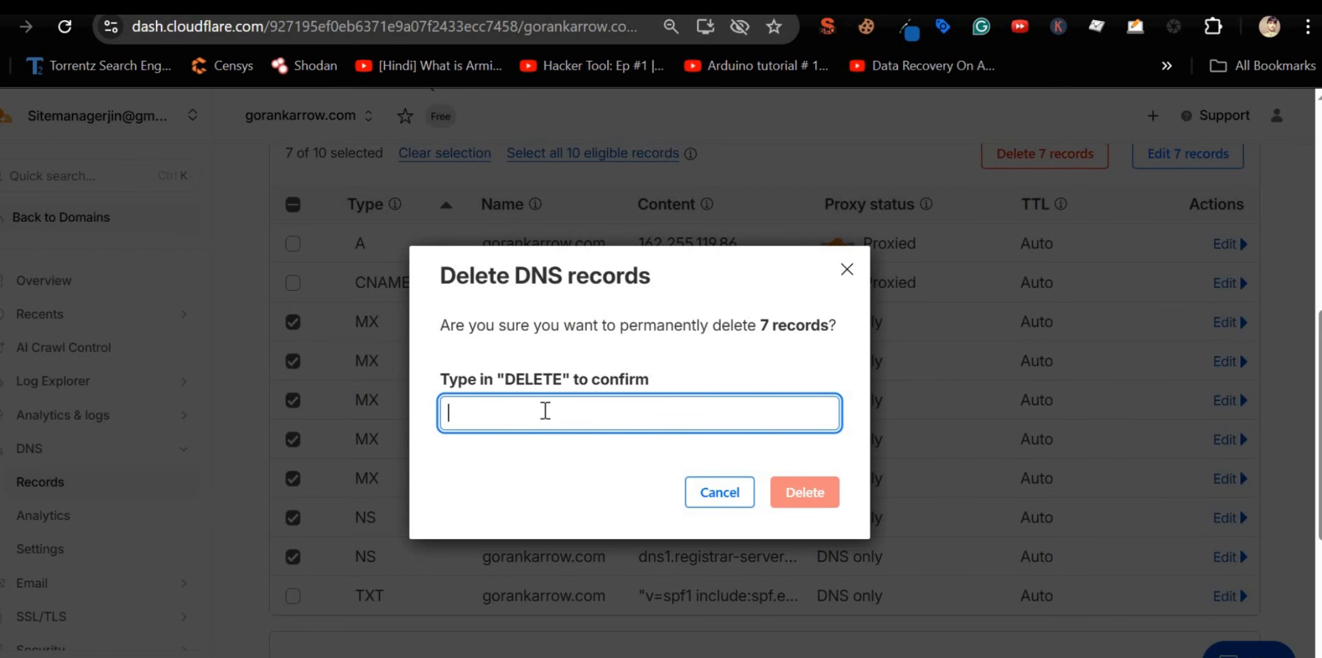
type("DELETE")
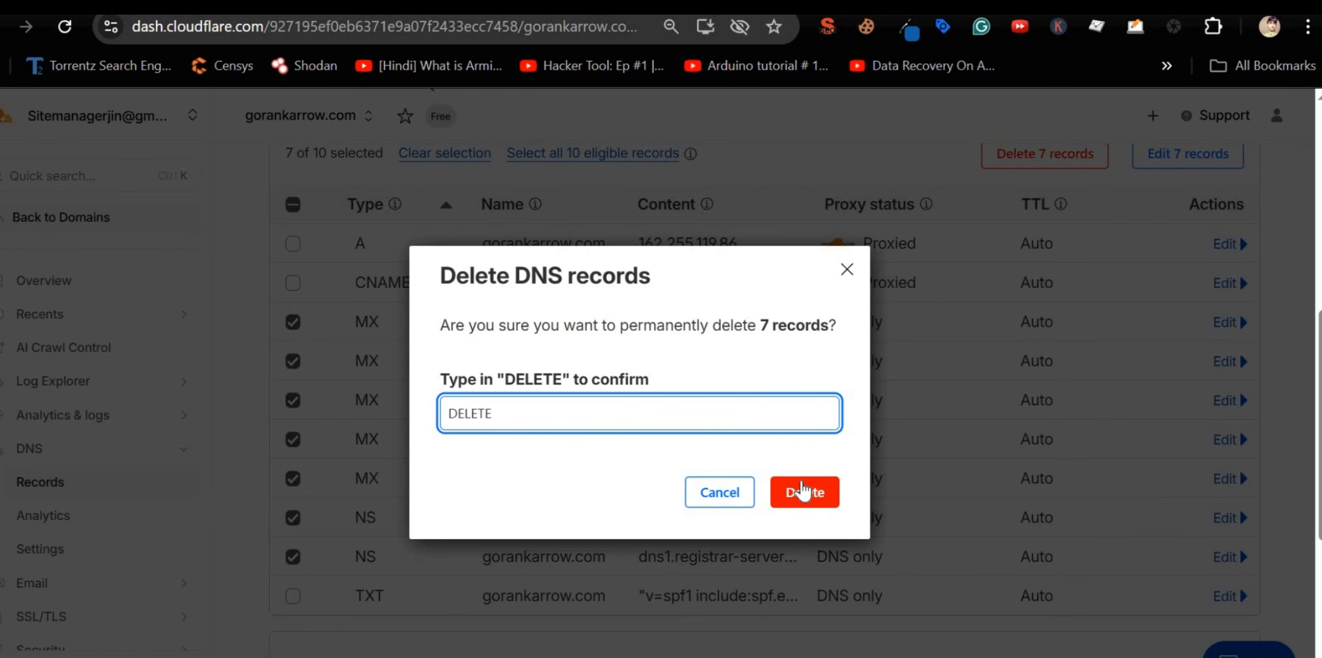
left_click(802, 491)
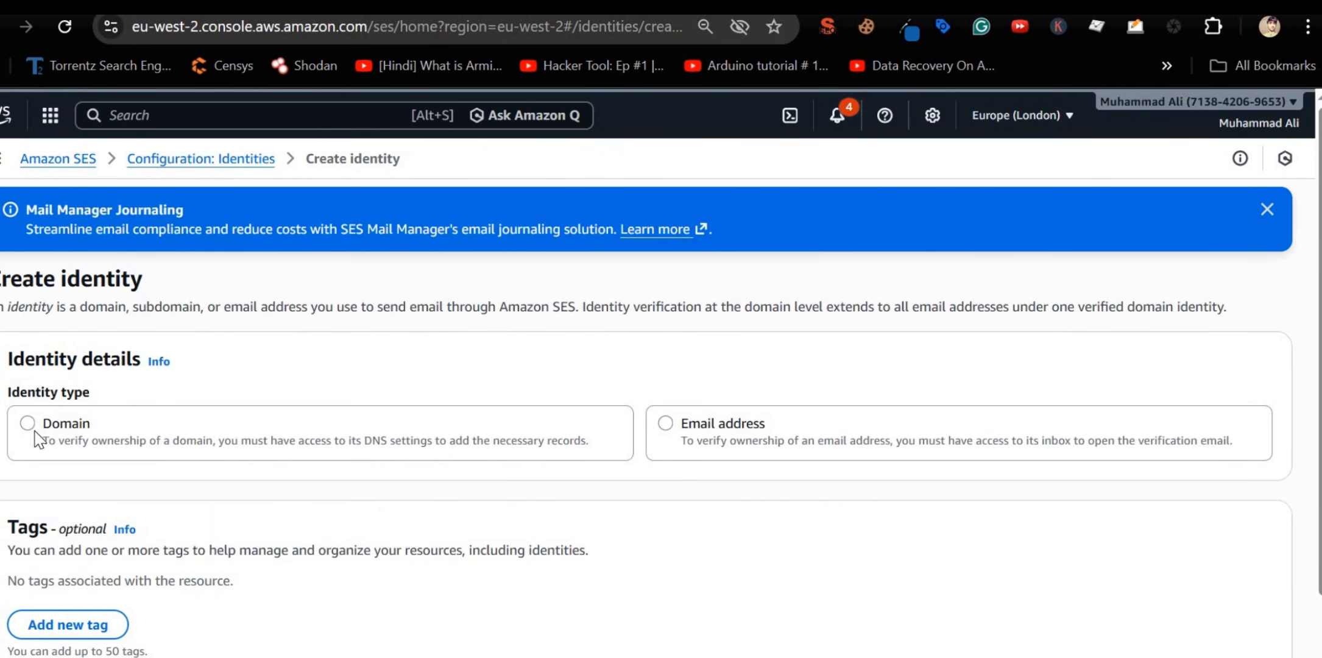
Step: Choose the Domain identity type and paste gorankarrow.com as the domain
left_click(28, 427)
scroll(118, 424, "down", 2)
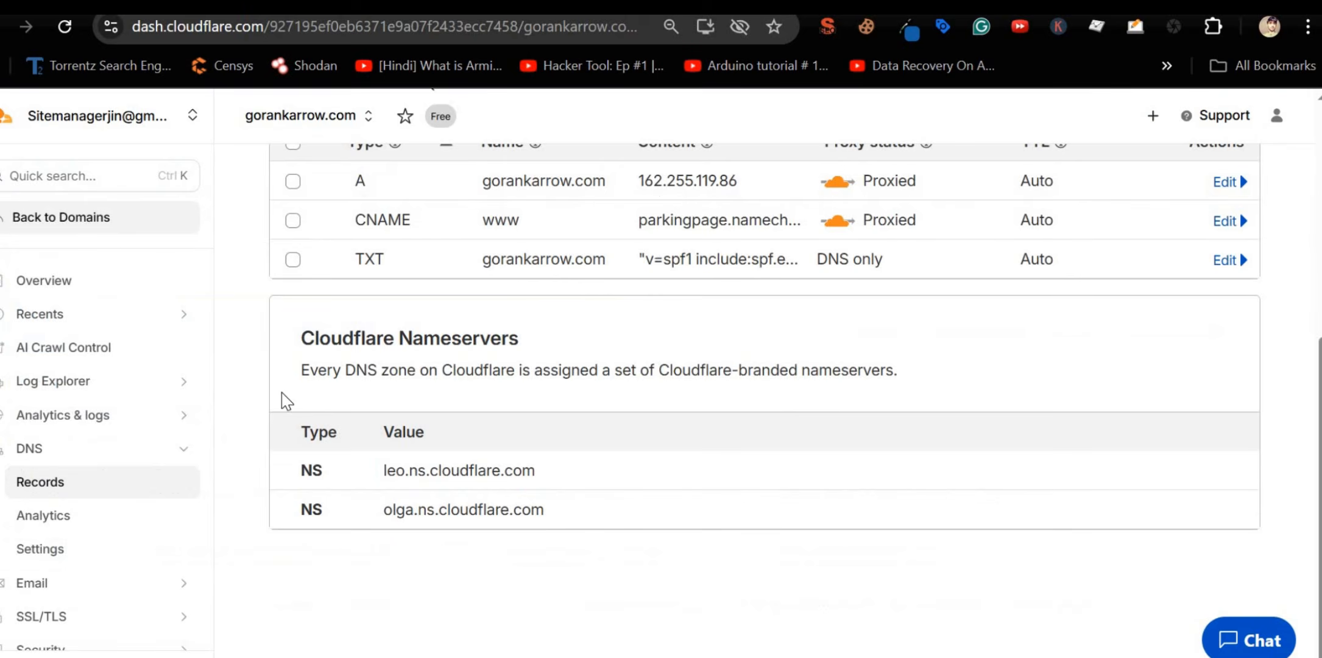
scroll(293, 389, "up", 7)
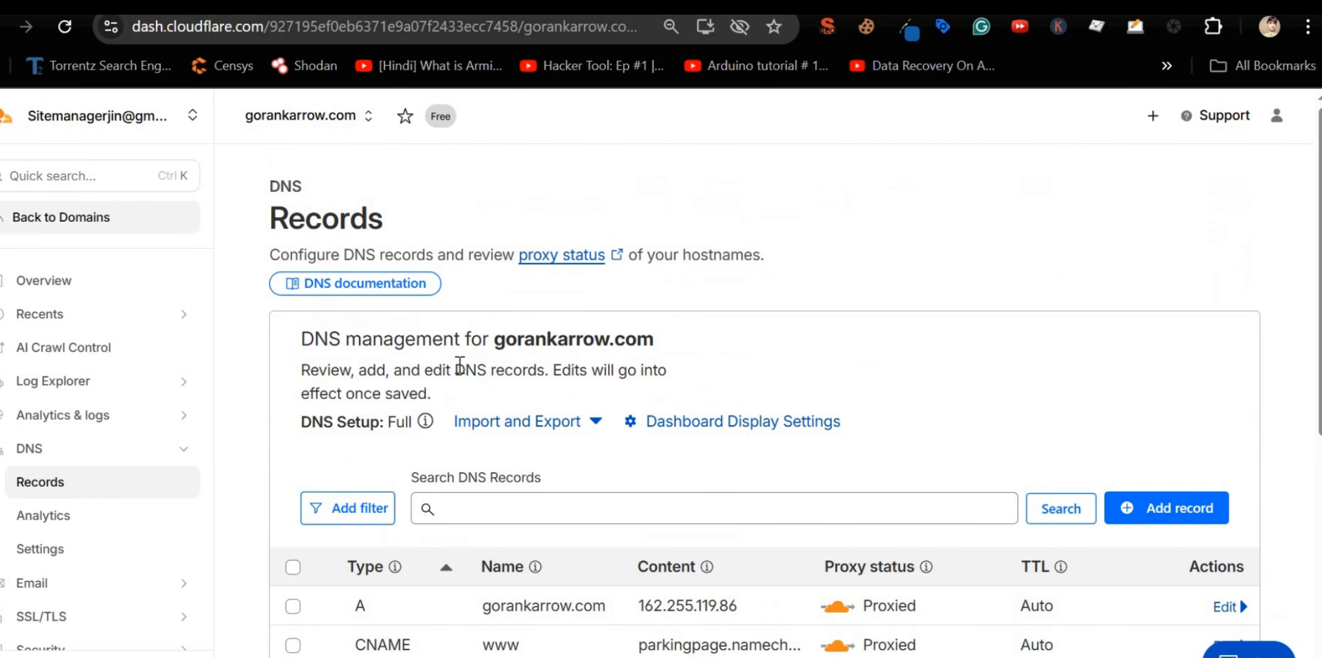
left_click_drag(496, 337, 656, 337)
key("ctrl+c")
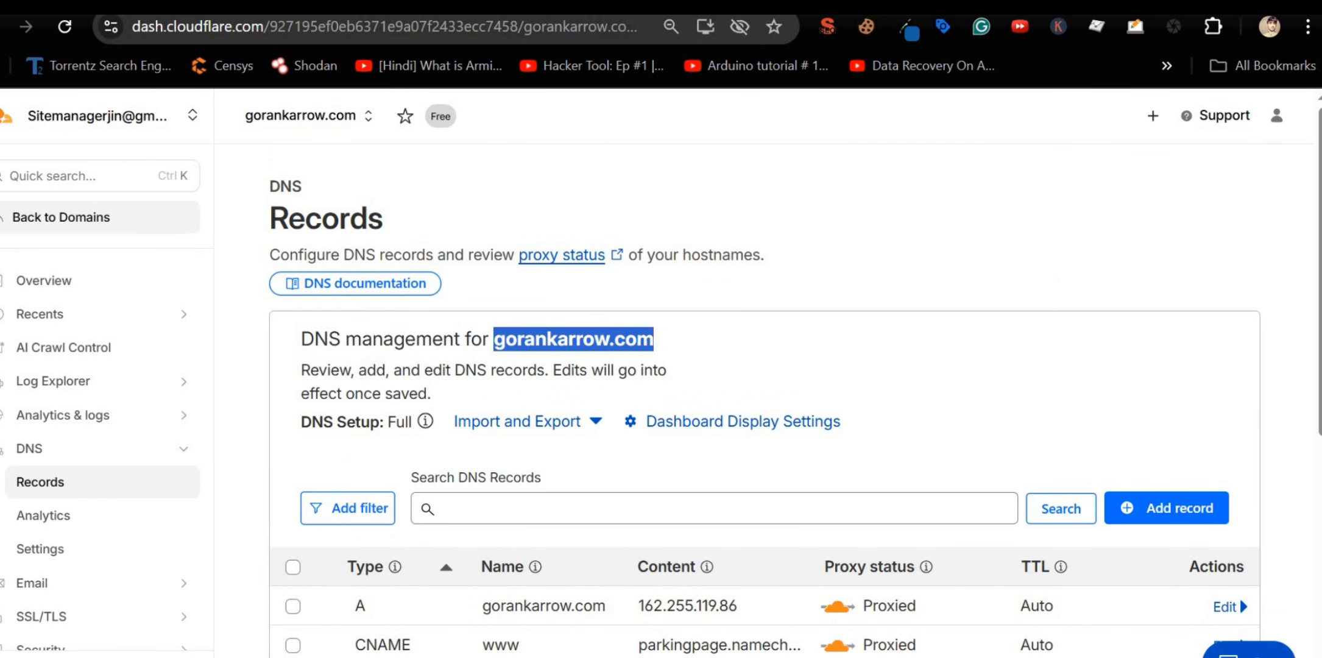
key("ctrl+Tab")
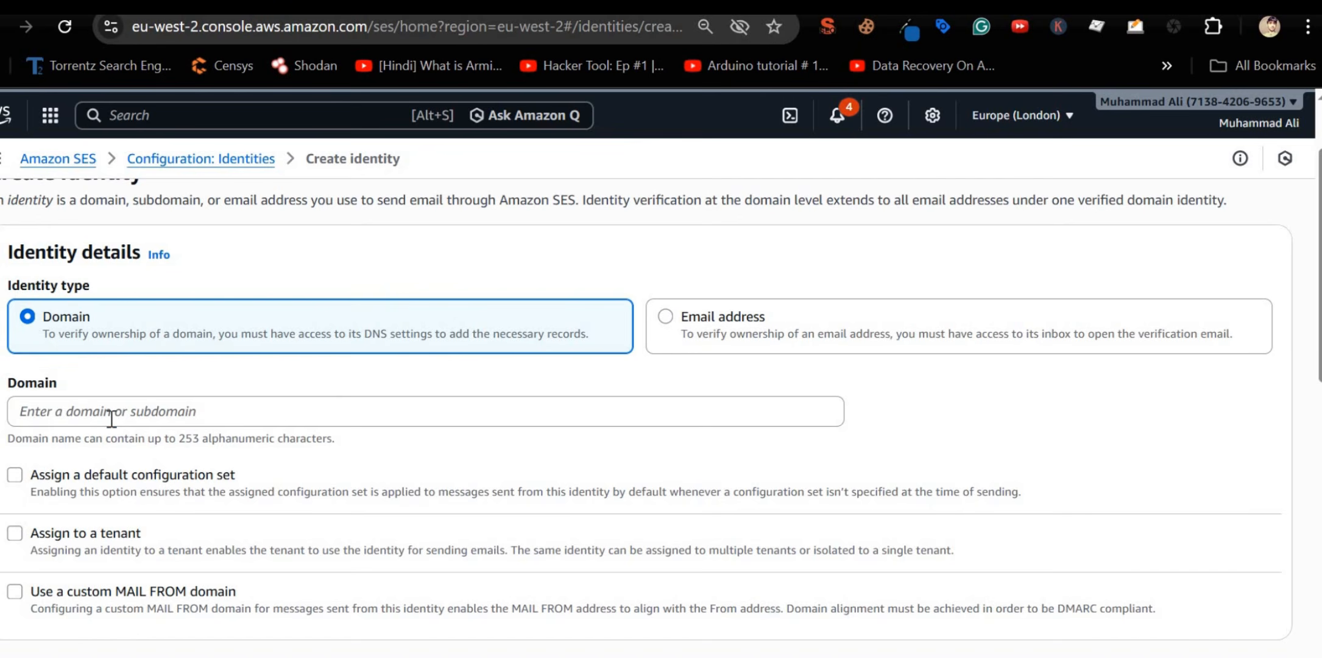
left_click(110, 415)
key("ctrl+v")
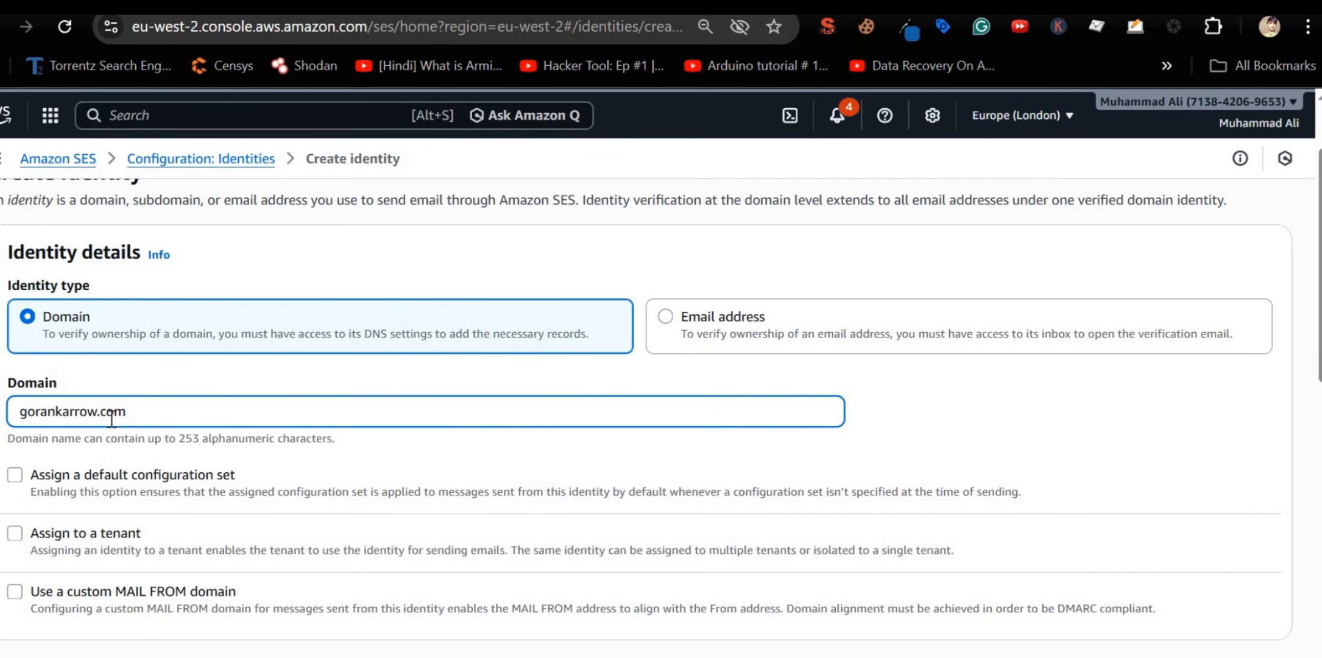
Step: Select Easy DKIM with RSA_2048_BIT in Advanced DKIM settings and create the identity
scroll(113, 419, "down", 2)
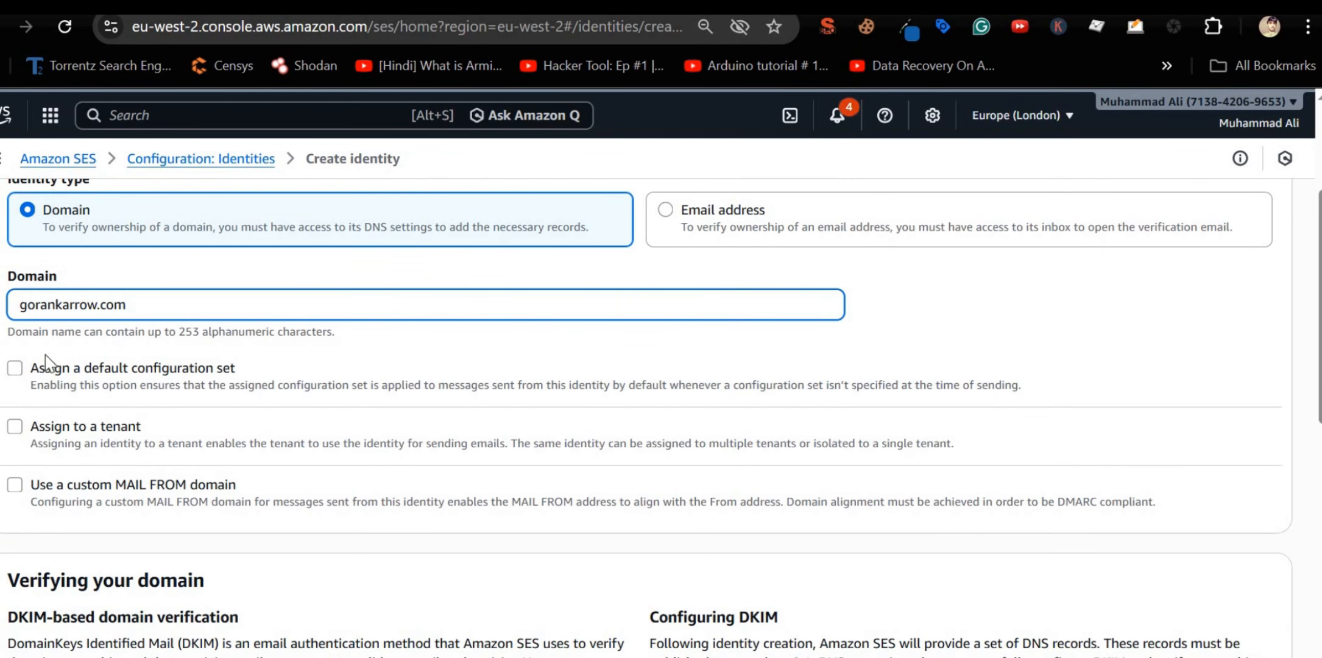
scroll(145, 438, "down", 6)
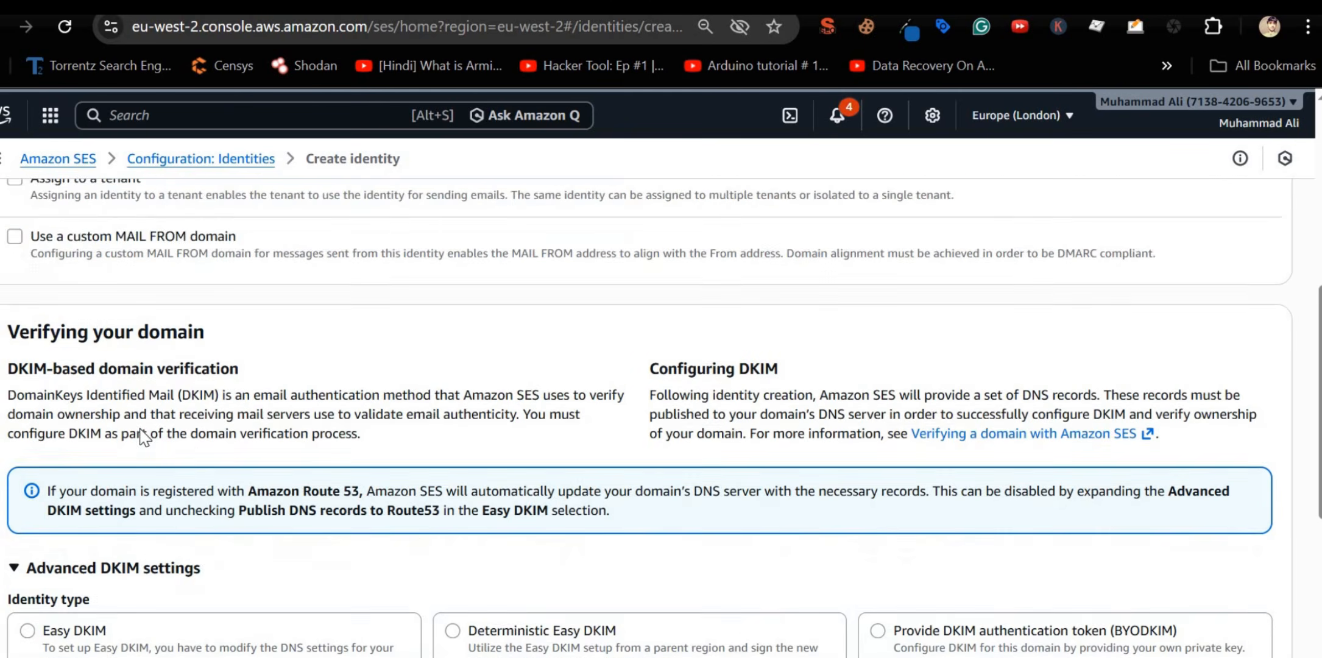
triple_click(96, 295)
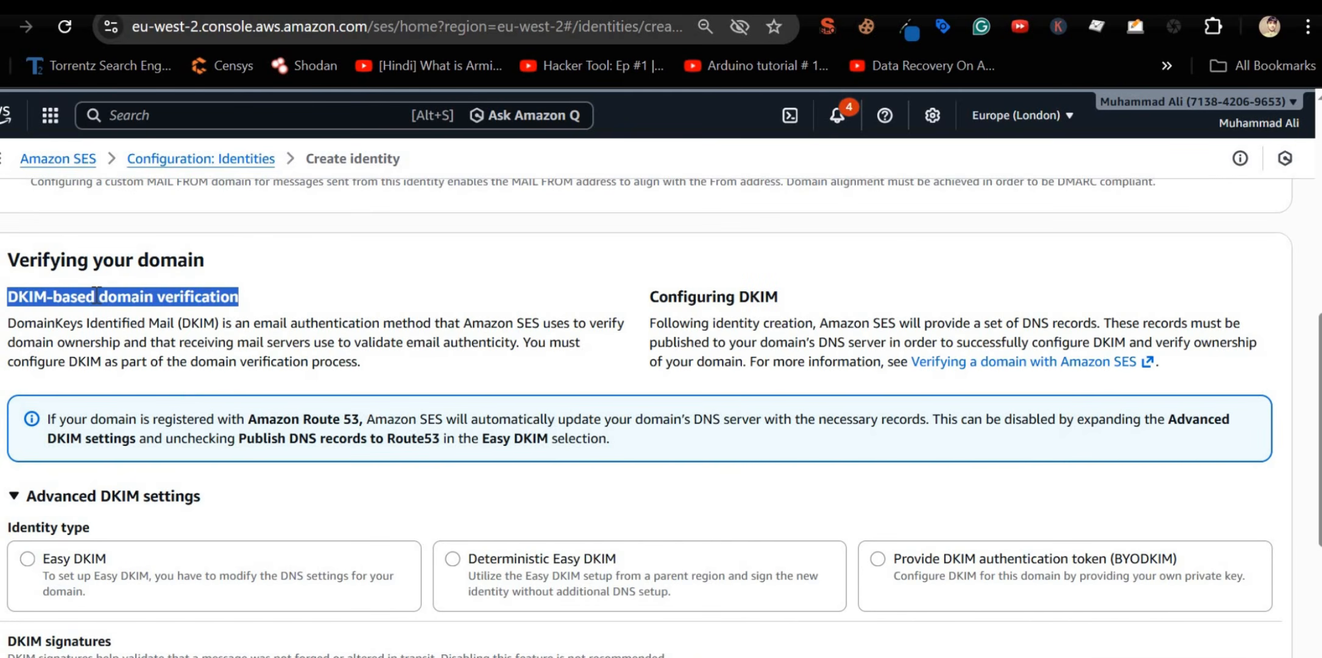
left_click(30, 497)
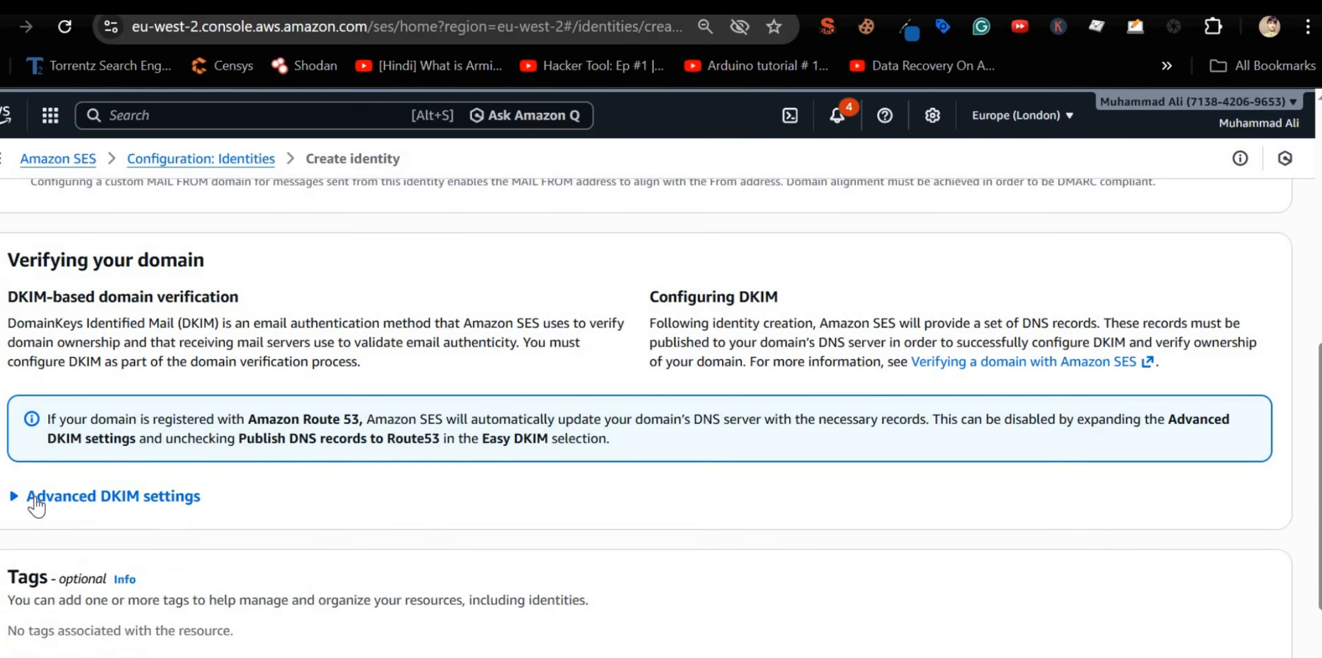
scroll(37, 366, "down", 3)
left_click(30, 345)
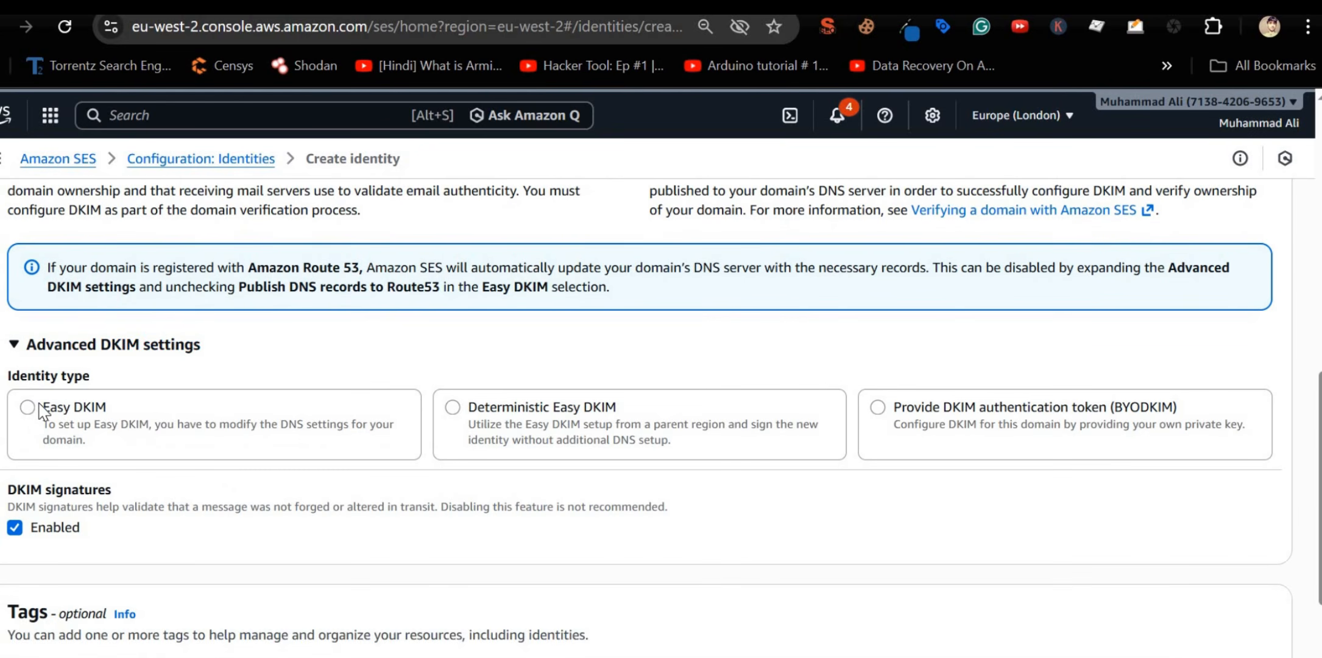
left_click(42, 411)
scroll(41, 411, "down", 2)
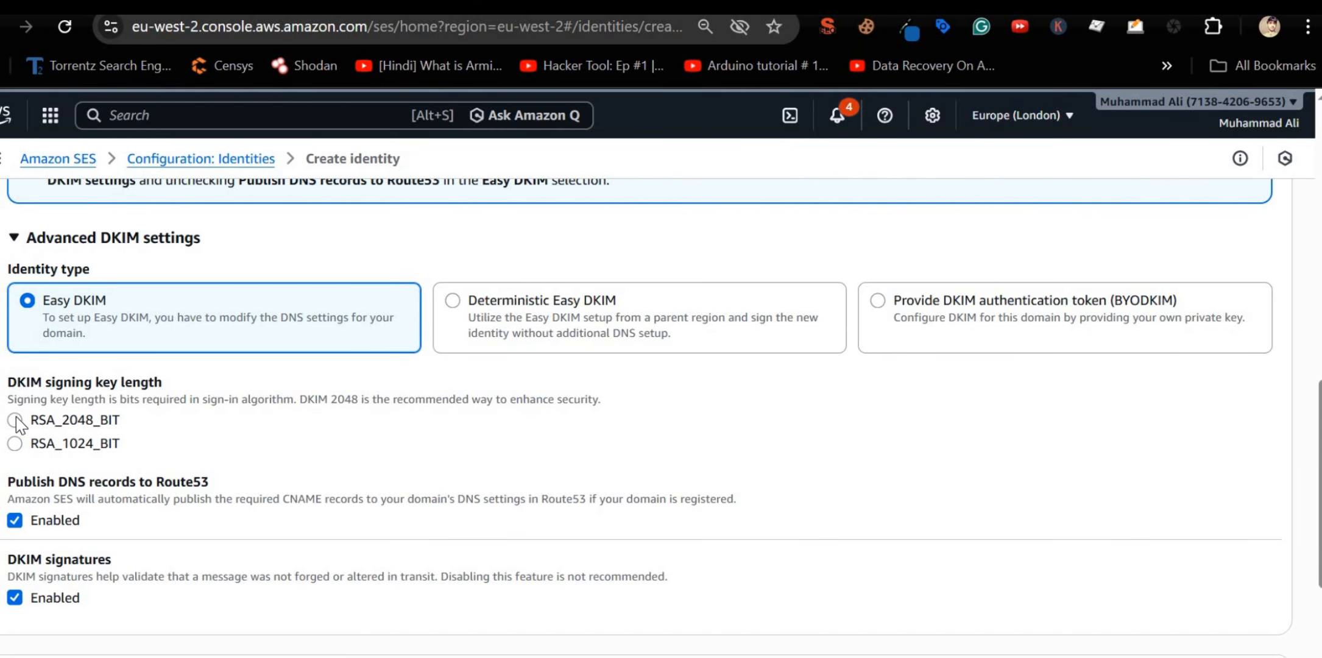
scroll(20, 425, "down", 4)
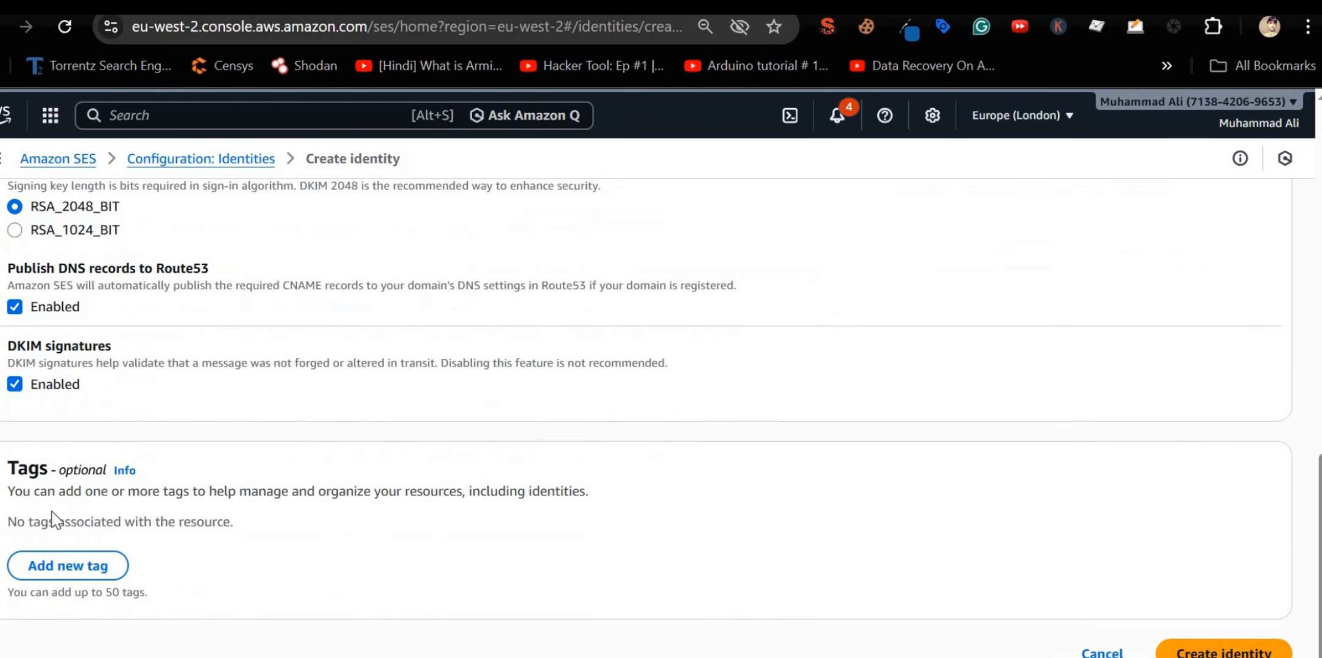
scroll(54, 520, "down", 1)
left_click(1187, 616)
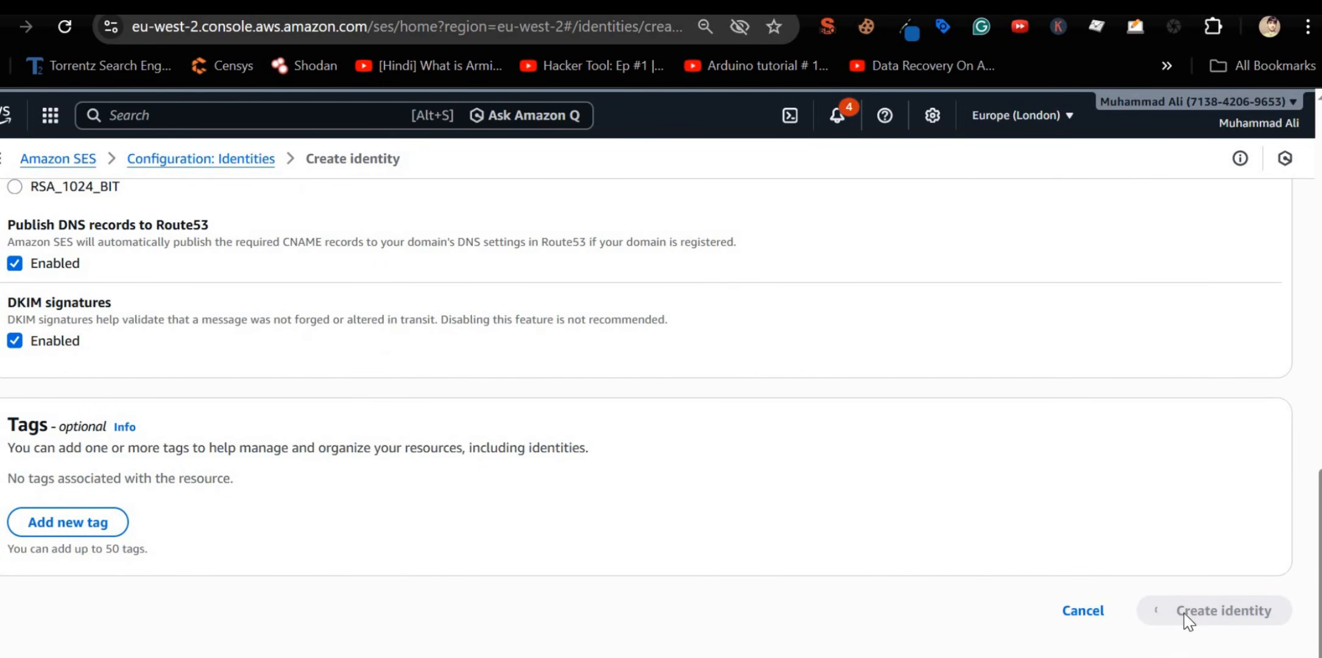
scroll(322, 490, "up", 15)
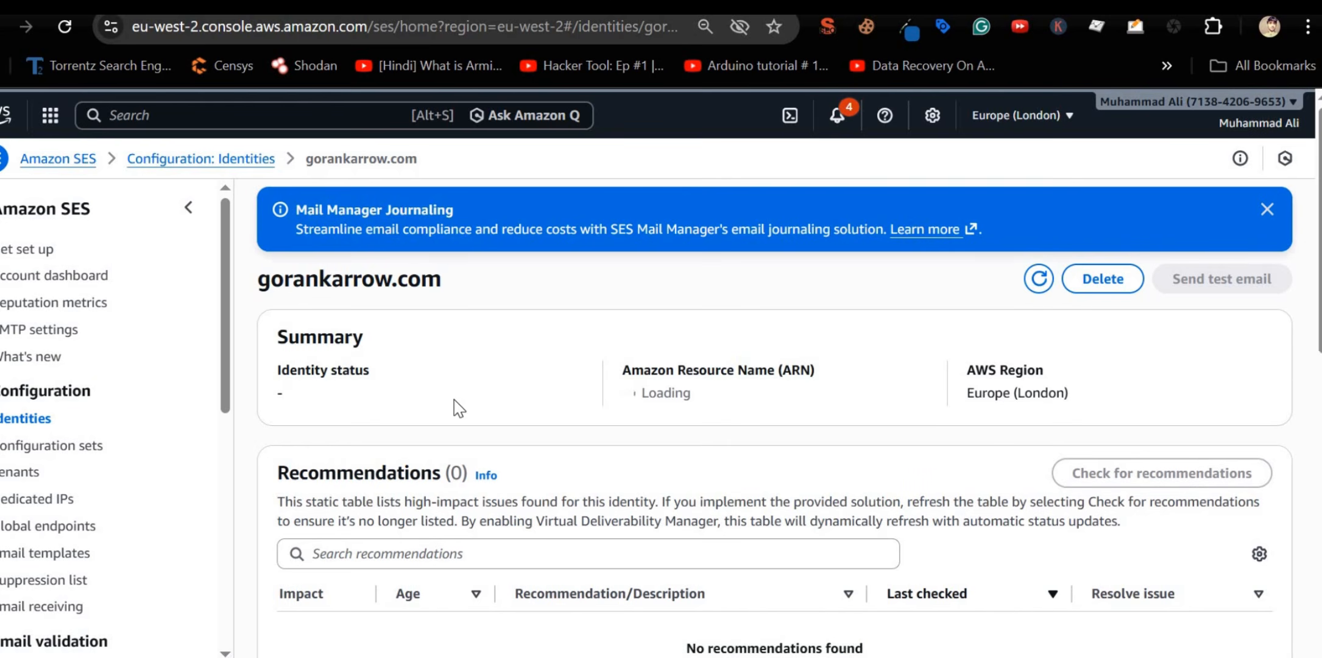
Step: Expand Publish DNS records and download the three DKIM CNAMEs as dkim-dns-records (2).csv
scroll(434, 305, "down", 6)
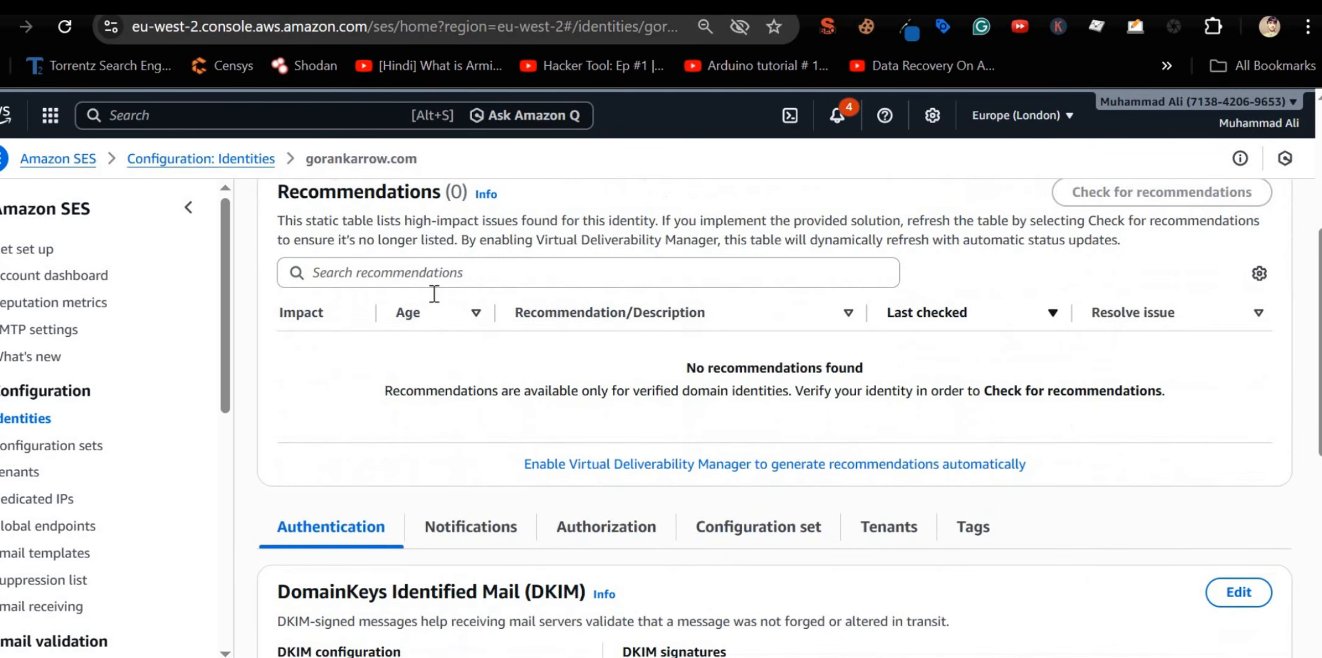
scroll(437, 307, "down", 4)
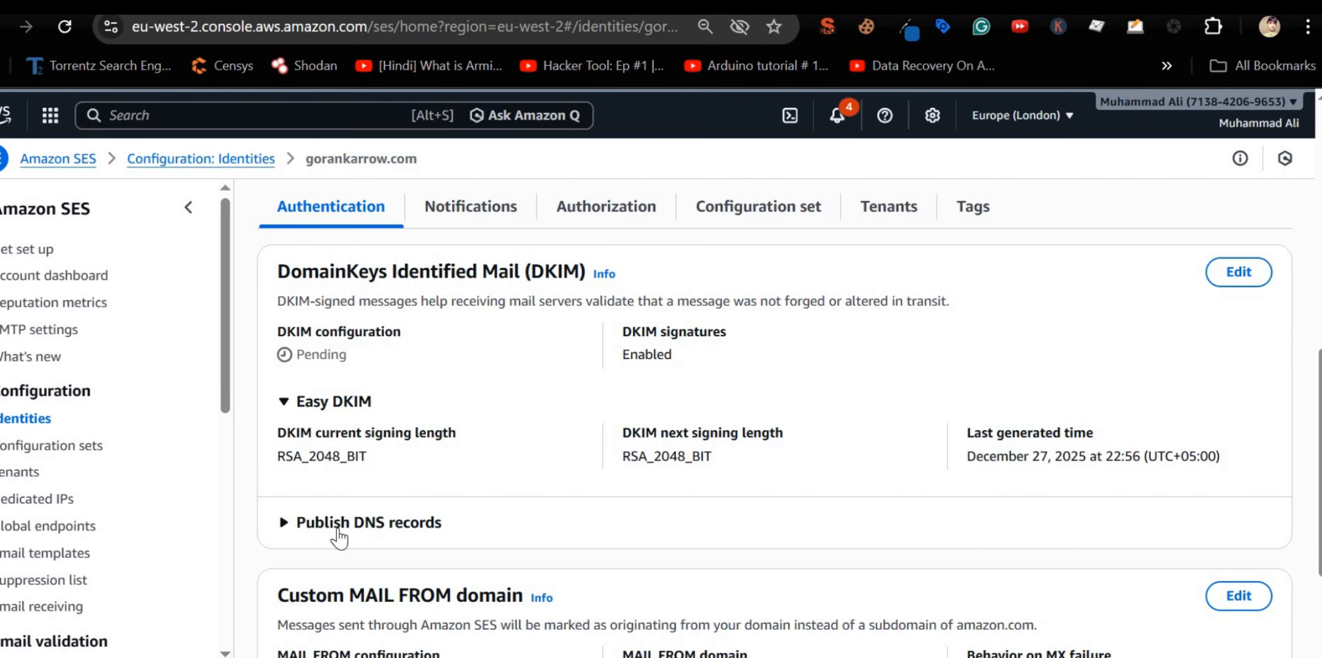
left_click(359, 525)
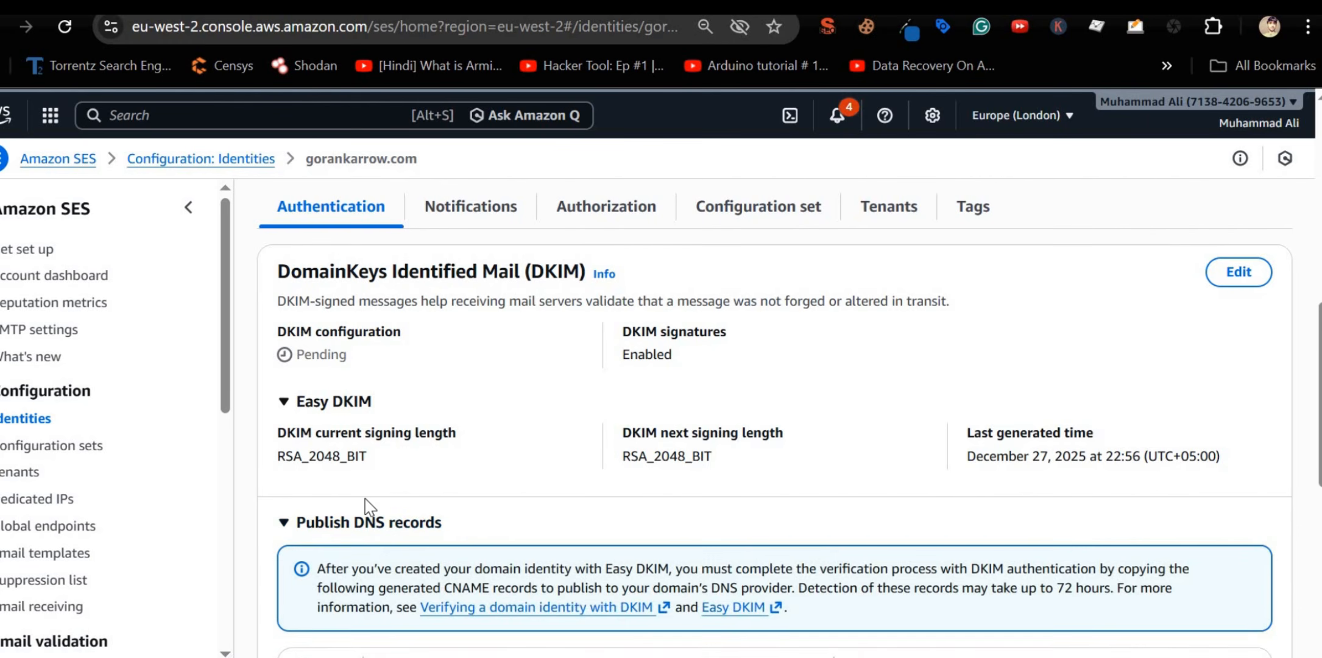
scroll(367, 507, "down", 3)
scroll(895, 554, "down", 2)
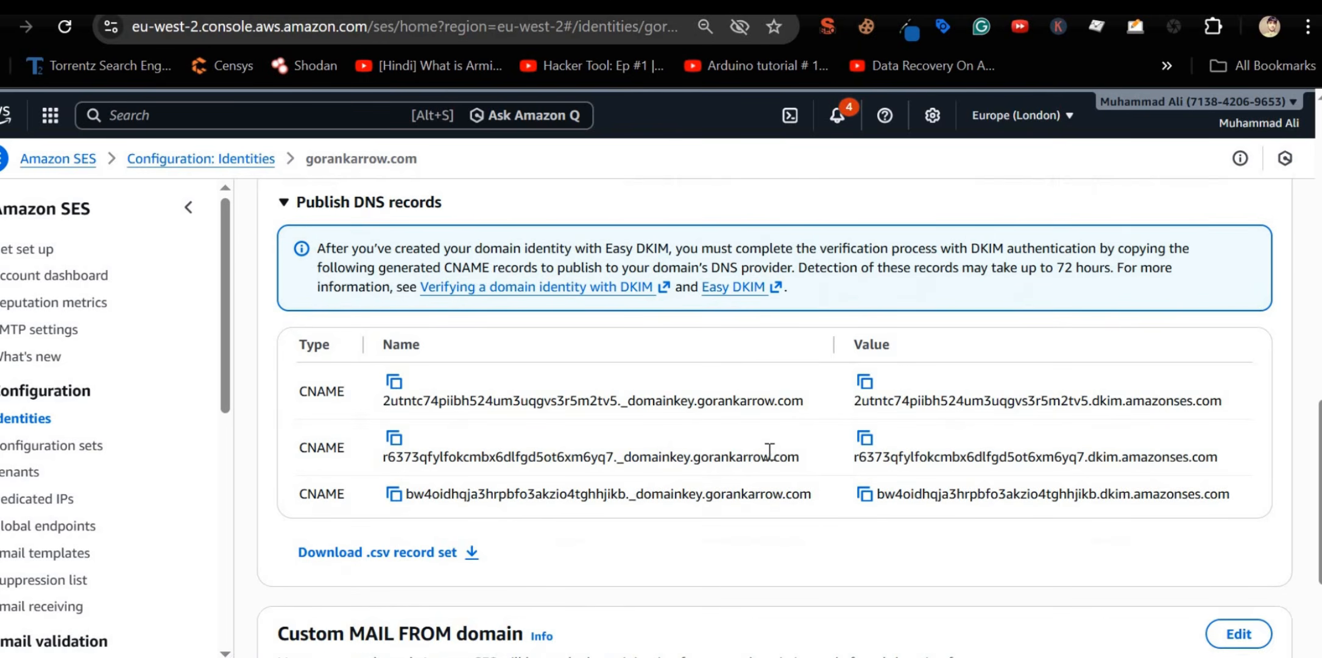
key("ctrl+Tab")
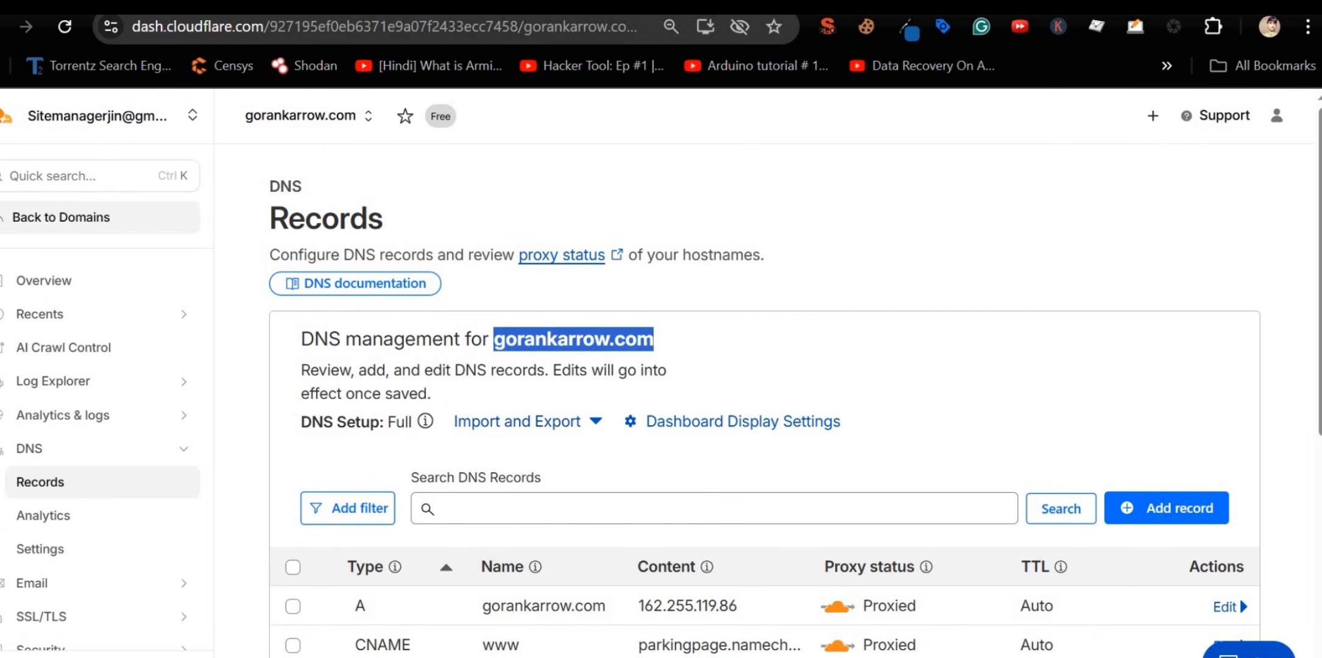
key("ctrl+shift+Tab")
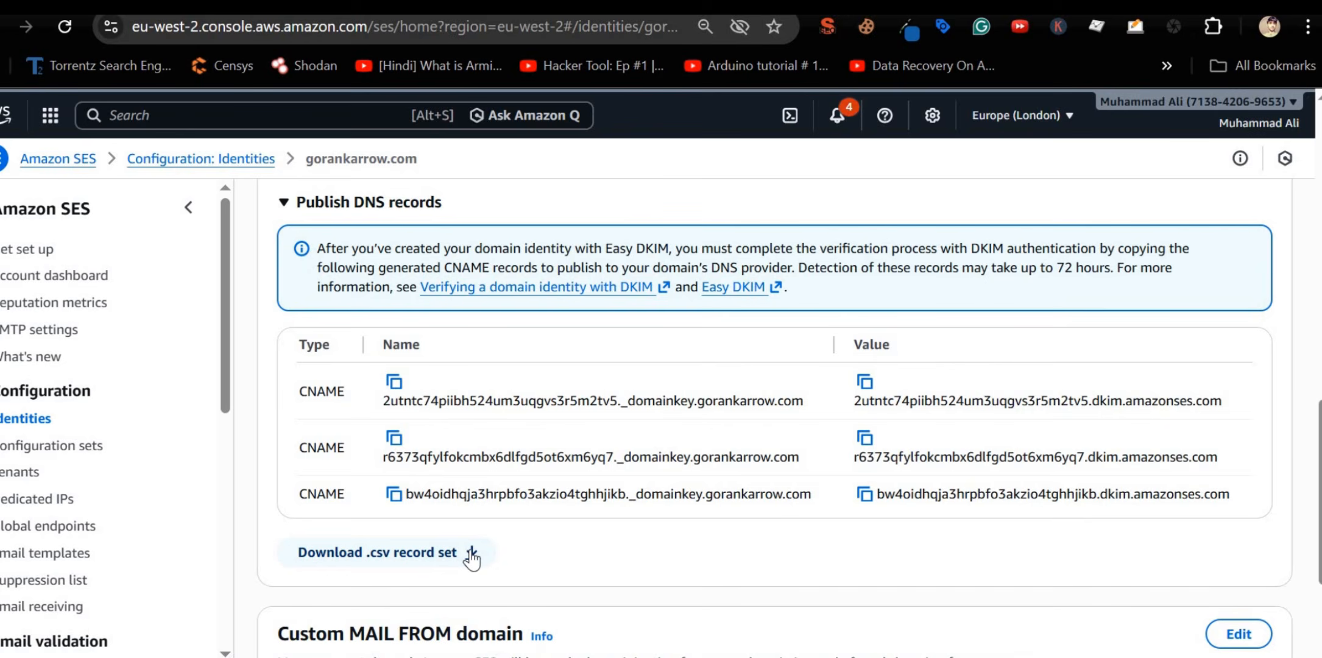
left_click(471, 555)
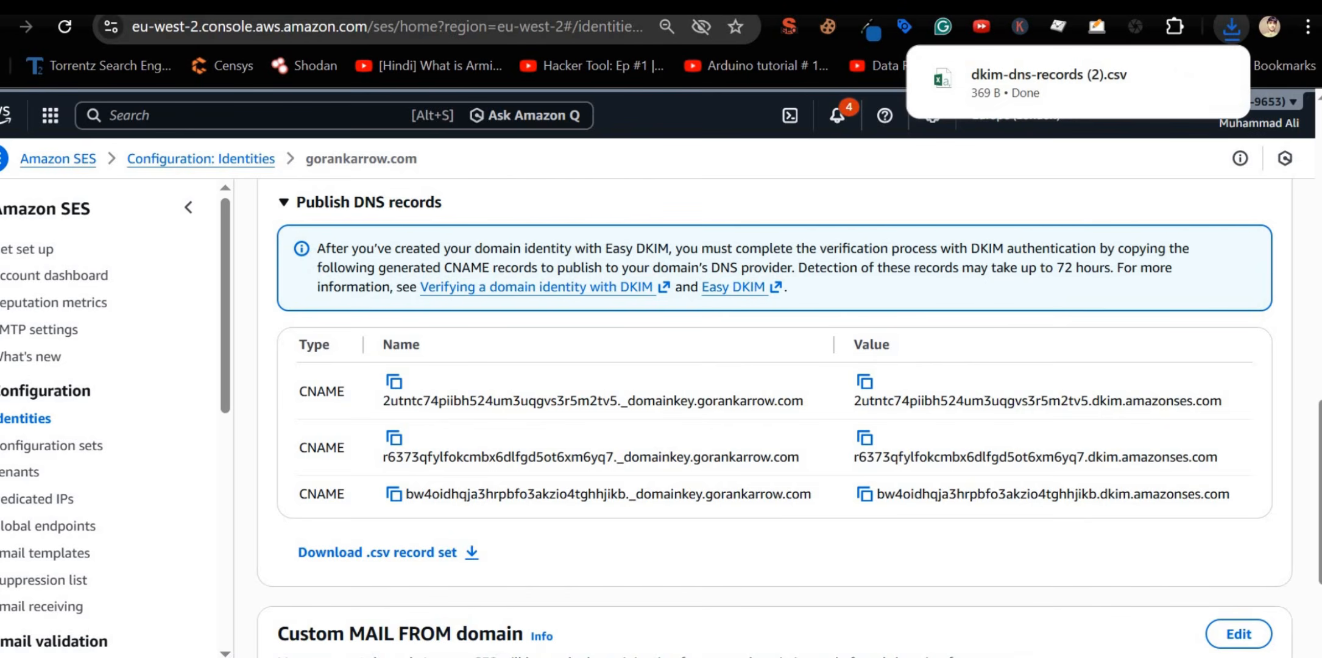
key("ctrl+Tab")
Step: Import dkim-dns-records (2).csv into Cloudflare's gorankarrow.com DNS records
left_click(574, 426)
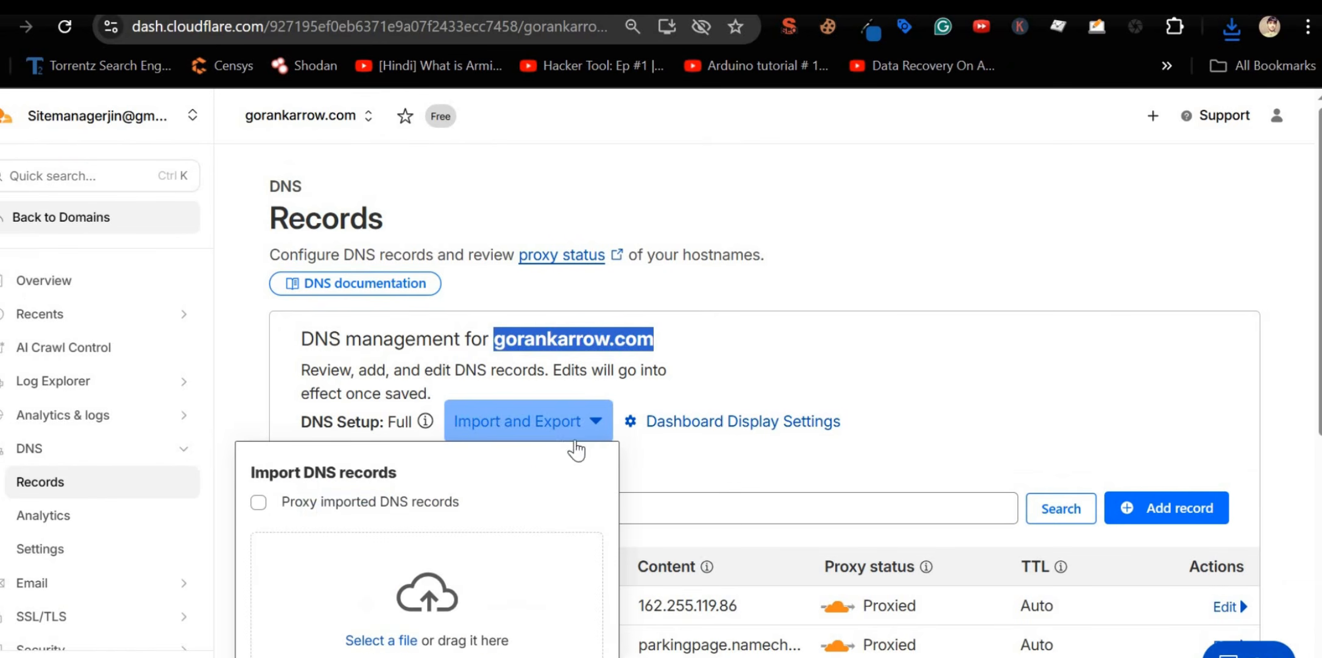
left_click(1228, 30)
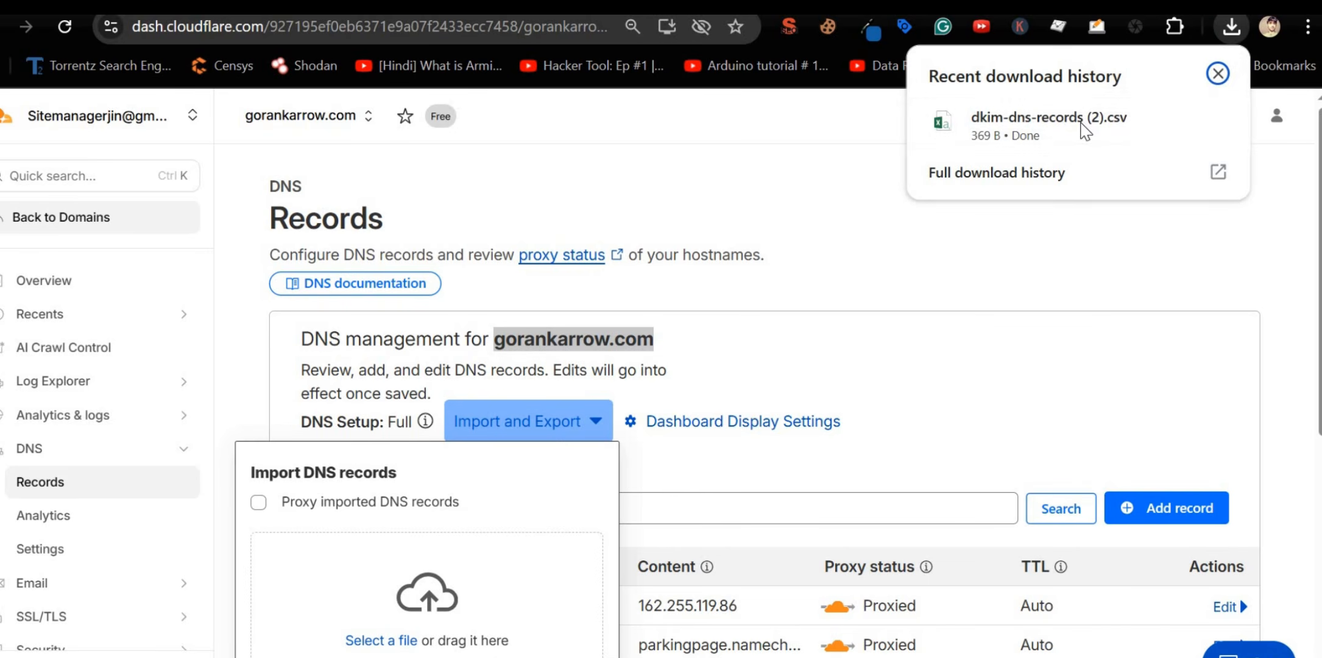
left_click_drag(1084, 129, 365, 585)
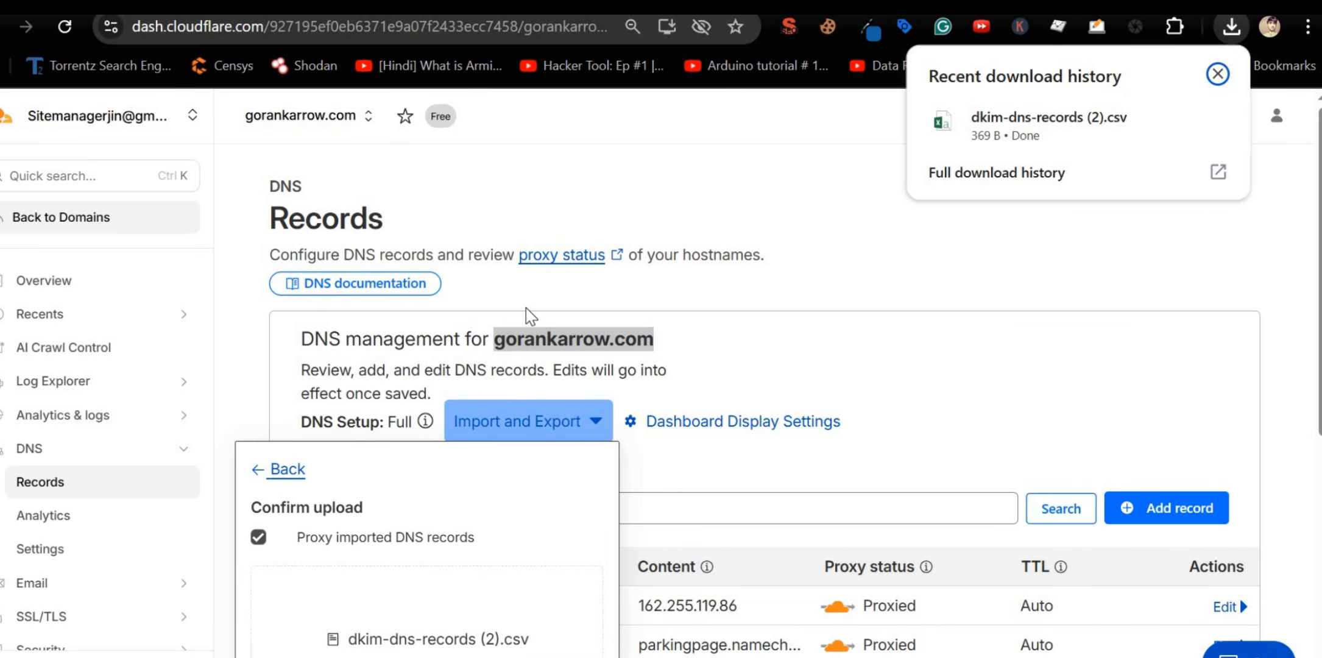
scroll(530, 314, "down", 5)
left_click(551, 416)
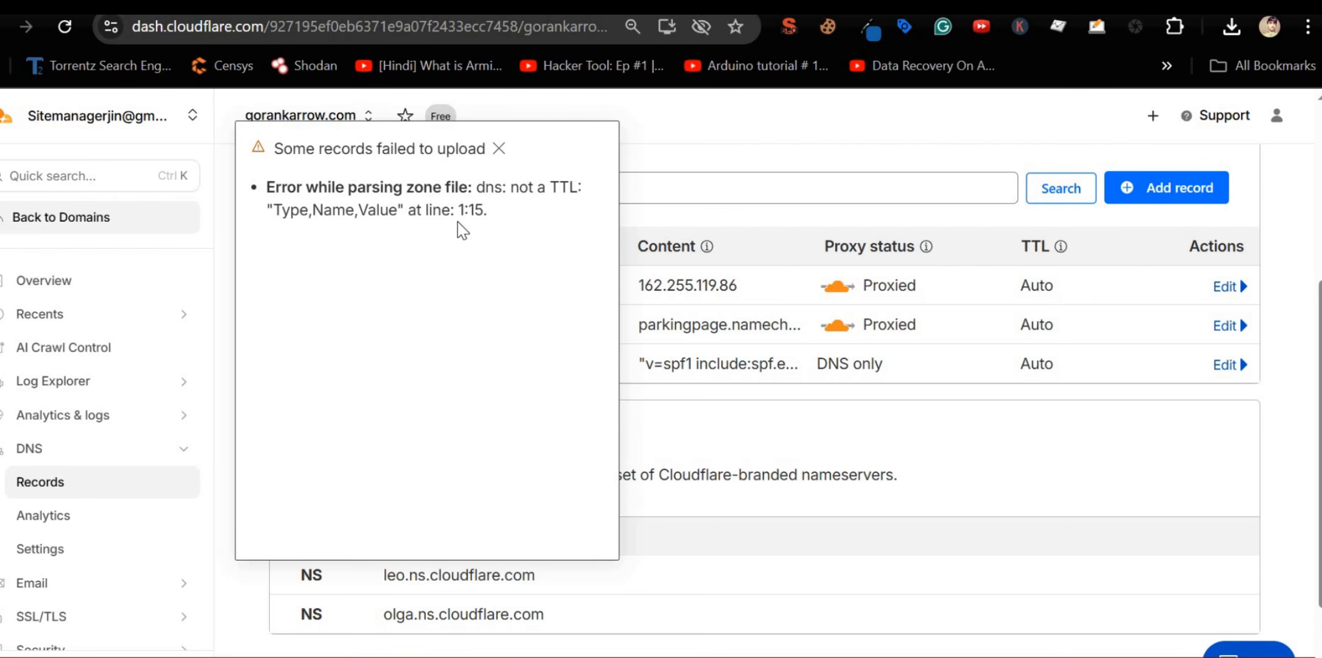
Step: Compare the Type, Name, Value, TTL parsing error with the CSV rows, then close the error
double_click(286, 210)
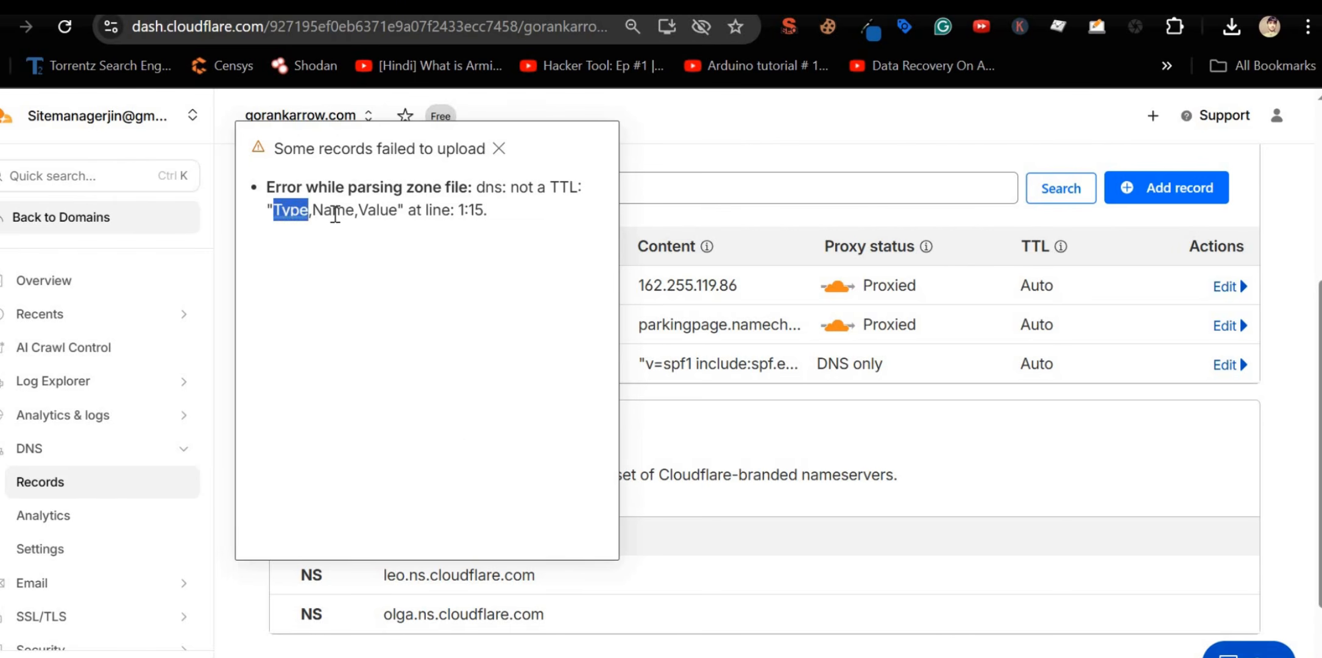
double_click(334, 210)
double_click(377, 210)
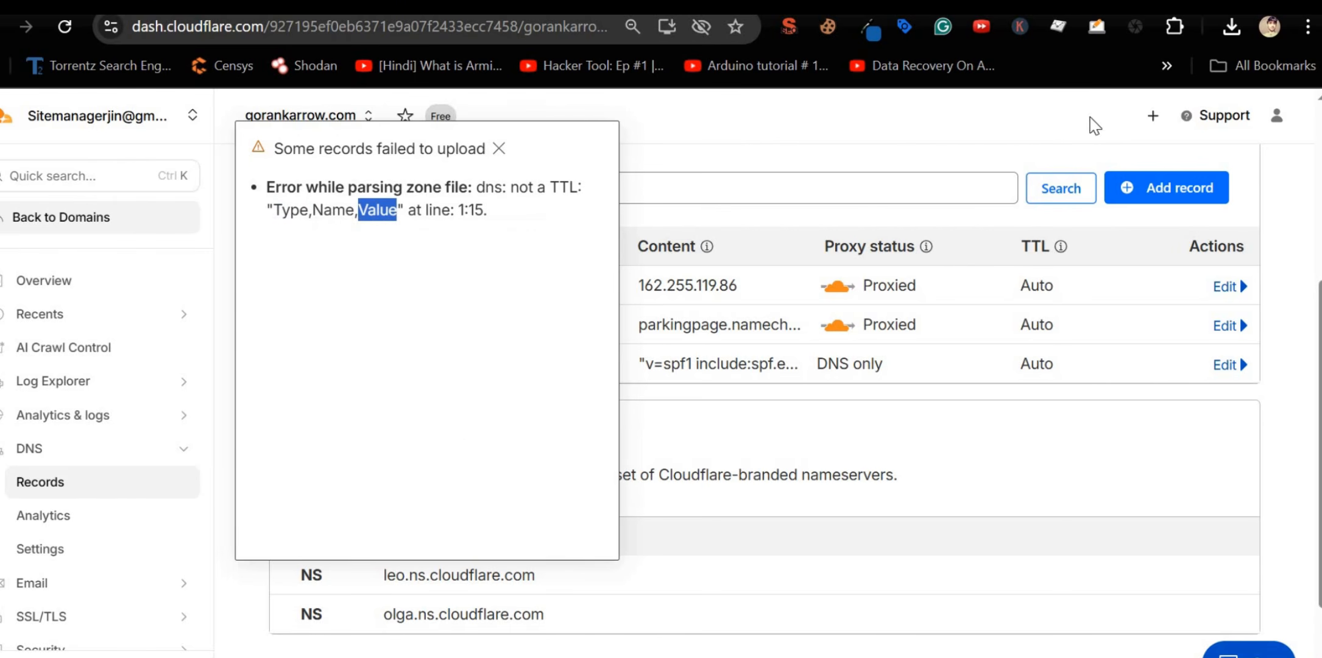
left_click(1230, 28)
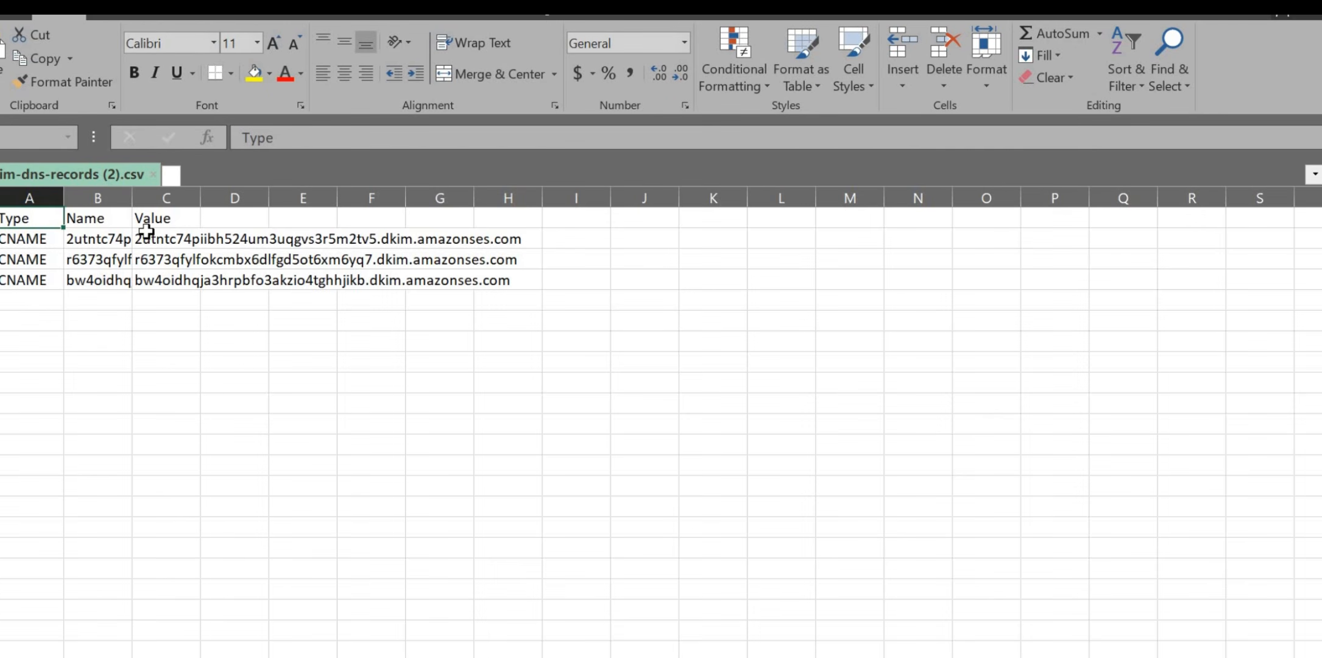
left_click(22, 243)
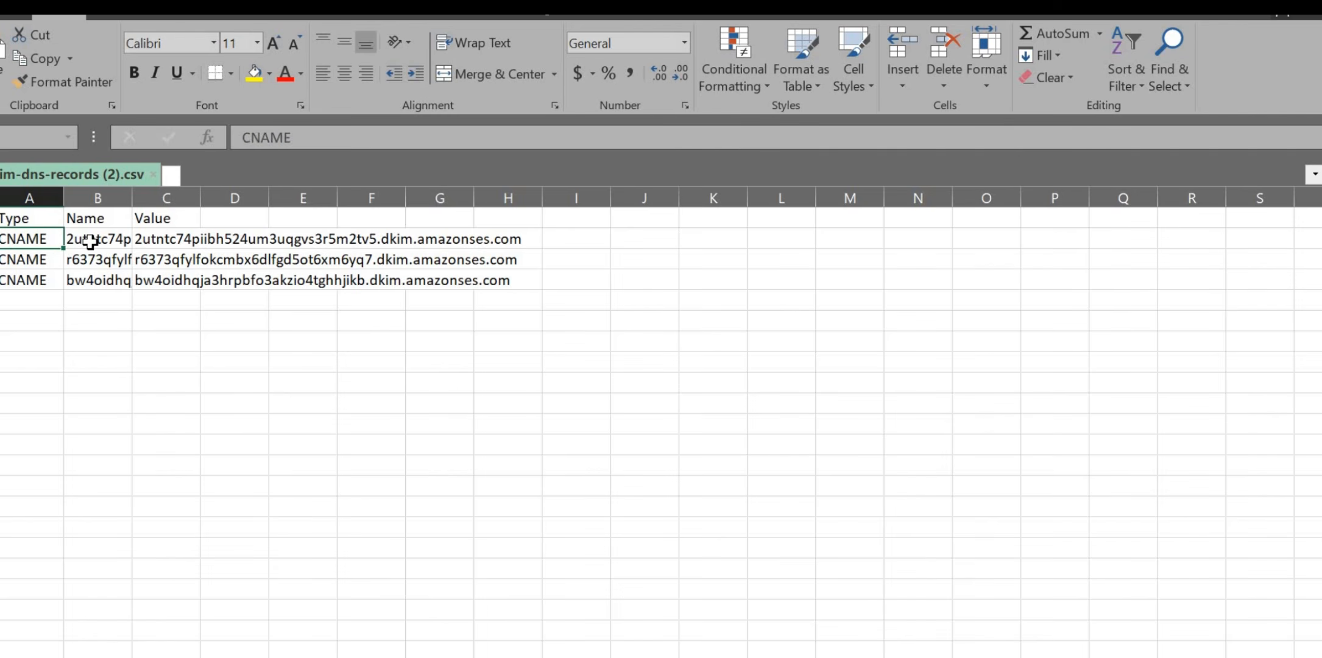
left_click(82, 243)
left_click(165, 238)
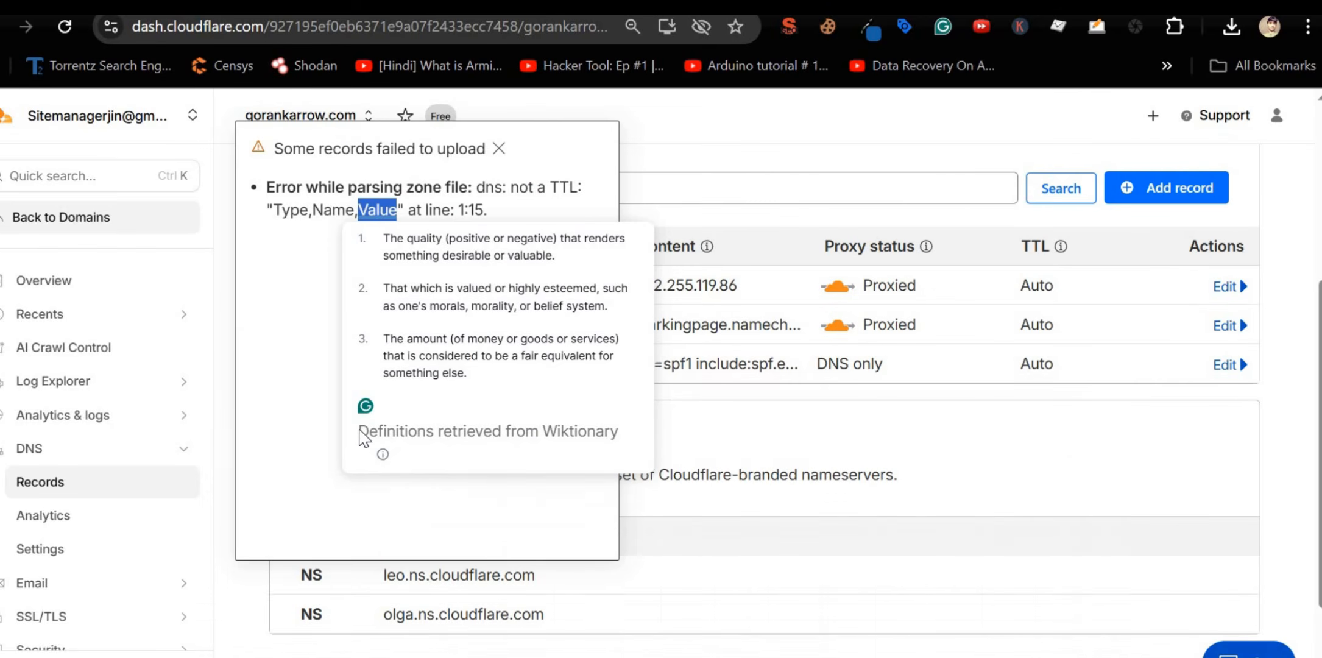
left_click(334, 207)
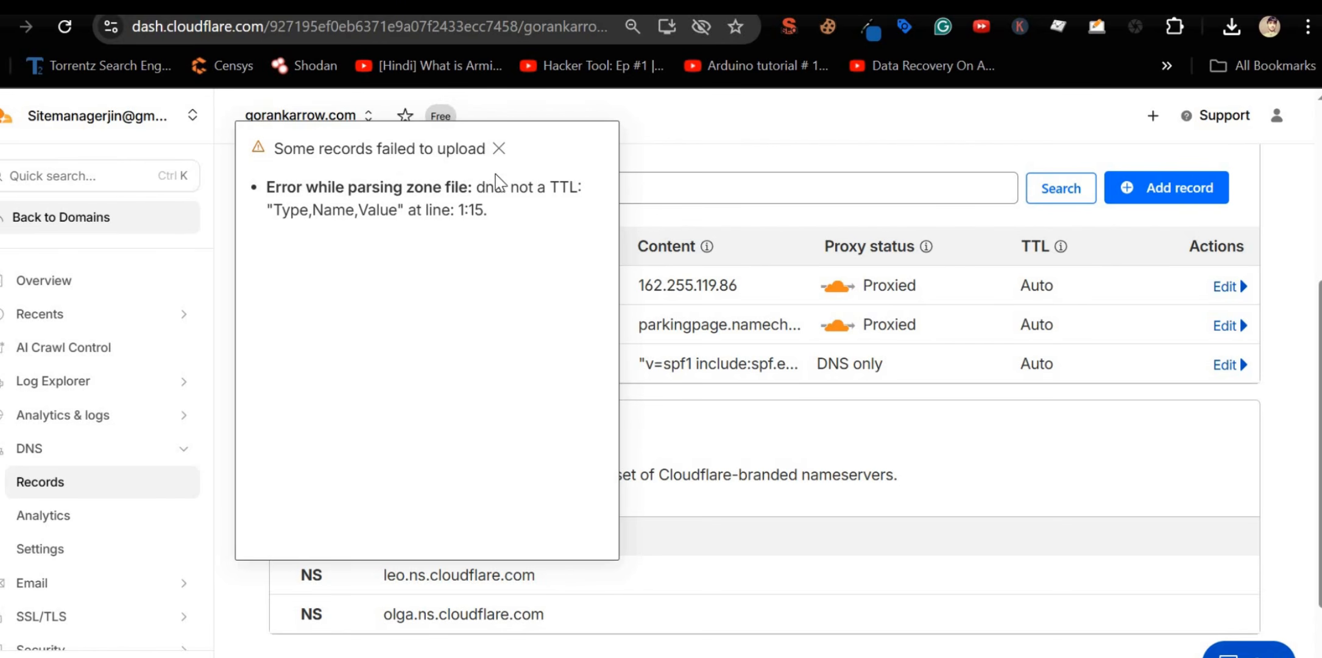
double_click(552, 190)
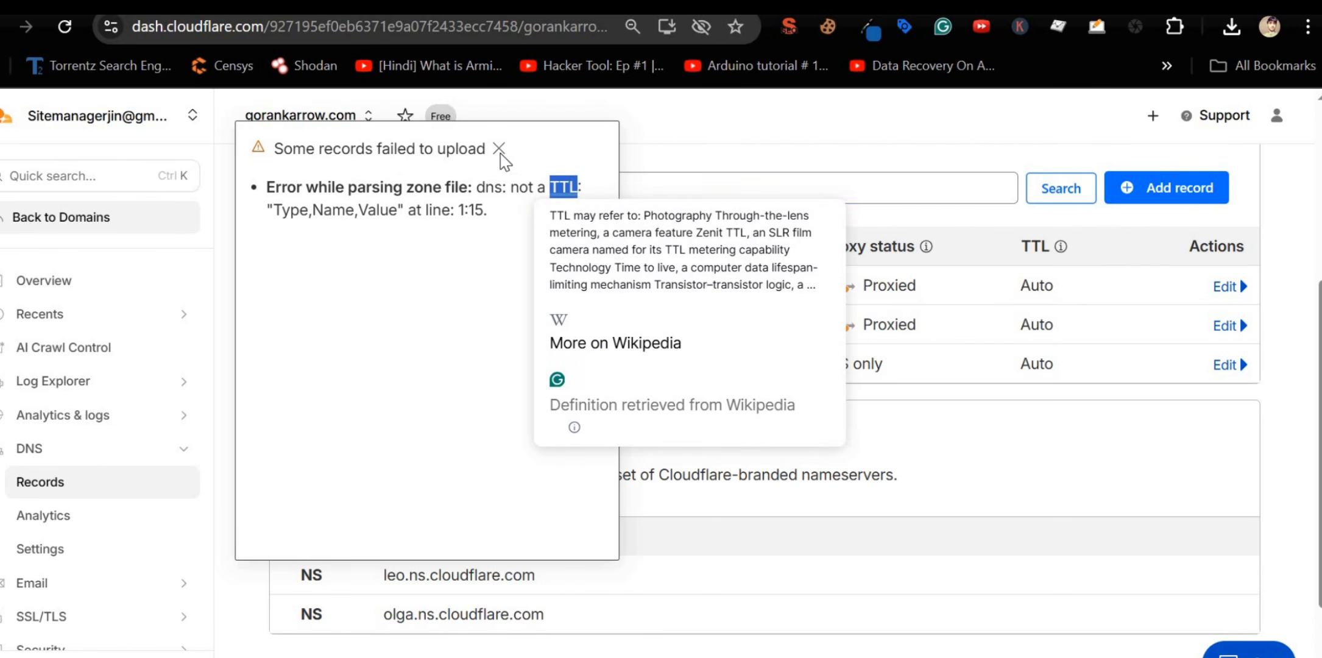
left_click(499, 149)
scroll(549, 366, "up", 5)
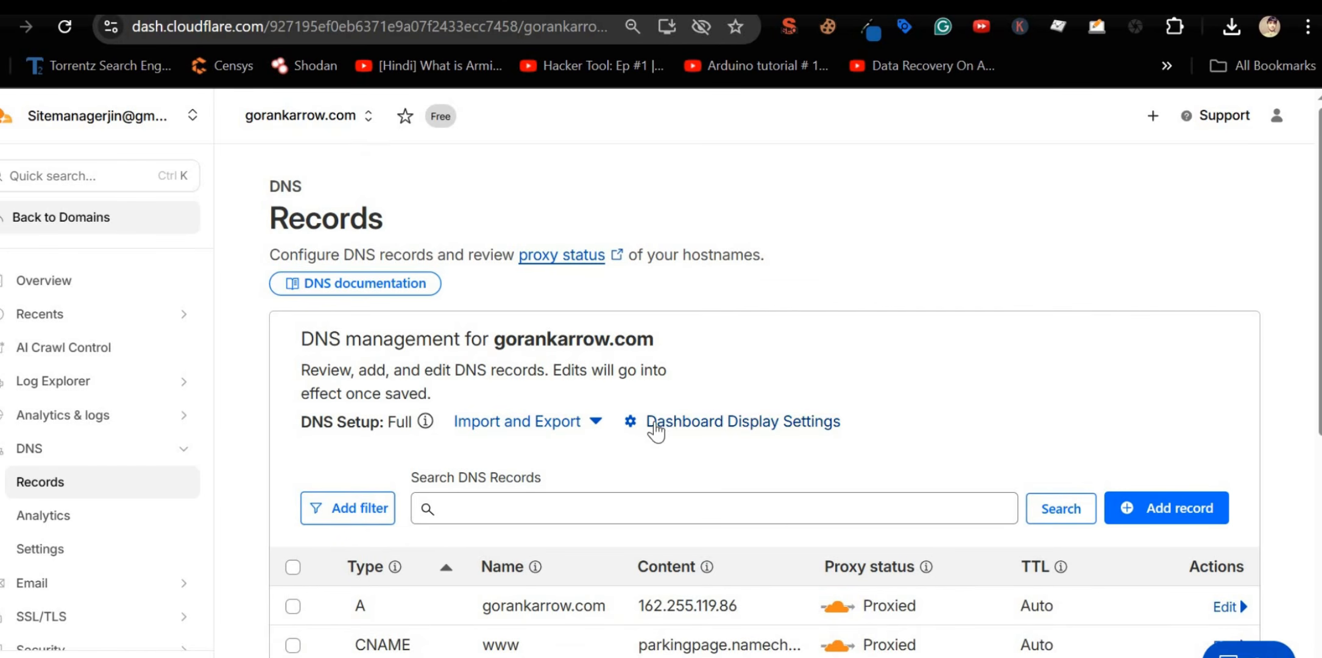
Step: Export the gorankarrow.com zone as gorankarrow.com.txt and review its BIND-format records
left_click(594, 423)
scroll(483, 504, "down", 2)
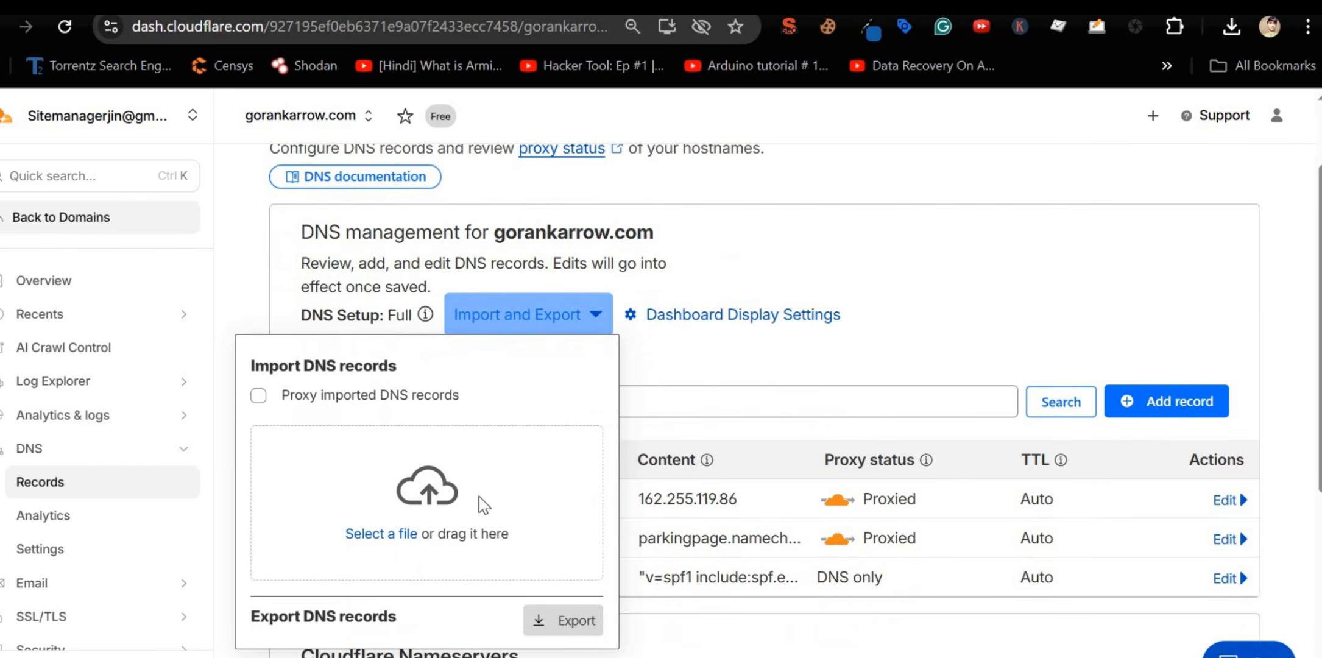
left_click(539, 621)
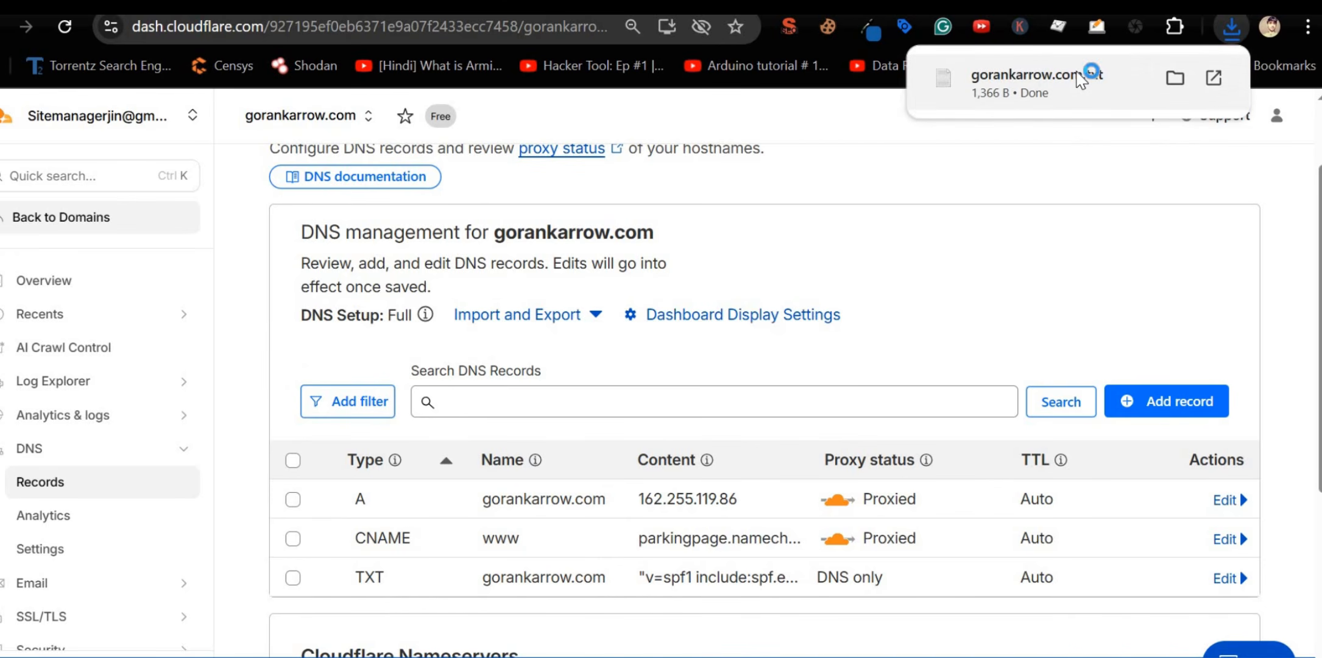
left_click(1080, 78)
scroll(504, 343, "down", 4)
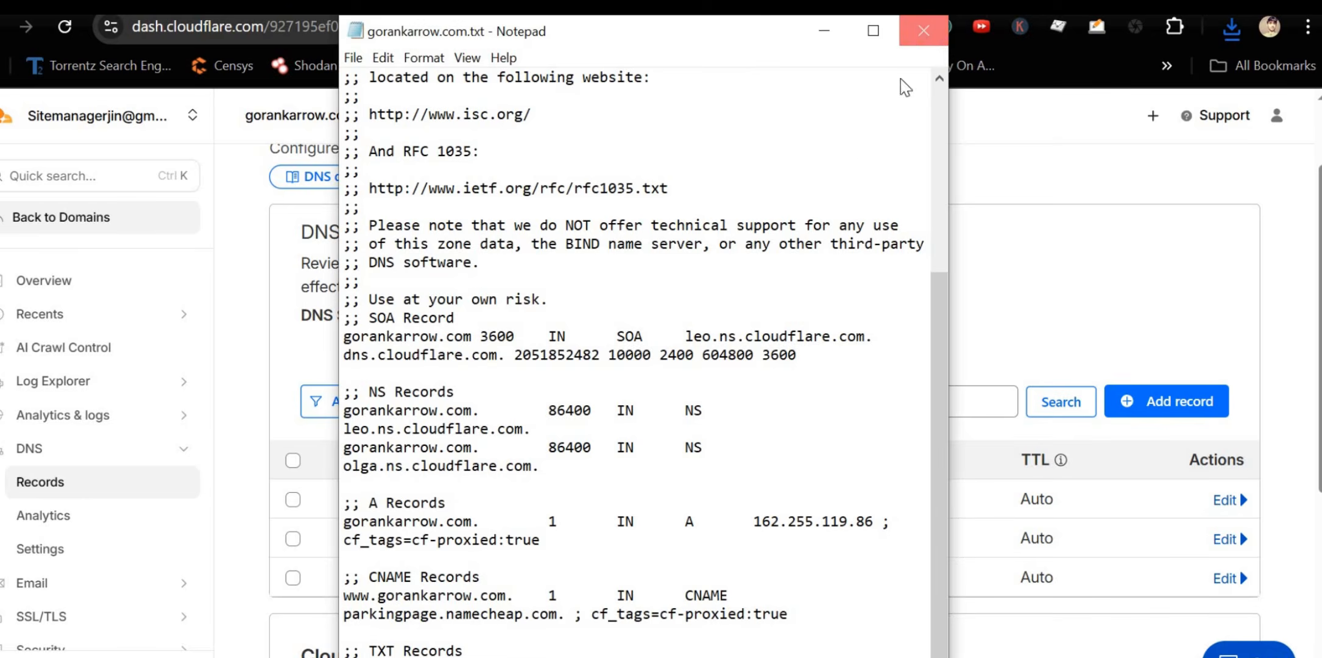
left_click(923, 31)
left_click(1231, 28)
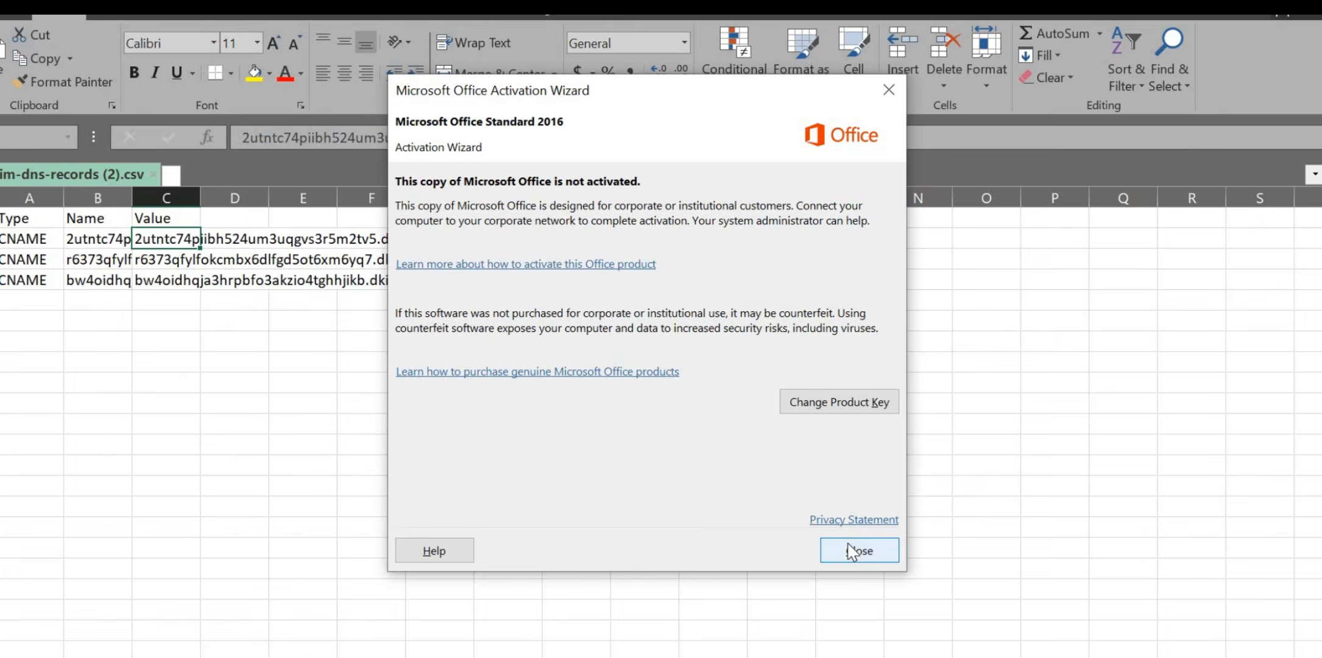
Step: In dkim-dns-records (2).csv, add a TTL header in D1 and 3600 in D2 through D4
left_click(835, 544)
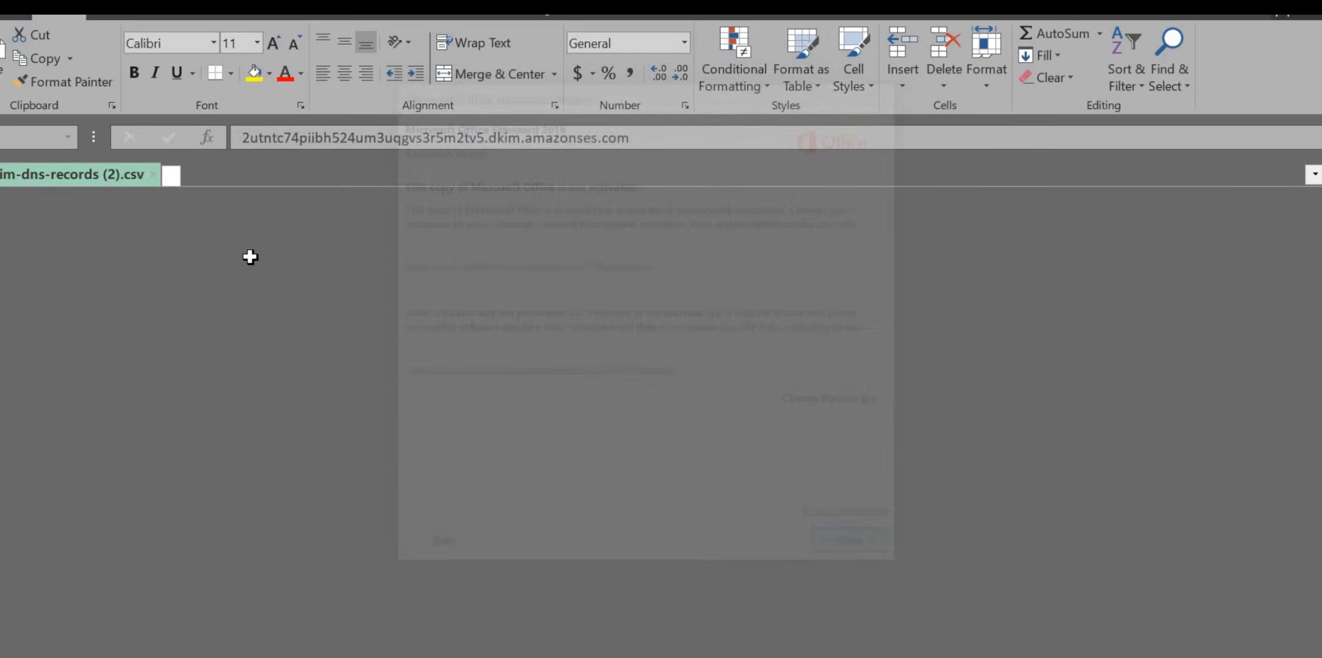
left_click(231, 221)
type("TTL")
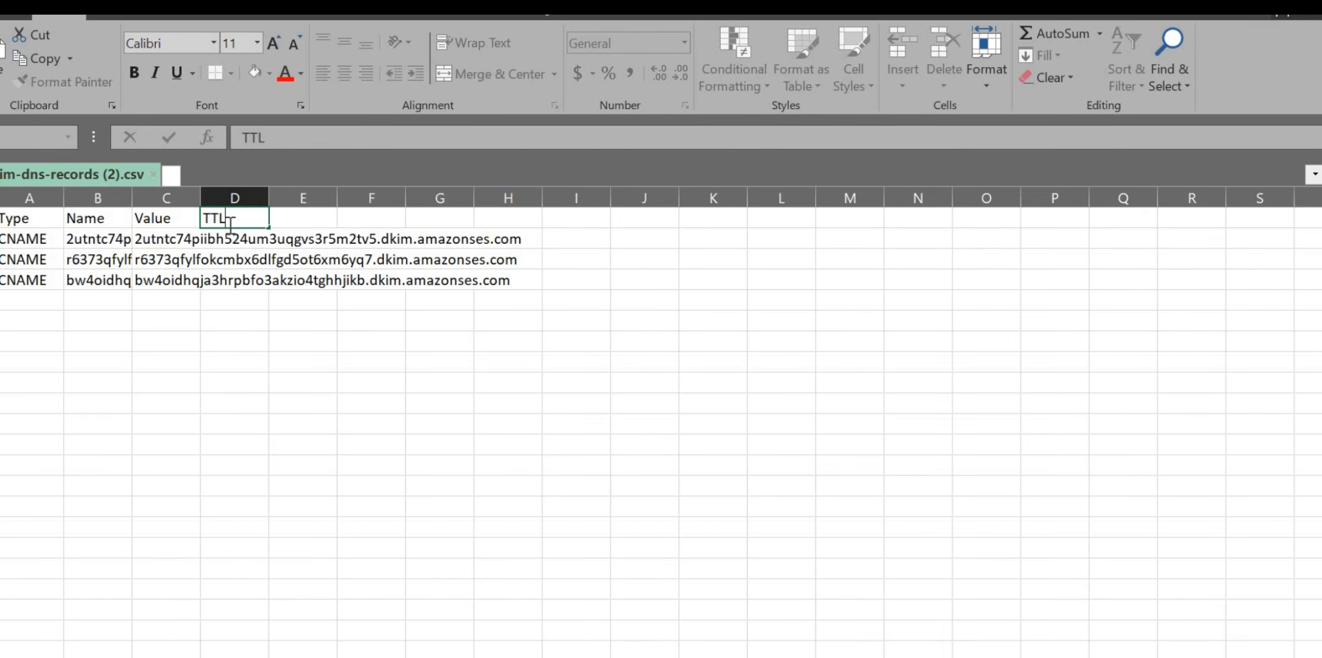
key("Return")
type("3600")
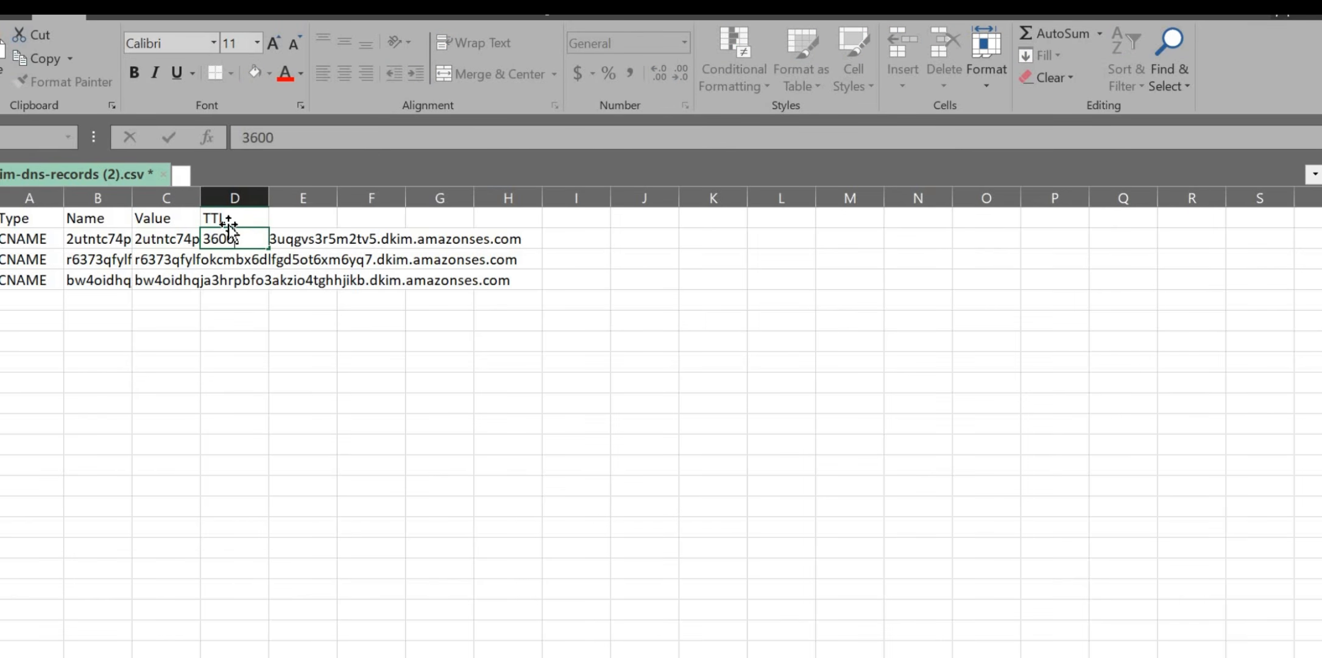
key("Return")
key("Up")
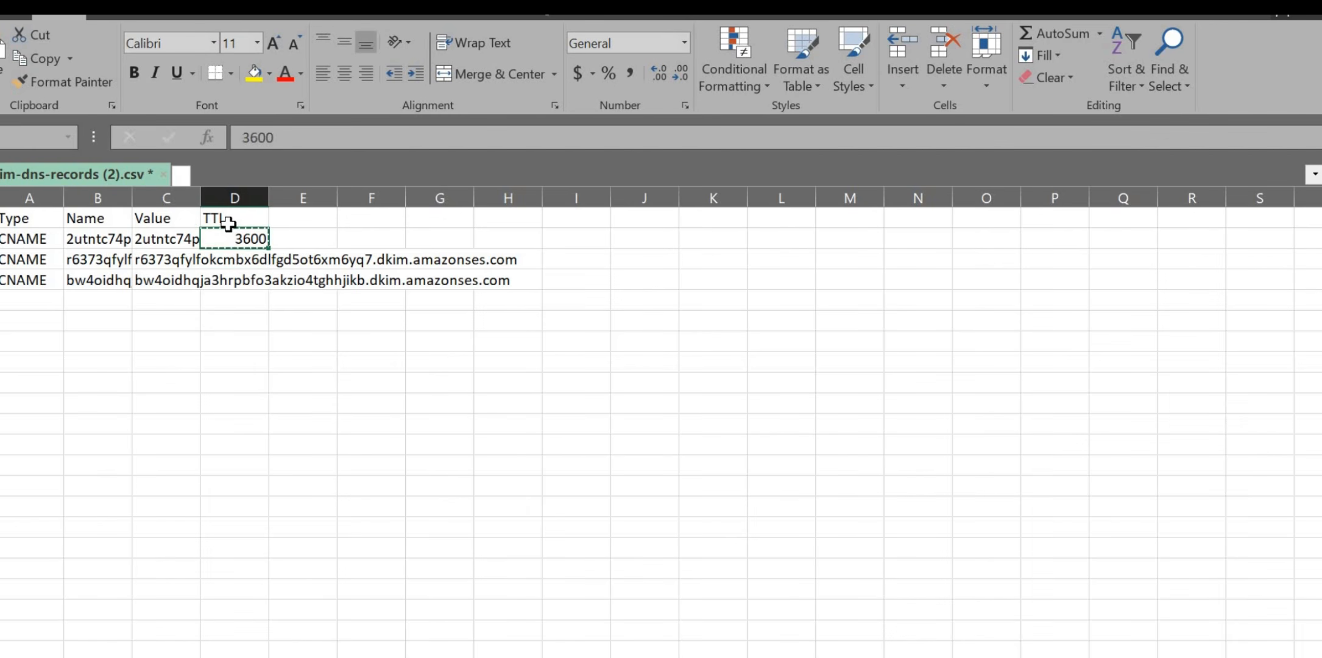
key("ctrl+c")
key("Down")
key("ctrl+v")
key("Down")
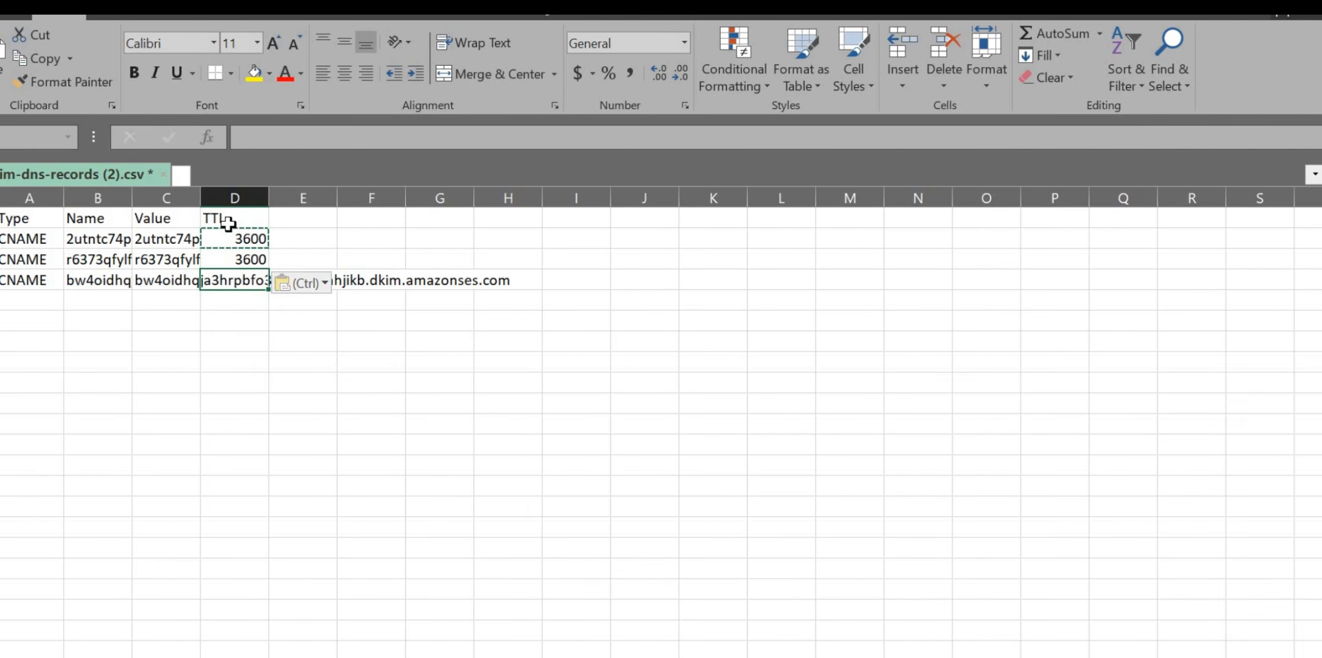
key("ctrl+v")
key("Escape")
Step: Save the workbook keeping CSV format and close it
key("ctrl+s")
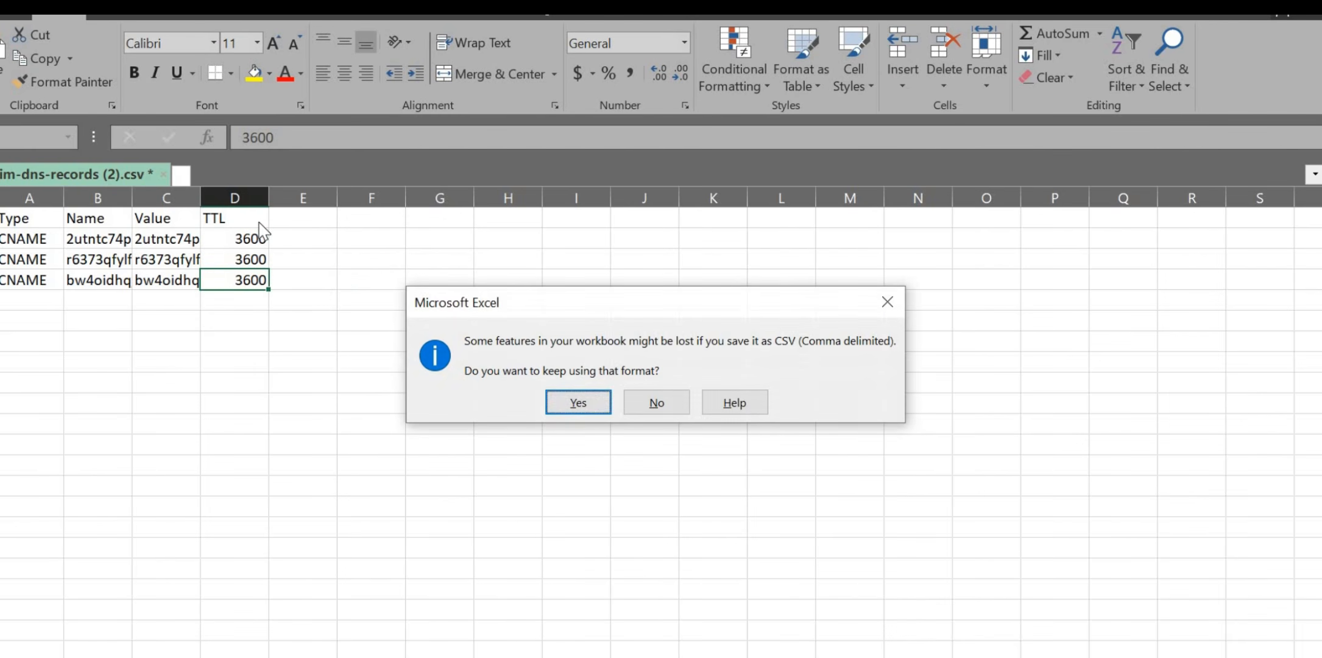
left_click(584, 406)
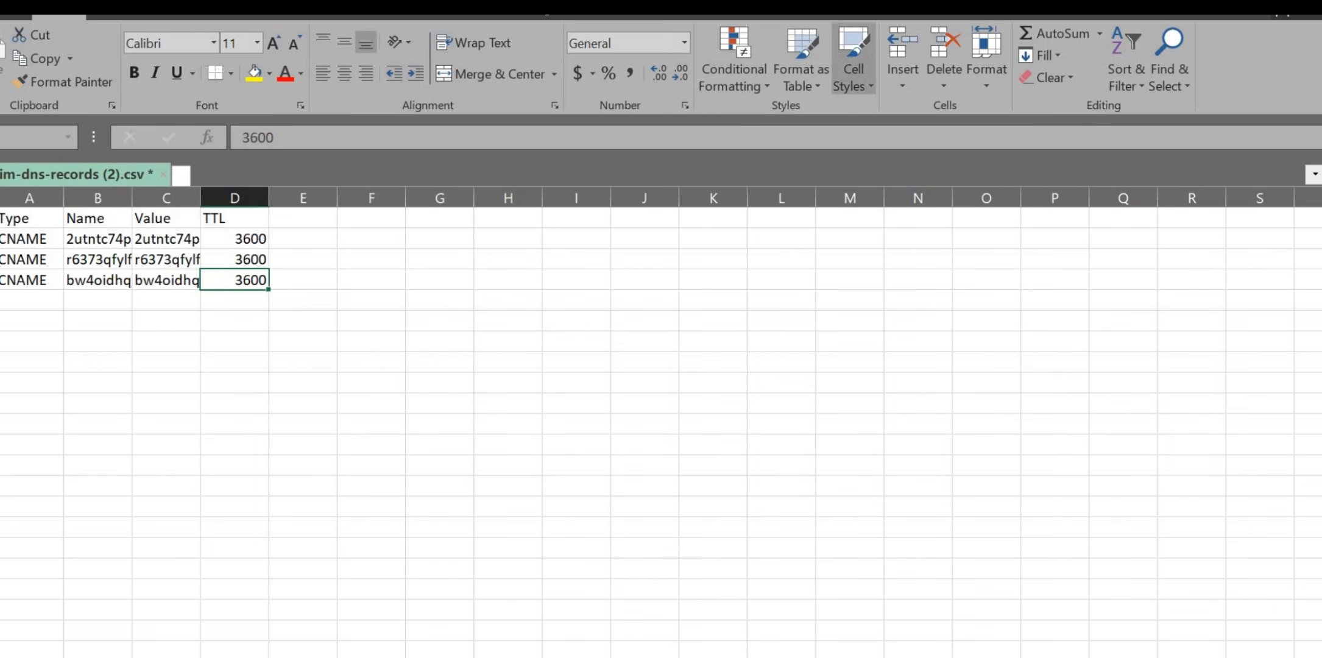
key("ctrl+w")
Step: Dismiss the new failed-upload error and start a new CNAME record in Cloudflare
left_click(563, 364)
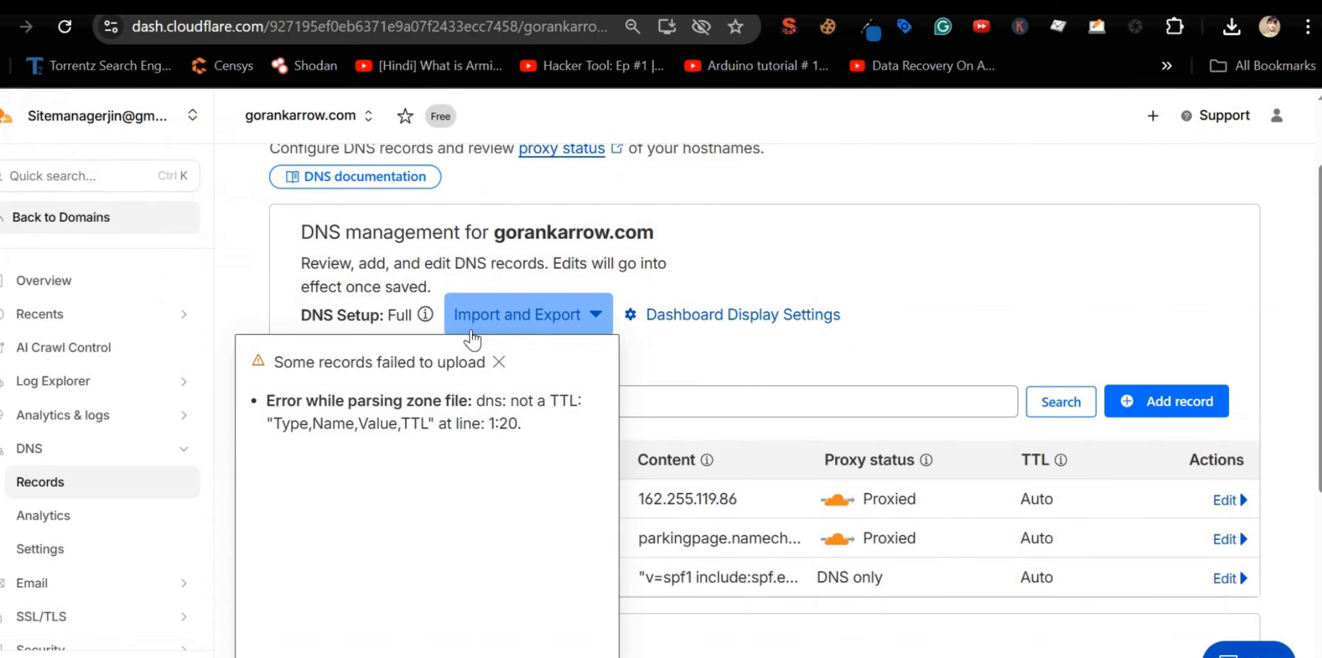
left_click(498, 363)
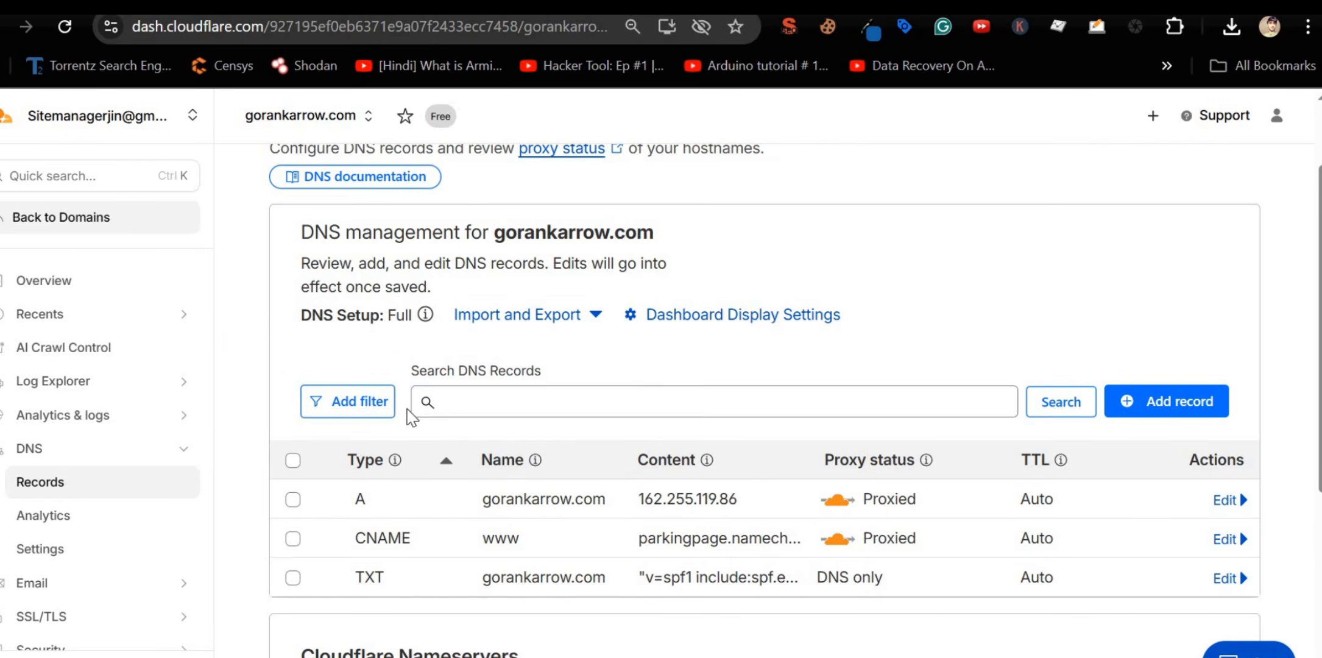
left_click(1180, 412)
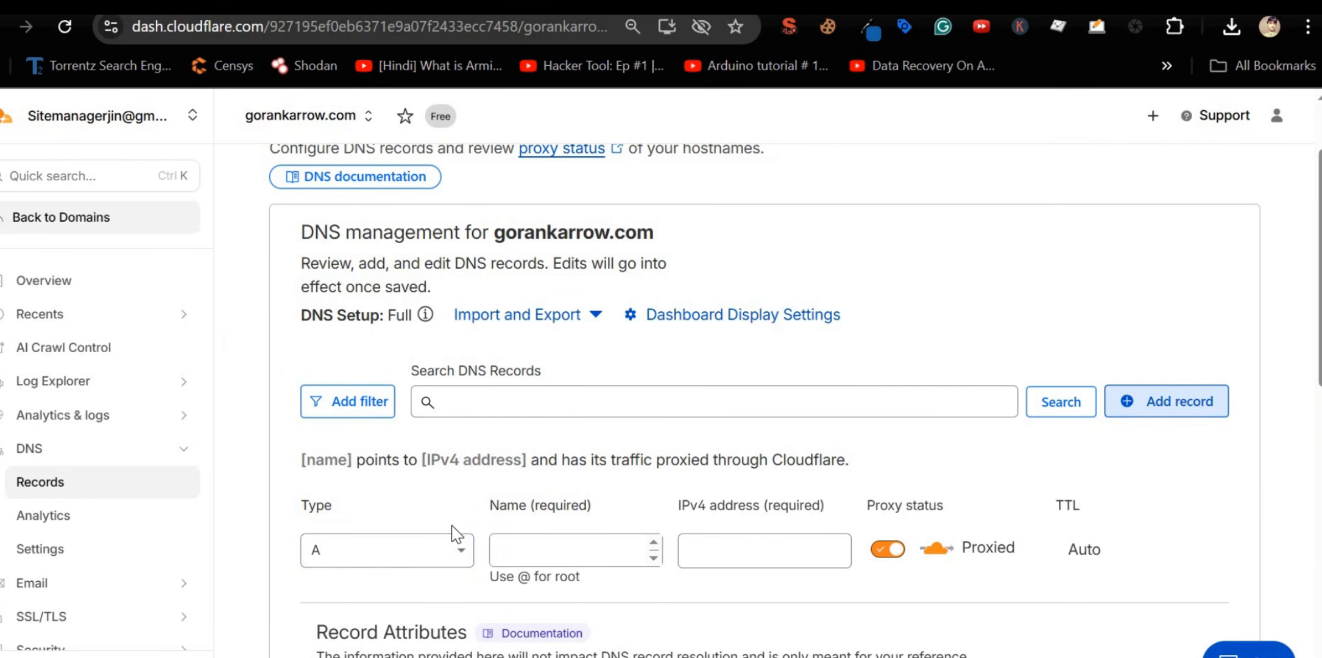
left_click(447, 553)
type("cn")
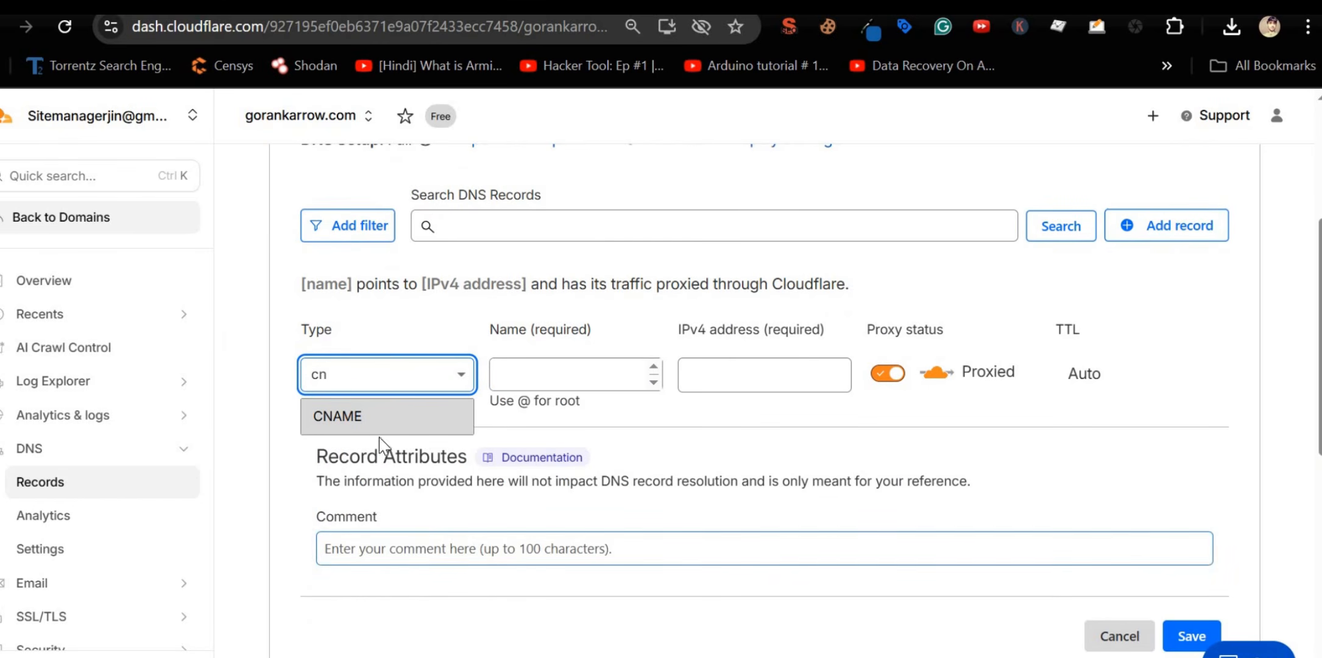
left_click(371, 419)
Step: Copy the first DKIM record's name and target from SES into the CNAME and save it
key("ctrl+Tab")
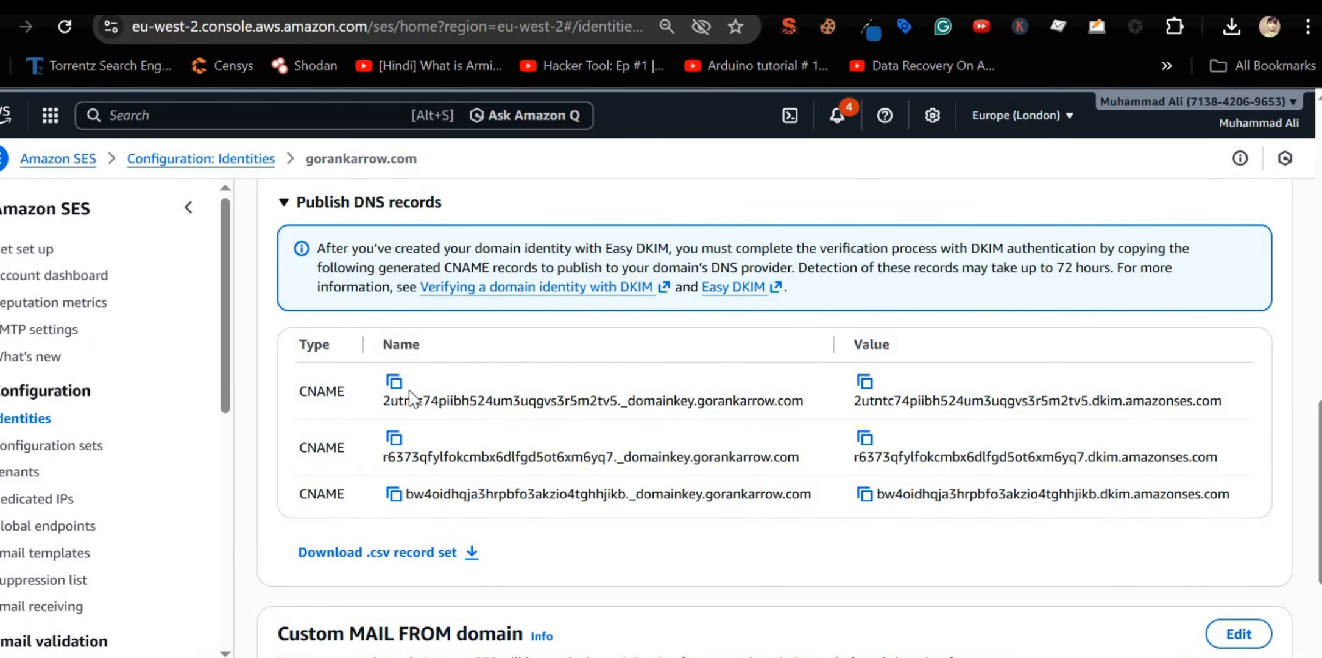
left_click(394, 381)
key("ctrl+Tab")
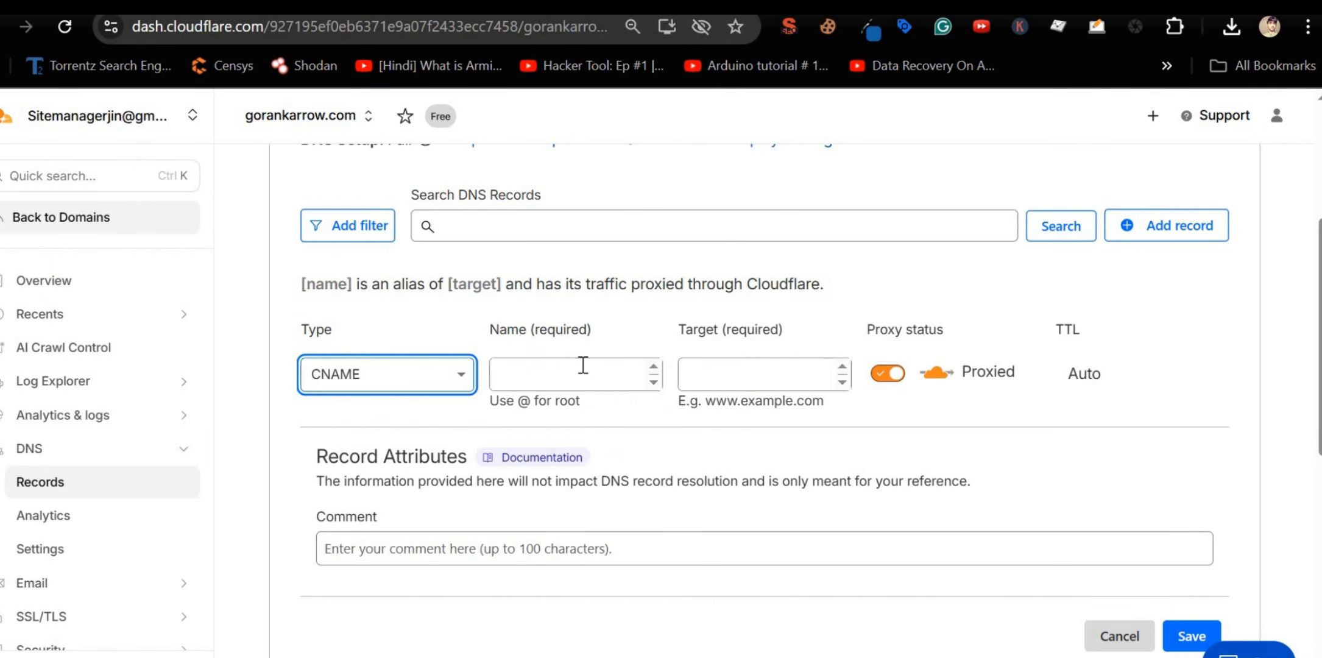
left_click(580, 371)
key("ctrl+v")
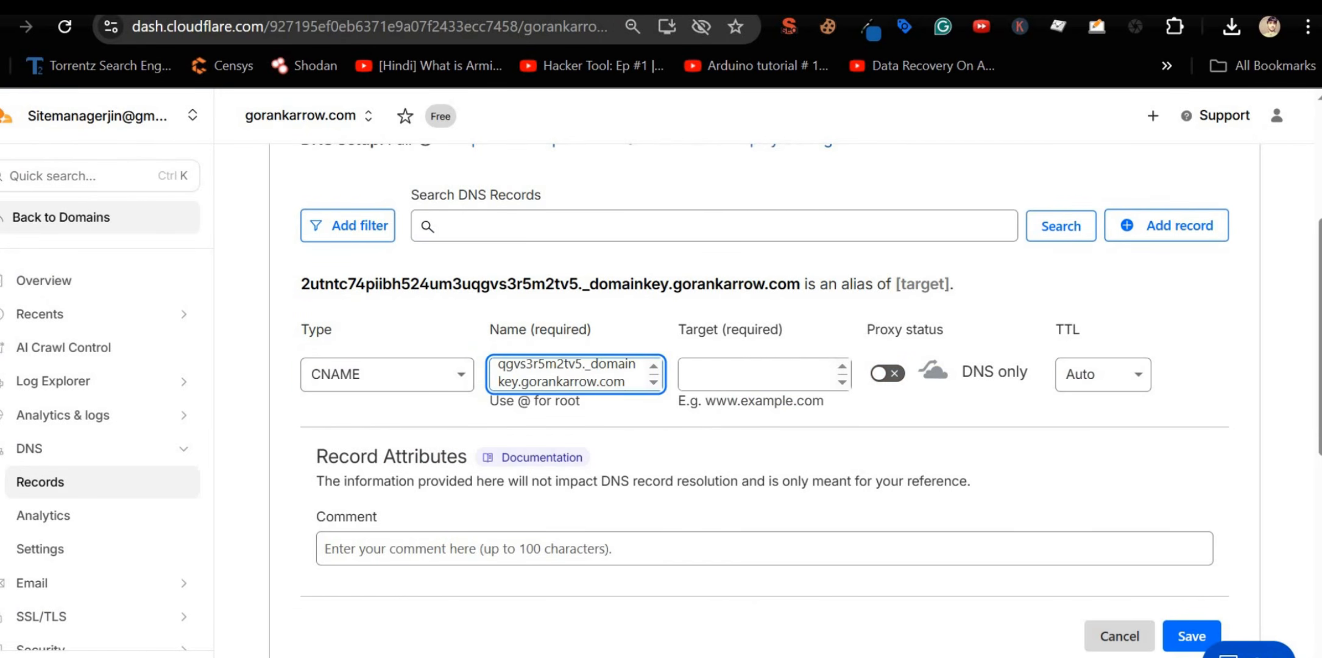
key("ctrl+Tab")
left_click(865, 382)
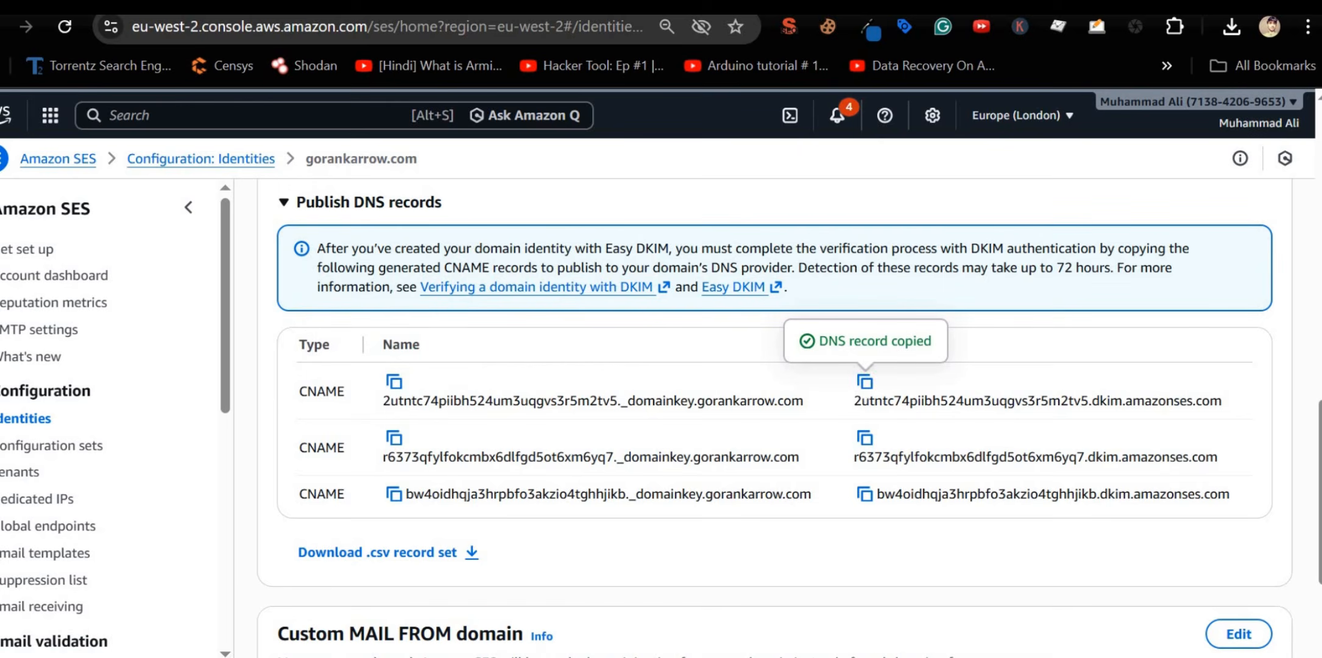
key("ctrl+Tab")
left_click(696, 376)
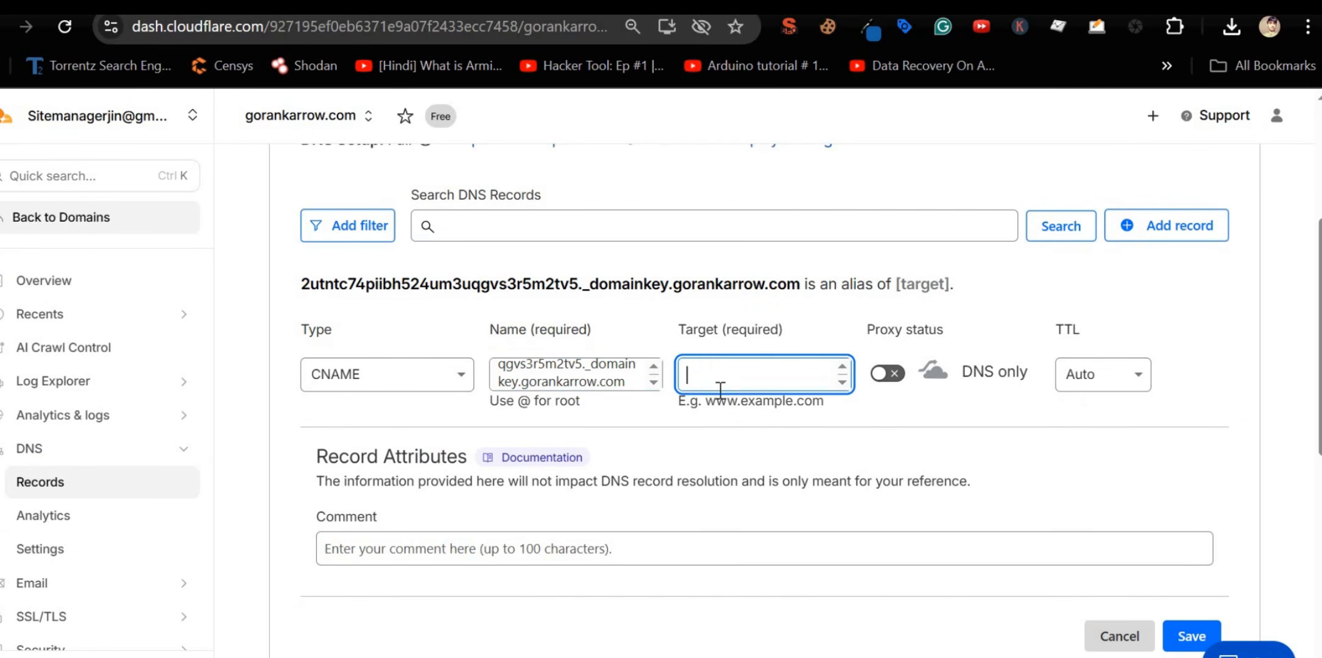
key("ctrl+v")
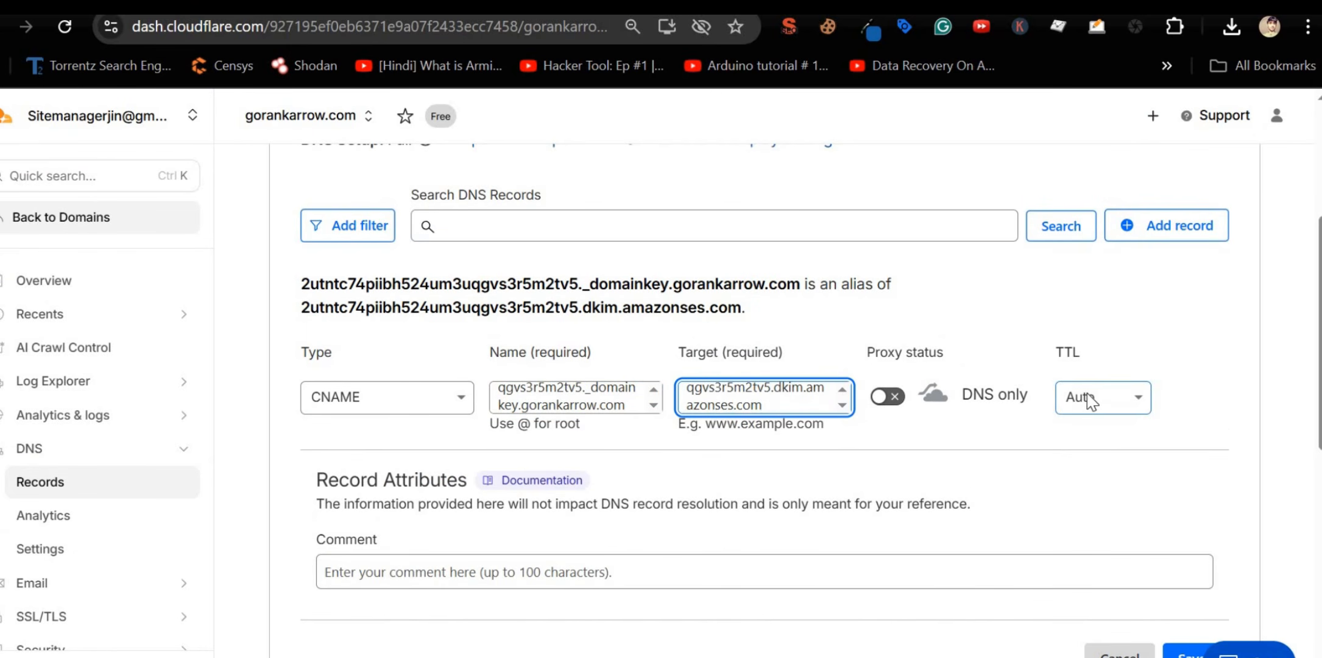
scroll(1078, 390, "down", 2)
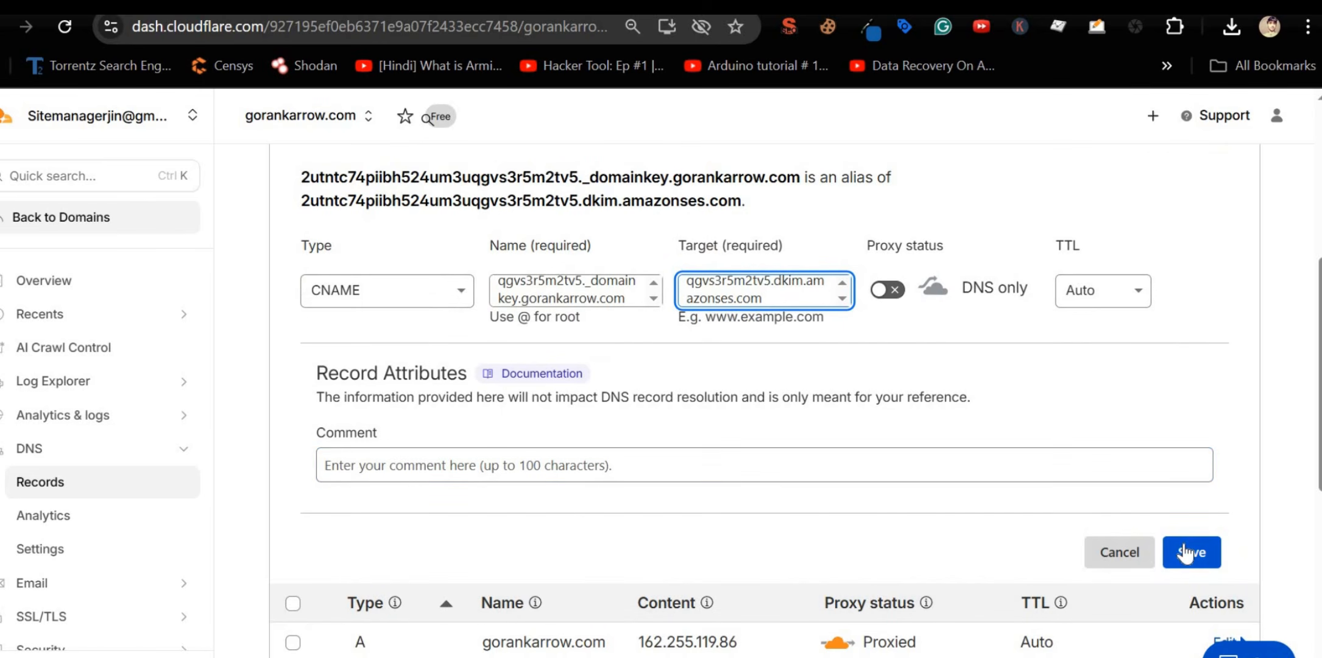
left_click(1184, 552)
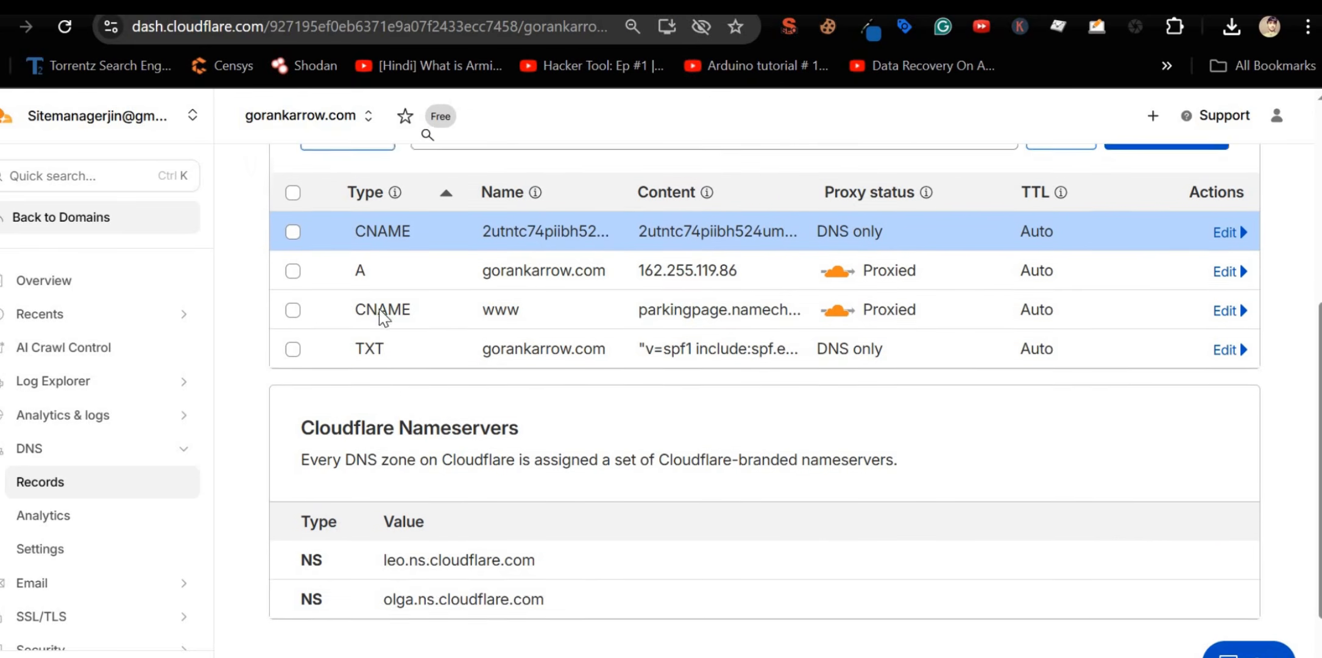
Step: Start another DNS record, then return to the SES identity page
scroll(382, 316, "up", 2)
left_click(1184, 229)
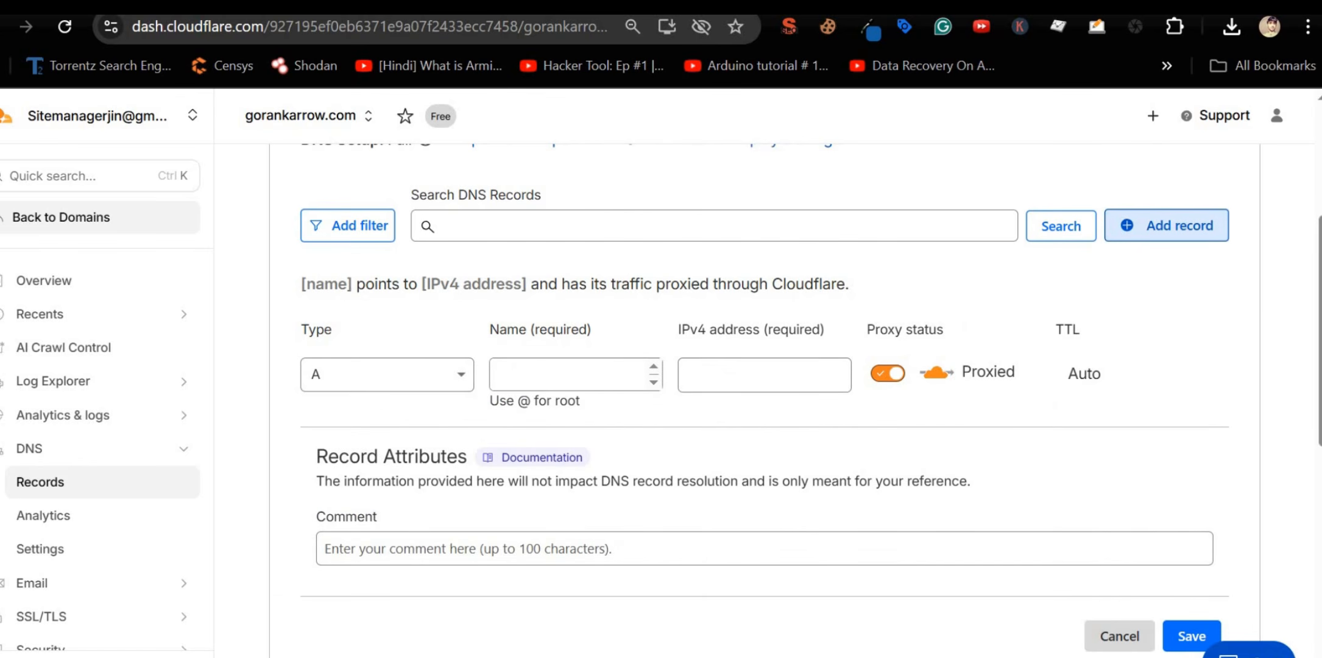
scroll(647, 256, "down", 5)
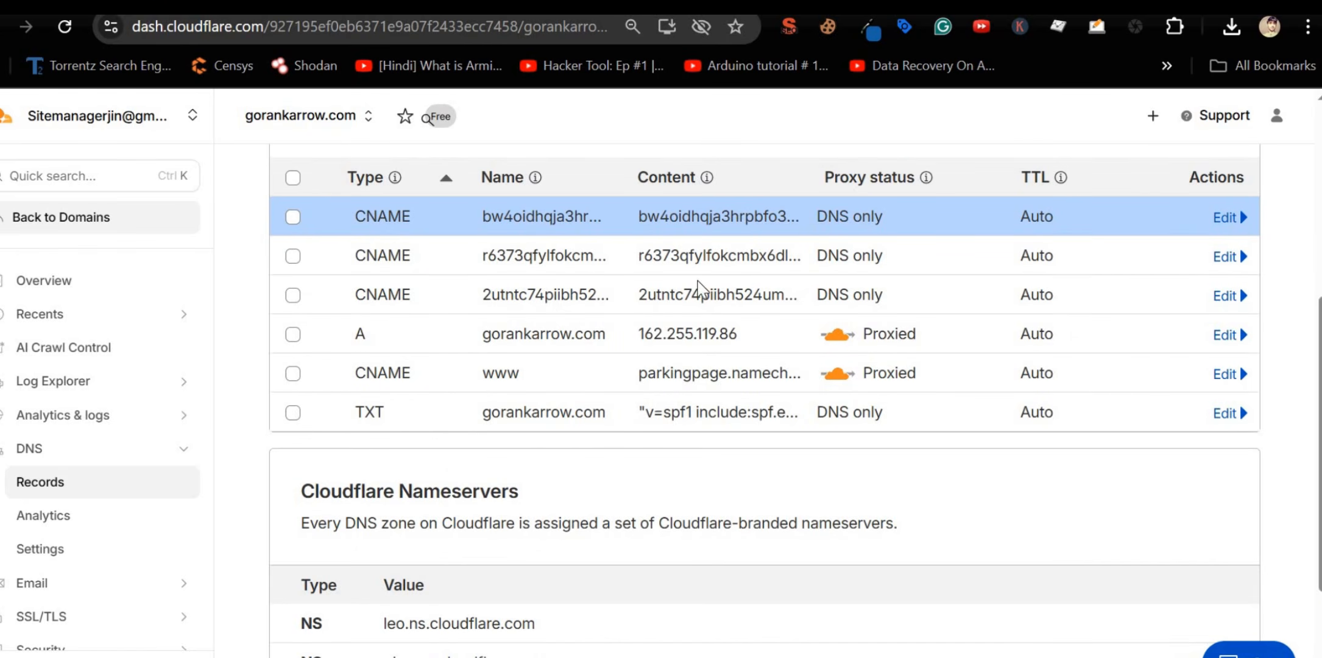
key("ctrl+Tab")
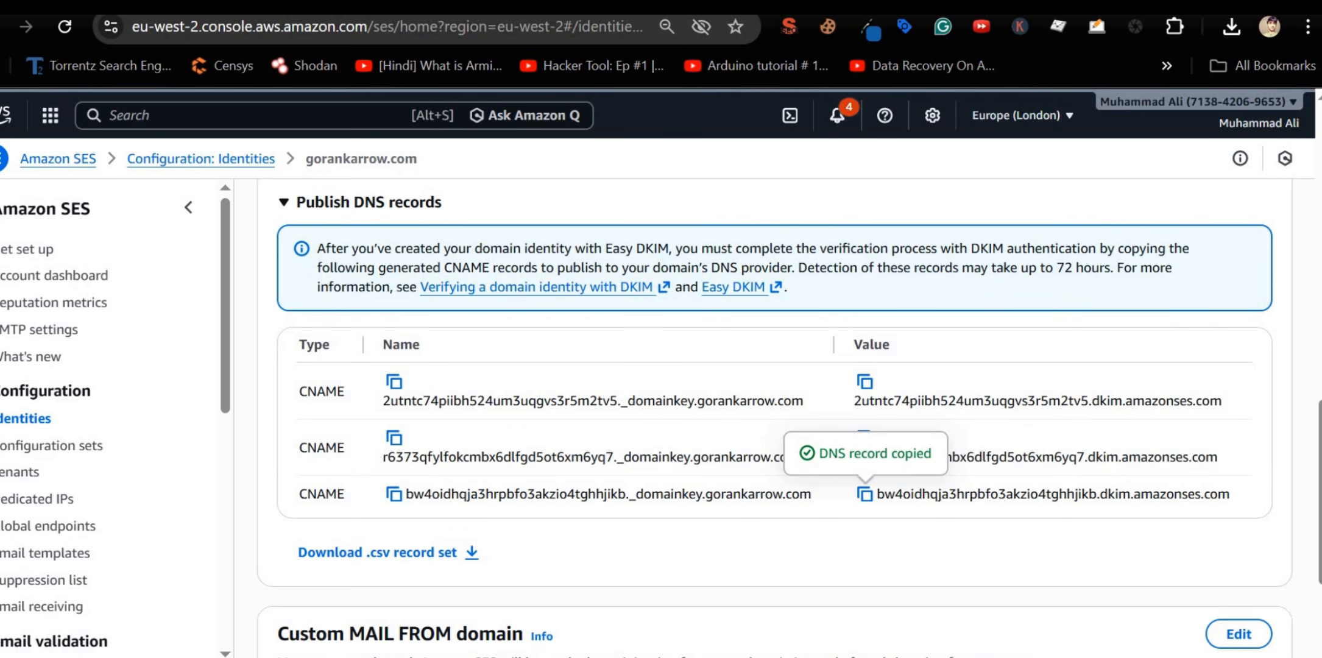
Step: Copy the _dmarc record name from SES and start a Cloudflare TXT record named _dmarc.gorankarrow.com
scroll(588, 448, "down", 4)
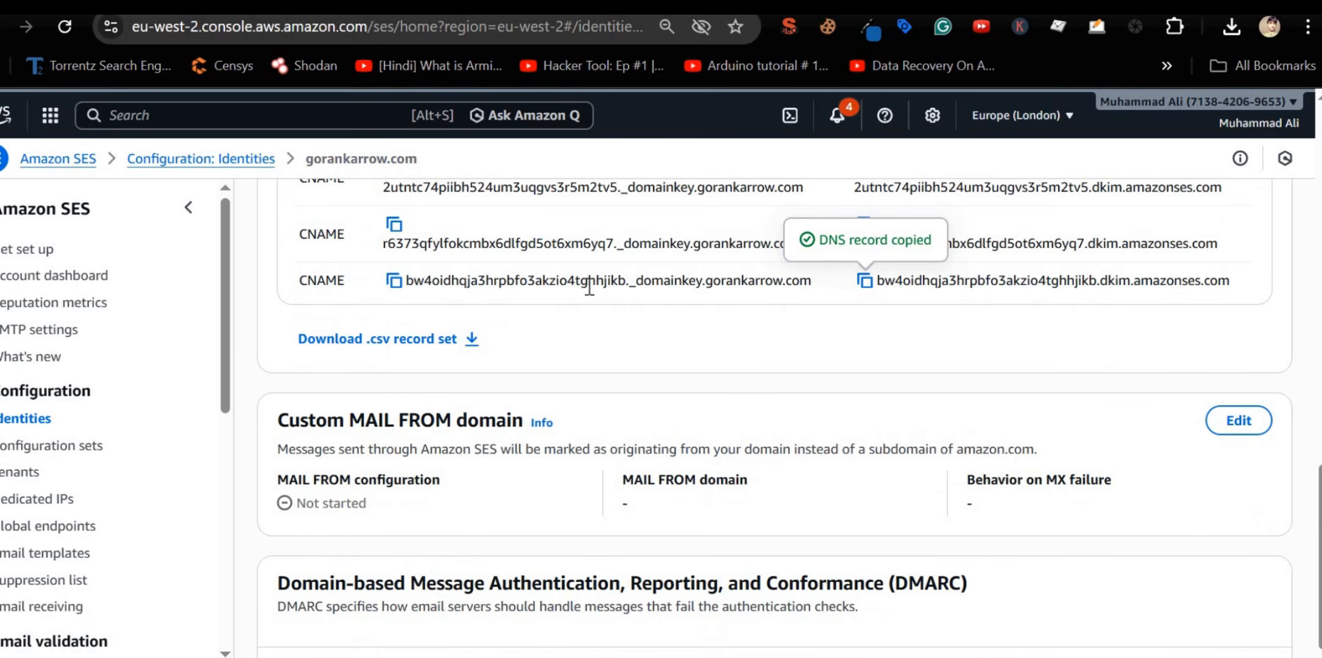
scroll(589, 287, "down", 5)
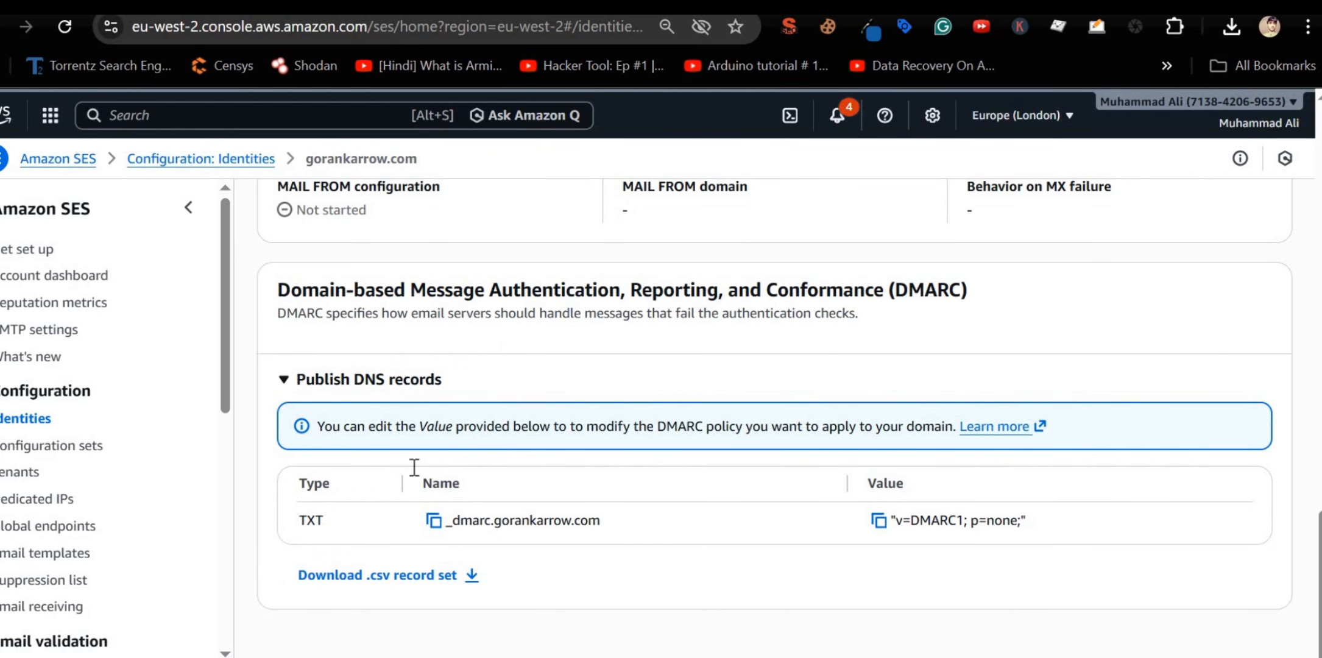
left_click(433, 520)
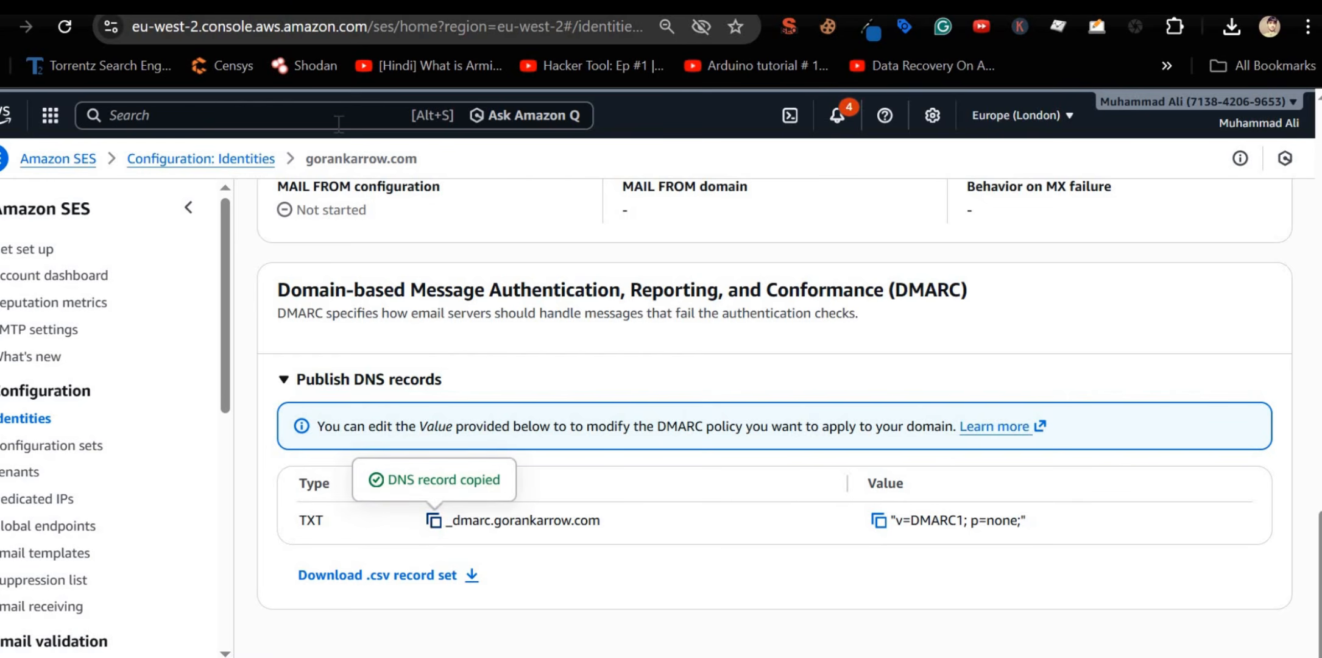
key("ctrl+Tab")
scroll(739, 274, "up", 3)
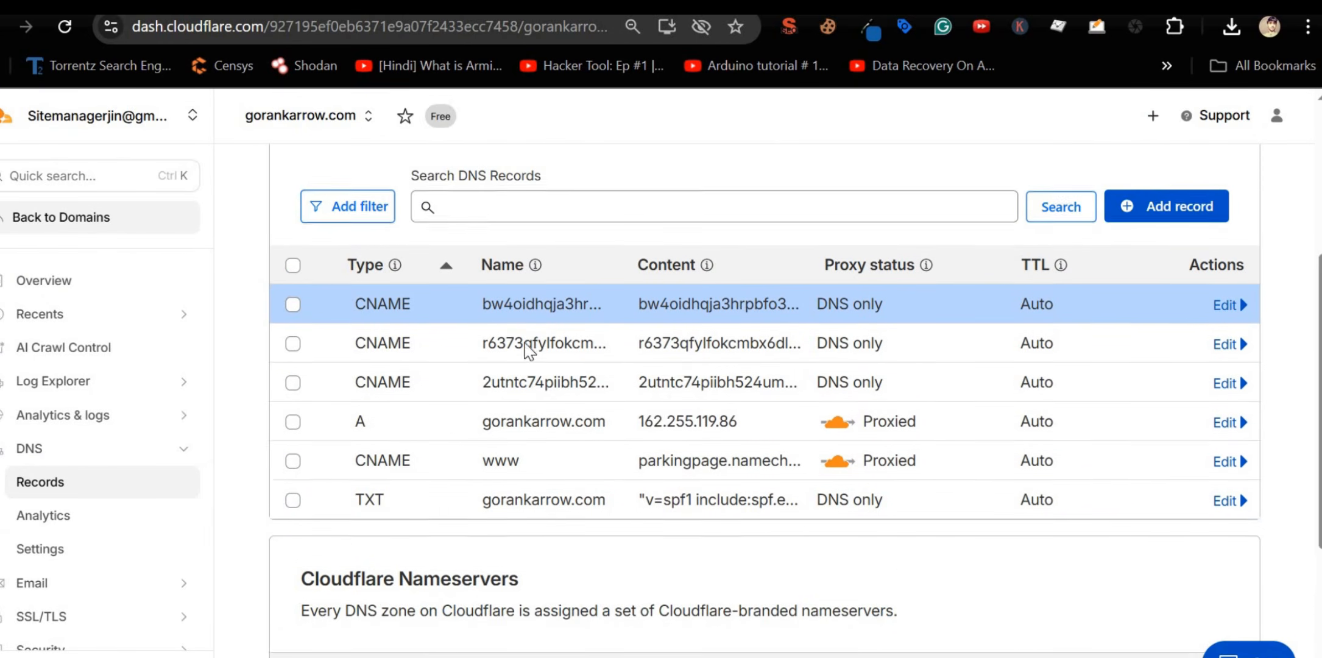
left_click(1167, 226)
left_click(385, 372)
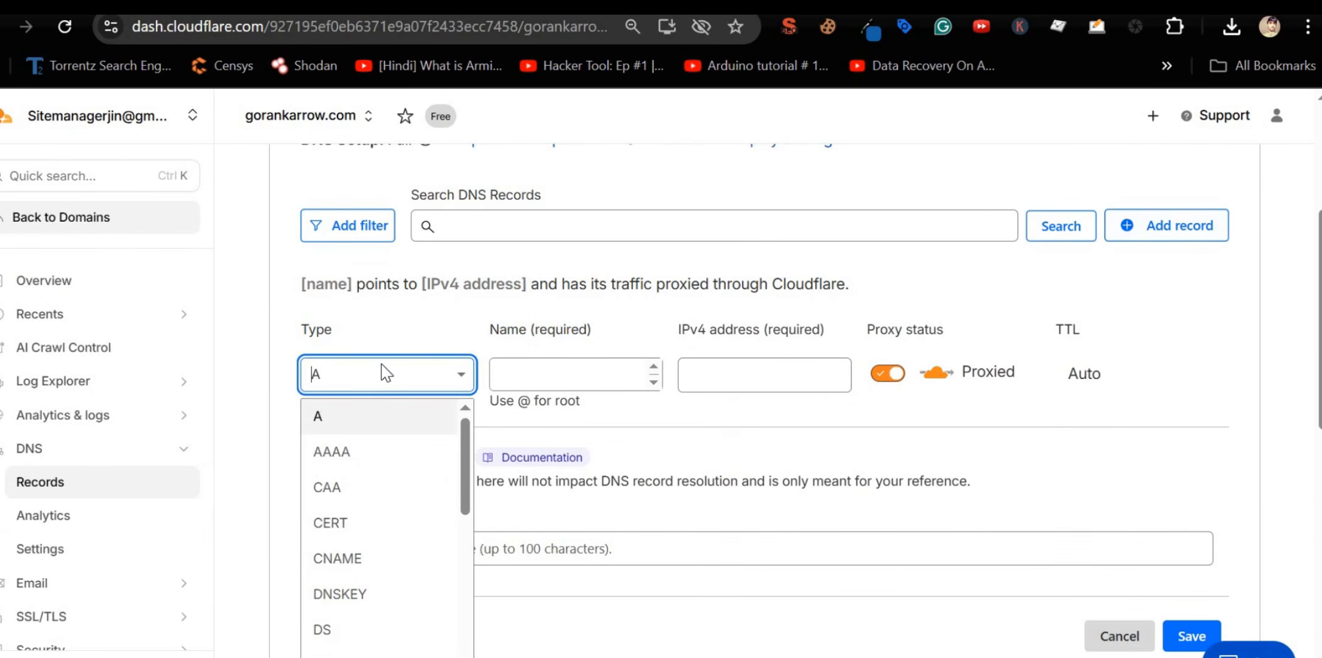
type("txt")
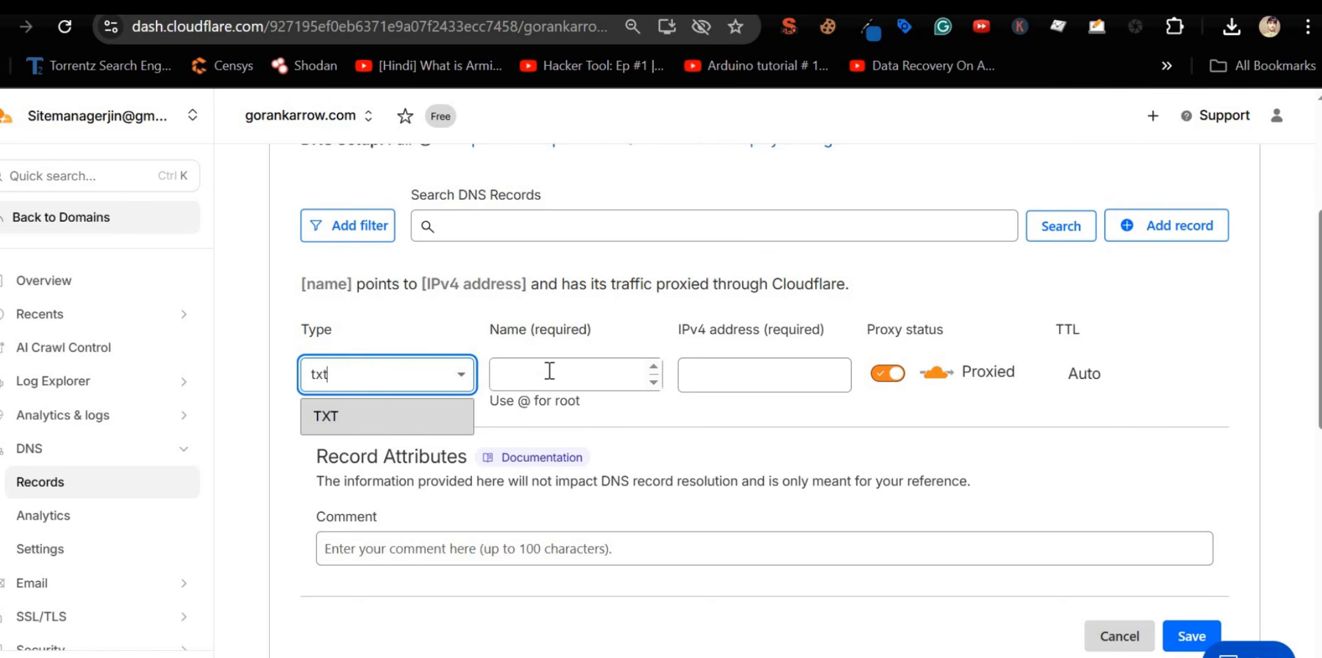
left_click(550, 371)
key("ctrl+v")
Step: Copy the DMARC value from SES, paste 'v=DMARC1; p=none;' as the content, and save the record
key("ctrl+shift+Tab")
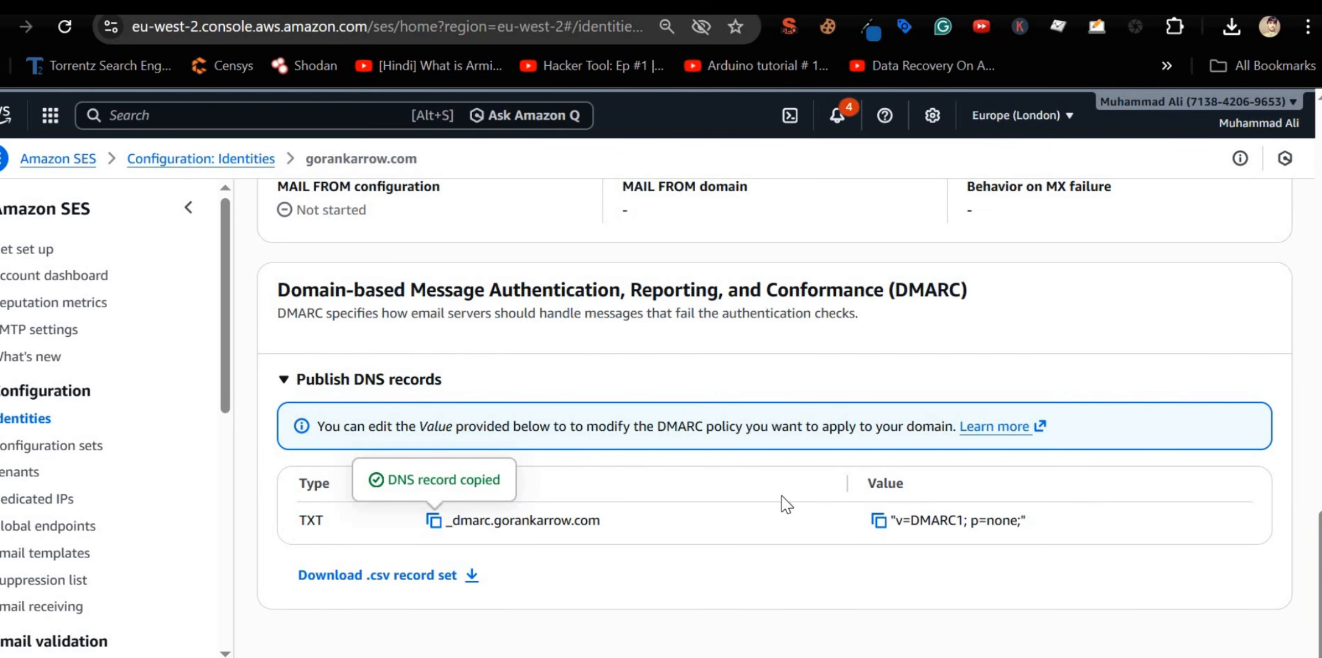
left_click(879, 525)
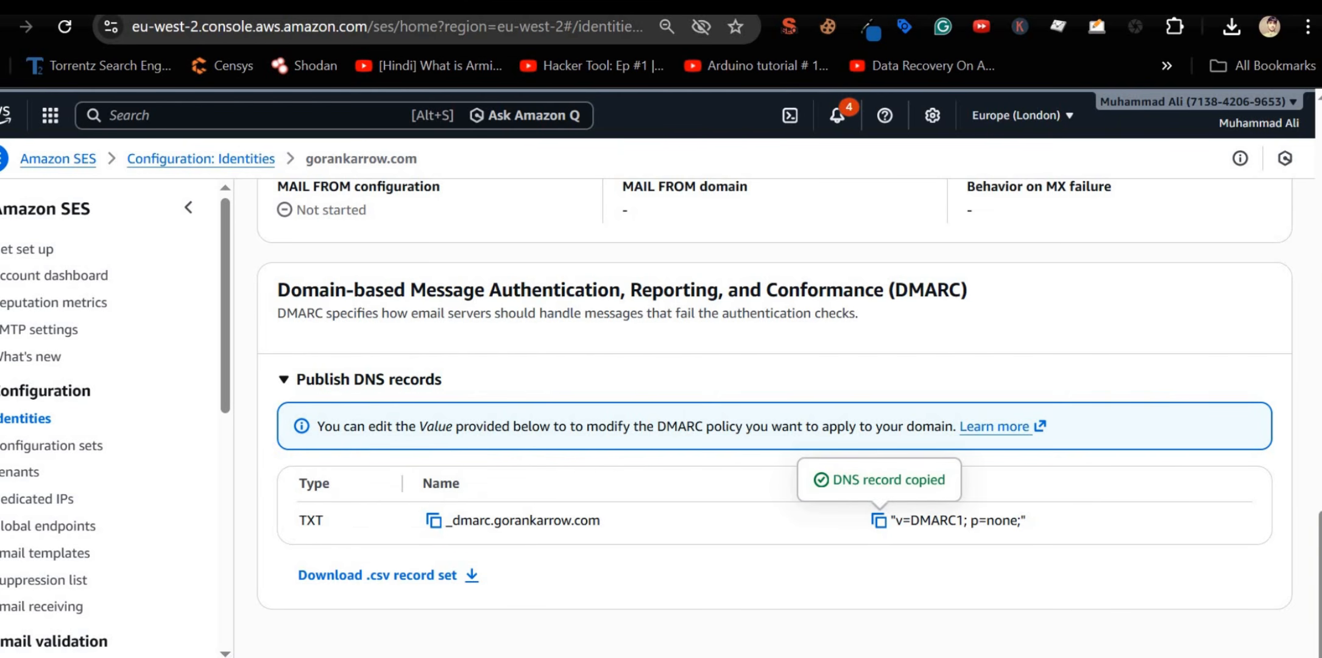
key("ctrl+Tab")
left_click(672, 493)
key("ctrl+v")
scroll(782, 522, "down", 2)
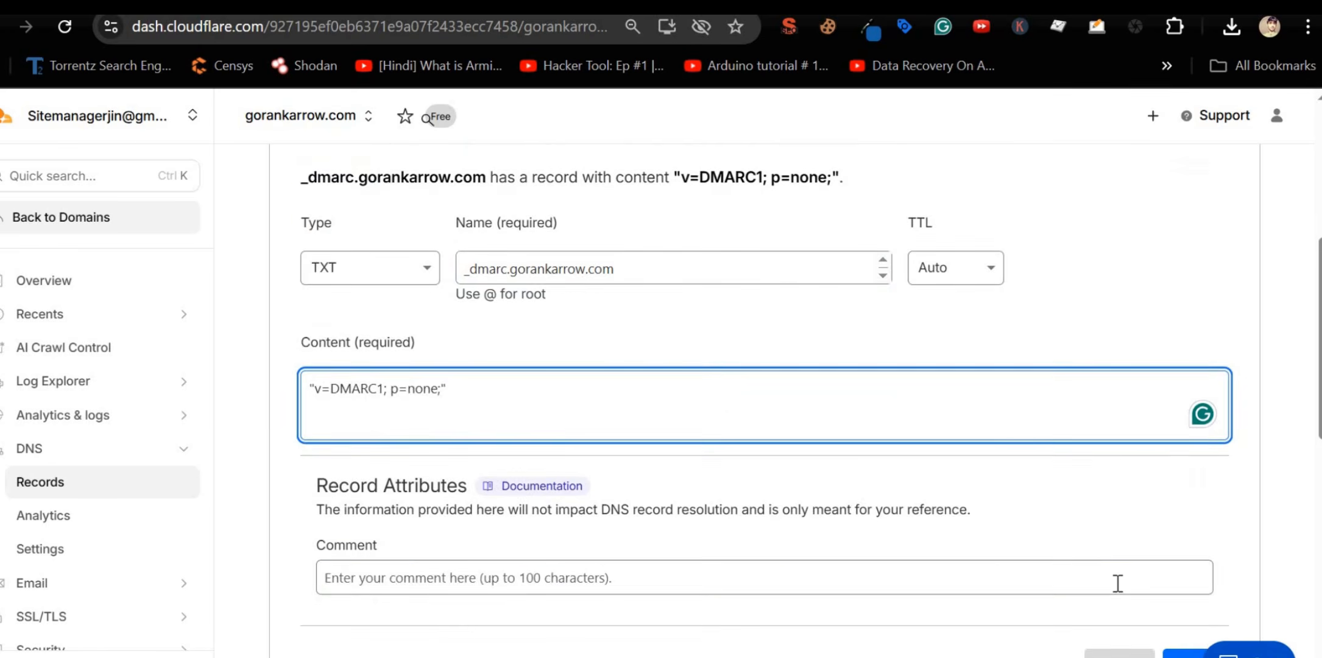
scroll(1117, 583, "down", 3)
left_click(1191, 451)
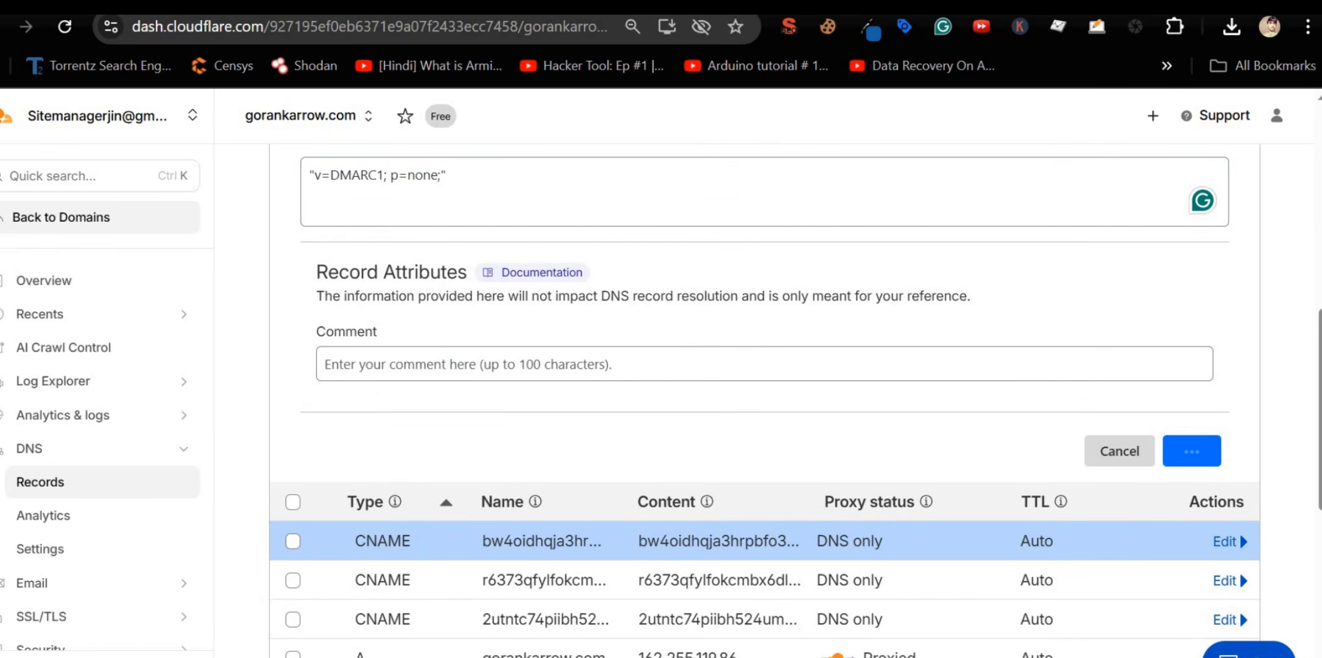
key("ctrl+shift+Tab")
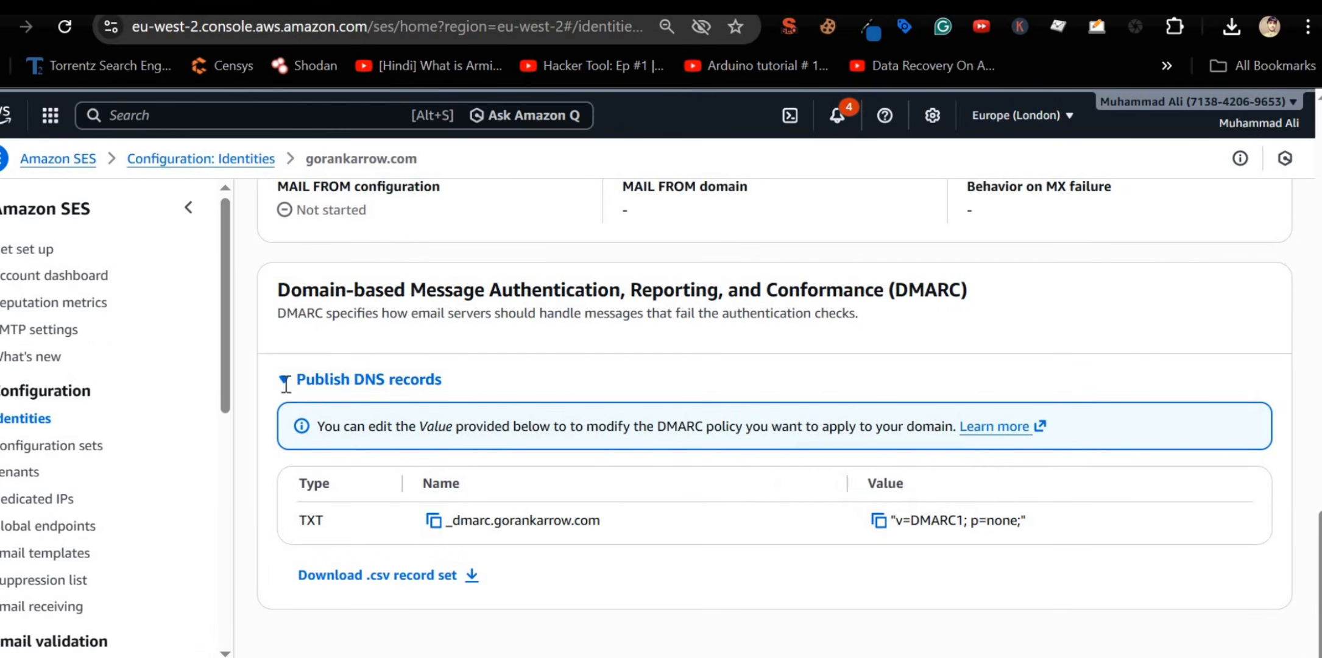
Step: Collapse the DMARC and DKIM record tables, note DKIM still Pending, and return to Cloudflare's DNS list
left_click(286, 380)
scroll(319, 511, "up", 1)
scroll(320, 512, "up", 6)
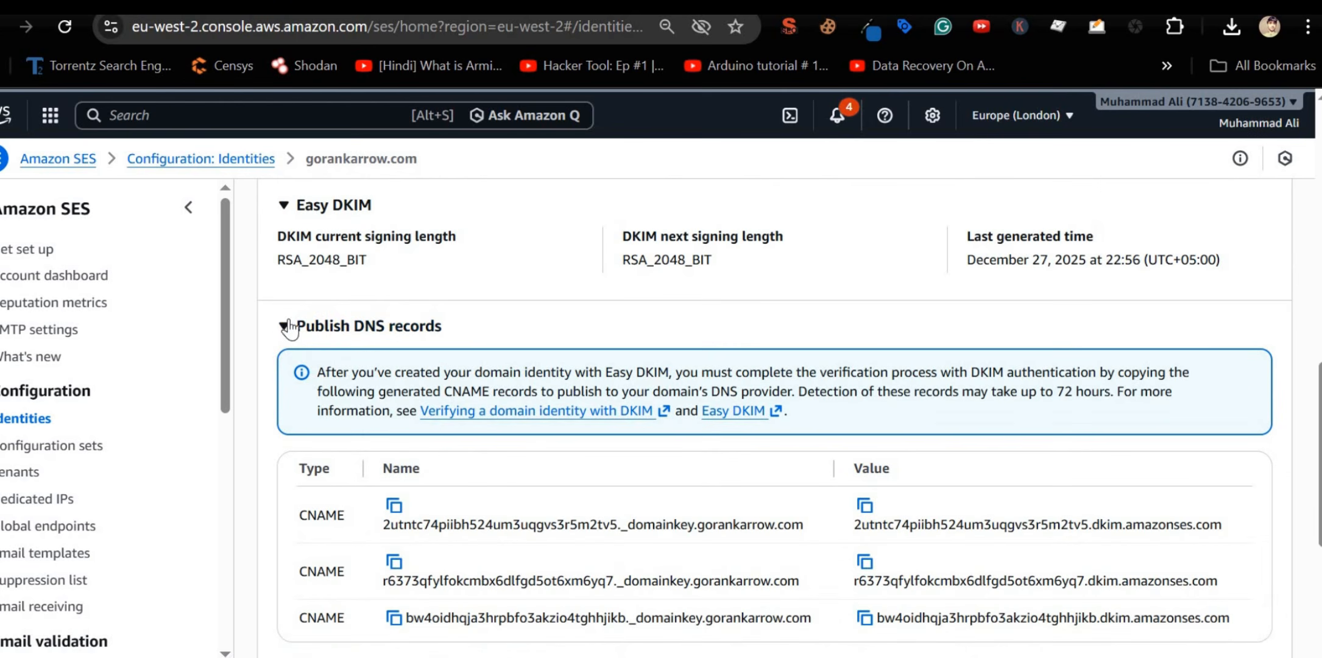
scroll(361, 467, "up", 2)
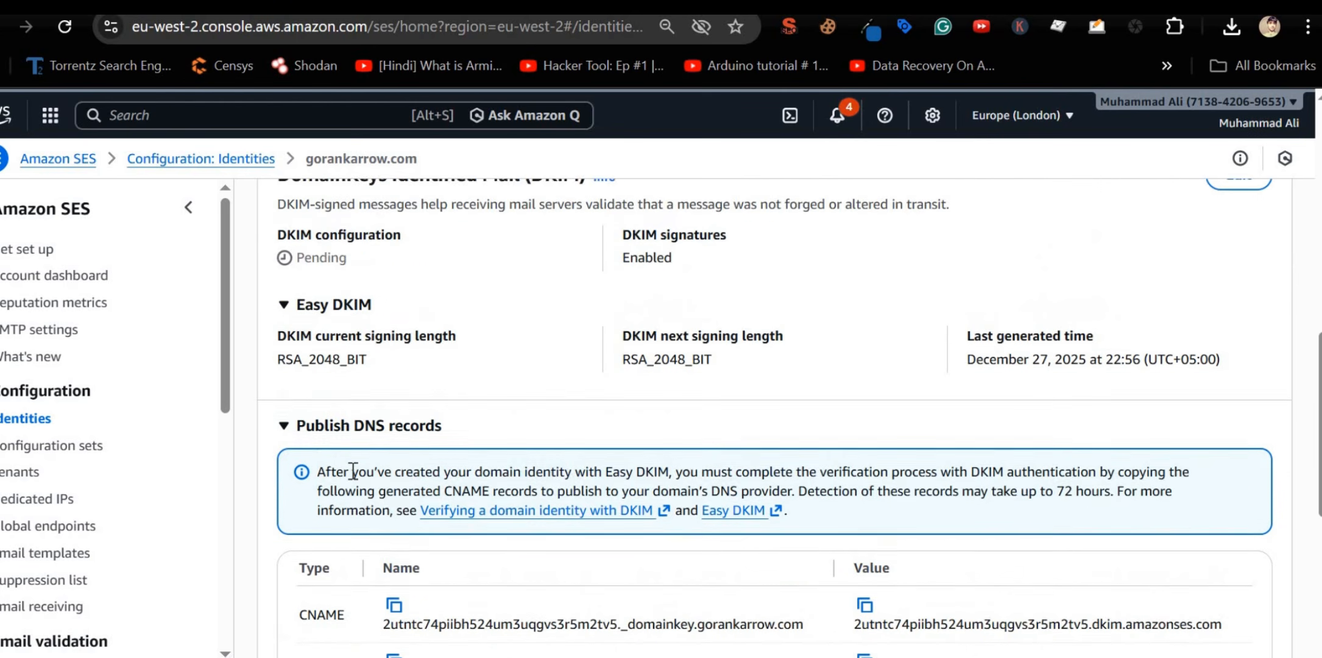
scroll(496, 439, "up", 2)
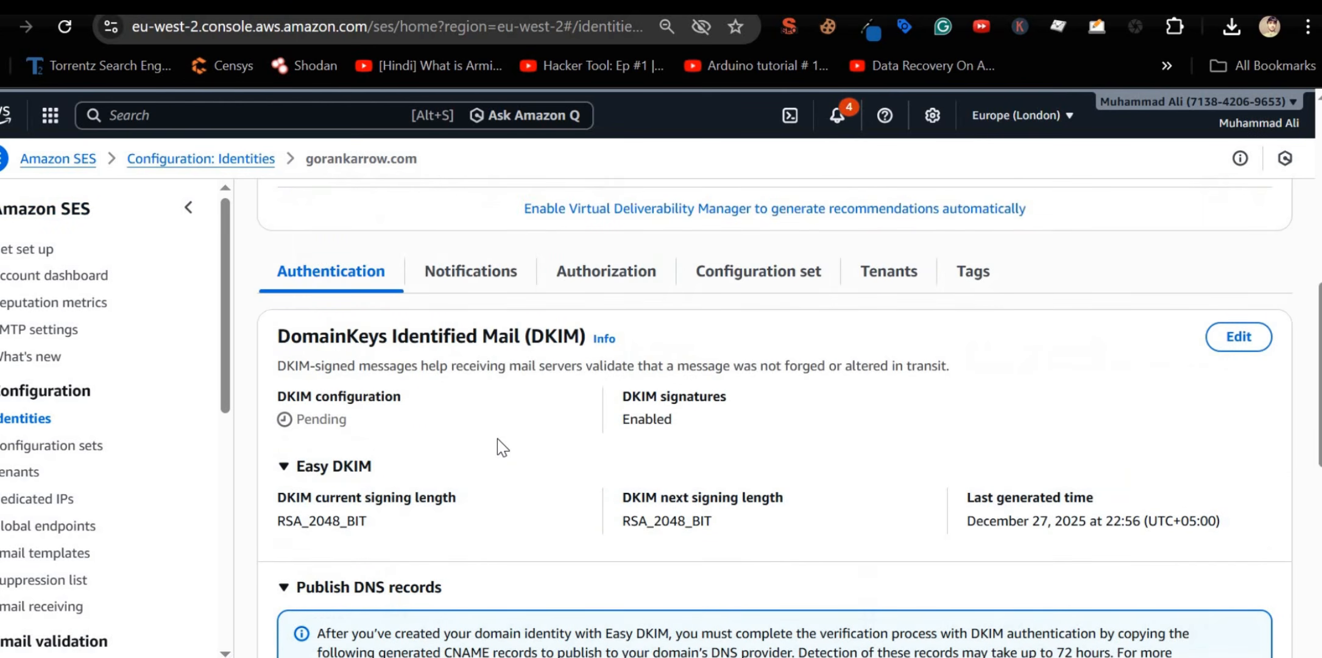
scroll(497, 439, "down", 3)
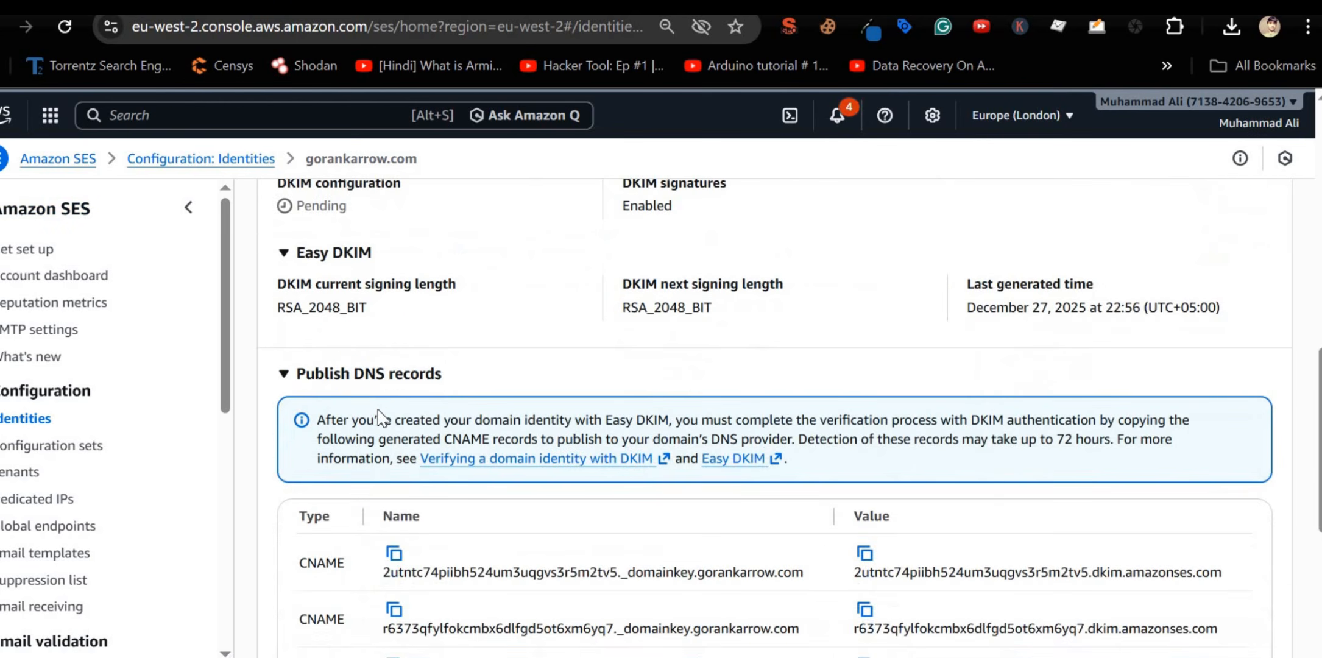
left_click(291, 379)
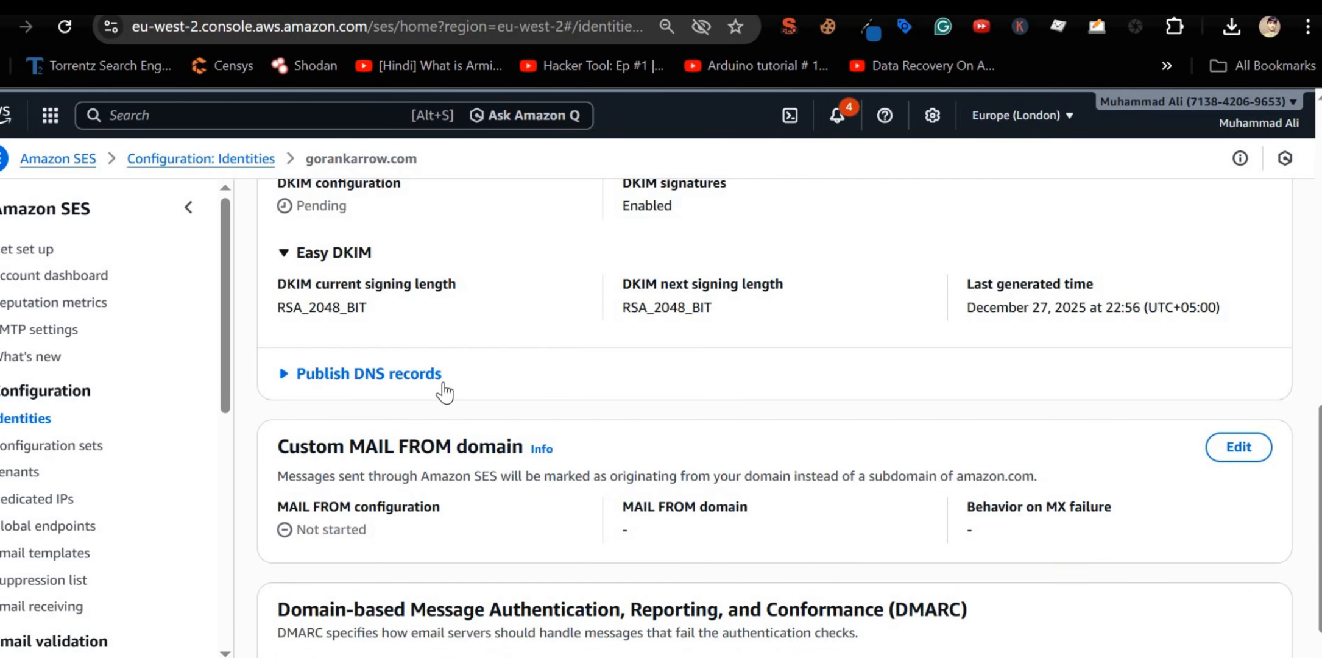
scroll(444, 393, "down", 2)
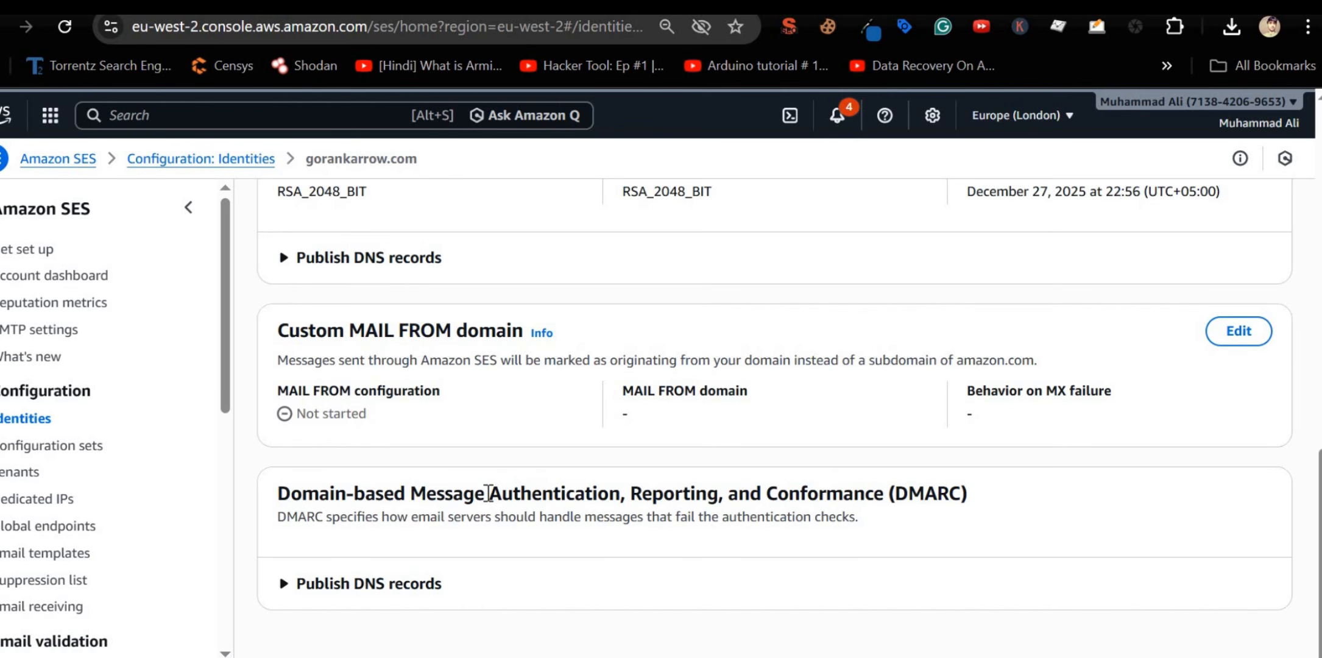
scroll(490, 497, "up", 4)
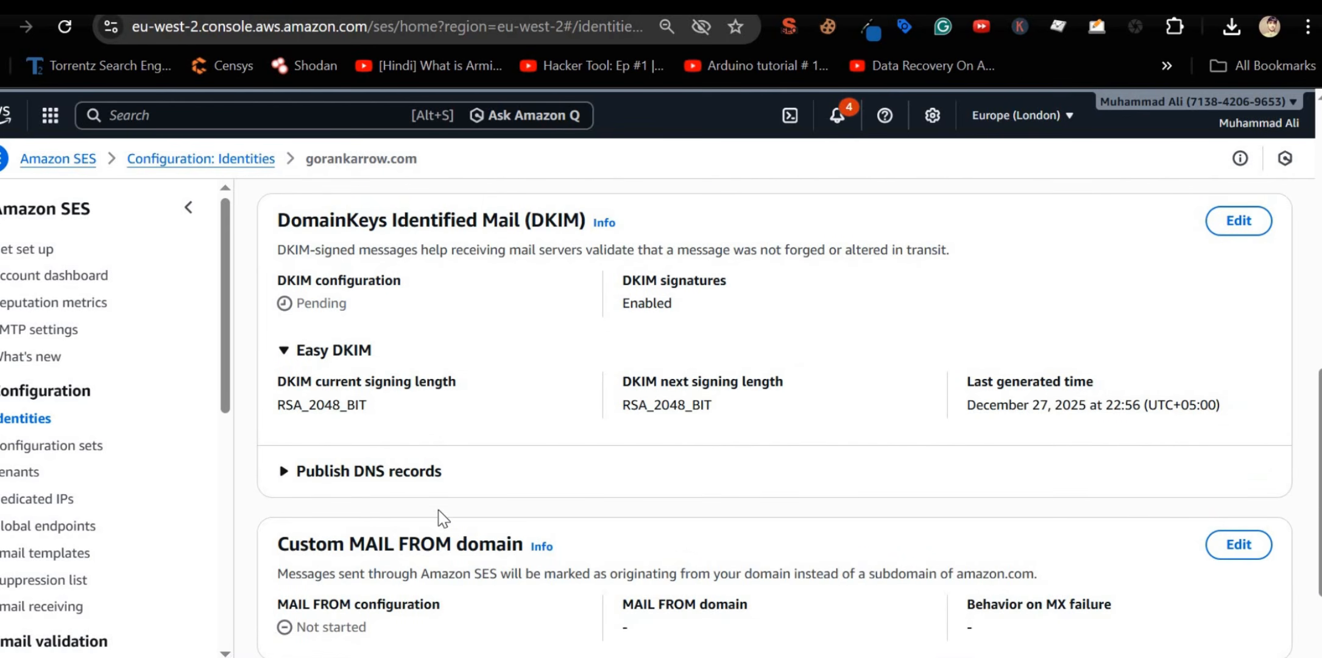
scroll(462, 522, "down", 2)
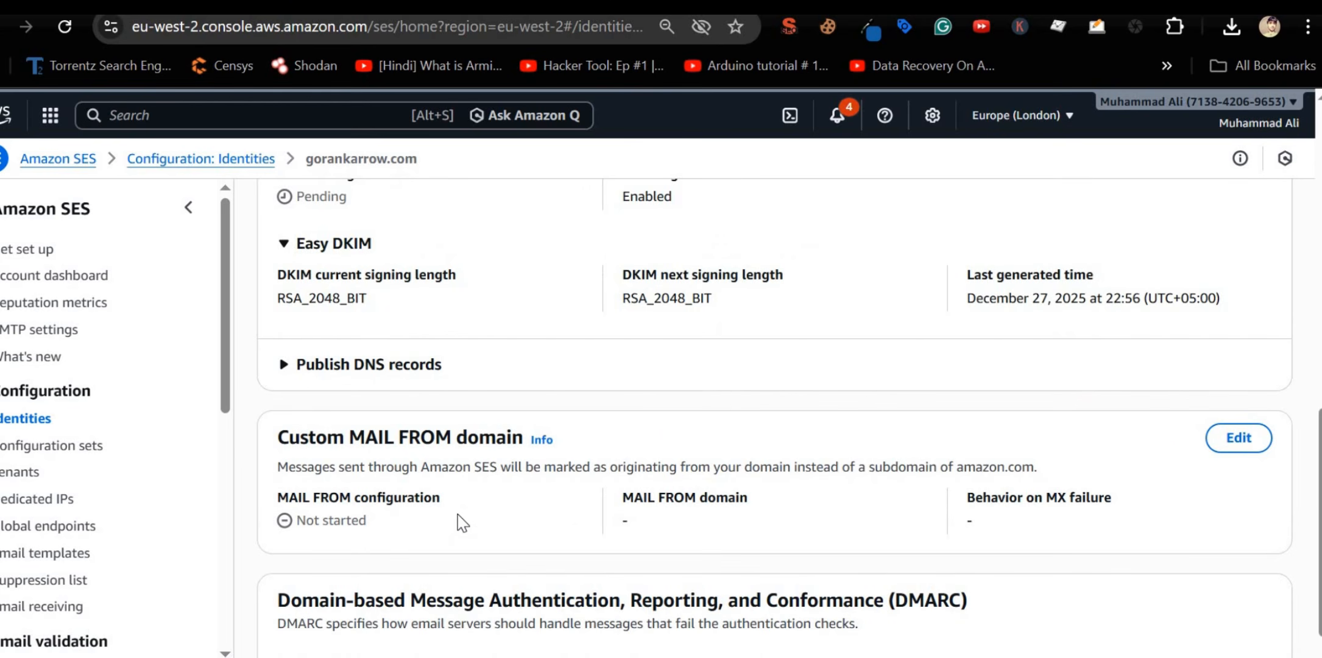
scroll(435, 481, "up", 6)
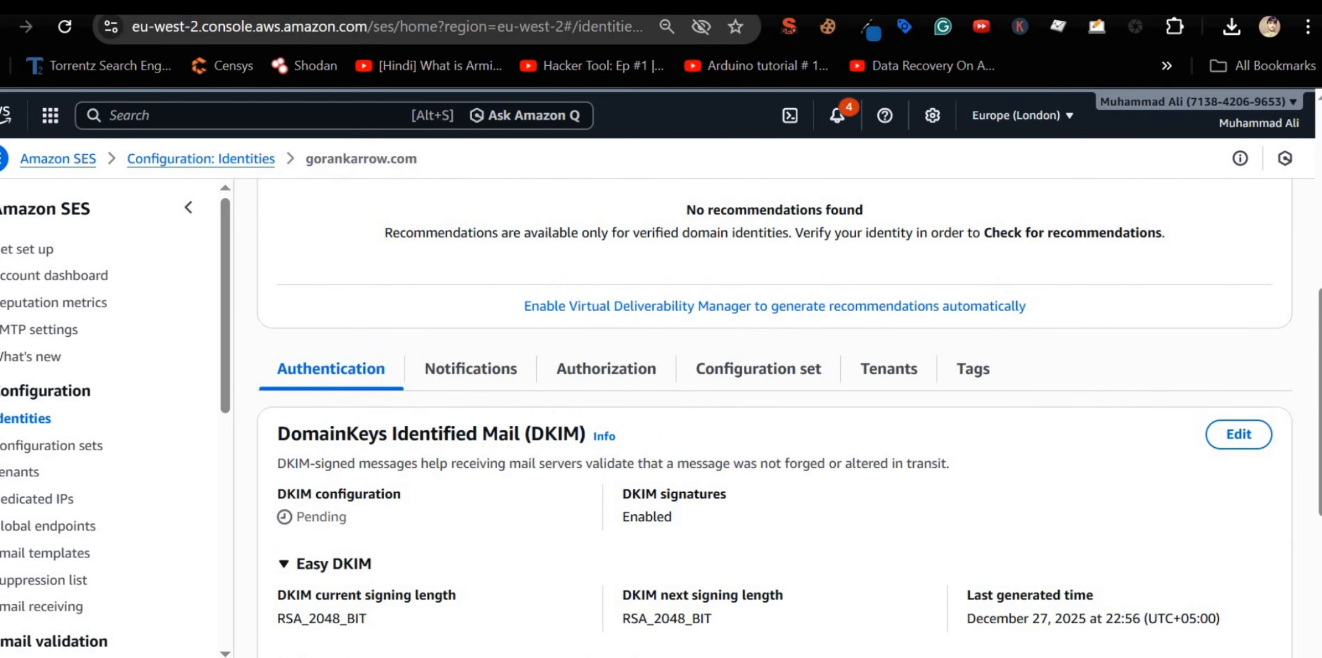
left_click(183, 6)
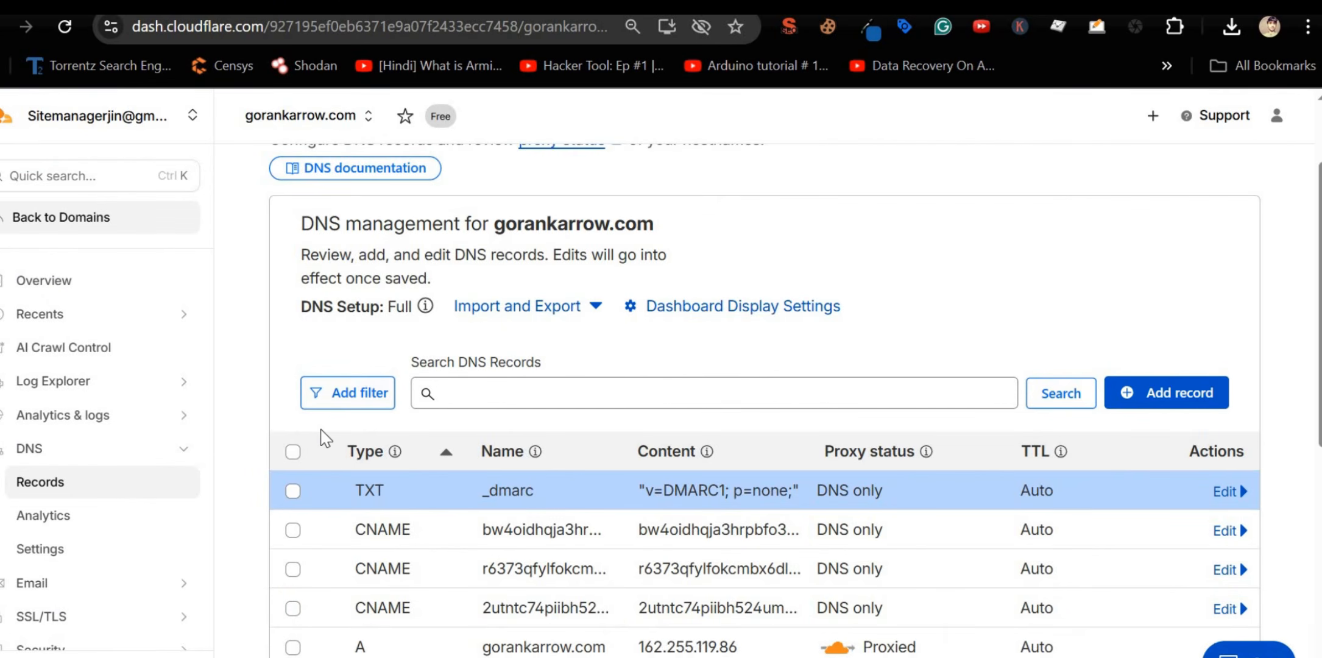
scroll(326, 437, "down", 3)
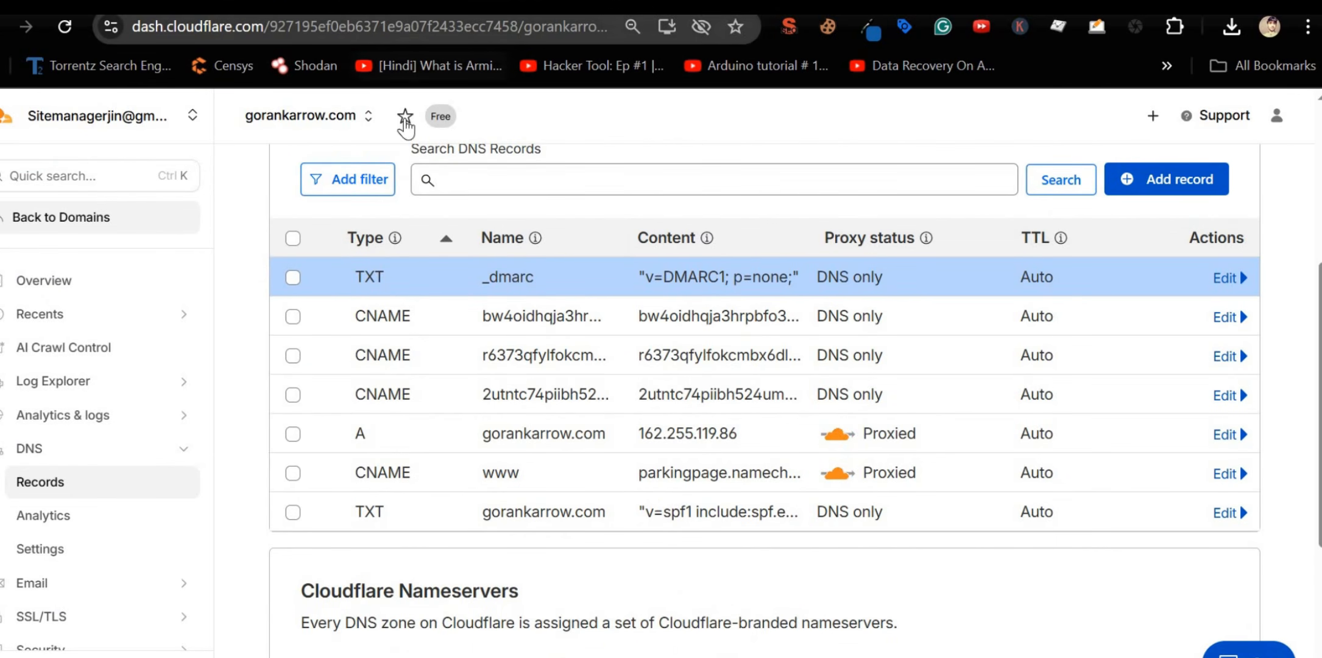
Step: Check that the SPF TXT content includes amazonses.com
scroll(335, 393, "up", 5)
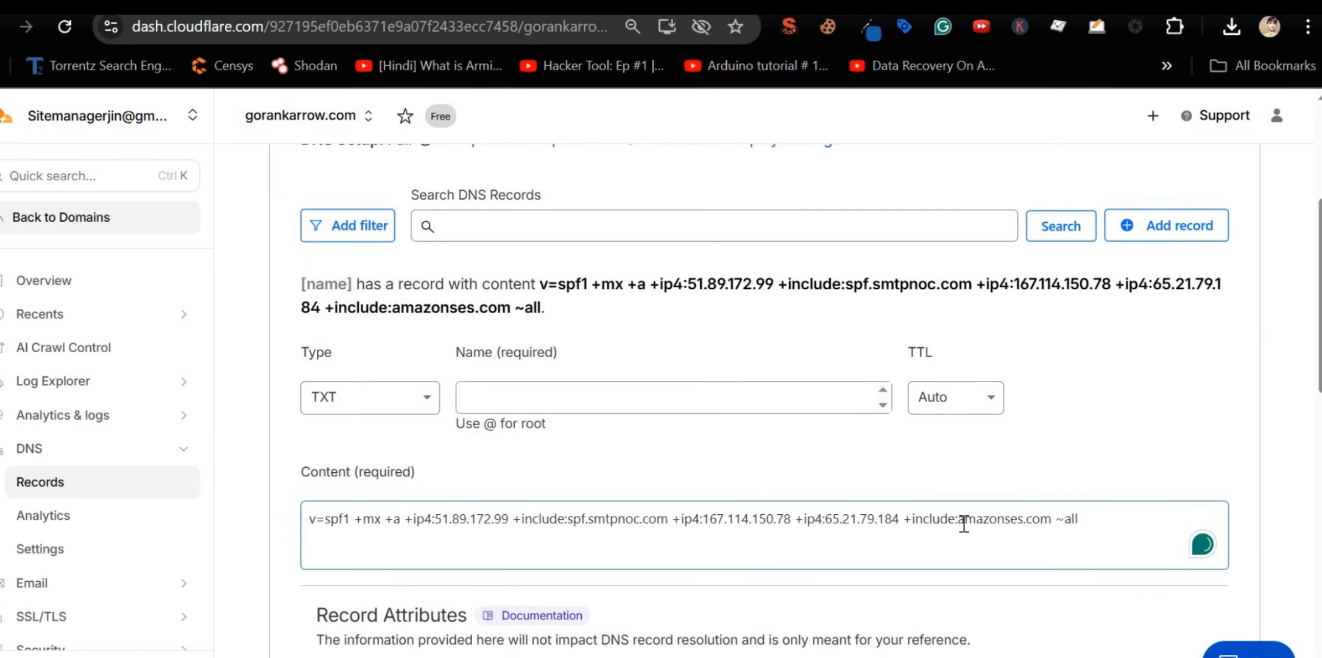
left_click_drag(963, 524, 1041, 523)
double_click(1008, 519)
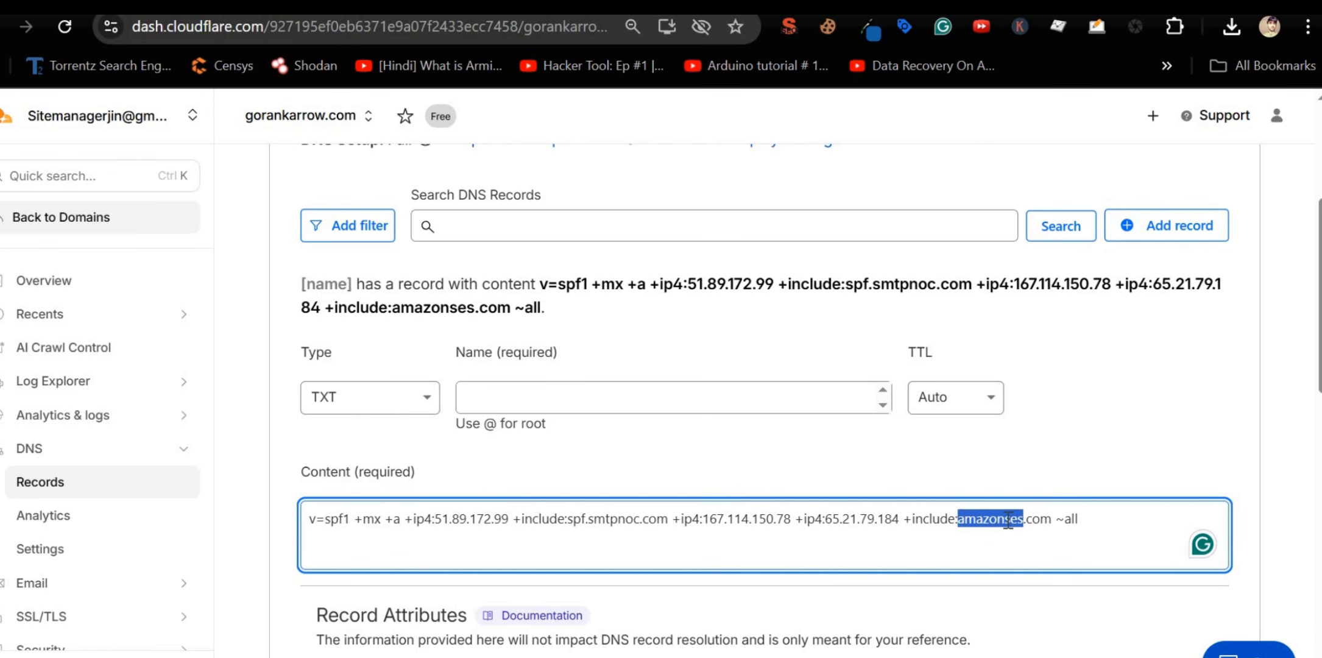
left_click(475, 316)
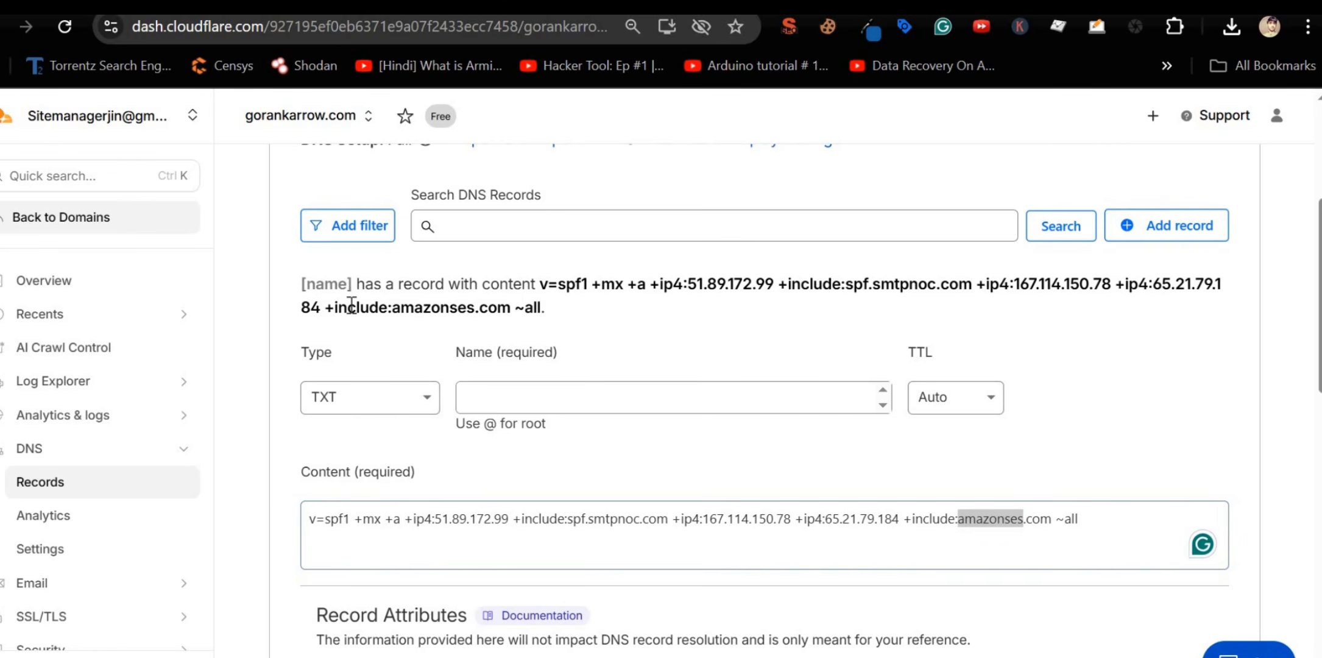
scroll(476, 317, "up", 5)
Step: Use gorankarrow.com as the record name and save the SPF TXT record
double_click(513, 332)
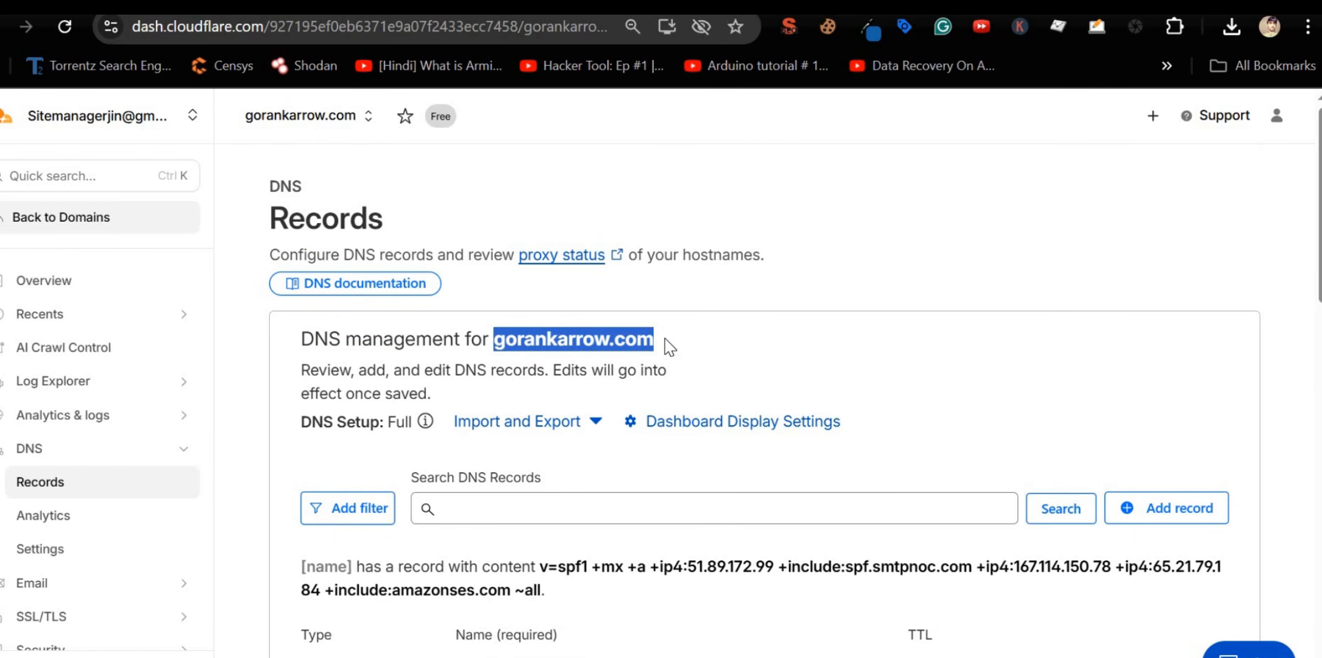
scroll(481, 451, "down", 7)
left_click(544, 252)
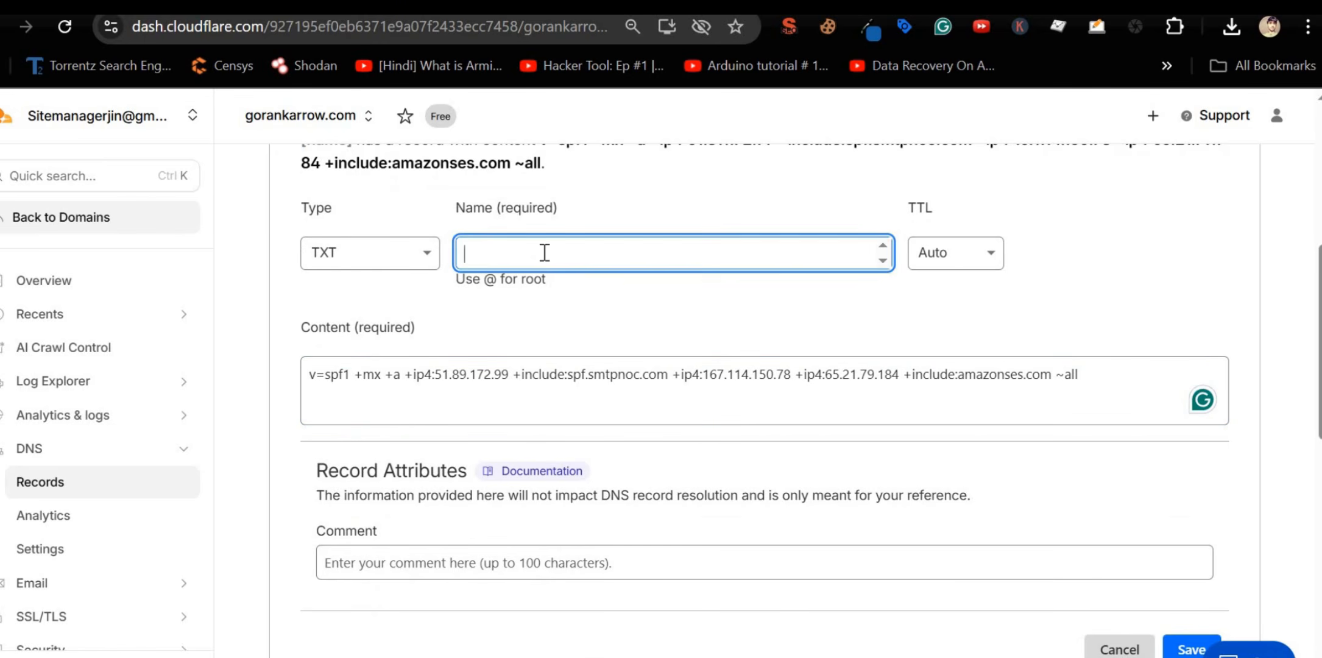
key("ctrl+v")
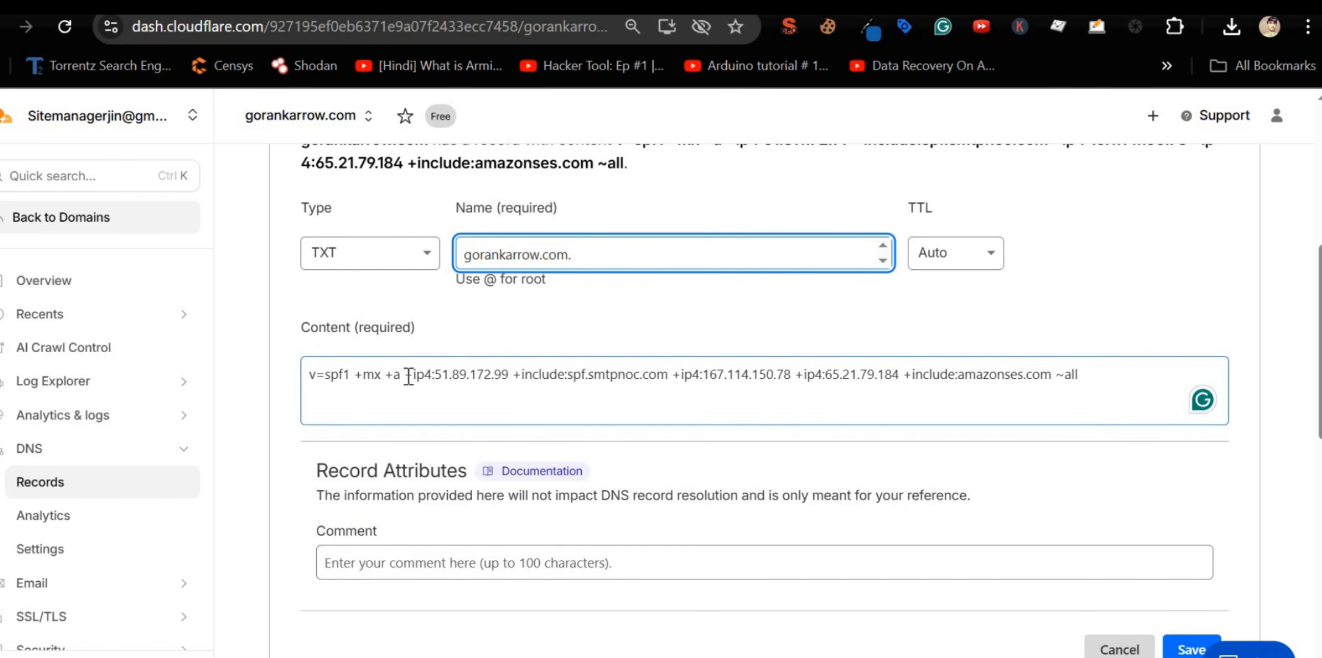
scroll(925, 386, "down", 2)
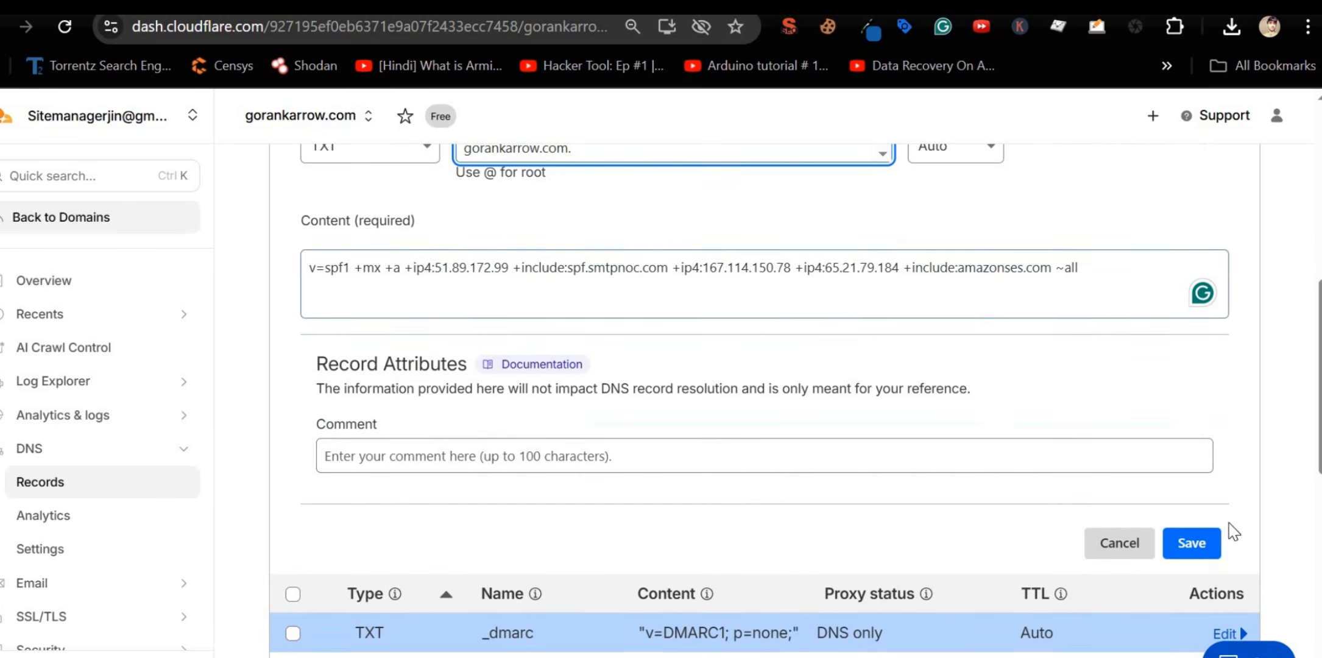
left_click(1191, 543)
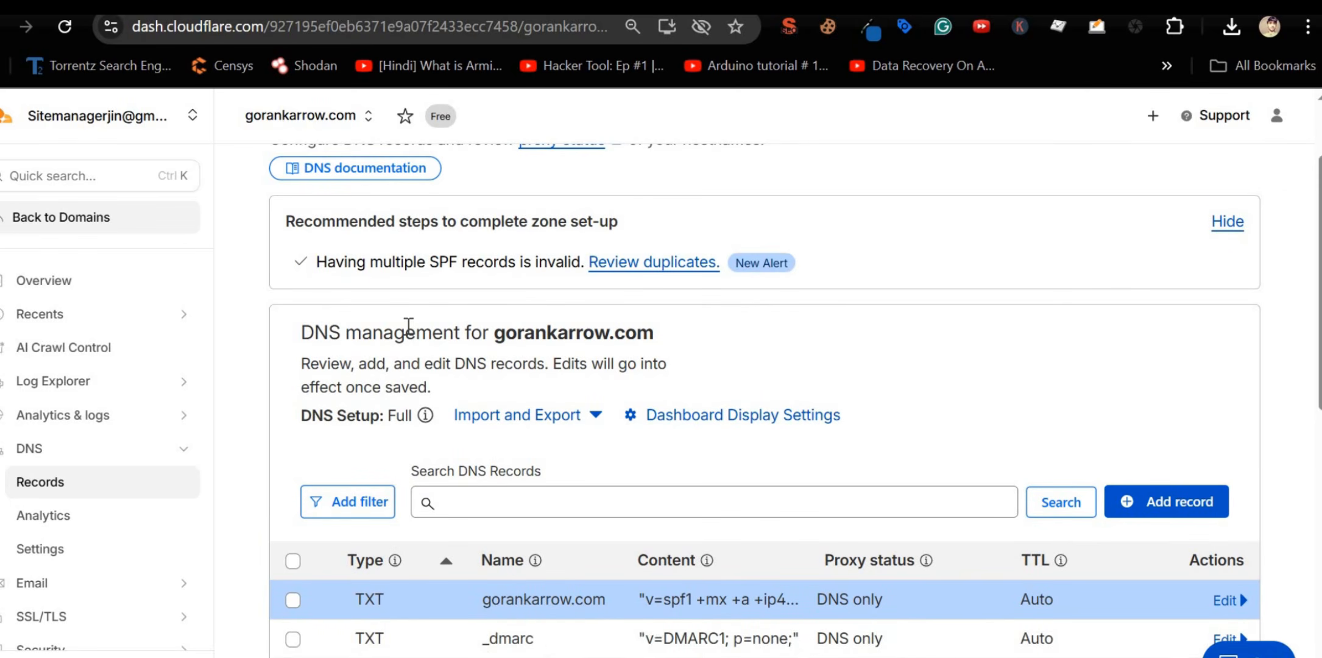
scroll(408, 326, "down", 3)
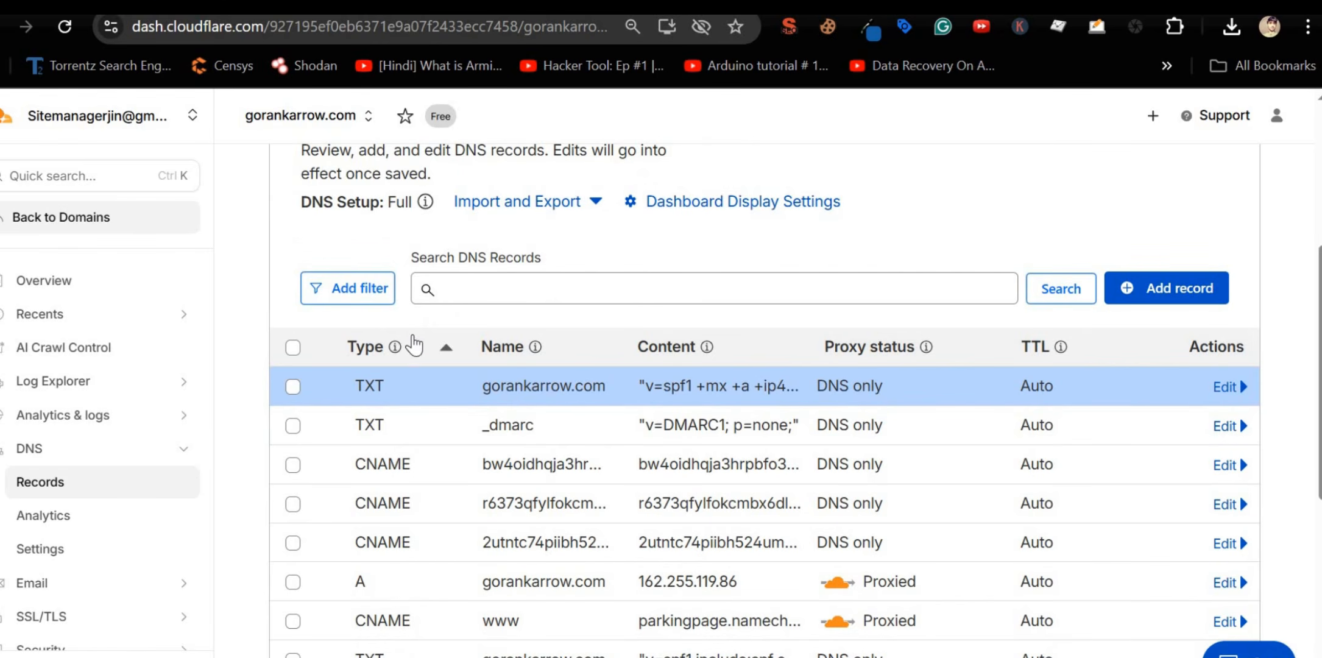
Step: Reload the gorankarrow.com identity to see DKIM Successful, then return to the list of 10 verified identities
left_click(548, 8)
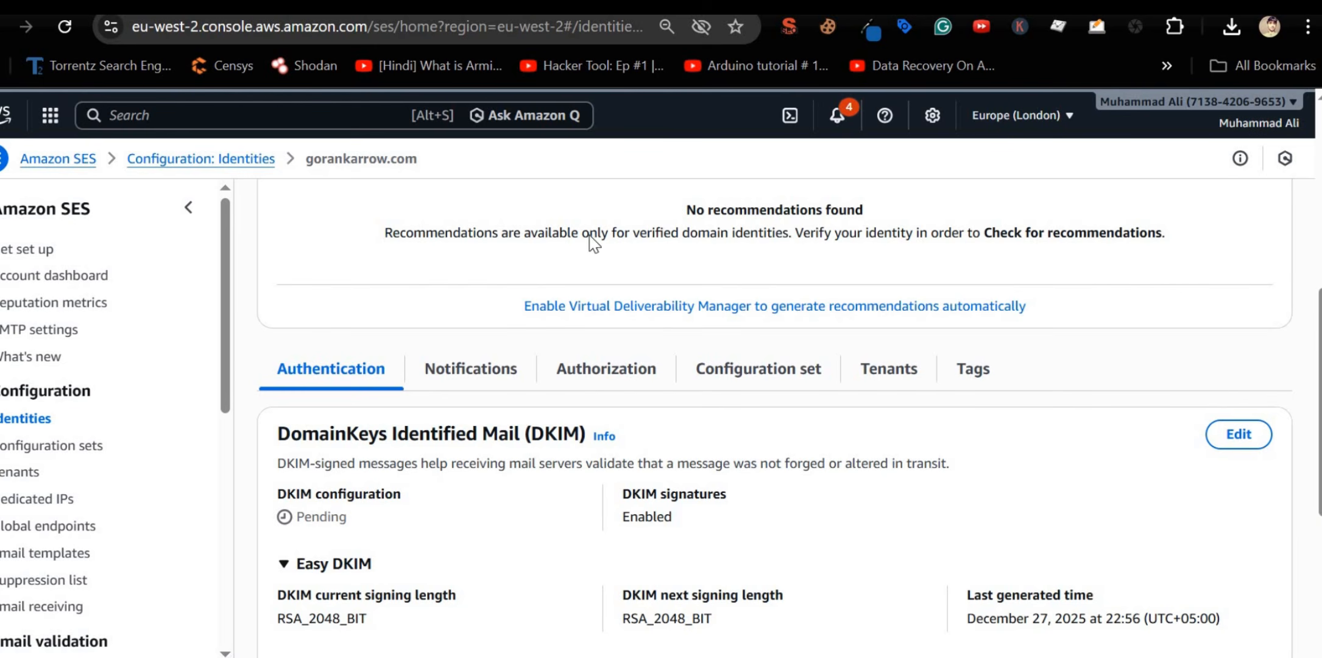
left_click(63, 28)
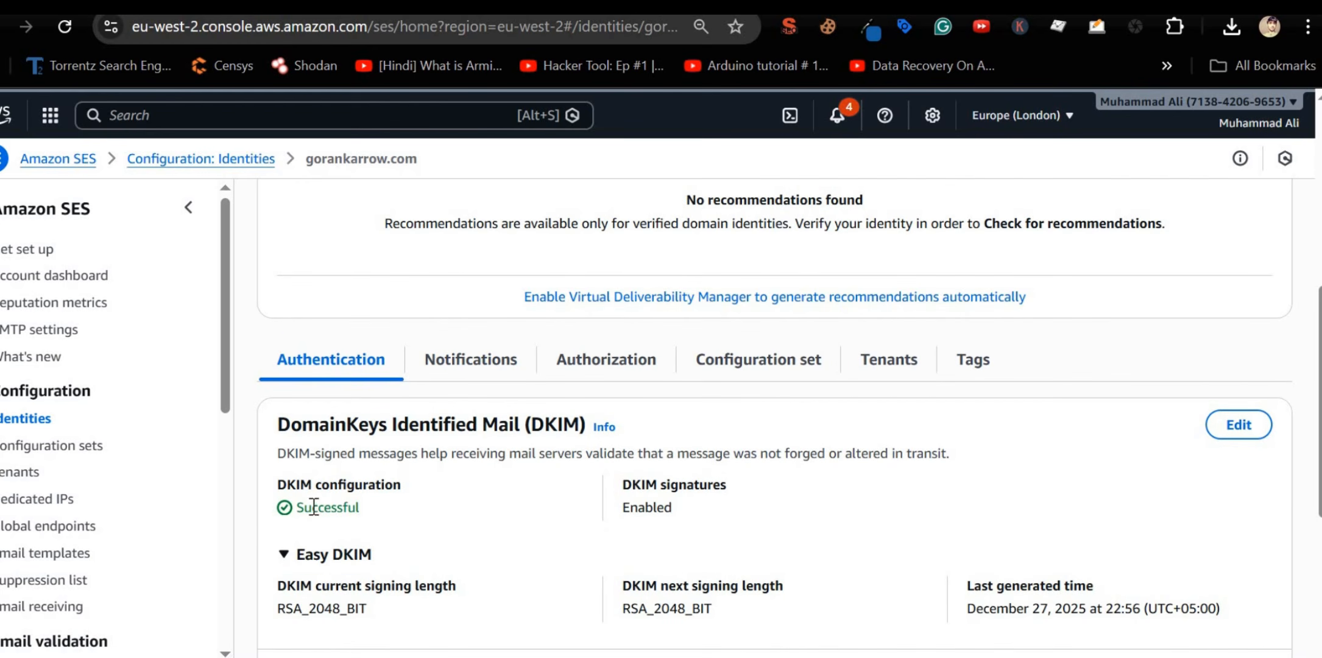
double_click(313, 506)
scroll(313, 506, "down", 6)
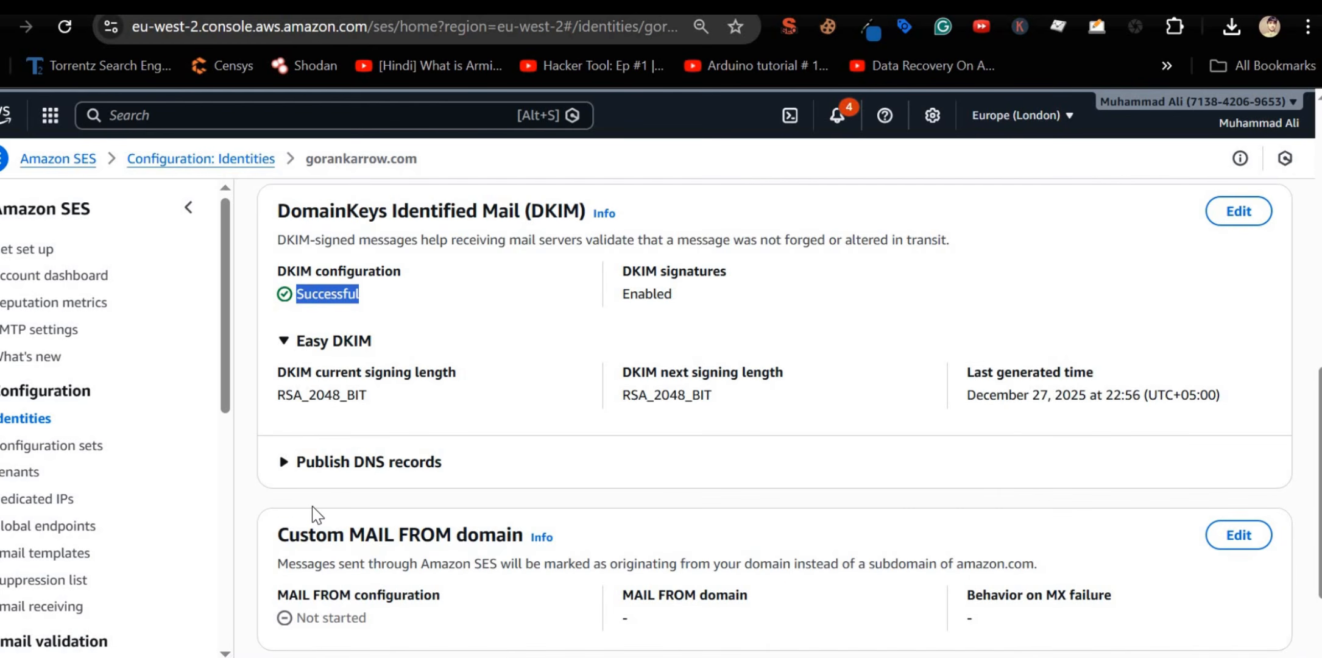
scroll(315, 518, "up", 10)
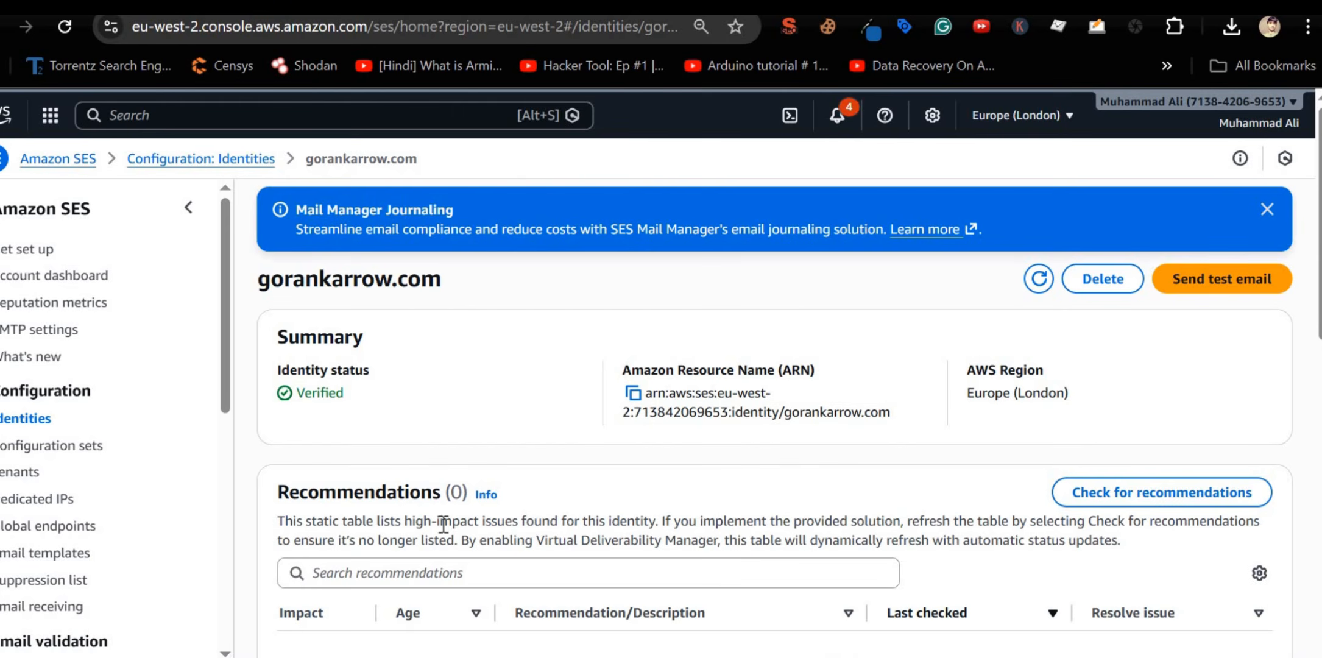
left_click_drag(258, 279, 442, 280)
key("alt+Left")
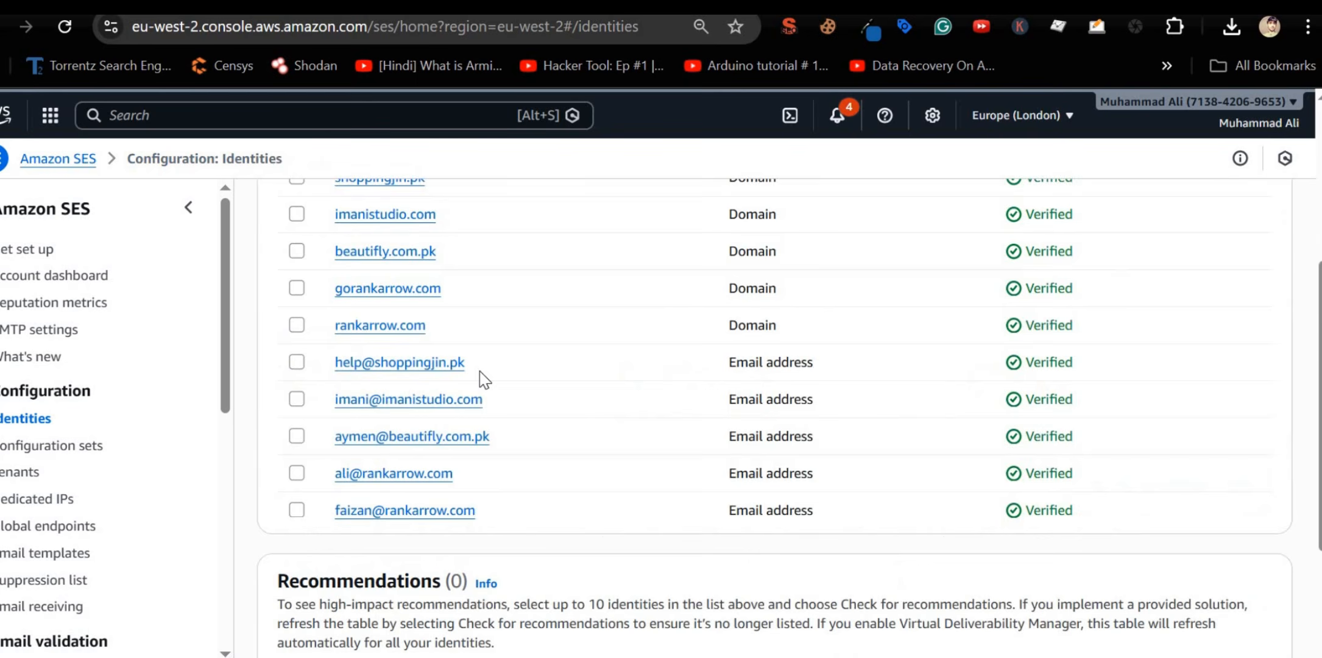
left_click_drag(474, 404, 339, 405)
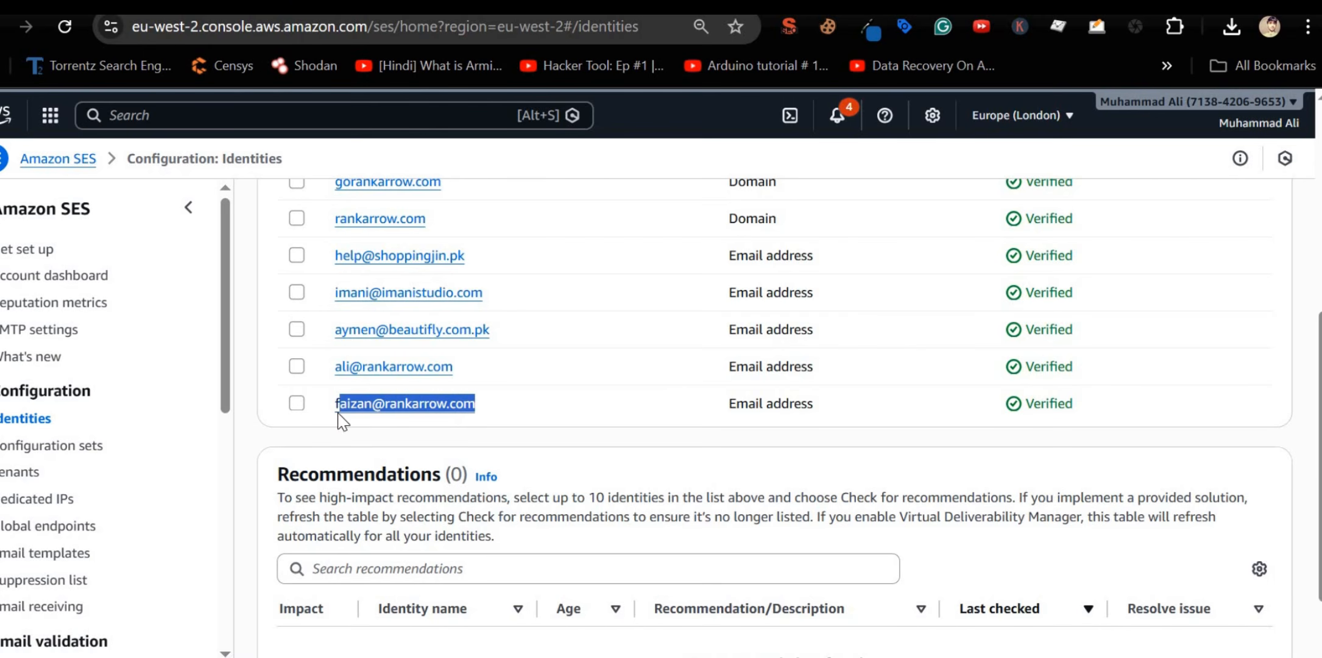
scroll(925, 334, "up", 7)
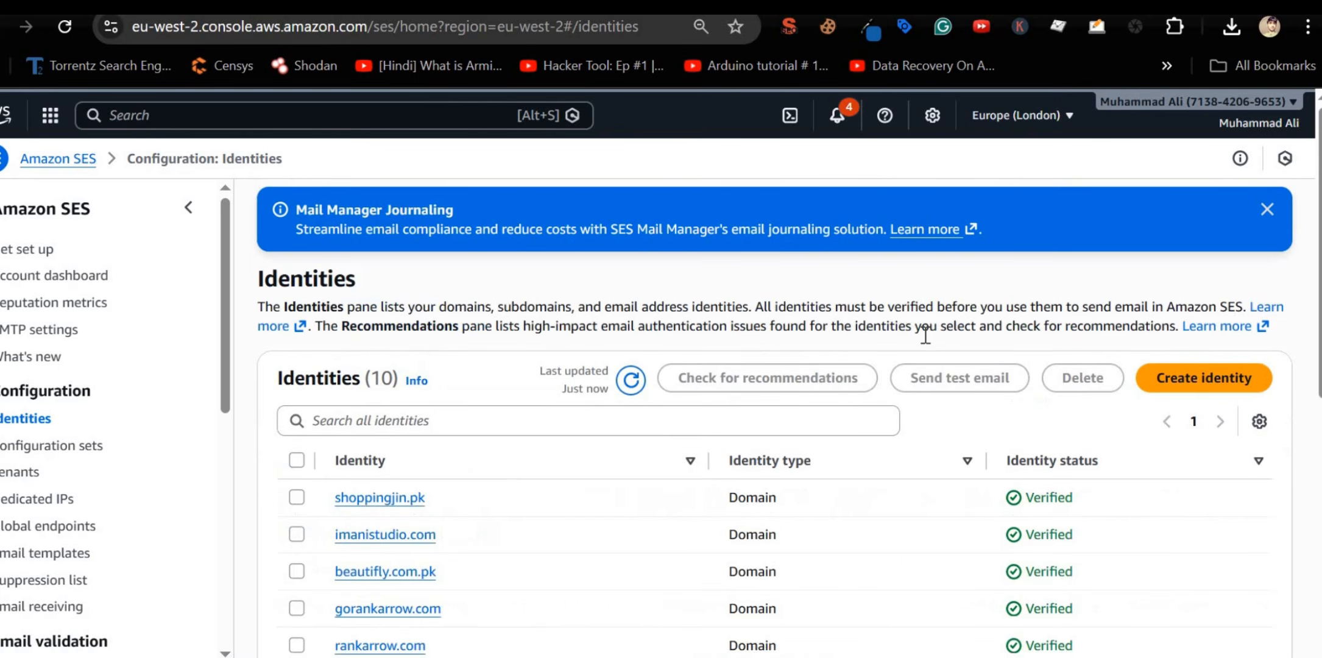
Step: Create an email-address identity for the new gorankarrow.com mailbox address
left_click(1230, 377)
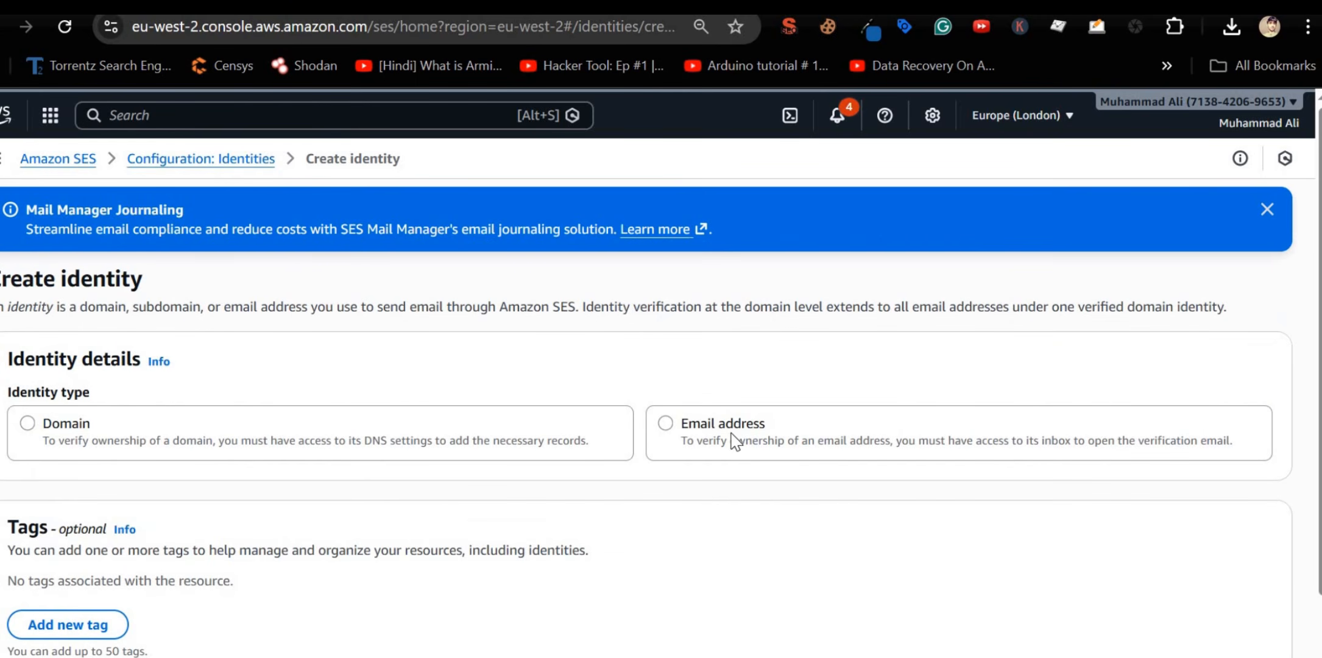
left_click(707, 435)
scroll(245, 396, "down", 4)
left_click(245, 395)
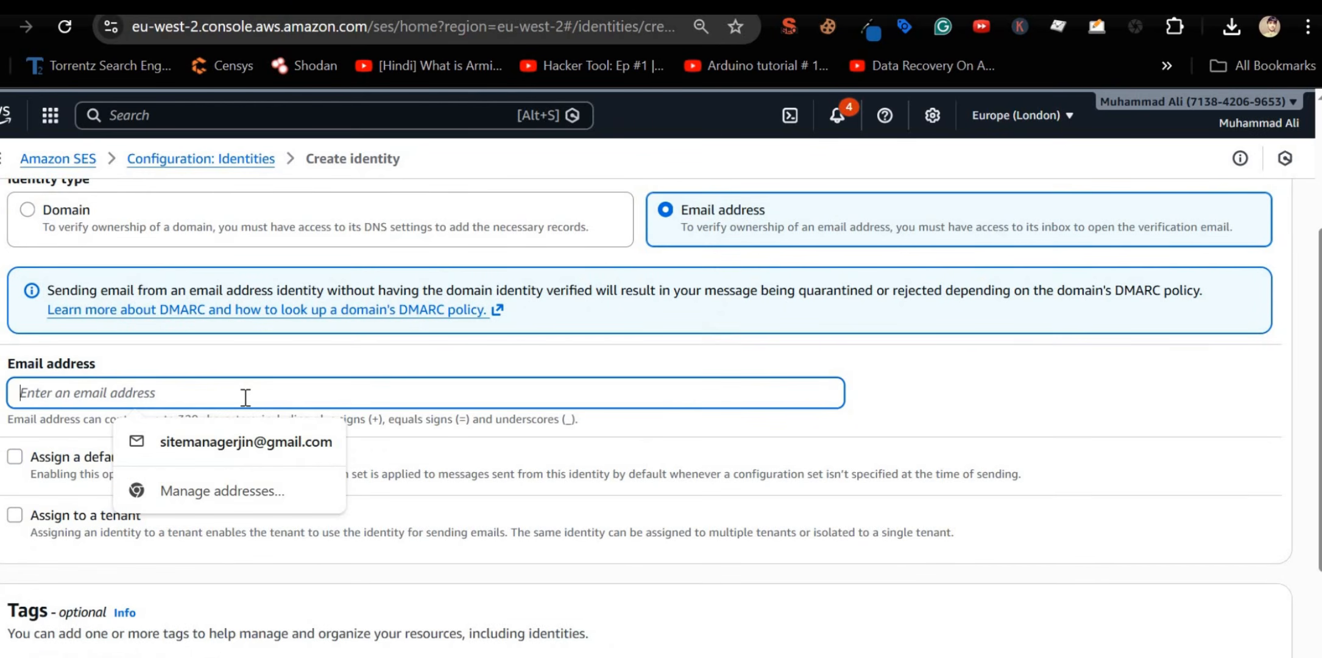
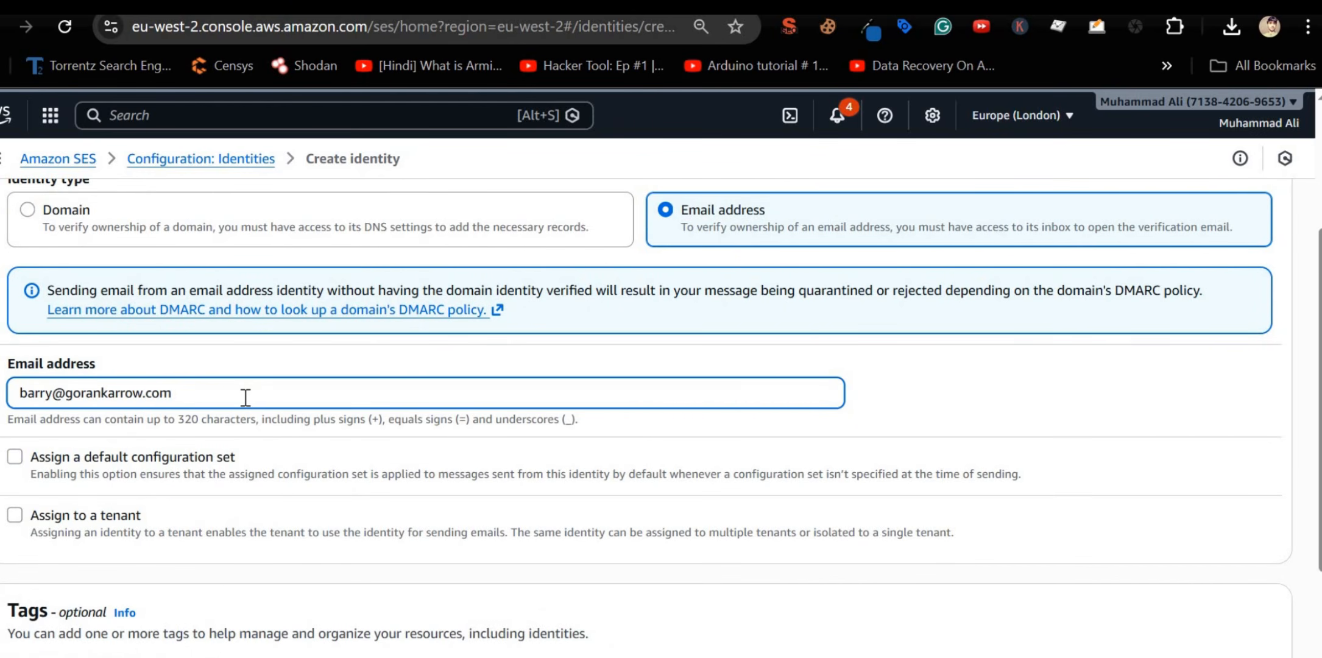
scroll(244, 398, "down", 3)
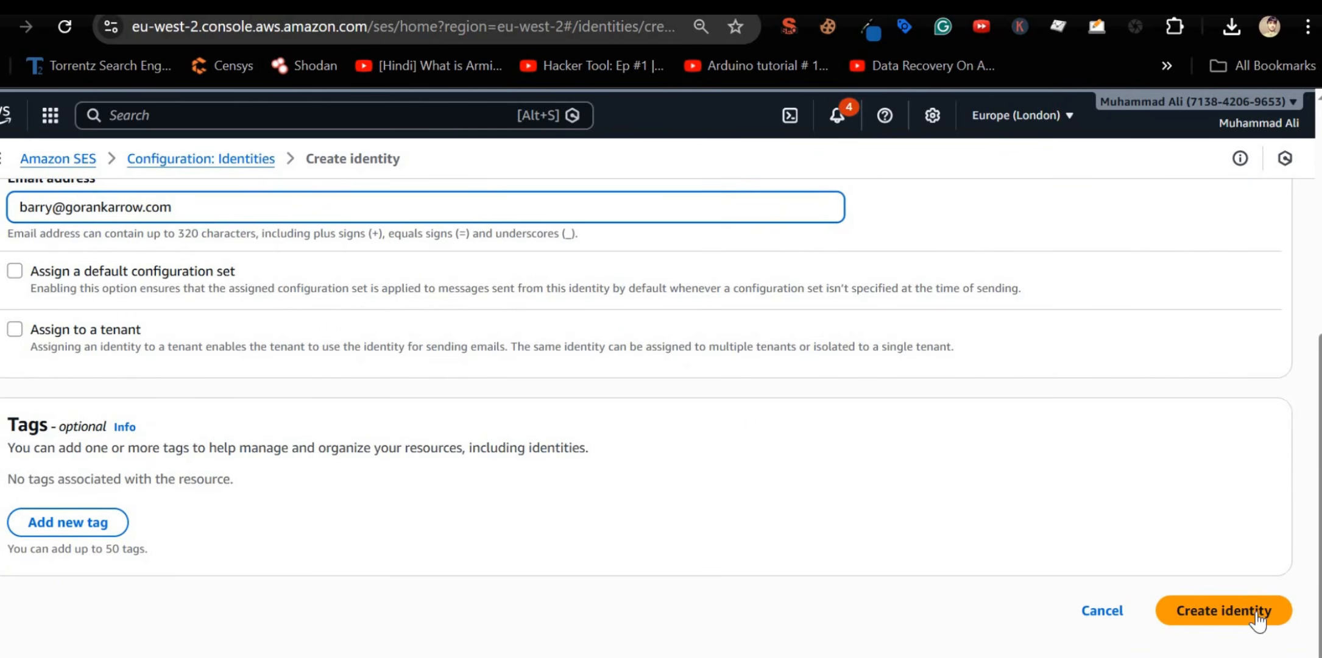
left_click(1259, 620)
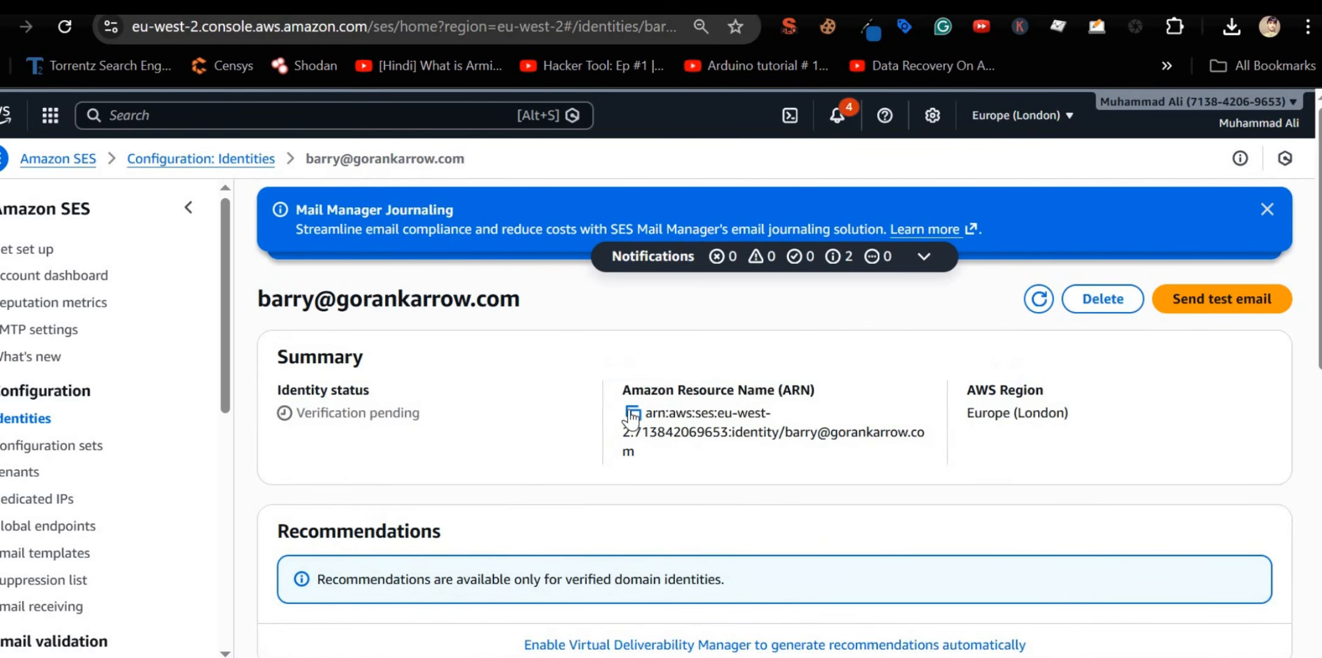
Step: Check the new identity's DKIM shows Successful and return to the Identities list
scroll(632, 419, "down", 7)
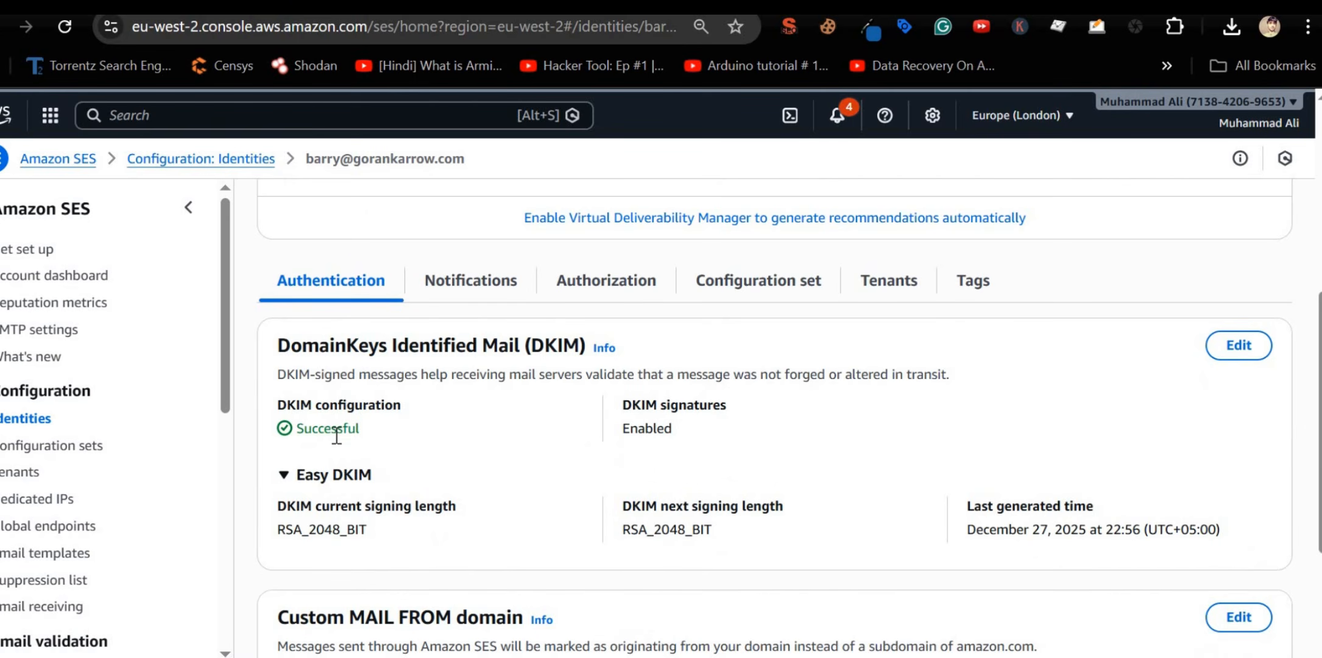
double_click(336, 433)
scroll(337, 436, "down", 5)
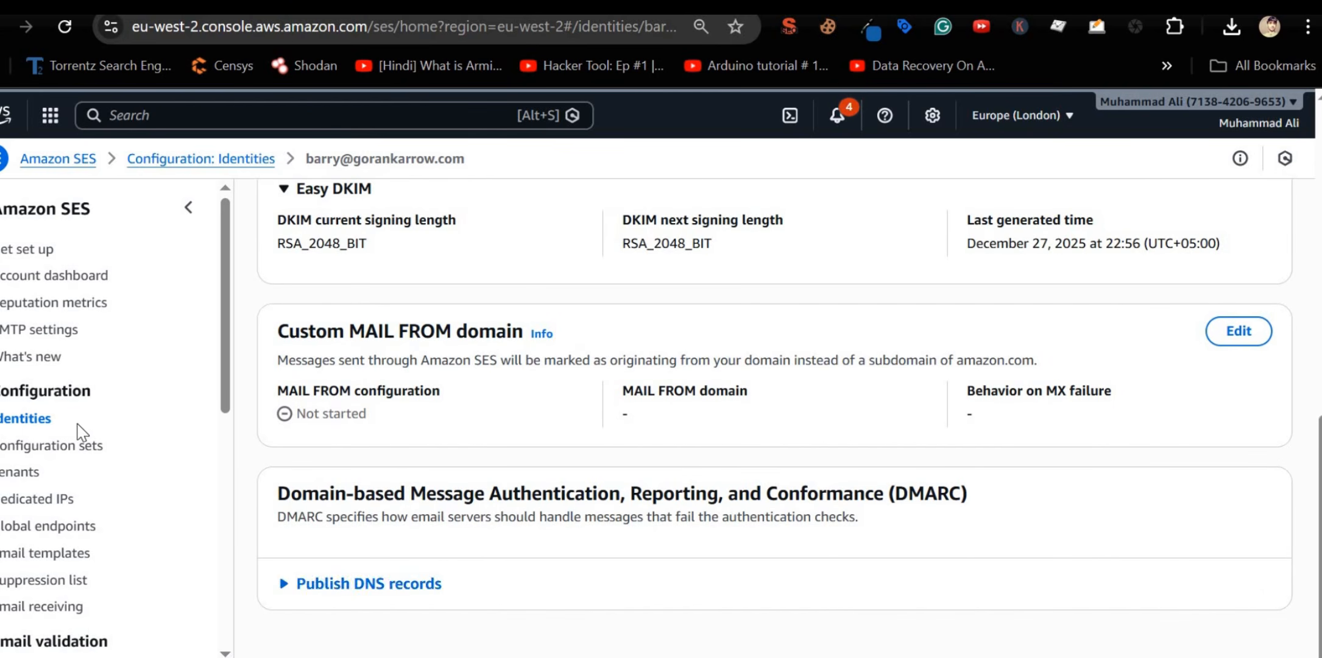
left_click(26, 420)
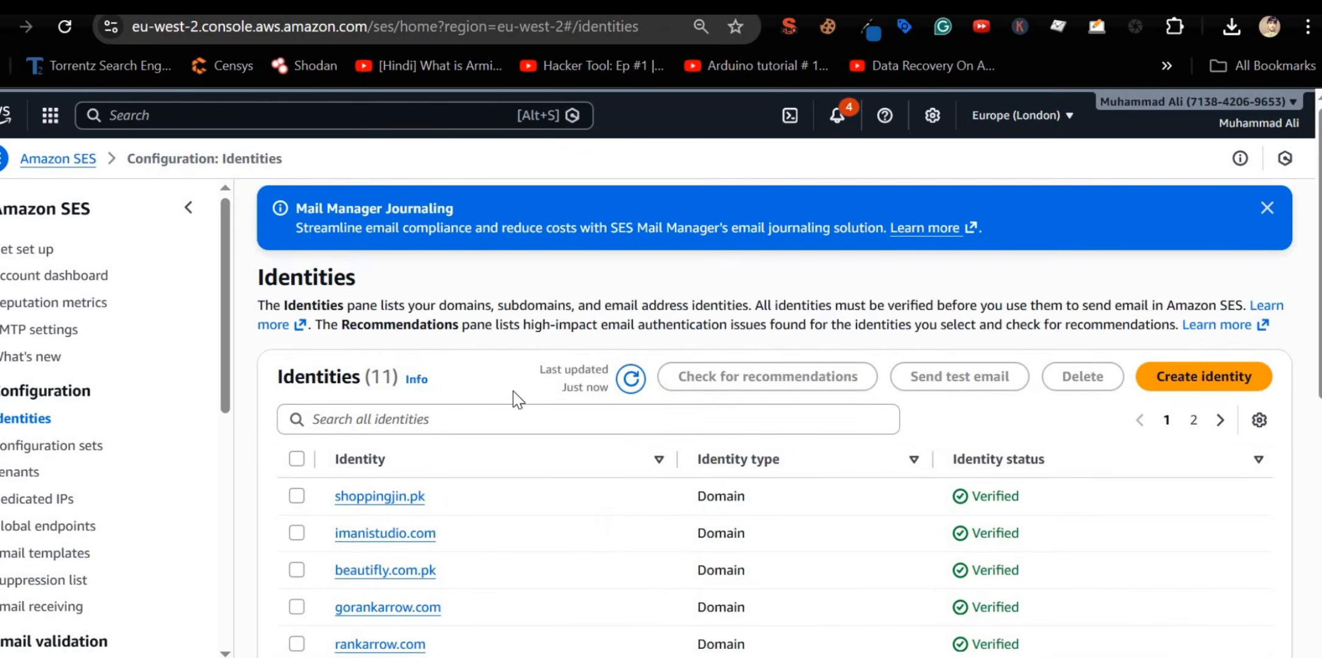
scroll(514, 392, "down", 7)
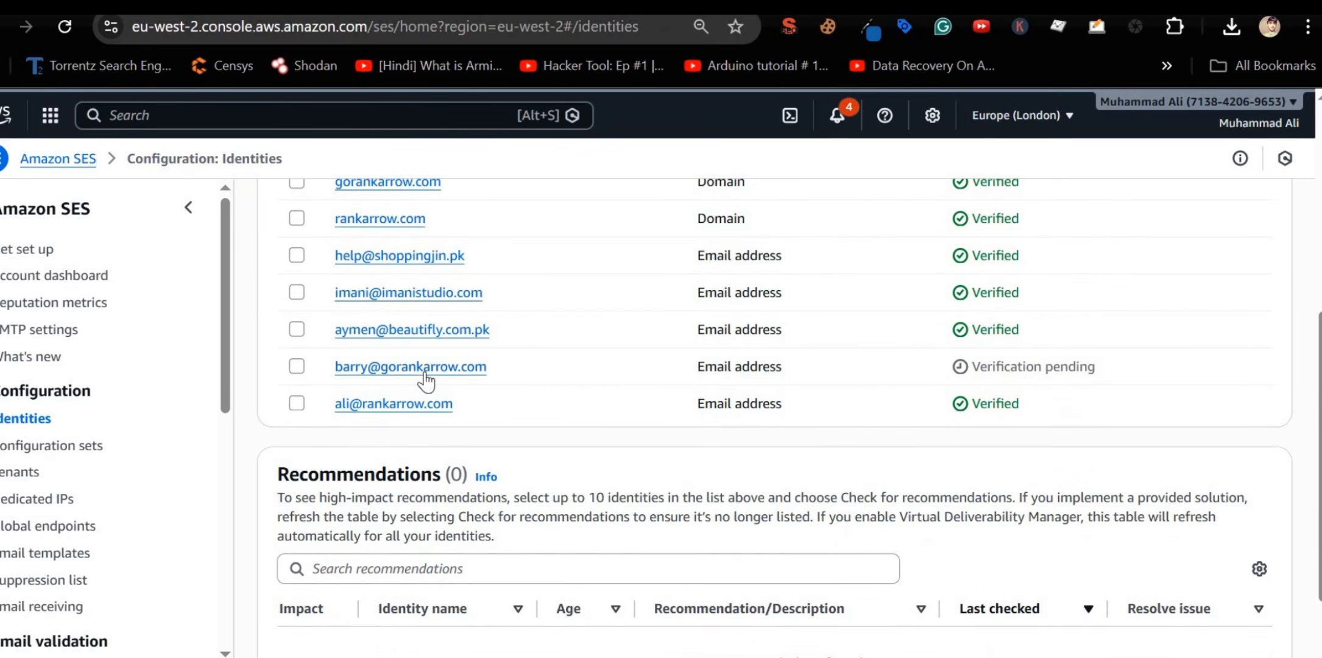
left_click(425, 372)
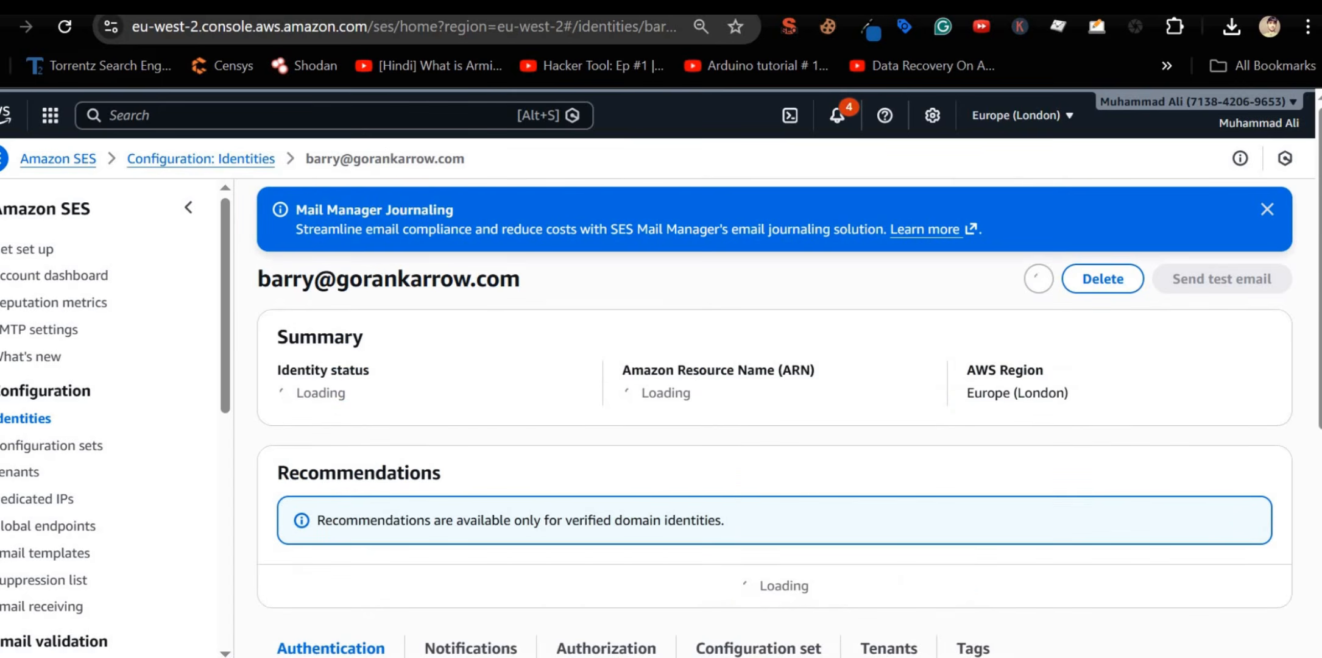
key("alt+Left")
left_click(66, 26)
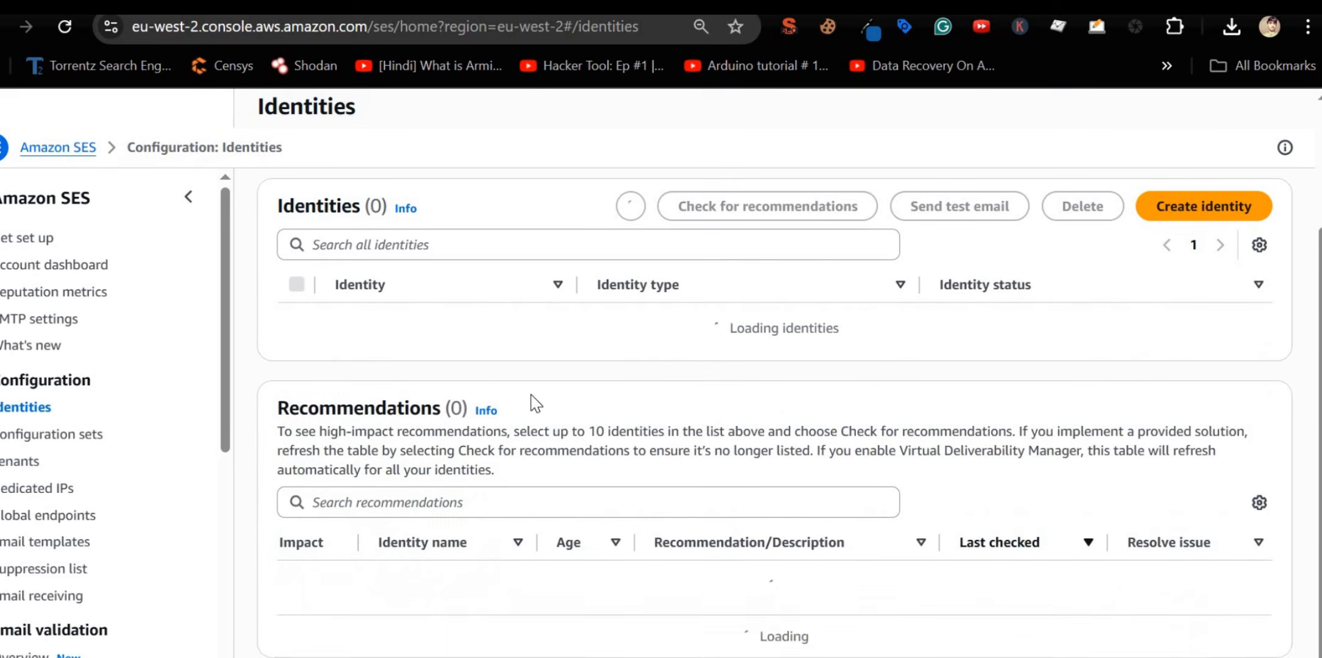
scroll(585, 420, "down", 2)
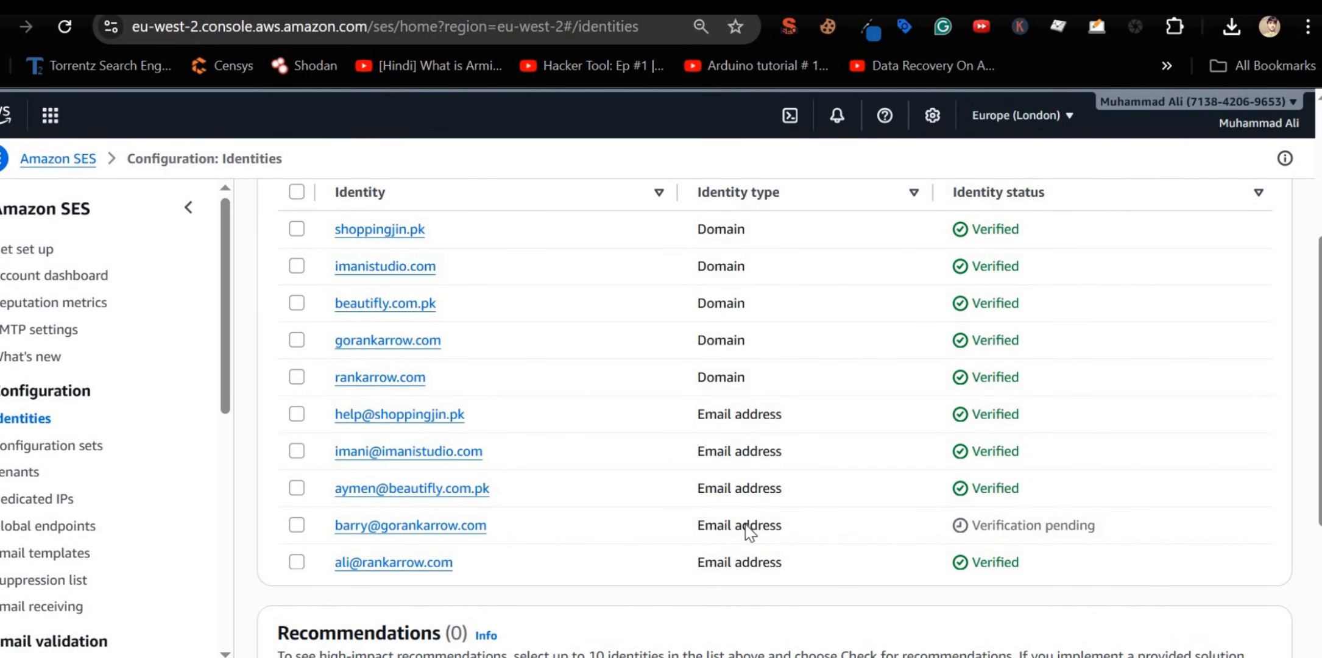
triple_click(337, 525)
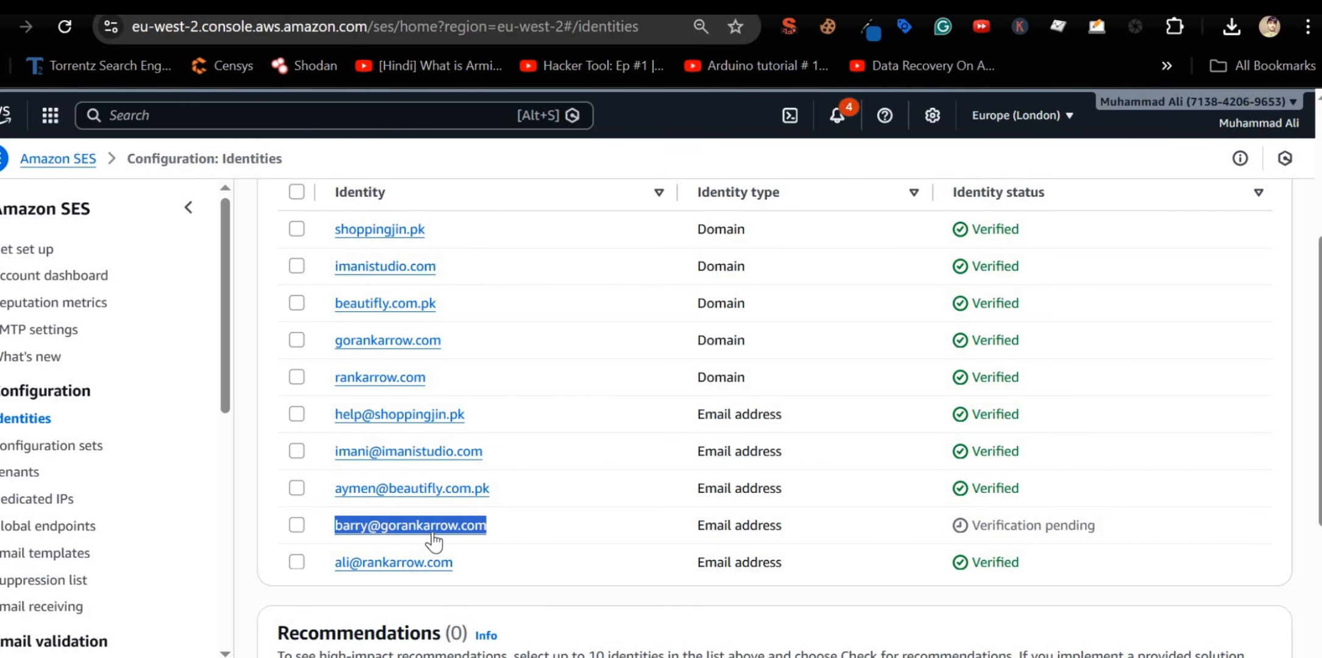
scroll(557, 386, "up", 5)
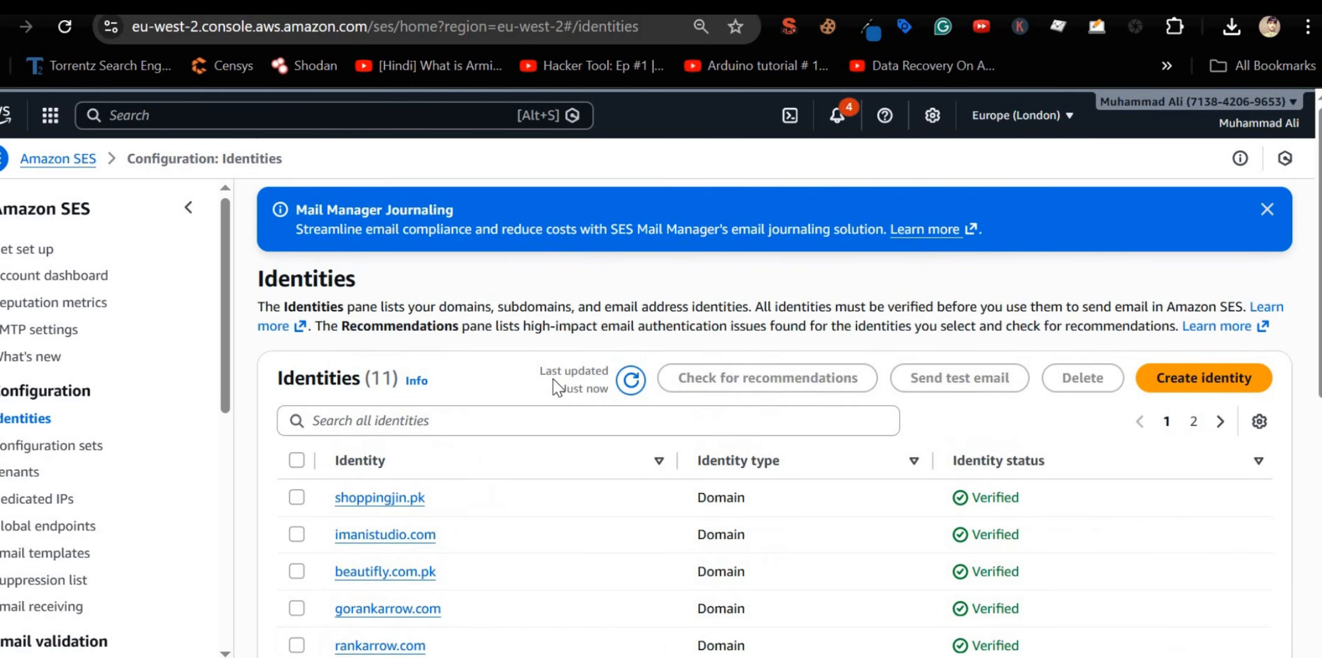
Step: Create another email-address identity for a rankarrow.com sender address
left_click(1188, 388)
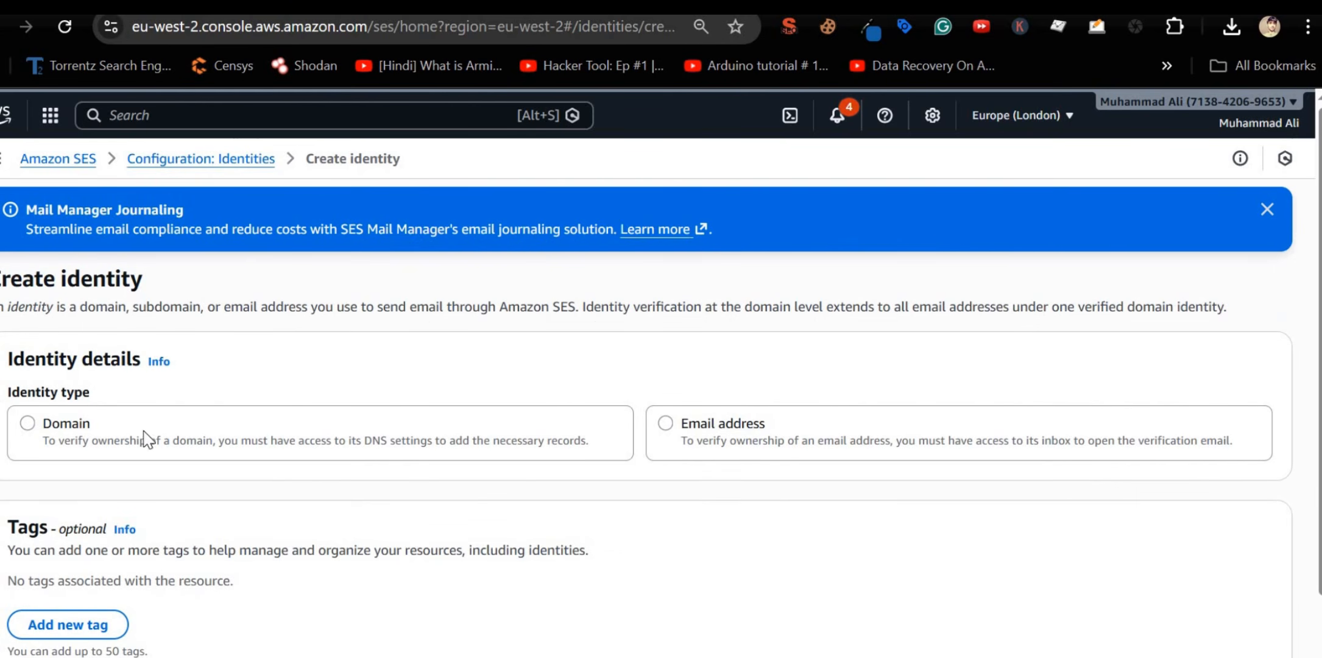
left_click(731, 431)
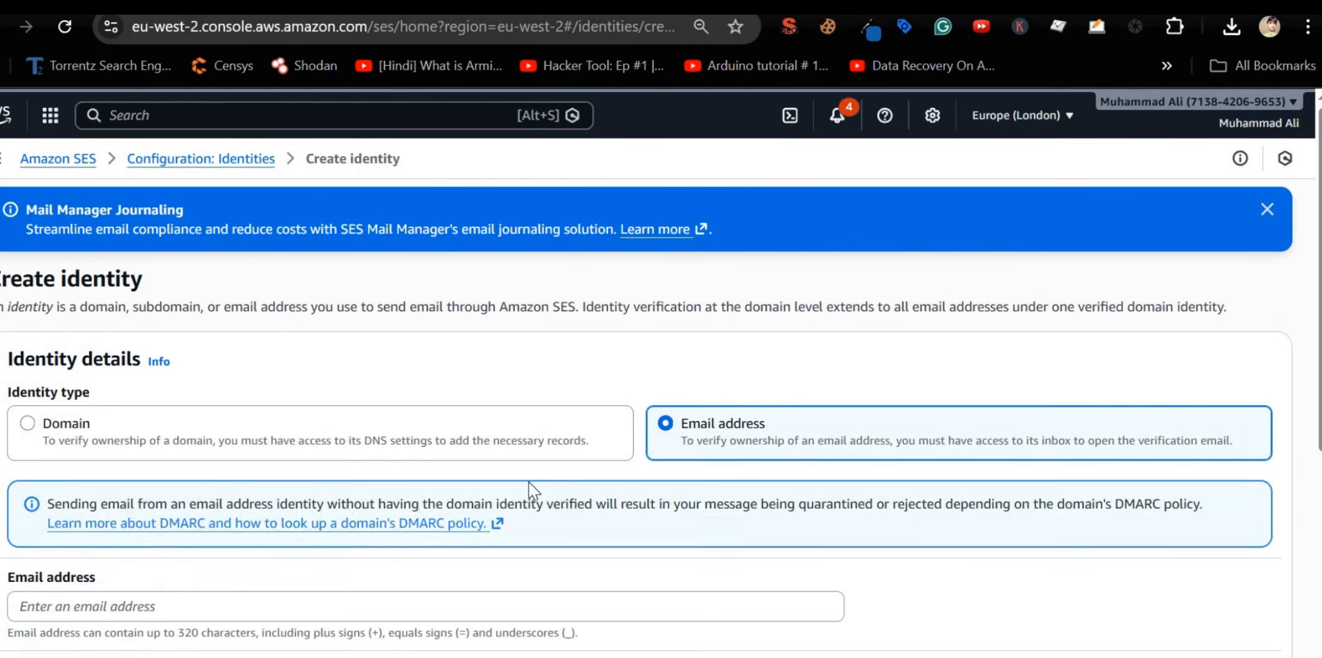
scroll(427, 490, "down", 2)
left_click(212, 498)
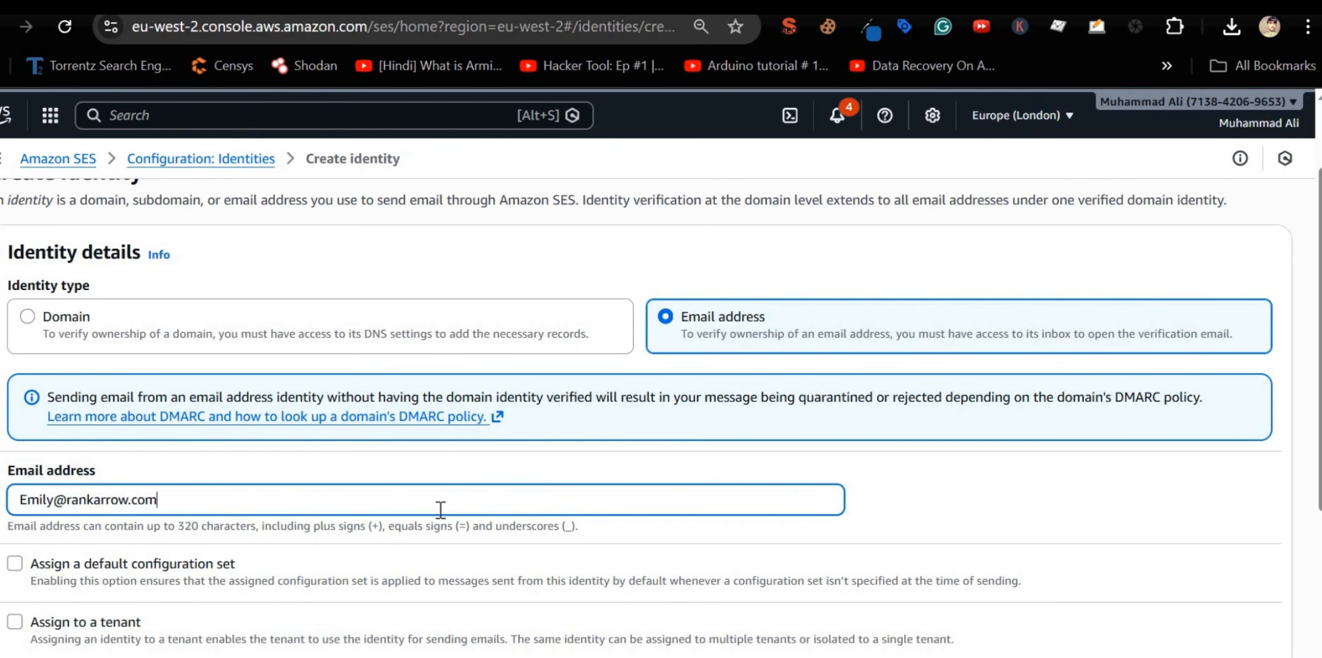
key("ctrl+a")
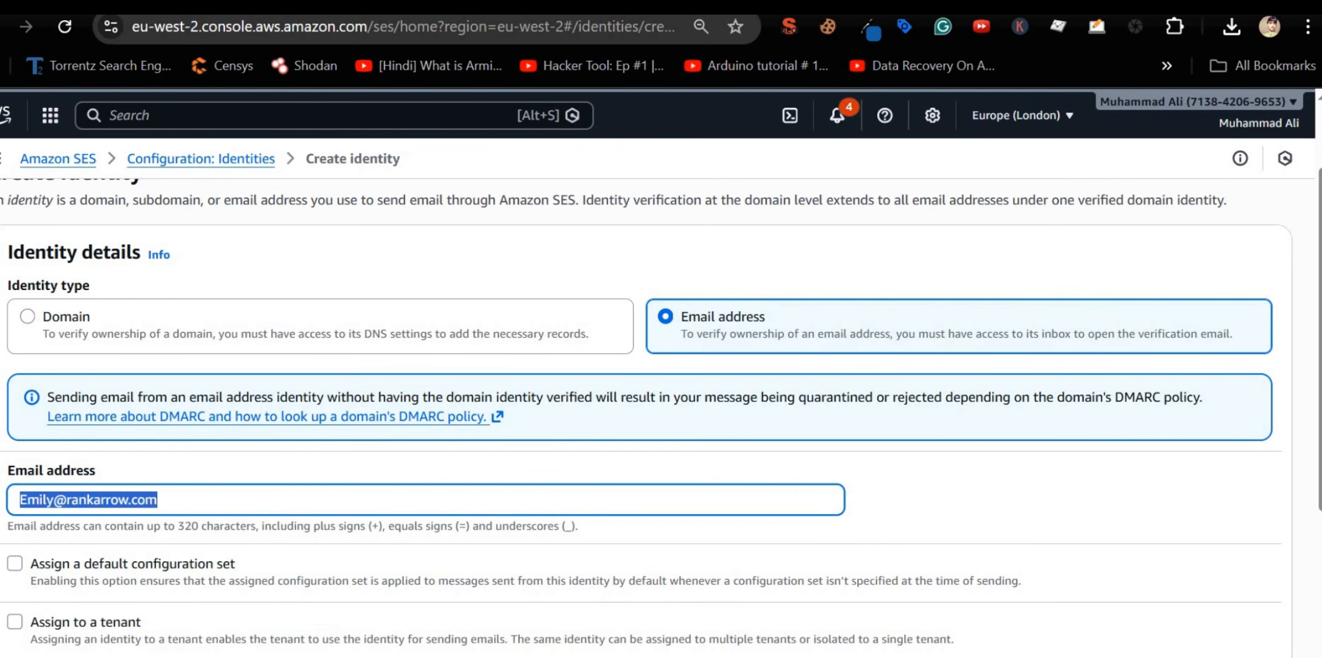
scroll(567, 503, "down", 5)
left_click(1261, 621)
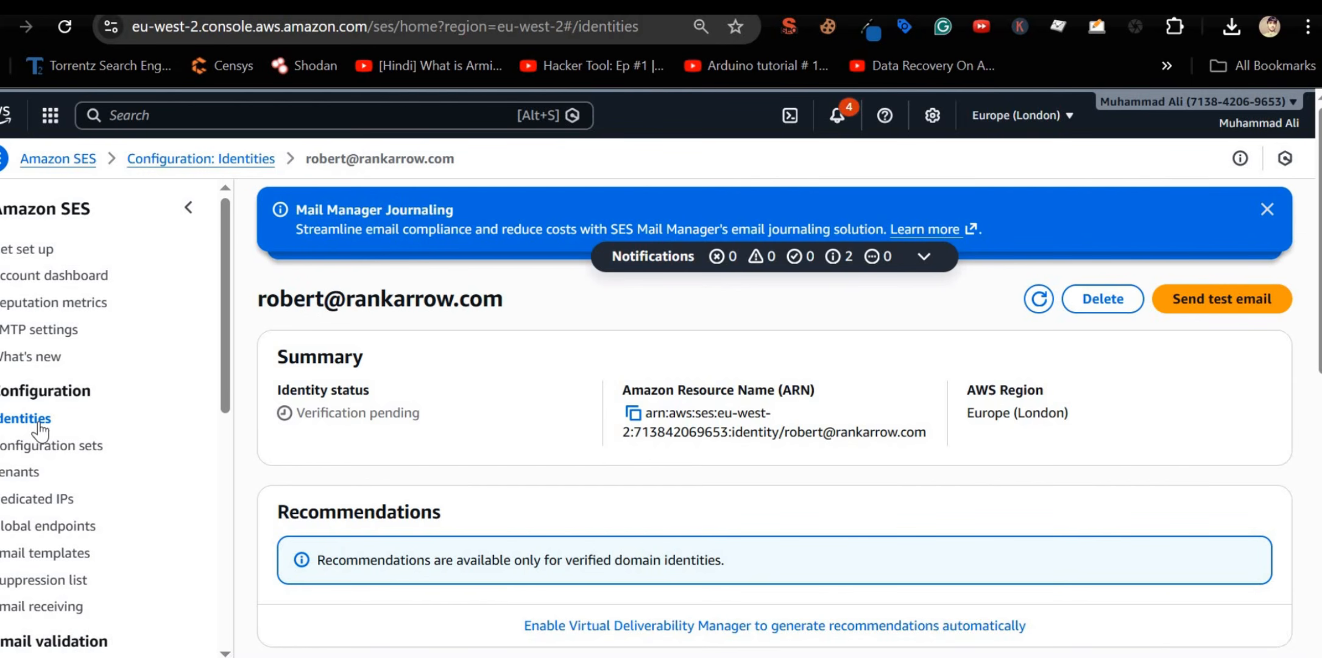
Step: Review the rankarrow.com identity statuses on page 2, then move to the verification emails in Gmail
left_click(38, 430)
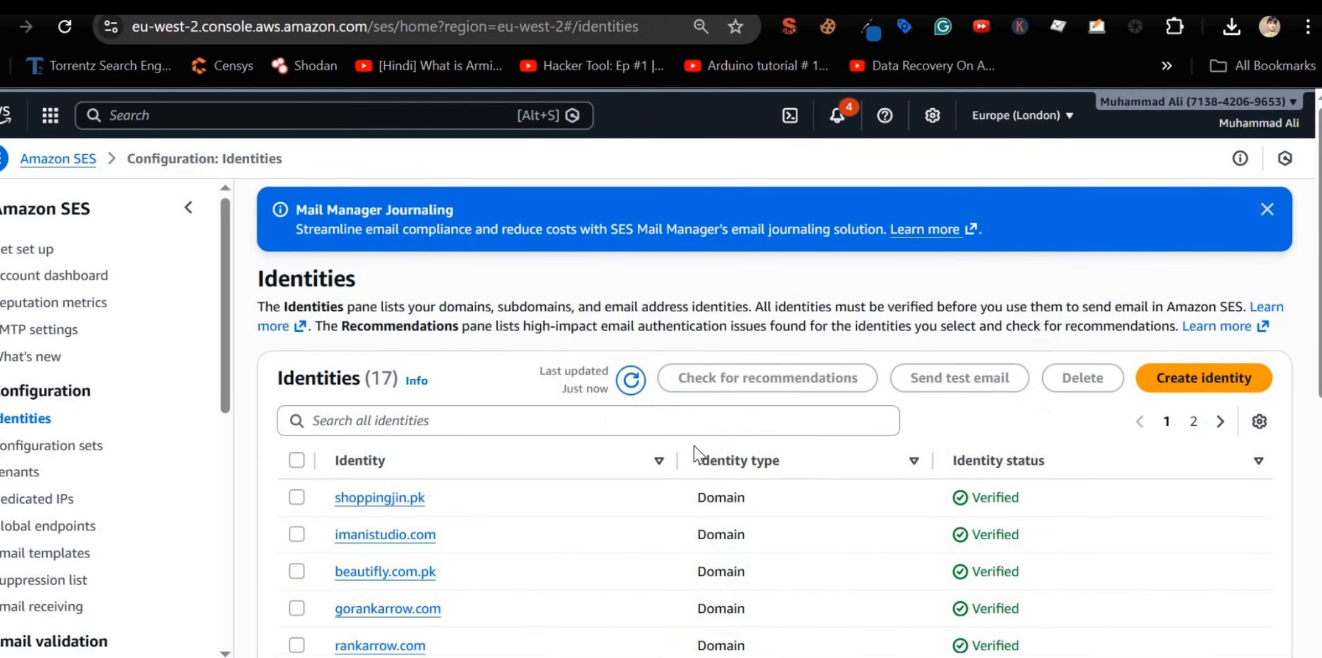
scroll(834, 469, "down", 8)
scroll(917, 494, "up", 4)
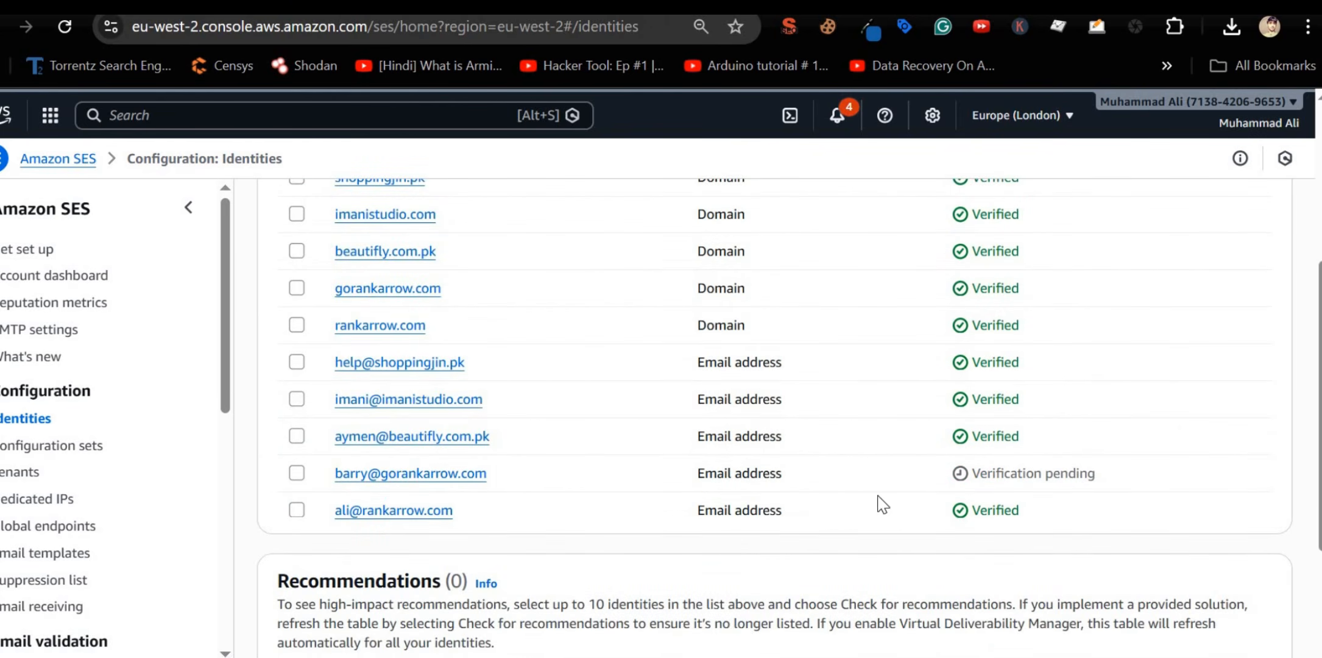
scroll(877, 497, "up", 3)
left_click(1220, 316)
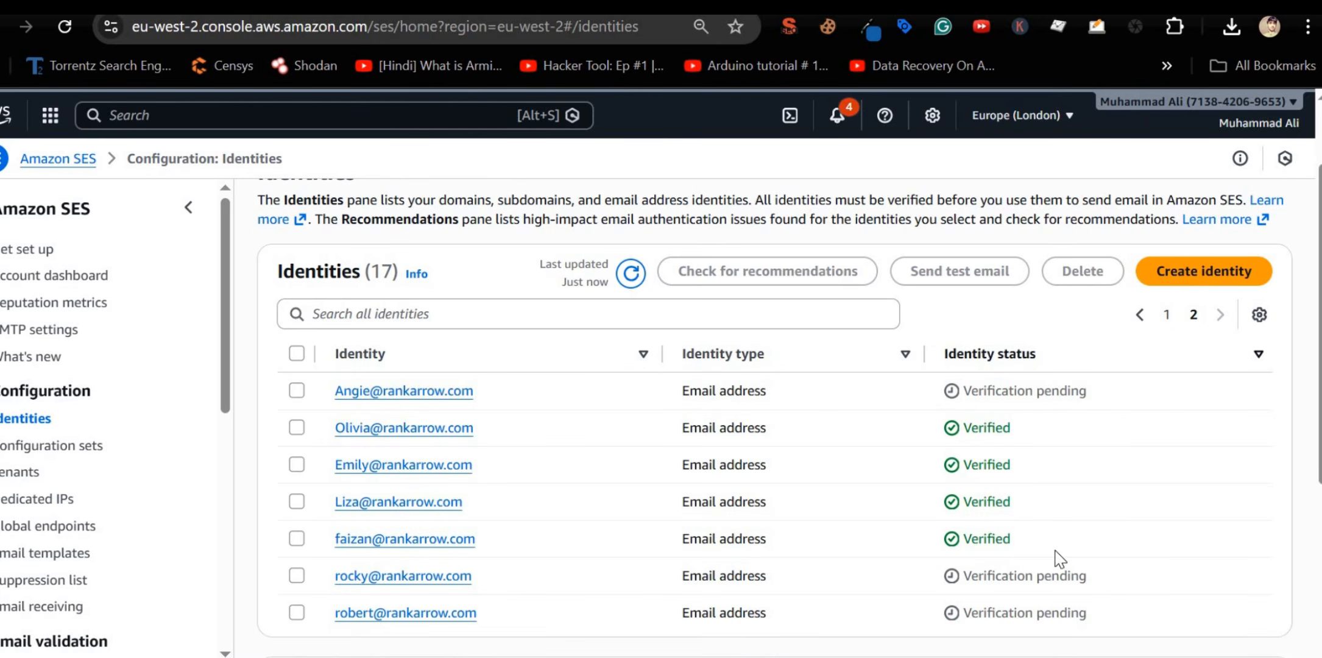
left_click_drag(1060, 552, 525, 487)
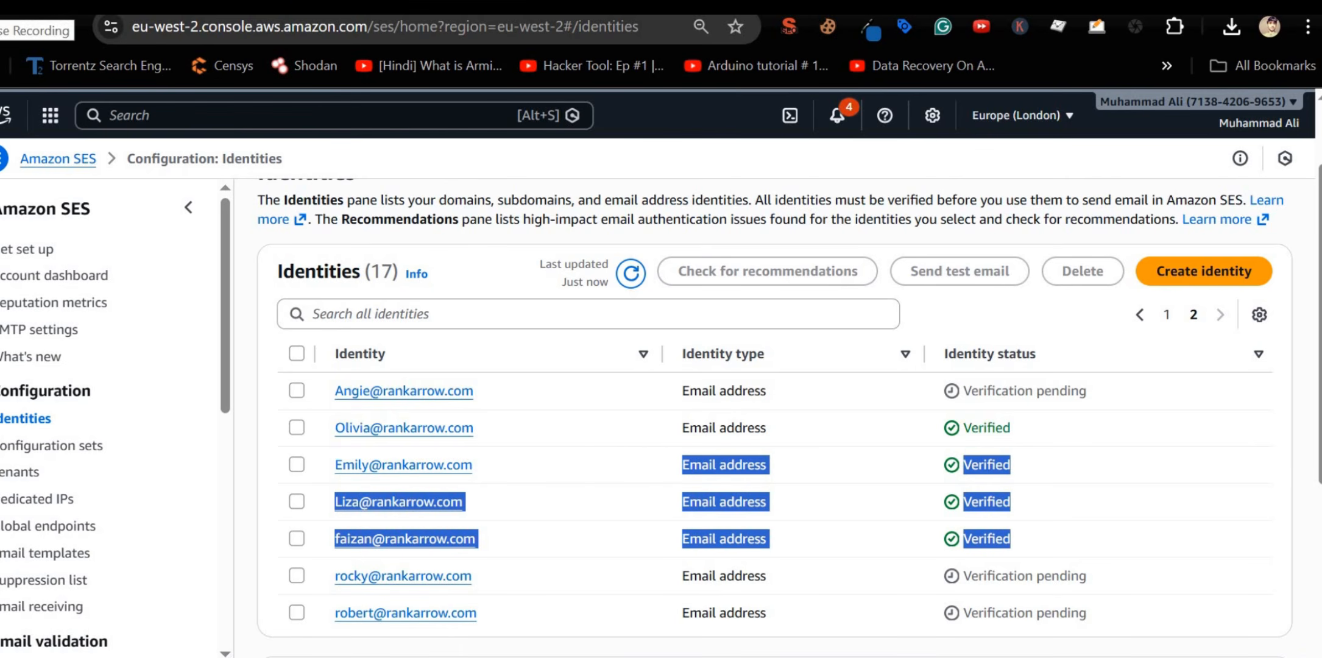
key("alt+Tab")
scroll(505, 329, "down", 1)
scroll(505, 329, "down", 7)
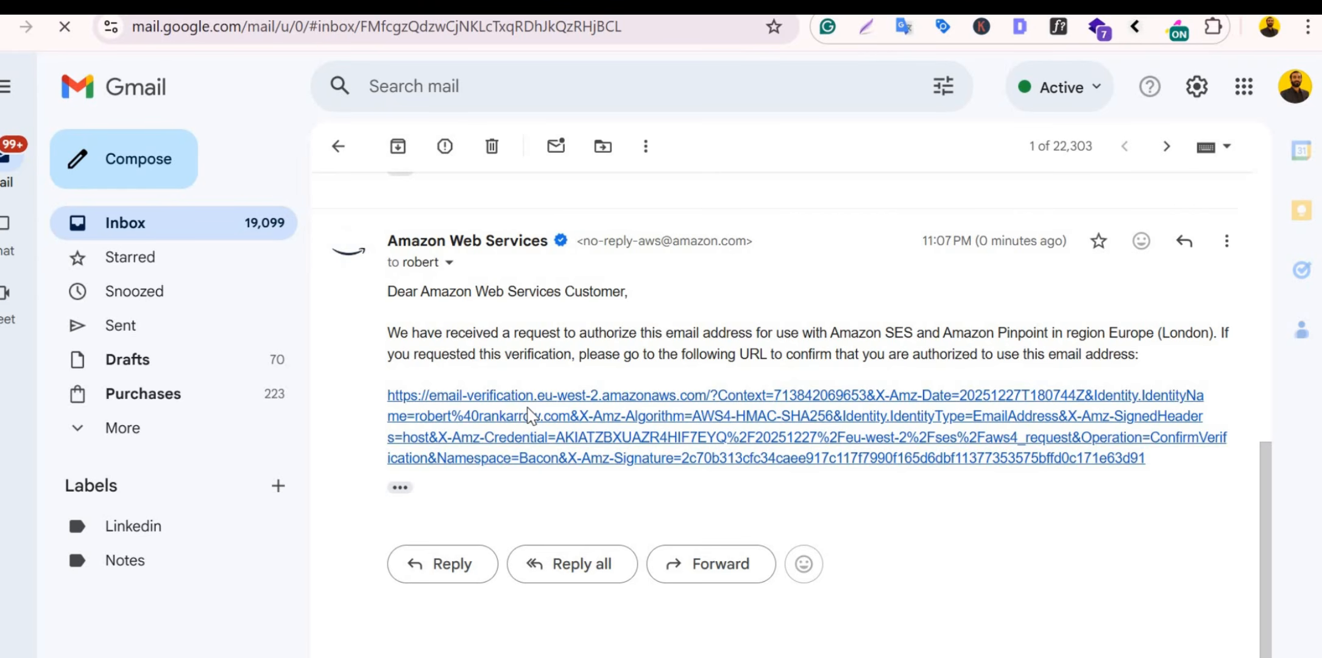
Step: Expand the earlier AWS verification email, check its rankarrow.com recipient, and follow the verification link
mouse_move(564, 238)
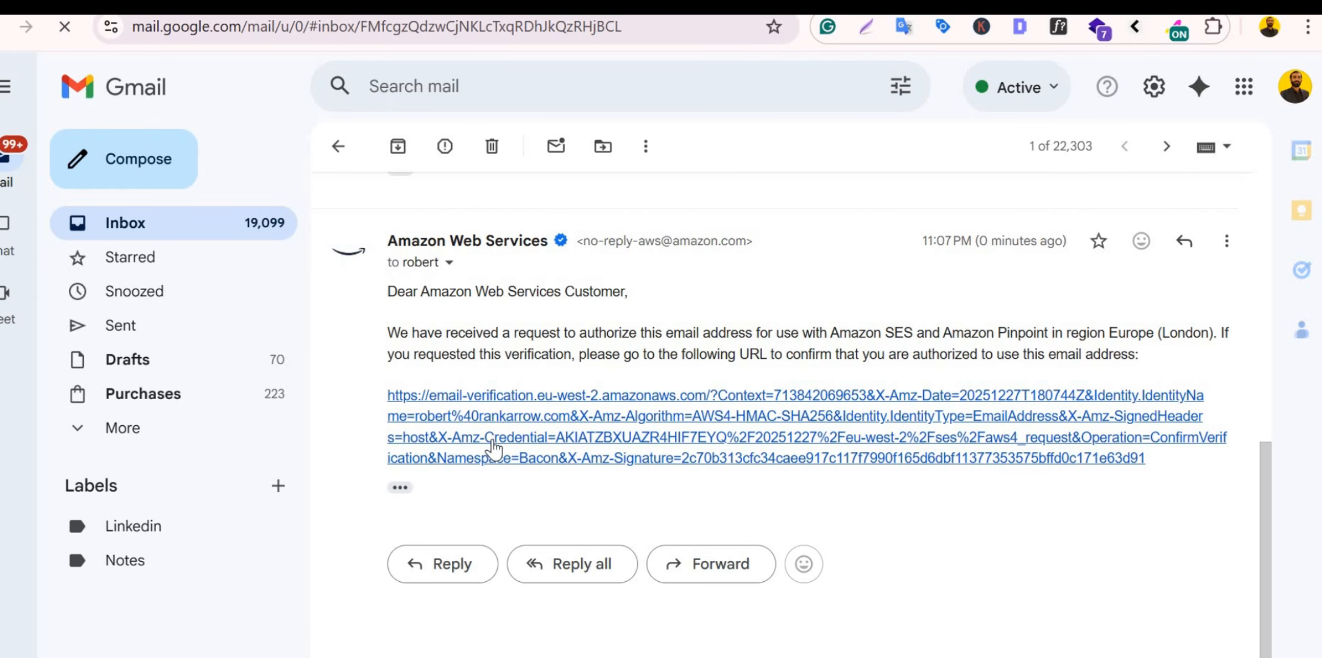
scroll(493, 439, "up", 3)
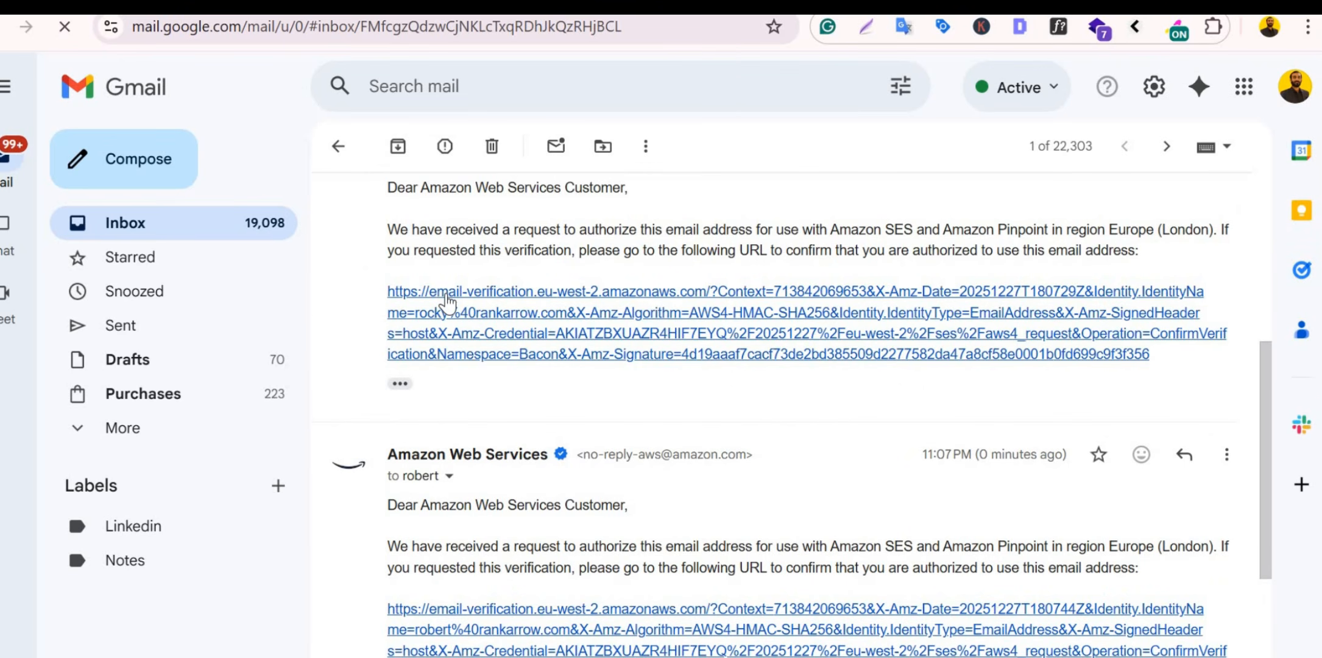
scroll(446, 301, "up", 5)
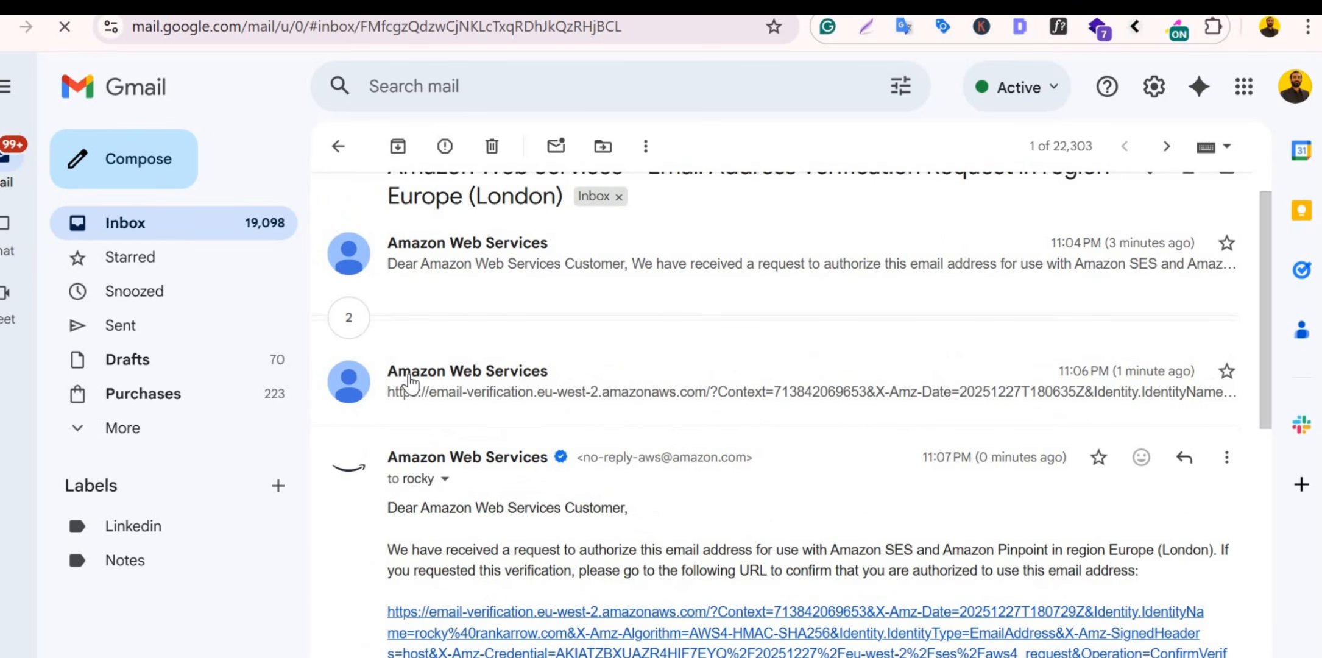
left_click(408, 383)
scroll(413, 408, "down", 3)
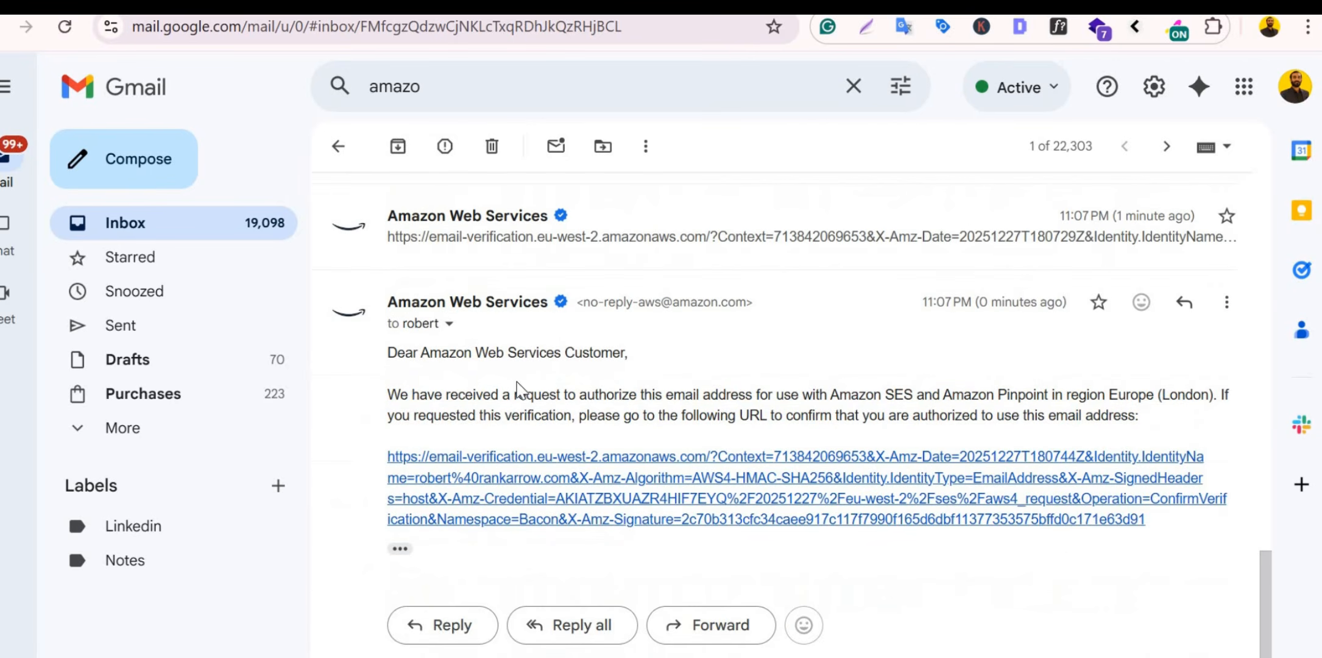
left_click(448, 323)
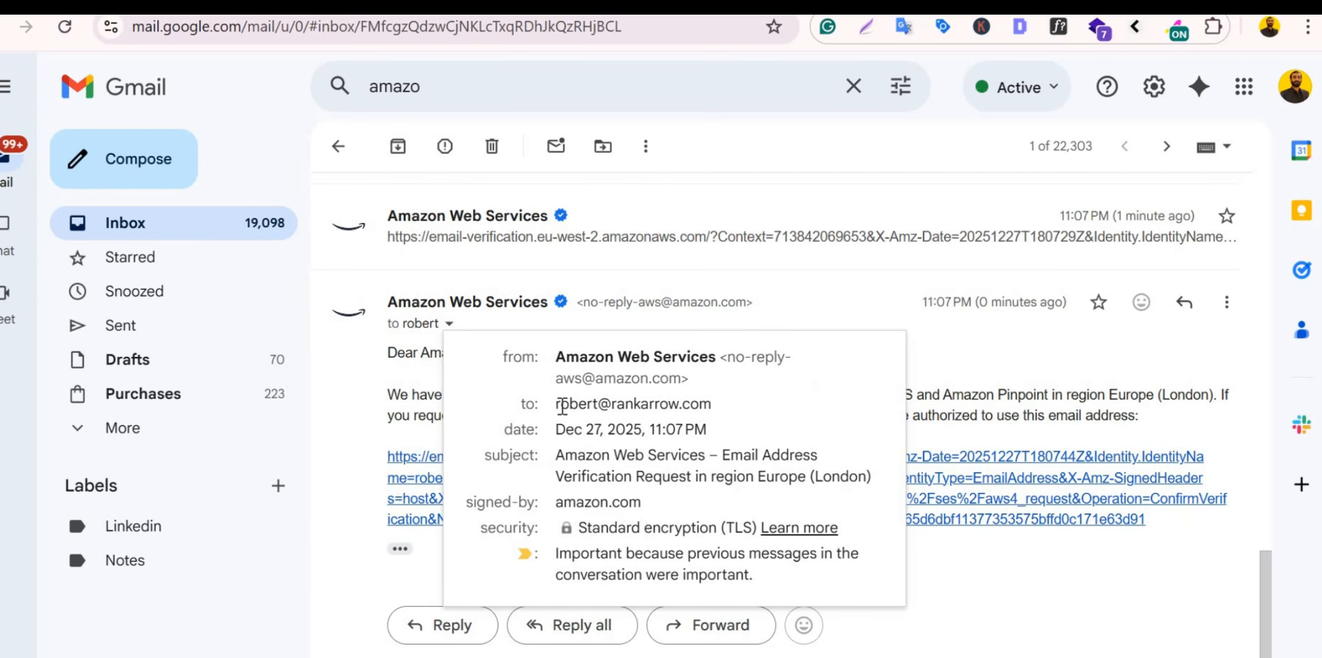
left_click_drag(566, 403, 715, 404)
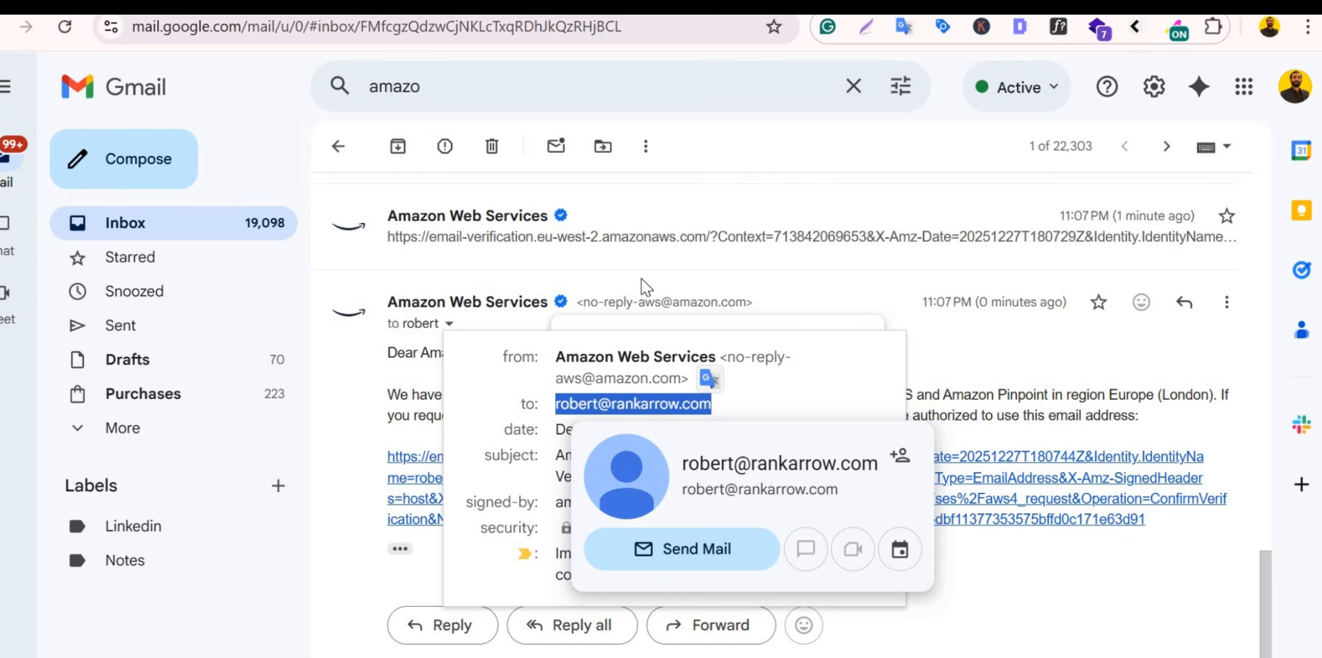
left_click(636, 404)
mouse_move(658, 407)
left_click_drag(611, 404, 696, 407)
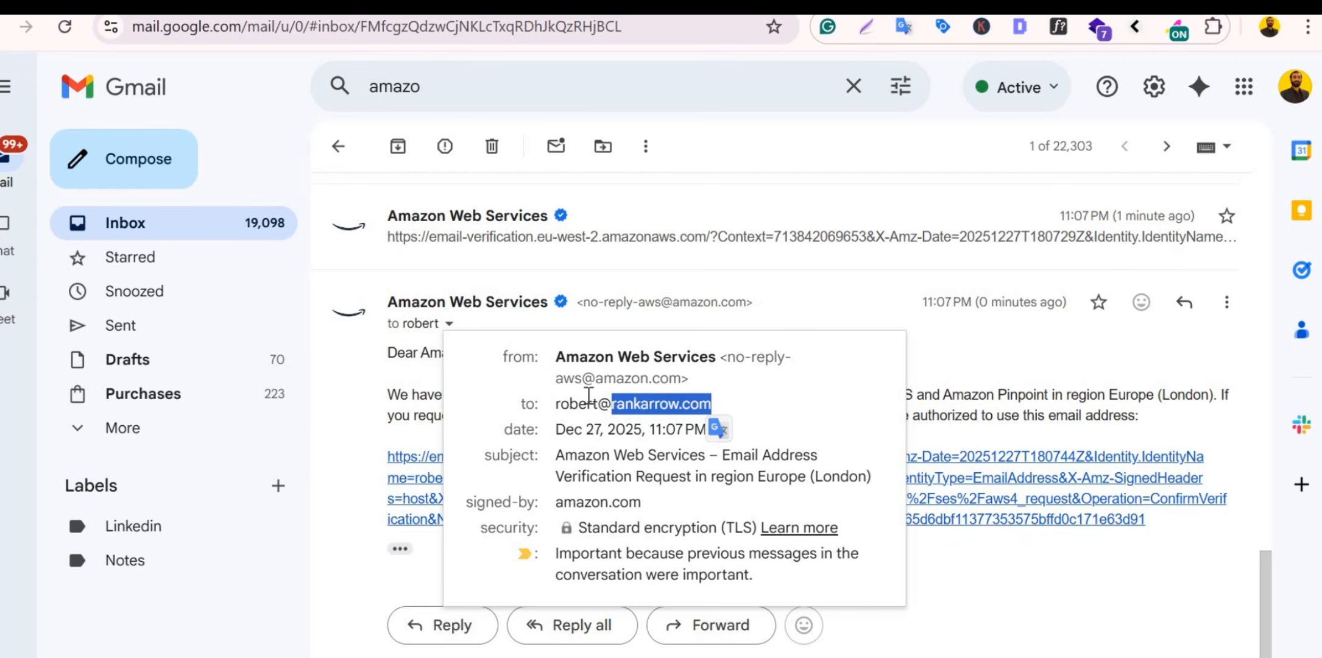
mouse_move(588, 396)
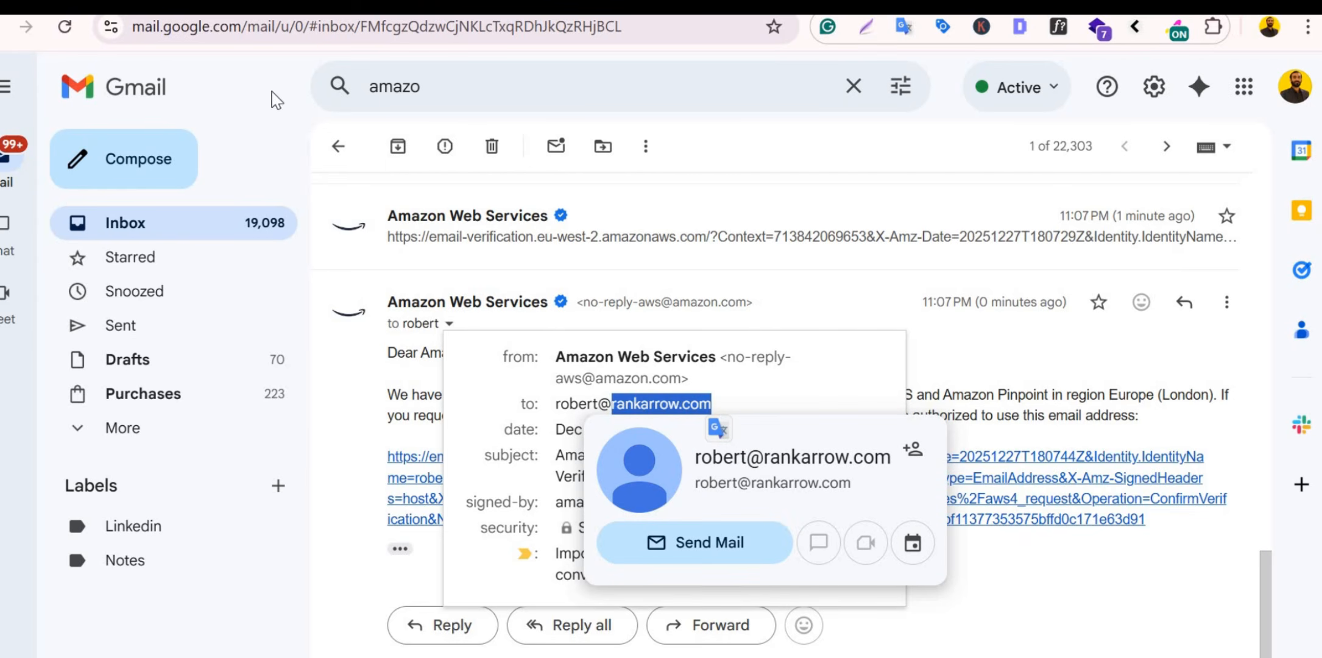
left_click(283, 372)
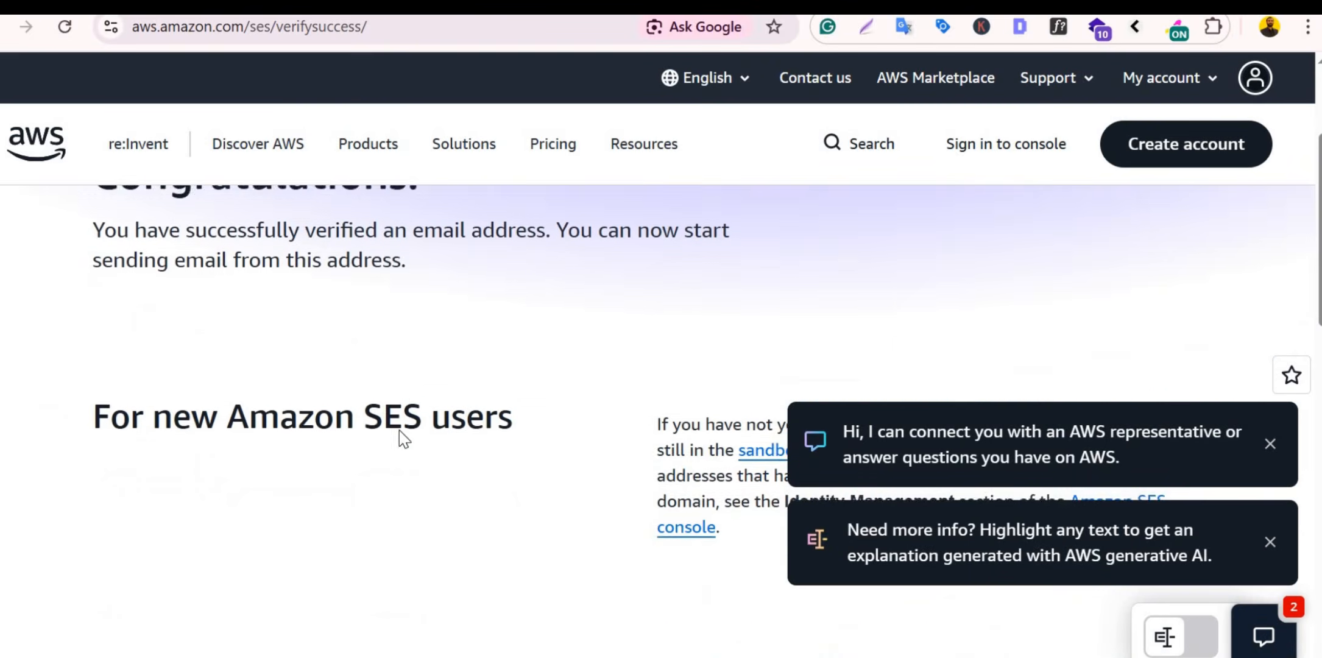
Step: Confirm the rankarrow.com identity rows on page 2 now show Verified
scroll(404, 439, "down", 1)
scroll(408, 442, "up", 3)
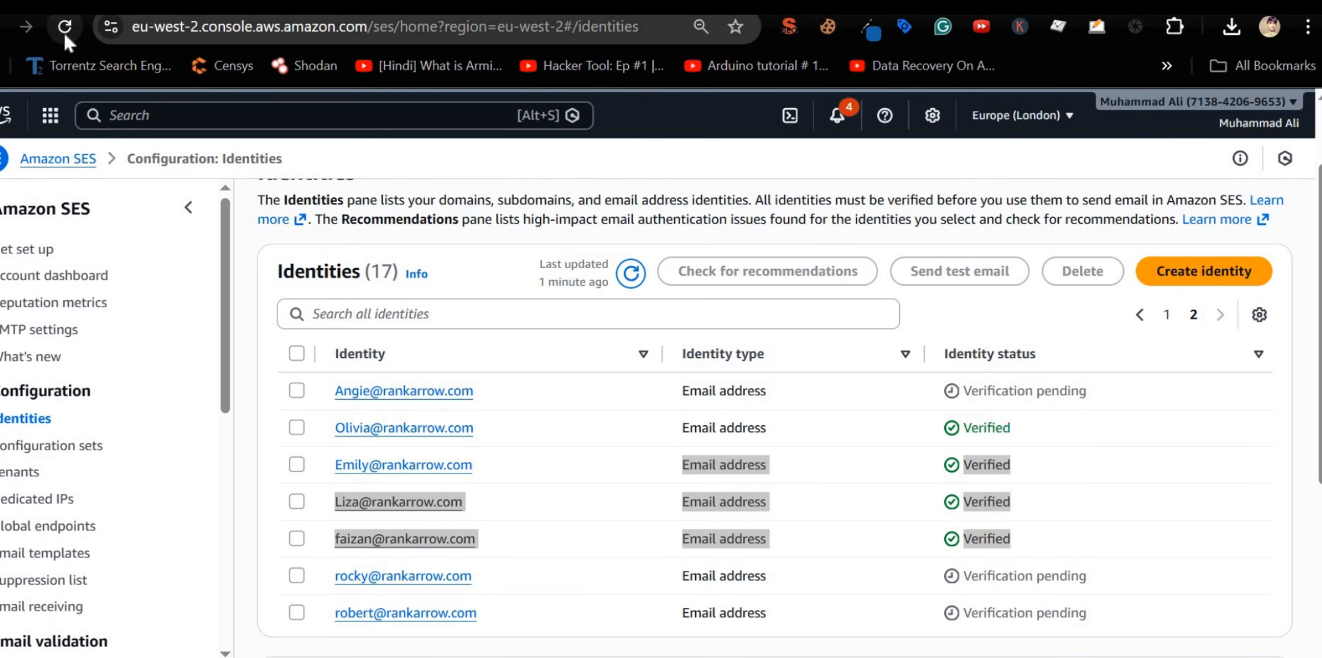
left_click_drag(676, 465, 1132, 558)
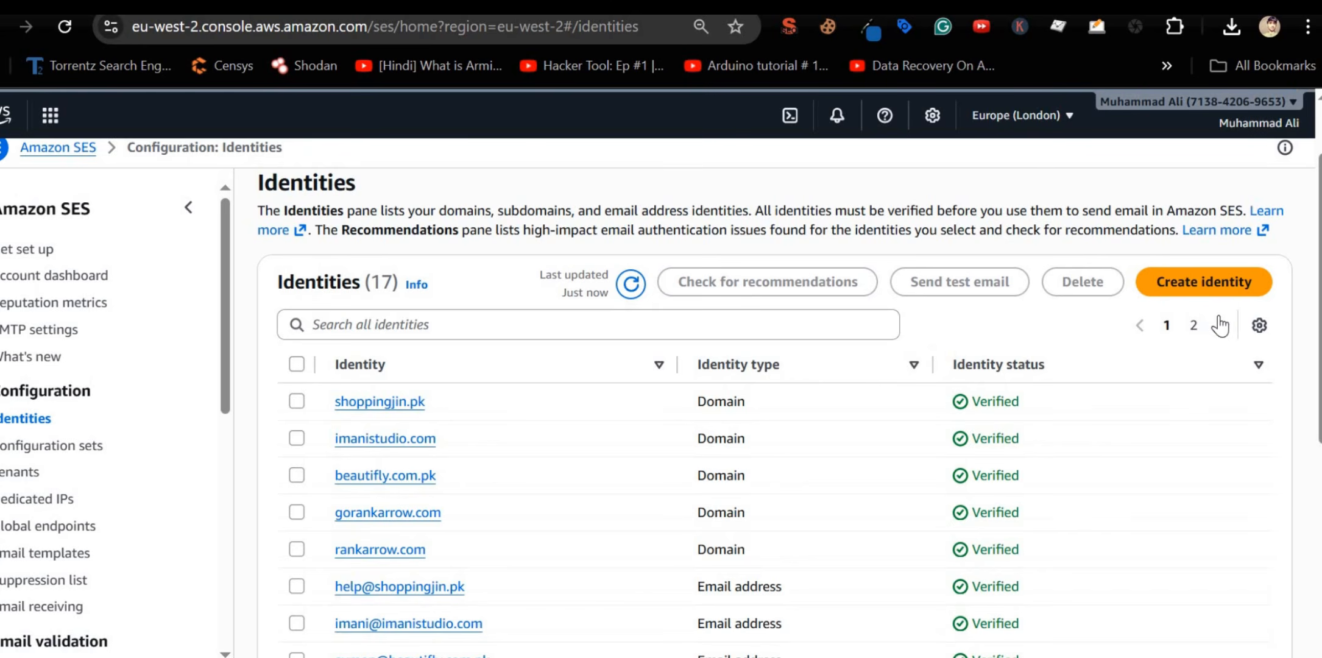
scroll(1084, 396, "down", 4)
scroll(1145, 280, "up", 2)
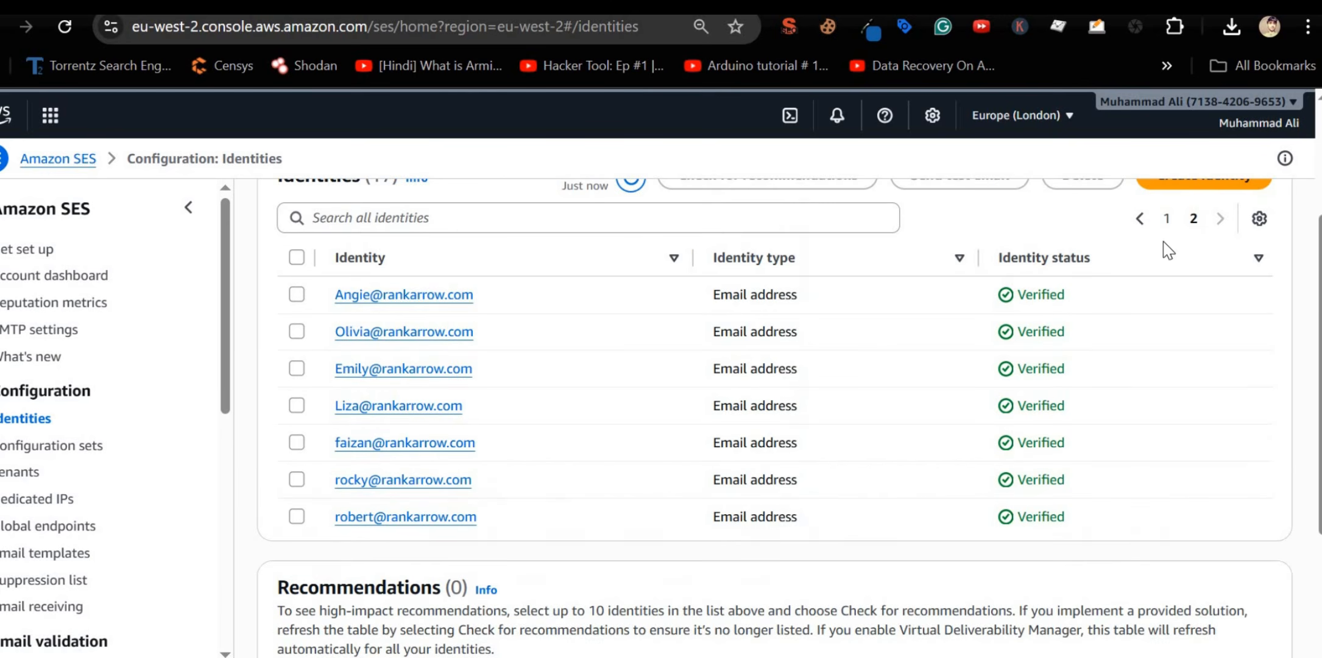
Step: Return to page 1 and select the domain of the still-pending gorankarrow.com address
left_click(1139, 218)
scroll(895, 416, "down", 2)
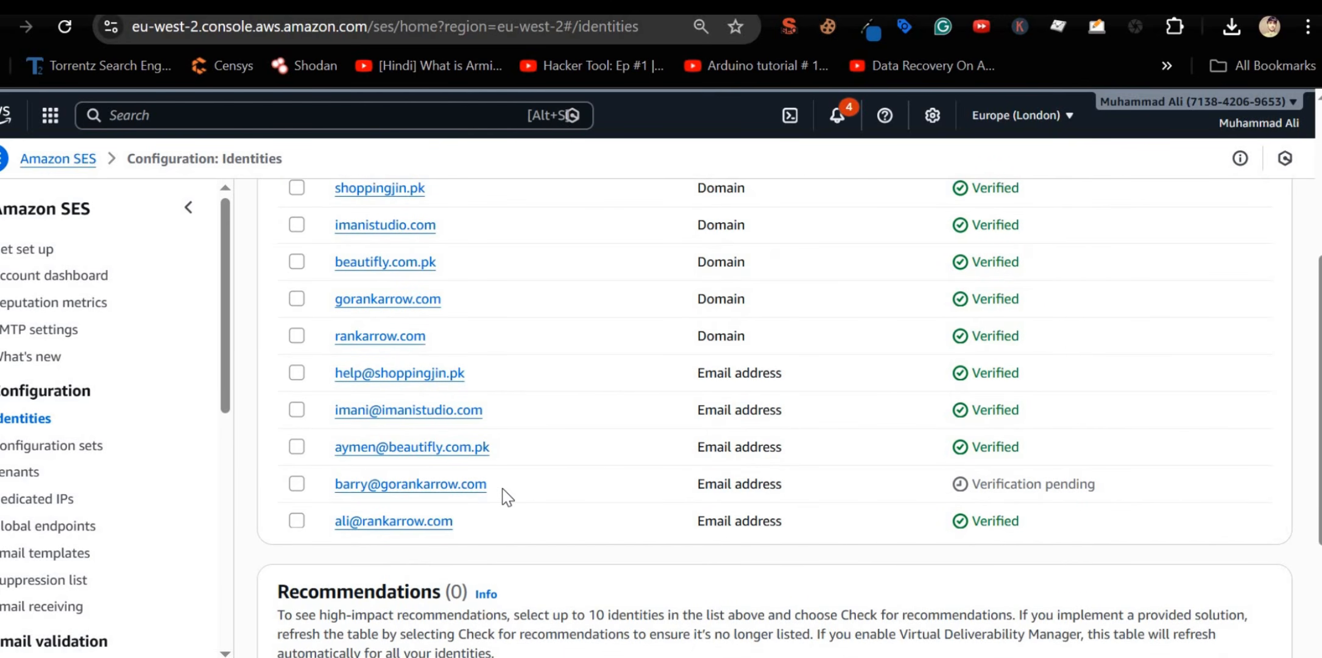
left_click_drag(502, 489, 307, 483)
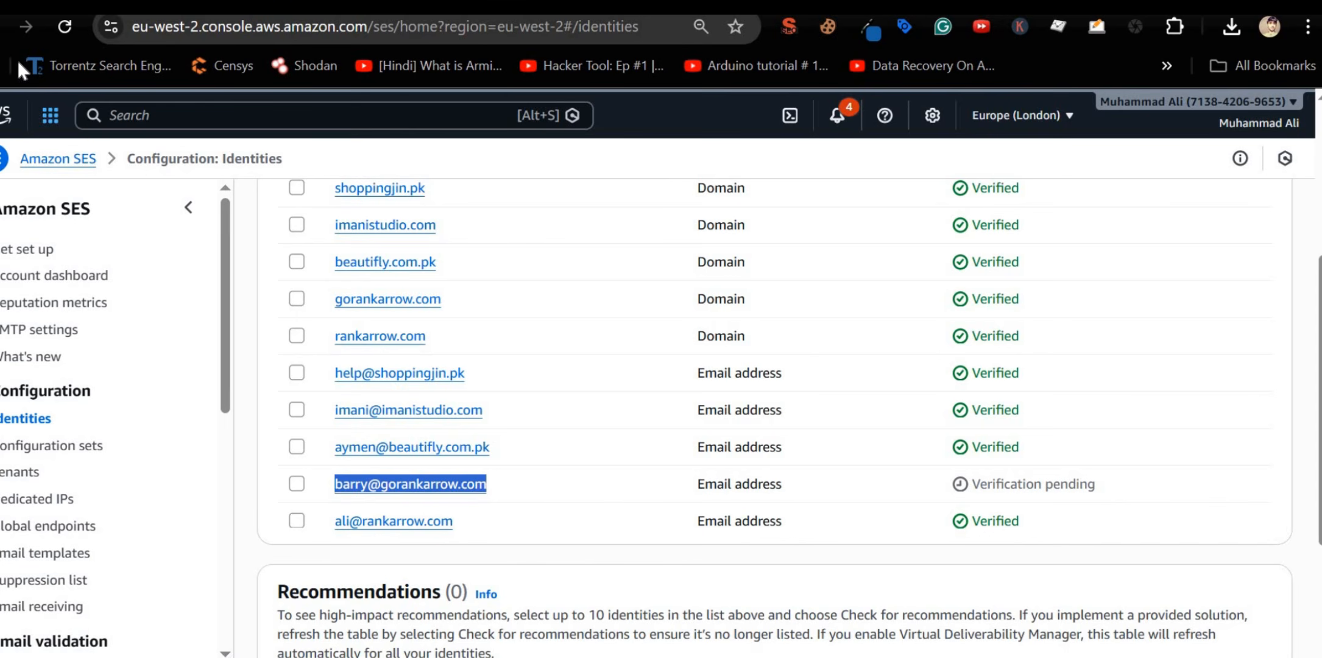
left_click(3, 8)
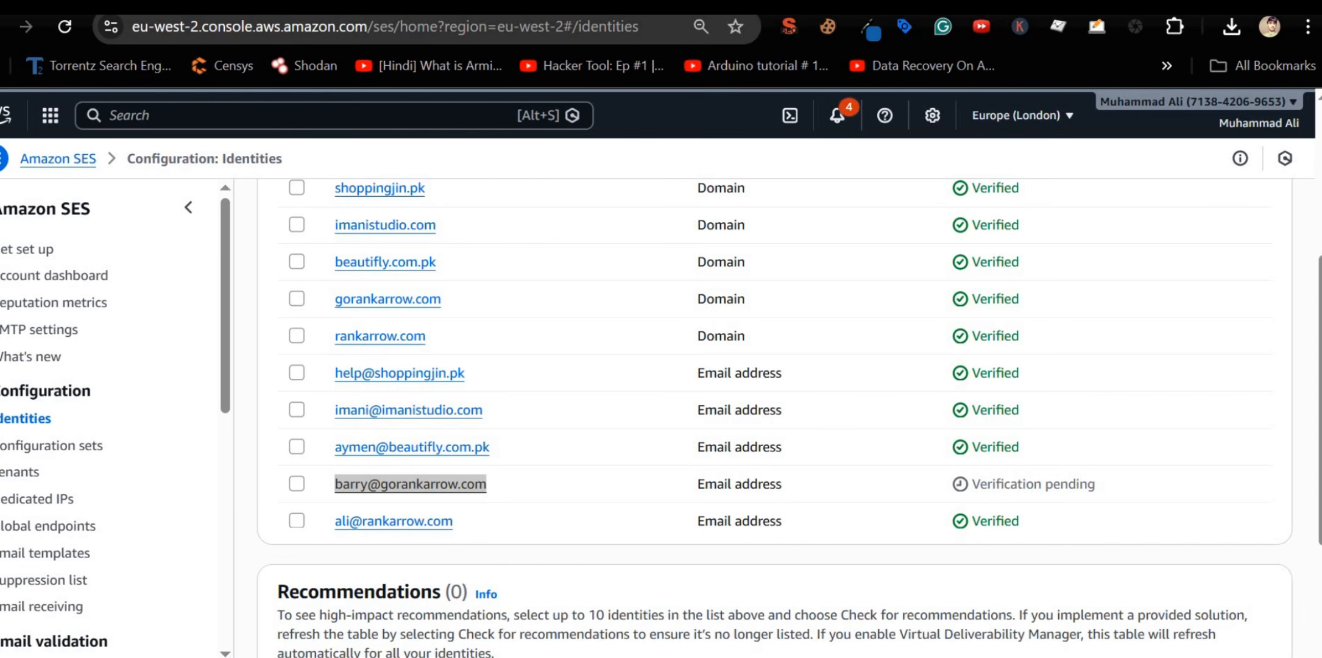
key("shift+ctrl+Right")
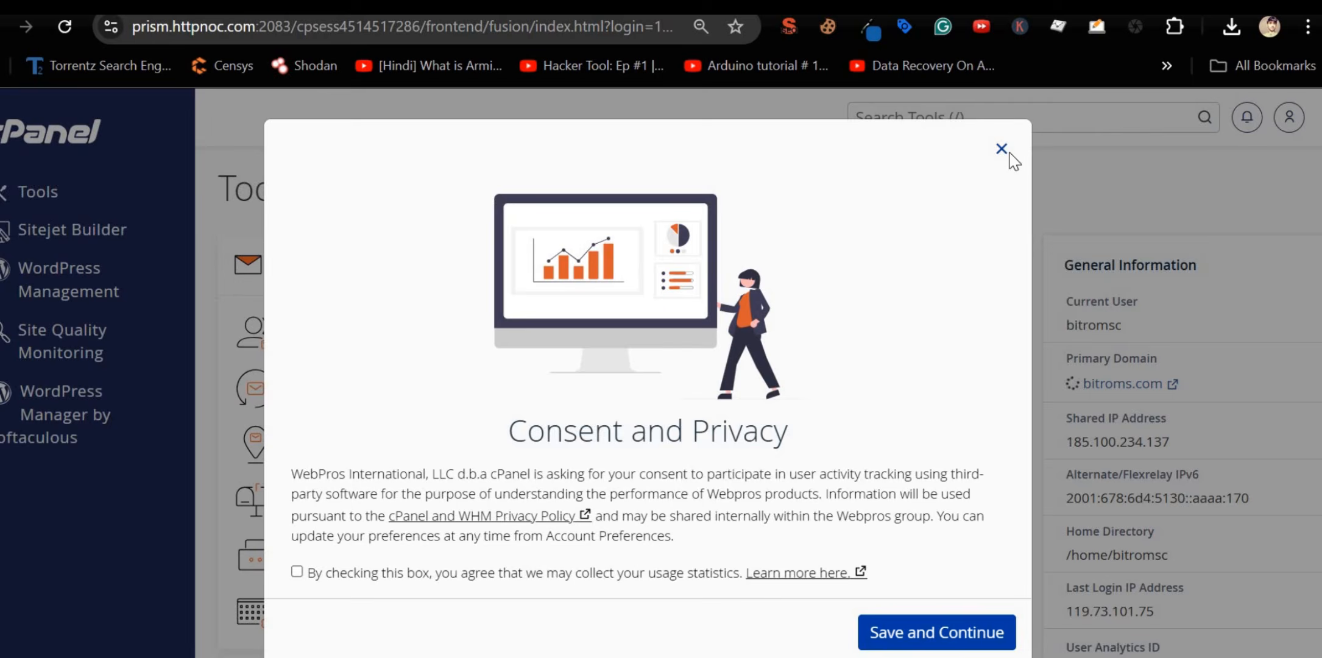
Step: Add gorankarrow.com on cPanel's Domains page
left_click(1002, 149)
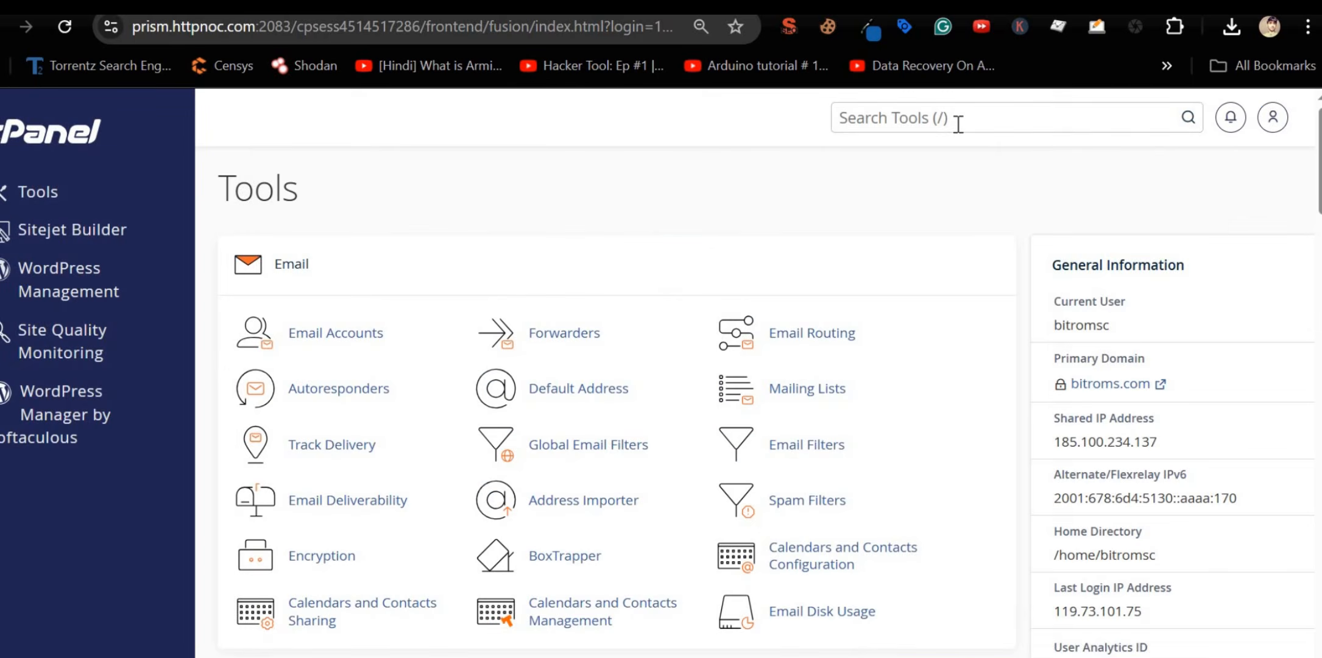
left_click(957, 124)
type("domain")
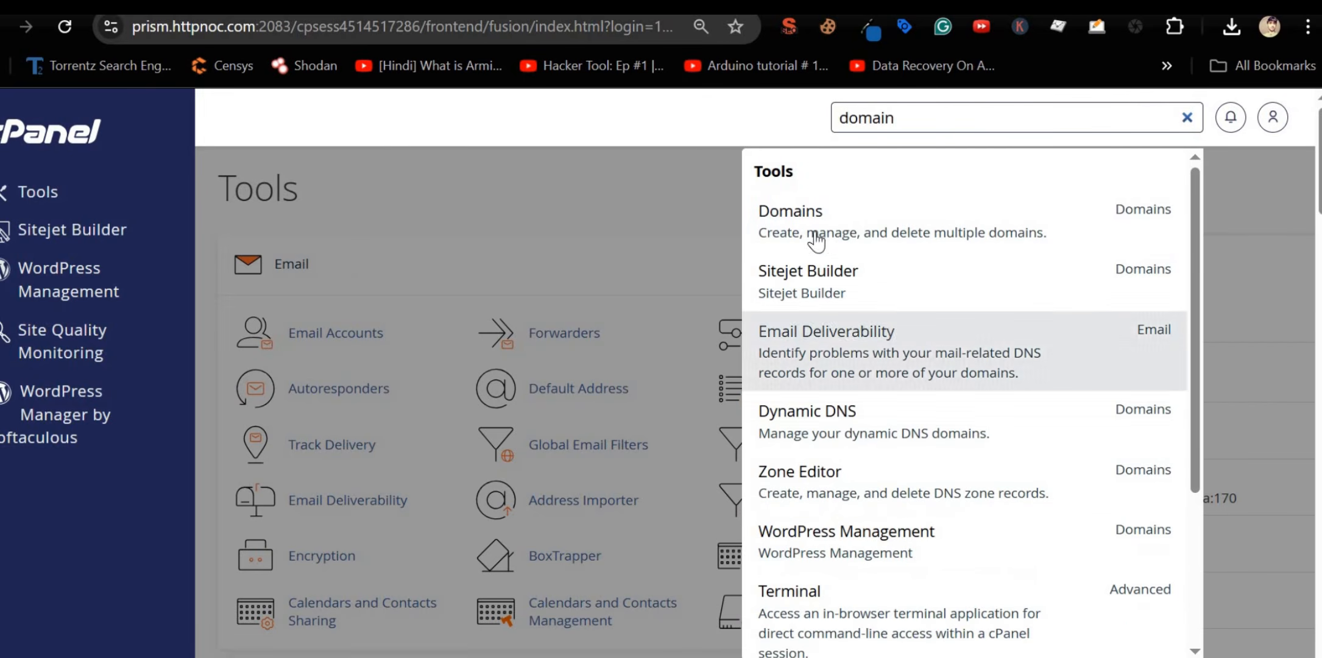
left_click(816, 238)
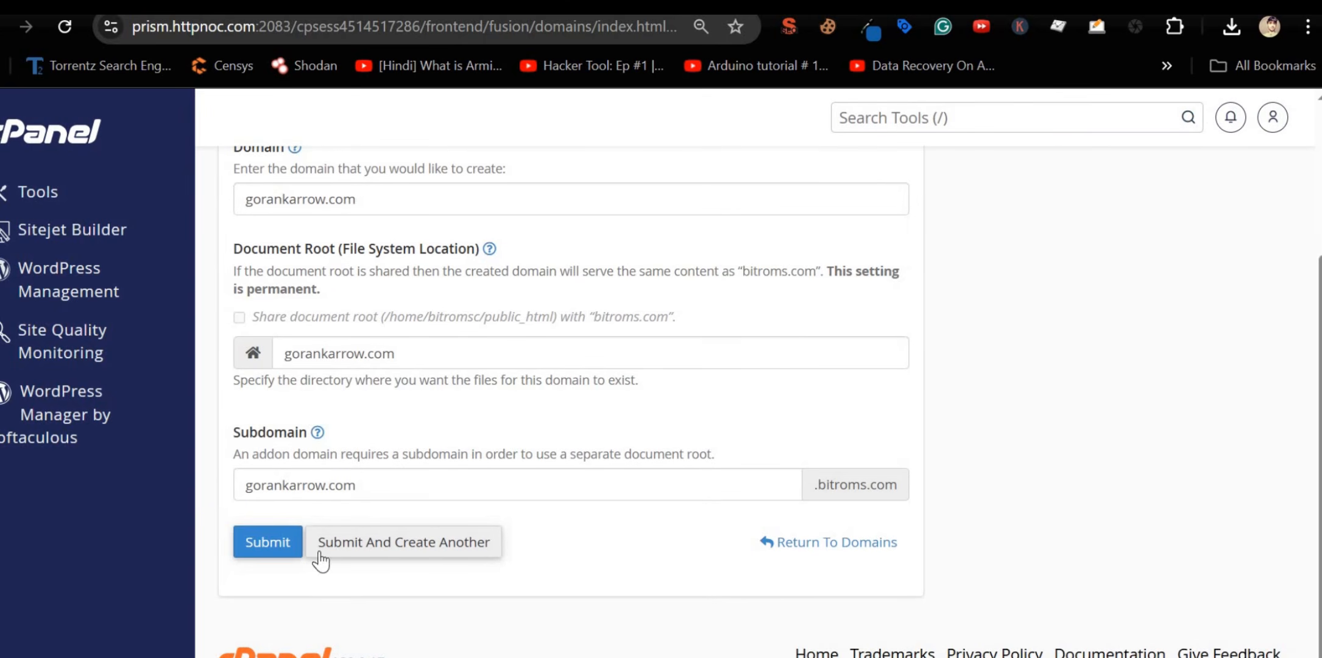
left_click(269, 542)
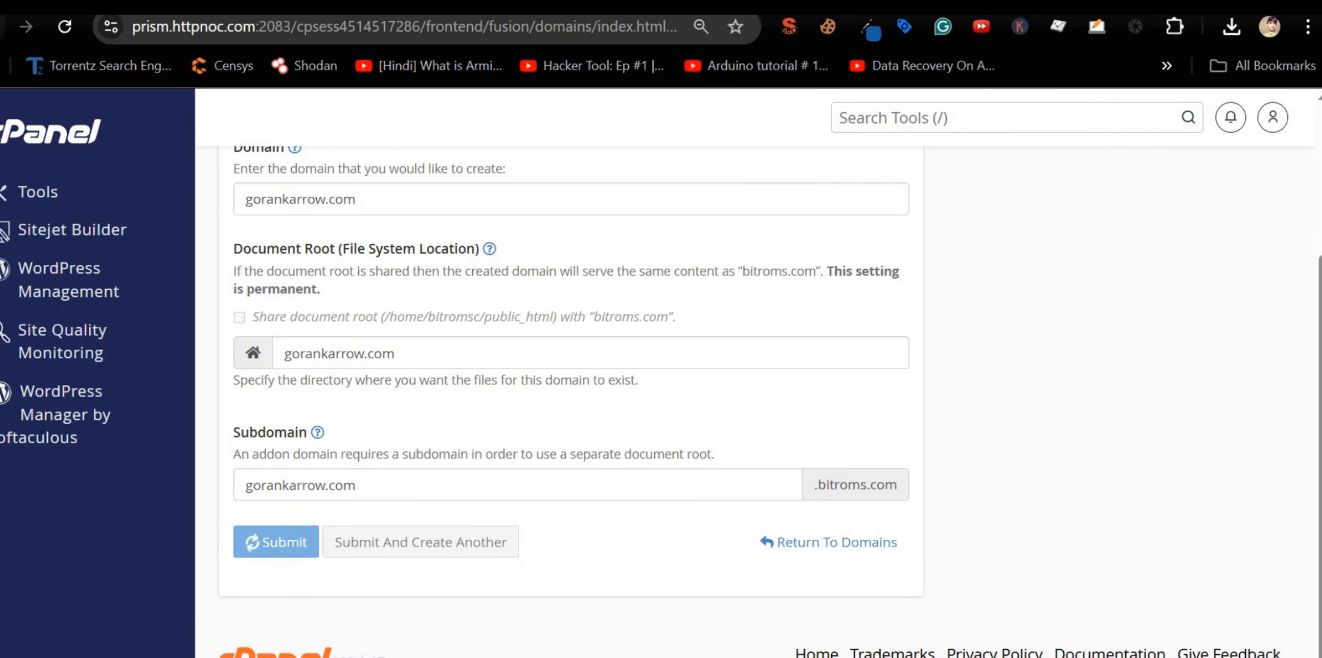
Step: Start a new gorankarrow.com mailbox in Email Accounts with a username and a generated password
left_click(865, 116)
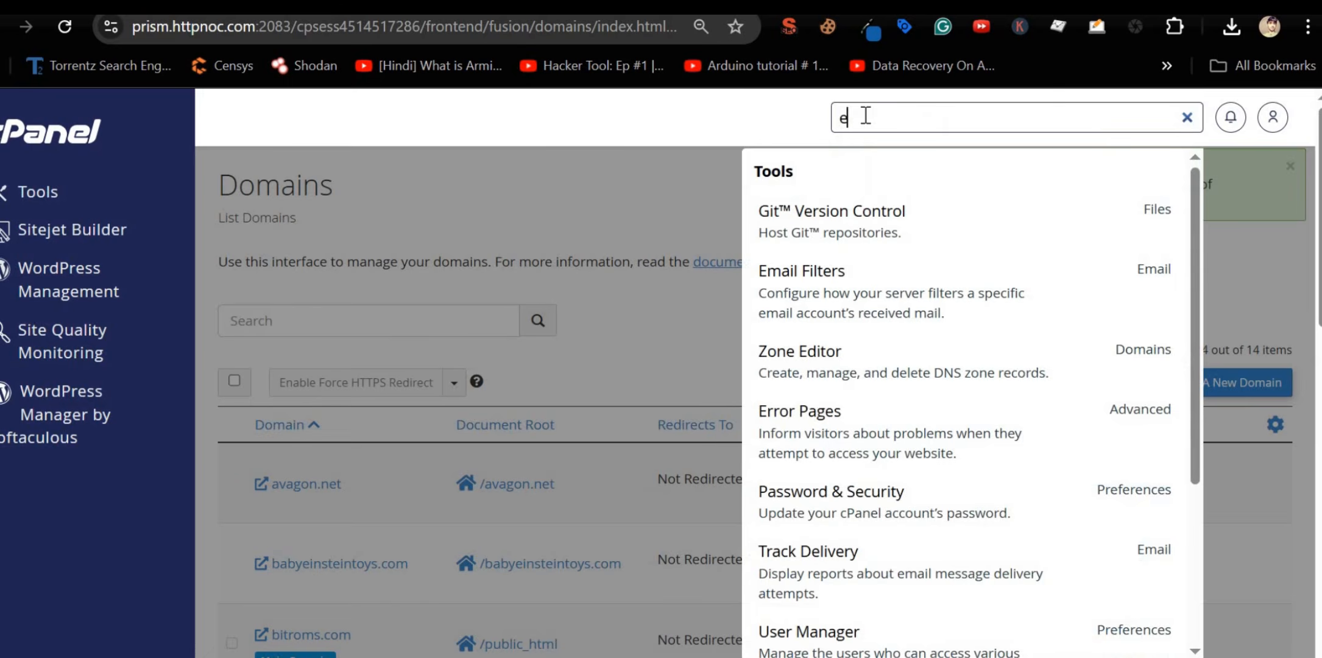
type("email")
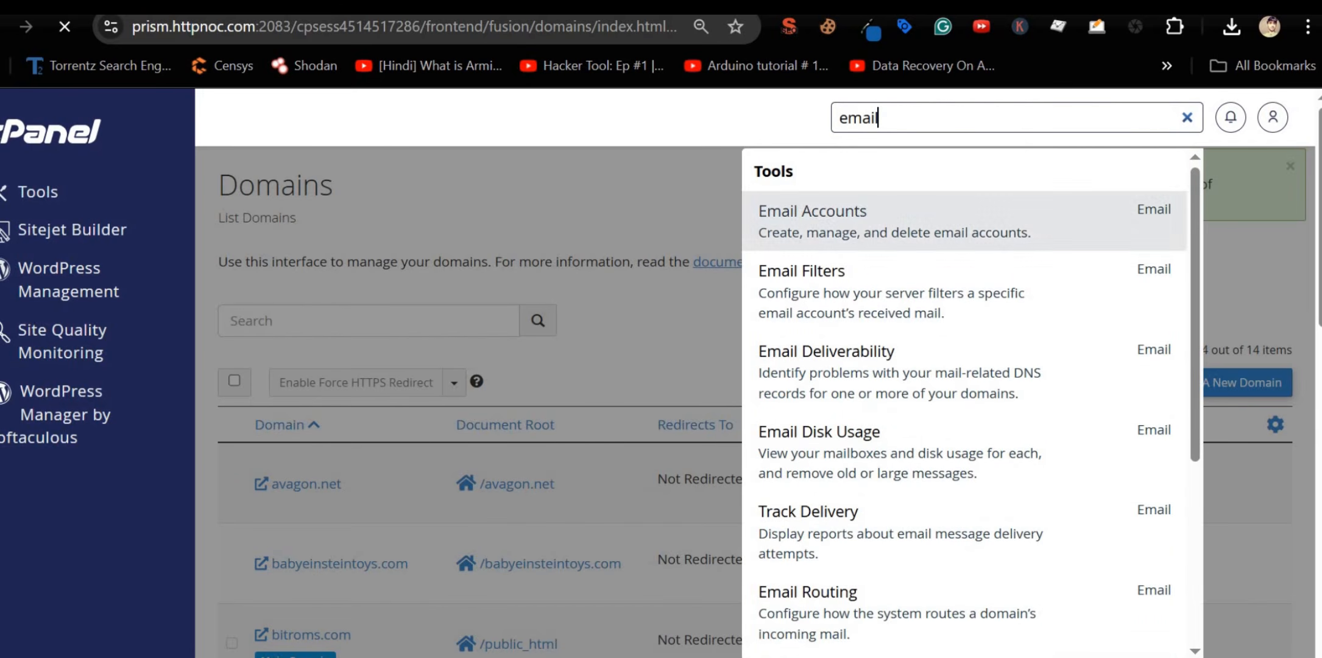
left_click(863, 213)
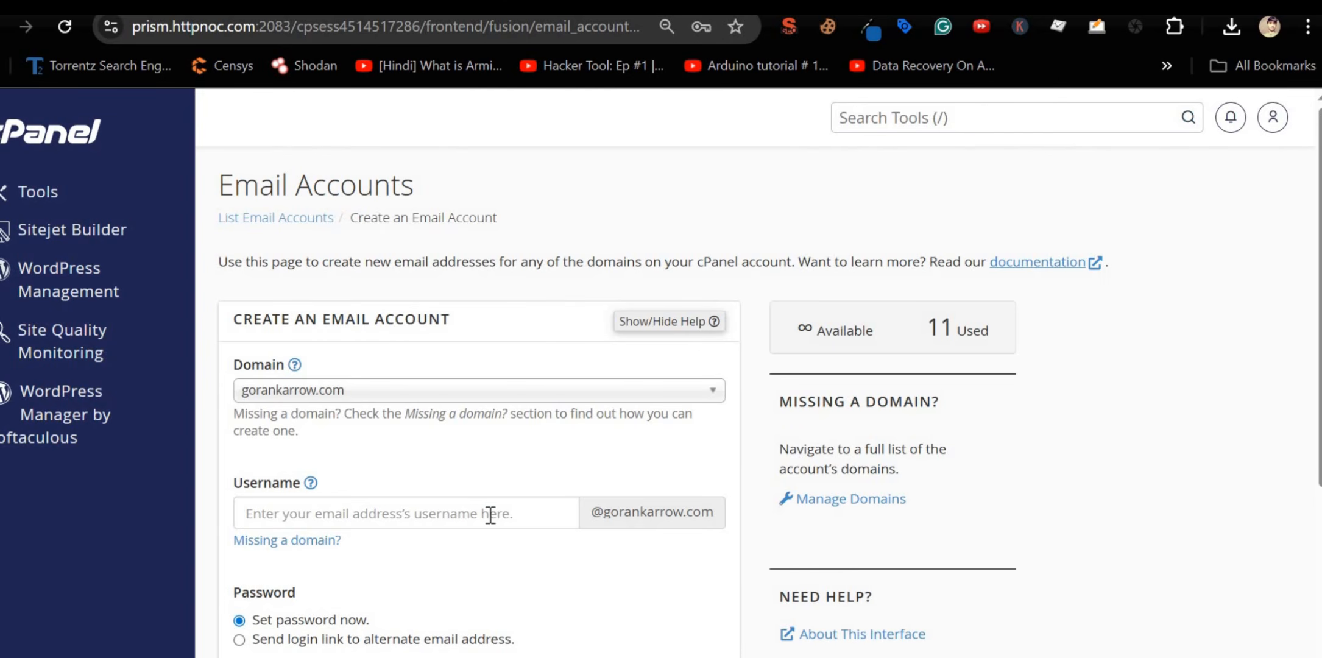
left_click(490, 514)
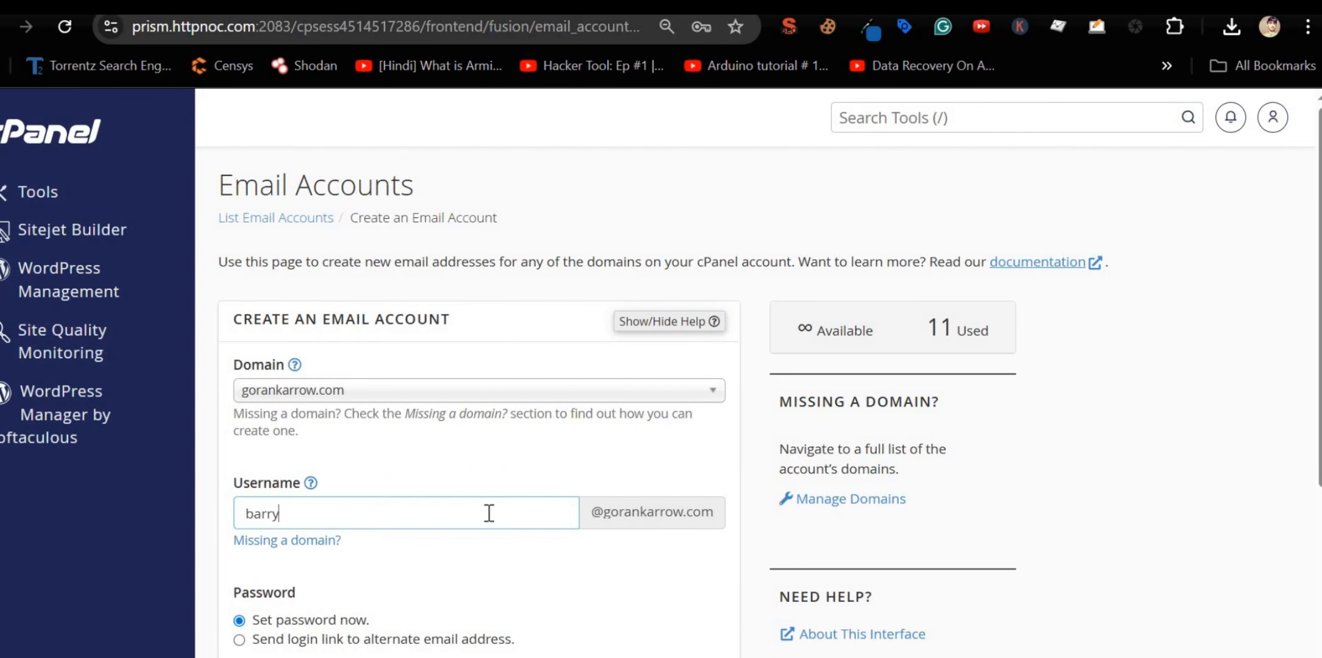
scroll(661, 575, "down", 2)
left_click(658, 575)
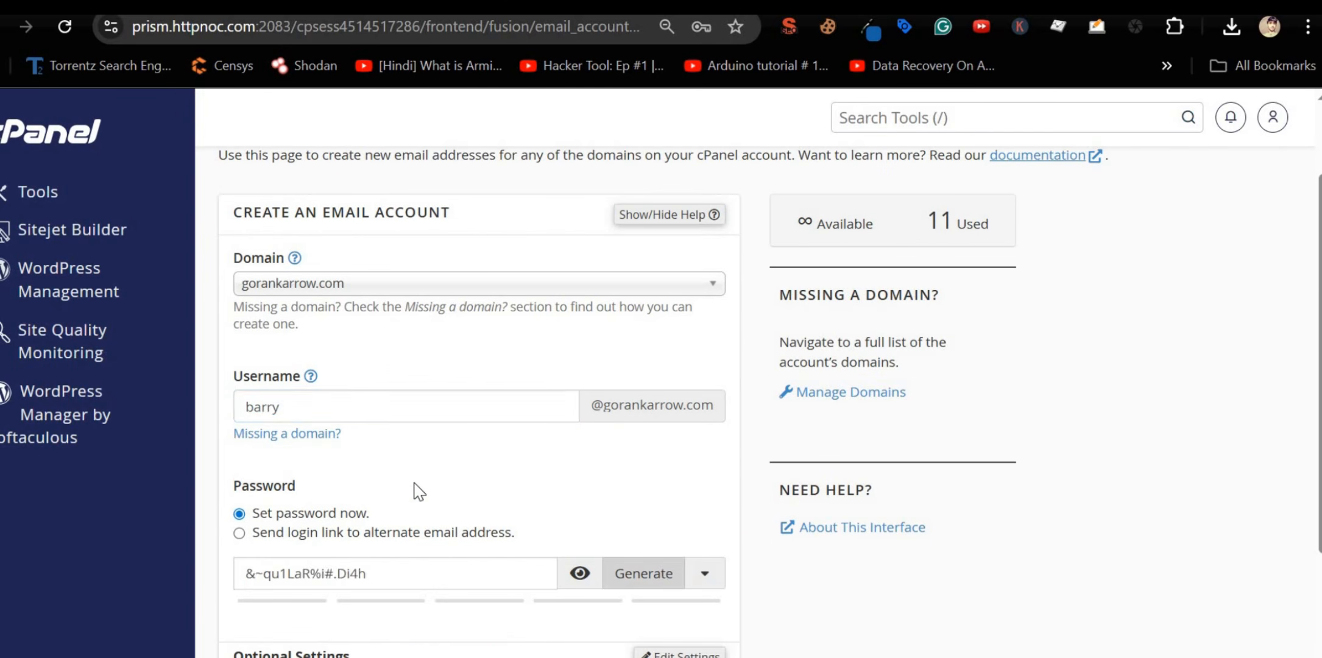
Step: Copy the suggested DKIM record name from gorankarrow.com's Email Deliverability page
scroll(413, 489, "down", 3)
scroll(313, 424, "down", 2)
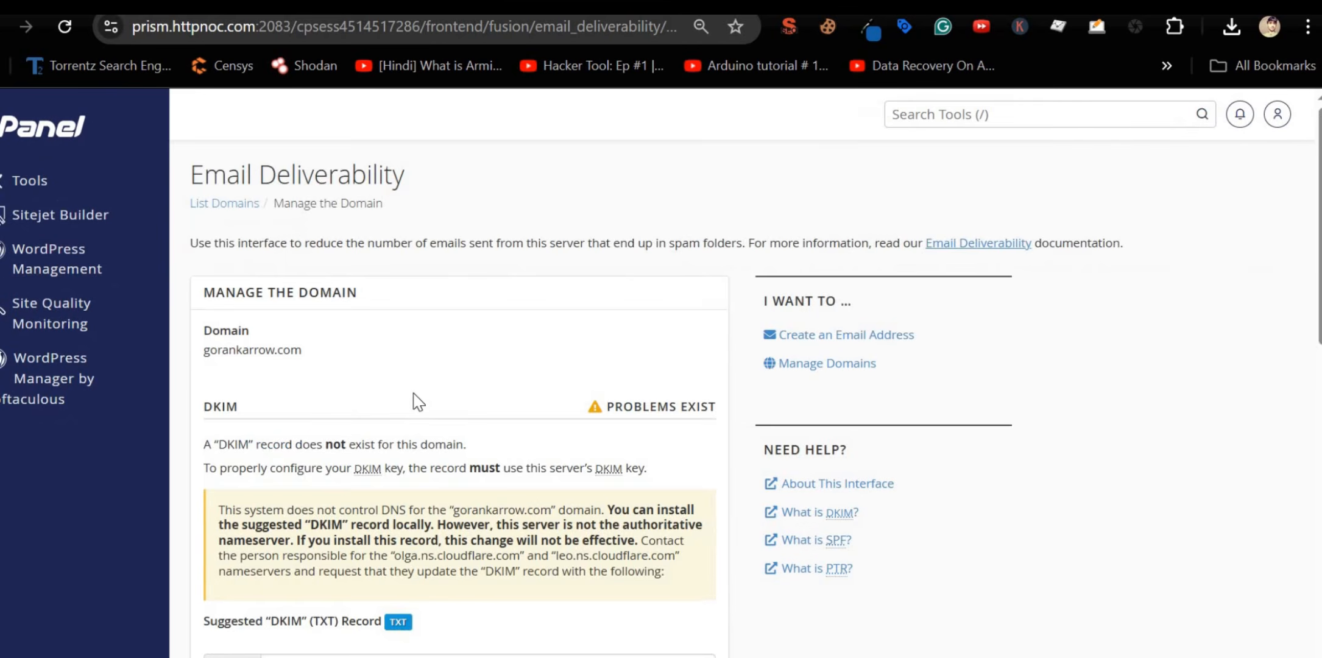
scroll(420, 394, "down", 3)
scroll(396, 420, "down", 2)
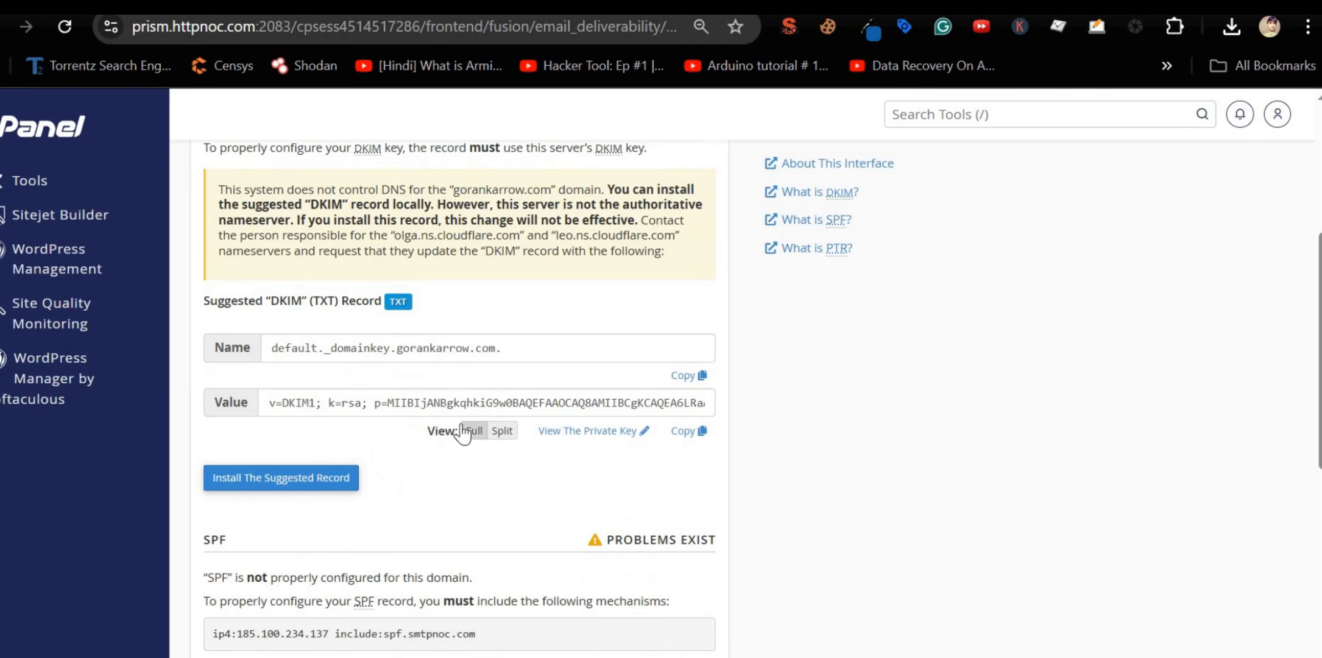
scroll(427, 450, "up", 2)
scroll(421, 458, "up", 3)
scroll(609, 445, "down", 3)
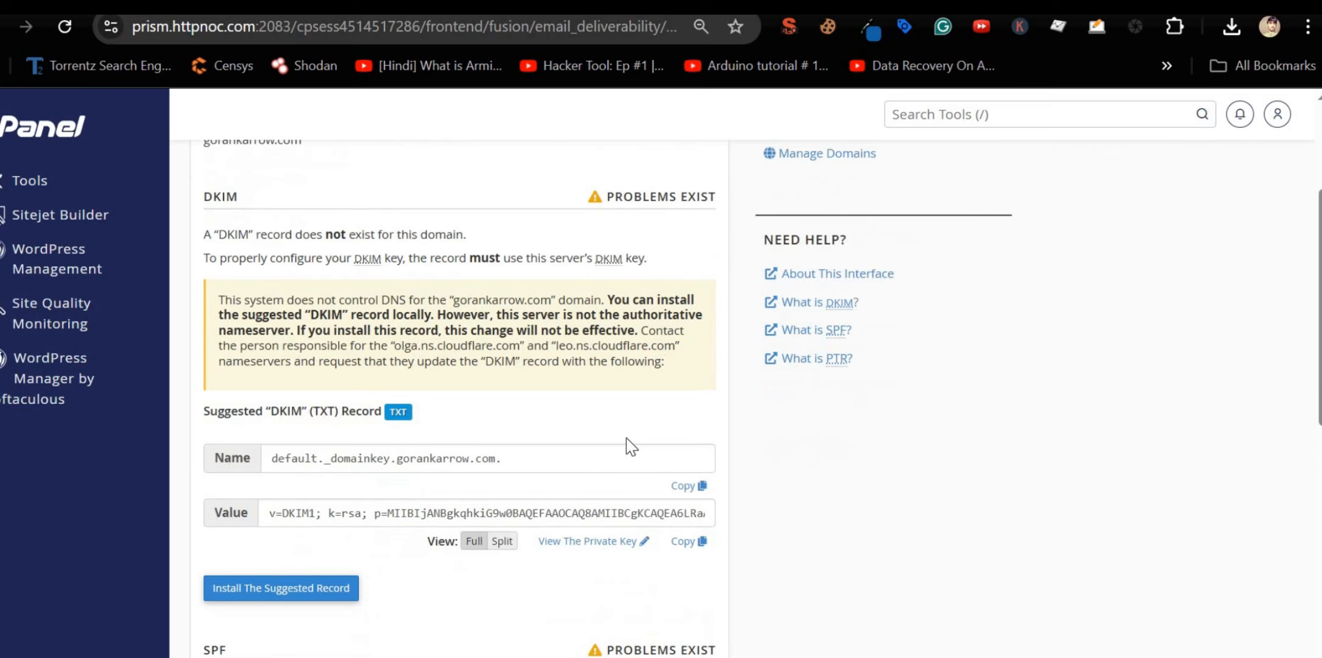
left_click(683, 482)
key("ctrl+c")
Step: Start a new TXT record in Cloudflare and paste the DKIM name default._domainkey as its name
key("ctrl+Tab")
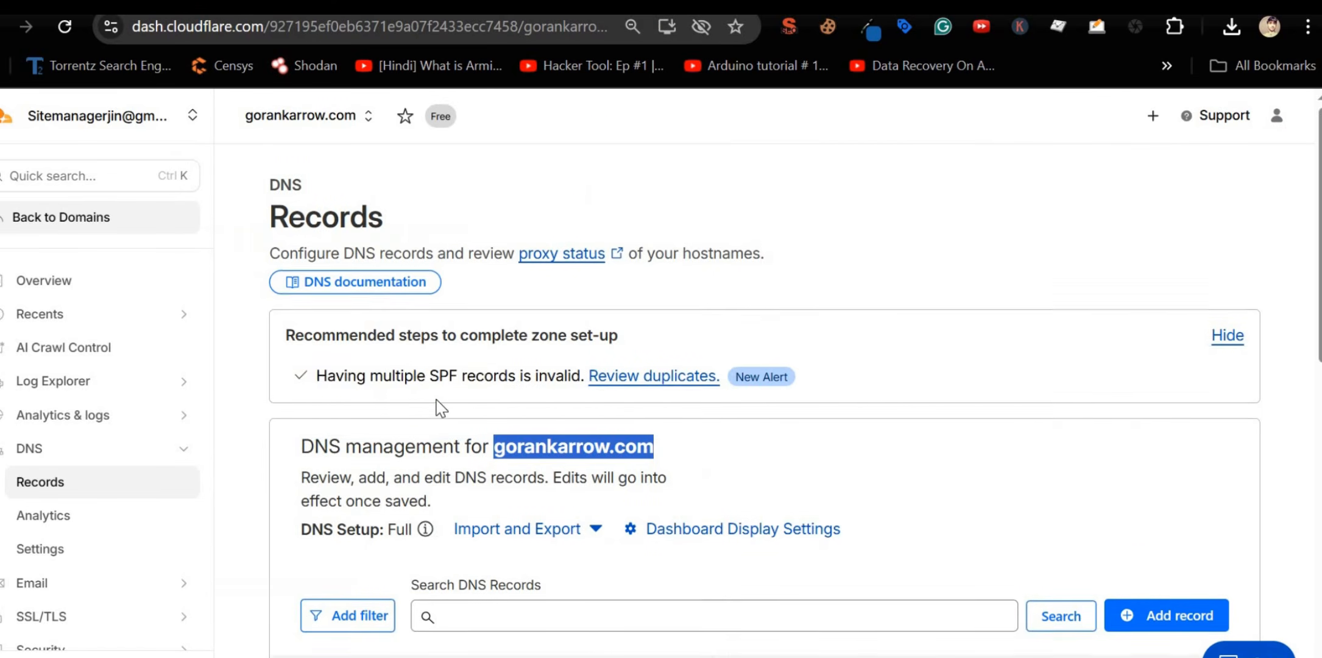
scroll(438, 407, "down", 4)
scroll(437, 407, "down", 2)
scroll(439, 405, "up", 4)
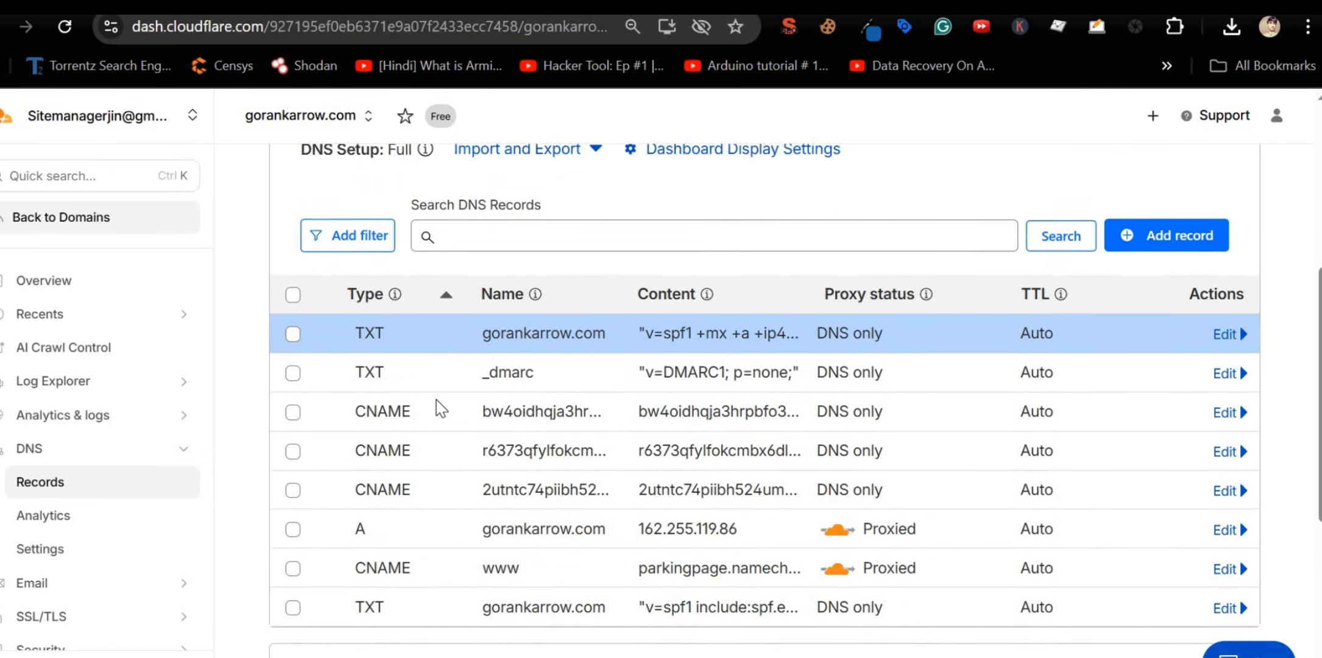
scroll(1066, 305, "down", 2)
left_click(1166, 297)
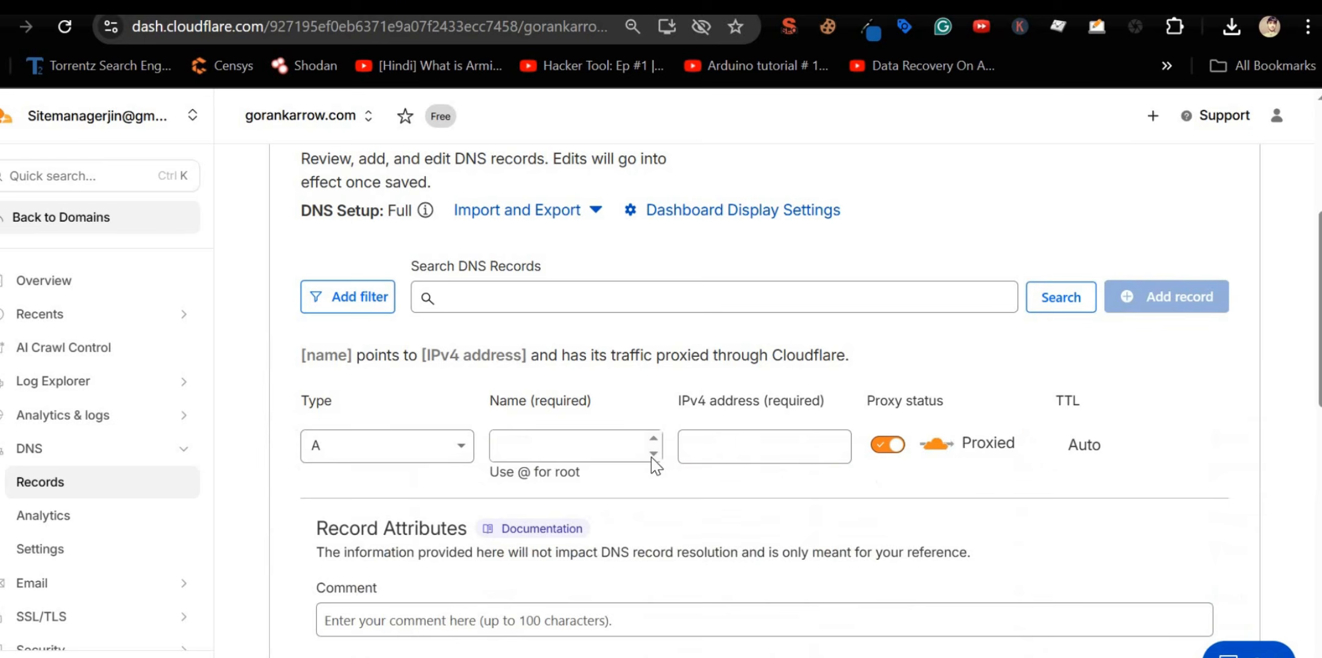
left_click(581, 443)
left_click(337, 456)
type("txt")
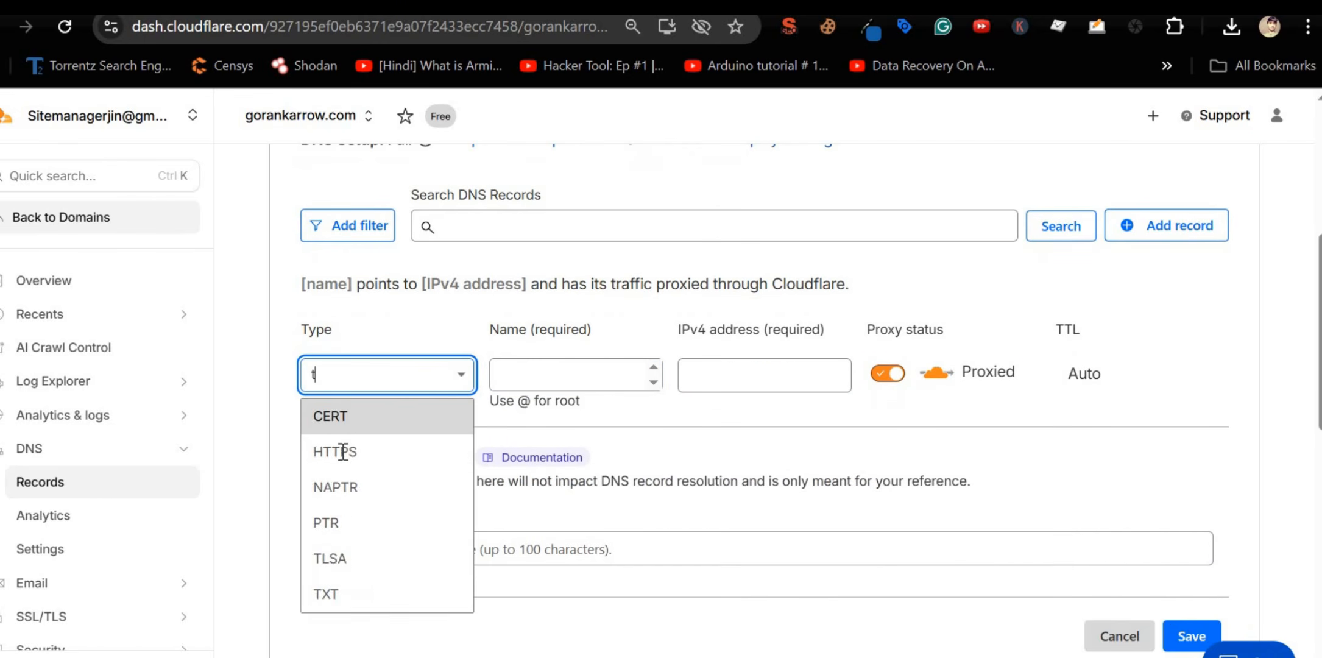
left_click(414, 424)
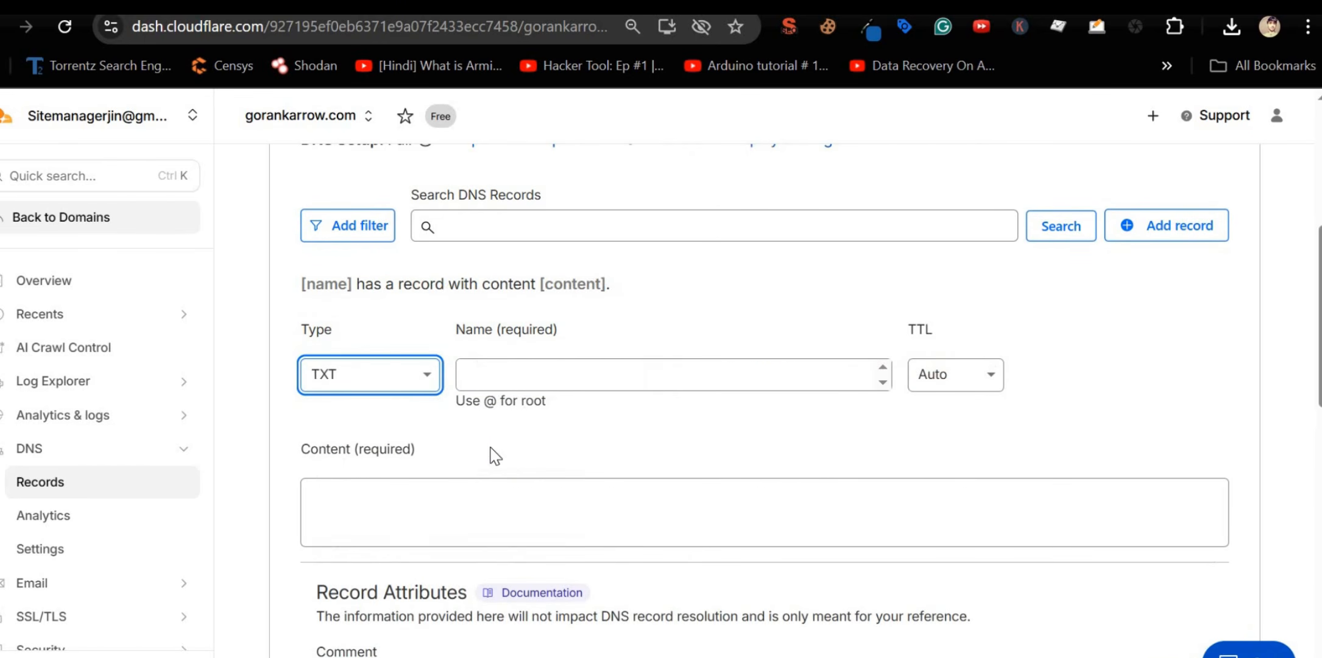
left_click(525, 374)
key("ctrl+v")
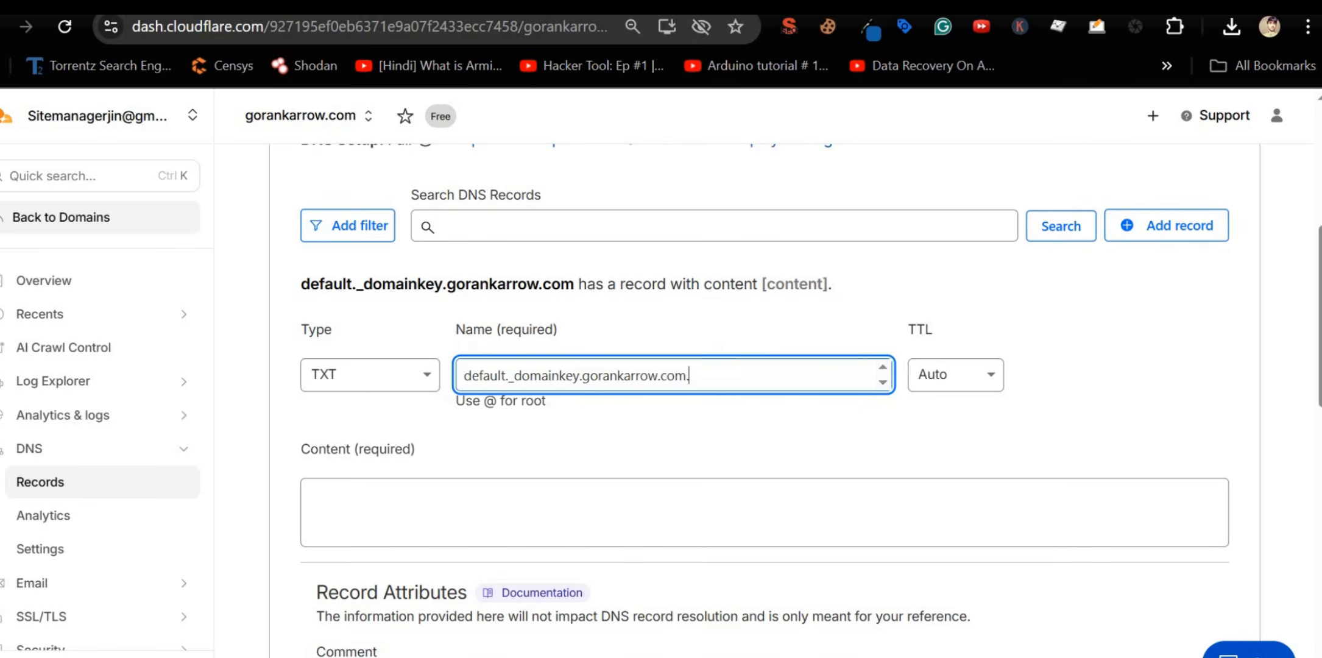
Step: Copy cPanel's suggested DKIM value into the record's content and save the DKIM TXT record
key("ctrl+Tab")
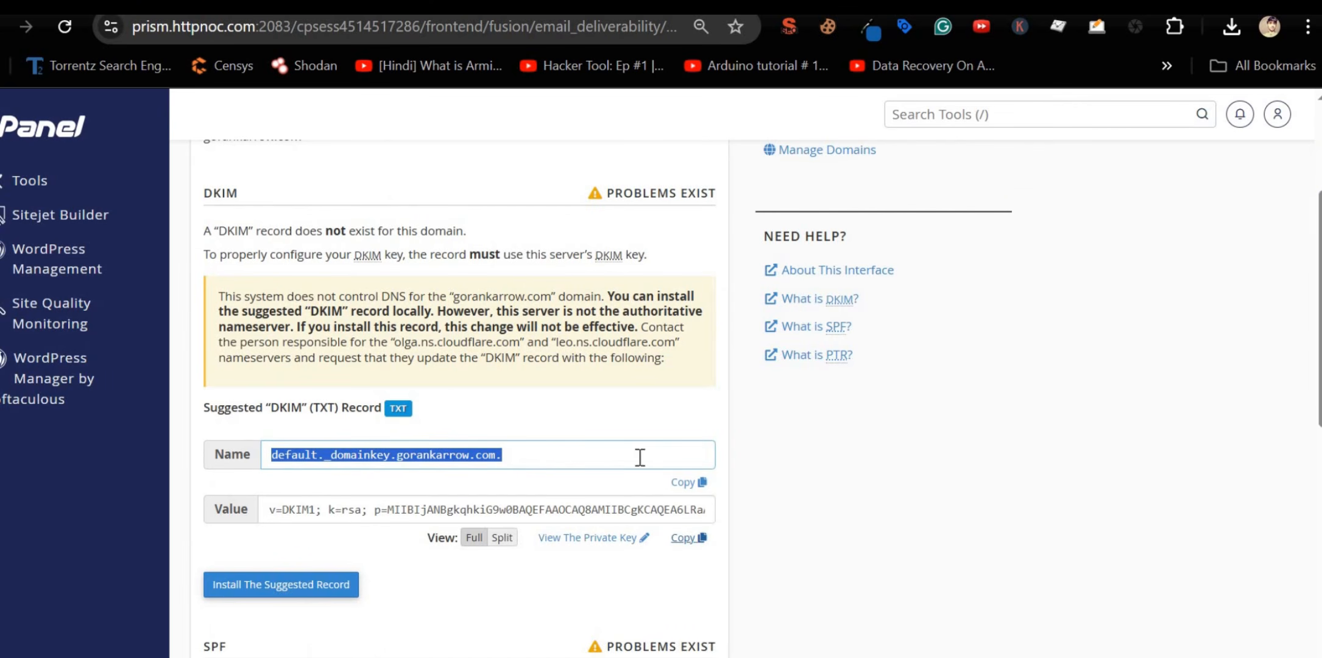
left_click(609, 510)
key("ctrl+c")
key("ctrl+shift+Tab")
left_click(565, 500)
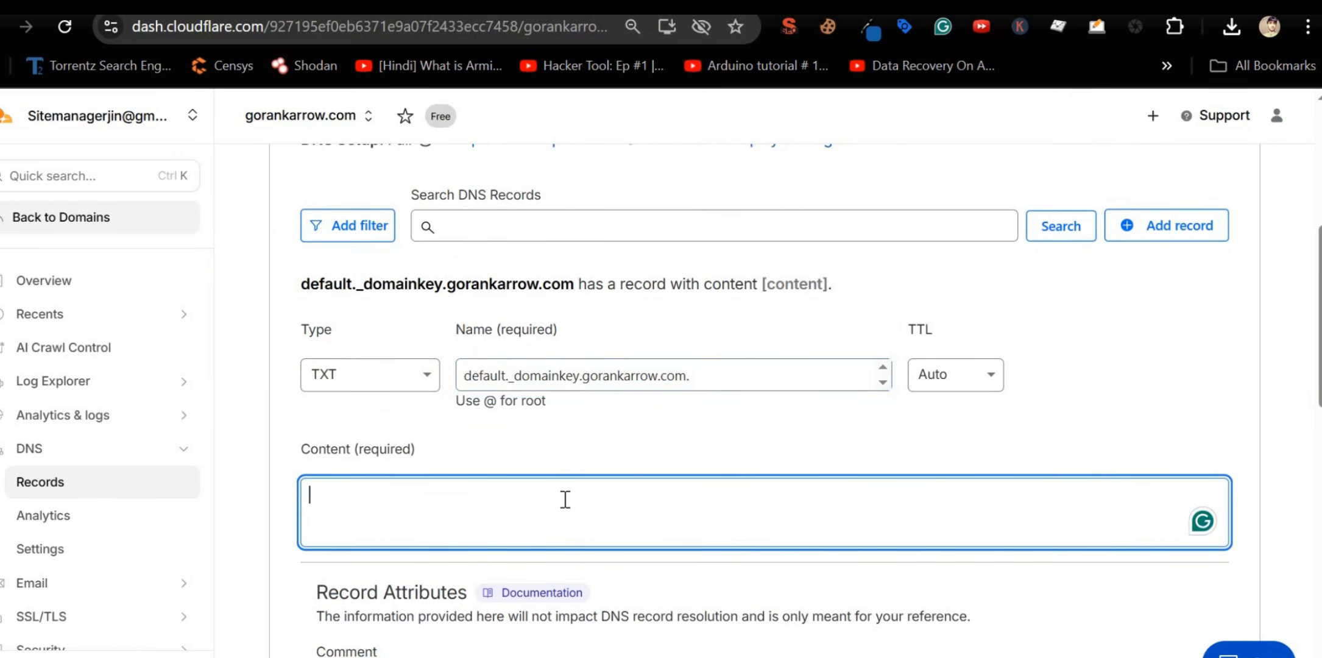
key("ctrl+v")
scroll(542, 374, "down", 3)
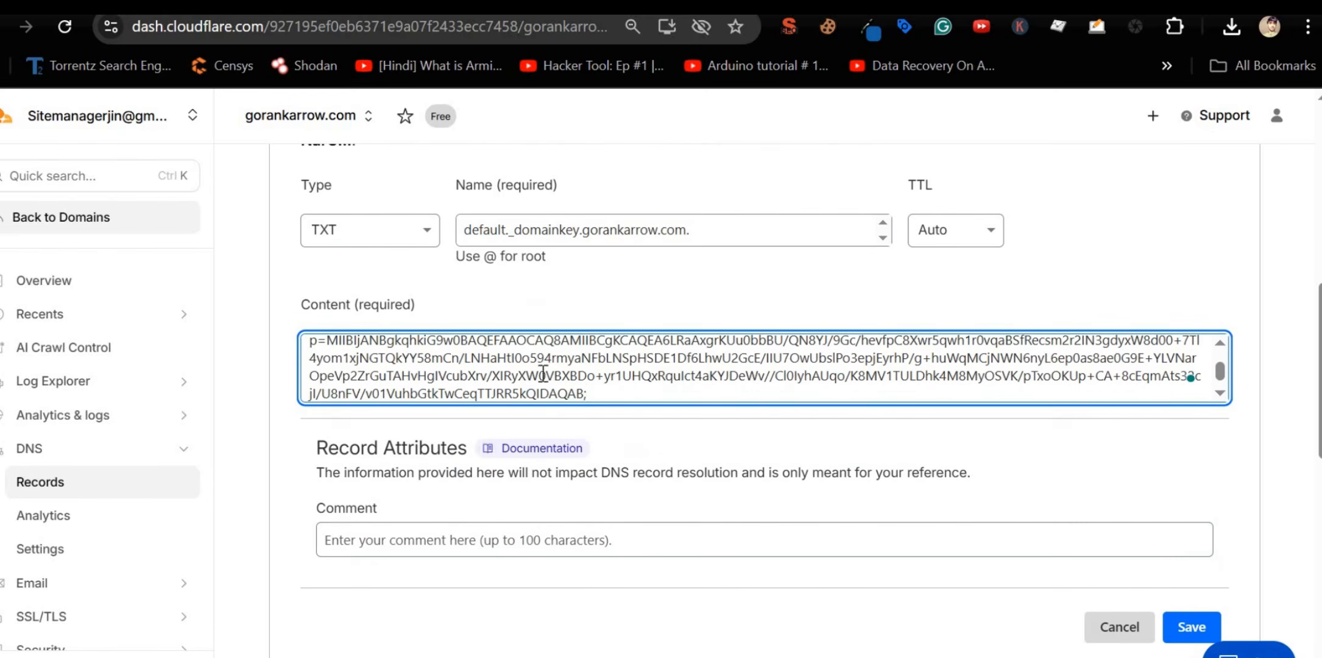
left_click(1189, 626)
Step: Copy cPanel's suggested SPF value, then edit the root SPF TXT record and select its content
key("ctrl+Tab")
scroll(446, 412, "down", 6)
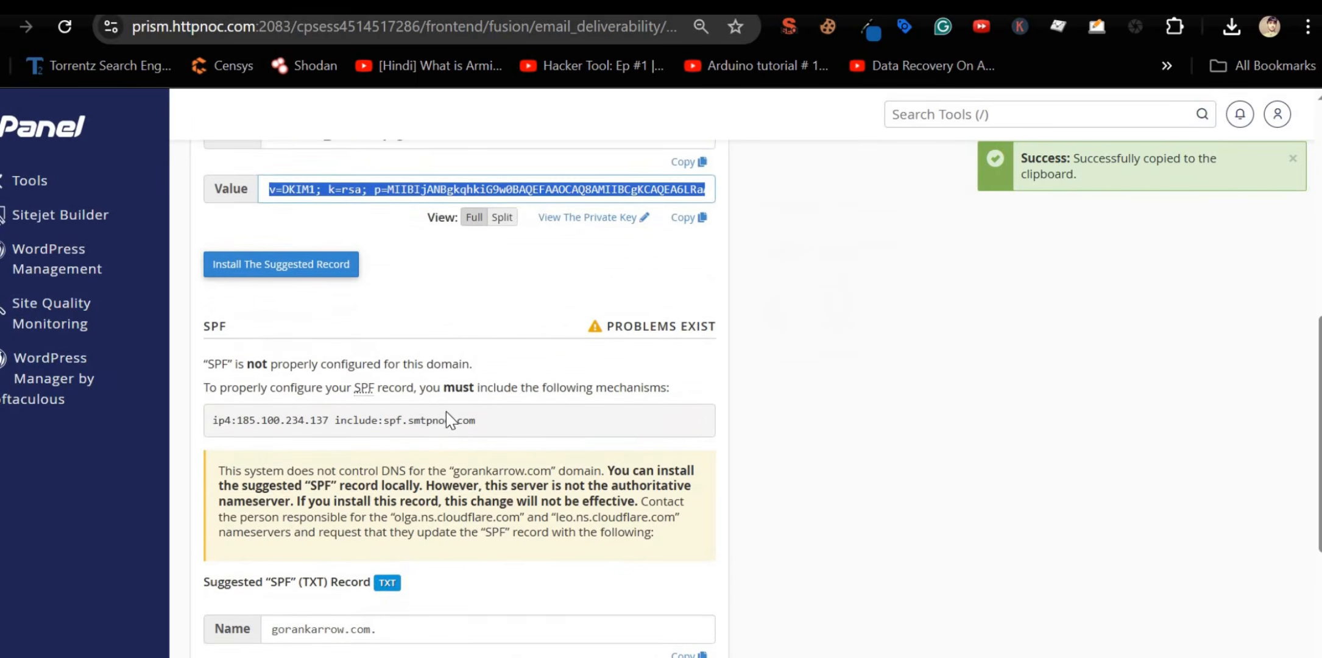
scroll(501, 502, "down", 2)
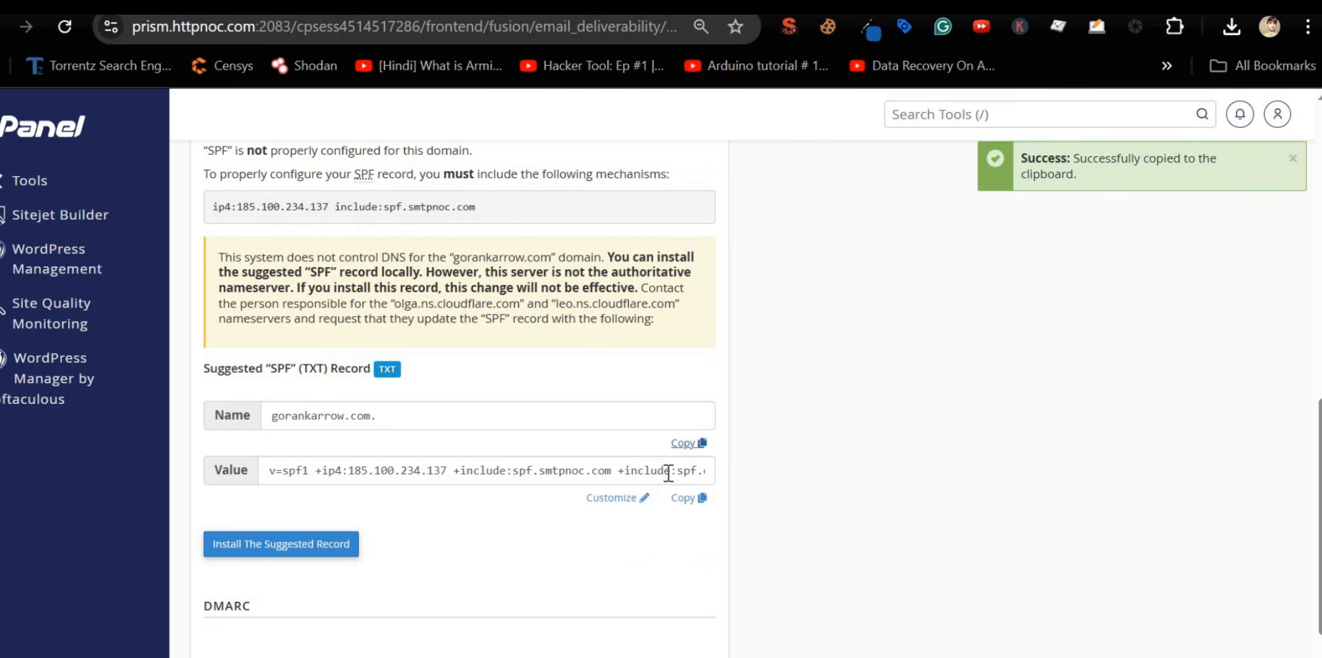
left_click(685, 504)
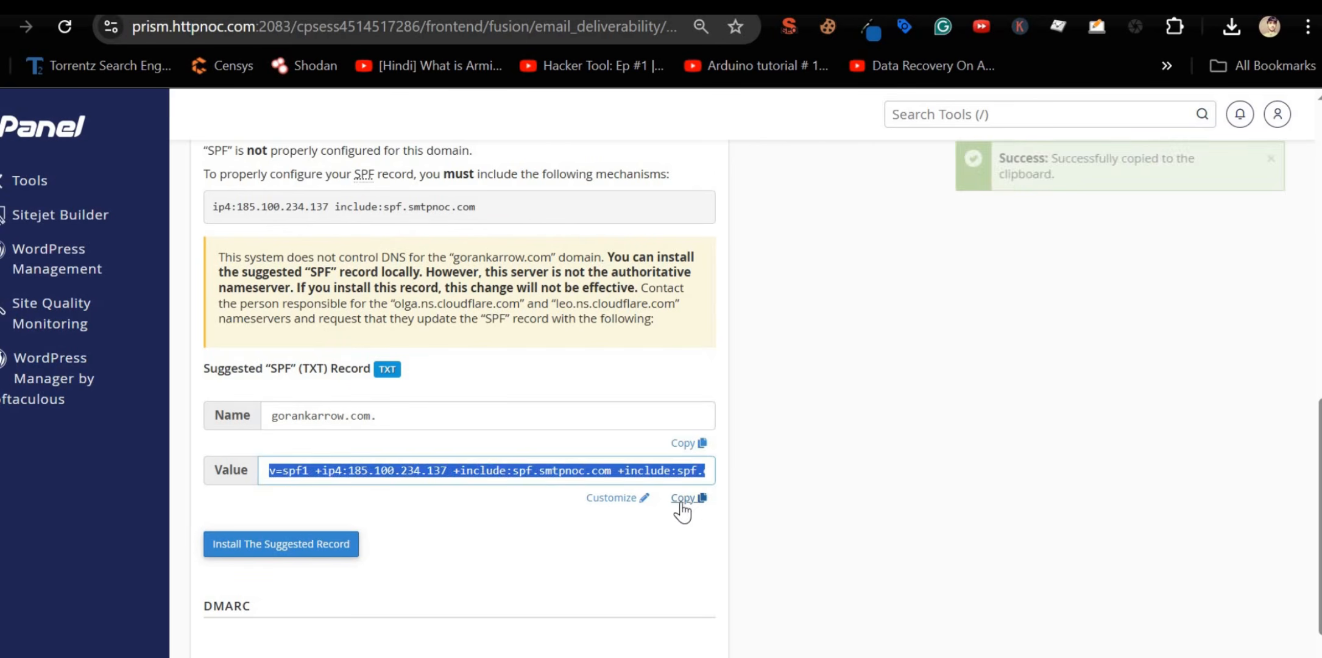
left_click(685, 503)
key("ctrl+Tab")
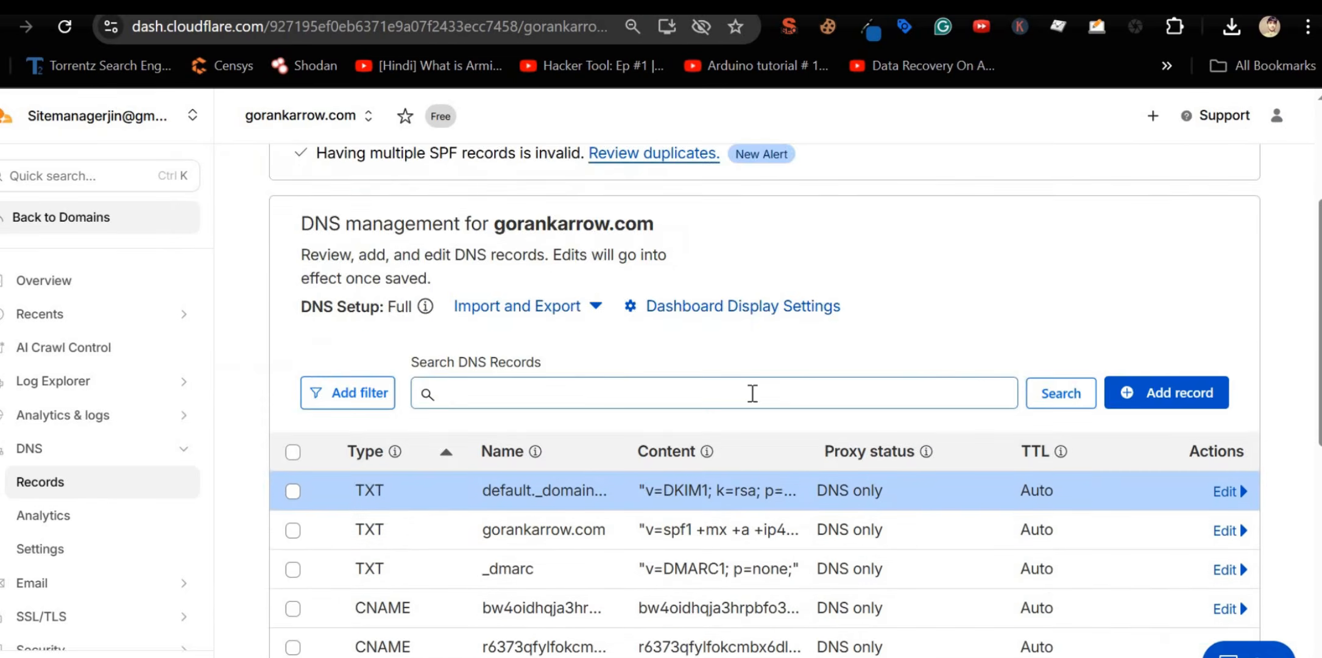
scroll(754, 394, "down", 5)
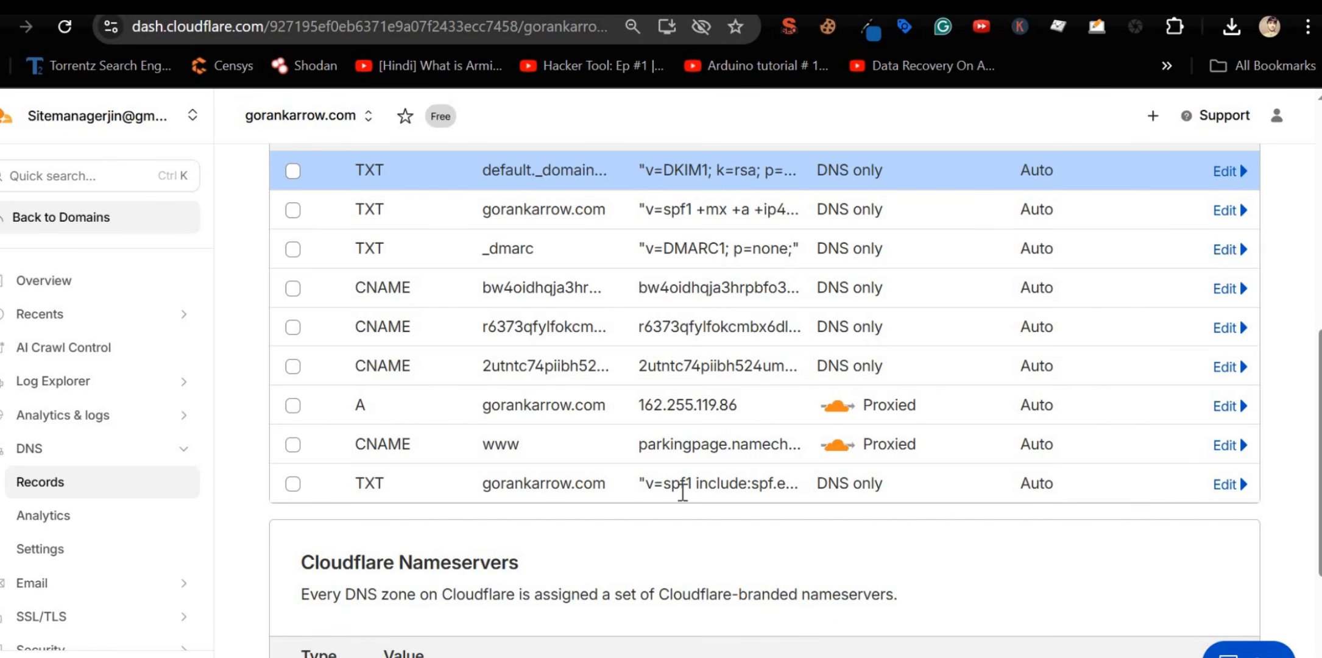
left_click(1224, 484)
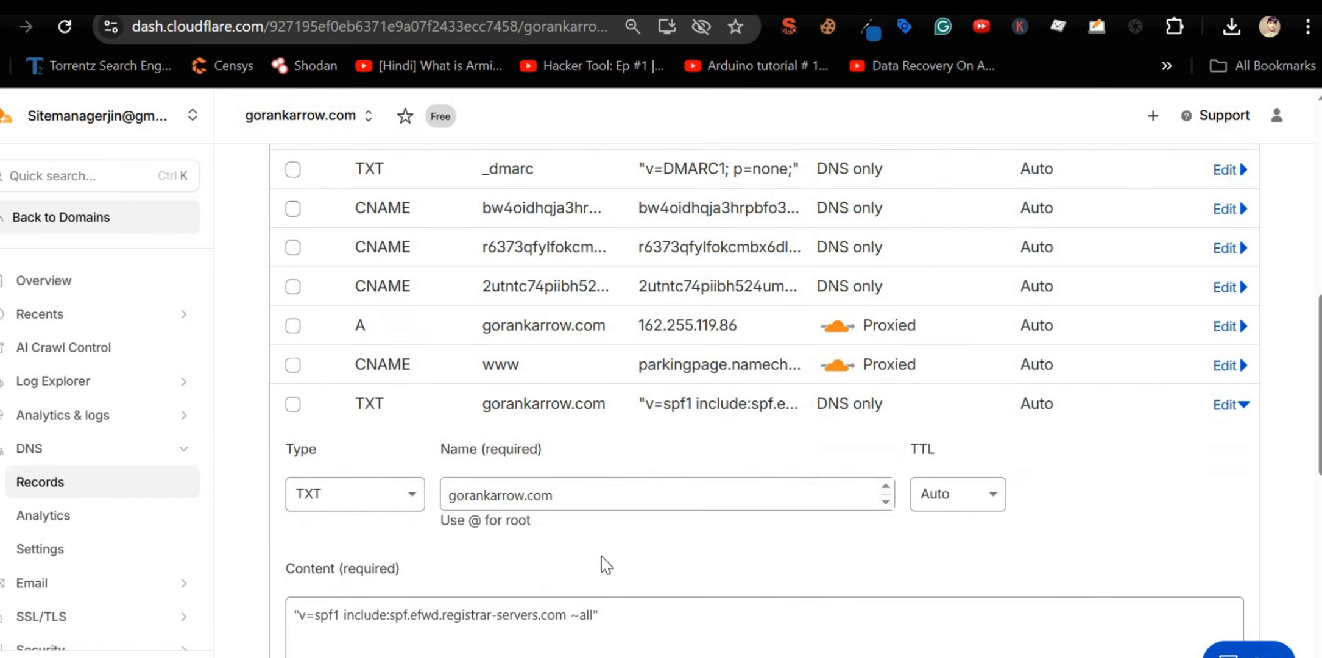
left_click(574, 594)
triple_click(574, 594)
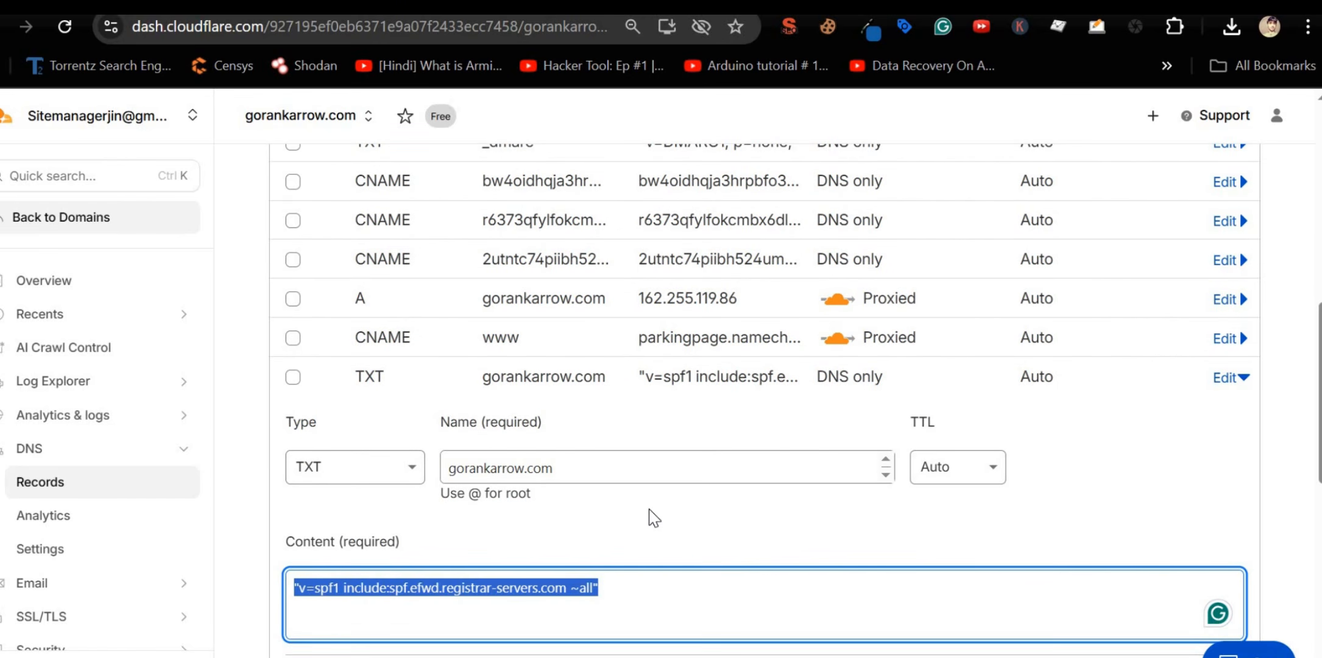
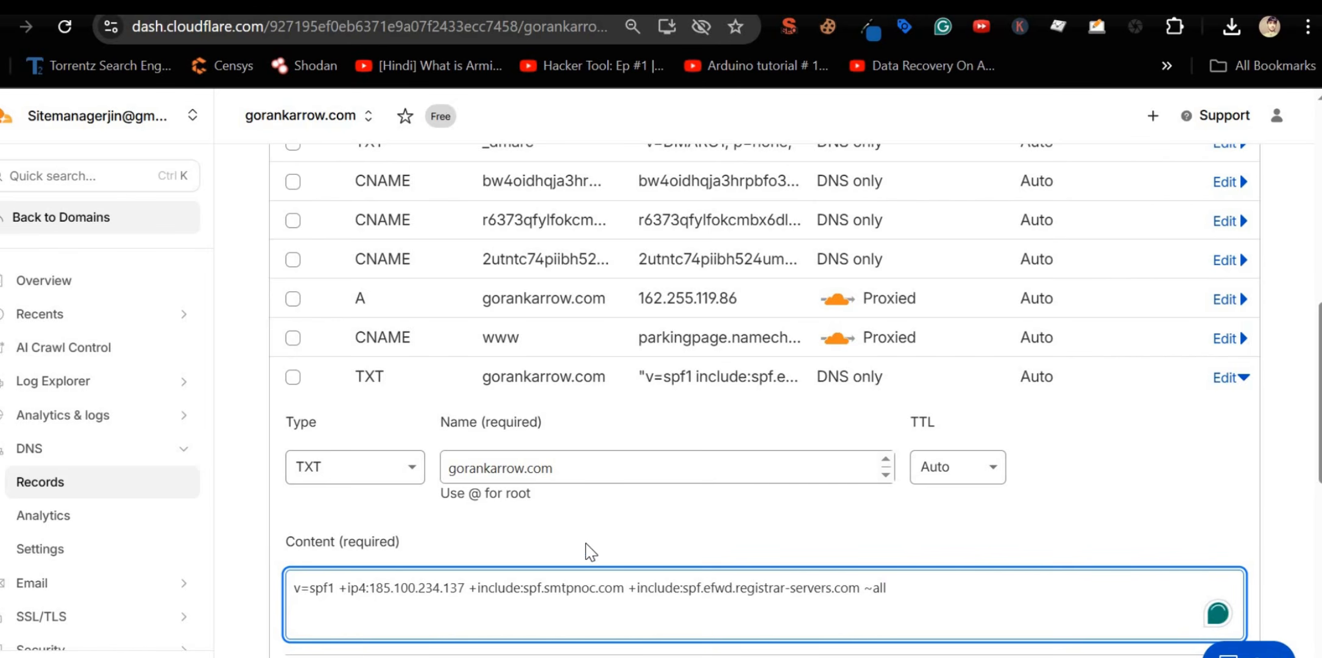
Step: Compare the registrar-servers SPF TXT record with the main gorankarrow.com SPF record in Cloudflare
scroll(561, 556, "down", 4)
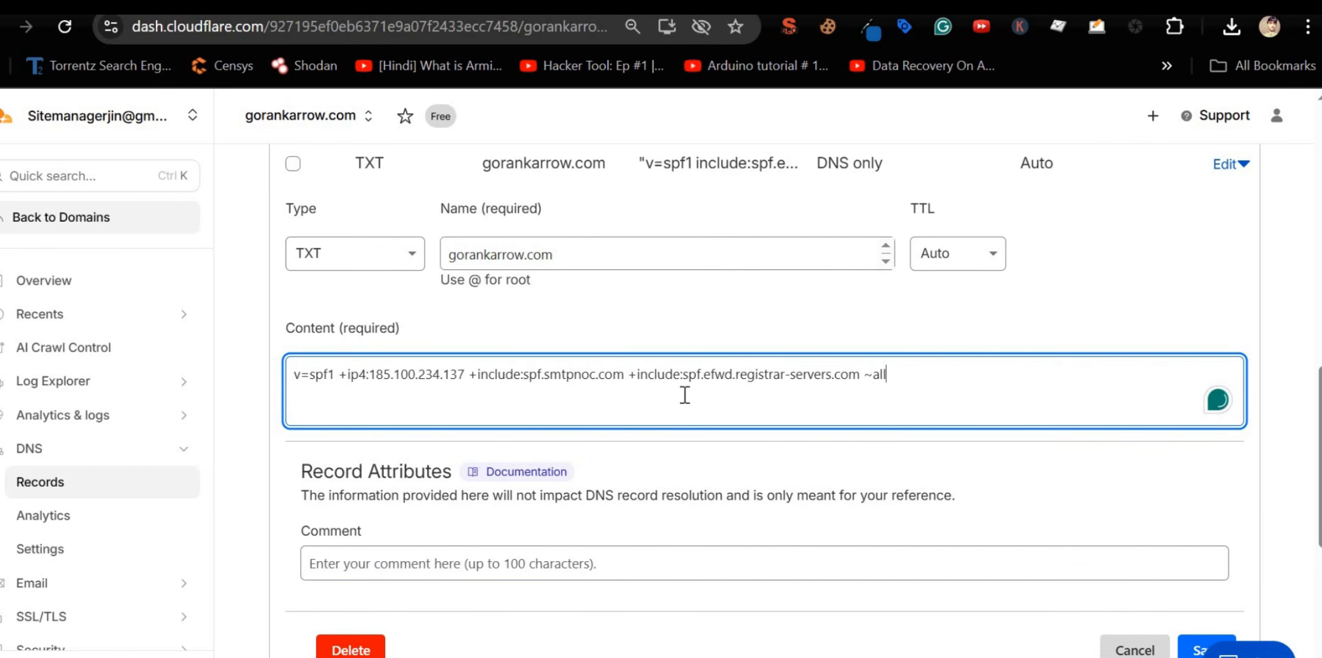
scroll(685, 394, "down", 2)
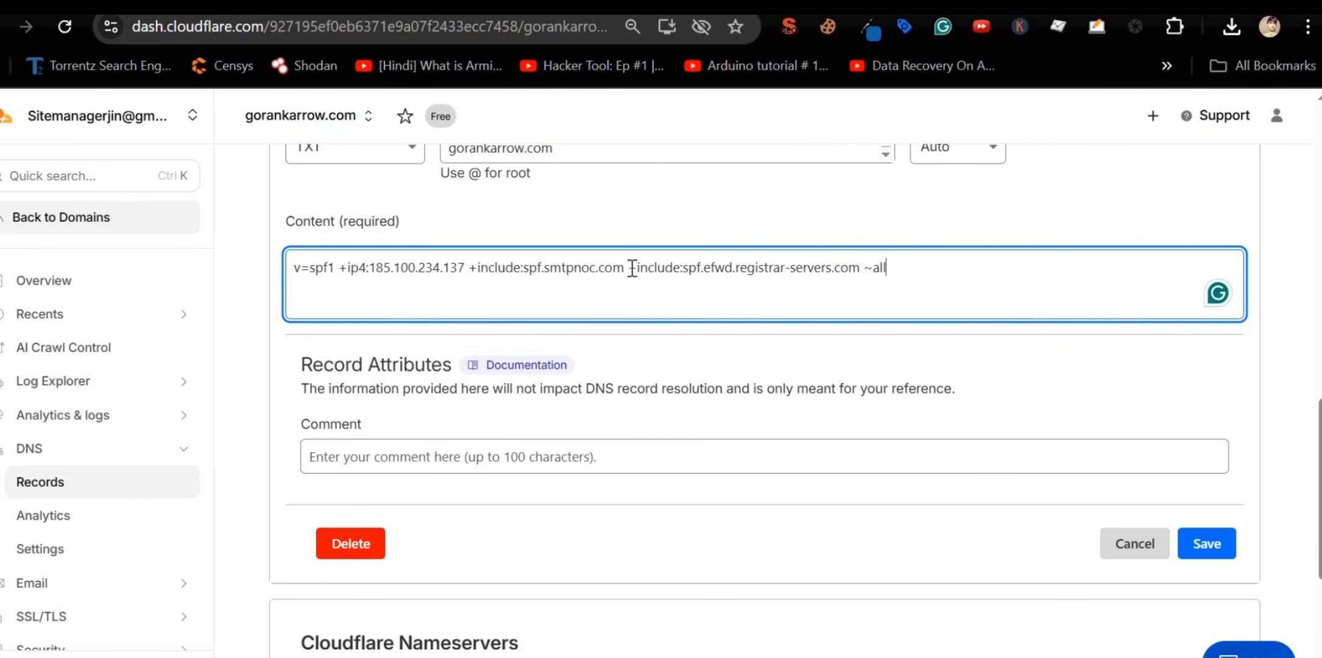
left_click_drag(656, 261, 857, 271)
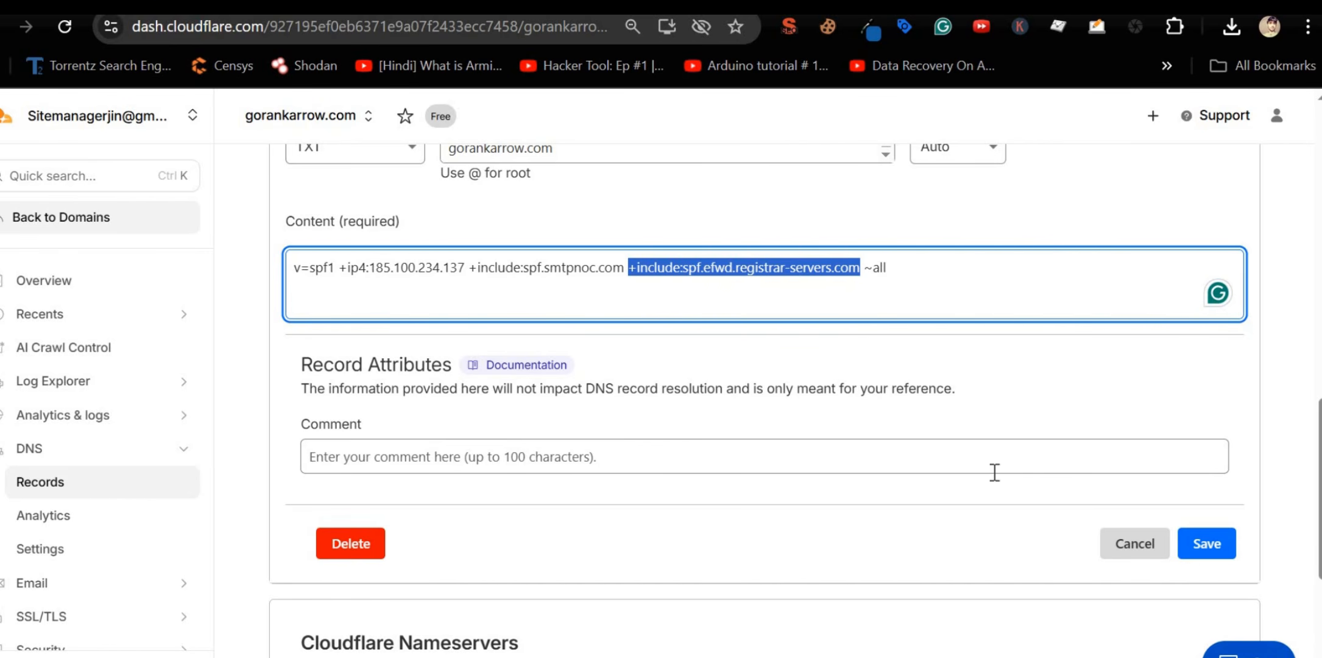
left_click(28, 13)
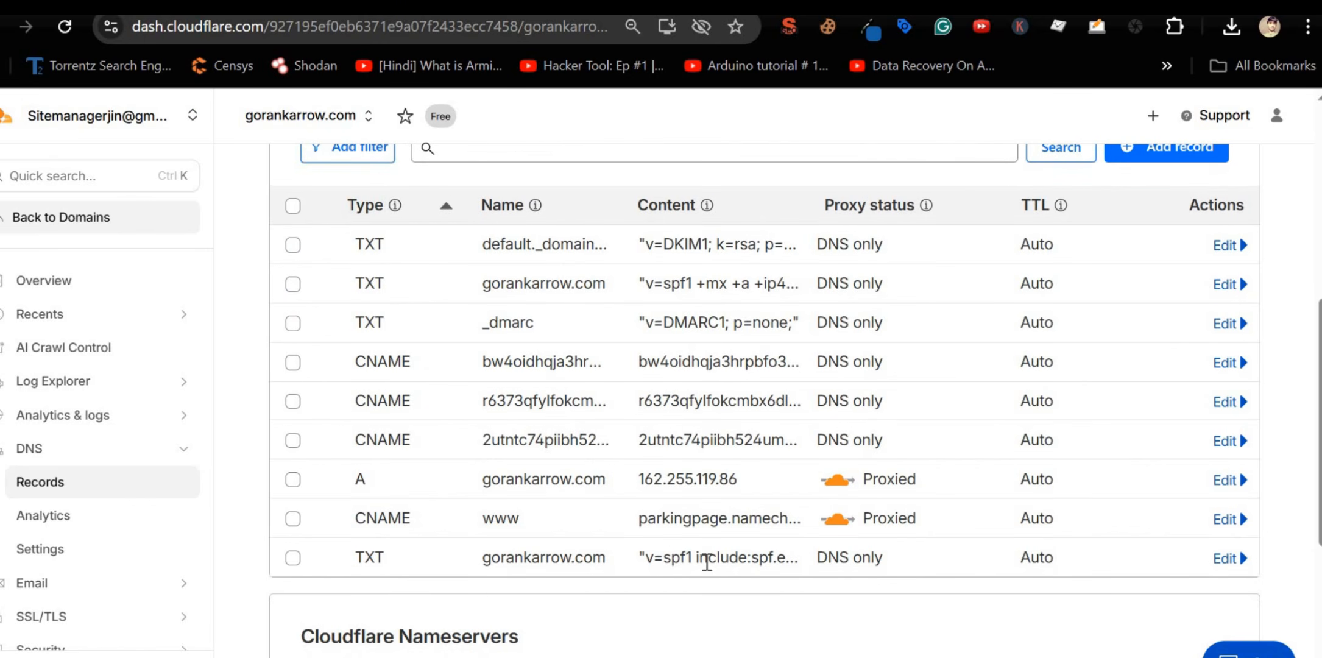
double_click(675, 557)
double_click(675, 283)
Step: Delete the TXT record 'v=spf1 include:spf.efwd.registrar-servers.com ~all' and confirm the deletion
left_click(1225, 558)
scroll(887, 523, "down", 5)
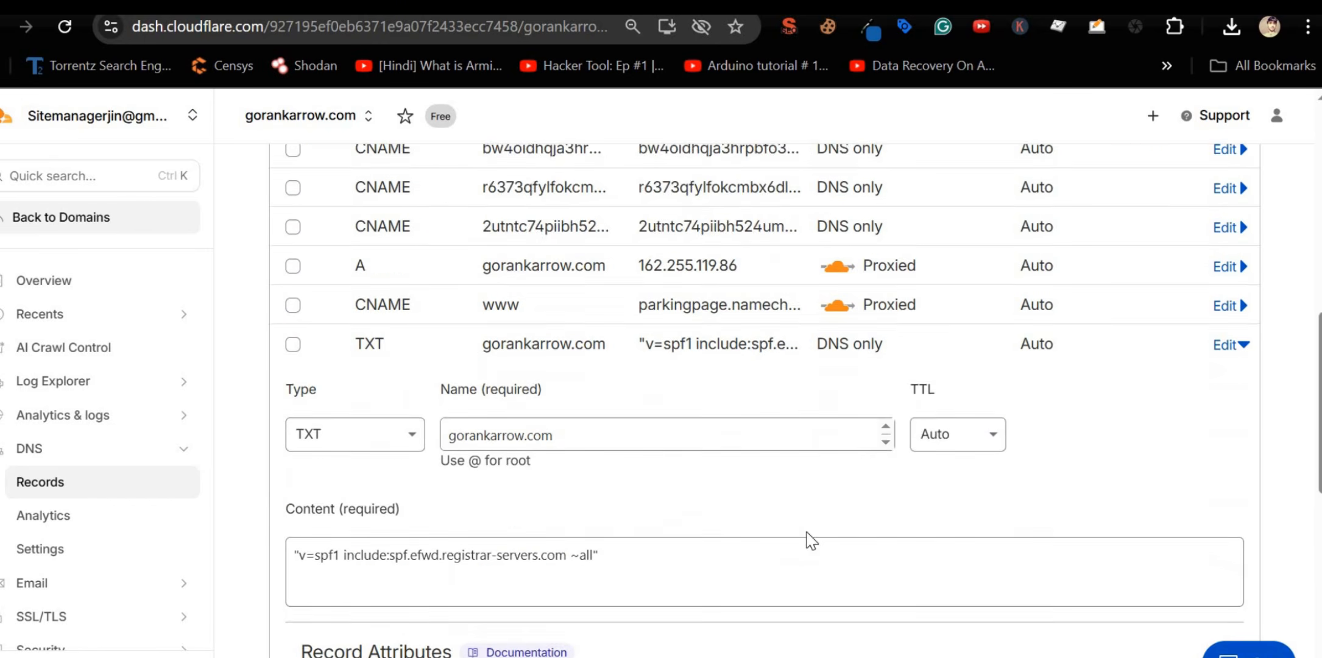
triple_click(642, 448)
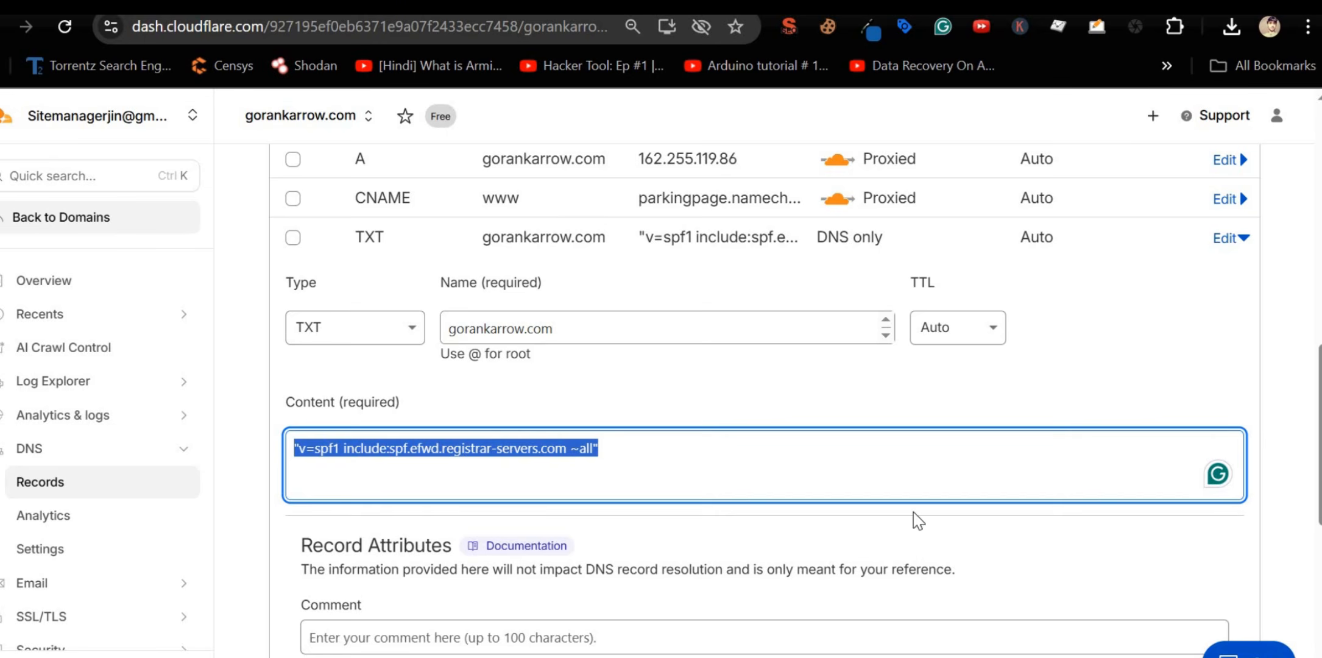
scroll(918, 521, "down", 2)
left_click(525, 563)
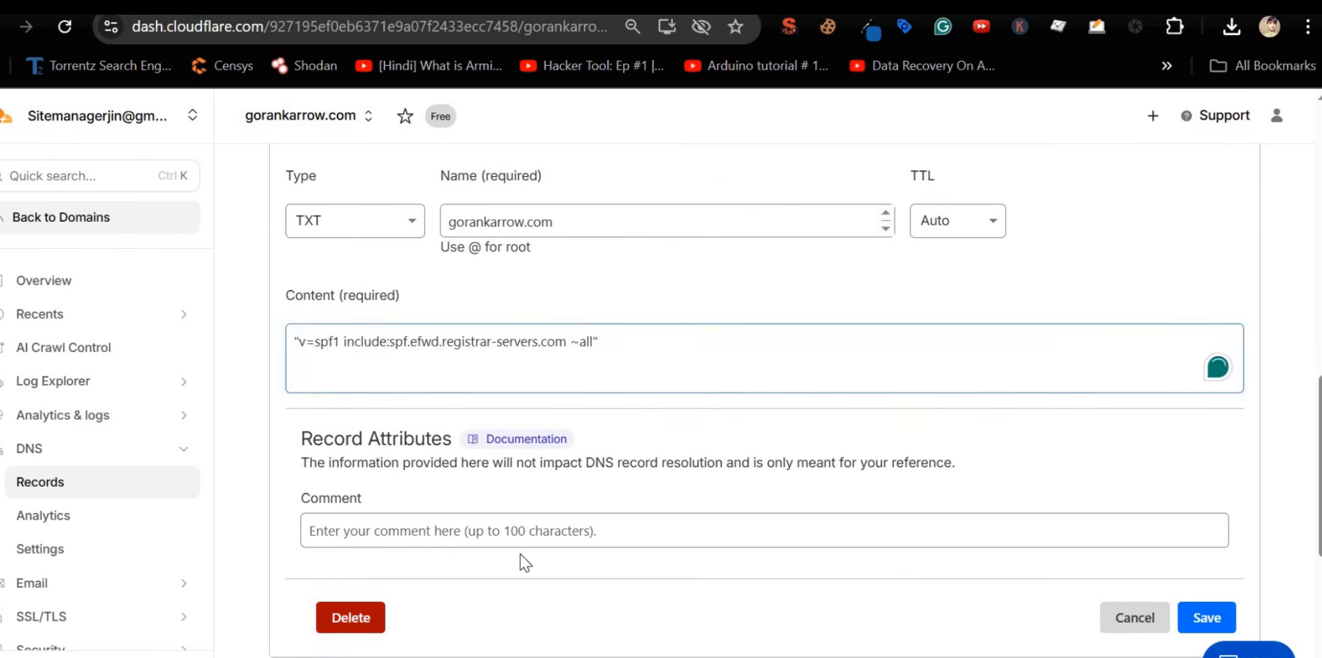
left_click(351, 617)
left_click(1012, 507)
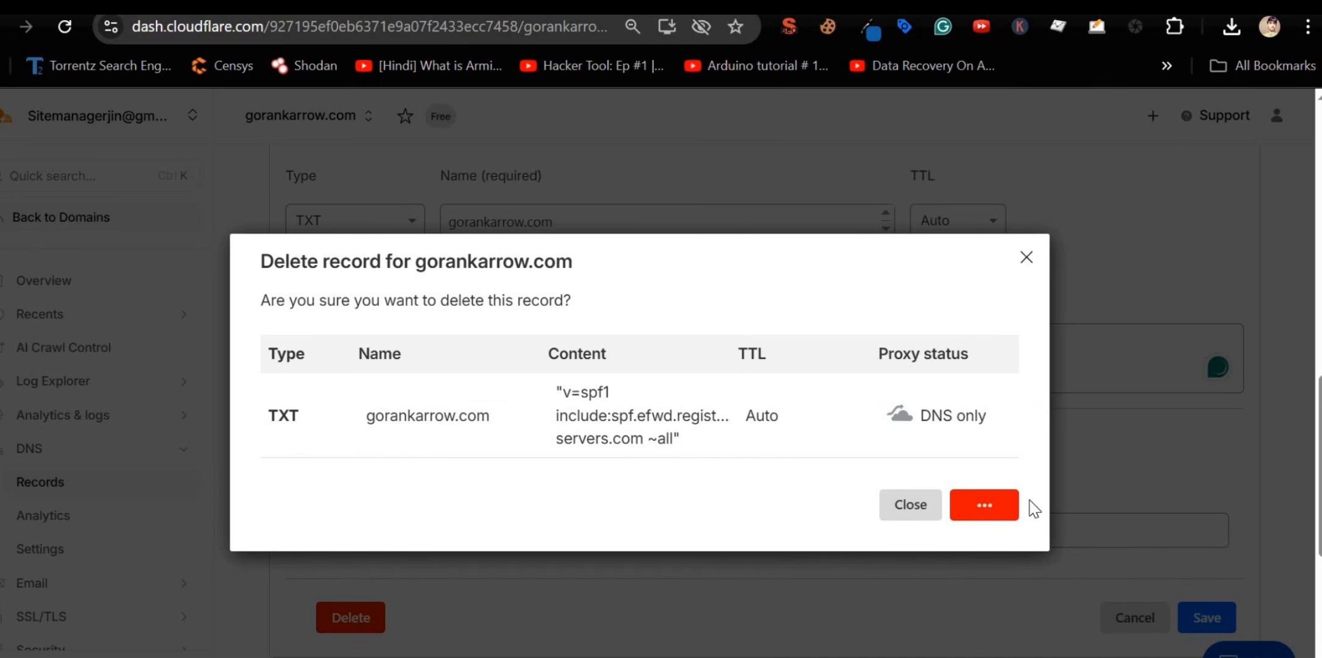
scroll(1061, 489, "up", 7)
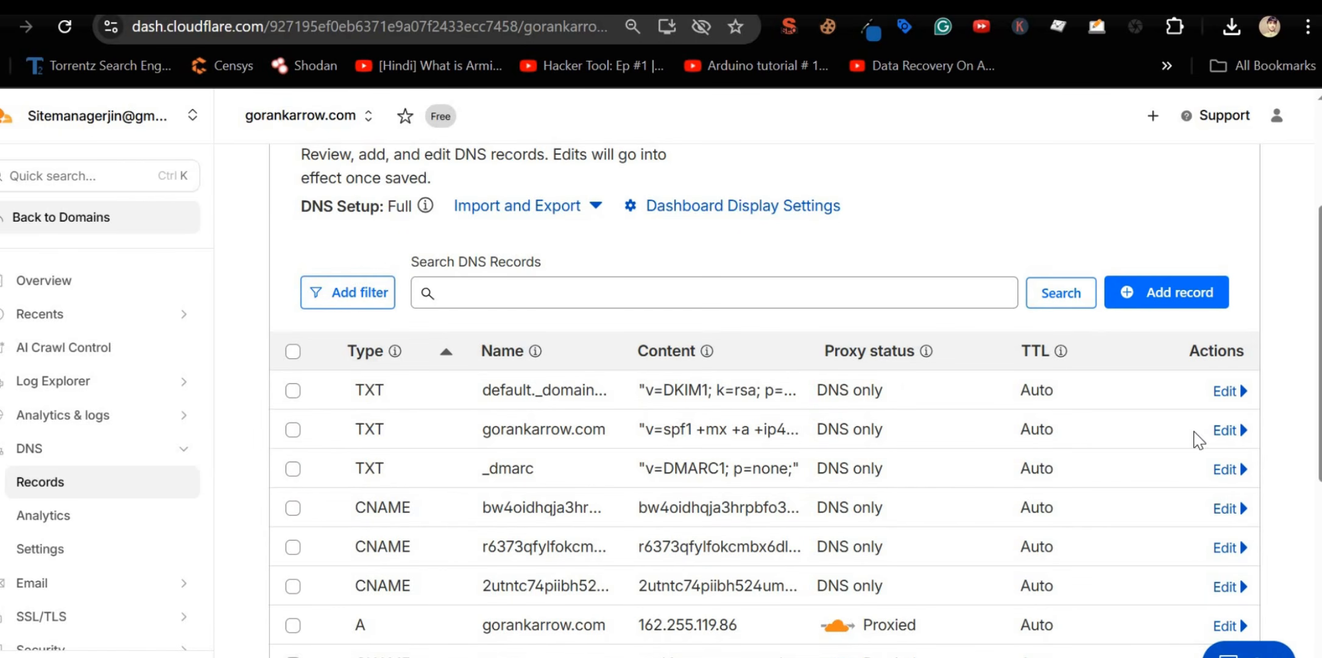
Step: Paste cPanel's SPF string into the main SPF record and cut out its +ip4:185.100.234.137 entry
left_click(1225, 430)
scroll(893, 480, "down", 3)
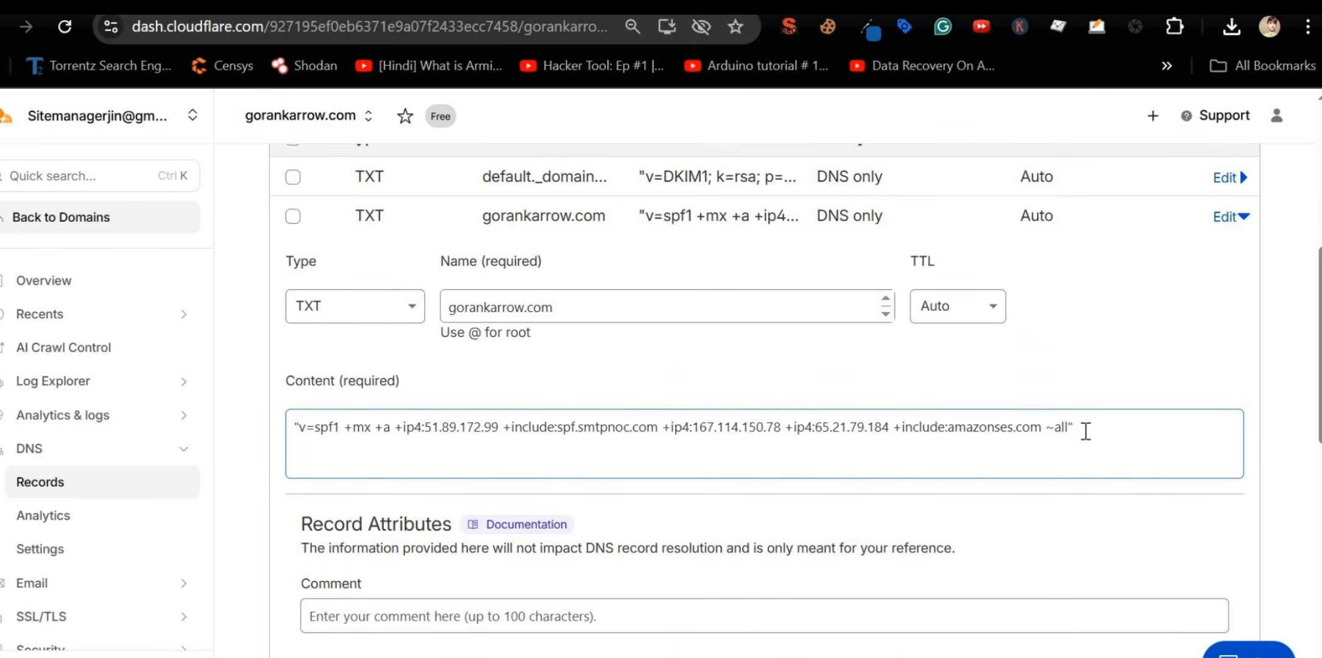
left_click(1094, 435)
type("v=spf1 +ip4:185.100.234.137 +include:spf.smtpnoc.com +include:spf.efwd.registrar-servers.com ~all")
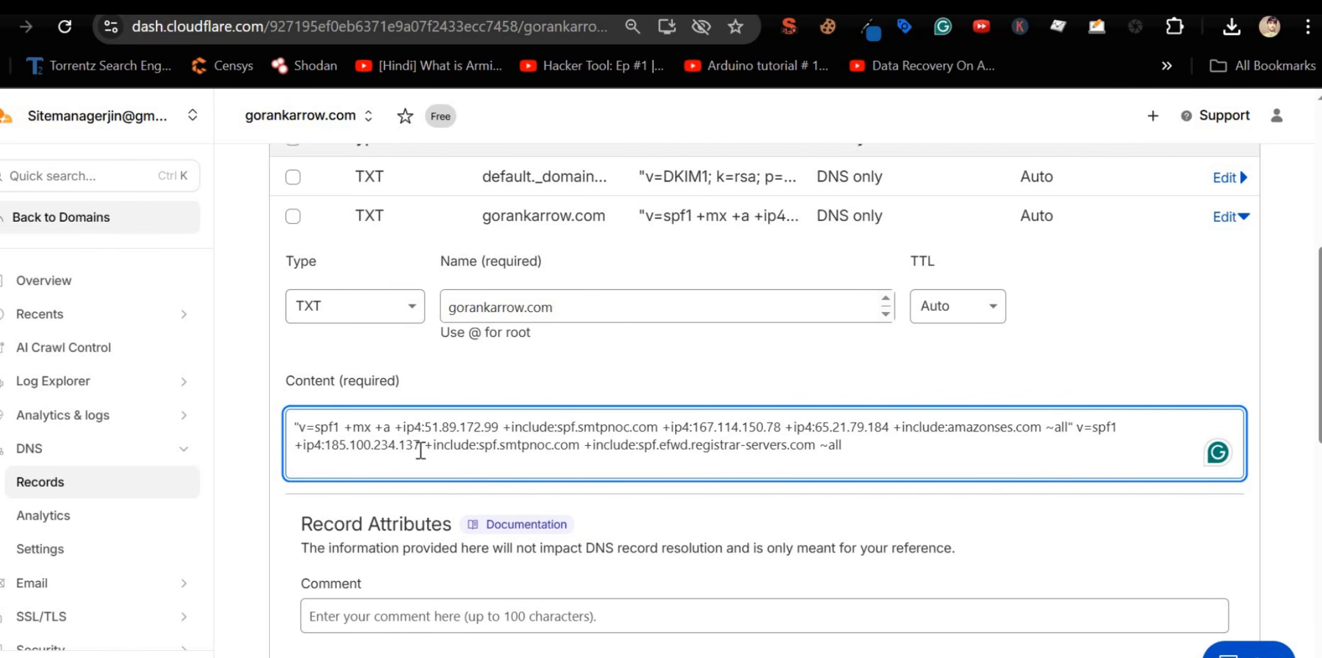
left_click_drag(422, 445, 300, 448)
key("ctrl+x")
Step: Place +ip4:185.100.234.137 after +a, remove the leftover SPF line, and save the record
left_click(395, 427)
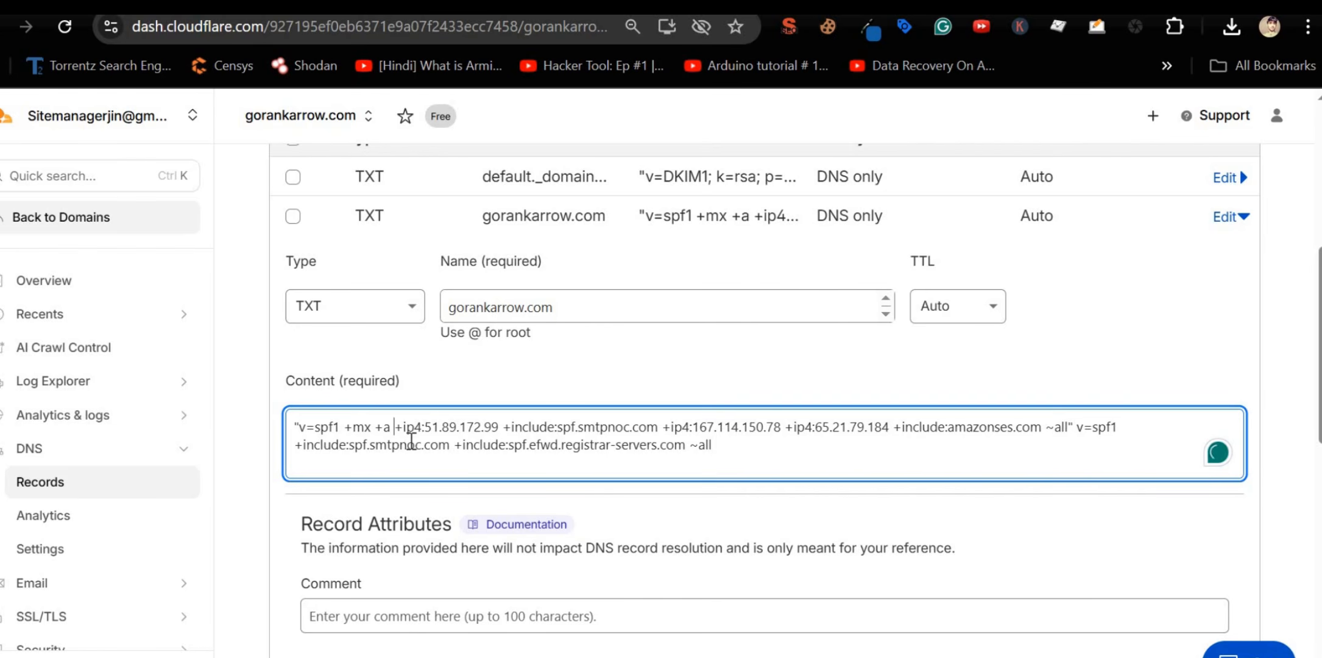
key("ctrl+v")
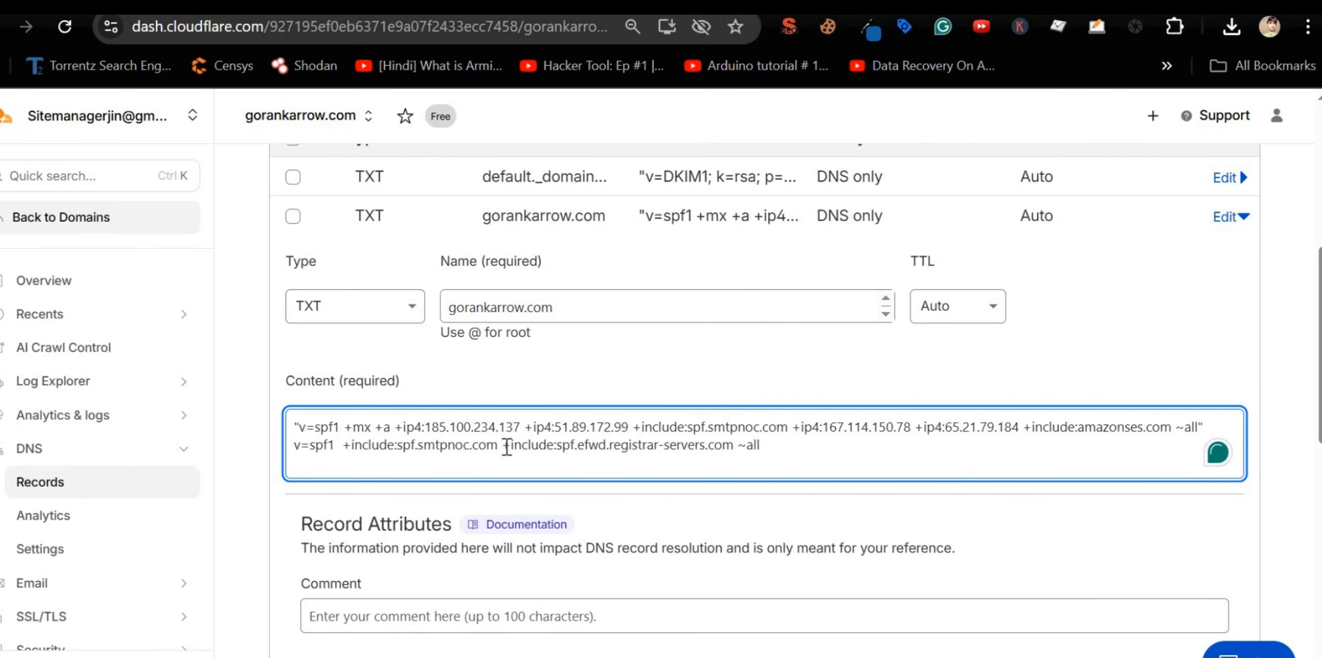
left_click_drag(814, 451, 298, 461)
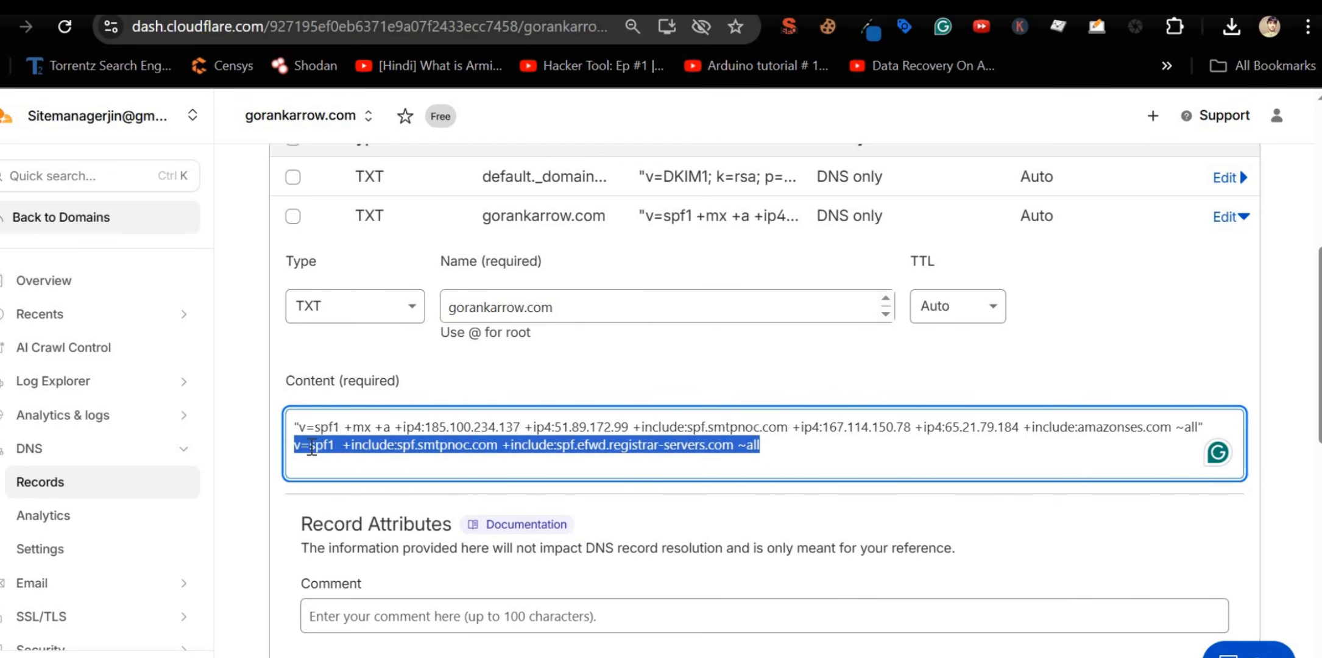
key("BackSpace")
scroll(512, 392, "down", 3)
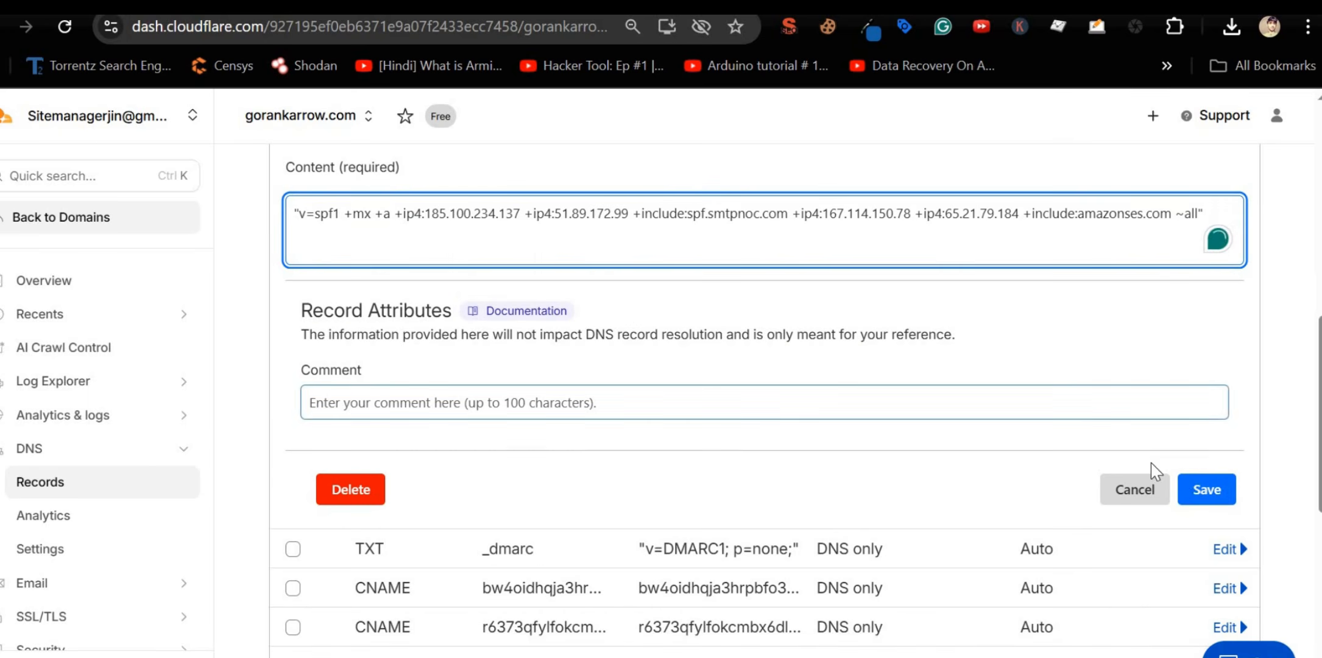
left_click(1195, 478)
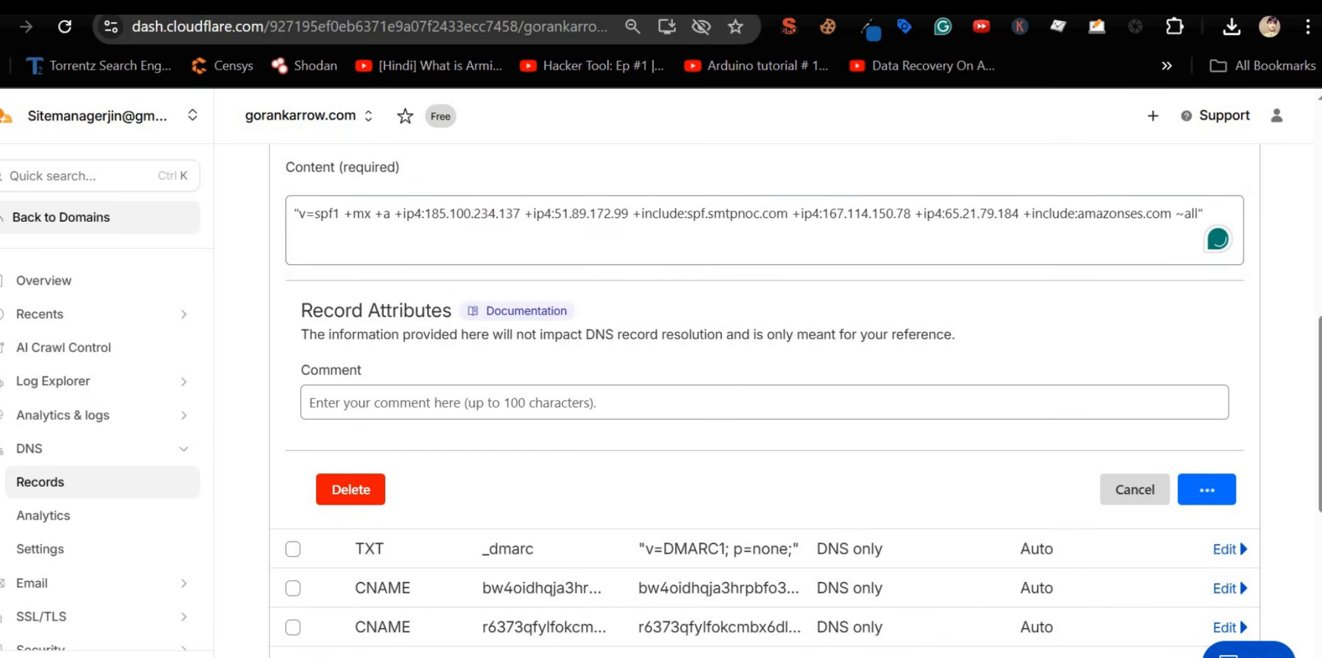
left_click(810, 6)
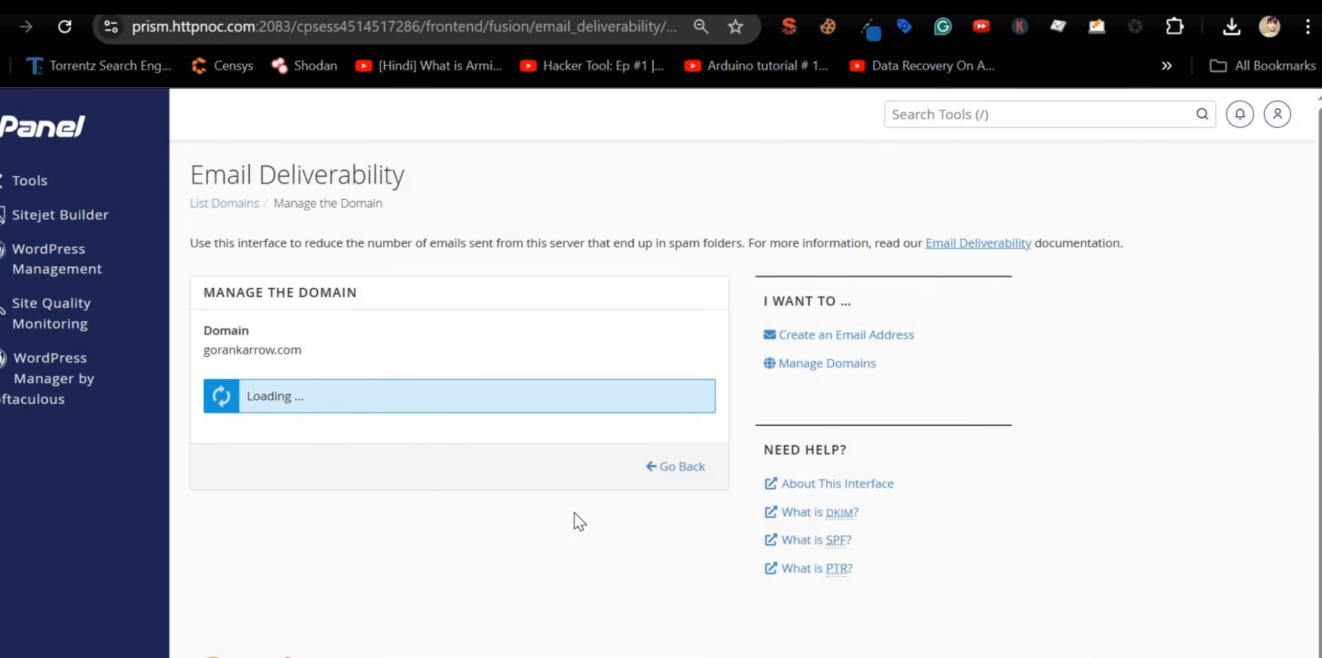
Step: Confirm cPanel's SPF value now contains the ip4:185.100.234.137 entry and the amazonses.com include
scroll(399, 366, "down", 3)
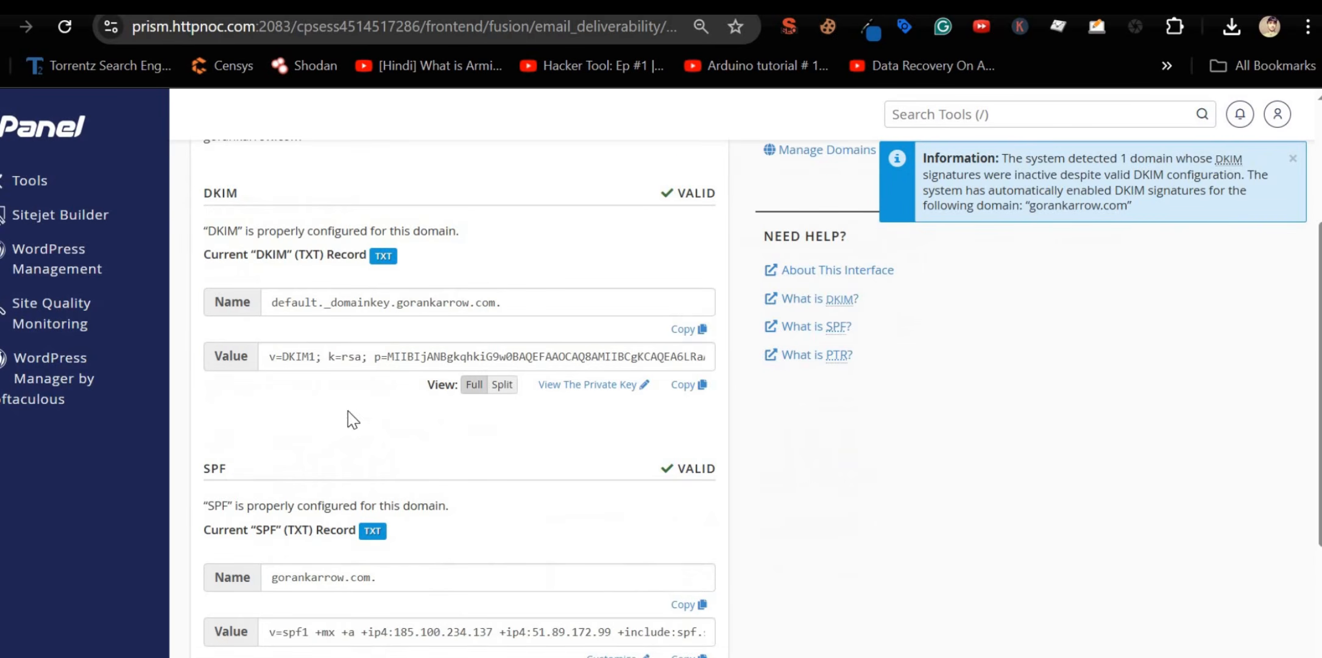
scroll(352, 419, "down", 2)
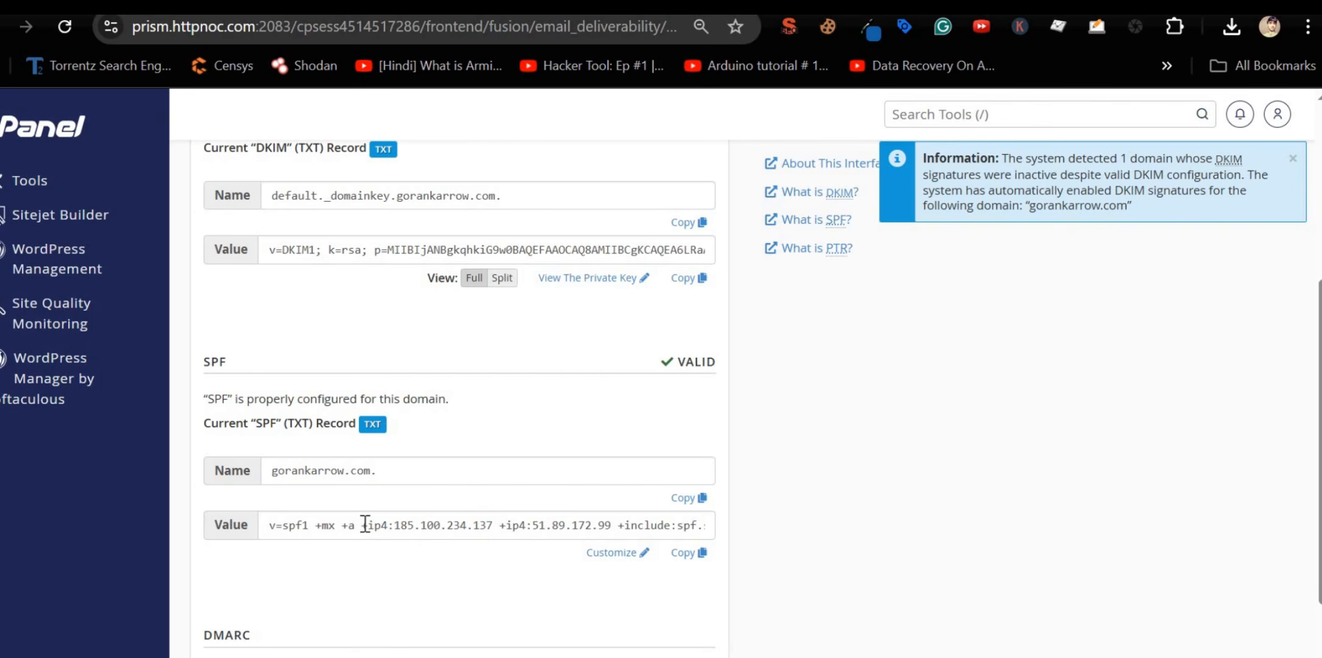
left_click_drag(360, 524, 728, 531)
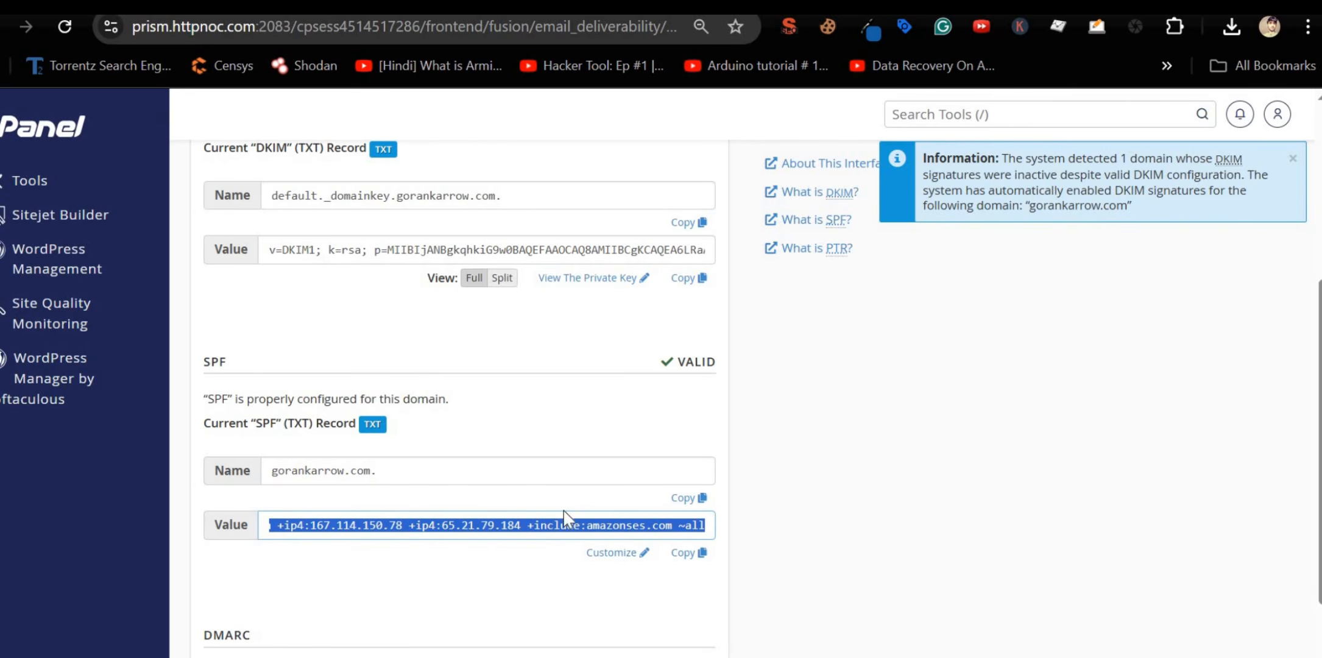
left_click(552, 527)
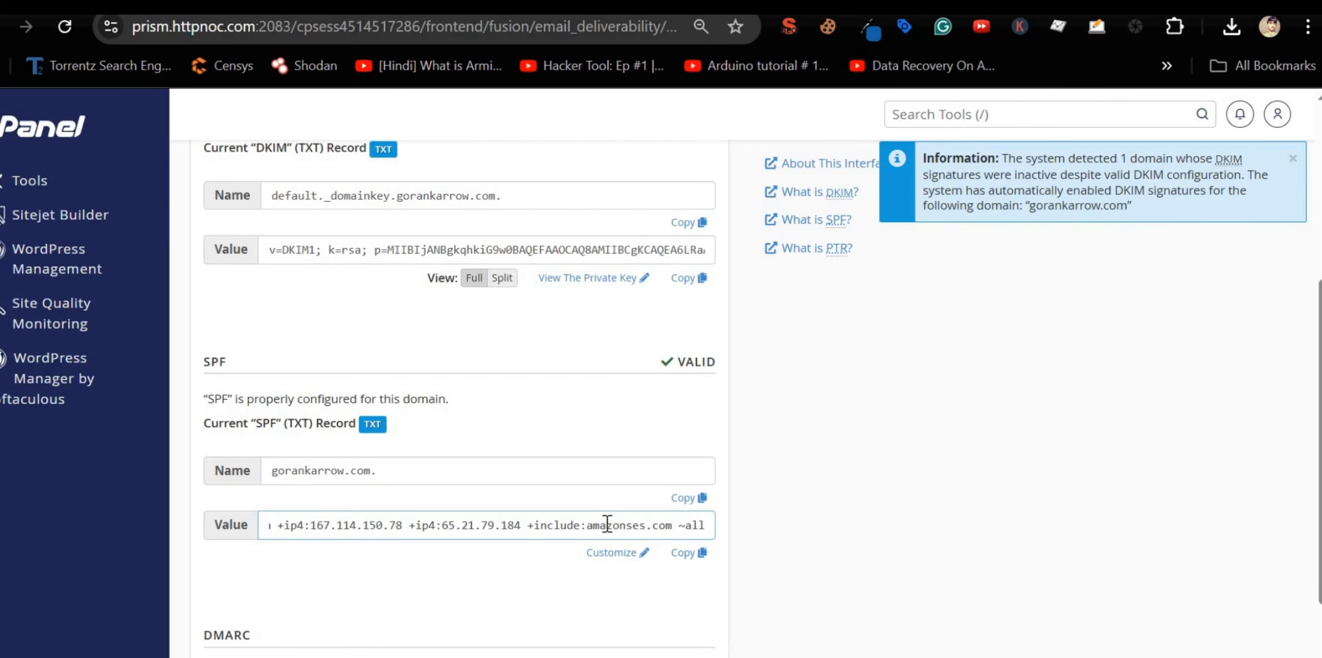
left_click_drag(526, 525, 680, 525)
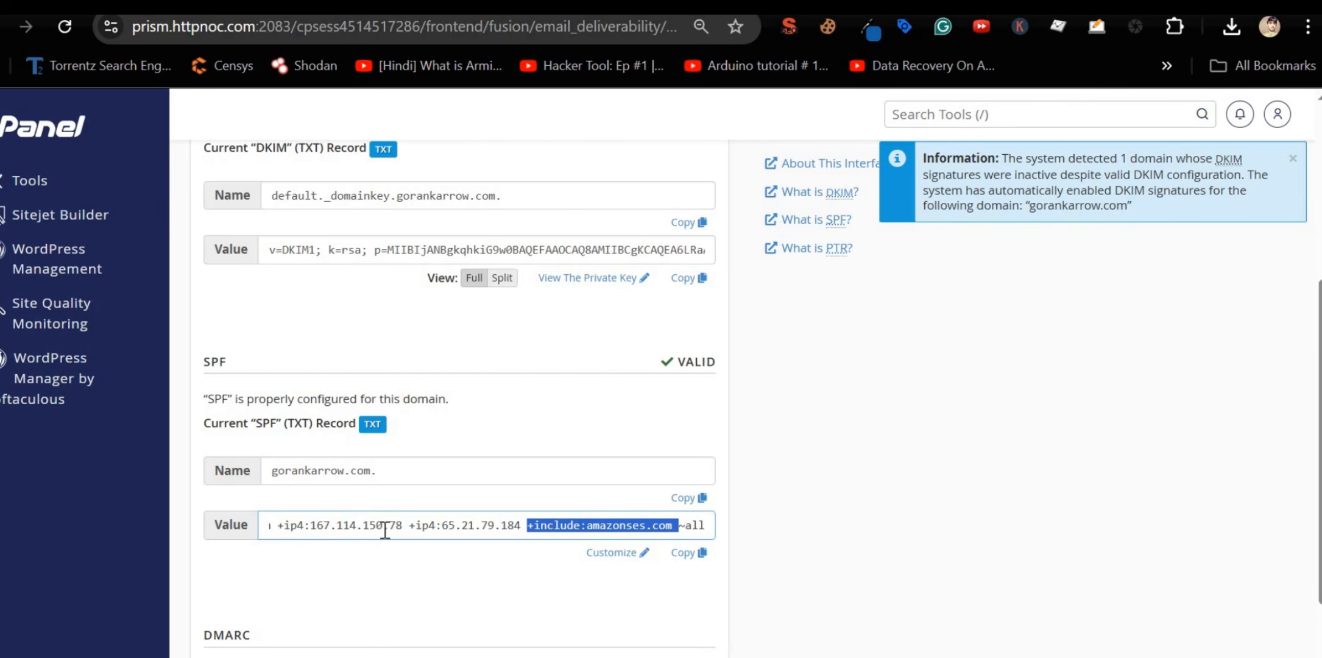
scroll(384, 530, "down", 2)
left_click(531, 525)
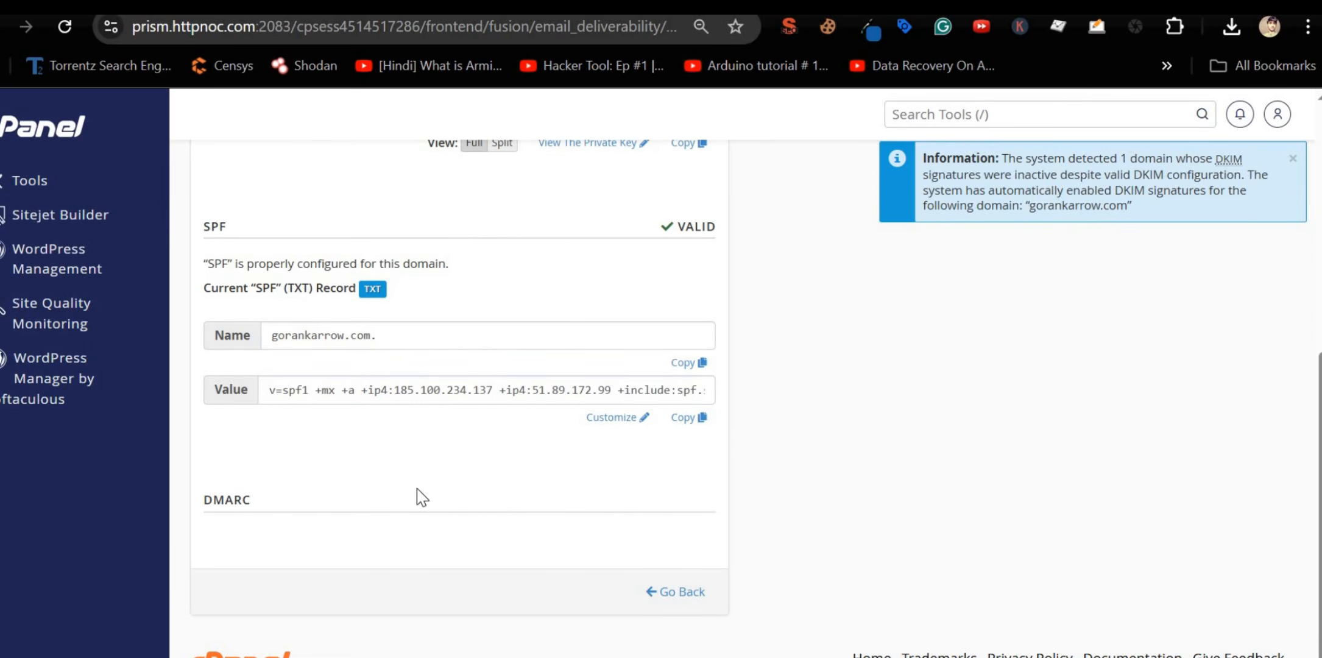
scroll(496, 488, "up", 7)
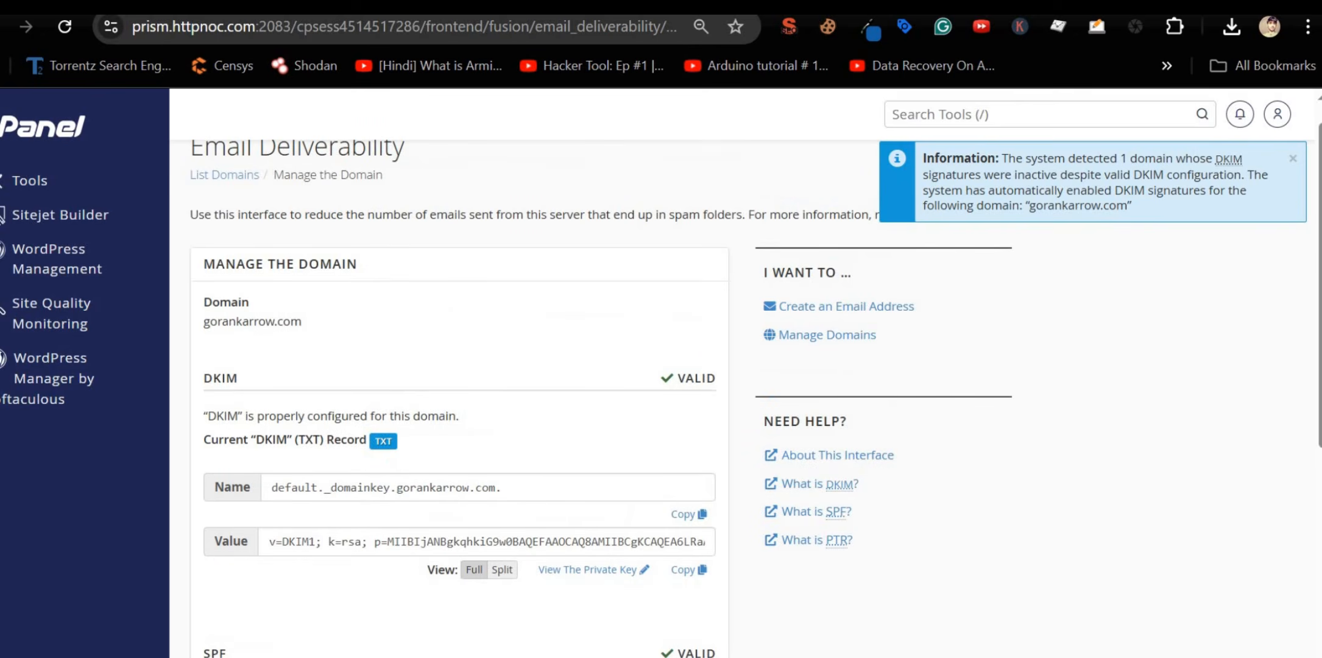
key("ctrl+Tab")
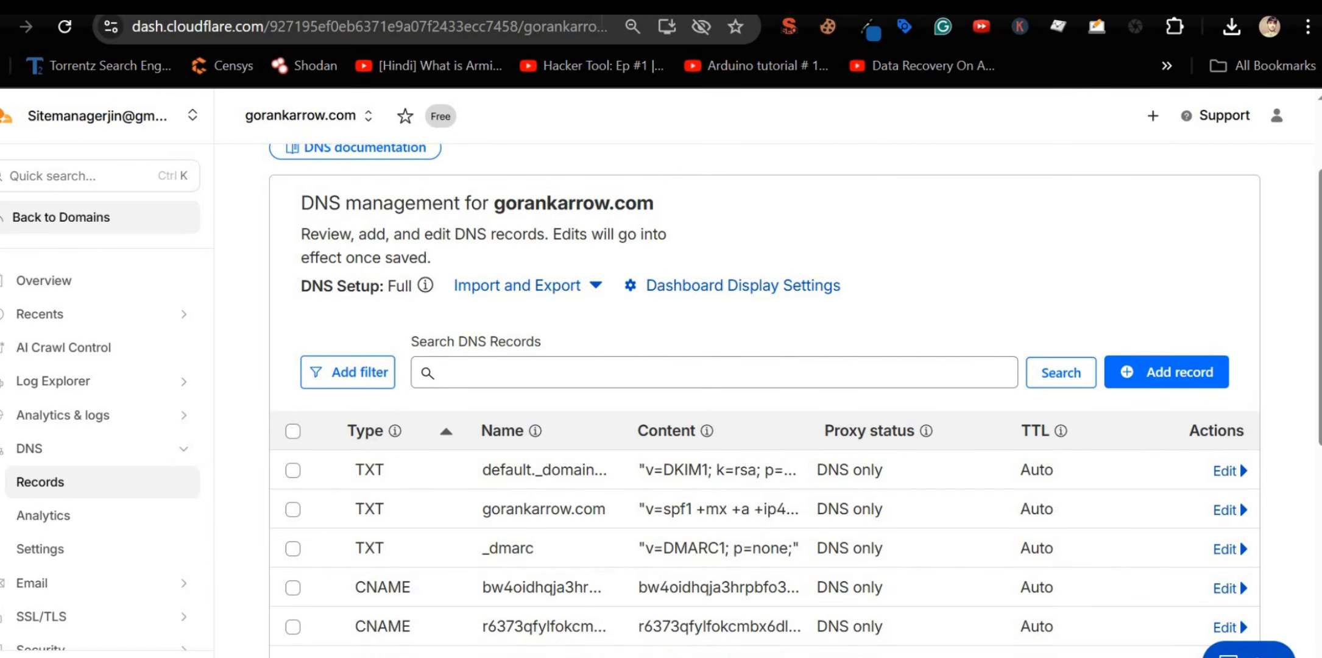
Step: Open the pending email identity's details in SES, then check the Roundcube inbox after dismissing its privacy notice
key("ctrl+Tab")
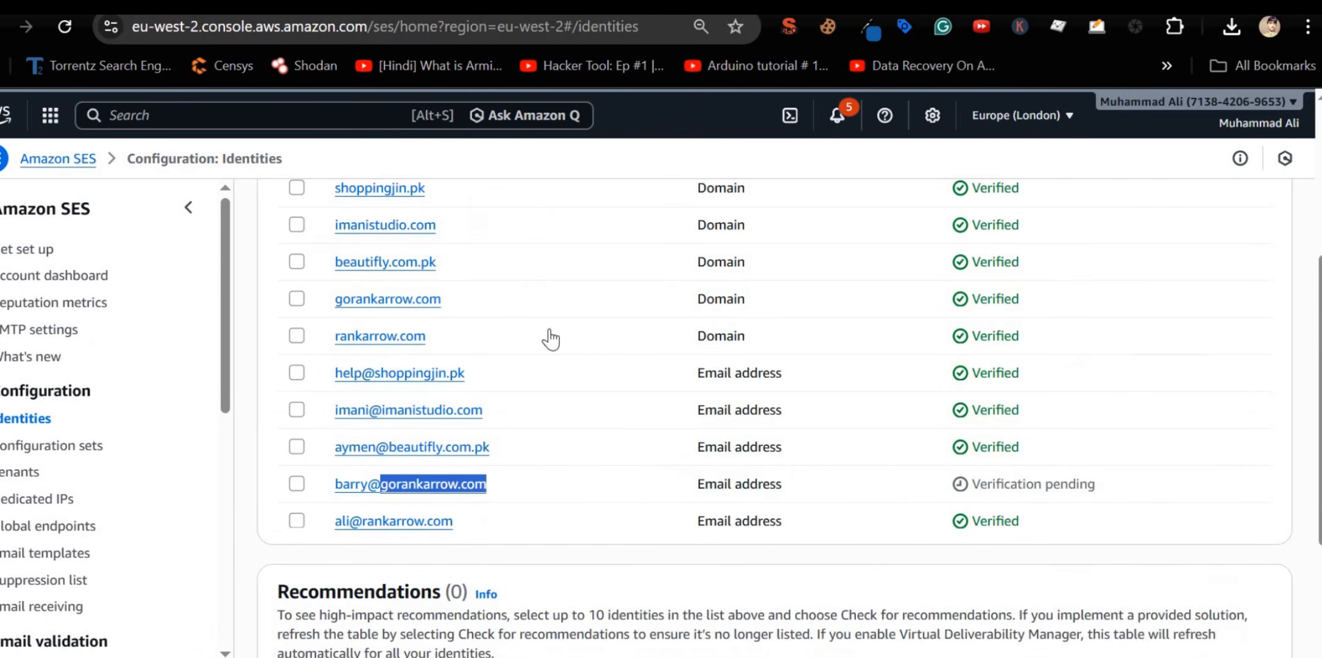
left_click(390, 484)
key("ctrl+Tab")
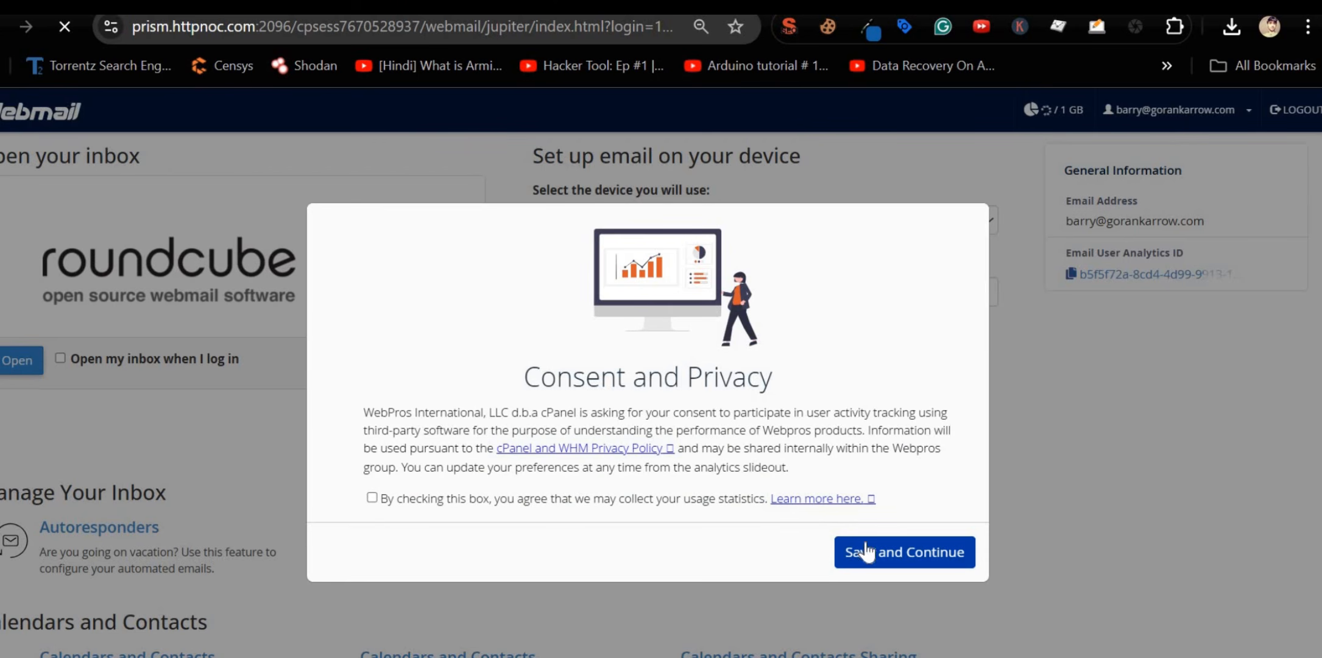
left_click(861, 546)
left_click(34, 363)
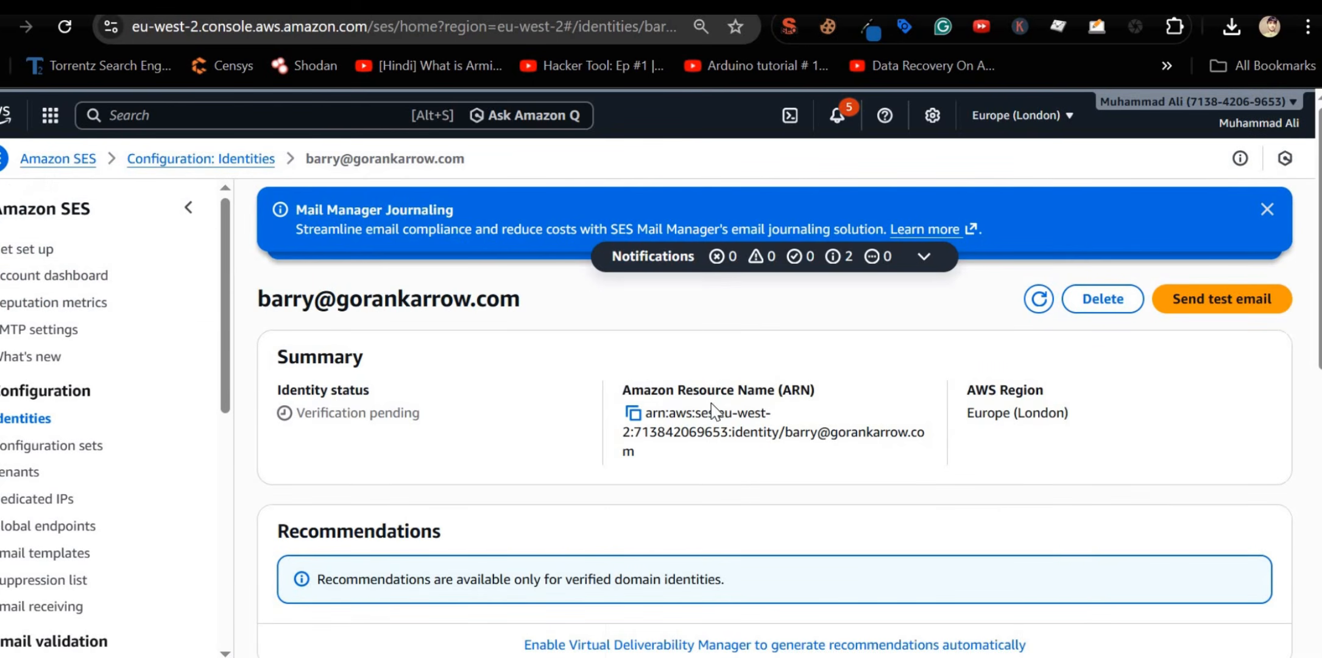
double_click(329, 412)
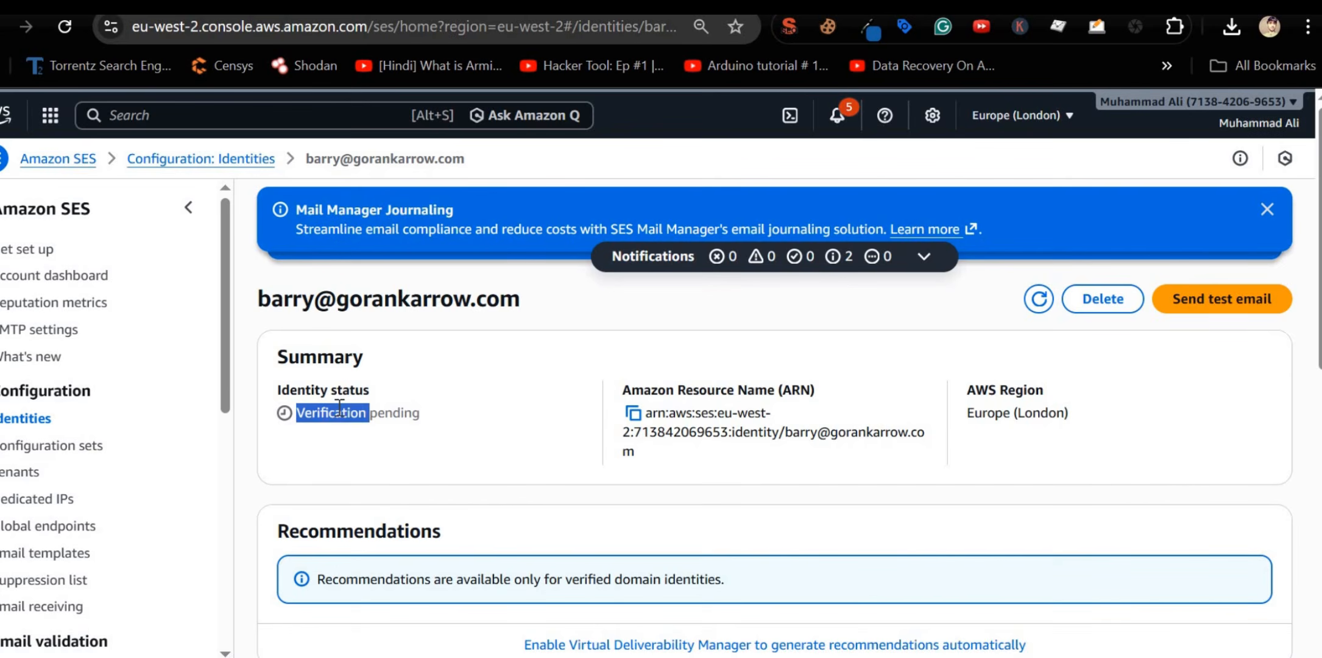
scroll(339, 408, "down", 7)
scroll(339, 408, "down", 7)
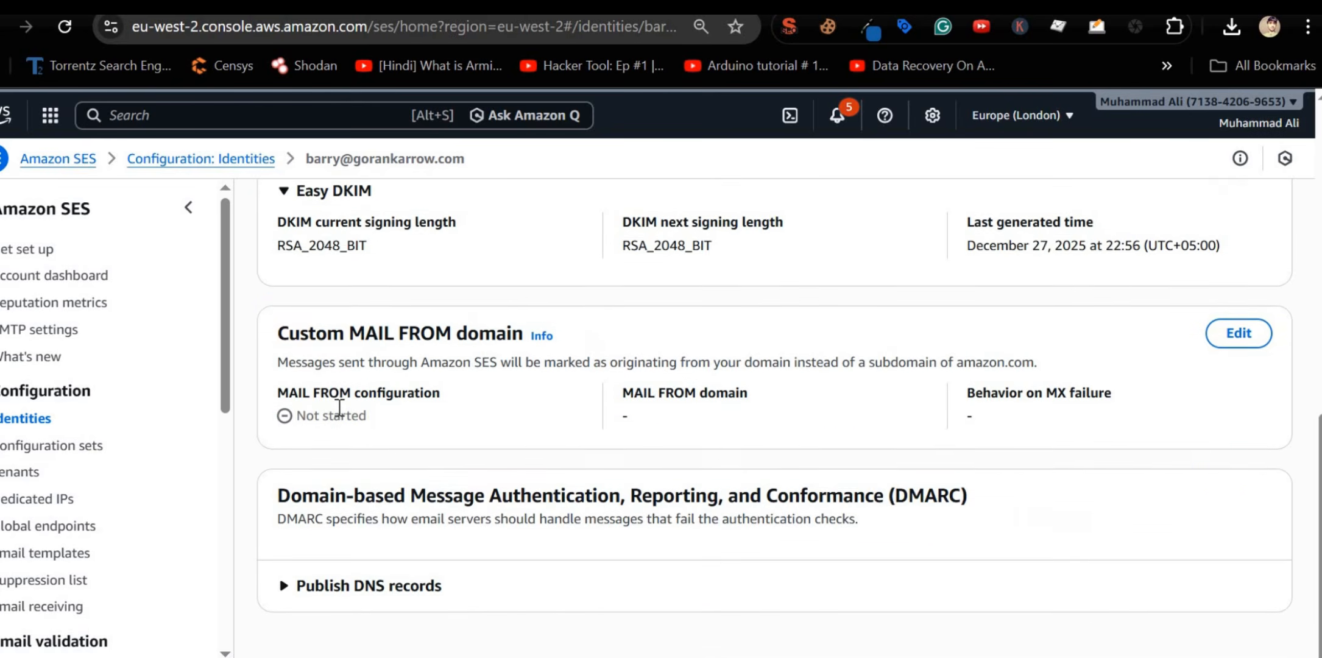
scroll(339, 408, "up", 14)
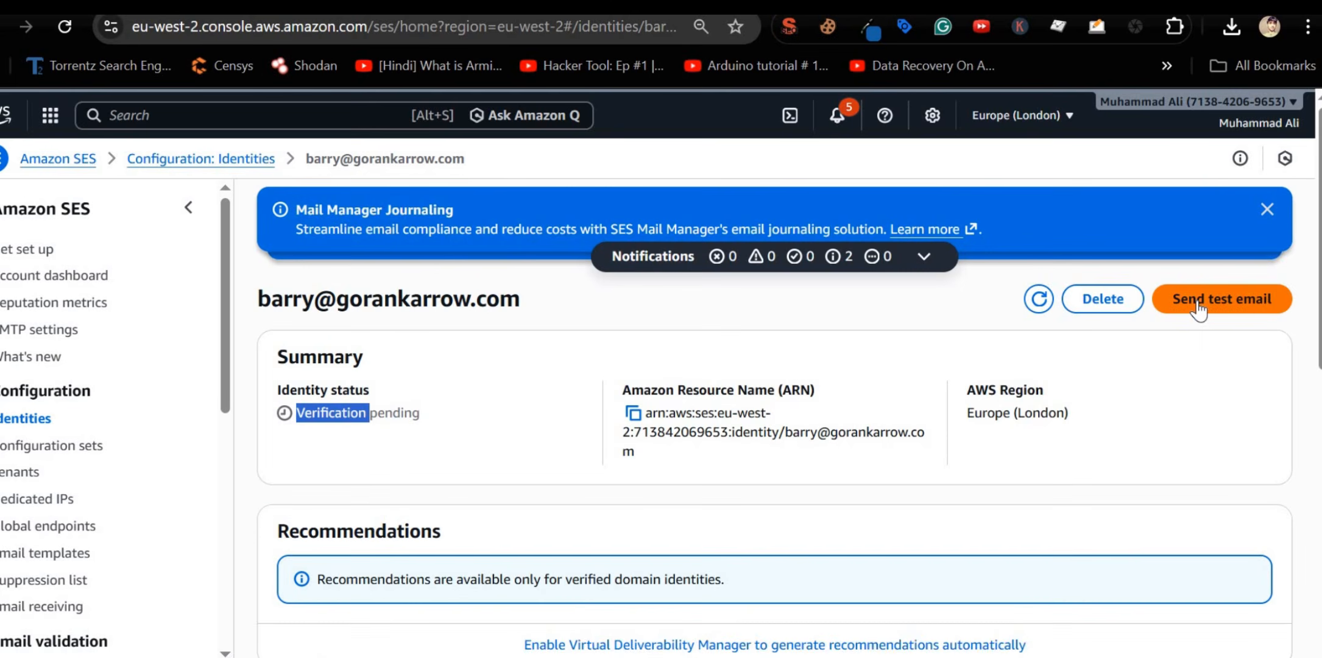
left_click(1198, 299)
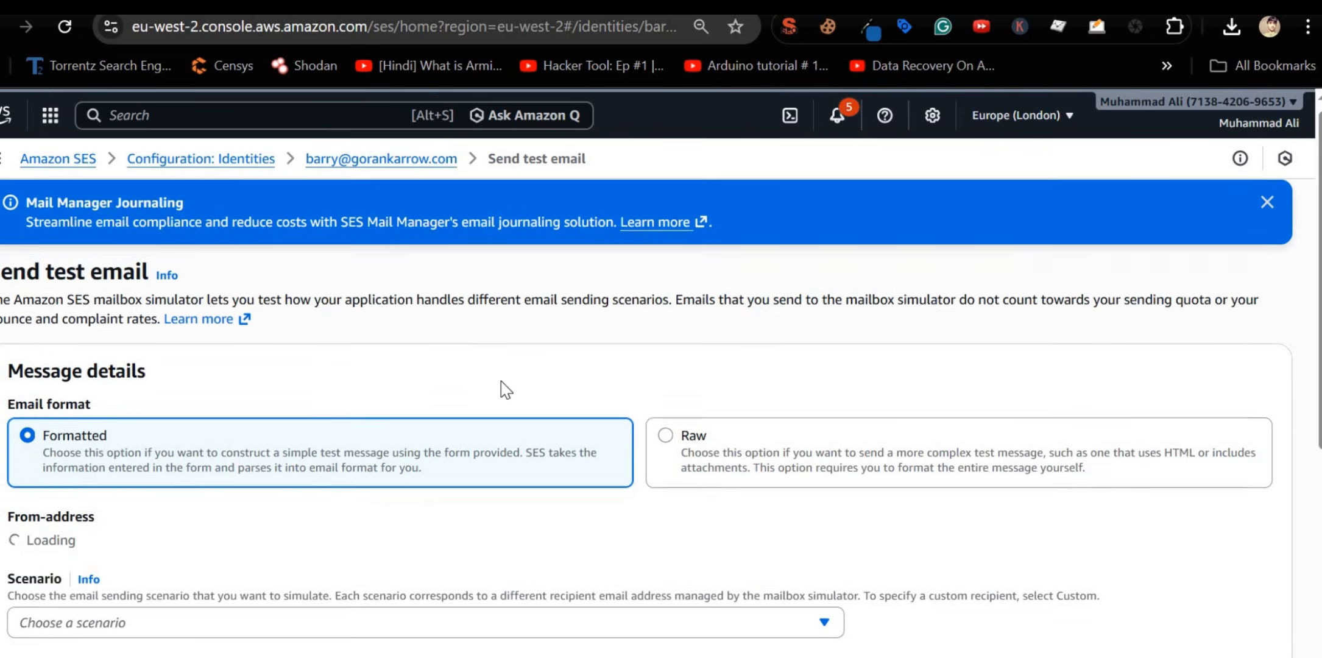
scroll(366, 414, "down", 4)
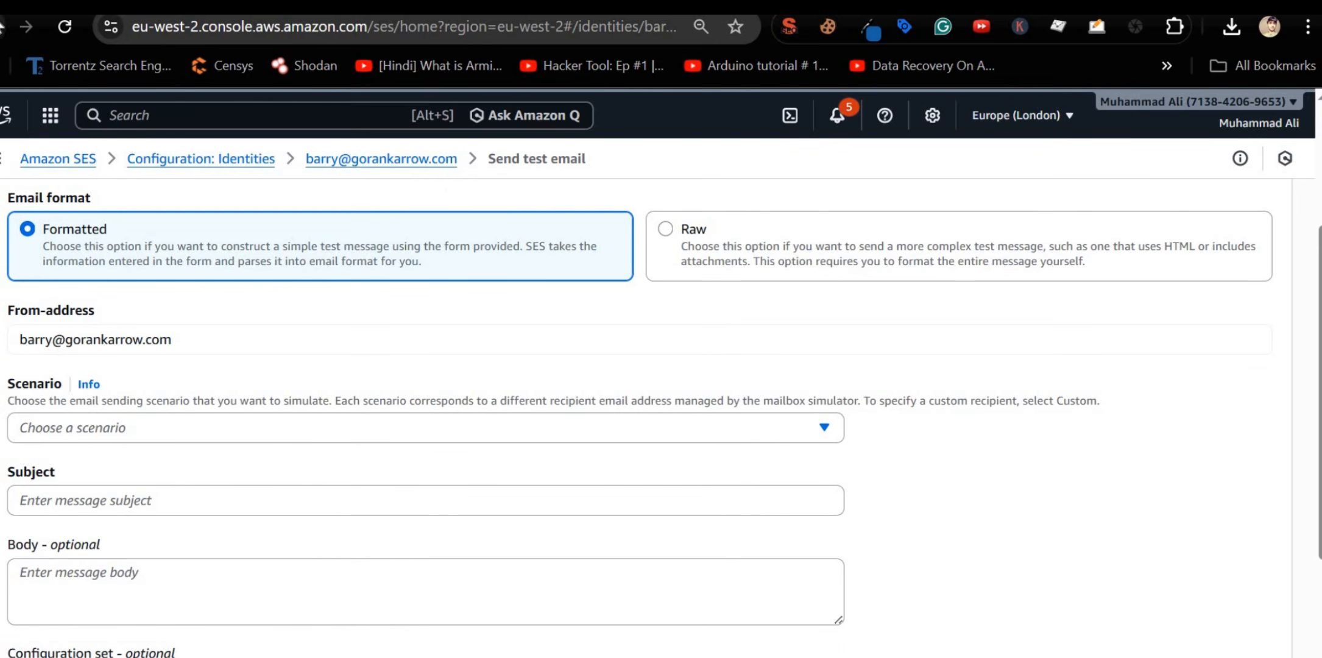
scroll(362, 313, "up", 4)
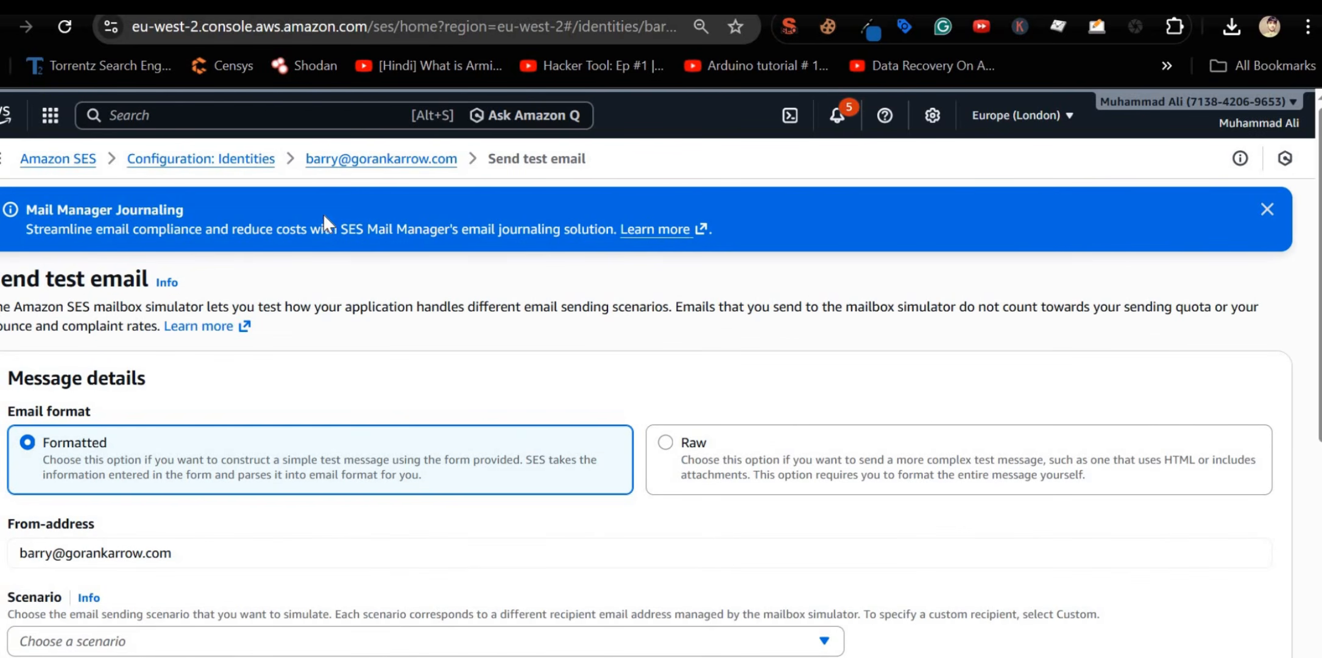
left_click(334, 164)
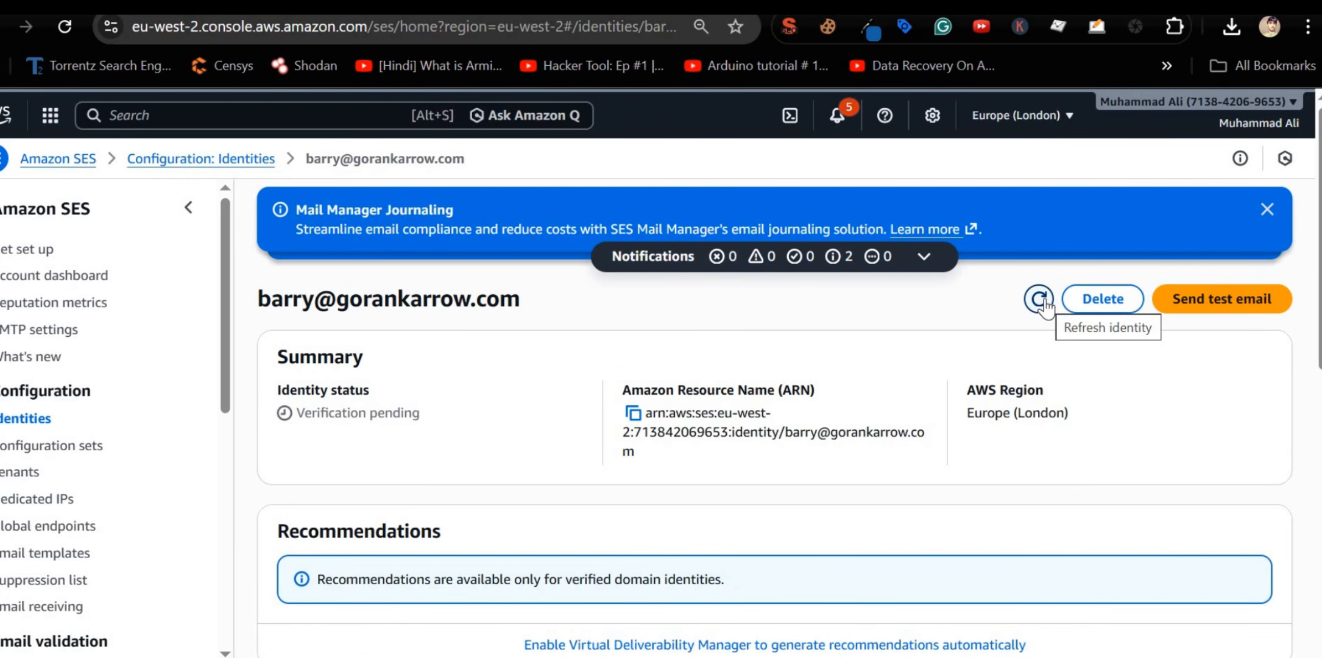
Step: Refresh the email identity's verification status and close the Mail Manager Journaling notice
left_click(1038, 298)
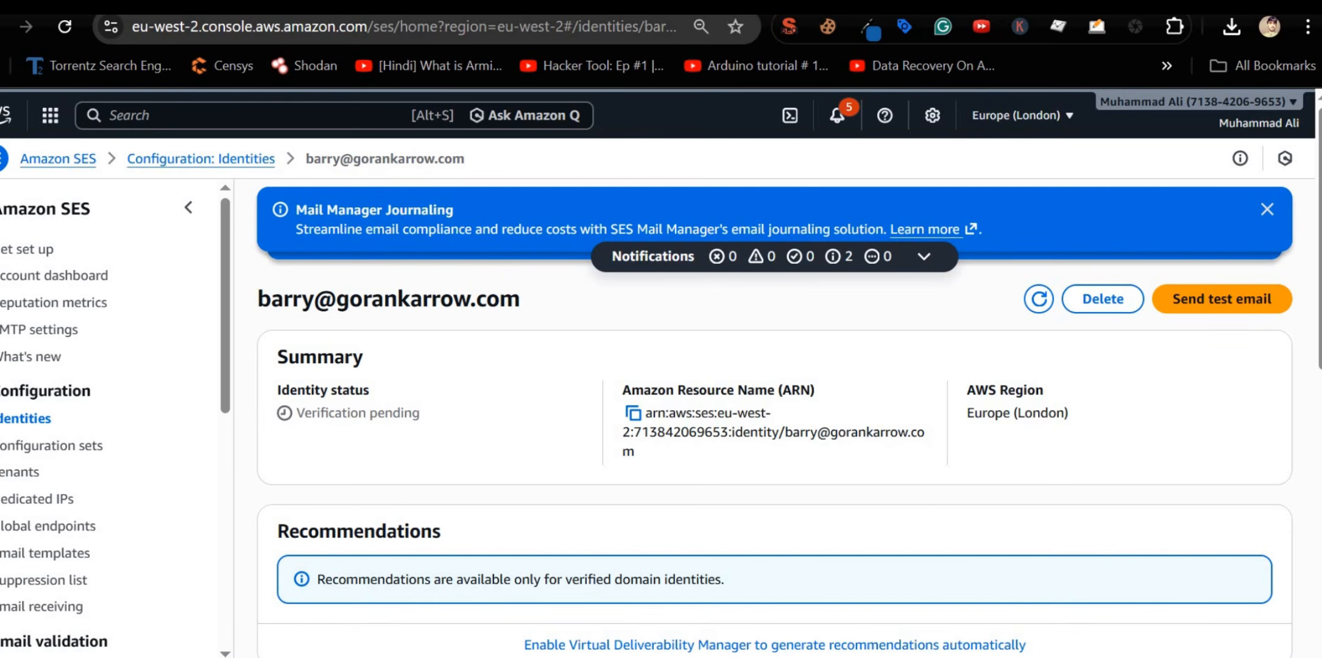
scroll(443, 324, "down", 3)
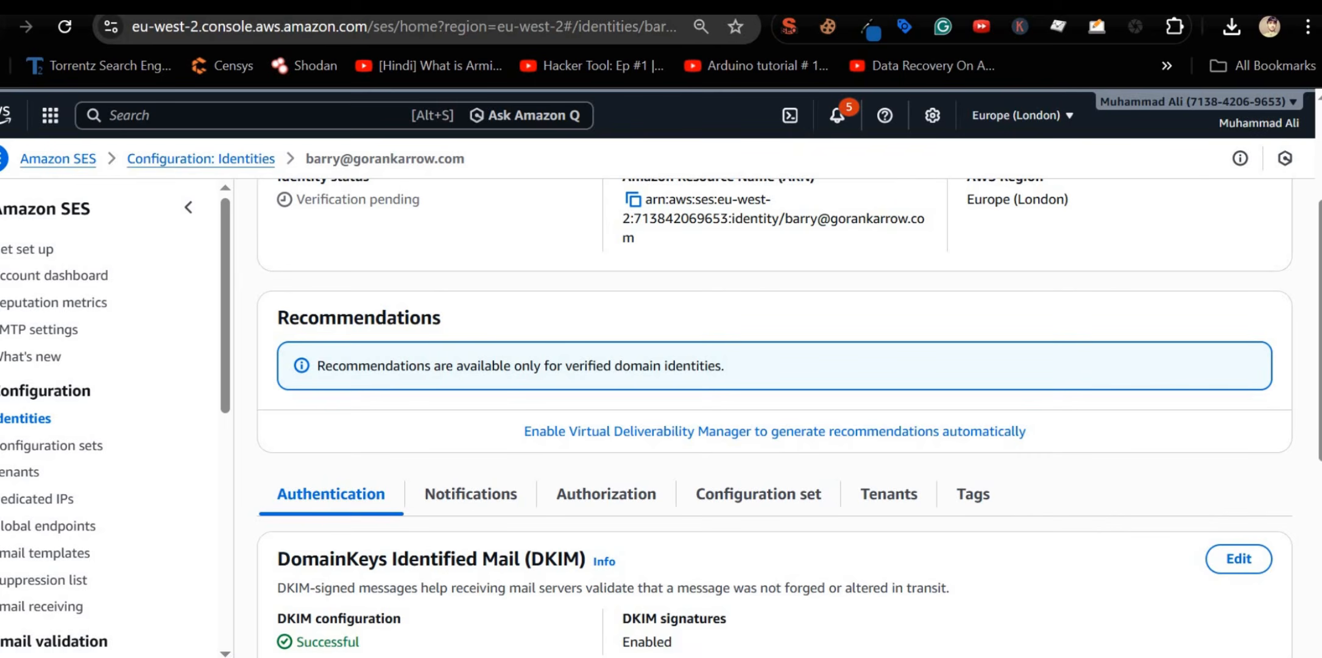
scroll(630, 485, "down", 5)
scroll(631, 484, "up", 10)
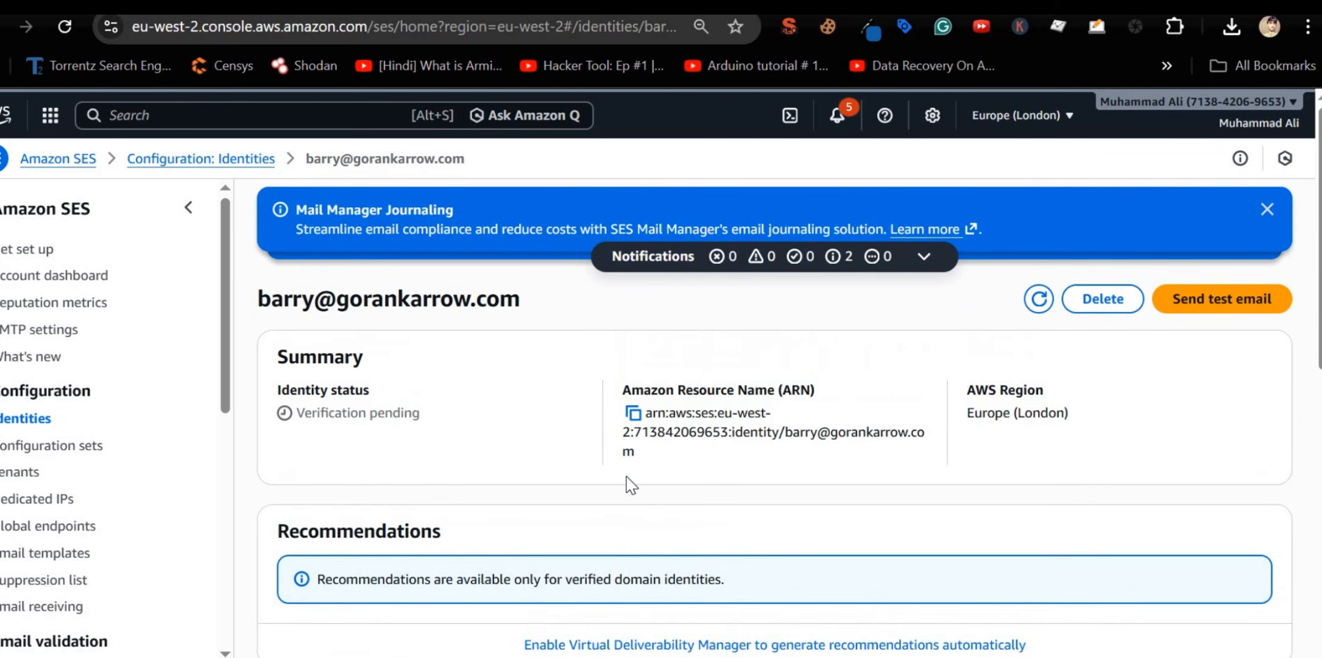
scroll(1185, 469, "down", 5)
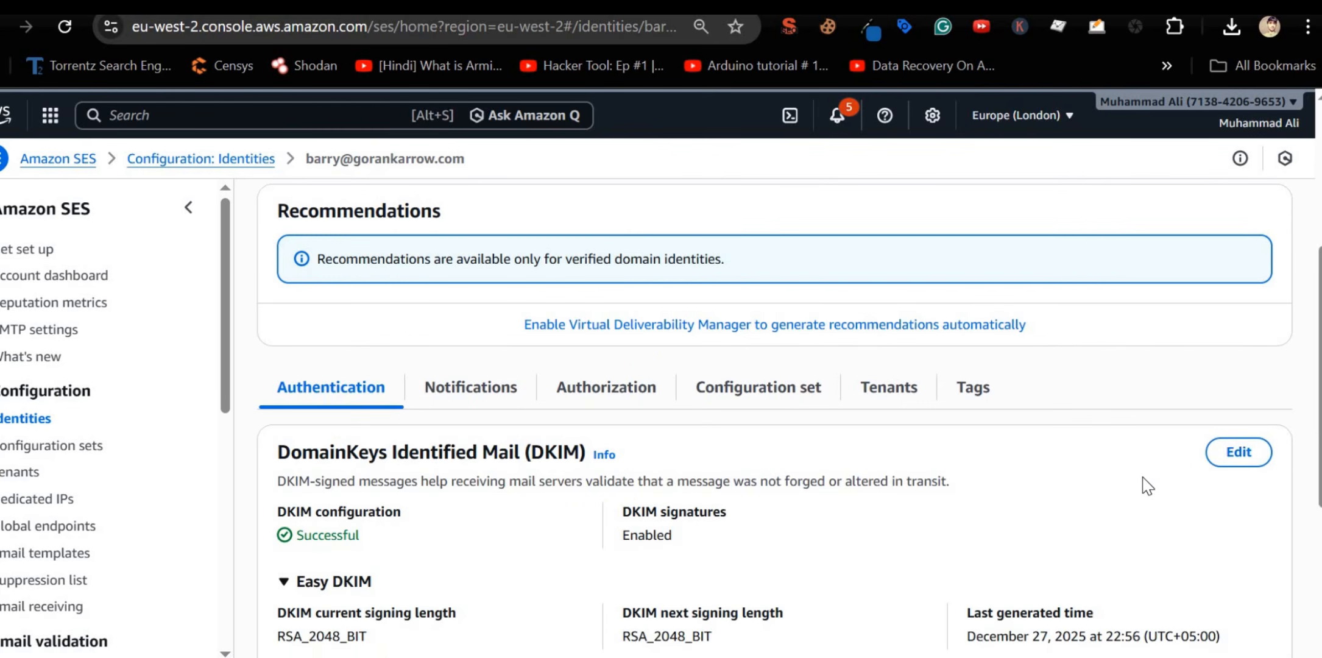
scroll(1158, 469, "up", 5)
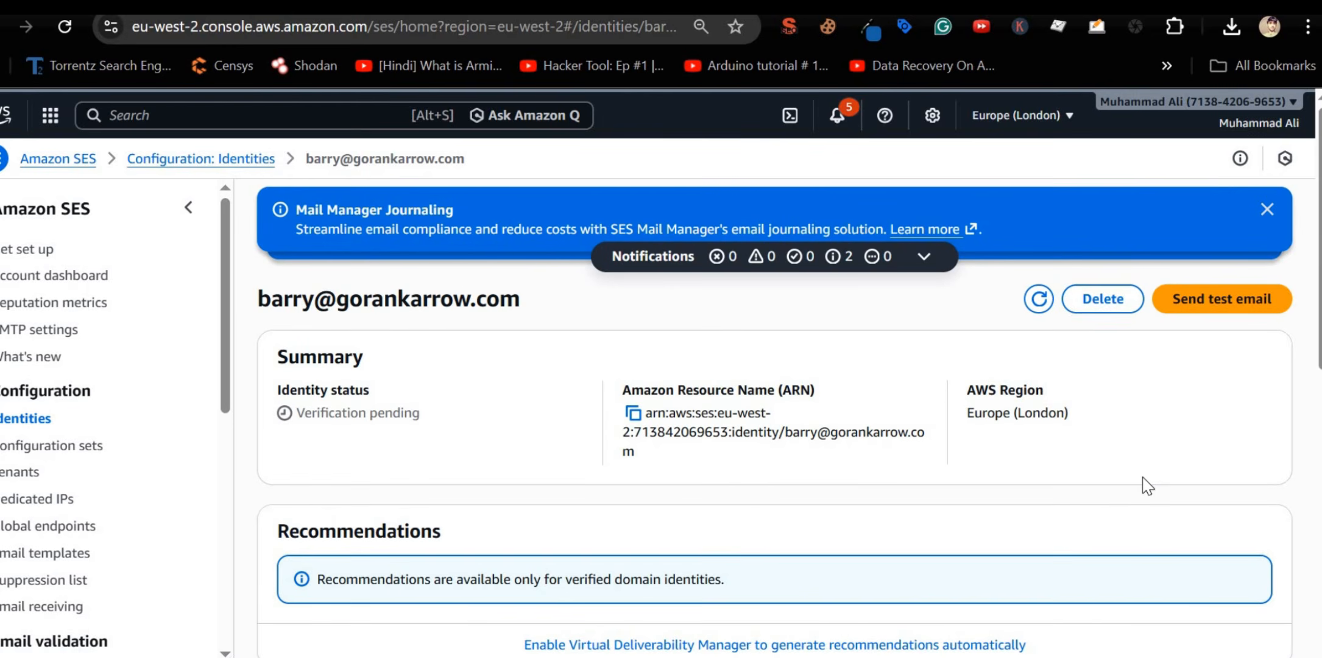
left_click(1266, 210)
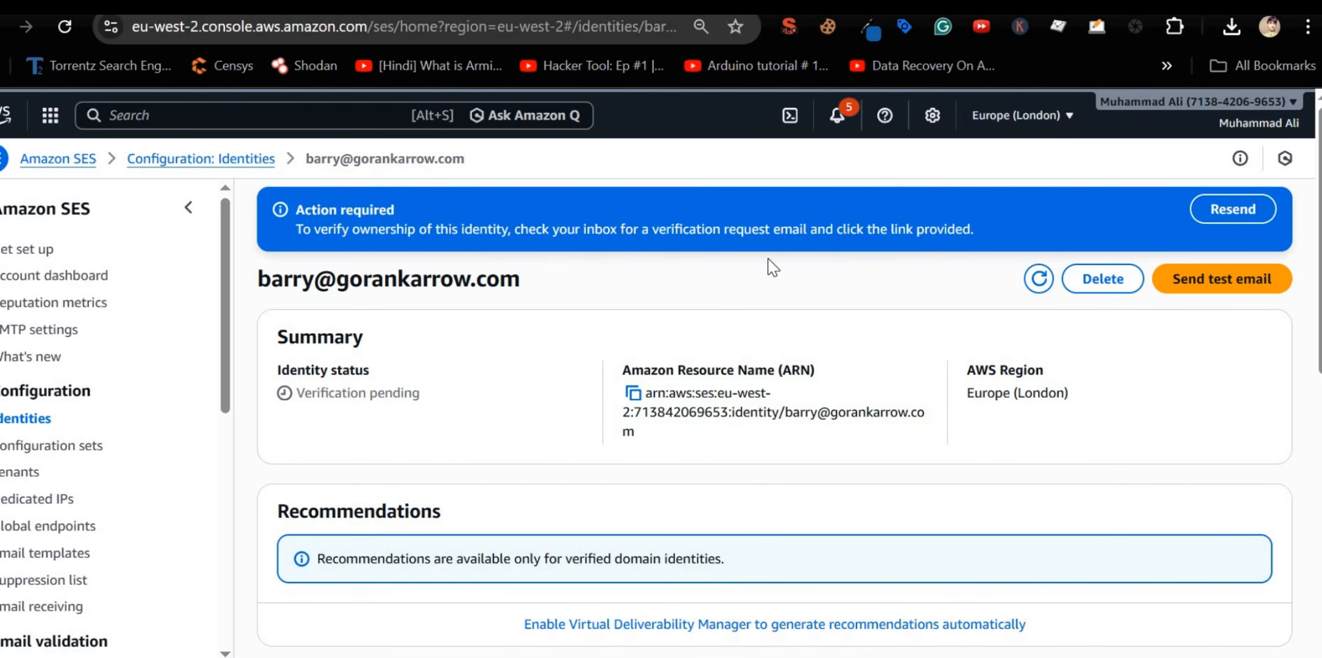
Step: Resend the SES verification email and reload the Roundcube inbox until the 'hey' message appears
left_click(1243, 215)
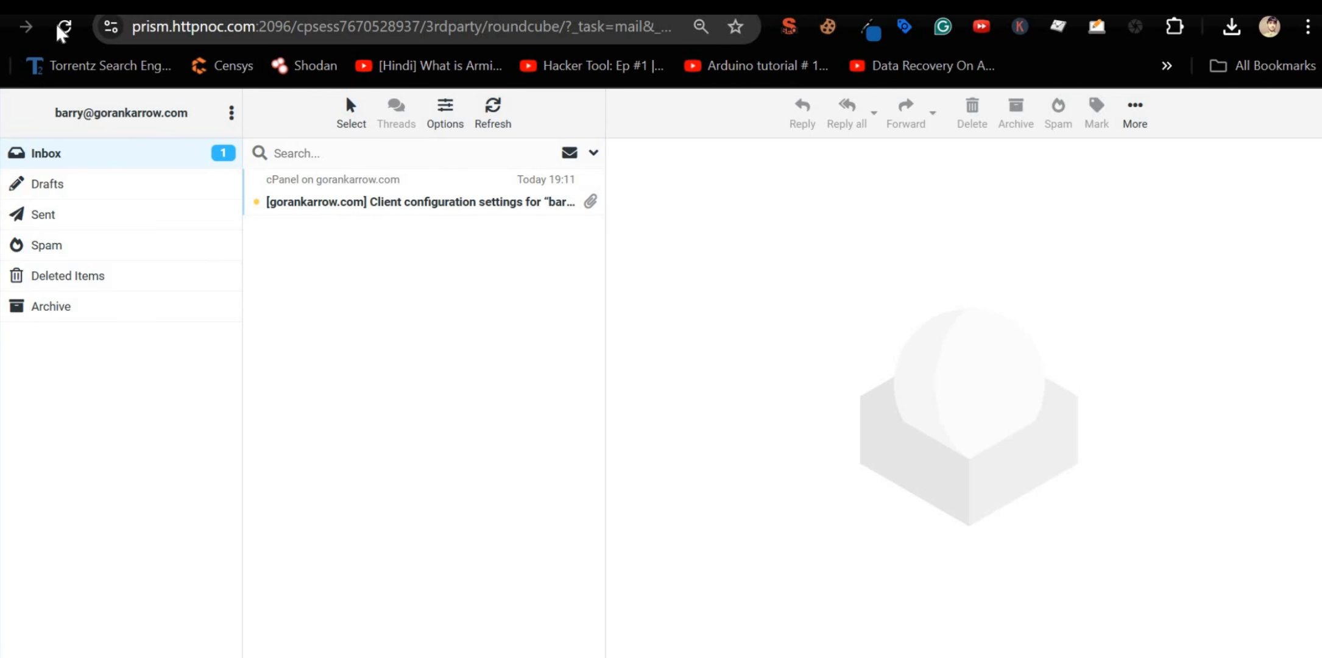
left_click(64, 26)
left_click(122, 142)
left_click(66, 26)
left_click(65, 35)
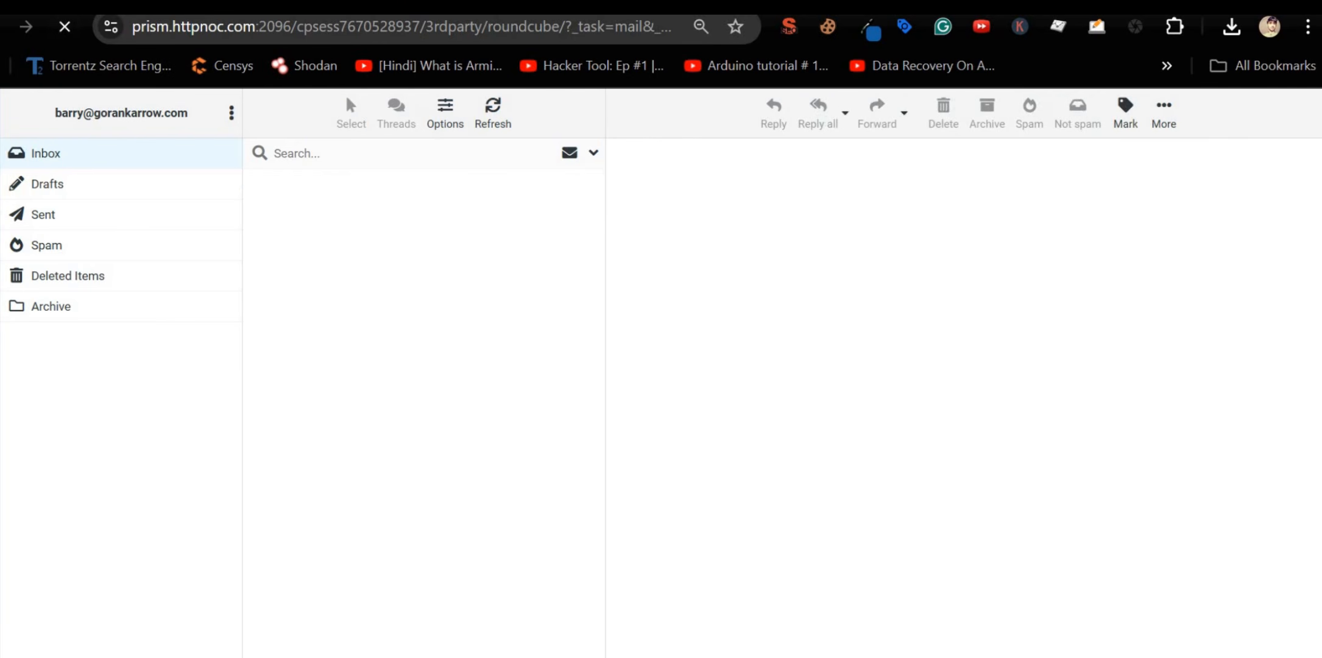
left_click(498, 124)
left_click(499, 123)
left_click(499, 124)
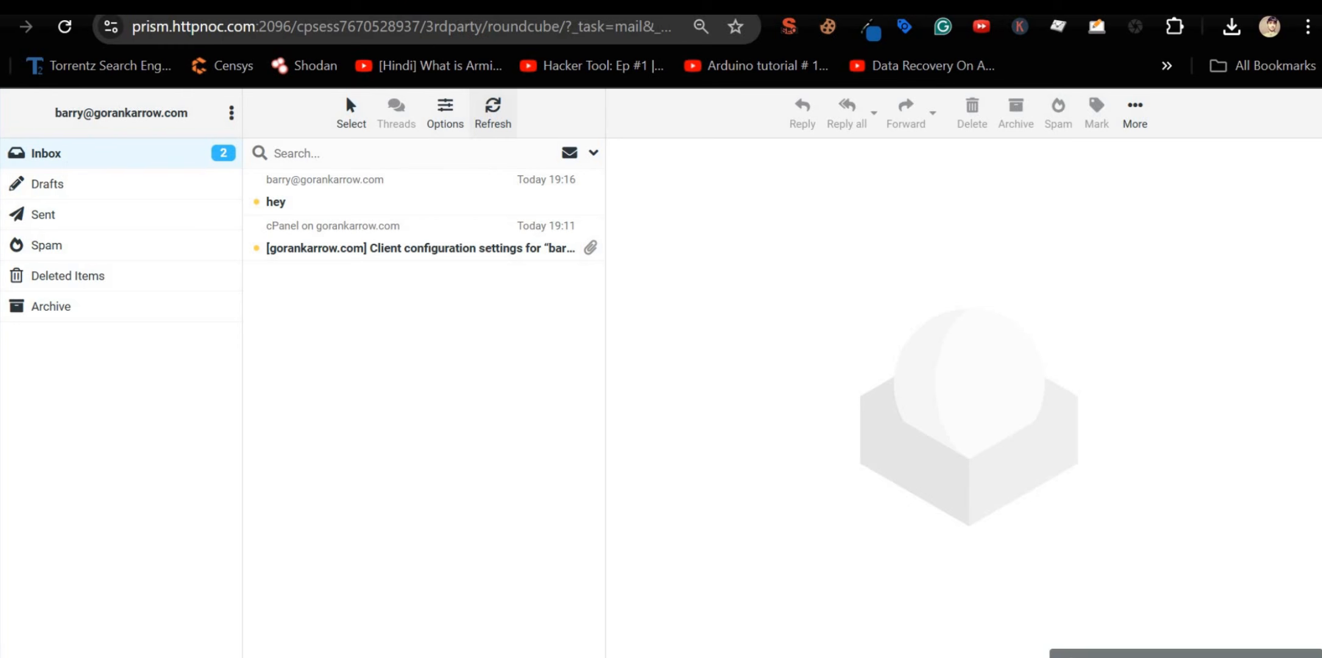
left_click(2, 160)
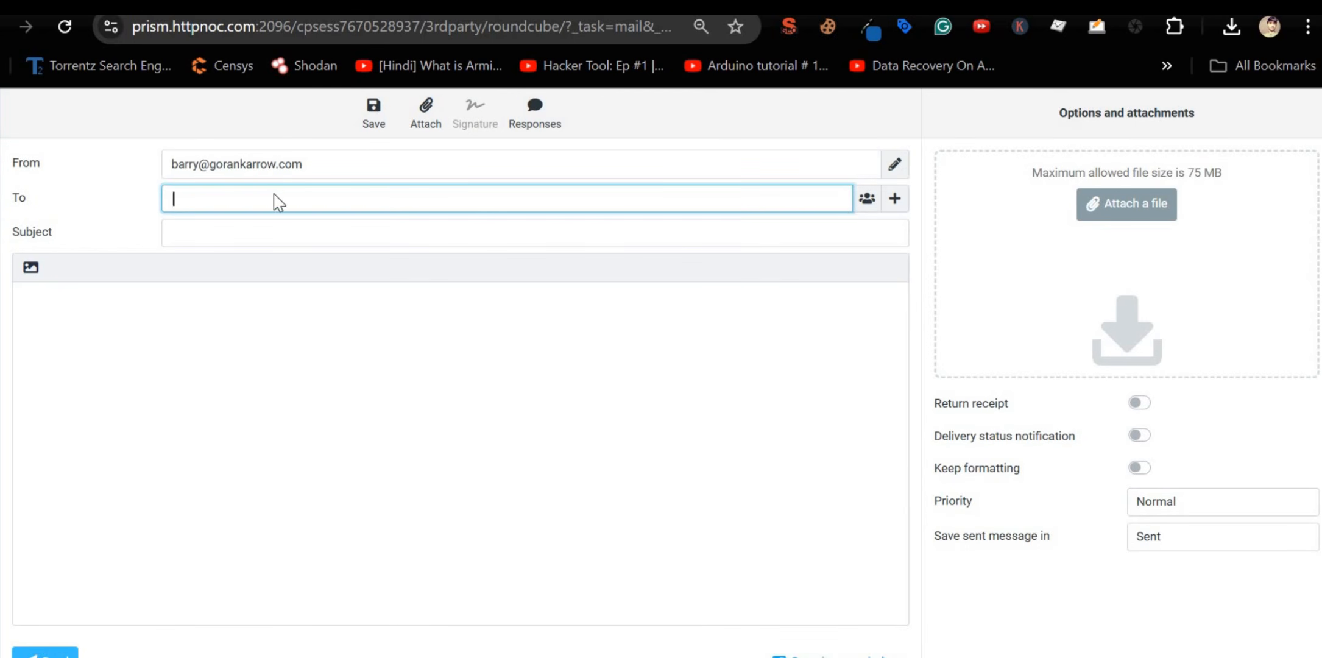
Step: Email the mailbox's own address with subject 'hey 2' and body 'hi 2'
key("ctrl+v")
left_click(285, 233)
type("h")
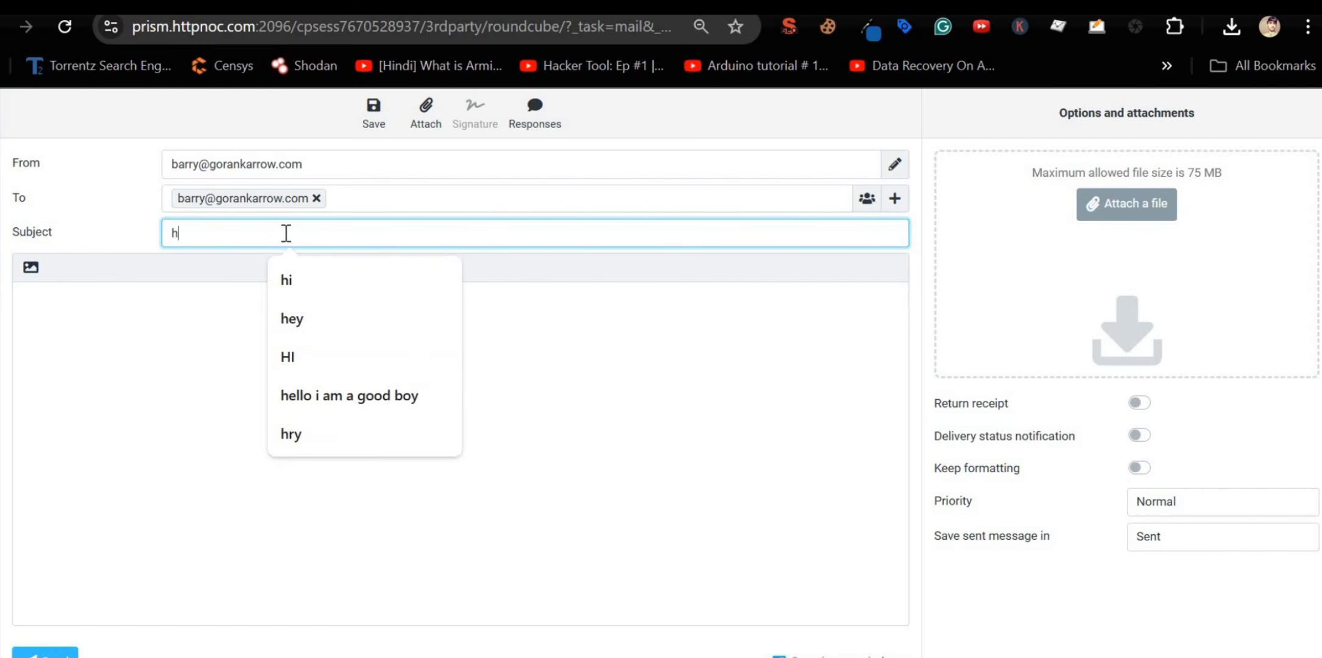
type("ey 2")
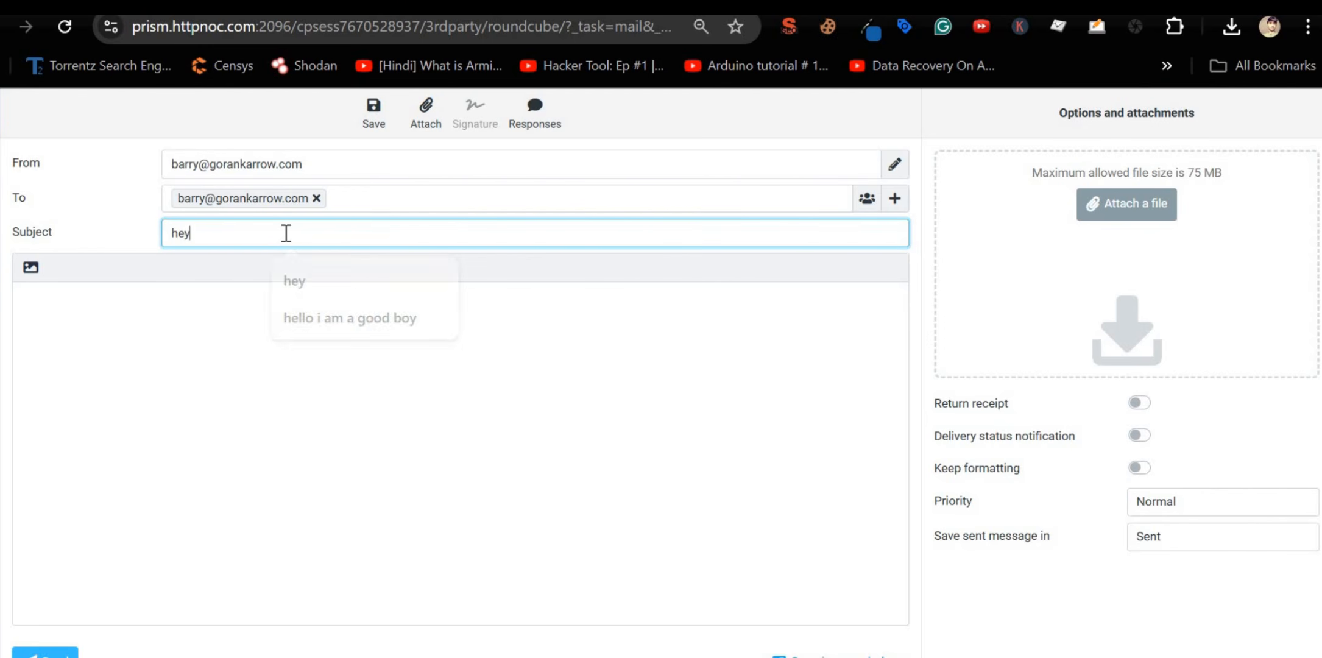
left_click(146, 316)
type("hi 2")
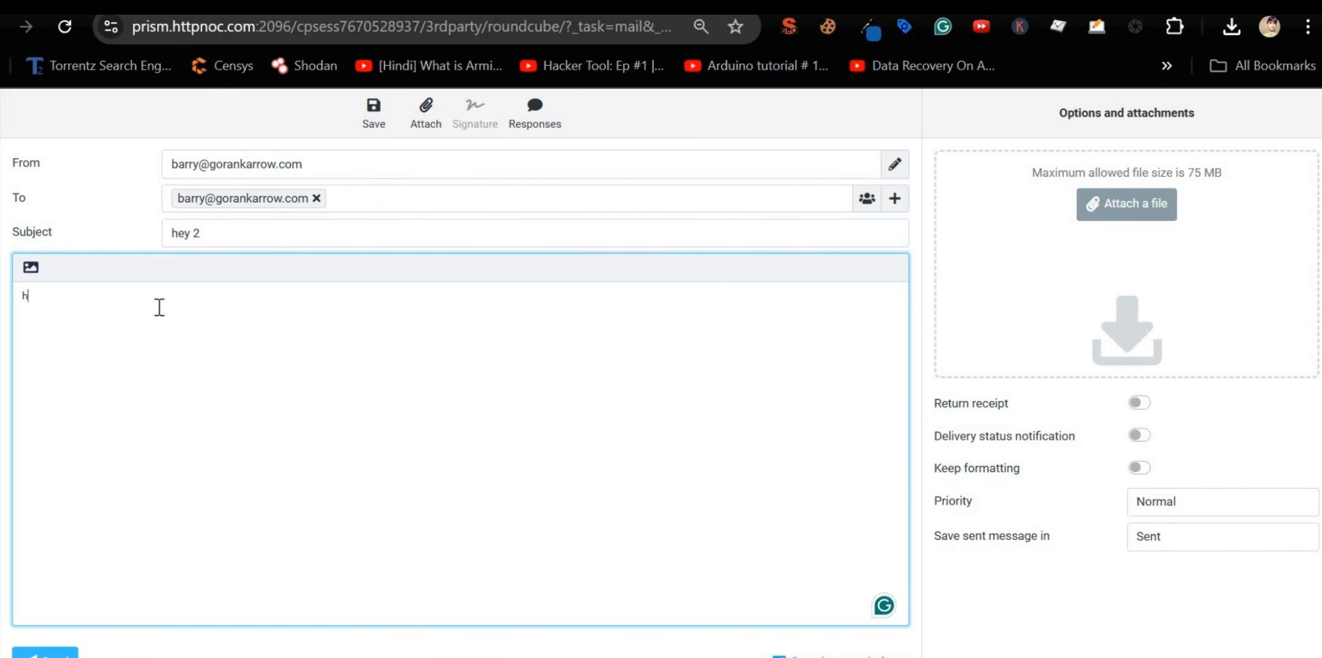
left_click(44, 653)
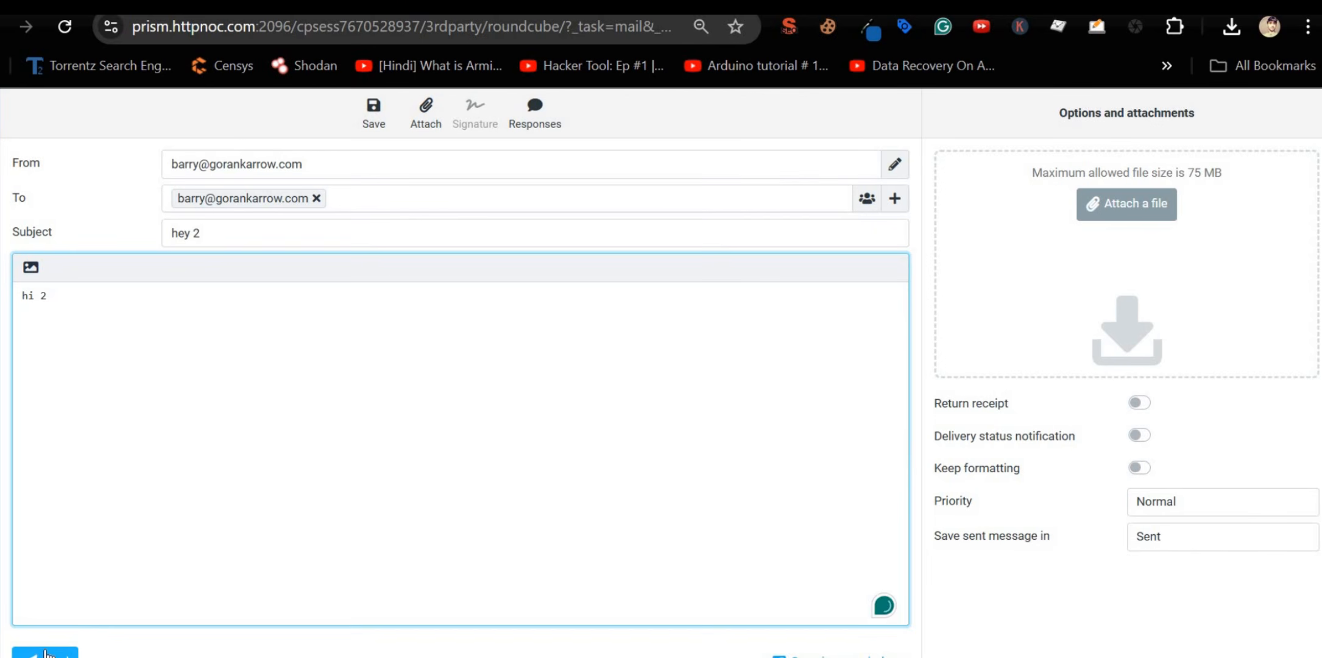
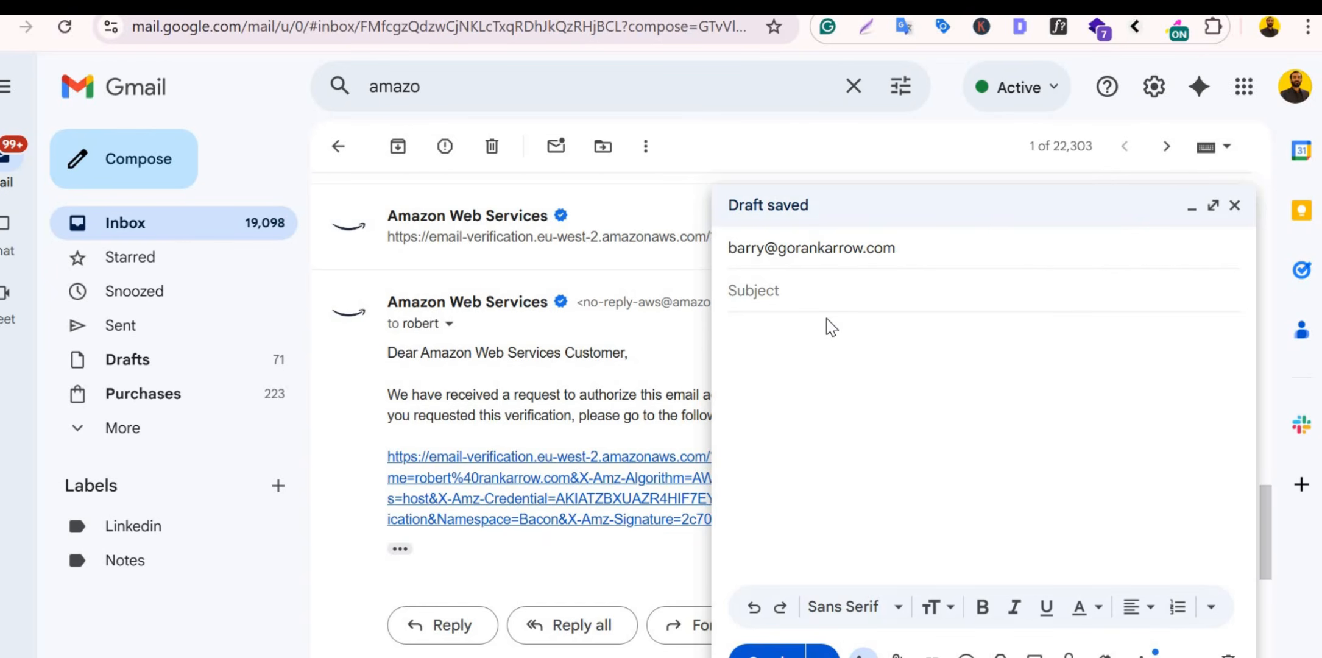
Step: Send the Gmail test message with subject 'hey 3' and body 'hi 3'
type("hr")
key("BackSpace")
type("ey 2")
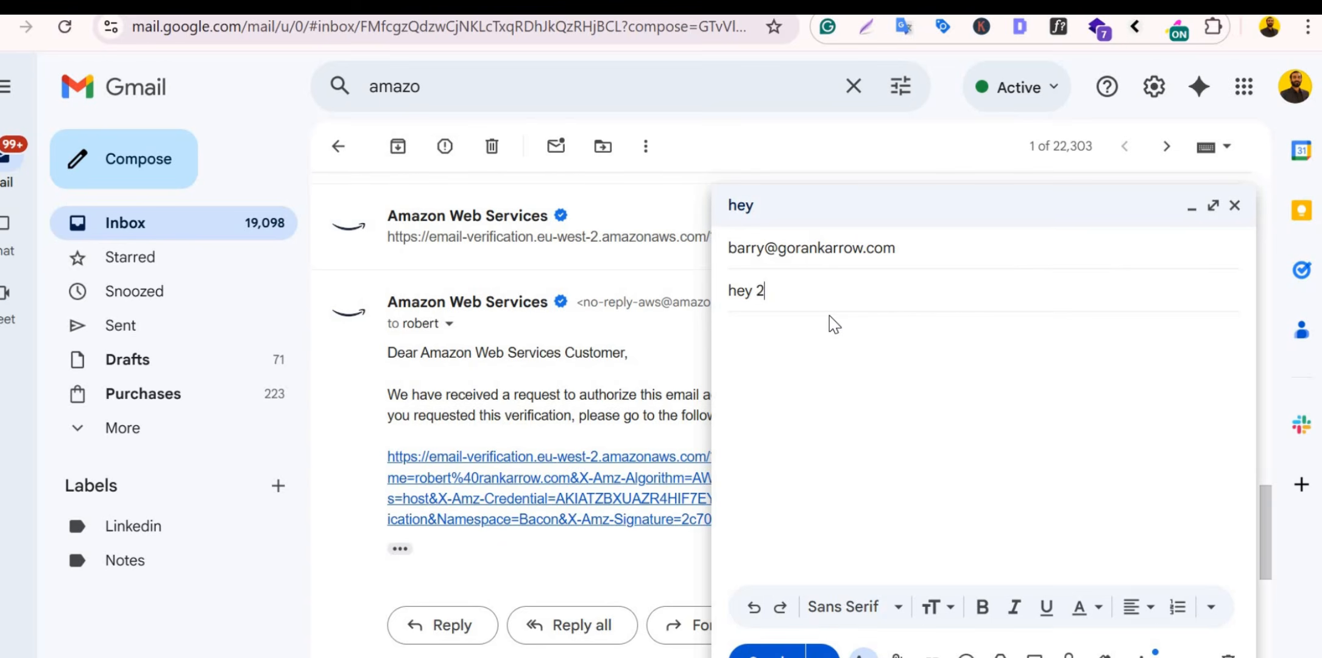
key("BackSpace")
type("3")
left_click(829, 345)
type("hi 3")
left_click(775, 652)
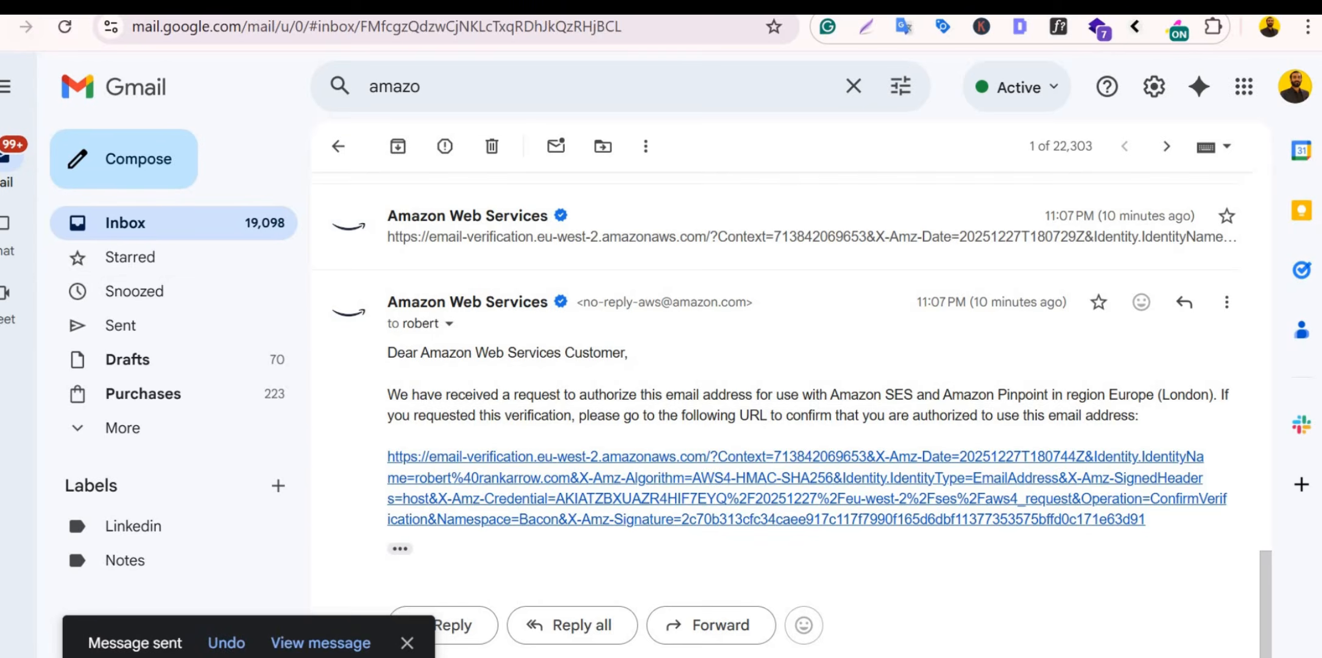
key("alt+Tab")
Step: Refresh the Roundcube inbox three times, then go to cPanel's gorankarrow.com deliverability page
left_click(491, 119)
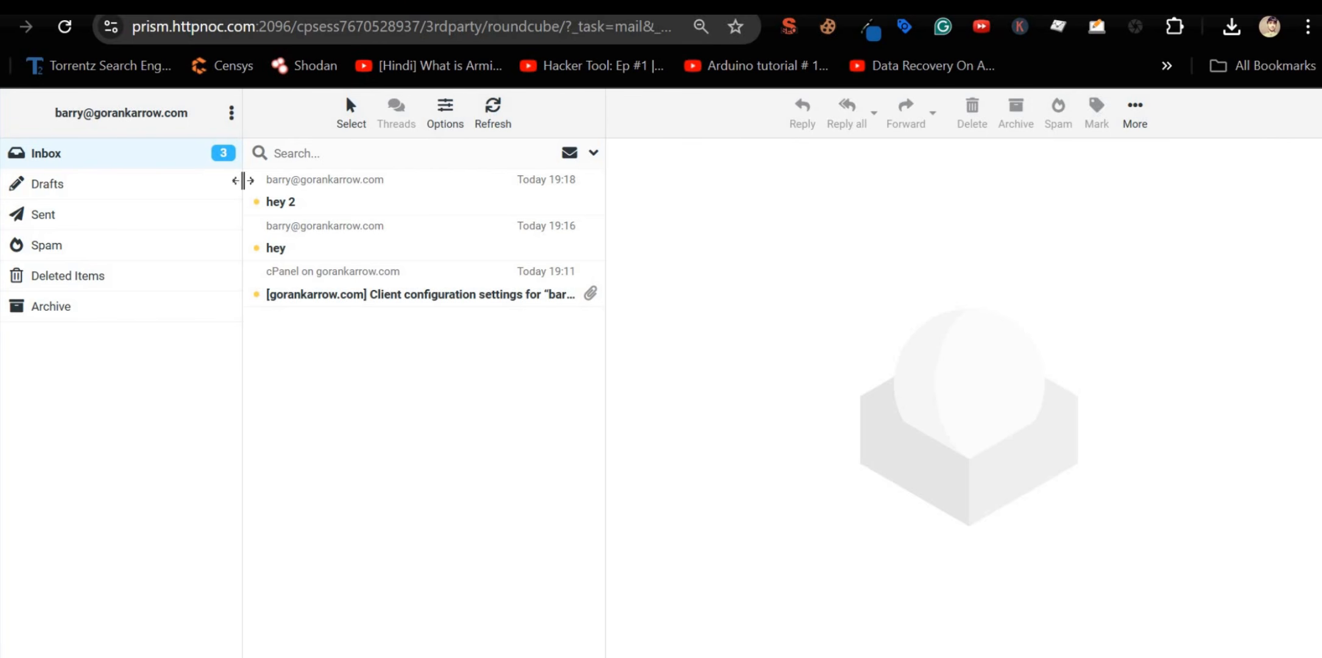
left_click(492, 125)
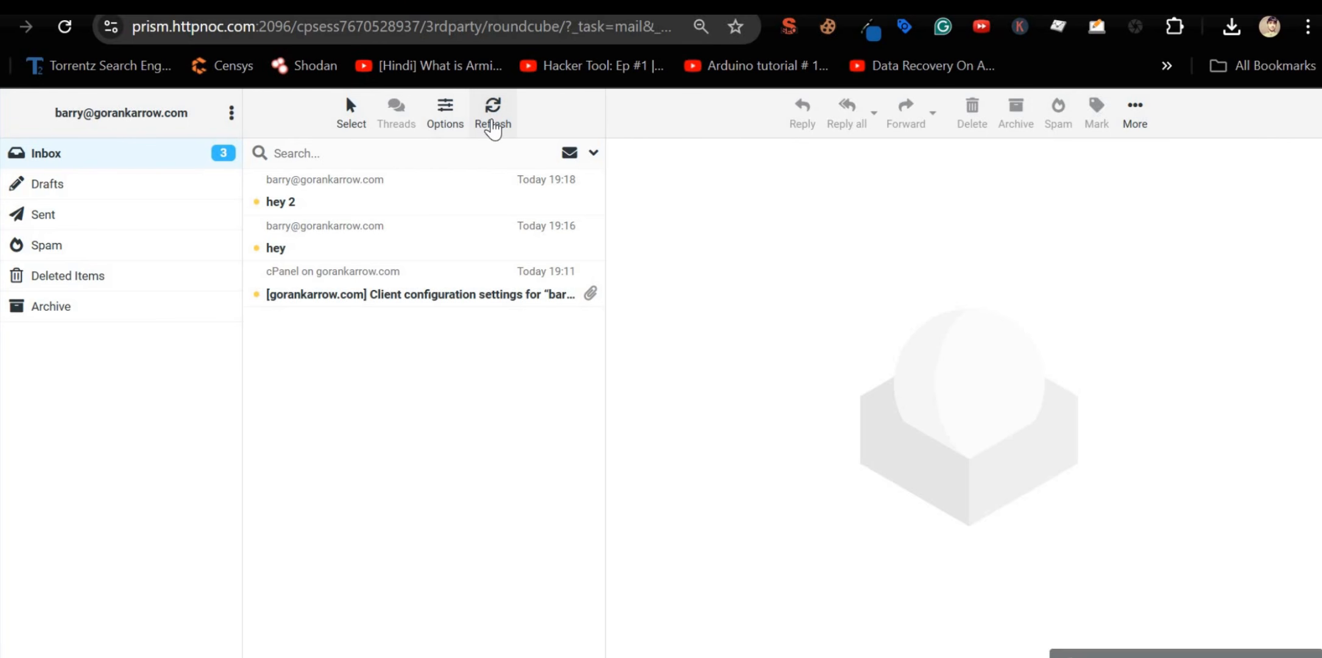
left_click(493, 125)
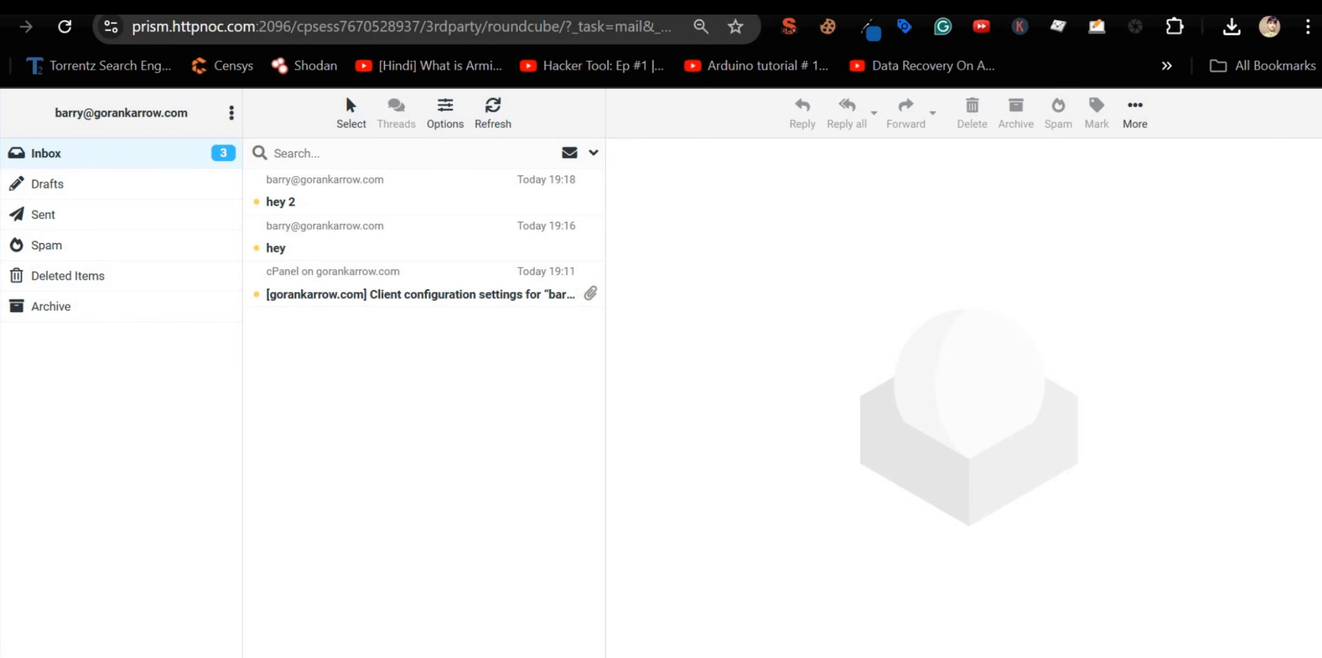
left_click(786, 6)
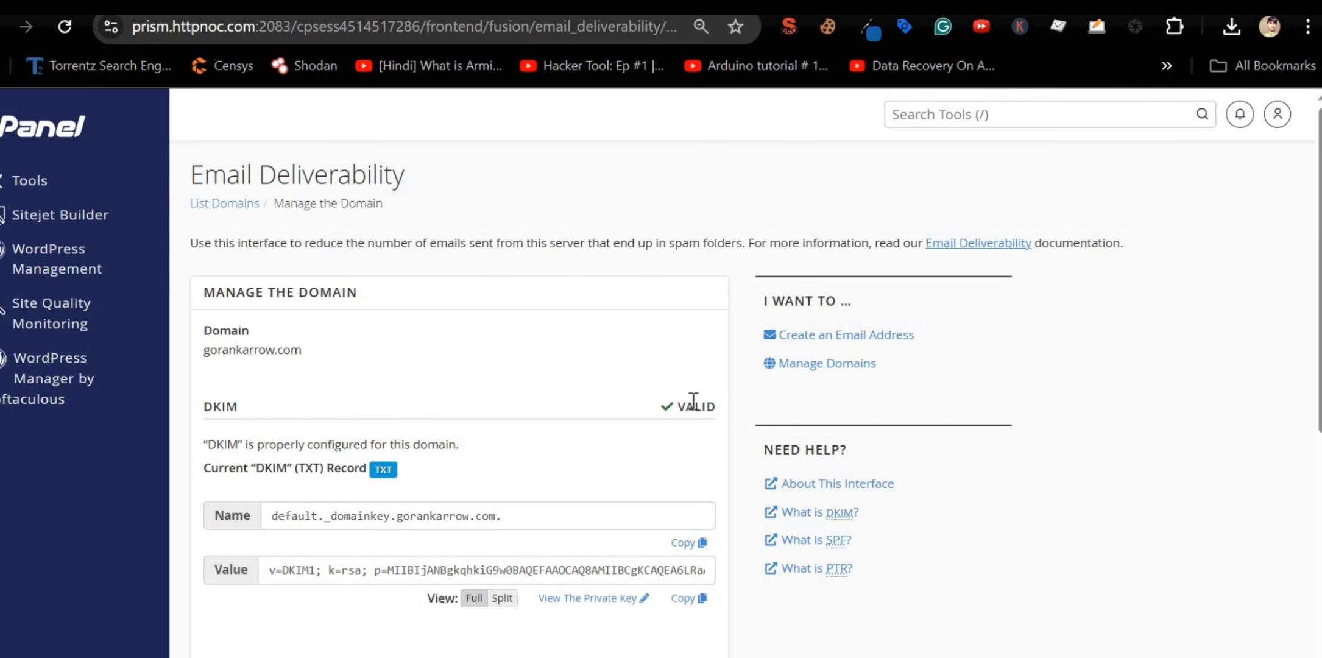
Step: Check that SPF shows VALID in cPanel, then go to Cloudflare's gorankarrow.com DNS records
scroll(700, 464, "down", 5)
double_click(704, 364)
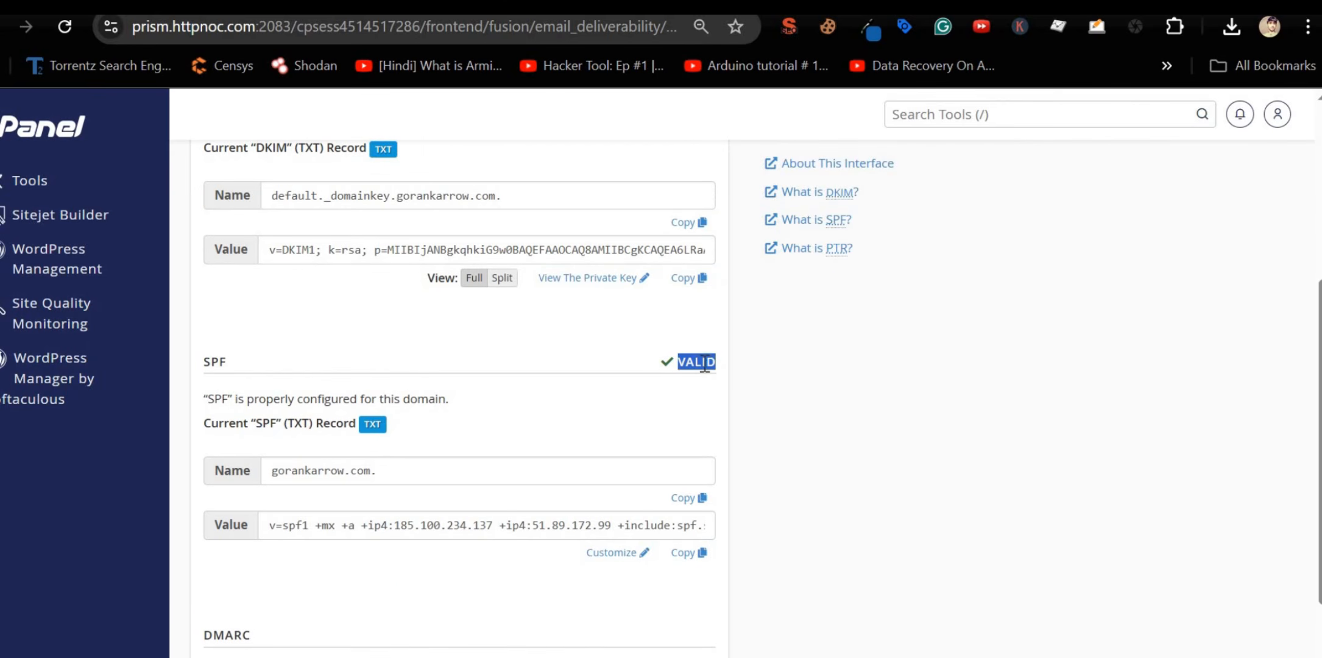
scroll(682, 438, "down", 3)
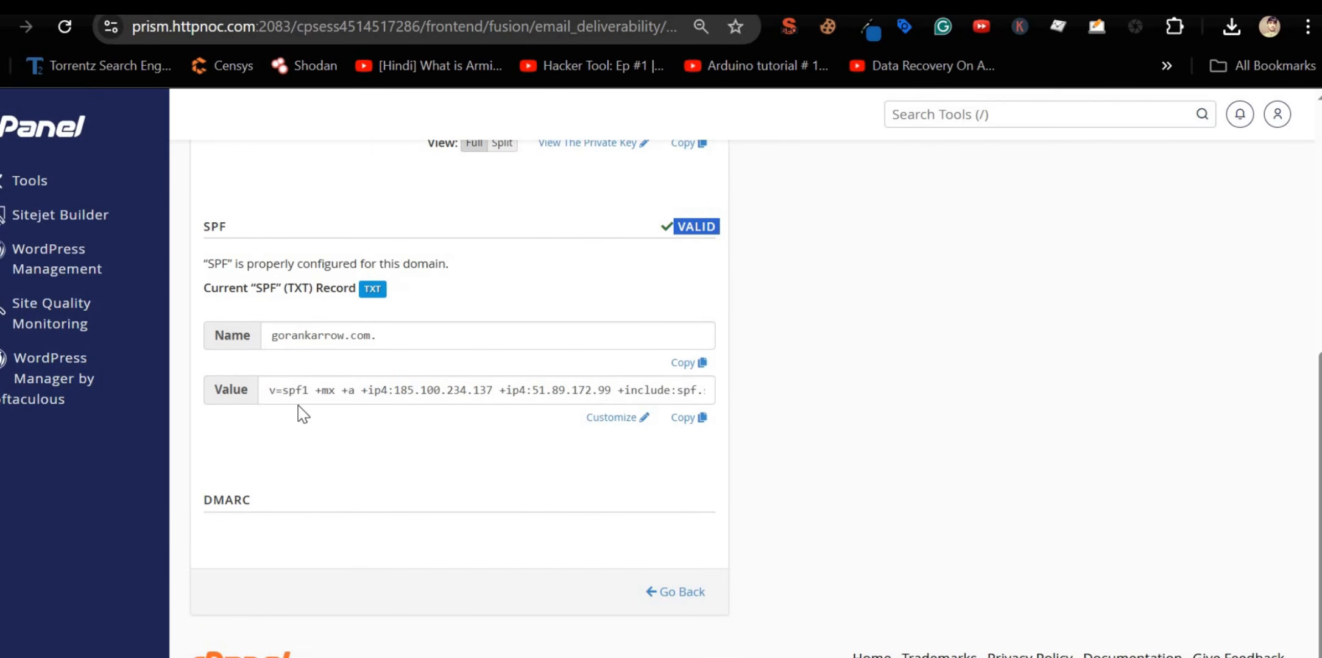
scroll(308, 429, "up", 3)
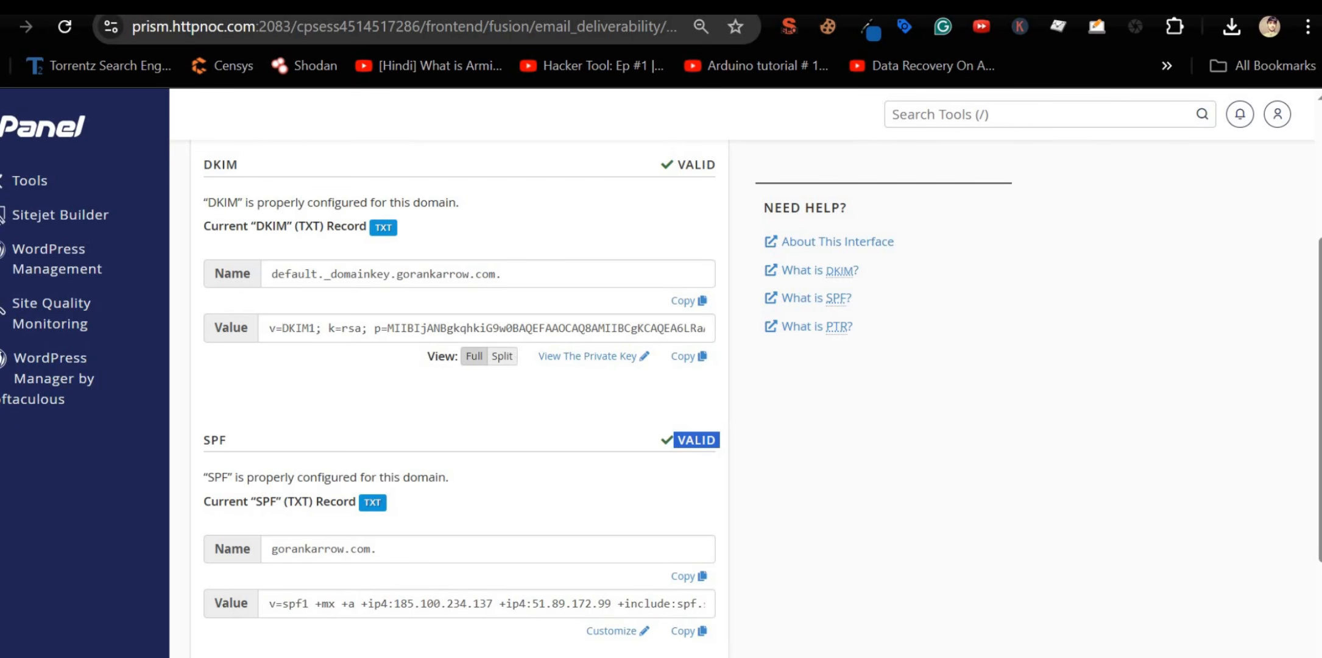
key("ctrl+Tab")
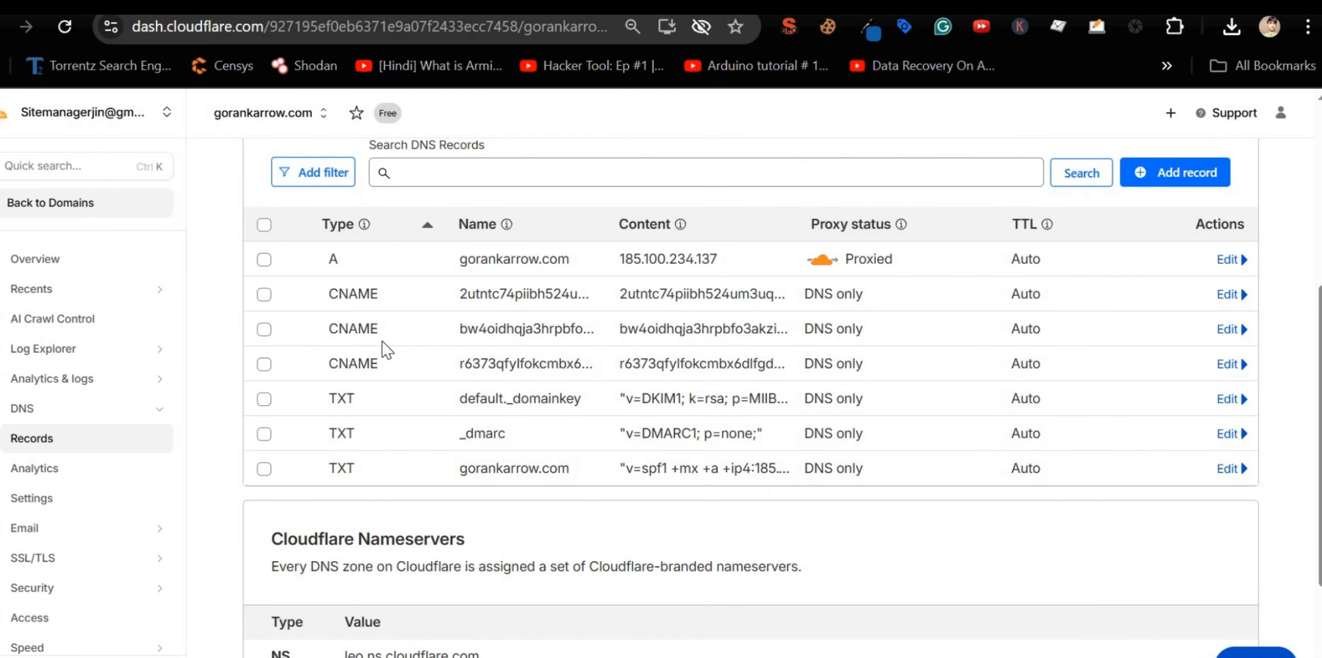
Step: Review the existing A and CNAME records in the gorankarrow.com DNS list
scroll(454, 377, "up", 2)
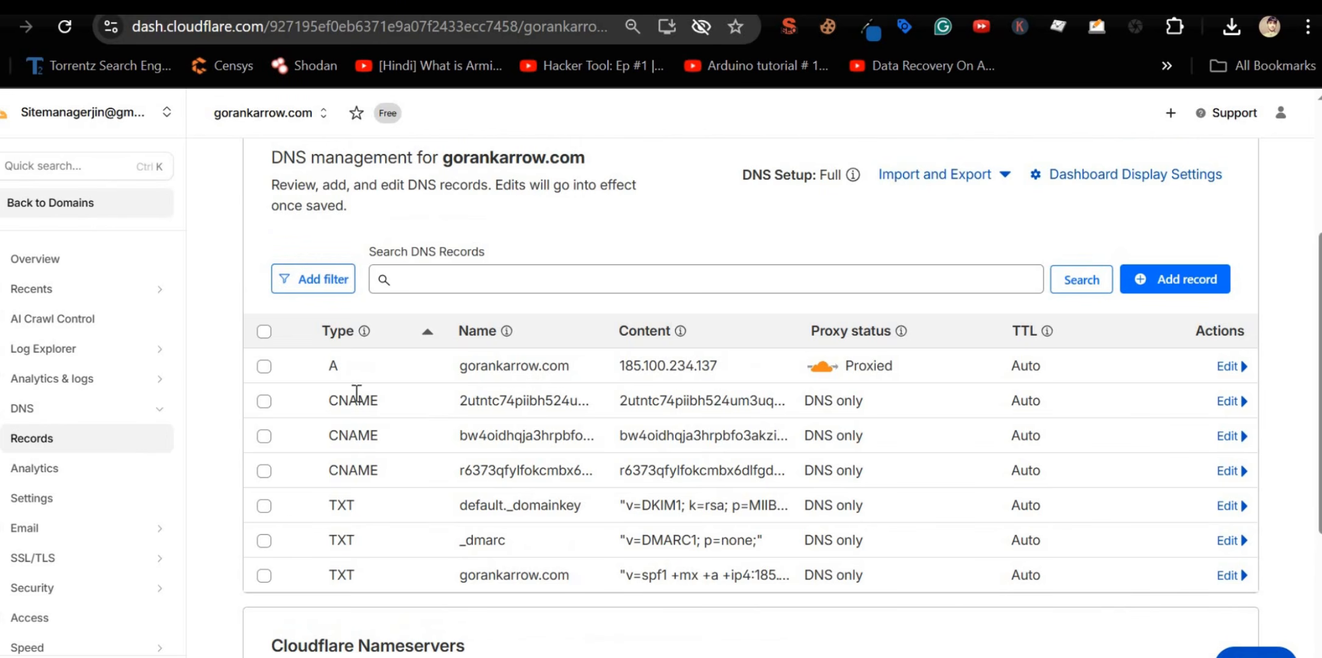
left_click_drag(333, 366, 349, 371)
double_click(364, 400)
double_click(359, 434)
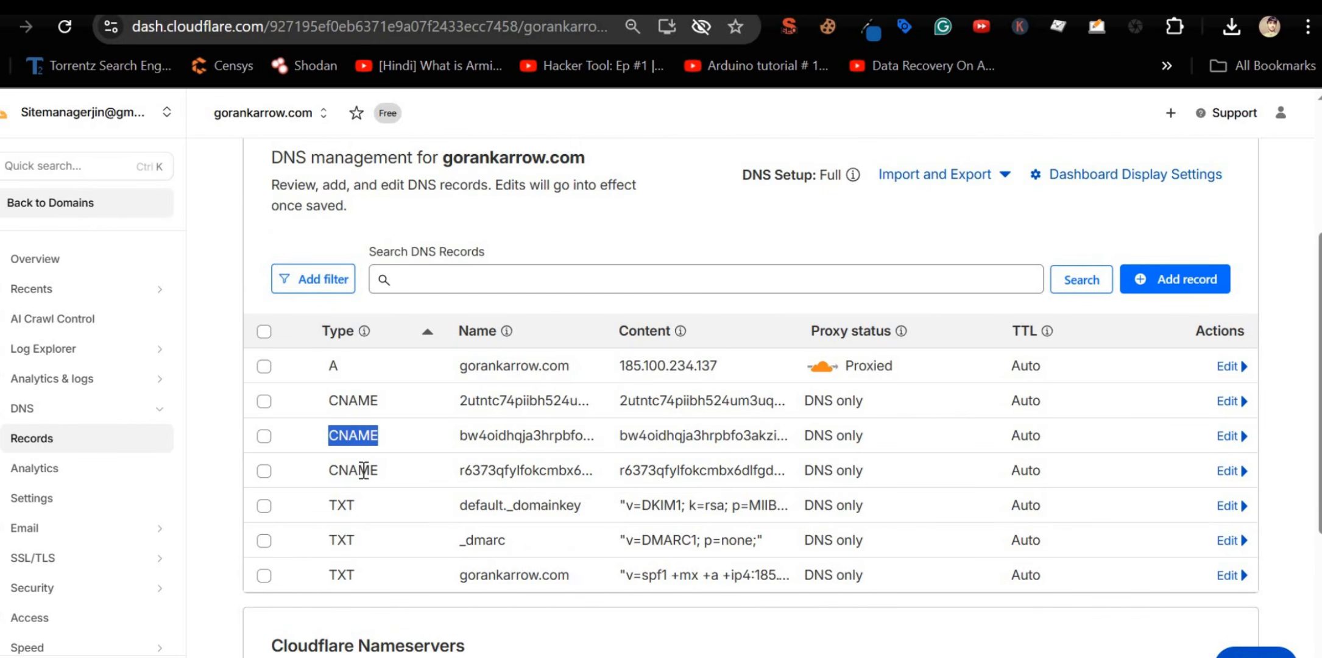
double_click(363, 471)
Step: Start a new DNS record of type MX with name @
left_click(1144, 278)
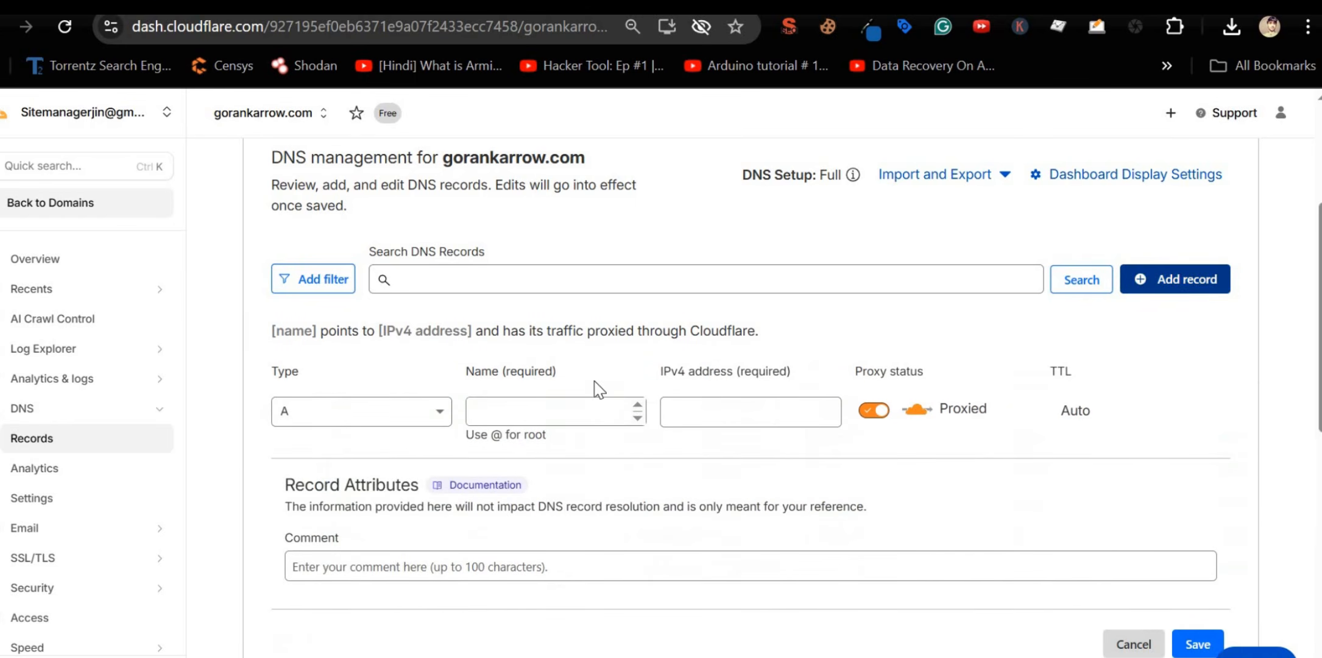
left_click(404, 418)
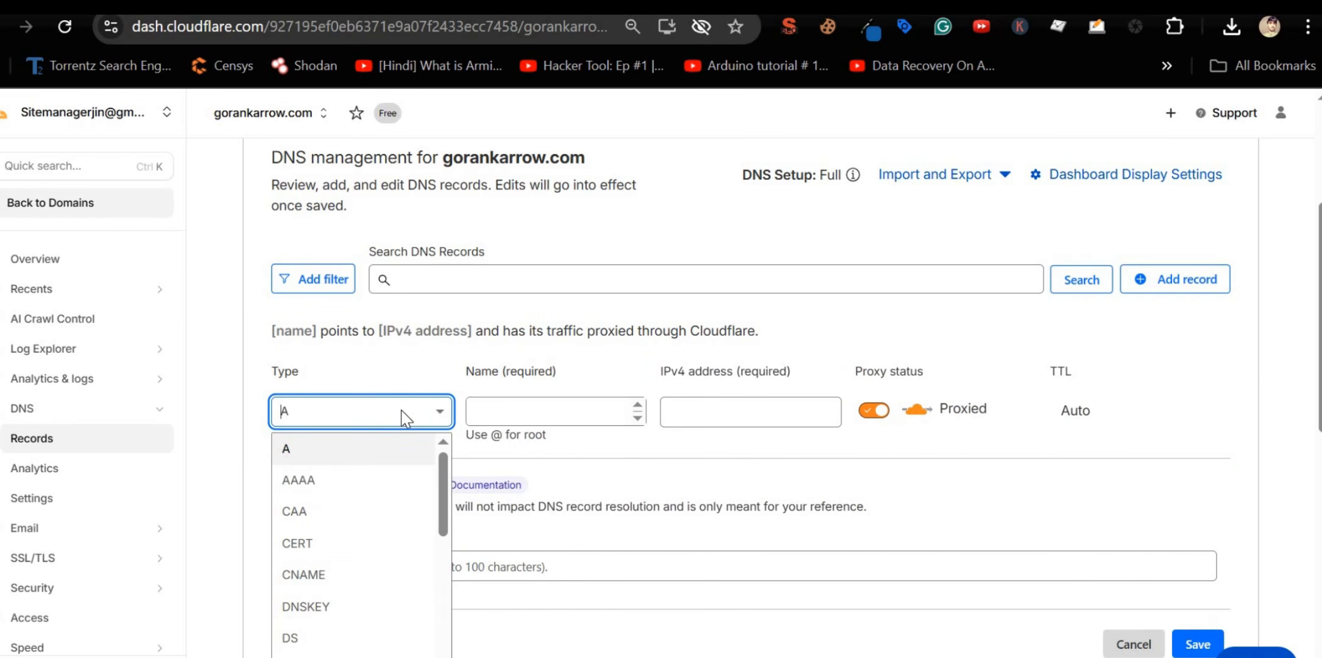
type("max")
key("BackSpace")
key("BackSpace")
type("x")
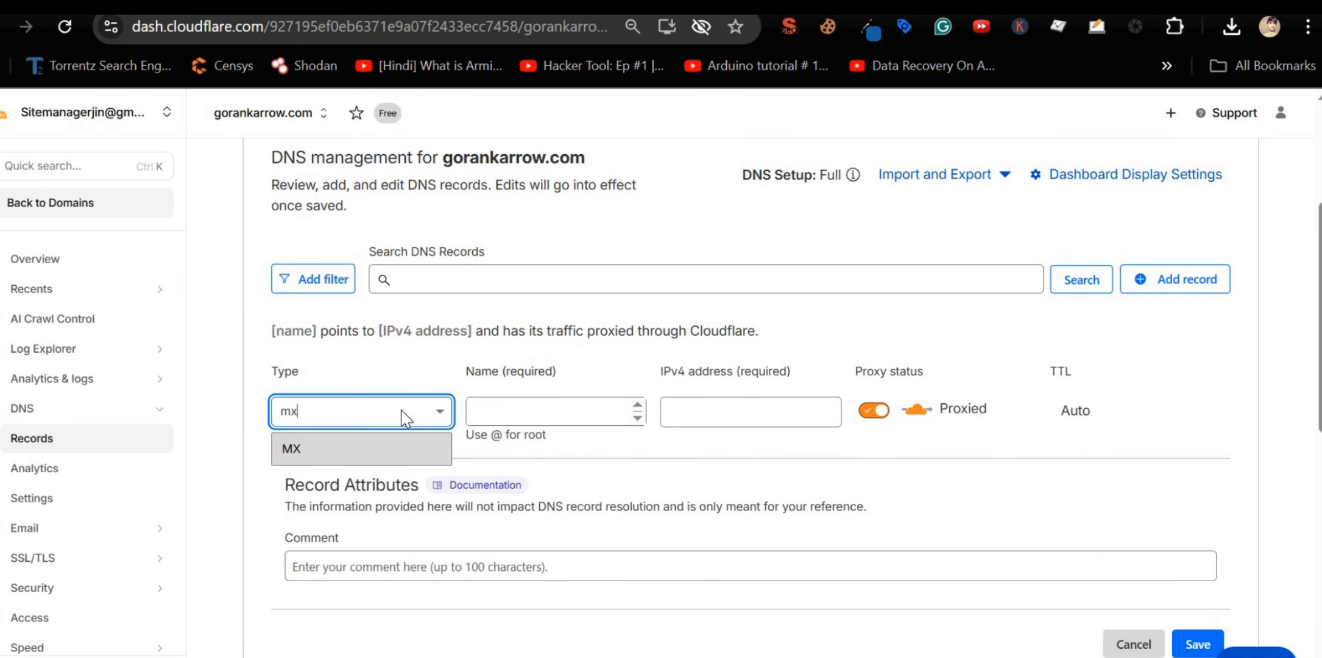
left_click(374, 453)
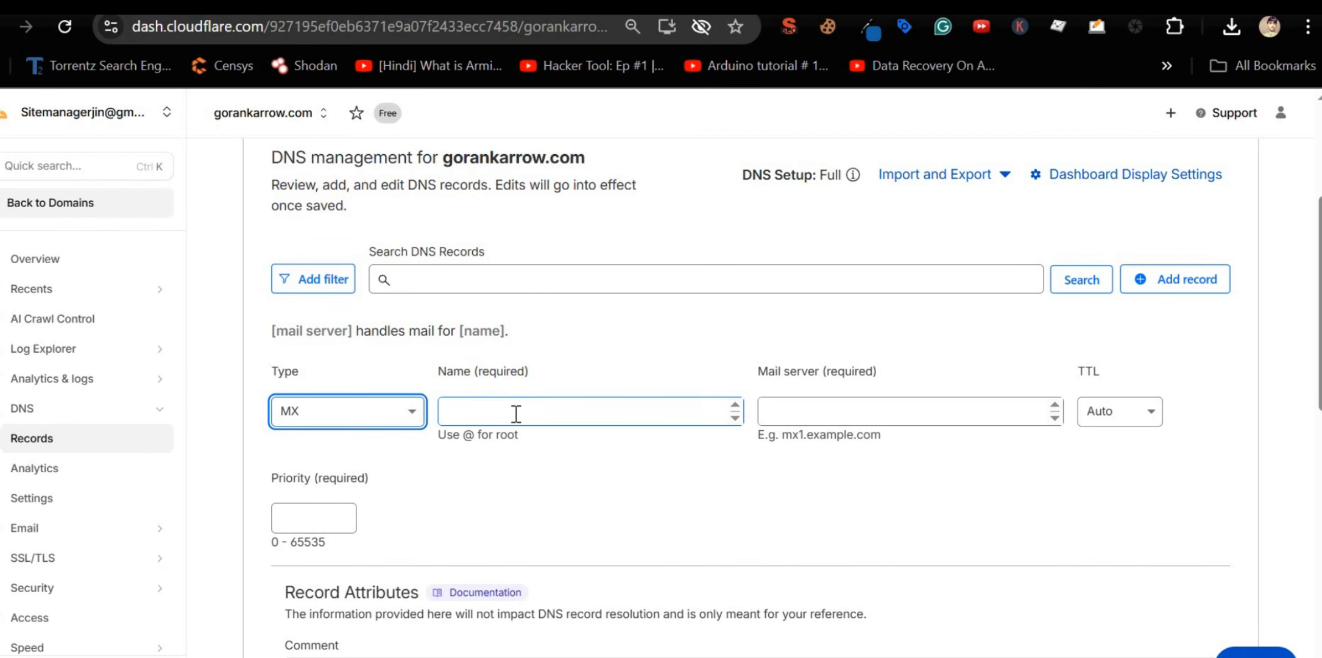
left_click(514, 414)
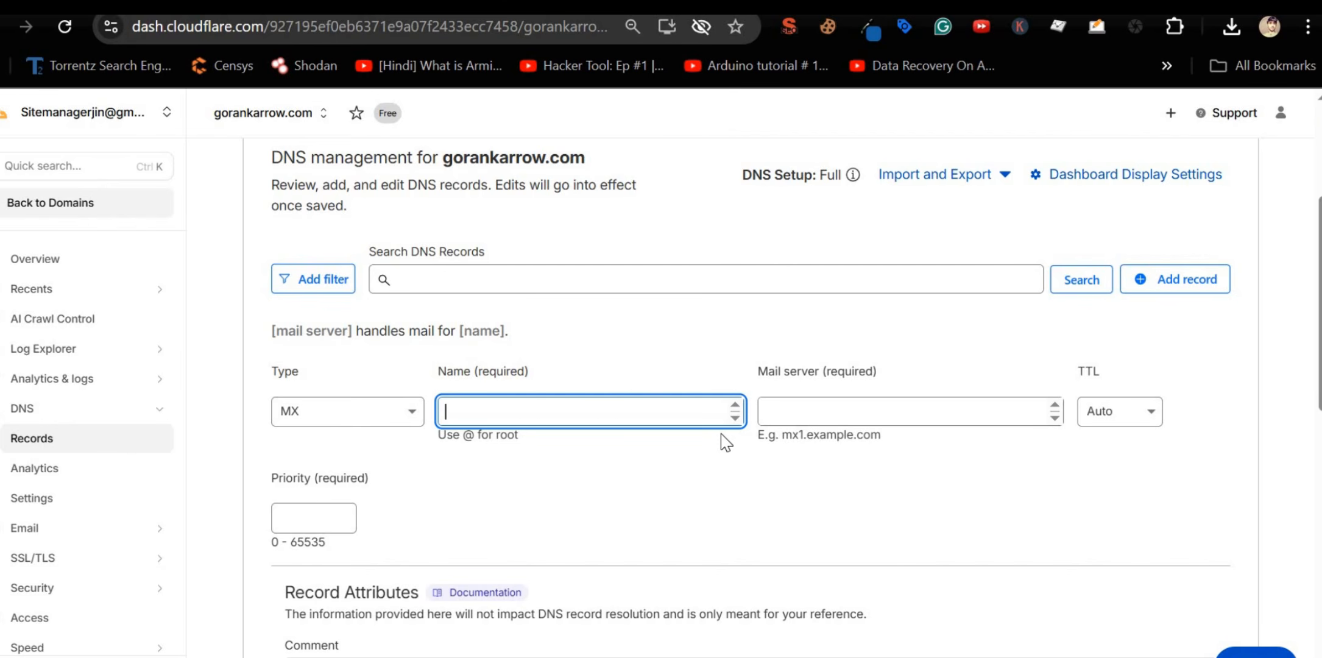
type("@")
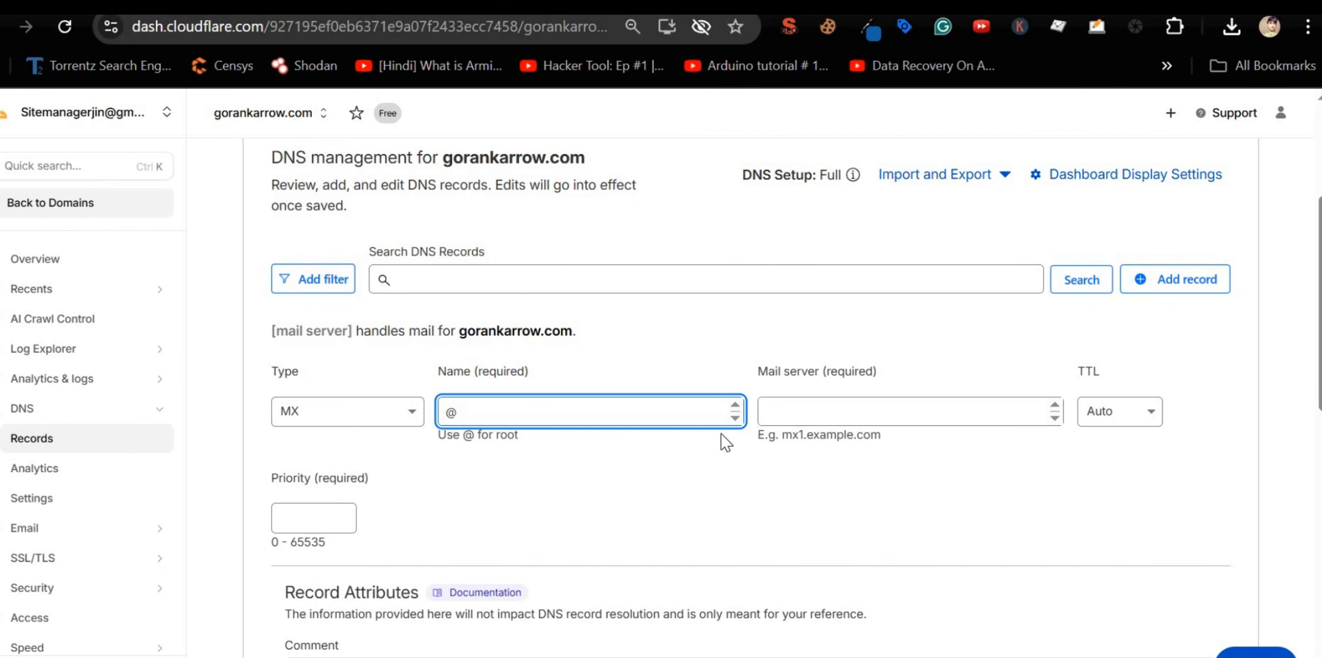
Step: Set the MX mail server to prism.httpnoc.com, copied from cPanel's address bar
left_click(843, 413)
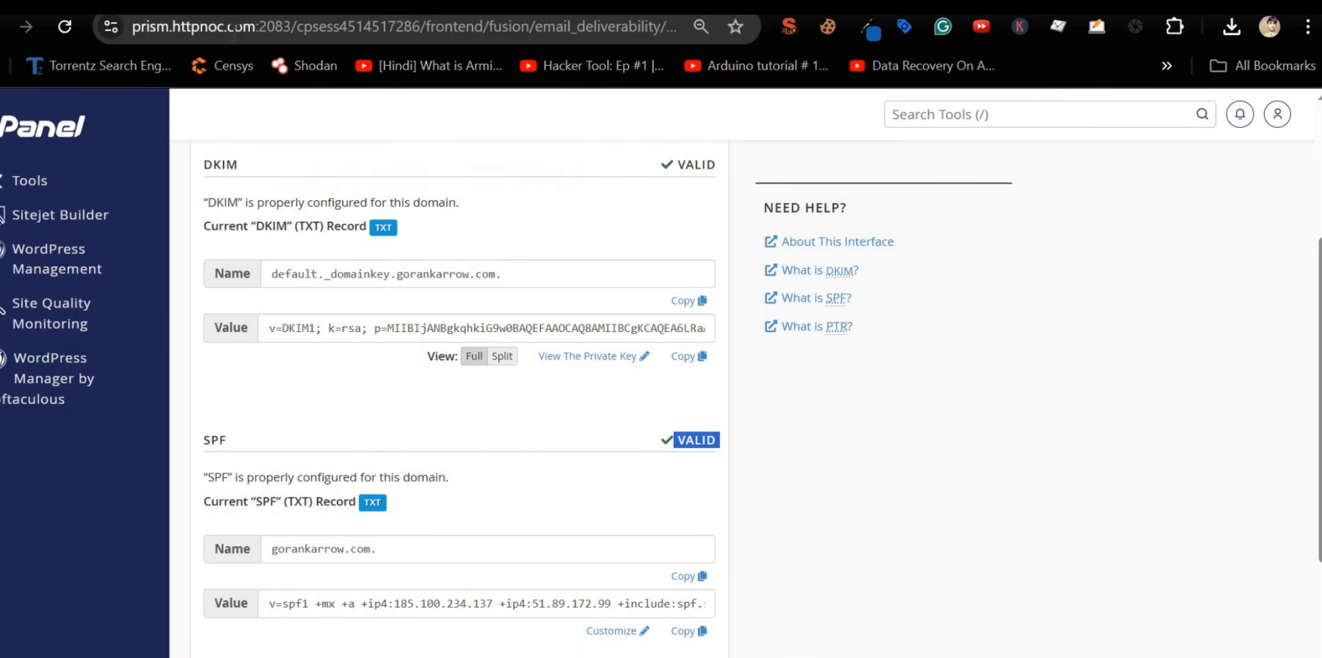
left_click_drag(255, 26, 117, 44)
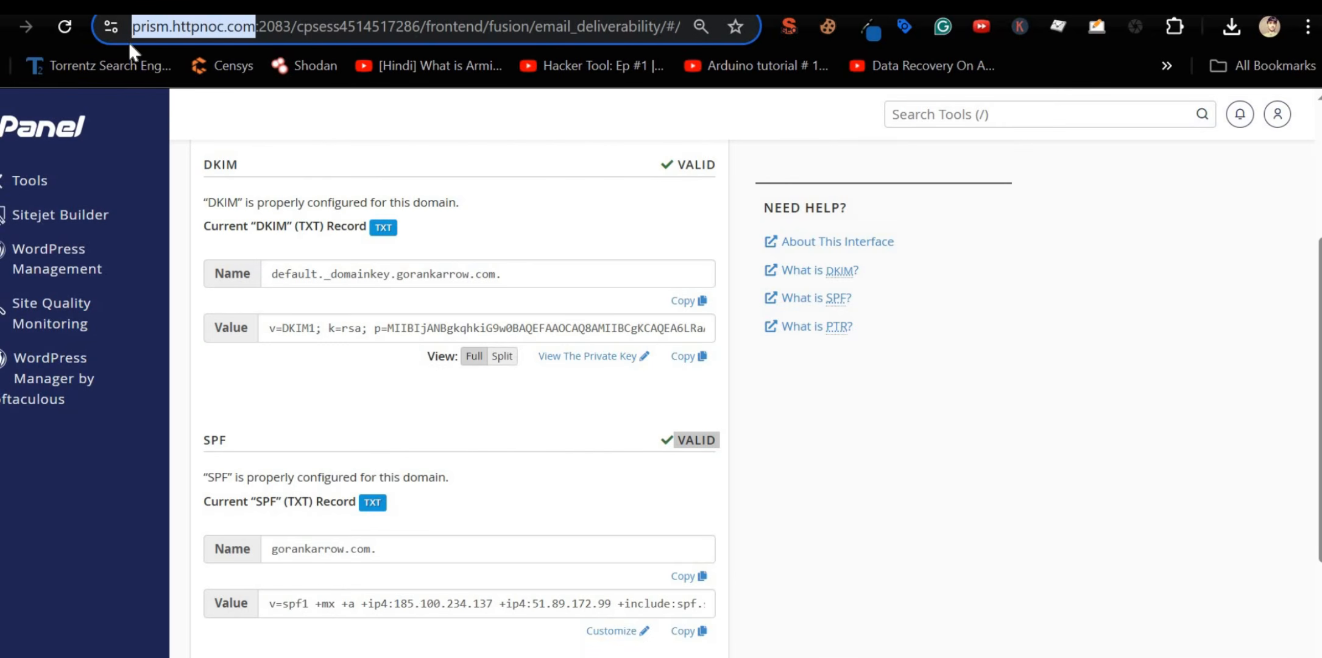
key("ctrl+c")
key("ctrl+Tab")
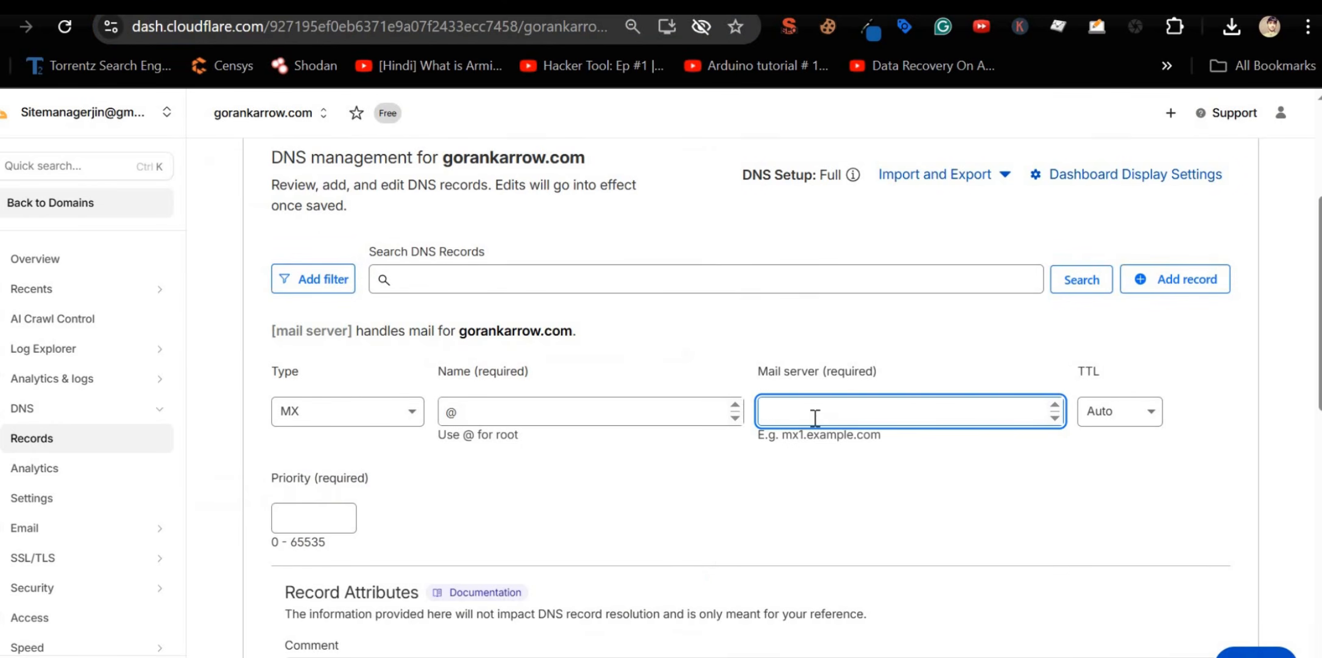
key("ctrl+v")
left_click_drag(762, 412, 819, 413)
key("BackSpace")
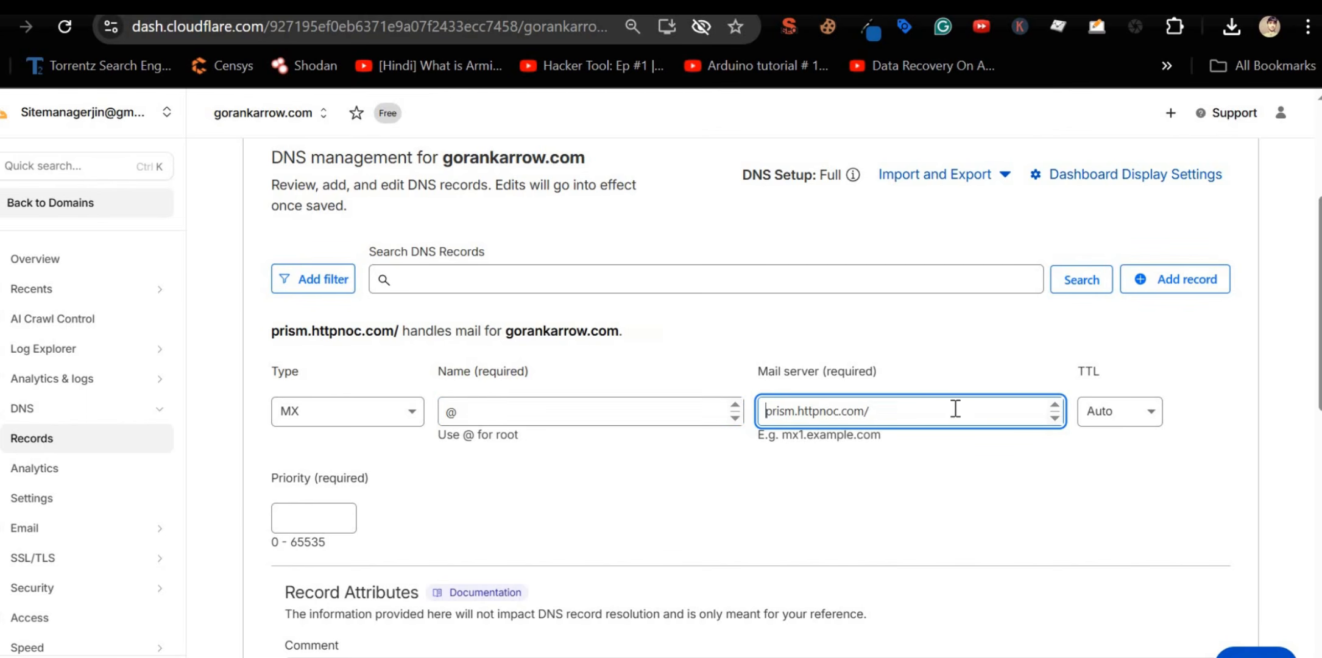
left_click(953, 409)
key("BackSpace")
Step: Keep TTL at Auto and priority 0, then save the MX record
left_click(1097, 424)
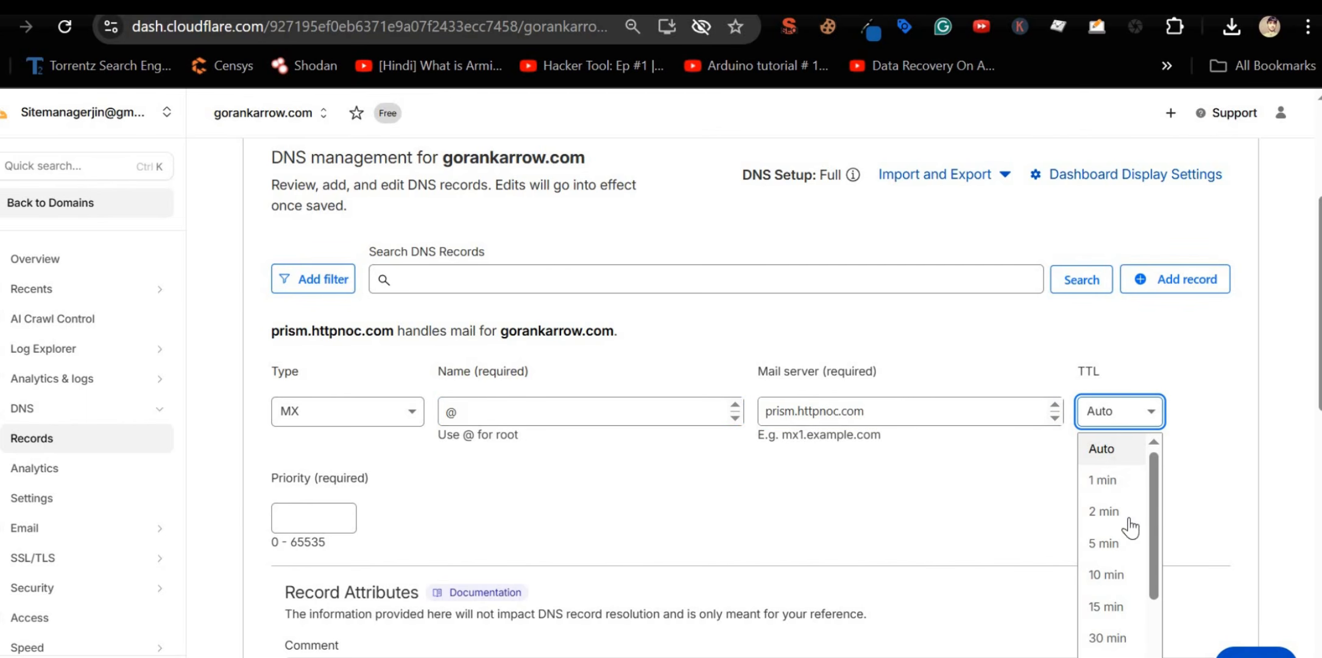
scroll(1127, 525, "down", 2)
left_click(1150, 417)
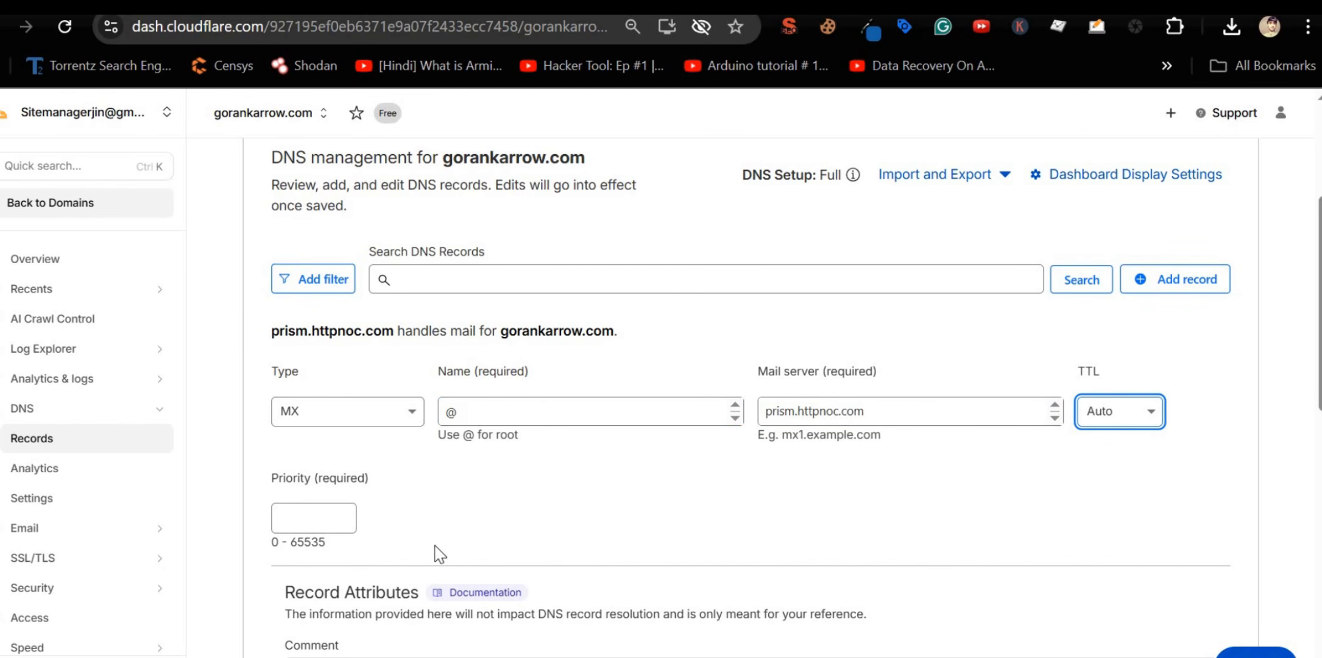
left_click(323, 515)
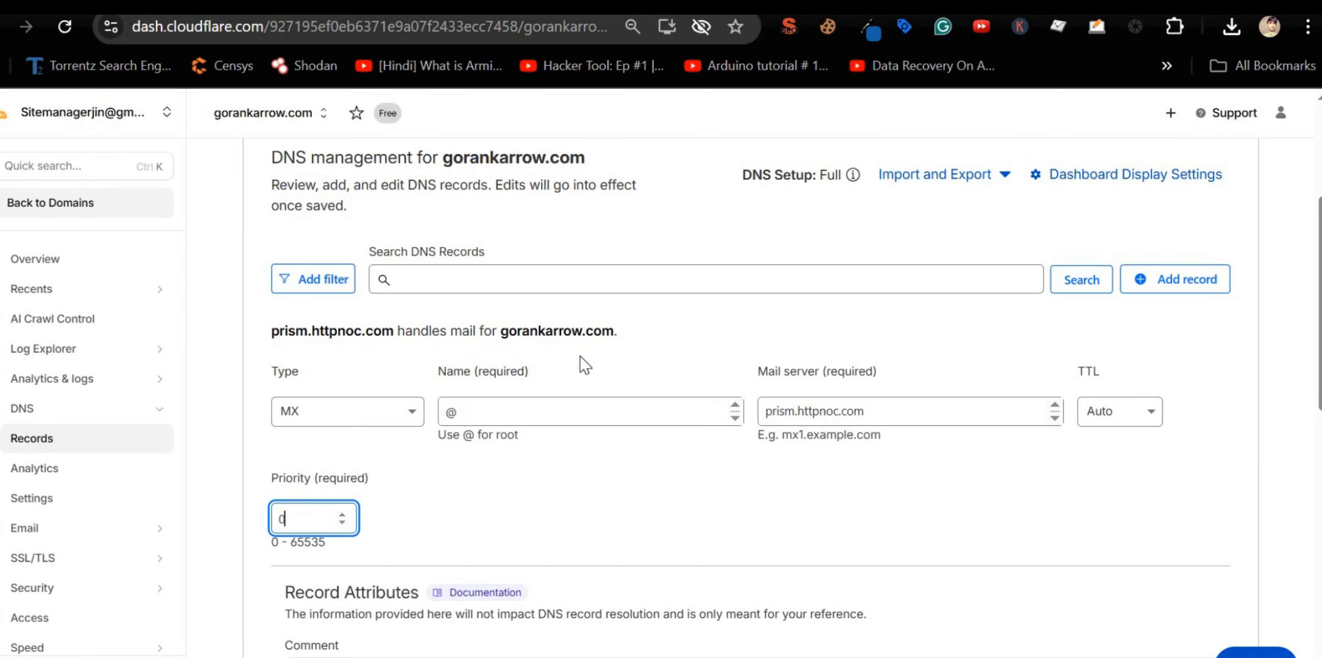
scroll(581, 366, "down", 5)
left_click(1185, 438)
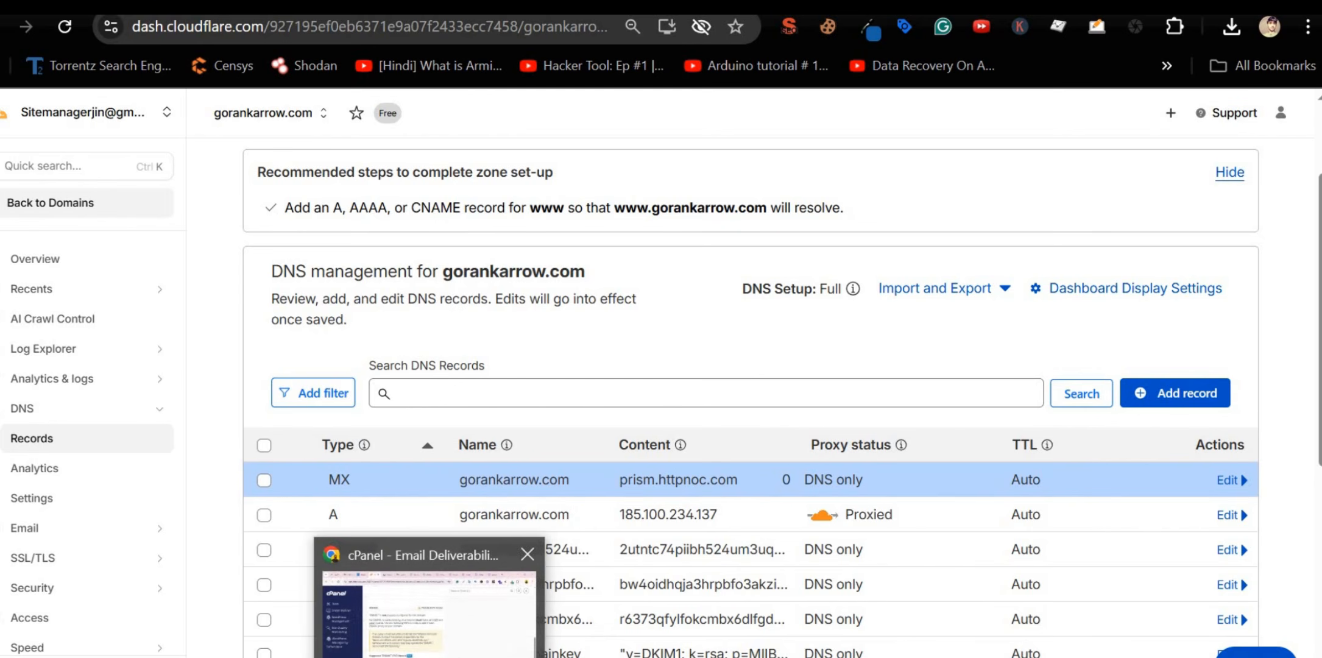
Step: Dismiss the SES success notice, refresh the identity status, and check the webmail inbox
left_click(594, 6)
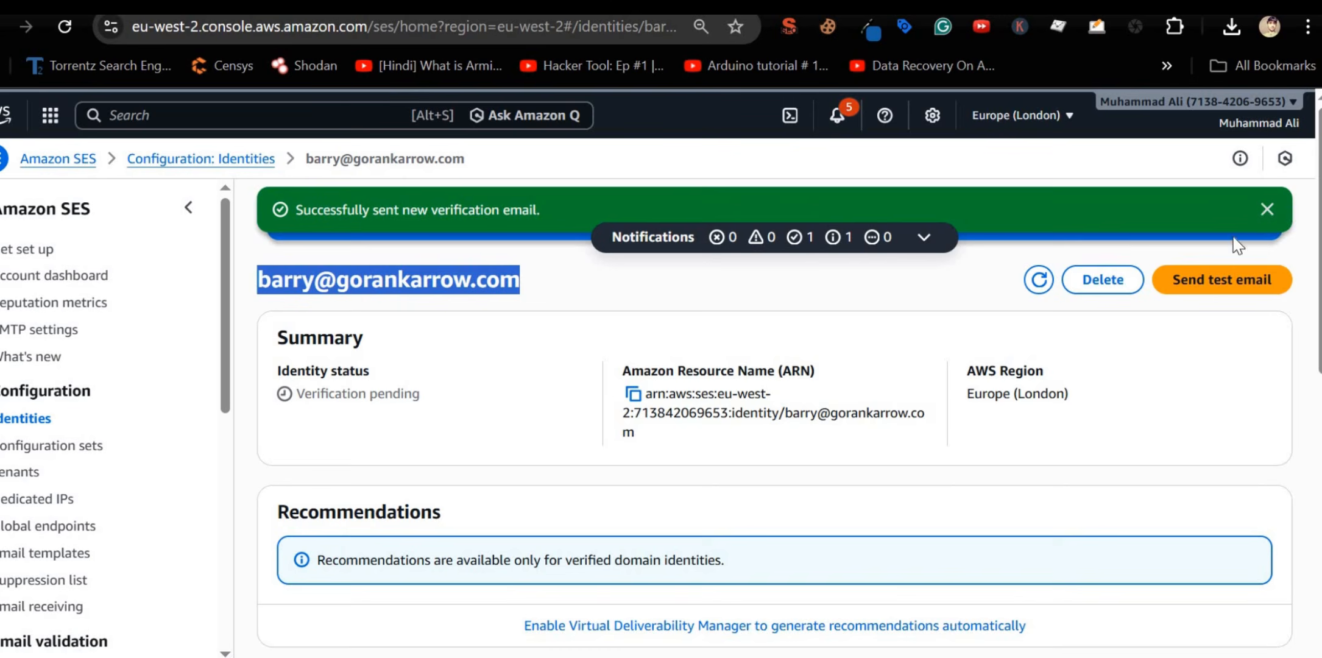
left_click(1267, 211)
left_click(1233, 211)
key("ctrl+Tab")
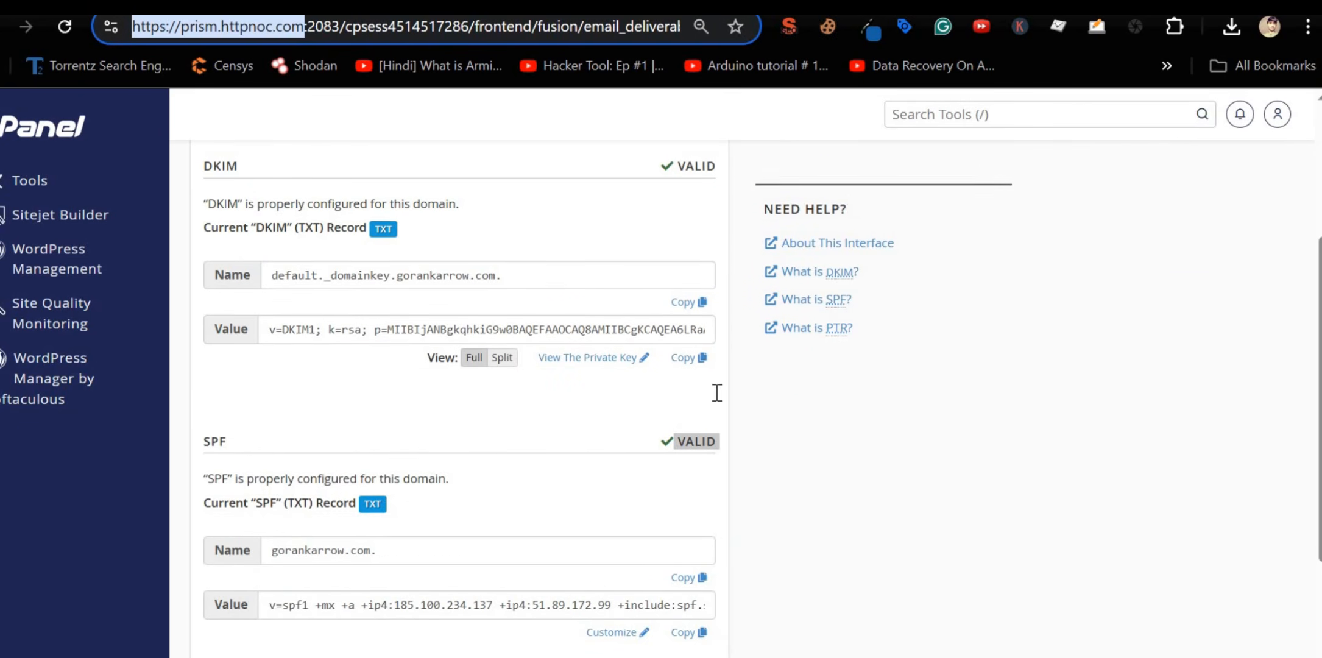
scroll(716, 392, "up", 4)
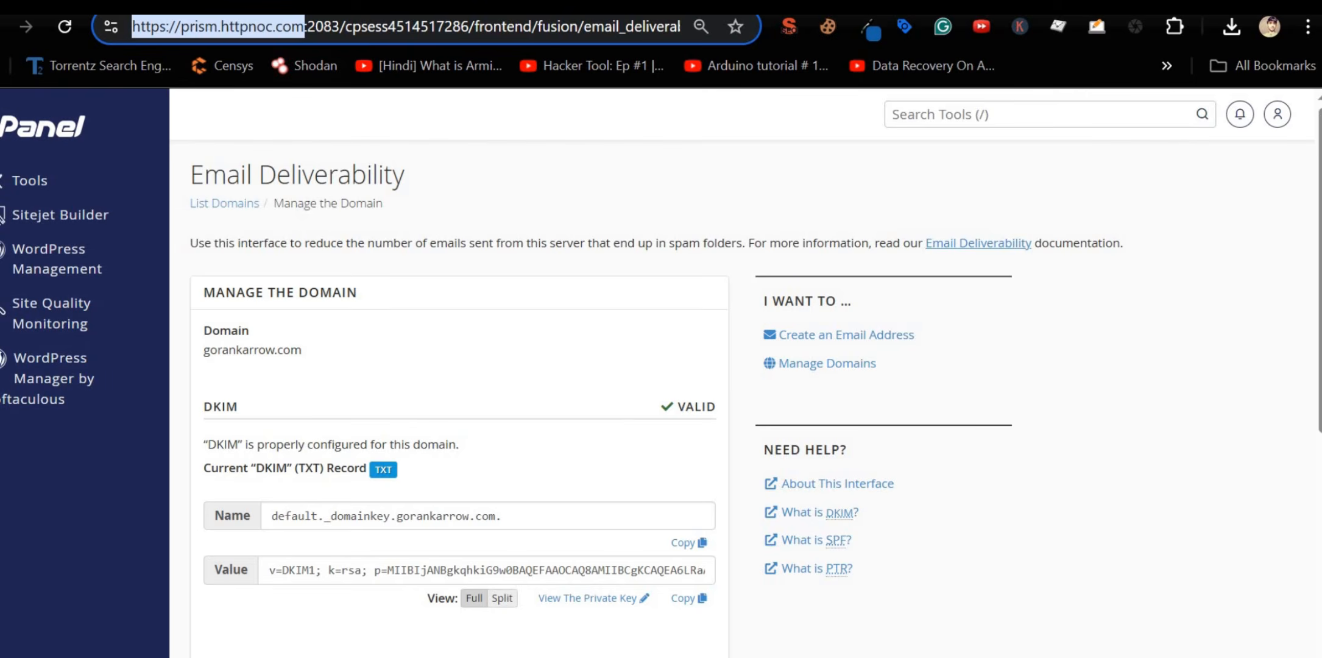
key("ctrl+Tab")
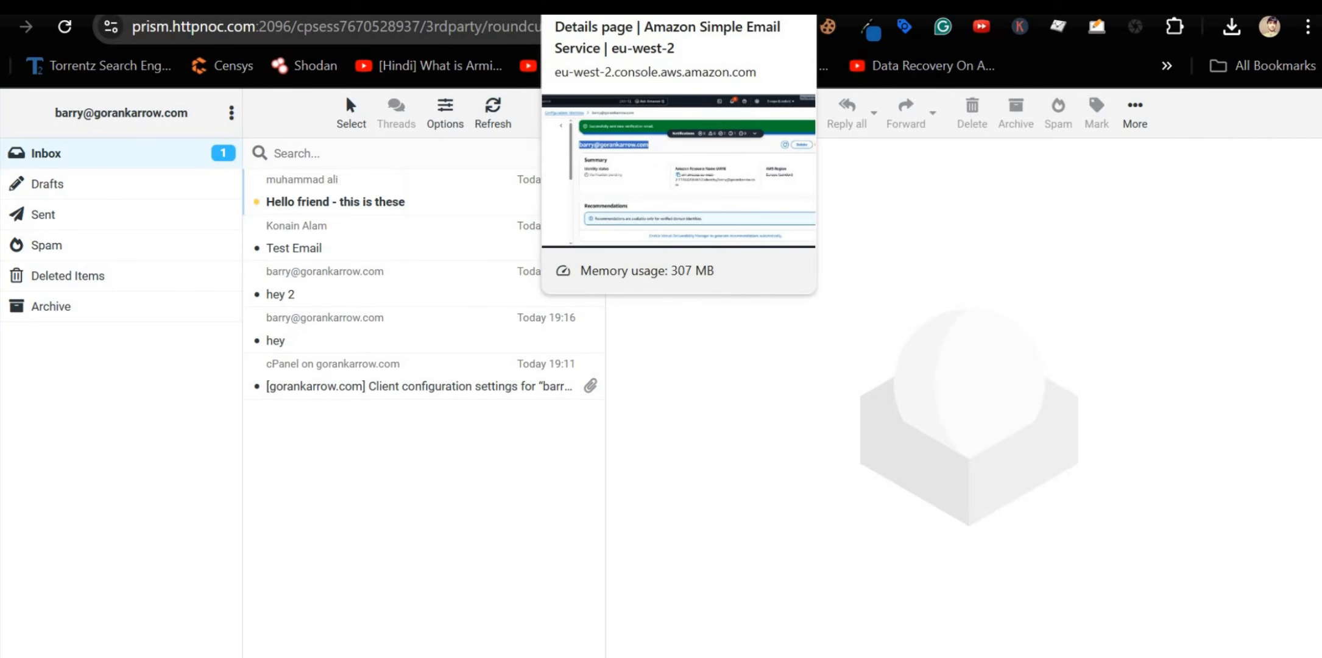
Step: Resend the SES identity verification email after dismissing the success notice
left_click(609, 6)
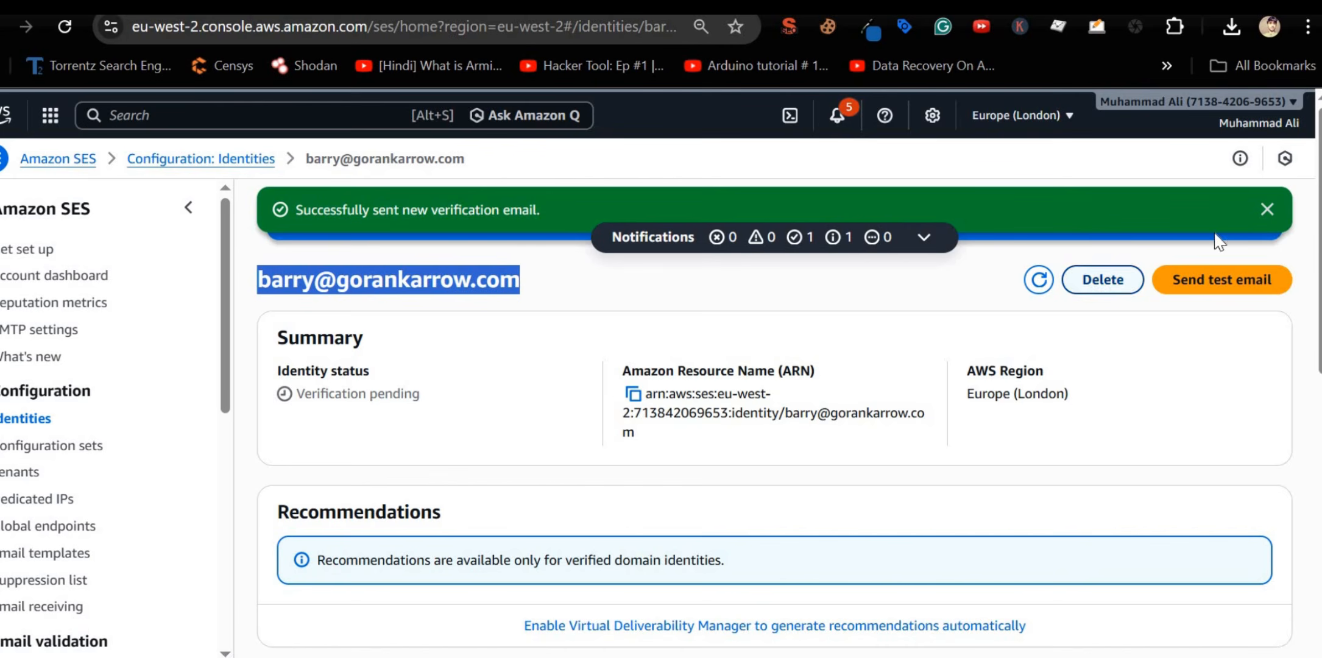
left_click(1265, 212)
left_click(1233, 209)
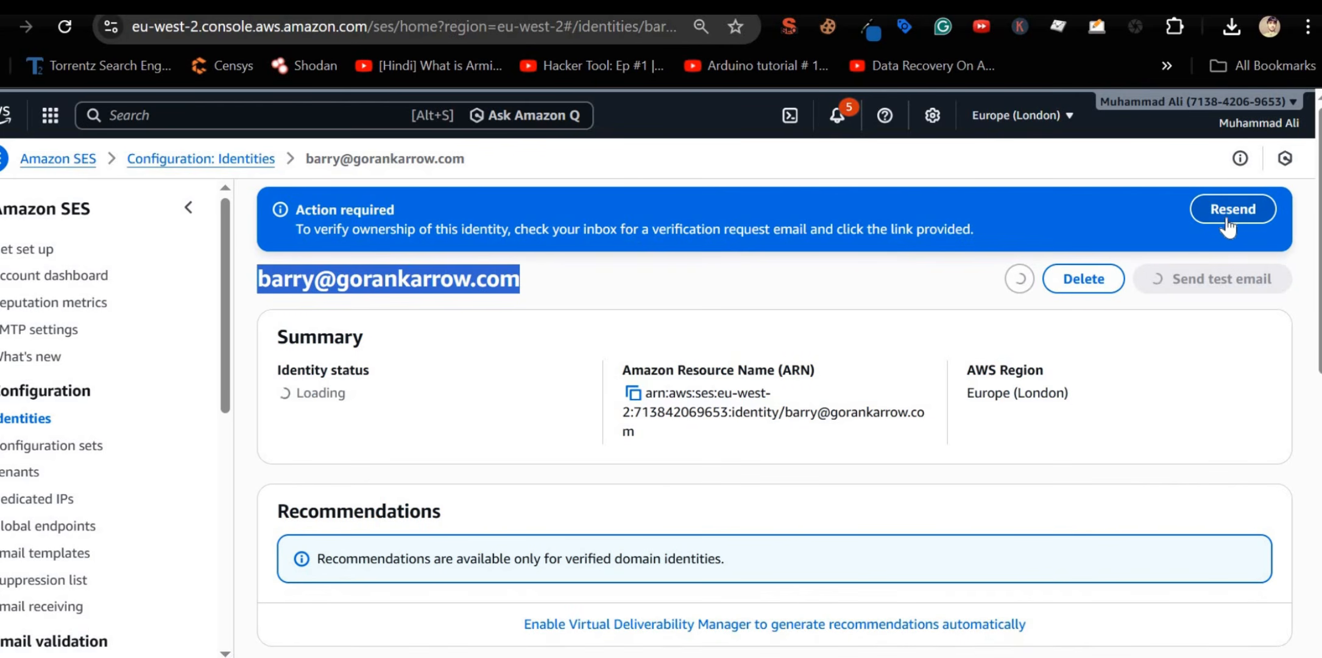
Step: Refresh the Roundcube inbox repeatedly to pull in new mail
left_click(572, 6)
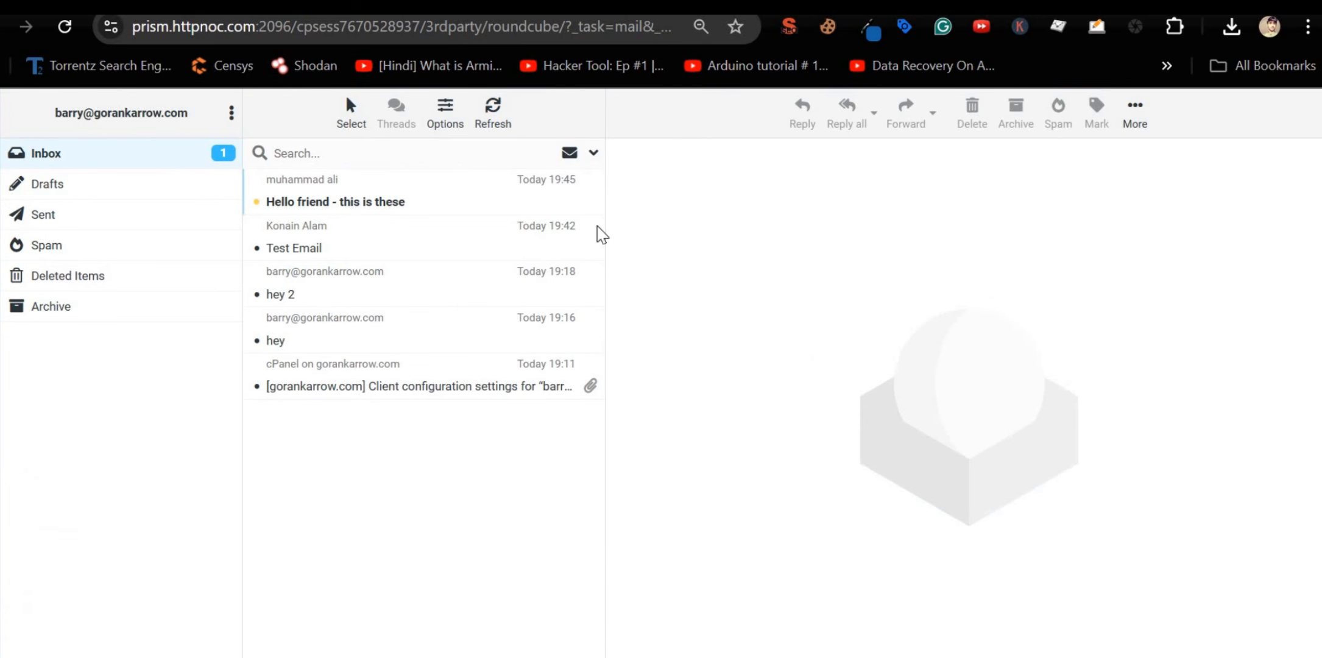
left_click(498, 125)
left_click(500, 129)
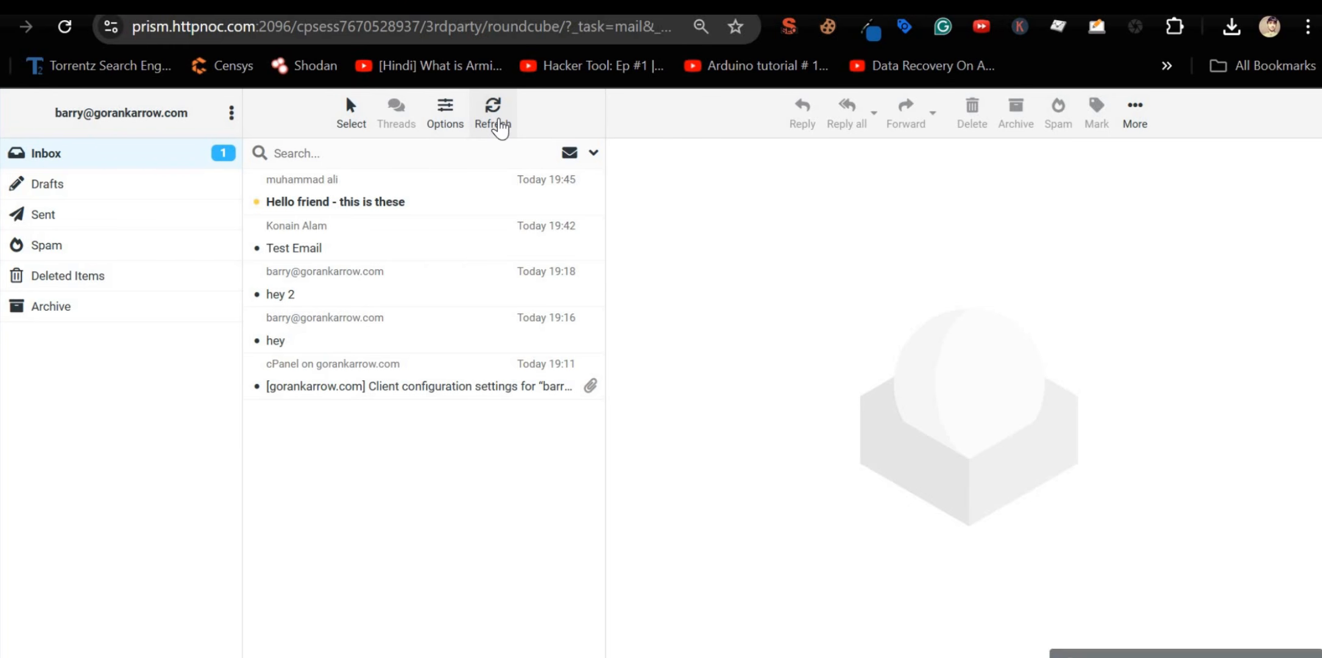
left_click(500, 128)
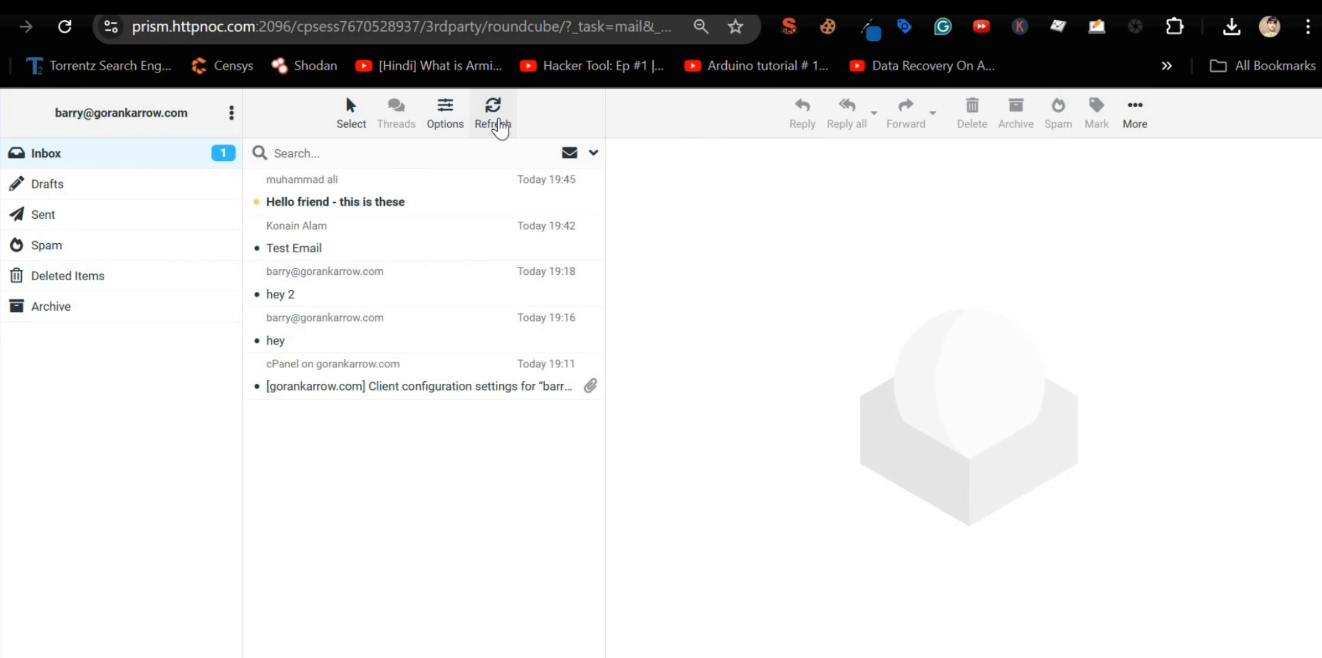
left_click(500, 129)
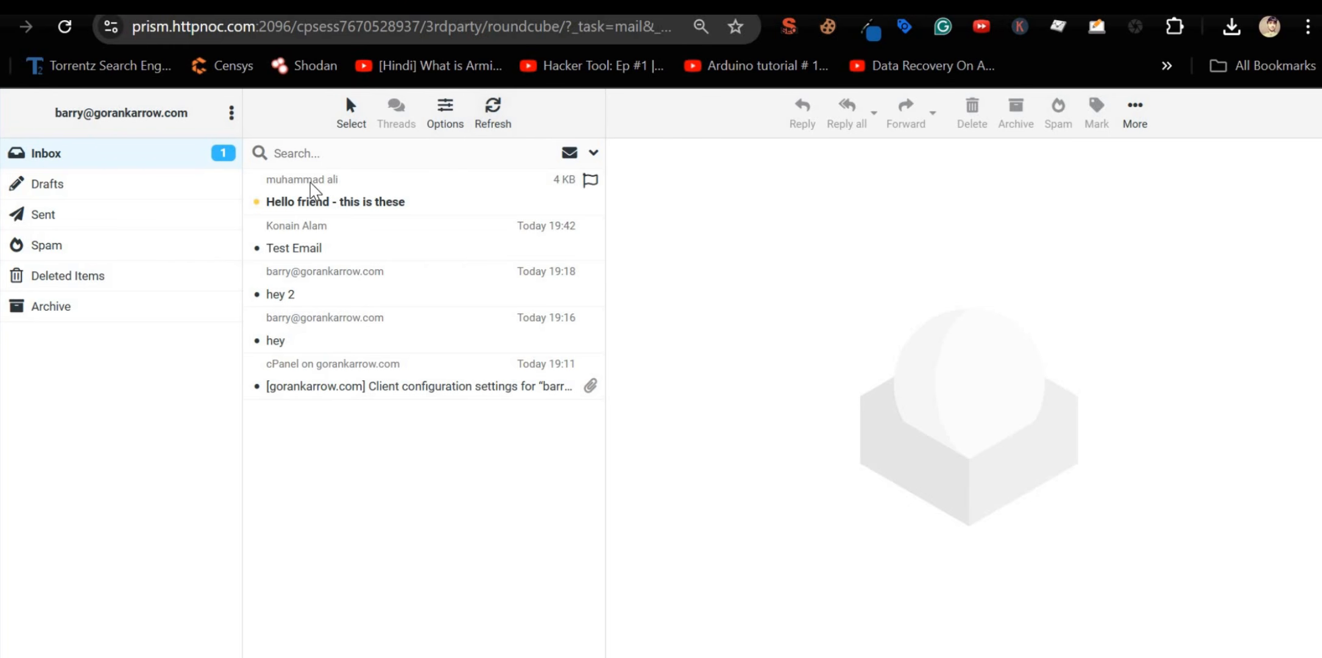
Step: Read the 'Hello friend - this is these' and 'Test Email' messages
left_click(415, 205)
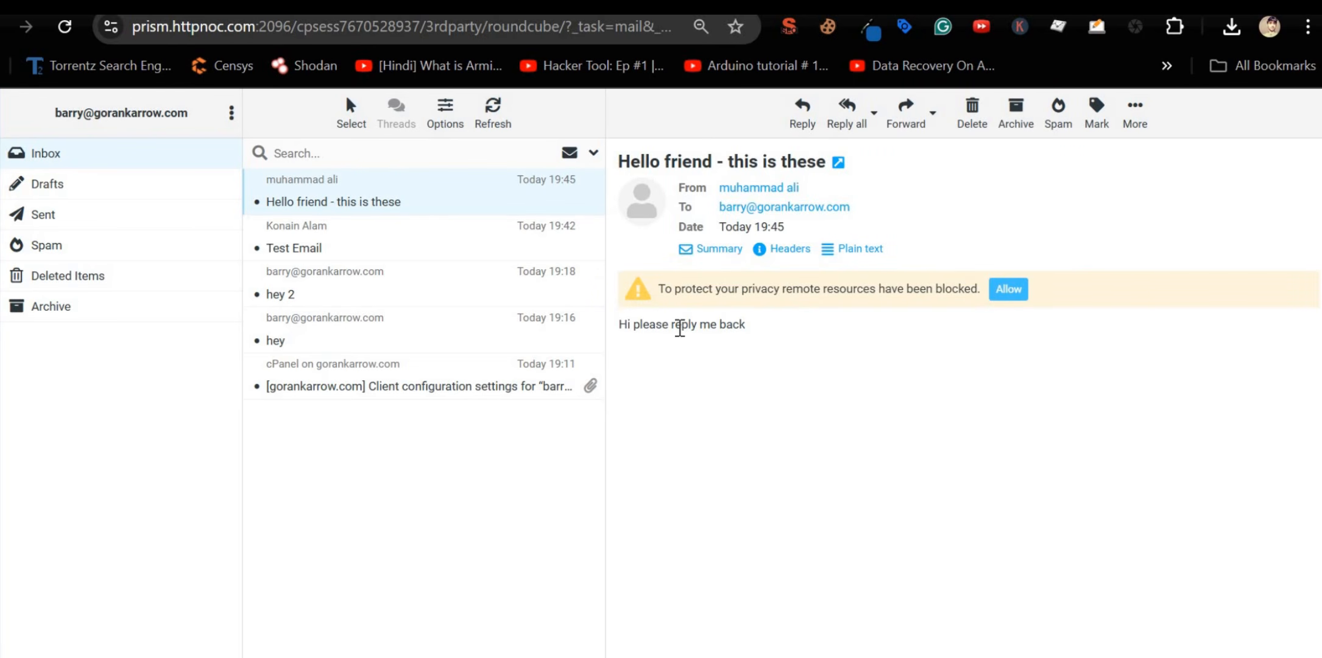
triple_click(679, 327)
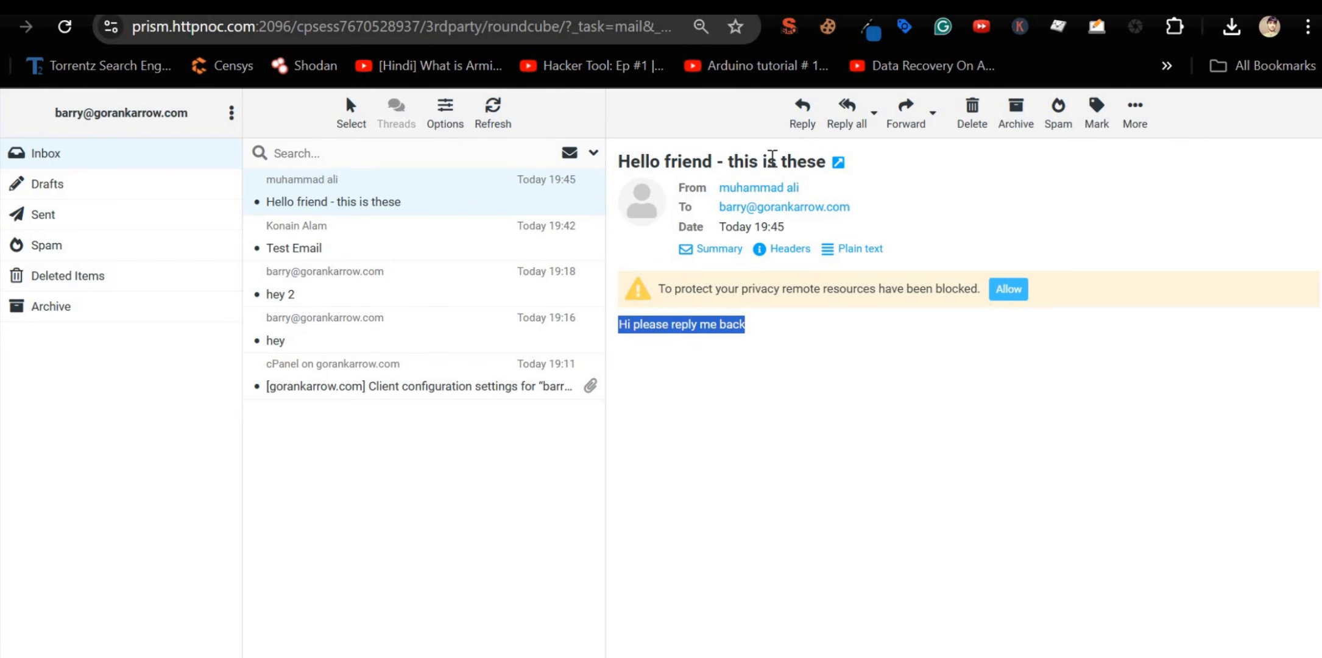
triple_click(751, 165)
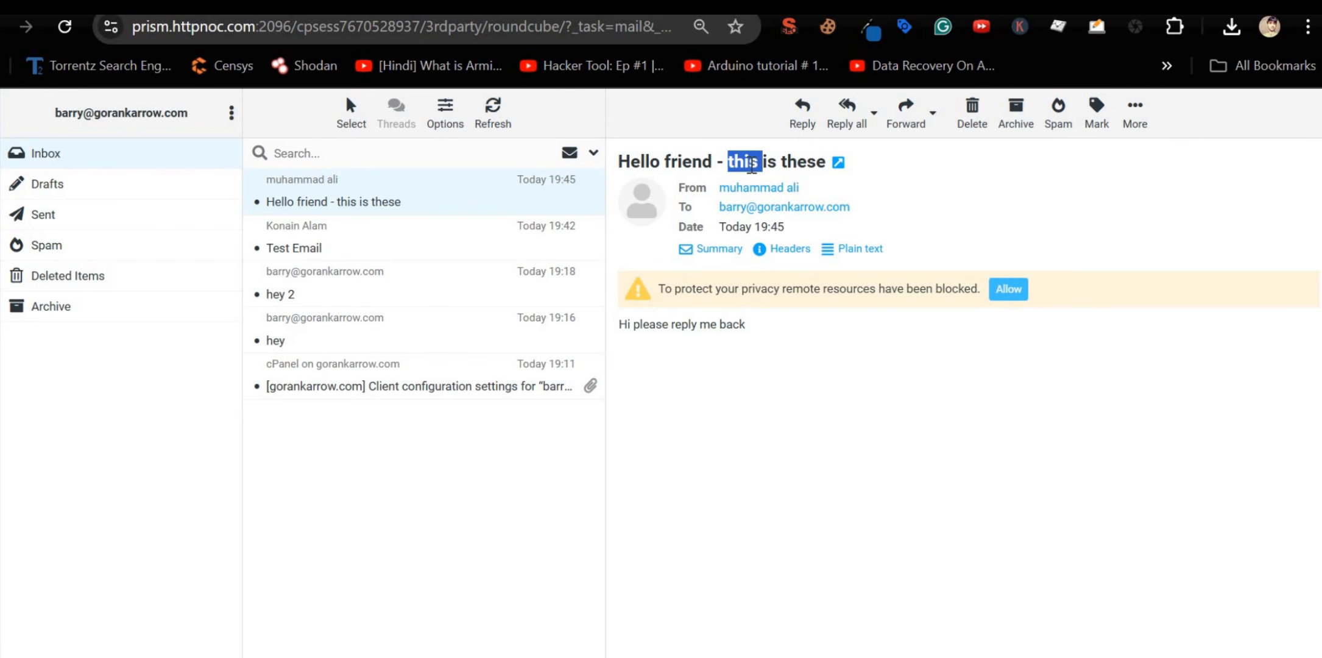
left_click(345, 195)
left_click(350, 247)
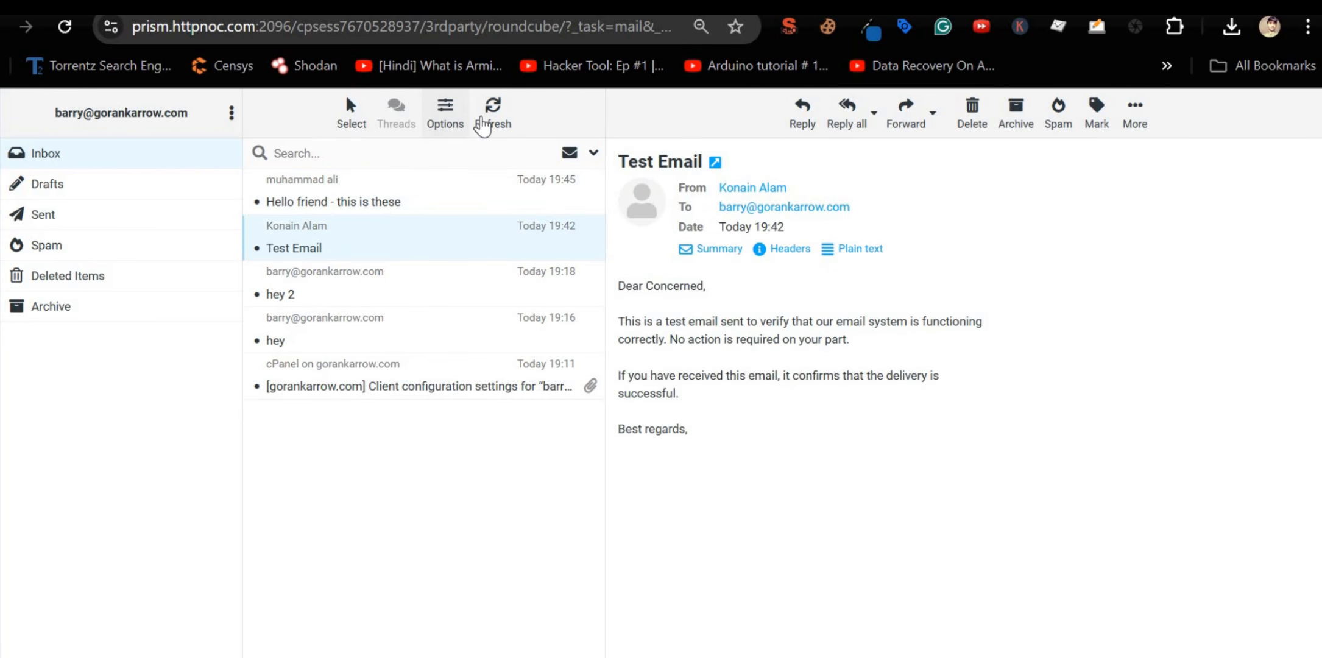
left_click(341, 189)
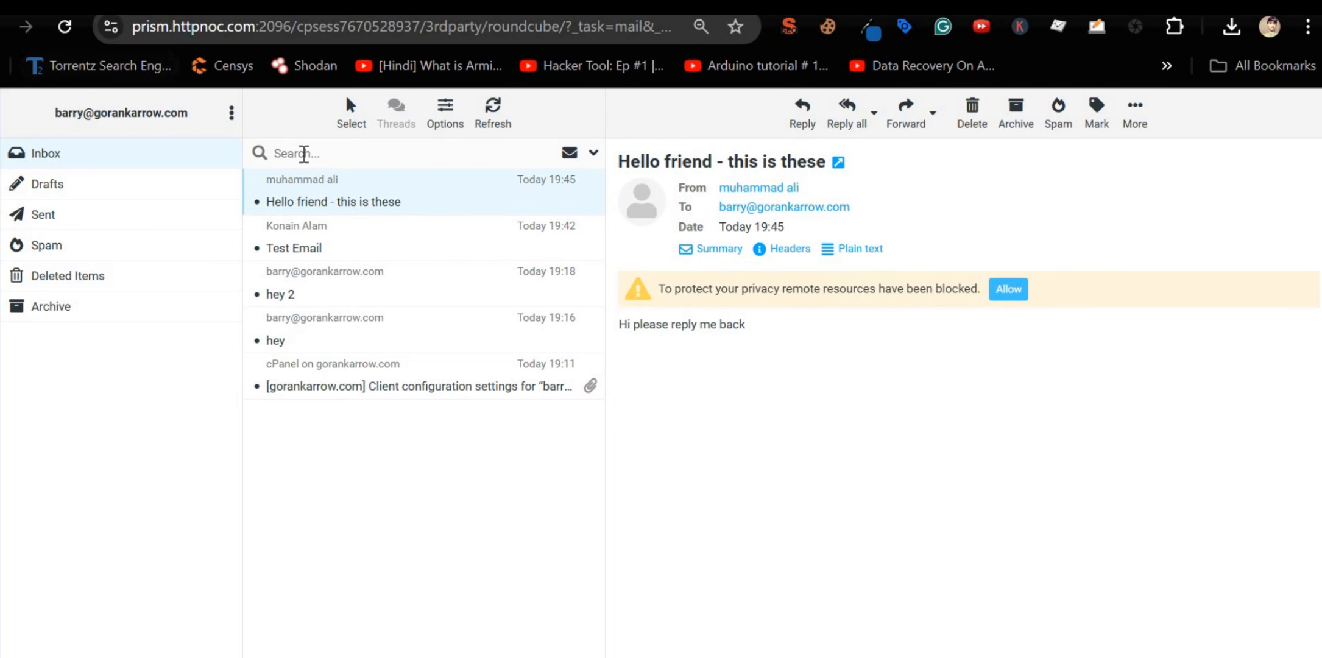
Step: Refresh again, read the forwarded DKIM SUCCESS message, and open the AWS verification request
left_click(499, 125)
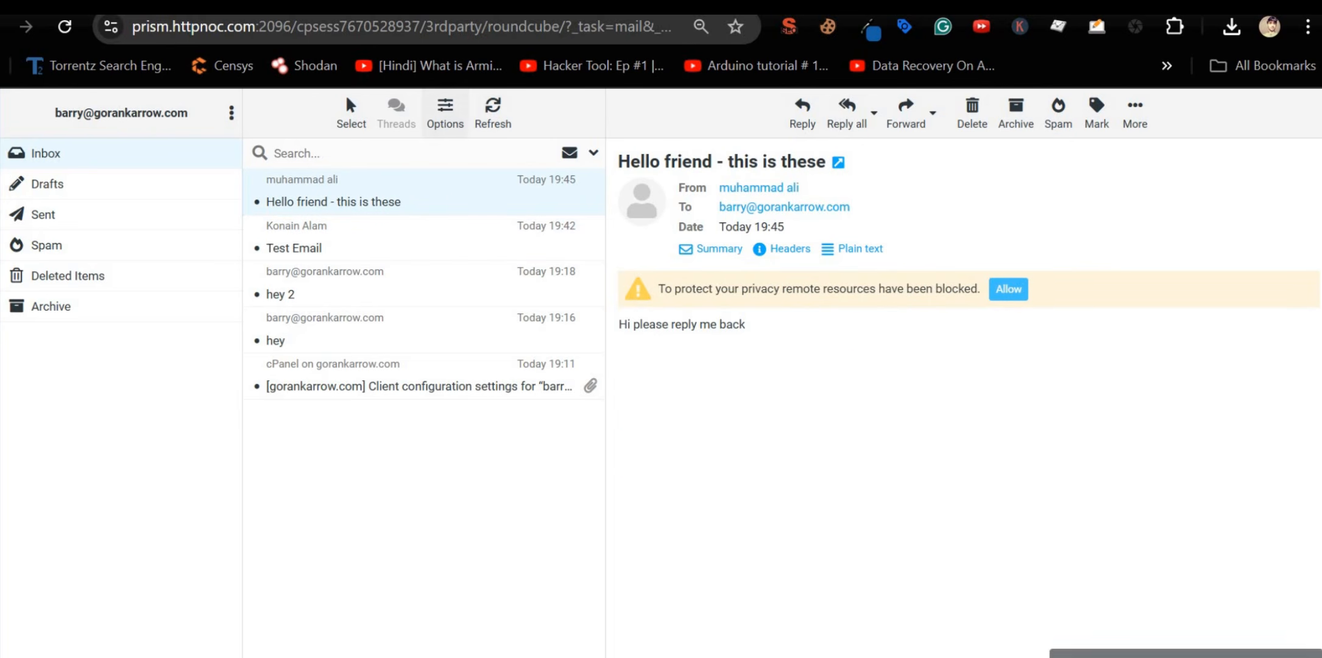
left_click(552, 204)
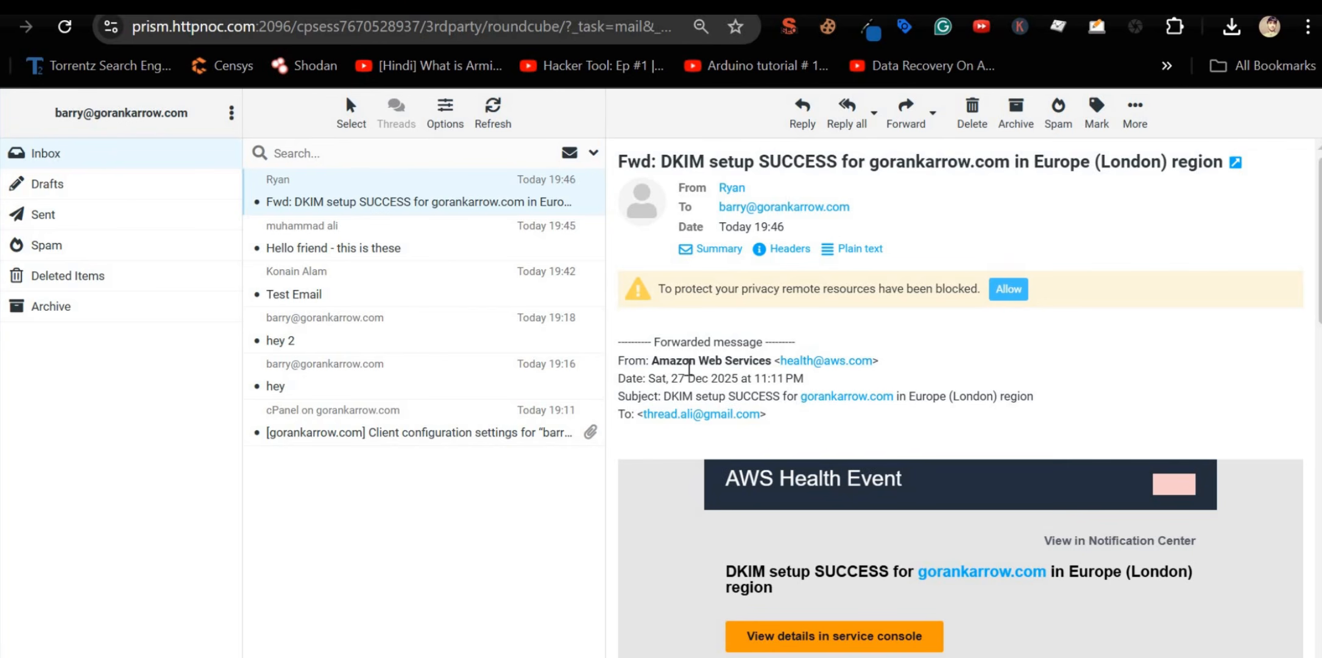
left_click_drag(653, 360, 744, 361)
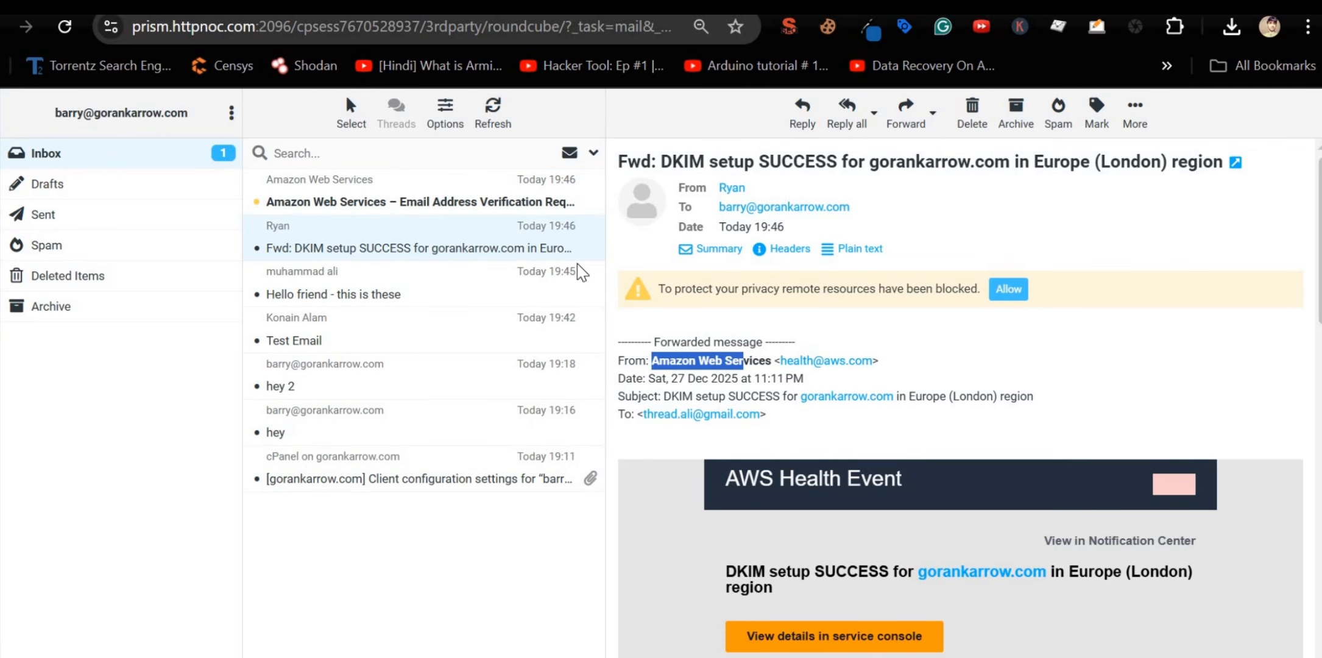
left_click(478, 210)
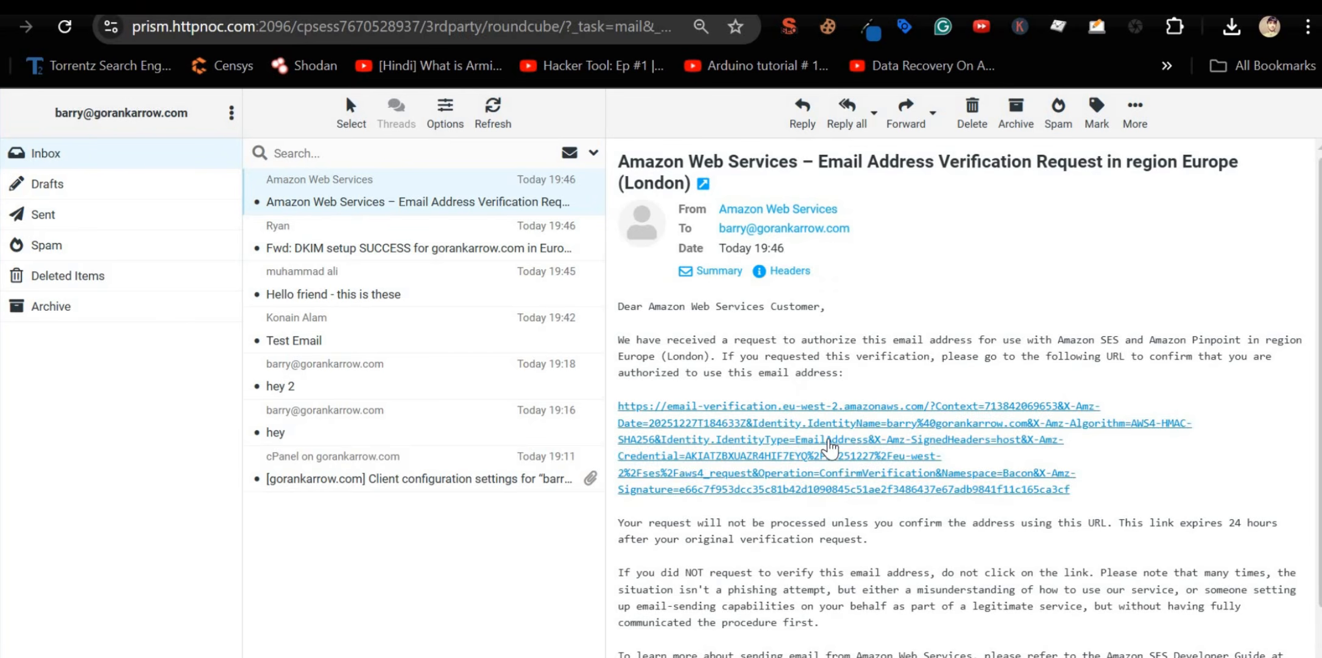
Step: Follow the AWS email verification link, then return to the SES identity details
left_click(830, 446)
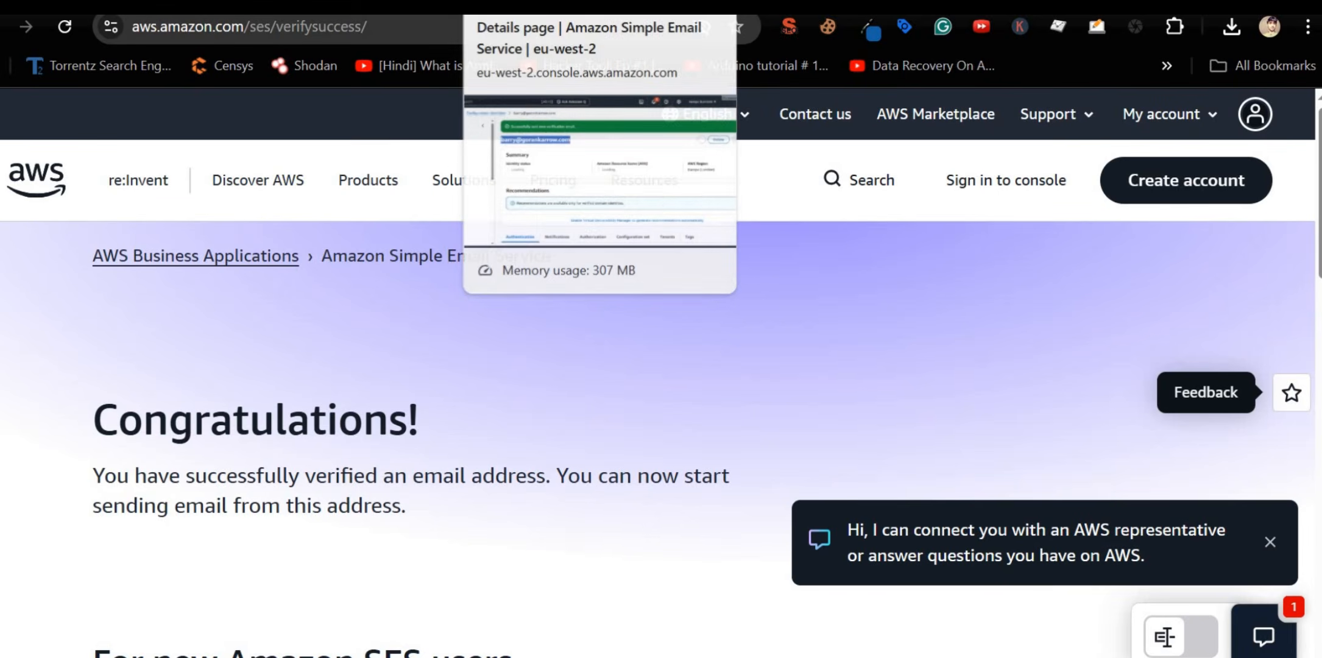
left_click(548, 7)
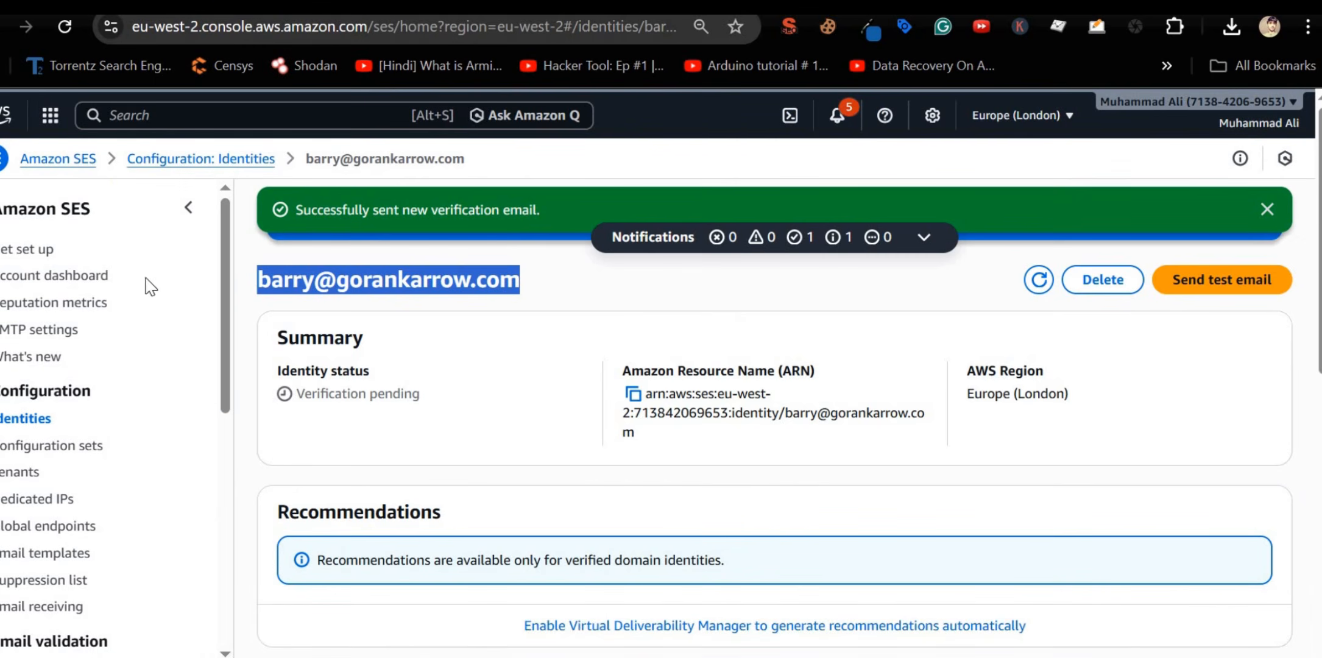
Step: Reload the SES identity page so its status updates to Verified
left_click(67, 28)
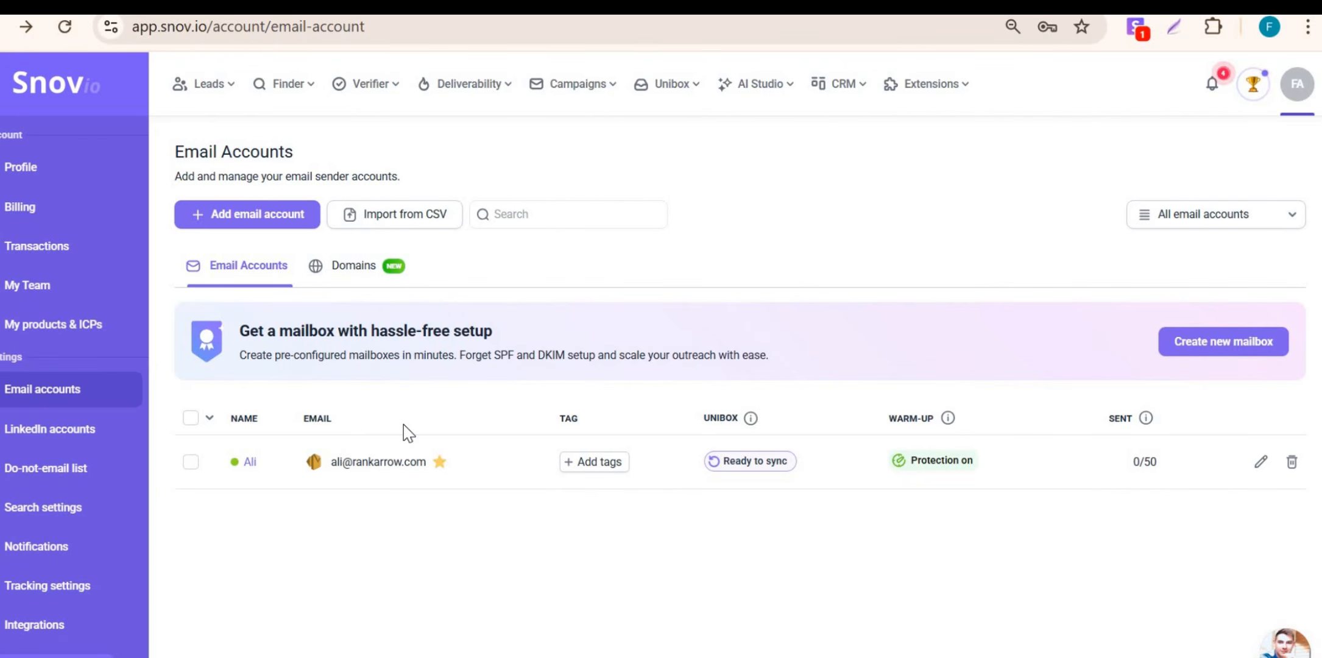
Step: Read the 'Re: Hi 4', 'hey 3' and AWS verification messages, then open rankarrow.com in Cloudflare
key("alt+Tab")
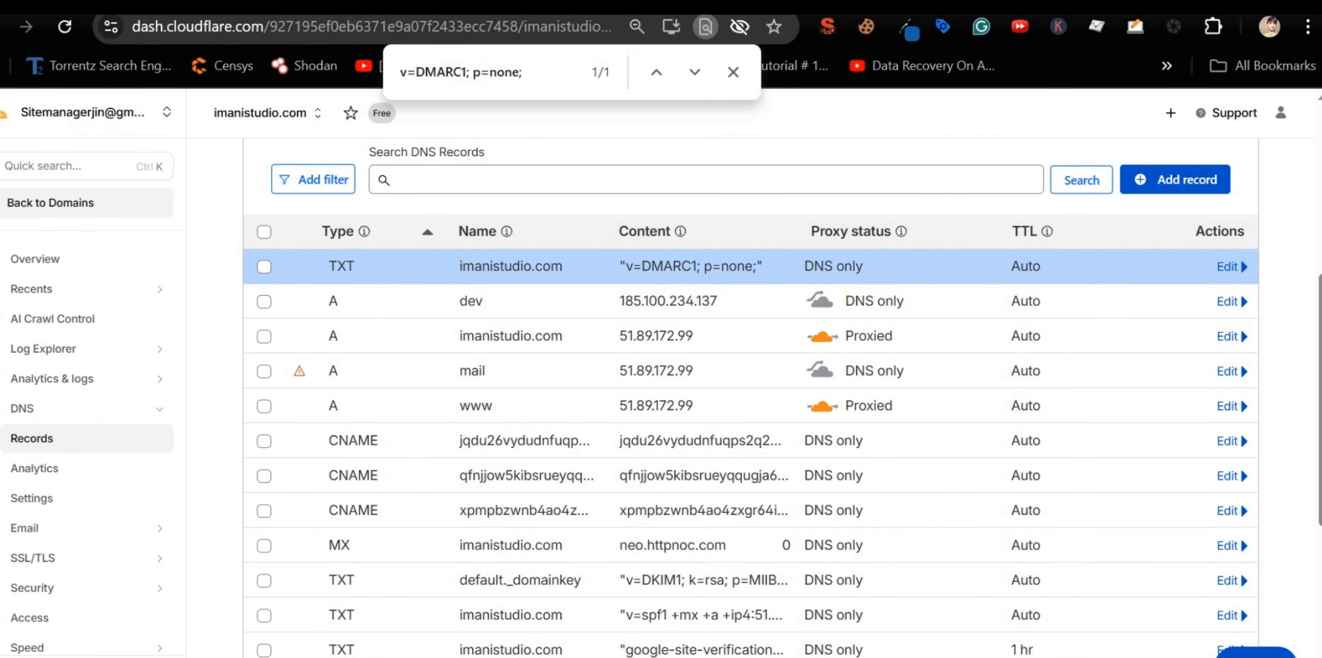
key("alt+Tab")
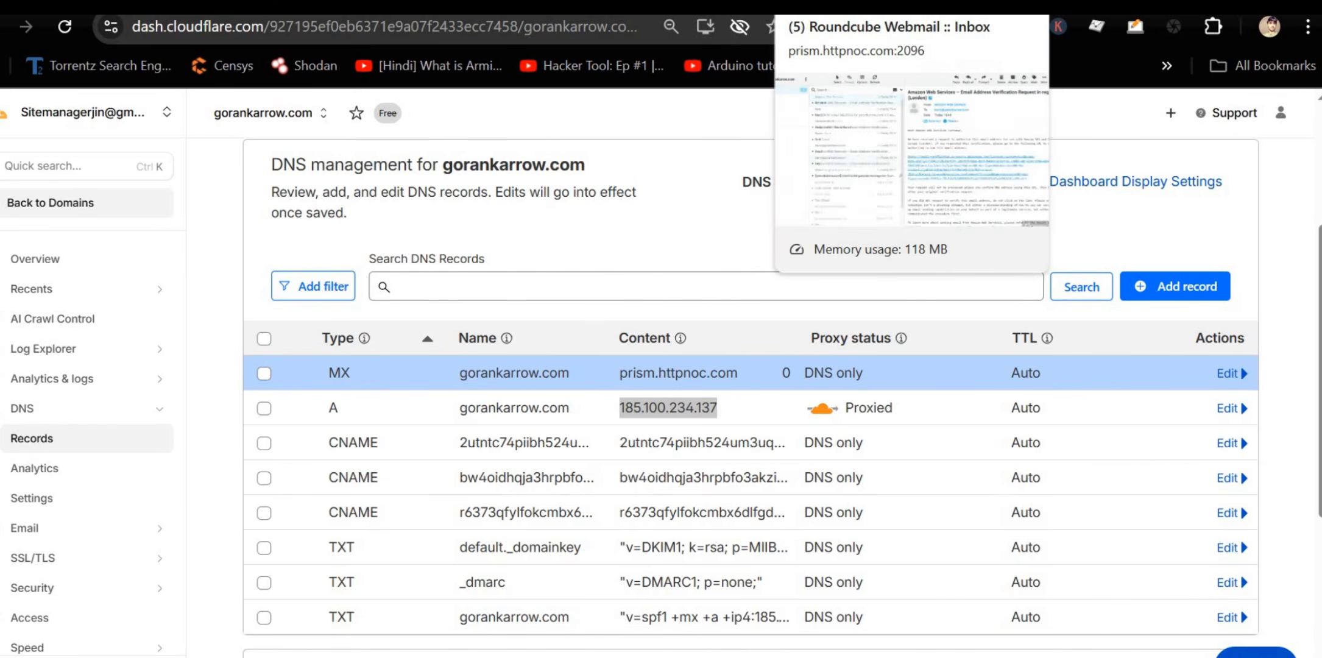
left_click(813, 4)
left_click(405, 207)
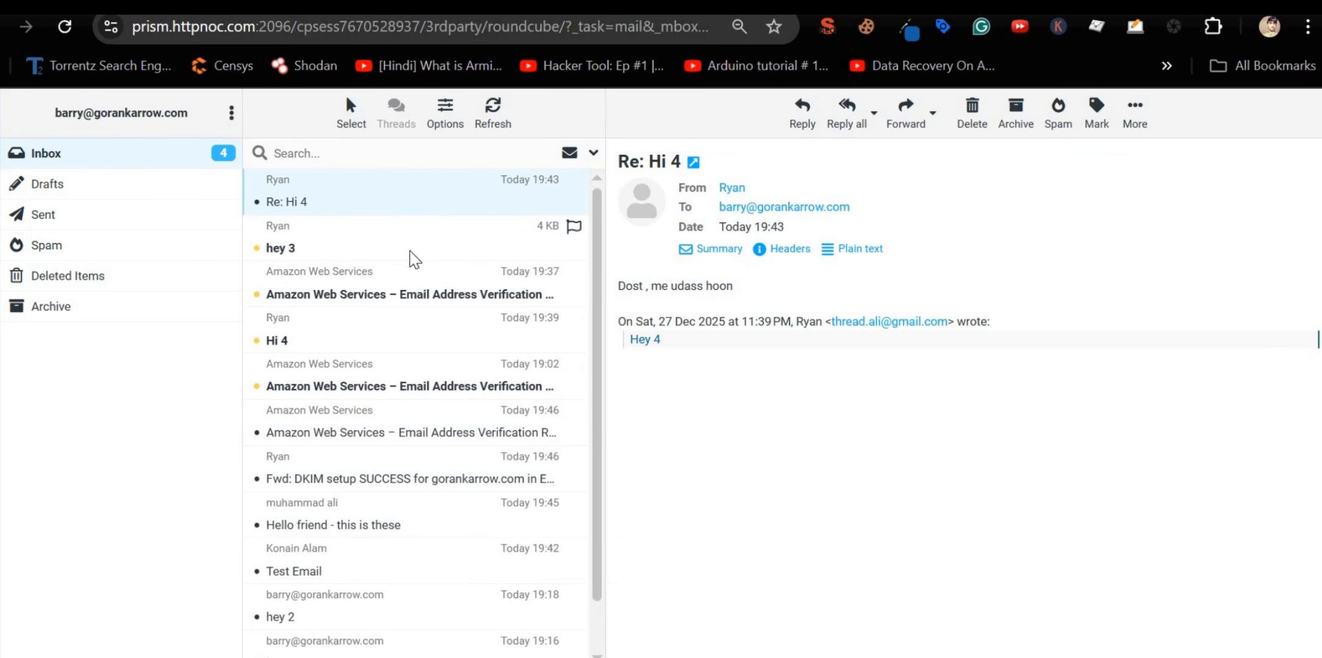
left_click(367, 258)
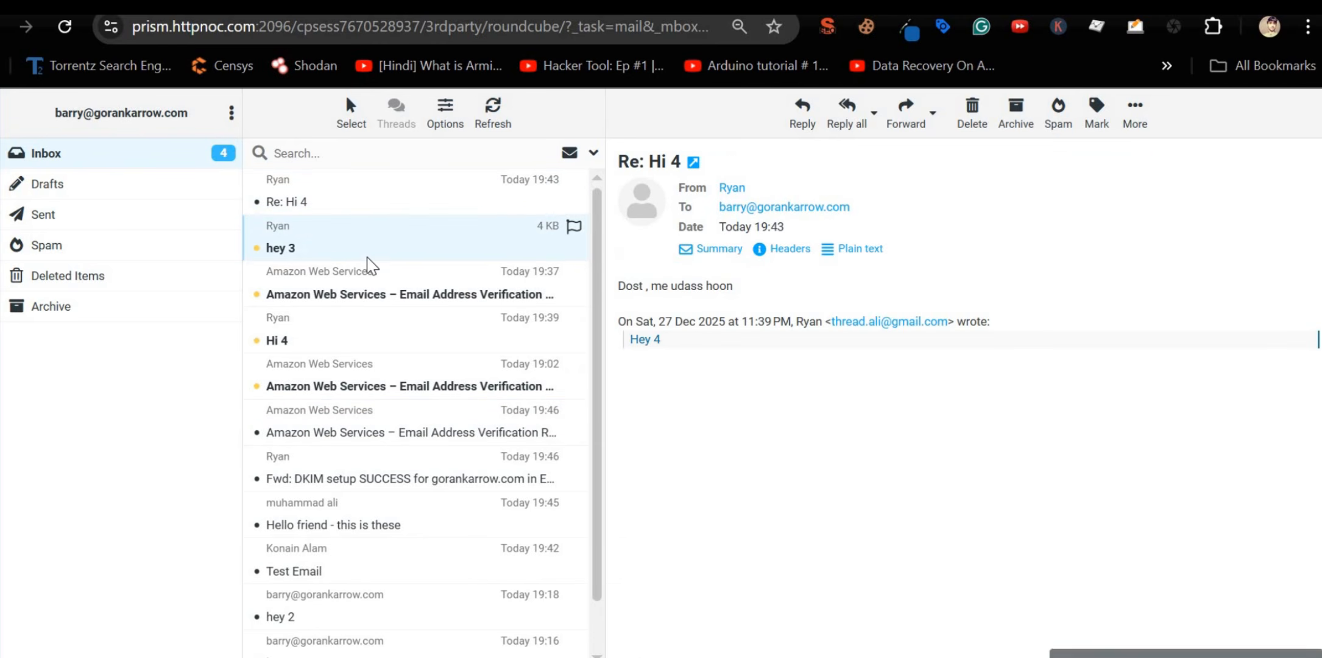
left_click(386, 296)
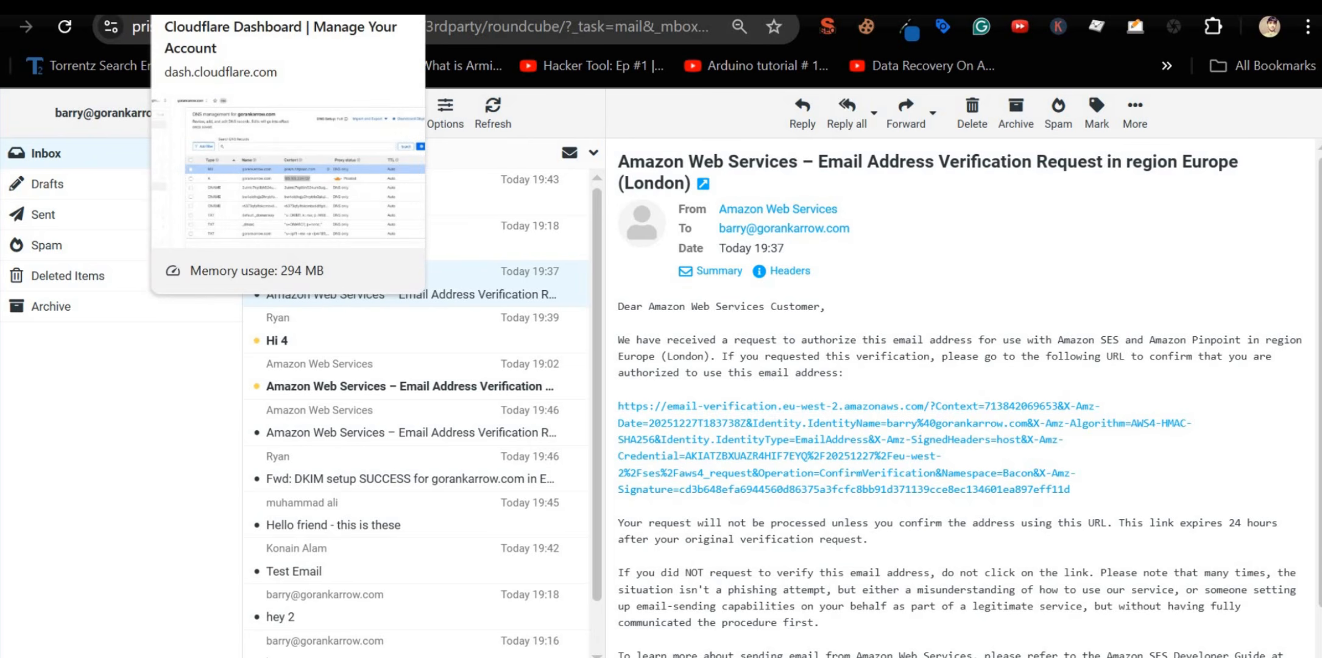
left_click(213, 7)
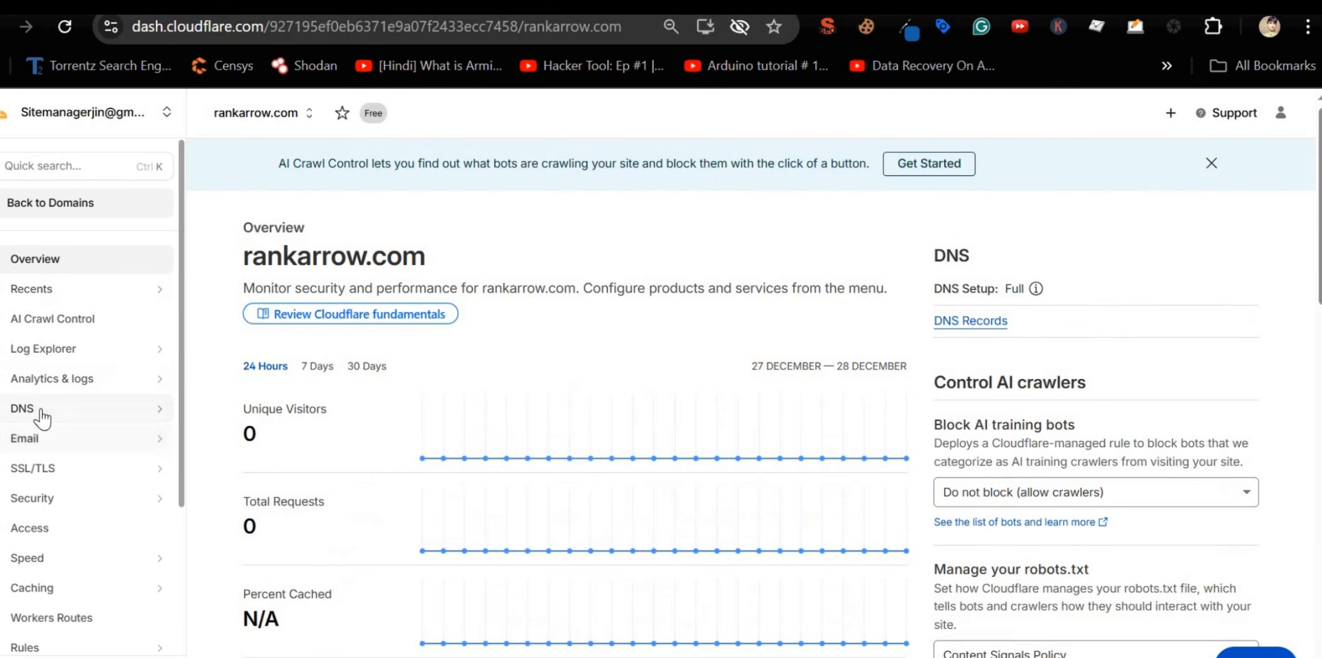
left_click(41, 416)
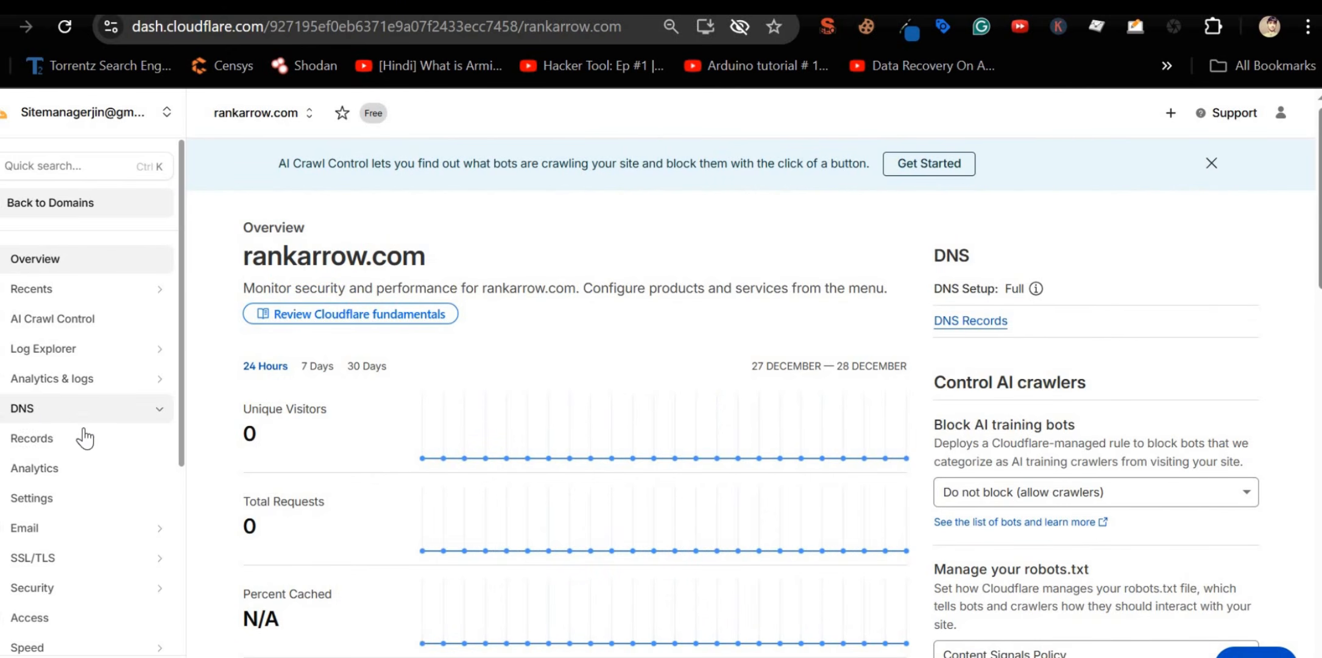
Step: Inspect rankarrow.com's Cloudflare MX records, then go to Email > Email Routing
left_click(72, 448)
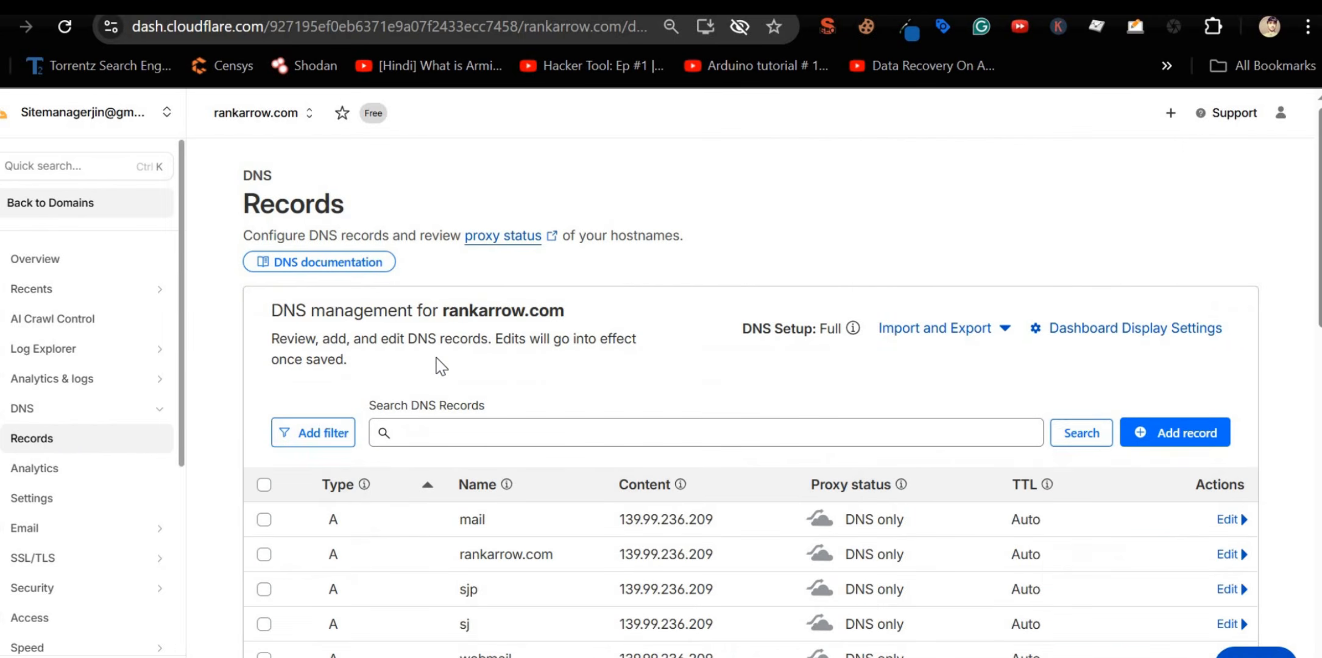
scroll(382, 369, "down", 4)
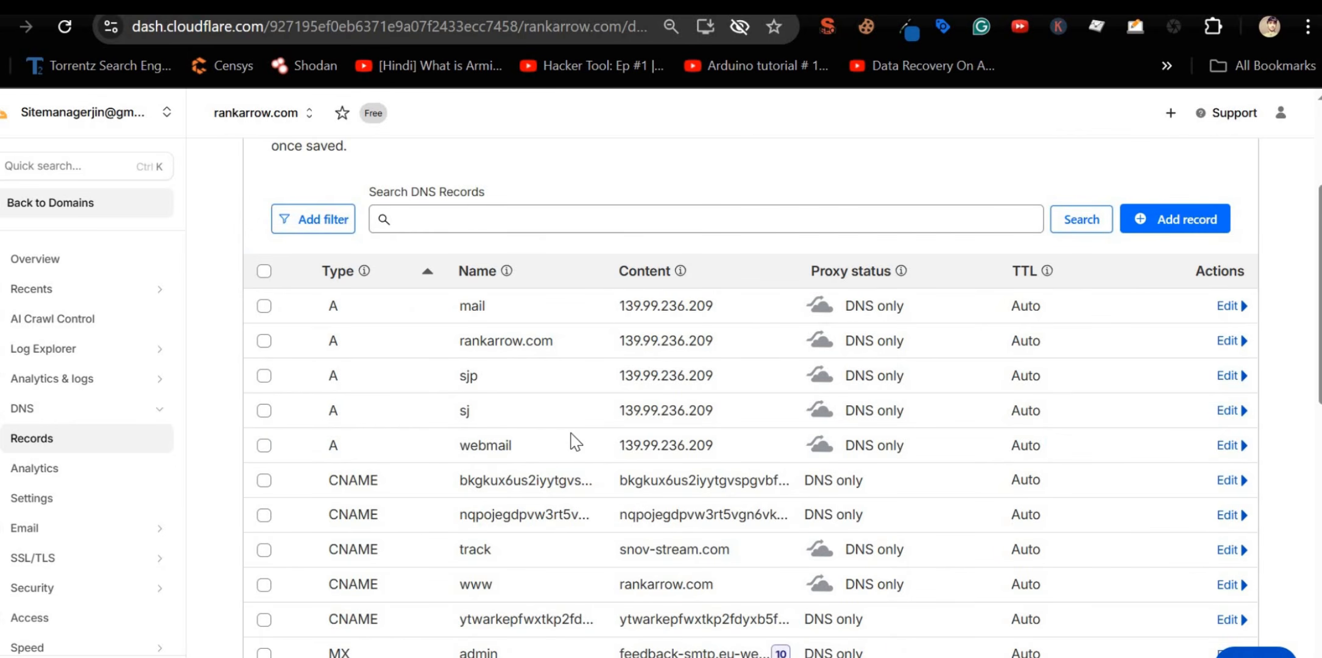
scroll(571, 434, "down", 7)
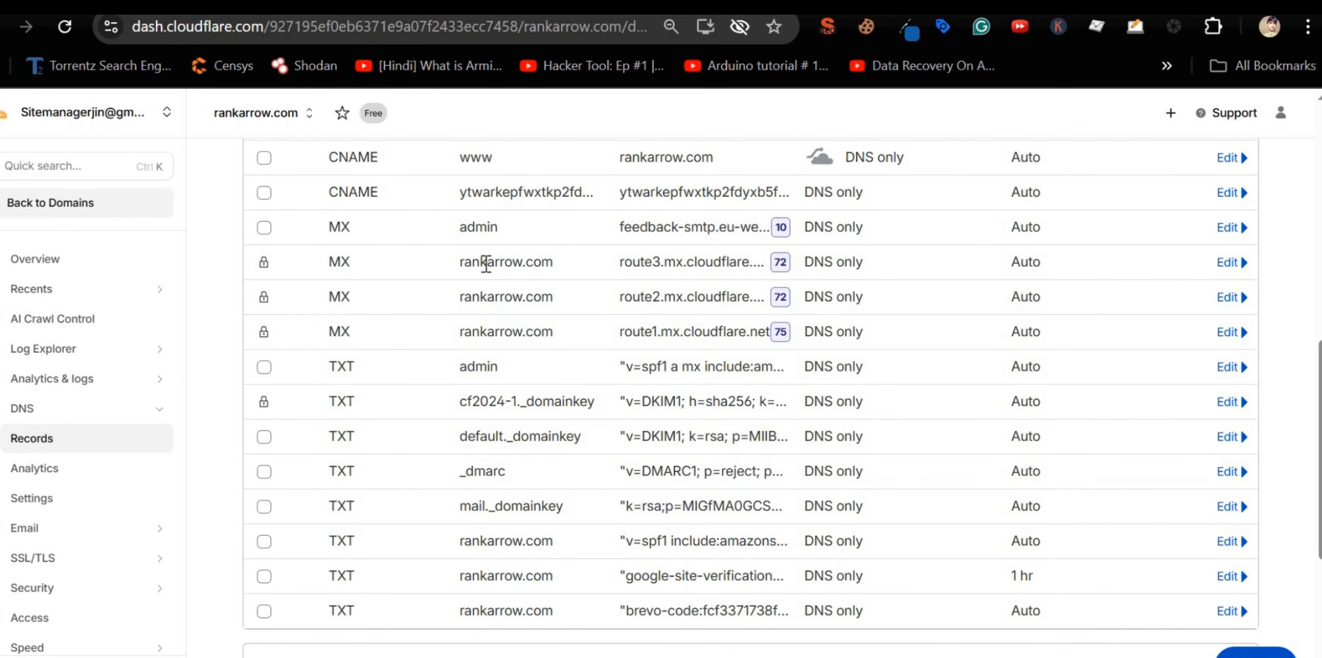
double_click(708, 263)
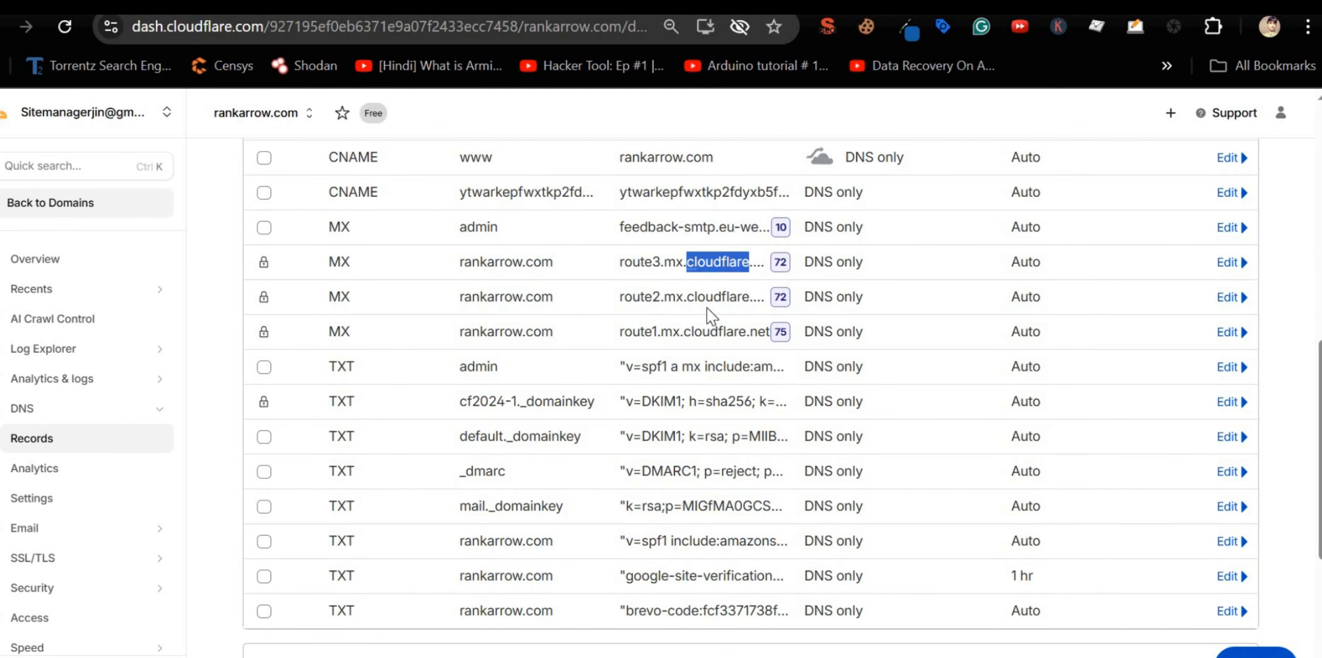
left_click(627, 300)
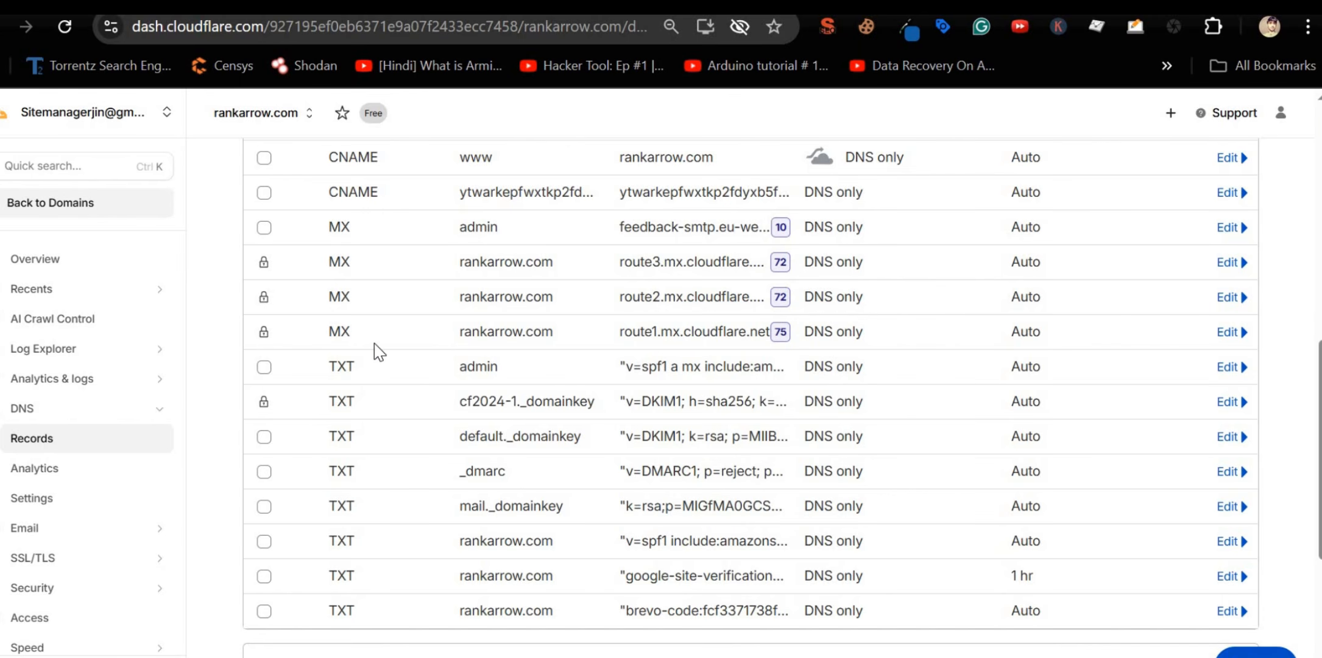
left_click(90, 530)
left_click(59, 554)
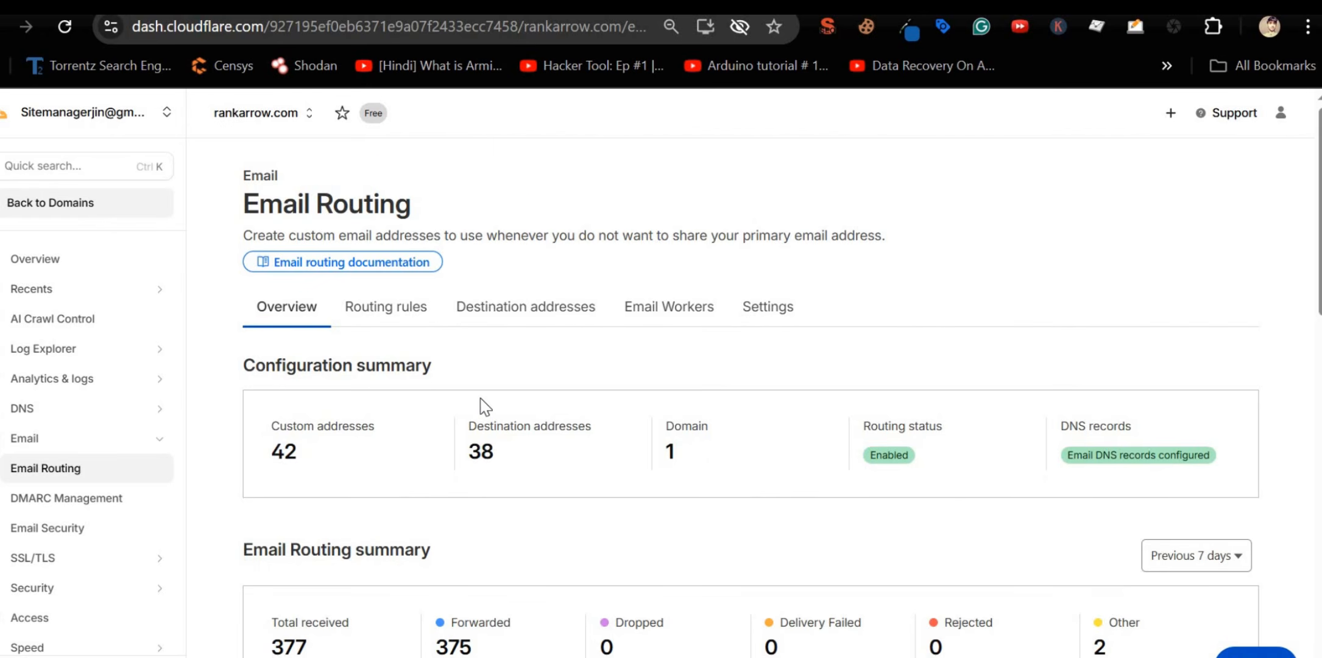
Step: Check the Catch-All routing rule and its destination address under Routing rules
scroll(762, 459, "down", 5)
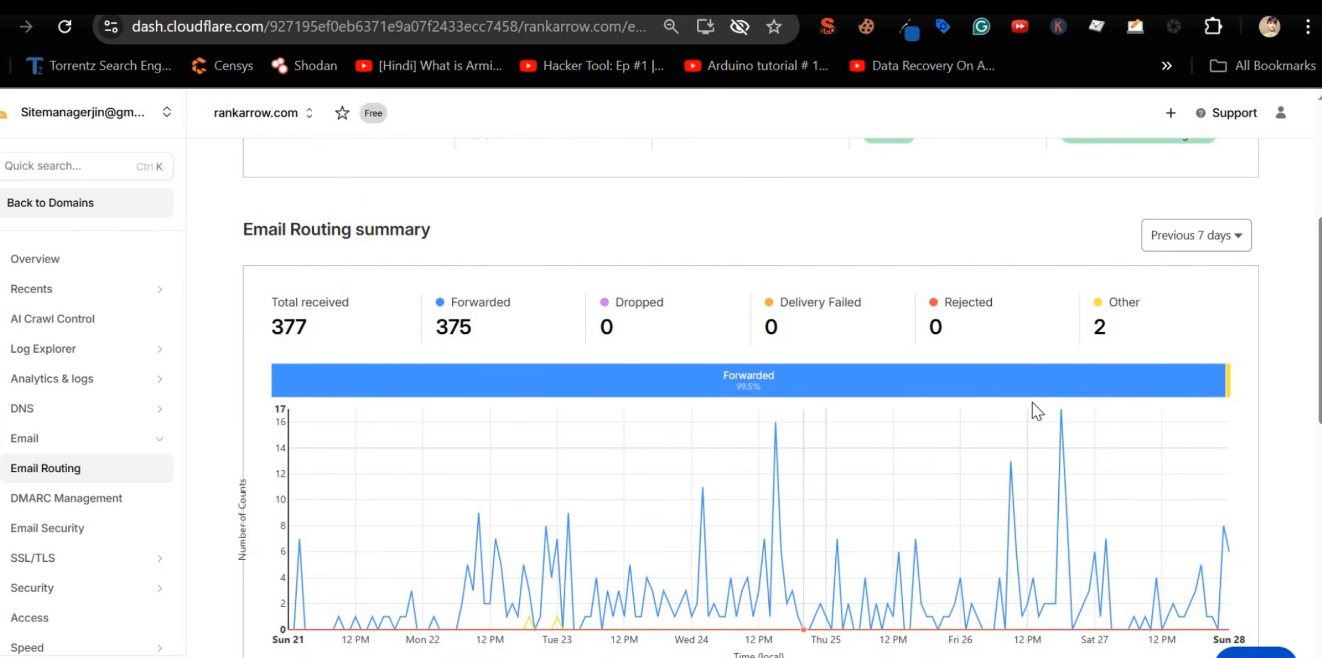
scroll(687, 425, "up", 5)
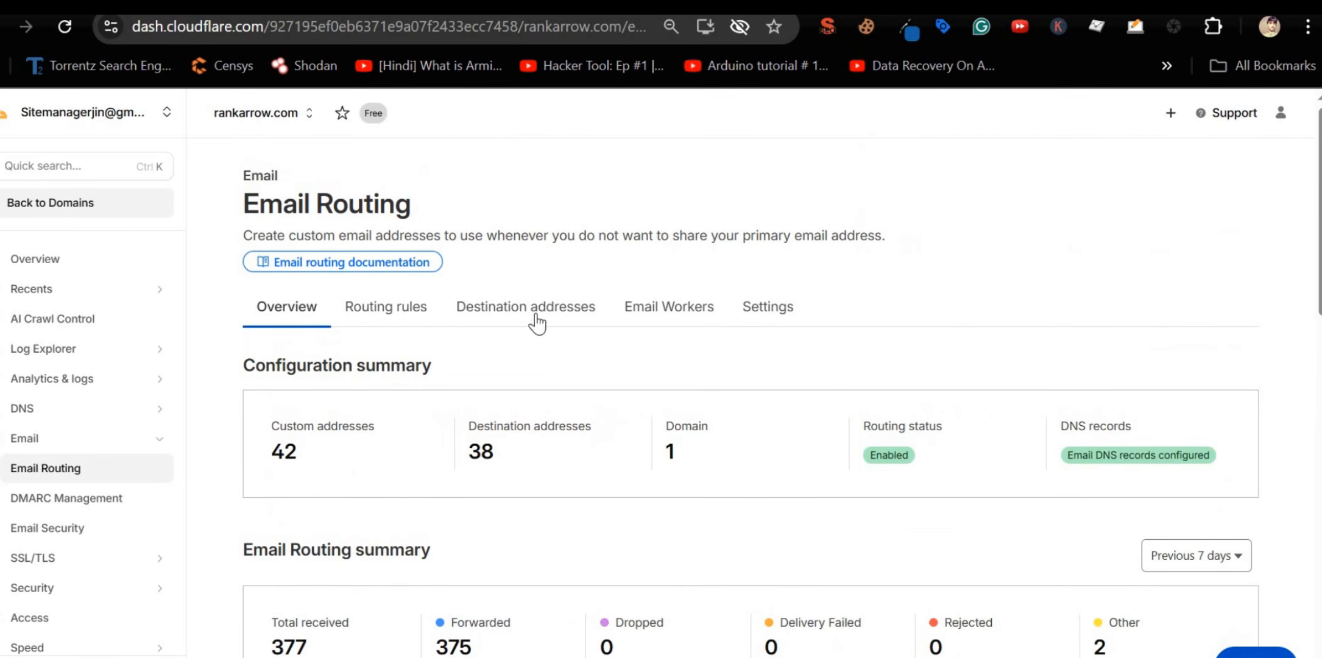
left_click(405, 310)
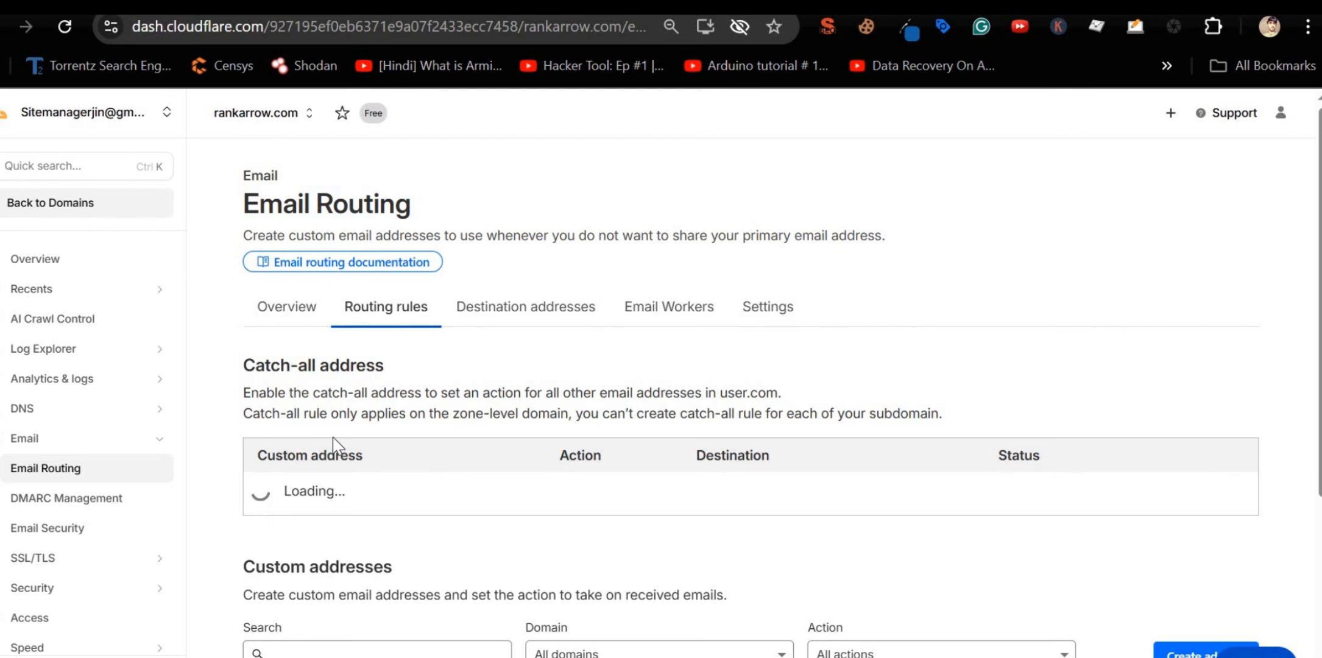
double_click(306, 494)
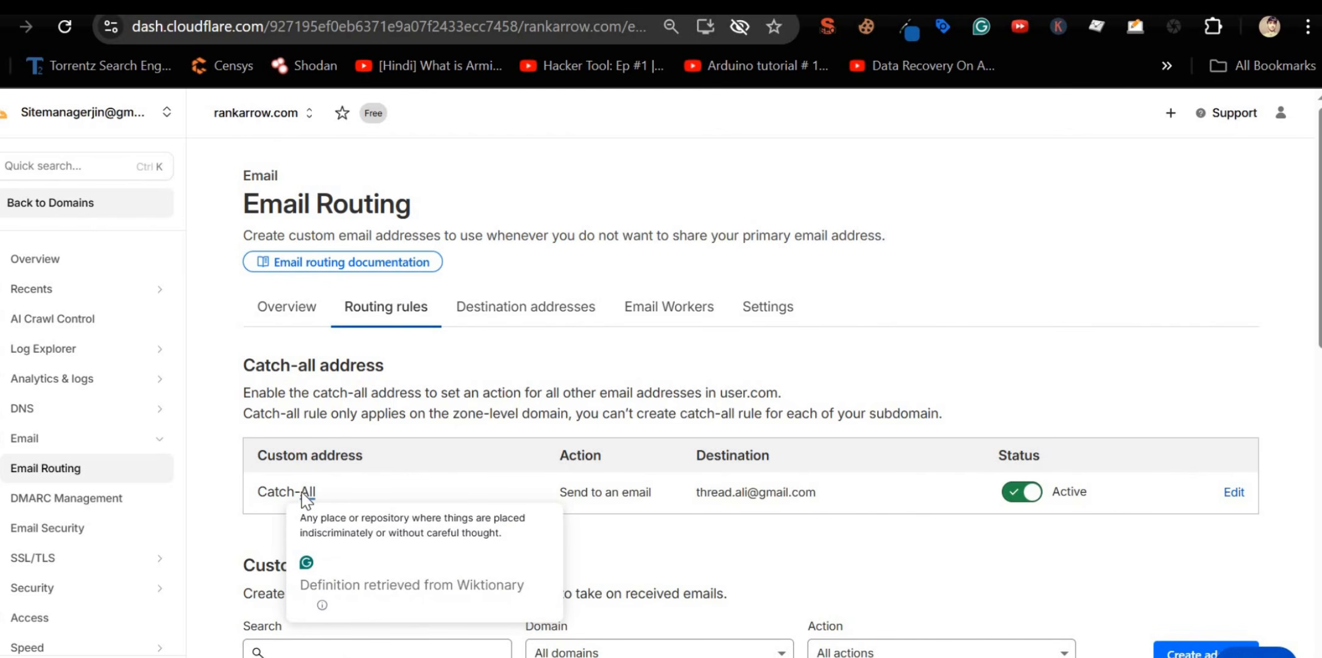
left_click_drag(700, 490, 829, 496)
Step: Review the Email Routing overview summary, then go back to the Roundcube inbox
scroll(728, 554, "down", 8)
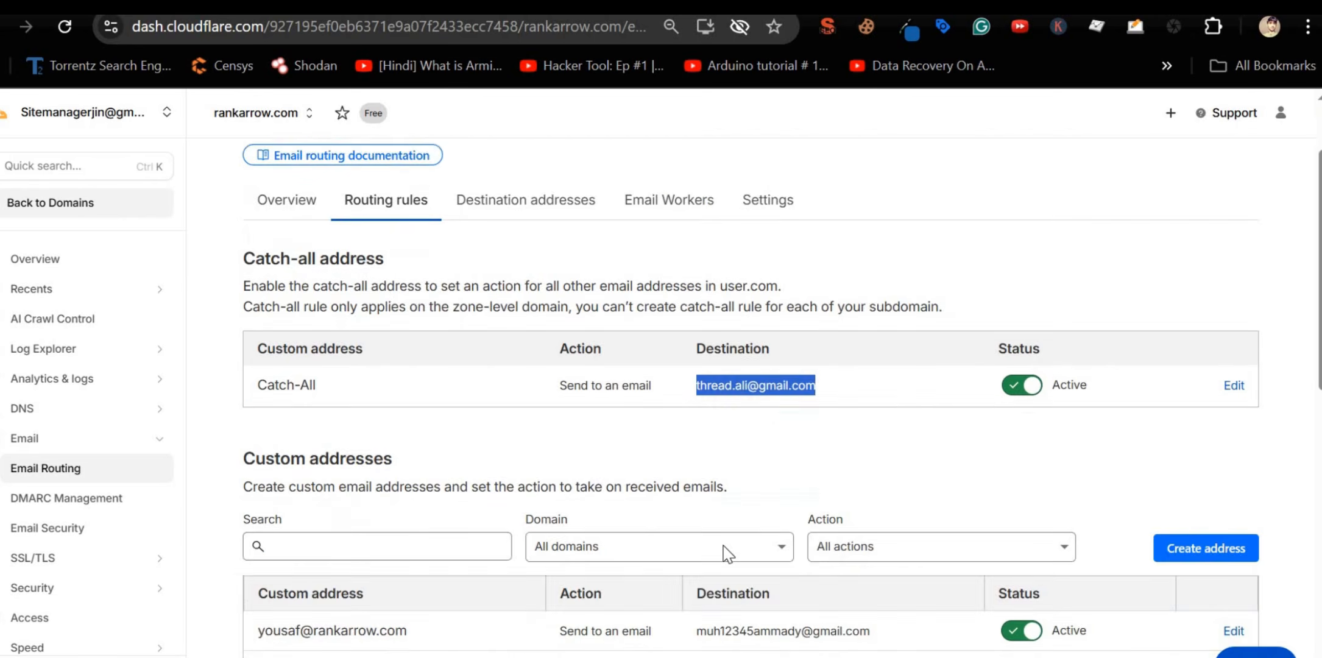
scroll(728, 554, "up", 8)
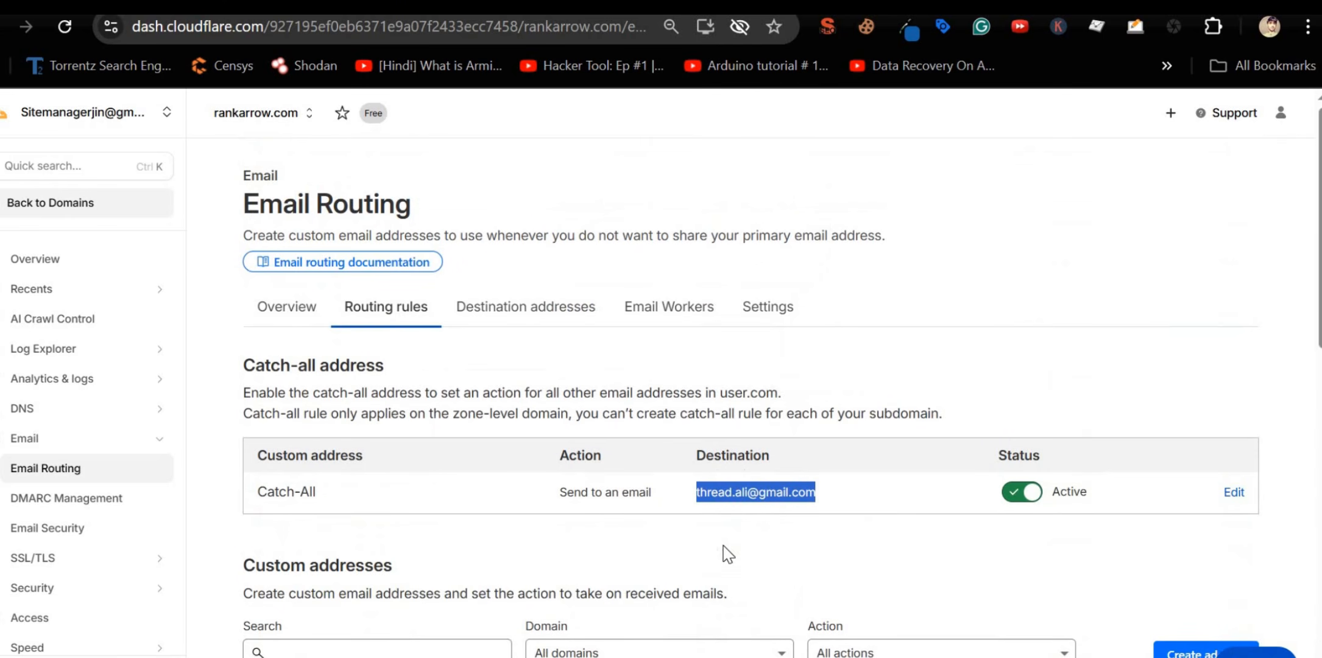
left_click(306, 315)
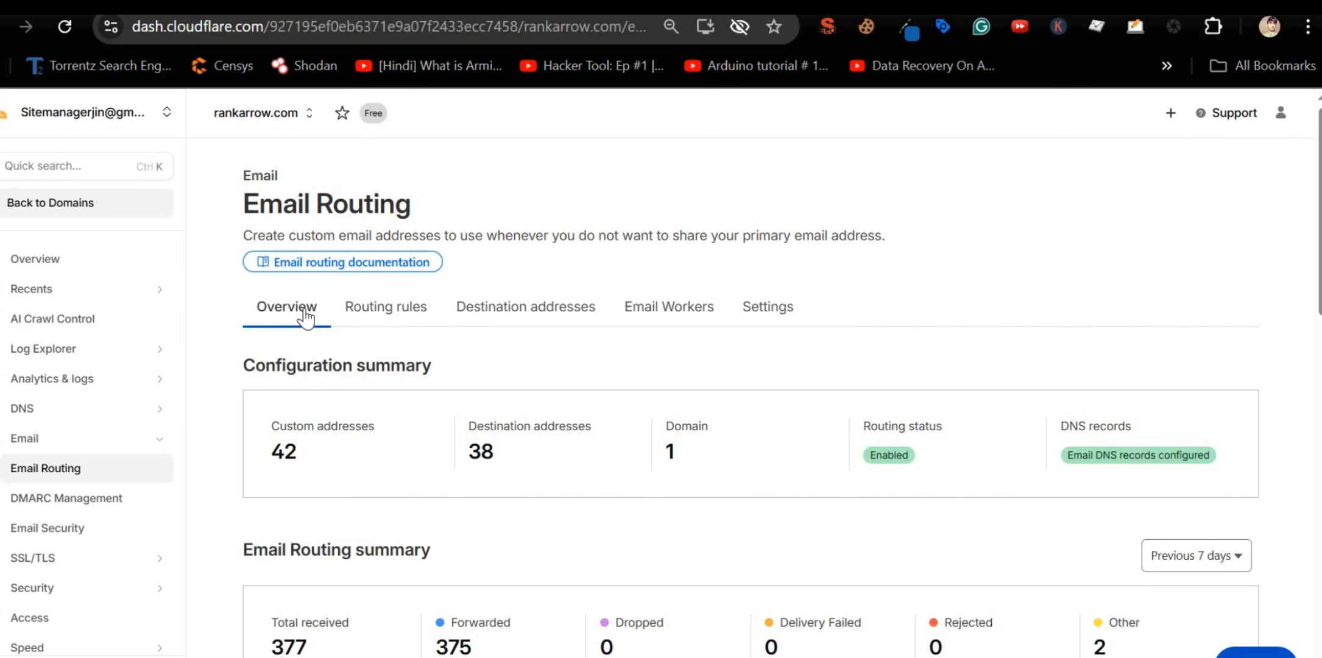
scroll(475, 450, "down", 7)
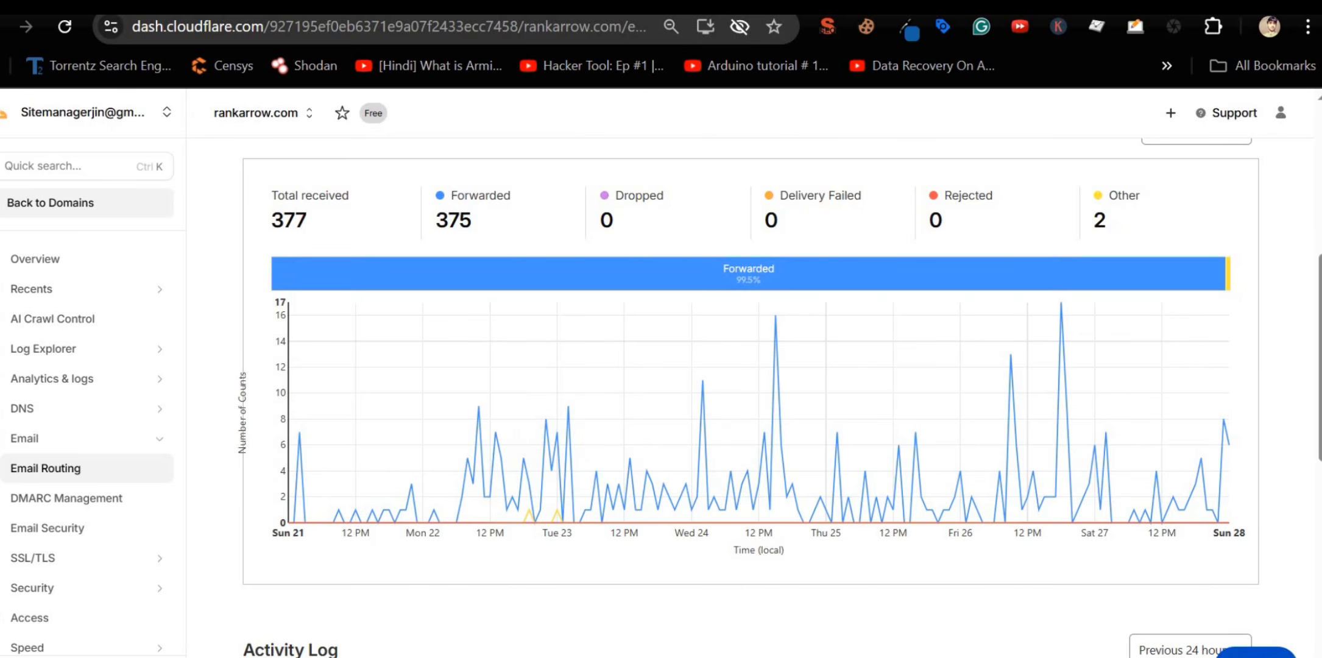
left_click(792, 7)
scroll(420, 433, "down", 2)
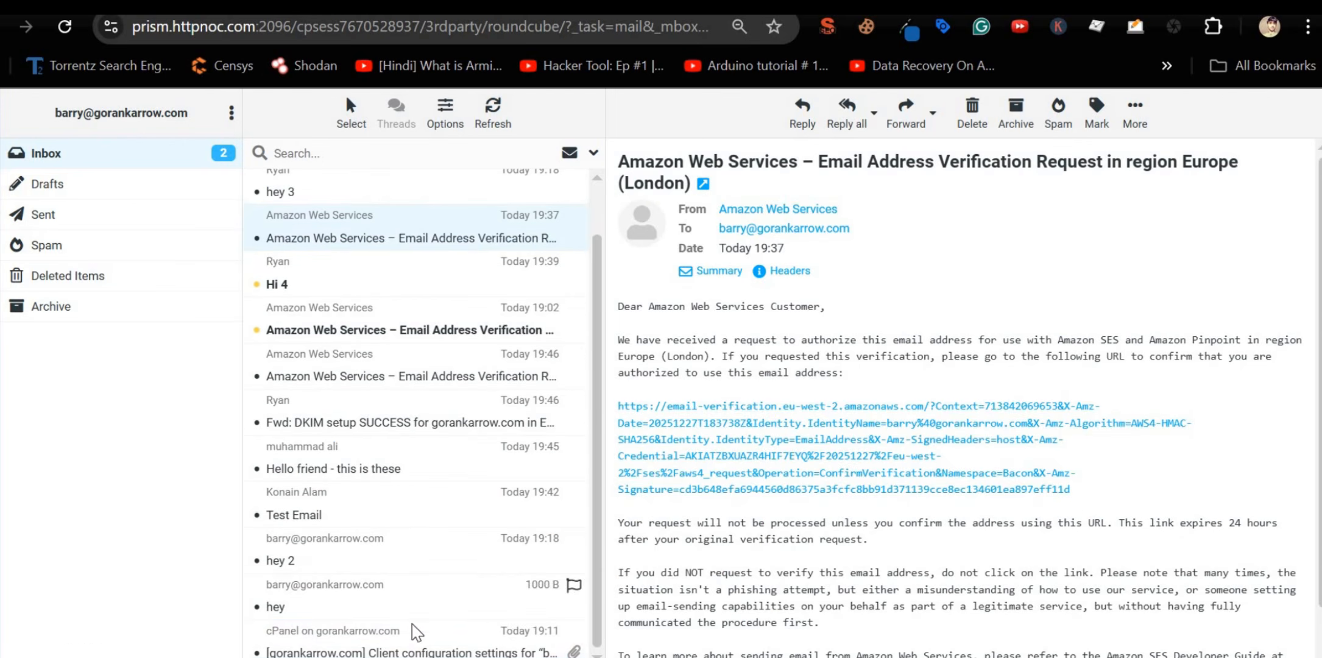
Step: Read the cPanel 'Client configuration settings' email, then bring back cPanel's gorankarrow.com Email Deliverability page
left_click(421, 643)
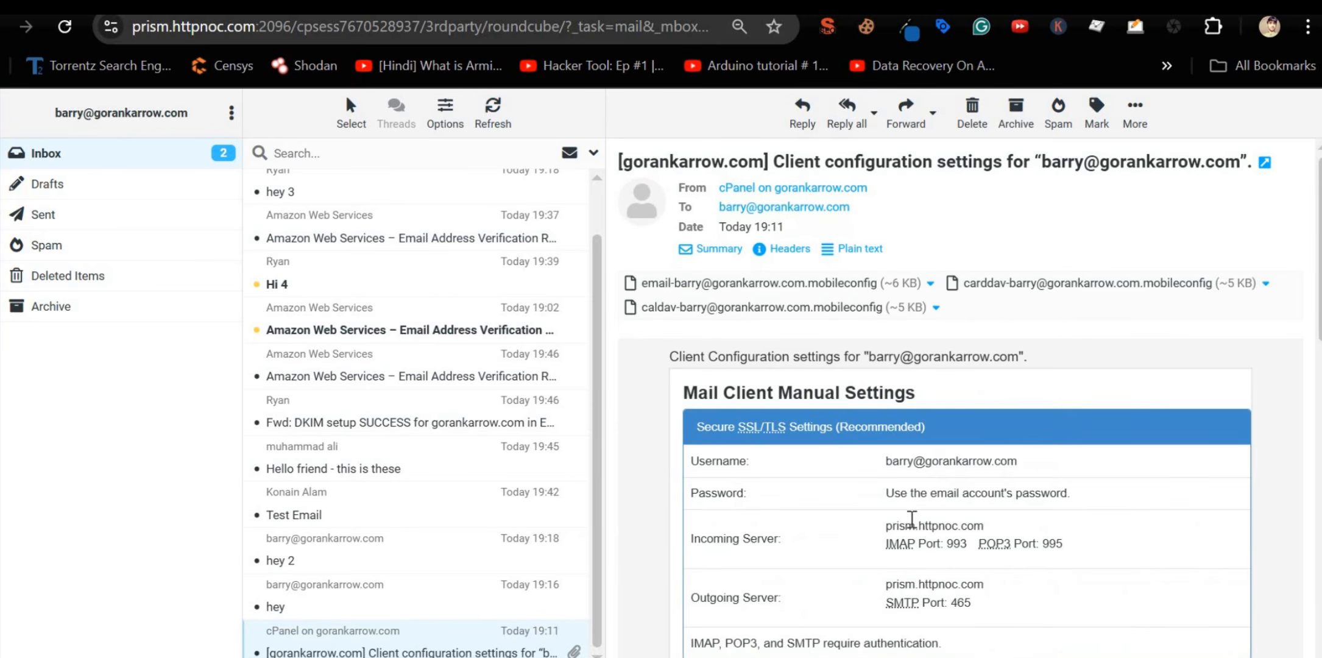
scroll(910, 514, "down", 5)
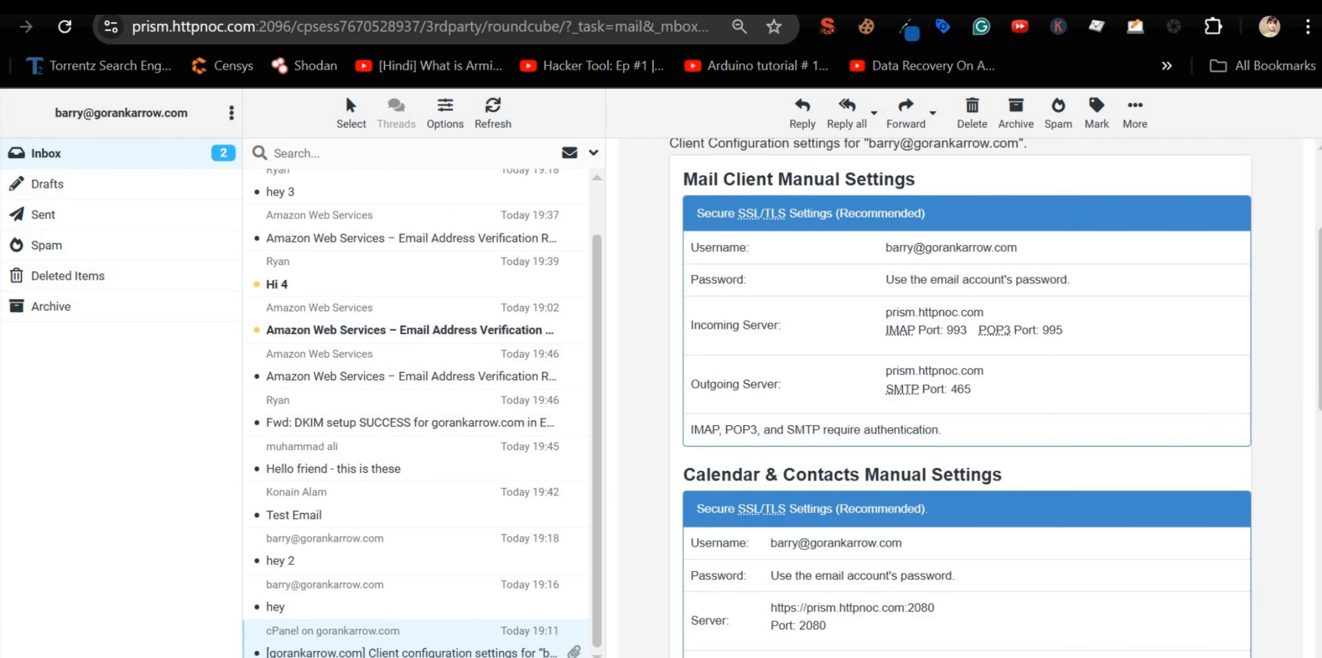
left_click(182, 5)
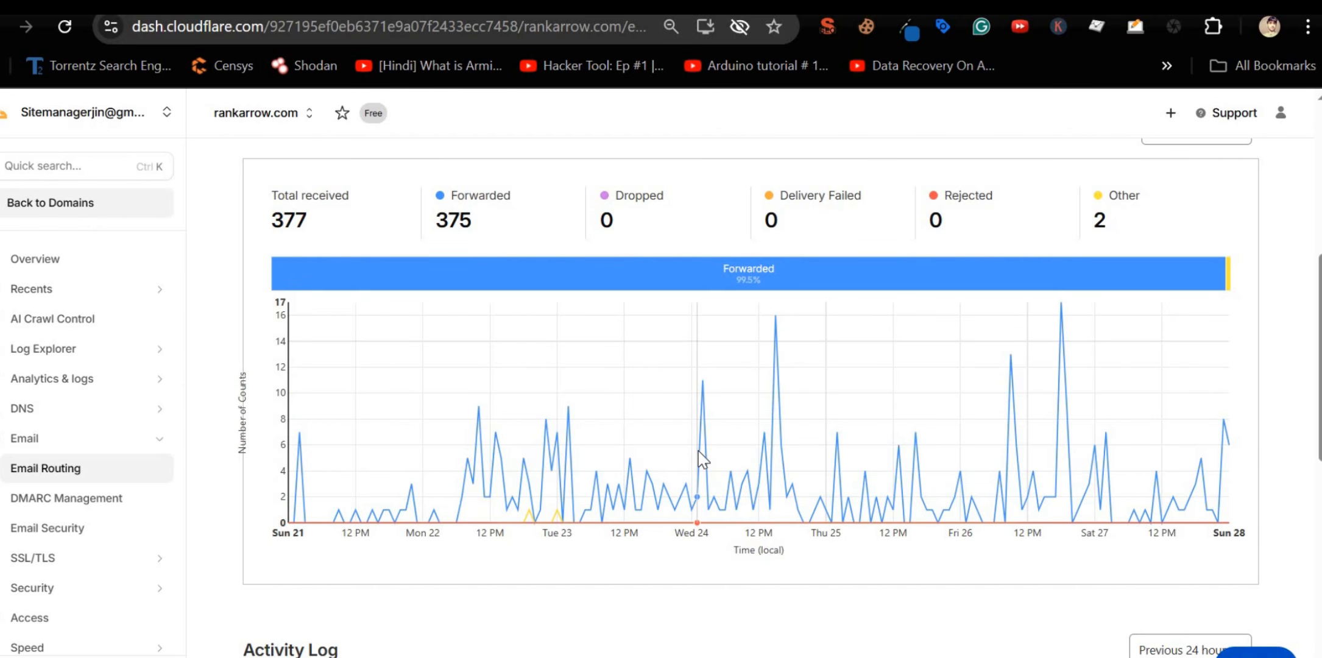
scroll(701, 458, "up", 3)
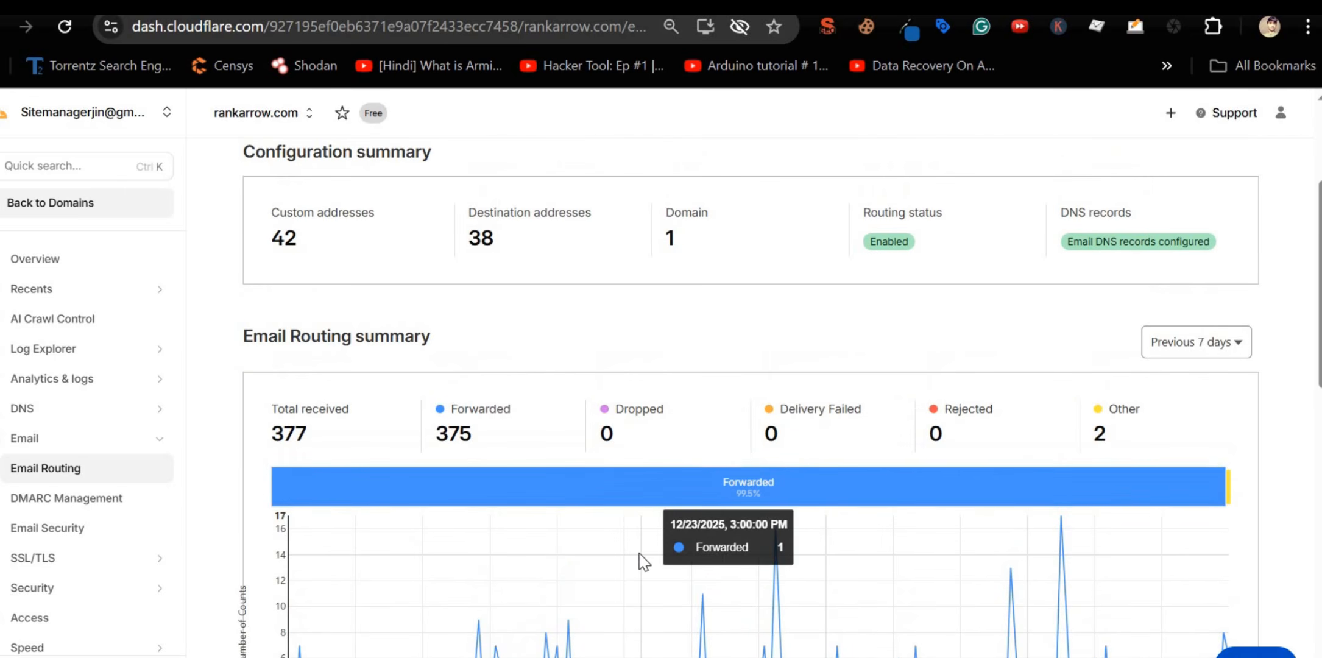
scroll(643, 560, "down", 2)
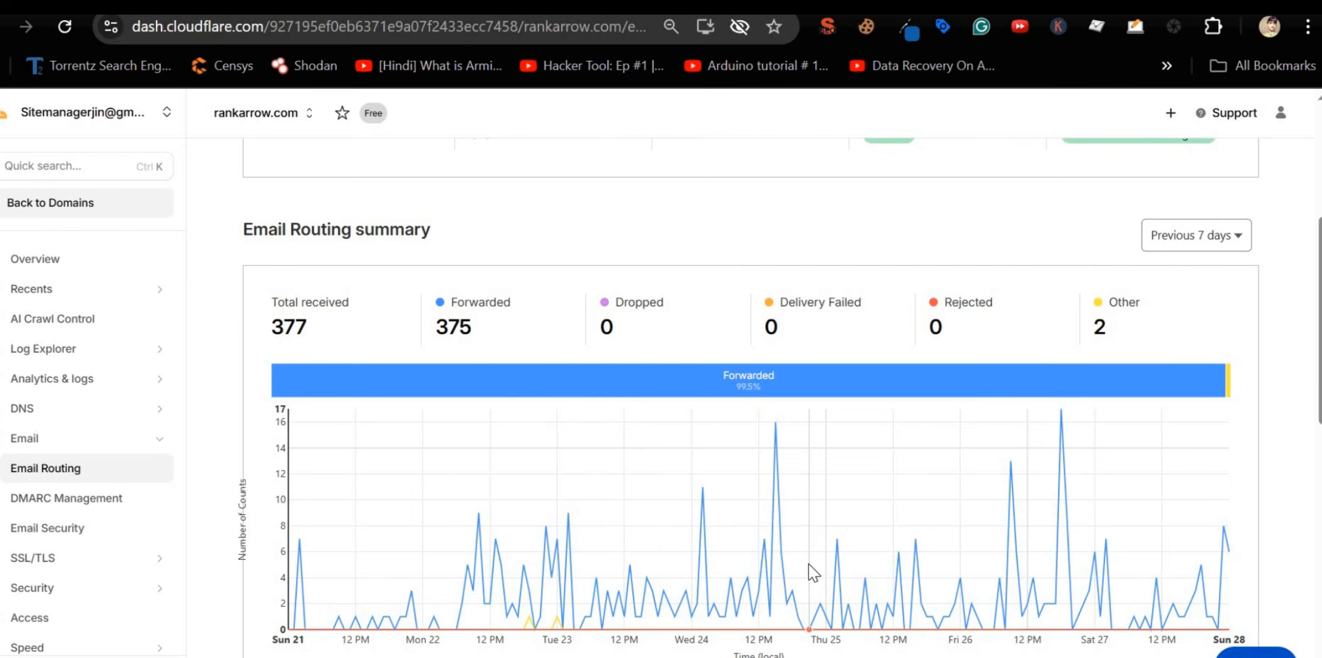
scroll(792, 569, "up", 3)
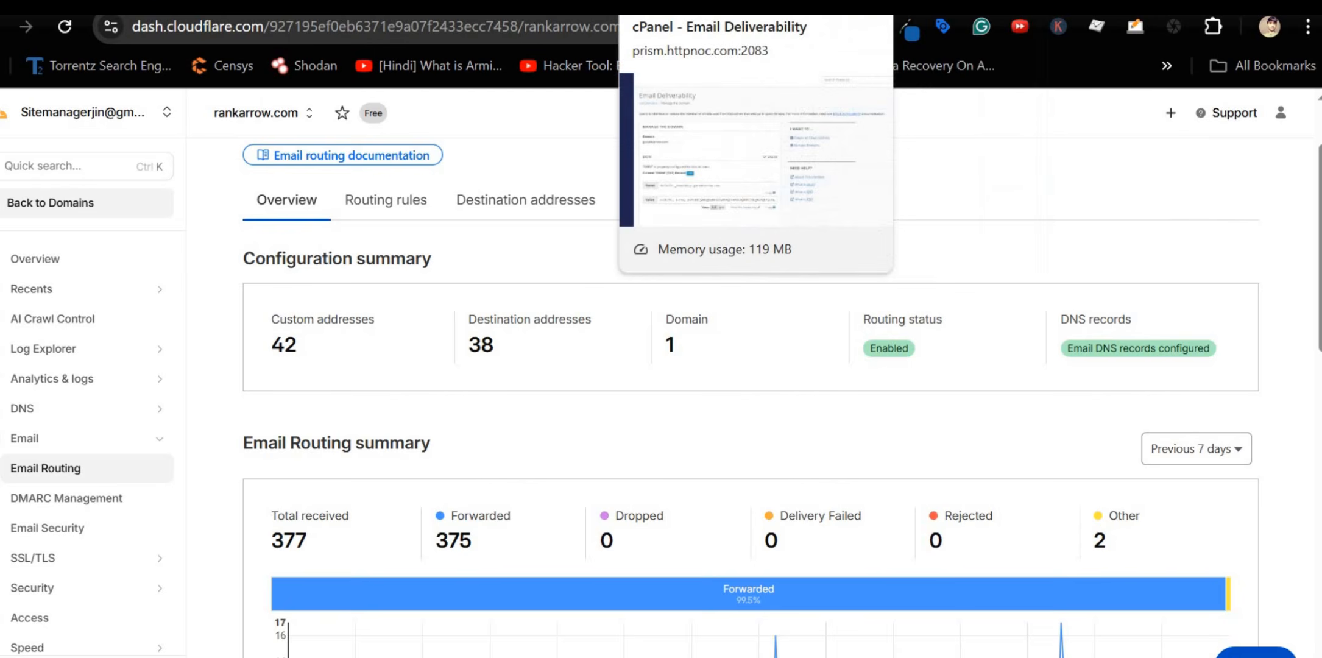
left_click(670, 6)
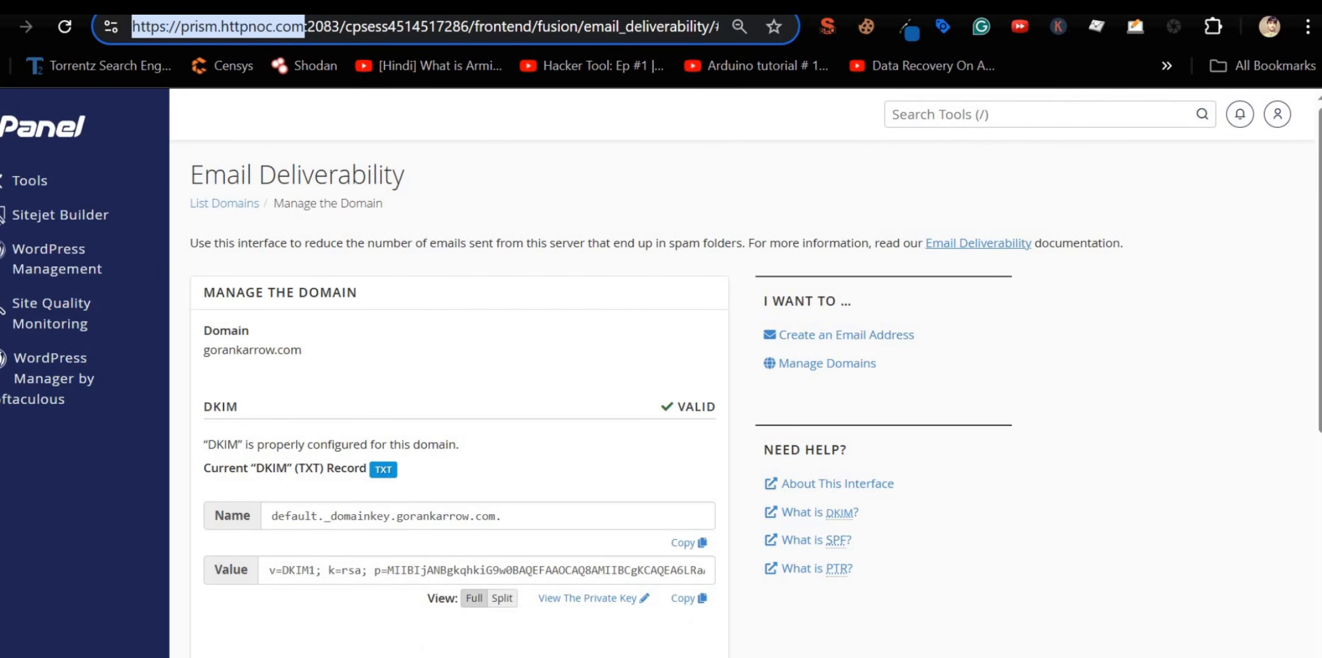
Step: Search cPanel tools for 'email fa' and open Email Accounts to reach the mailbox's manual settings
left_click(949, 114)
type("em")
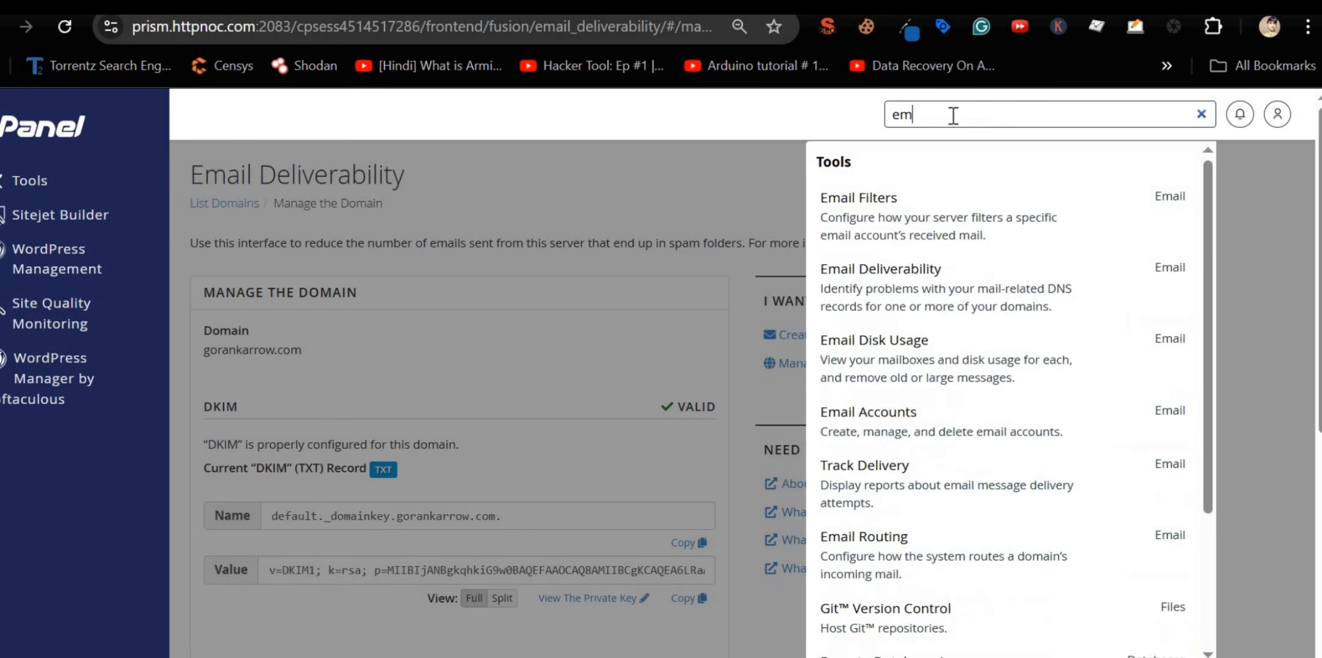
type("ail far")
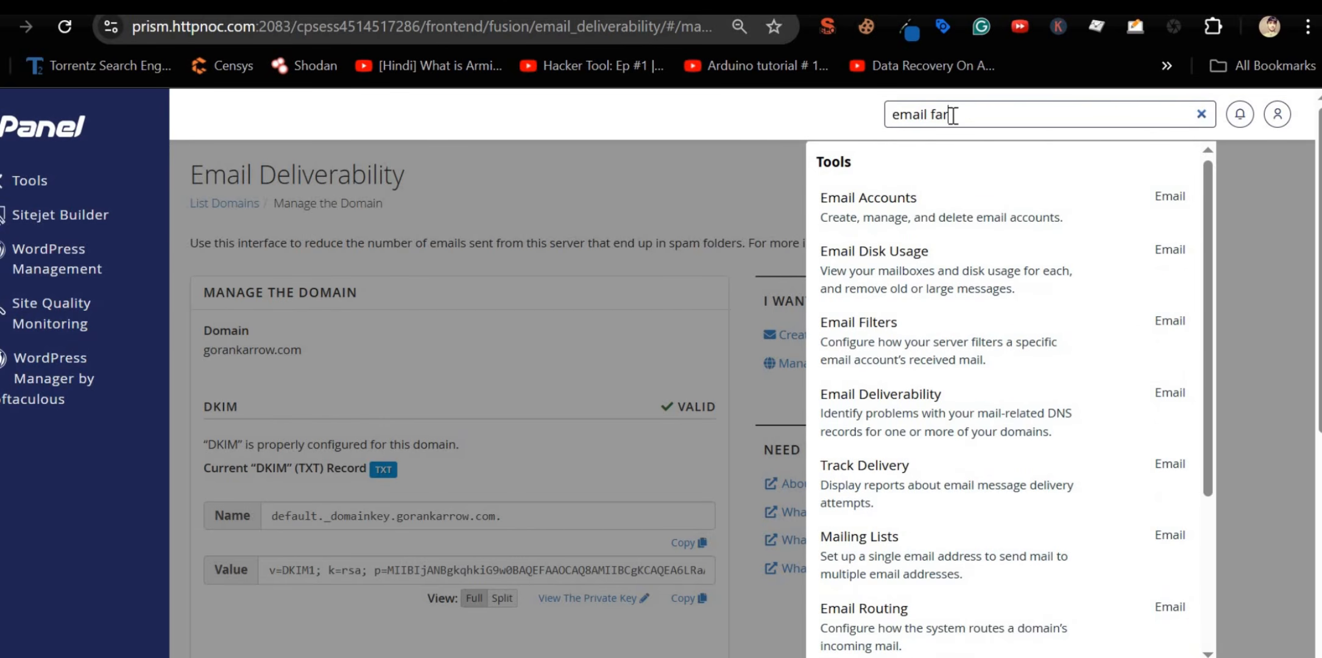
left_click(956, 225)
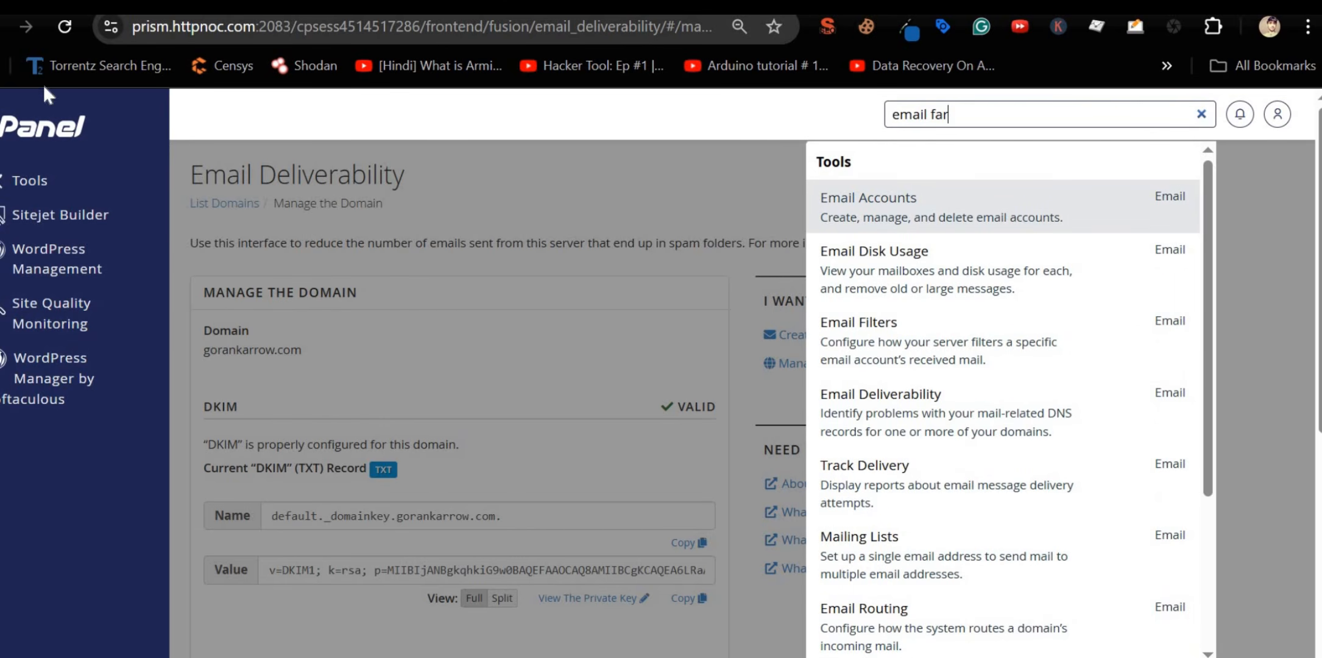
scroll(640, 437, "down", 2)
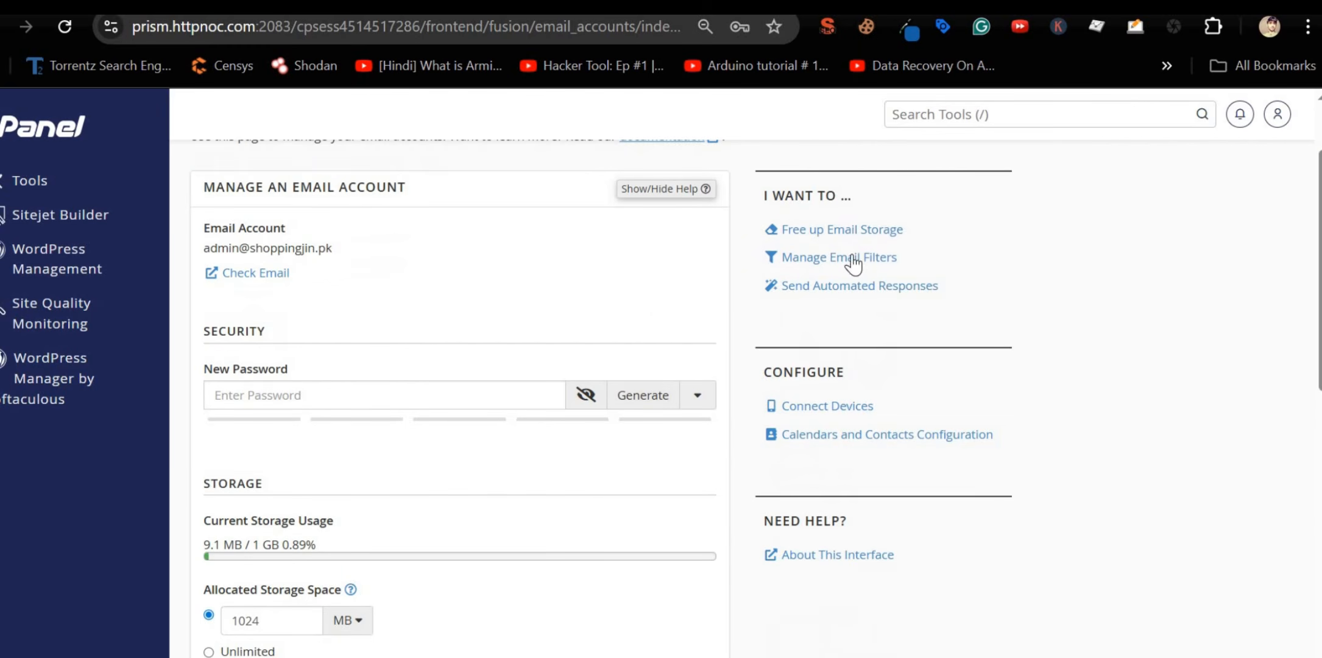
scroll(358, 466, "down", 10)
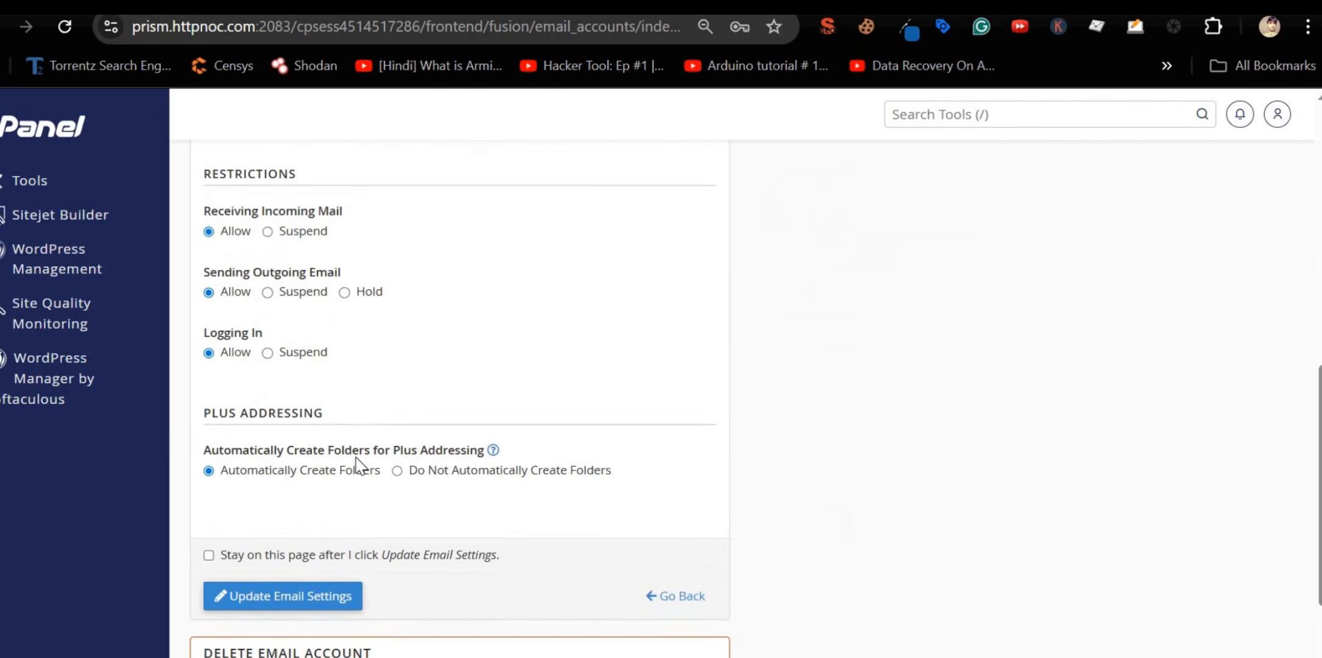
scroll(357, 464, "up", 12)
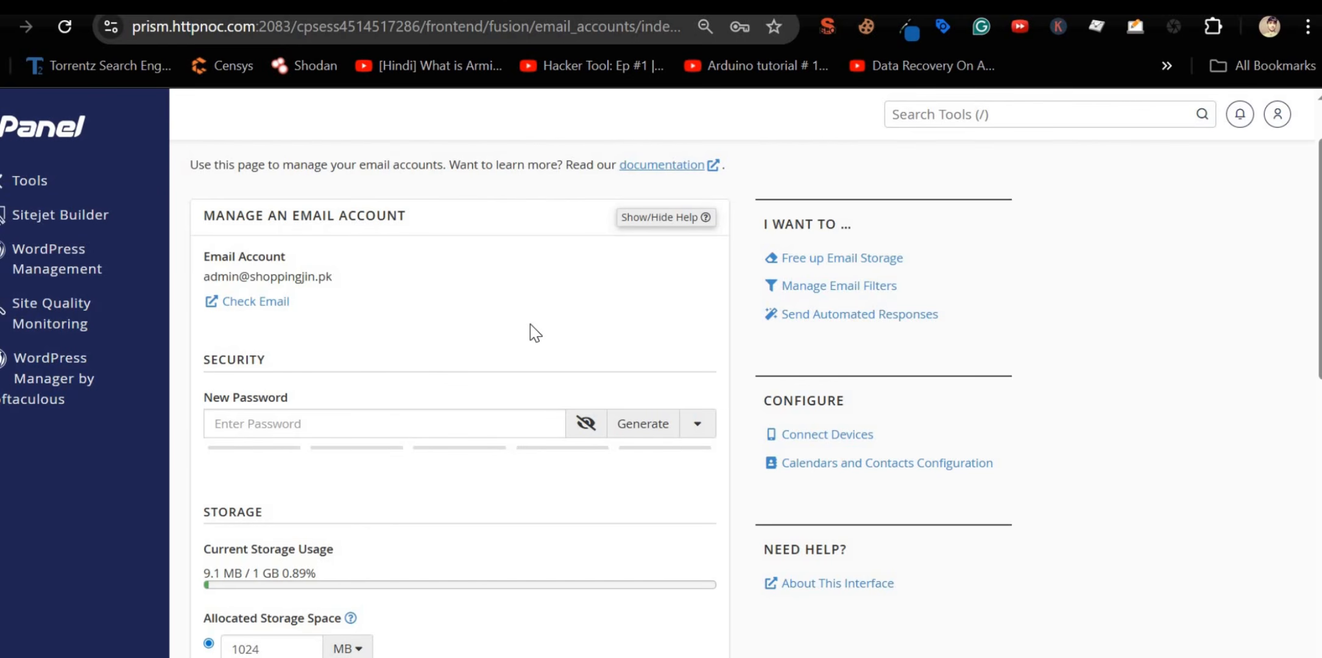
scroll(609, 347, "up", 2)
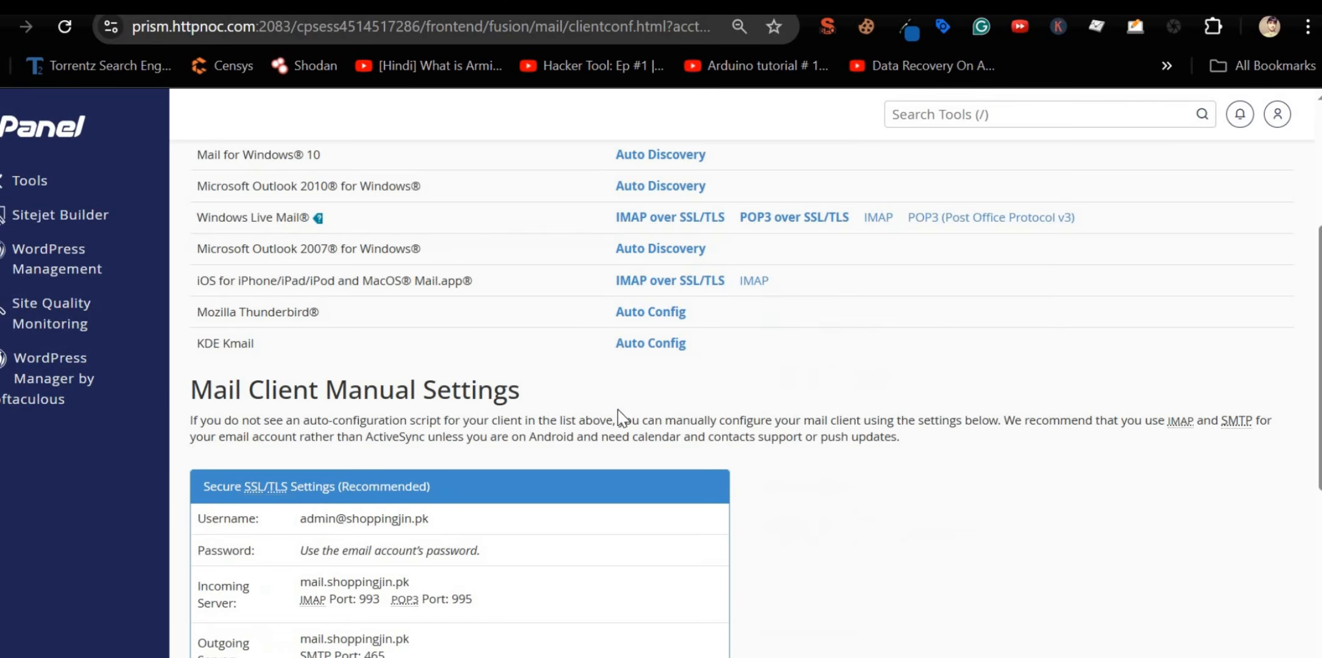
scroll(619, 418, "down", 2)
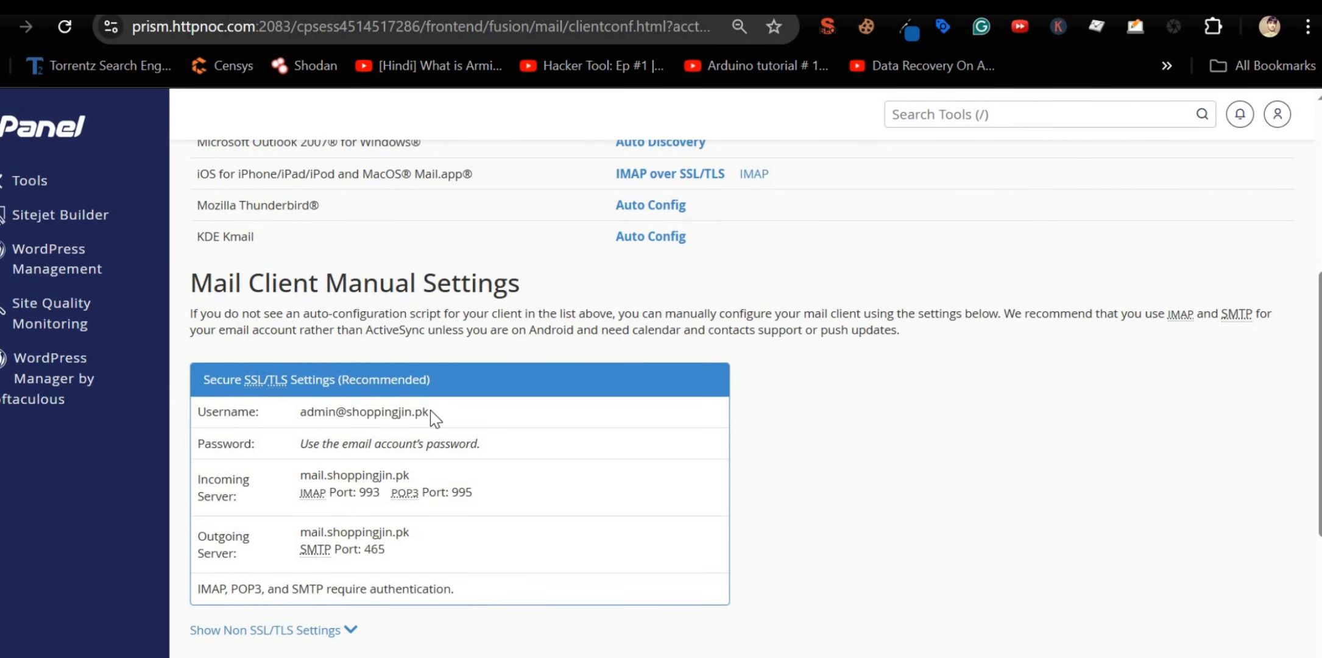
Step: Copy the incoming server host name mail.shoppingjin.pk from the Mail Client Manual Settings
scroll(430, 411, "up", 2)
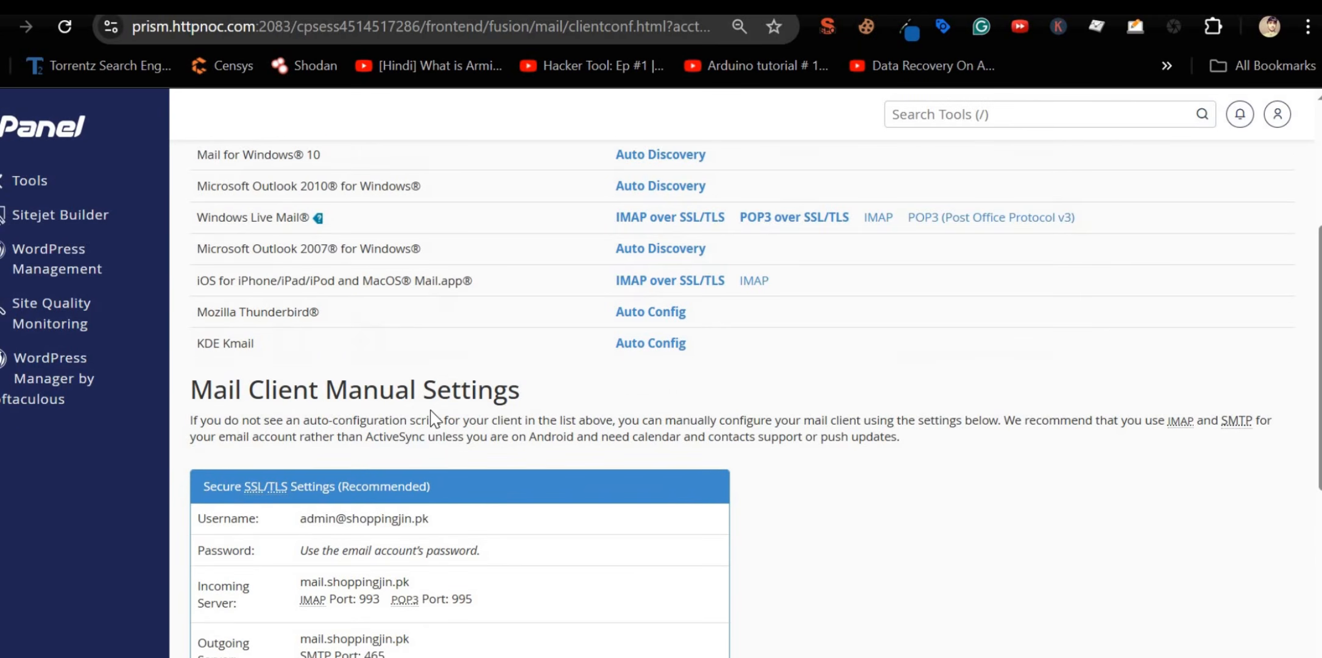
scroll(430, 410, "down", 3)
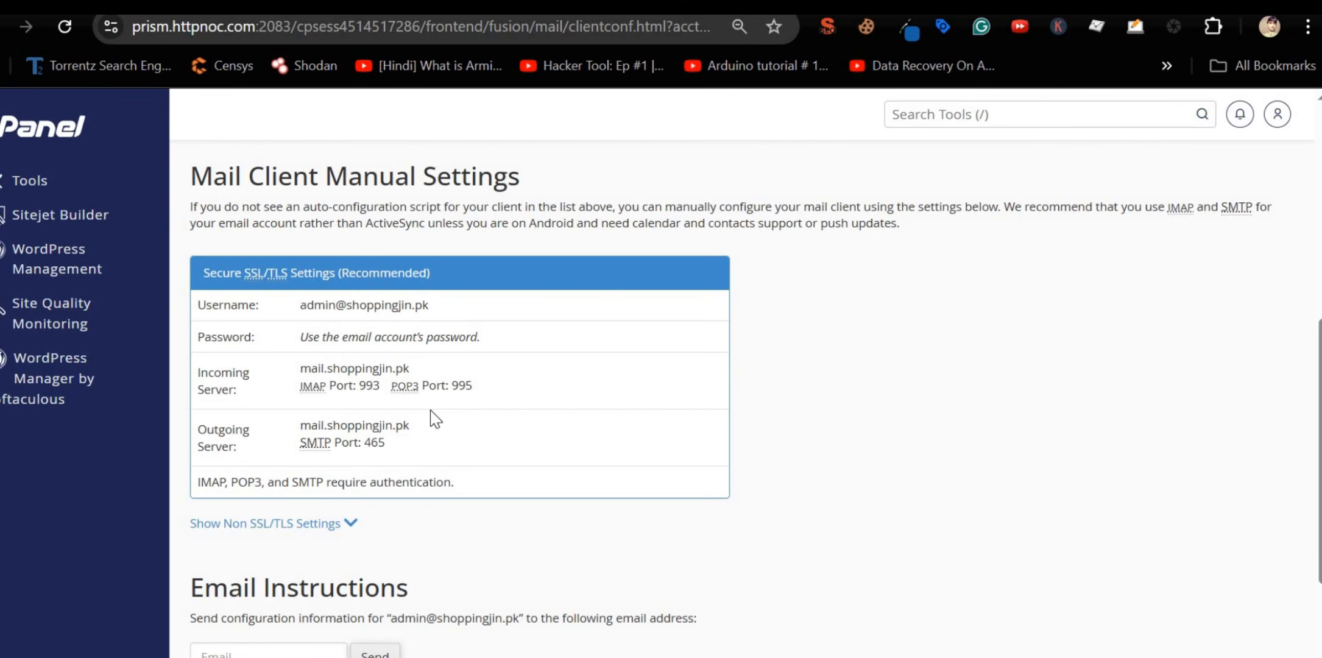
triple_click(386, 339)
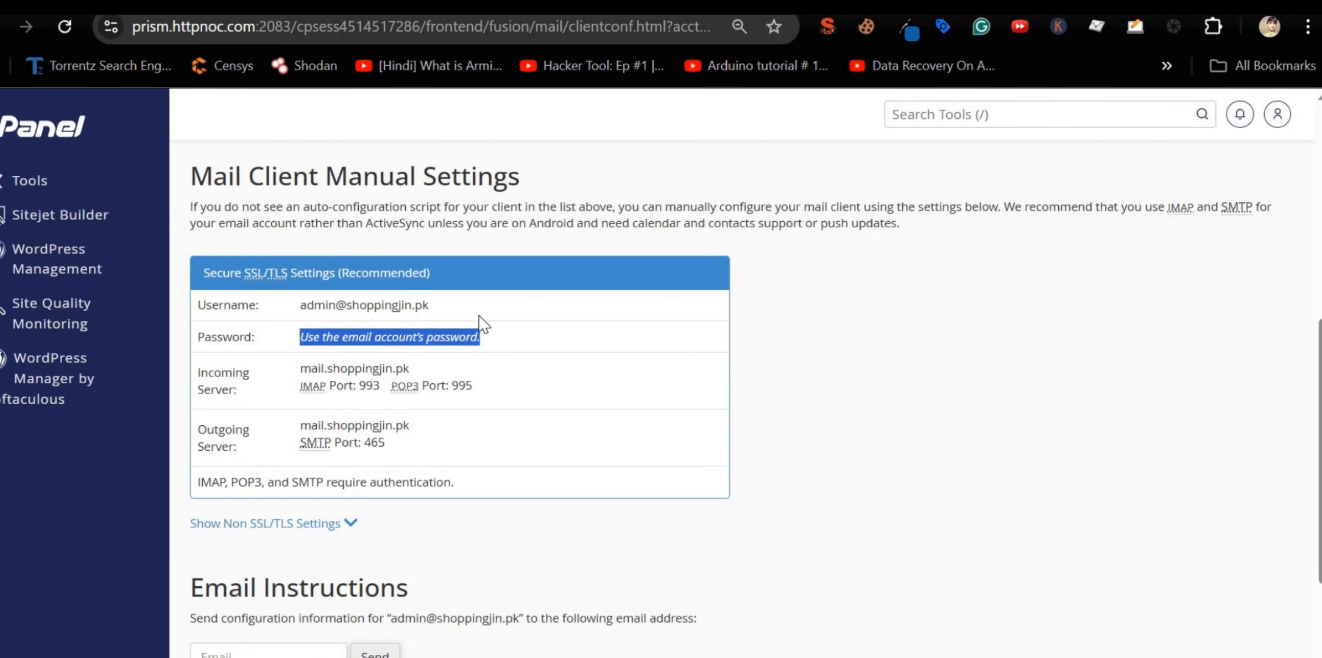
left_click_drag(463, 307, 299, 307)
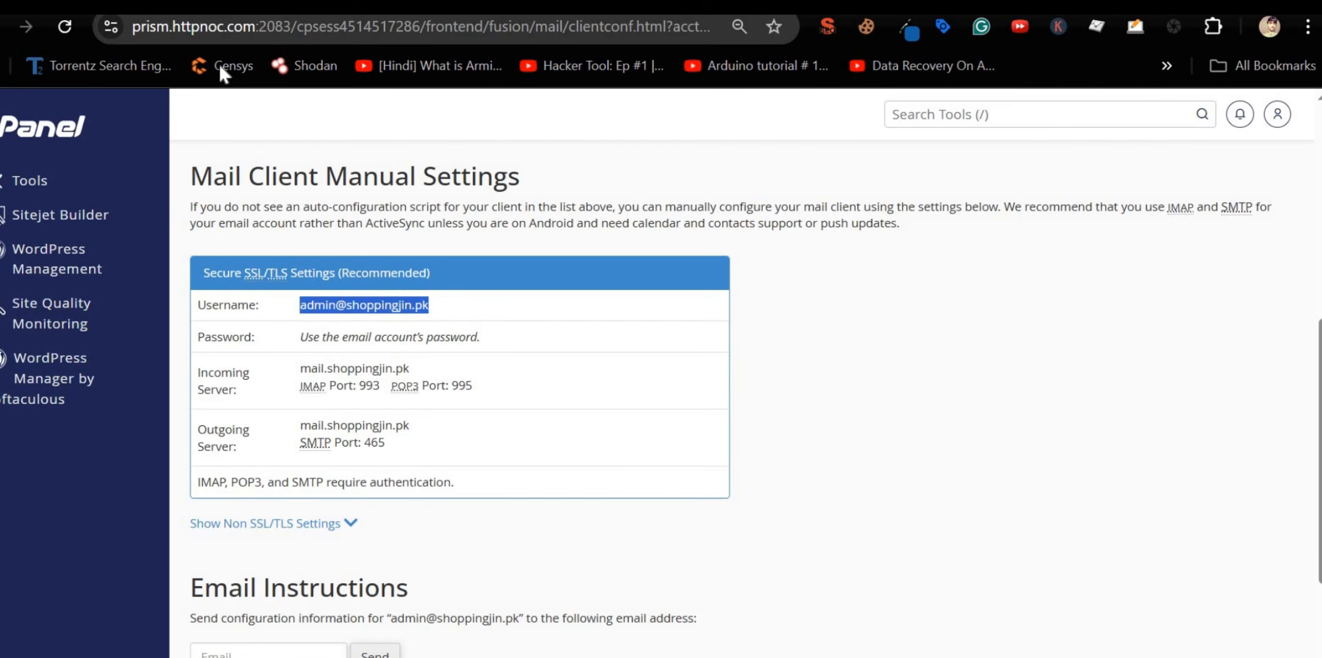
left_click_drag(149, 48, 204, 64)
double_click(349, 369)
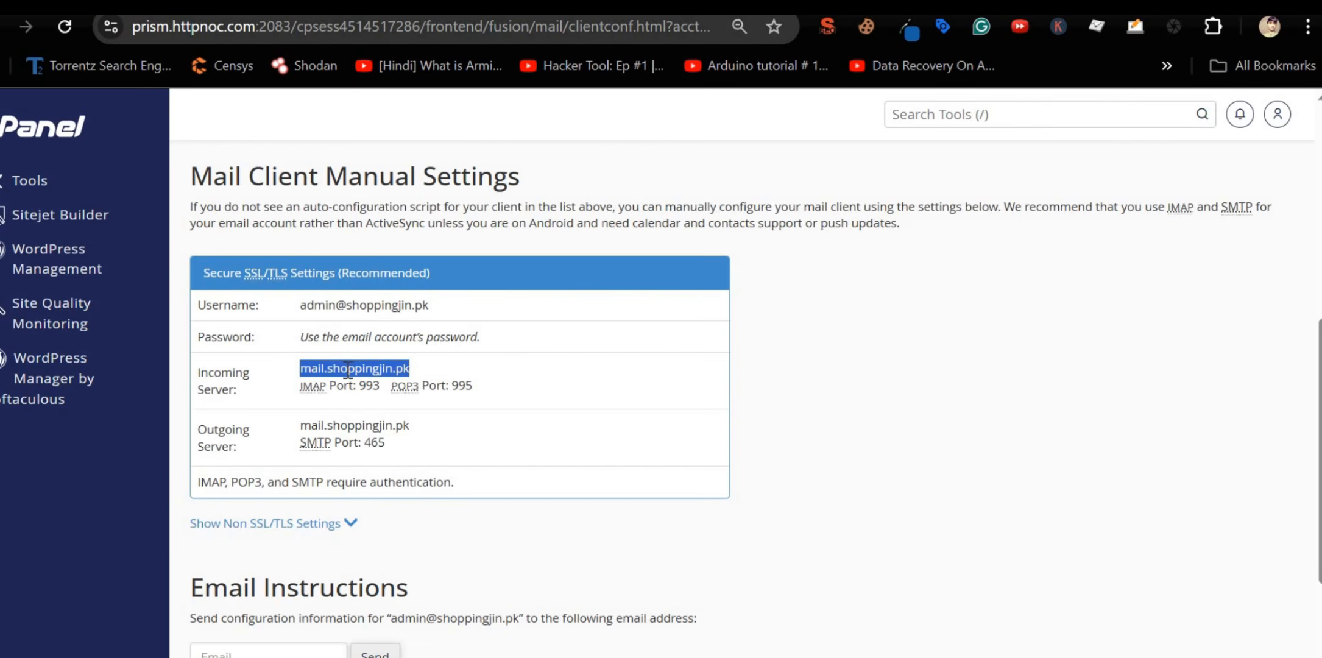
double_click(364, 369)
scroll(382, 376, "down", 3)
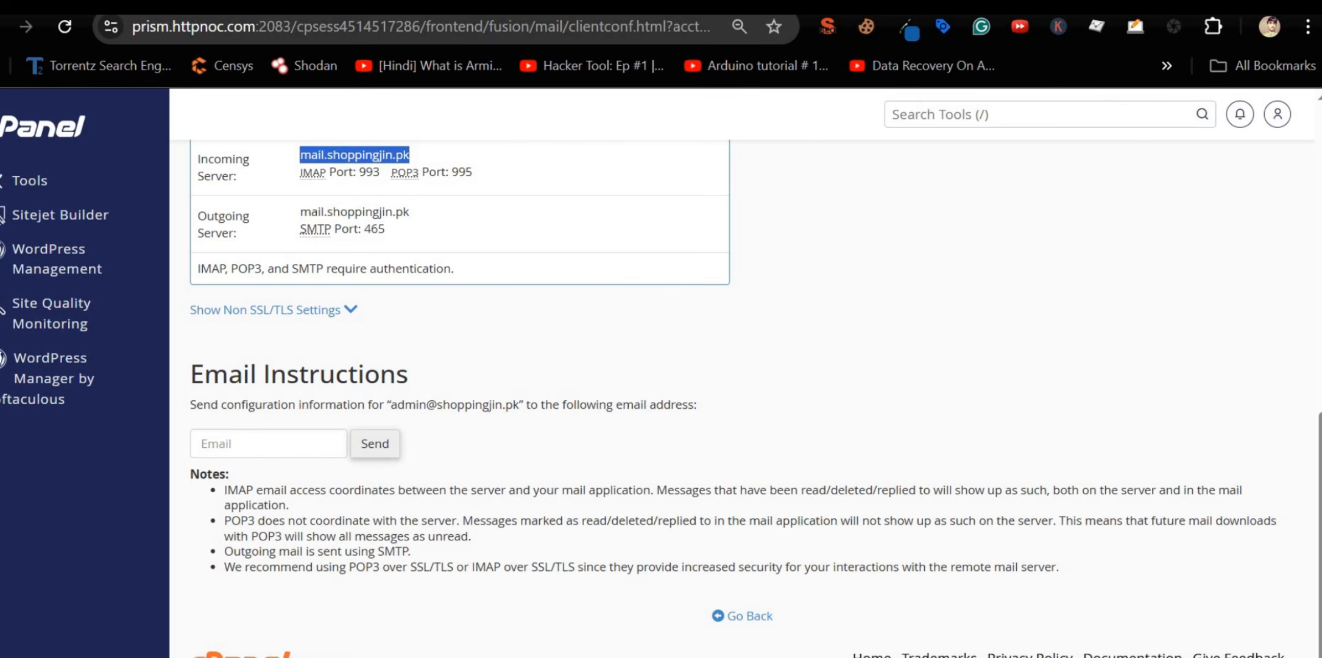
key("alt+Tab")
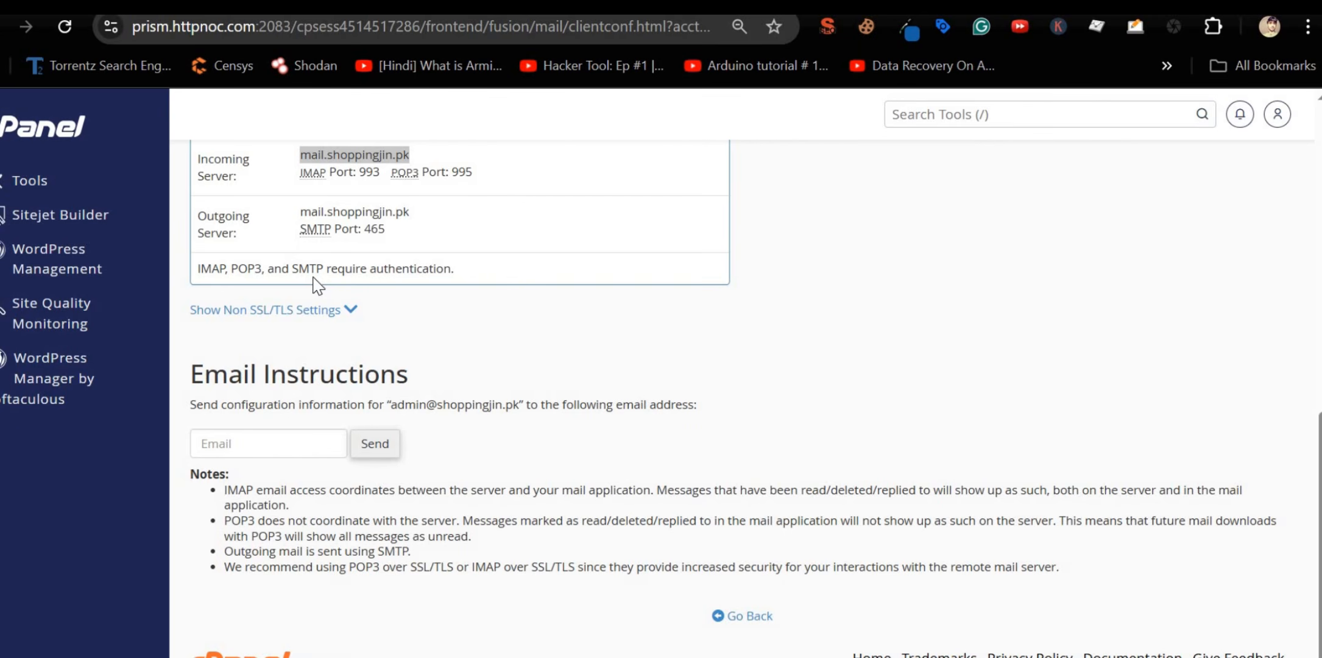
key("alt+Tab")
key("alt+Tab")
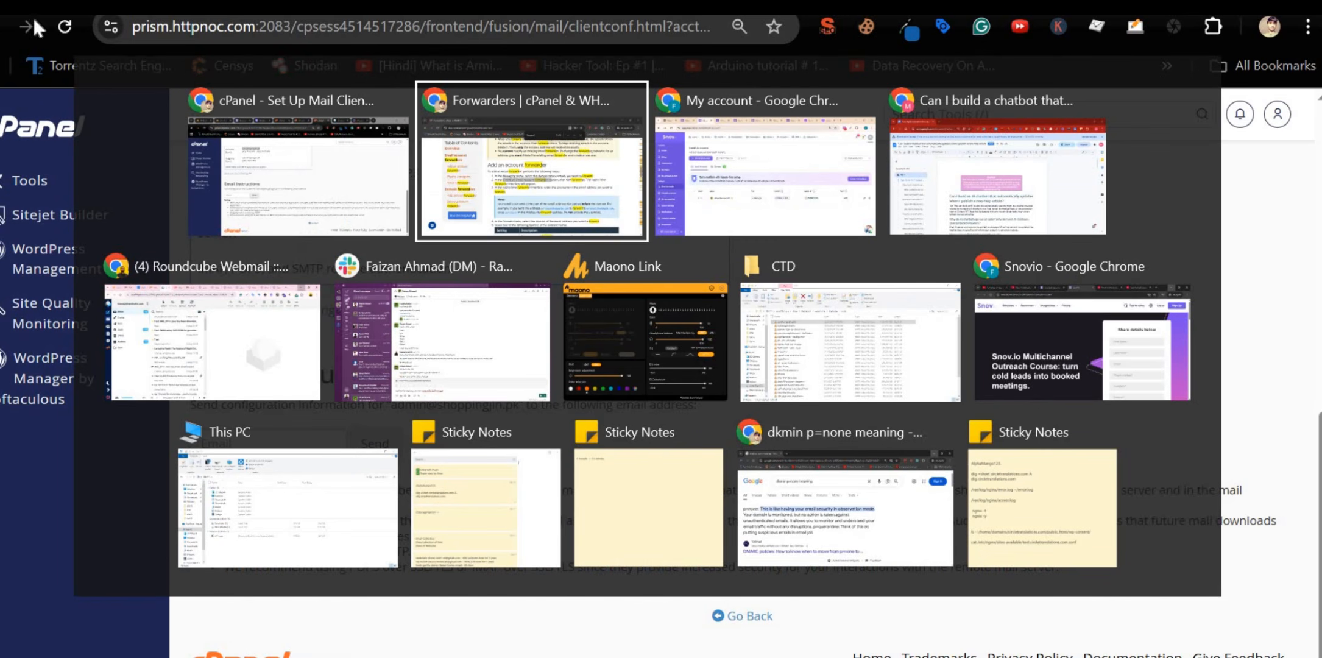
Step: Add an email account via Other providers IMAP / SMTP using the generic Other provider
key("Escape")
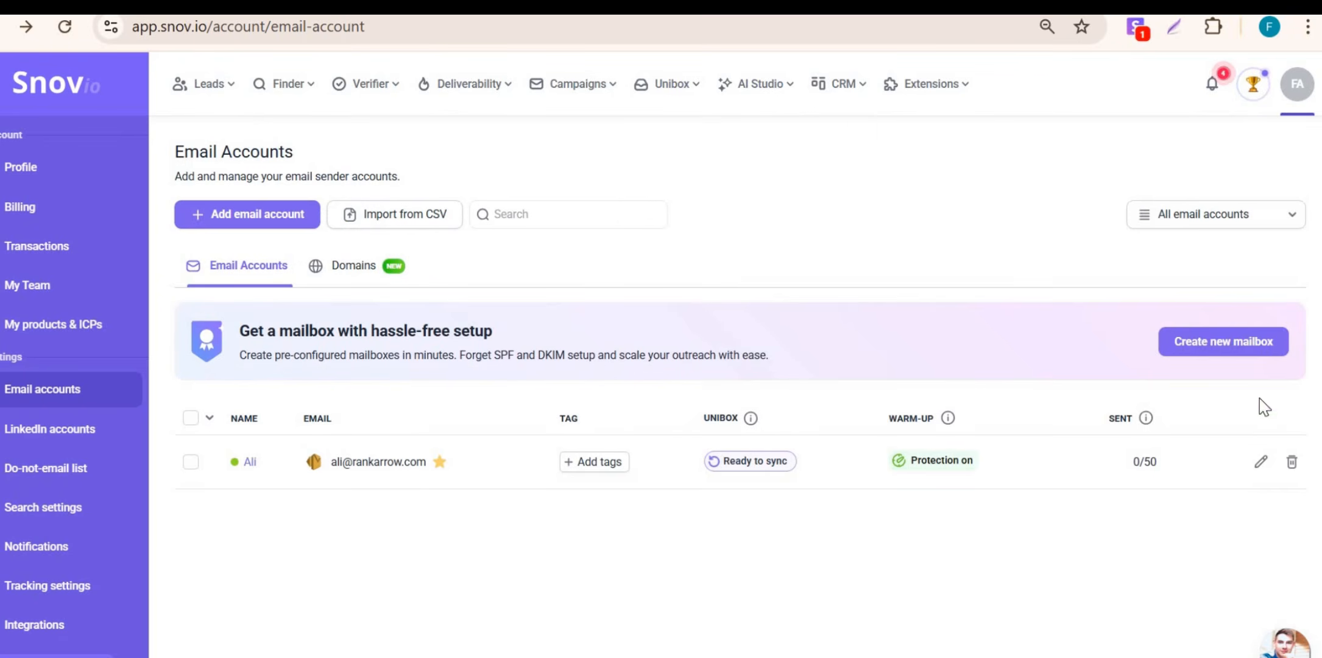
left_click(241, 222)
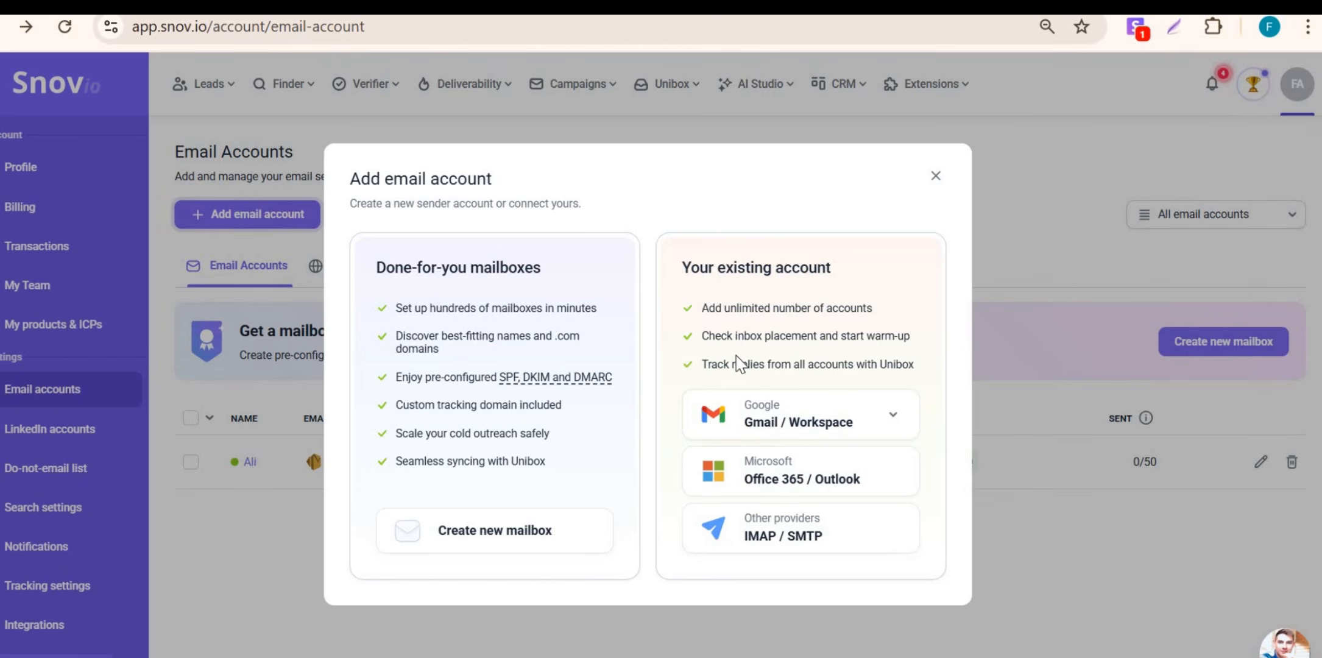
left_click(785, 534)
scroll(786, 332, "down", 2)
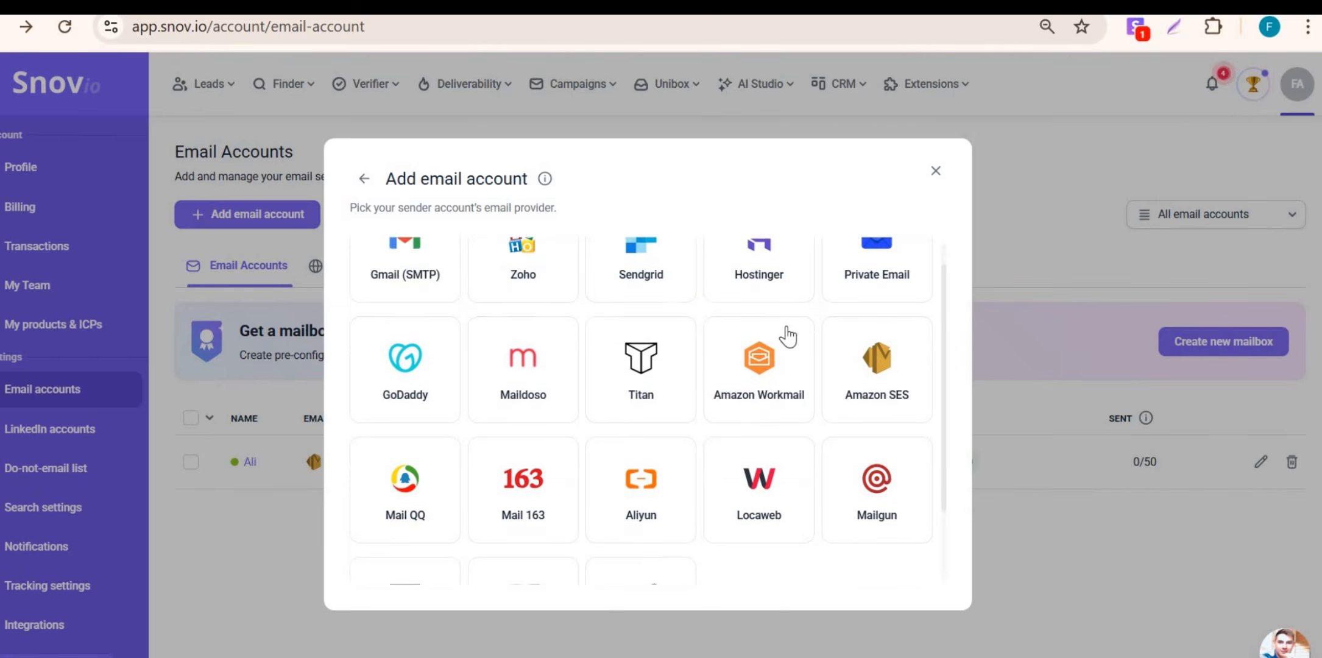
left_click(660, 536)
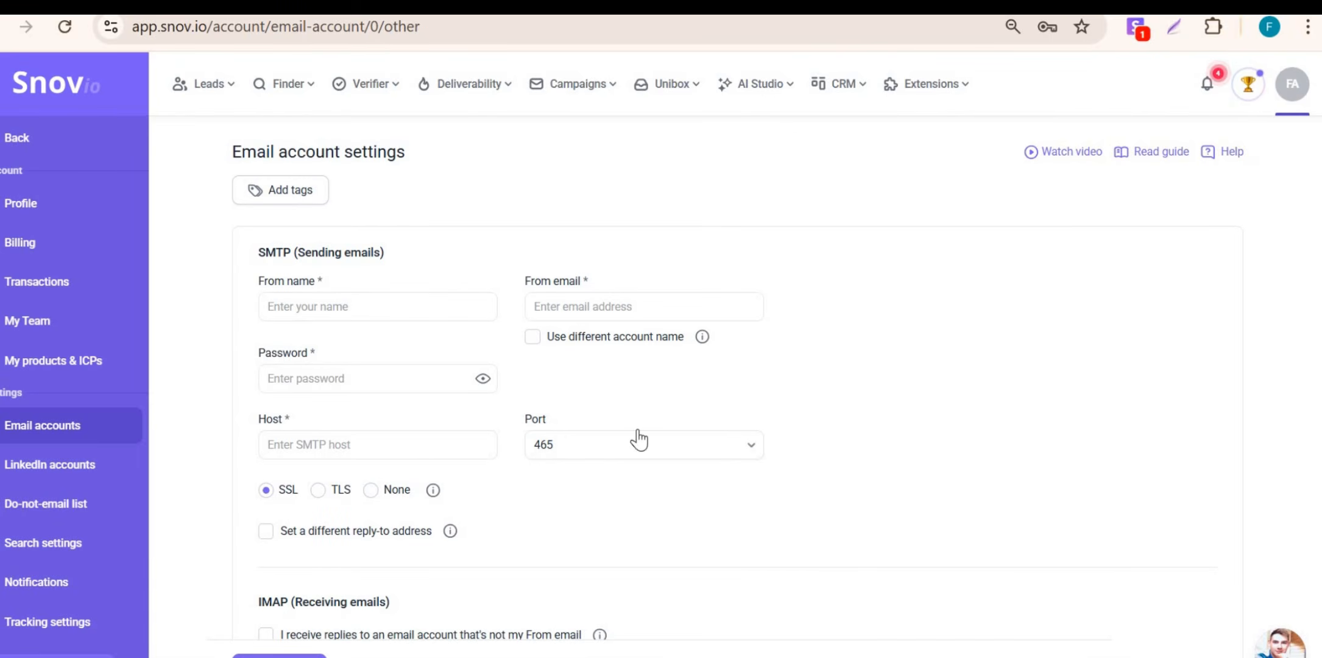
Step: Copy the server host name prism.httpnoc.com from cPanel's mail client settings
key("alt+Tab")
scroll(639, 444, "down", 6)
scroll(620, 448, "up", 3)
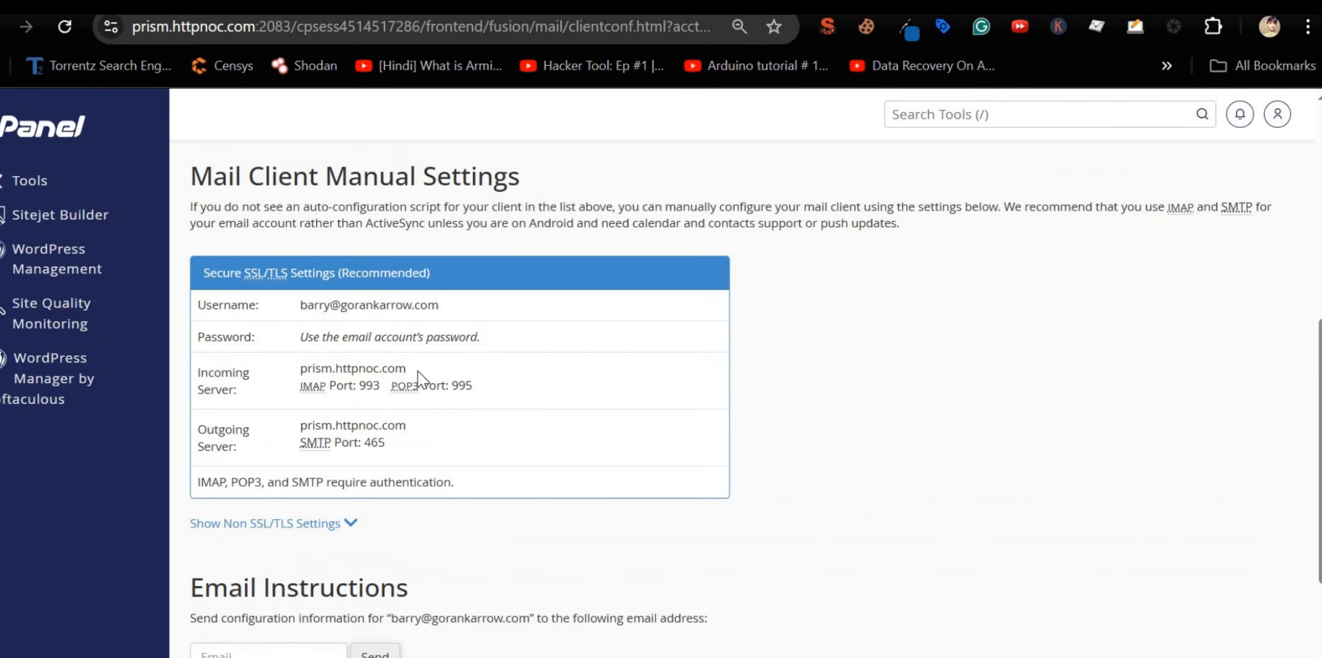
double_click(330, 368)
key("ctrl+c")
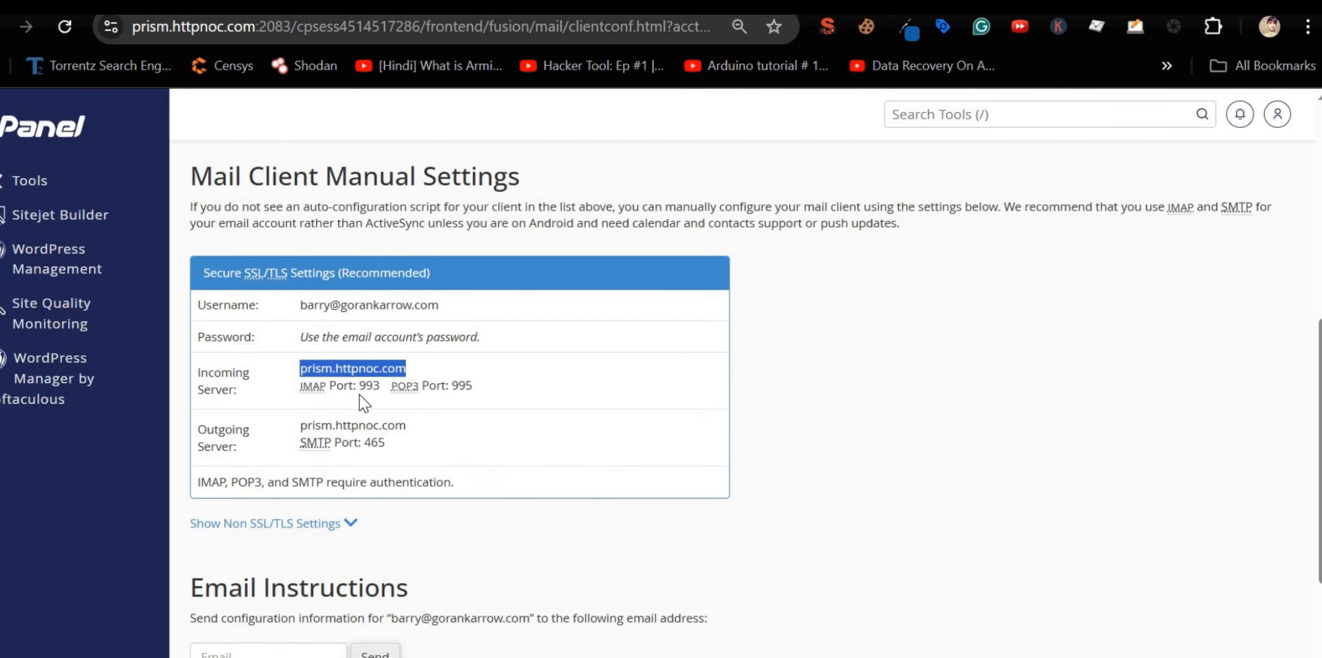
key("alt+Tab")
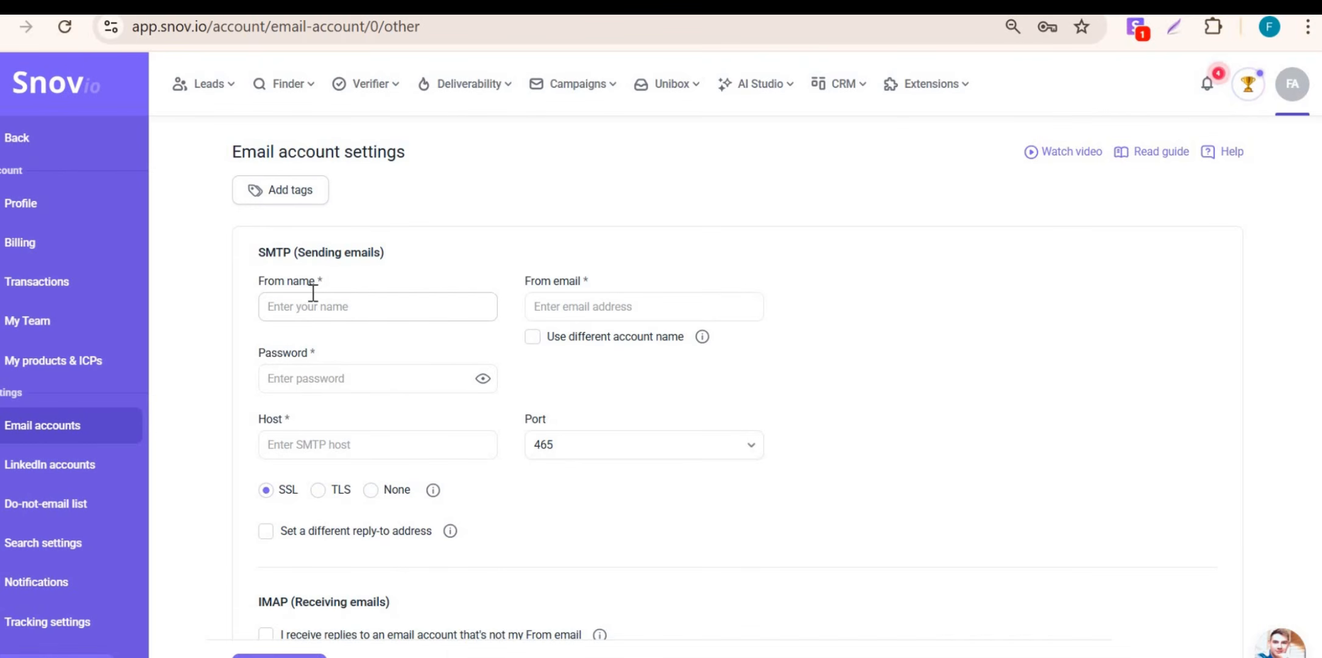
Step: Enter the sender's display name and e-mail address, and paste prism.httpnoc.com as SMTP host
left_click(346, 312)
type("B")
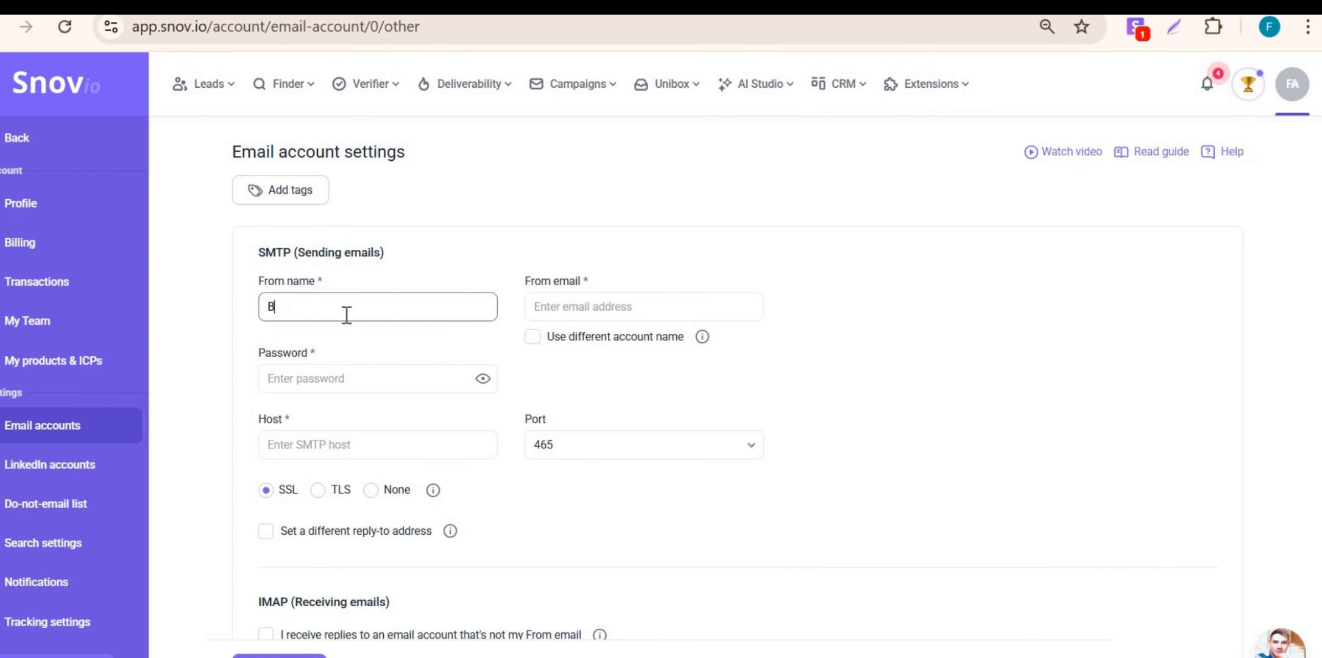
type("arry")
left_click(634, 294)
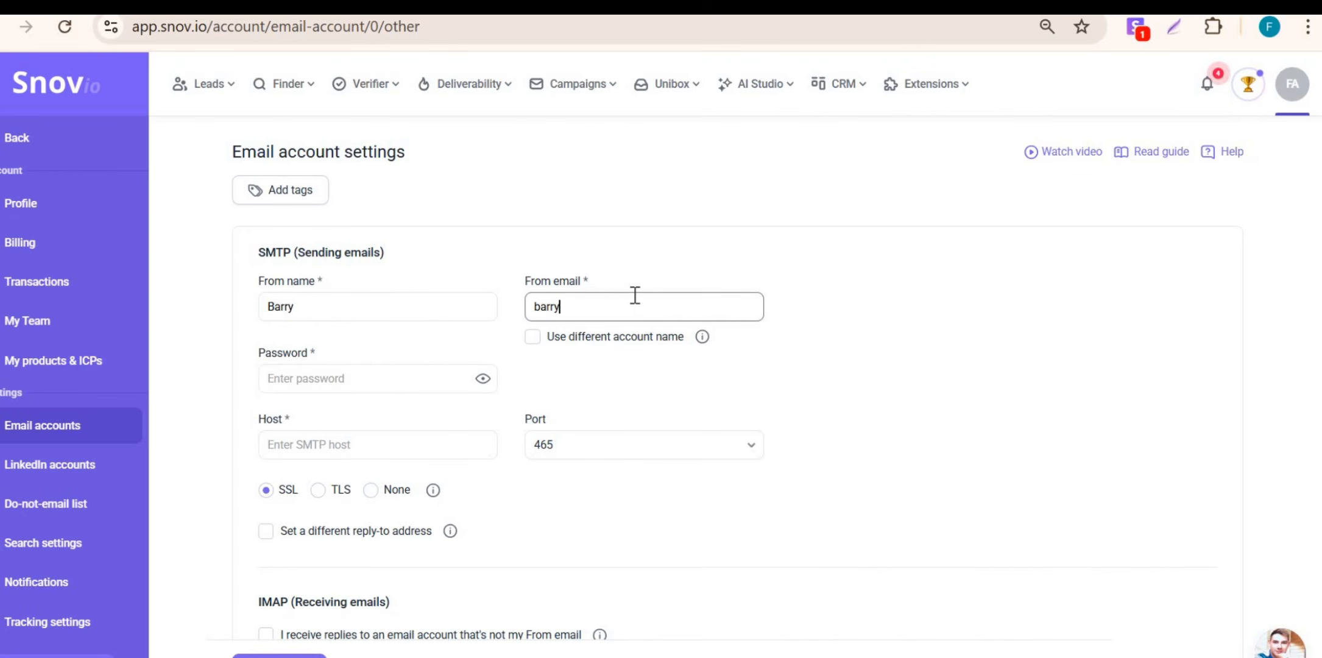
left_click(426, 448)
key("ctrl+v")
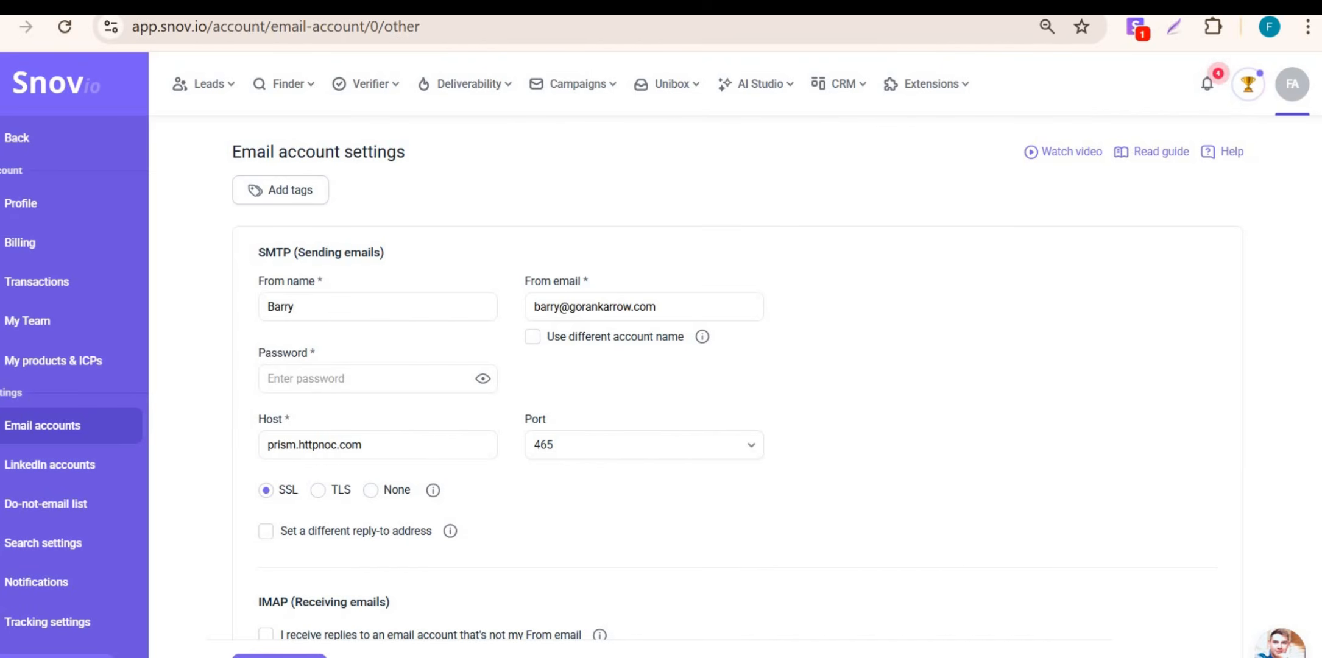
key("alt+Tab")
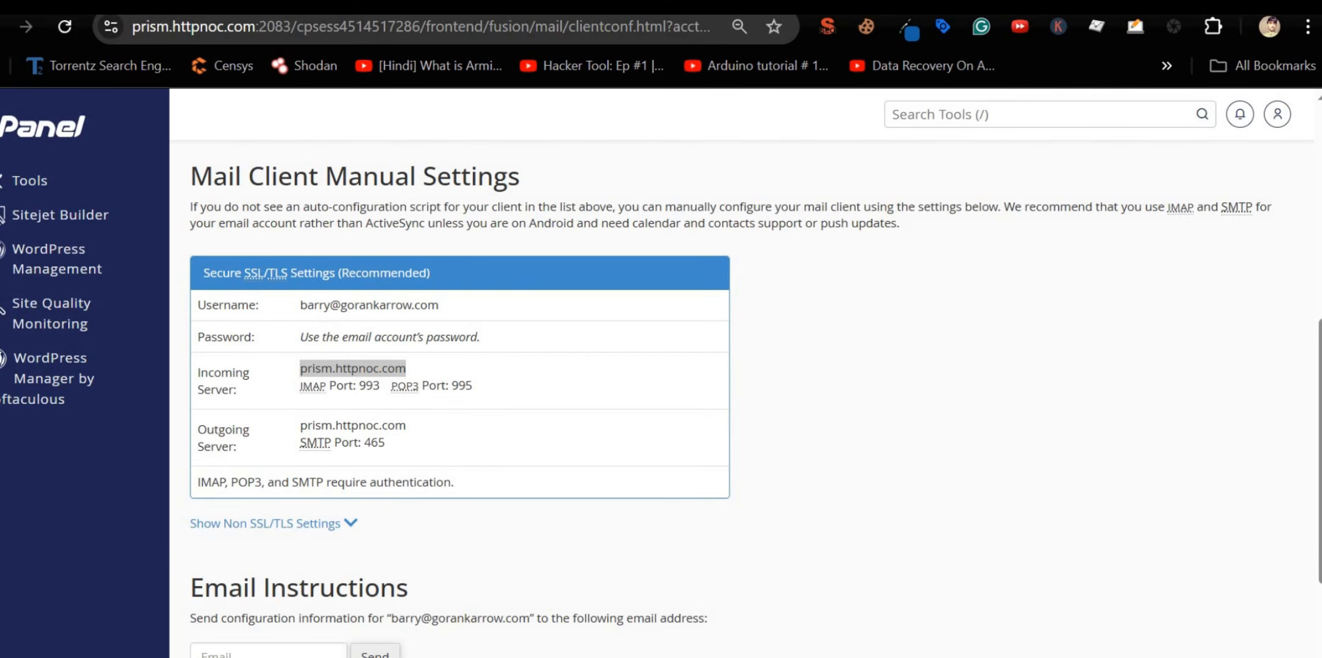
key("alt+Tab")
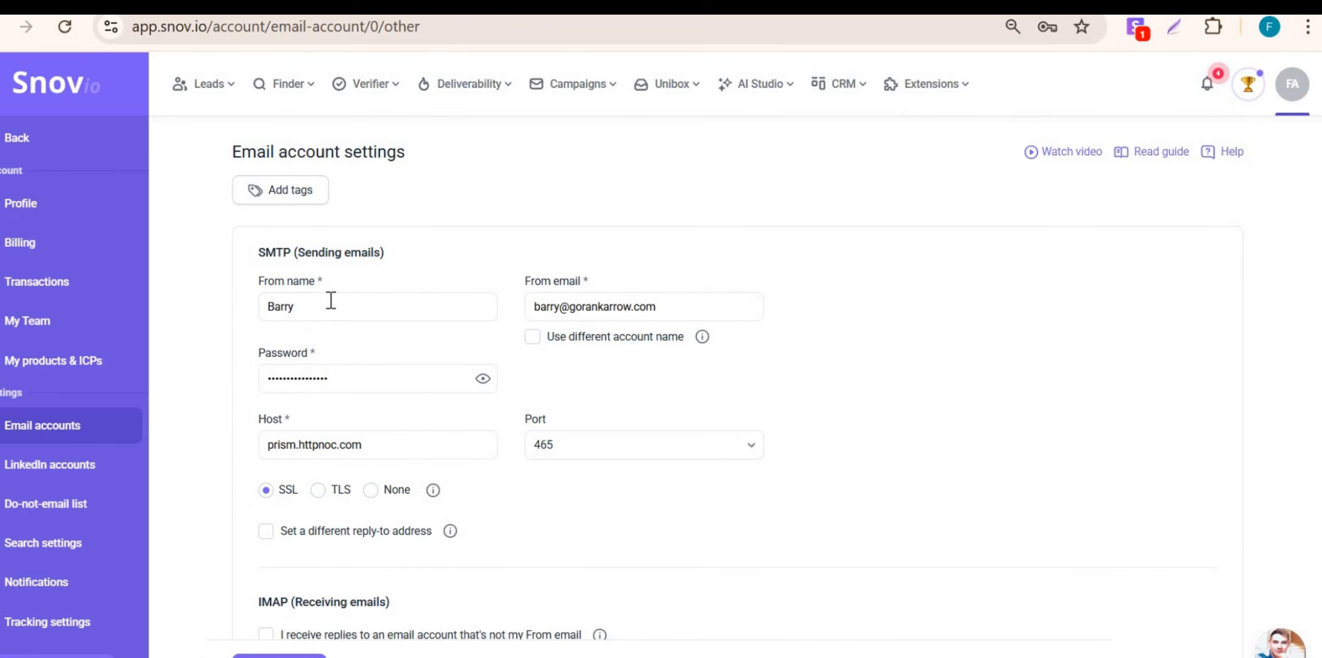
scroll(377, 396, "down", 3)
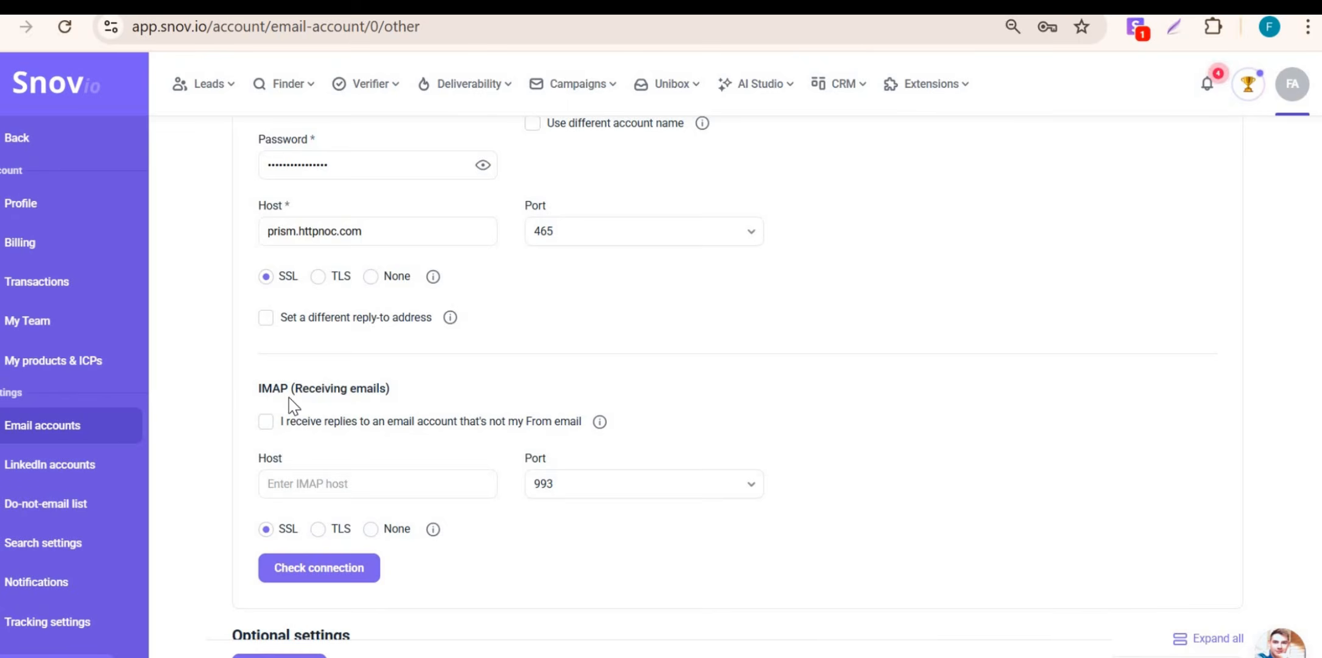
Step: Try the separate login for receiving replies, then switch it back off
scroll(292, 366, "up", 3)
scroll(293, 463, "down", 2)
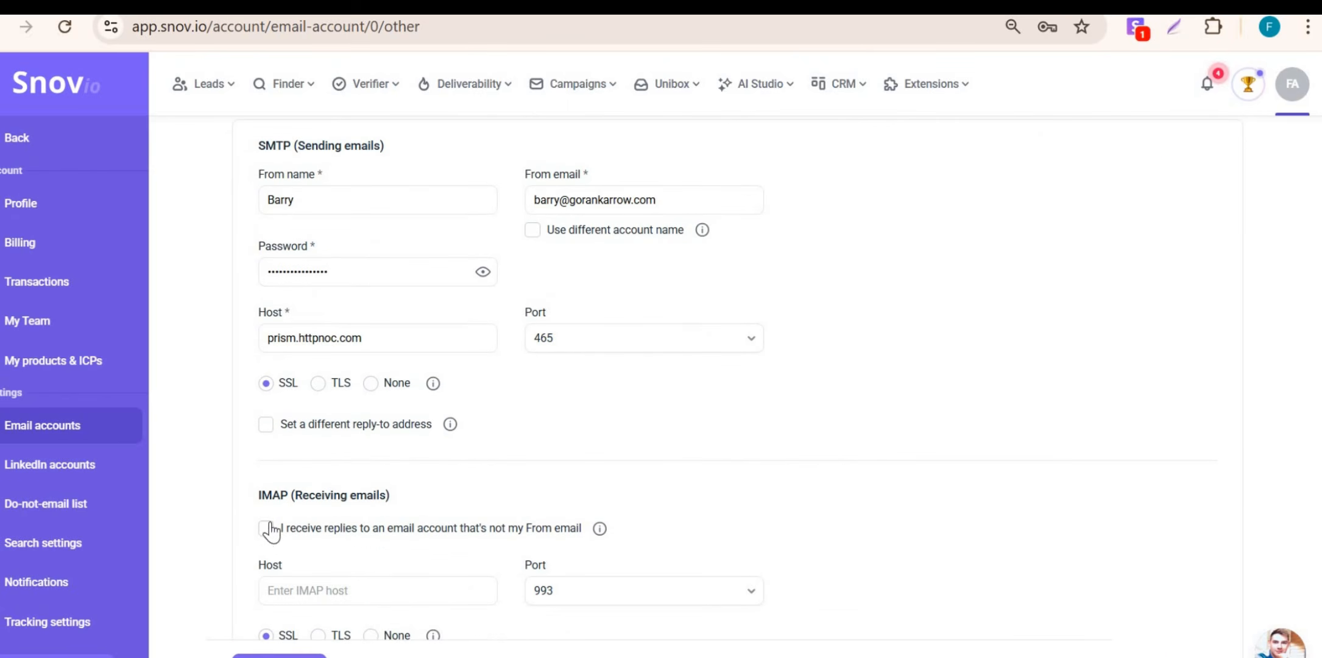
left_click(266, 529)
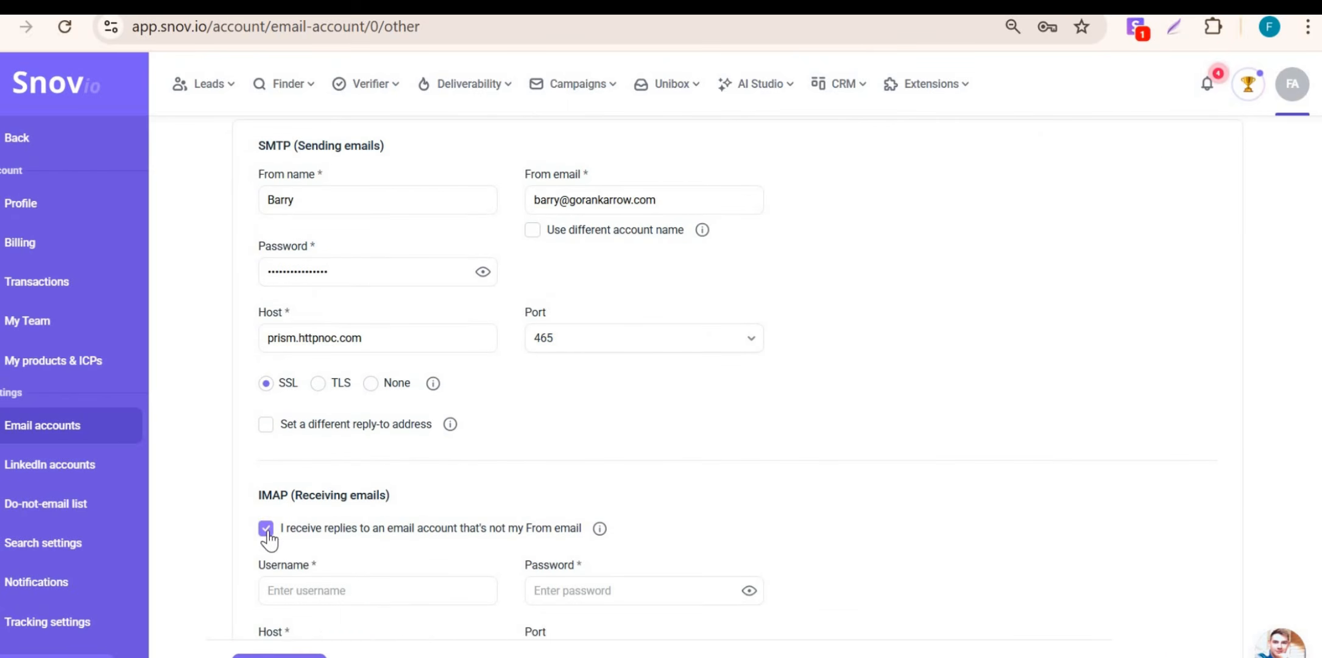
left_click(267, 529)
scroll(338, 515, "down", 1)
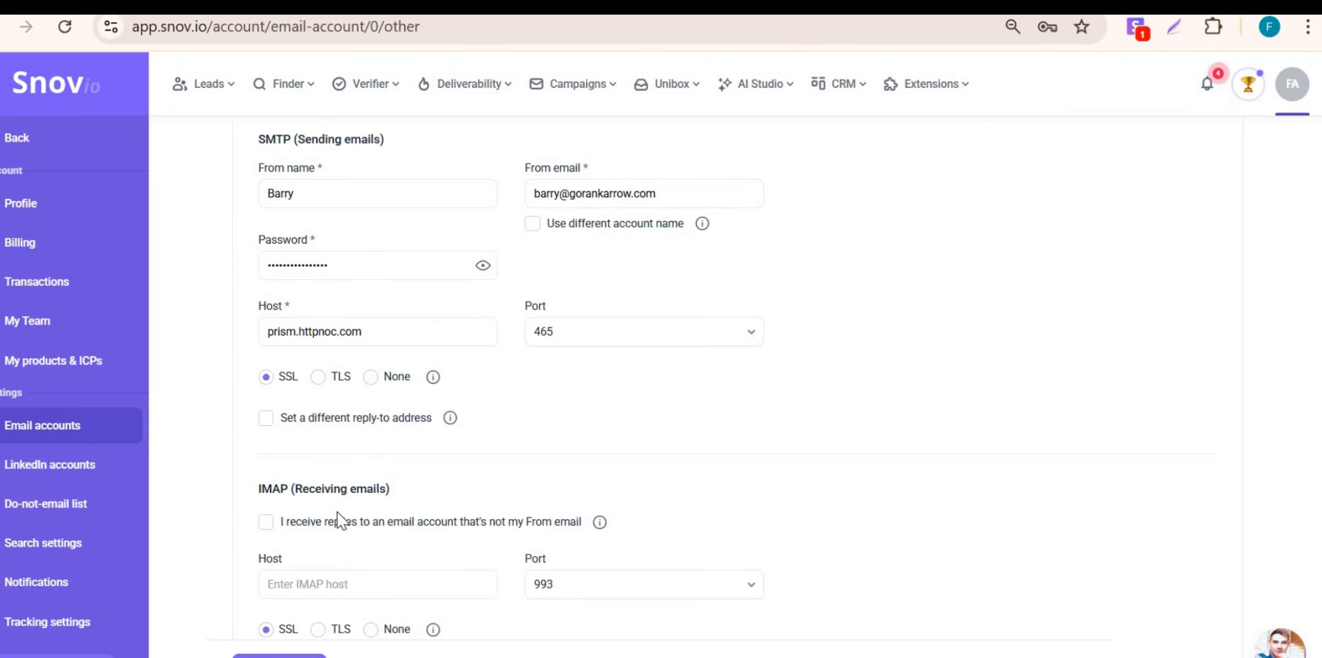
scroll(338, 518, "down", 2)
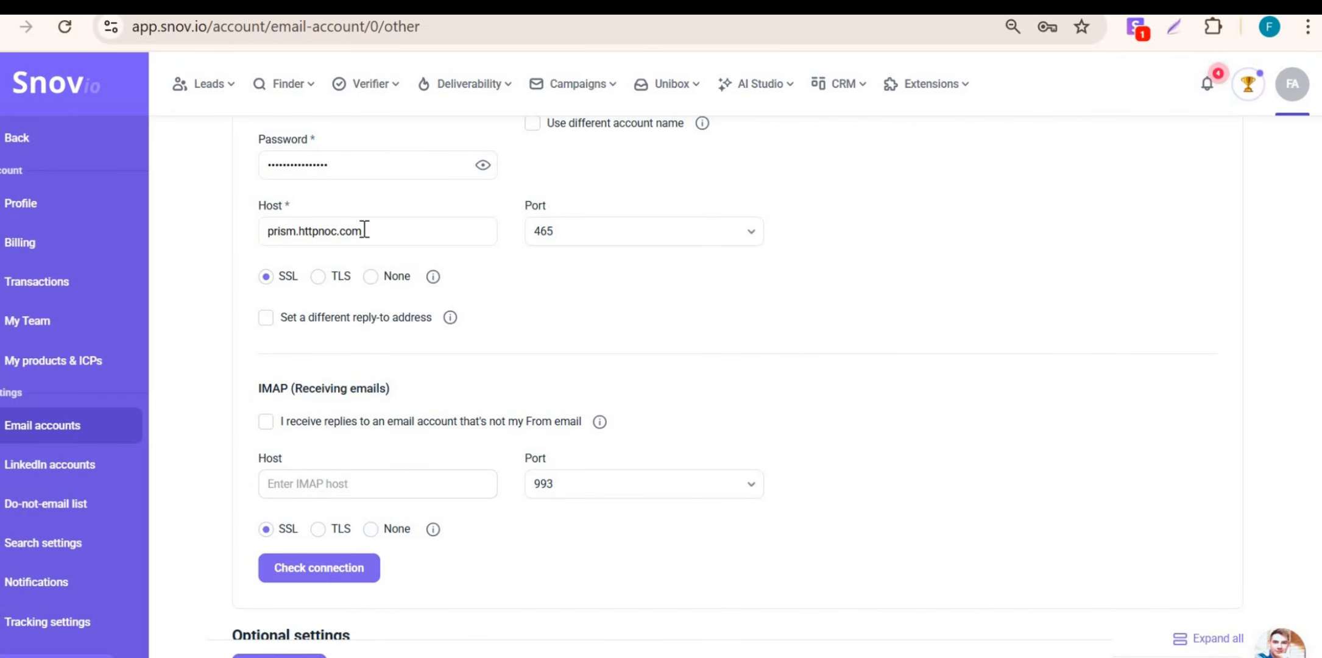
Step: Reuse prism.httpnoc.com as the IMAP host and check the connection until it succeeds
left_click_drag(363, 230, 263, 230)
key("ctrl+c")
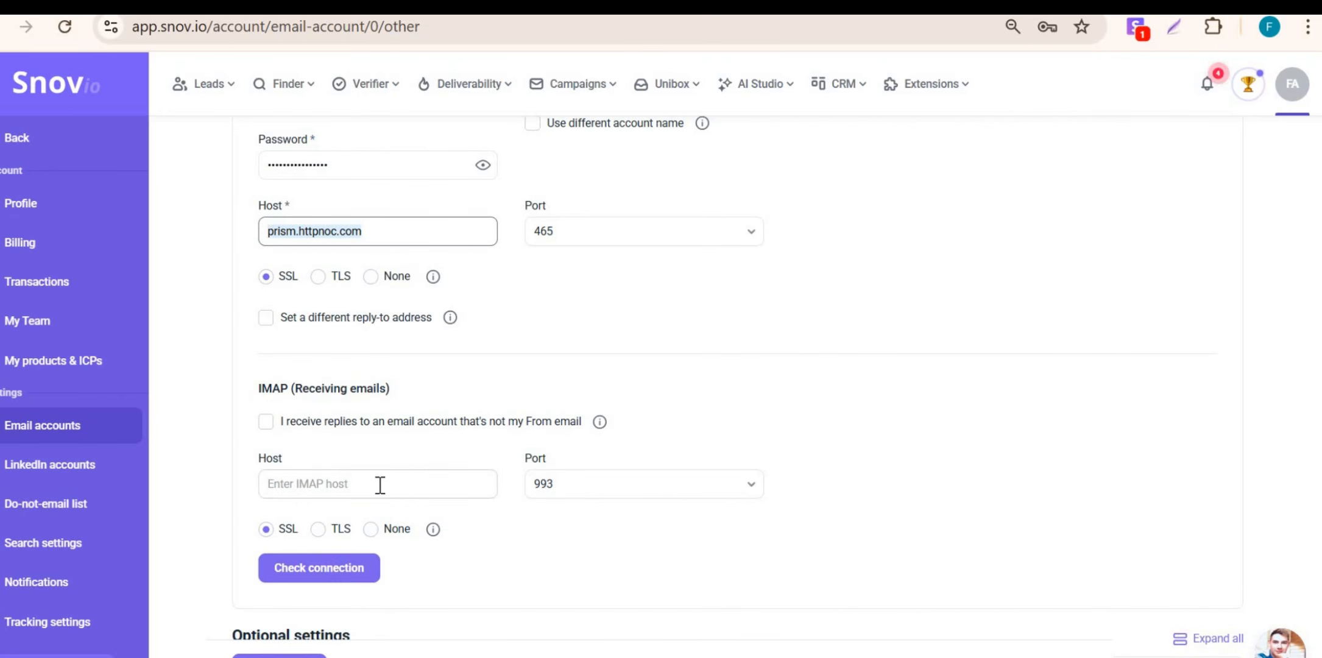
left_click(378, 484)
key("ctrl+v")
scroll(347, 488, "down", 1)
scroll(341, 495, "down", 1)
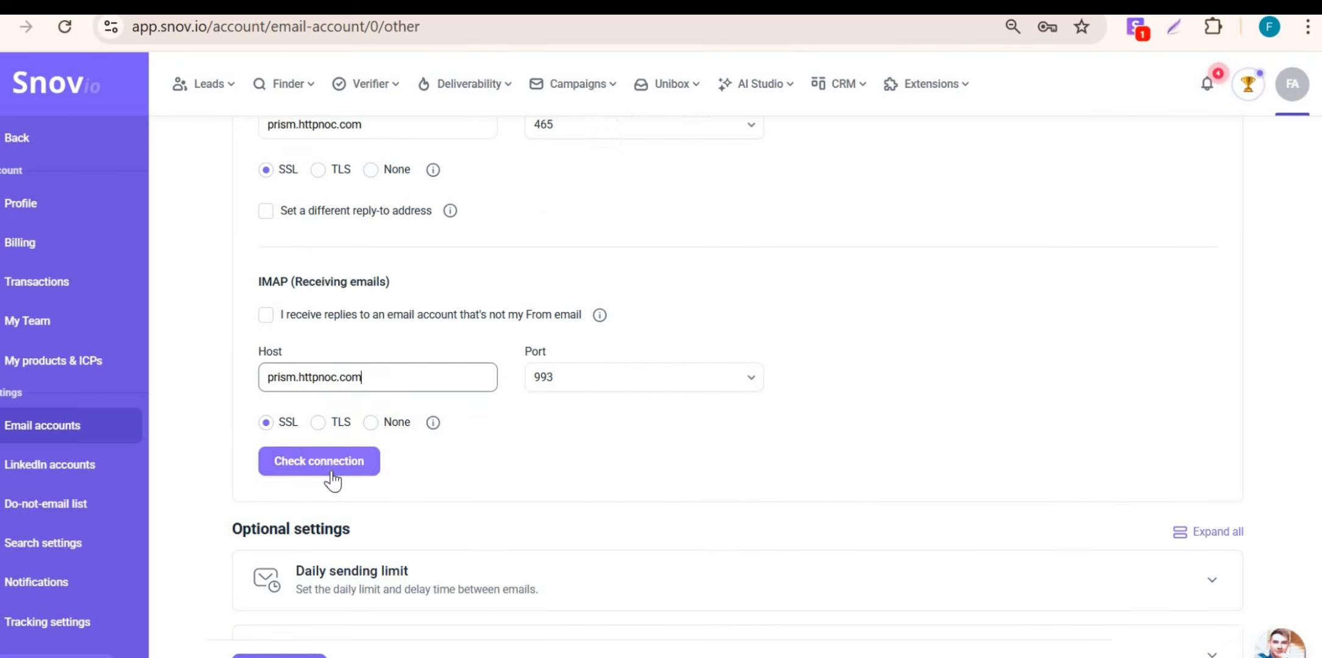
left_click(334, 469)
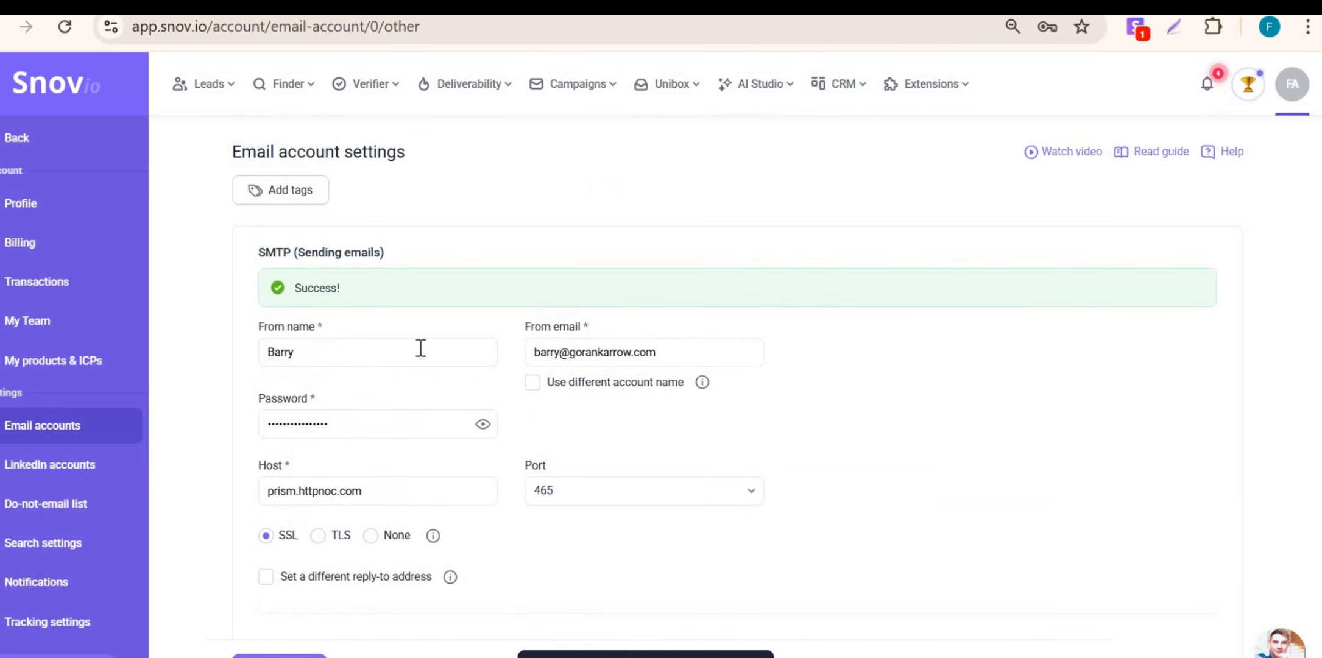
scroll(420, 348, "down", 10)
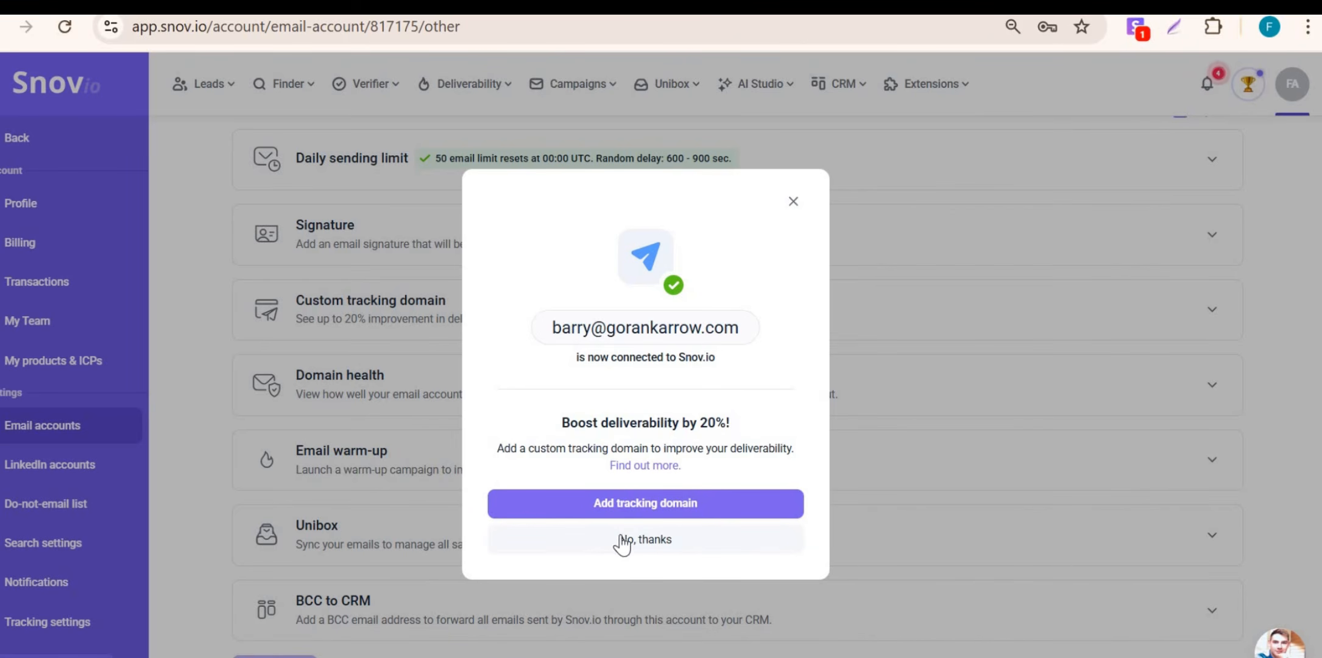
Step: Submit gorankarrow.com as the custom tracking domain and copy the CNAME target snov-stream.com
left_click_drag(561, 423, 740, 421)
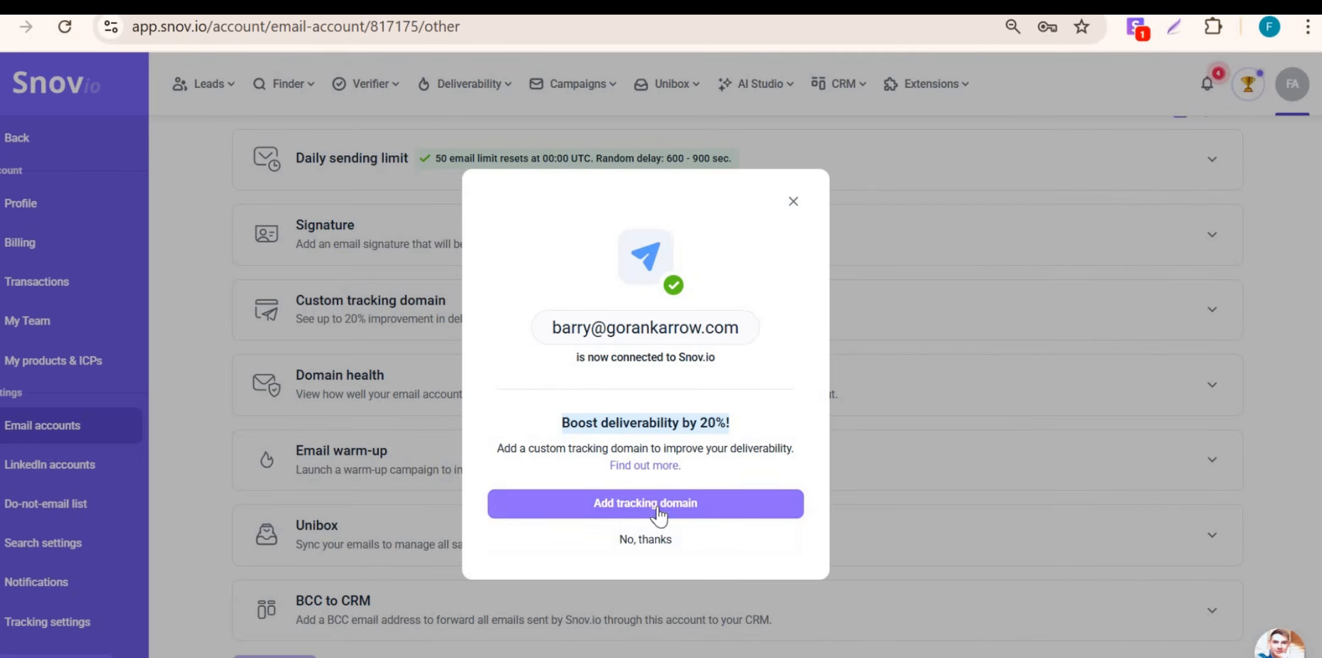
left_click(653, 505)
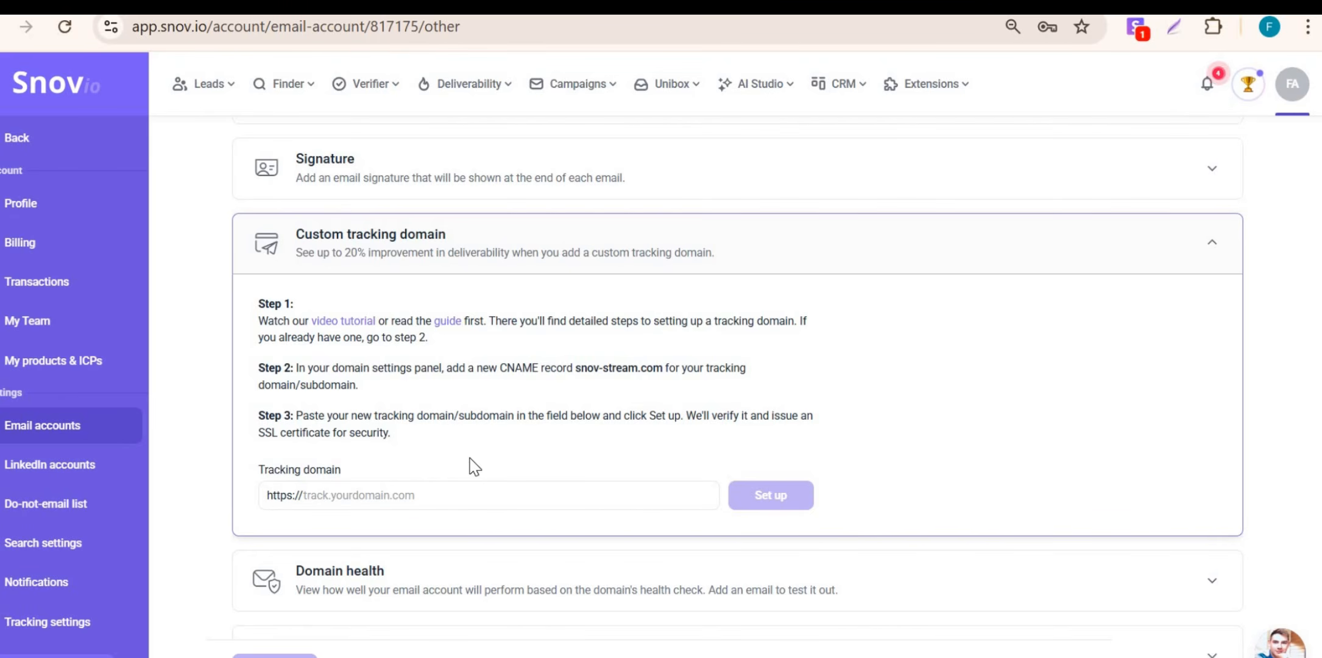
left_click(414, 495)
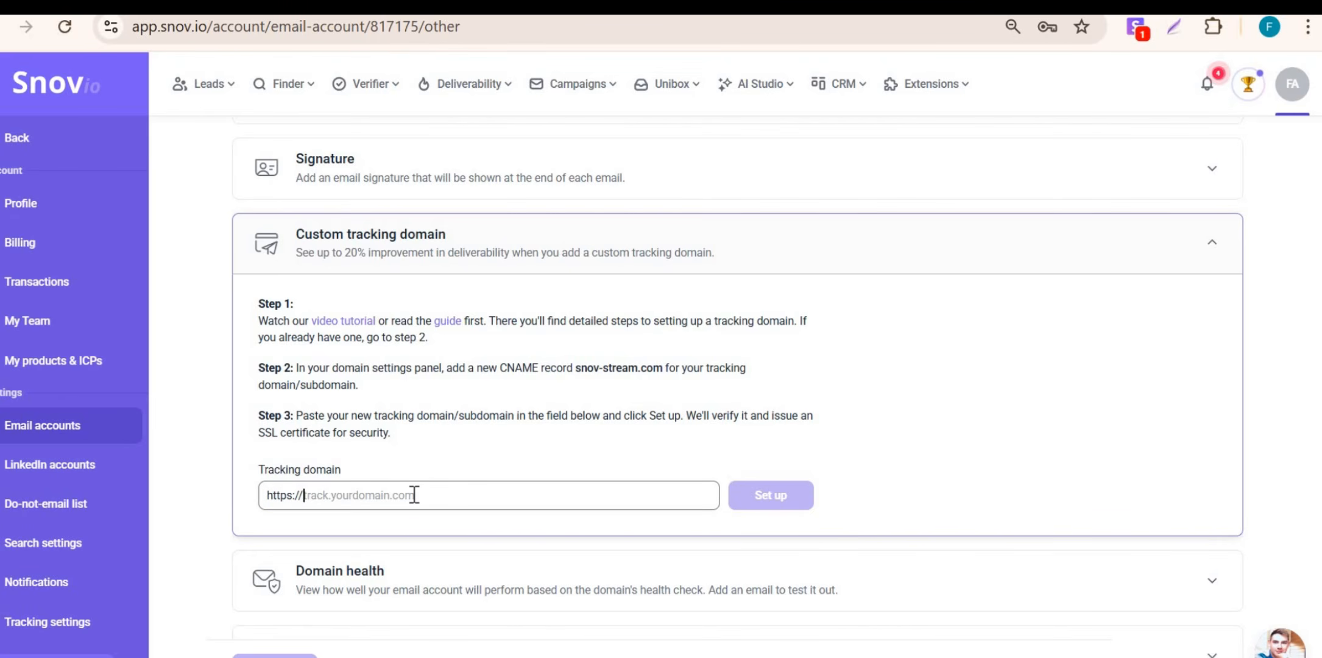
type("gorankarrow.com")
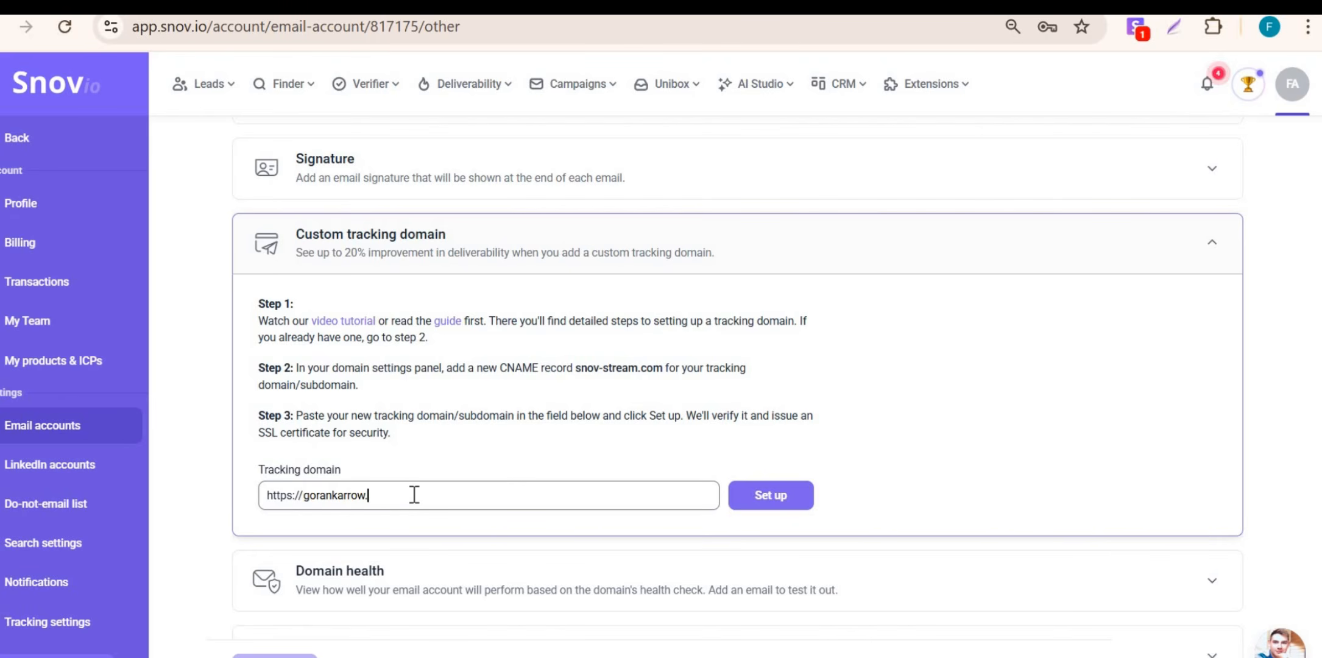
left_click(747, 497)
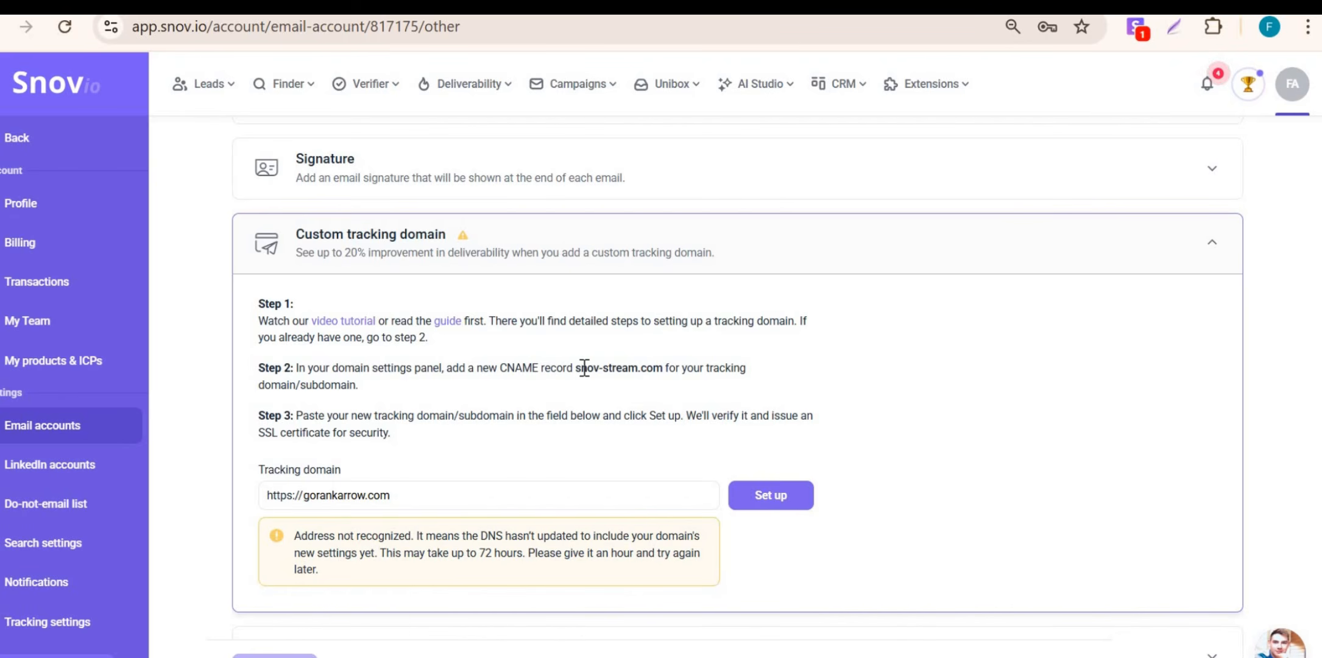
left_click_drag(576, 367, 655, 373)
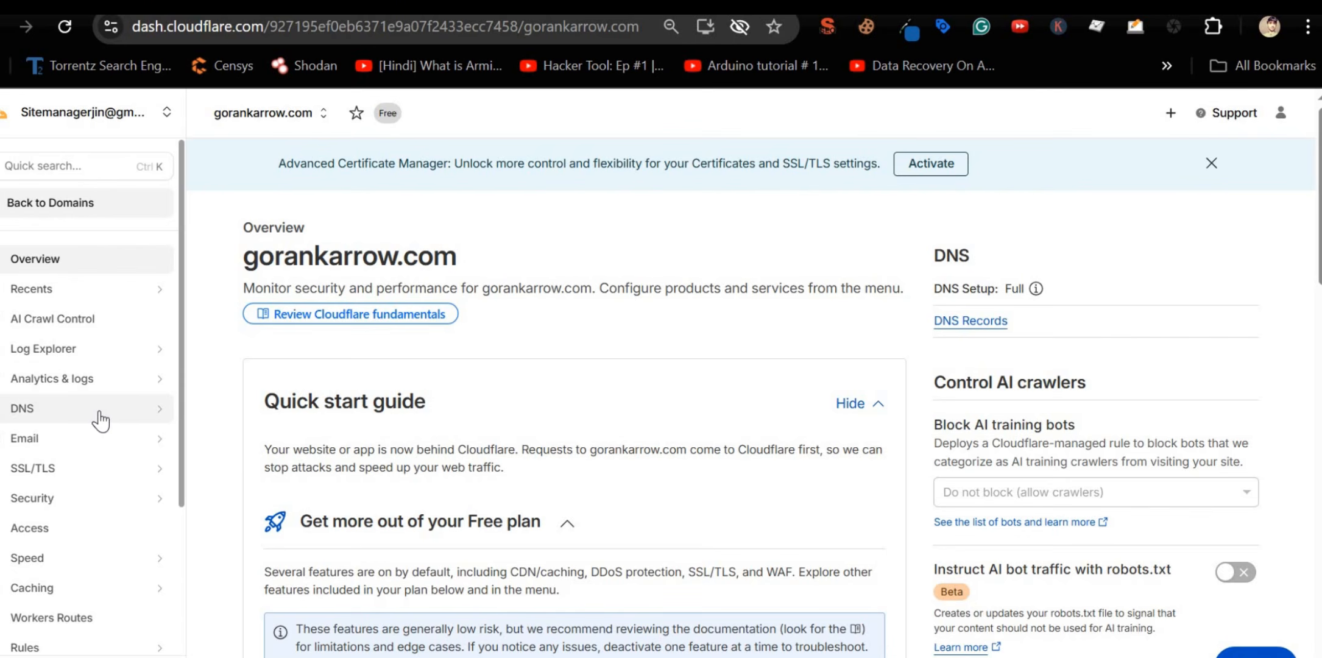
Step: Open gorankarrow.com's DNS records and start a new record of type CNAME
left_click(98, 421)
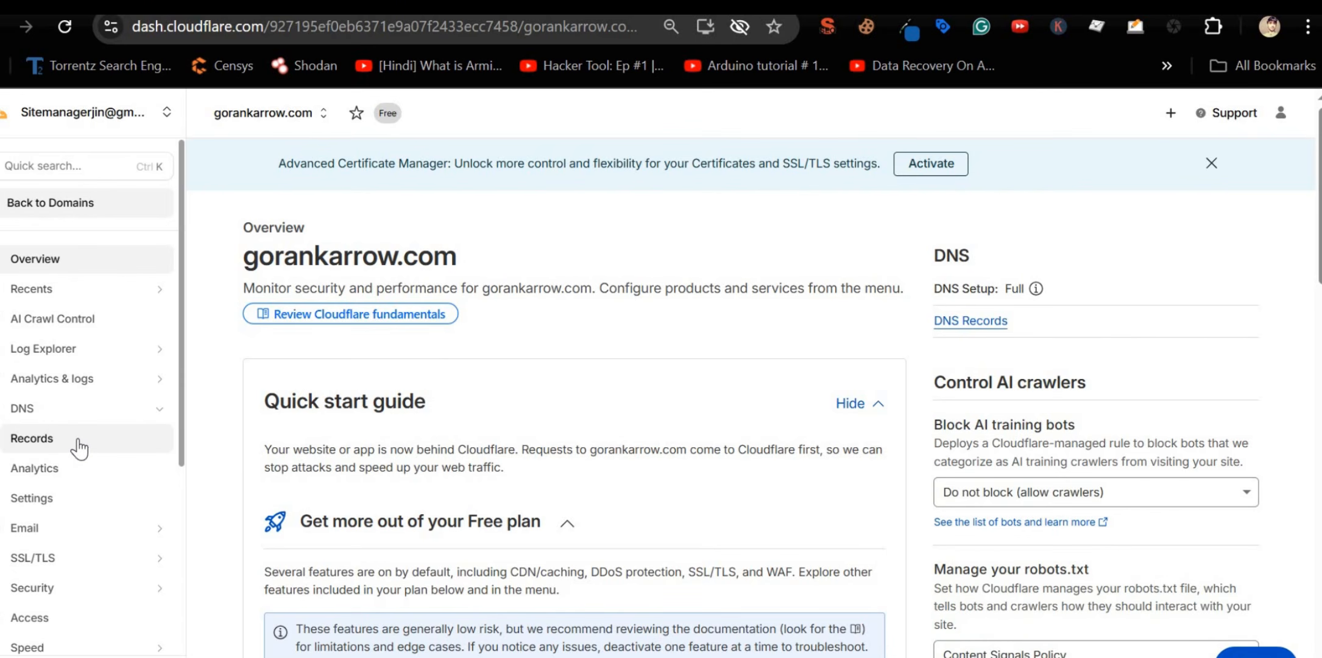
left_click(79, 449)
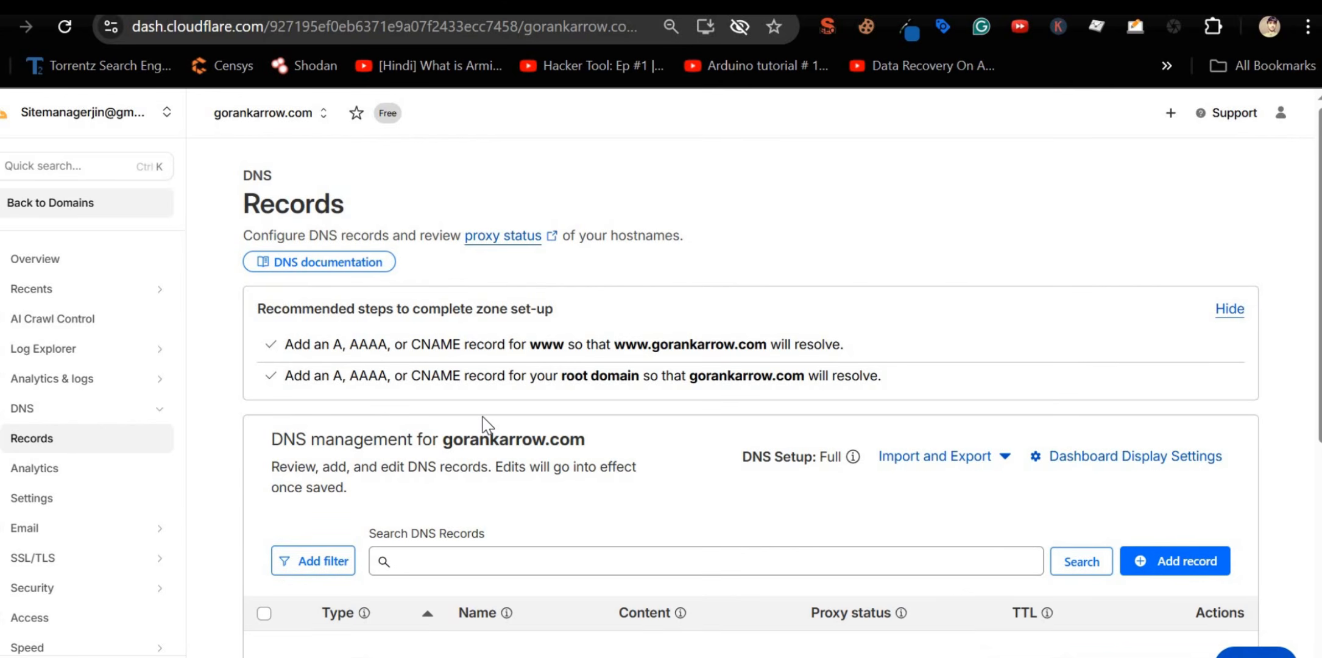
scroll(484, 423, "down", 4)
left_click(1174, 316)
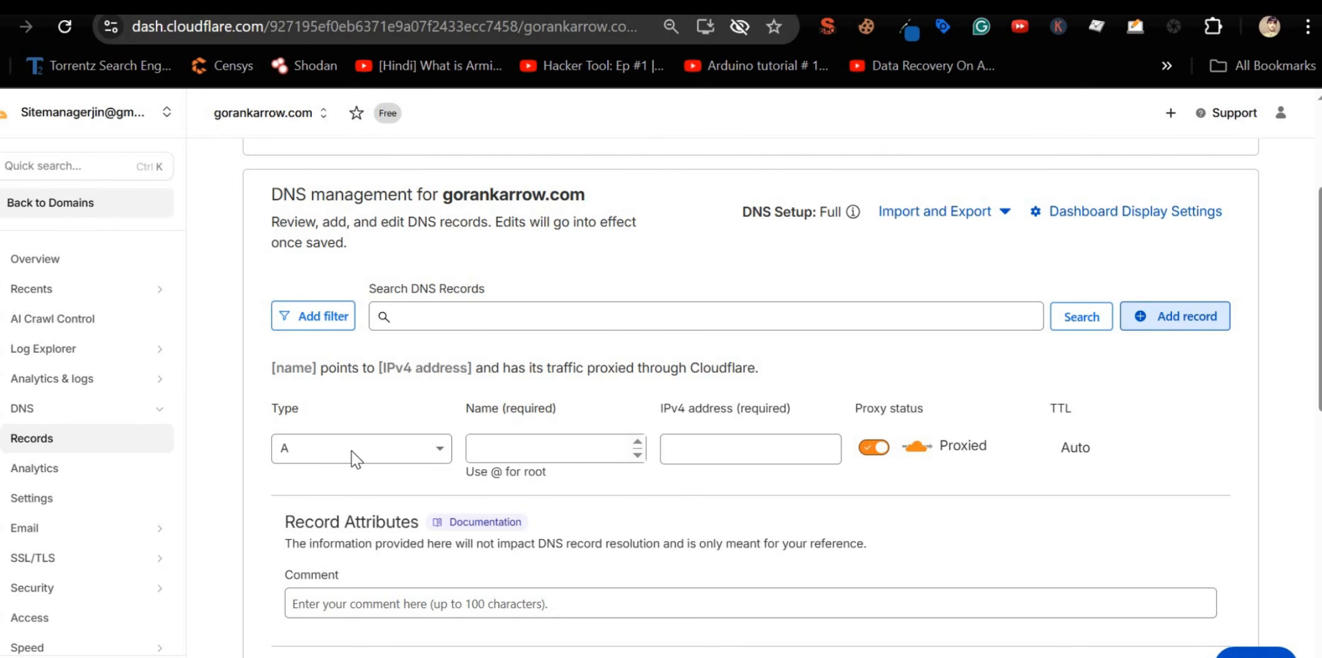
left_click(514, 450)
type("t")
left_click(416, 454)
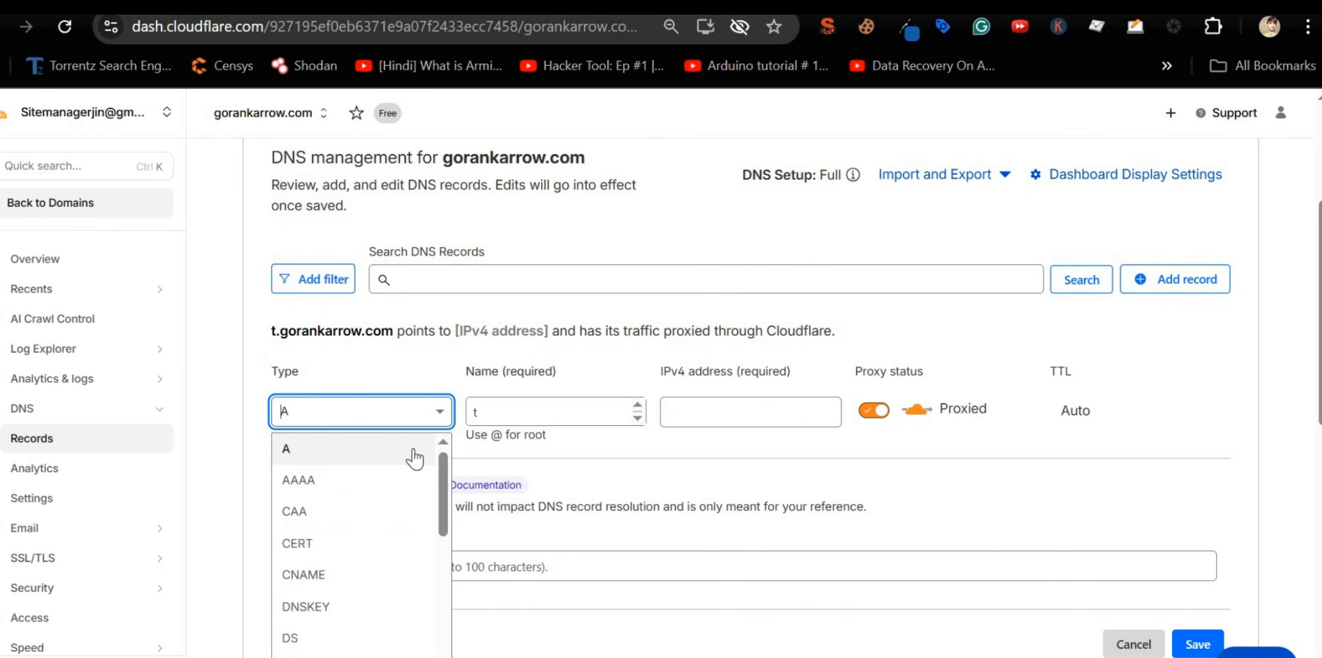
type("cn")
left_click(414, 457)
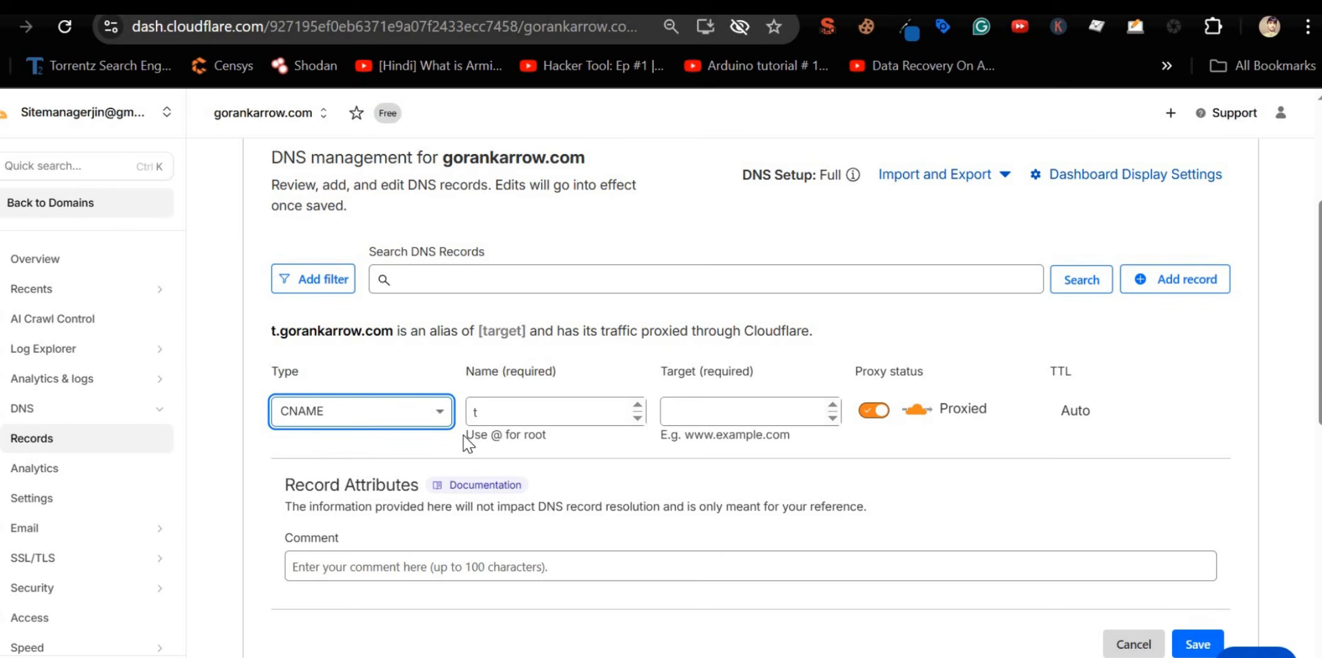
Step: Name the CNAME record track, target snov-stream.com, set it DNS only, and save
left_click(532, 414)
type("rack")
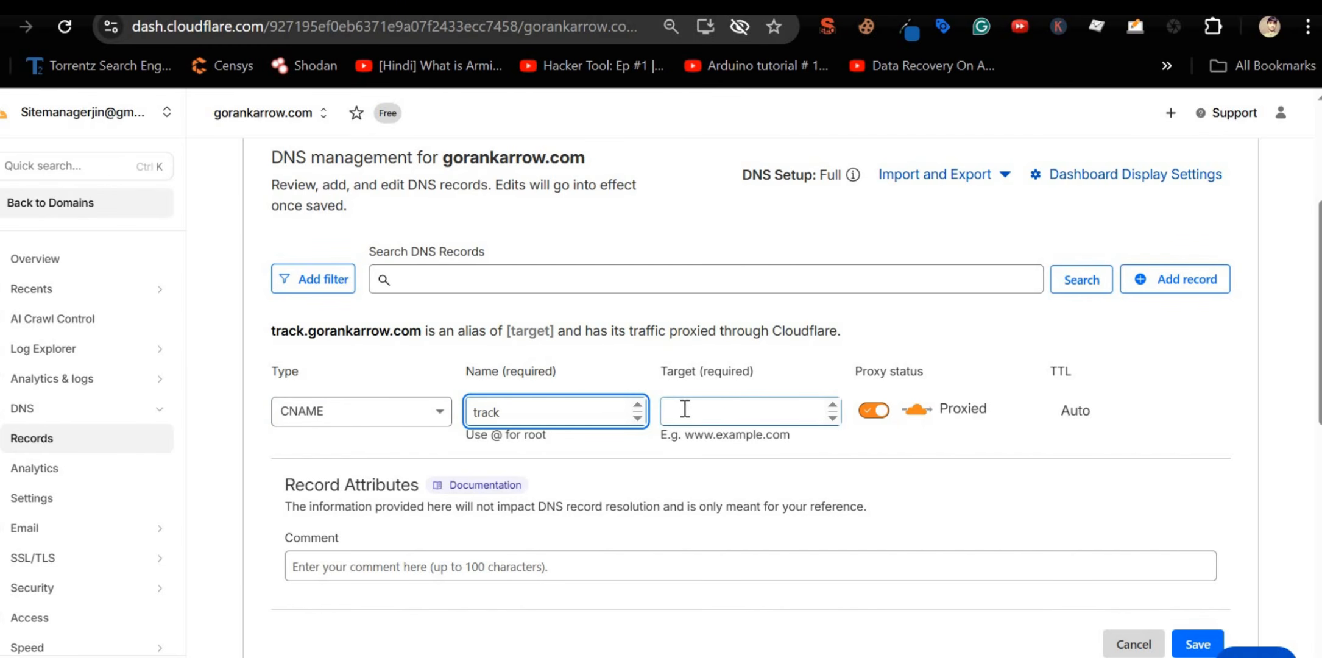
left_click(681, 412)
type("snov-stream.com")
left_click(883, 412)
scroll(1051, 405, "down", 4)
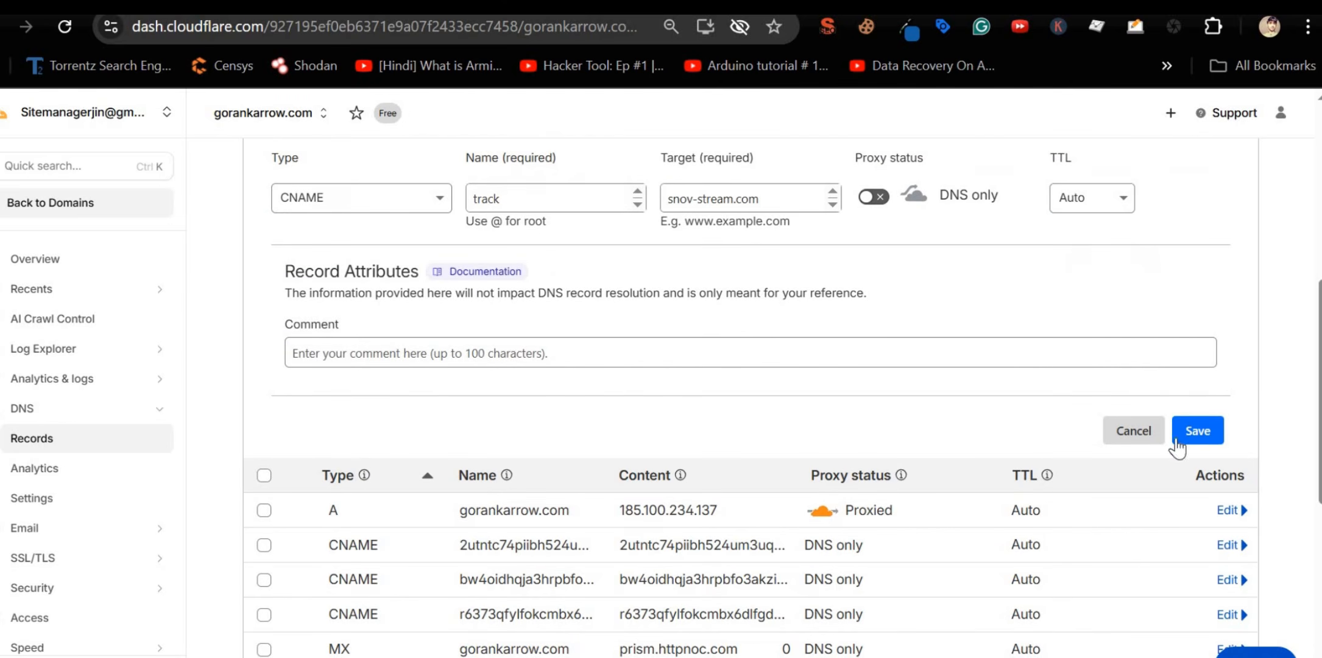
left_click(1198, 431)
scroll(560, 418, "up", 5)
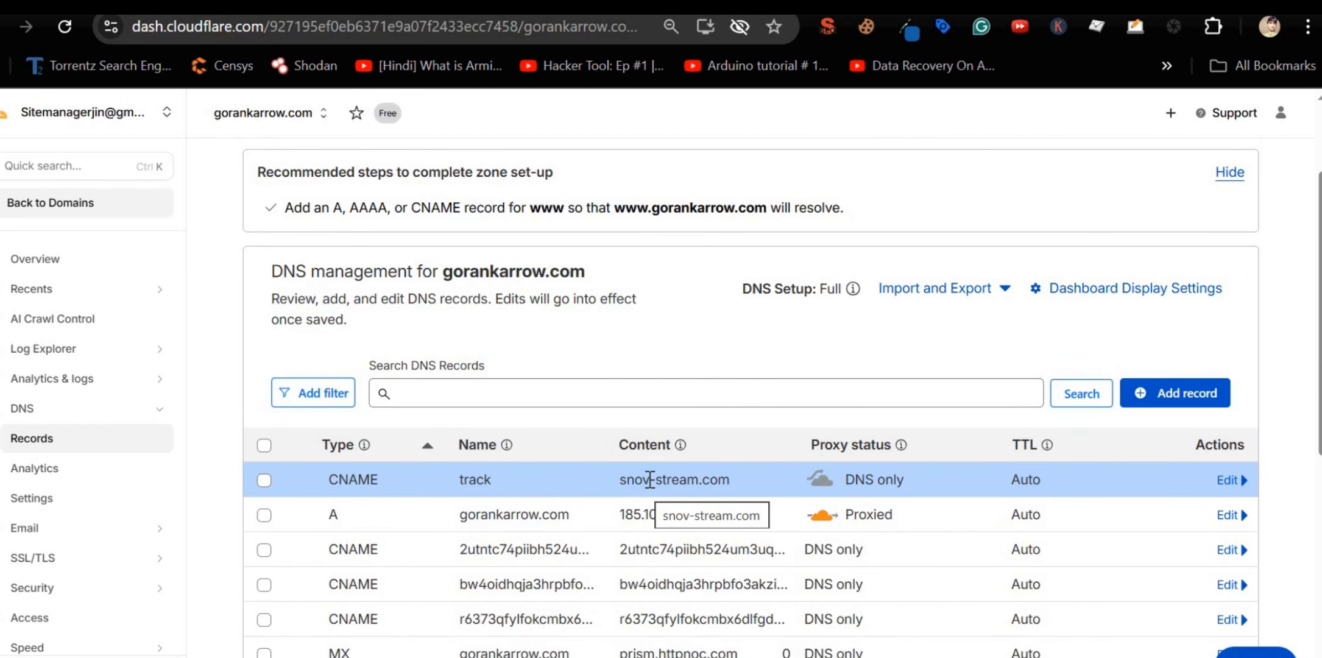
double_click(626, 481)
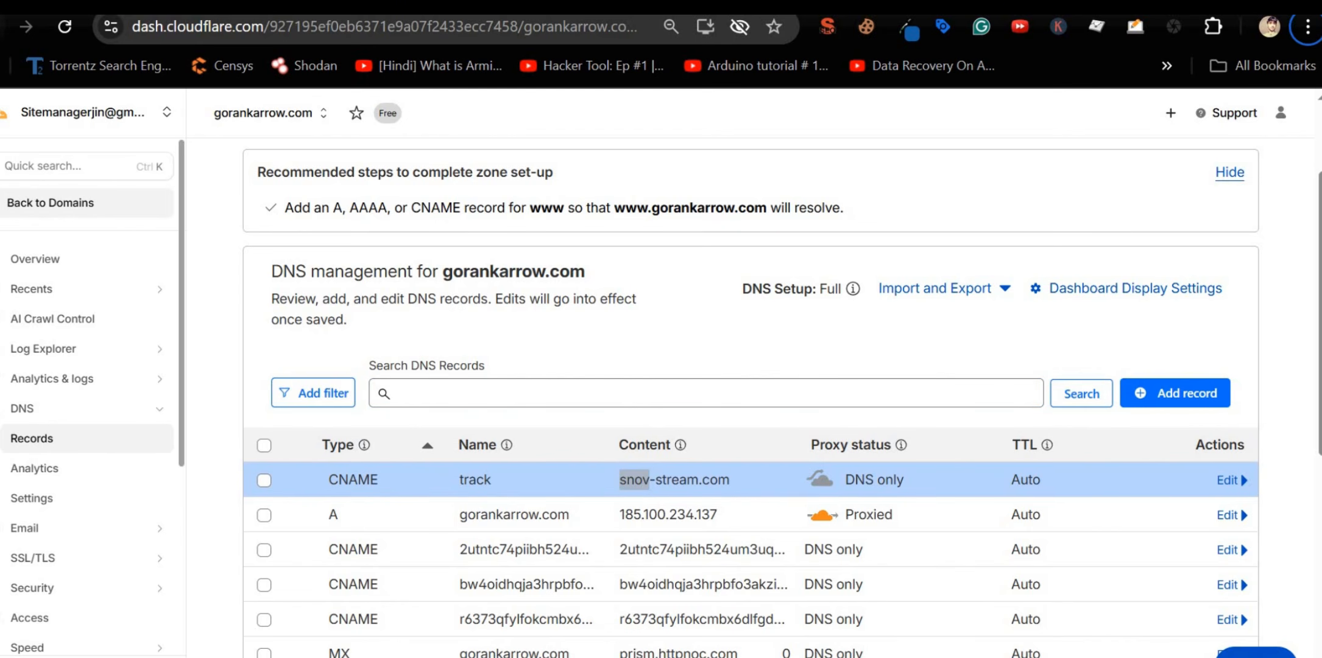
key("alt+Tab")
Step: Change the tracking domain to track.gorankarrow.com and set it up in Snov.io
left_click(762, 499)
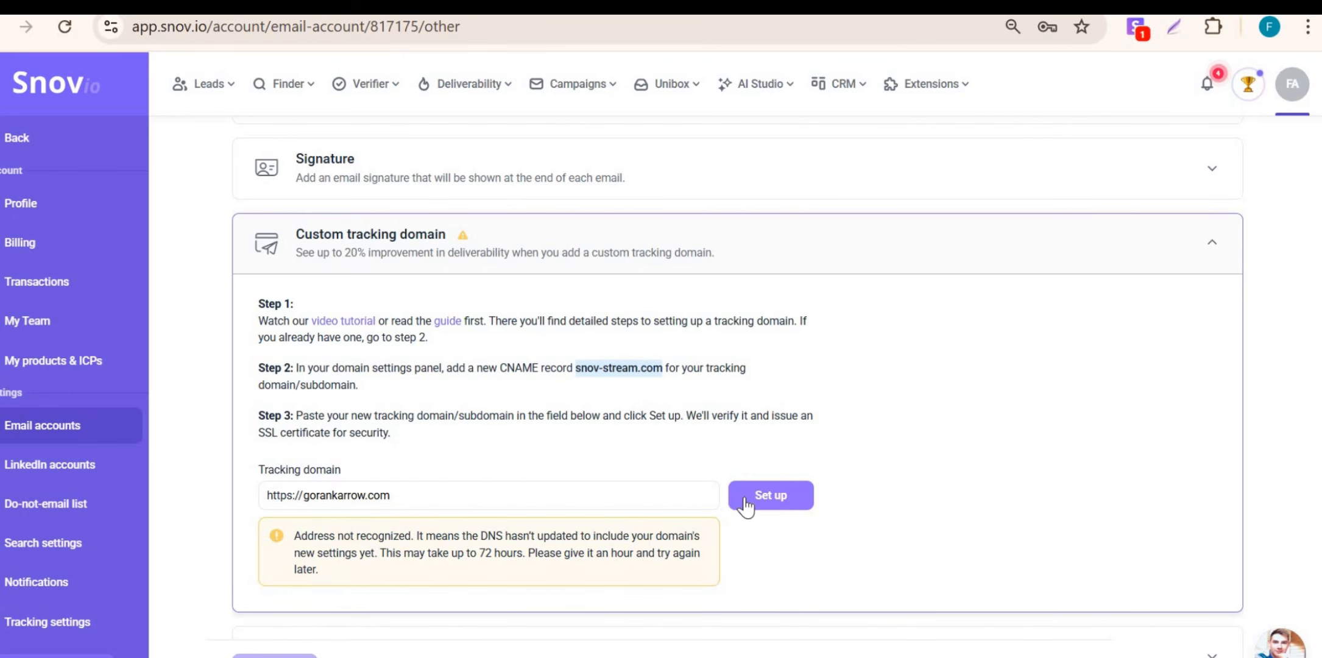
left_click(306, 498)
type("track.")
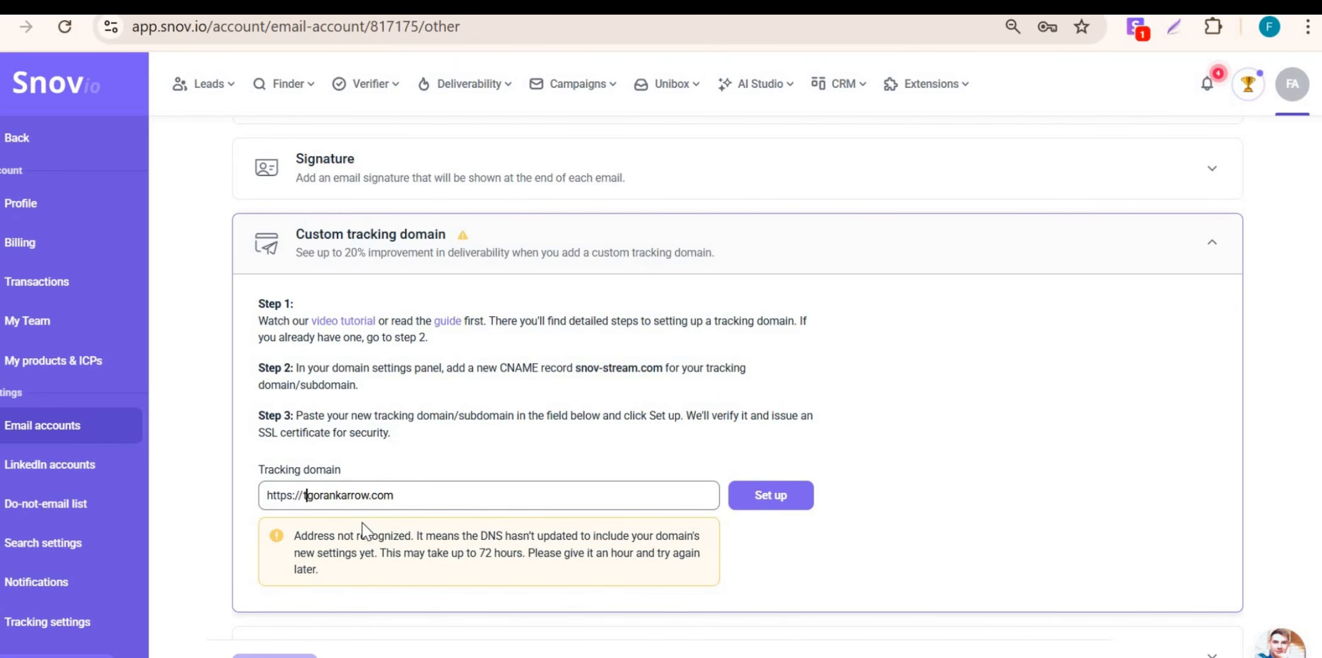
left_click(751, 503)
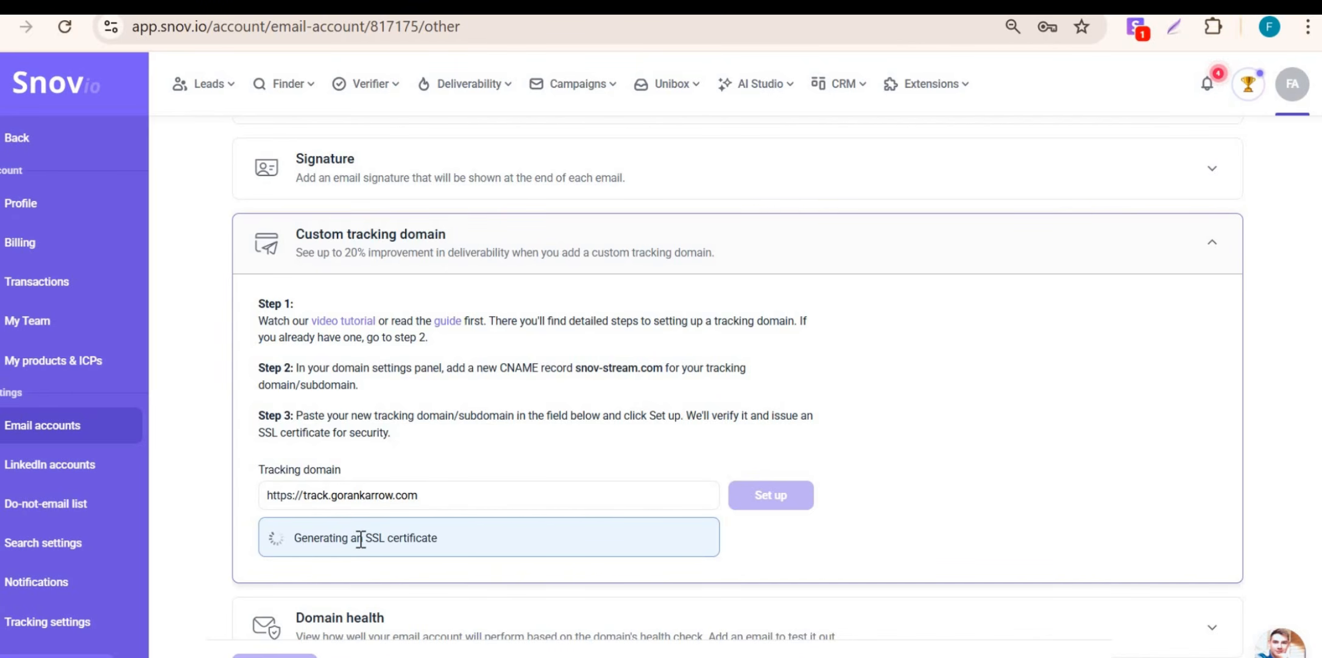
scroll(360, 539, "down", 4)
scroll(360, 538, "up", 10)
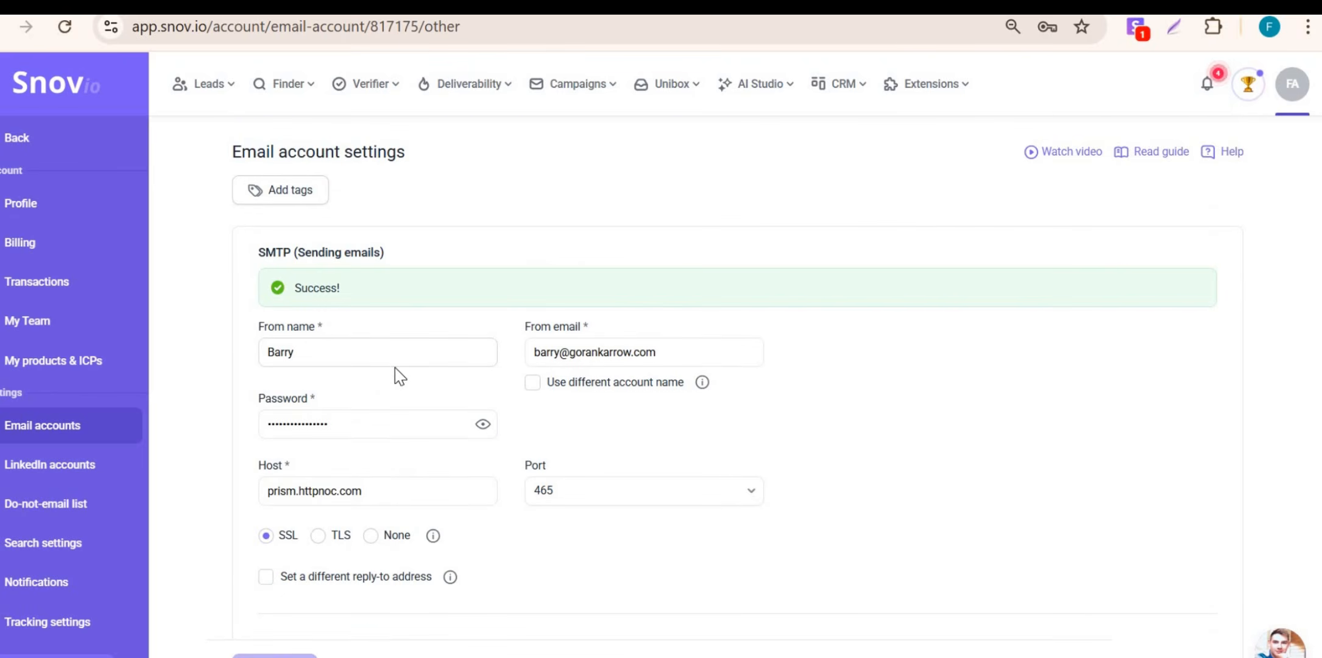
Step: Create a new gorankarrow.com email account in cPanel's Email Accounts
left_click(466, 361)
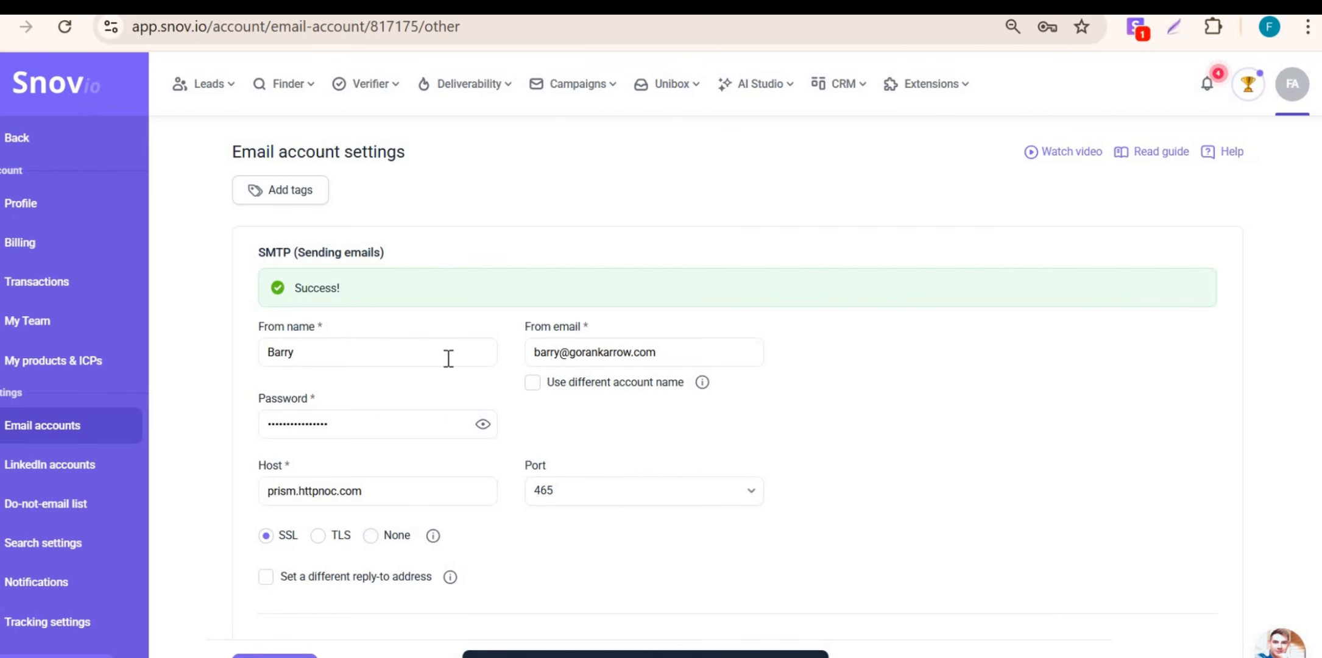
scroll(404, 413, "down", 4)
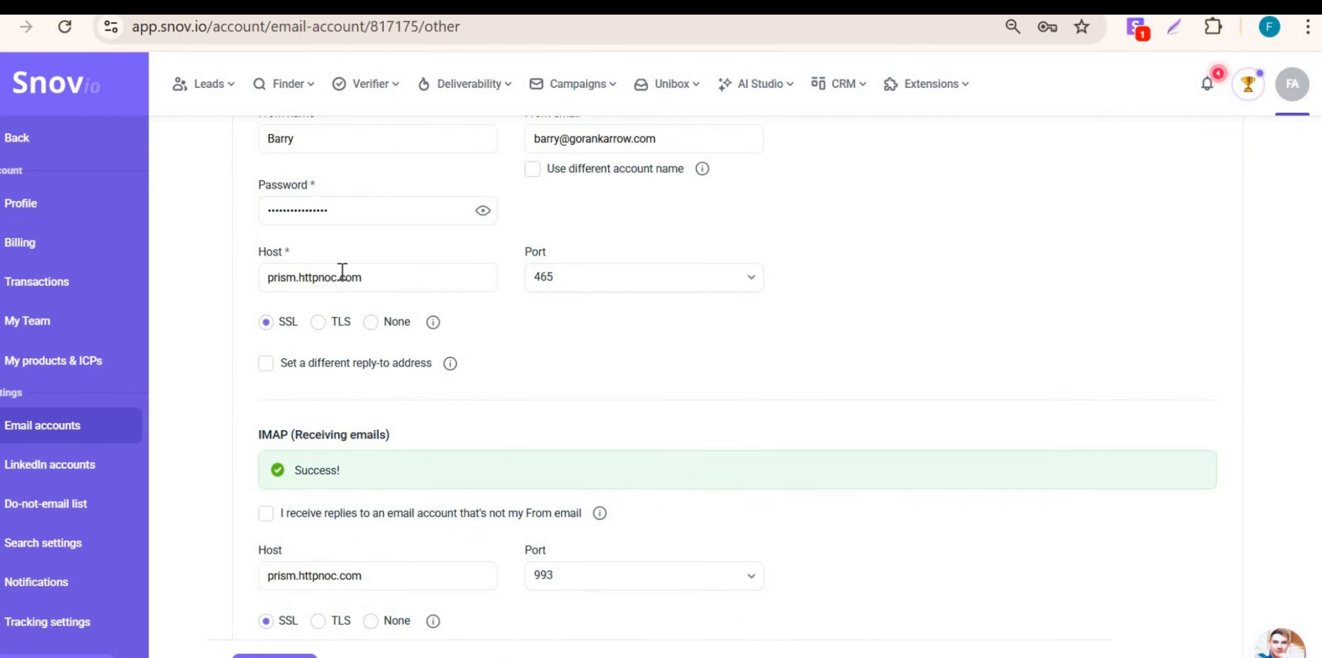
scroll(342, 271, "down", 10)
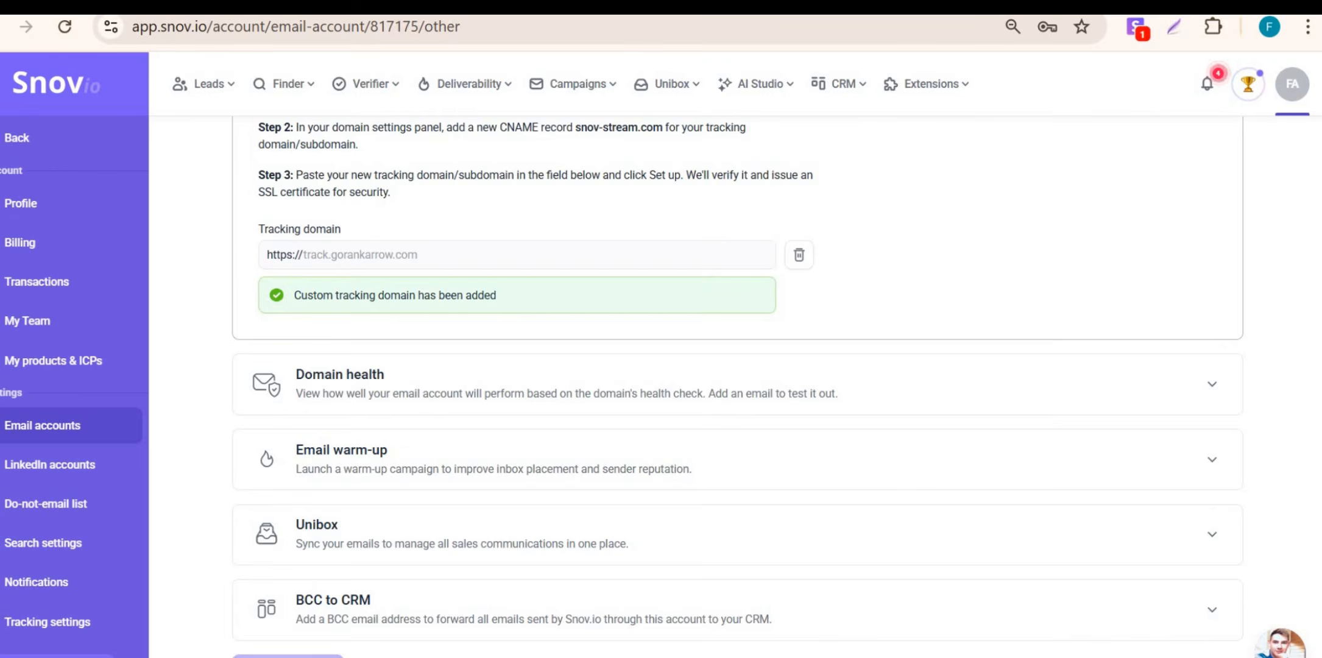
key("alt+Tab")
key("alt+Tab")
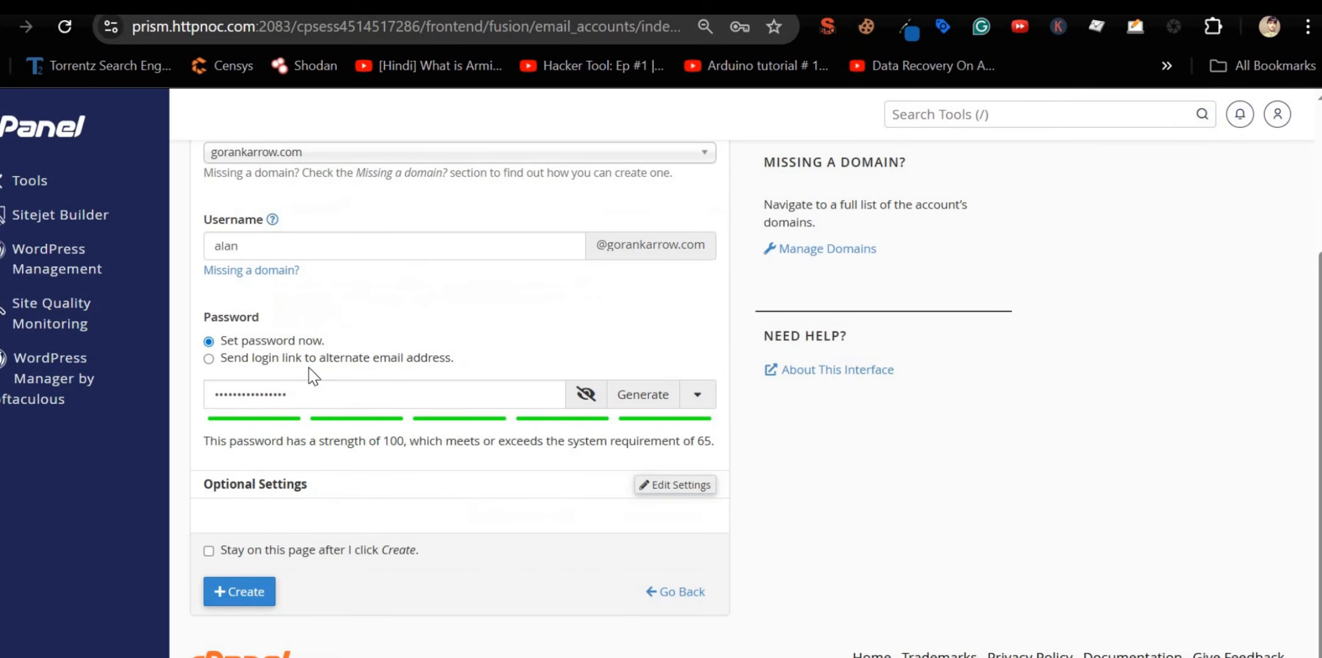
left_click(231, 588)
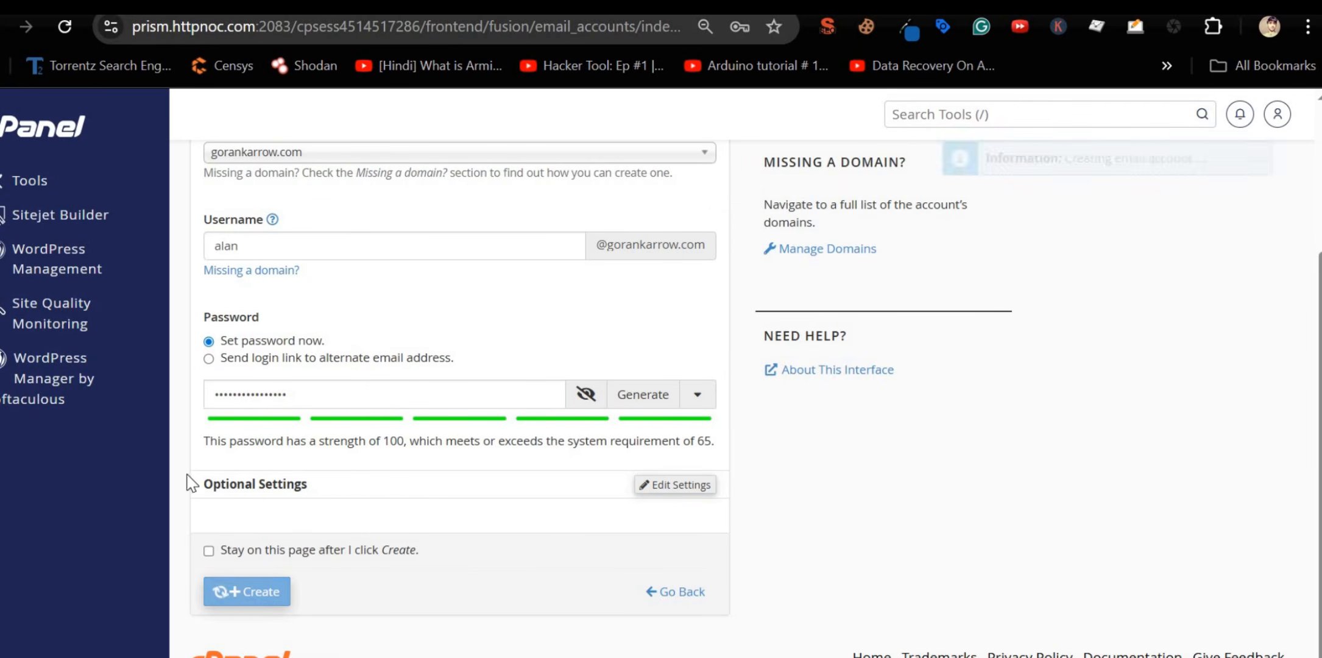
key("alt+Tab")
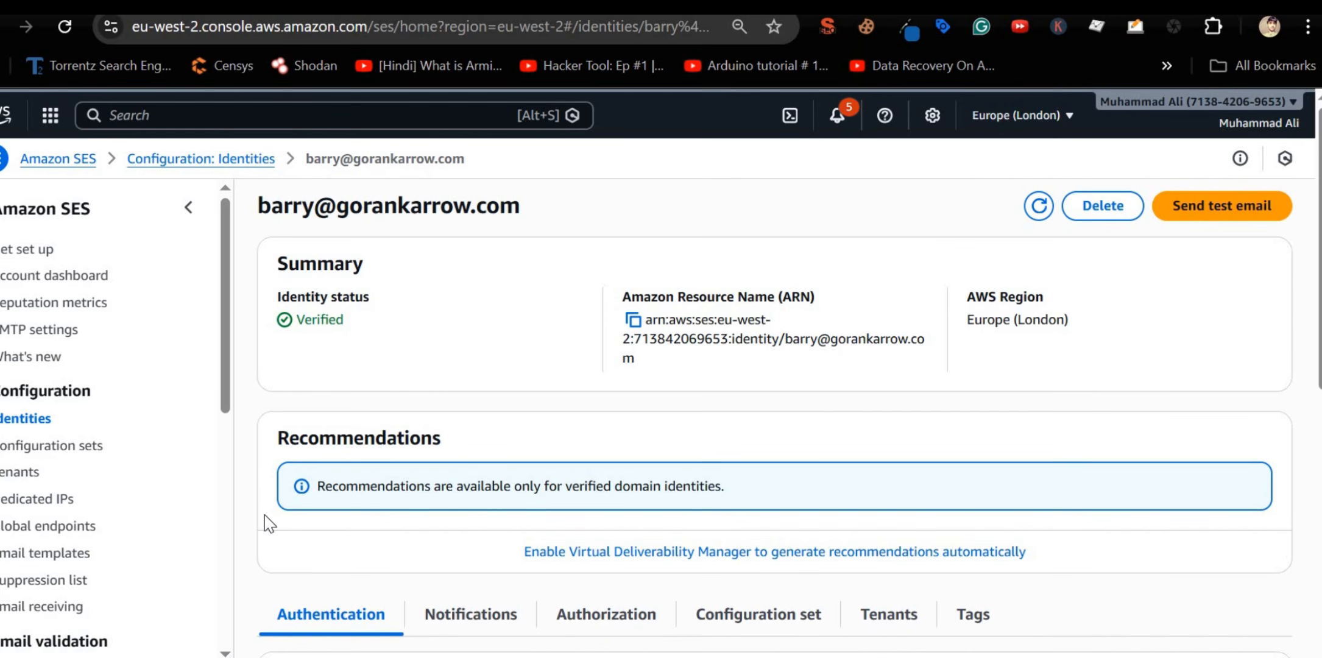
Step: Create an Amazon SES email-address identity for Alan's new rankarrow mailbox
left_click(43, 420)
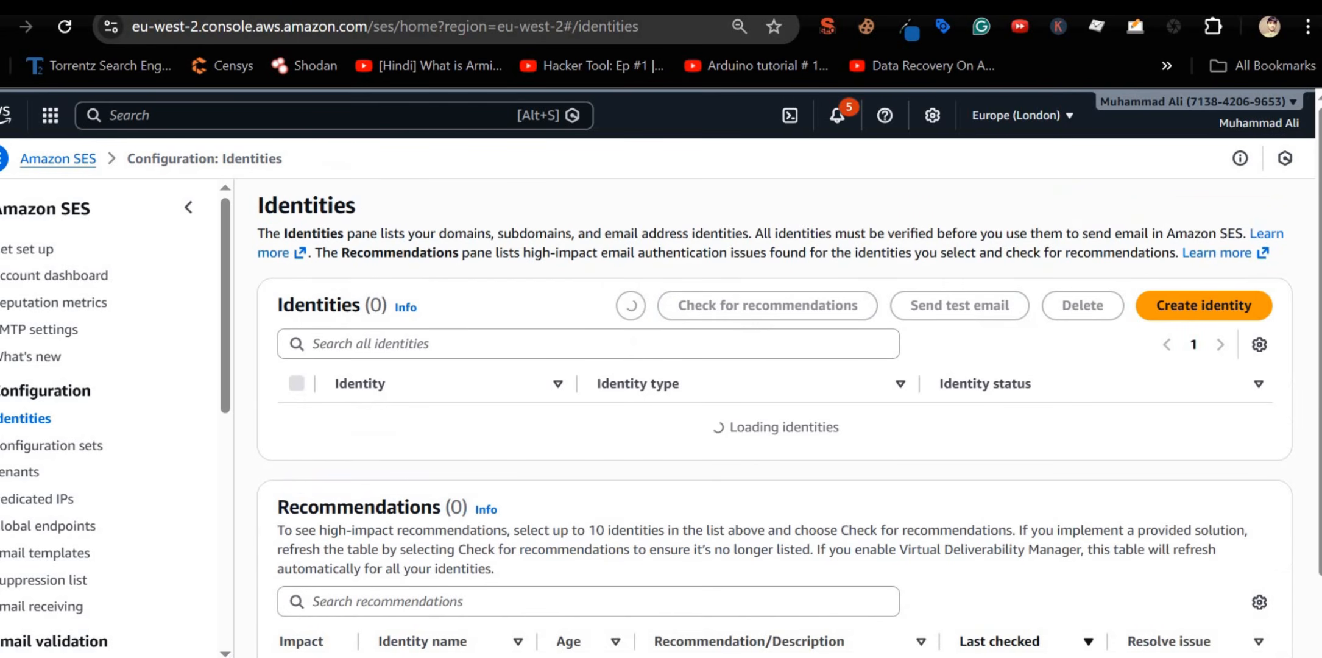
left_click(1184, 322)
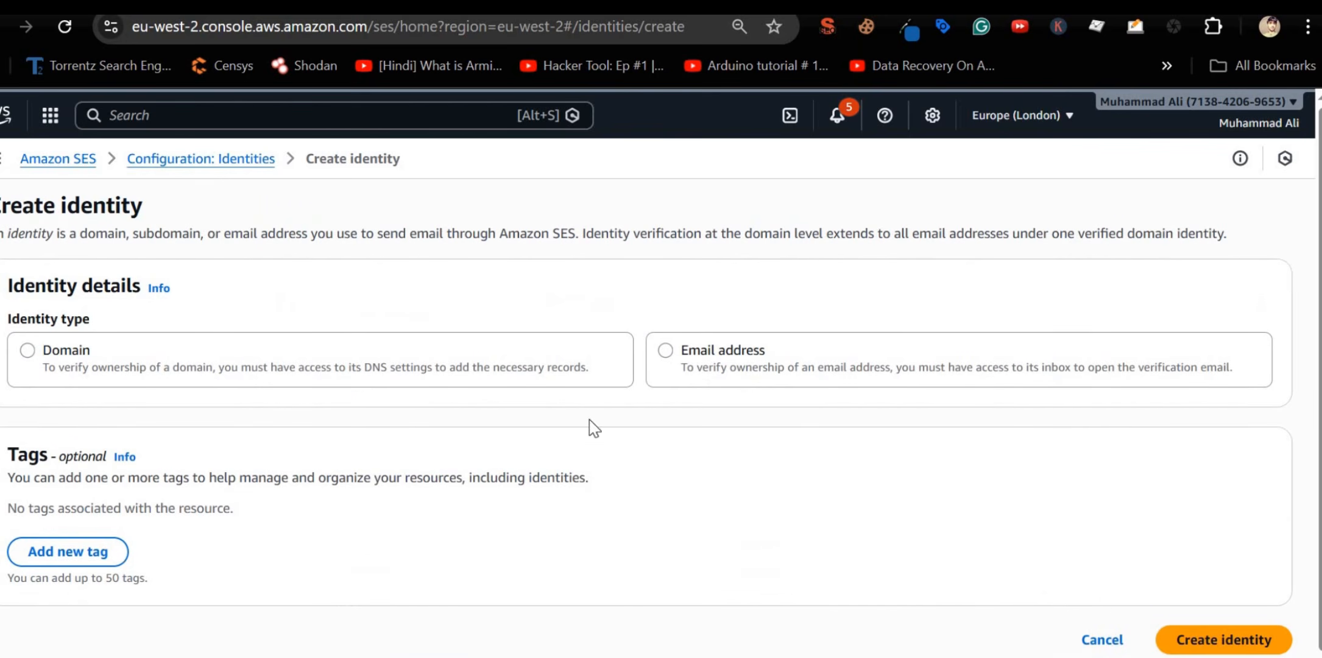
left_click(679, 363)
left_click(256, 540)
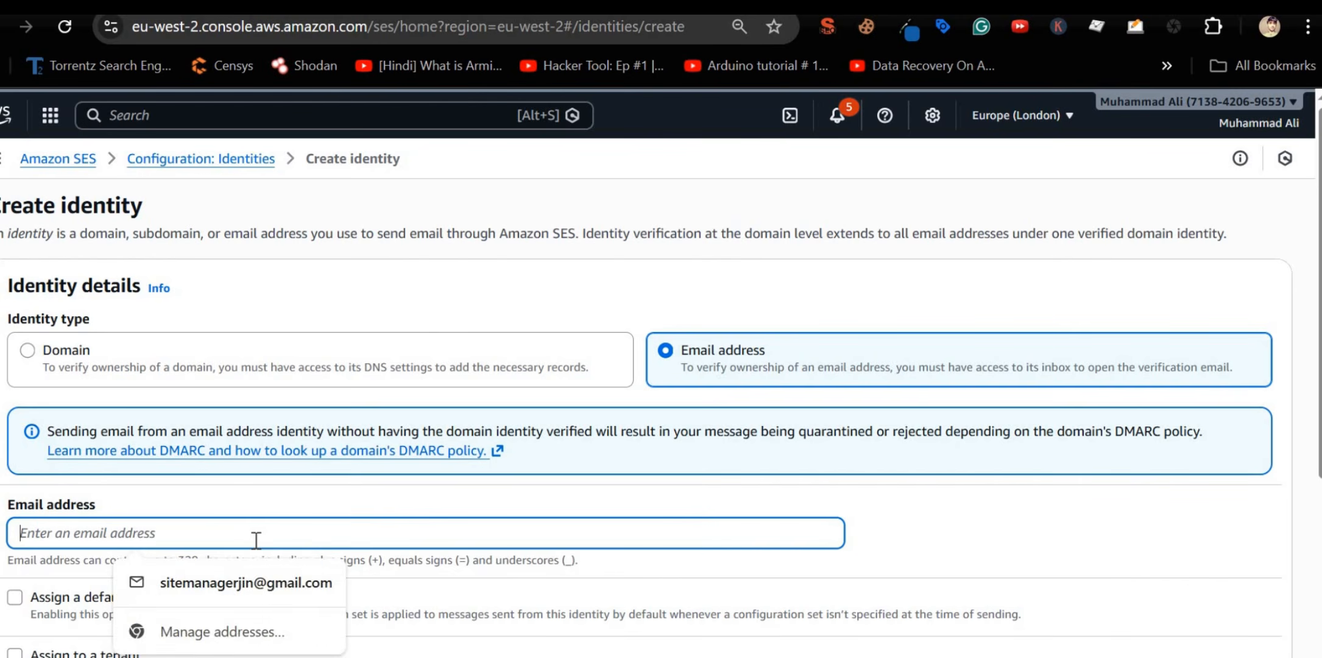
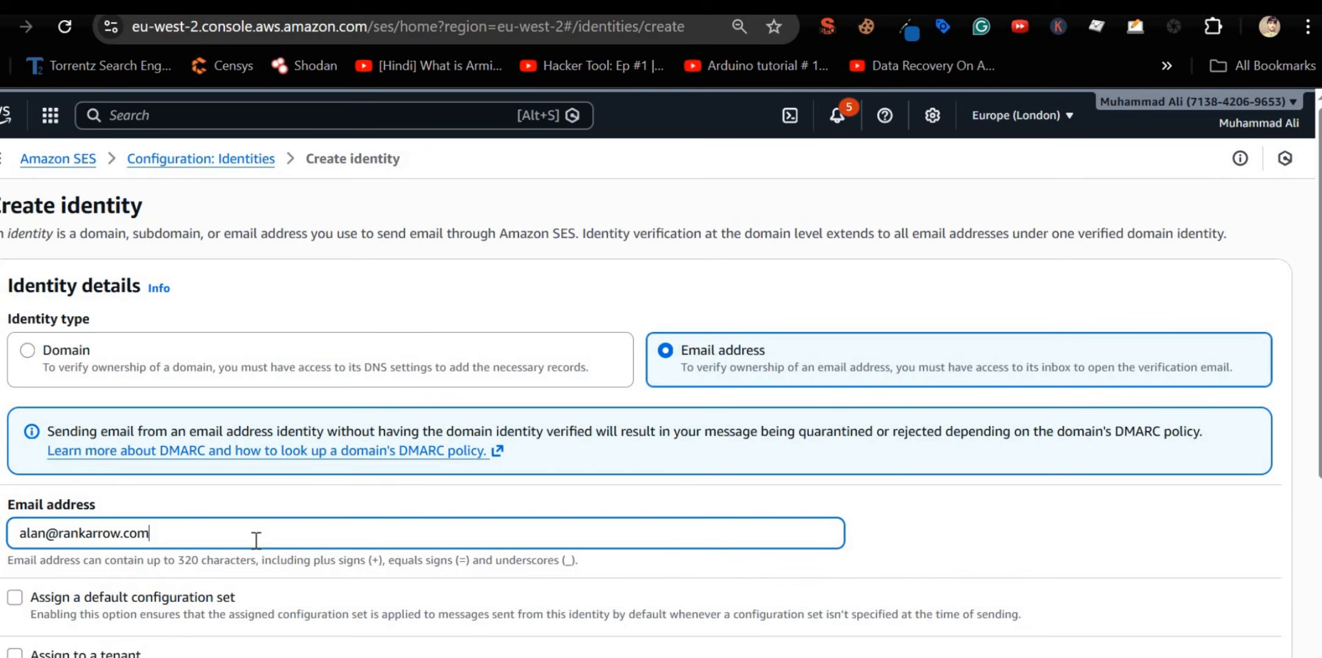
scroll(255, 544, "down", 5)
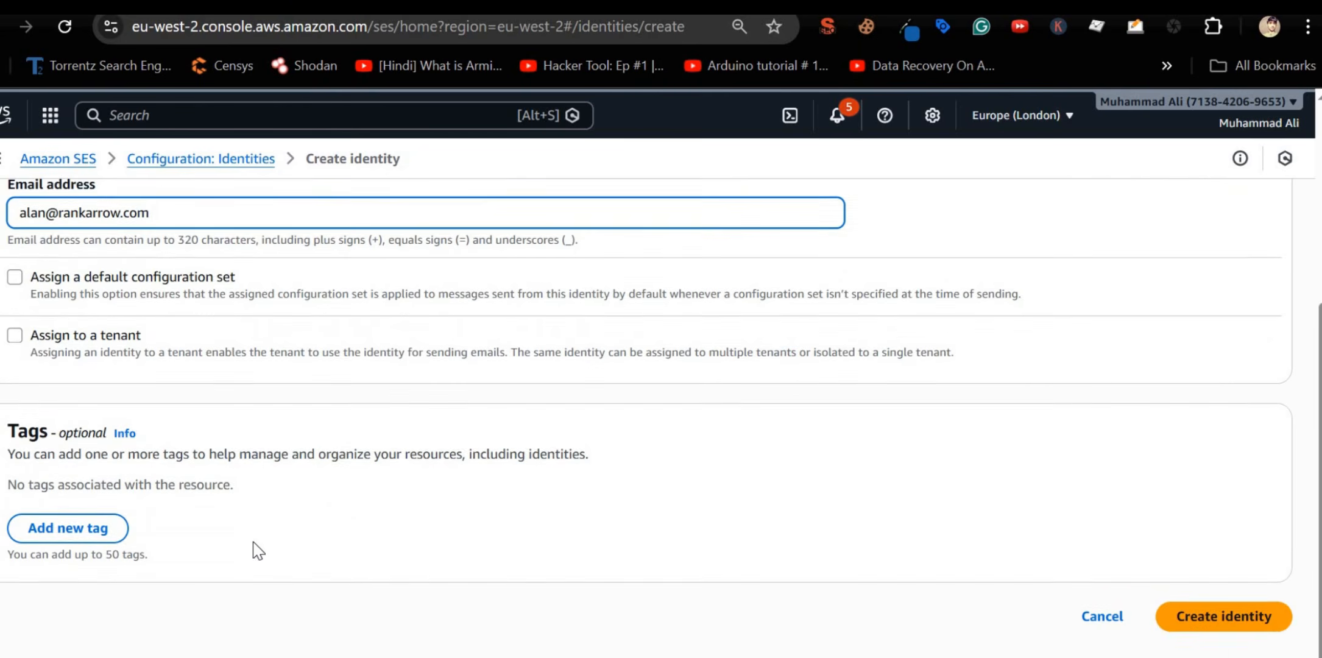
left_click(1218, 612)
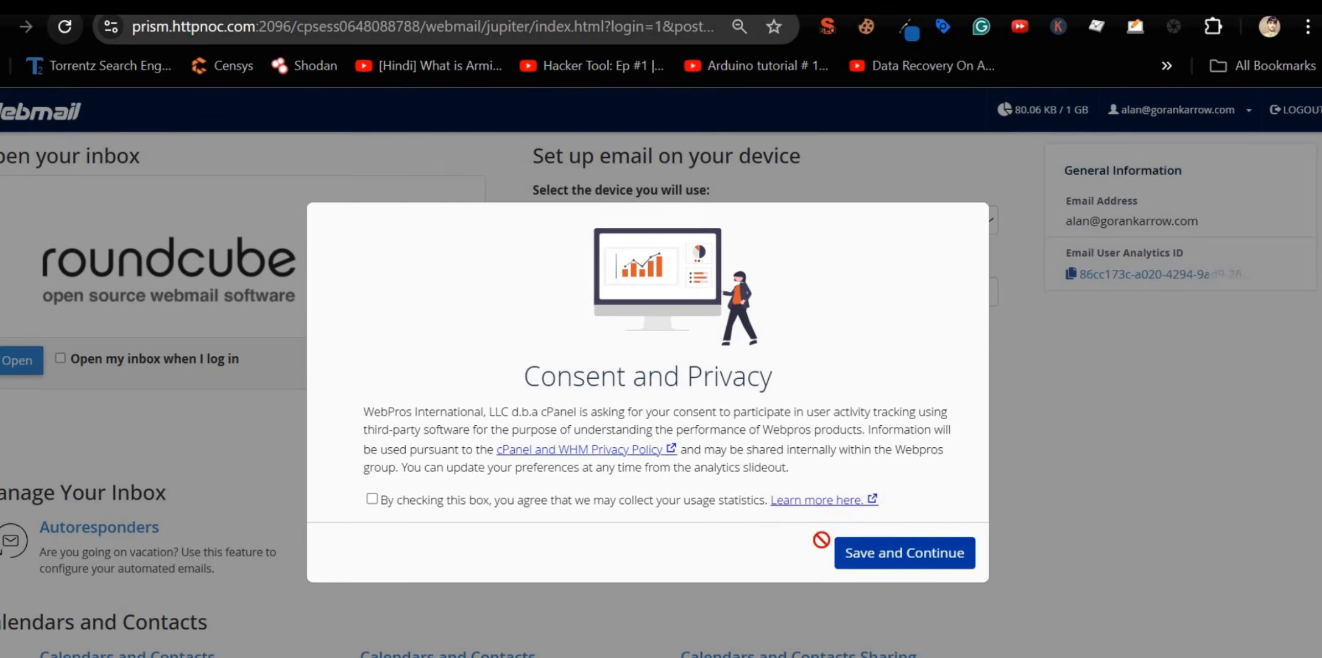
Step: Accept the webmail consent, open the Roundcube inbox and select the mailbox address
left_click(888, 548)
left_click(37, 364)
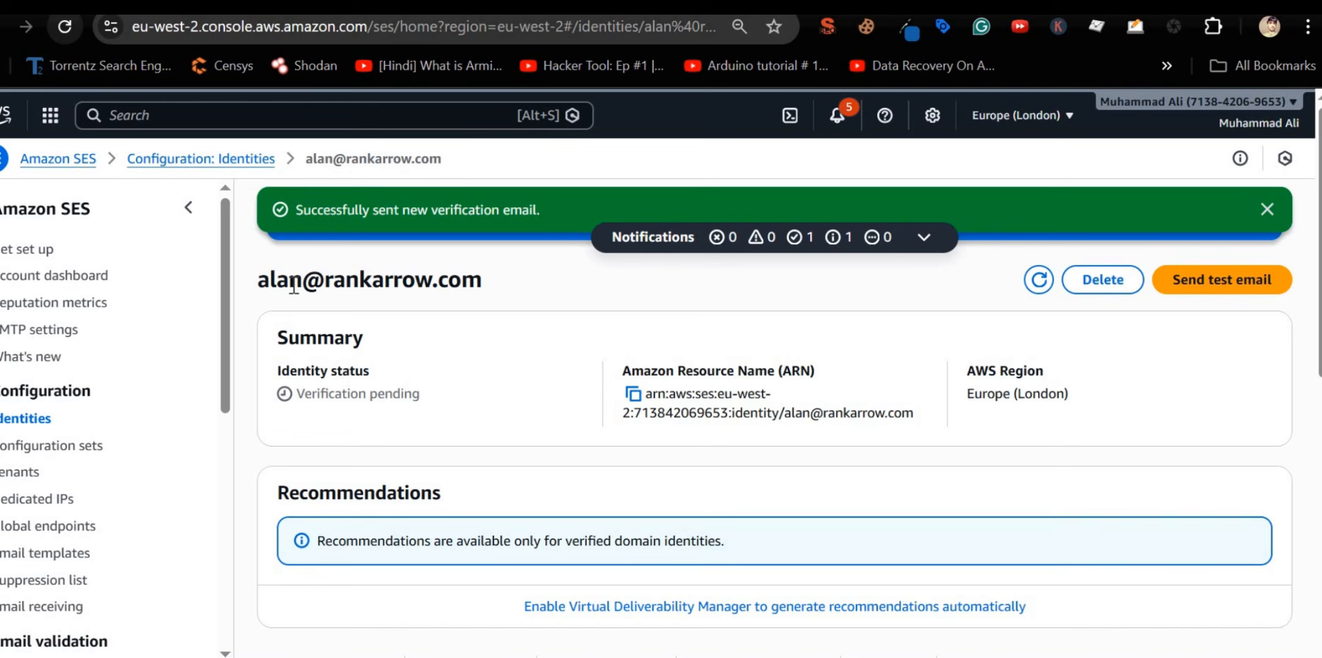
triple_click(294, 286)
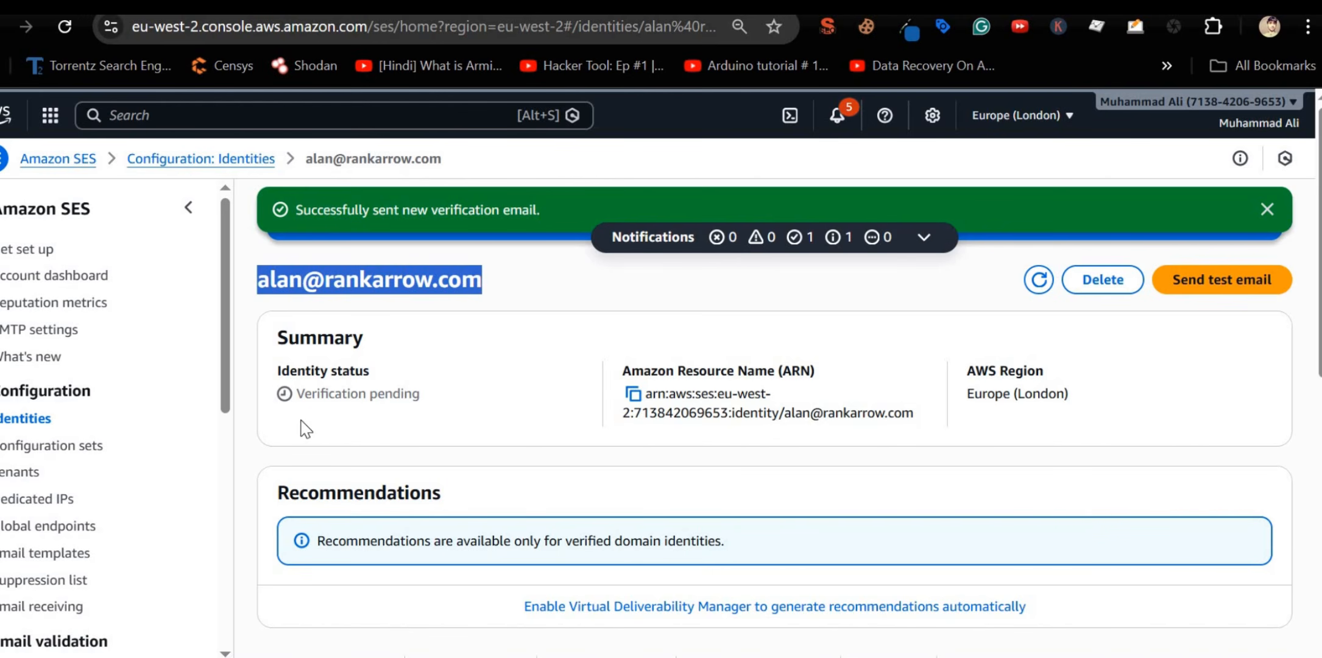
Step: Create the SES identity for the address, then follow the AWS verification link in Roundcube
left_click(18, 420)
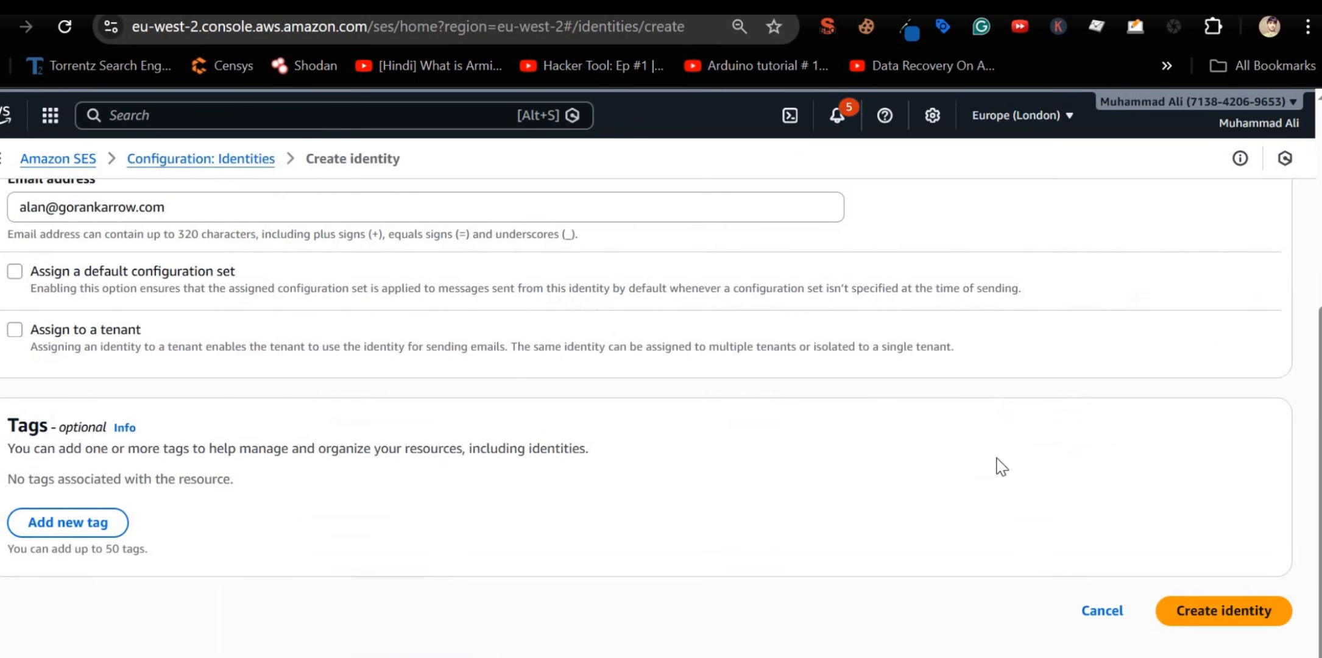
left_click(1228, 618)
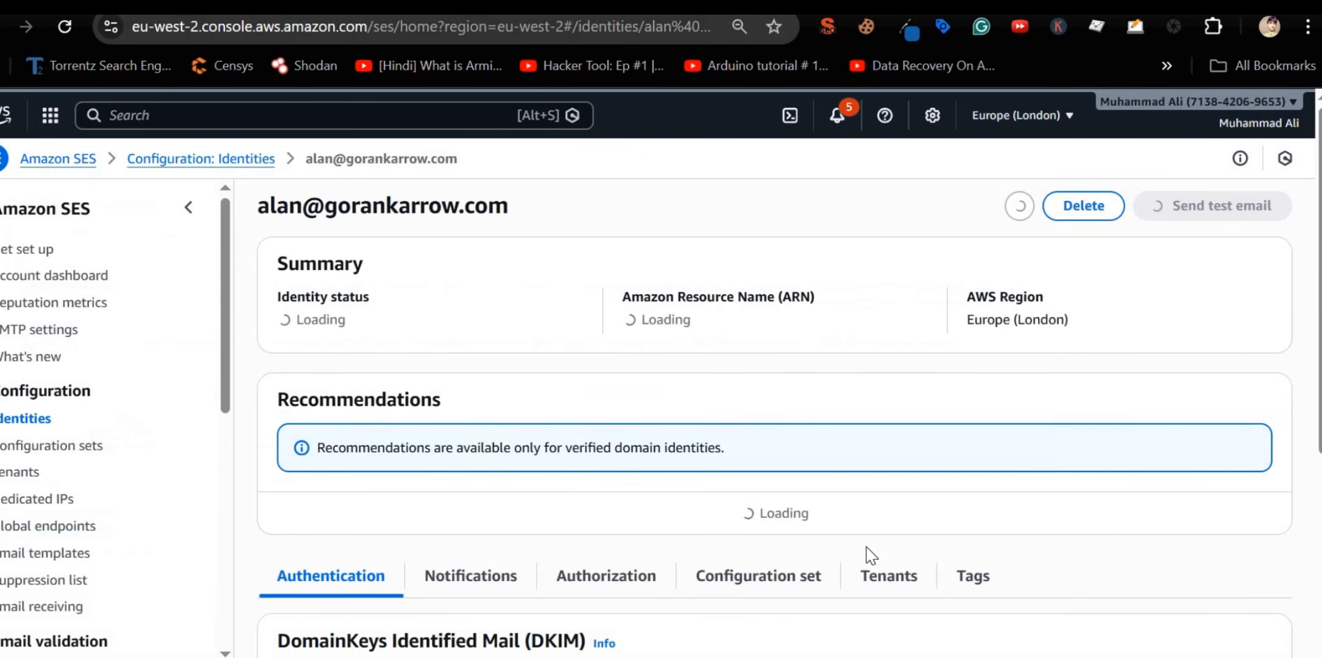
key("ctrl+Tab")
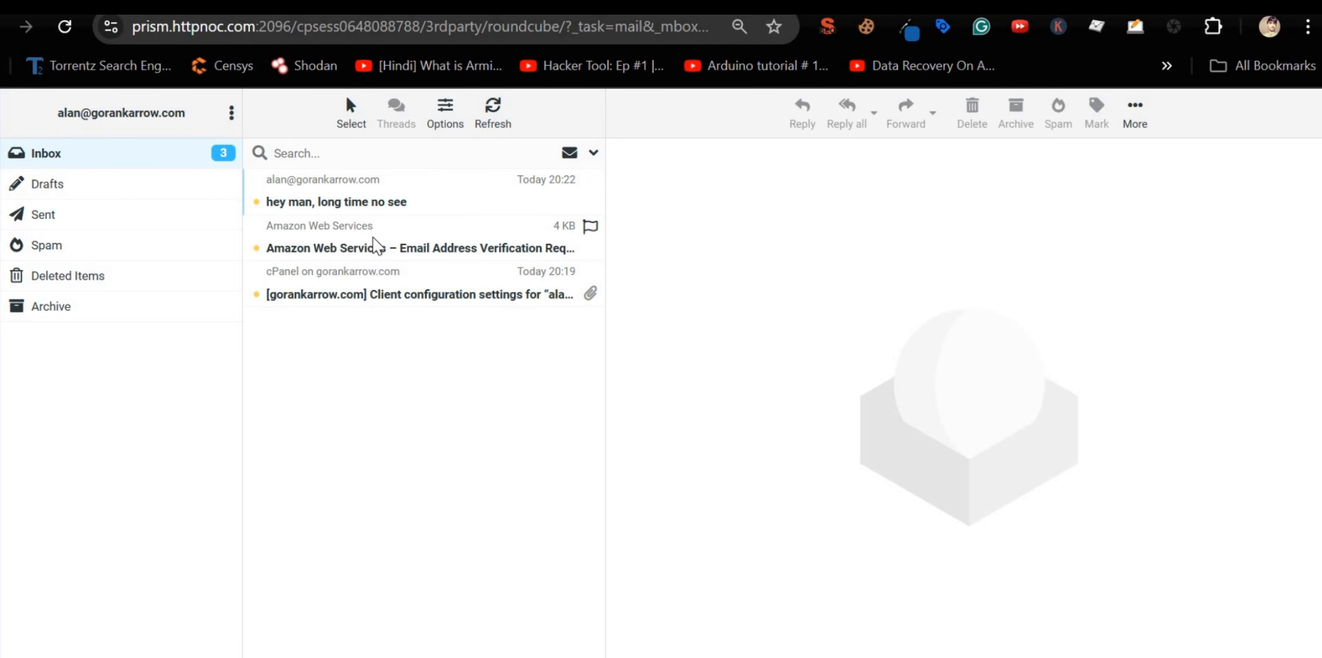
left_click(374, 242)
left_click(754, 417)
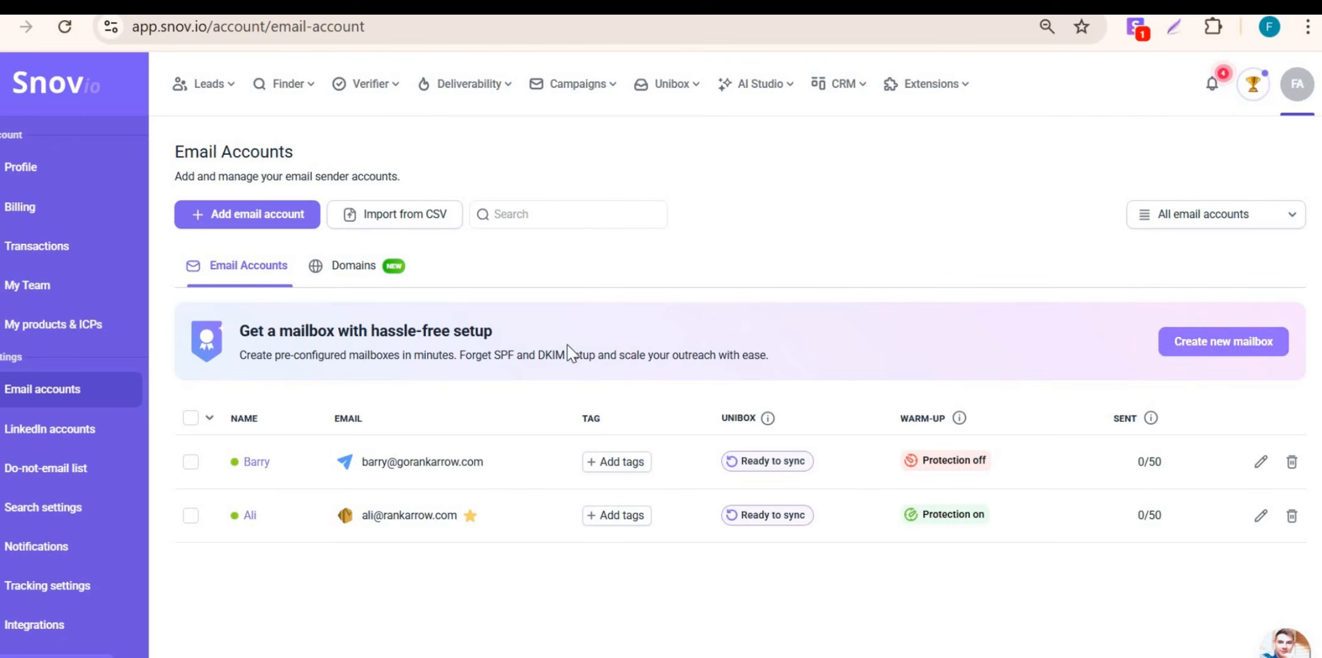
Step: Add an Amazon SES sender in Snov.io with the From email and a separate SMTP username enabled
left_click(220, 224)
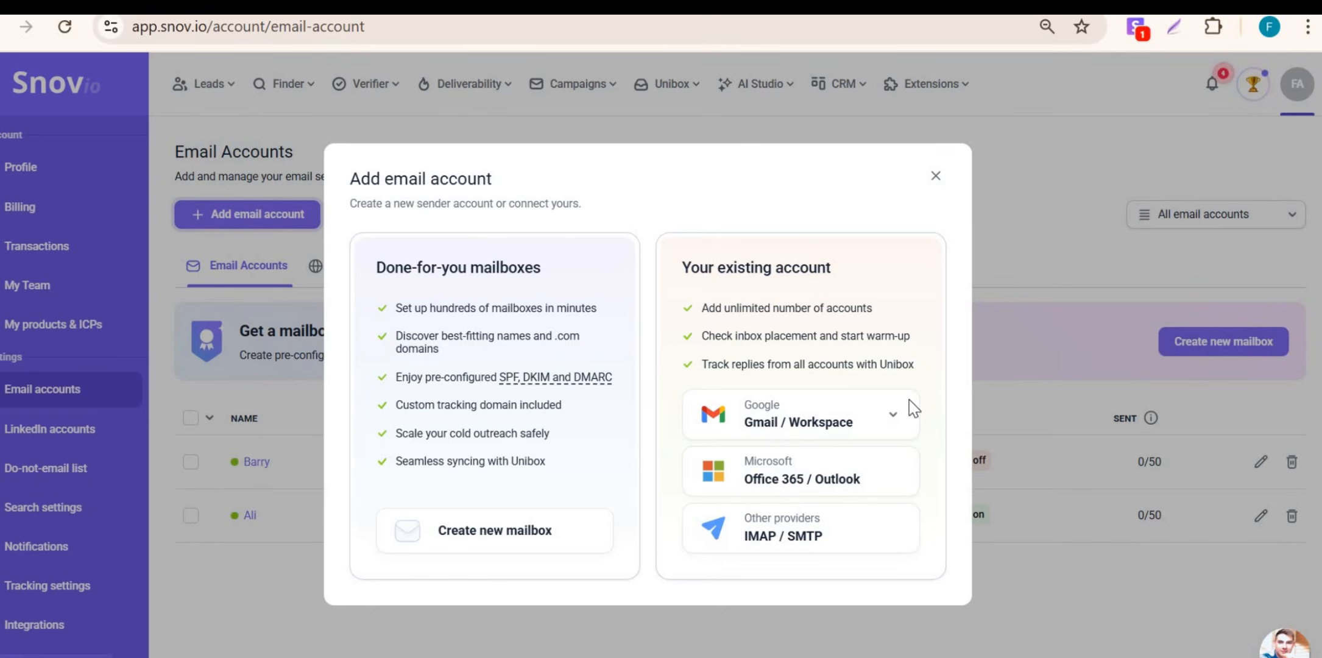
left_click(783, 537)
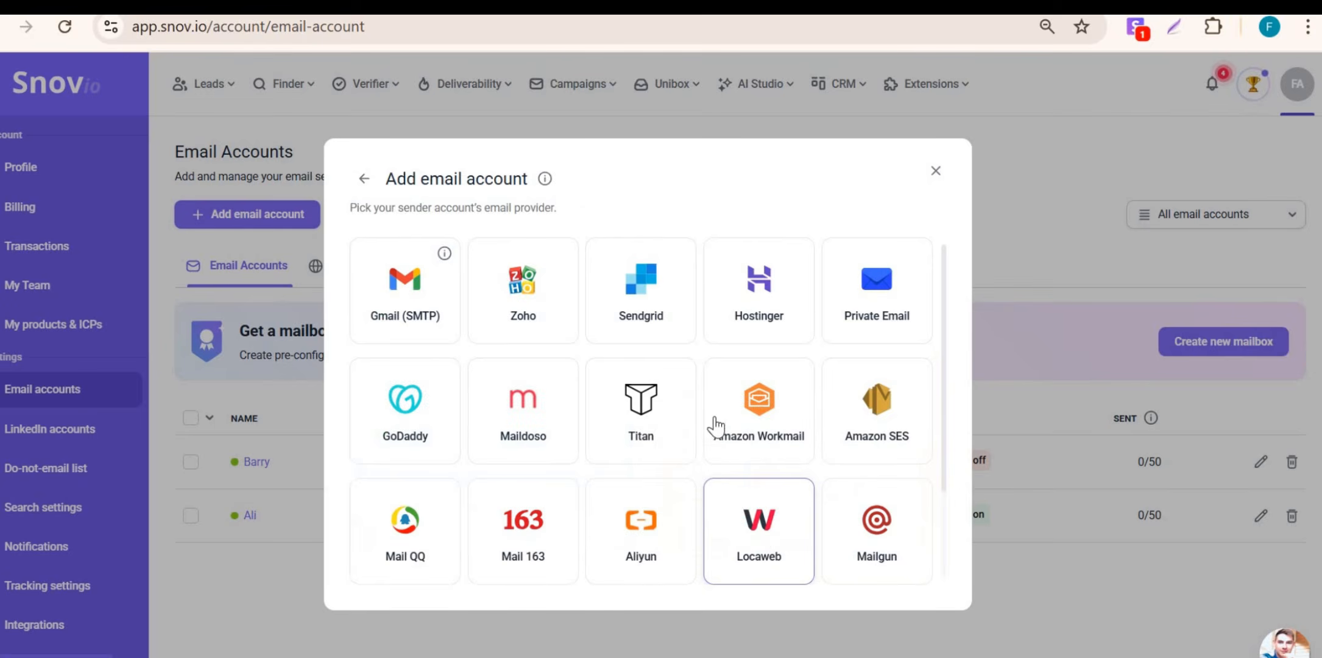
left_click(886, 421)
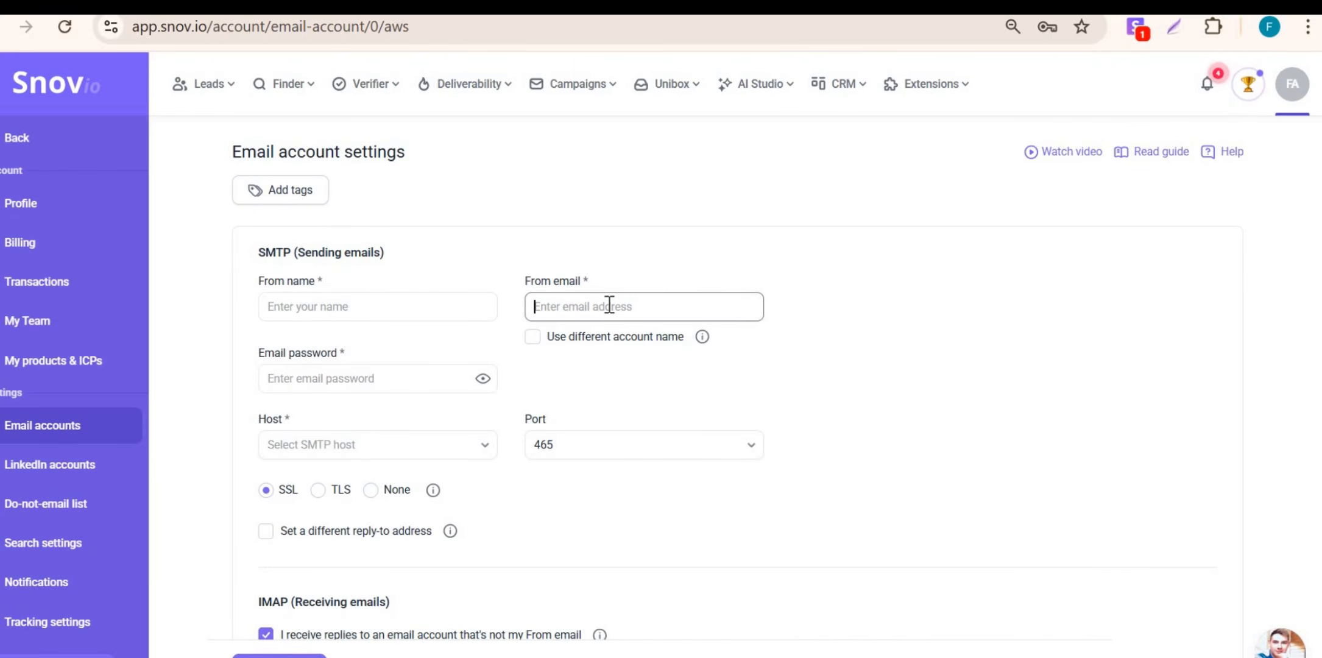
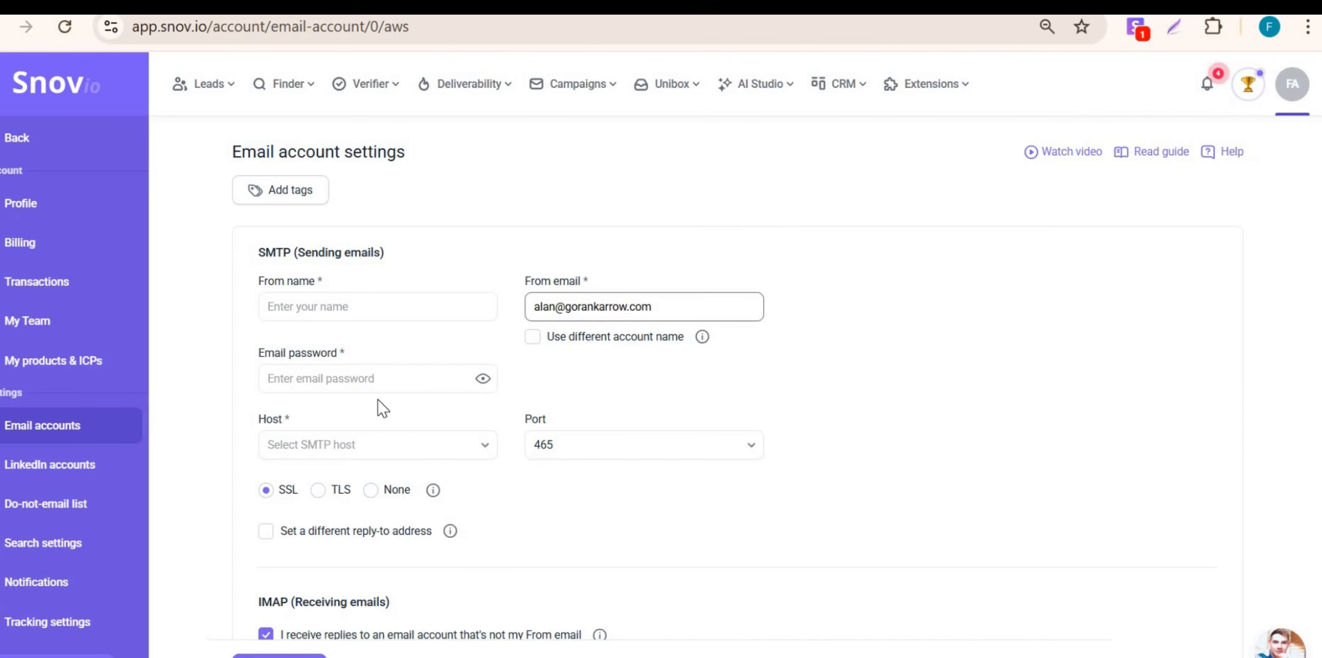
left_click(533, 338)
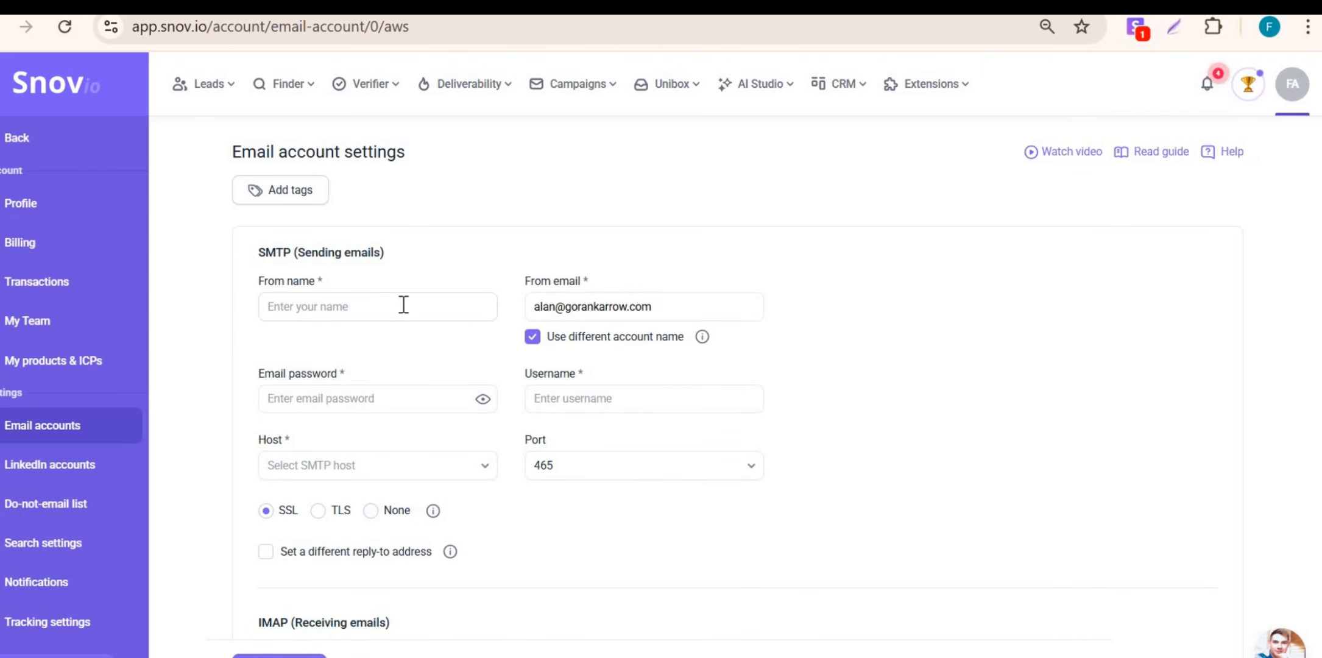
Step: Enter the sender's From name and focus the email password field
left_click(365, 311)
type("Alan")
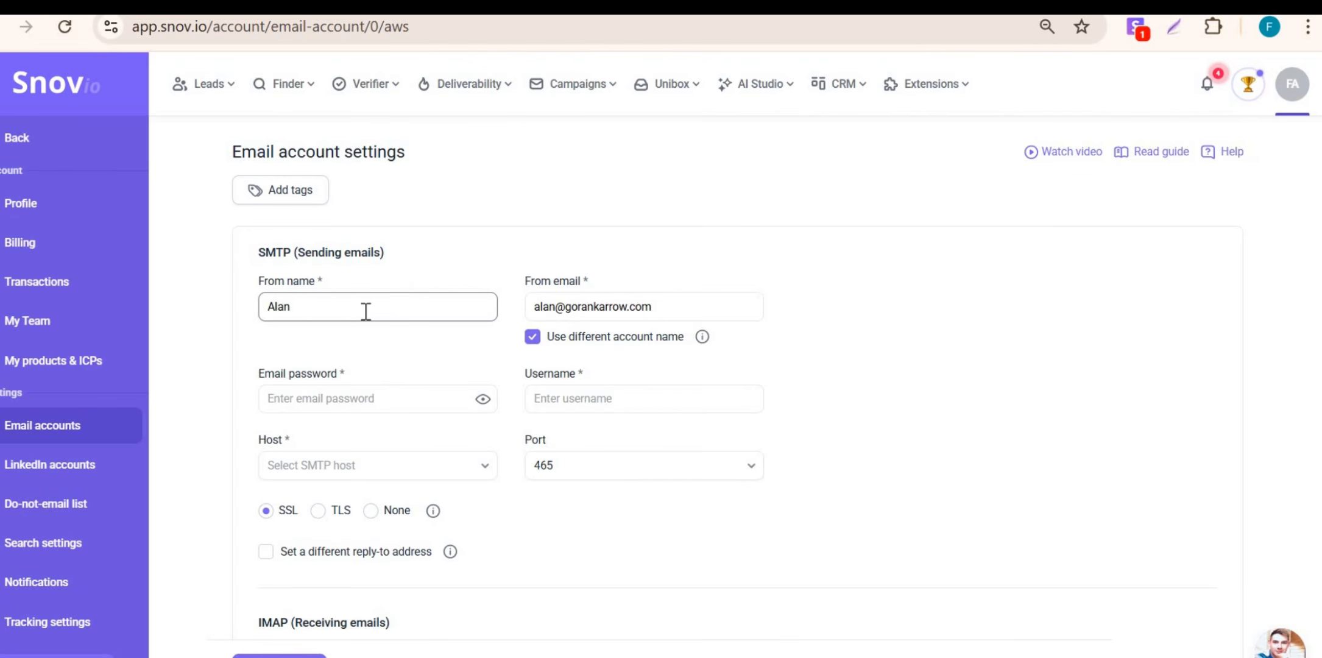
left_click(395, 393)
left_click(582, 393)
left_click(382, 399)
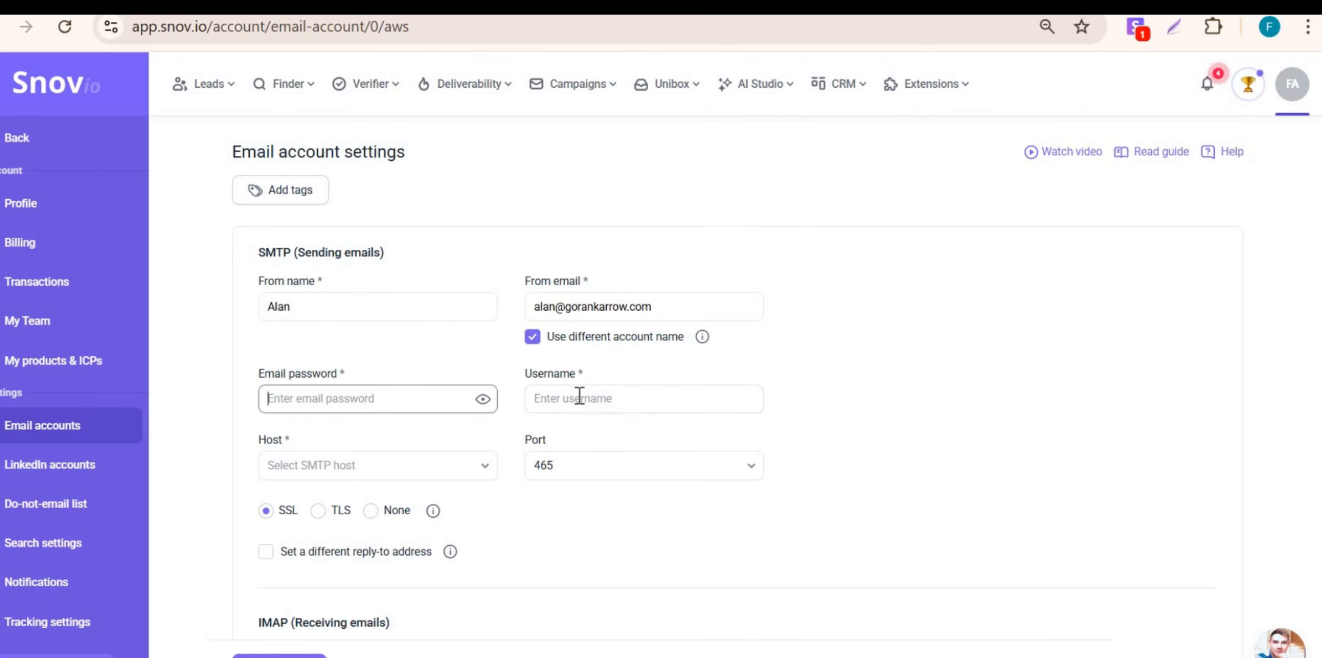
left_click(578, 395)
left_click(374, 401)
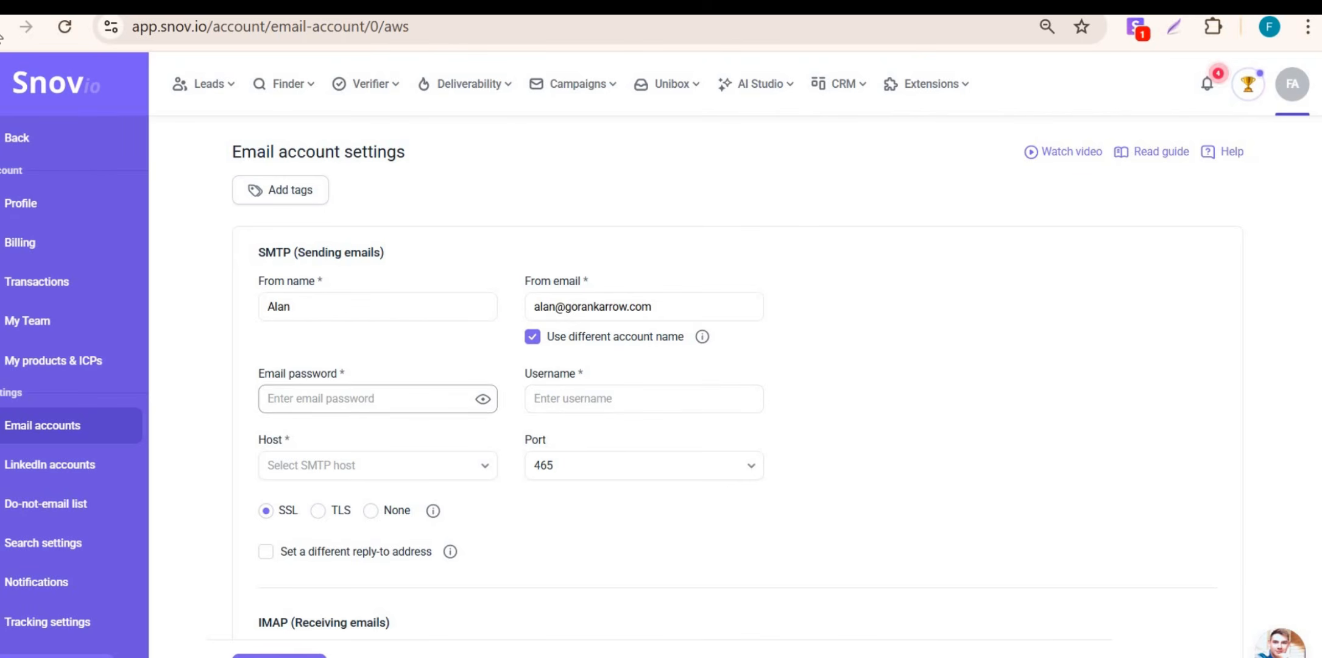
key("alt+Tab")
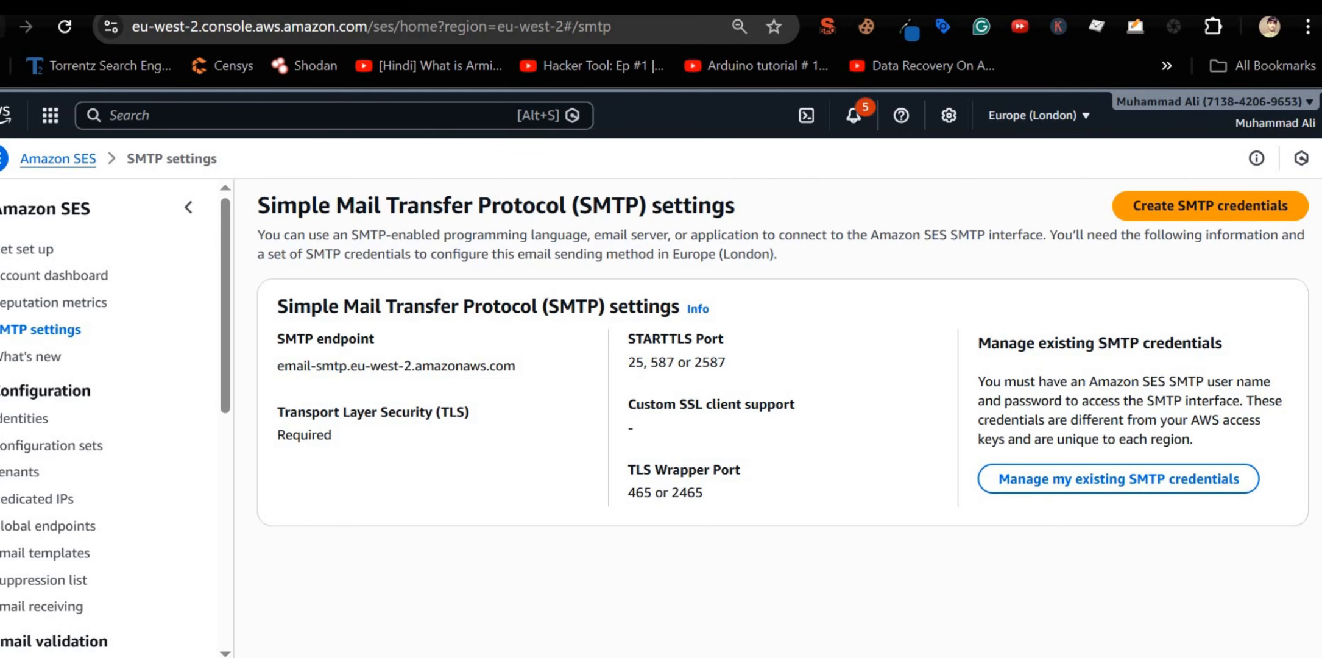
Step: Begin creating new SMTP credentials from the SES SMTP settings page
left_click(1174, 210)
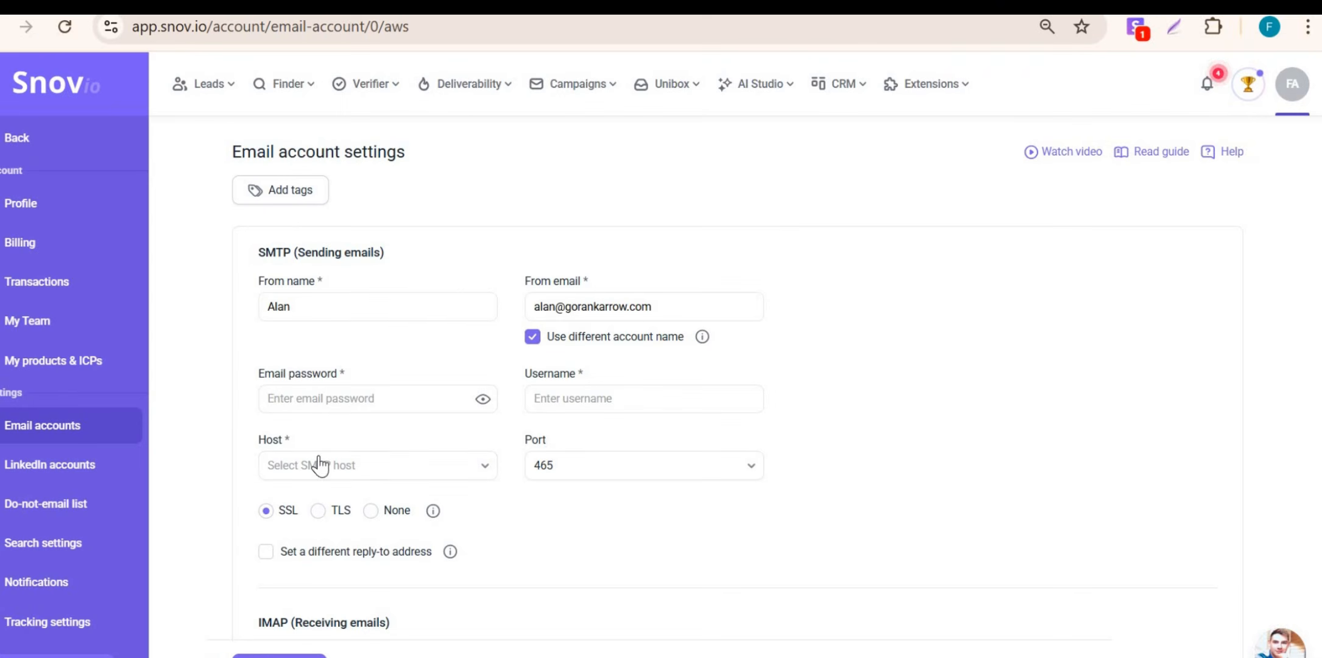
Step: Select email-smtp.us-east-1.amazonaws.com as the sender's SMTP host
left_click(402, 475)
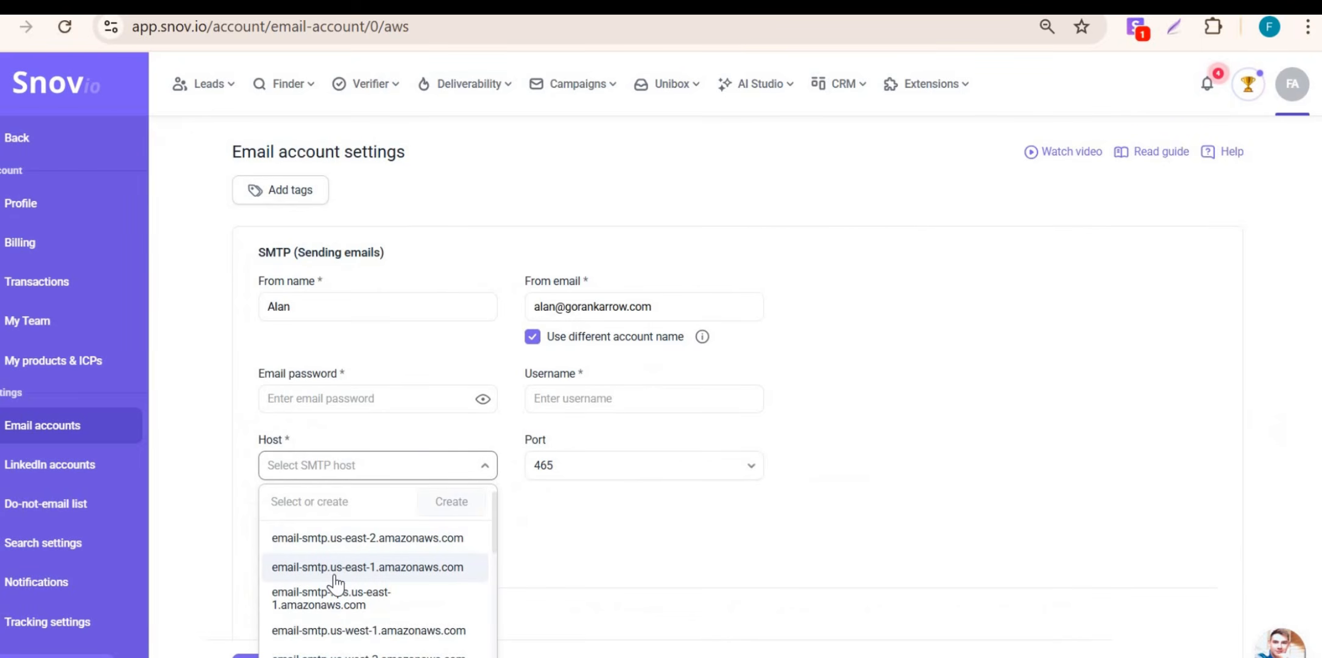
scroll(335, 582, "down", 3)
scroll(335, 581, "up", 3)
left_click(326, 572)
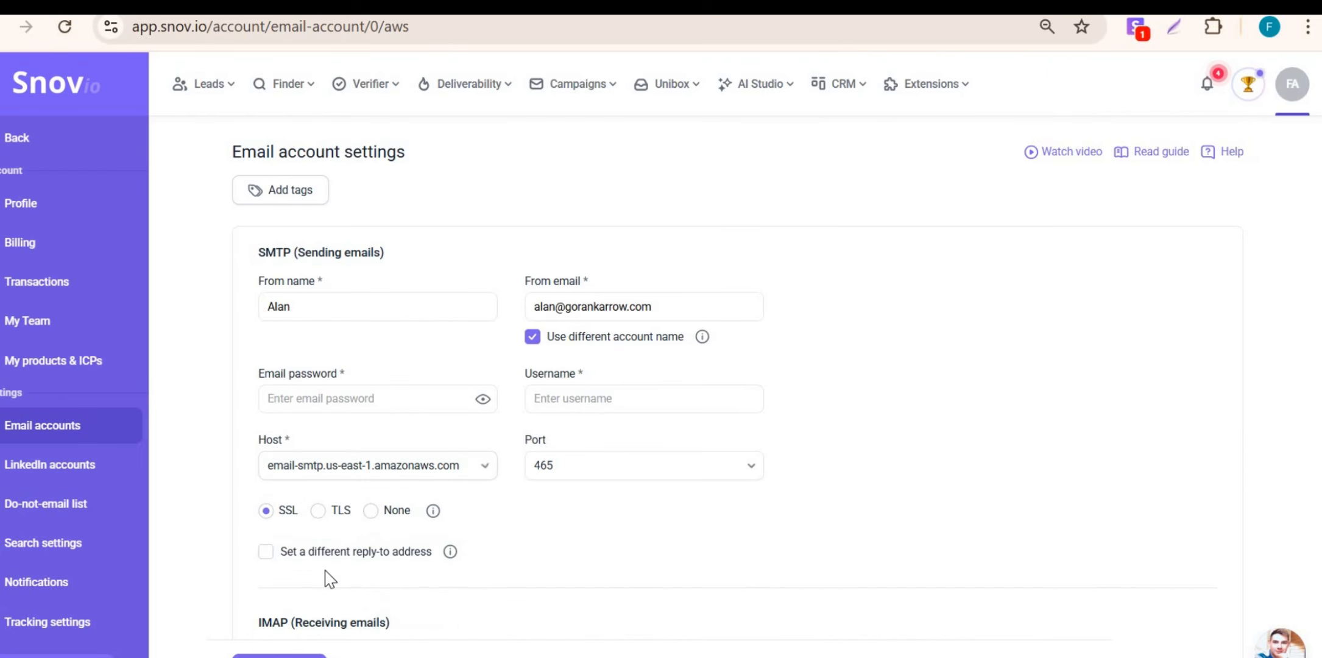
left_click(390, 479)
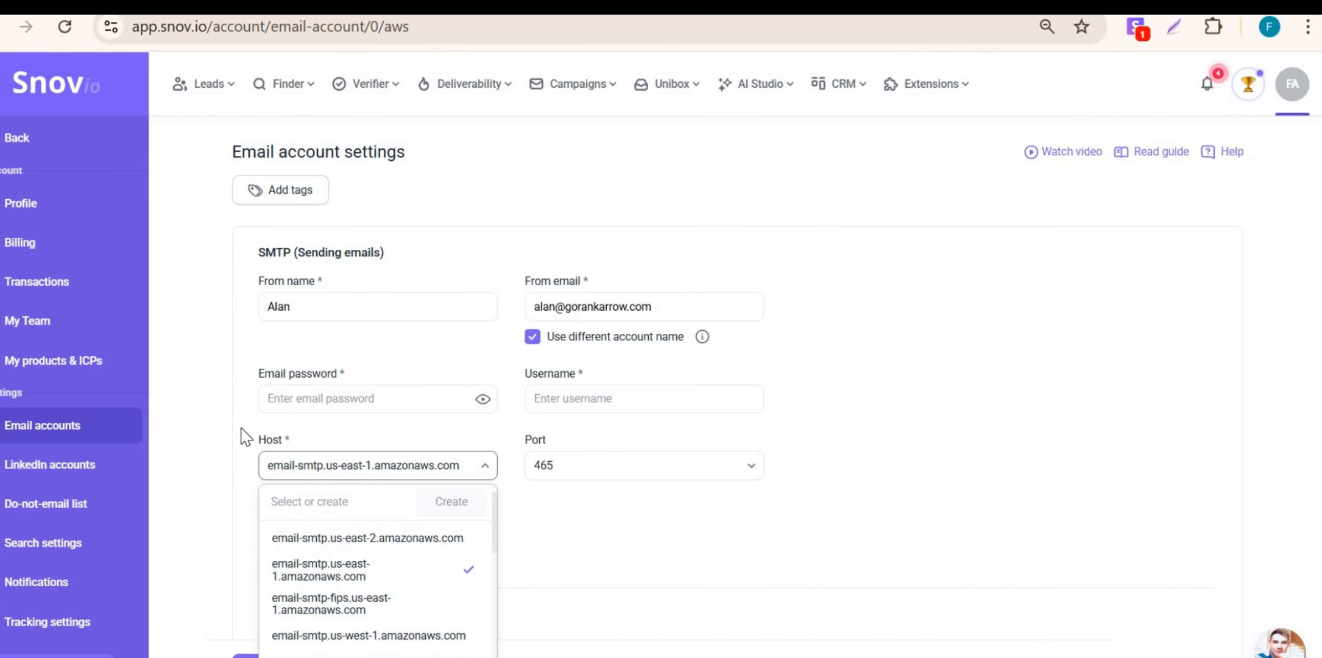
left_click(364, 450)
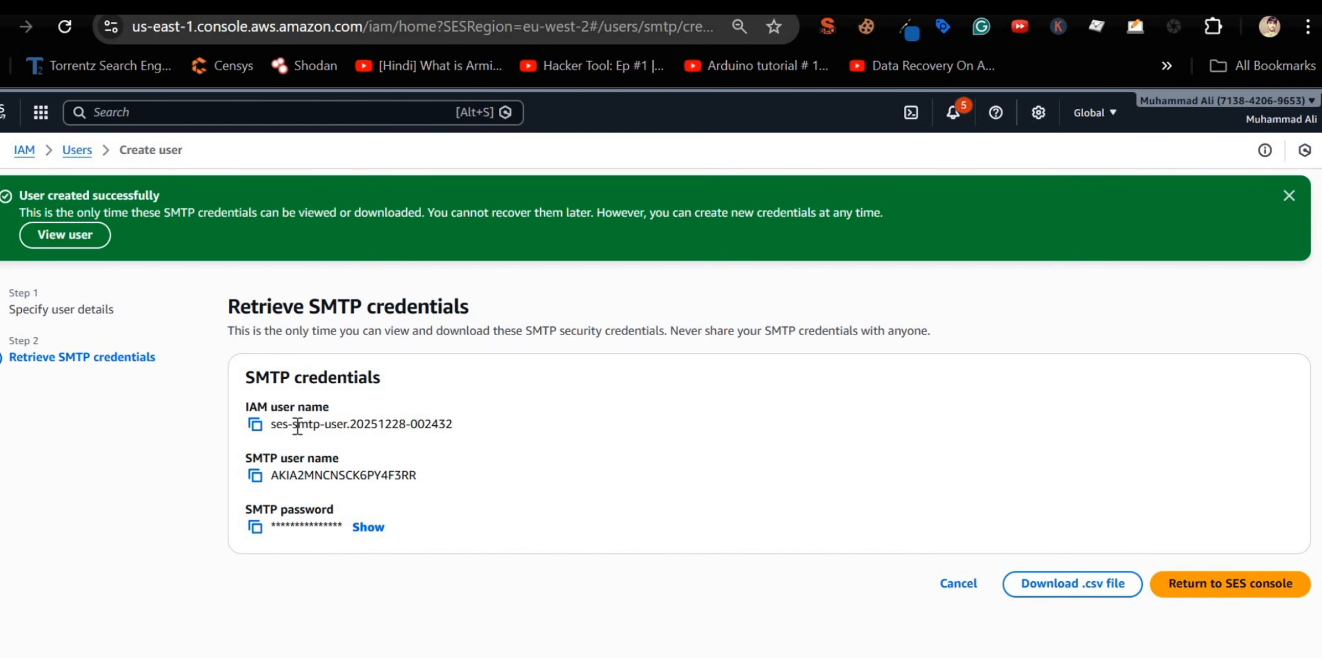
Step: Select the new SMTP user name and password on the IAM credentials page for copying
triple_click(298, 424)
double_click(312, 473)
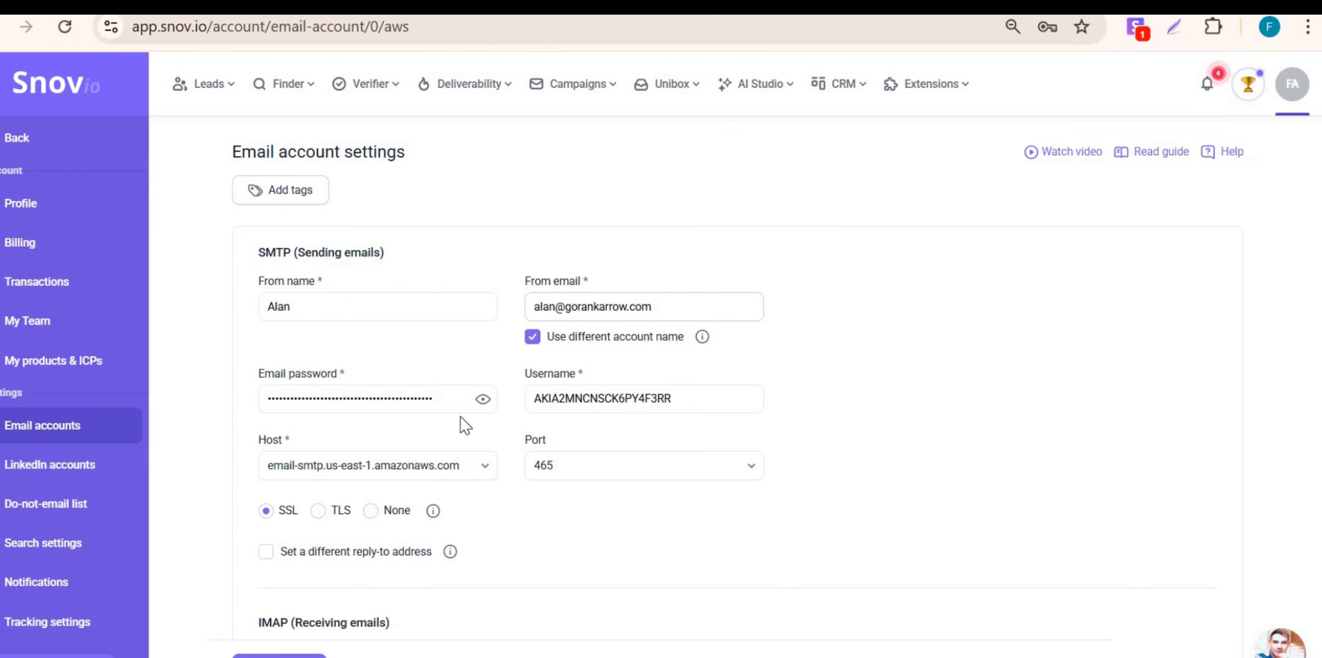
Step: Paste the IMAP username and password, then check the connection with host prism.httpnoc.com
scroll(443, 395, "down", 3)
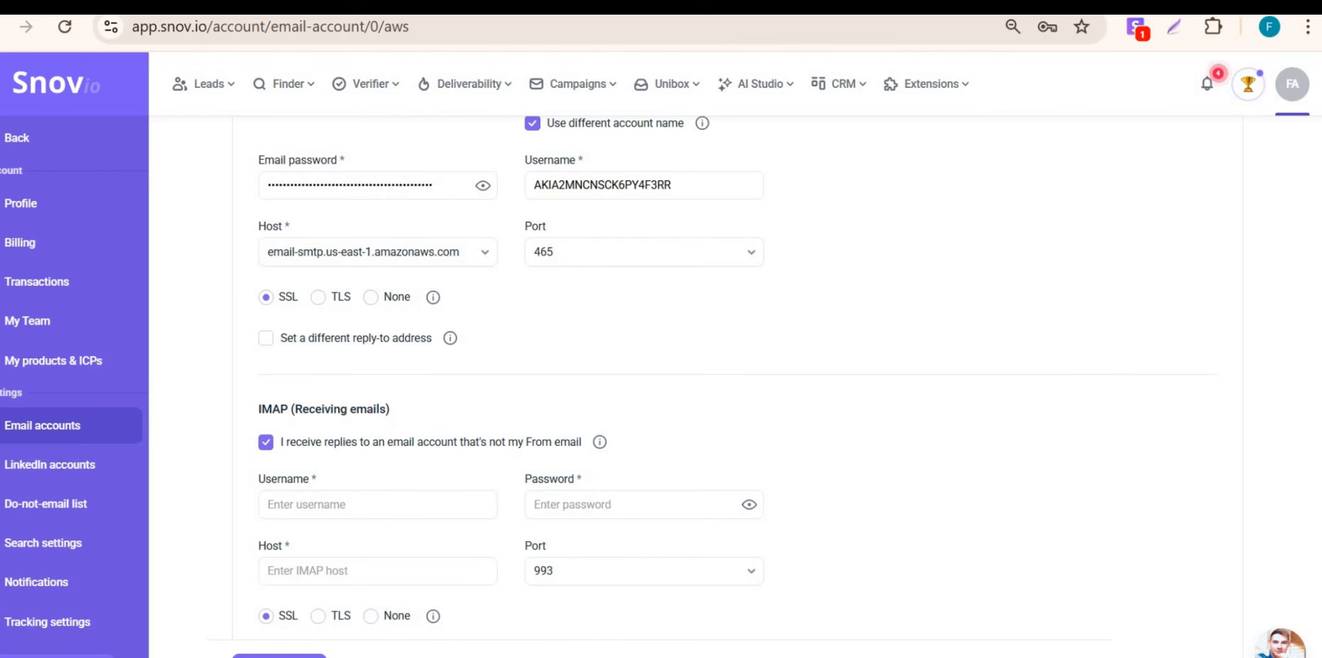
key("ctrl+v")
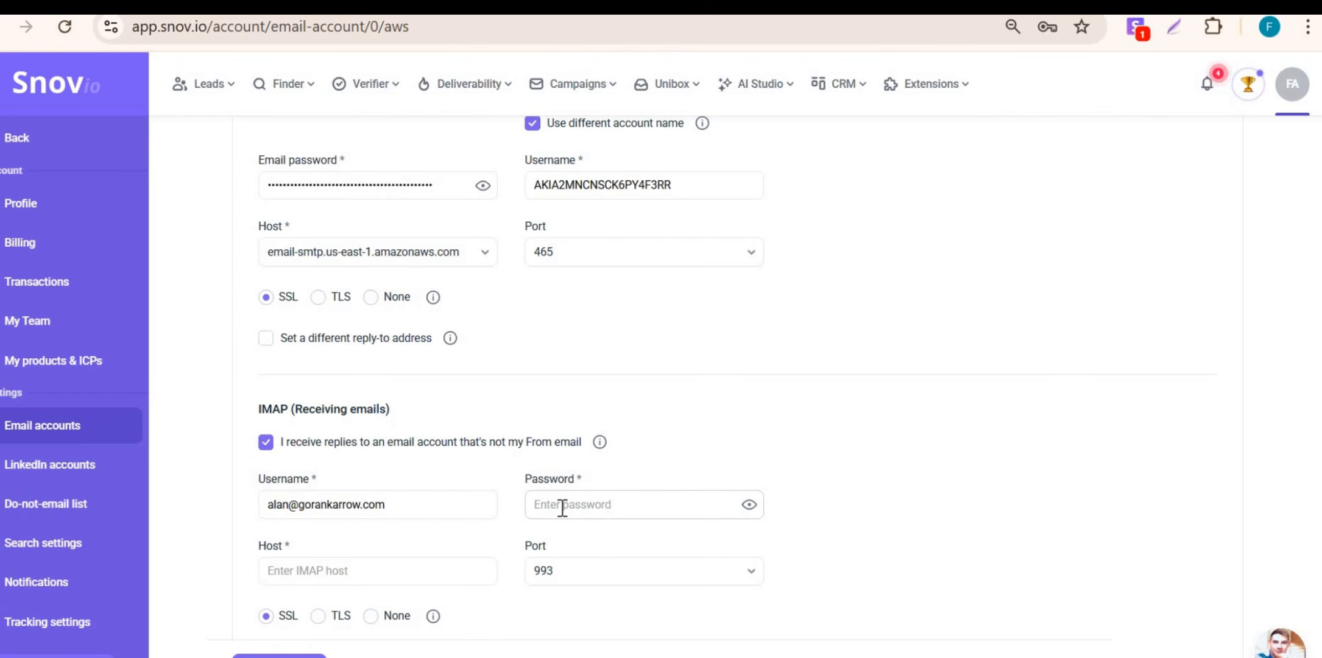
left_click(562, 508)
key("ctrl+v")
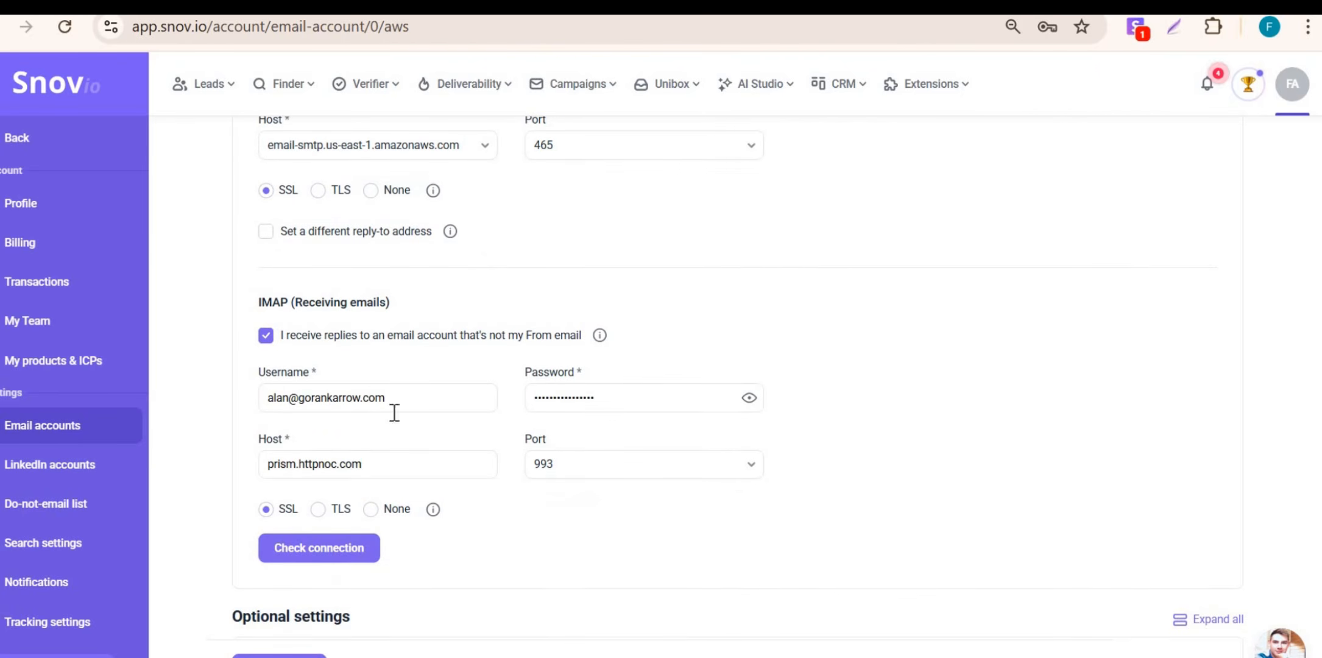
left_click(322, 560)
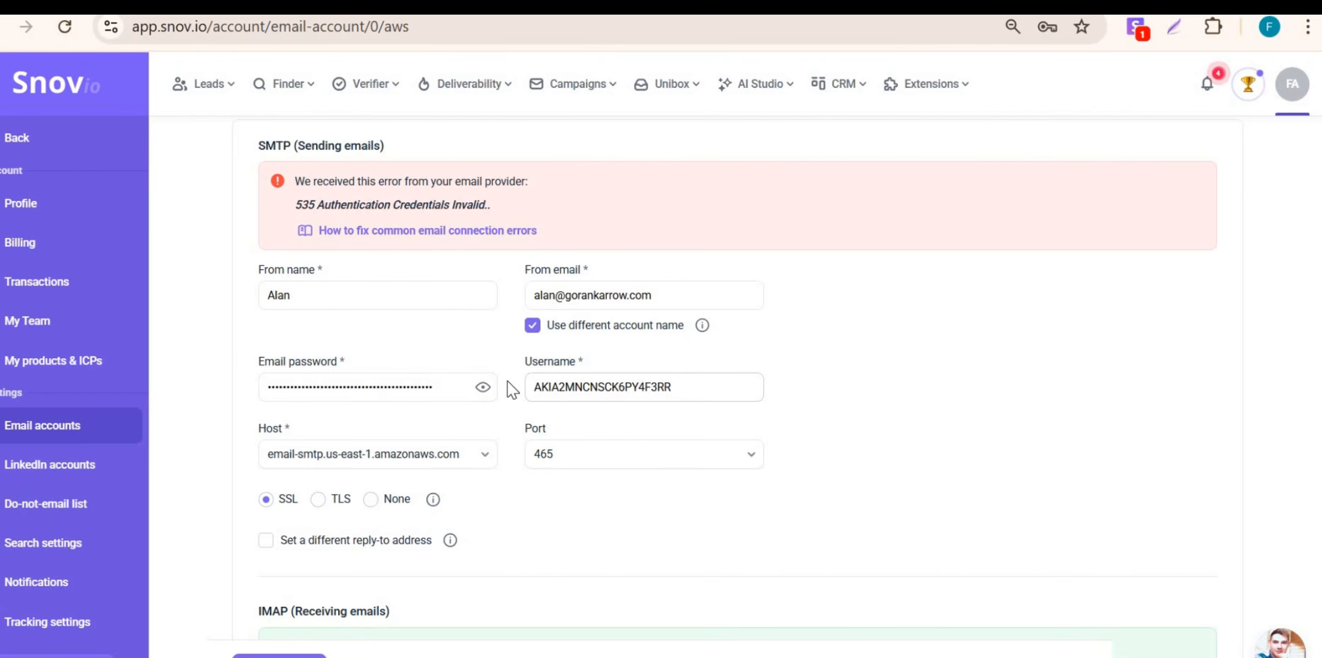
Step: Open the SMTP host list to try email-smtp.us-east-2.amazonaws.com after the 535 error
scroll(195, 268, "down", 6)
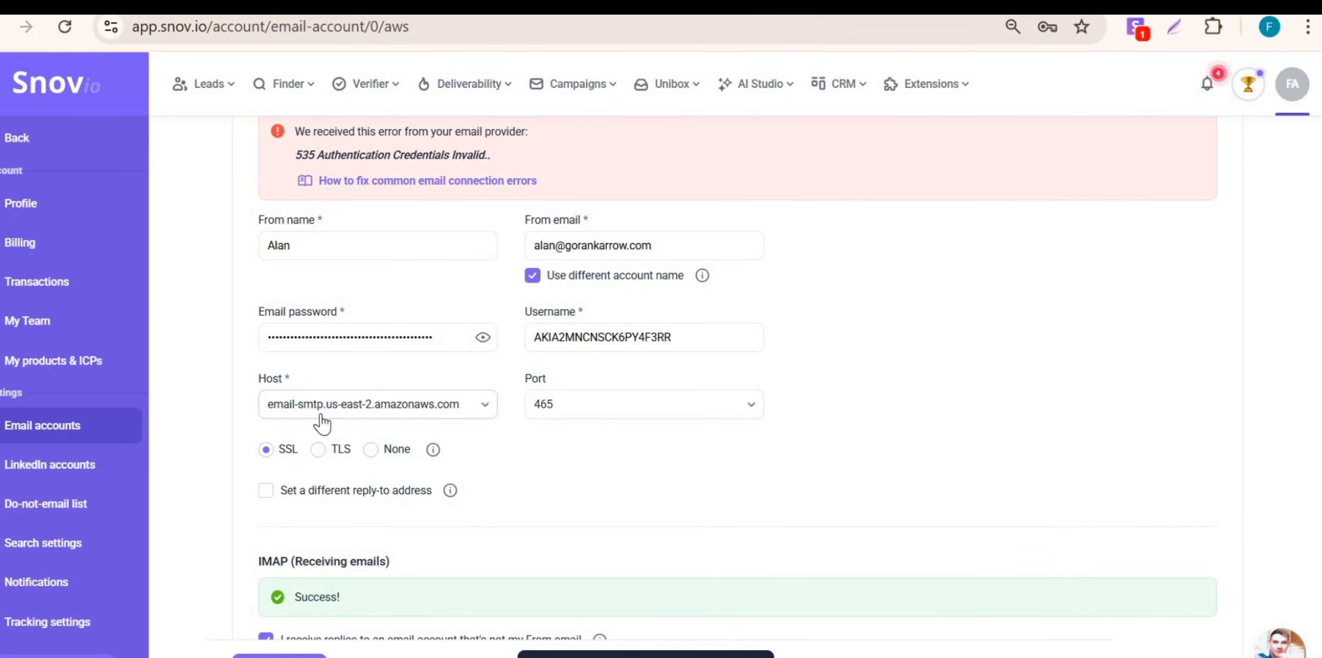
left_click(360, 415)
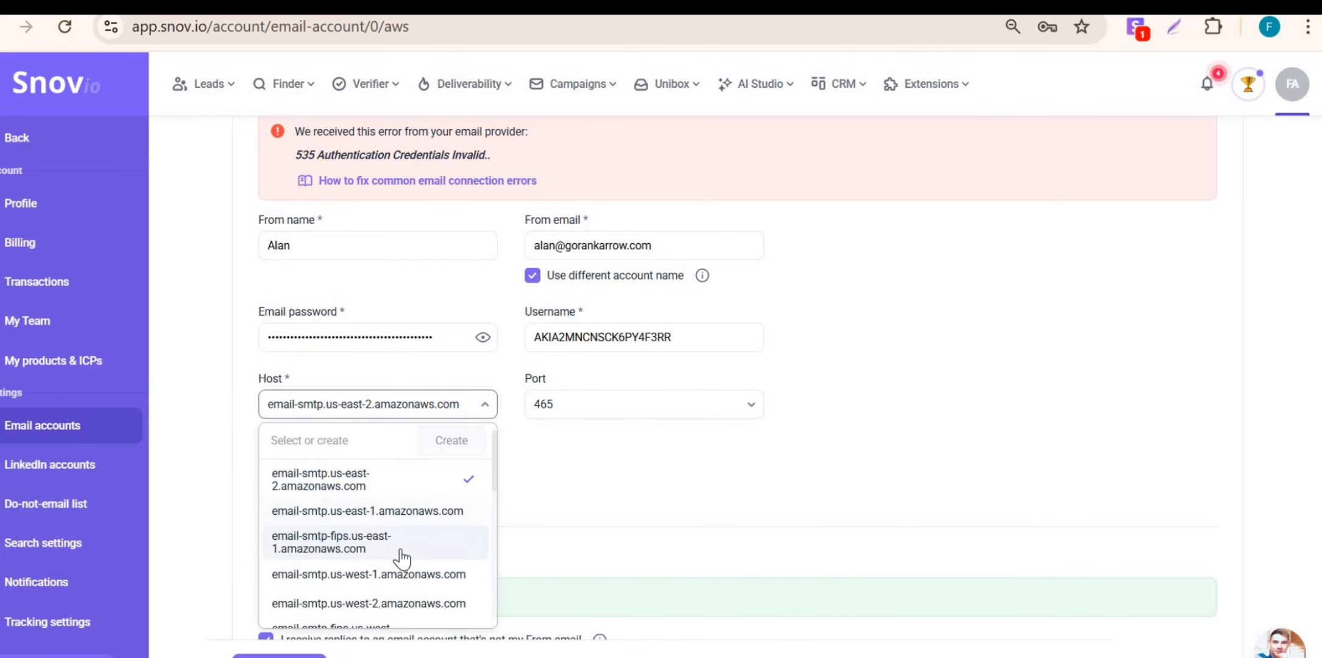
scroll(396, 536, "down", 2)
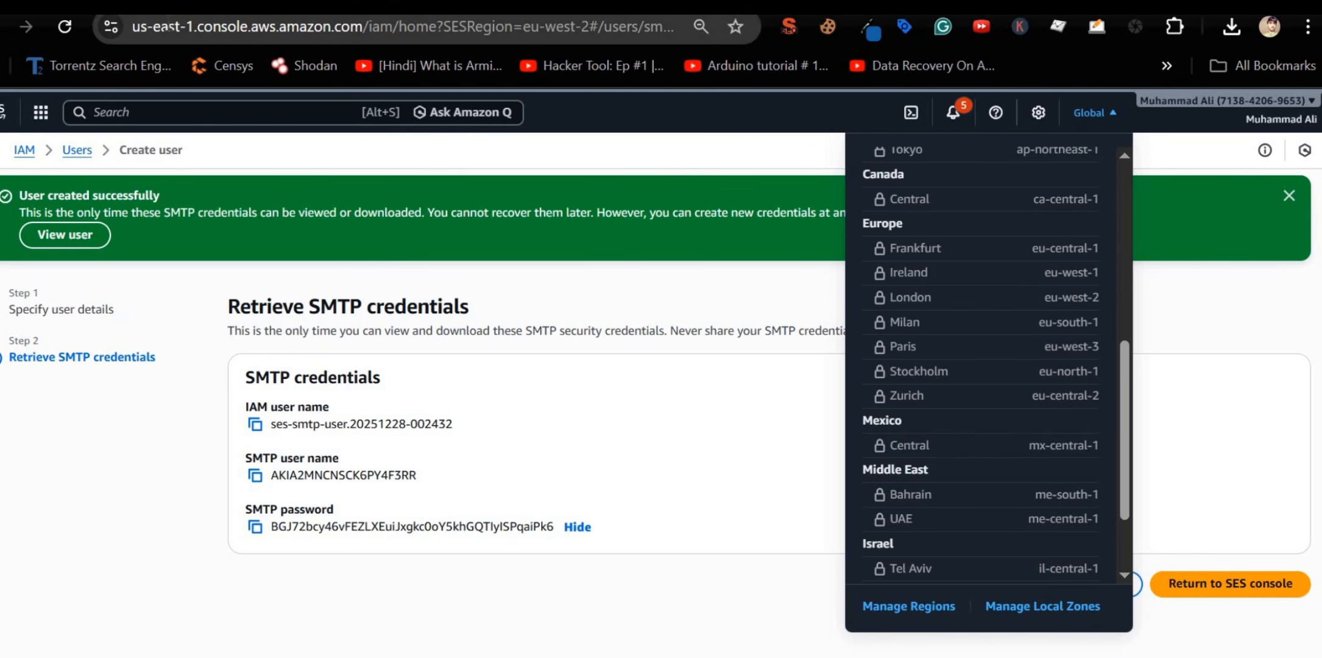
Step: Check the us-east-1 region code in the page address and browse the AWS region list
left_click(1095, 112)
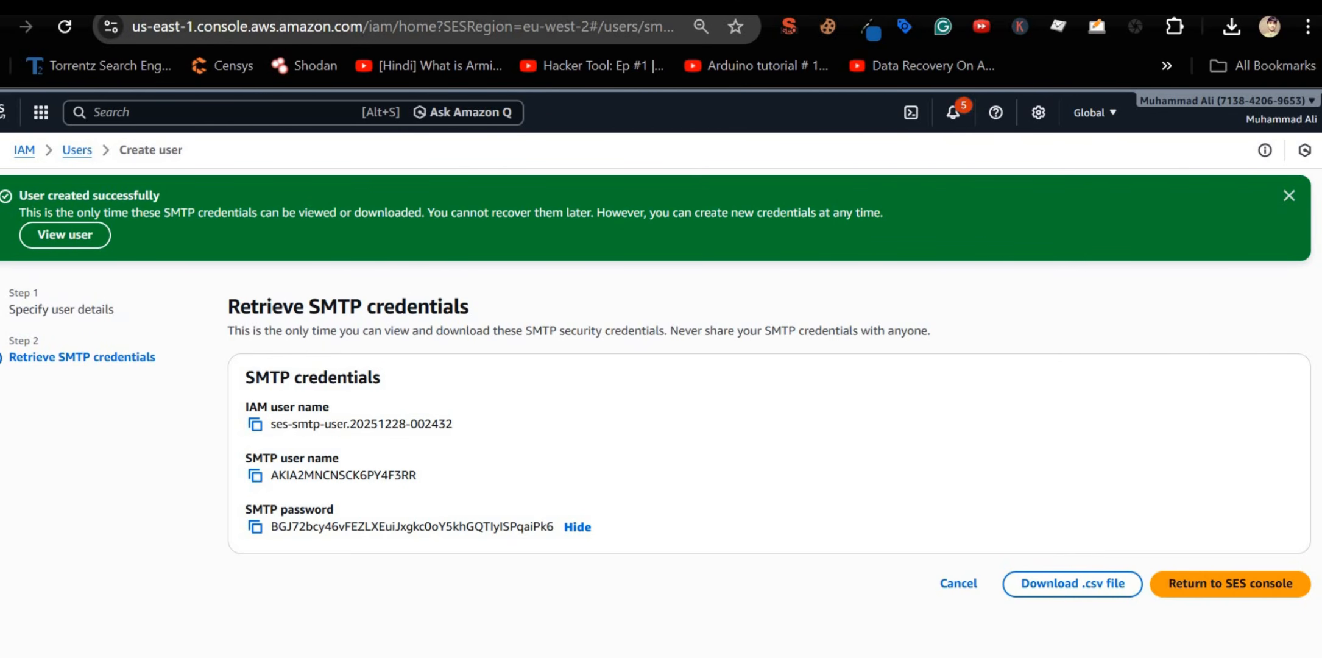
left_click_drag(194, 26, 126, 43)
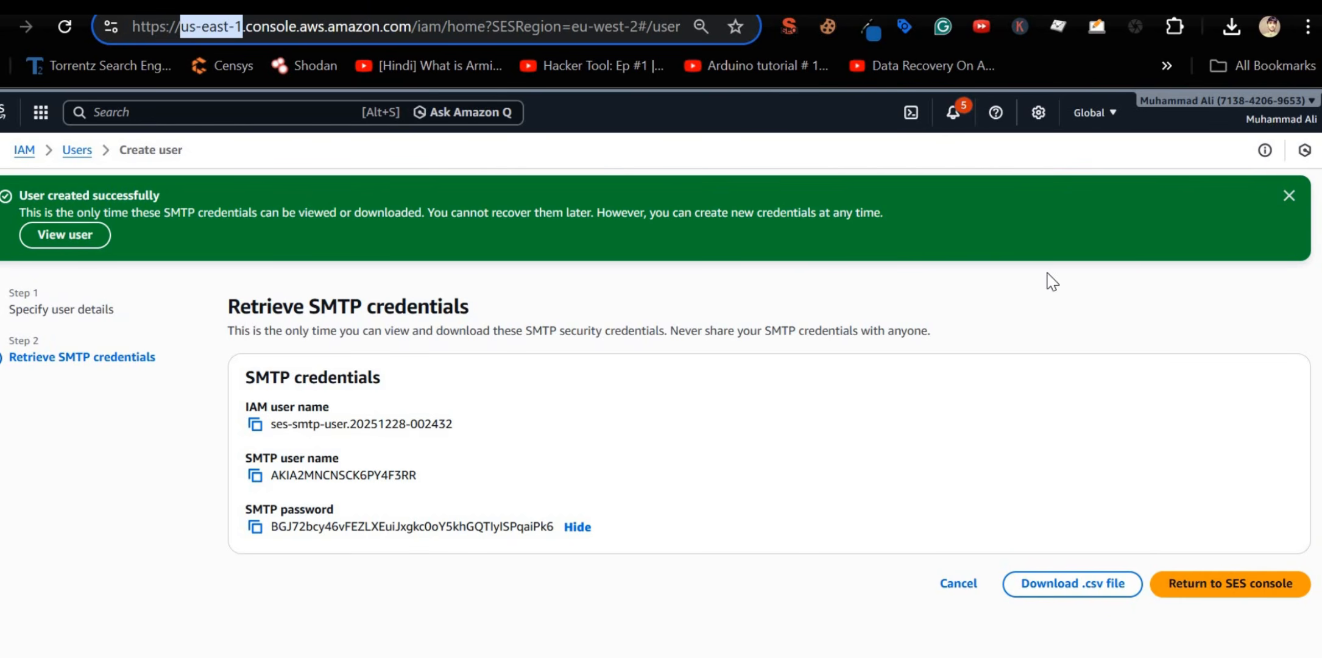
left_click(1097, 155)
left_click(1106, 121)
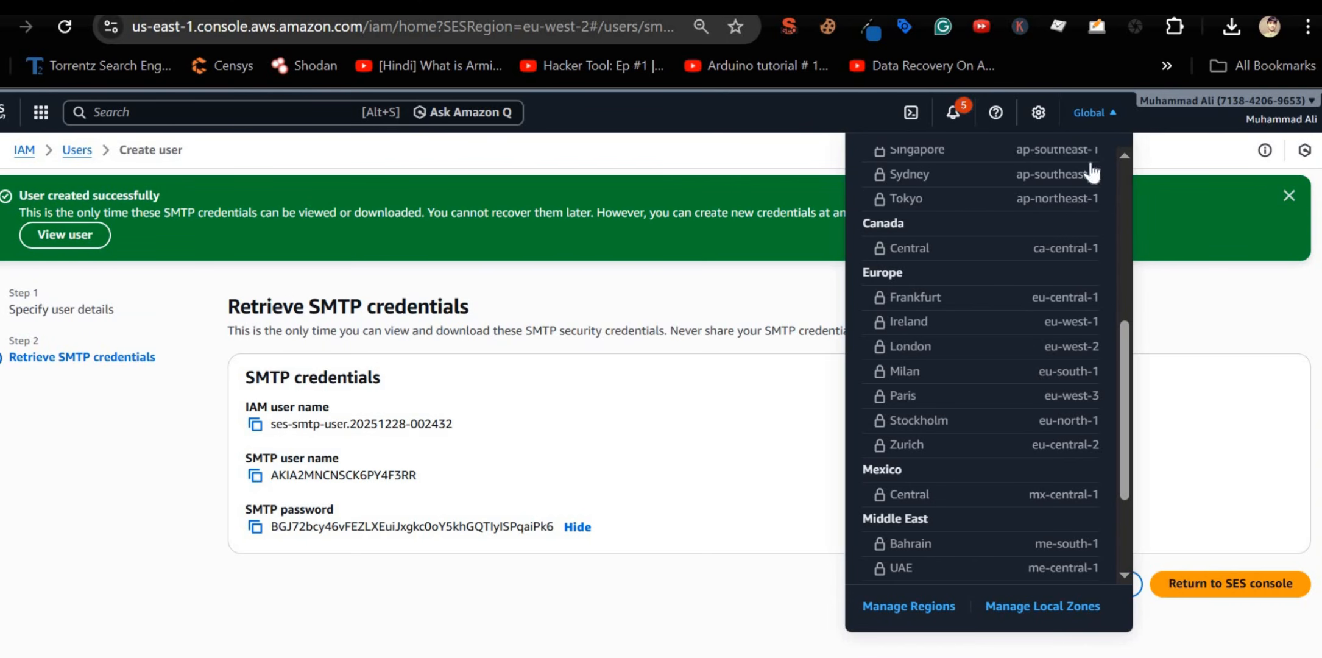
scroll(1015, 321, "down", 3)
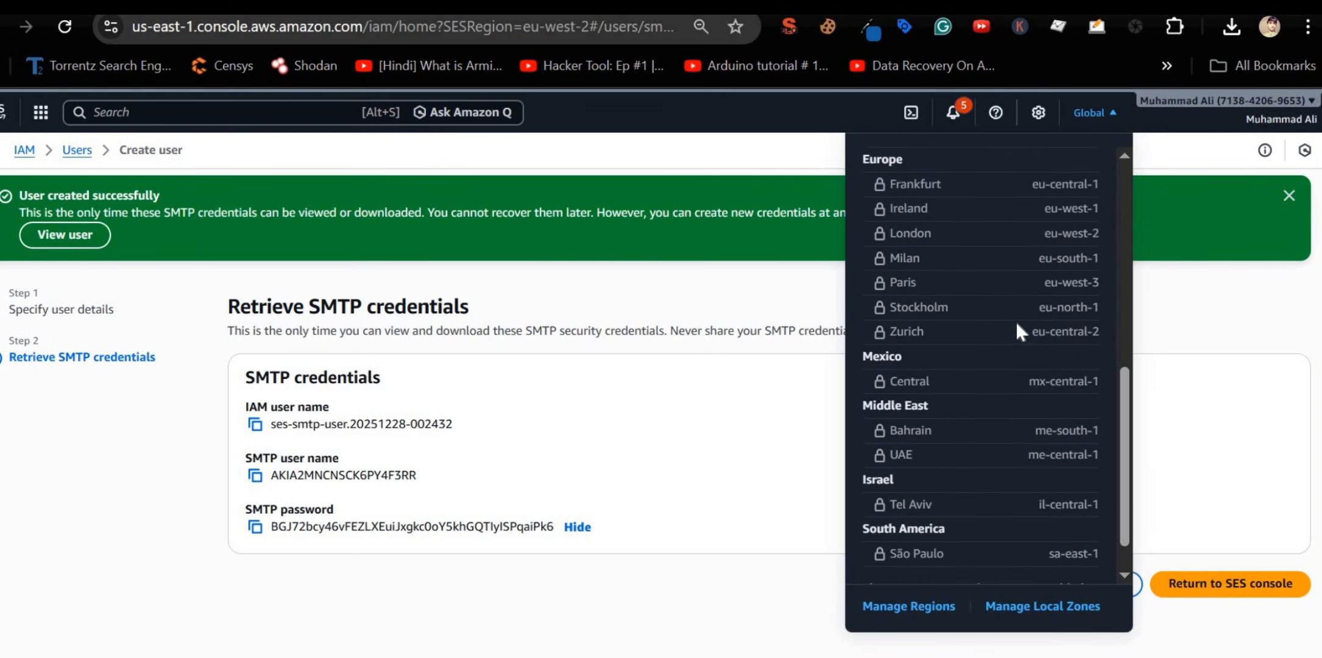
scroll(1015, 321, "up", 8)
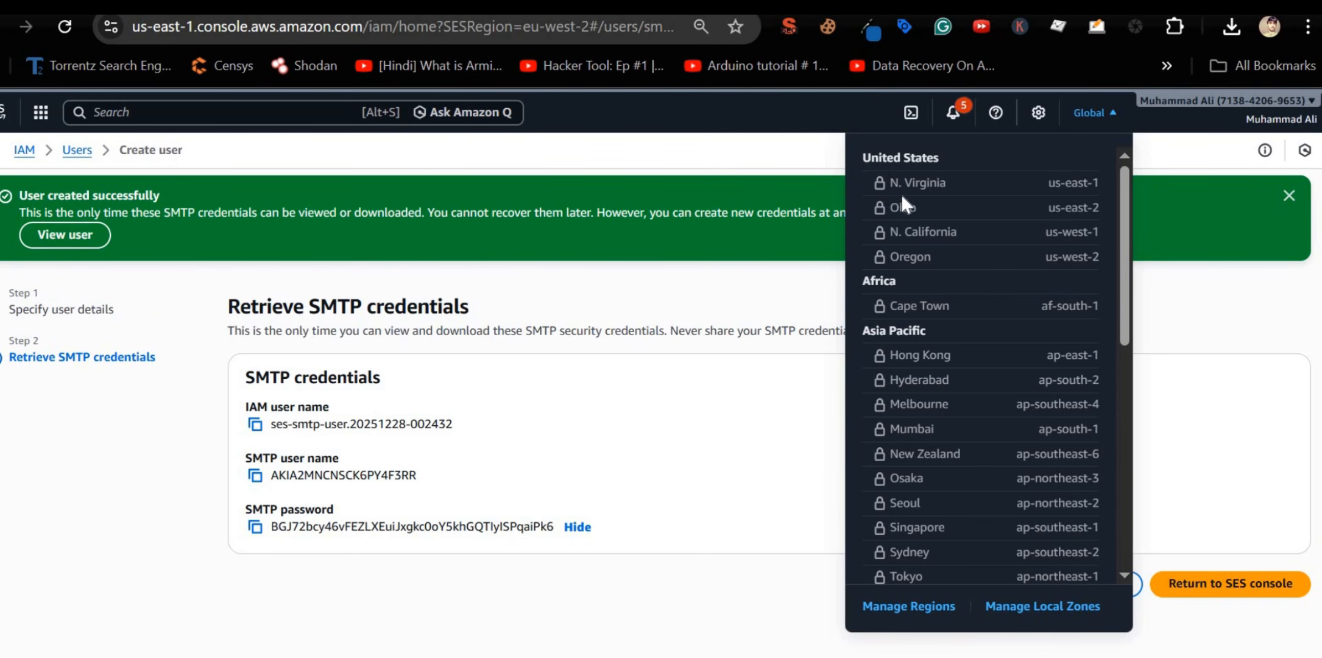
scroll(928, 301, "down", 5)
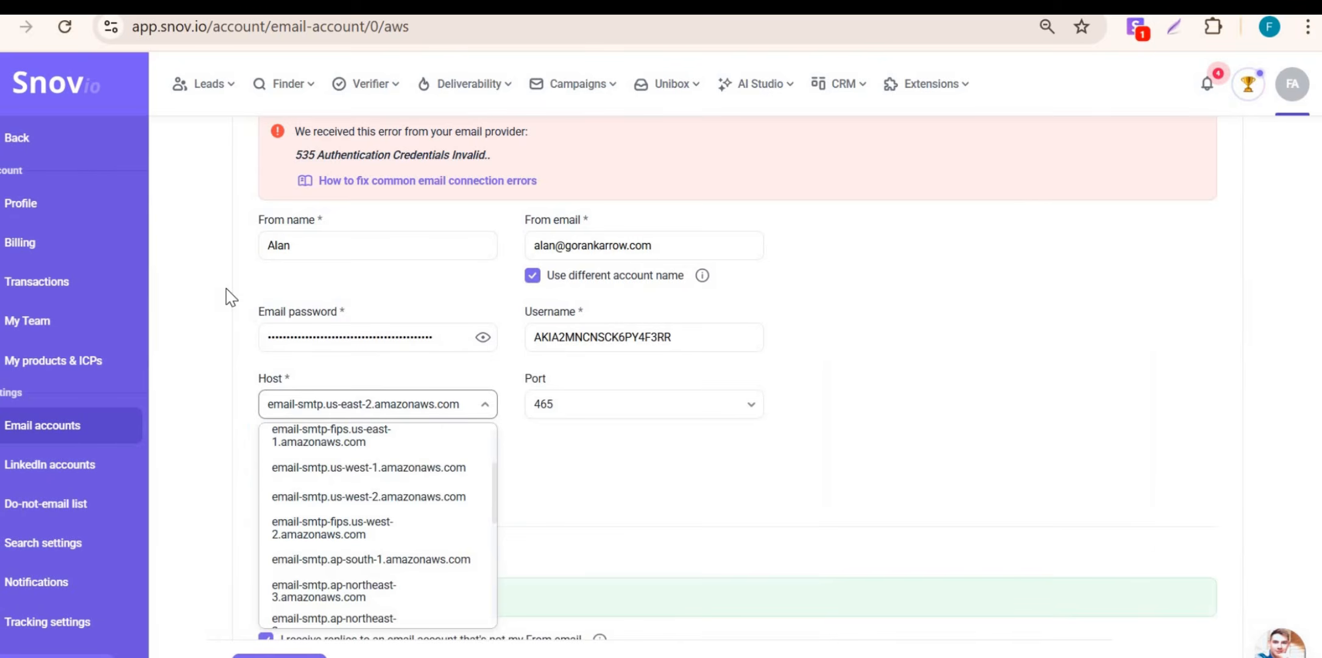
Step: Switch the SMTP host to email-smtp.eu-west-2.amazonaws.com and rerun the connection check successfully
scroll(376, 469, "down", 5)
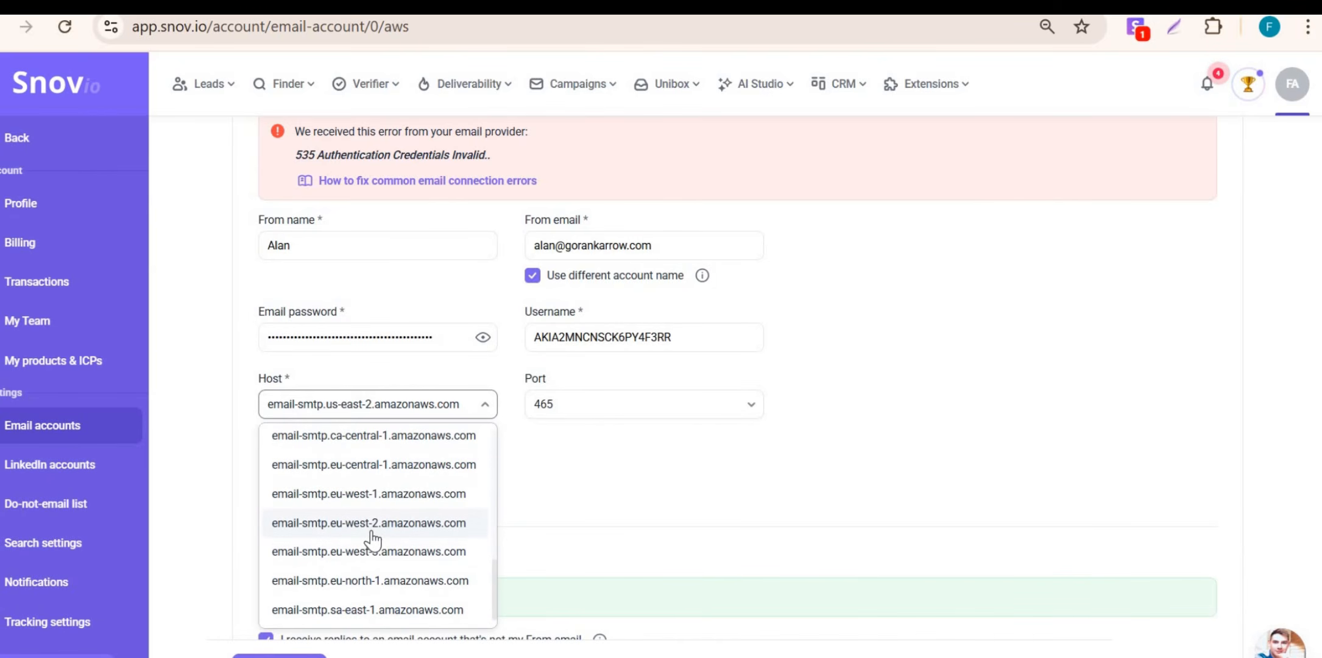
left_click(376, 524)
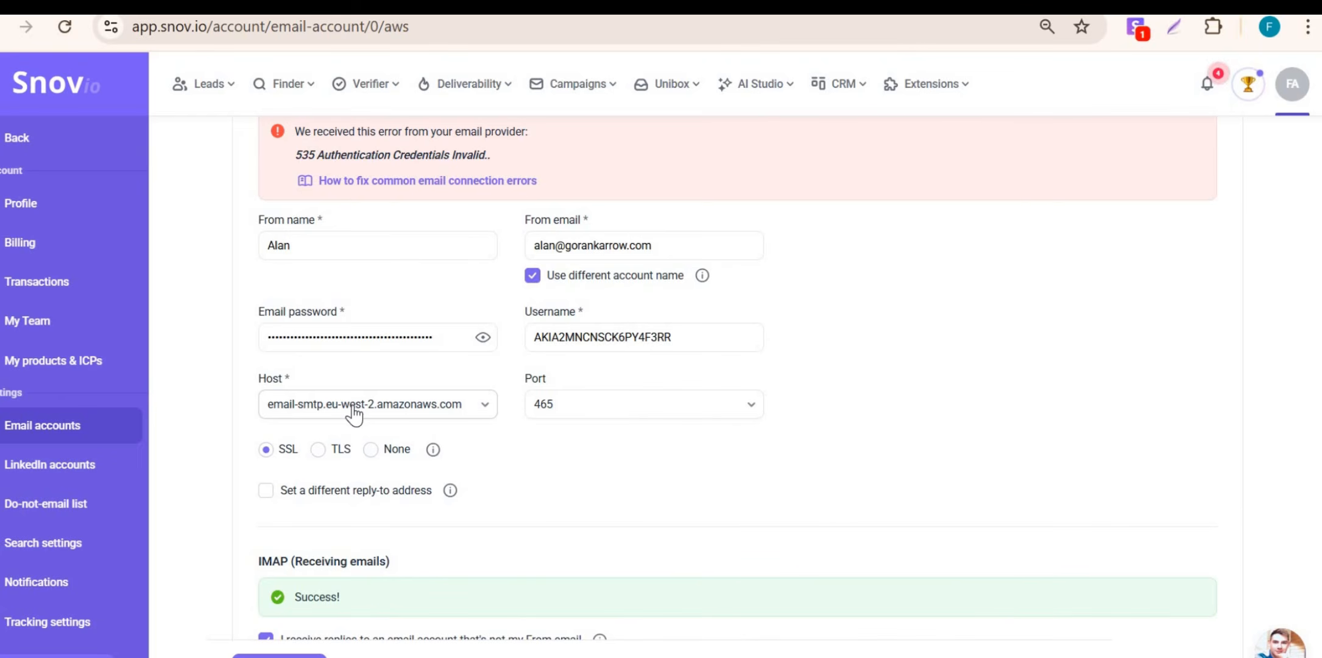
left_click(368, 405)
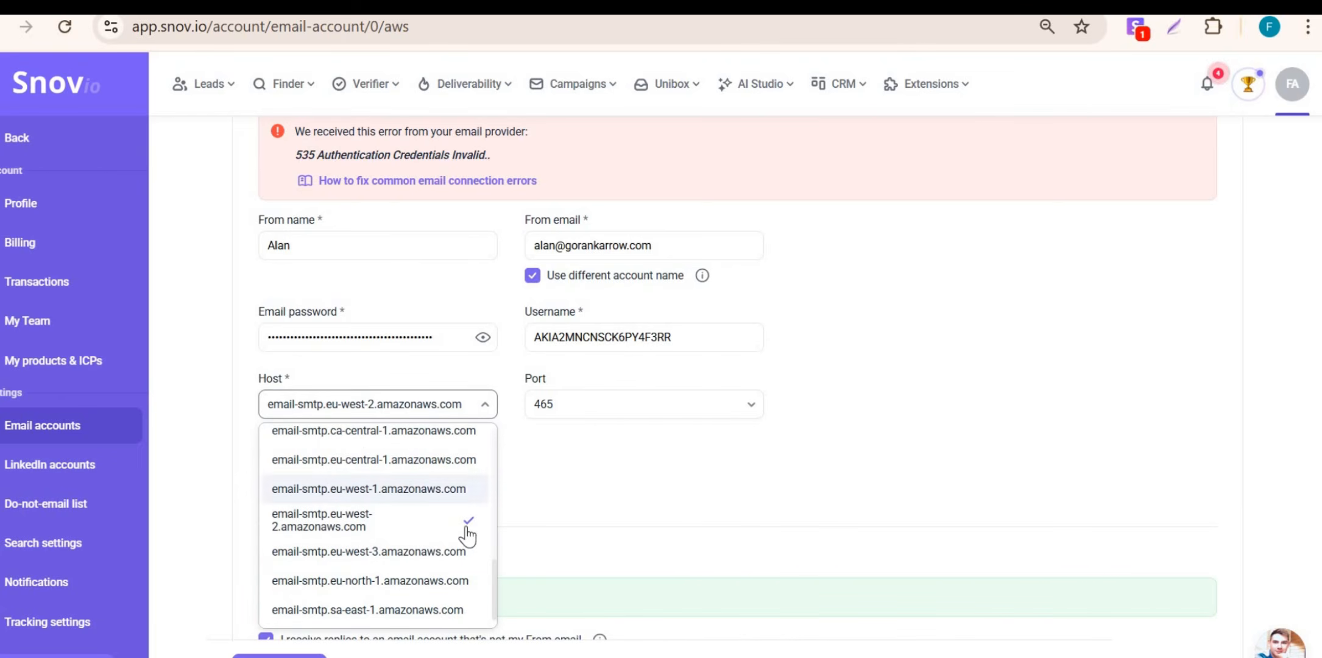
left_click(527, 388)
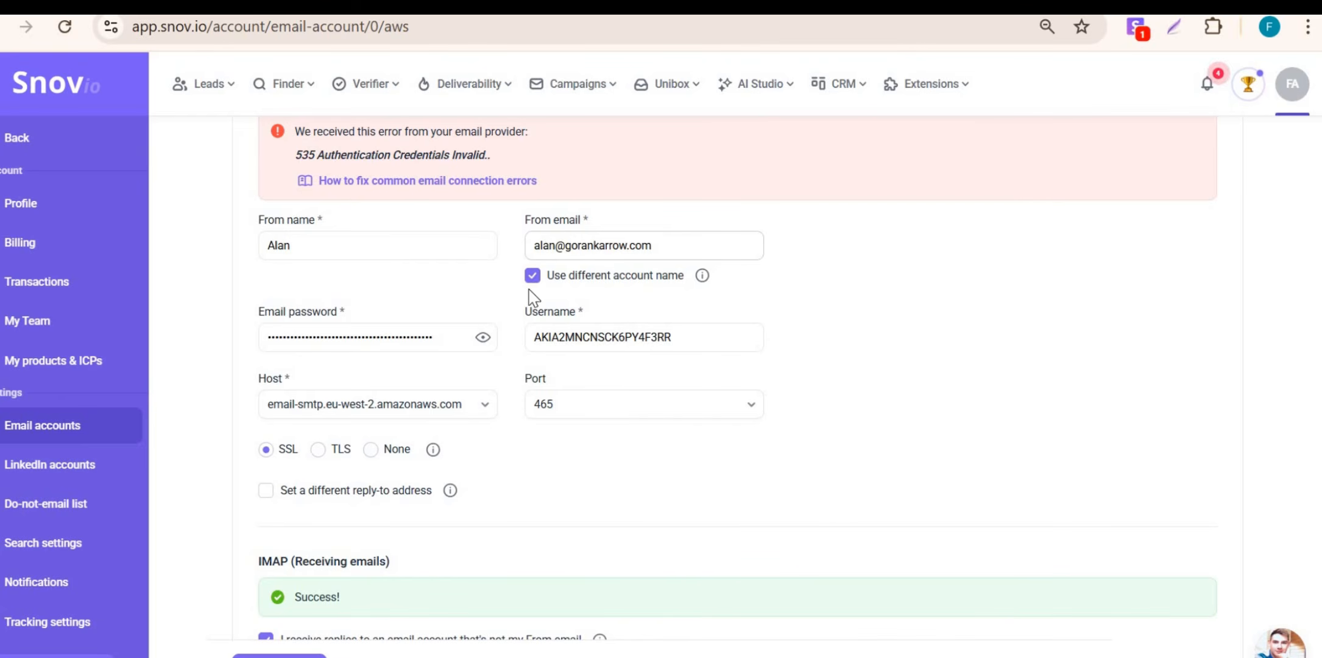
scroll(413, 492, "down", 7)
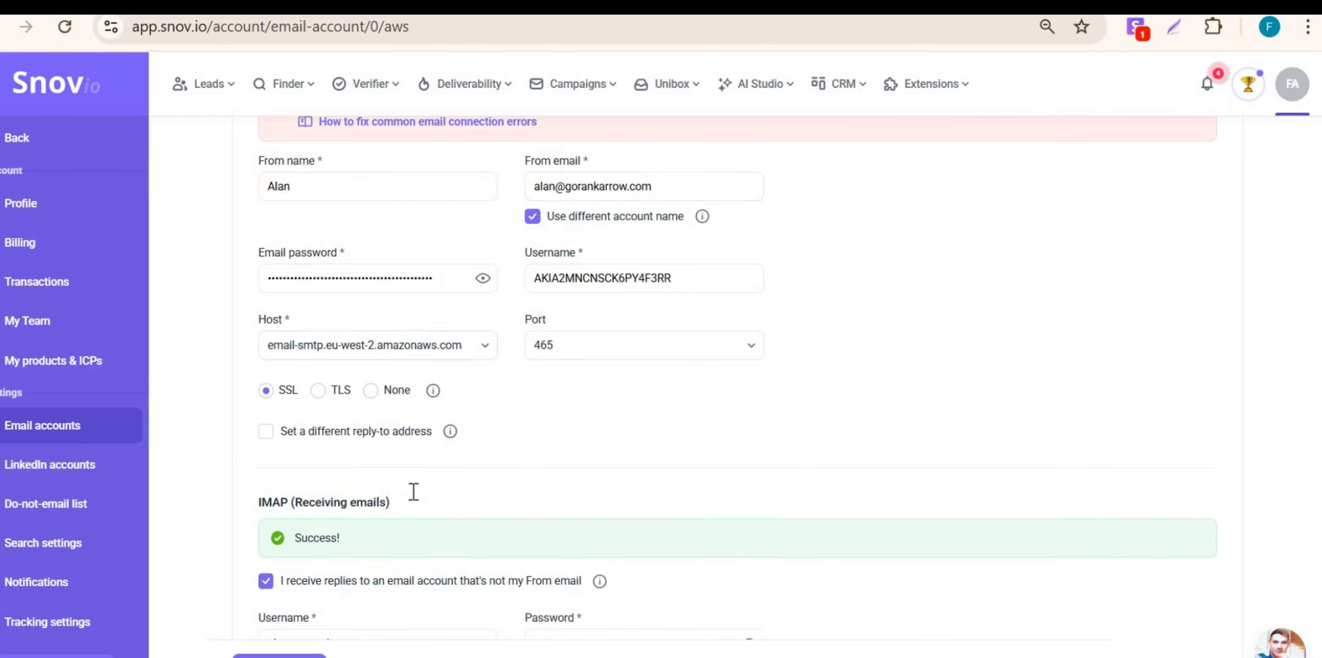
left_click(331, 438)
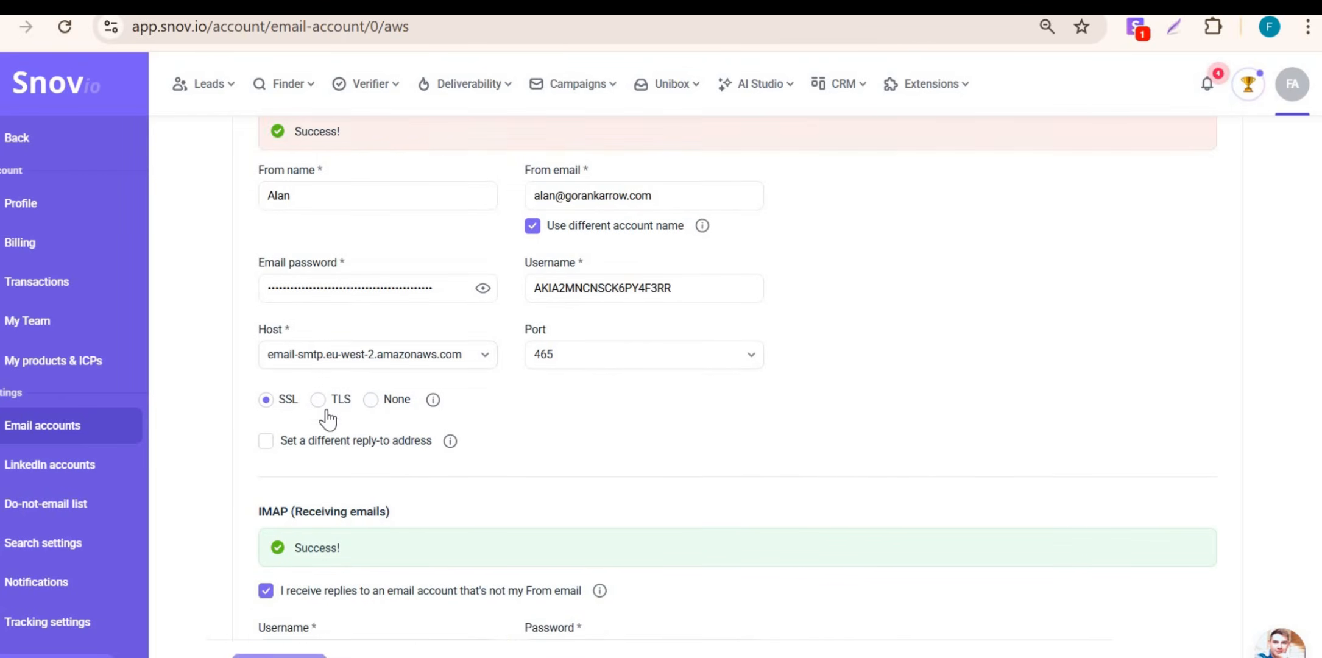
scroll(326, 411, "up", 3)
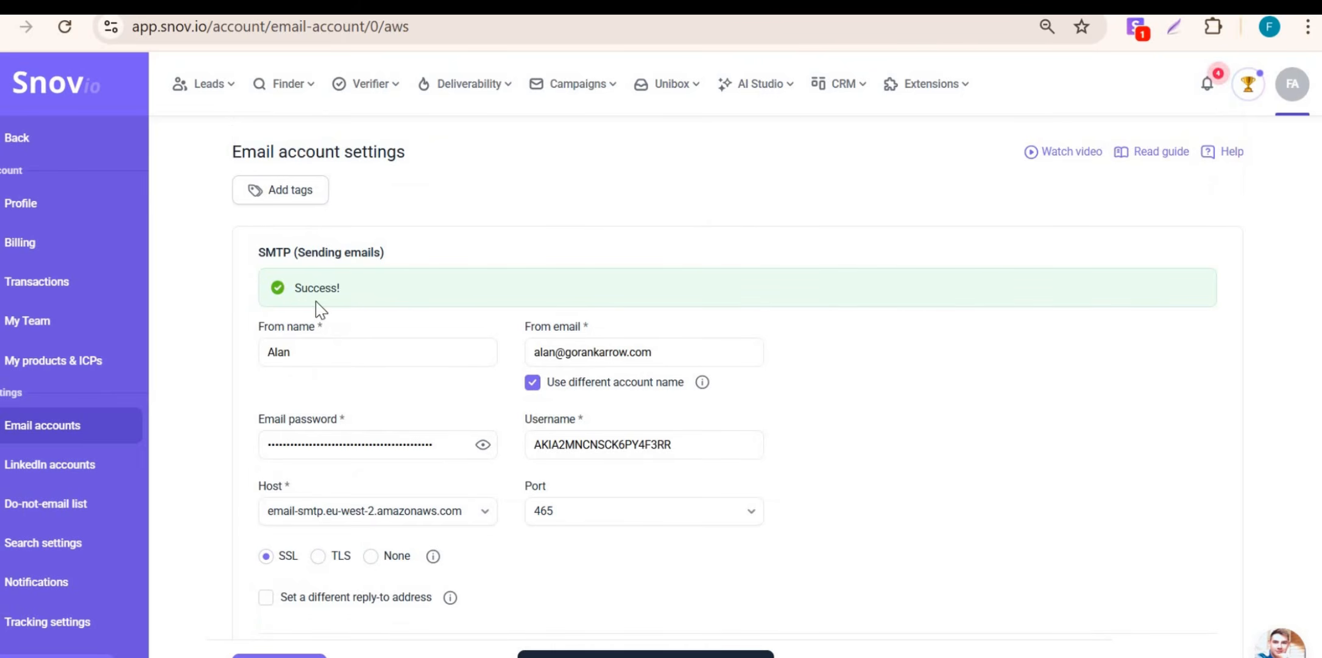
scroll(332, 363, "down", 10)
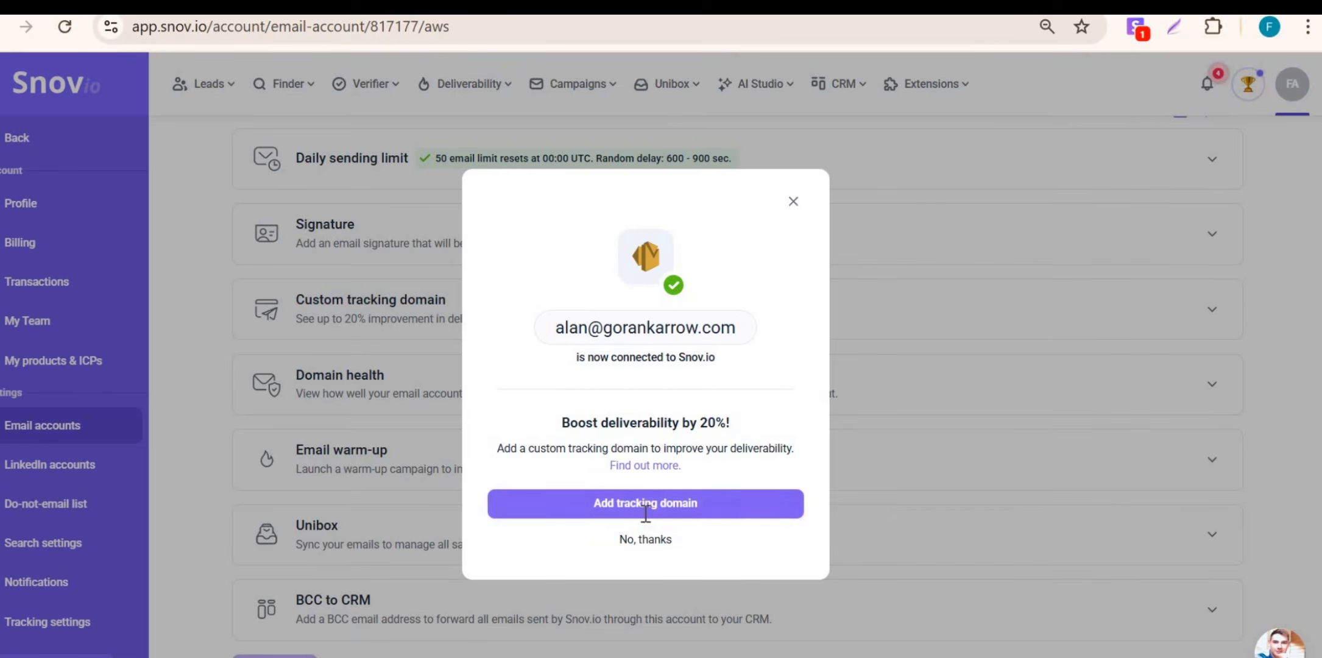
Step: Set track.gorankarrow.com as the account's custom tracking domain, then return to the Email accounts list
left_click(638, 503)
left_click(395, 501)
type("t")
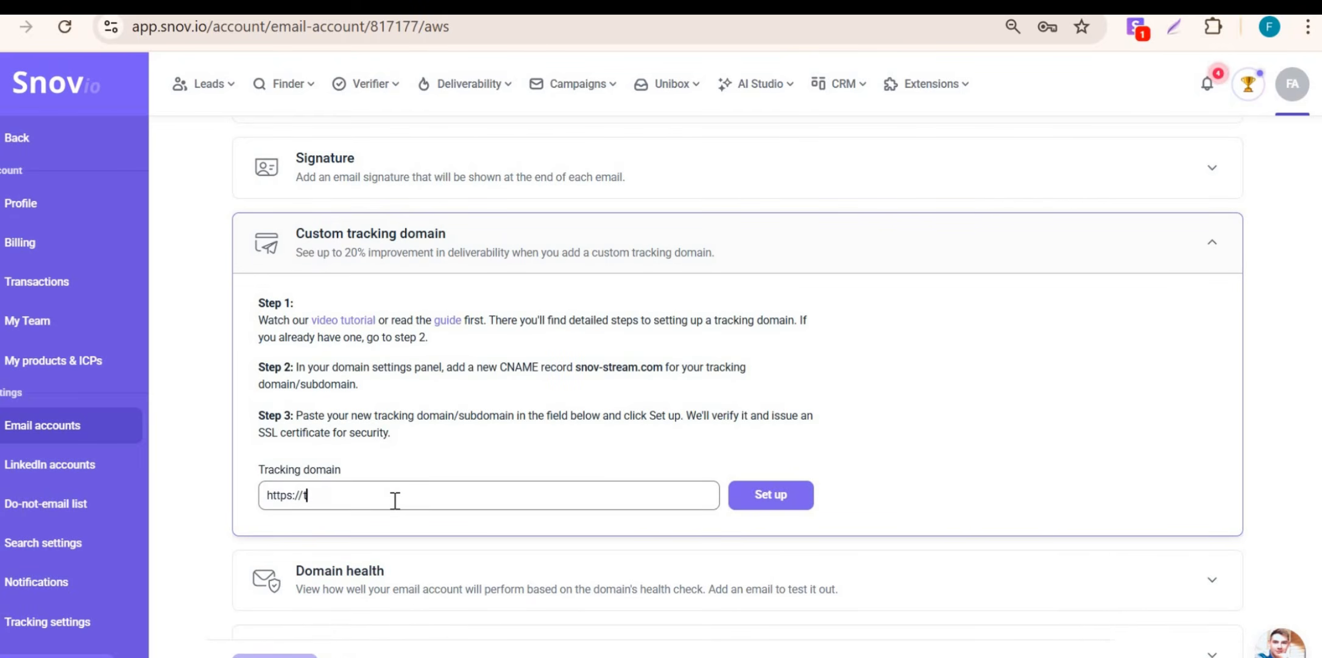
type("rack.gorankarrow.com")
left_click(792, 494)
scroll(325, 554, "down", 4)
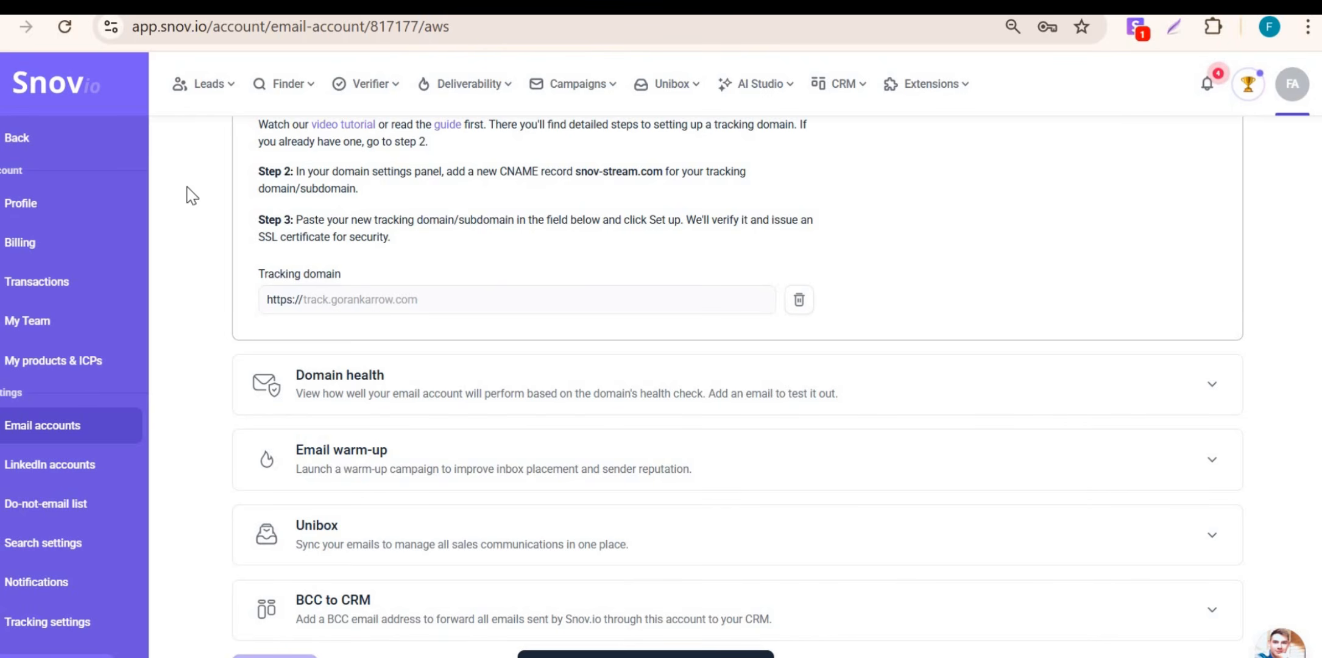
left_click(72, 426)
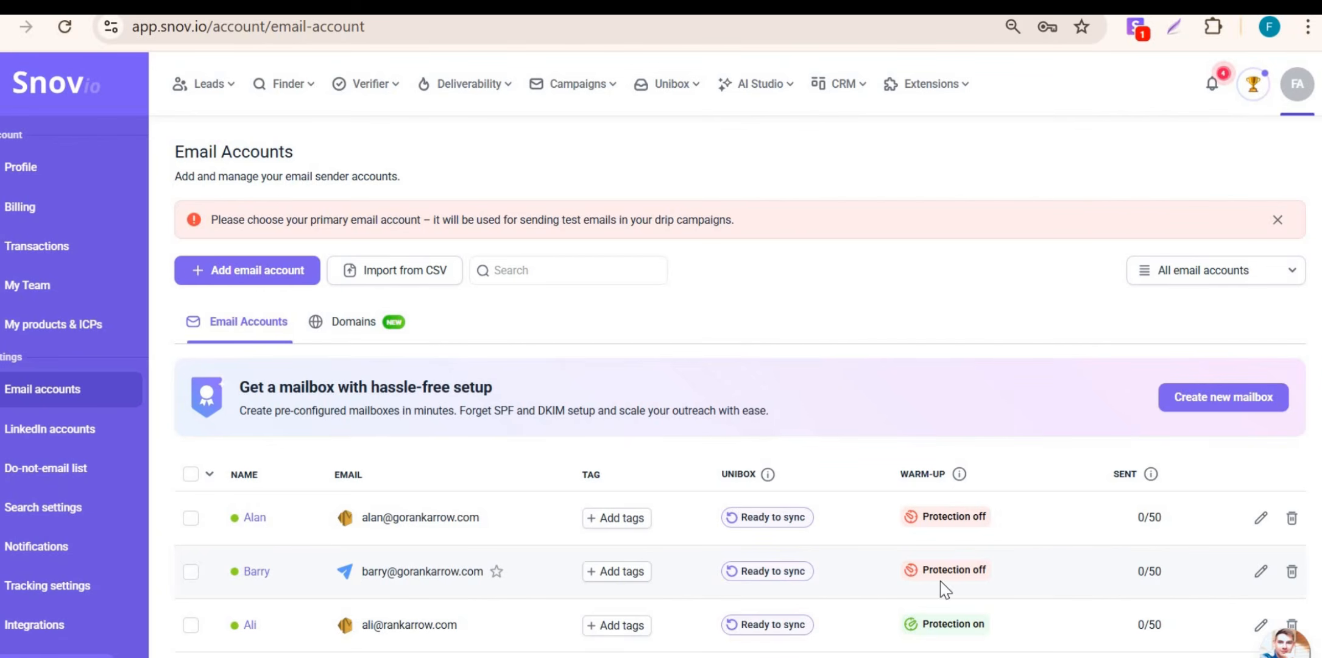
left_click(1259, 580)
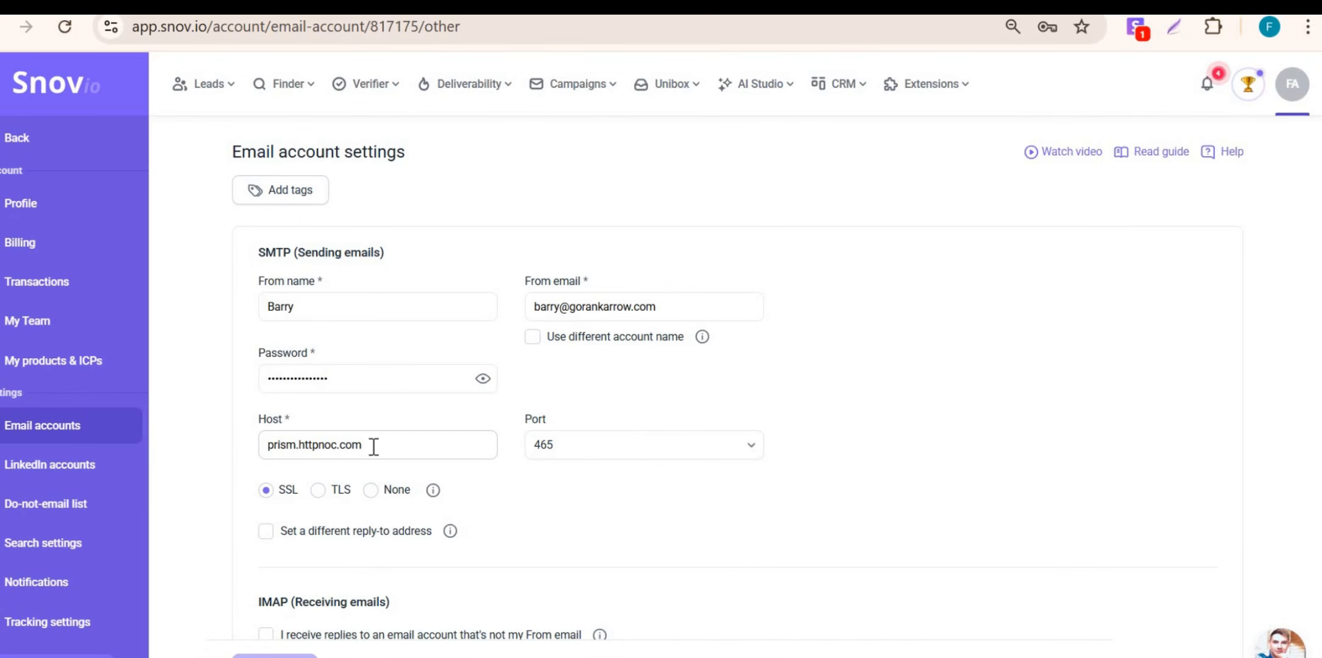
left_click(409, 446)
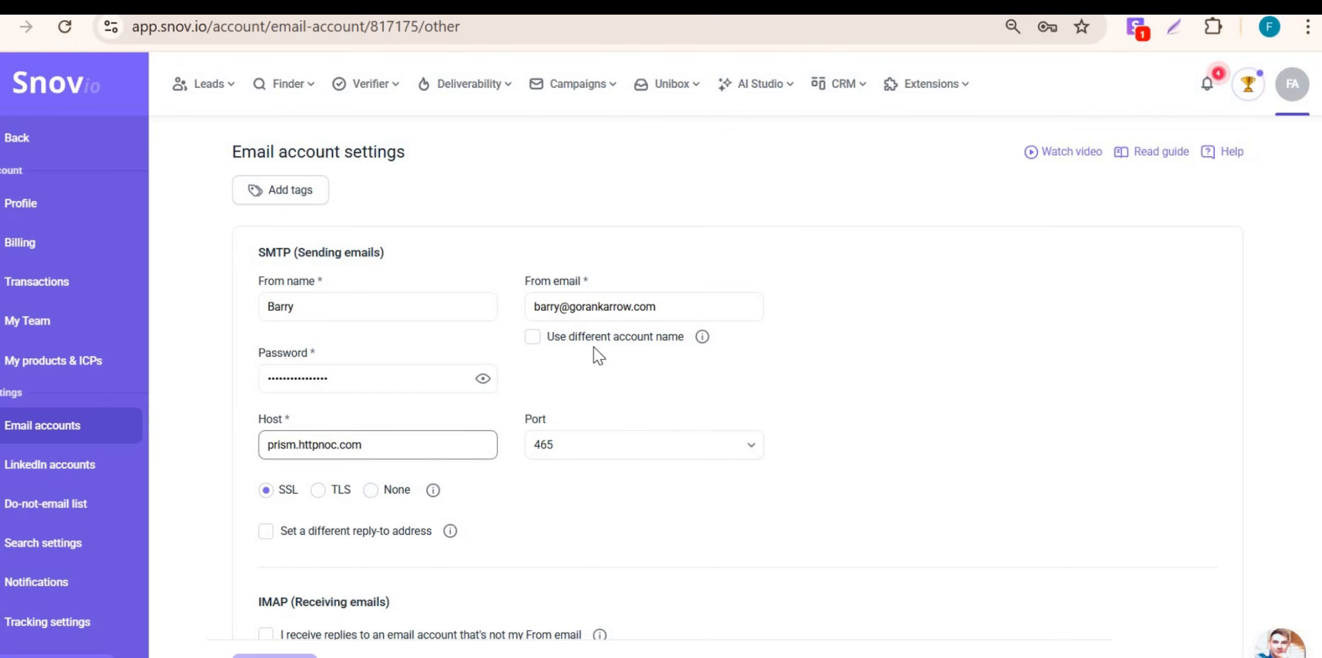
left_click(533, 339)
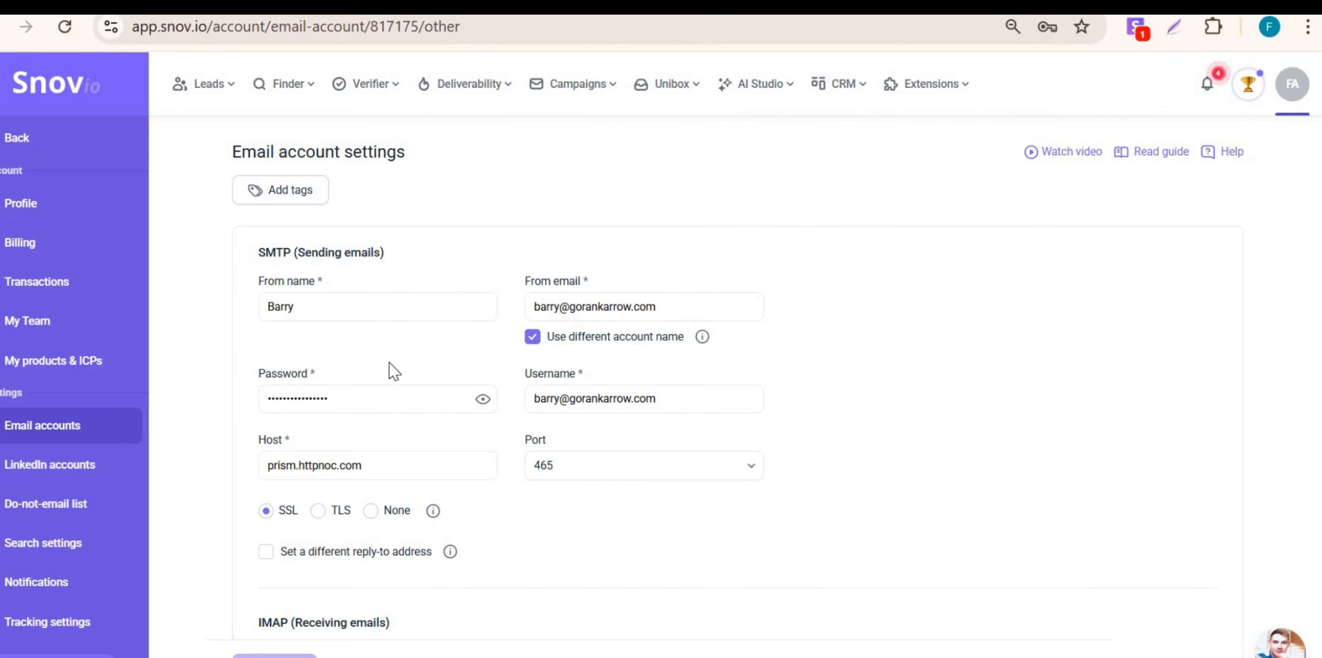
left_click(115, 436)
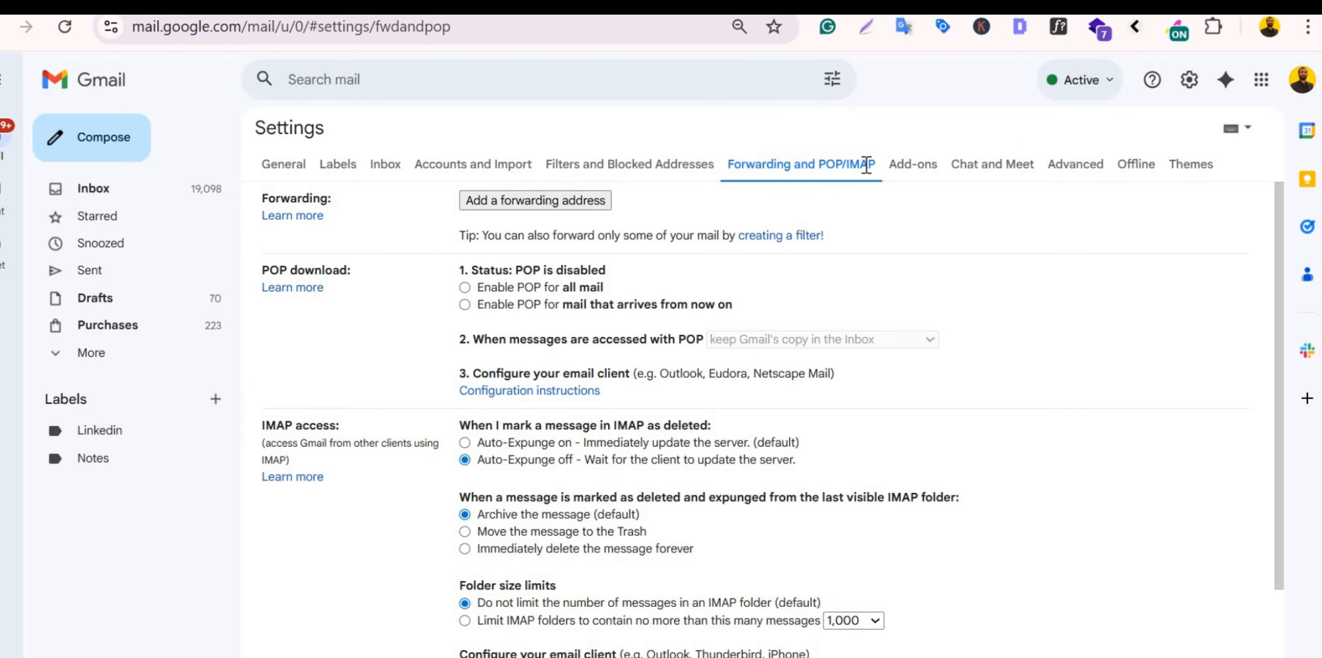
Step: Open Gmail's POP configuration help article, select smtp.gmail.com, and switch back to Snov.io
left_click(565, 392)
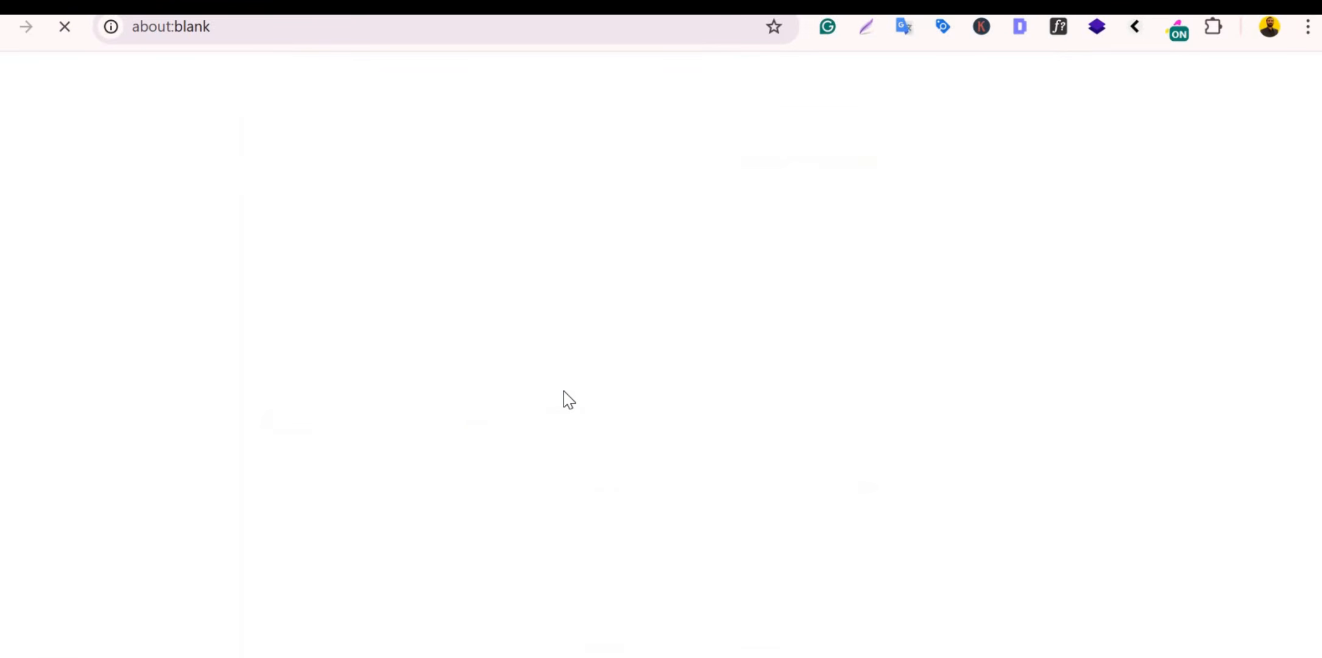
scroll(366, 409, "down", 5)
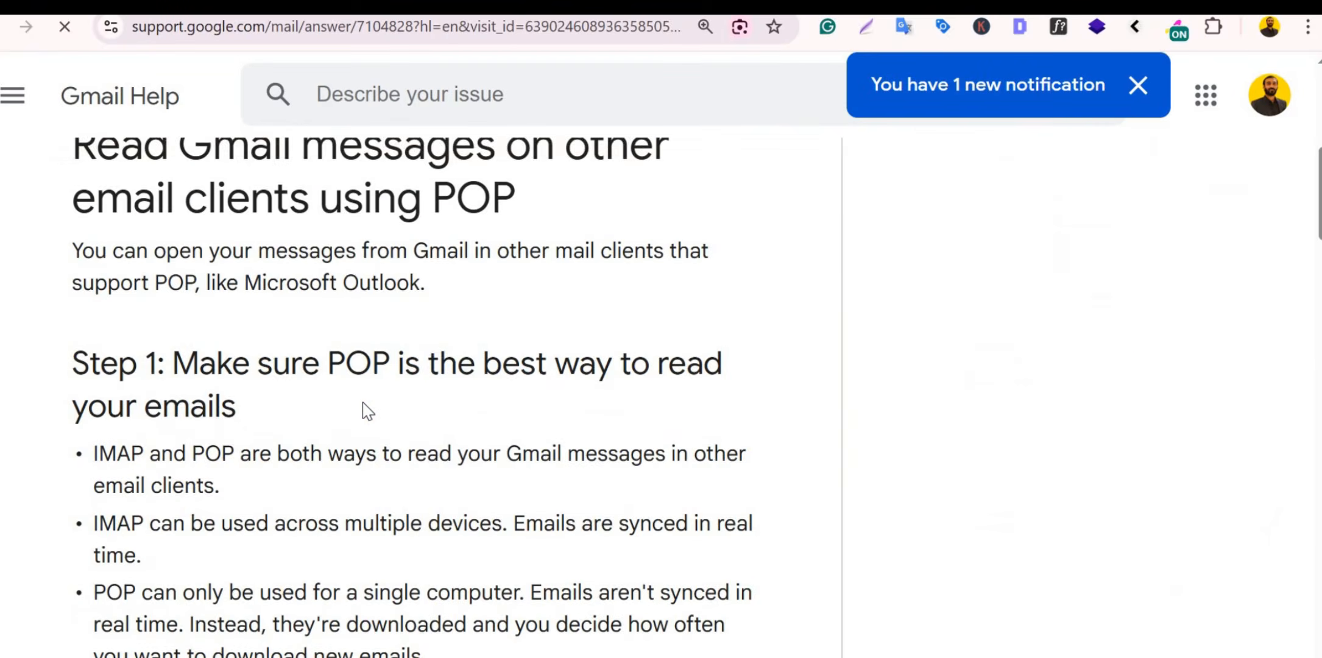
scroll(363, 405, "down", 20)
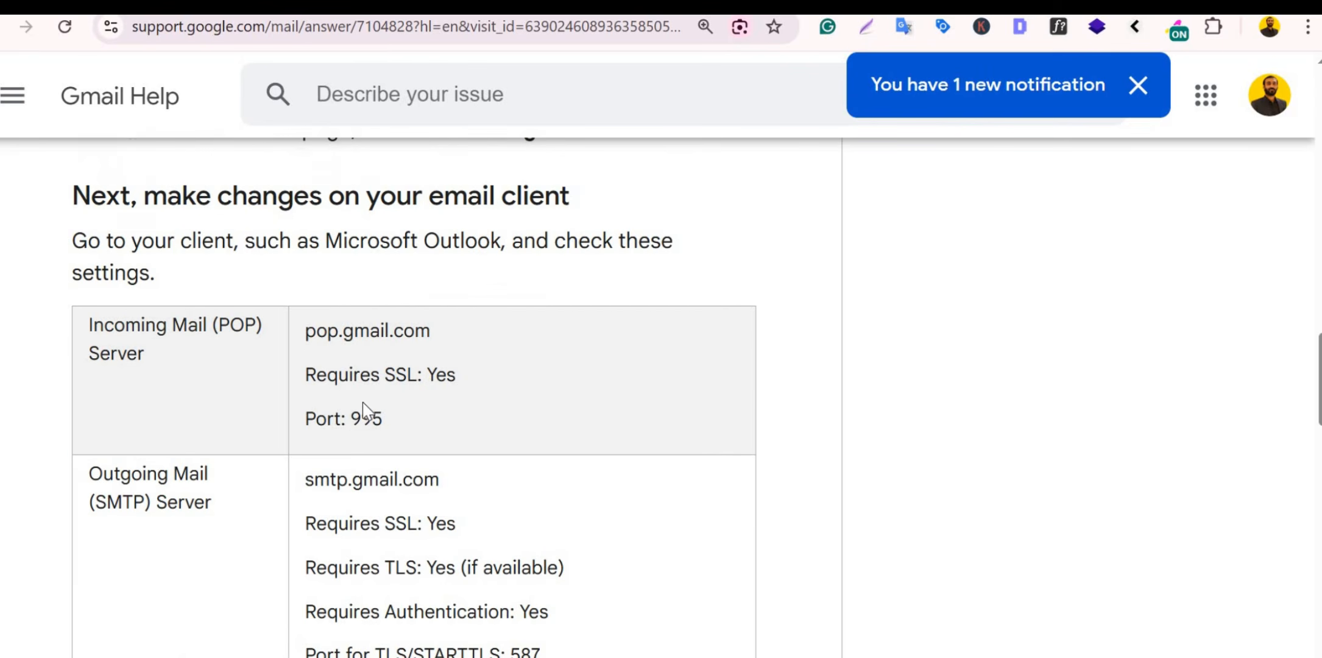
left_click_drag(305, 481, 447, 494)
key("alt+Tab")
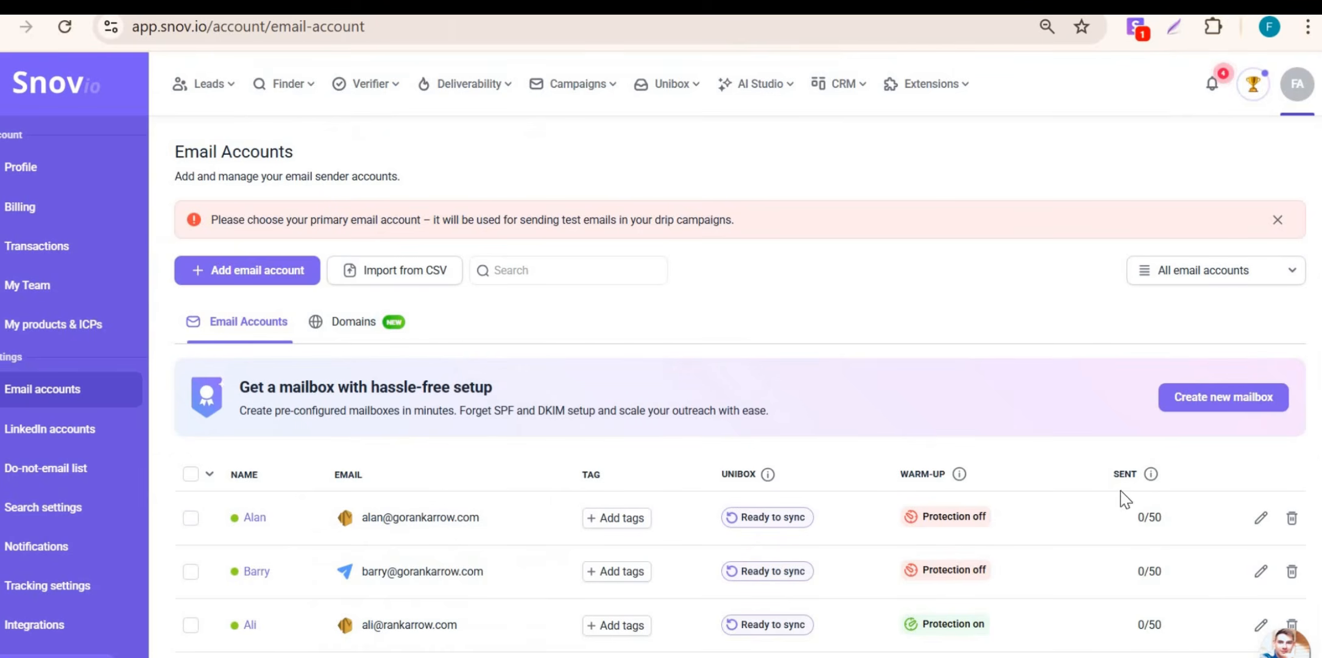
Step: Start a new Amazon SES IMAP/SMTP account with the sender's name and email, using a separate login username
left_click(268, 273)
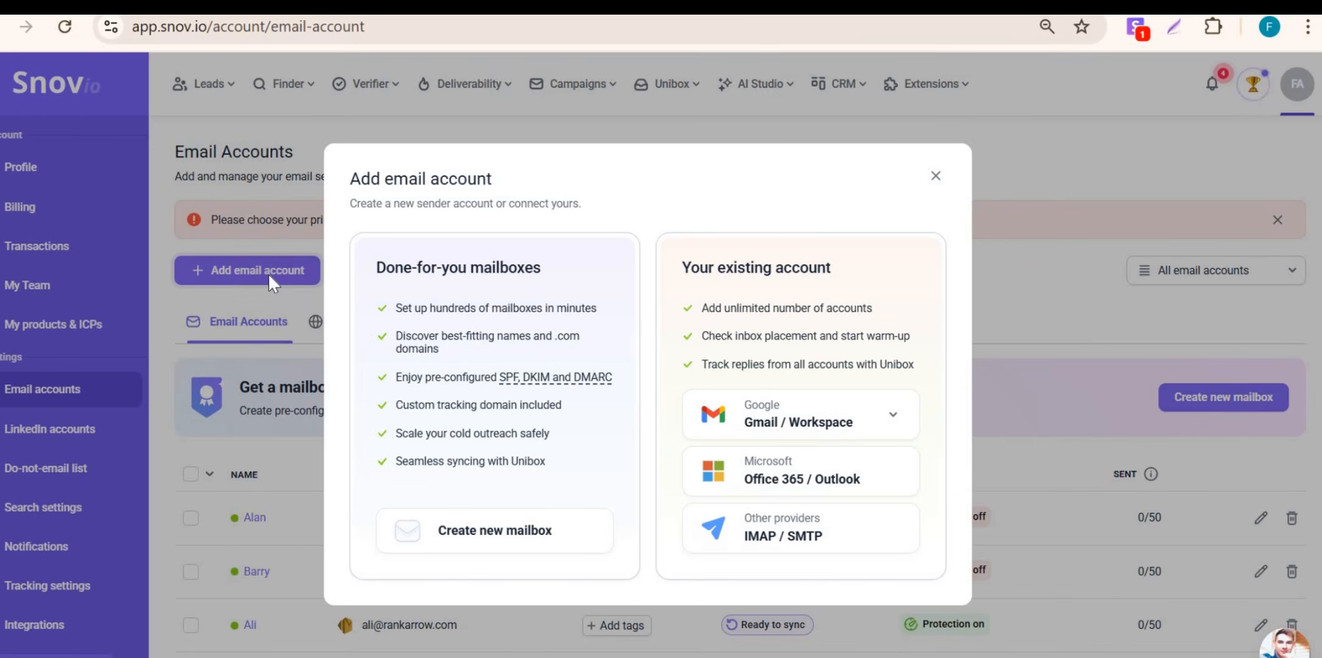
left_click(794, 539)
left_click(865, 420)
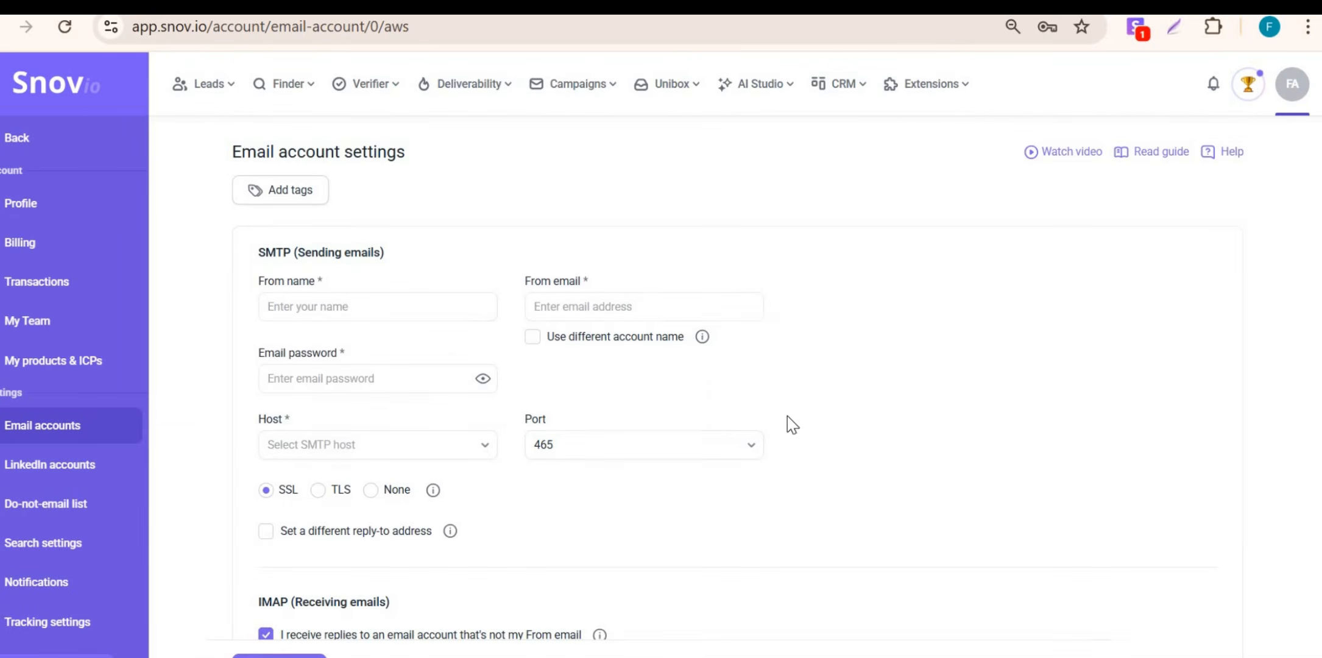
left_click(410, 306)
type("Emily")
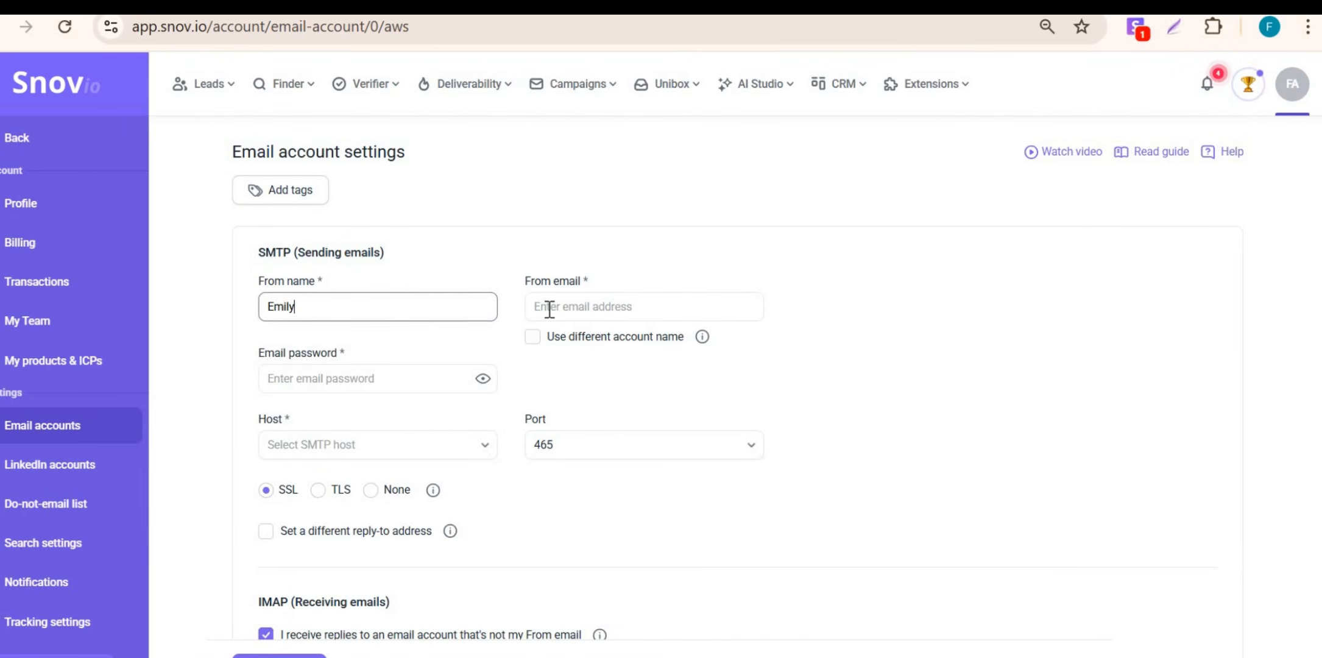
left_click(575, 306)
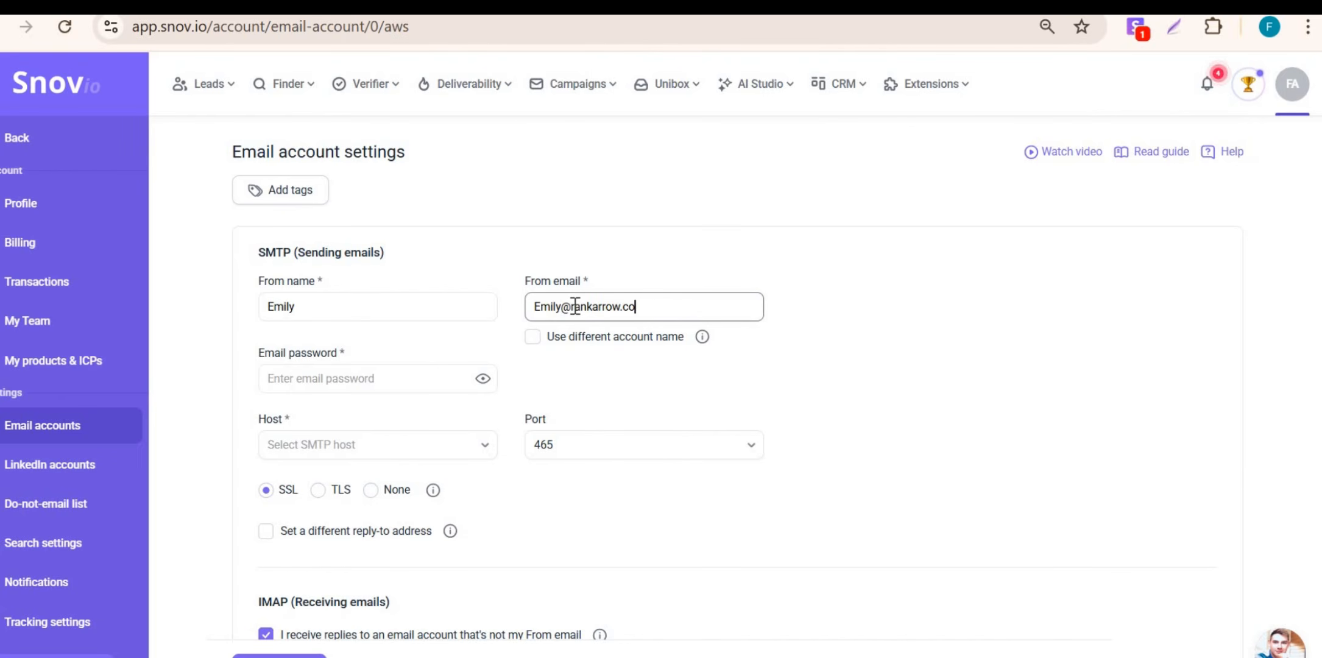
left_click(534, 337)
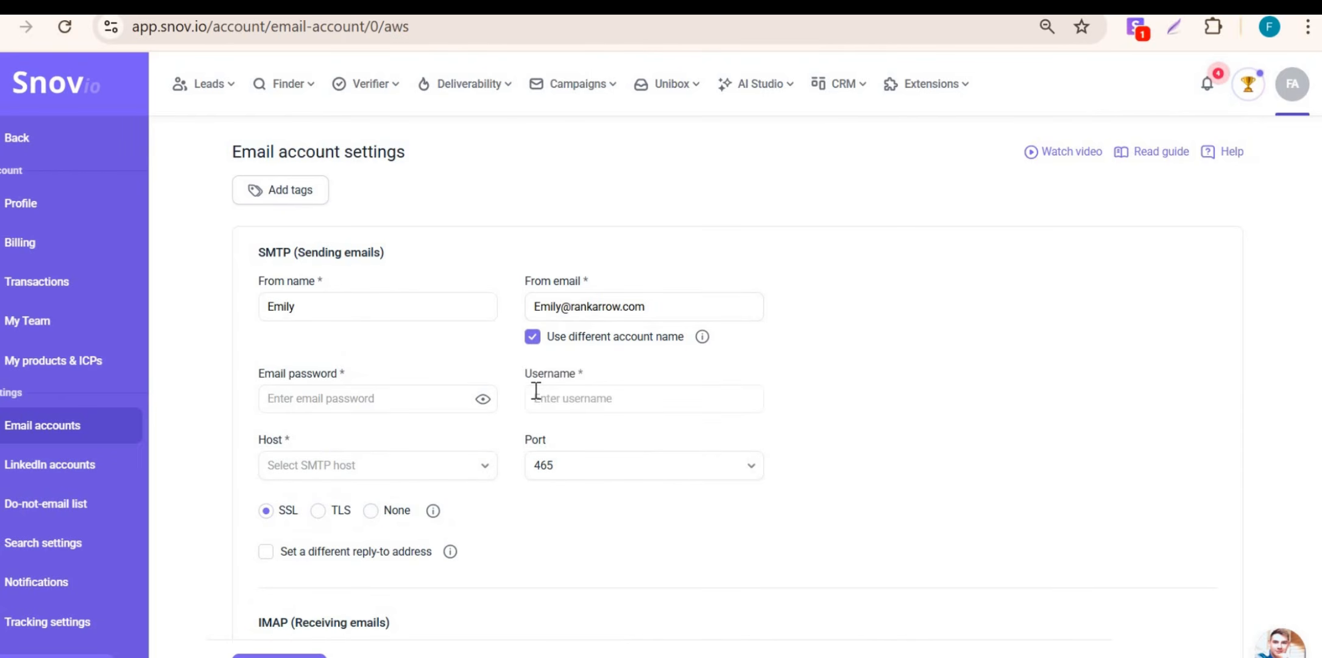
Step: Choose email-smtp.eu-west-2.amazonaws.com as the SMTP host
left_click(384, 469)
scroll(405, 582, "down", 3)
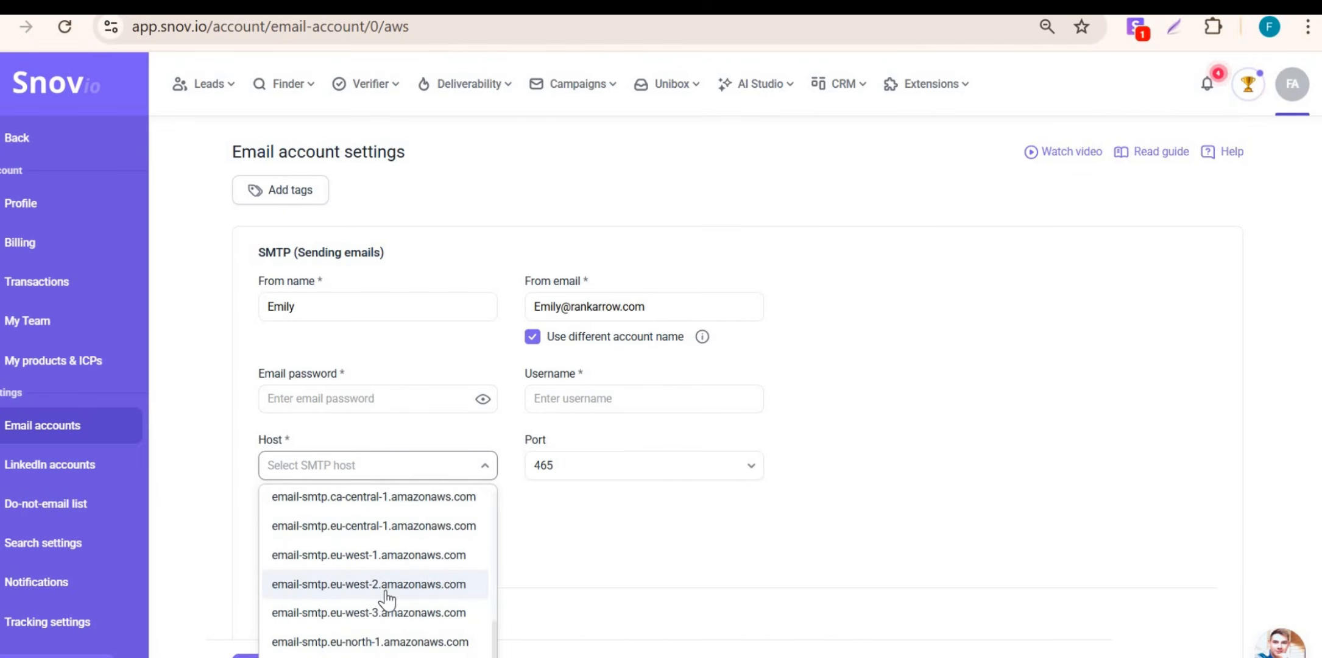
left_click(438, 580)
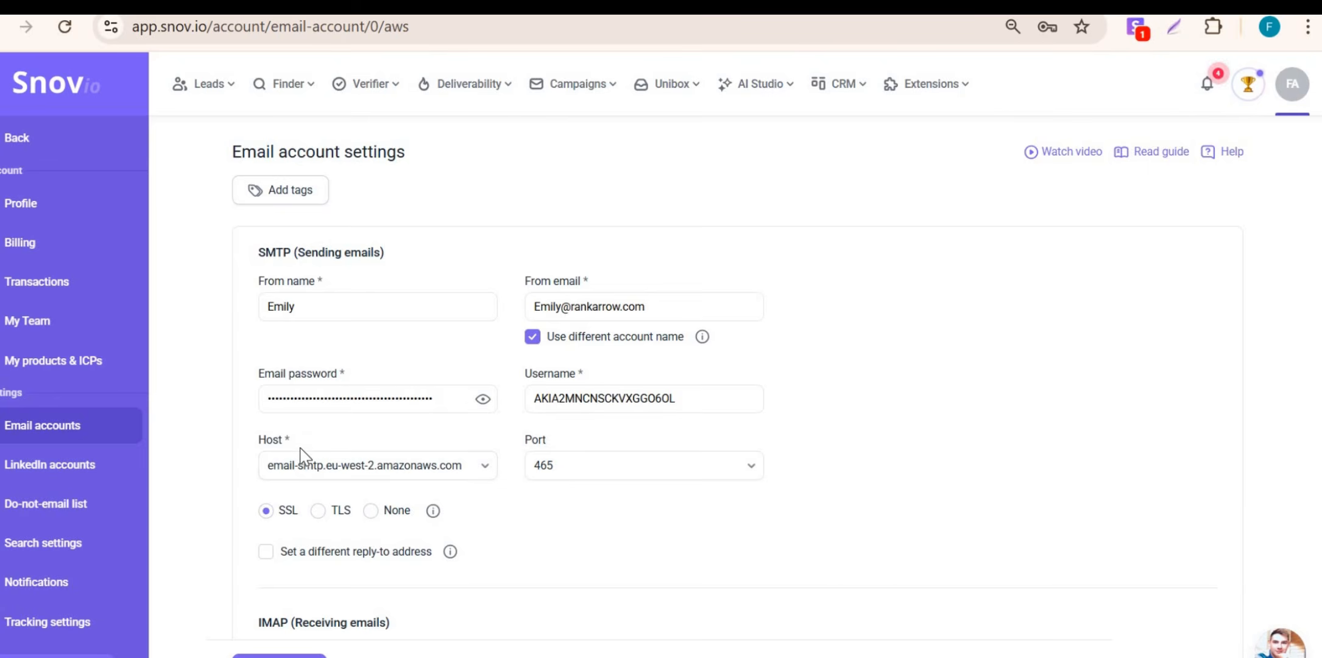
scroll(308, 451, "down", 7)
Step: Run the connection check to reveal the IMAP fields and paste imap.gmail.com as IMAP host
left_click(323, 441)
scroll(326, 463, "up", 6)
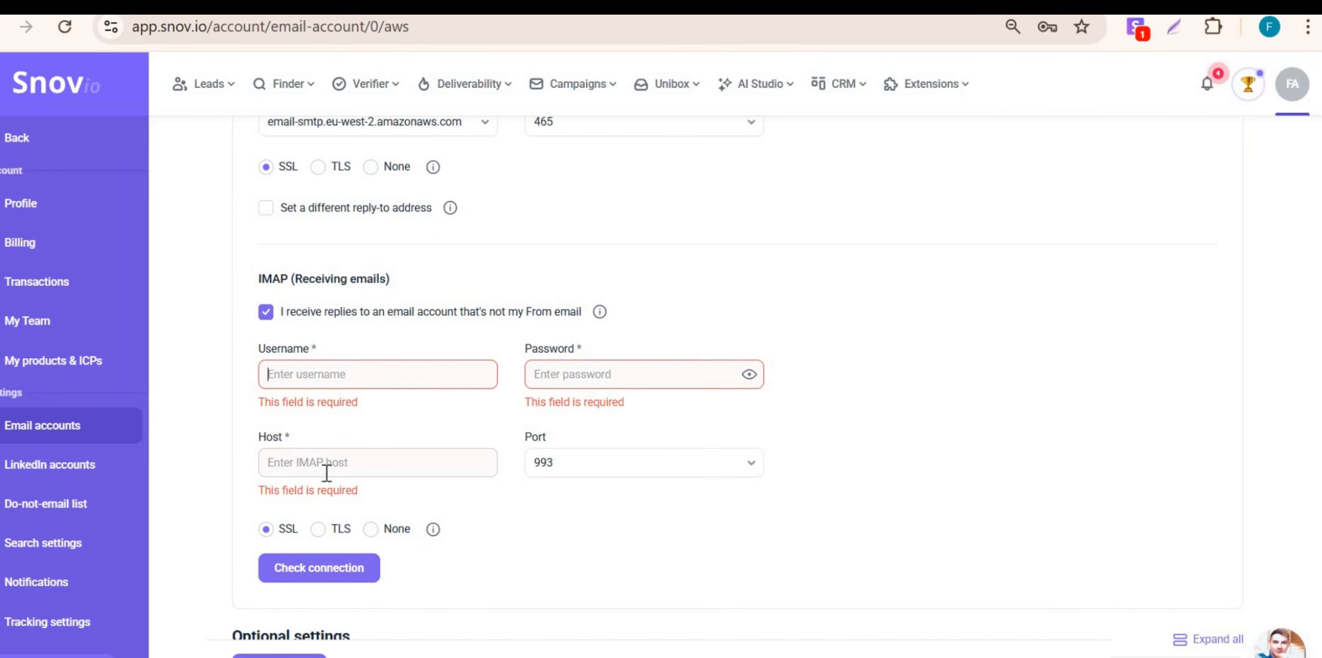
scroll(341, 472, "down", 3)
scroll(404, 410, "up", 4)
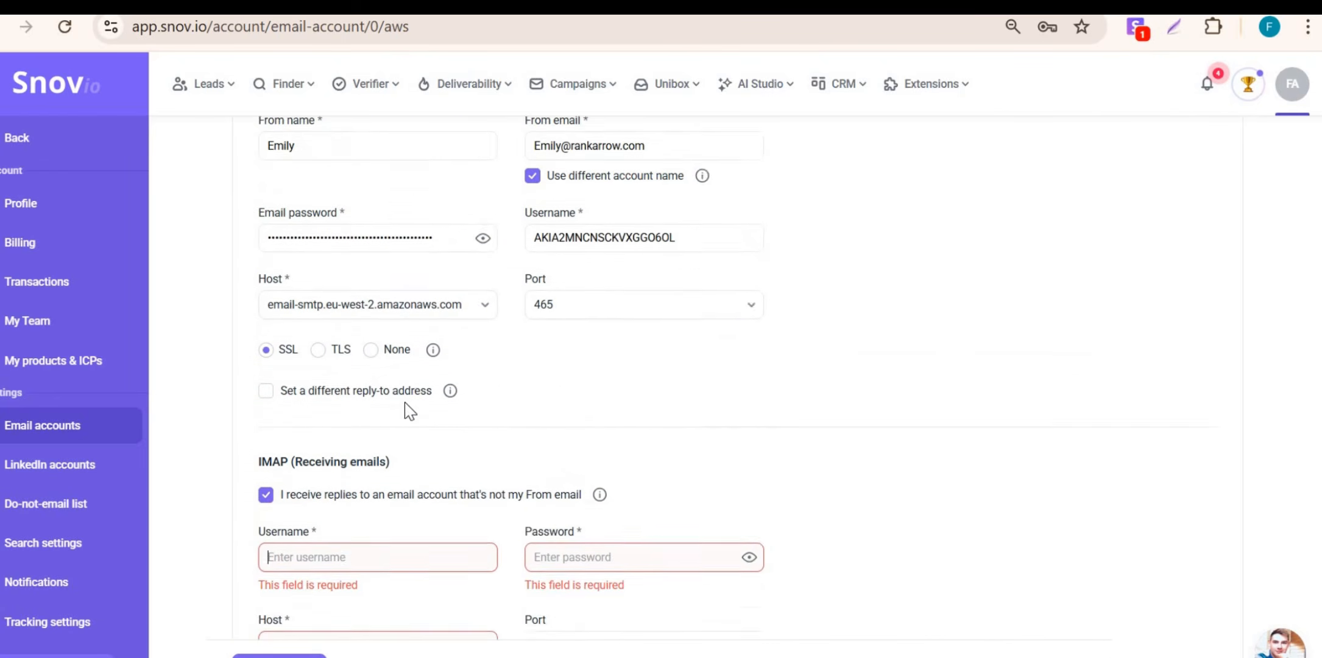
scroll(481, 533, "down", 5)
left_click(313, 351)
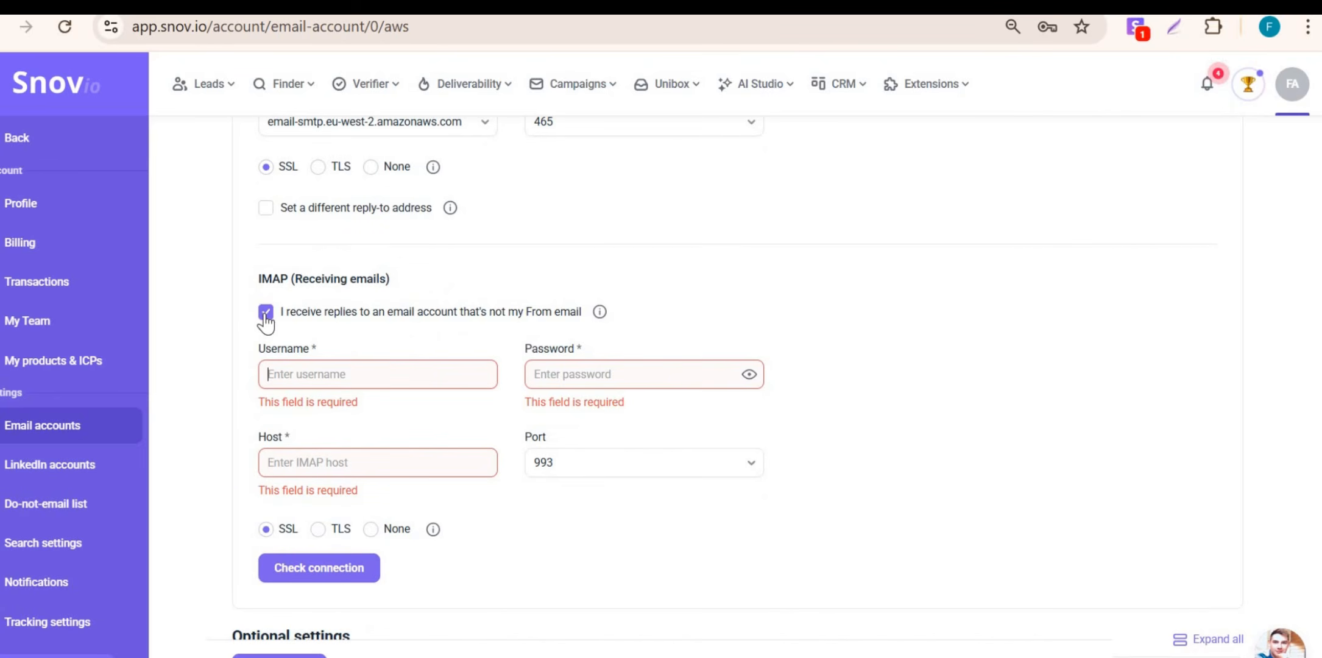
left_click(357, 461)
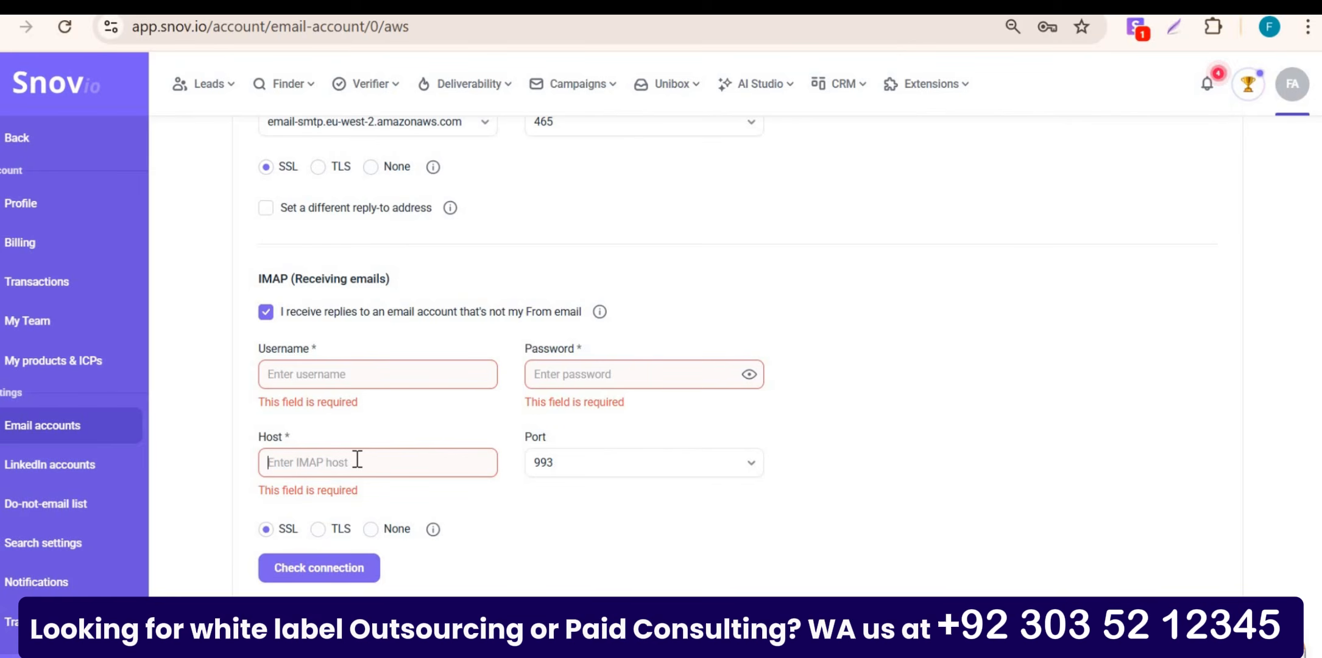
type("imap.gmail.com")
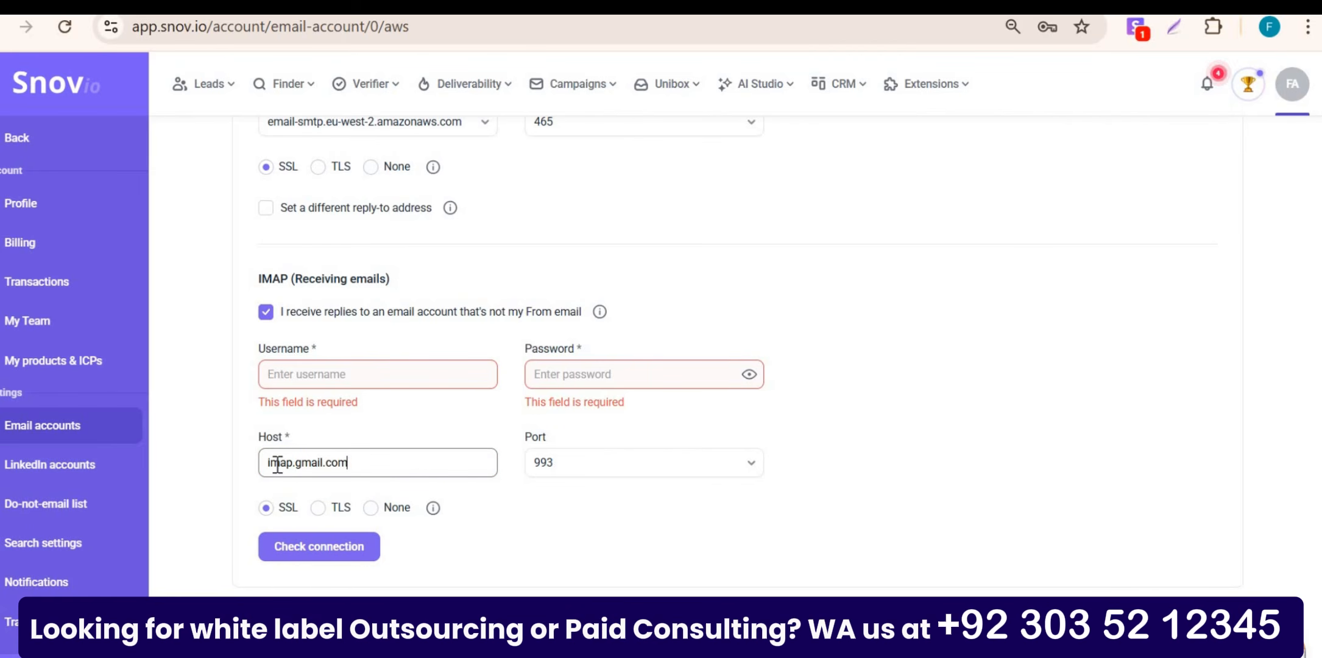
double_click(278, 463)
double_click(344, 463)
Step: Enter the Gmail address that receives replies as the IMAP username
left_click(323, 375)
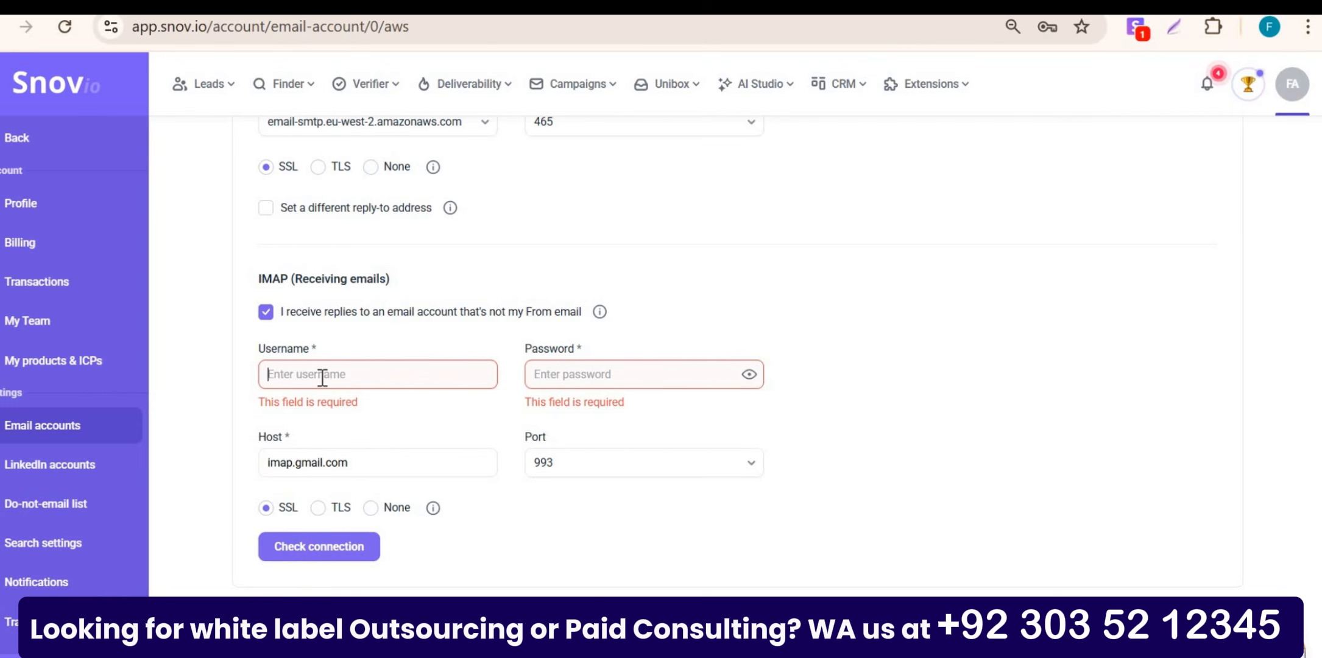
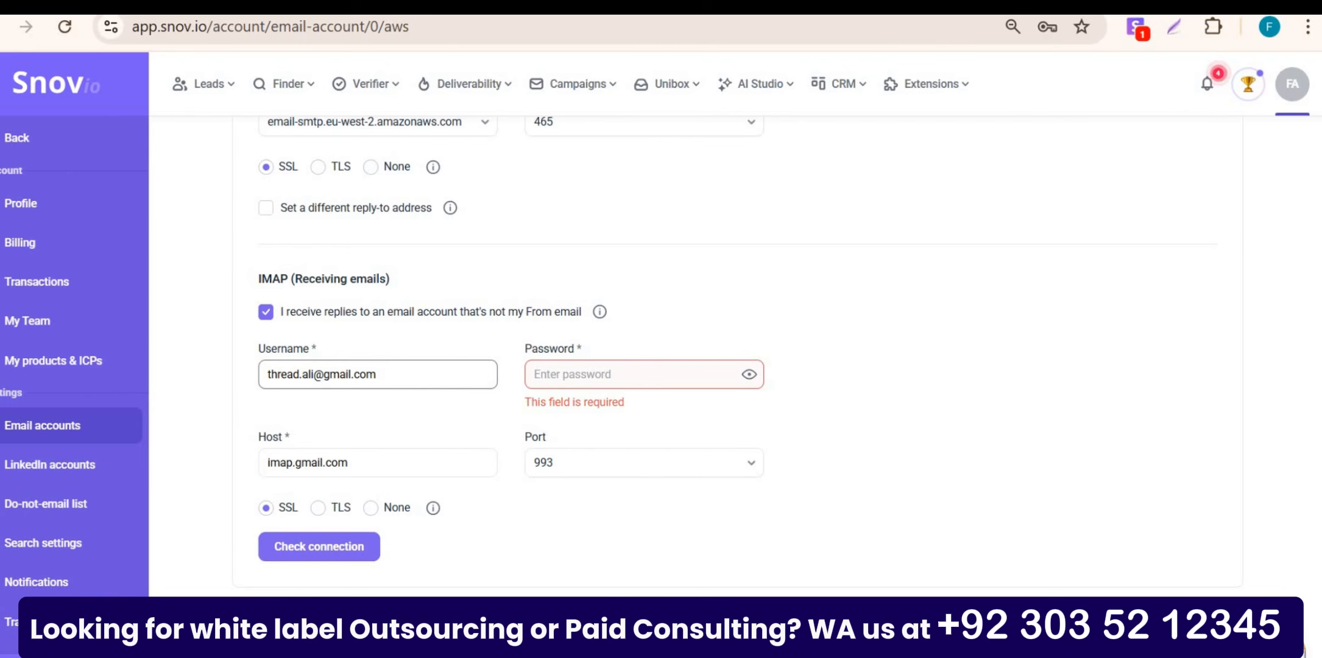
left_click(495, 218)
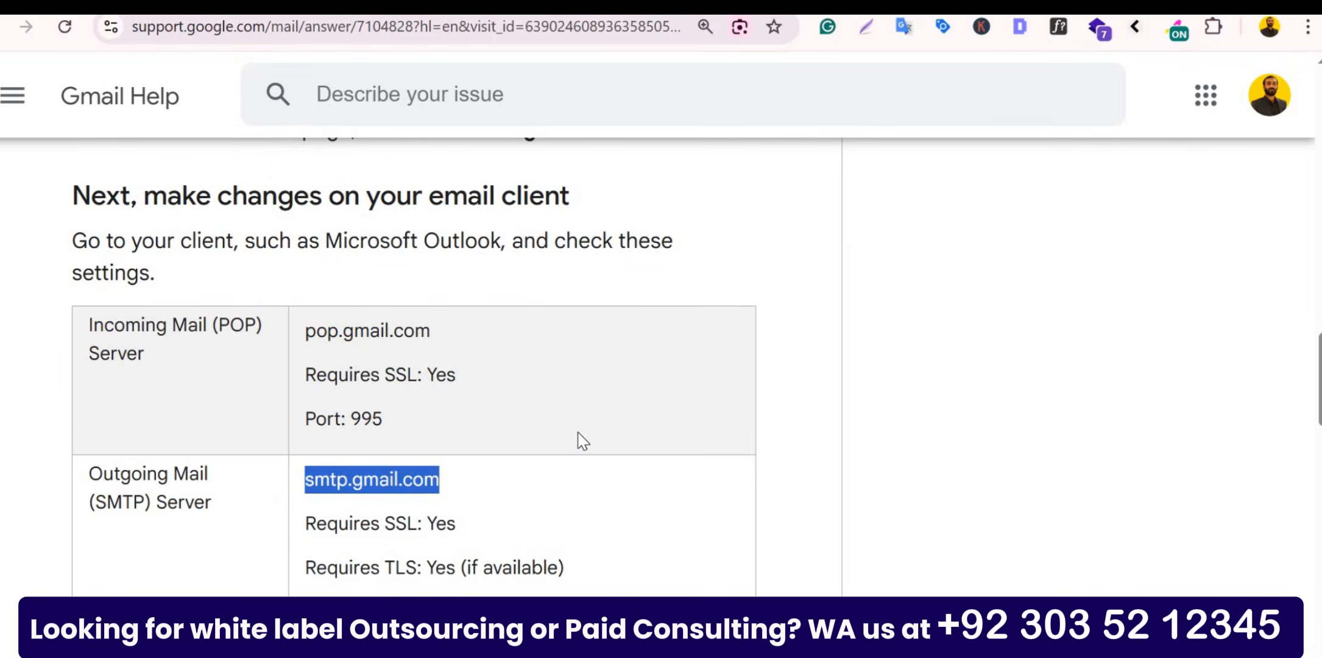
Step: Highlight the pop and smtp parts of the Gmail server names in the help article
left_click_drag(313, 330, 338, 332)
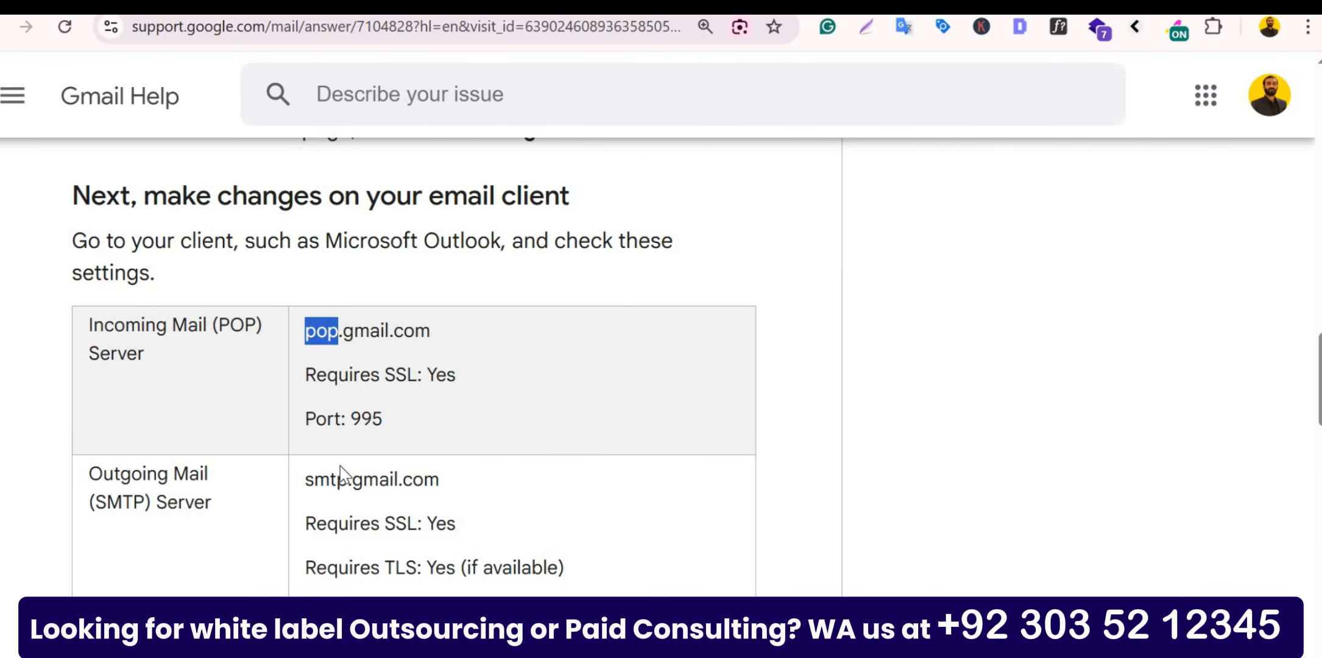
left_click(328, 486)
double_click(328, 485)
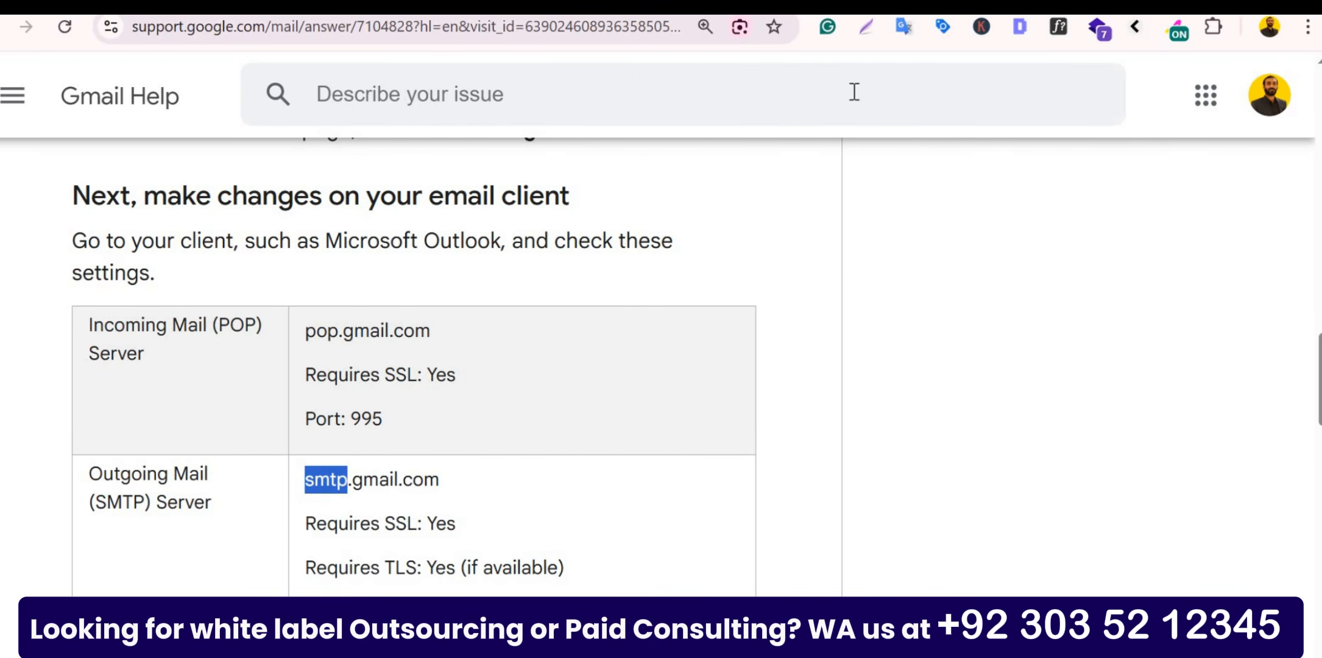
Step: Create a Google Account app password named snov on the apppasswords page
key("ctrl+t")
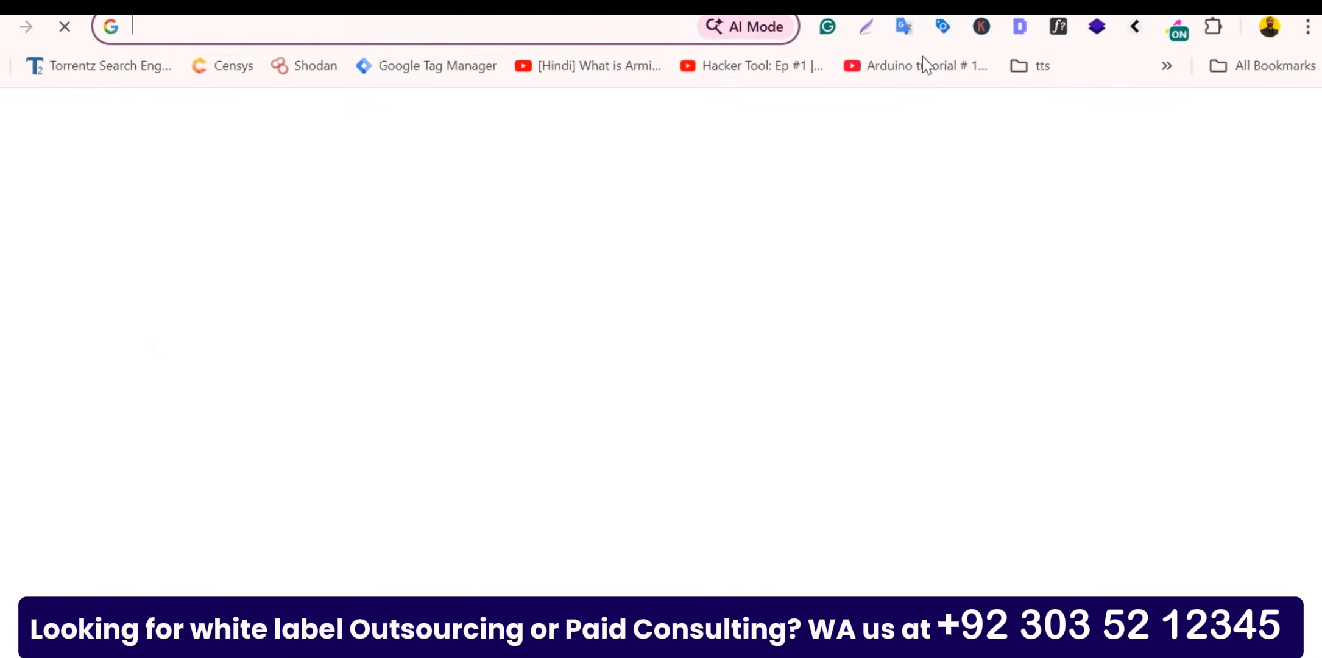
key("ctrl+v")
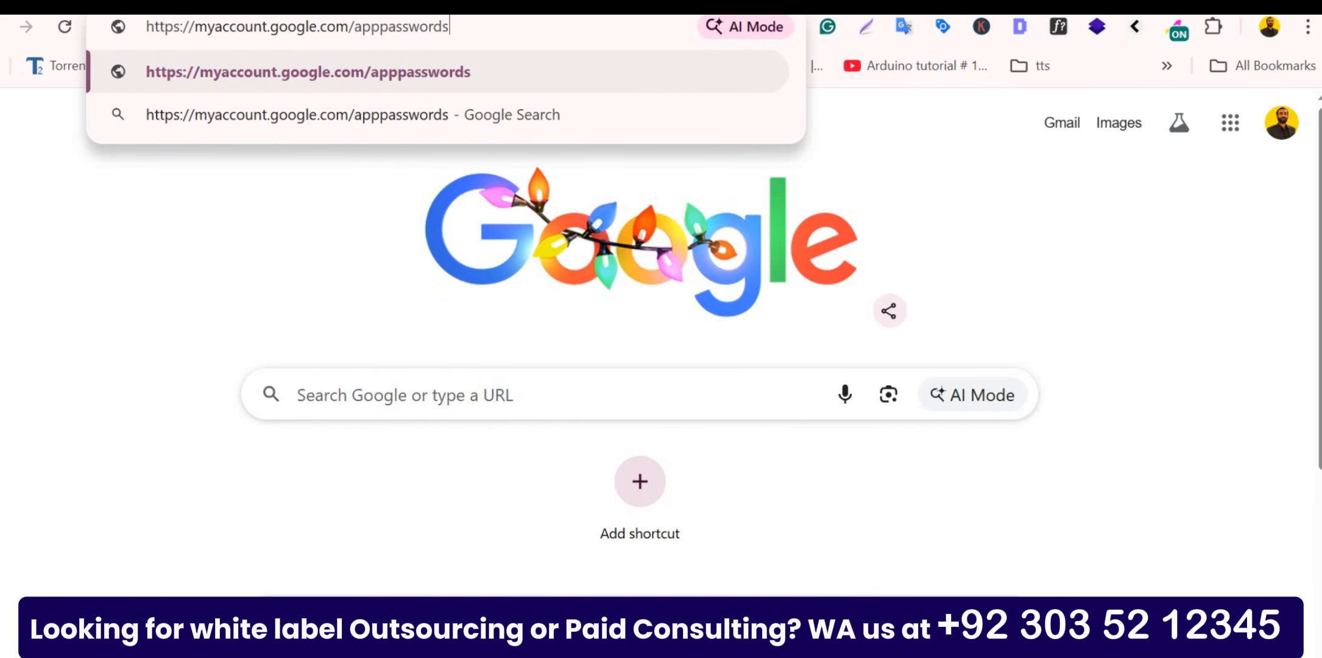
key("Return")
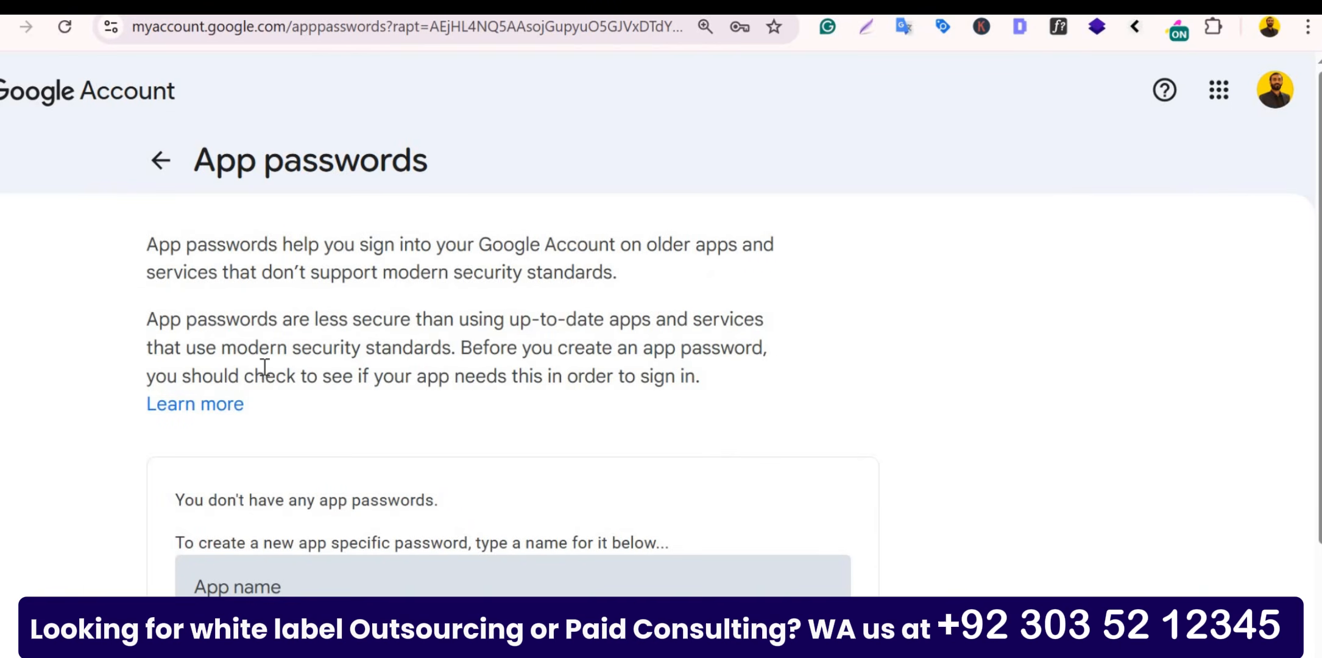
scroll(265, 367, "down", 2)
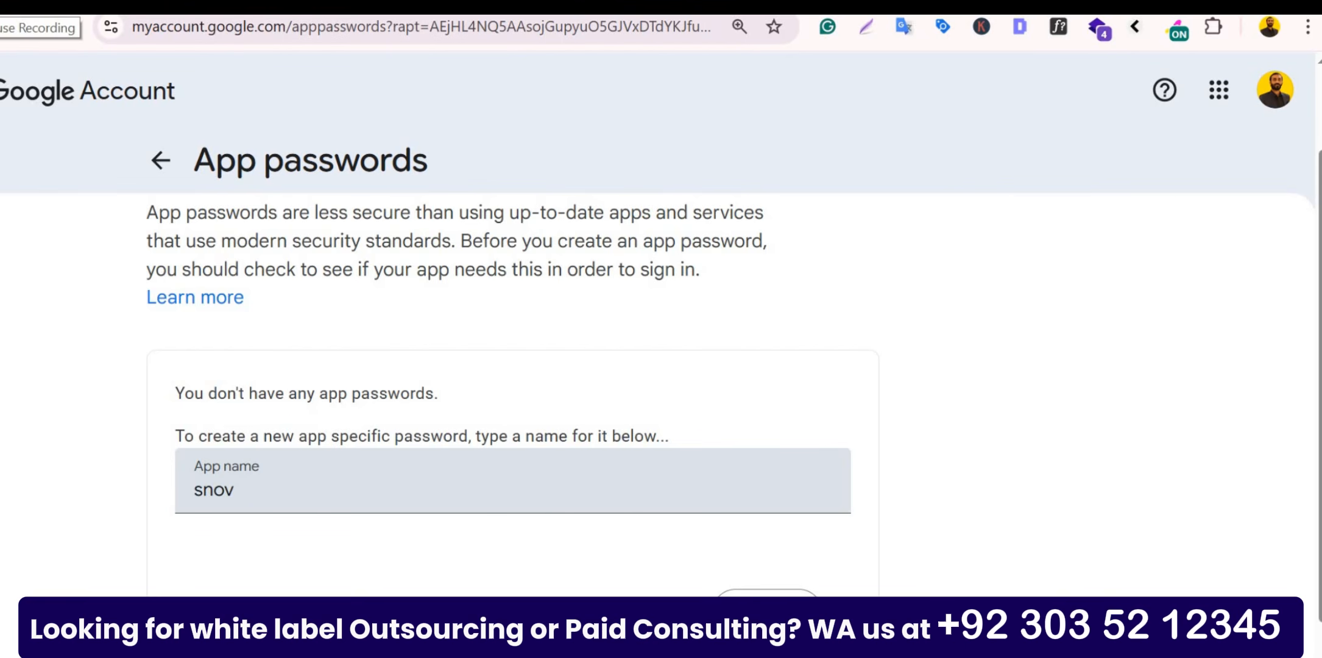
key("Return")
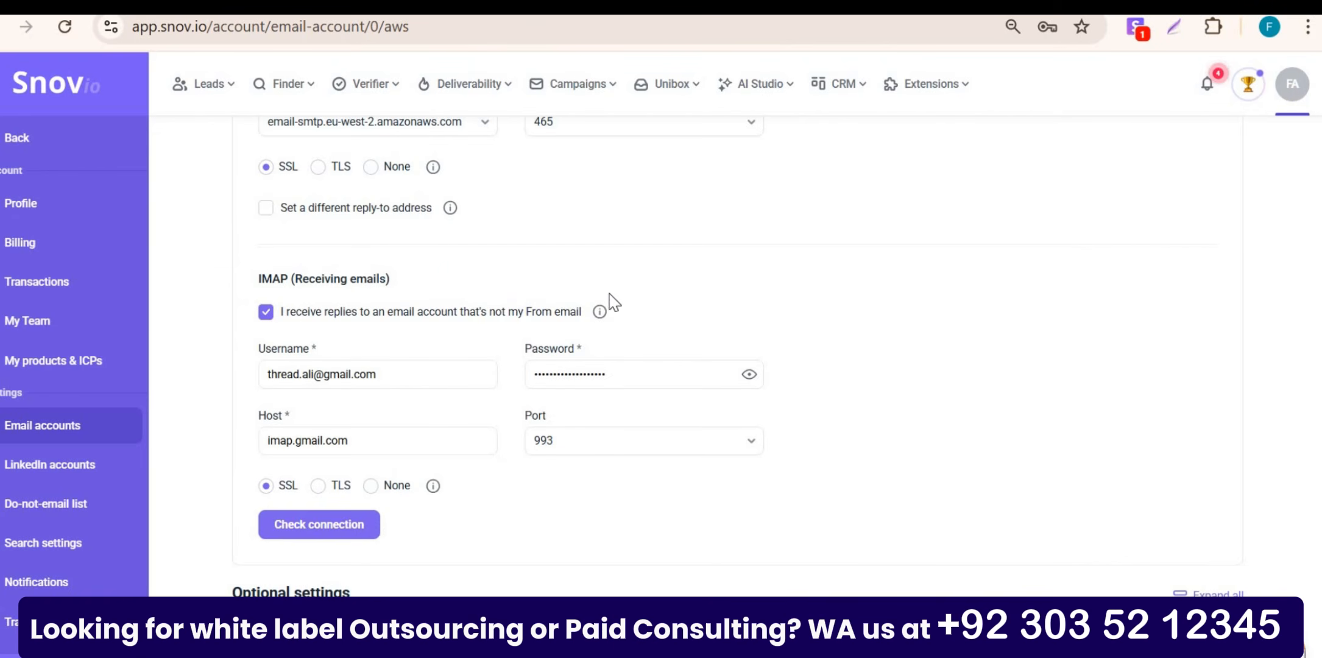
Step: Rerun the connection check until SMTP and IMAP both pass, then acknowledge the IMAP review notice
left_click(341, 530)
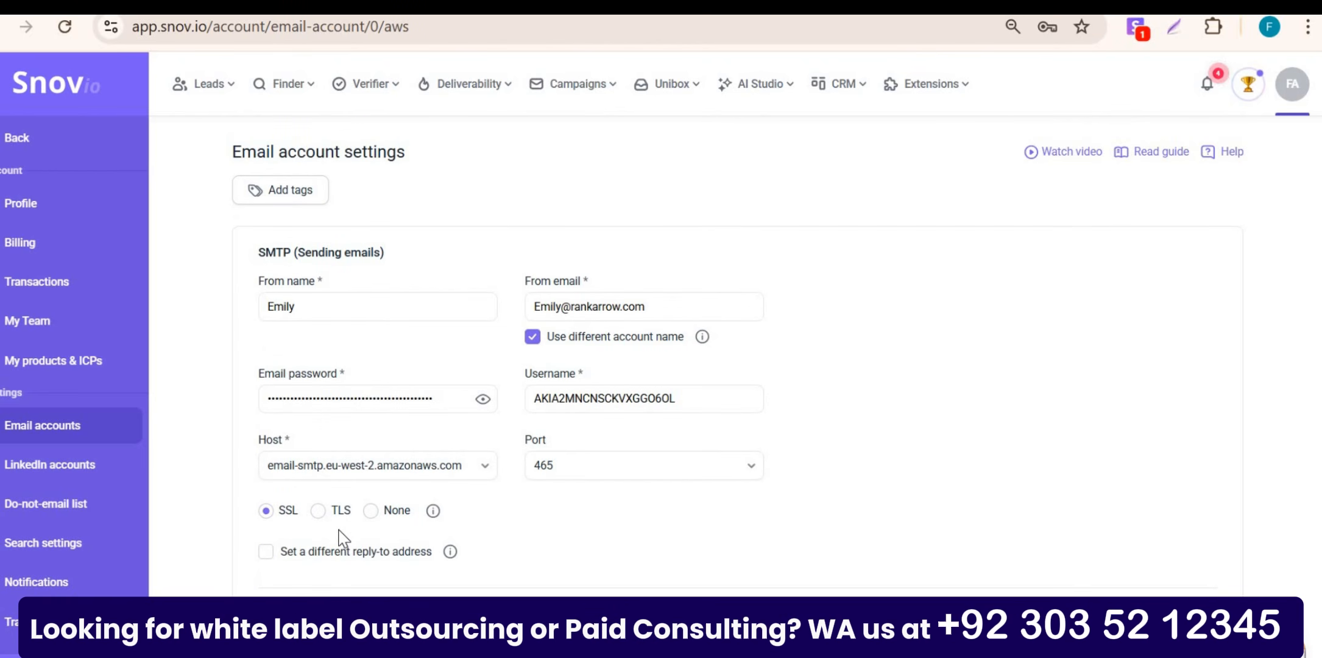
scroll(343, 538, "down", 5)
left_click(341, 539)
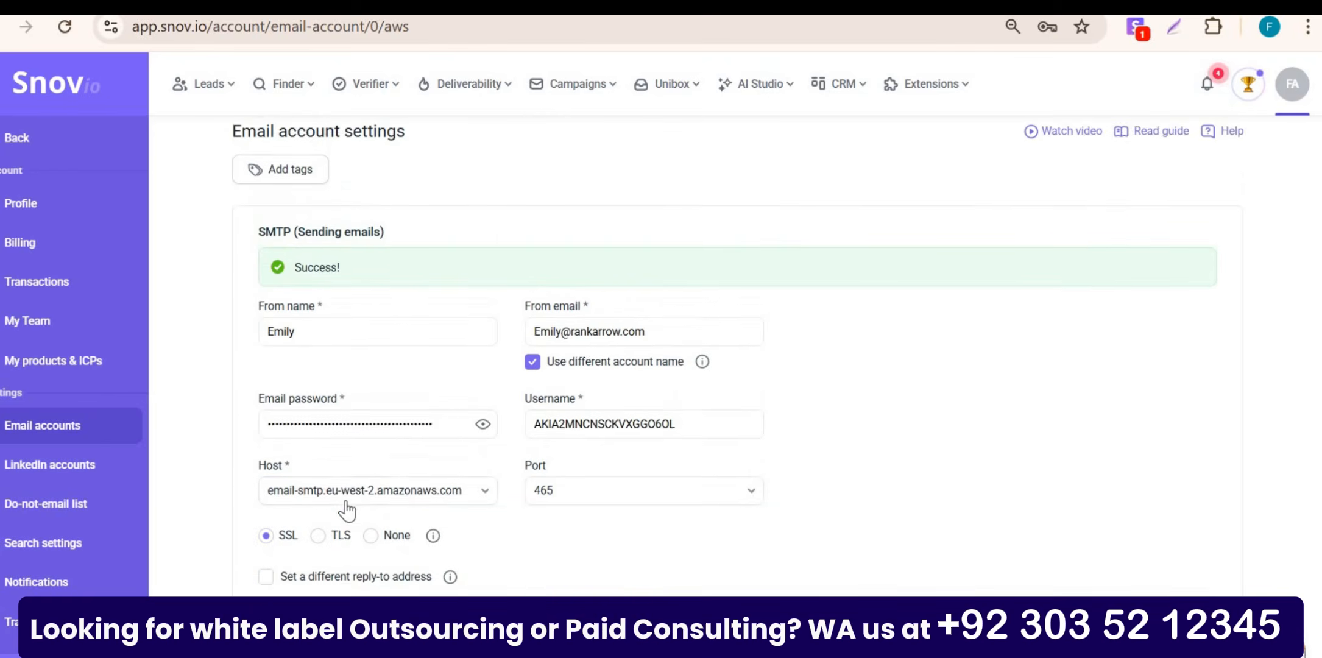
scroll(346, 511, "down", 5)
left_click(334, 508)
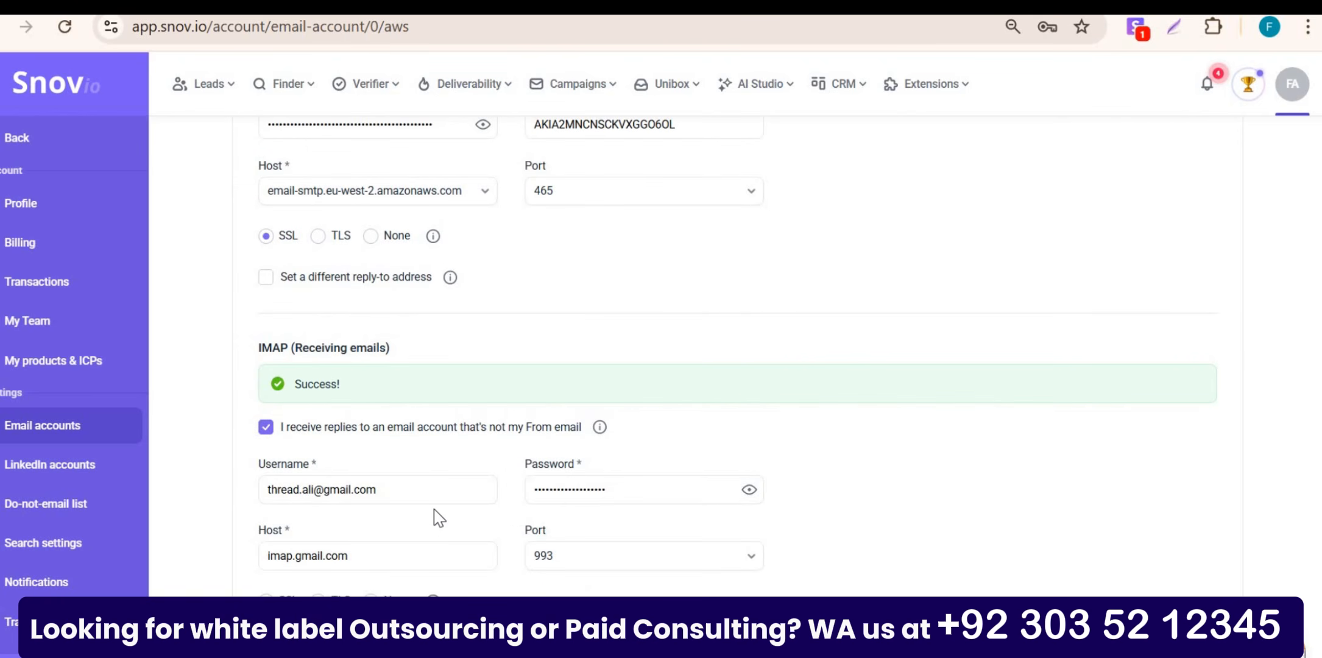
scroll(436, 517, "down", 10)
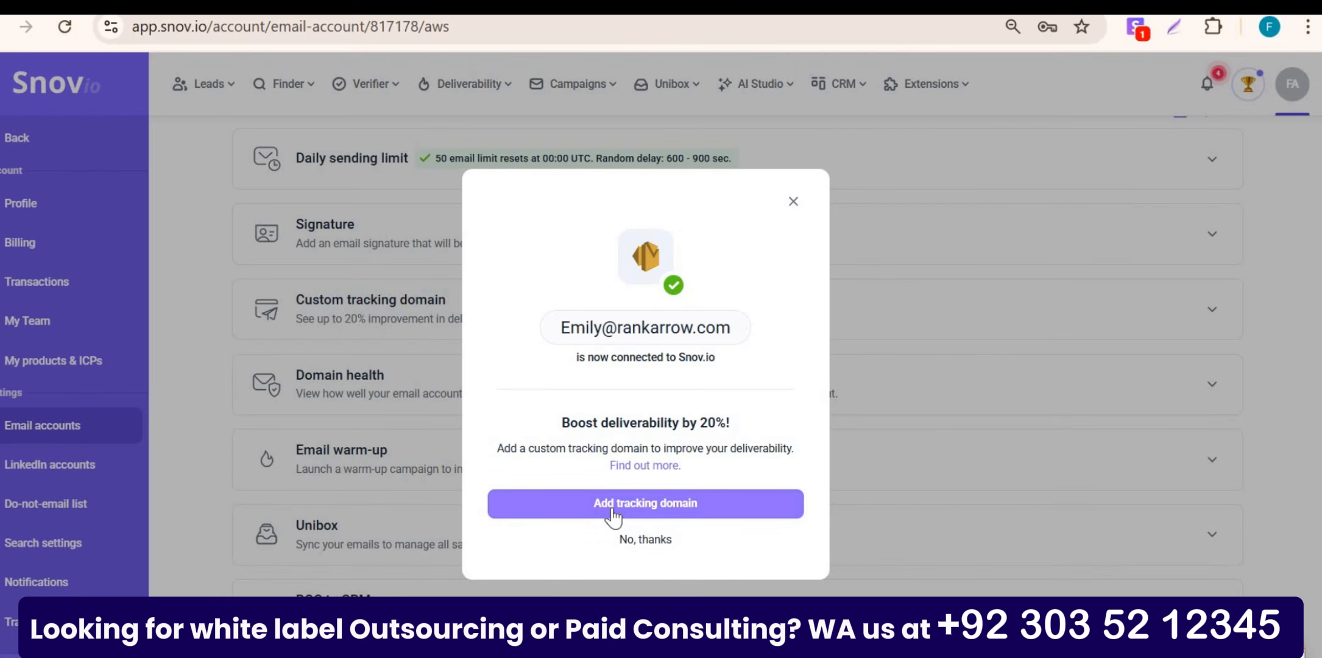
Step: Set track.rankarrow.com as the custom tracking domain, then return to the Email accounts list
left_click(612, 509)
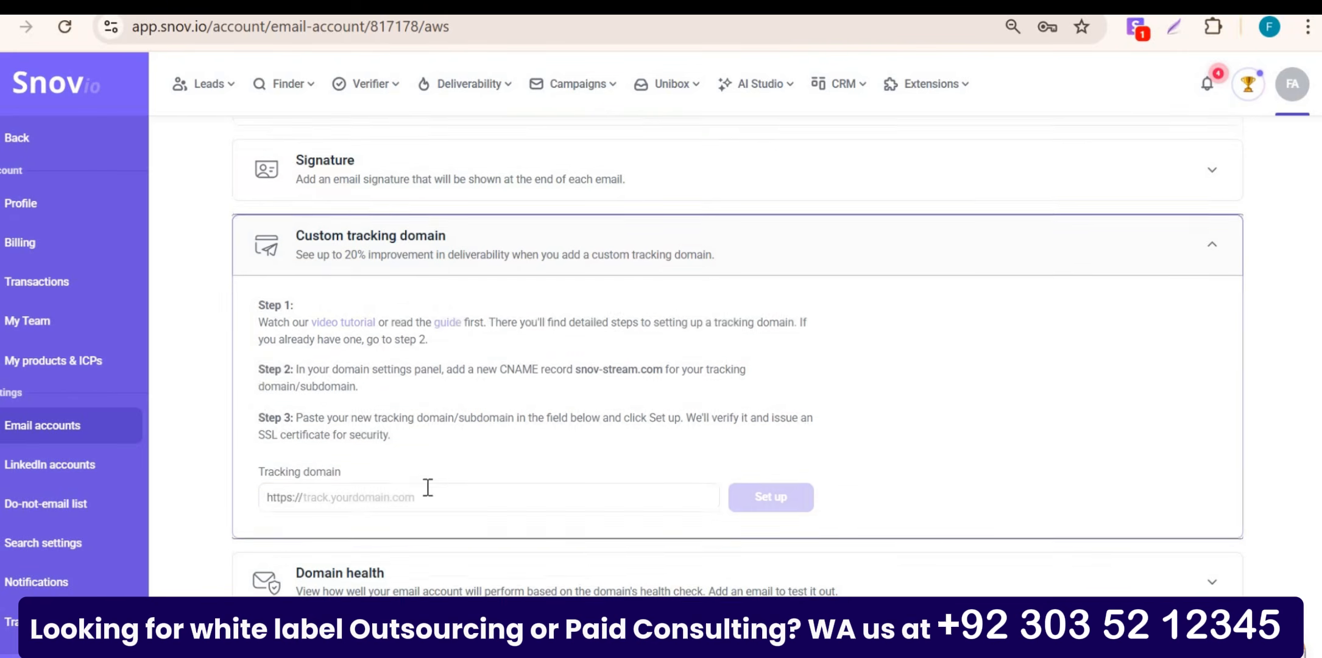
left_click(409, 505)
type("track")
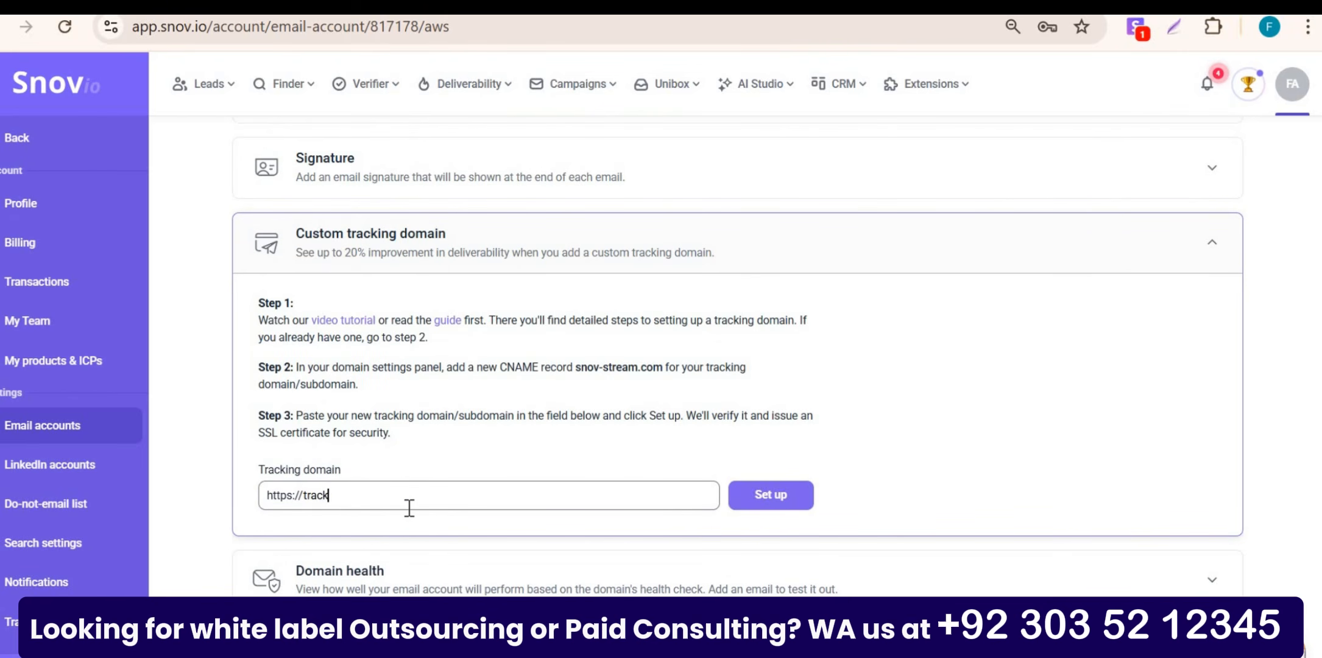
type(".rankarrow.com")
left_click(743, 501)
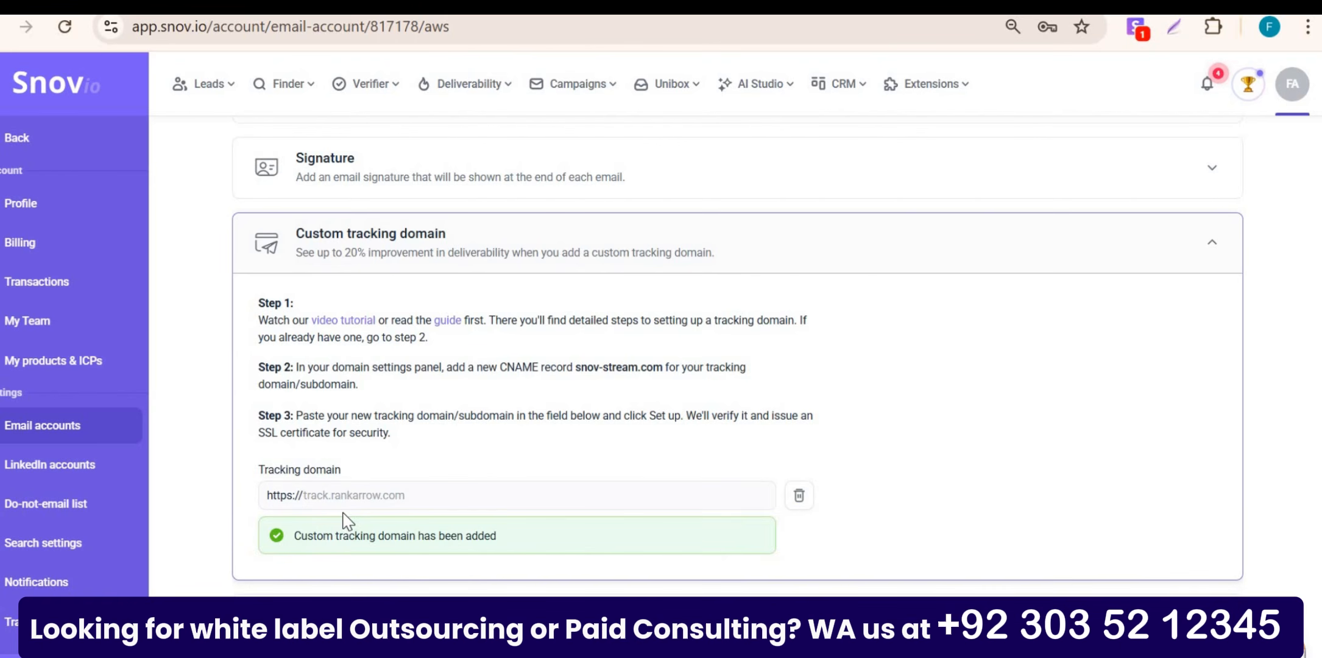
scroll(347, 521, "down", 4)
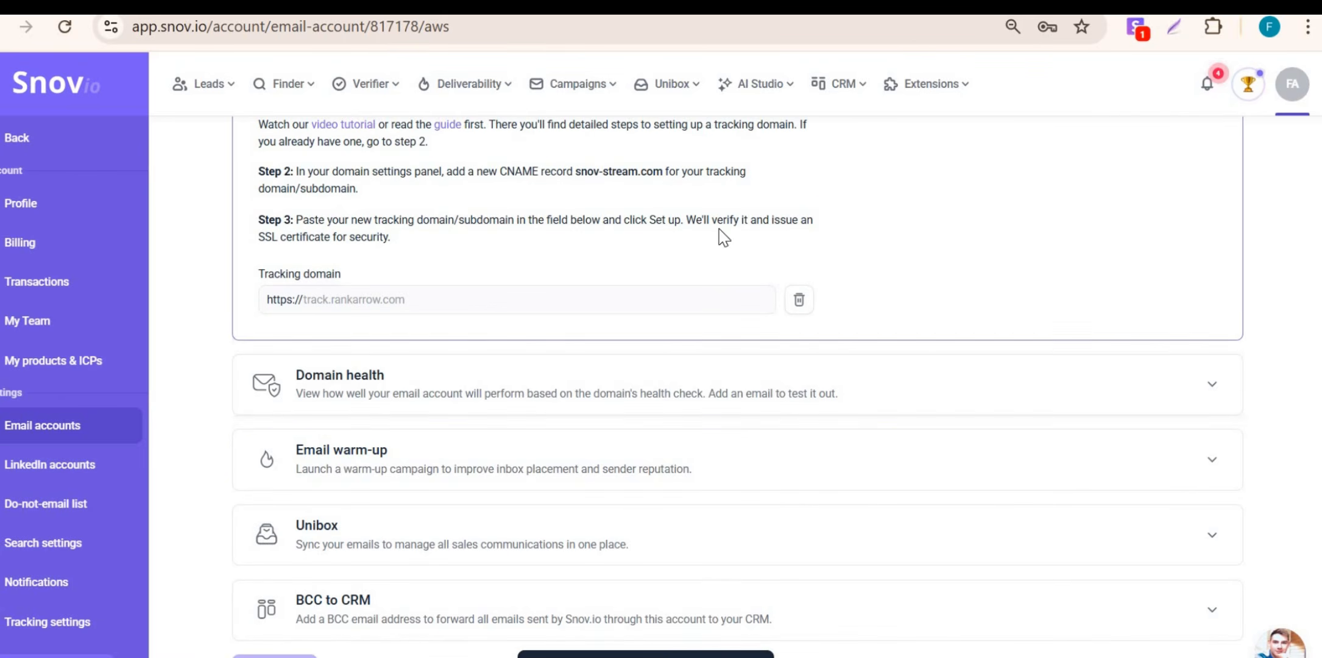
left_click(28, 436)
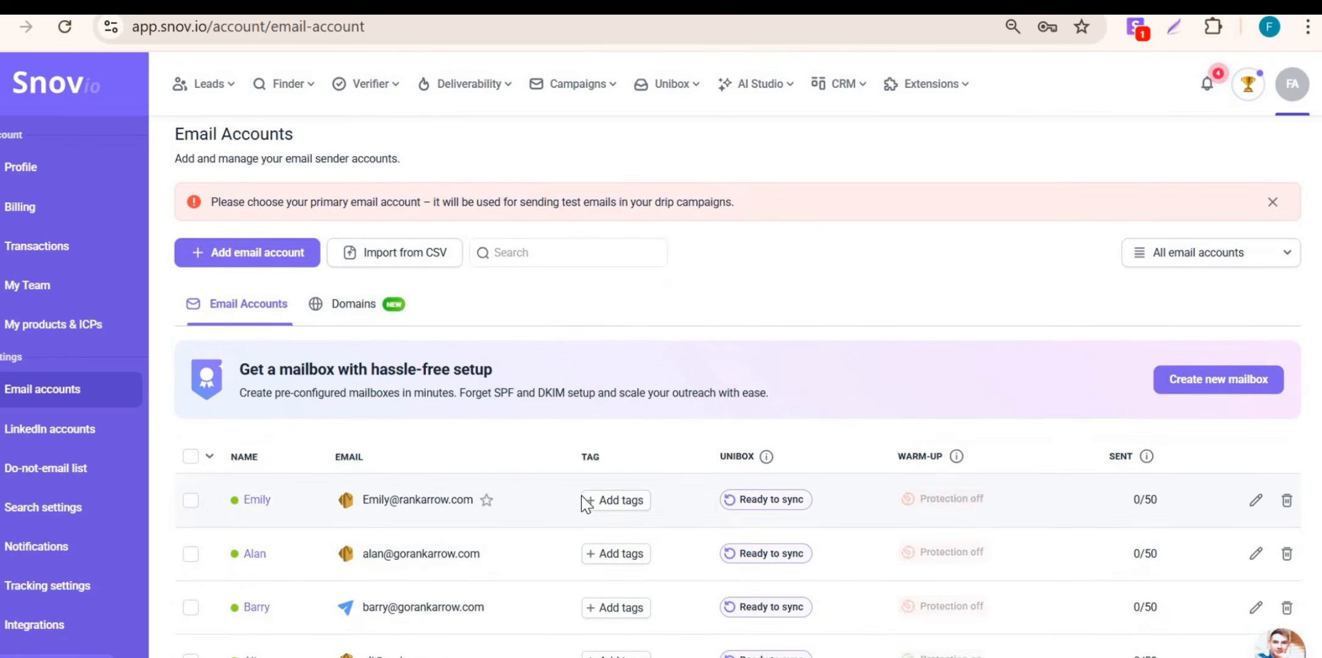
mouse_move(961, 496)
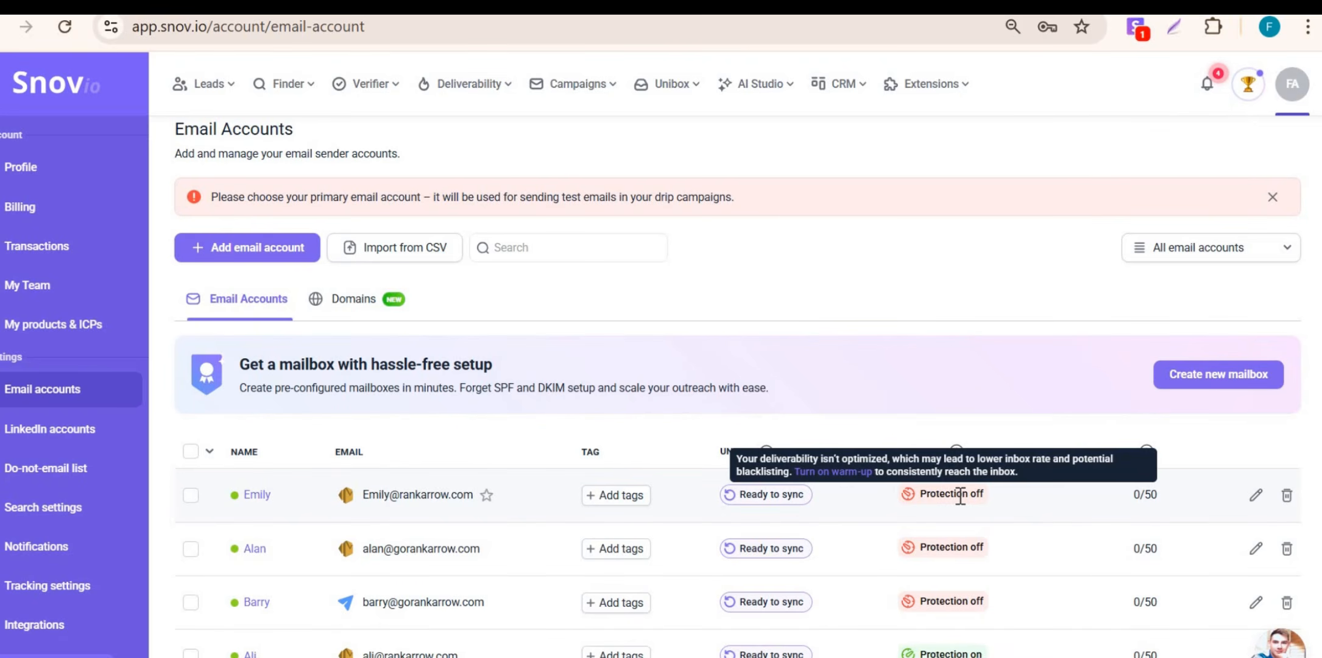